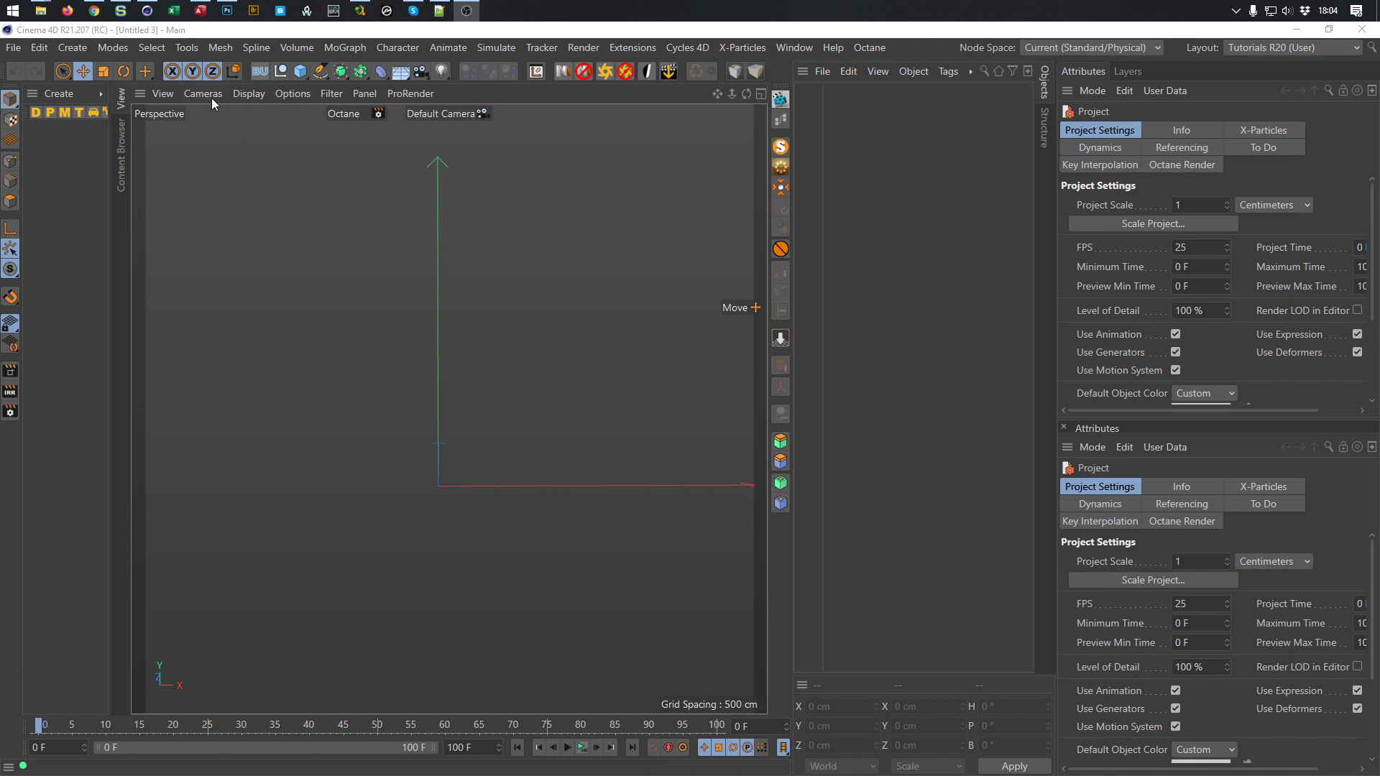
Switch to Chrome and watch the tape-roll reference animation on the 3D artist's Instagram profile
mouse_move(101, 18)
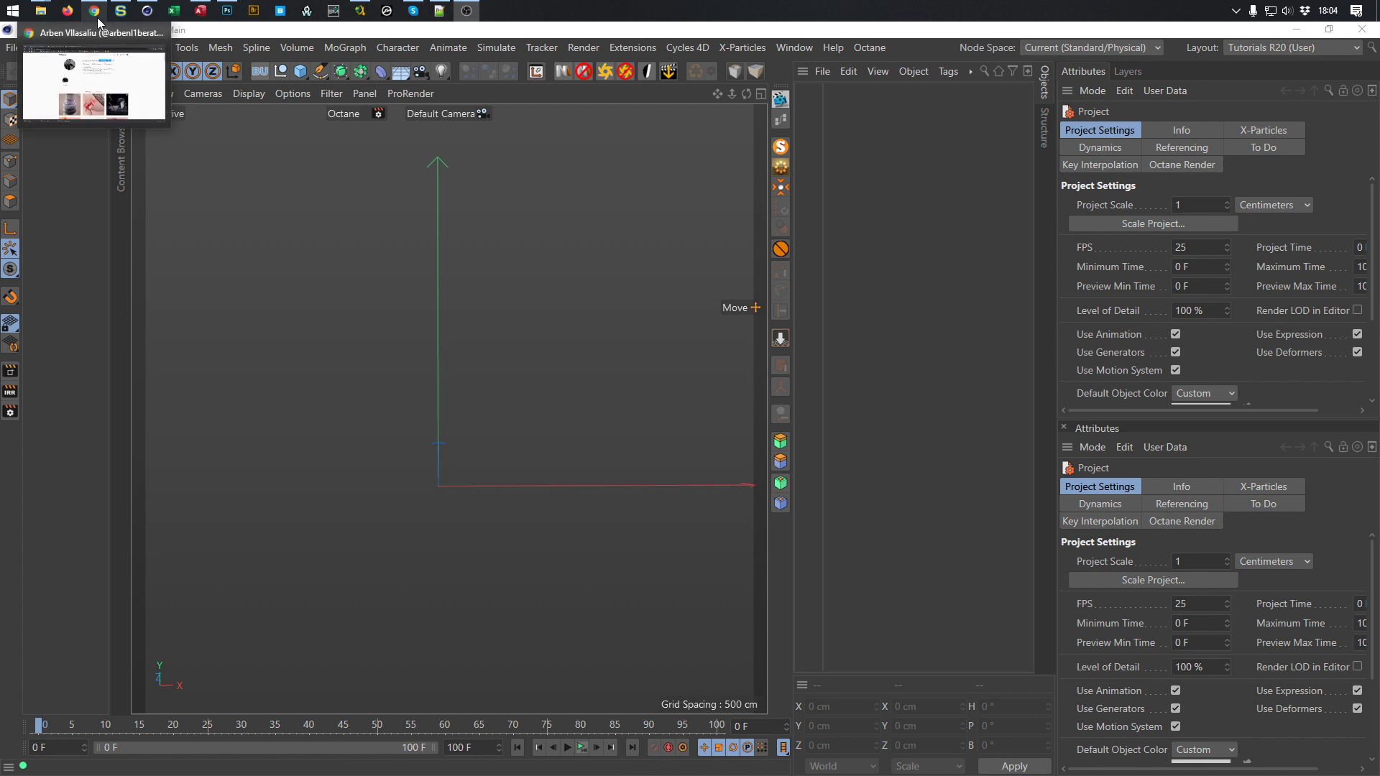
click(96, 12)
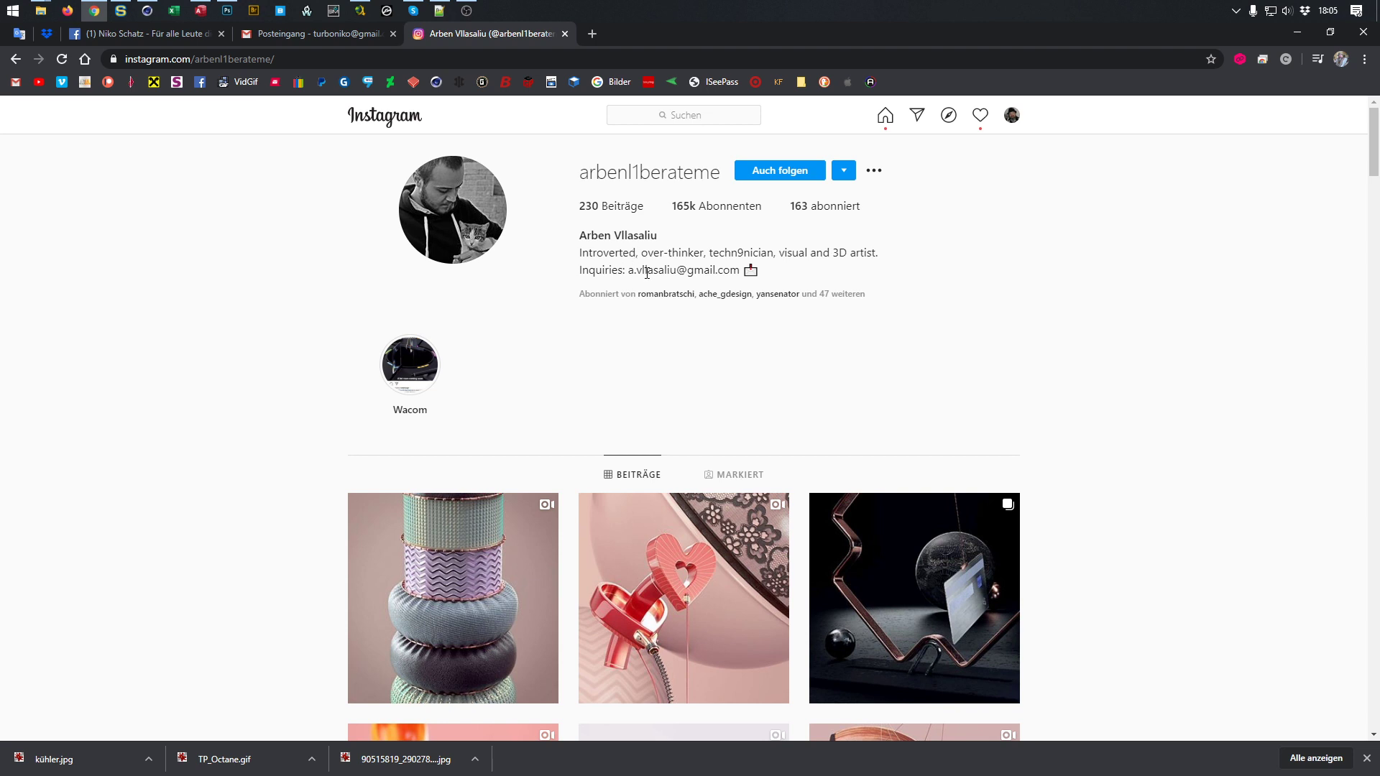
drag(1371, 151, 1352, 289)
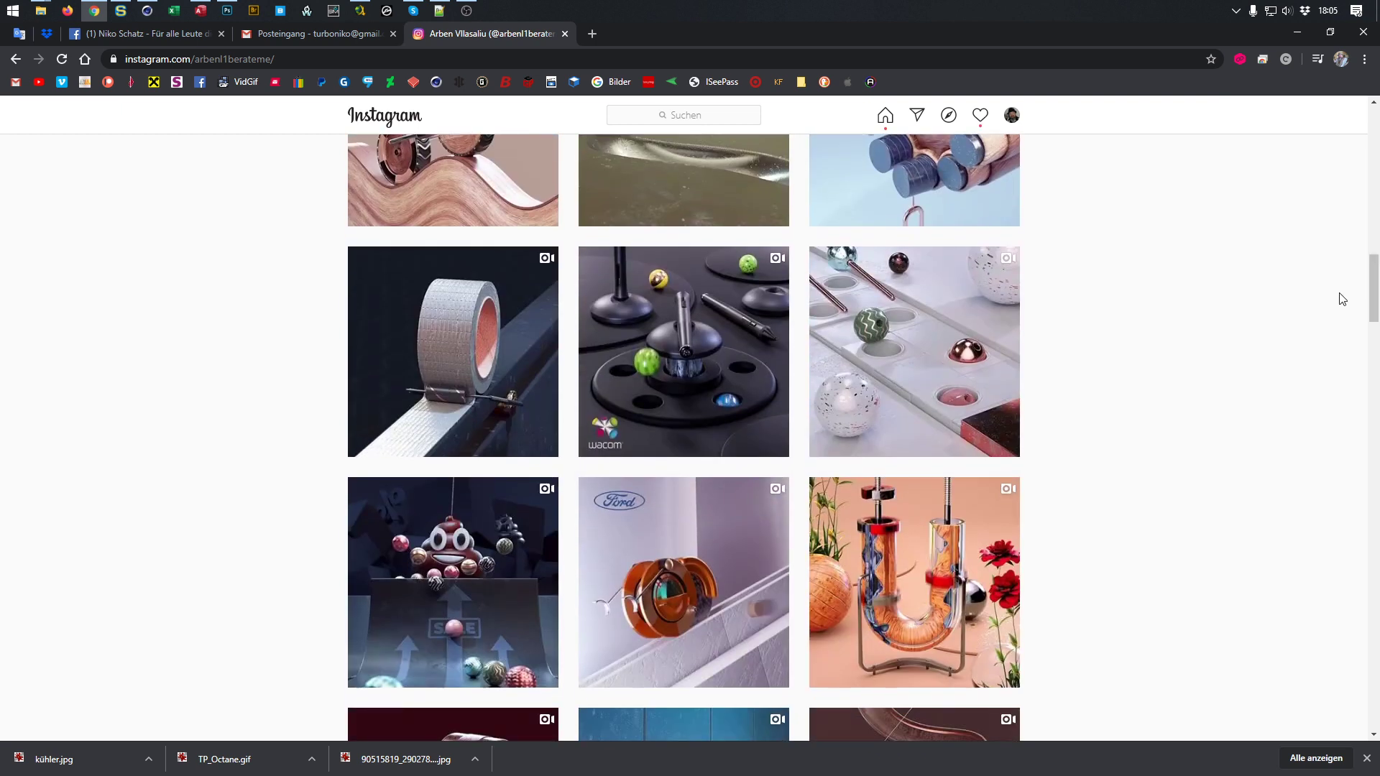
click(546, 428)
click(546, 429)
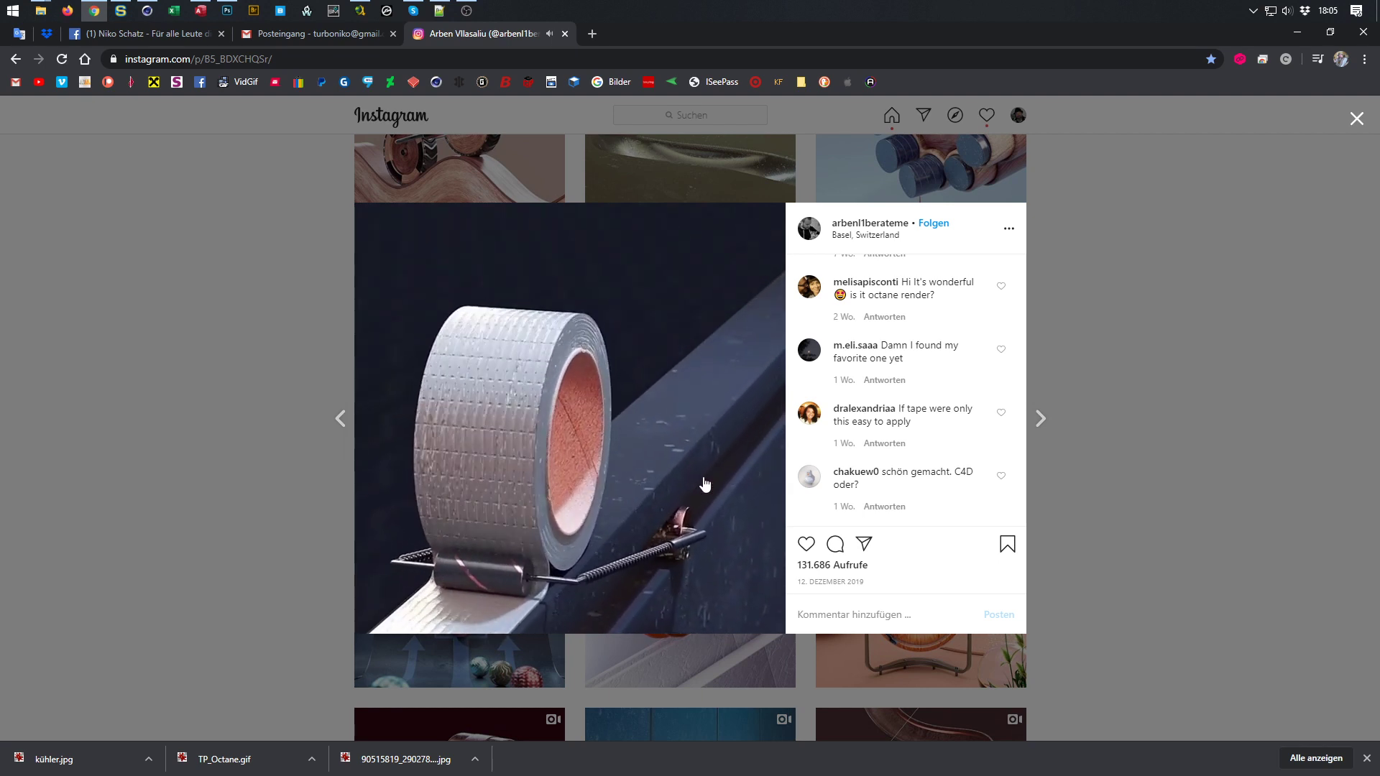
click(636, 484)
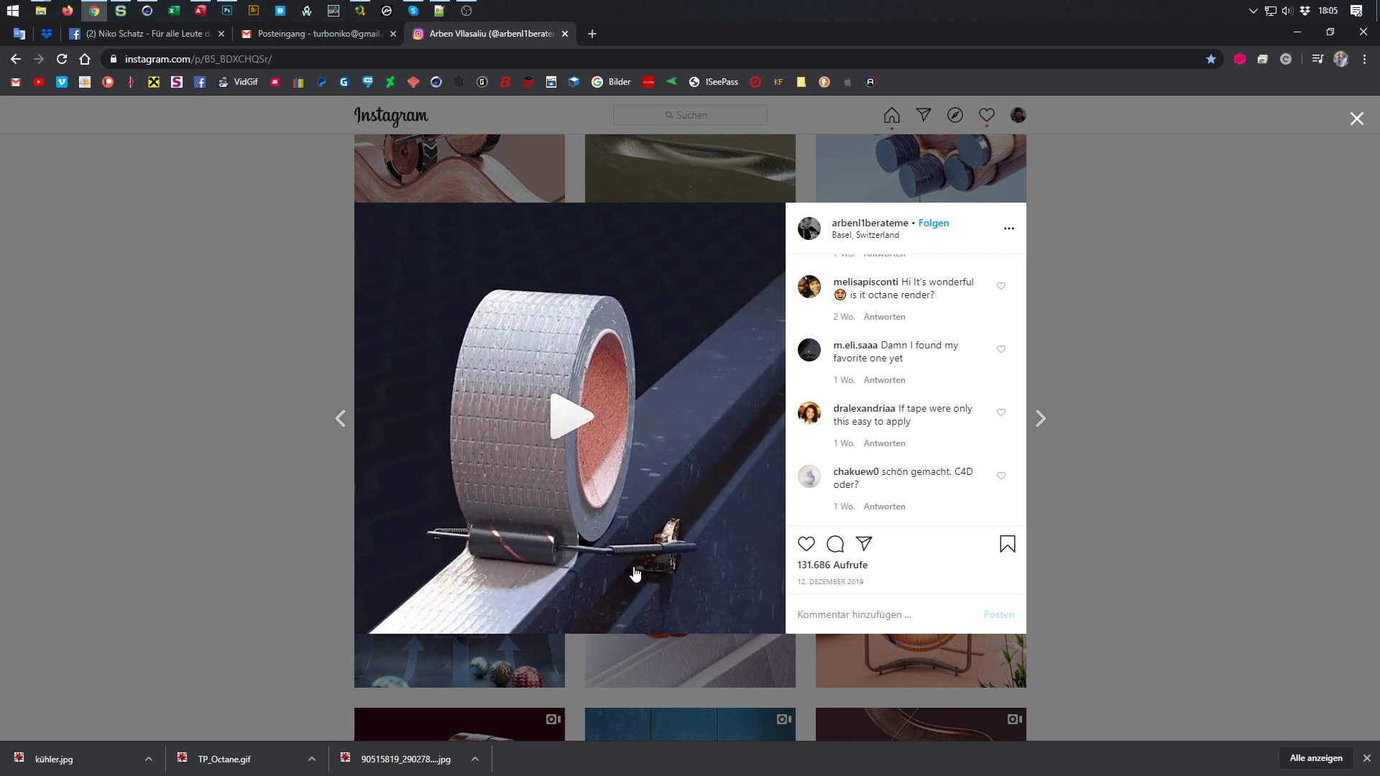
click(738, 551)
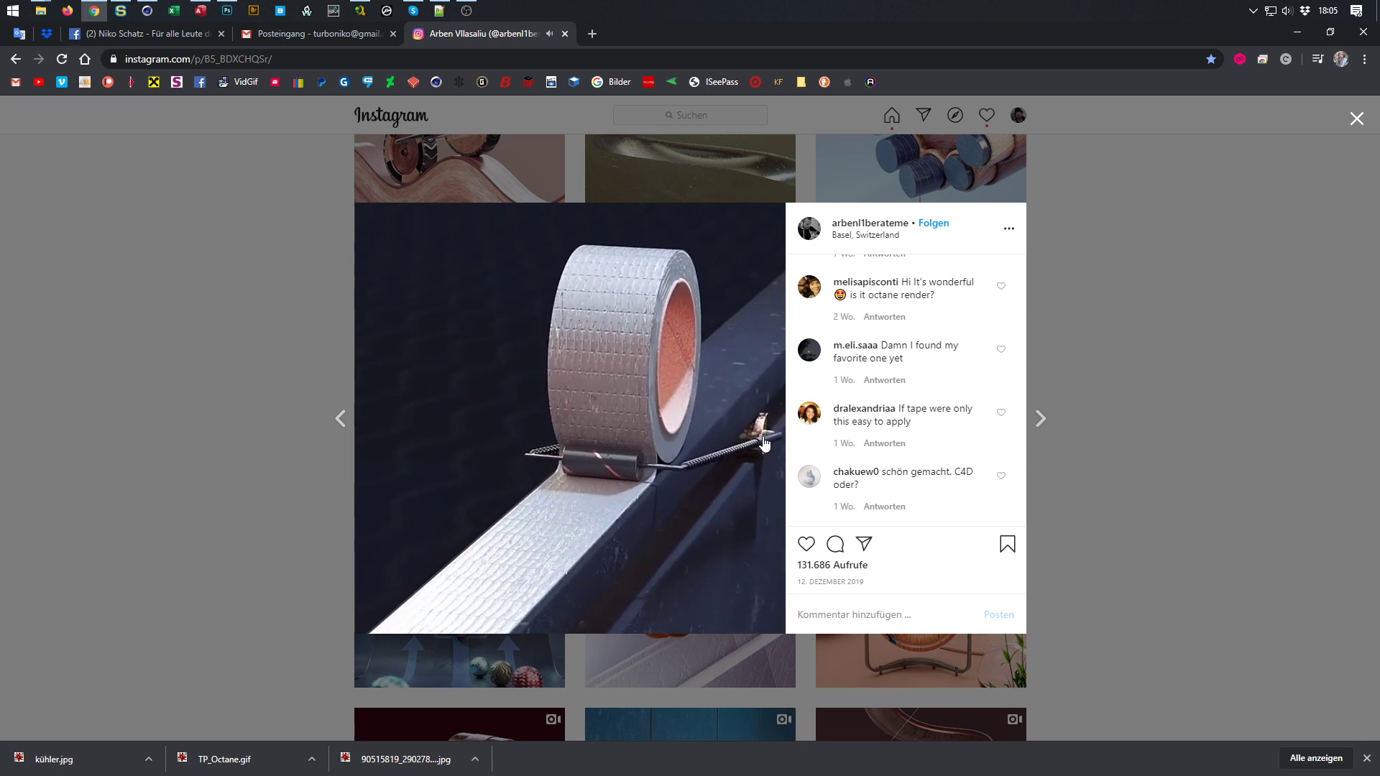
click(686, 592)
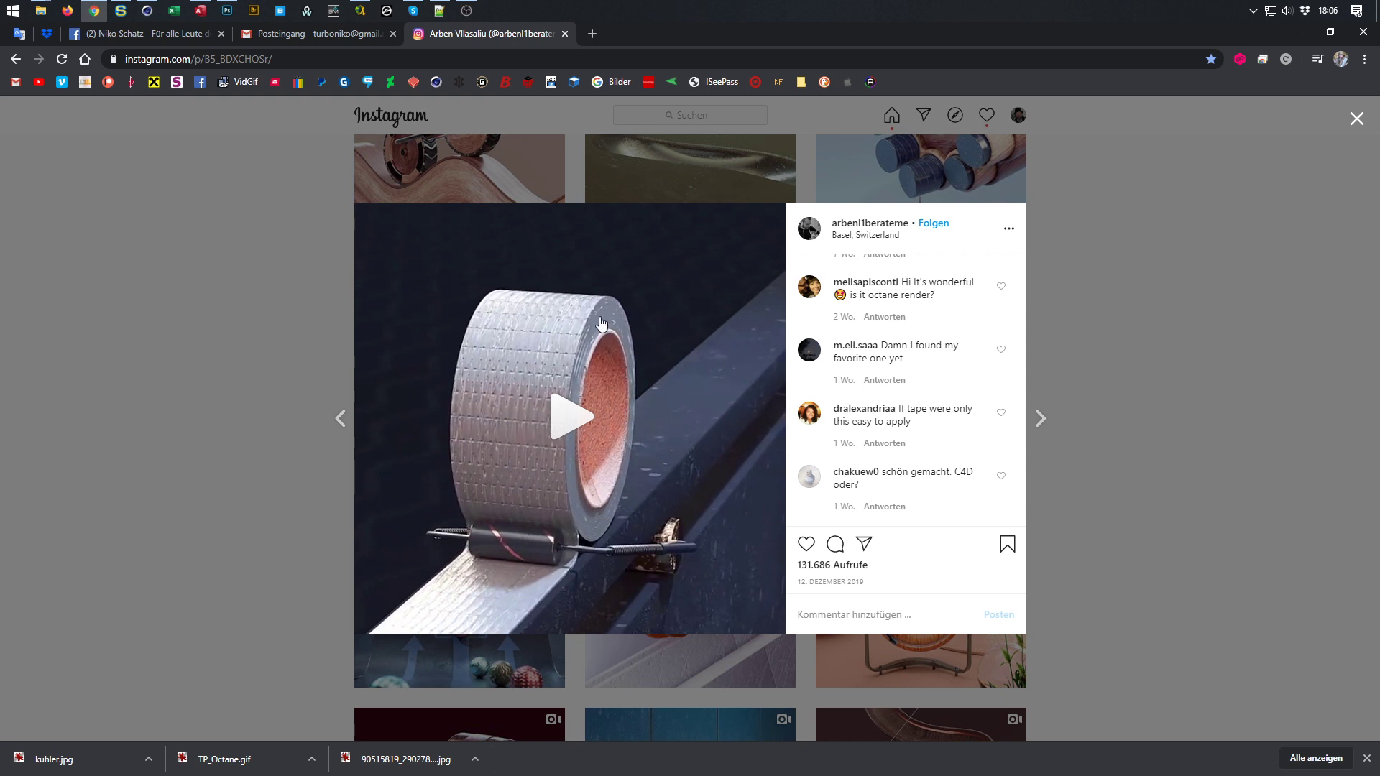
Play the toilet paper roll animation from its beginning in the open Facebook post, pausing it after a few seconds
click(140, 38)
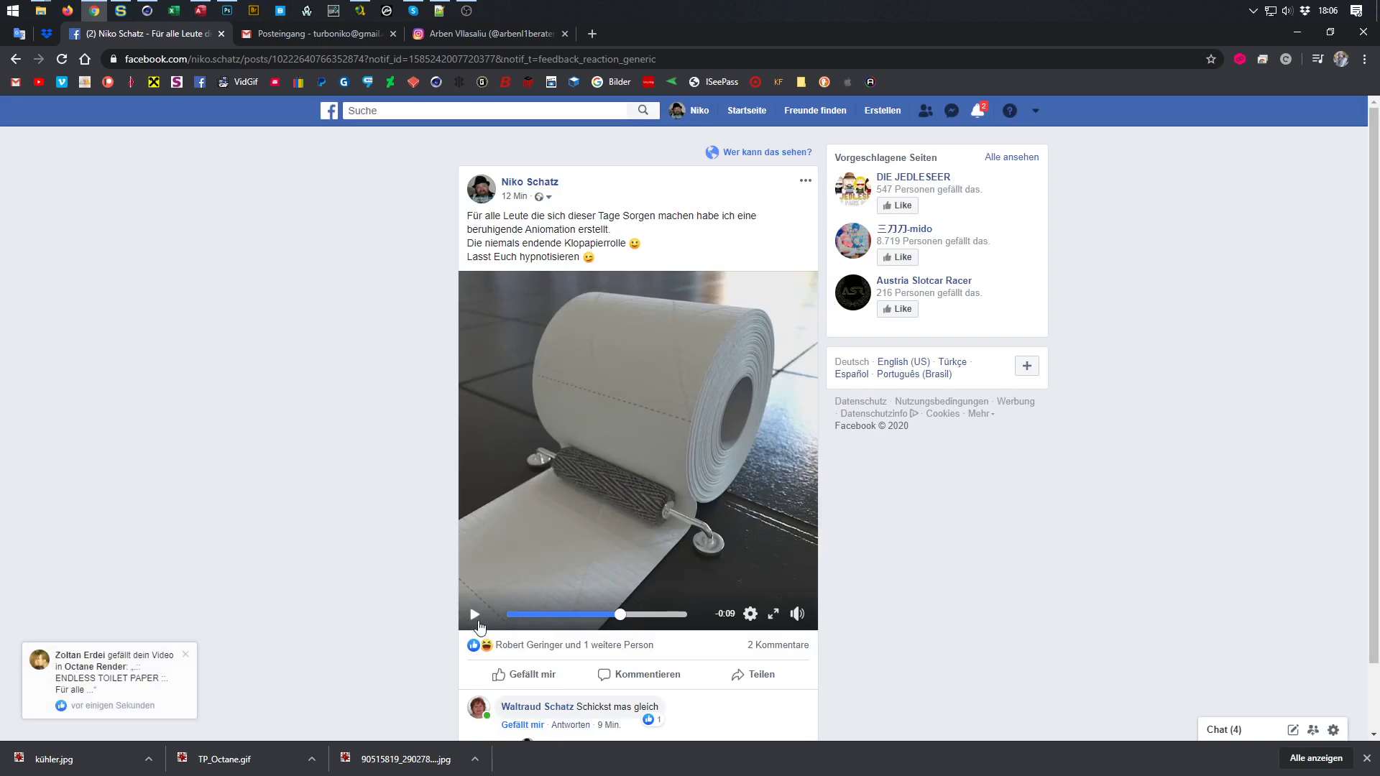
click(522, 615)
drag(522, 615, 475, 630)
click(474, 614)
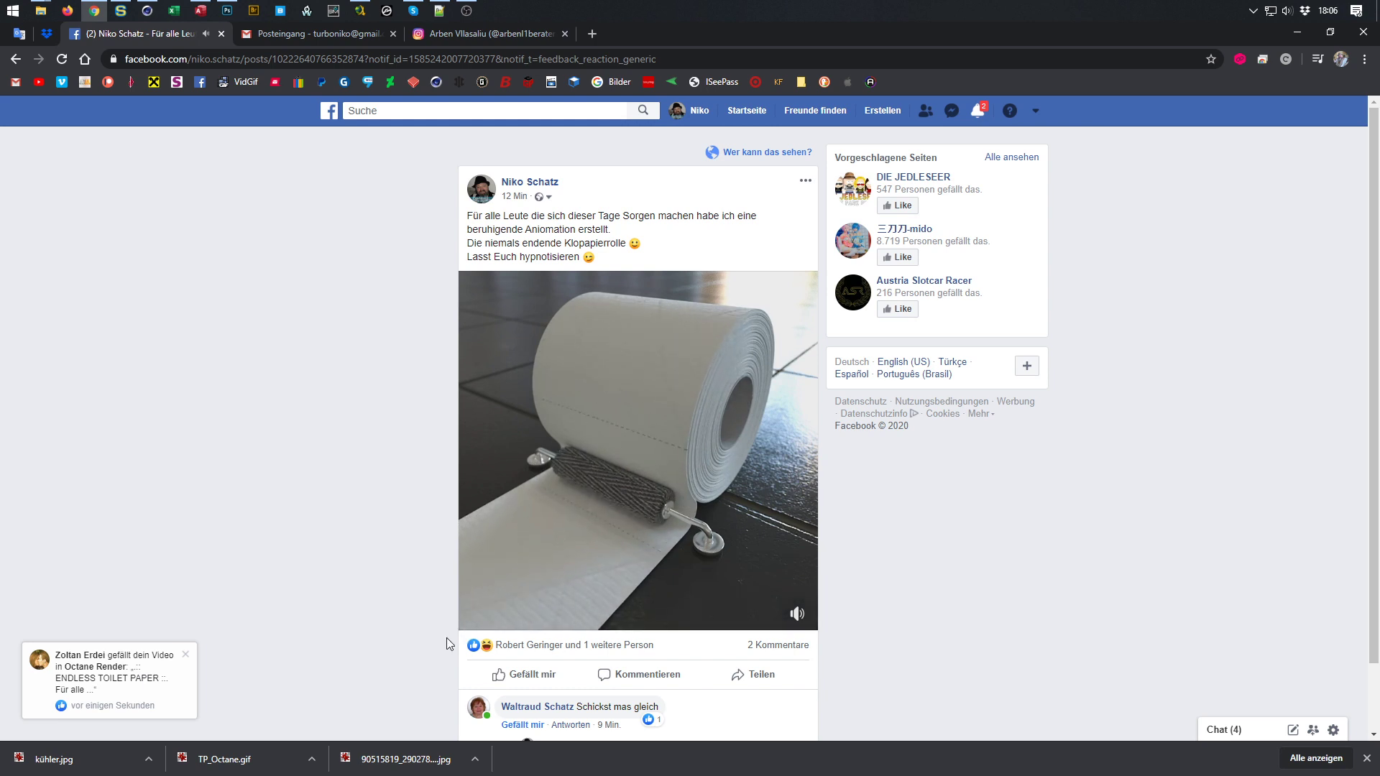
mouse_move(485, 647)
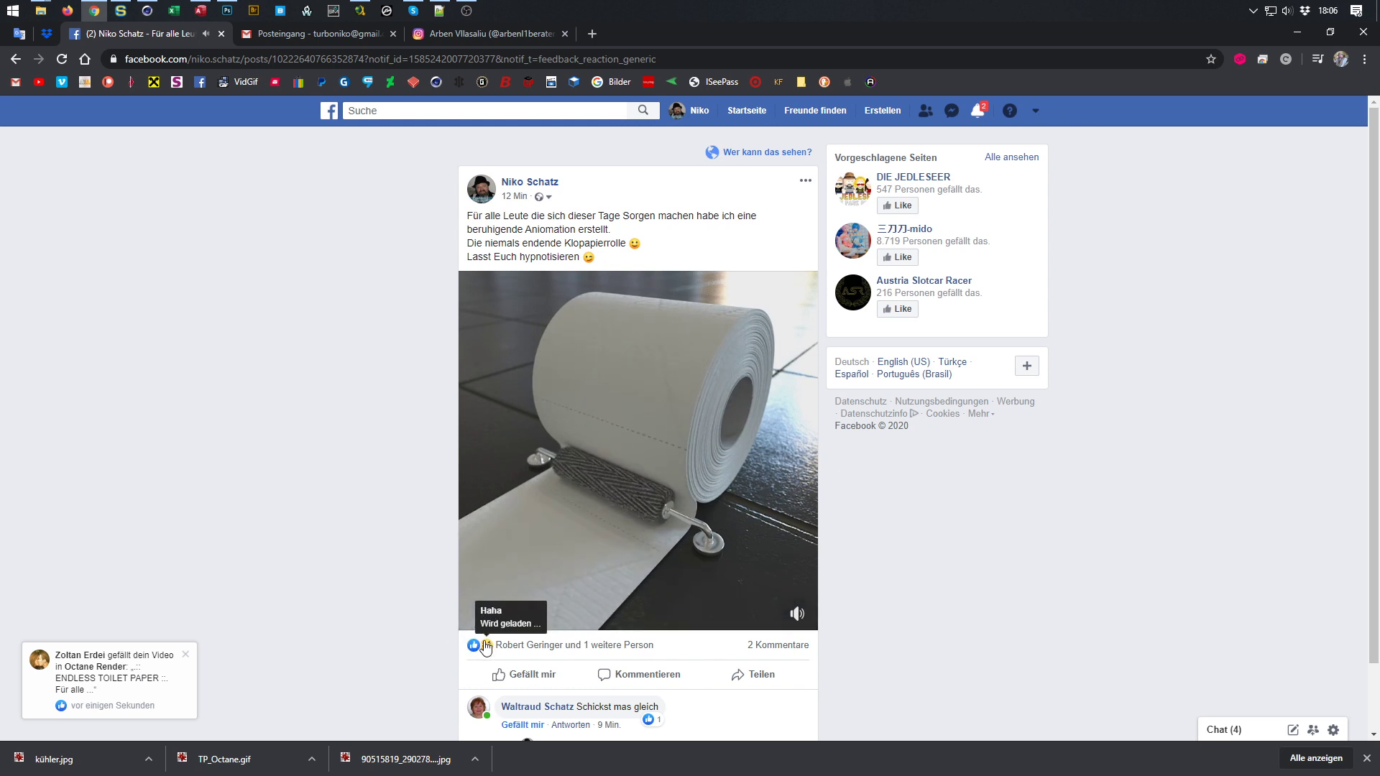
click(475, 615)
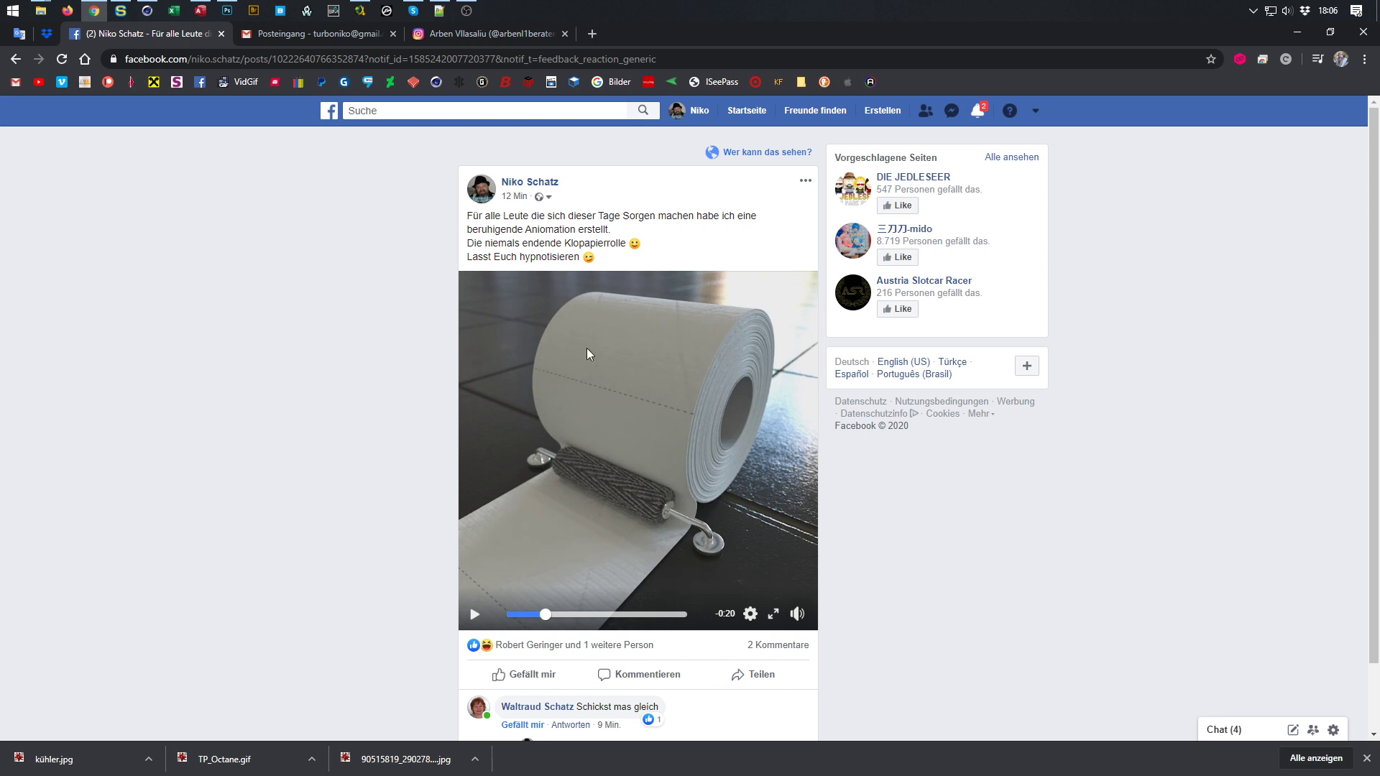
Open the Nikomedia Facebook page and read the full ENDLESS TOILET PAPER post, including its project file link
click(327, 119)
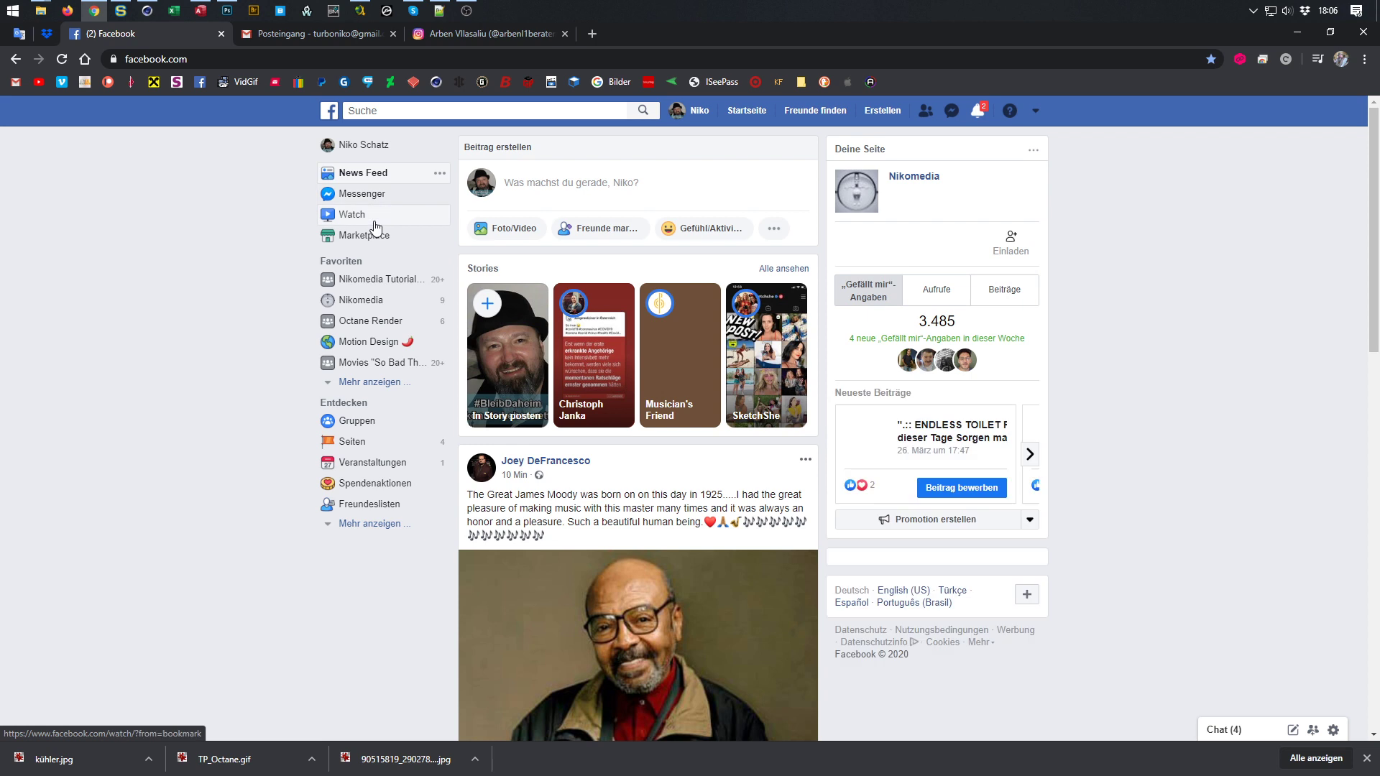
click(356, 300)
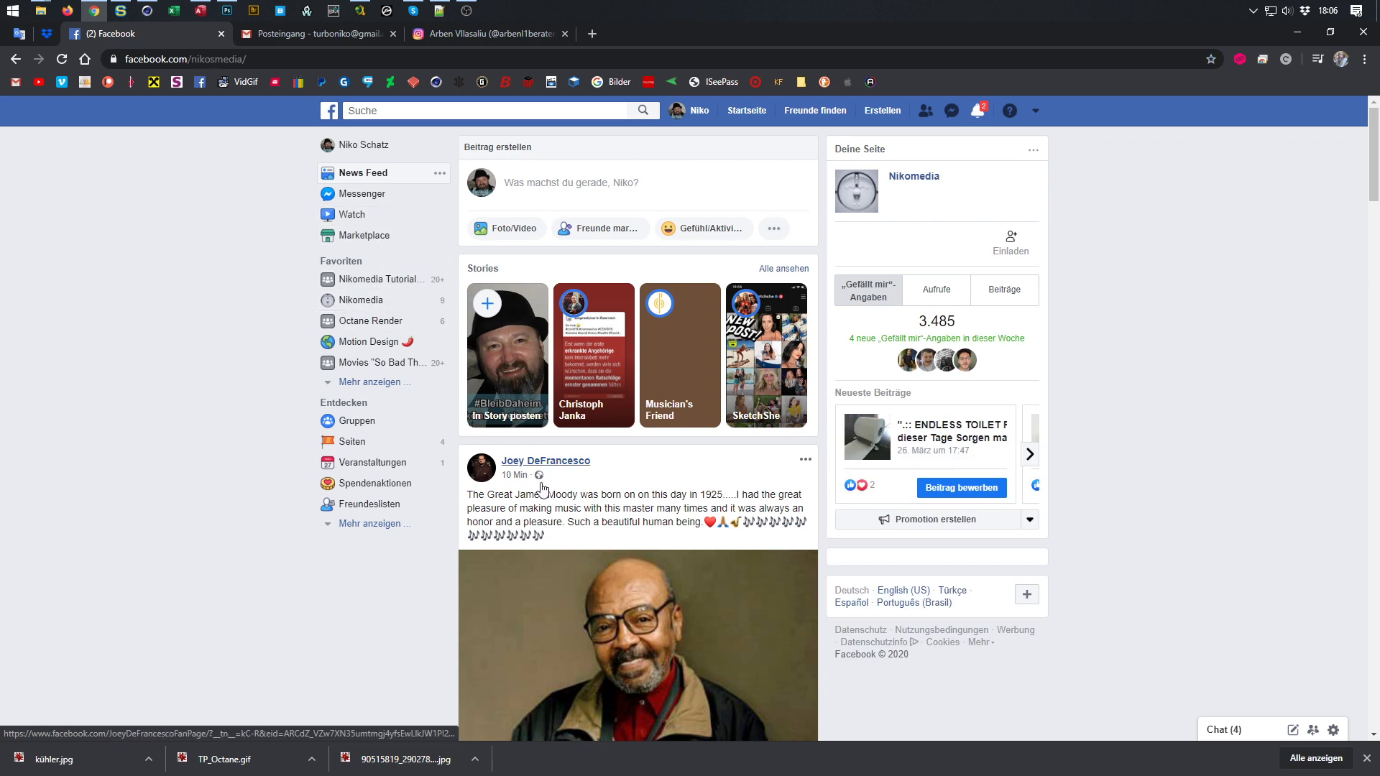
scroll(832, 436, down, 3)
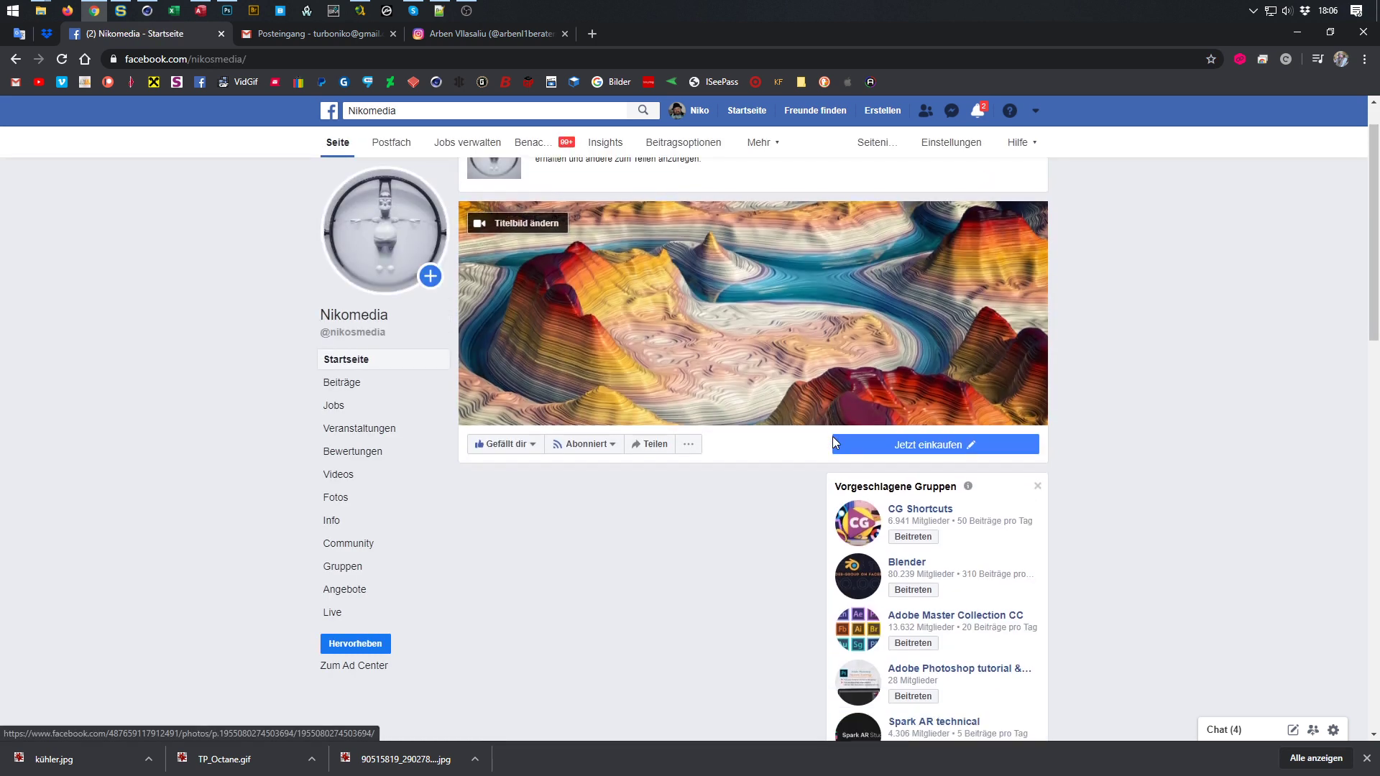
scroll(831, 439, down, 3)
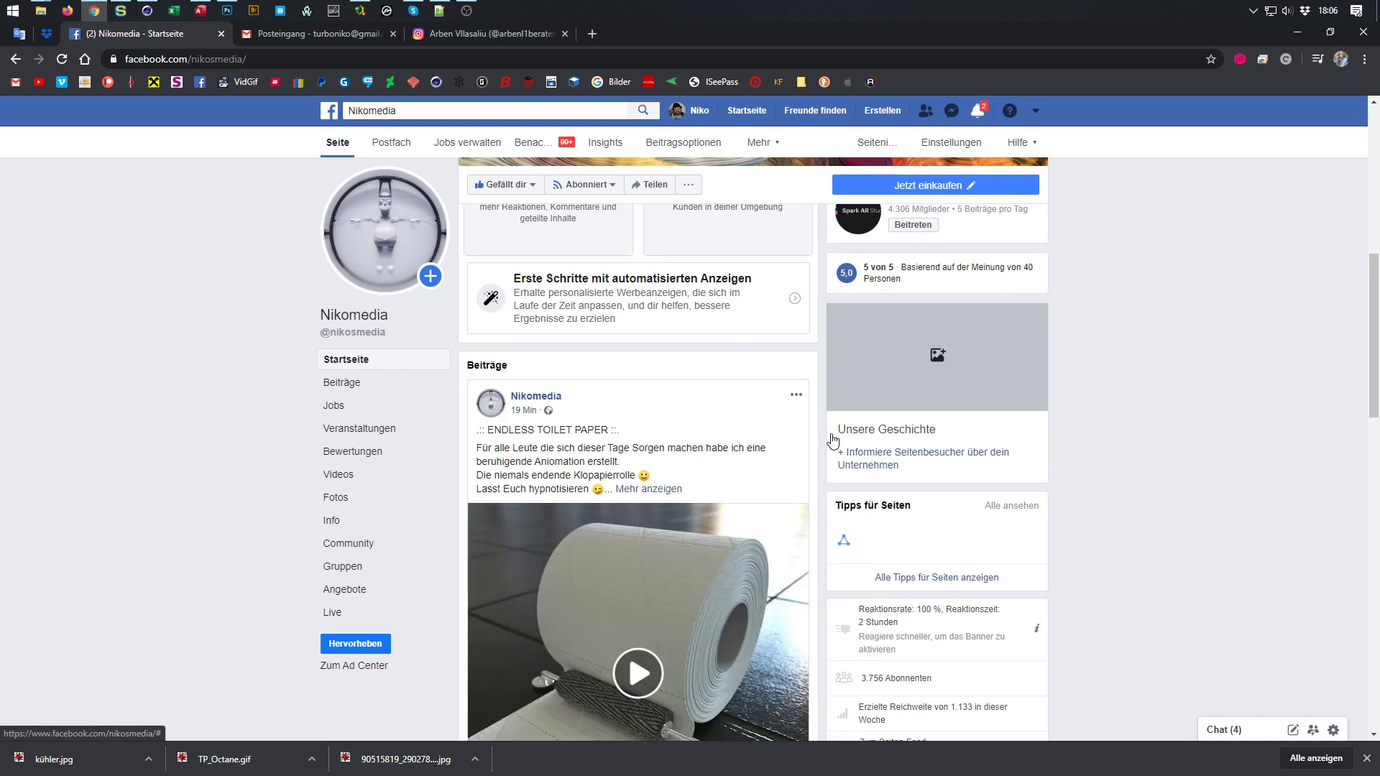
scroll(809, 430, down, 3)
scroll(803, 424, down, 1)
click(649, 275)
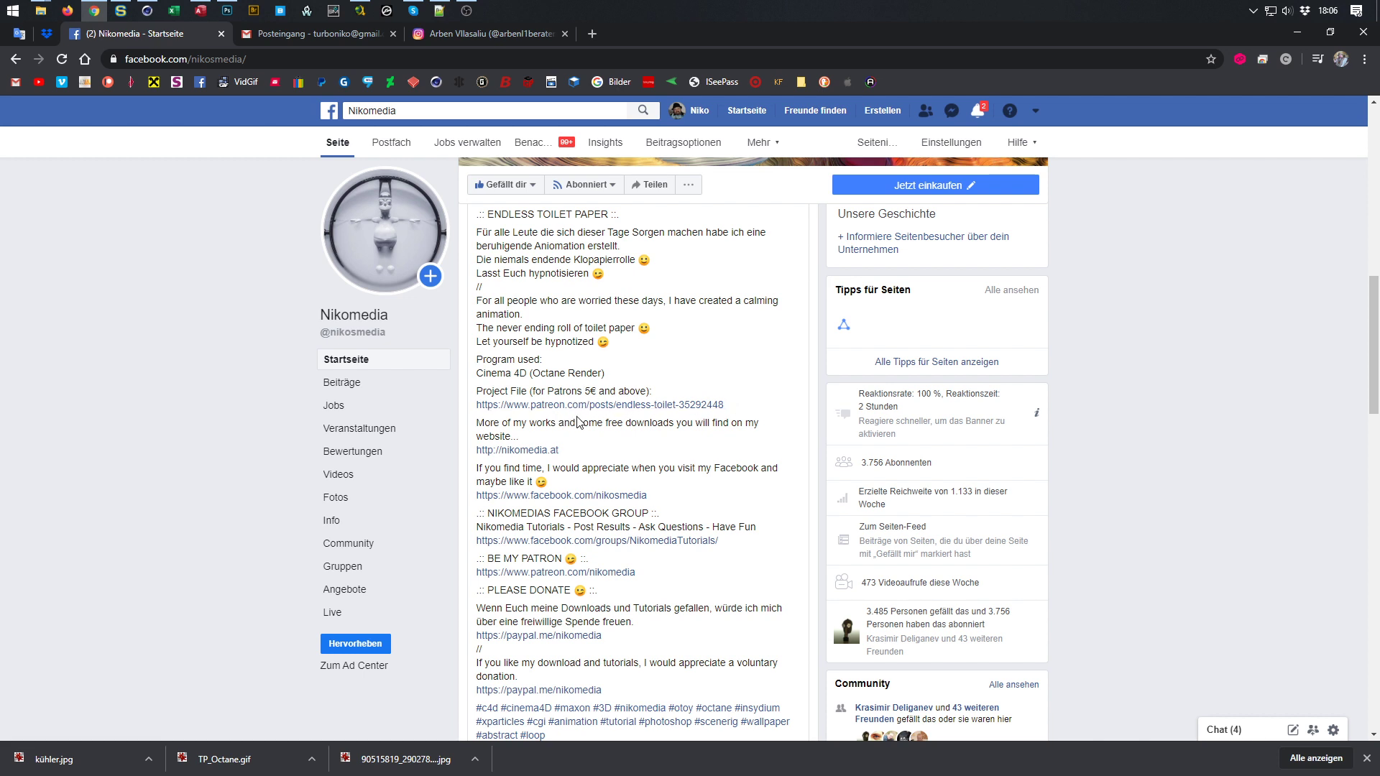
scroll(728, 575, down, 4)
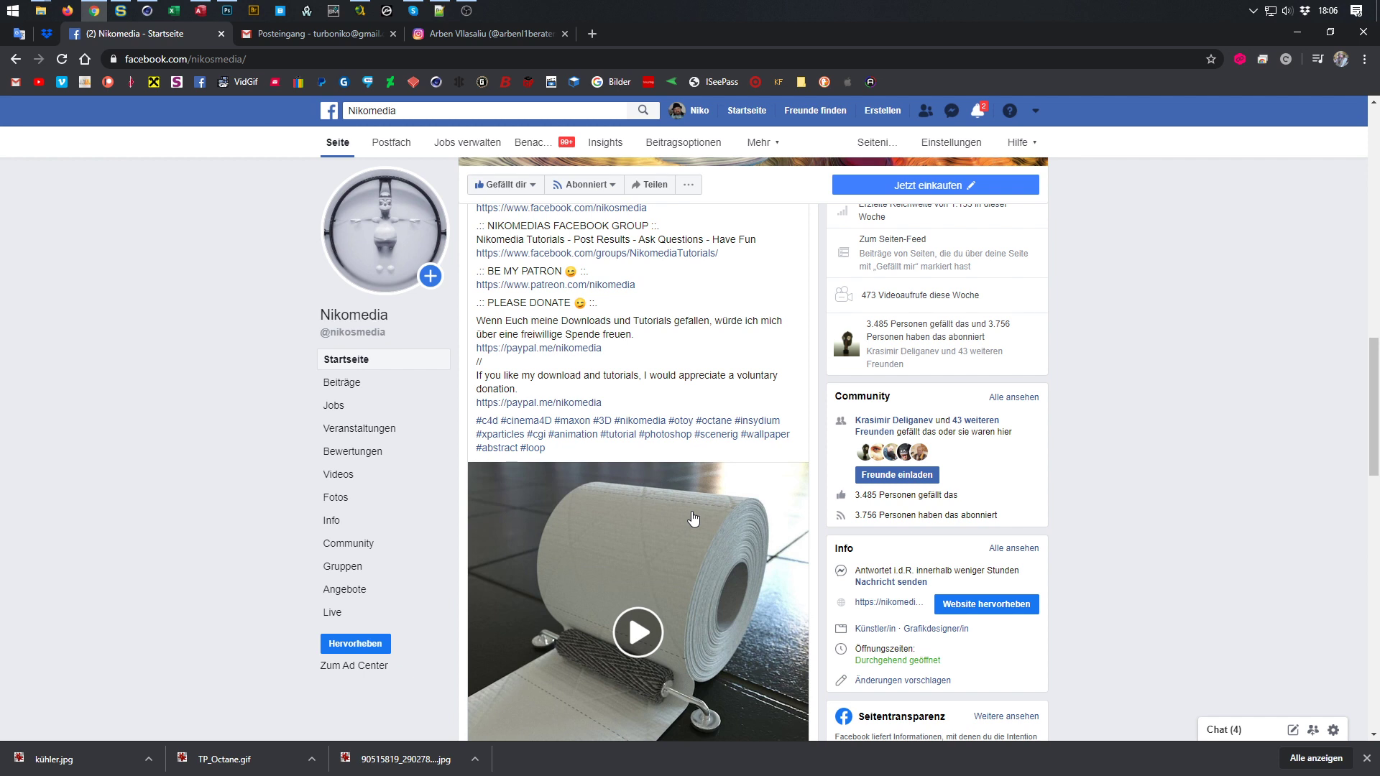
scroll(694, 518, down, 2)
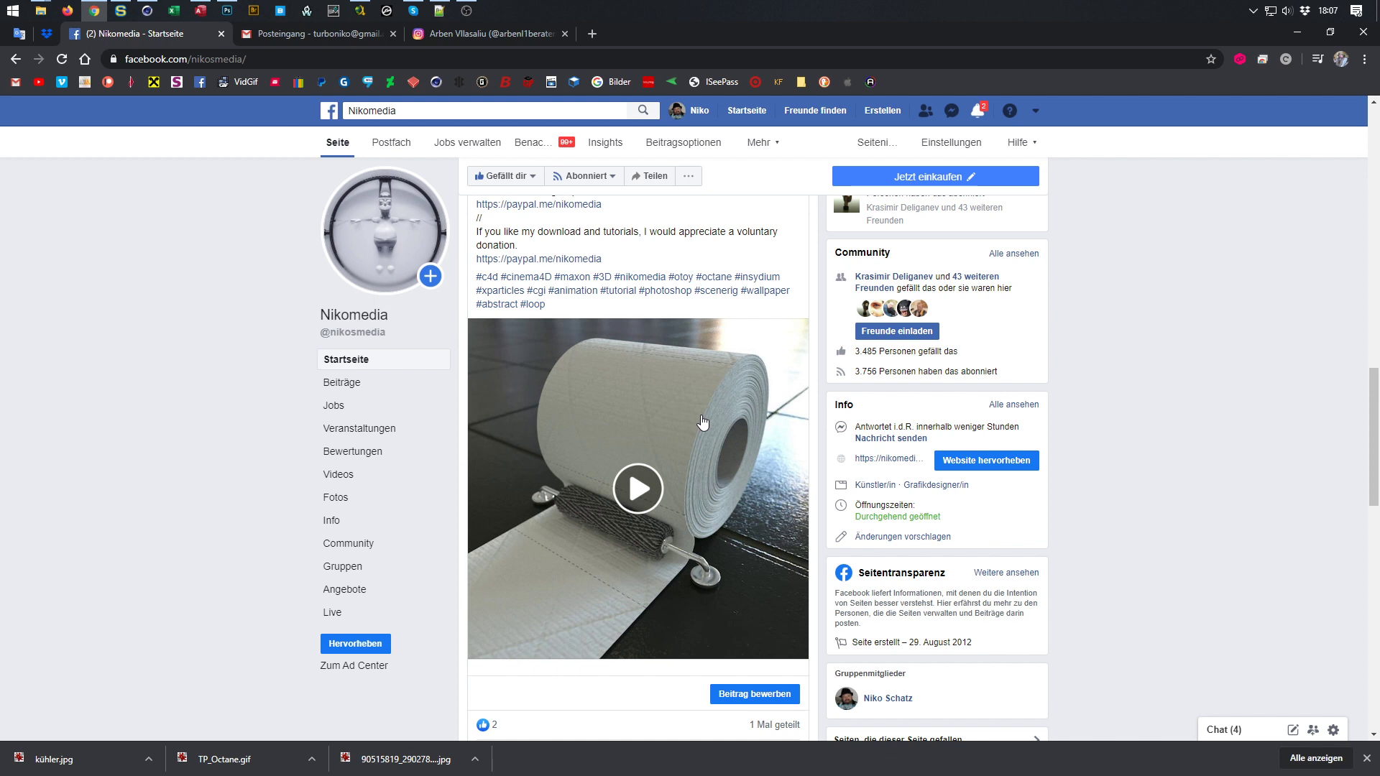
Switch back to Cinema 4D and add a Tube primitive with its orientation set to +Z
click(462, 33)
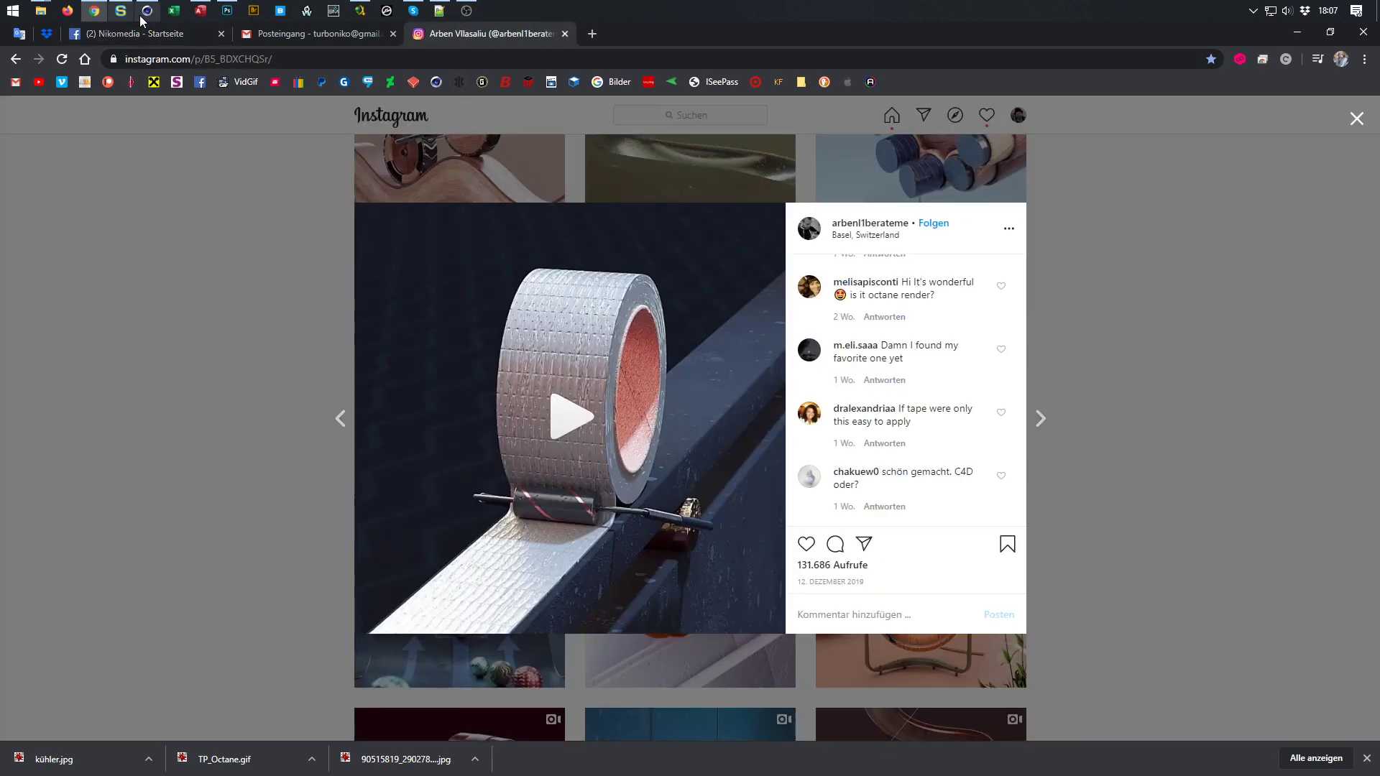
mouse_move(144, 20)
click(173, 81)
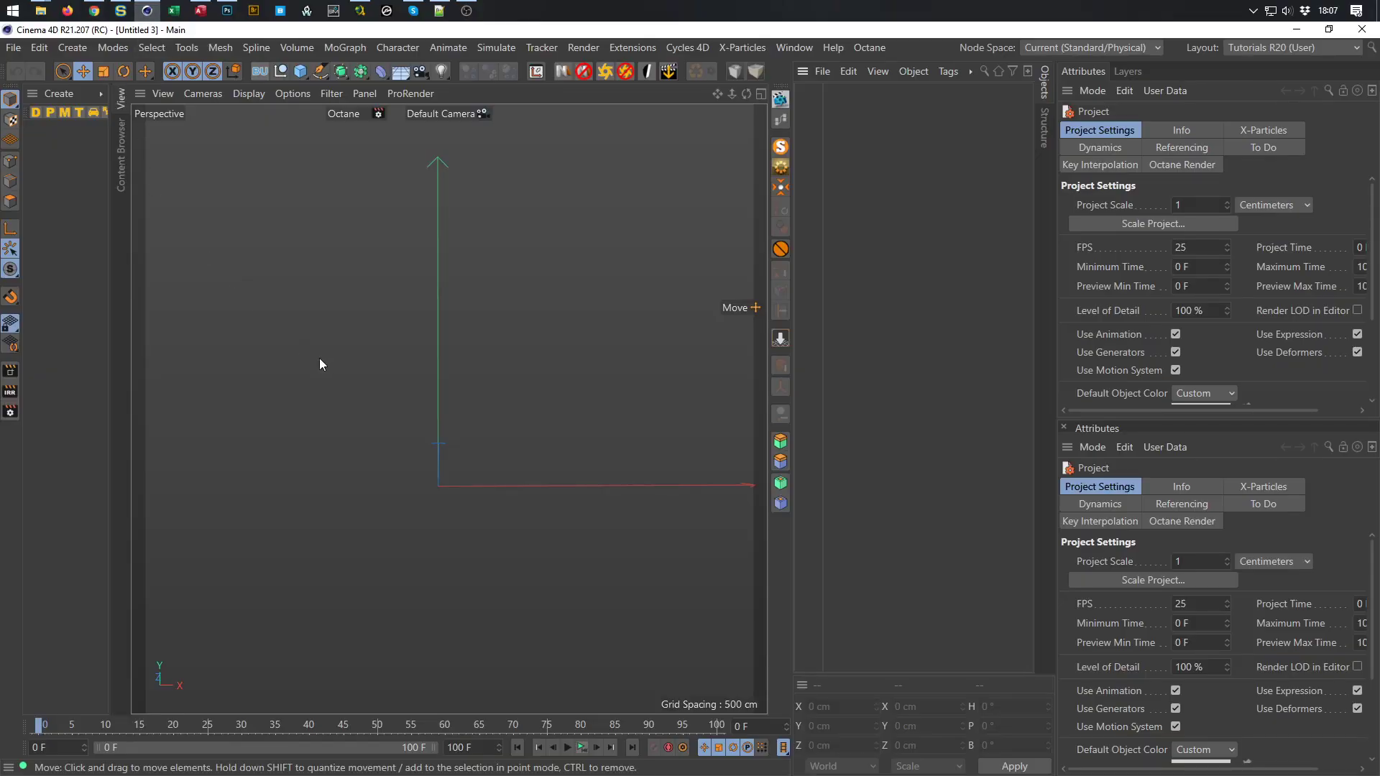
click(300, 72)
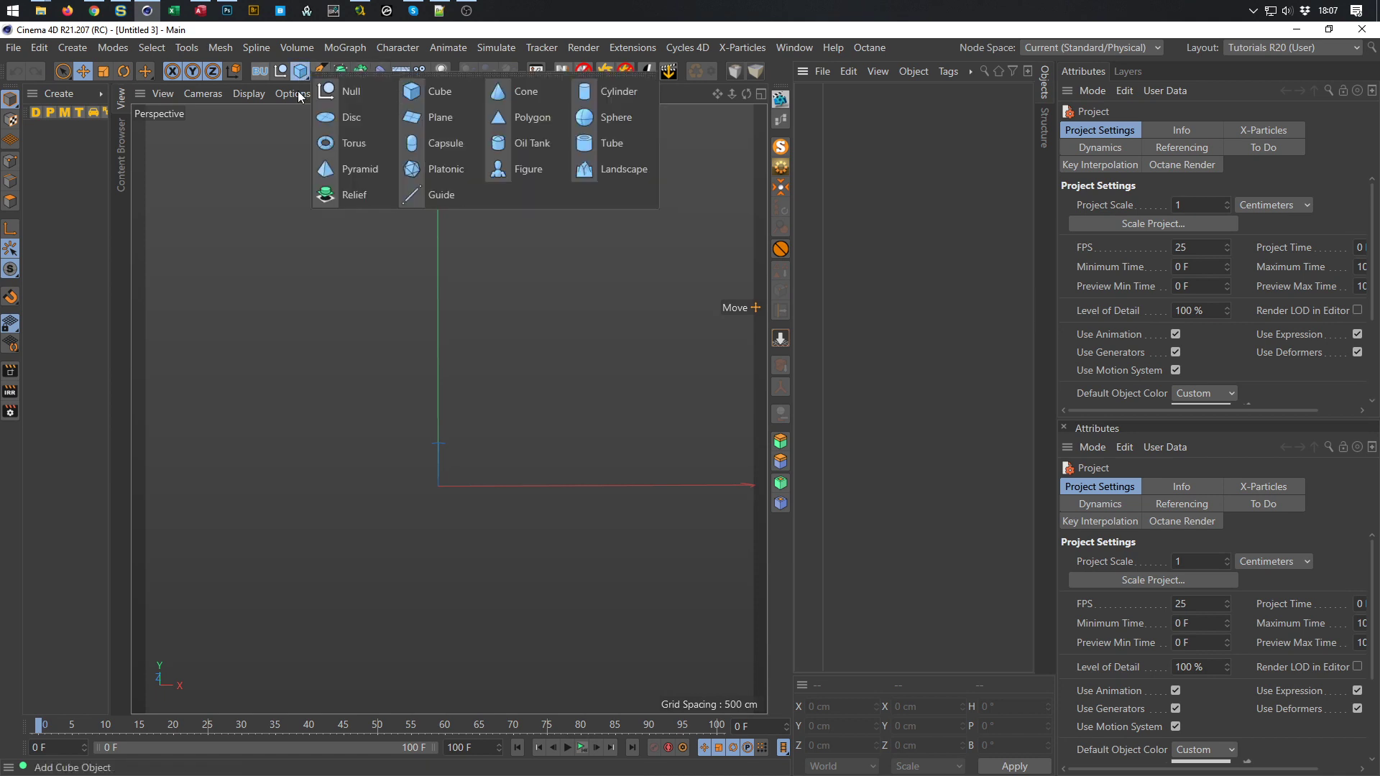
click(622, 148)
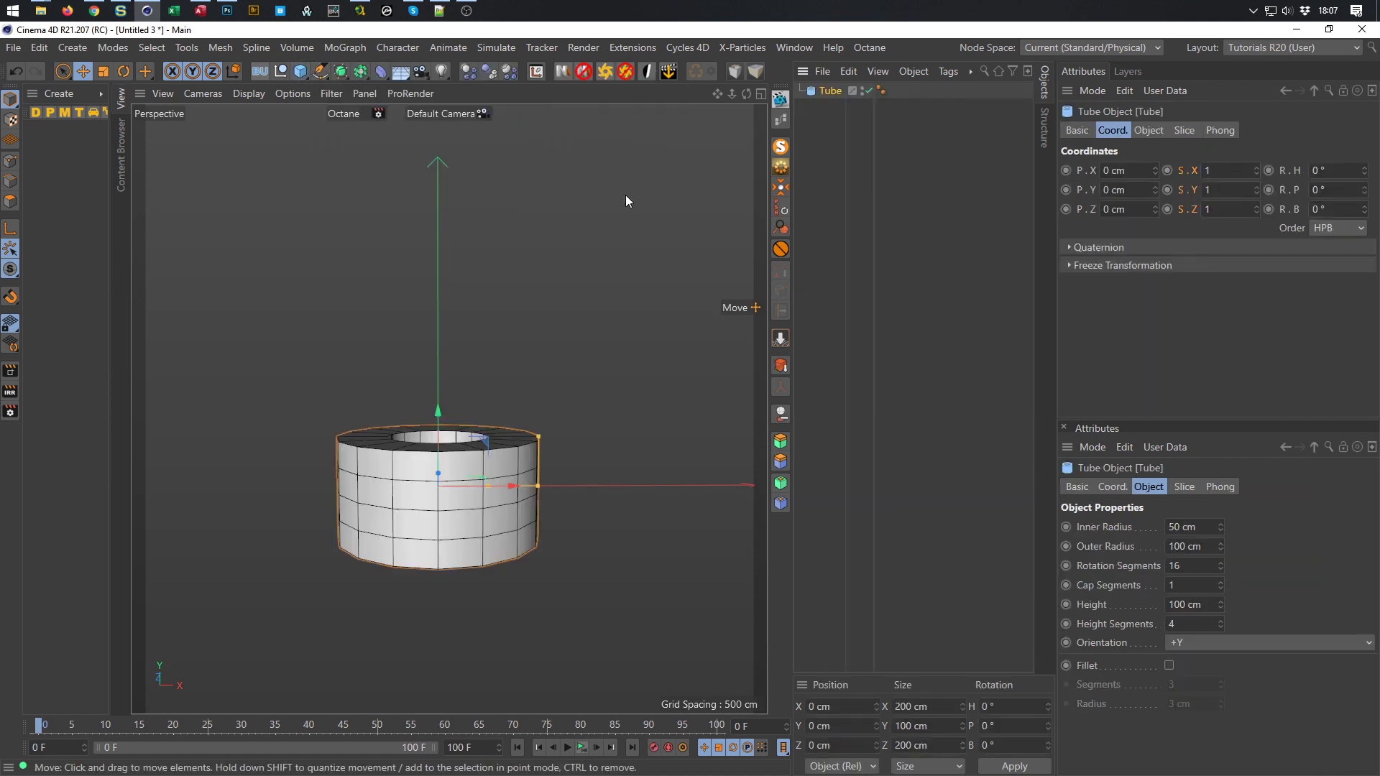
click(1147, 132)
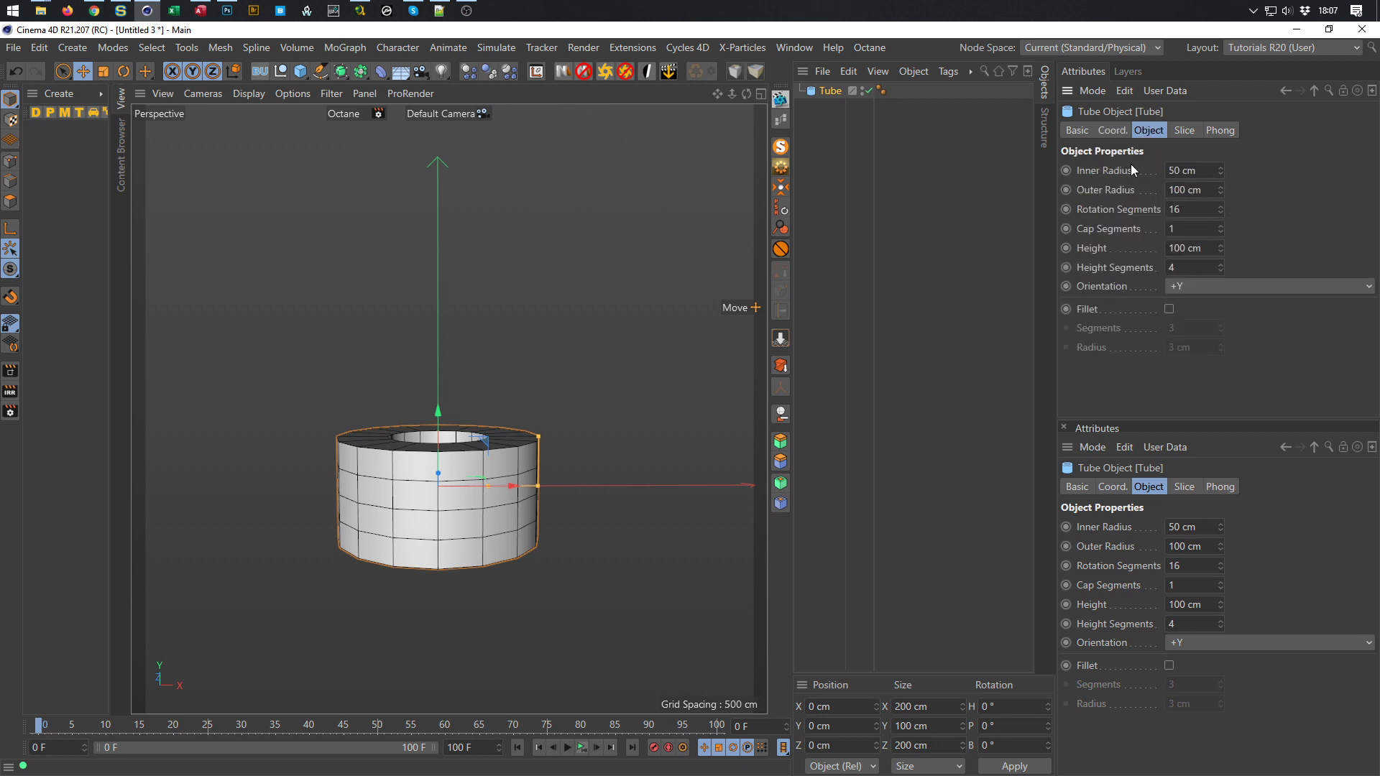
click(1189, 284)
click(1208, 383)
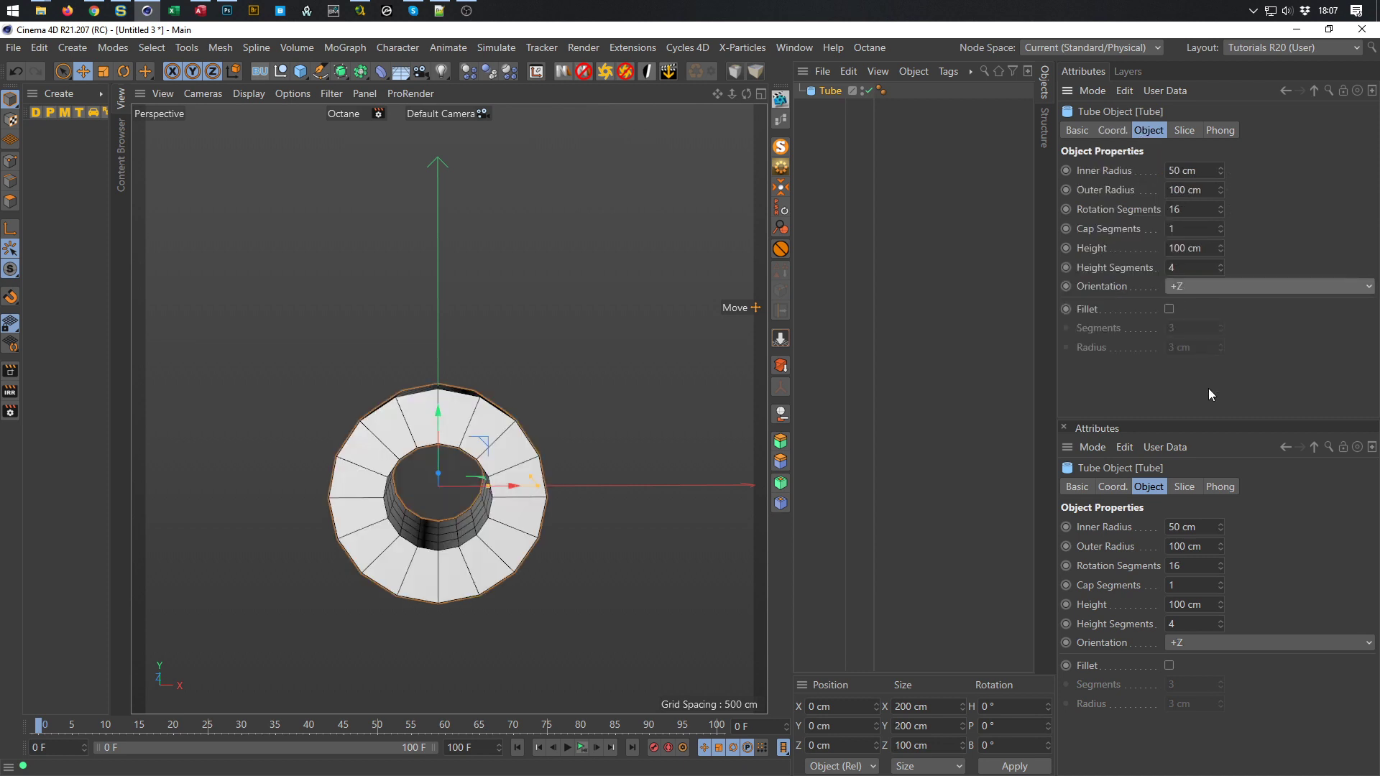
Set the tube's outer radius to 10 cm, inner radius to 4 cm and height to 20 cm
alt+drag(533, 432, 451, 345)
alt+right_drag(450, 340, 472, 336)
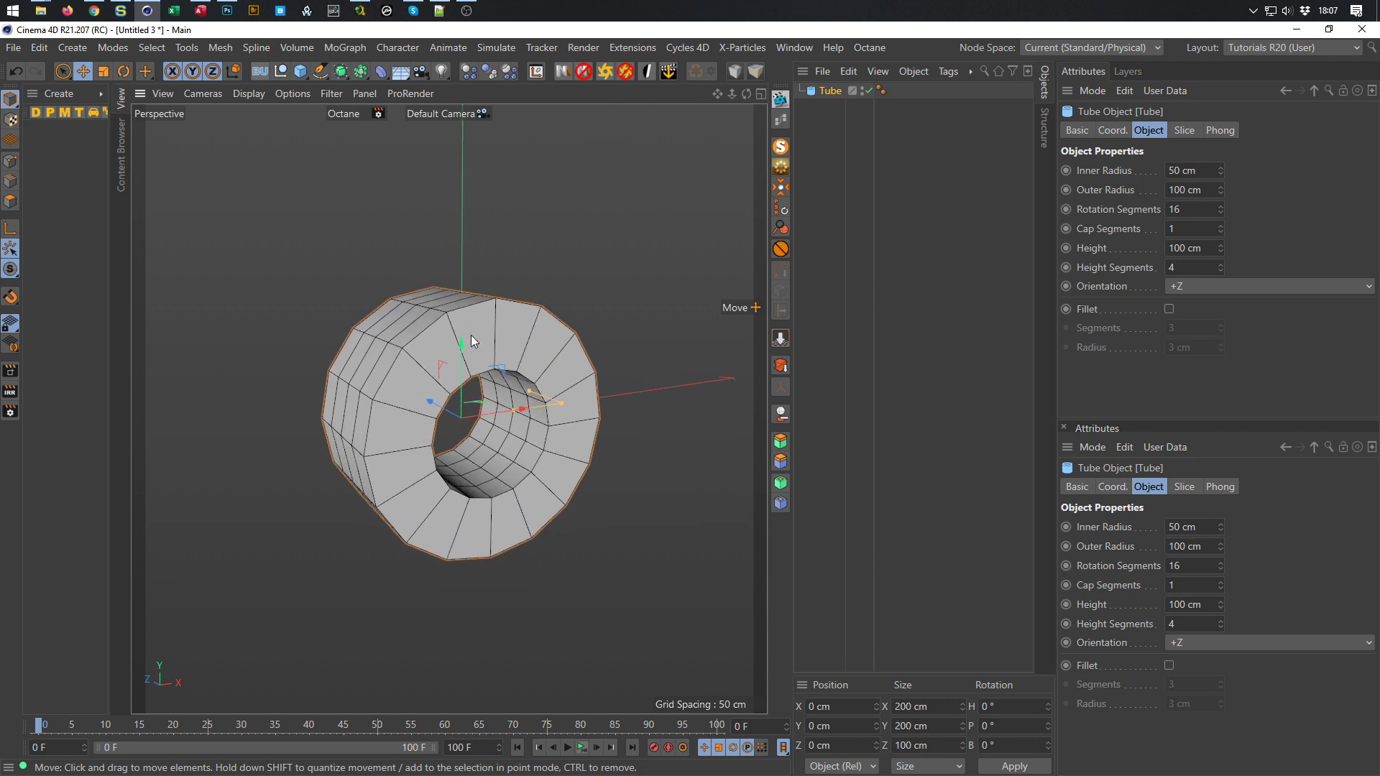
click(1213, 192)
text(10)
key(Return)
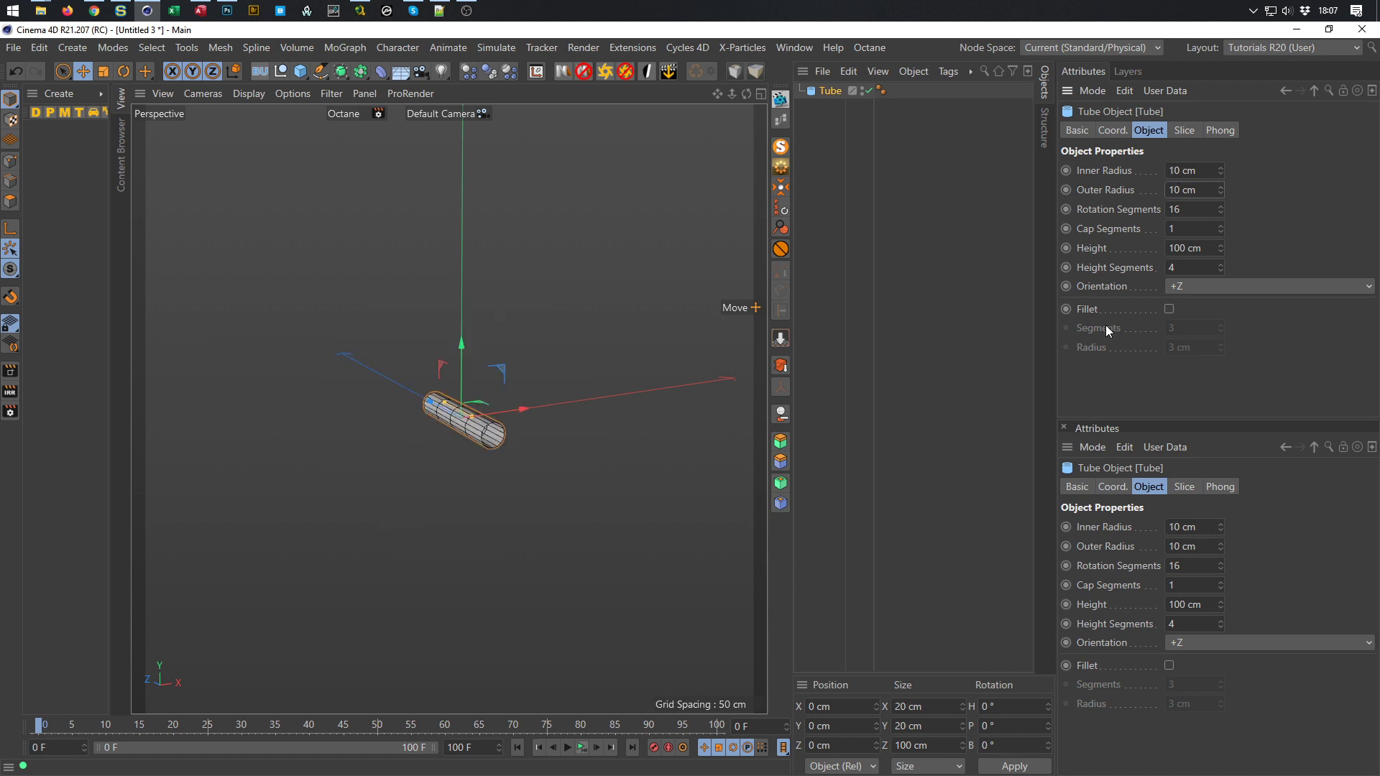
click(1202, 175)
text(4)
key(Return)
click(1202, 248)
text(20)
key(Return)
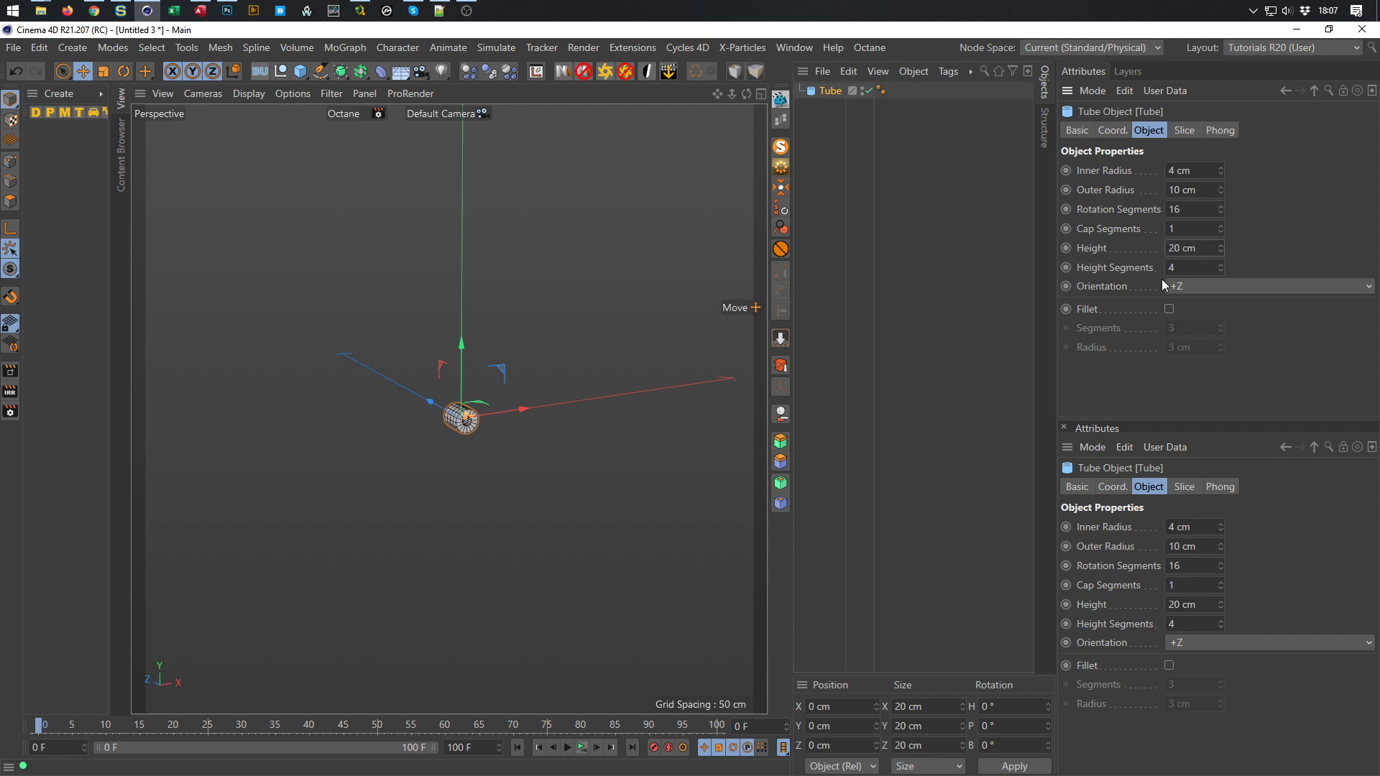
Set the tube's height segments to 1 and its rotation segments to 100
text(1)
key(Return)
click(1189, 215)
text(100)
key(Return)
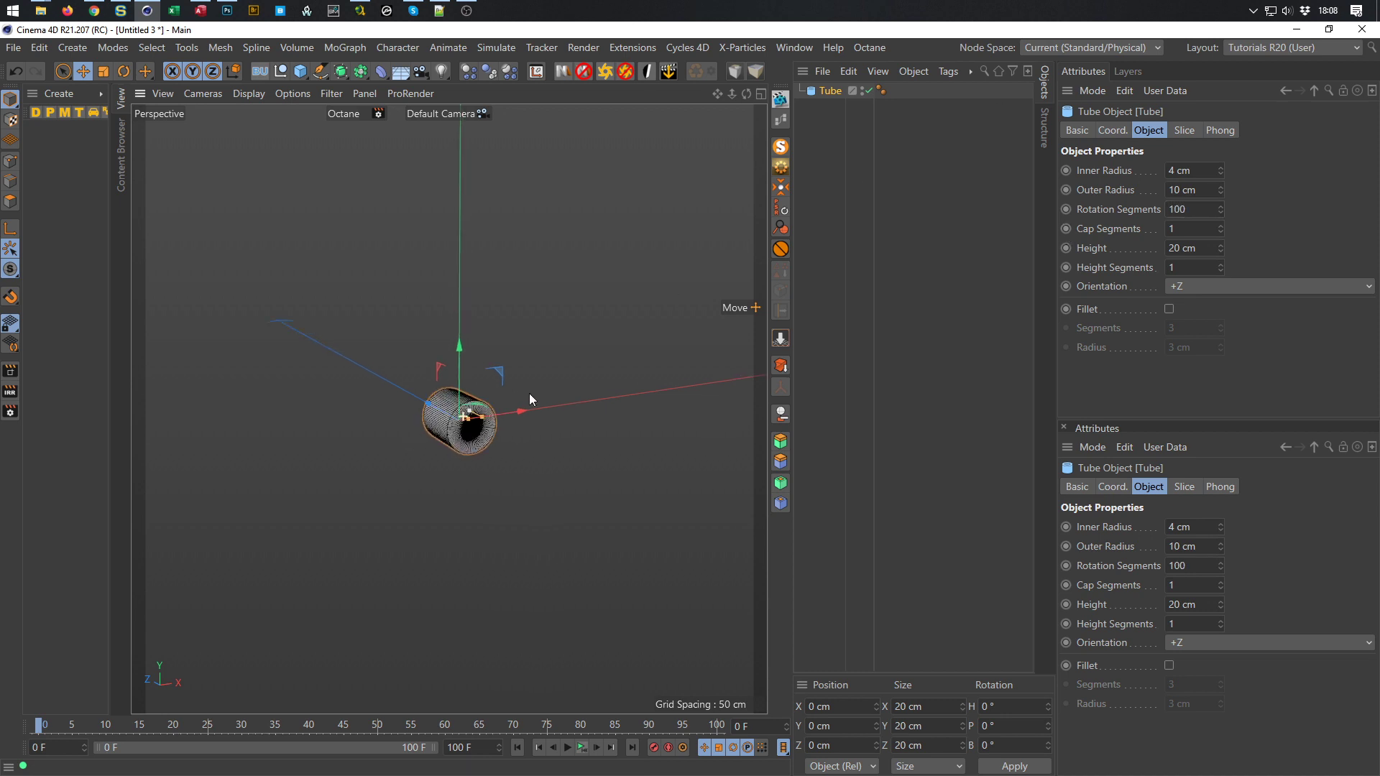
Save the scene in the TPaper_Loop folder as tpaper_loop_01.c4d, overwriting the existing file
scroll(520, 395, up, 10)
scroll(485, 407, down, 3)
alt+middle_drag(495, 416, 572, 304)
mouse_move(572, 298)
alt+mouse_down()
mouse_move(593, 363)
mouse_move(481, 309)
mouse_move(466, 281)
mouse_move(579, 313)
alt+mouse_up()
scroll(579, 313, up, 3)
alt+middle_drag(592, 308, 599, 295)
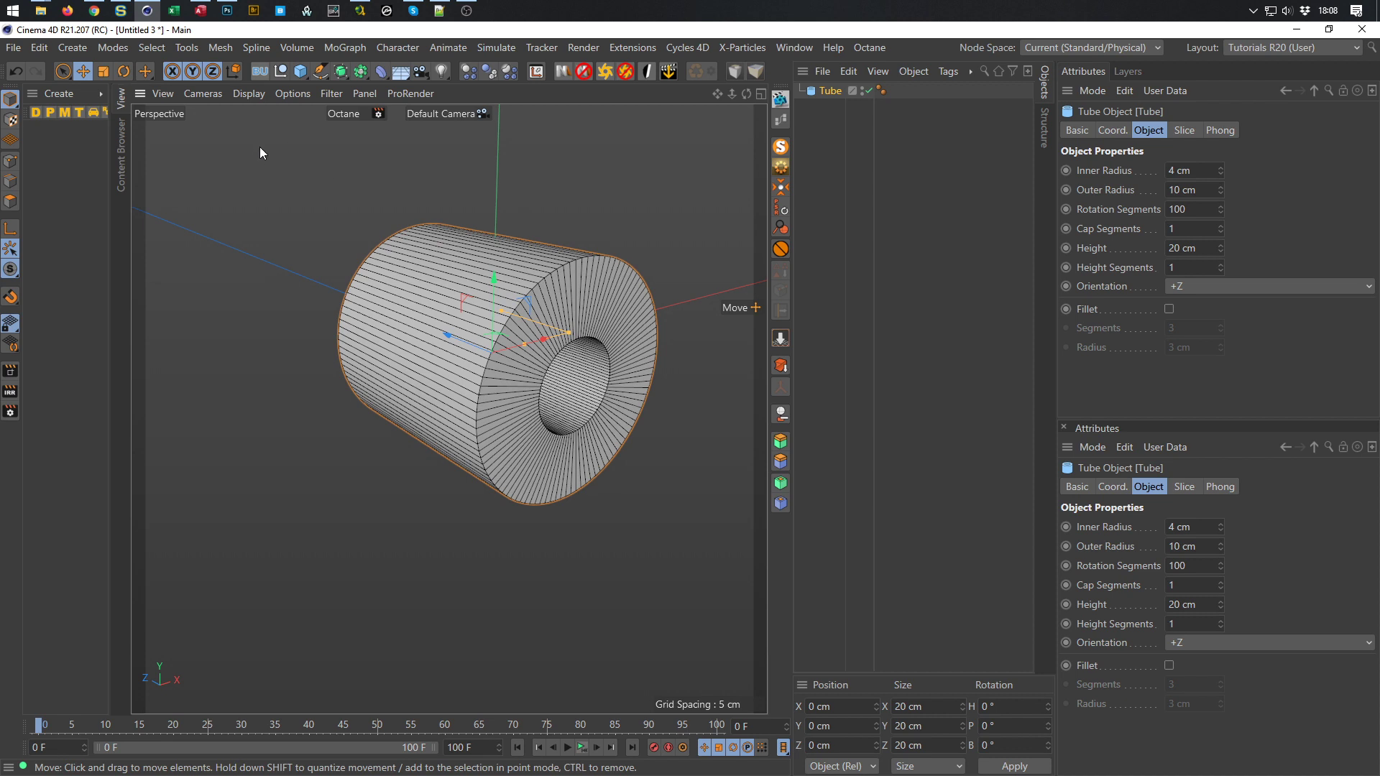
key(ctrl+s)
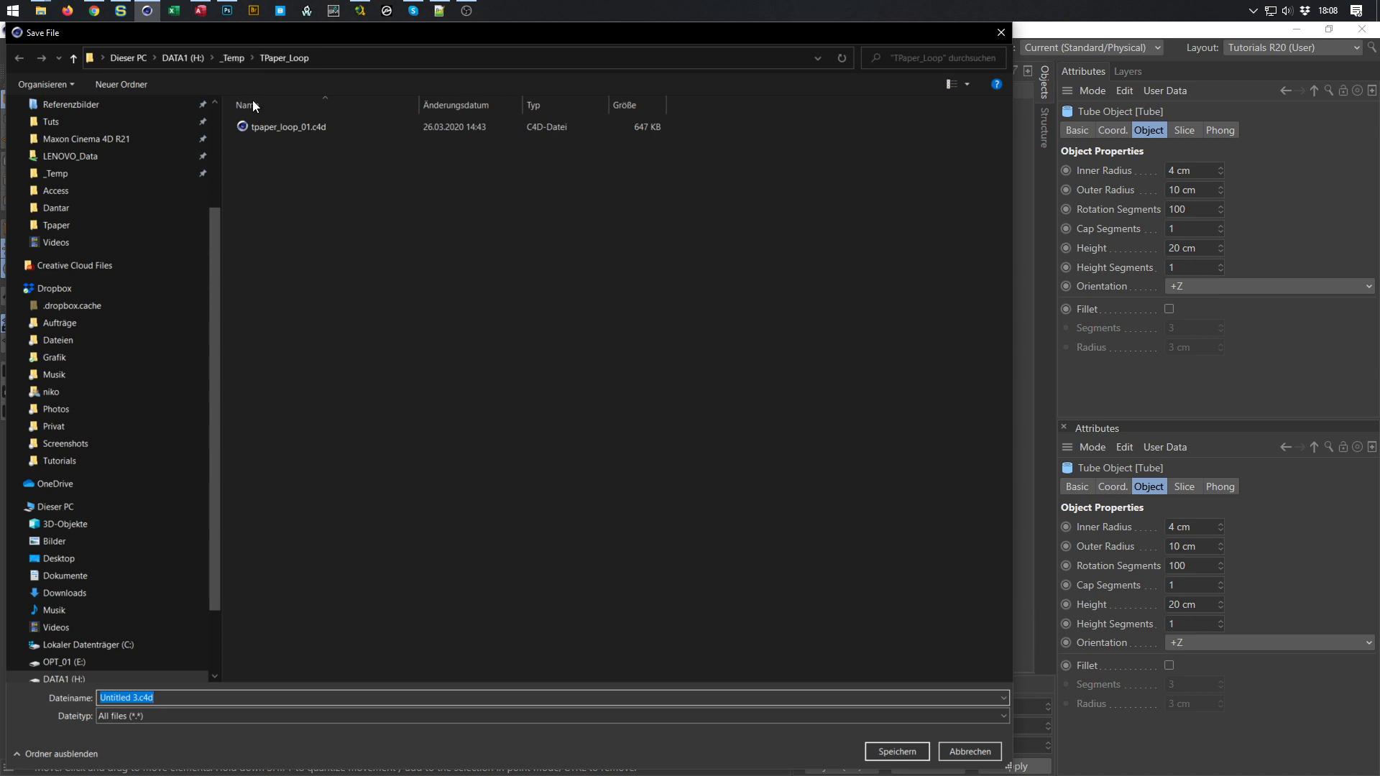
double_click(283, 126)
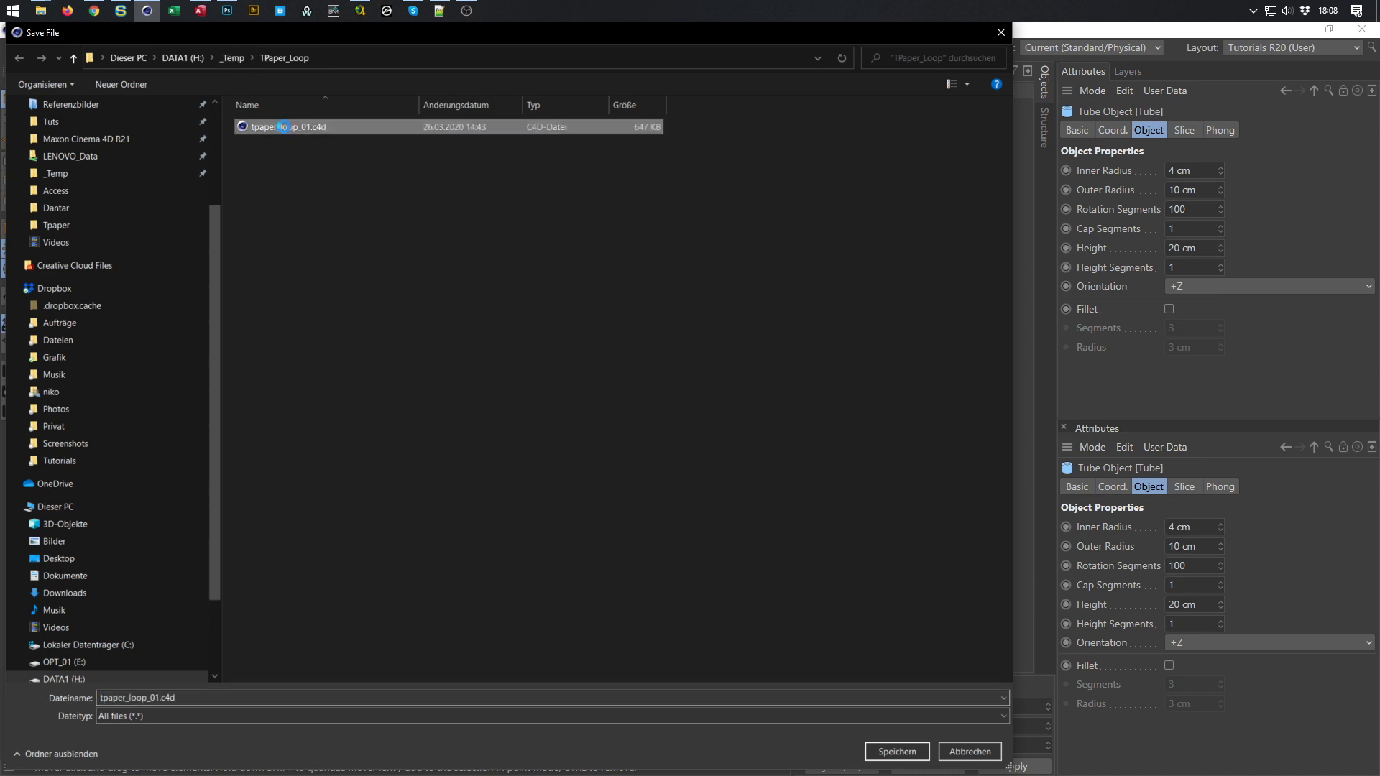
click(722, 408)
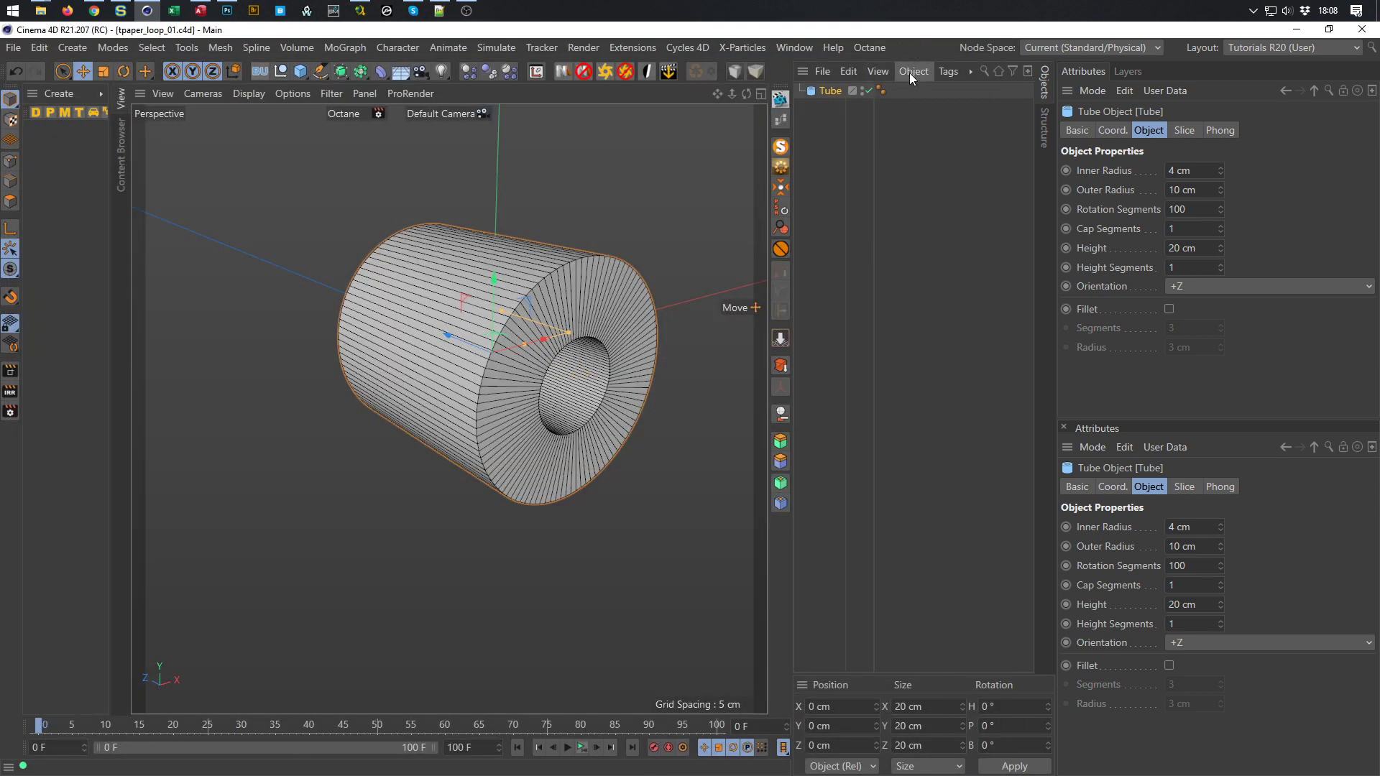
Duplicate the tube and set the copy's inner radius to 0.8 cm and outer radius to 2 cm
alt+drag(641, 339, 580, 363)
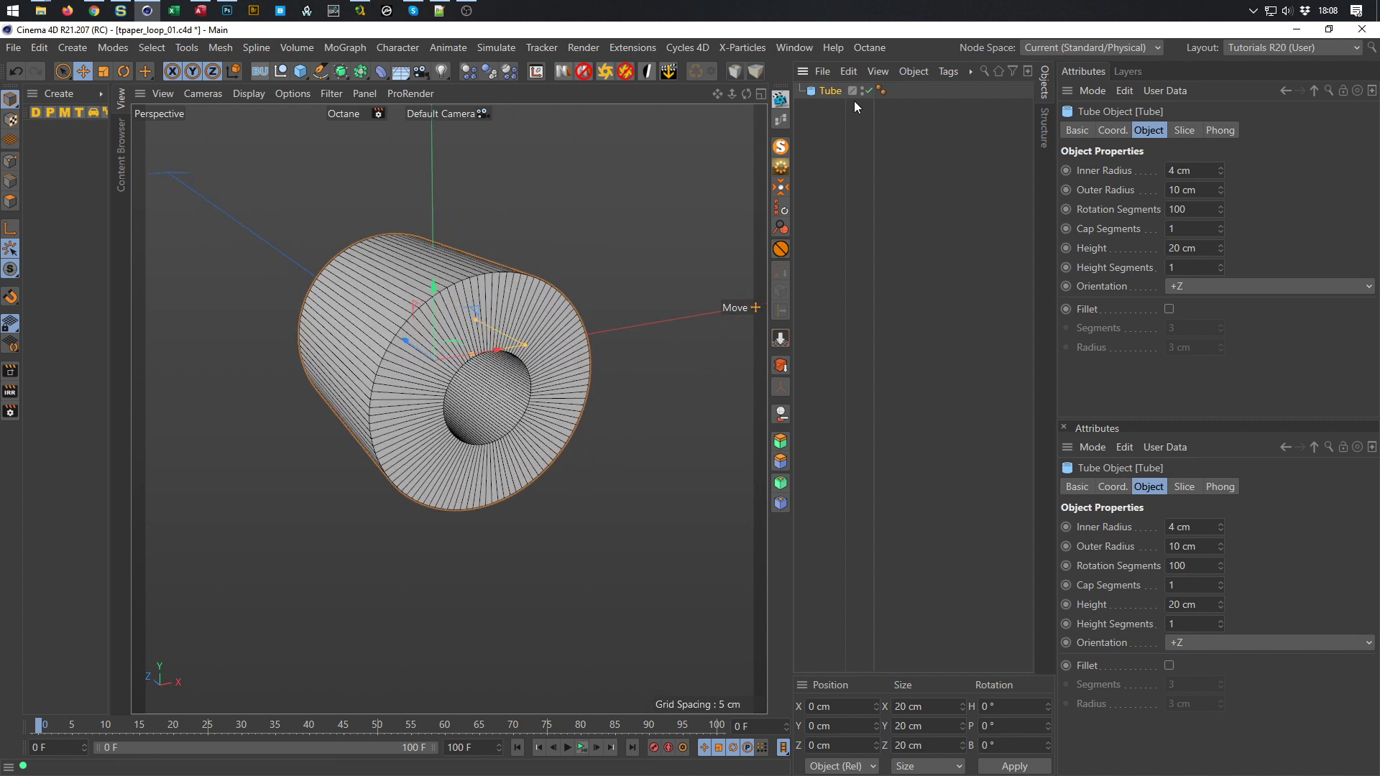
ctrl+drag(829, 92, 828, 171)
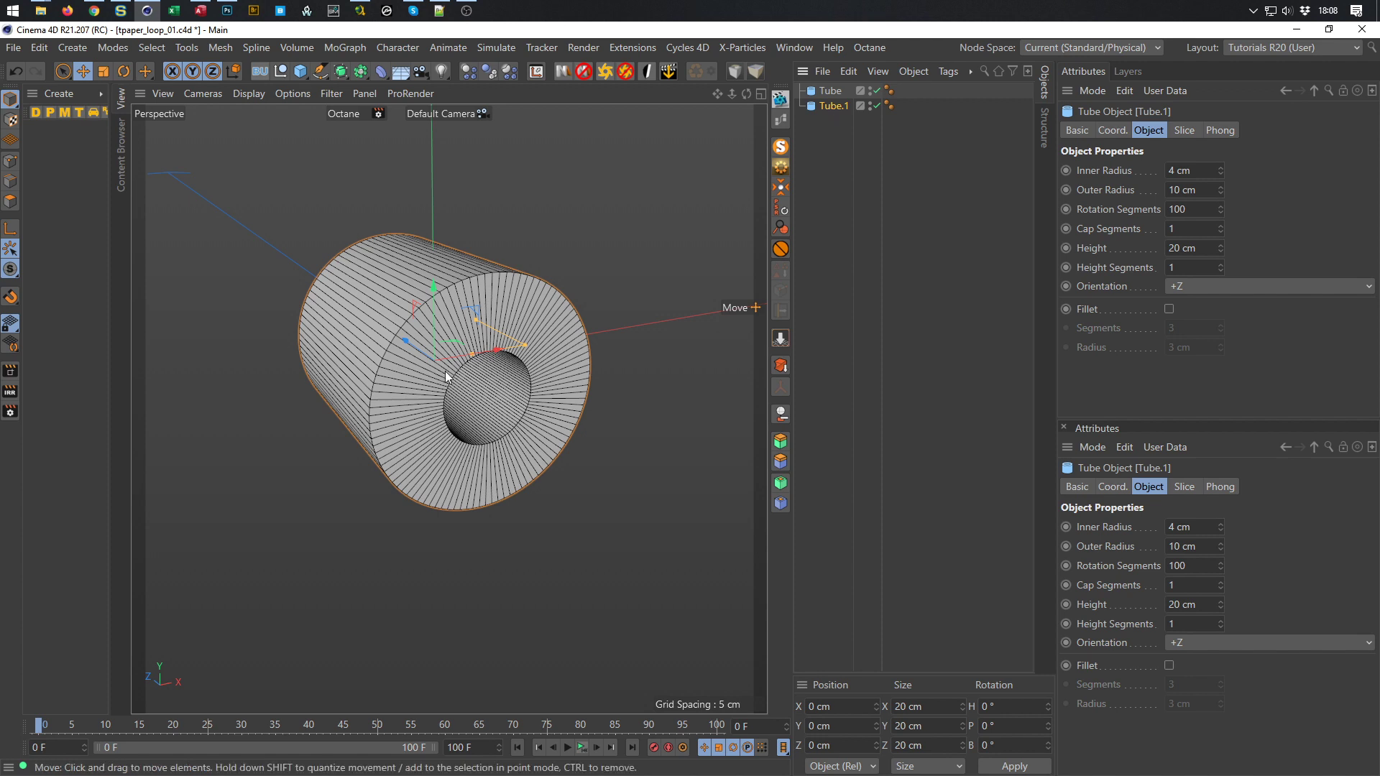
click(1113, 131)
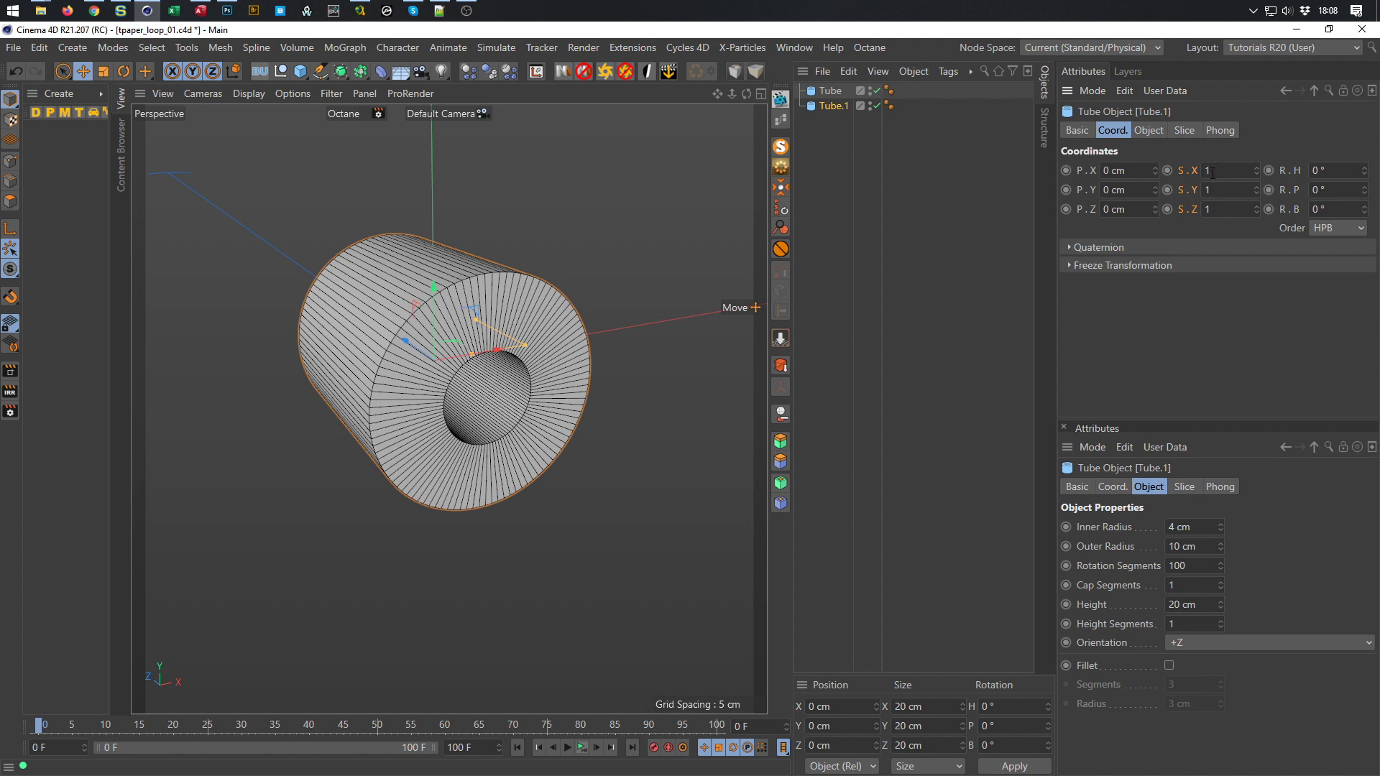
click(1150, 130)
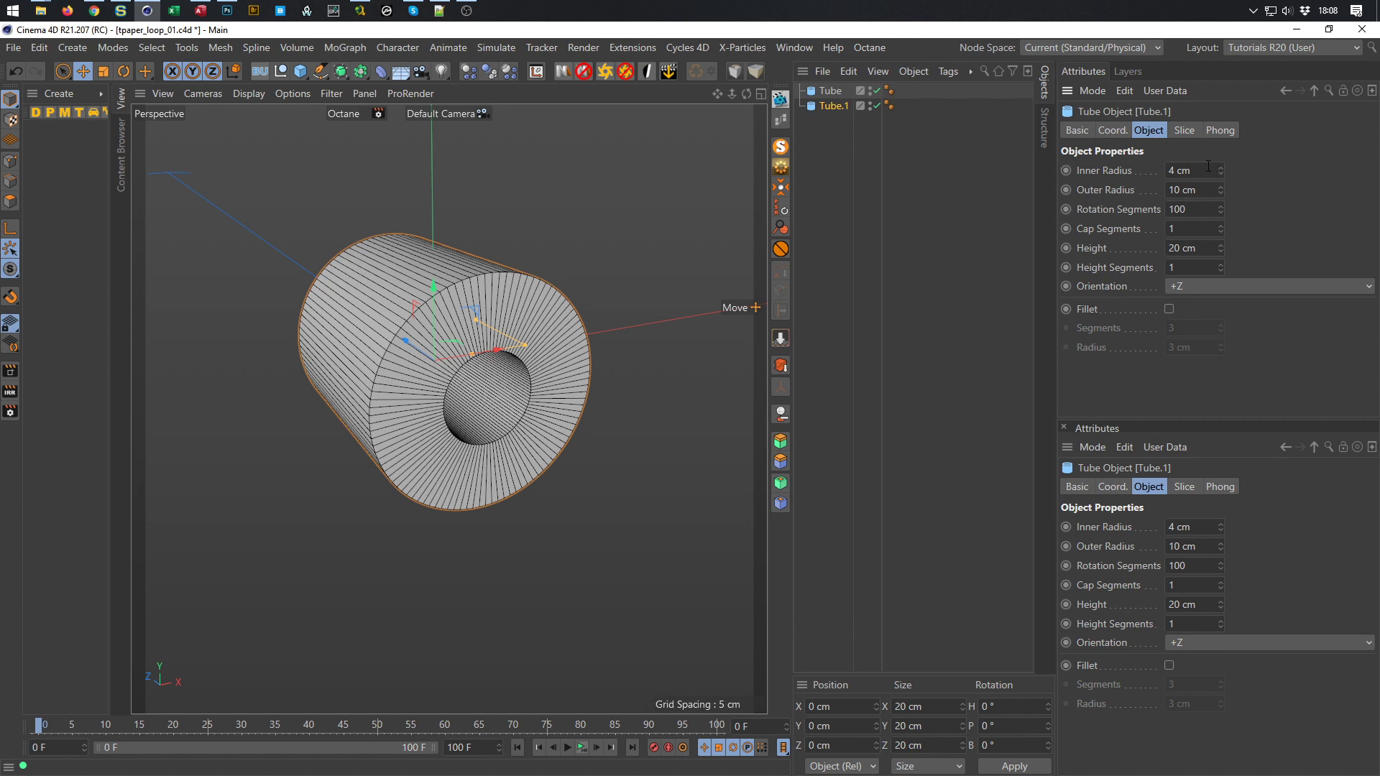
text(/5)
key(Return)
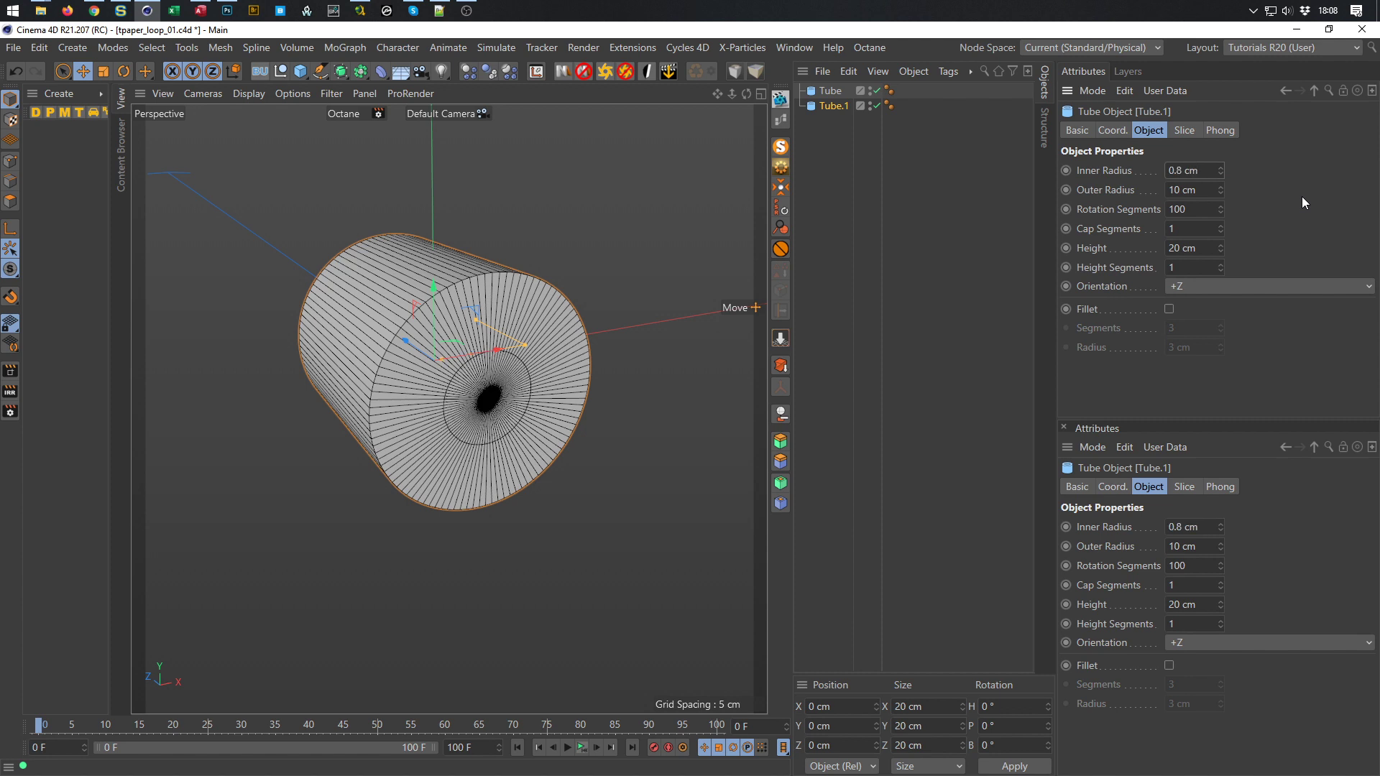
click(1211, 190)
text(/5)
key(Return)
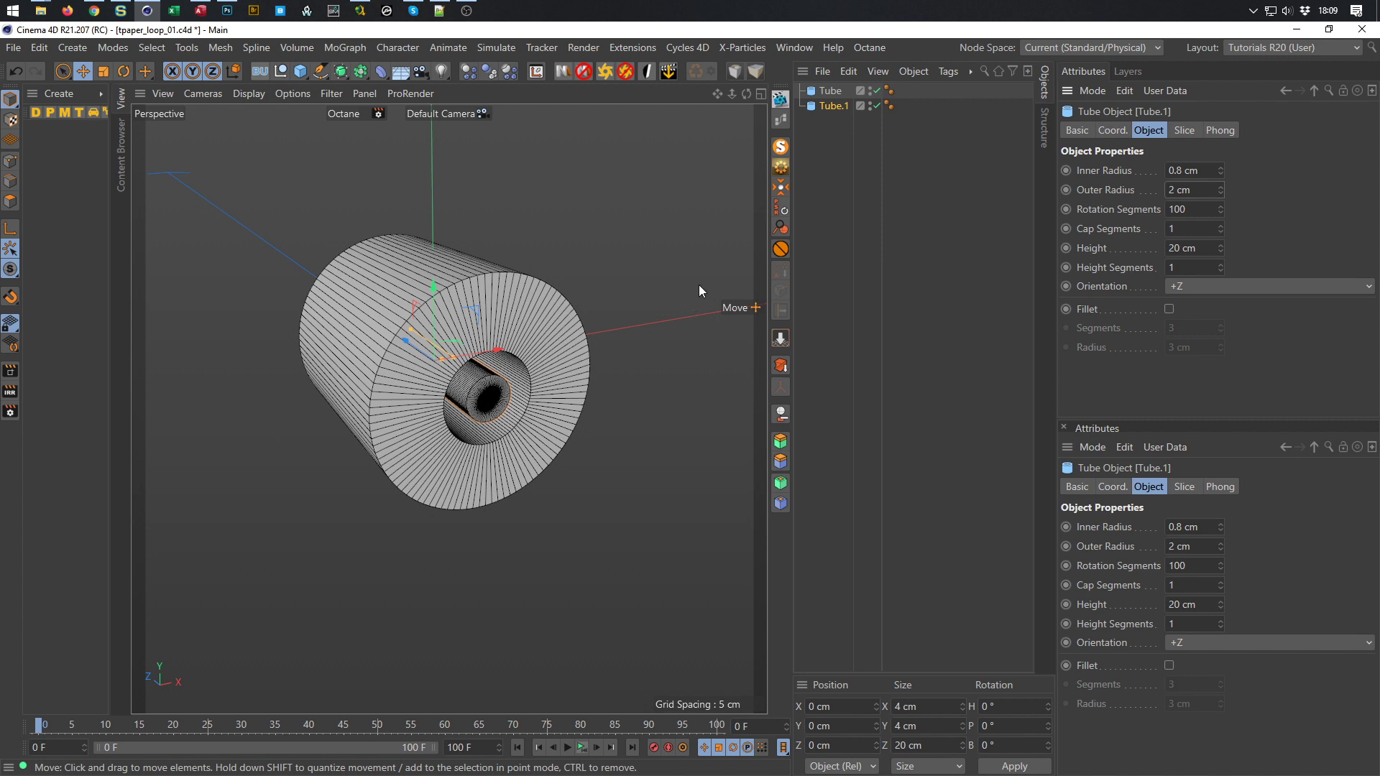
Drop both tubes onto the floor so their lowest points sit at 0, and frame them in the Front view
ctrl+click(829, 90)
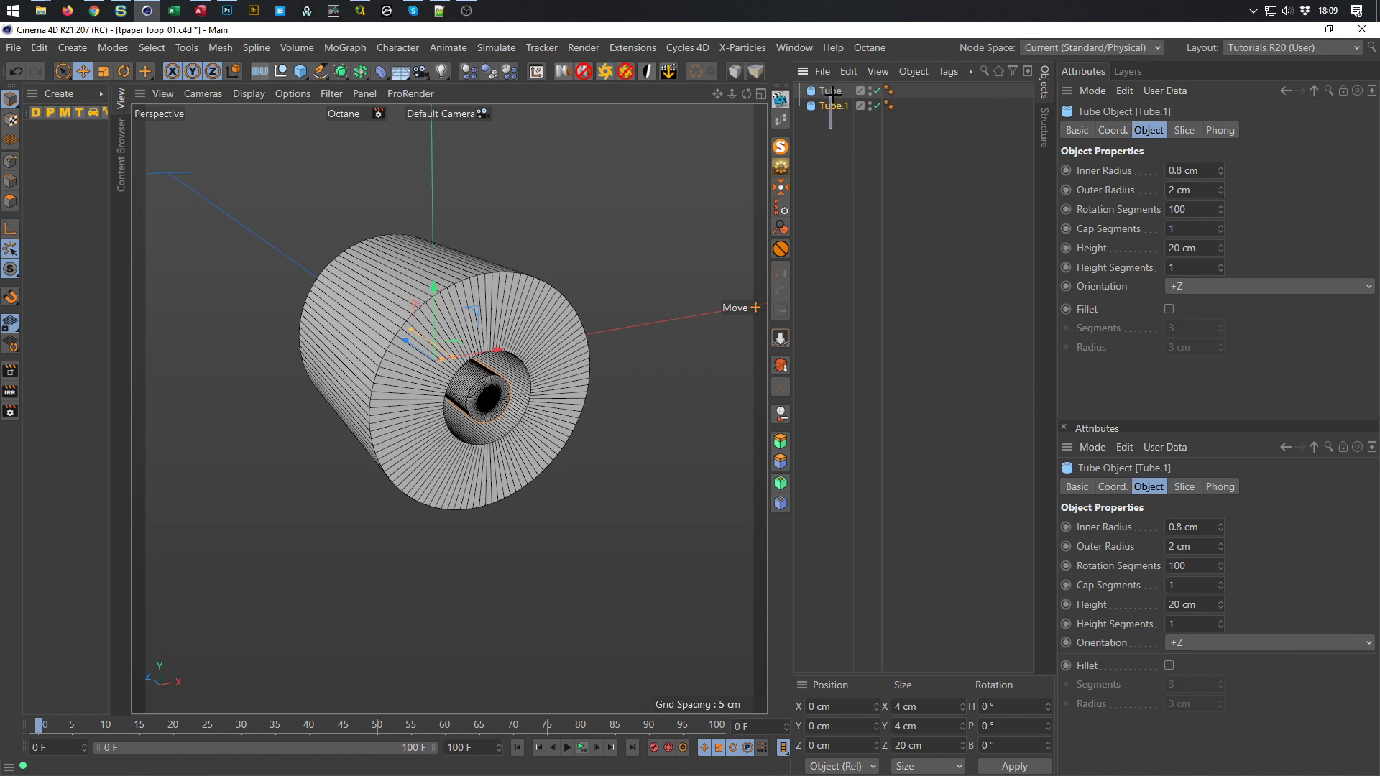
click(780, 338)
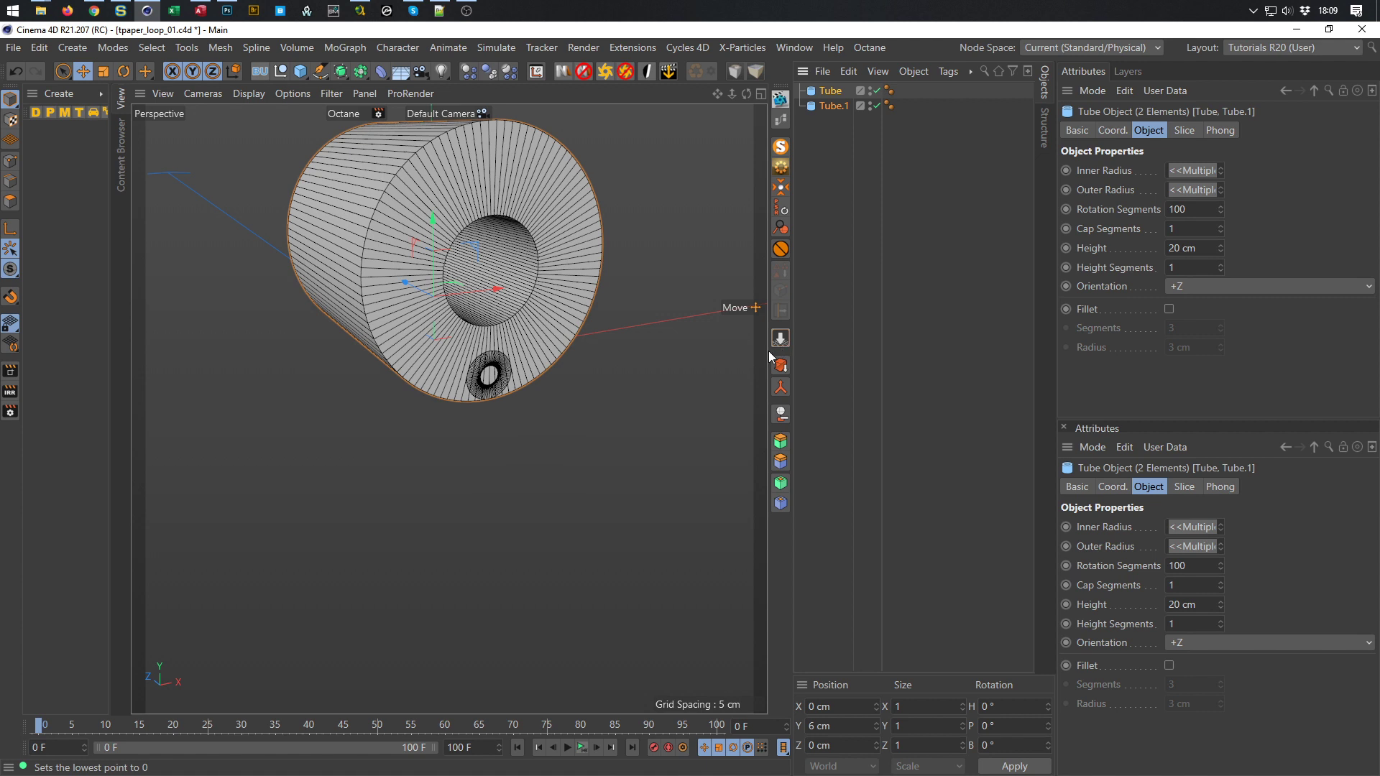
middle_click(536, 392)
middle_click(519, 537)
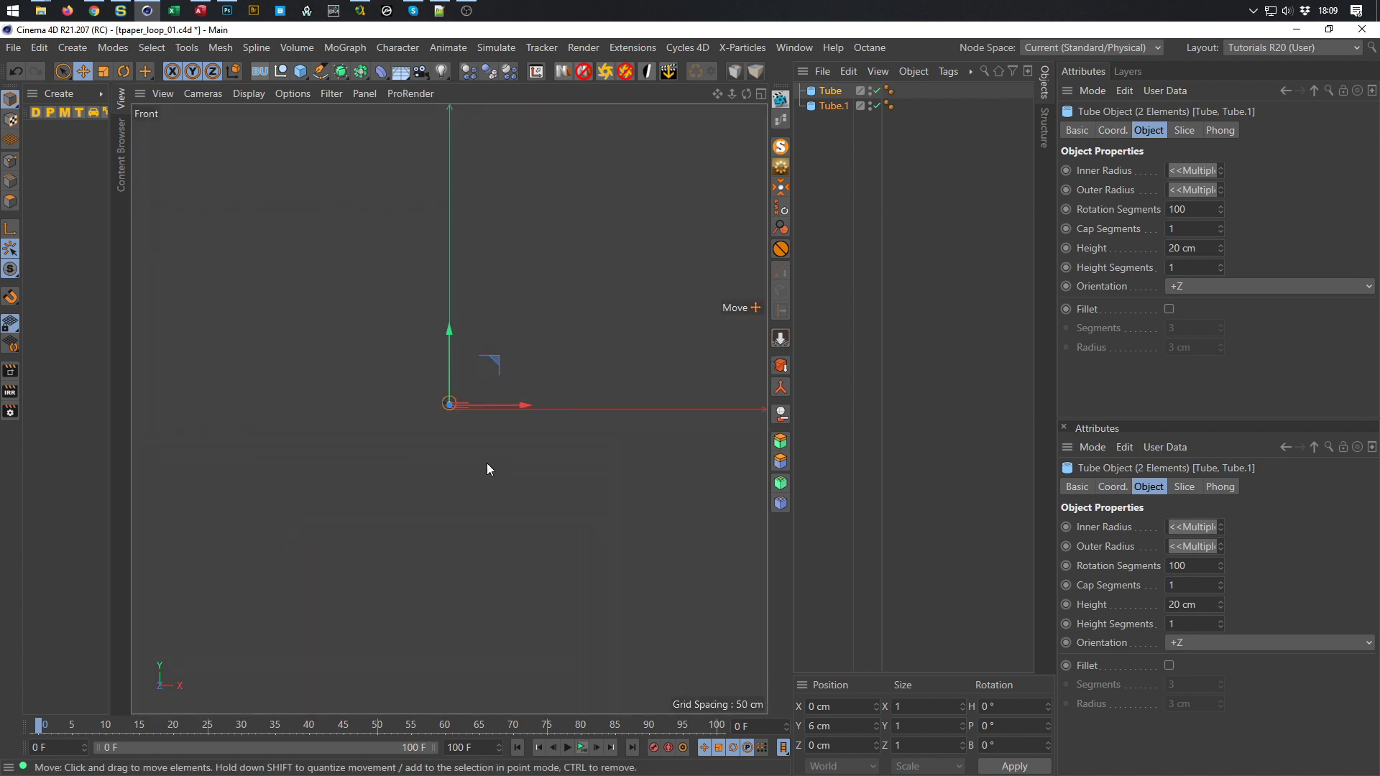
alt+middle_drag(452, 384, 505, 409)
alt+right_drag(520, 441, 639, 411)
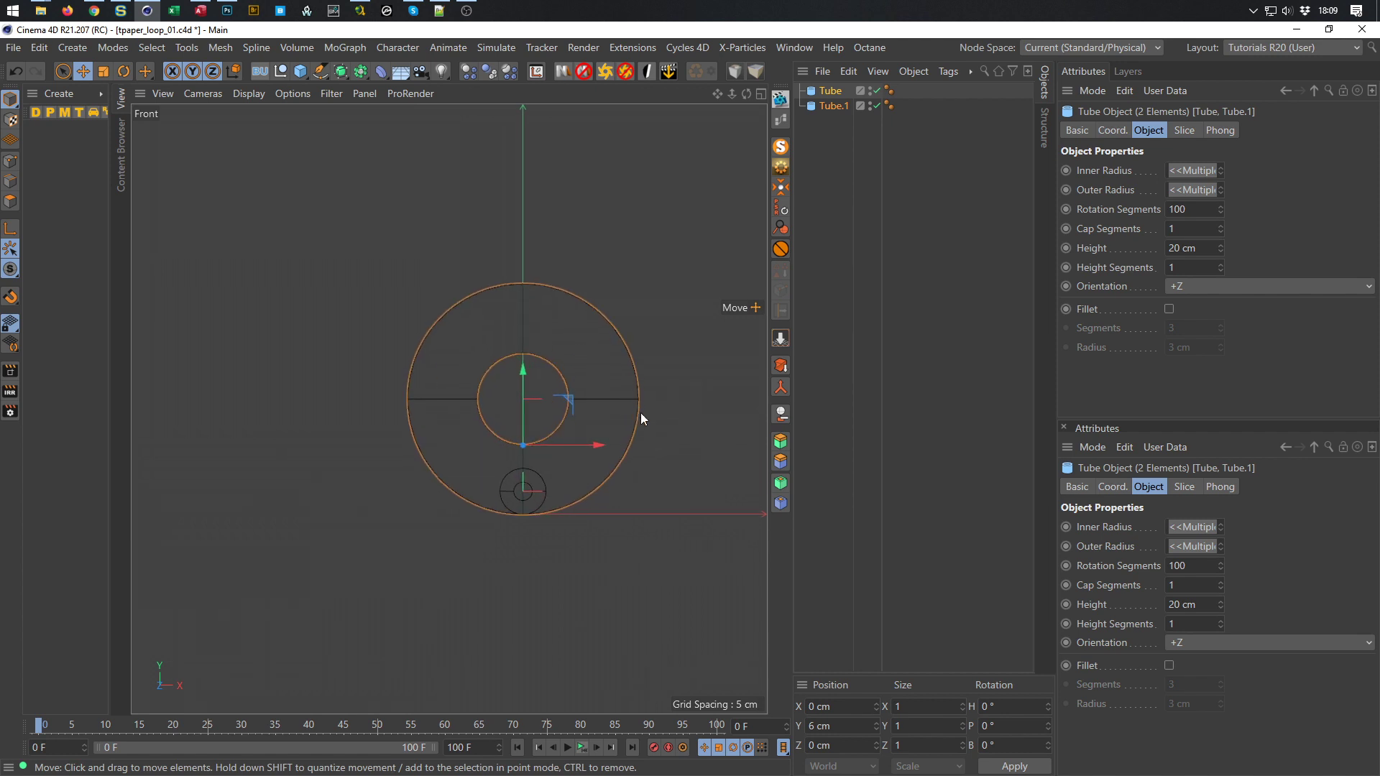
Rename the large tube as Tube Big and the small one as Tube Small
click(830, 90)
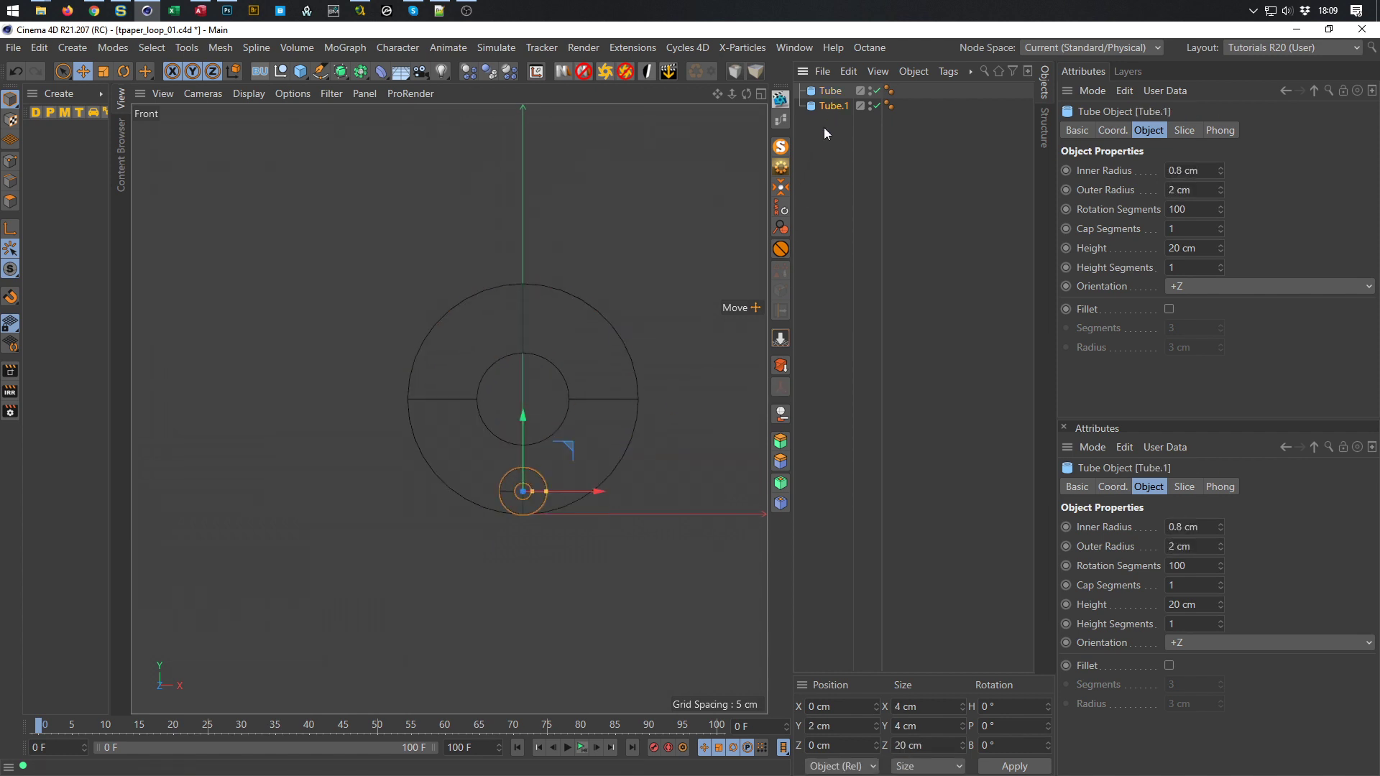
double_click(832, 91)
key(Right)
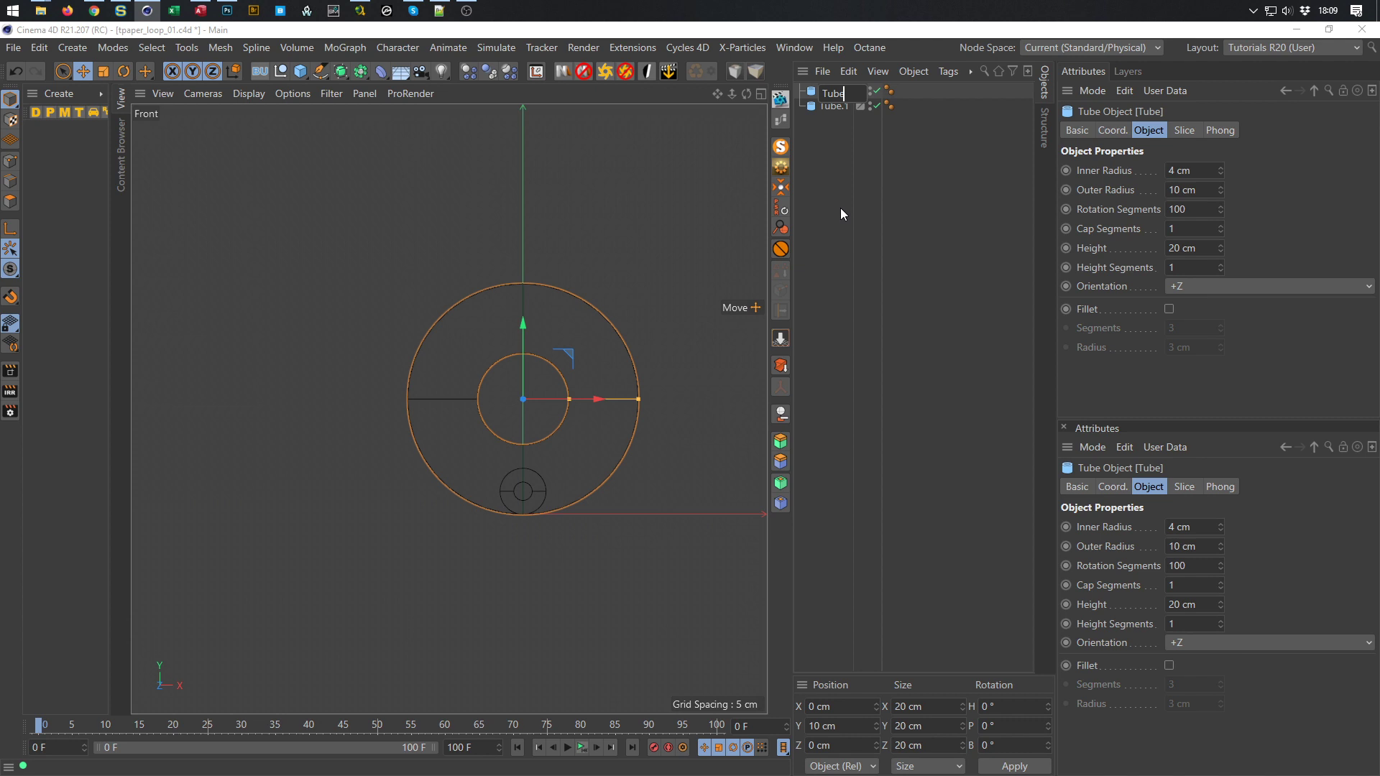
text(Big)
key(Tab)
key(Right)
key(shift+Left)
text(Small)
key(Return)
Try the Constant Shading and Hidden Line display modes in the Front view
scroll(541, 481, up, 3)
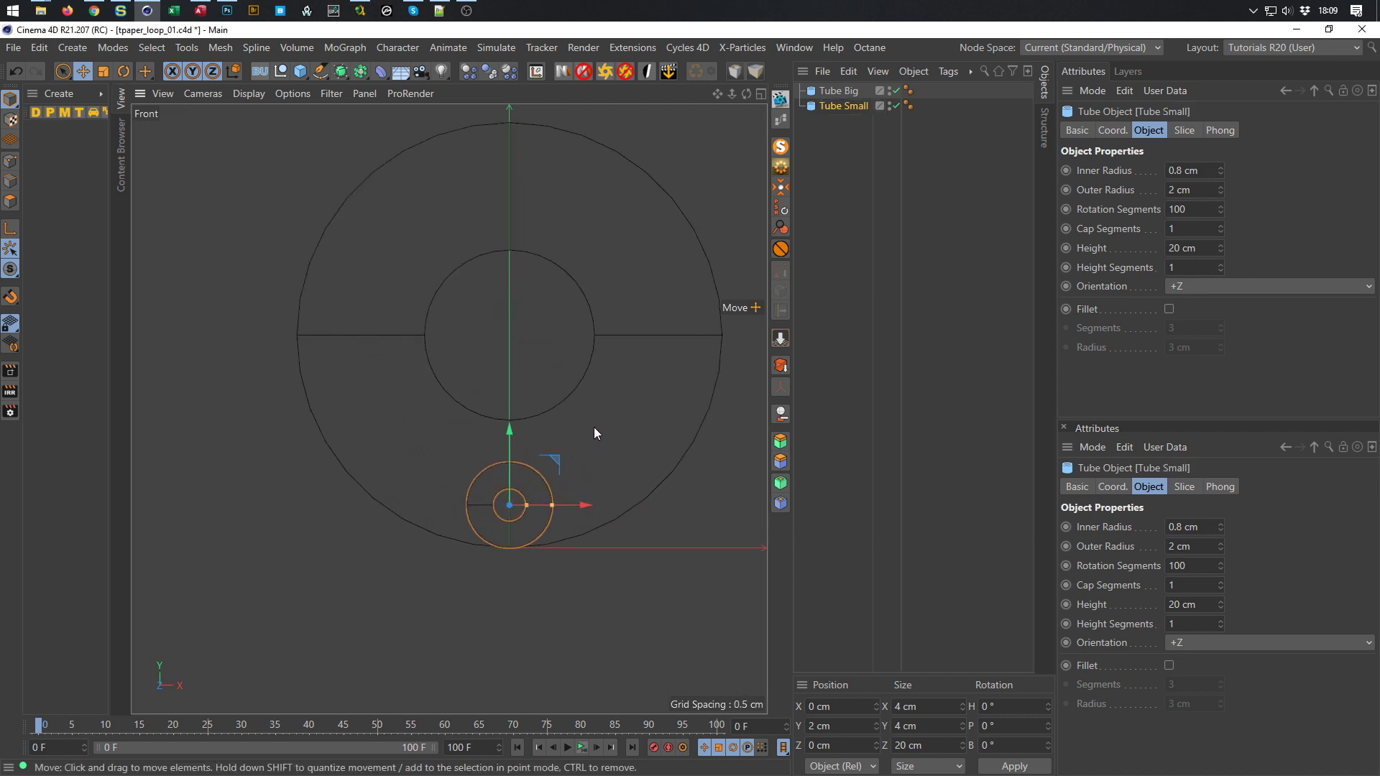
key(n)
key(e)
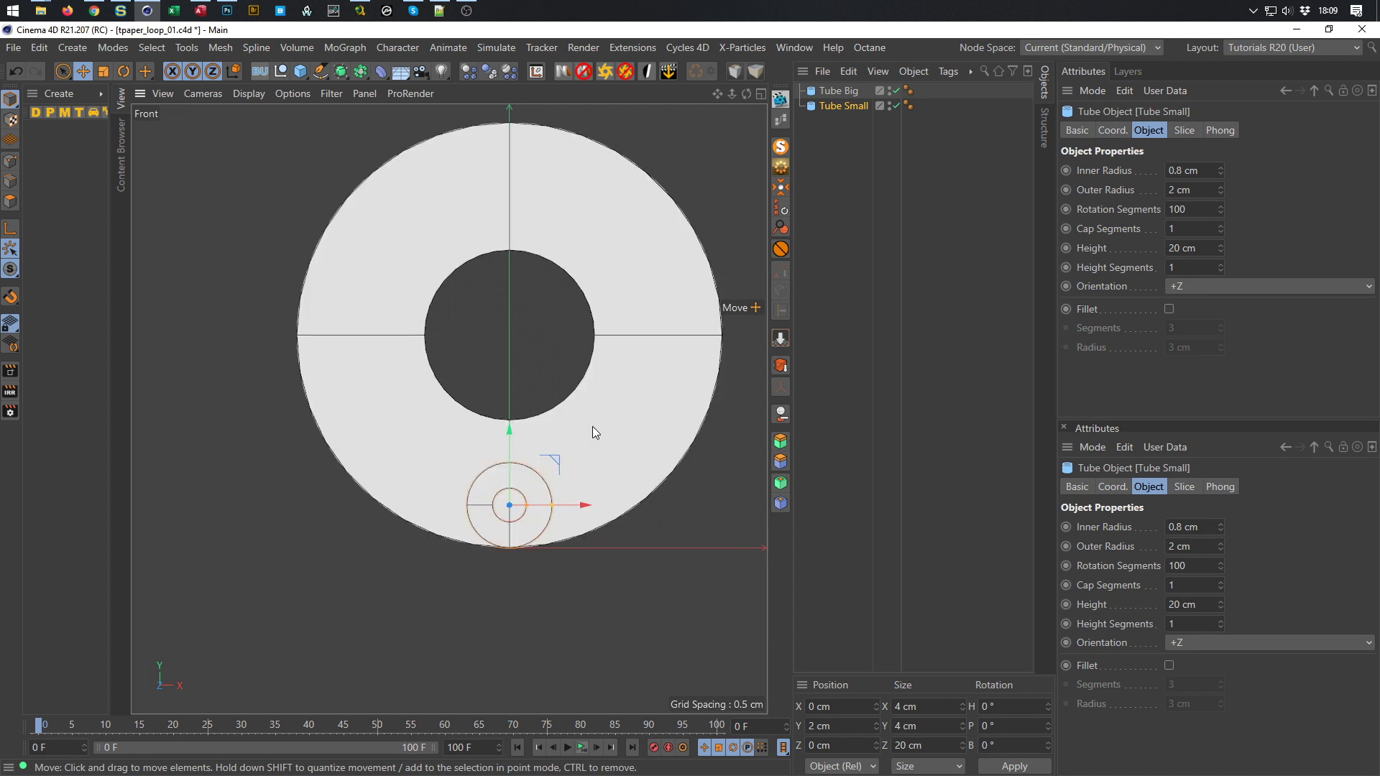
key(n)
key(f)
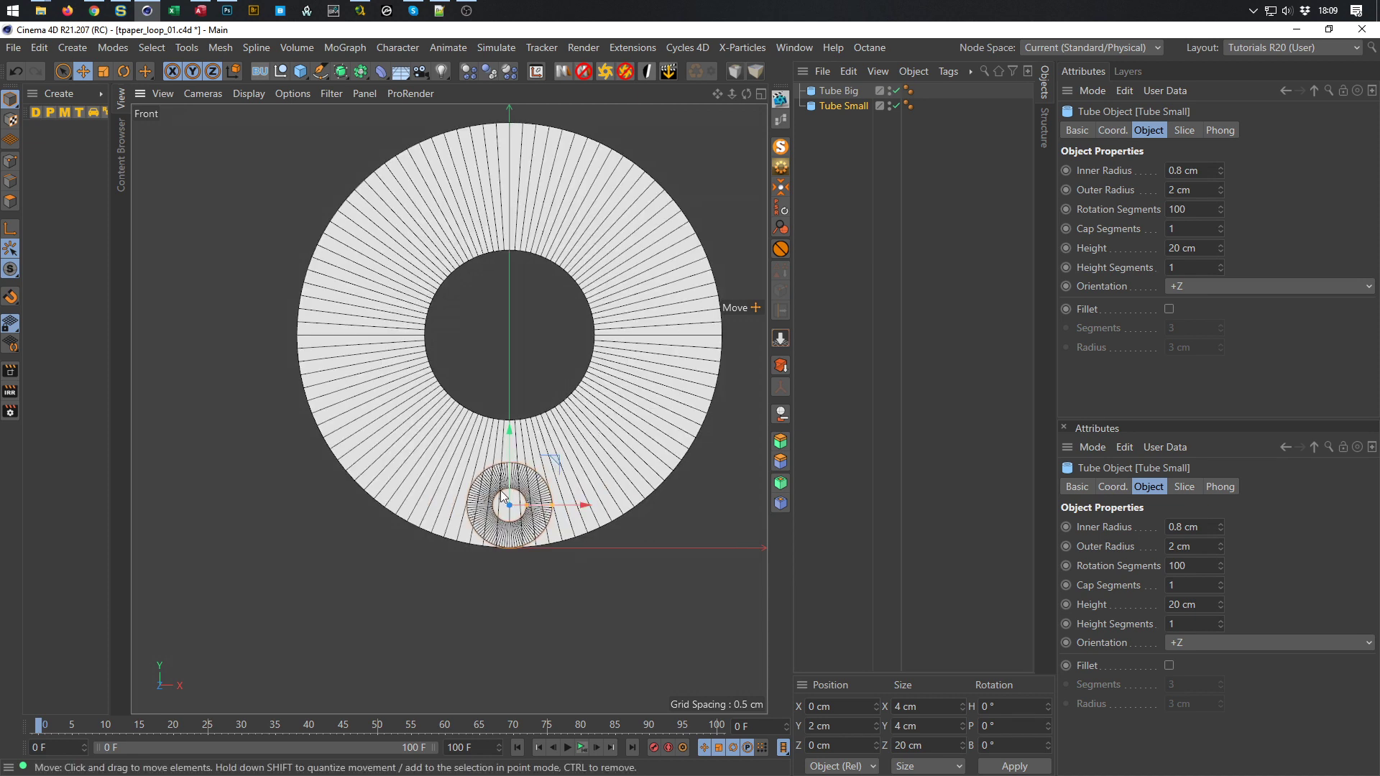
Move Tube Small along negative X to about -8.98 cm so its rim touches the outside of Tube Big
scroll(503, 490, up, 1)
scroll(502, 458, up, 2)
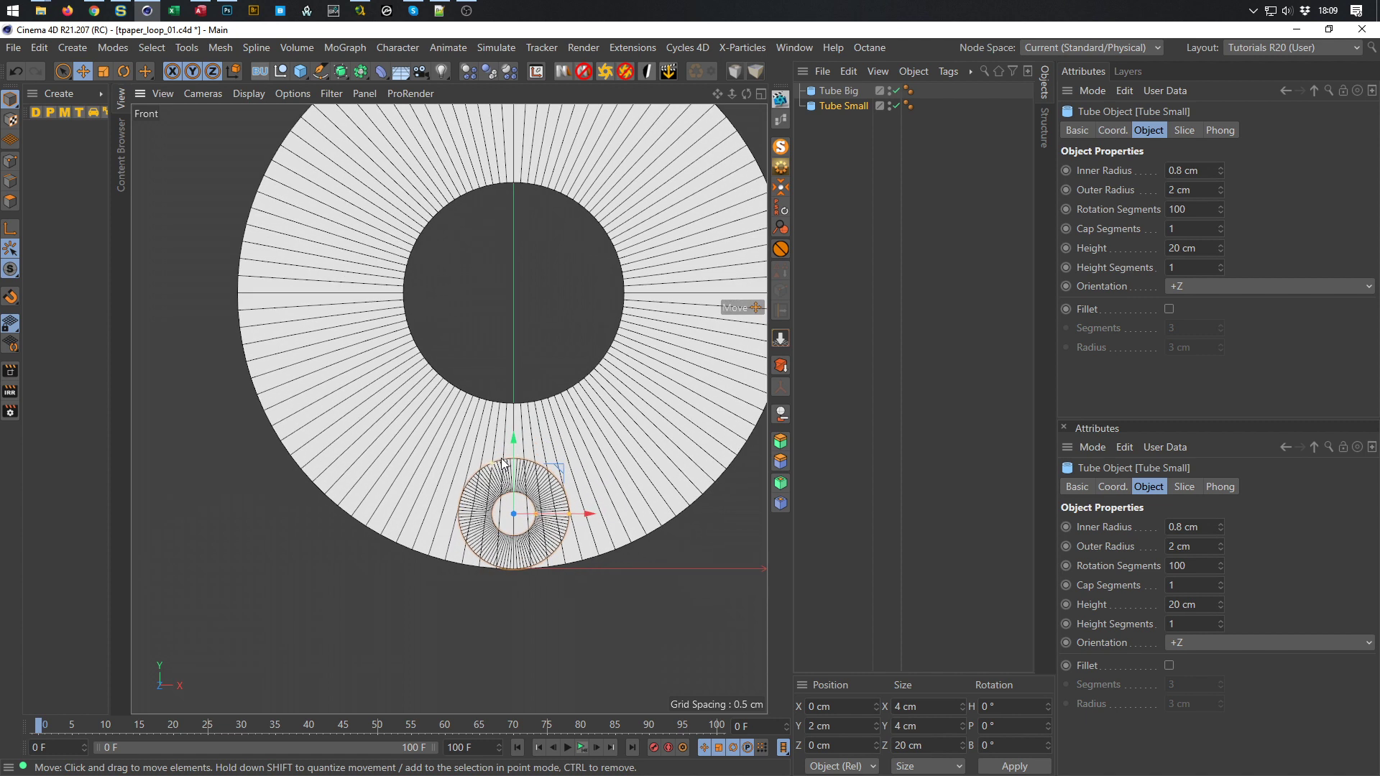
drag(632, 493, 386, 515)
scroll(375, 409, up, 3)
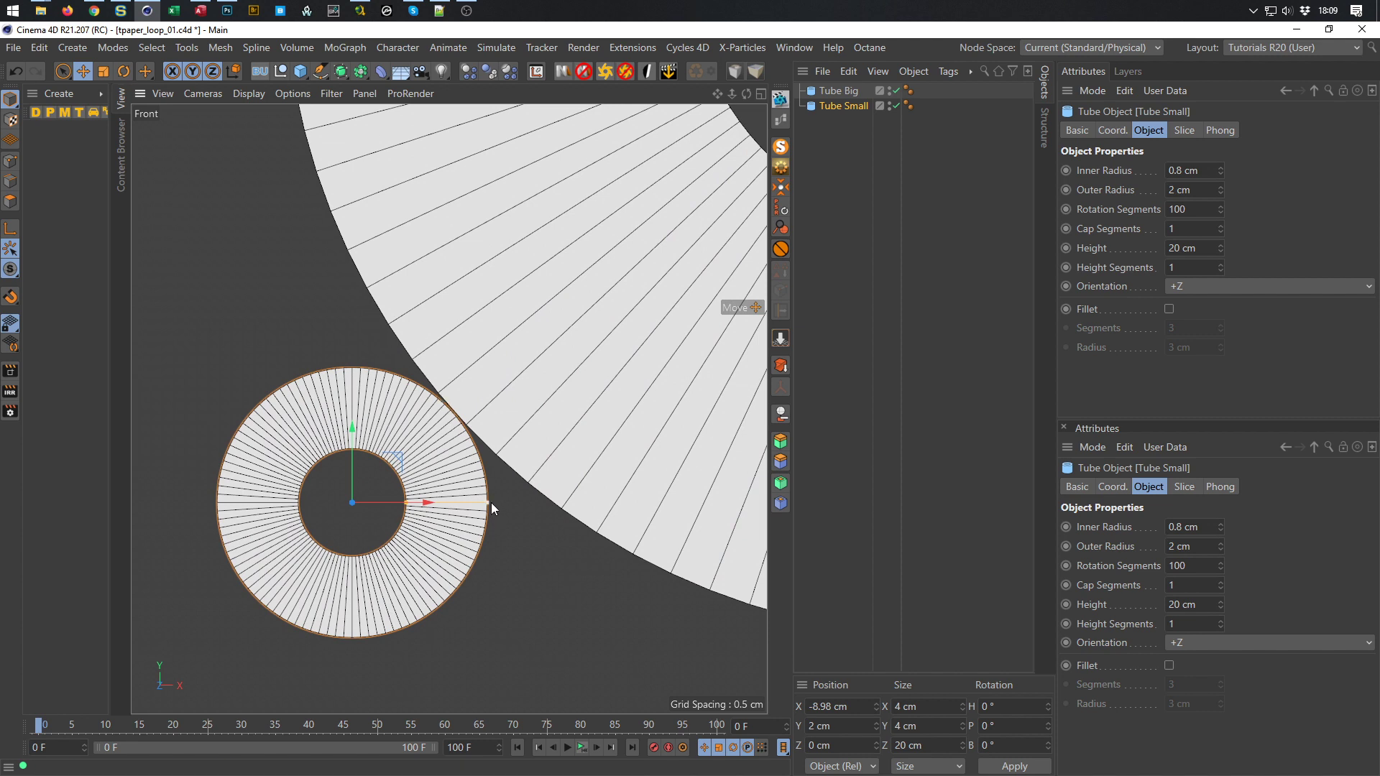
drag(435, 502, 424, 504)
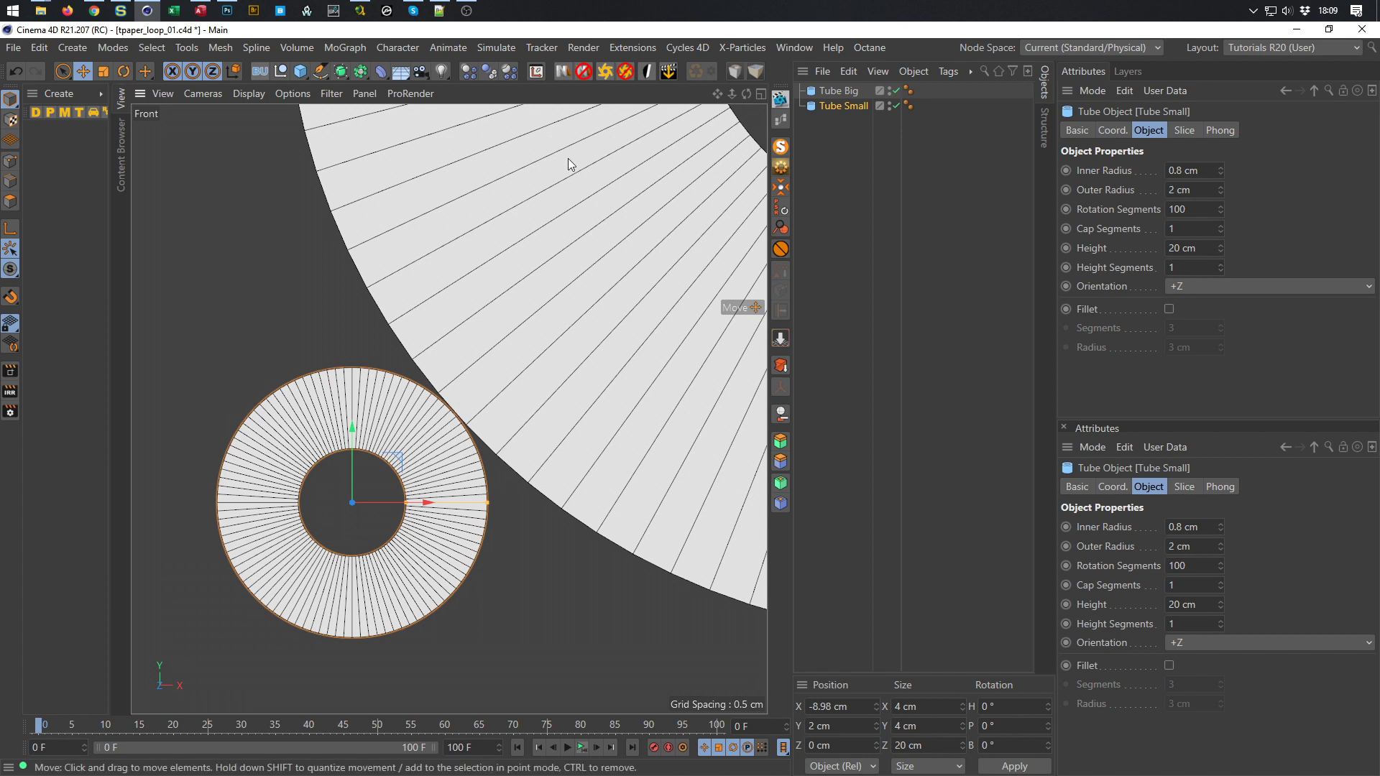
Set the Front view's display to Lines and reduce Tube Small's rotation segments to 20
click(244, 95)
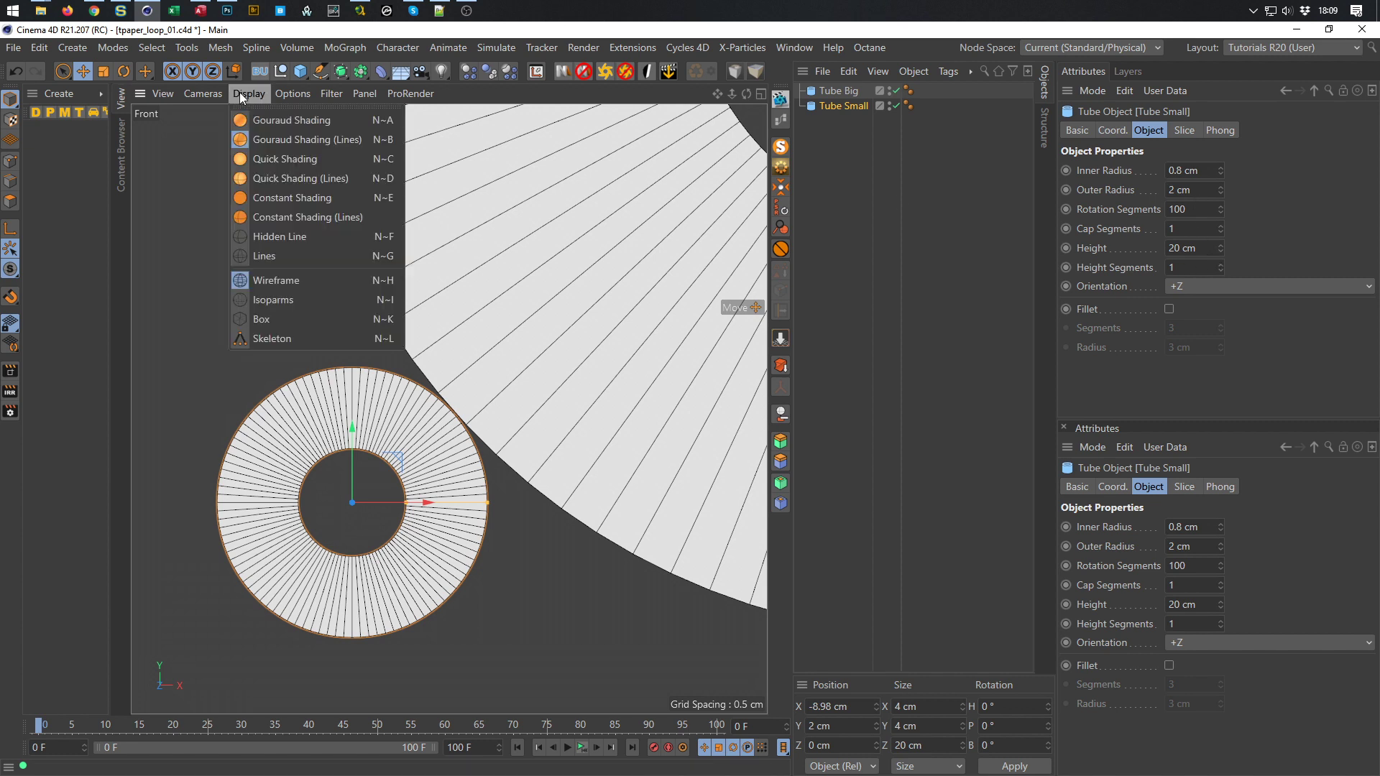
click(263, 259)
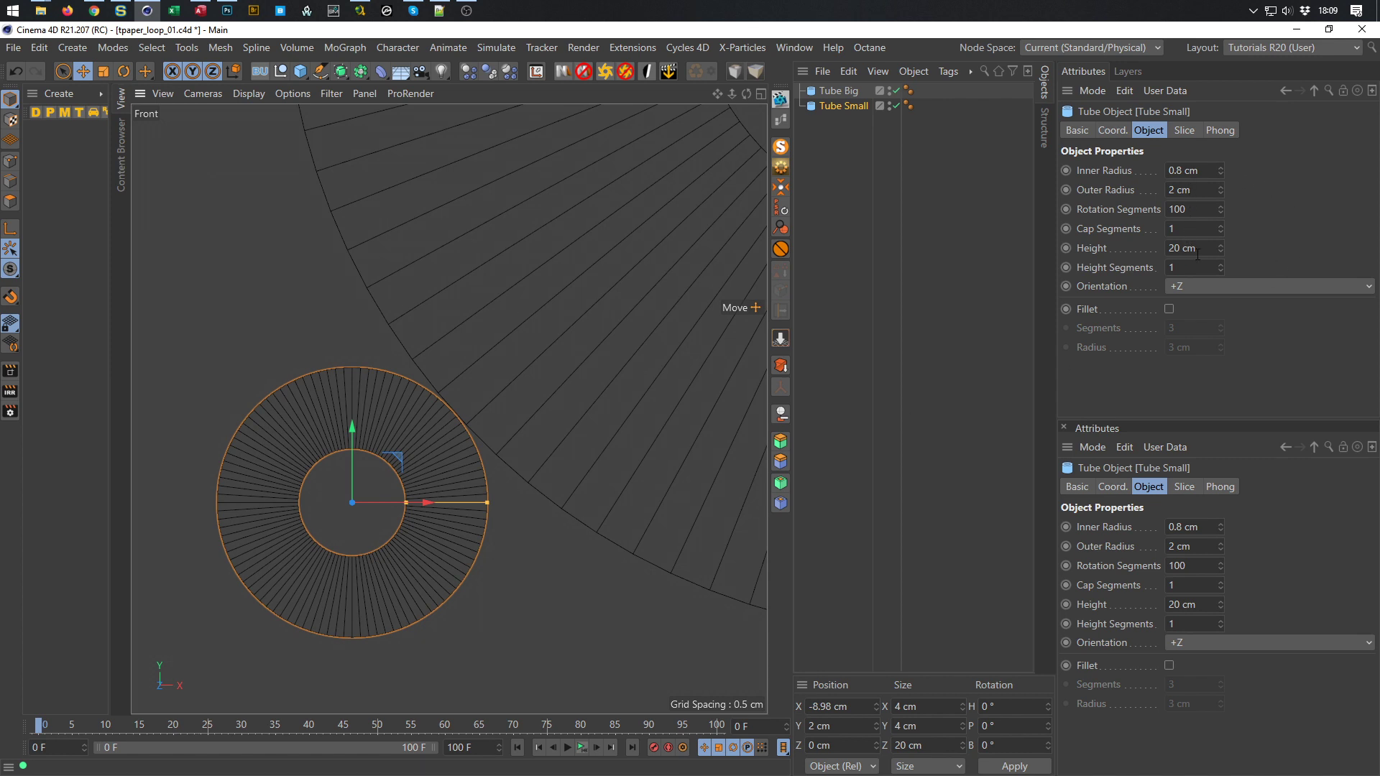
click(1192, 209)
text(20)
key(Return)
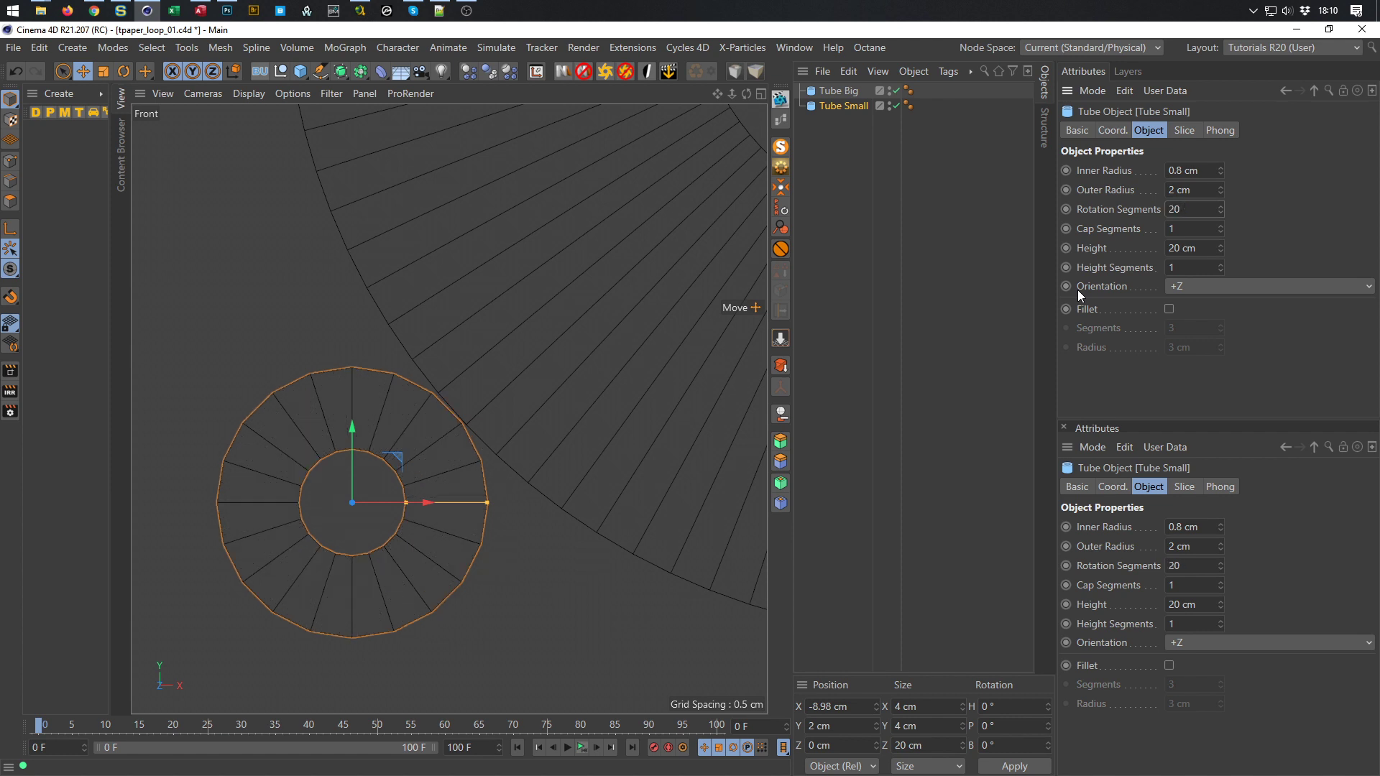
Duplicate Tube Big and Tube Small together and make the two copies editable polygon objects
scroll(499, 442, up, 1)
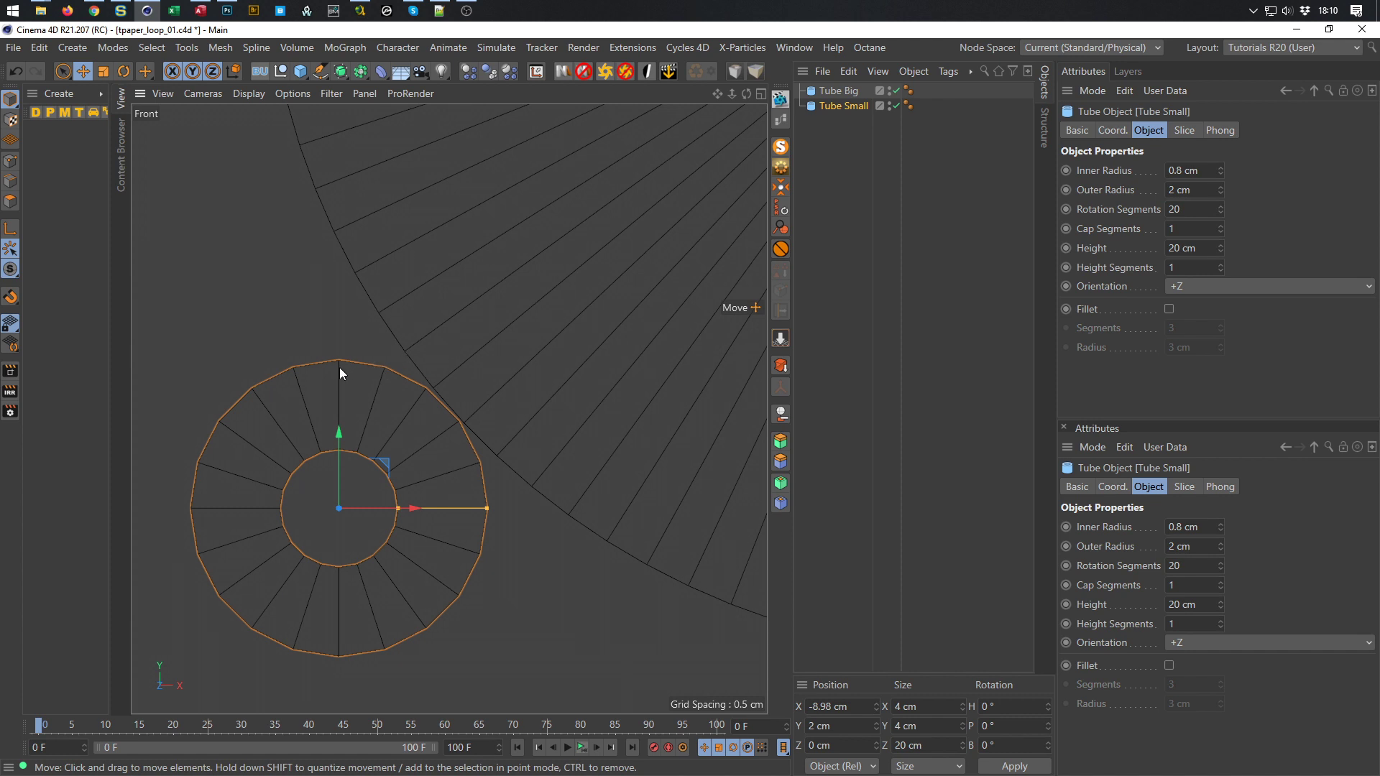
scroll(423, 485, down, 1)
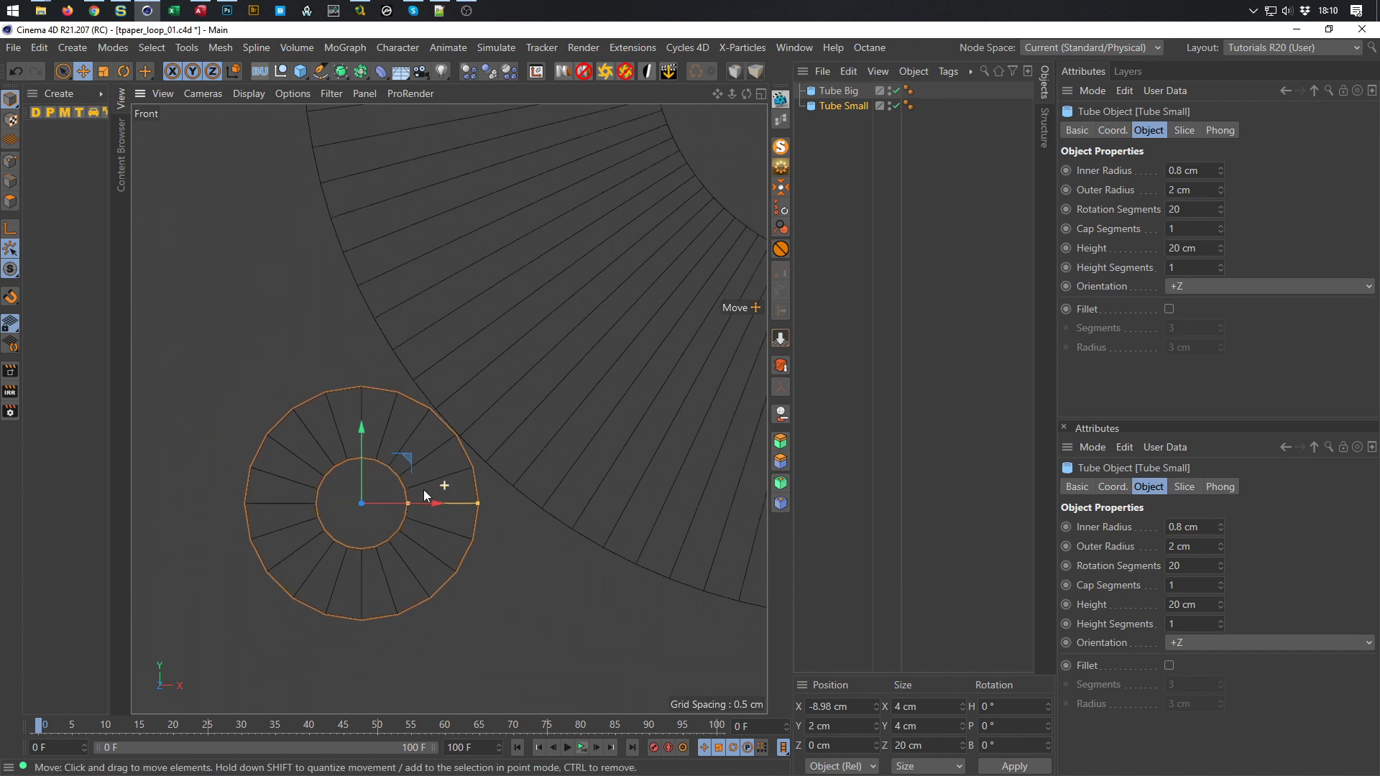
scroll(431, 481, down, 2)
alt+right_drag(422, 480, 389, 475)
alt+middle_drag(418, 467, 376, 494)
alt+right_drag(422, 473, 445, 462)
alt+middle_drag(445, 463, 355, 457)
drag(815, 171, 873, 345)
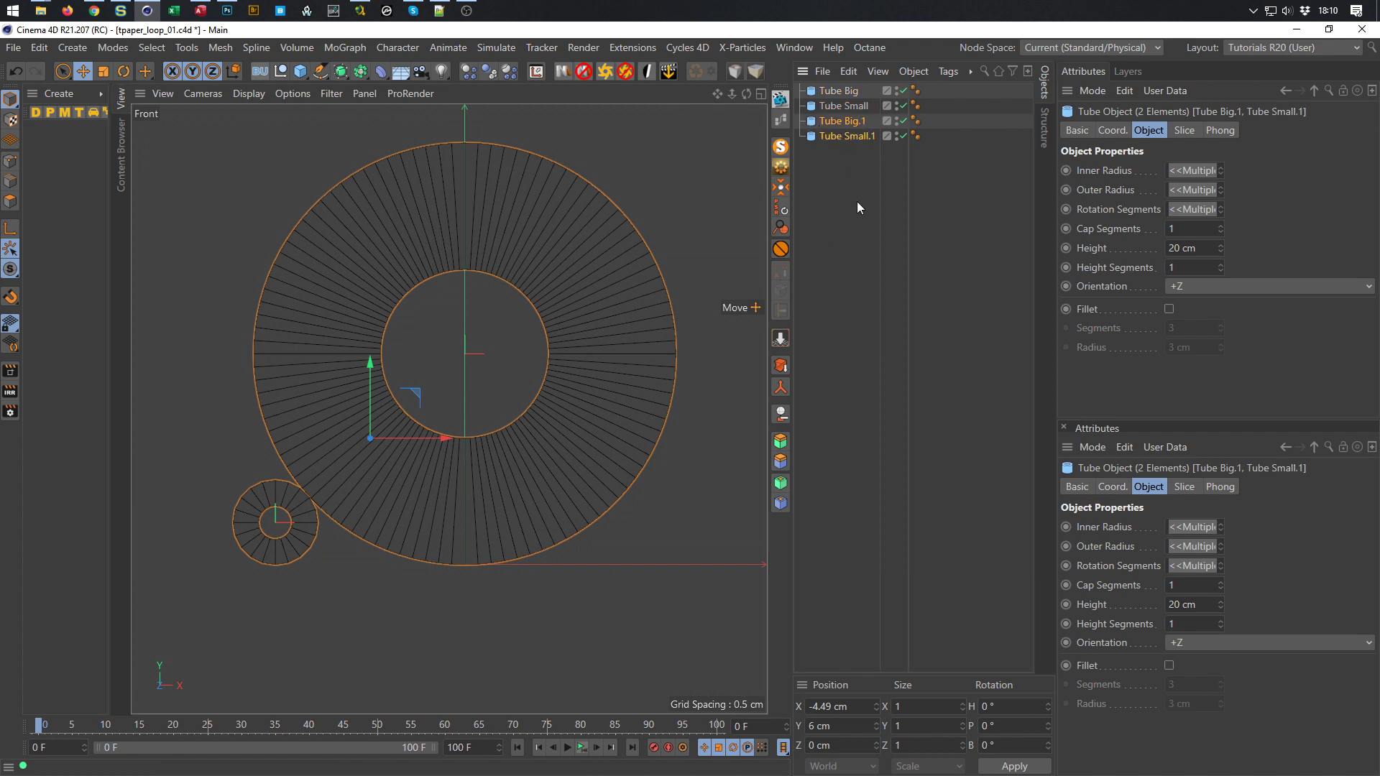
key(c)
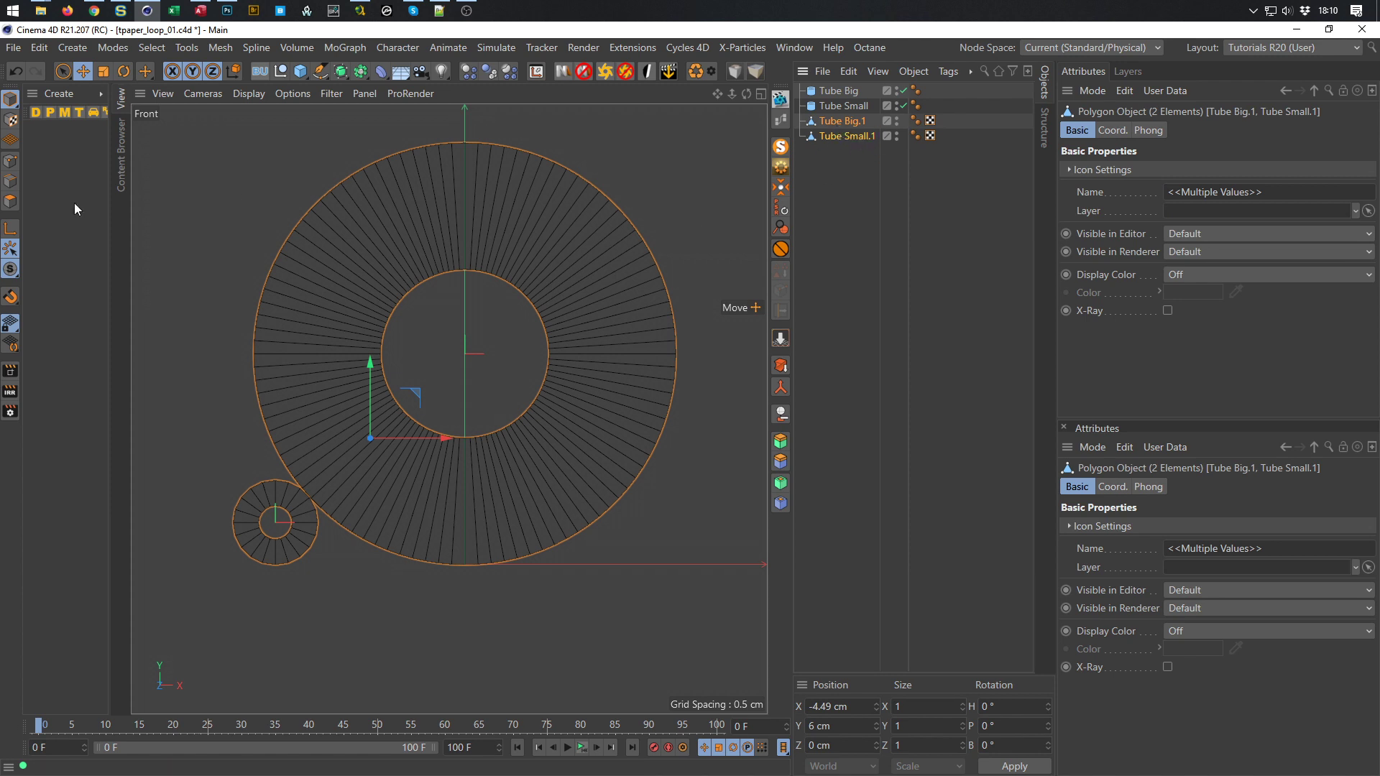
In edge mode, path-select Tube Big.1's outer rim from its +X side over the top to the contact with the small tube
click(10, 181)
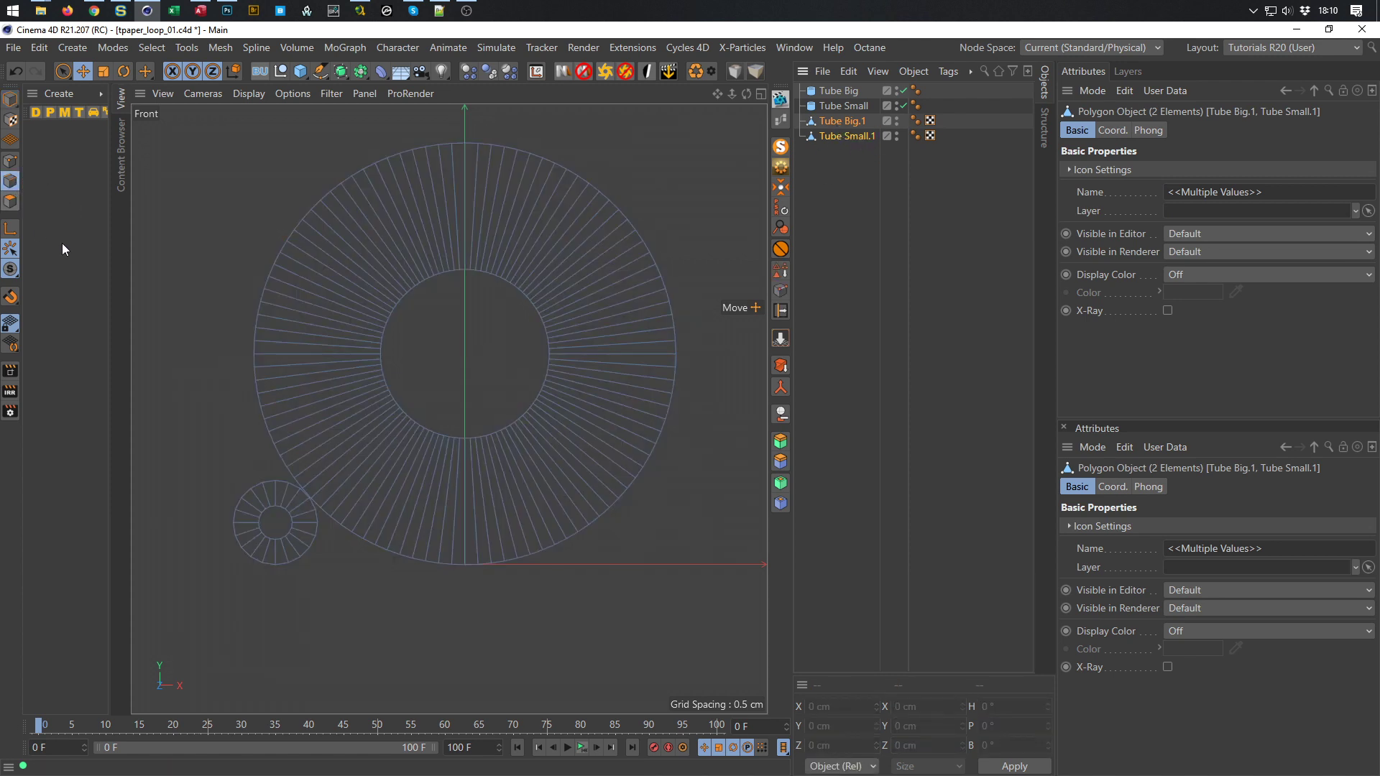
alt+middle_drag(182, 341, 231, 359)
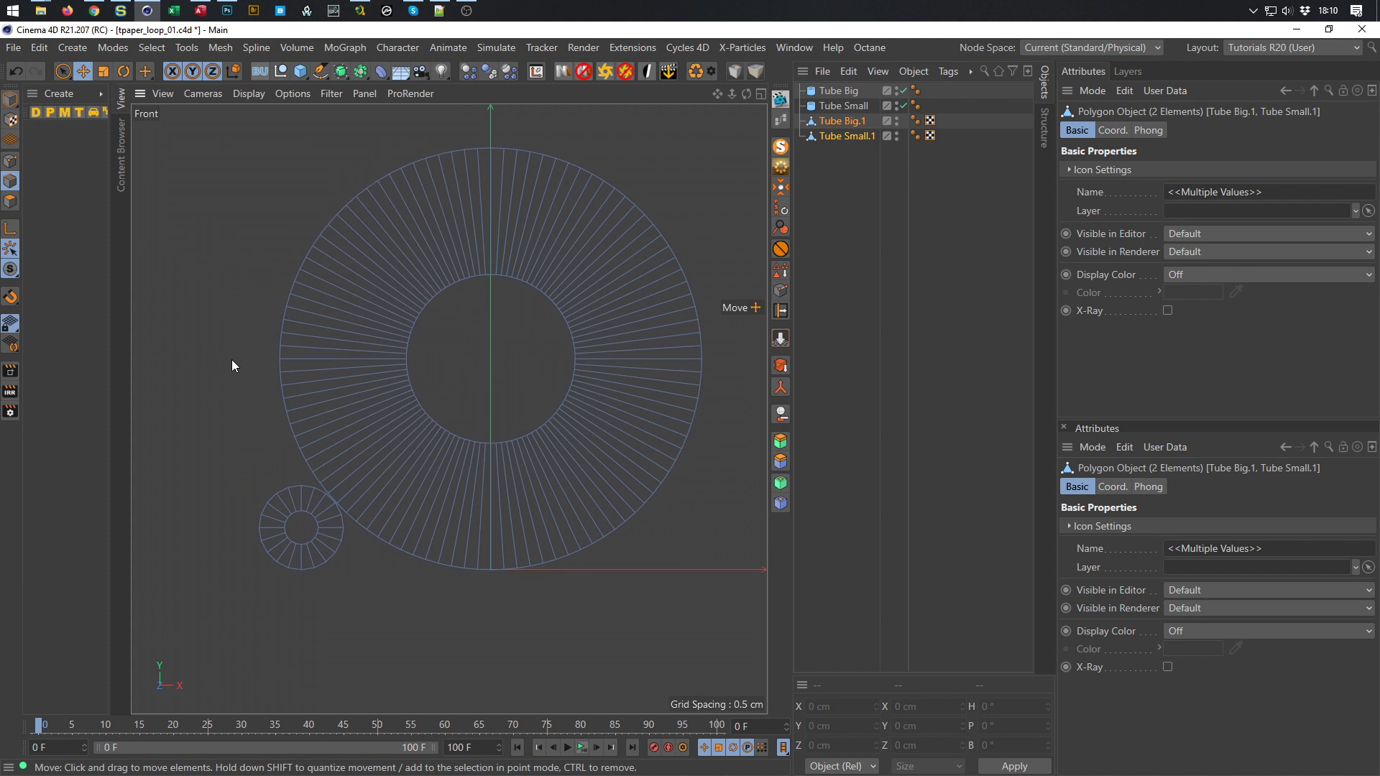
right_click(231, 359)
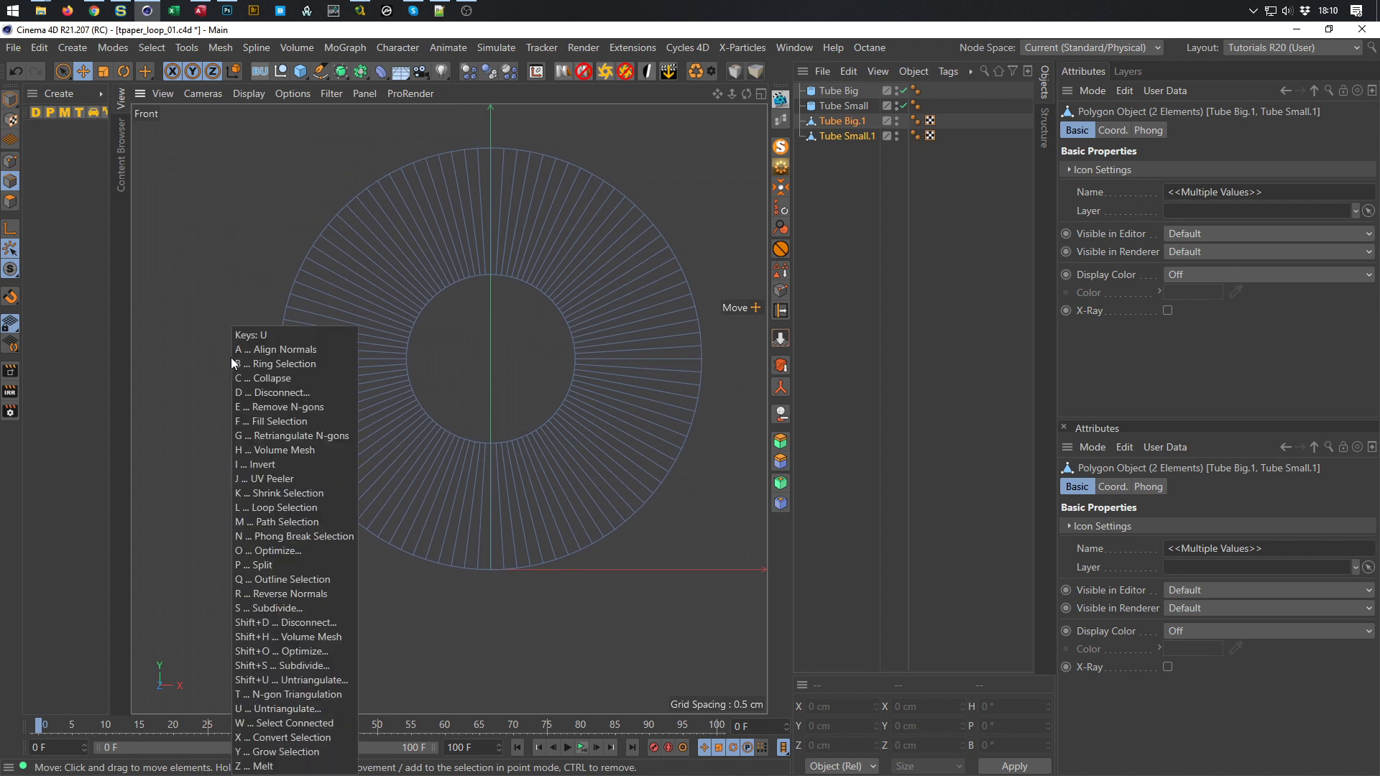
click(230, 352)
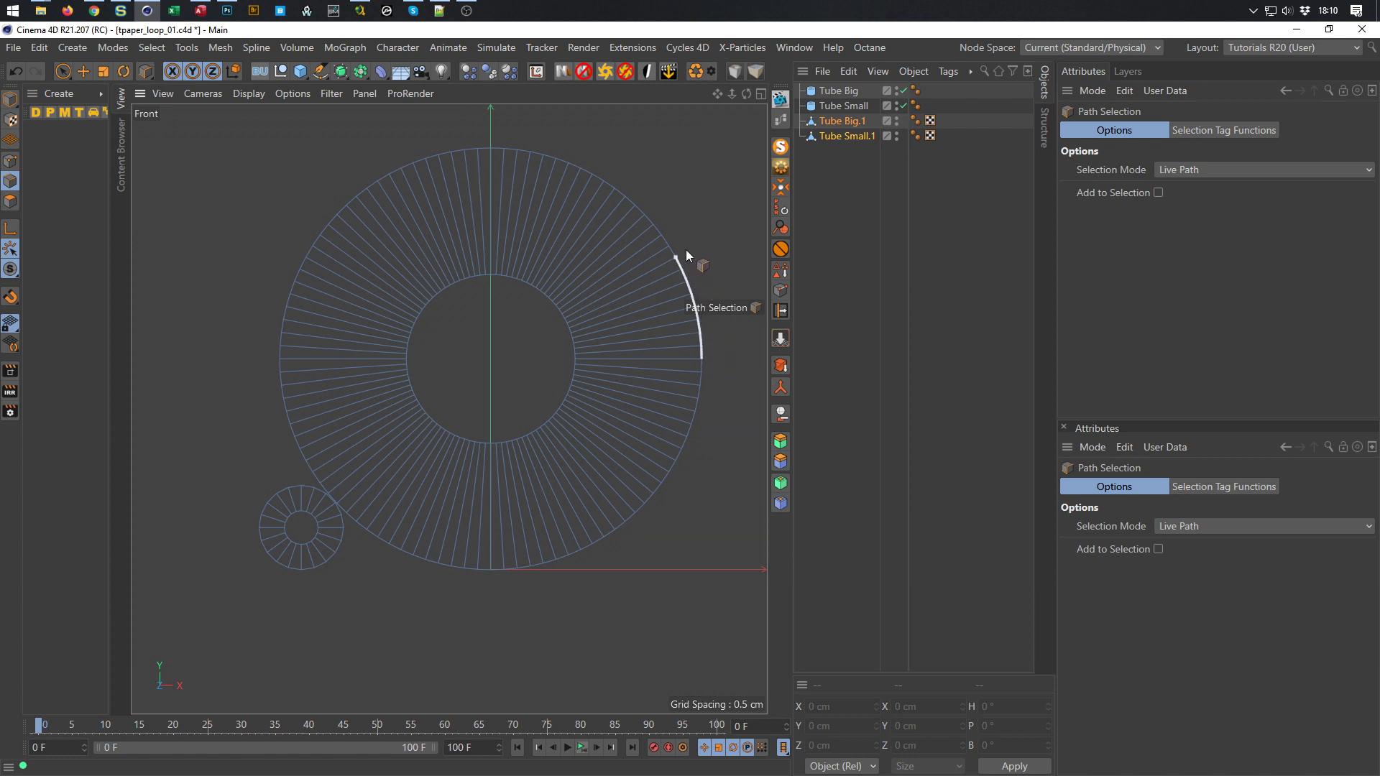
mouse_move(320, 178)
mouse_down()
mouse_move(255, 274)
mouse_move(239, 412)
mouse_up()
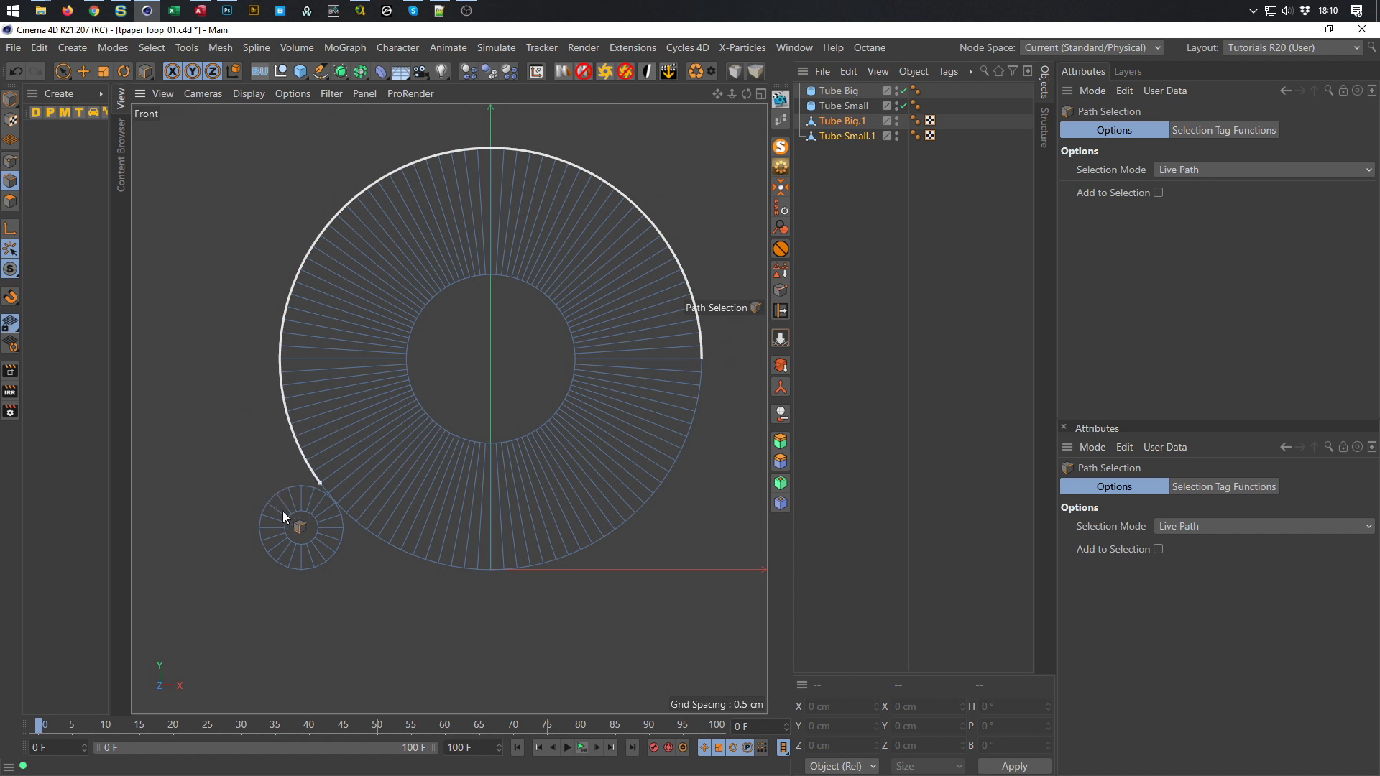
drag(288, 524, 299, 549)
Continue the edge path selection from the contact point around Tube Small.1's outer rim to its underside
scroll(327, 511, up, 5)
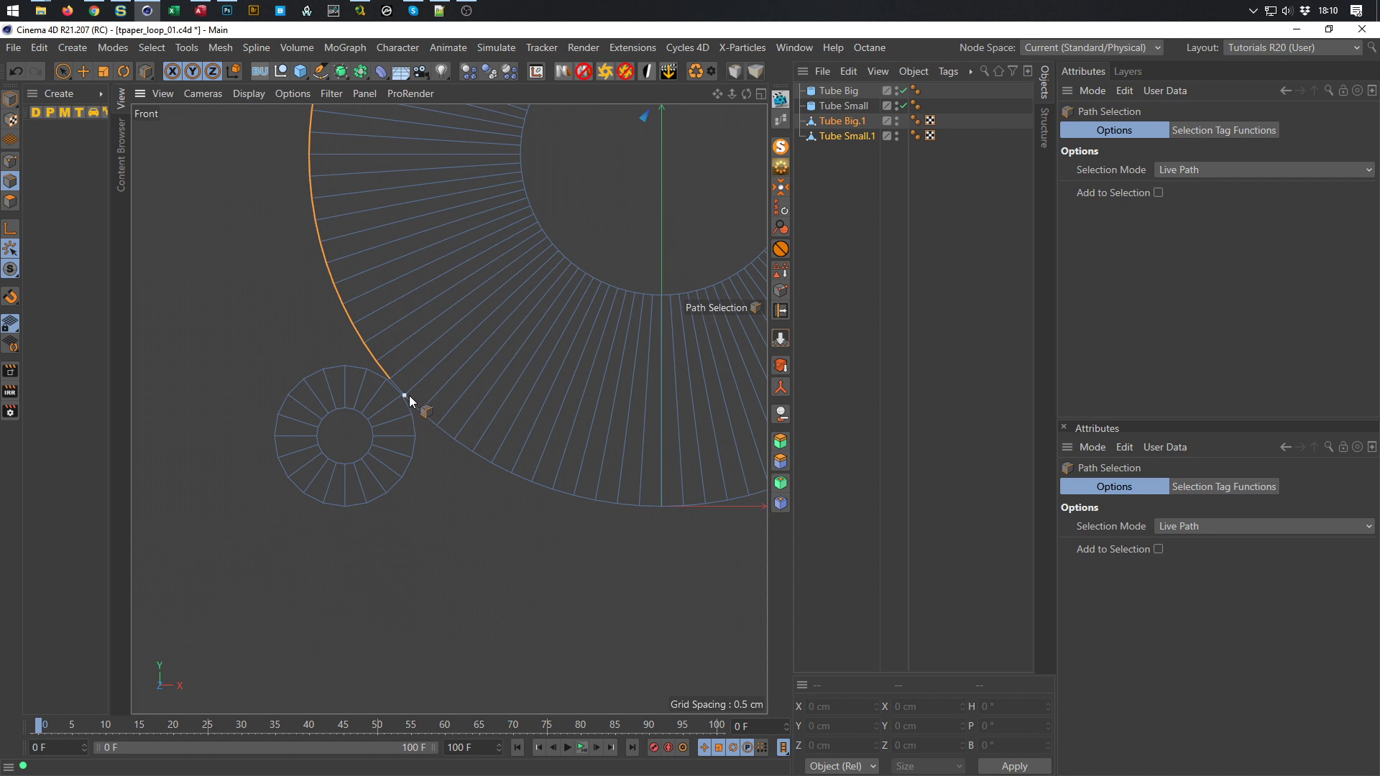
click(400, 383)
click(322, 502)
scroll(378, 500, down, 5)
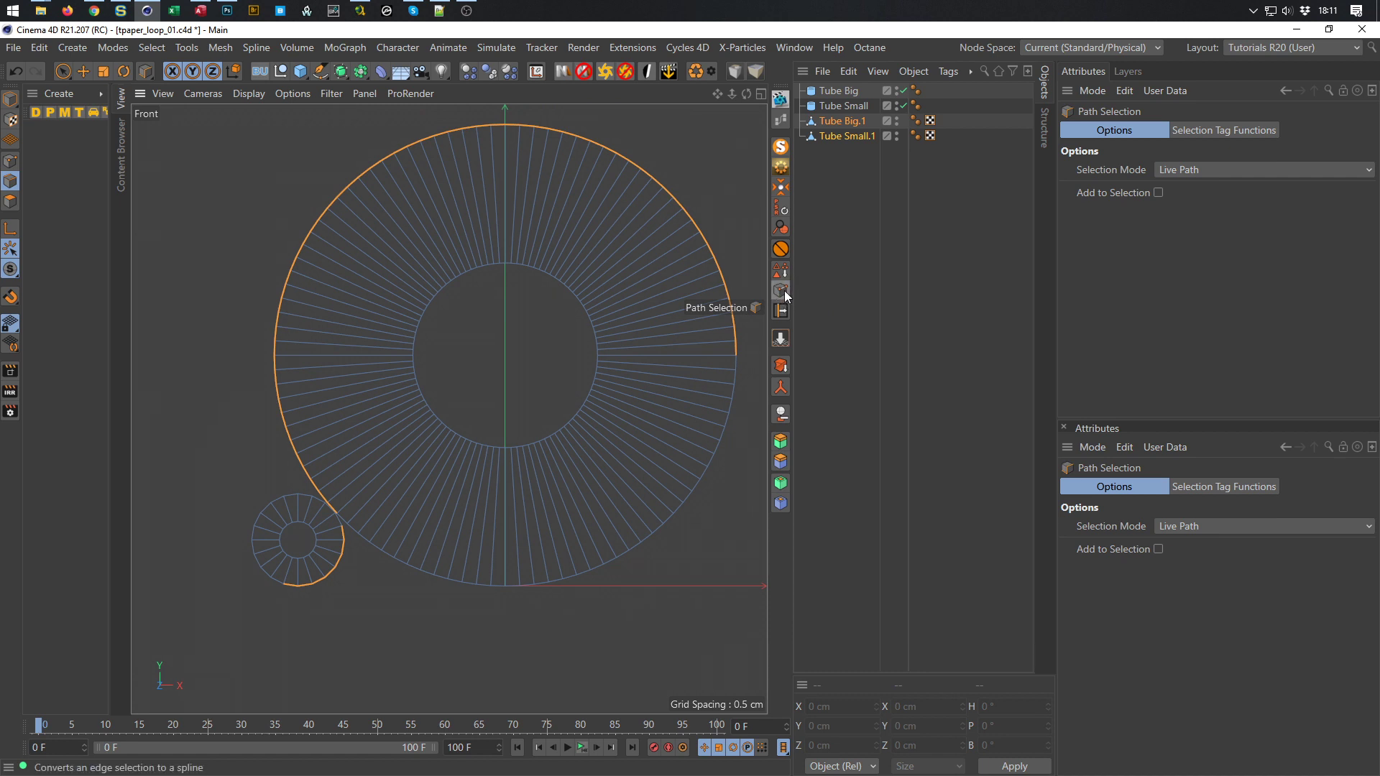
Convert the selected edges of both tube copies to splines and expand both objects in the hierarchy
click(228, 50)
mouse_move(277, 340)
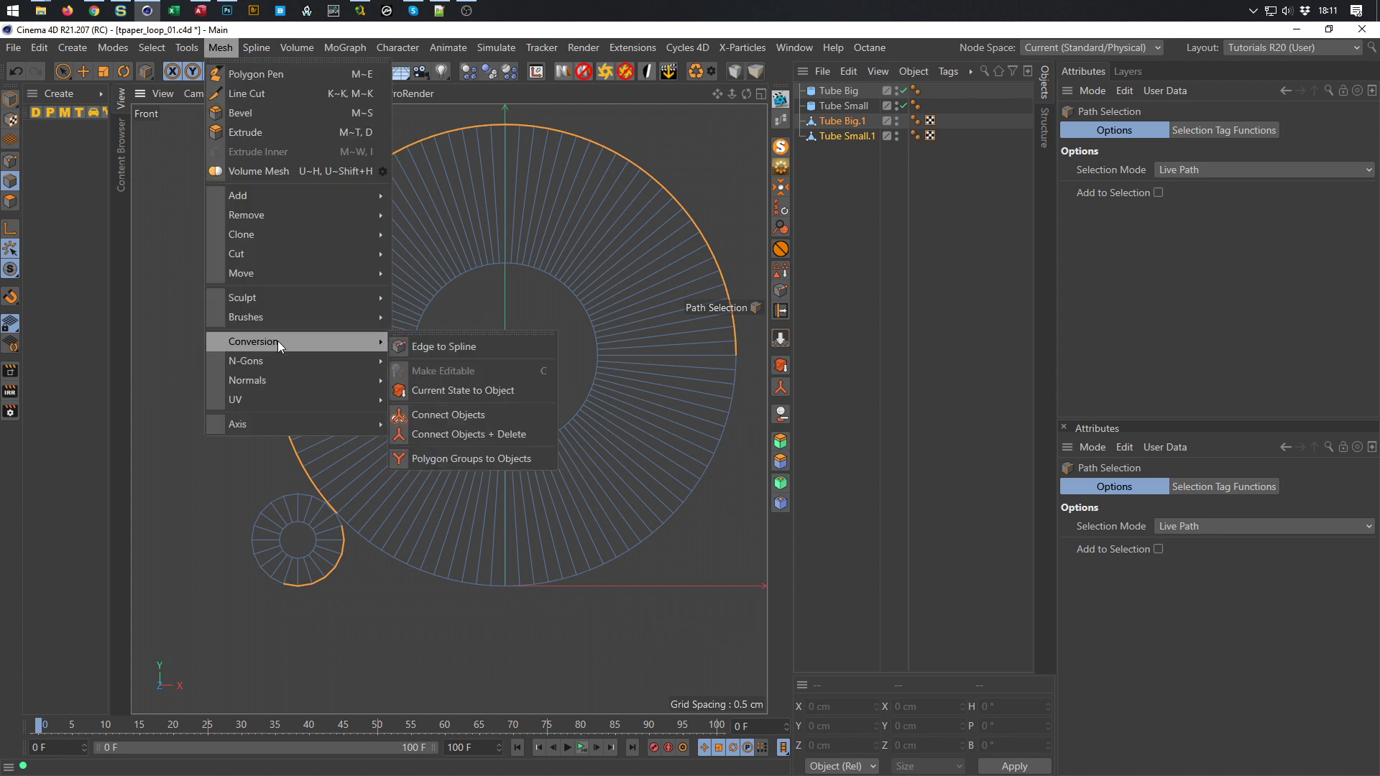
click(479, 346)
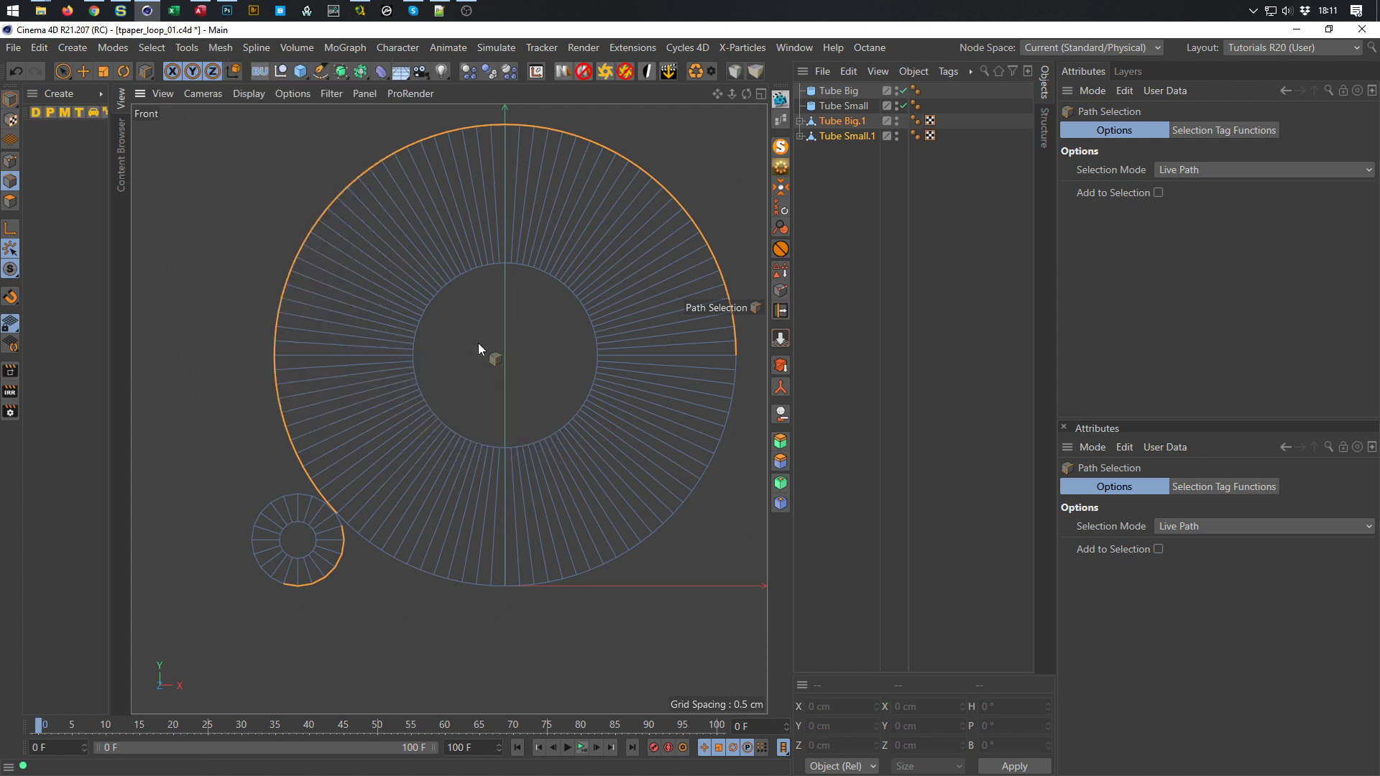
click(800, 120)
click(800, 151)
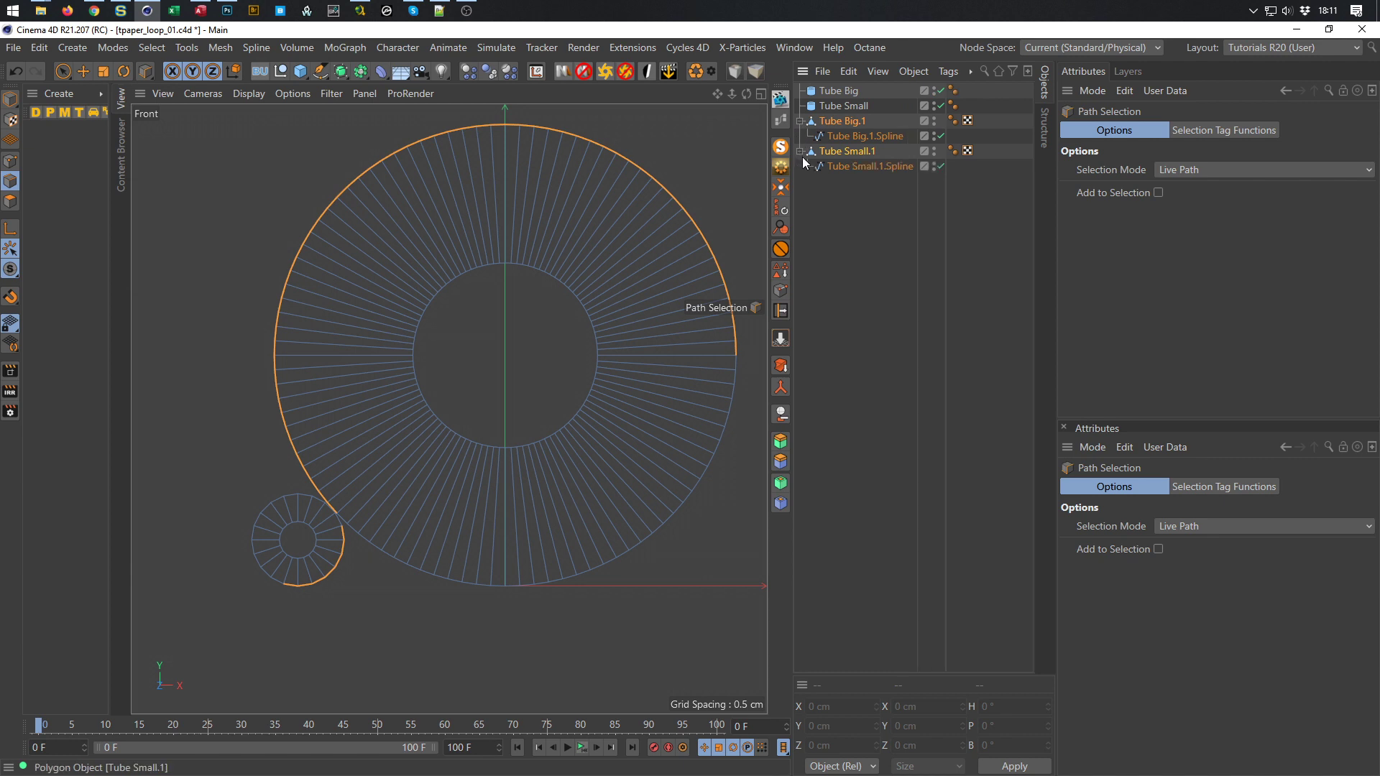
Move both extracted splines out of their tube copies to the top hierarchy level and delete Tube Big.1 and Tube Small.1
click(853, 137)
ctrl+click(856, 164)
drag(855, 165, 873, 227)
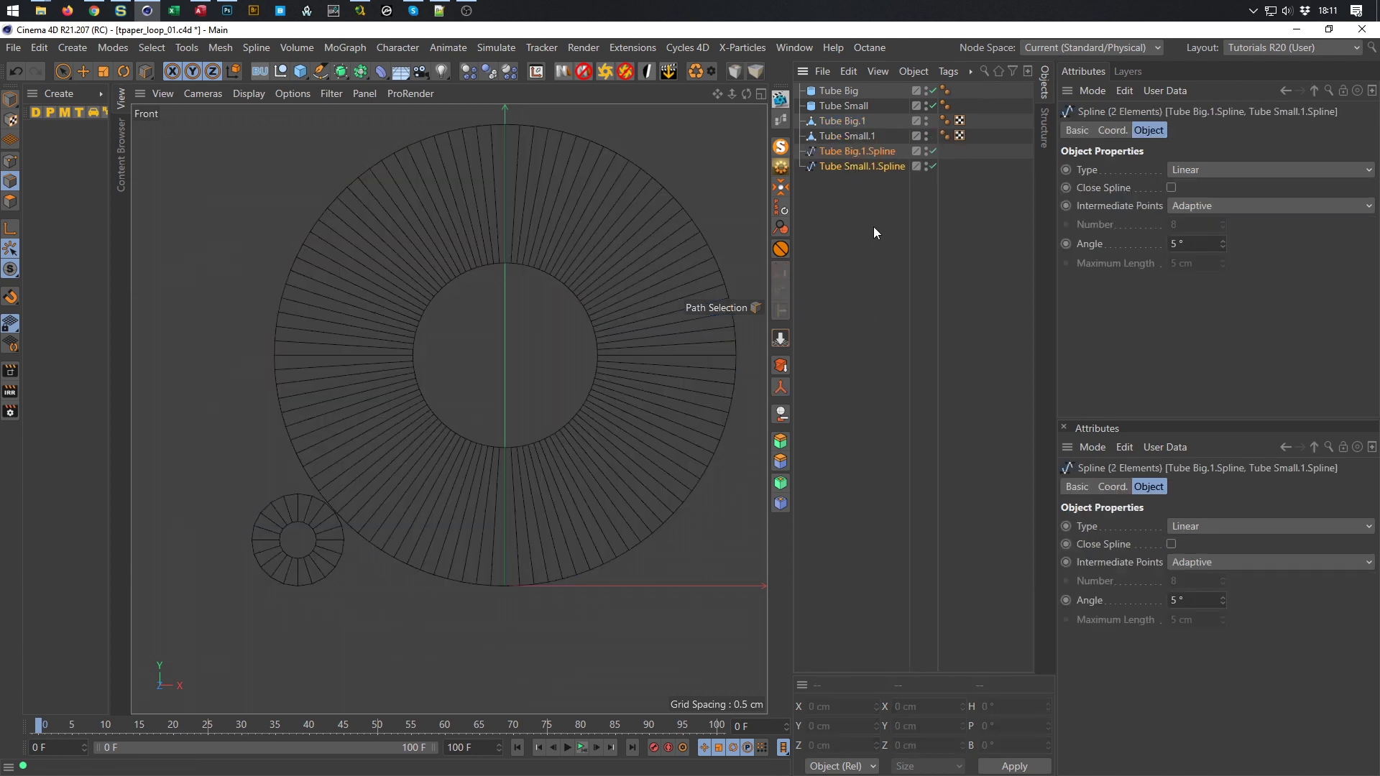
click(842, 122)
ctrl+click(855, 135)
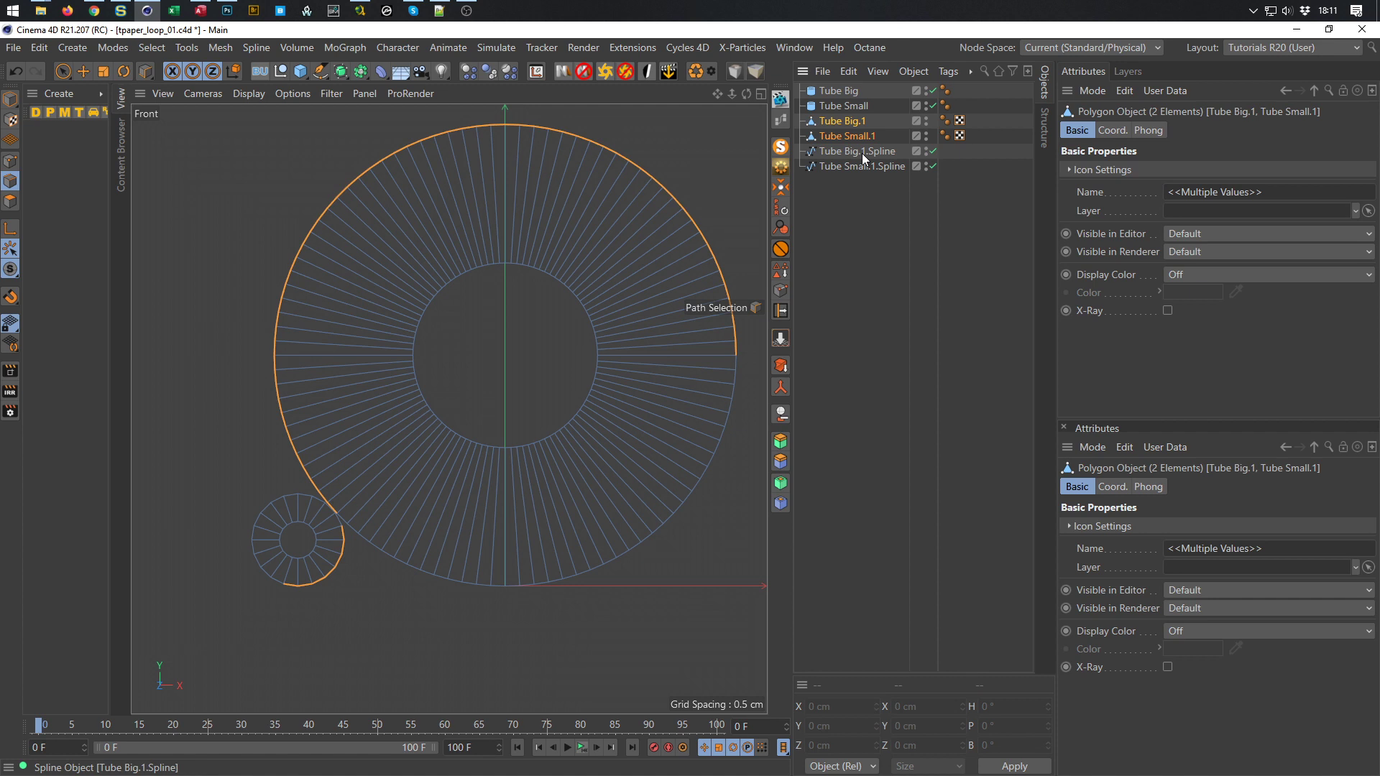
key(Delete)
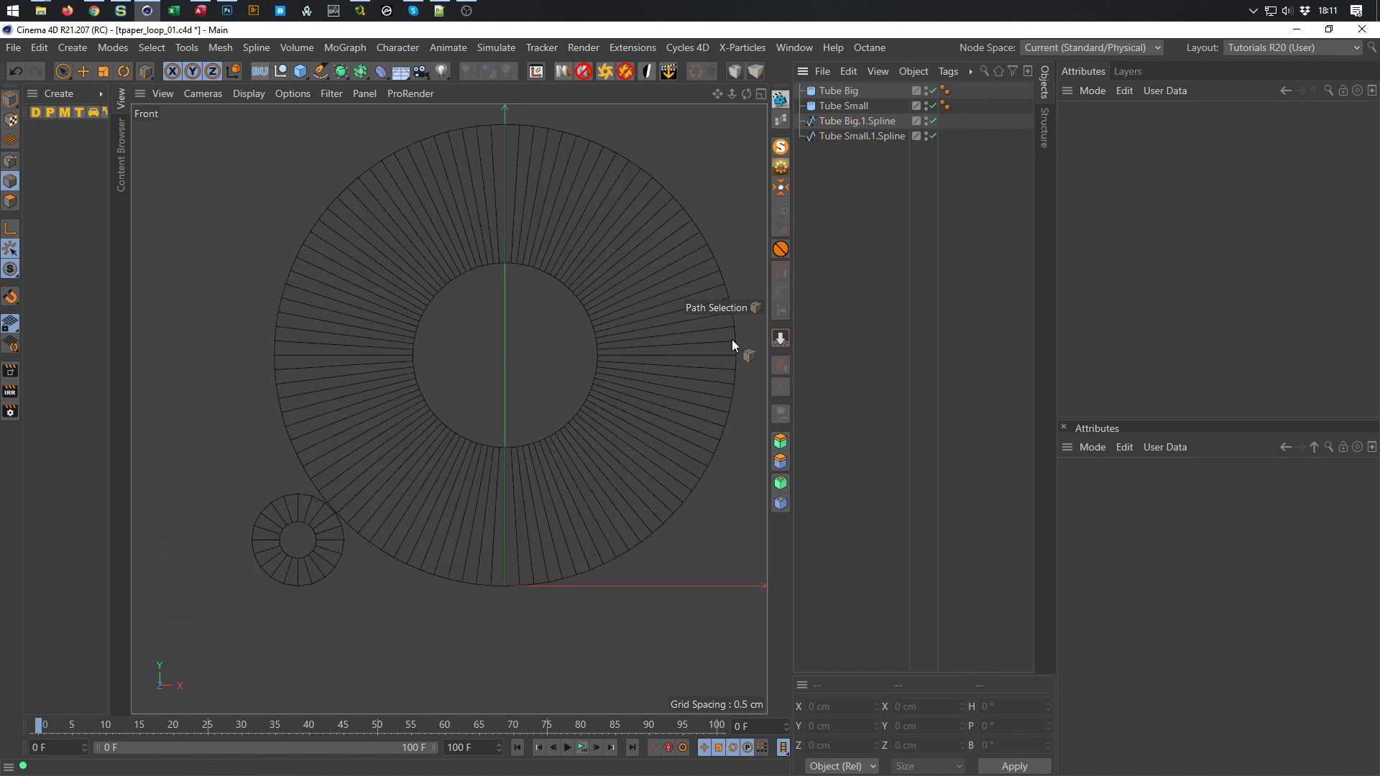
Select the two extracted splines and disable Tube Big and Tube Small so only the splines show in the perspective view
drag(830, 158, 860, 123)
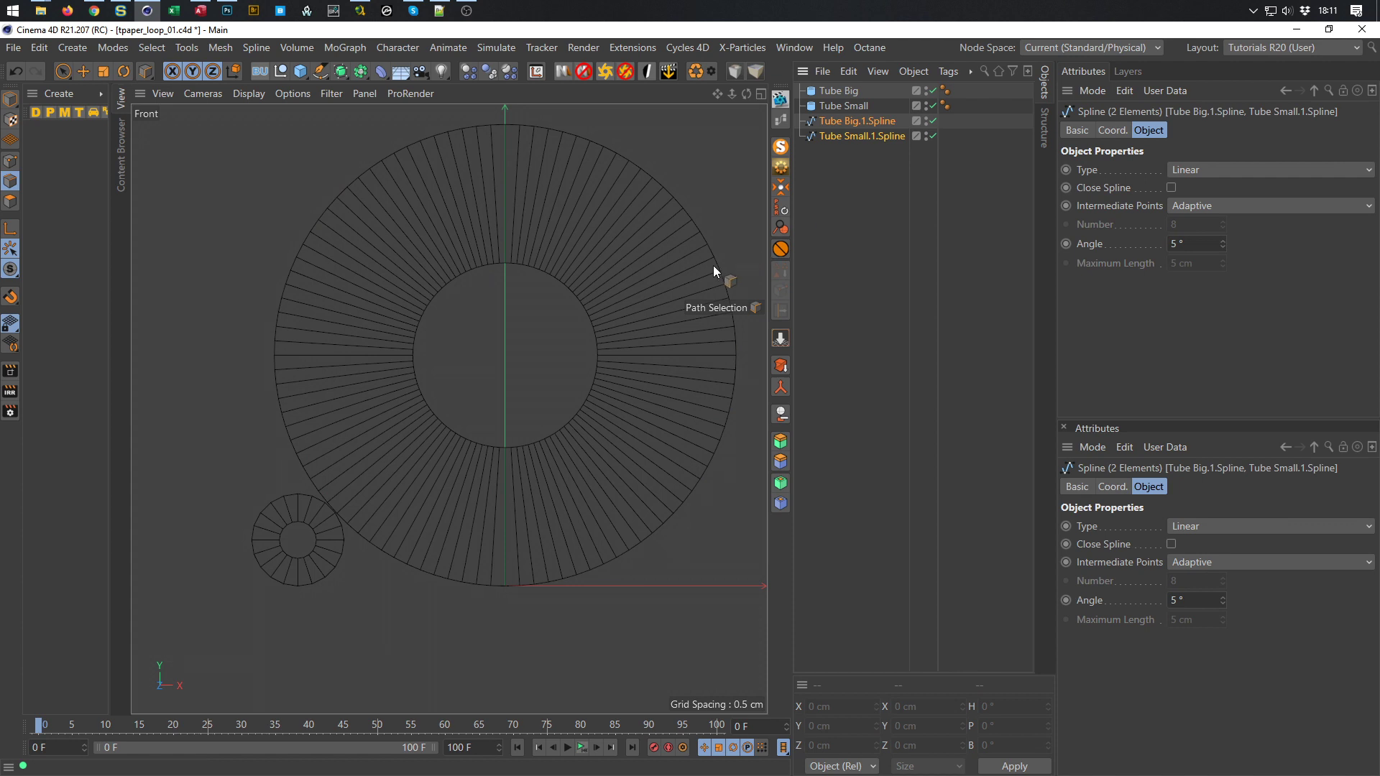
middle_click(532, 342)
middle_click(360, 277)
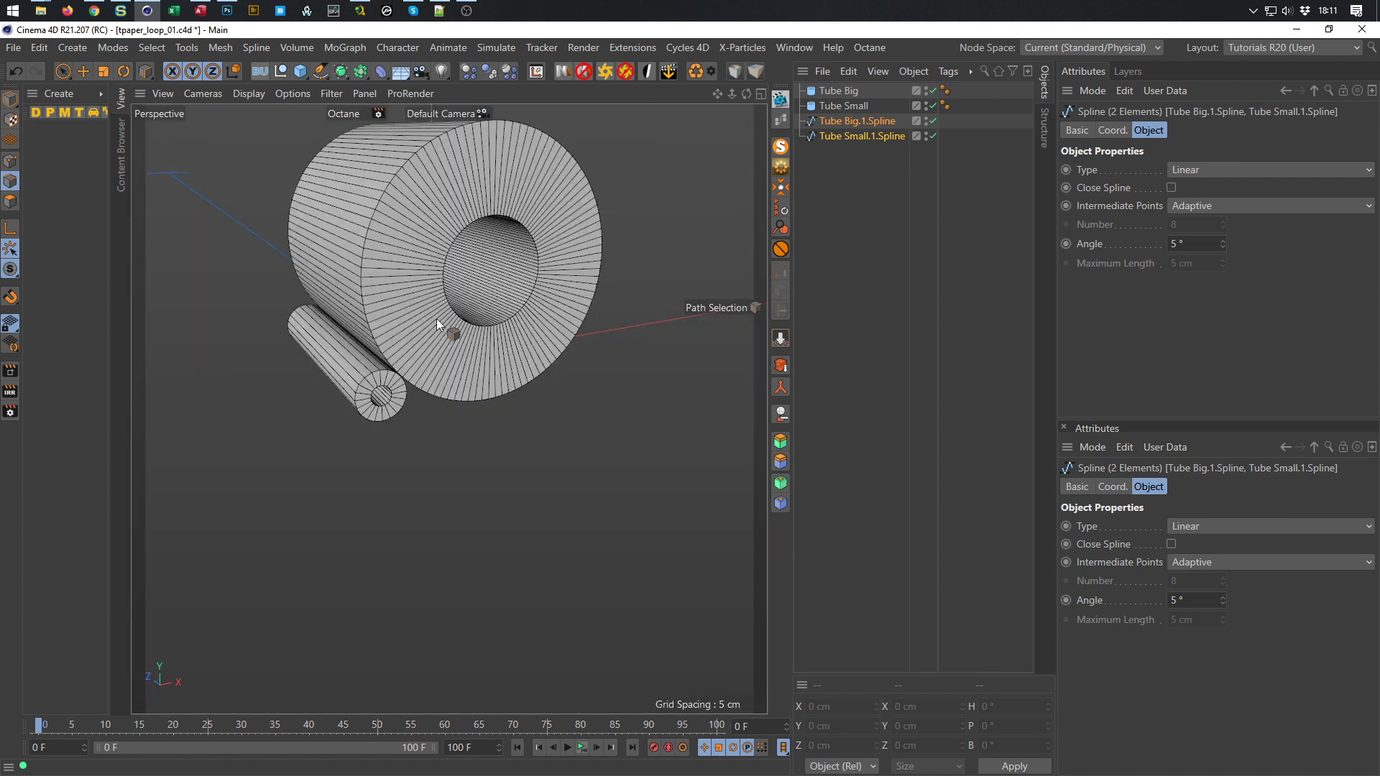
drag(932, 106, 933, 91)
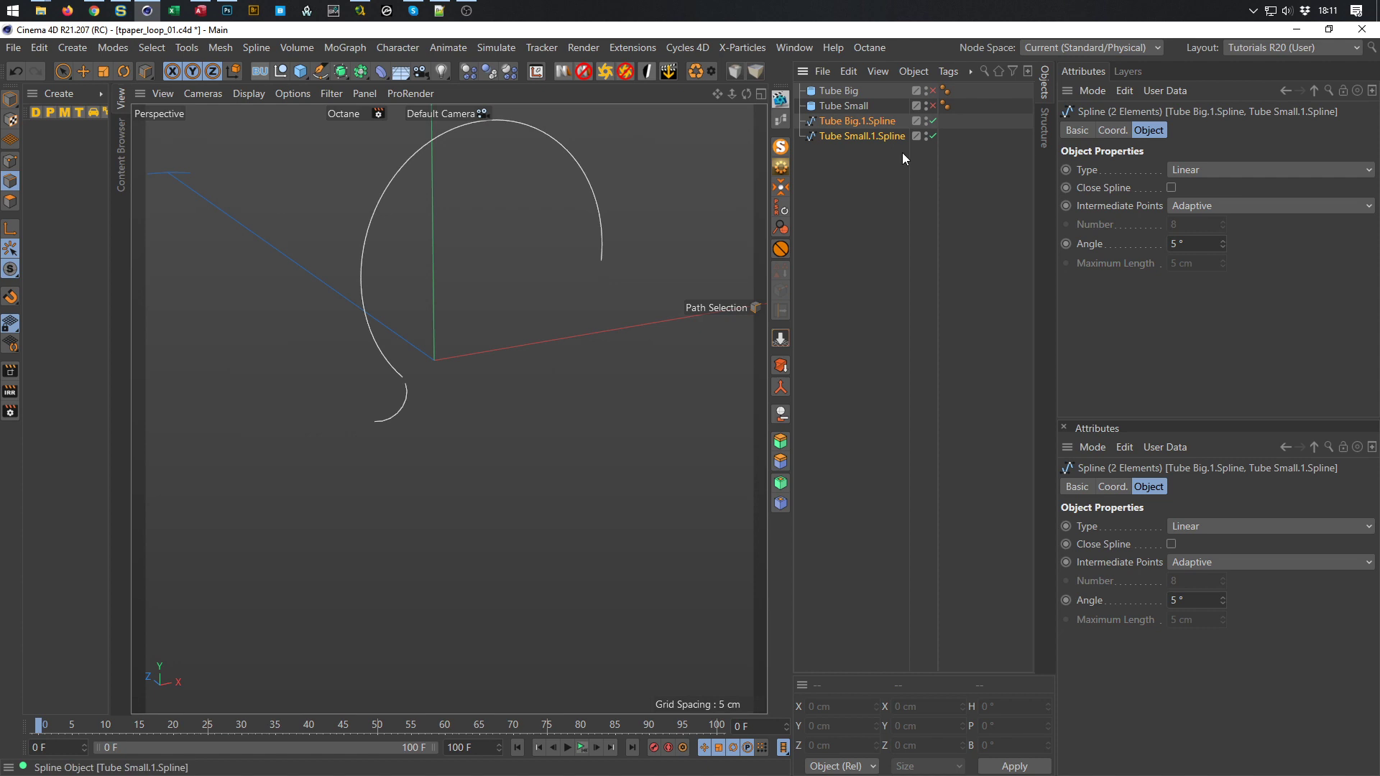
Switch to point mode and merge the two splines into one object with Connect Objects + Delete
click(10, 161)
alt+middle_drag(344, 338, 355, 474)
alt+drag(355, 475, 374, 477)
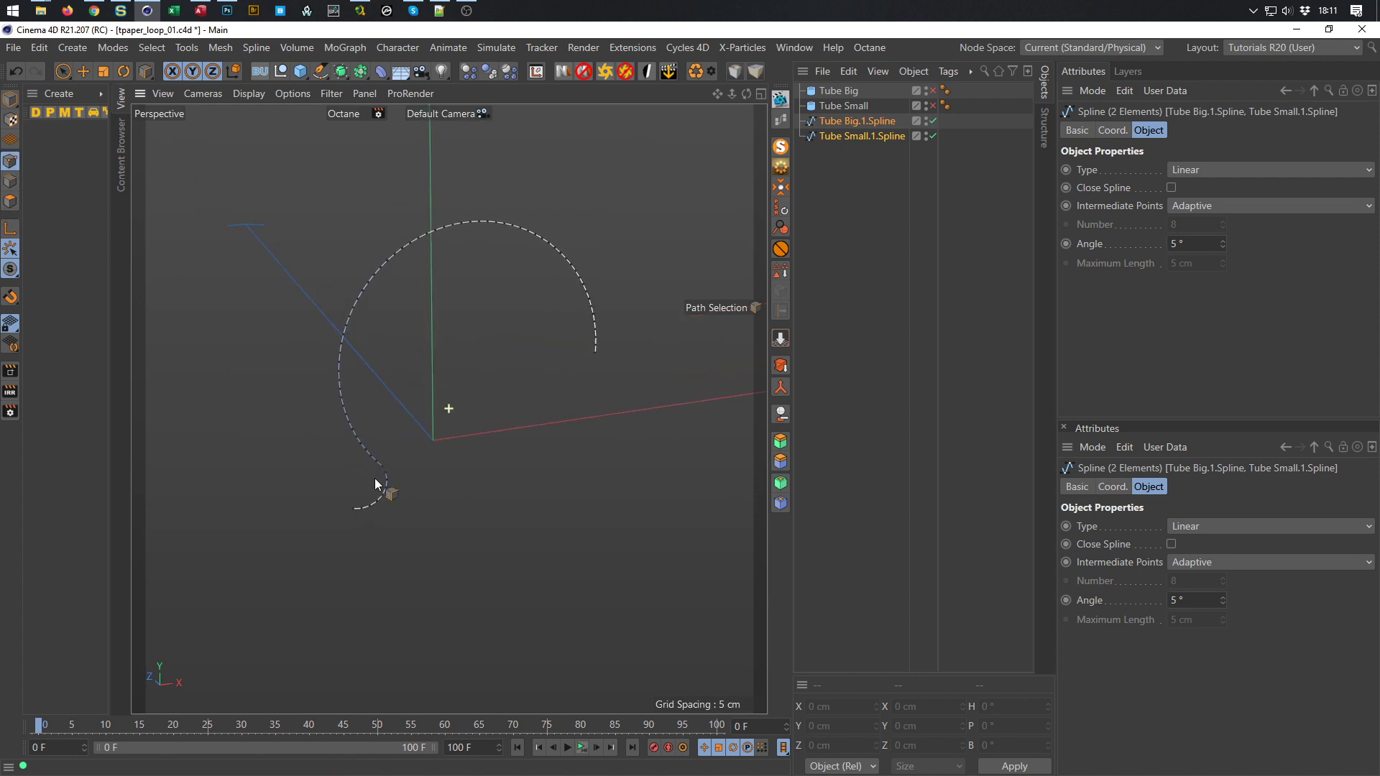
drag(829, 182, 872, 124)
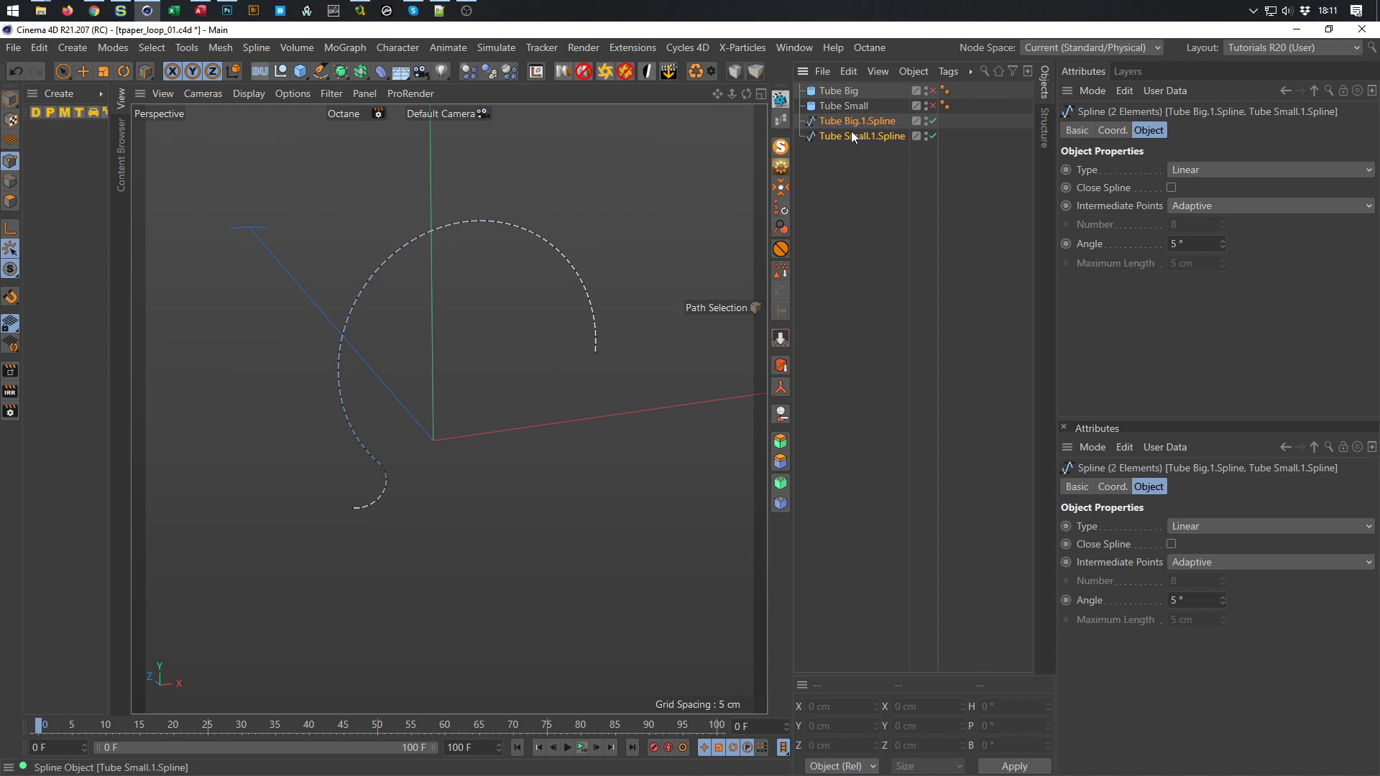
click(780, 389)
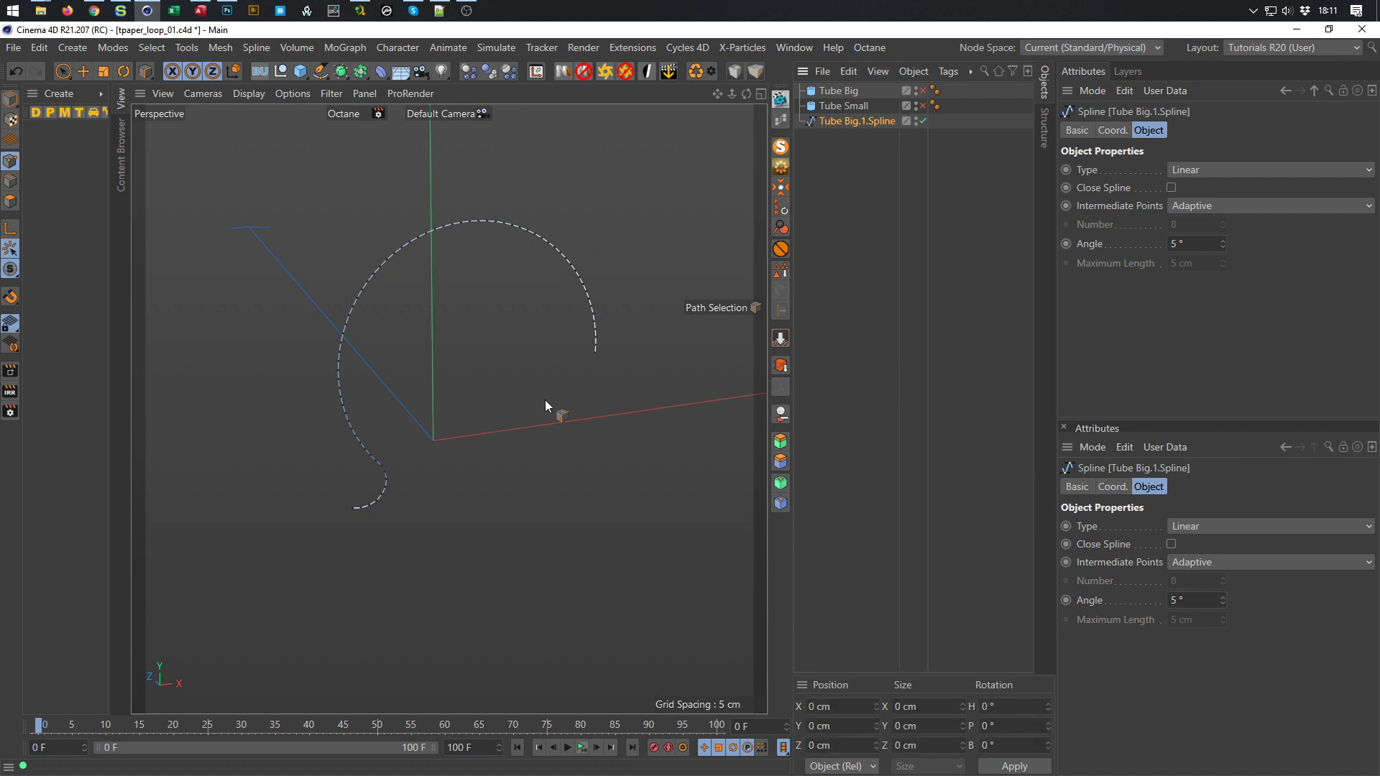
Select the two neighbouring end points at the gap between the large and small arcs and join their segments
scroll(395, 466, up, 5)
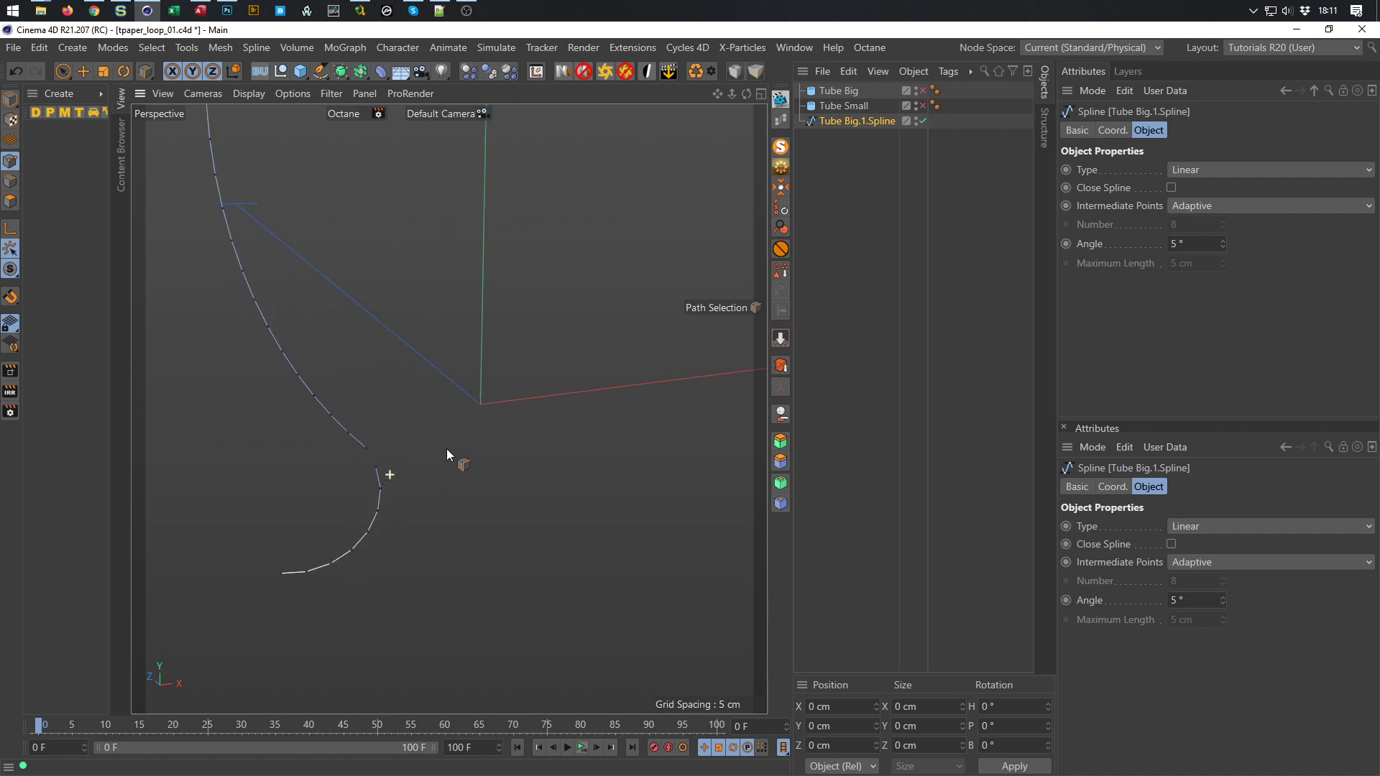
key(9)
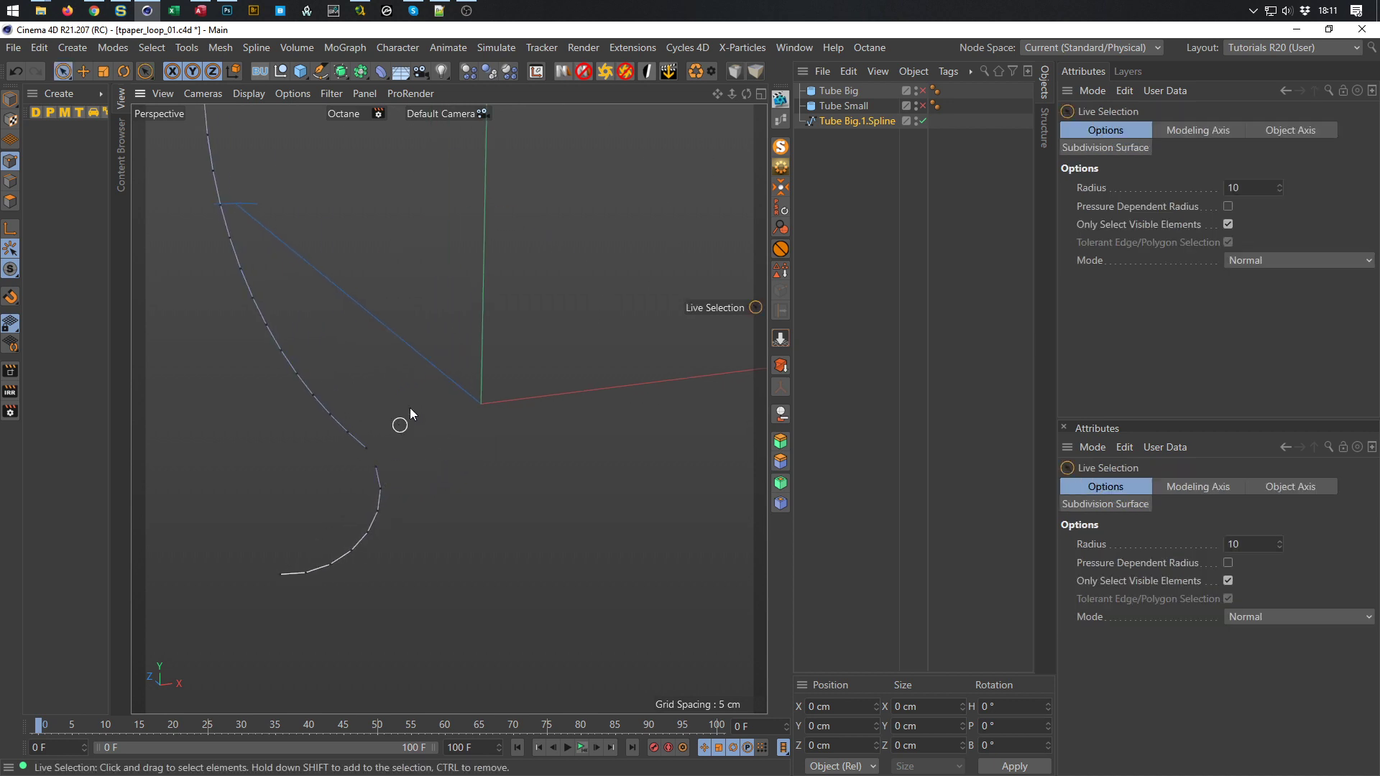
click(376, 447)
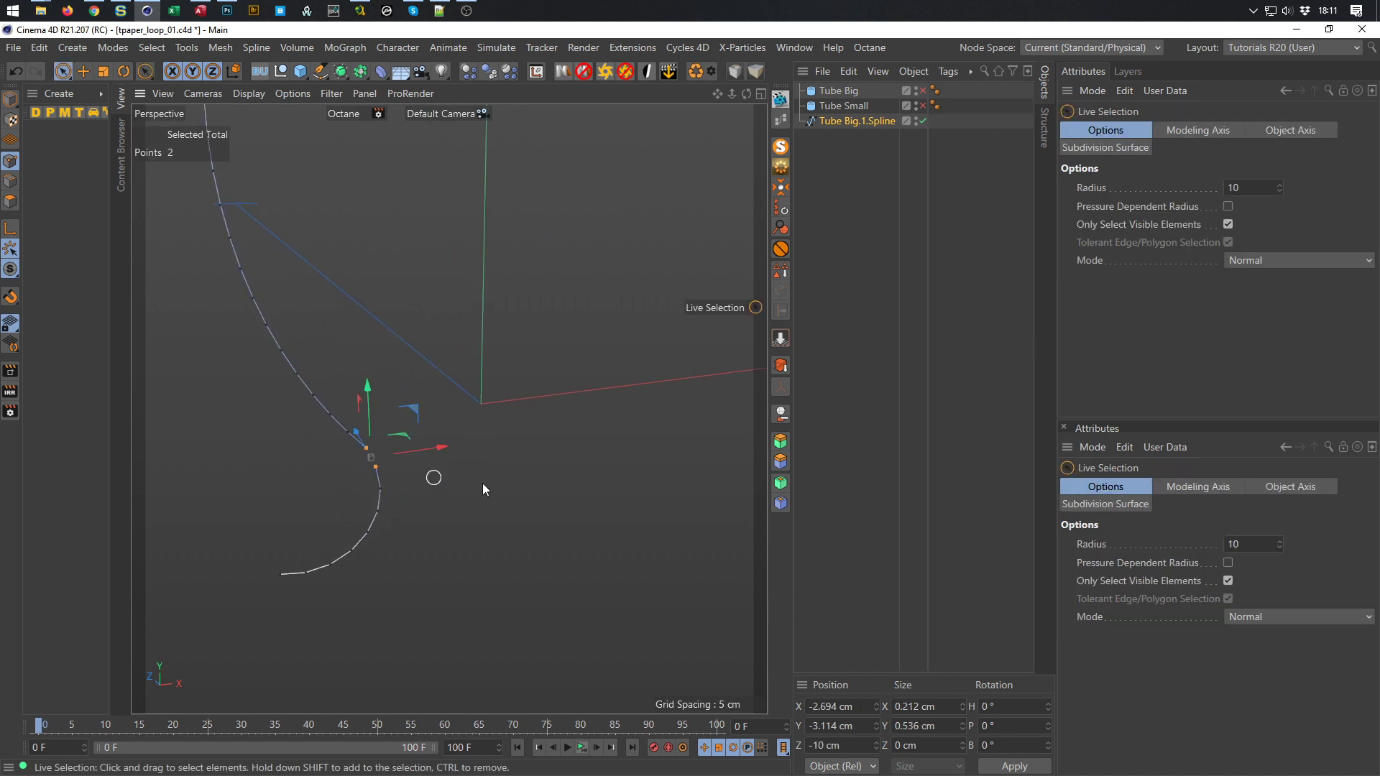
scroll(402, 449, up, 2)
right_click(517, 464)
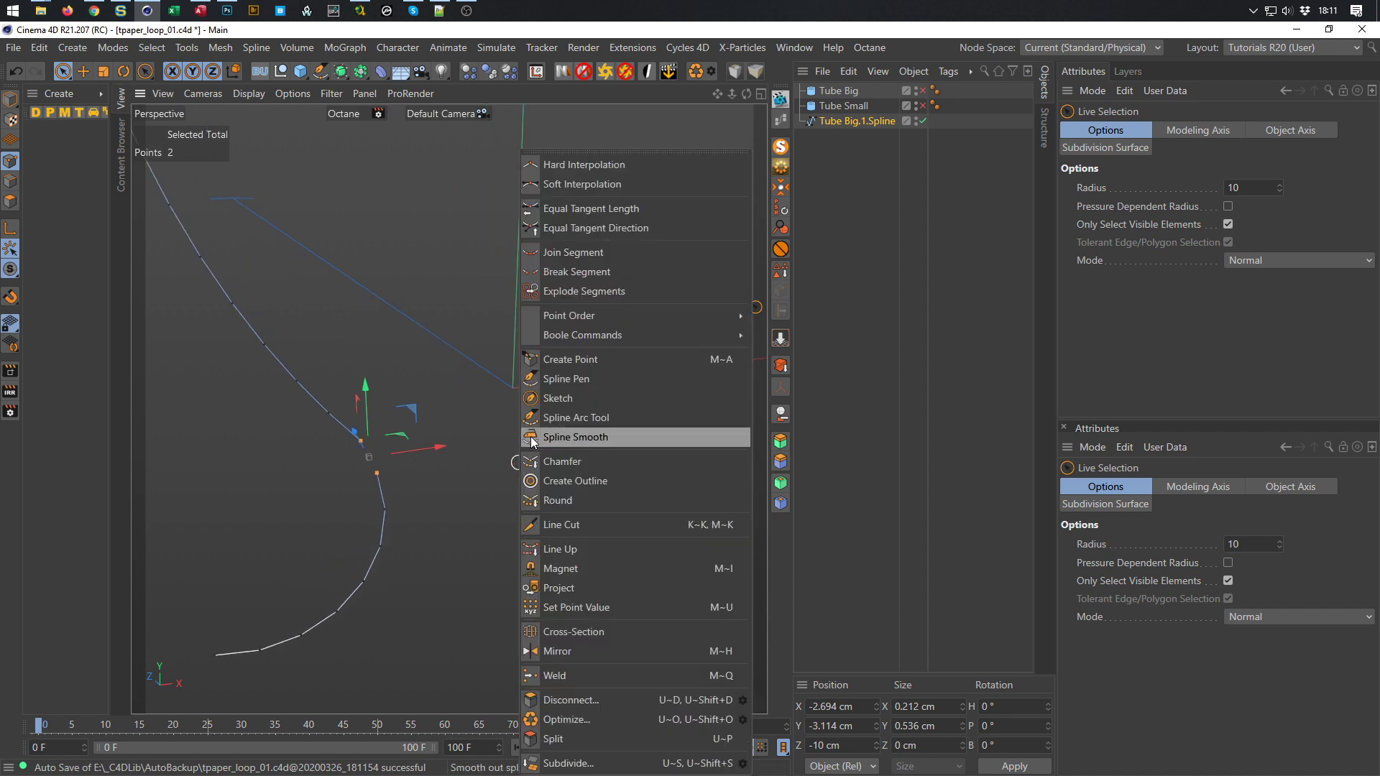
click(589, 256)
alt+drag(502, 366, 496, 632)
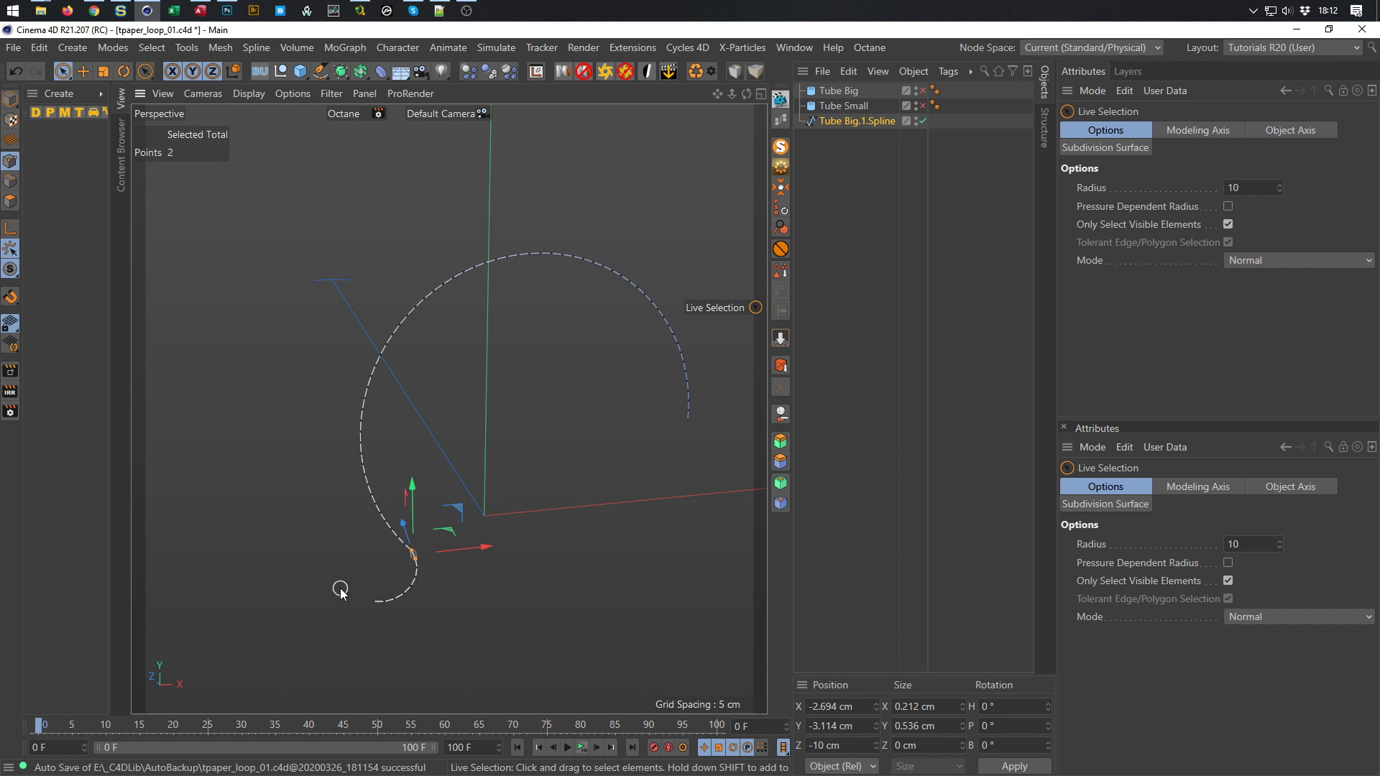
Clear the point selection and reverse the spline's point sequence
click(604, 477)
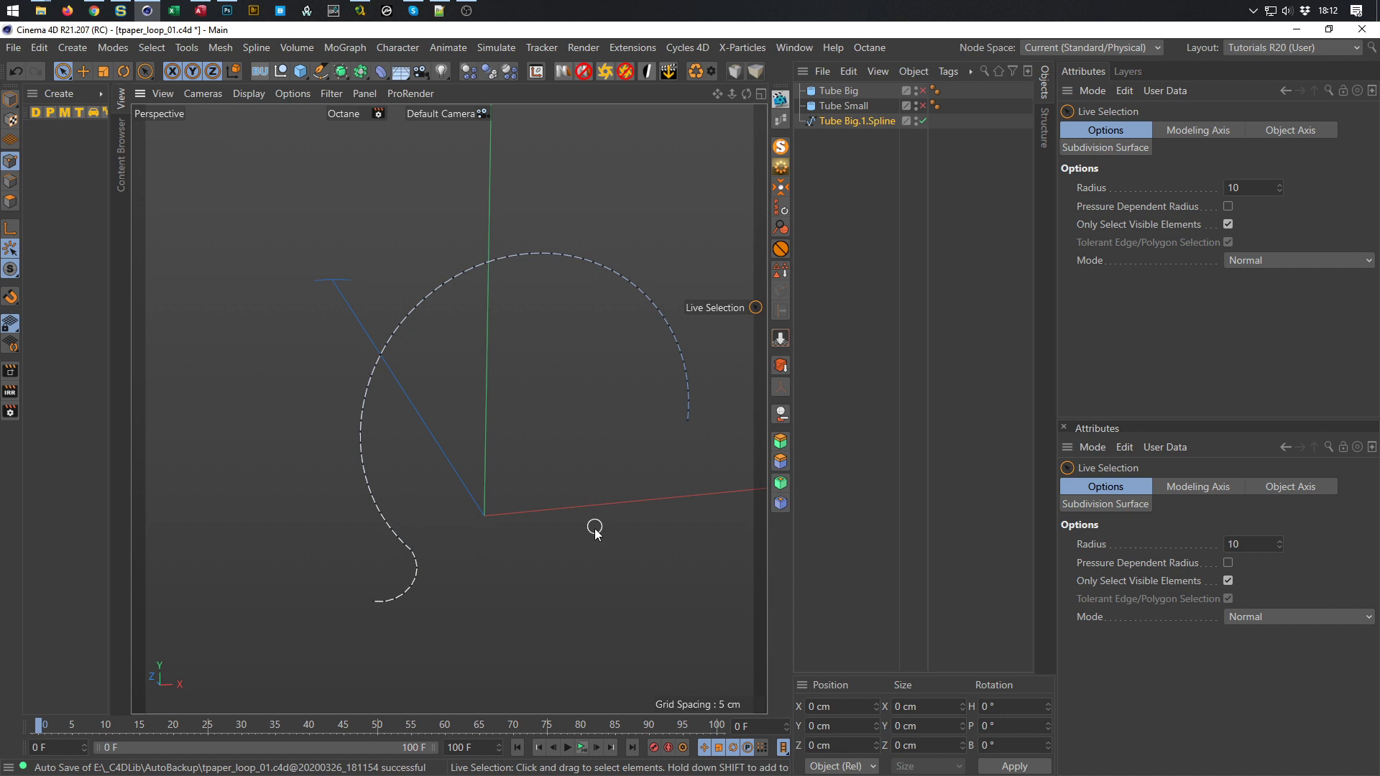
right_click(561, 404)
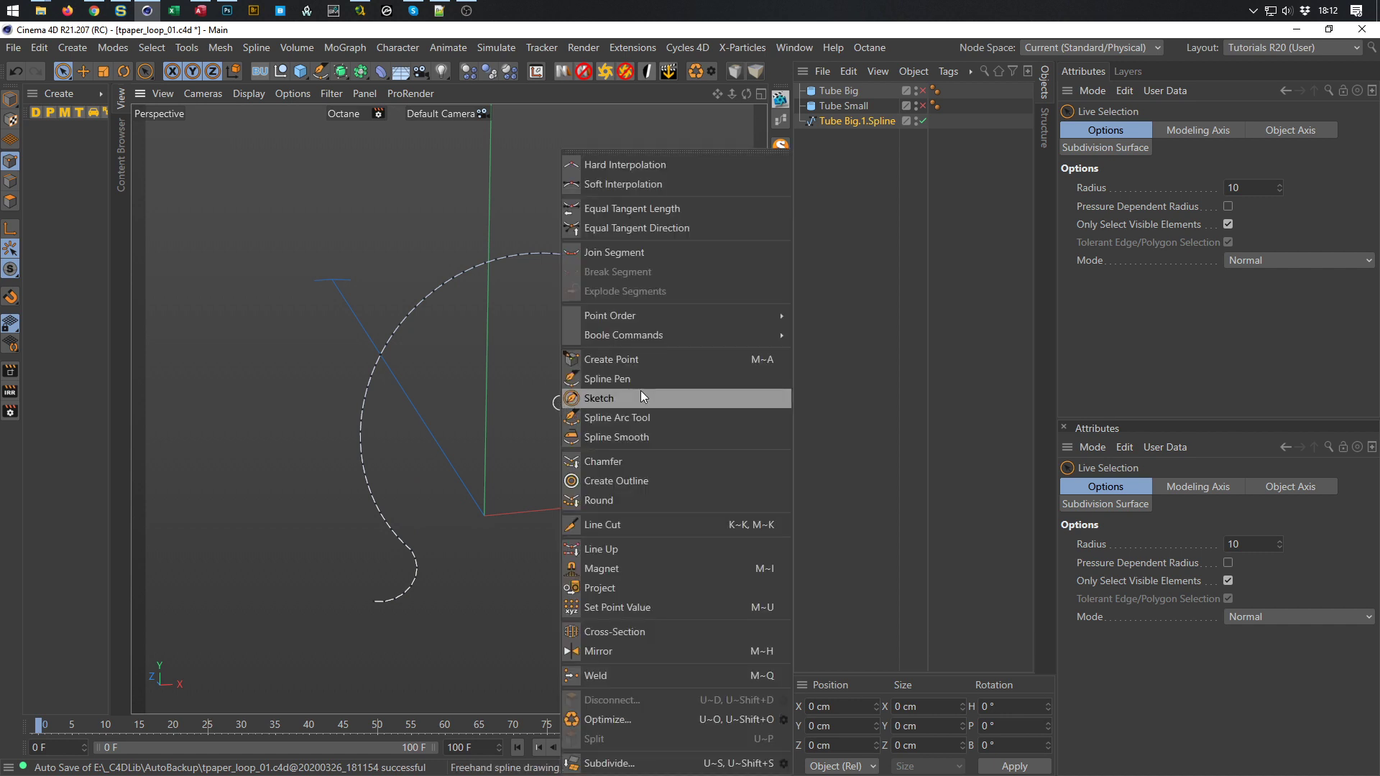
mouse_move(747, 317)
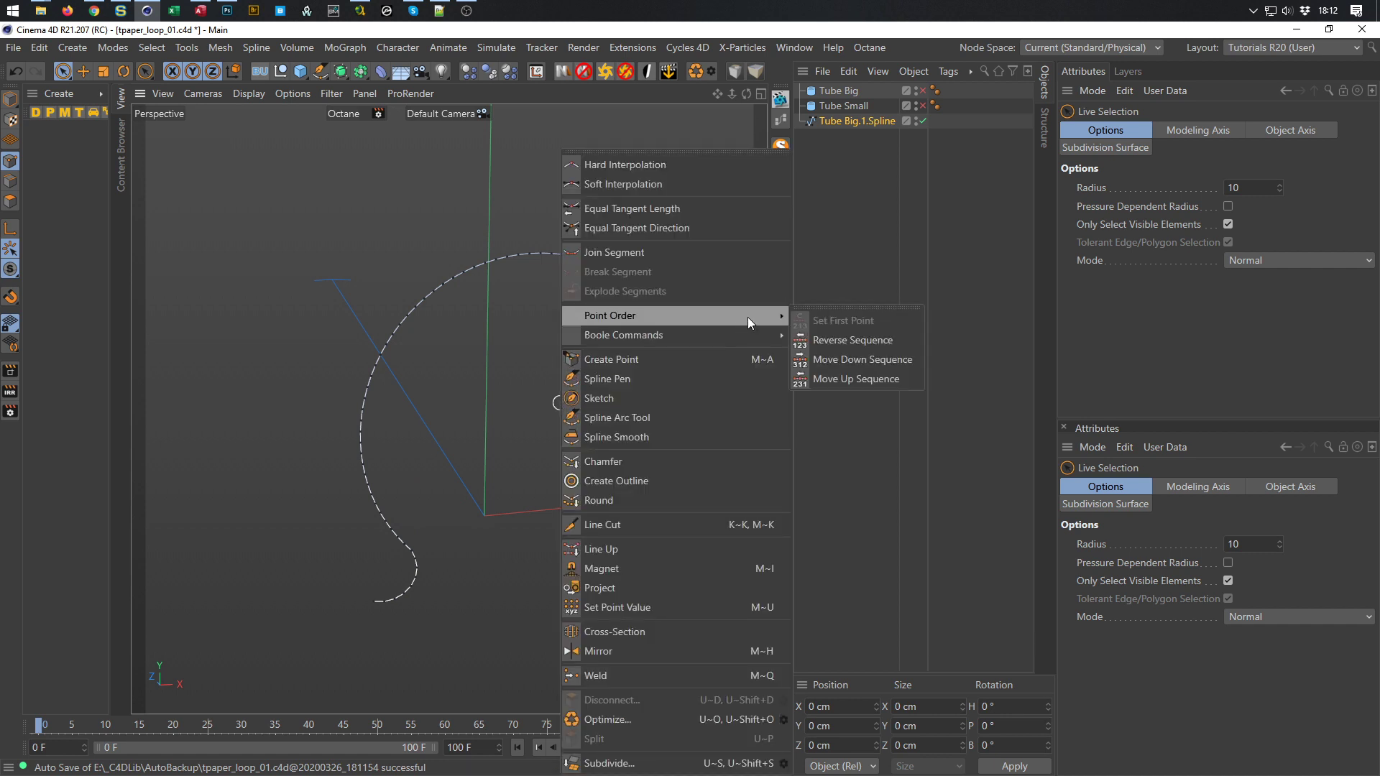
click(853, 340)
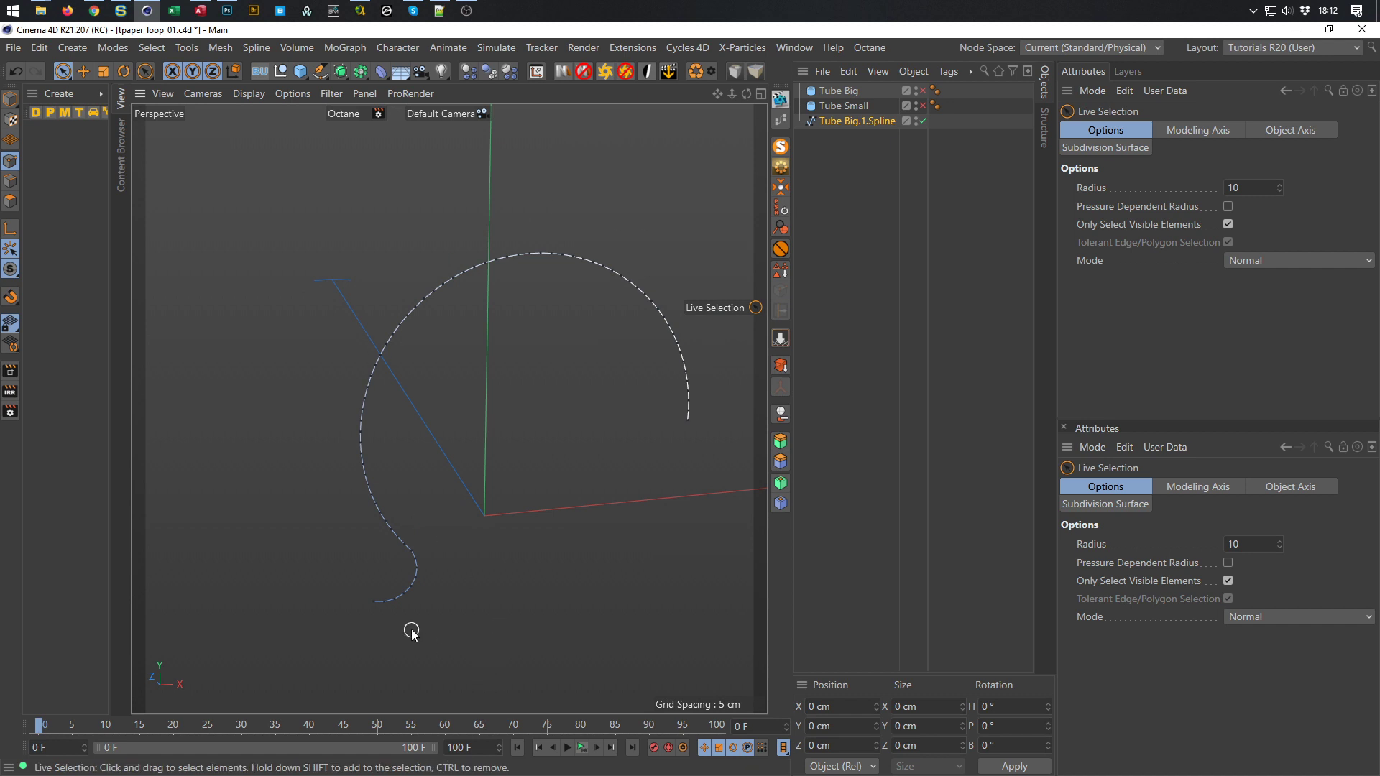
In the front view, level the small arc's free end point with its neighbour by setting its Y position to -6 cm
middle_click(436, 594)
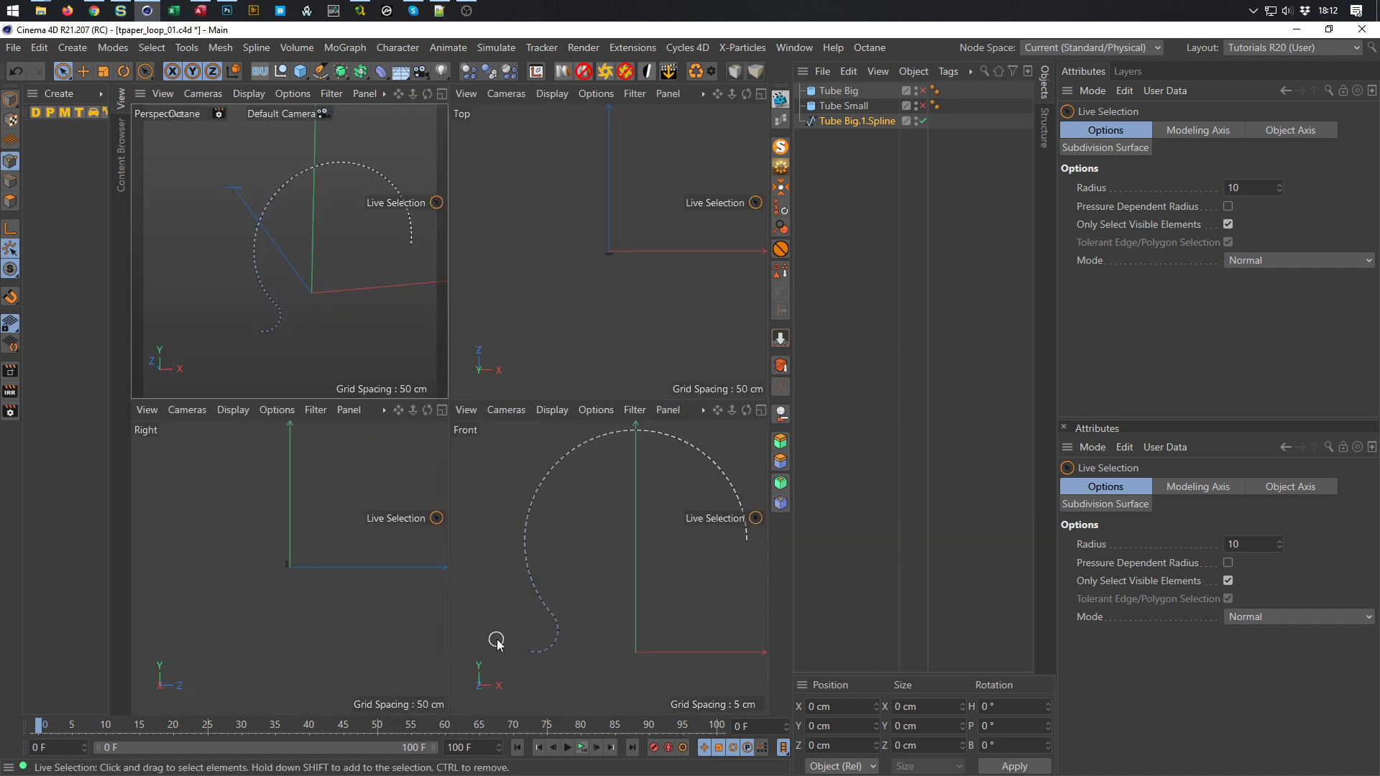
middle_click(493, 638)
scroll(287, 585, up, 5)
scroll(450, 487, up, 3)
alt+middle_drag(450, 481, 503, 428)
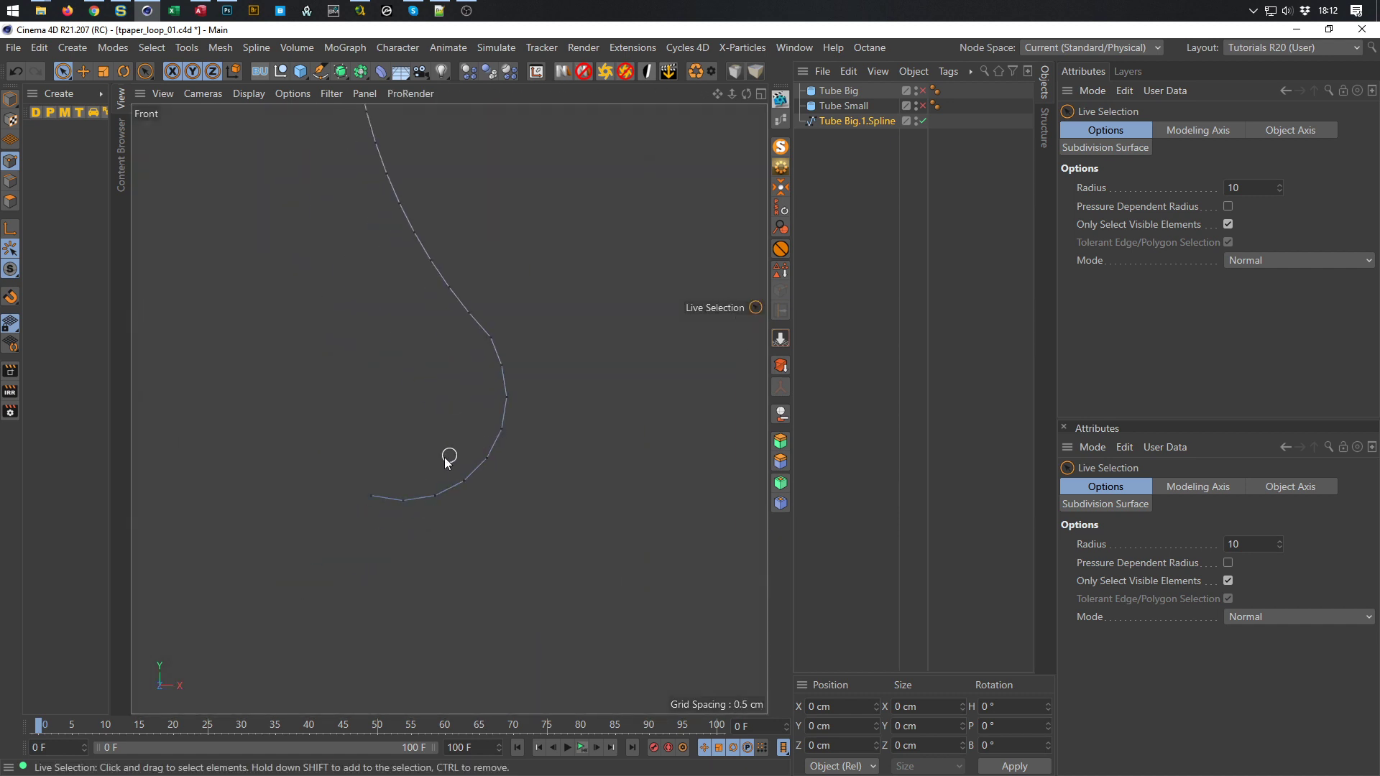
click(406, 497)
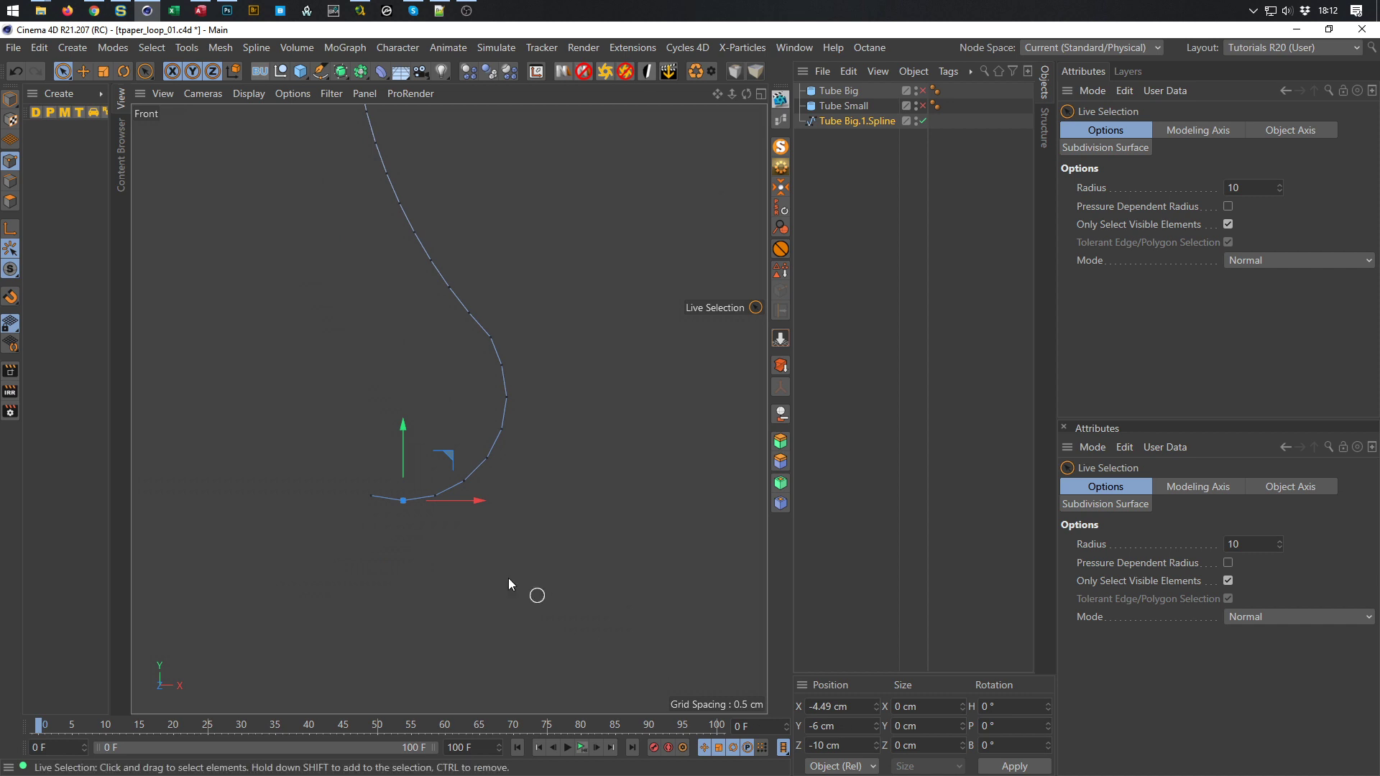
click(371, 496)
click(857, 733)
text(-6)
key(Return)
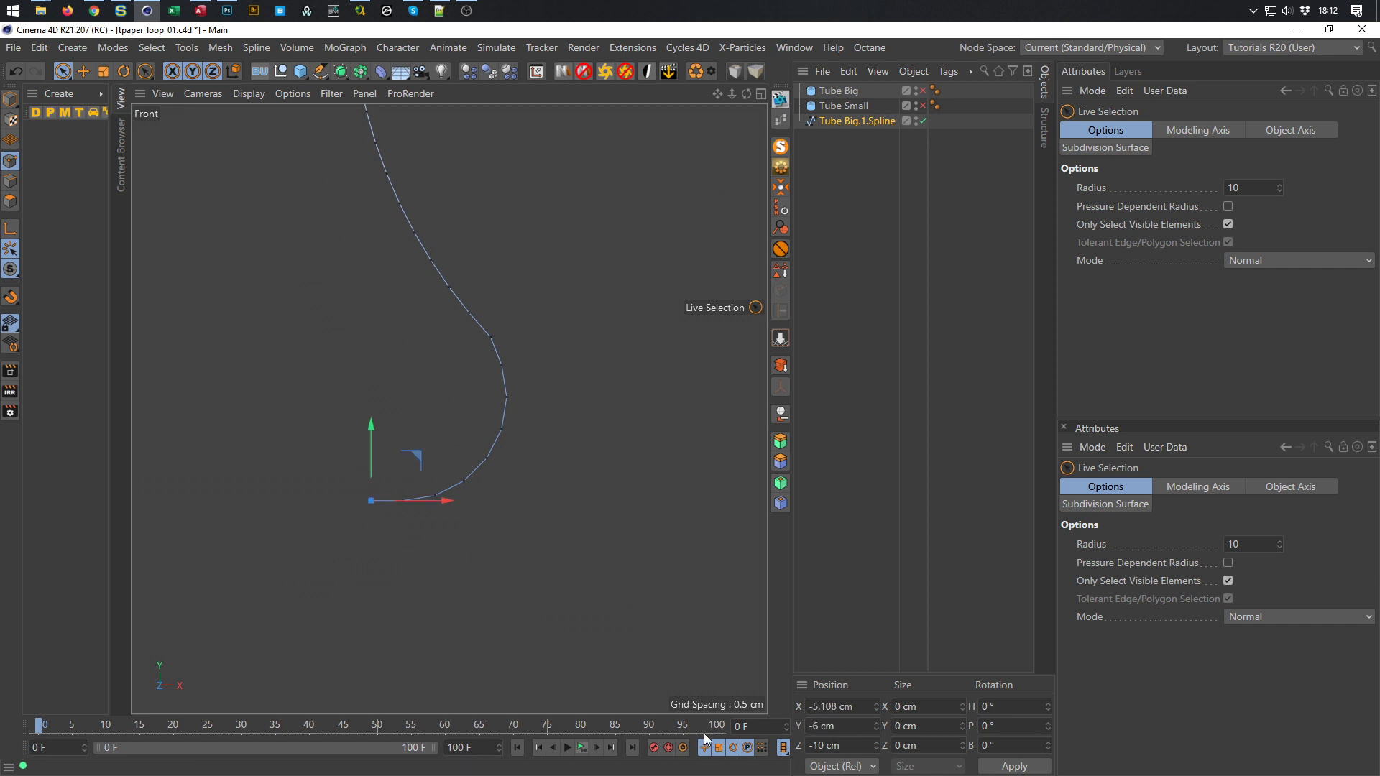
Move the small arc's end point along negative X to about -39.9 cm, forming a long straight stretch
scroll(418, 512, down, 5)
alt+middle_drag(403, 512, 448, 489)
alt+right_drag(447, 490, 433, 502)
alt+middle_drag(433, 501, 476, 508)
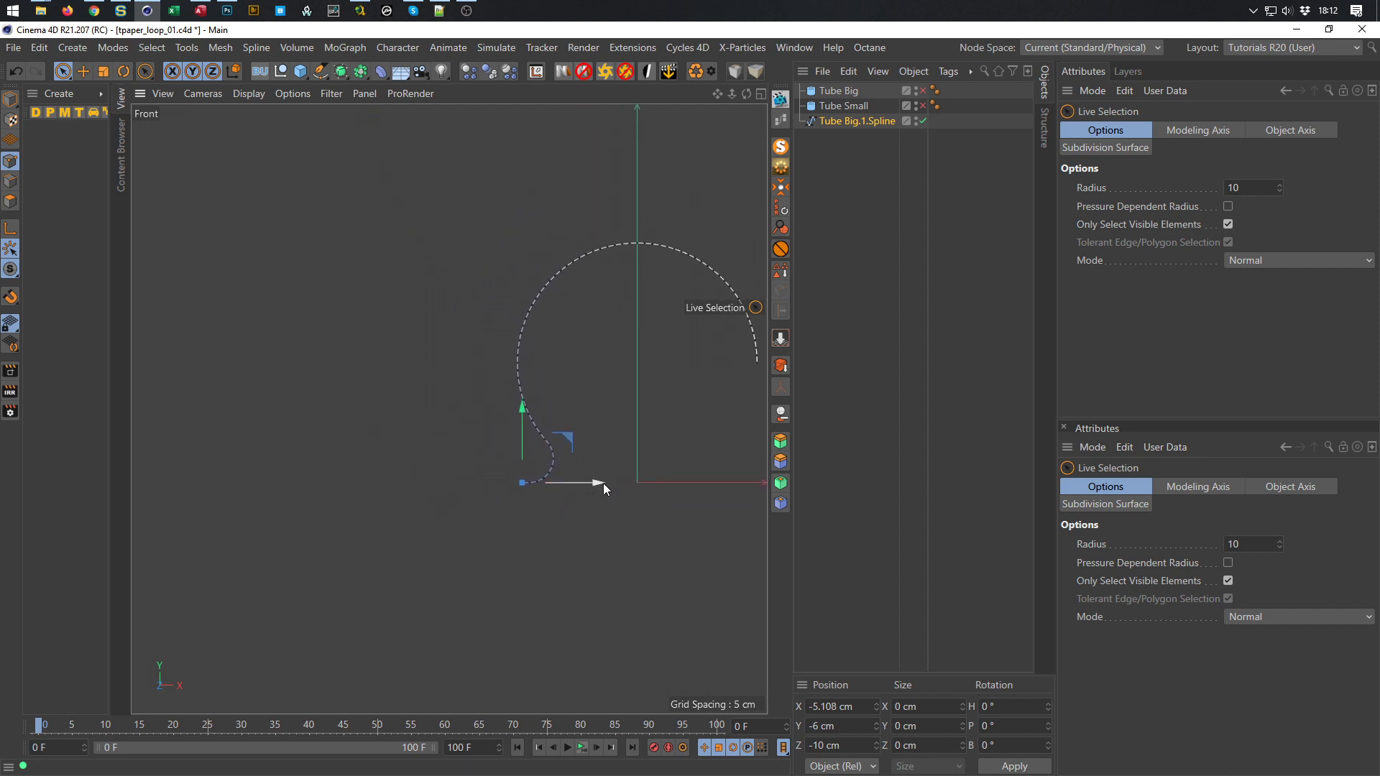
drag(597, 482, 176, 491)
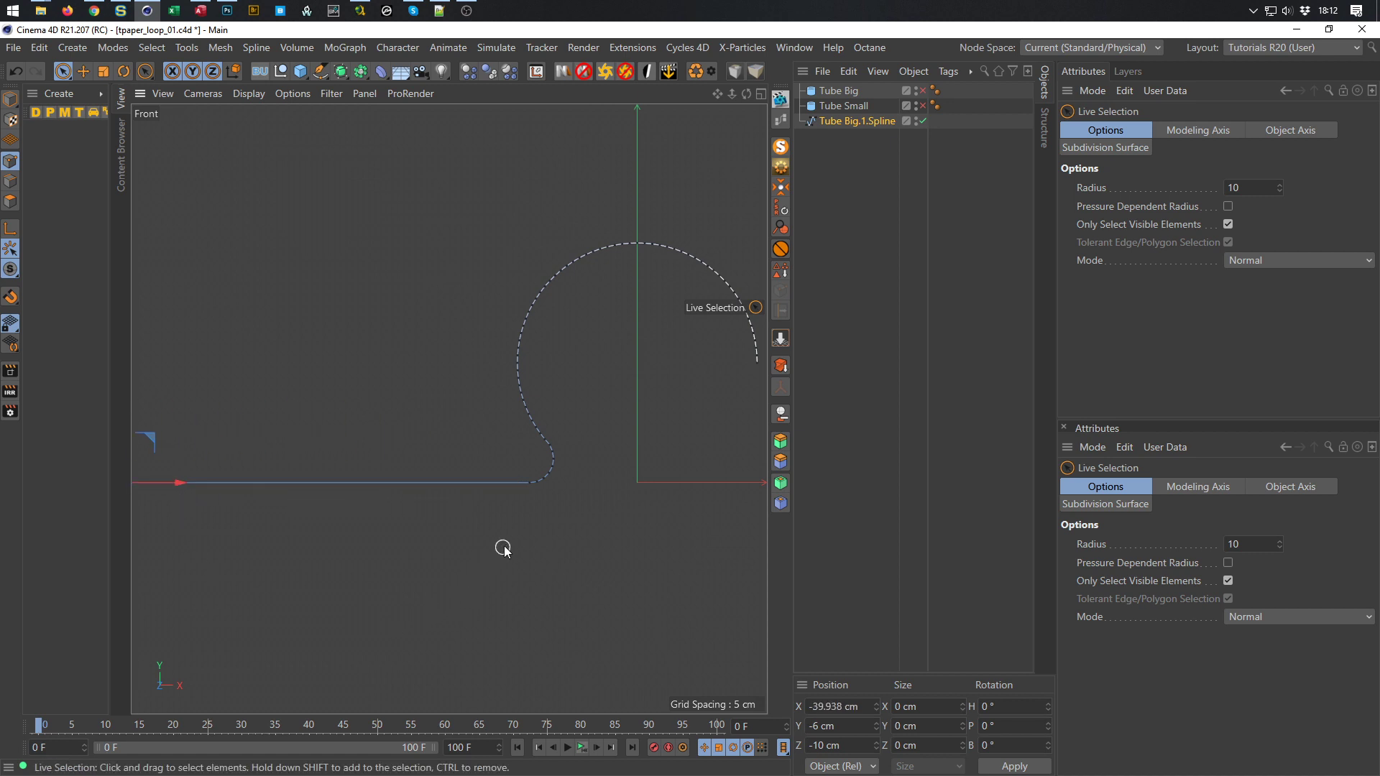
Examine the spline's transition from the arcs into the straight stretch in the perspective and front views
alt+drag(546, 493, 525, 474)
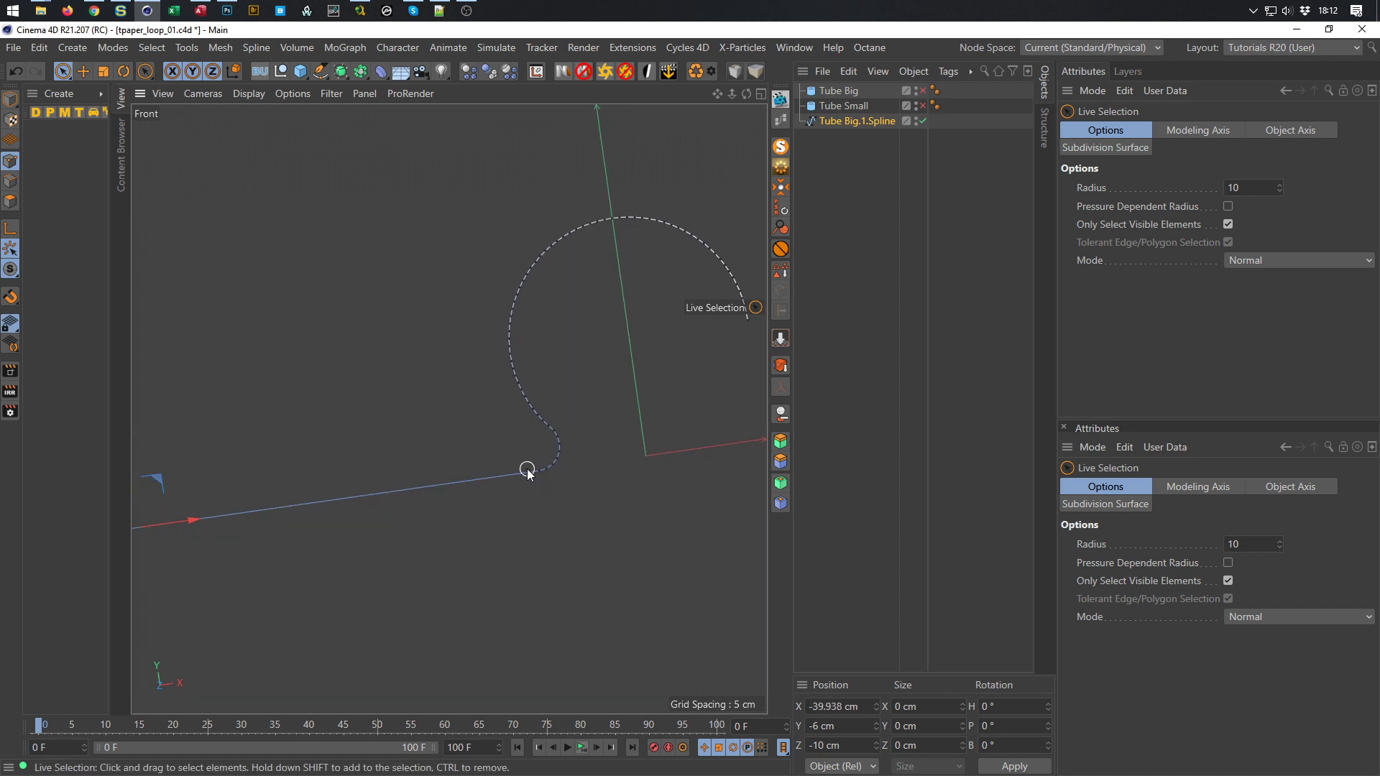
key(ctrl+shift+z)
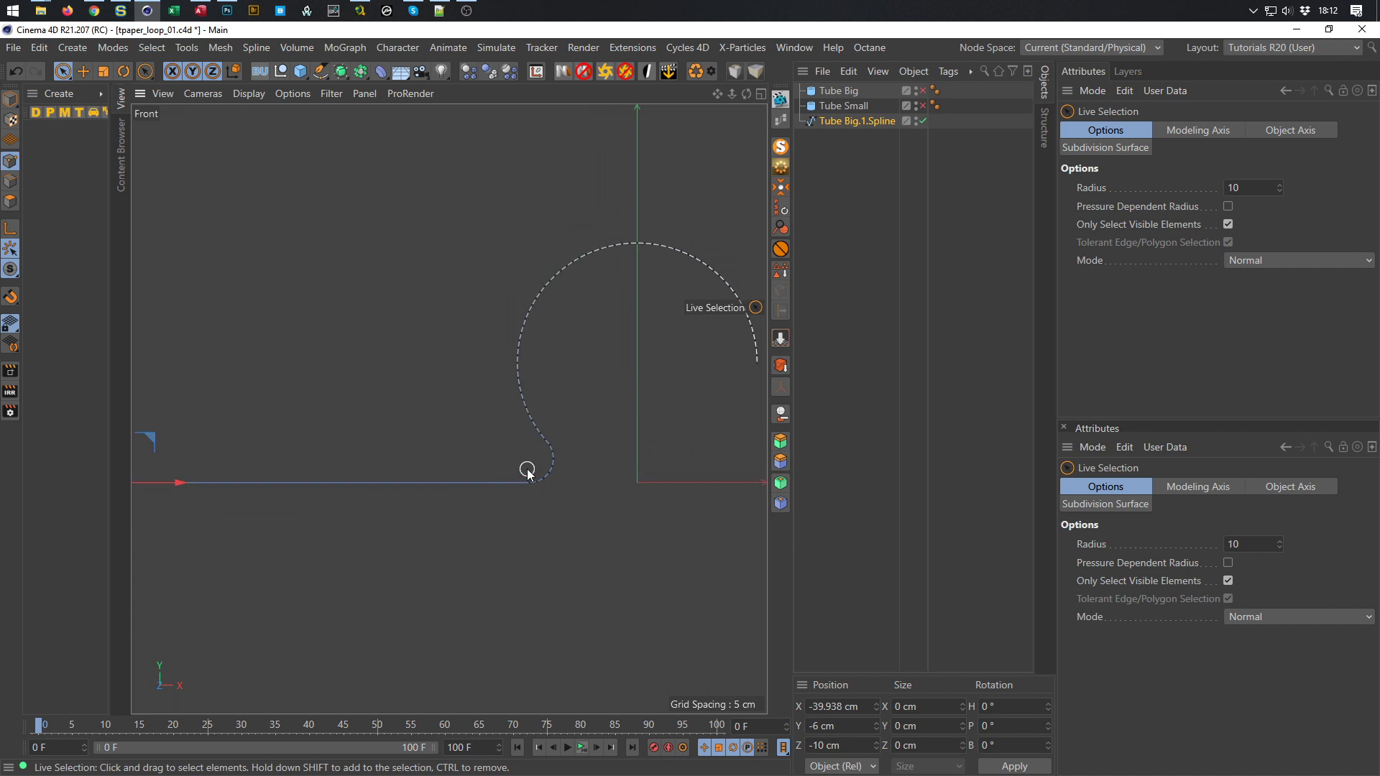
middle_click(622, 642)
middle_click(360, 264)
scroll(447, 546, up, 5)
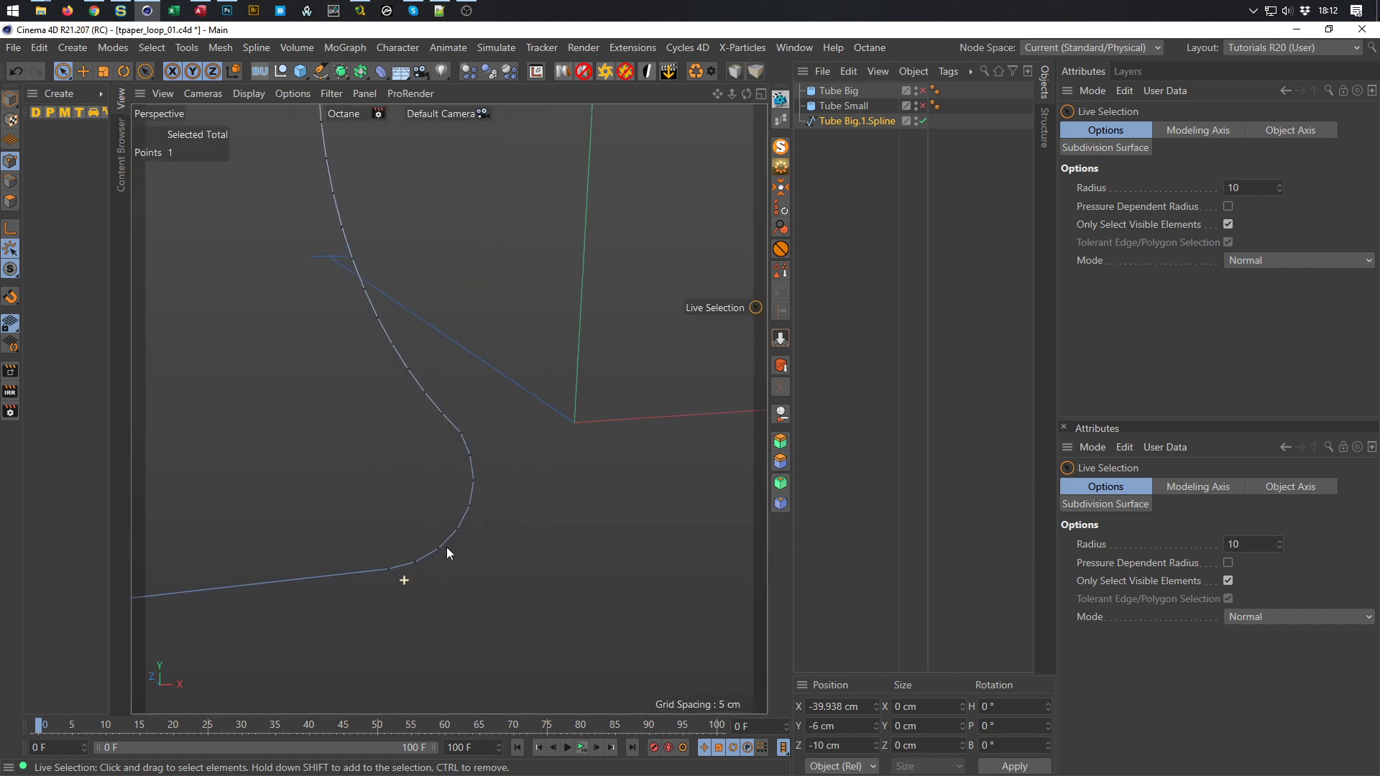
middle_click(455, 541)
middle_click(517, 571)
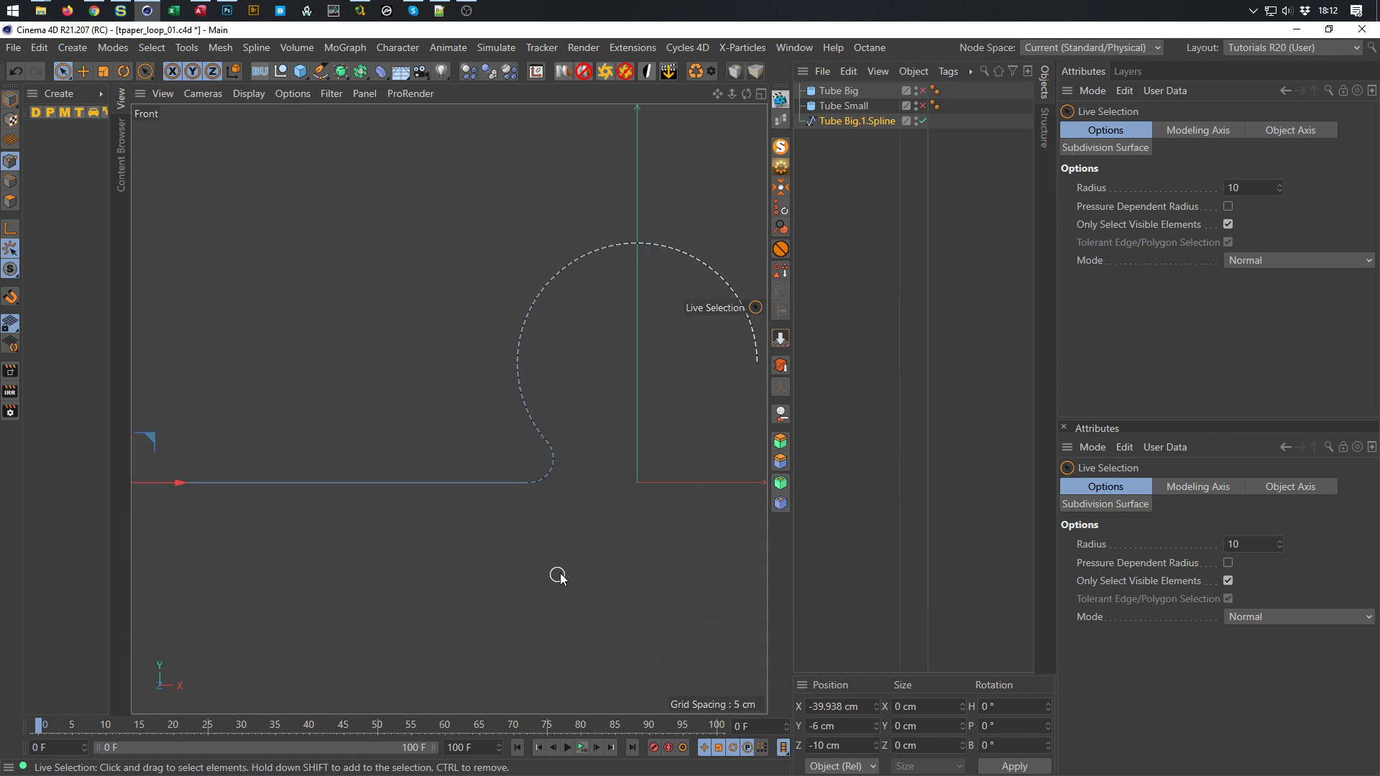
scroll(551, 460, up, 6)
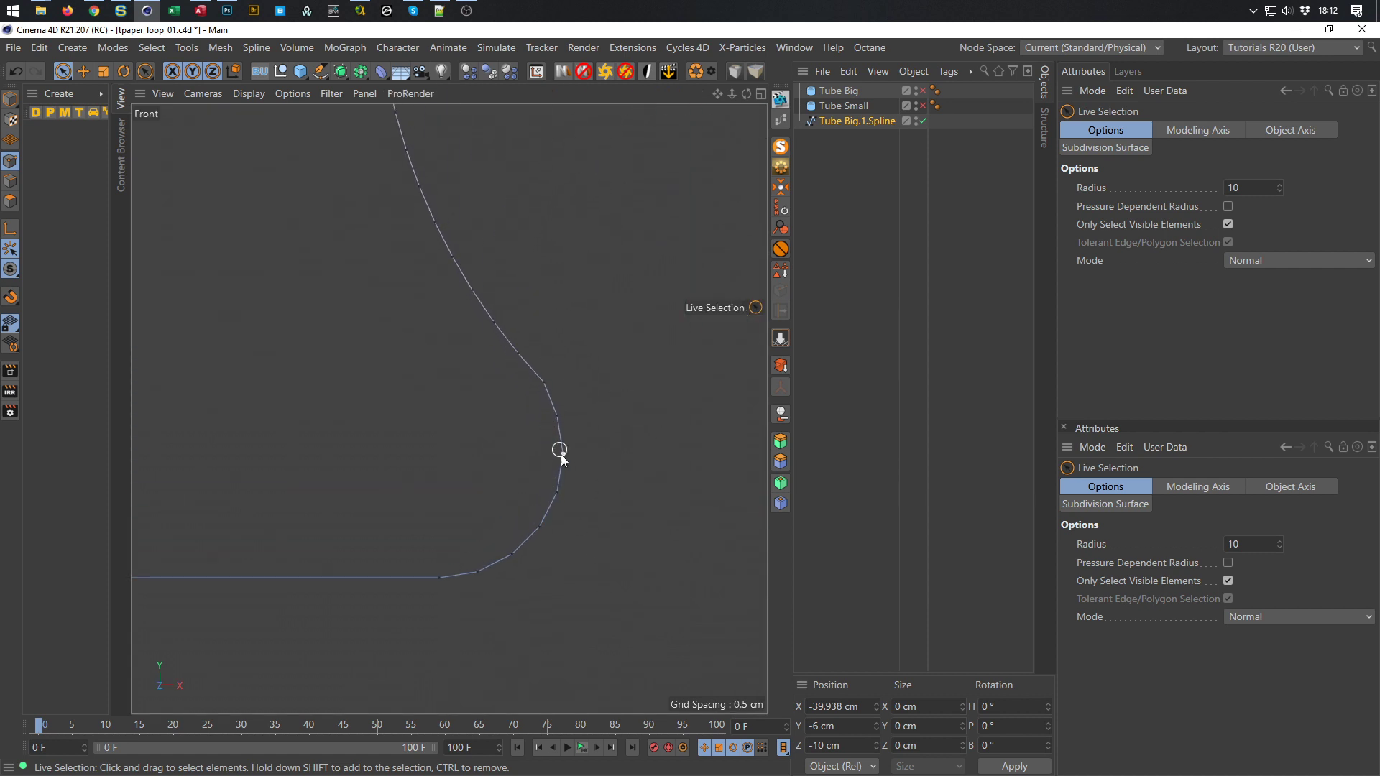
scroll(458, 571, down, 6)
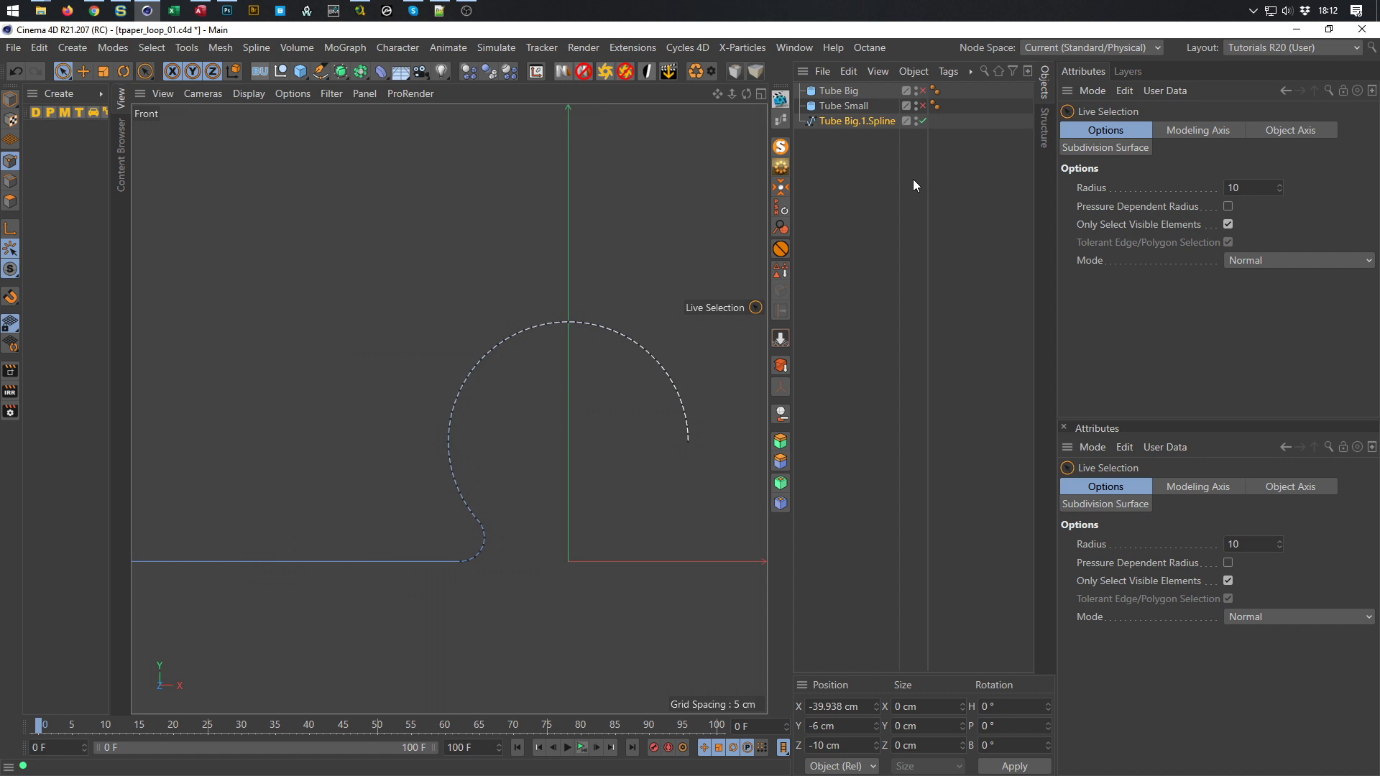
Set the path spline's intermediate points to Uniform with number 0 and replace the spline with its Current State to Object copy
click(862, 121)
click(1201, 204)
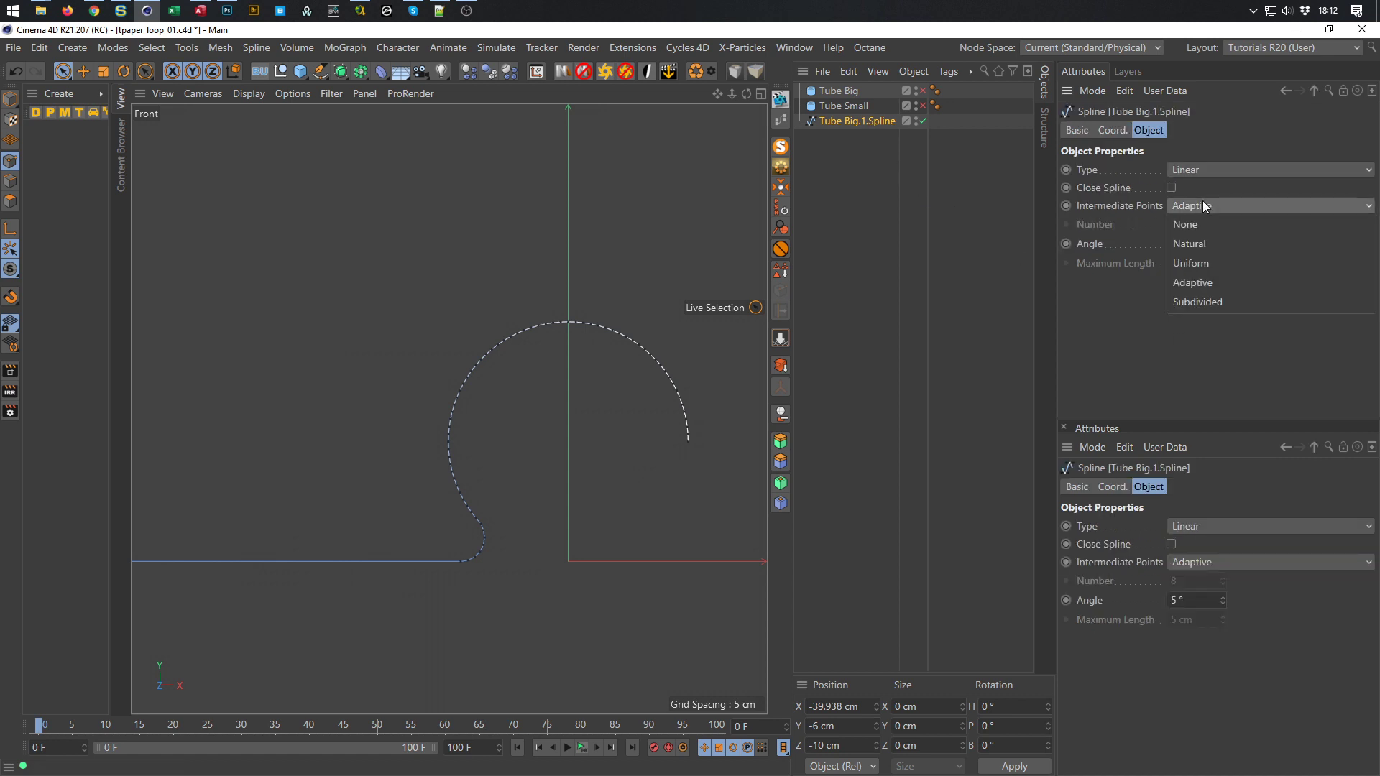
click(1219, 264)
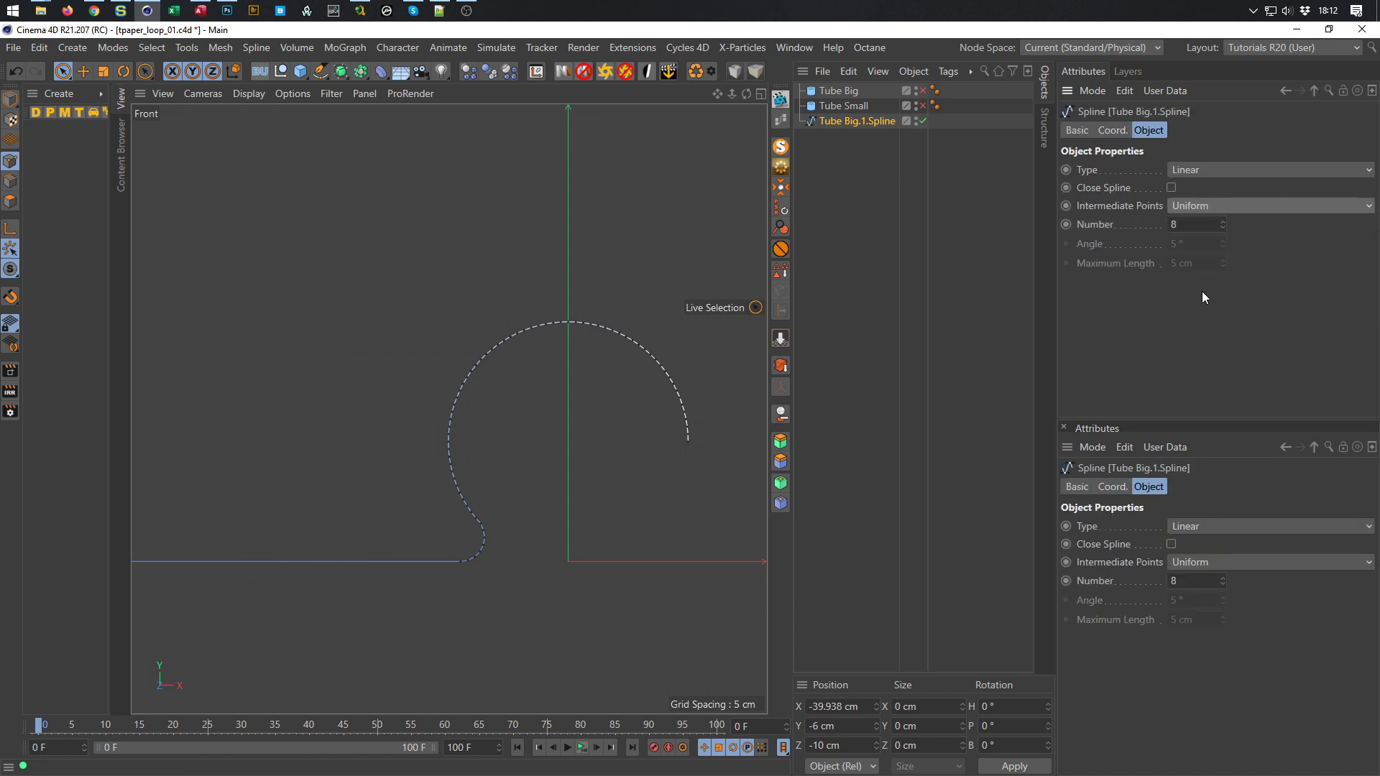
click(1213, 226)
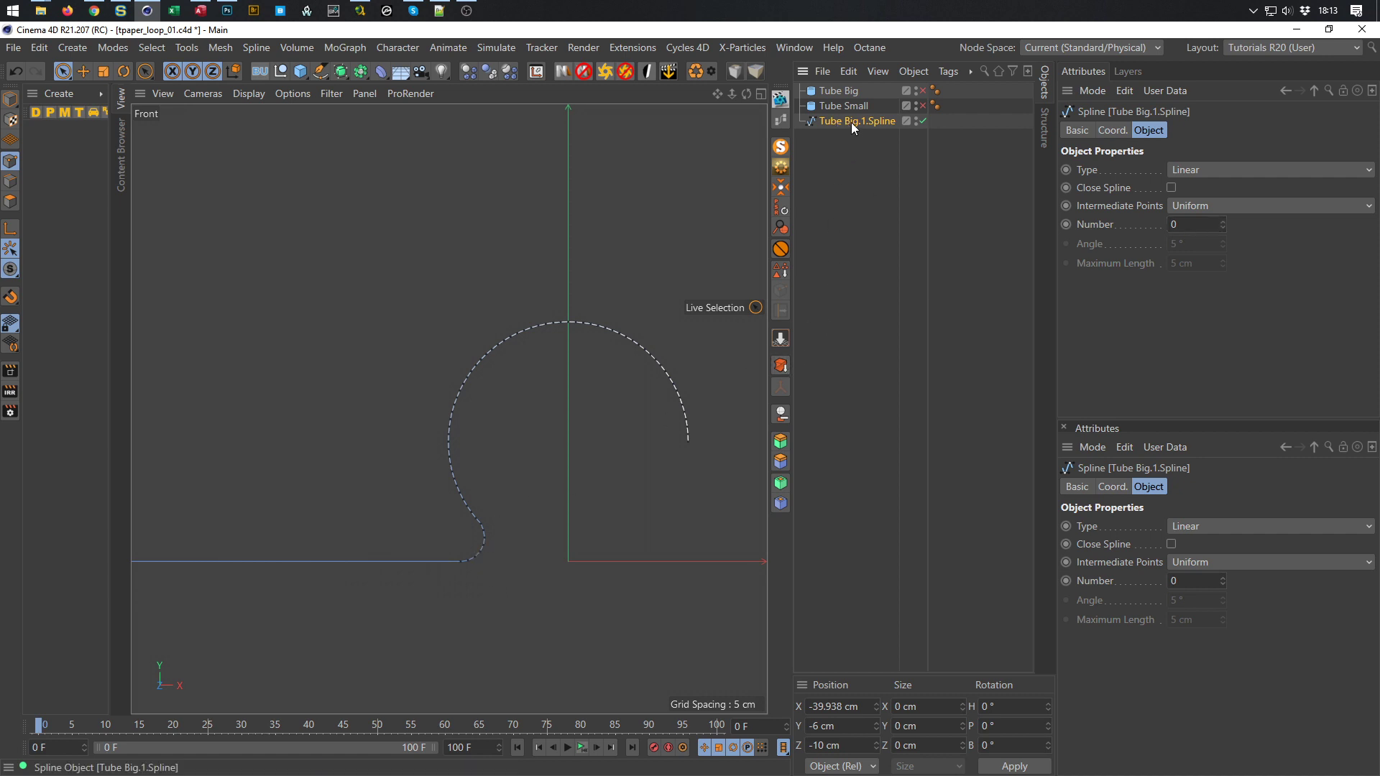
click(780, 365)
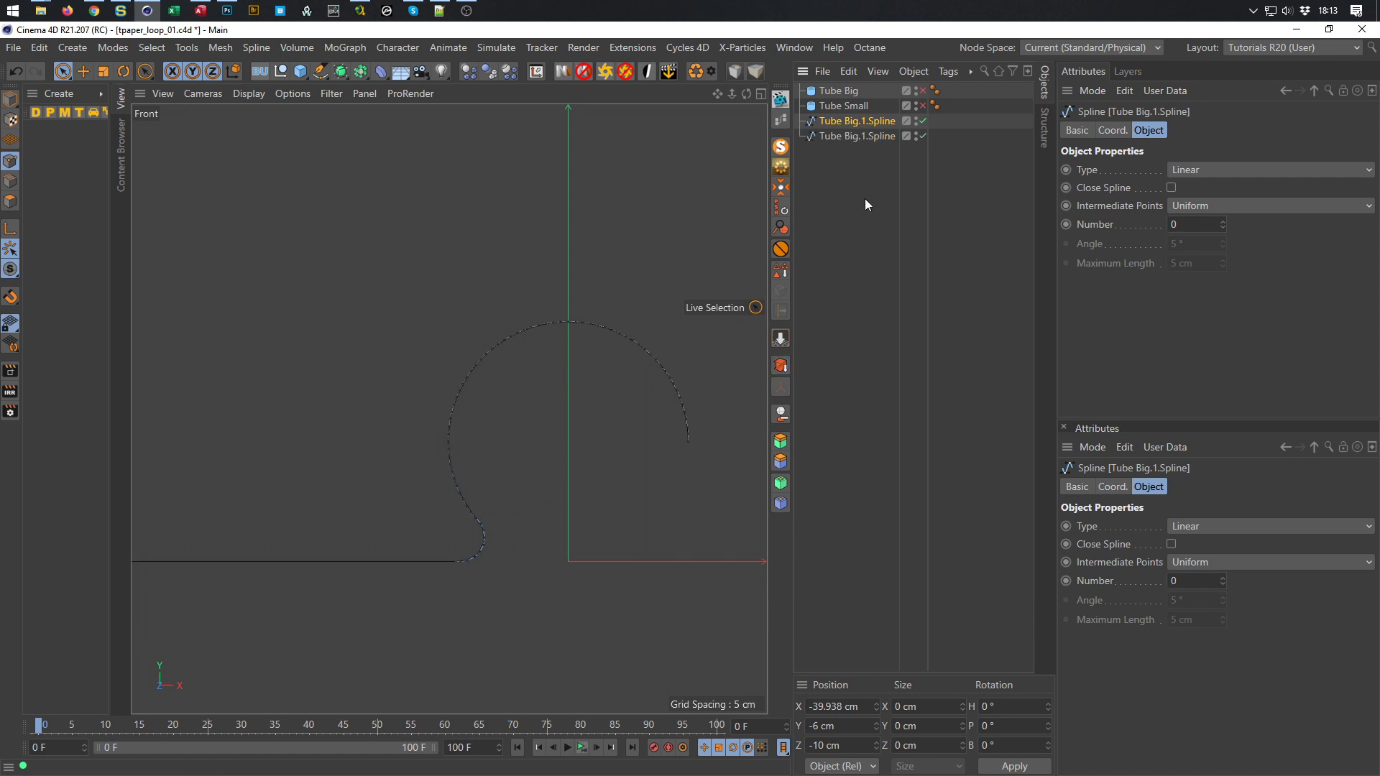
key(Delete)
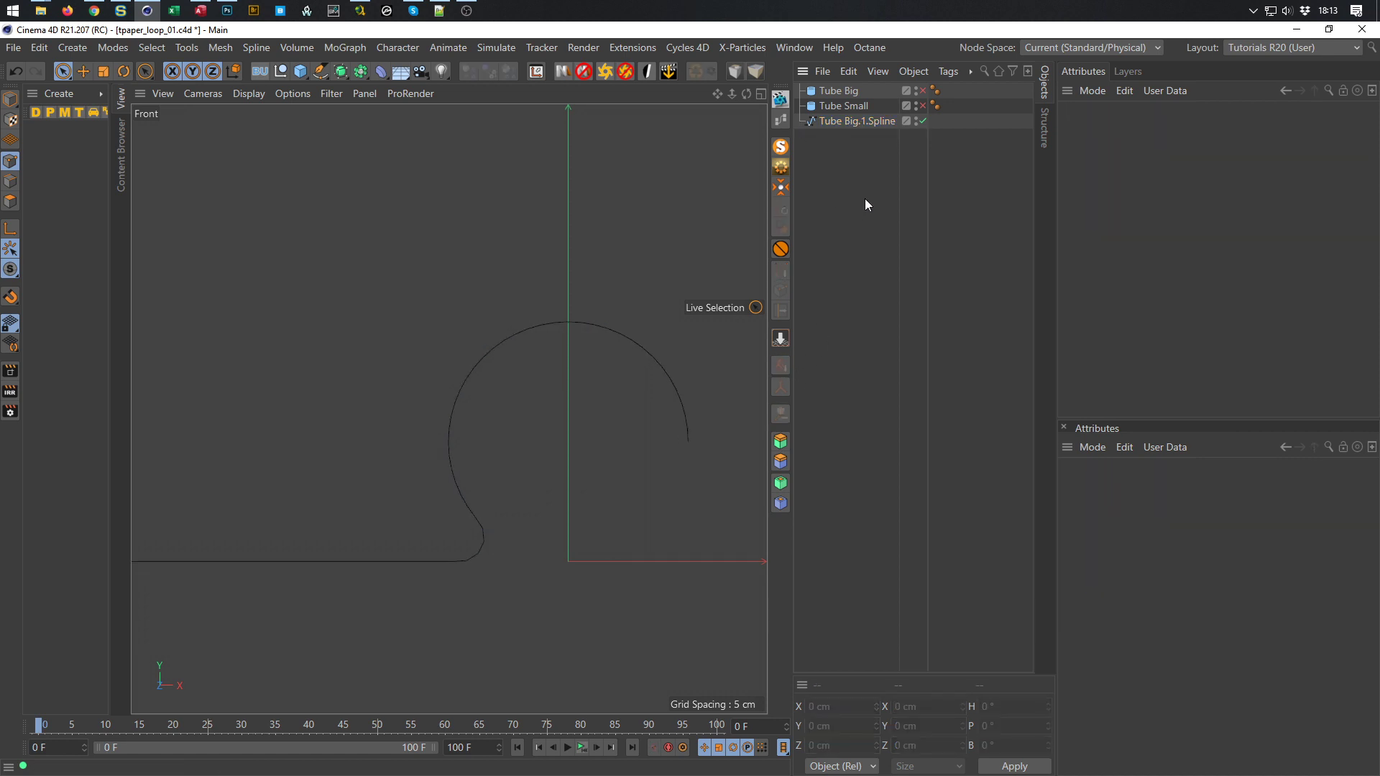
Set the path spline's intermediate points to Uniform with number 0 and change its type to Bezier
click(854, 125)
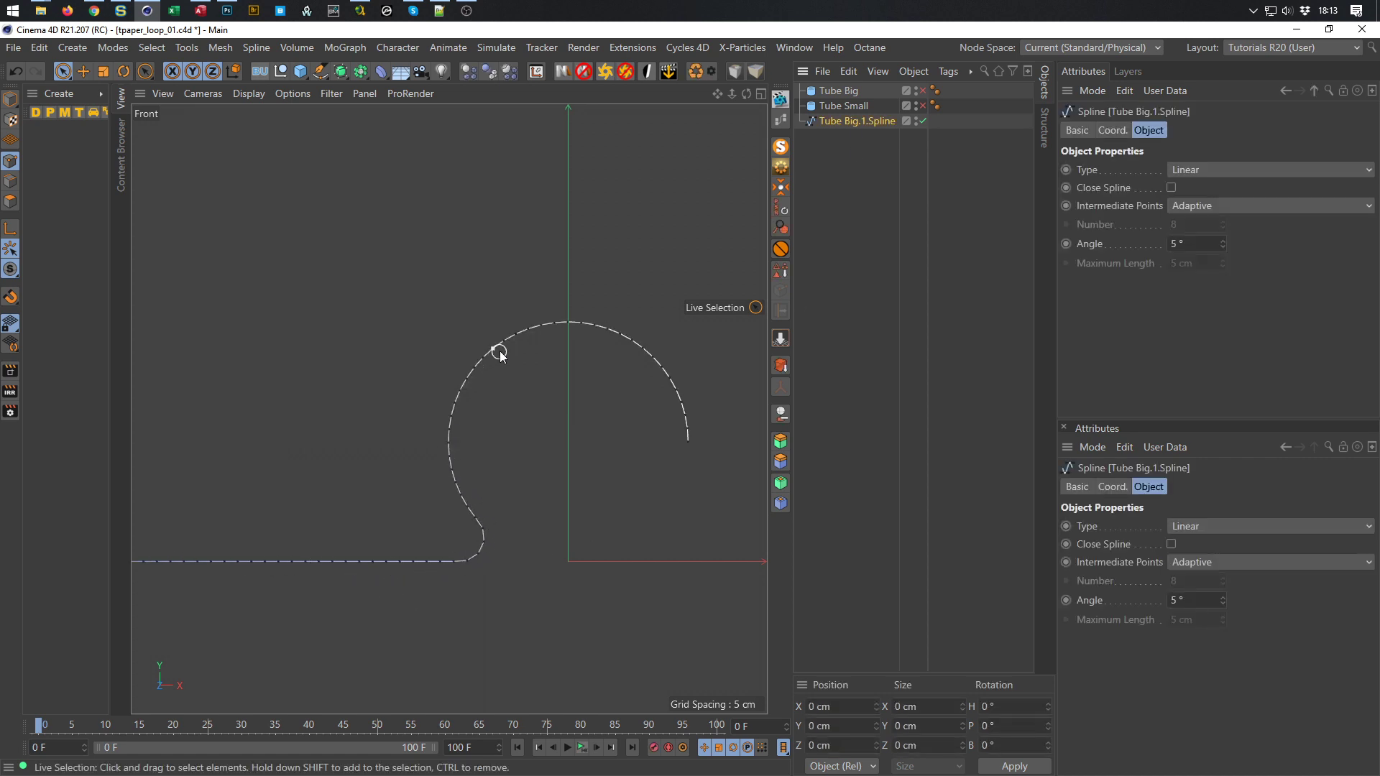
scroll(477, 561, up, 5)
alt+right_drag(534, 525, 572, 502)
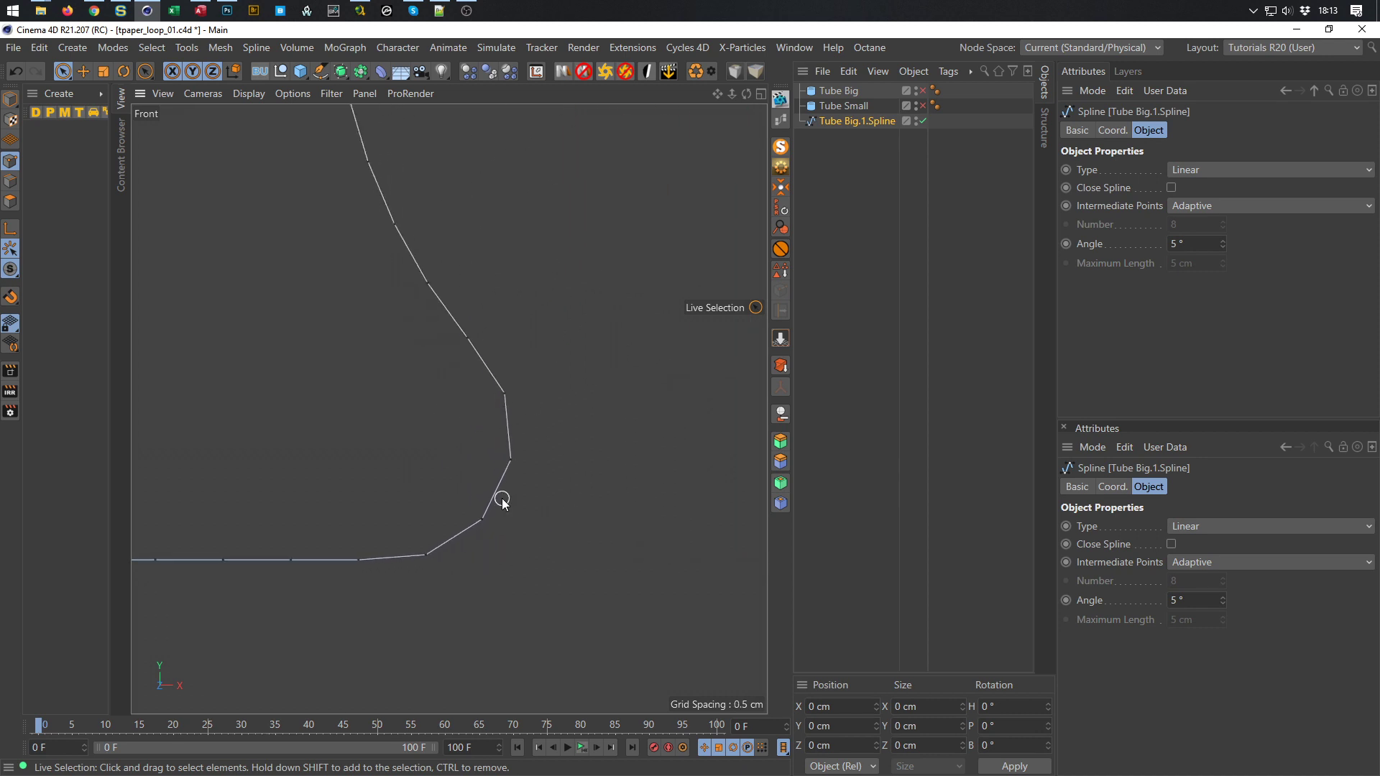
click(1187, 207)
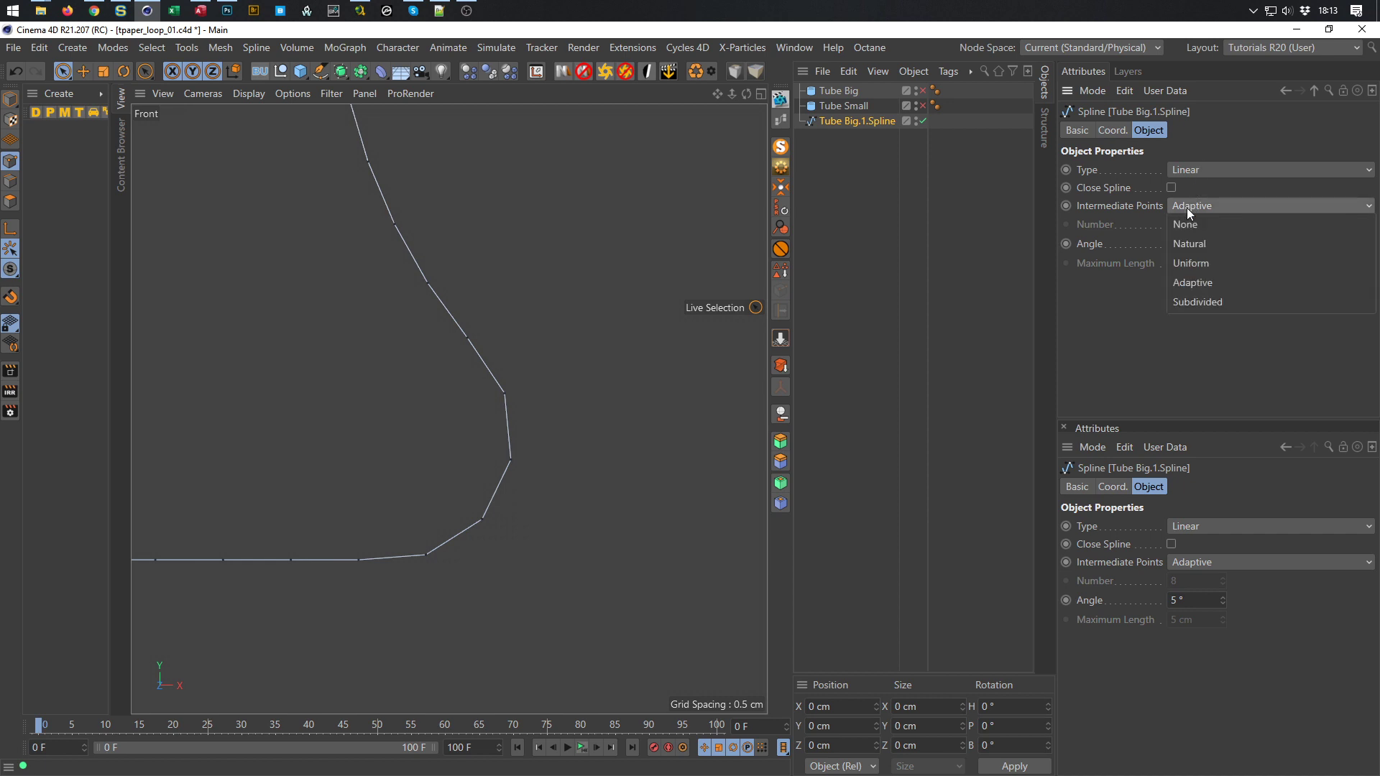
click(1242, 265)
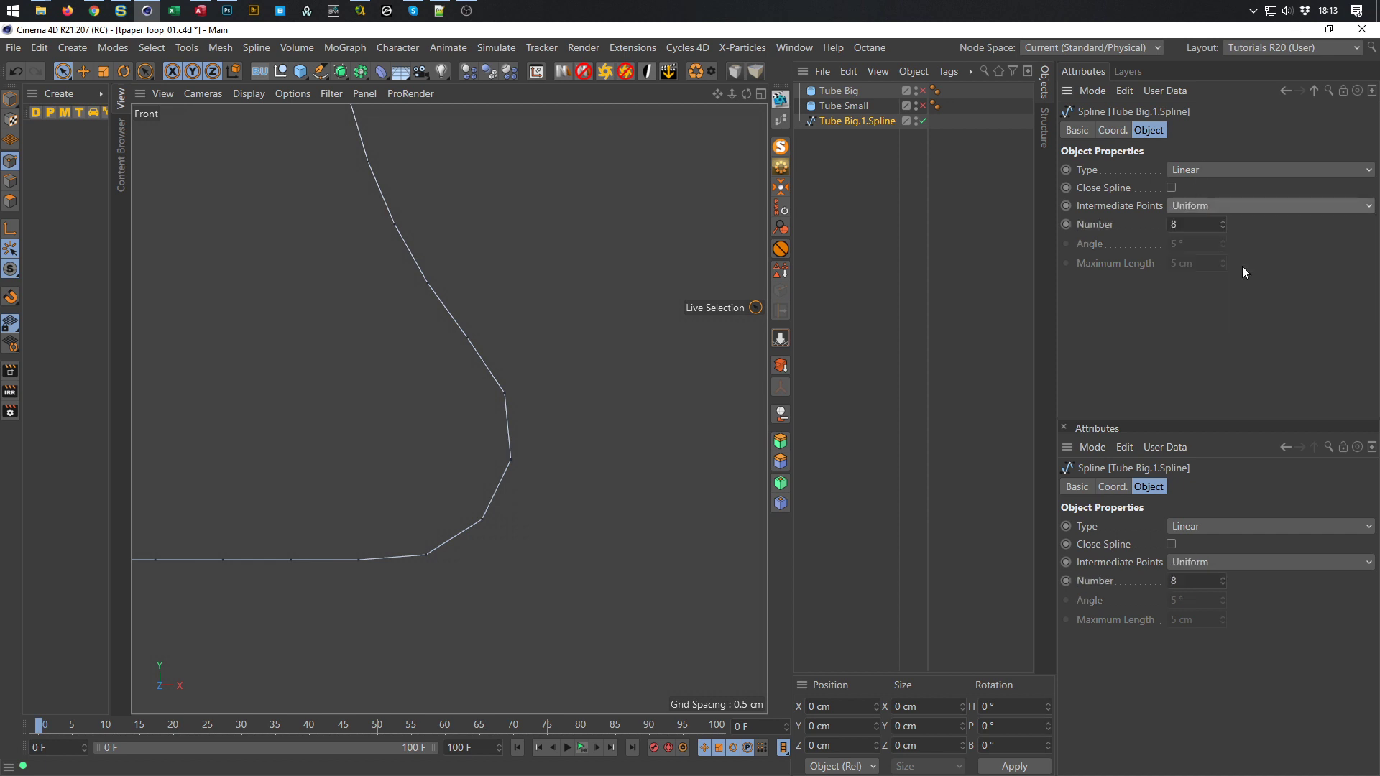
click(1224, 221)
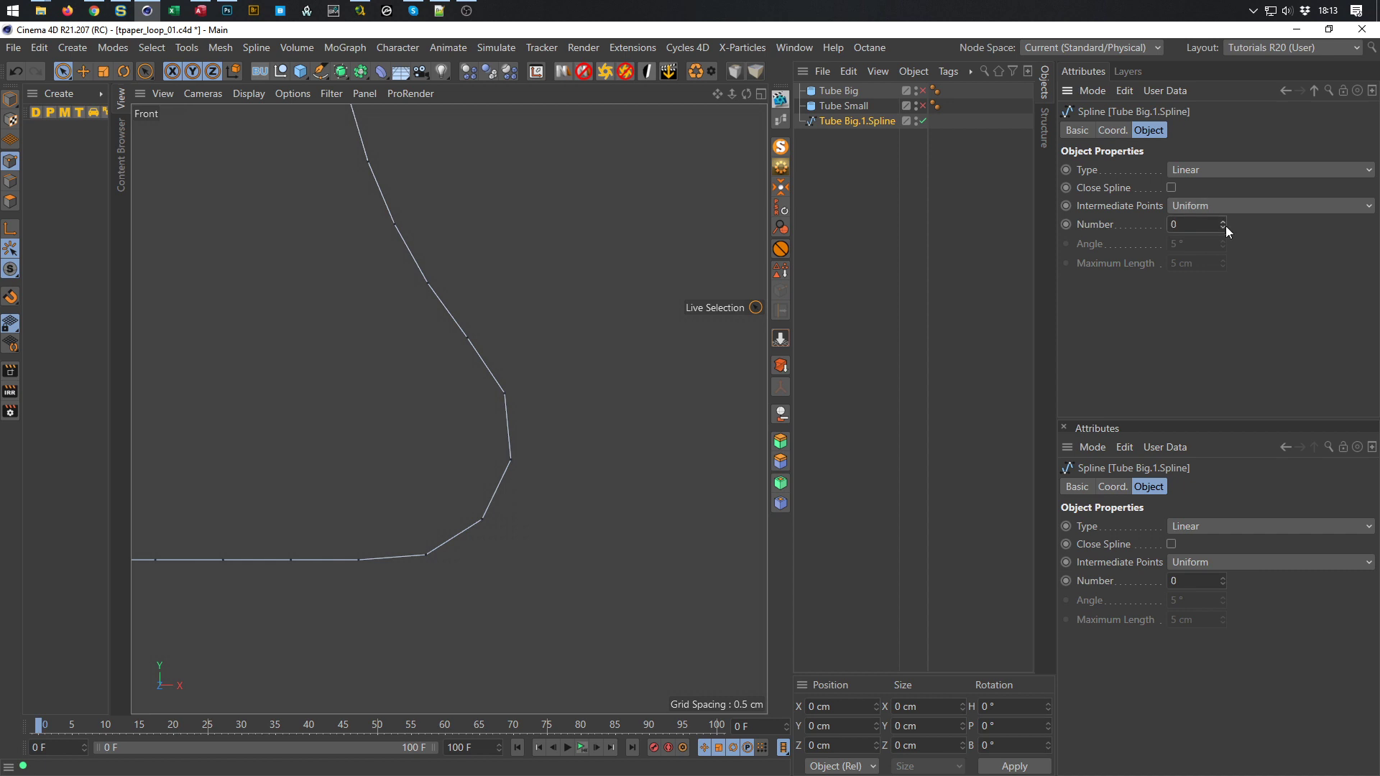
click(1183, 172)
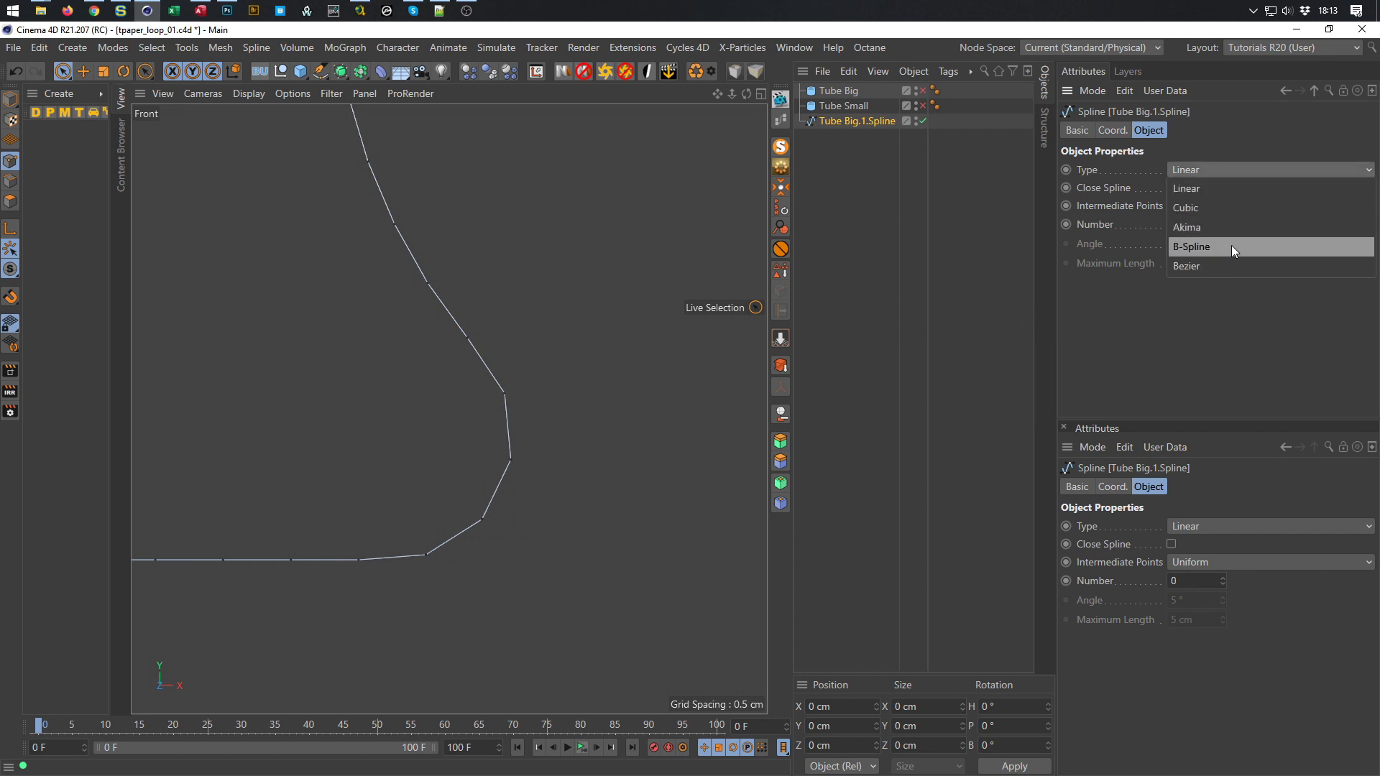
click(1219, 265)
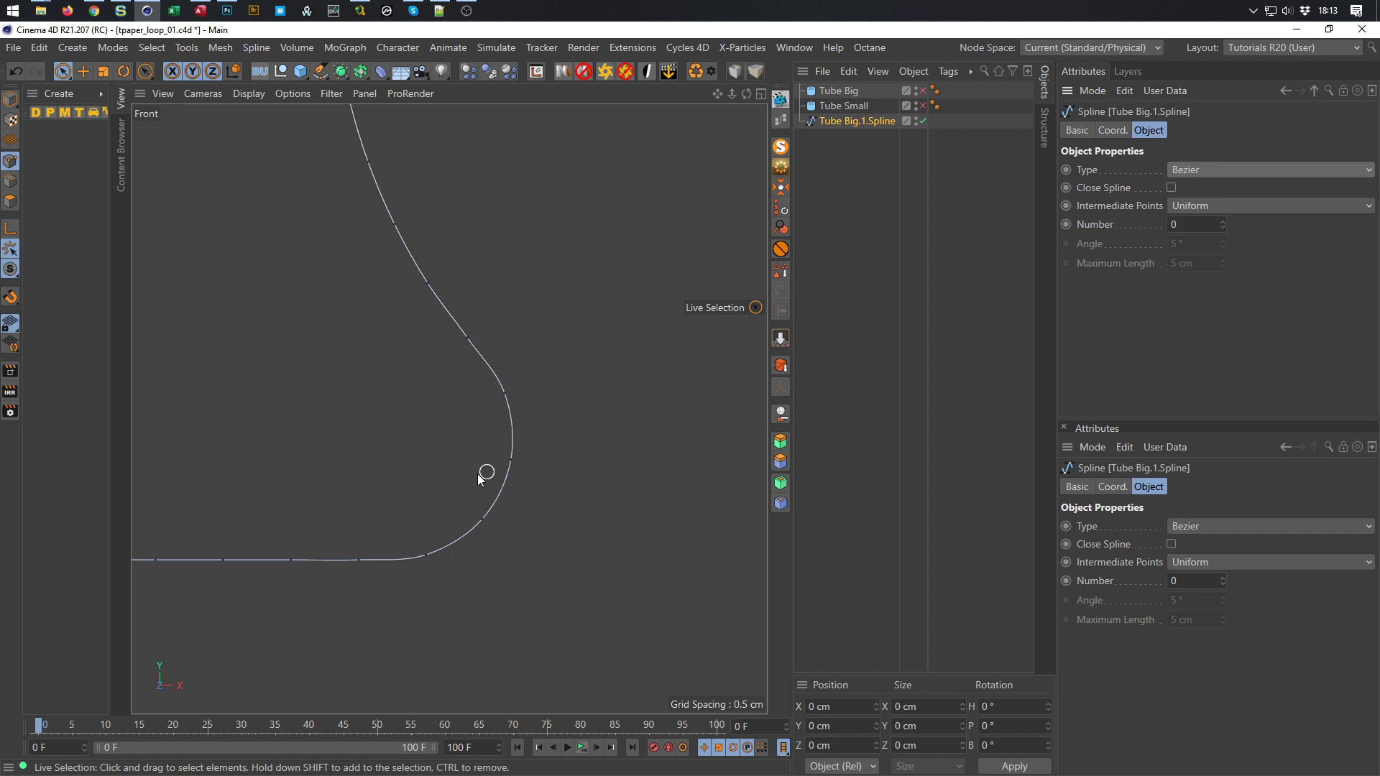
In Model mode, center the path spline's axis on its geometry
scroll(490, 459, down, 4)
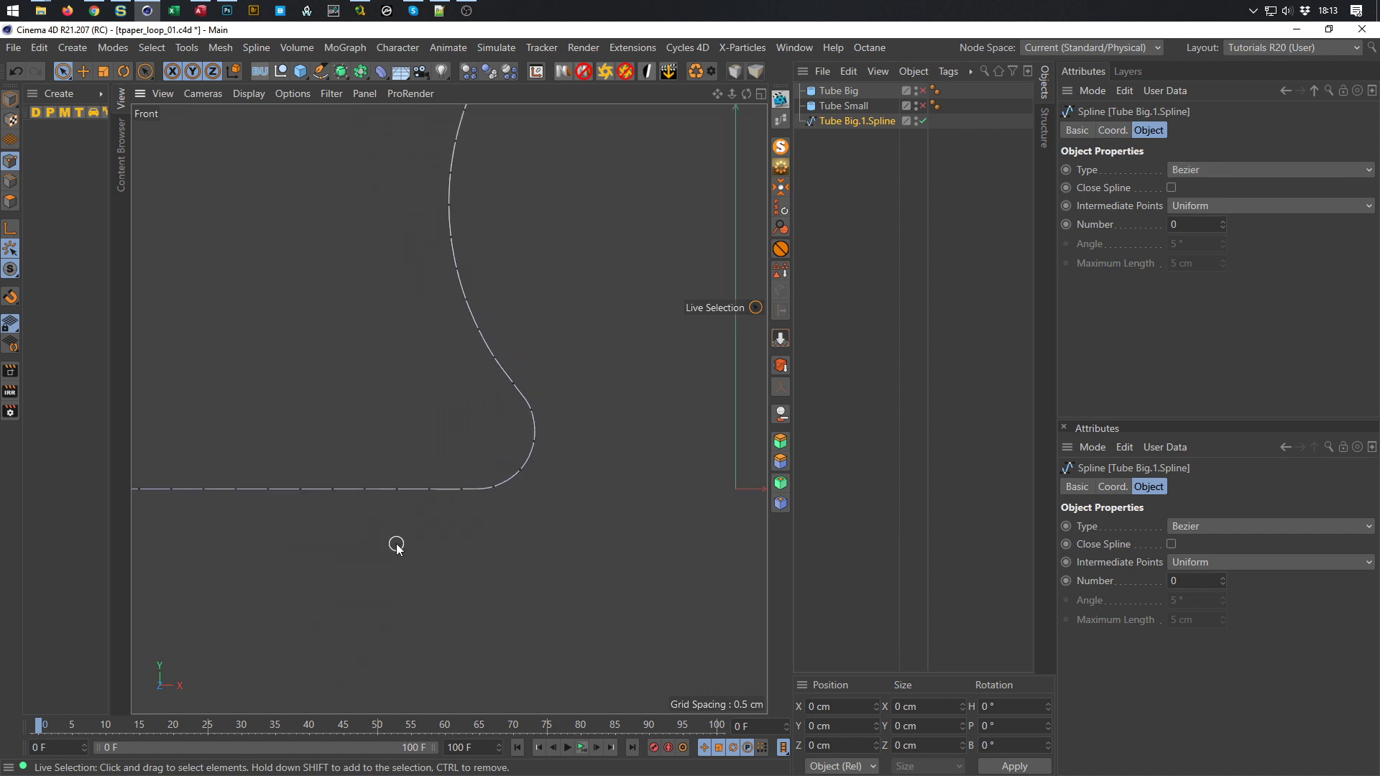
alt+right_drag(527, 431, 464, 452)
middle_click(485, 451)
middle_click(396, 322)
alt+drag(396, 322, 378, 401)
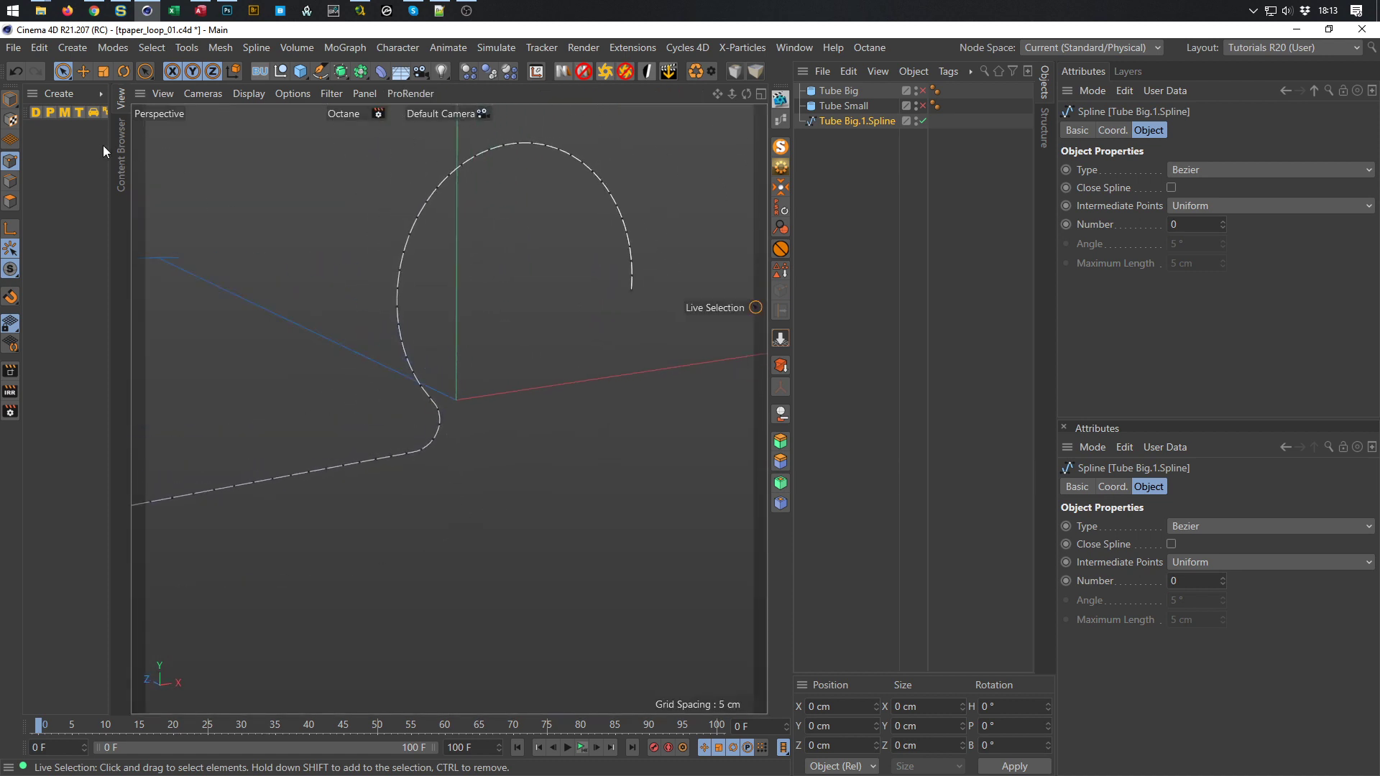
click(10, 99)
alt+drag(467, 348, 334, 364)
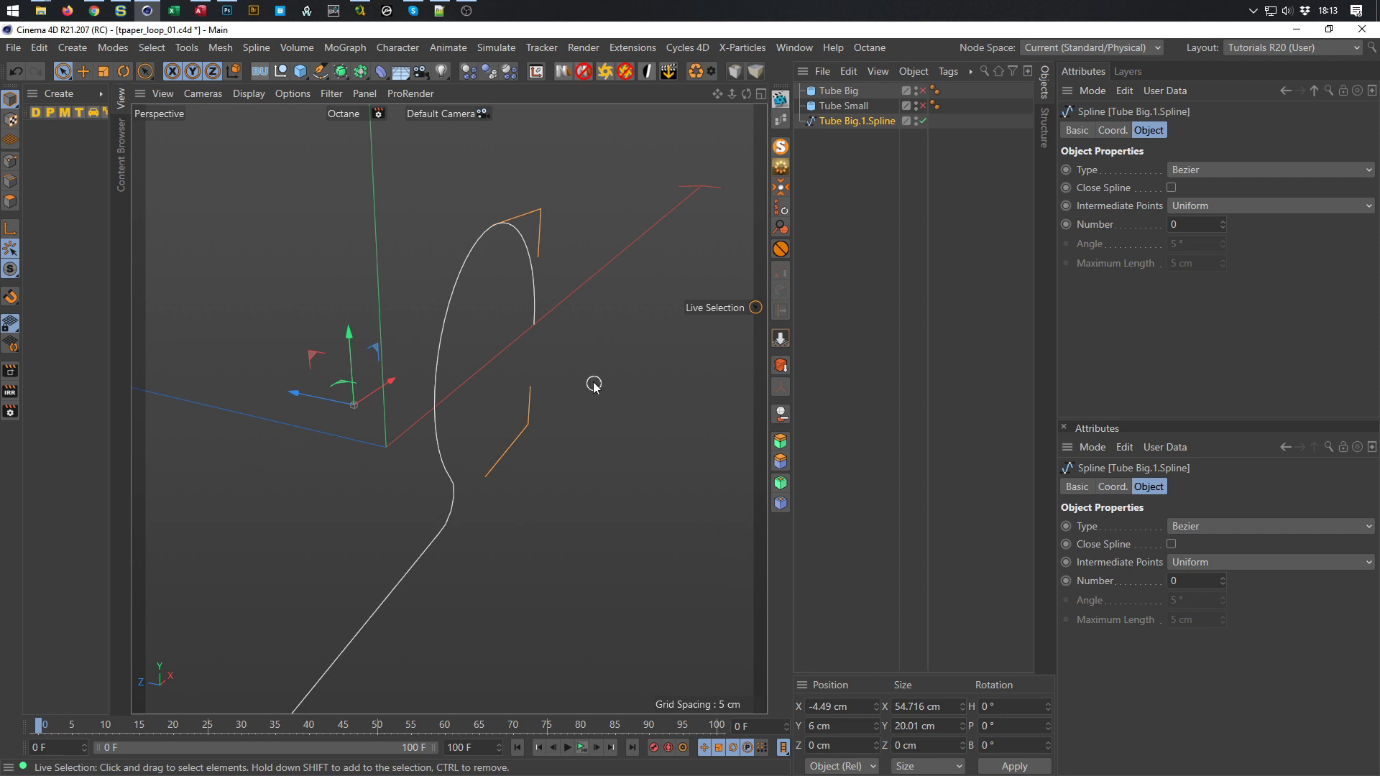
alt+drag(451, 303, 567, 292)
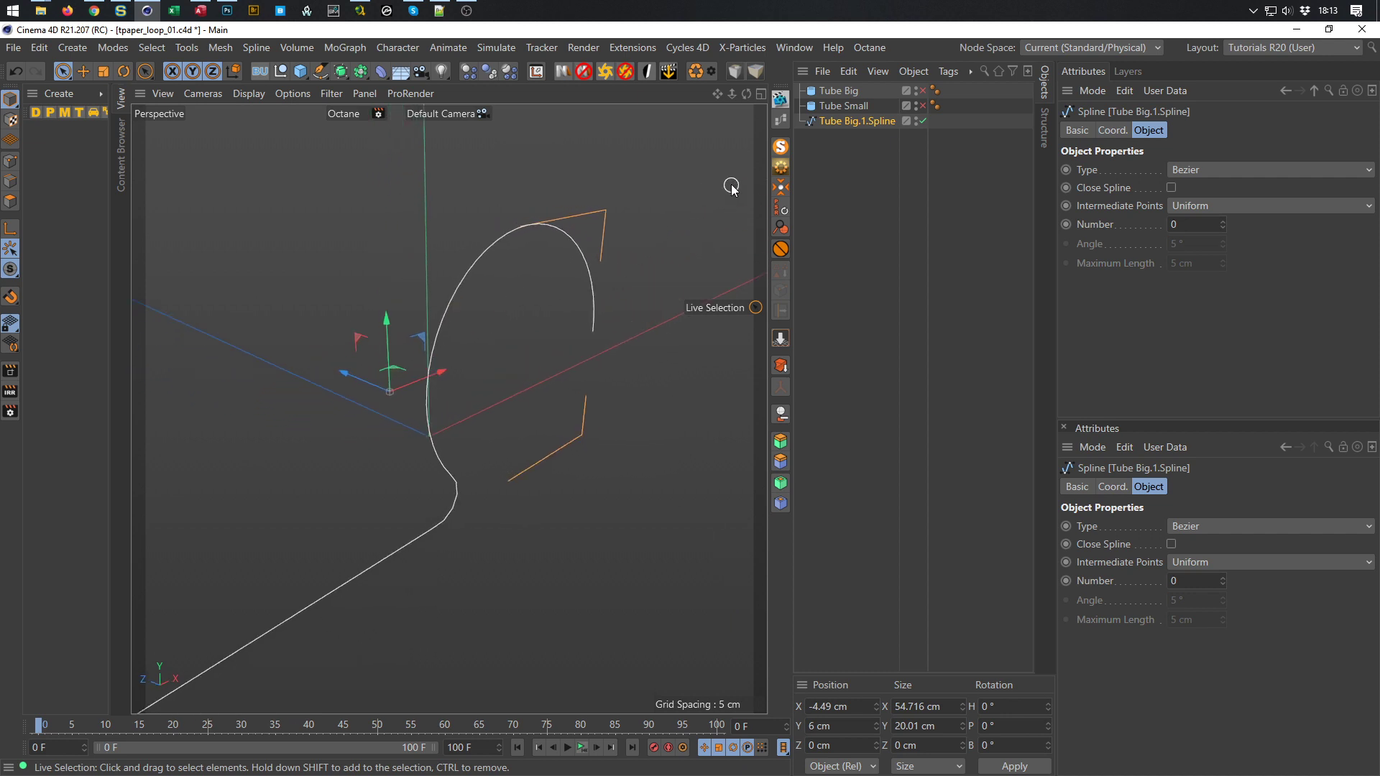
click(781, 188)
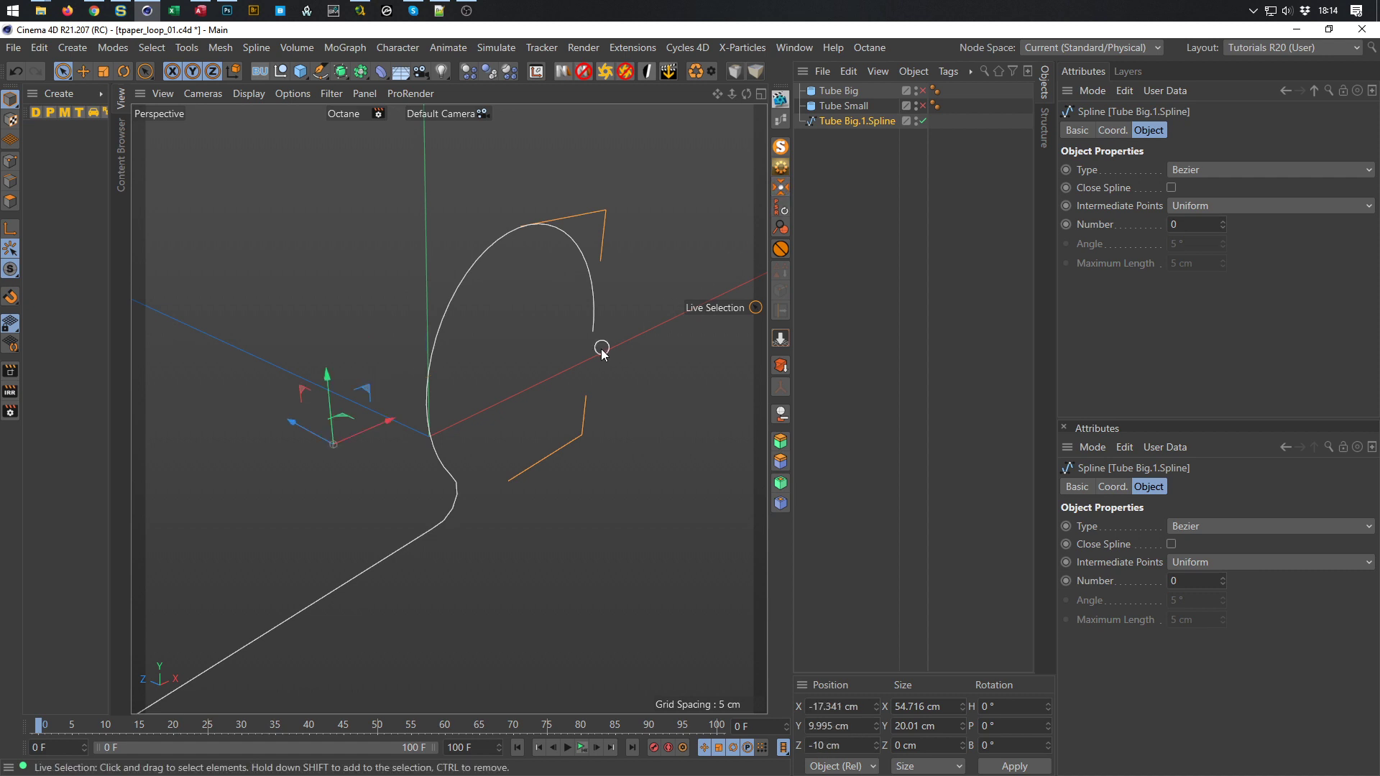
alt+drag(429, 446, 525, 521)
middle_click(541, 524)
middle_click(567, 360)
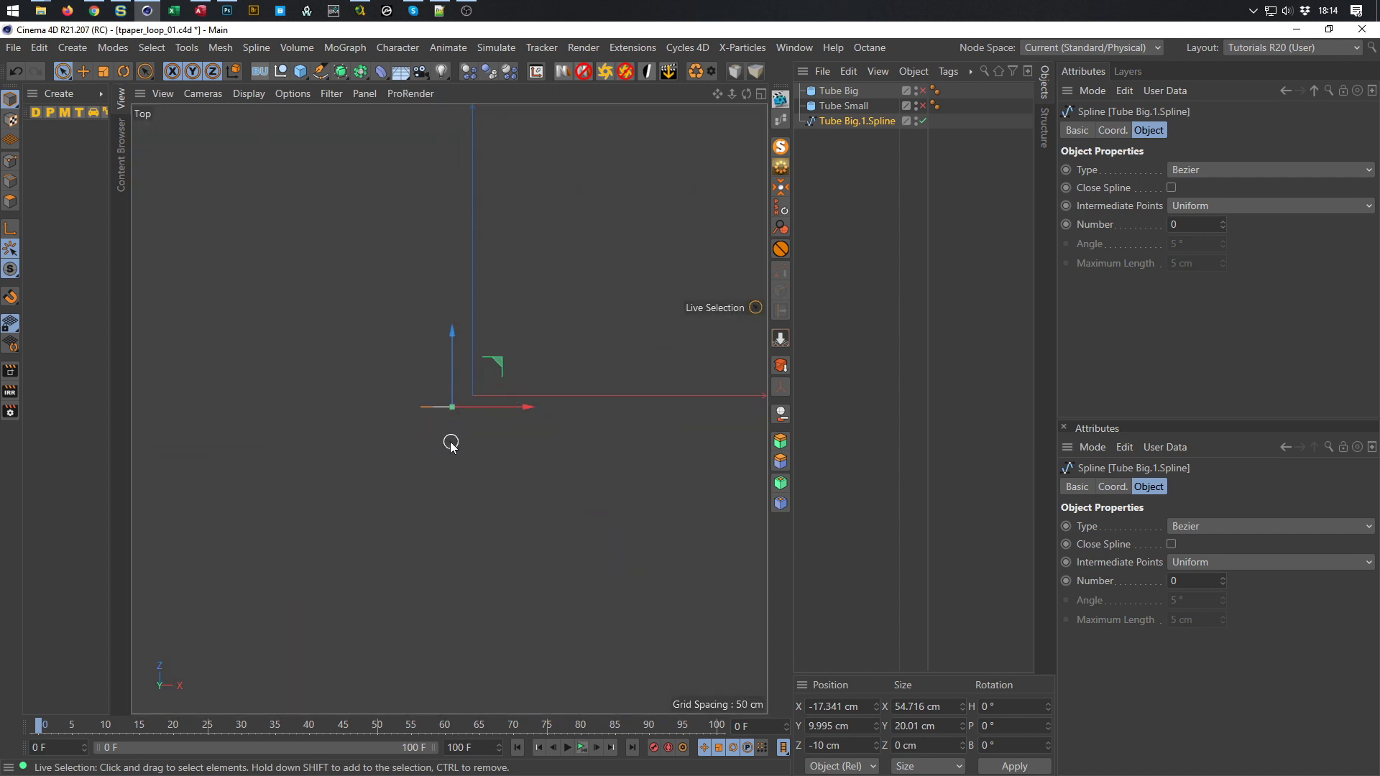
middle_click(450, 441)
middle_click(317, 345)
alt+drag(447, 444, 523, 436)
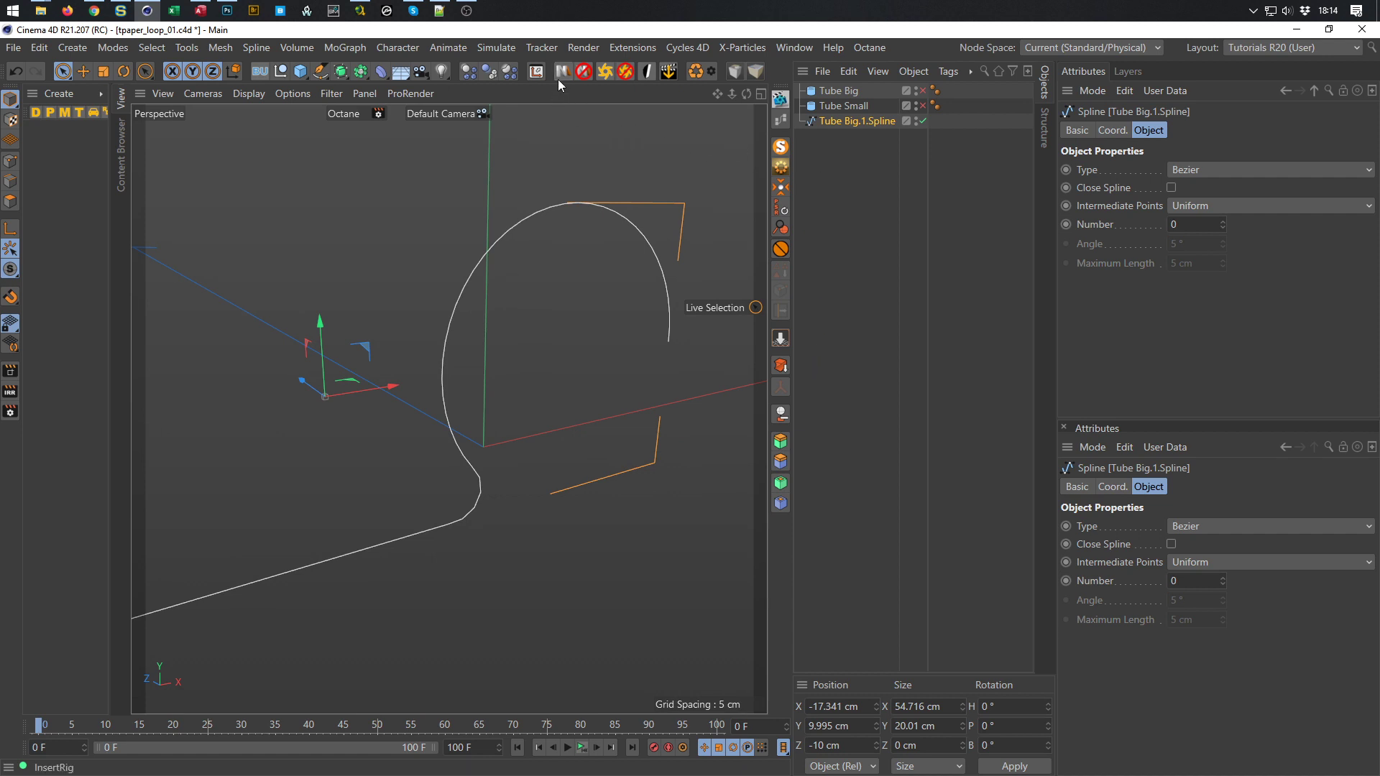
click(534, 71)
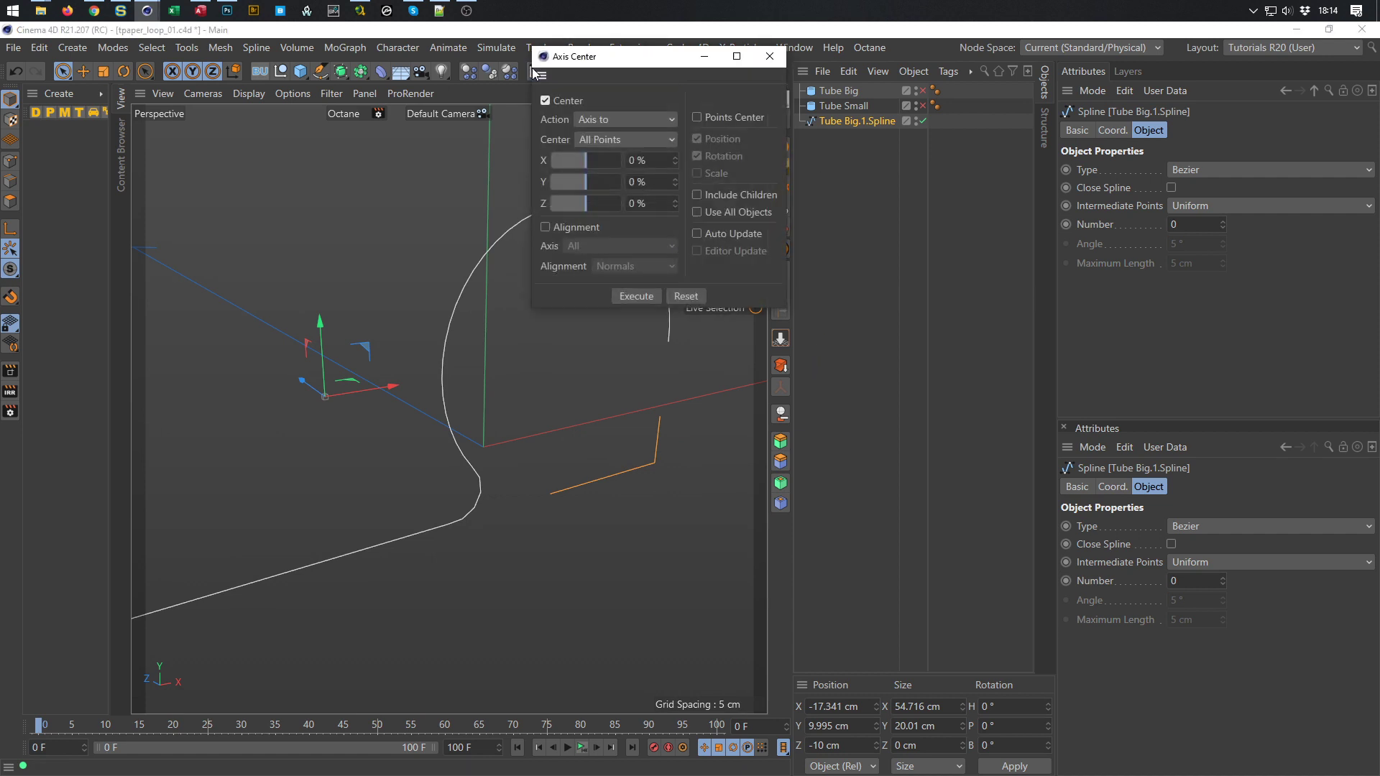
click(769, 56)
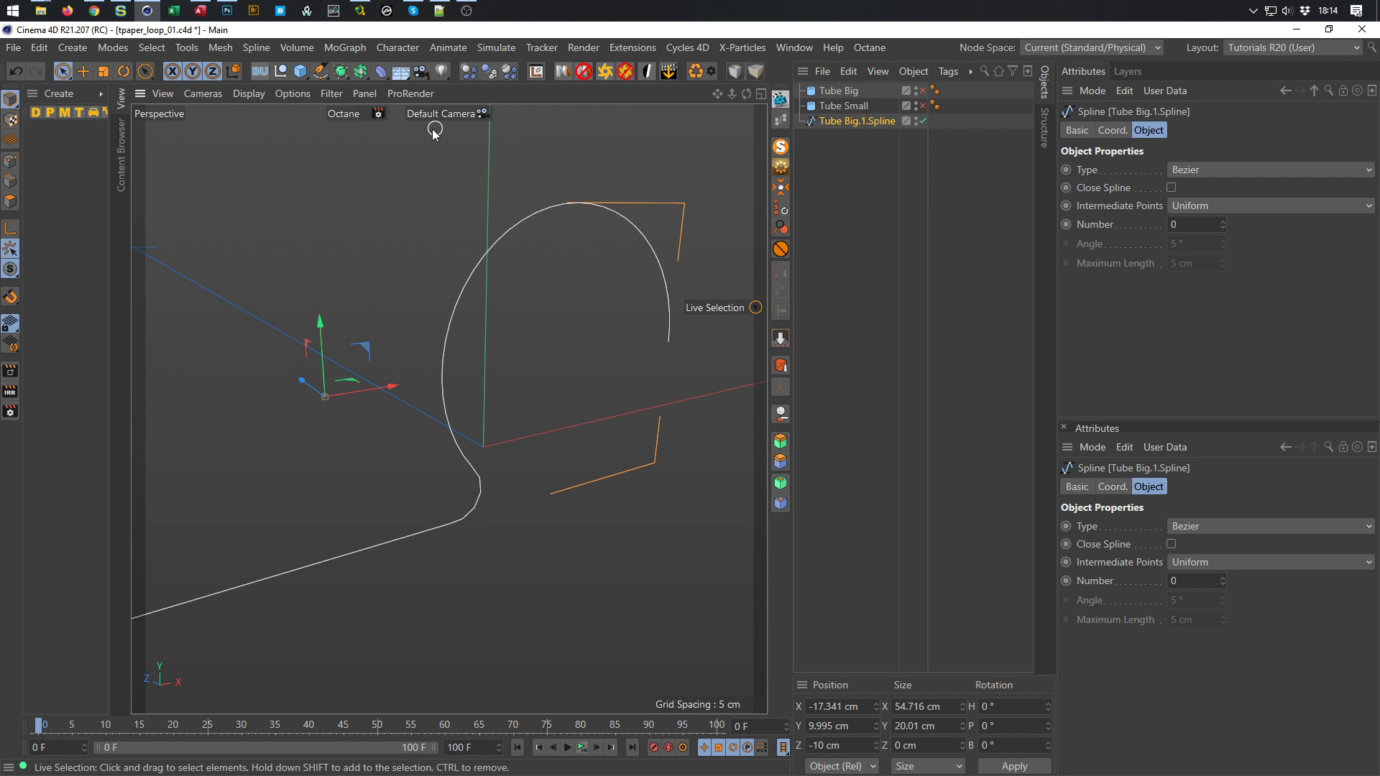
click(214, 45)
mouse_move(254, 426)
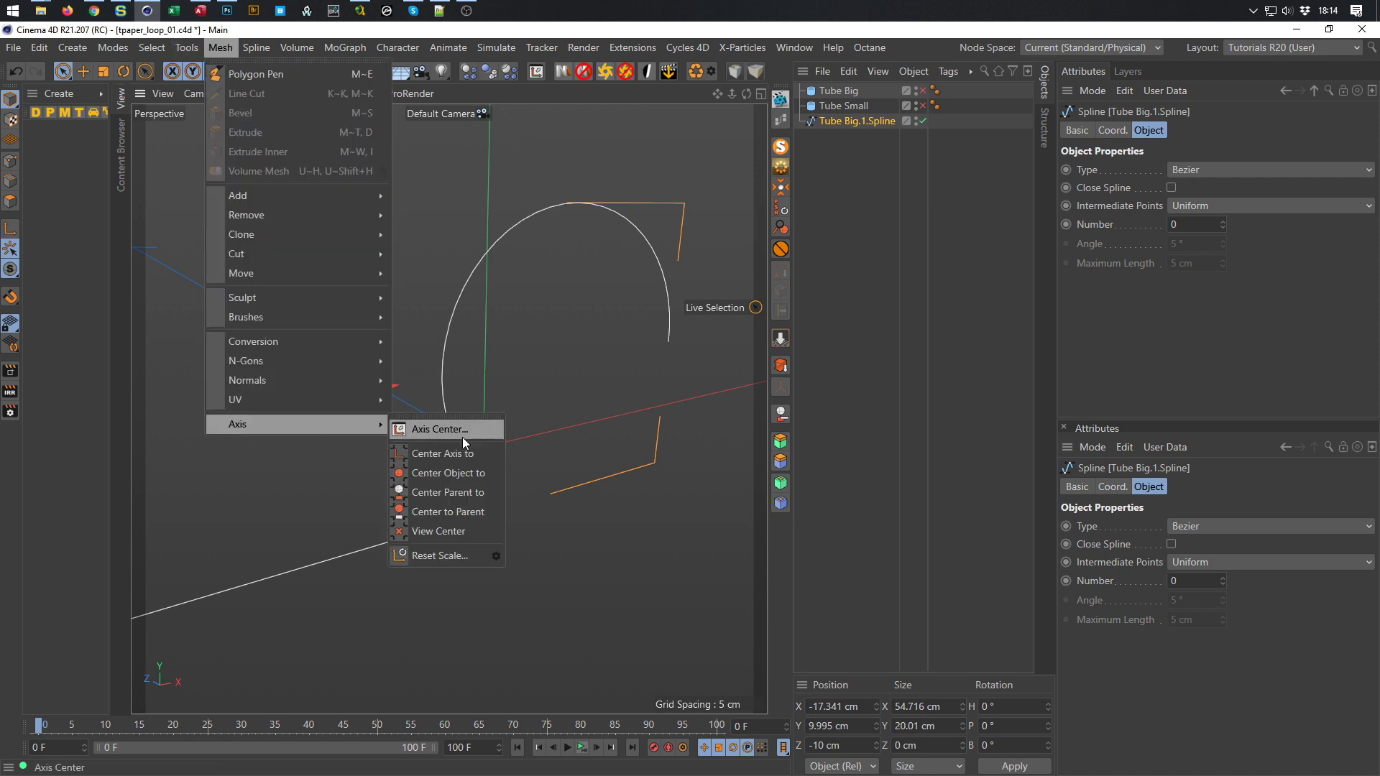
click(959, 38)
Try the B-Spline type on the path spline, return it to Bezier, and set the Uniform intermediate point number to 4
middle_click(595, 504)
middle_click(628, 579)
scroll(554, 403, up, 5)
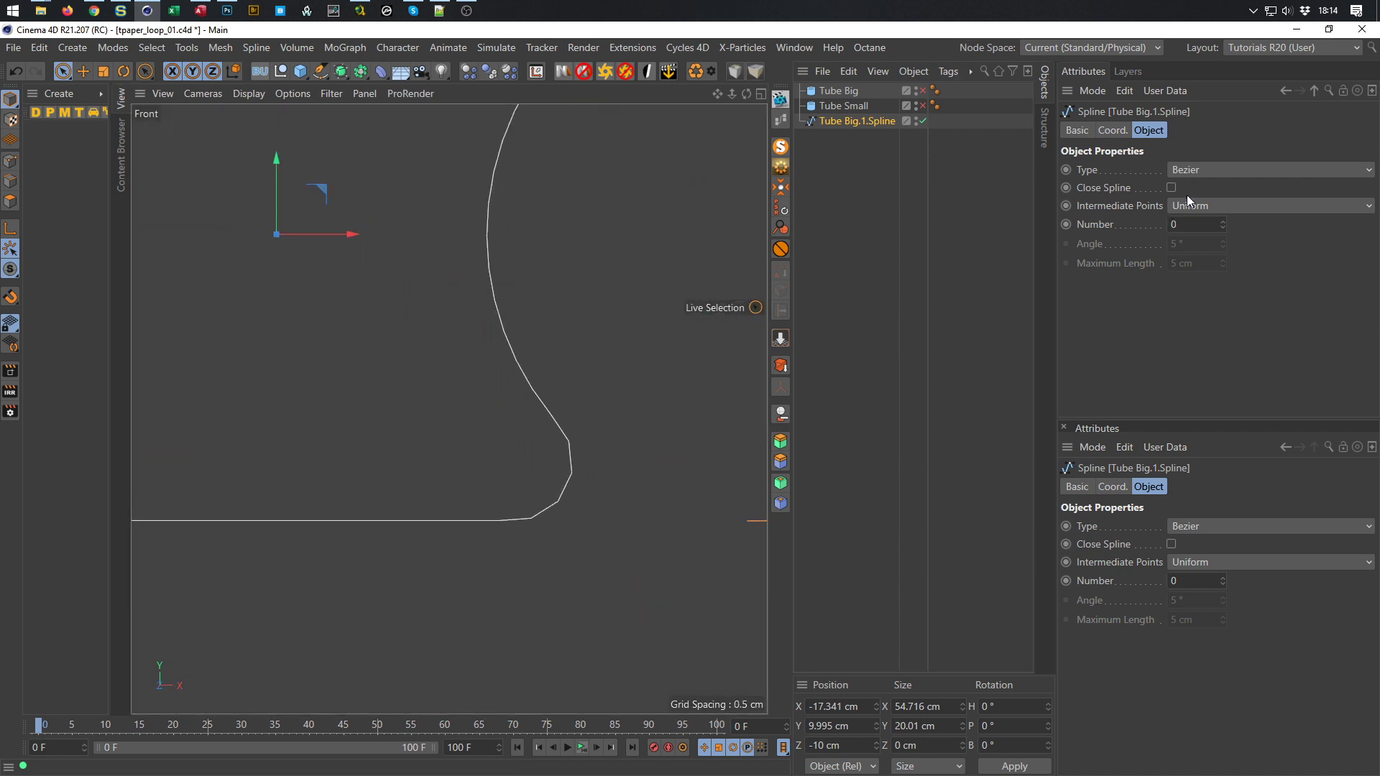
click(1200, 168)
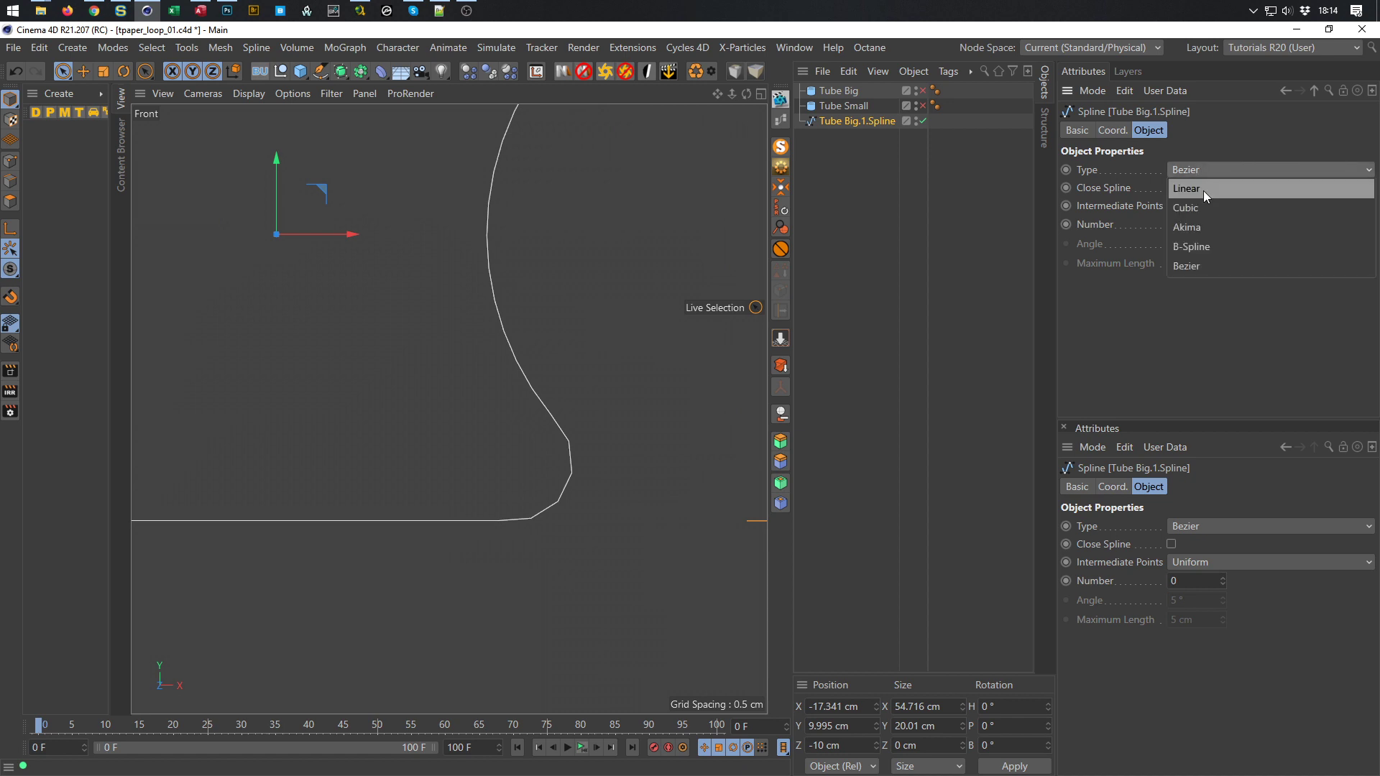
click(1203, 244)
click(1210, 173)
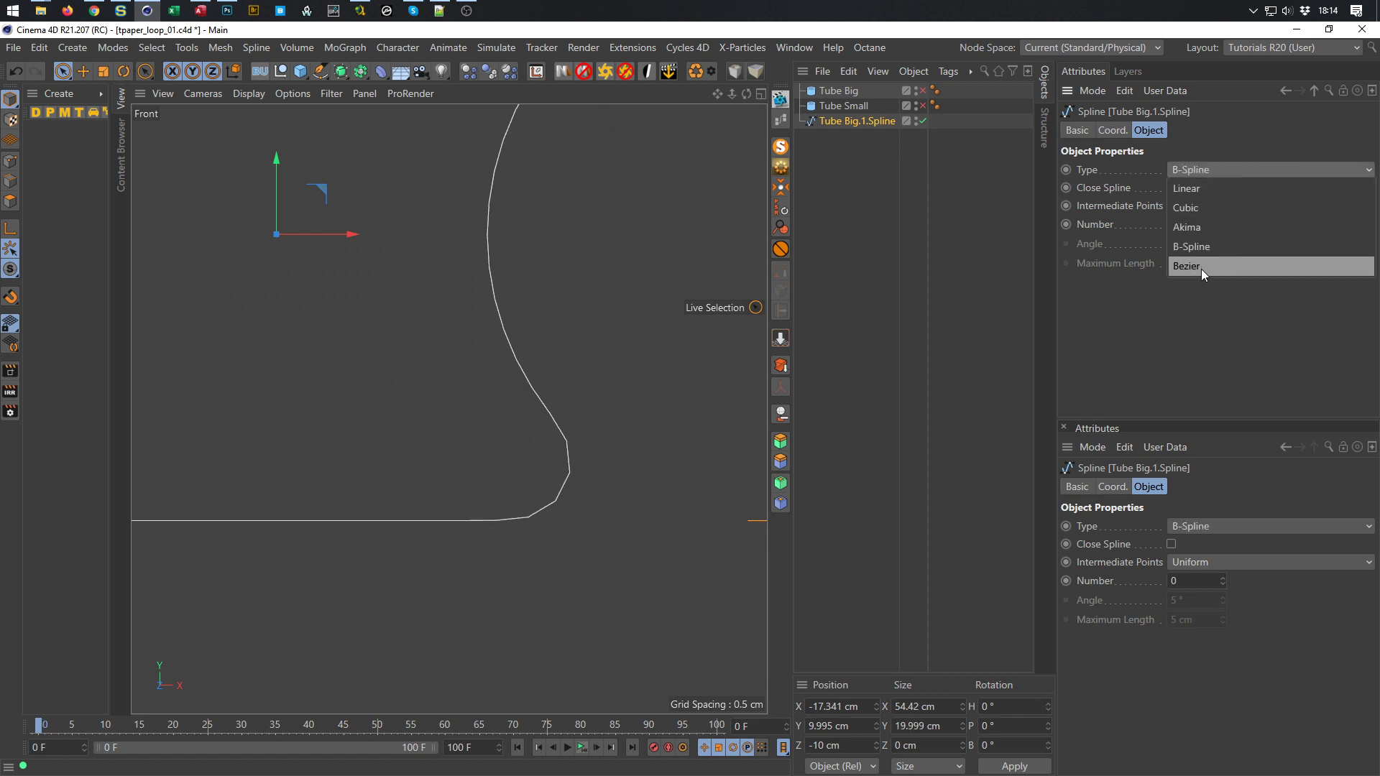
click(1201, 266)
click(1223, 222)
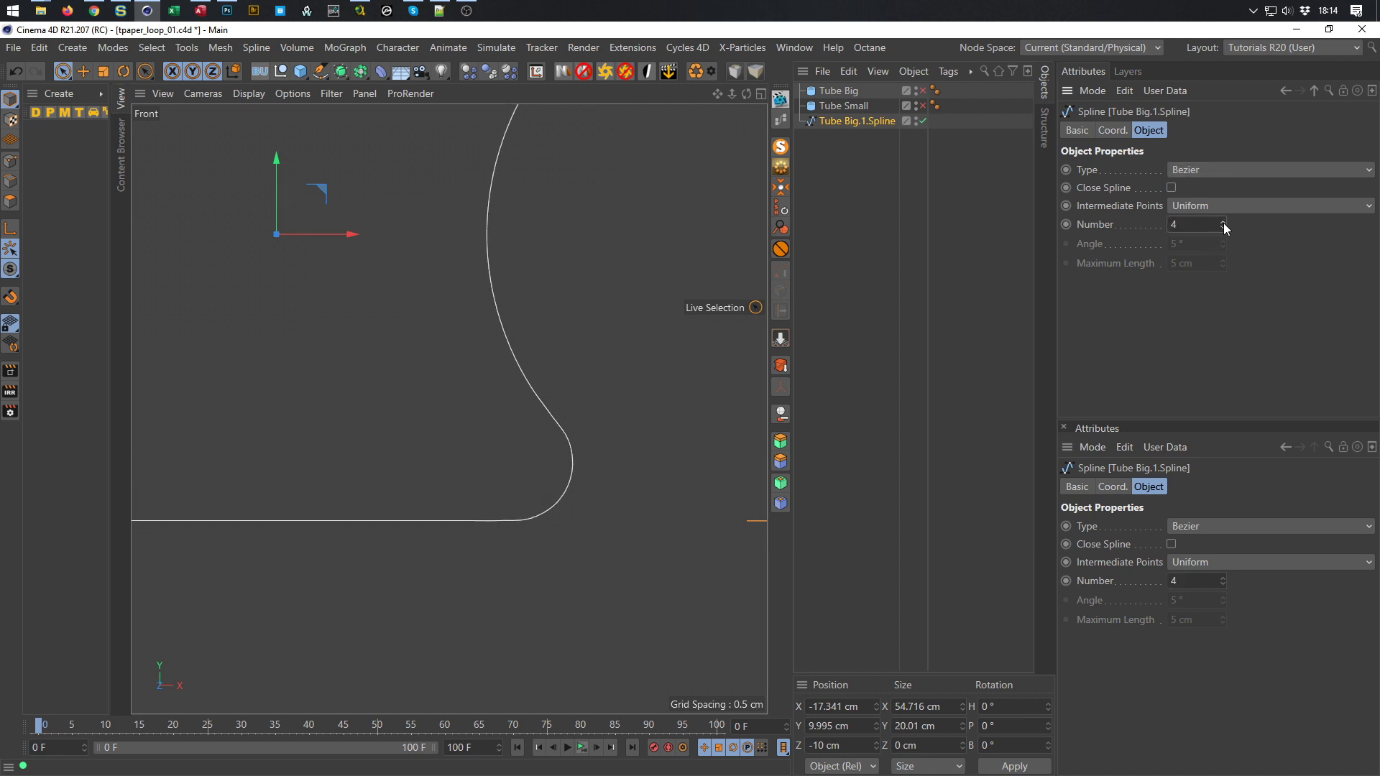
Set the path spline's Z position to 0 cm and save the project
middle_click(563, 422)
middle_click(307, 262)
alt+right_drag(471, 388, 434, 410)
alt+drag(434, 410, 411, 384)
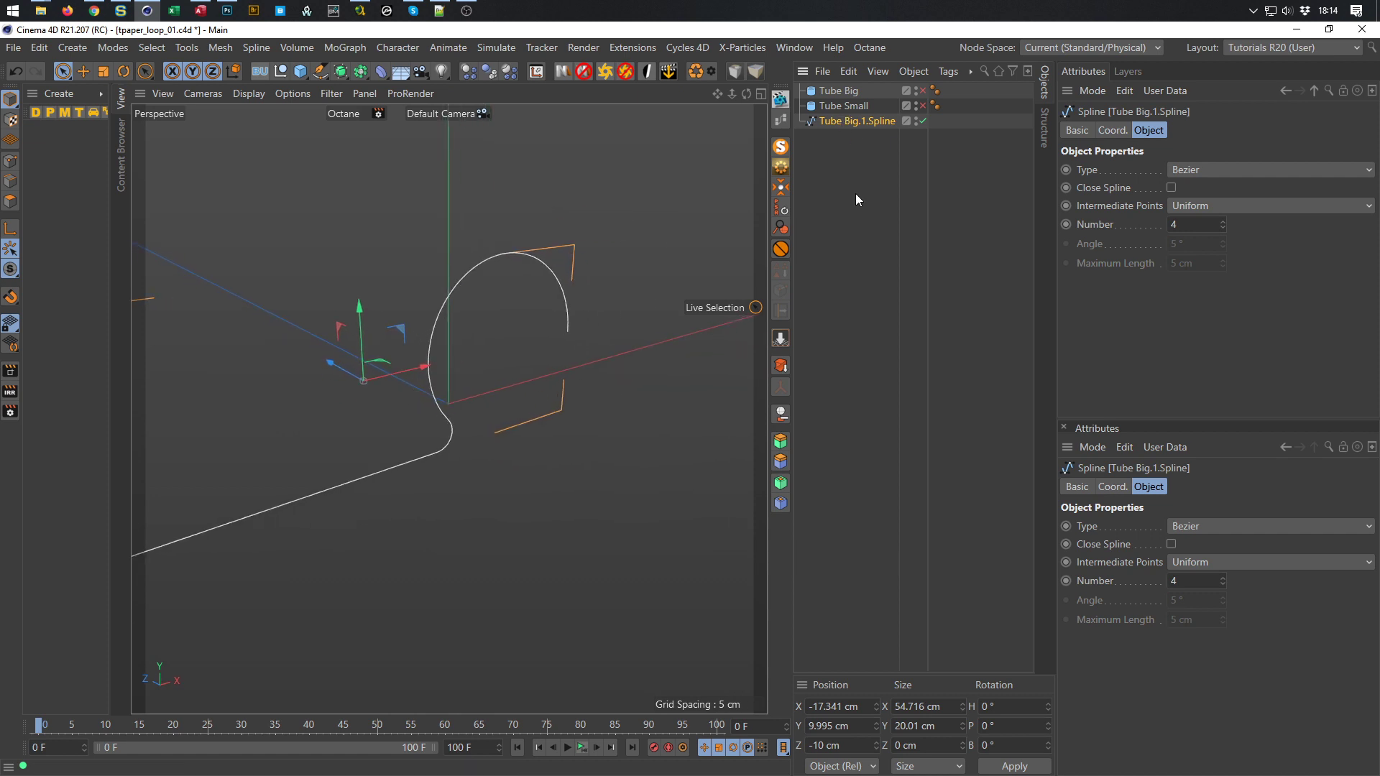
double_click(846, 748)
text(0)
key(ctrl+s)
Re-enable the big and small tubes and examine how the path spline wraps around them in the front and perspective views
alt+drag(416, 495, 460, 506)
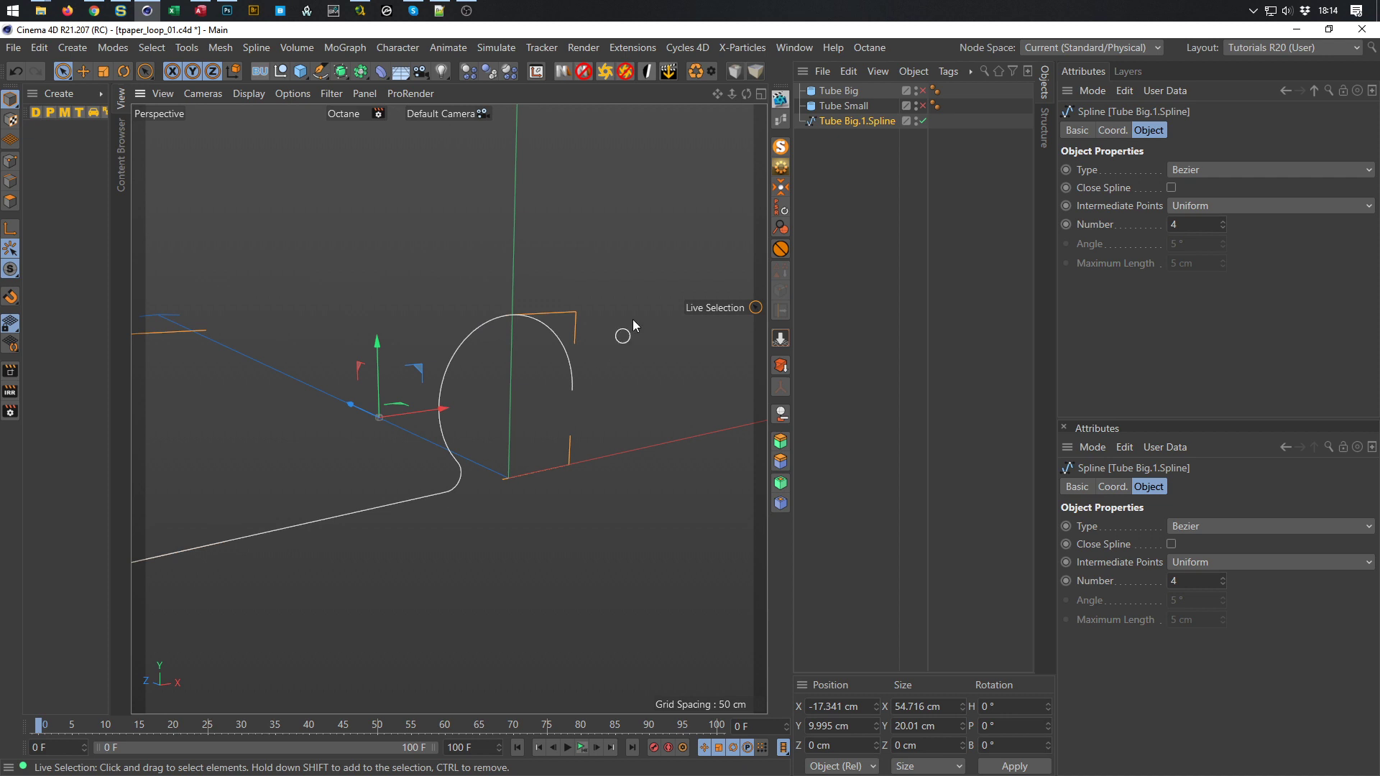
drag(922, 90, 922, 105)
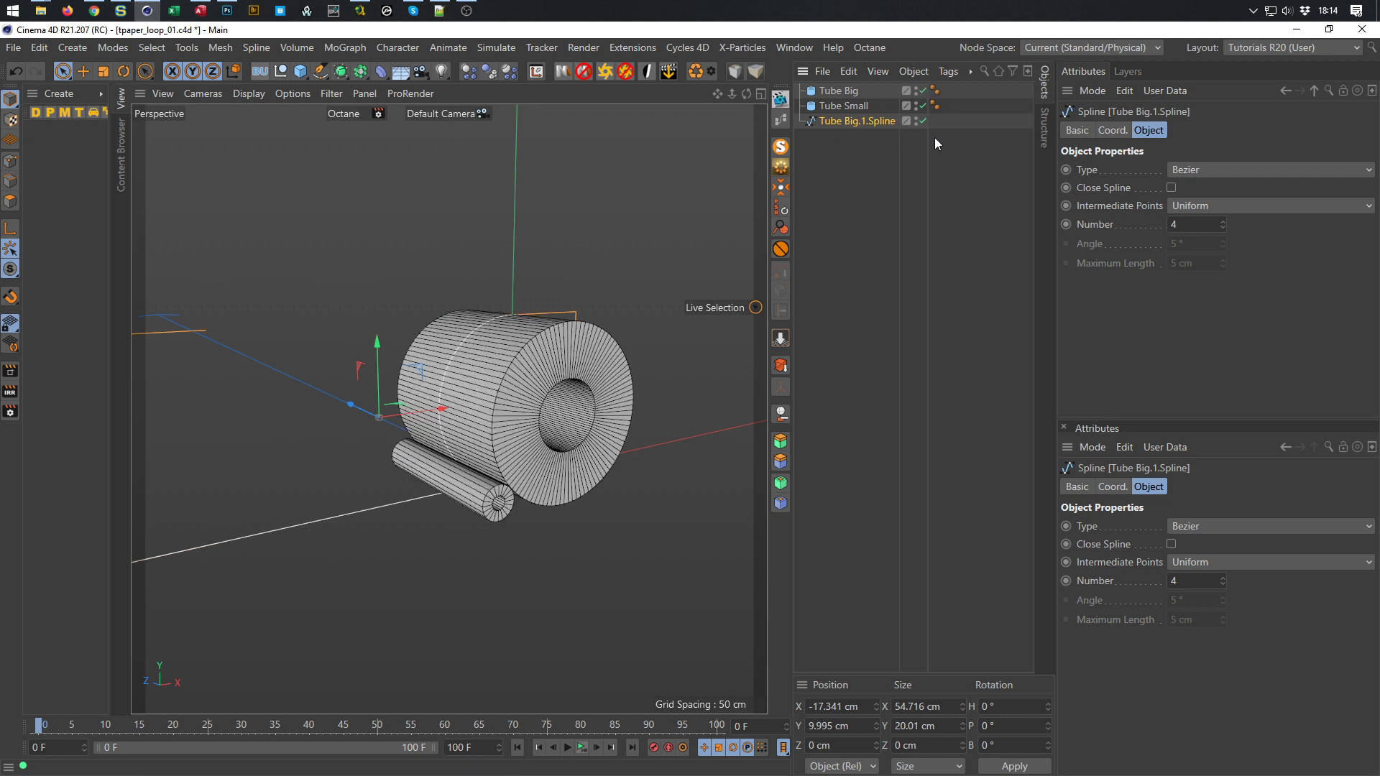
key(F5)
middle_click(521, 525)
scroll(292, 653, up, 5)
scroll(291, 654, down, 3)
alt+middle_drag(414, 598, 539, 415)
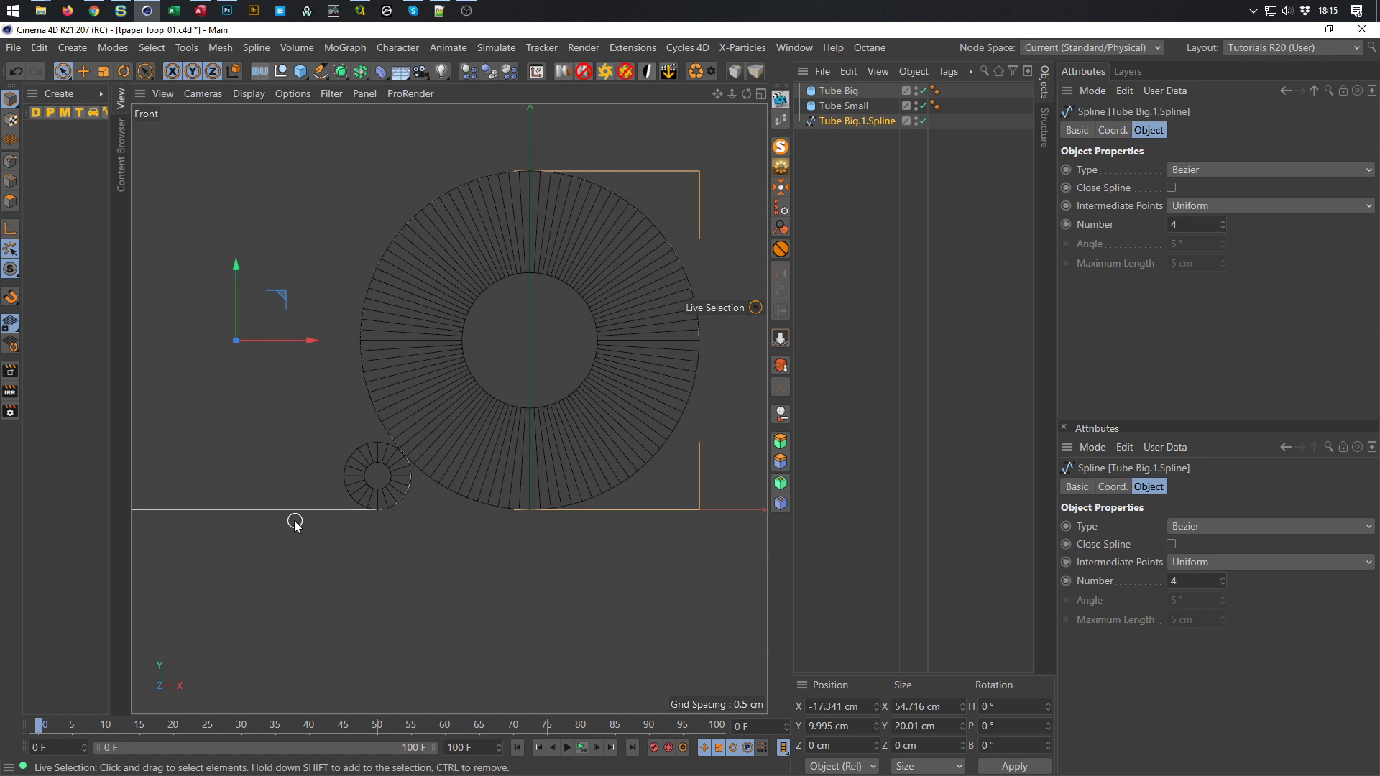
middle_click(477, 554)
middle_click(385, 360)
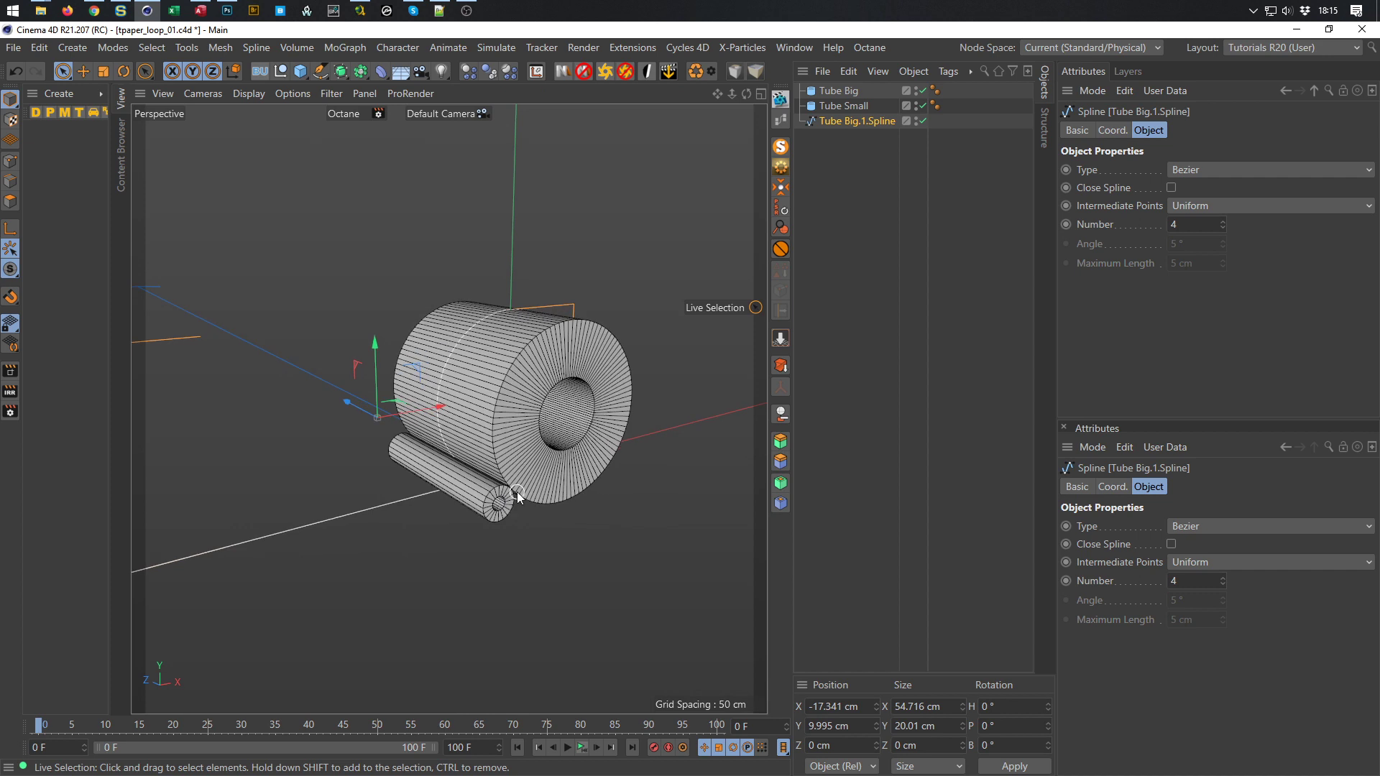
scroll(498, 416, up, 3)
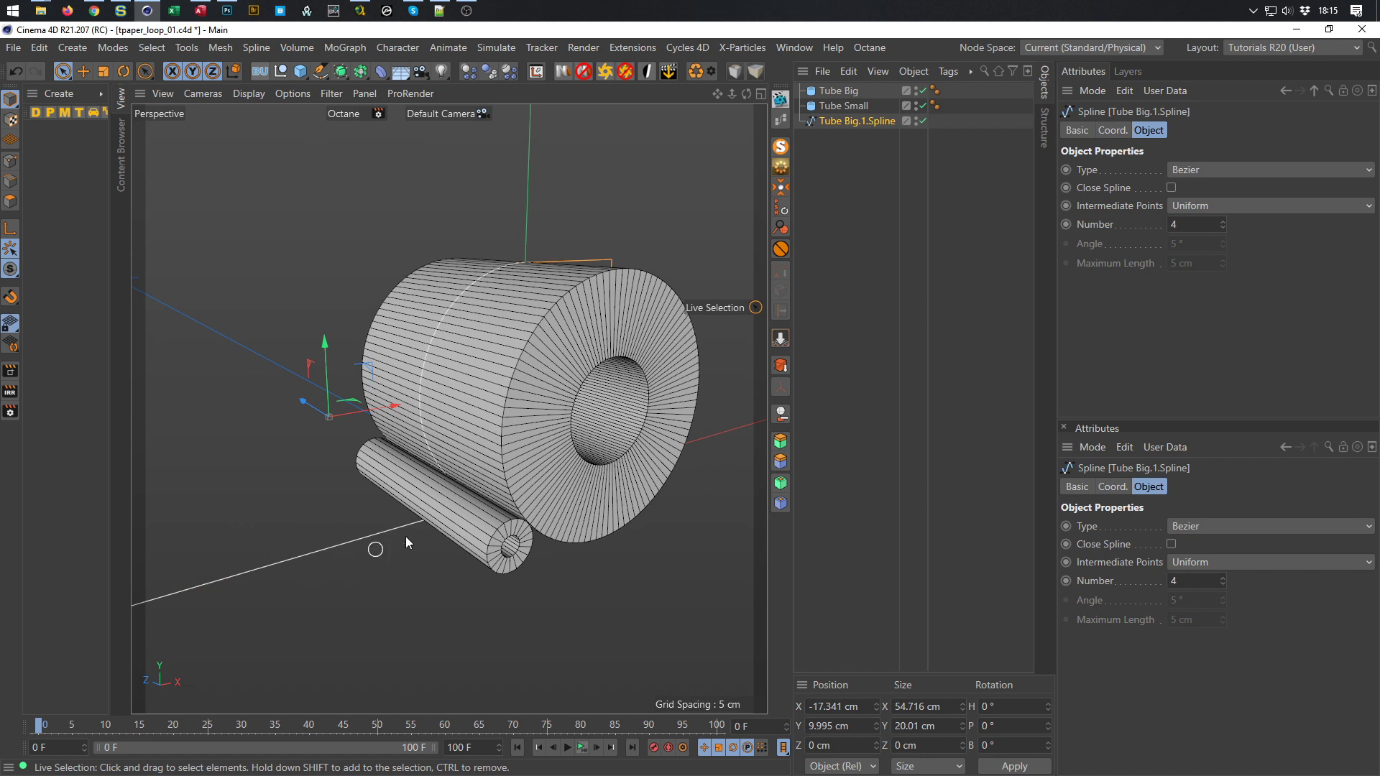
alt+middle_drag(405, 536, 477, 464)
scroll(477, 465, down, 3)
scroll(528, 407, up, 2)
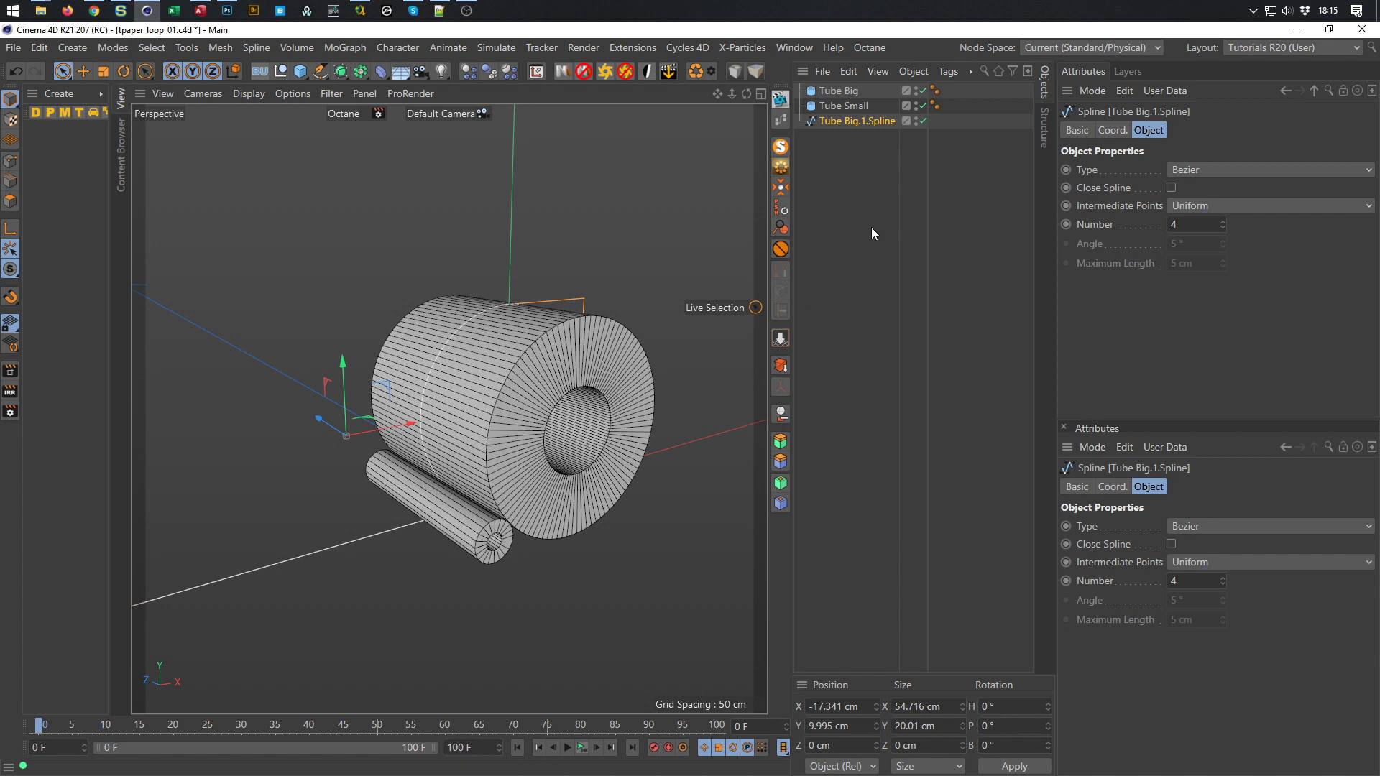
Add a Plane primitive and scale it uniformly down to 38 × 38 cm beneath the tubes
click(855, 92)
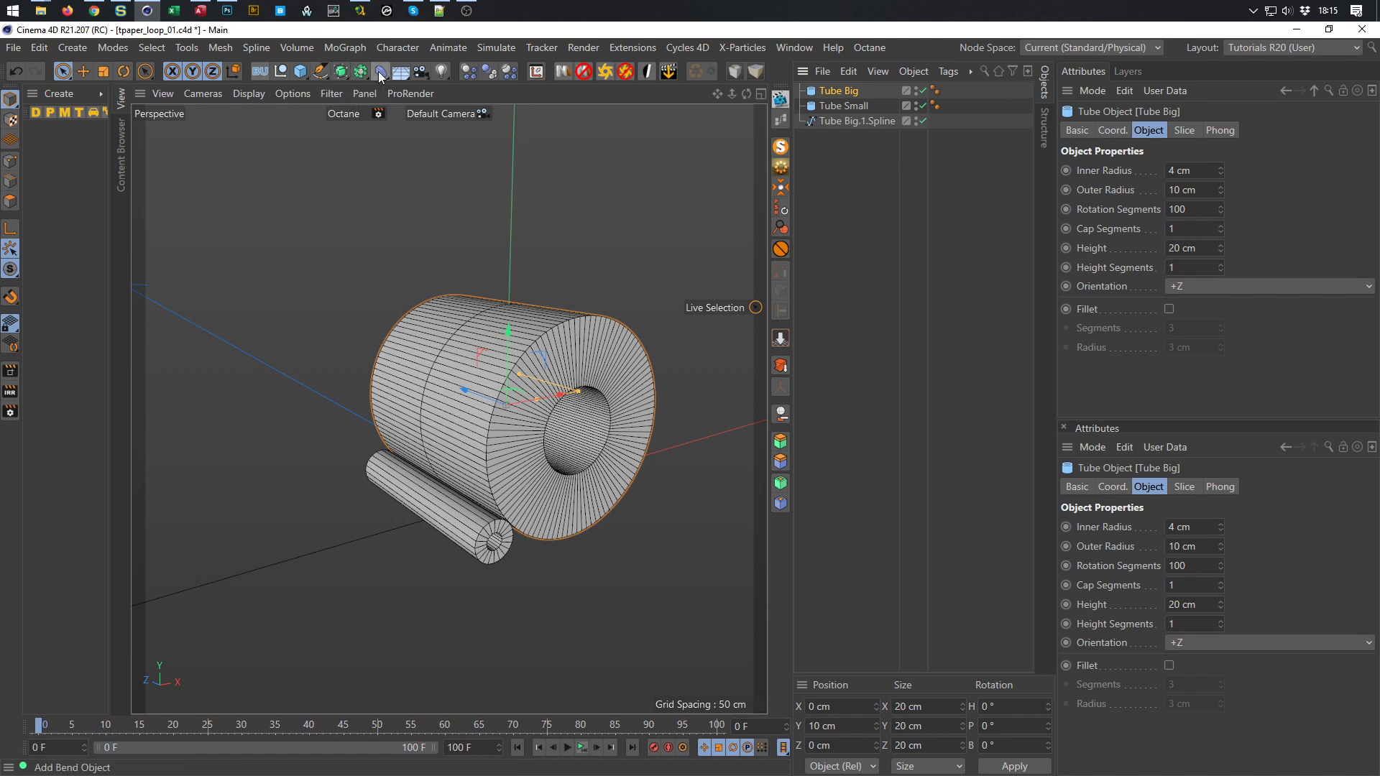
click(300, 71)
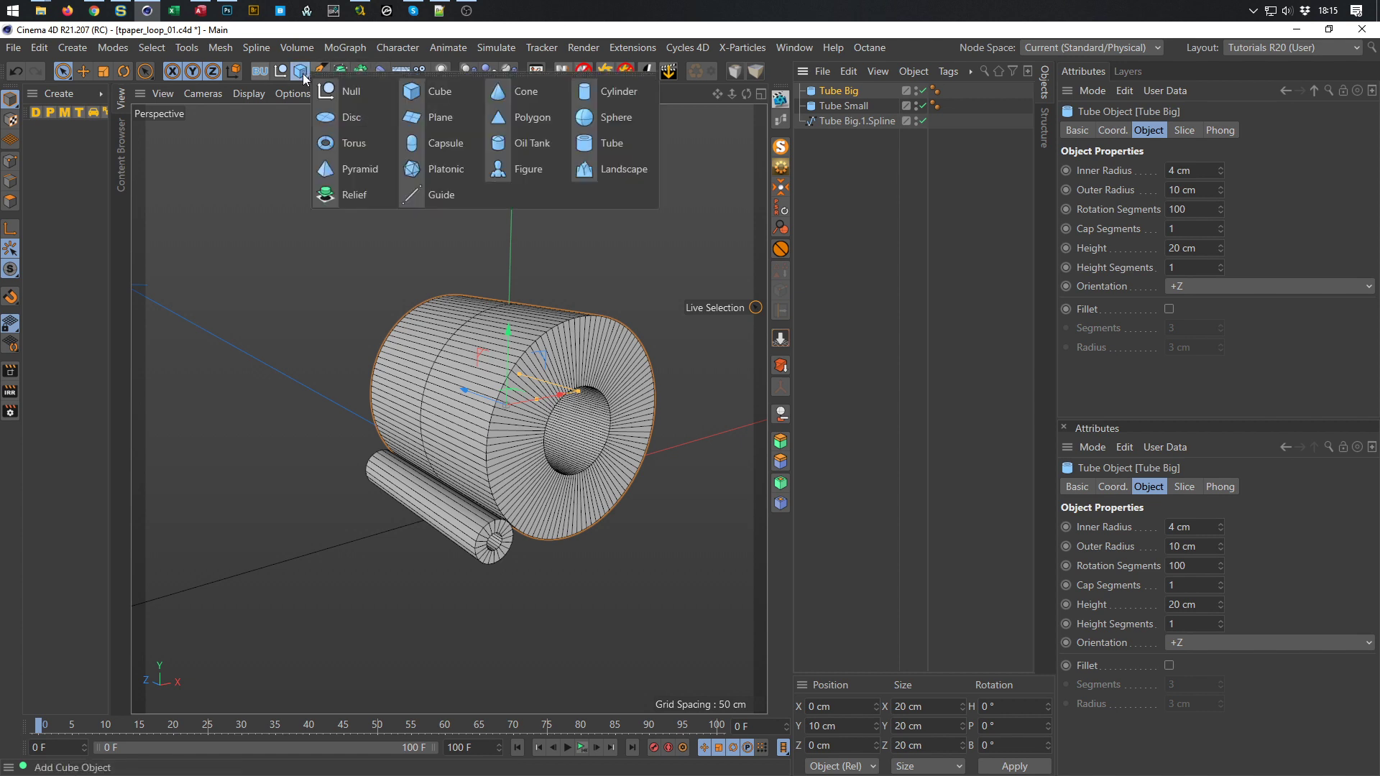
click(457, 116)
scroll(503, 408, down, 5)
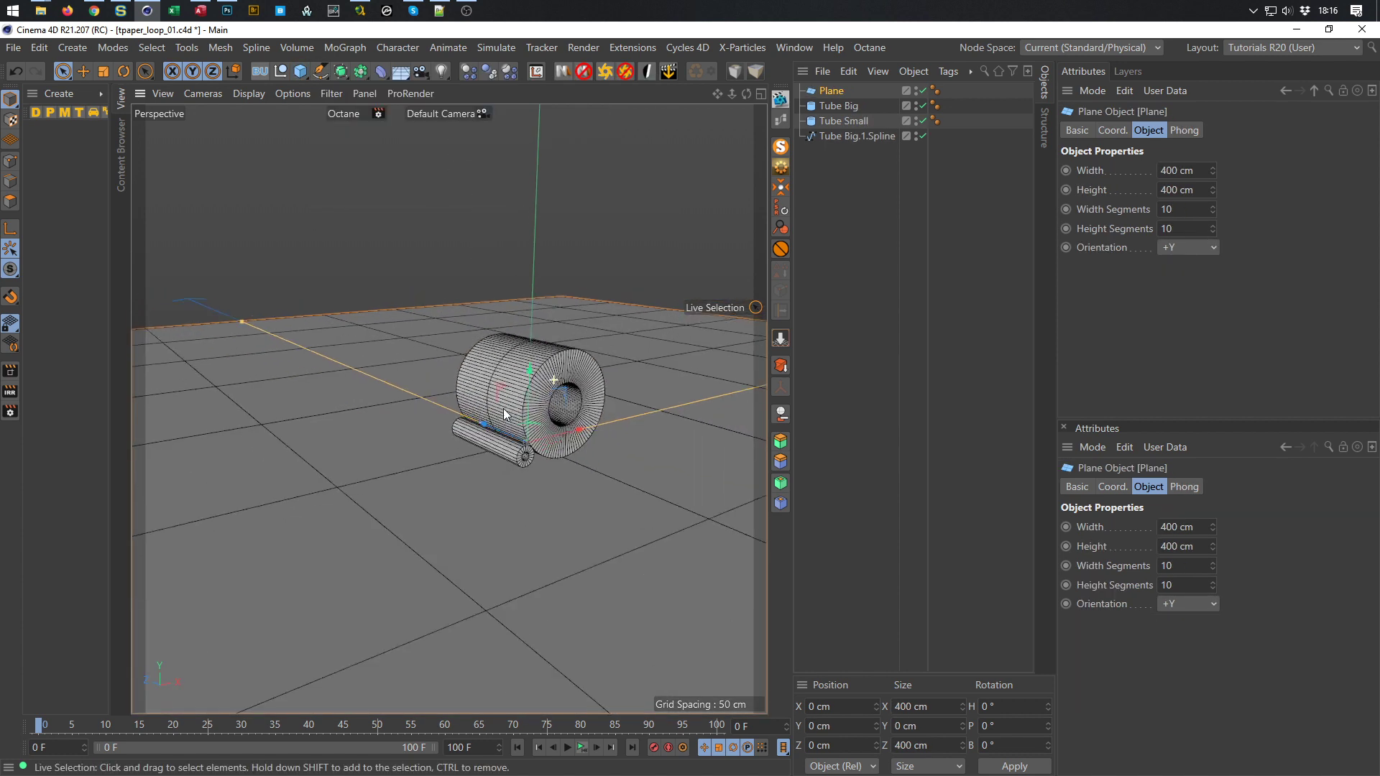
key(t)
drag(601, 533, 0, 626)
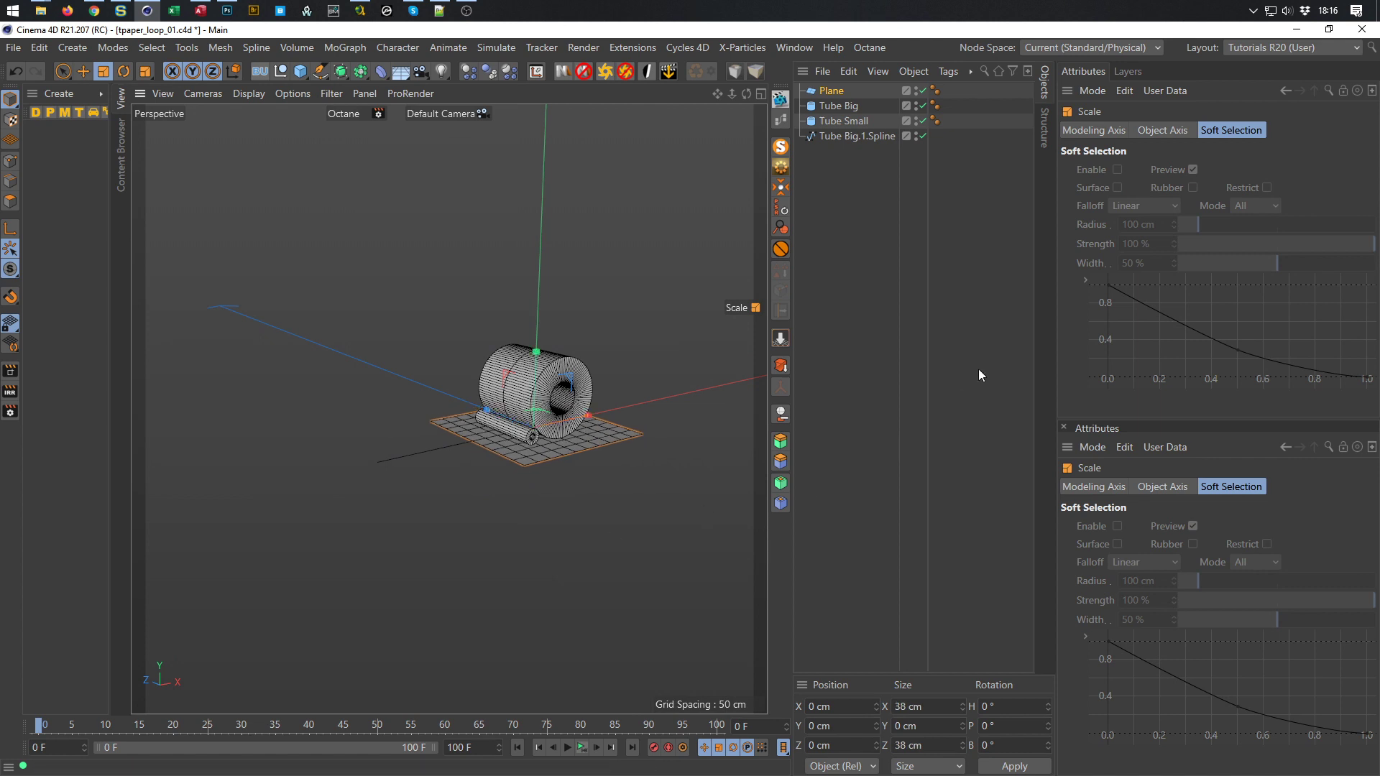
Set the plane's height to 20 cm to match the big tube's height
key(h)
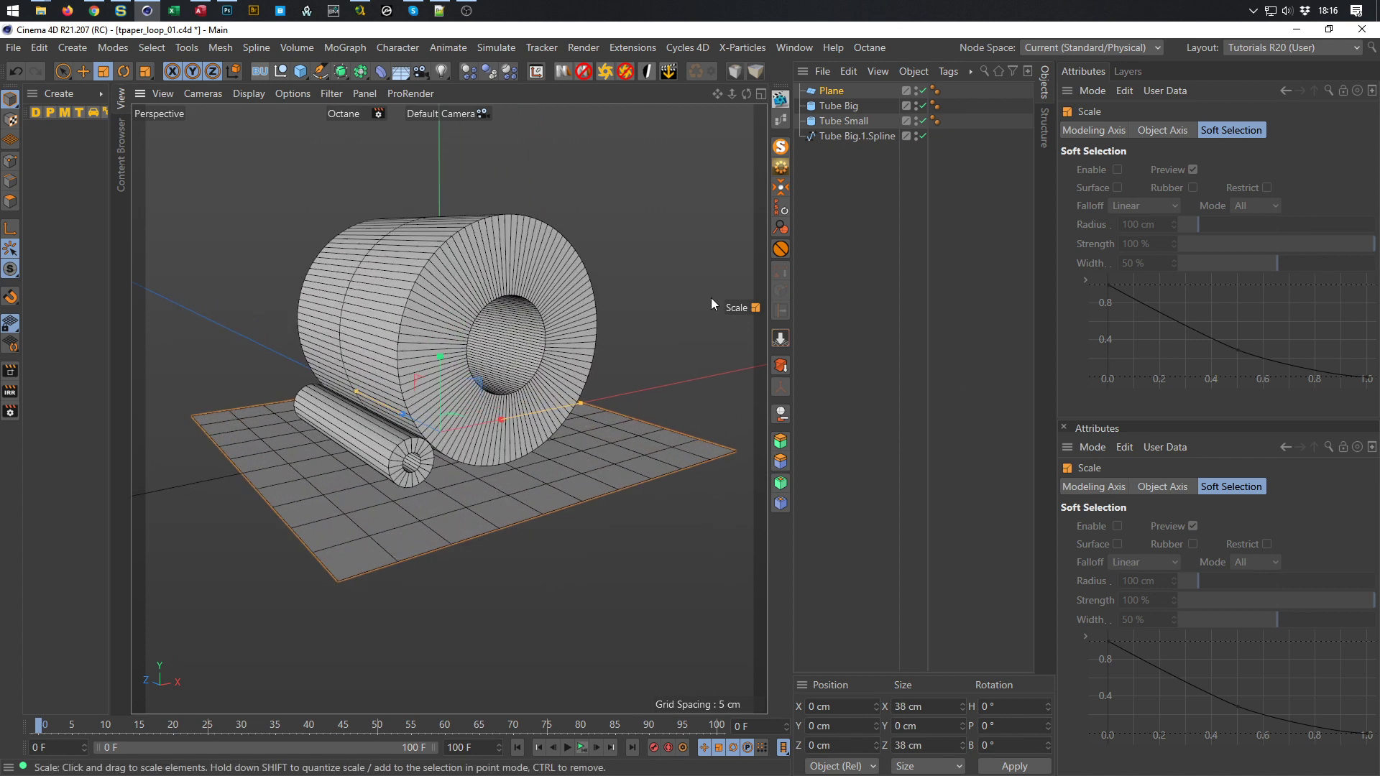
click(849, 91)
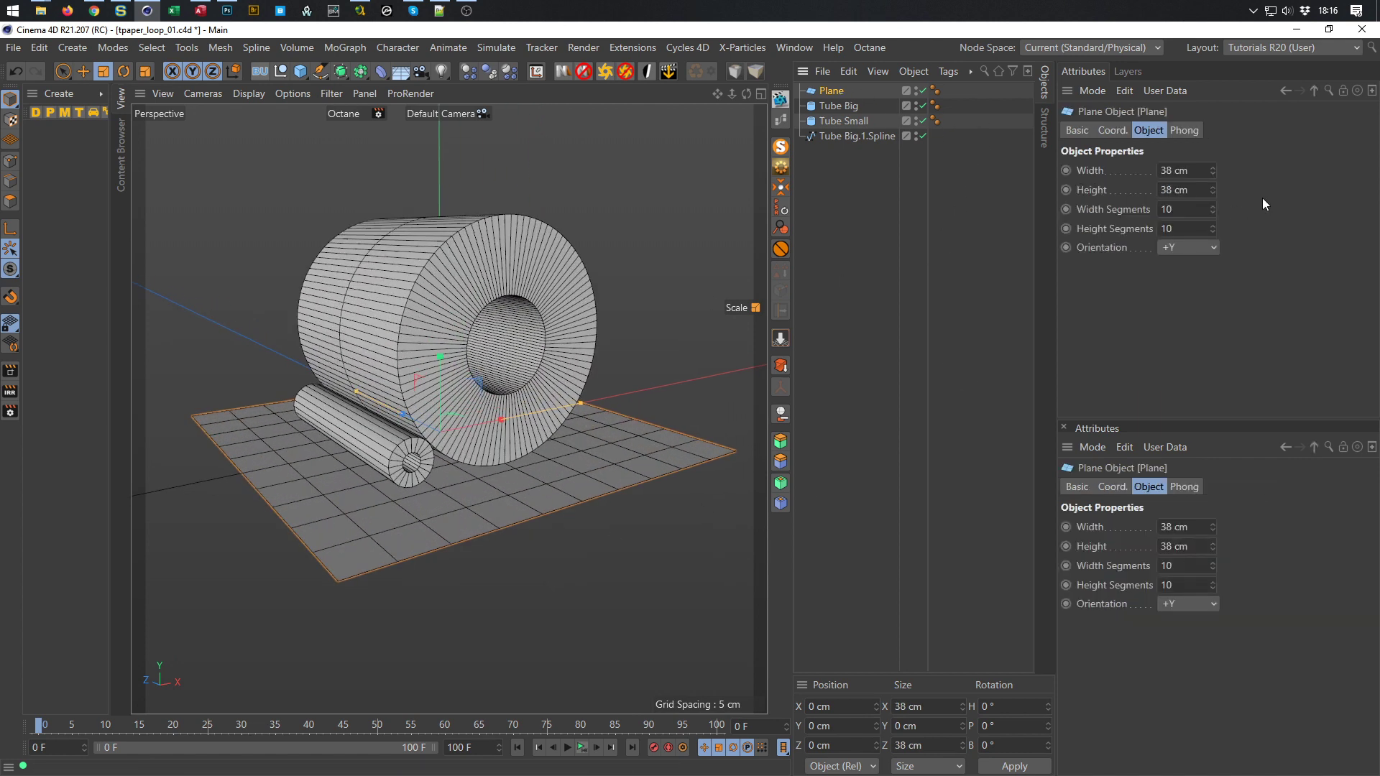
drag(1212, 189, 1212, 194)
double_click(1198, 193)
text(20)
key(Return)
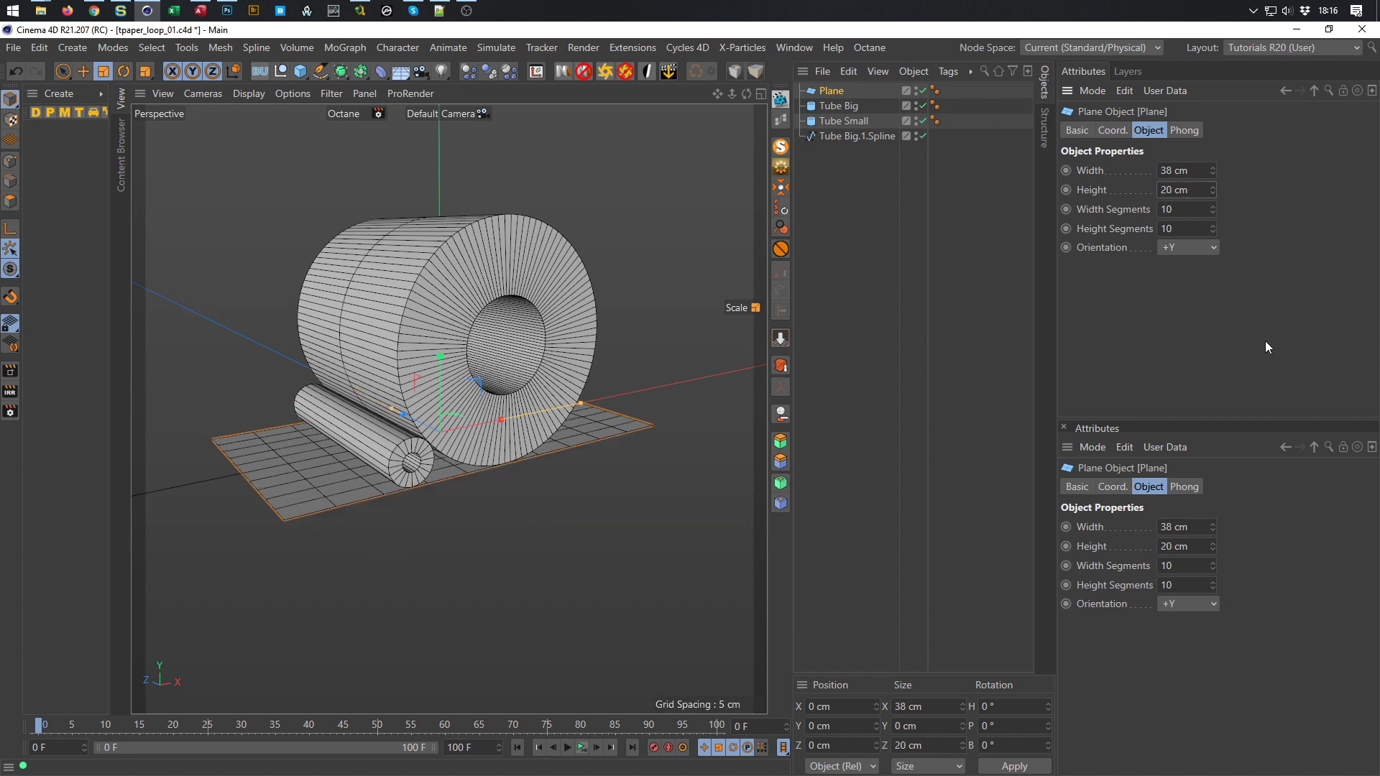
Set the plane's height segments to 1 and its width to 20*pi cm
drag(1213, 229, 1217, 296)
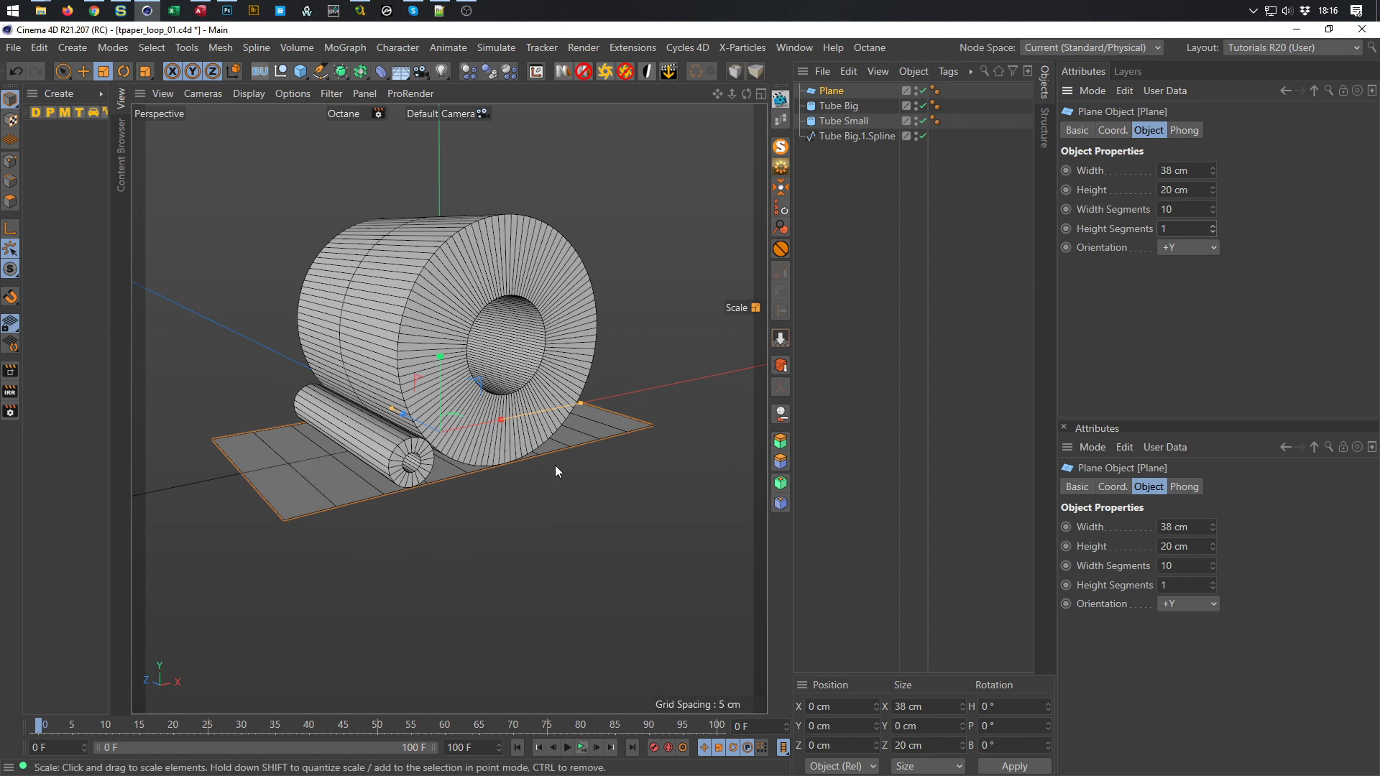
click(1199, 172)
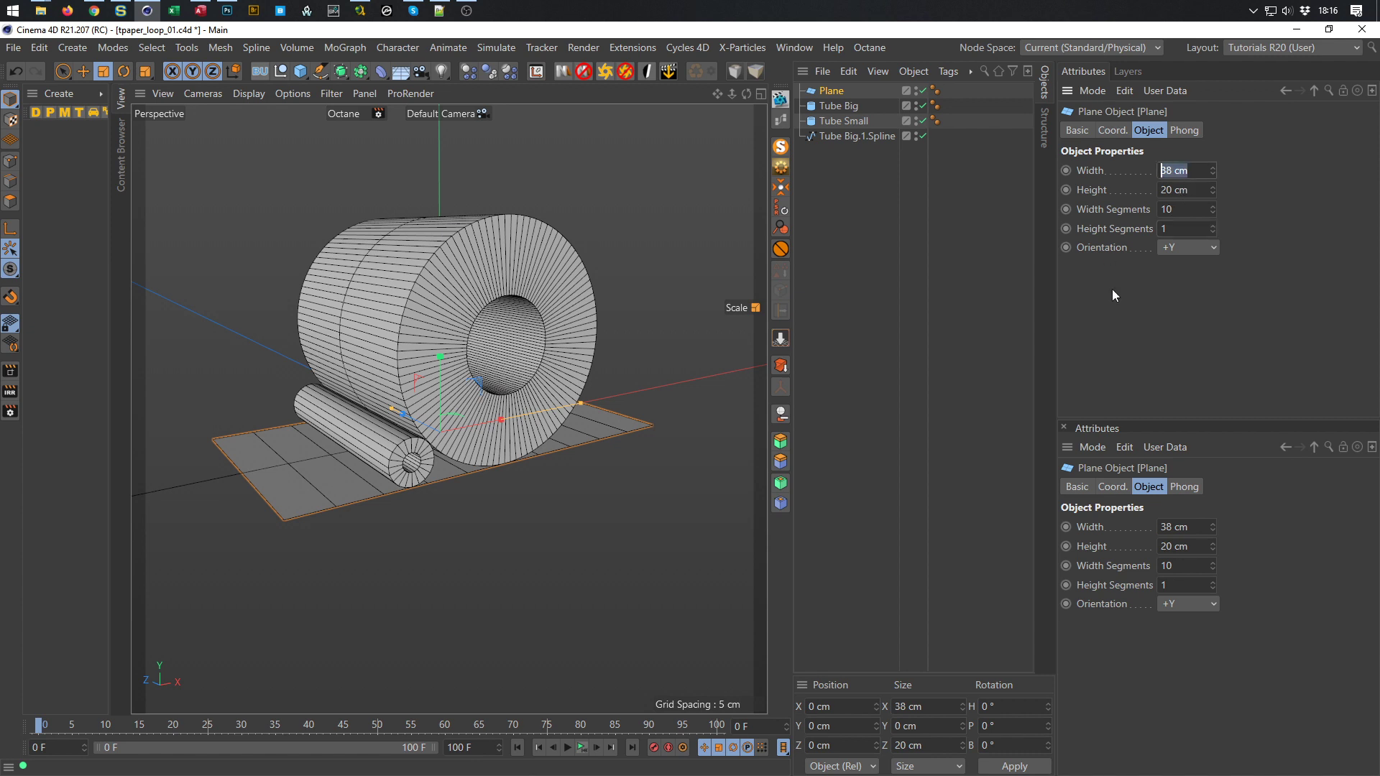
text(20*pi)
key(Return)
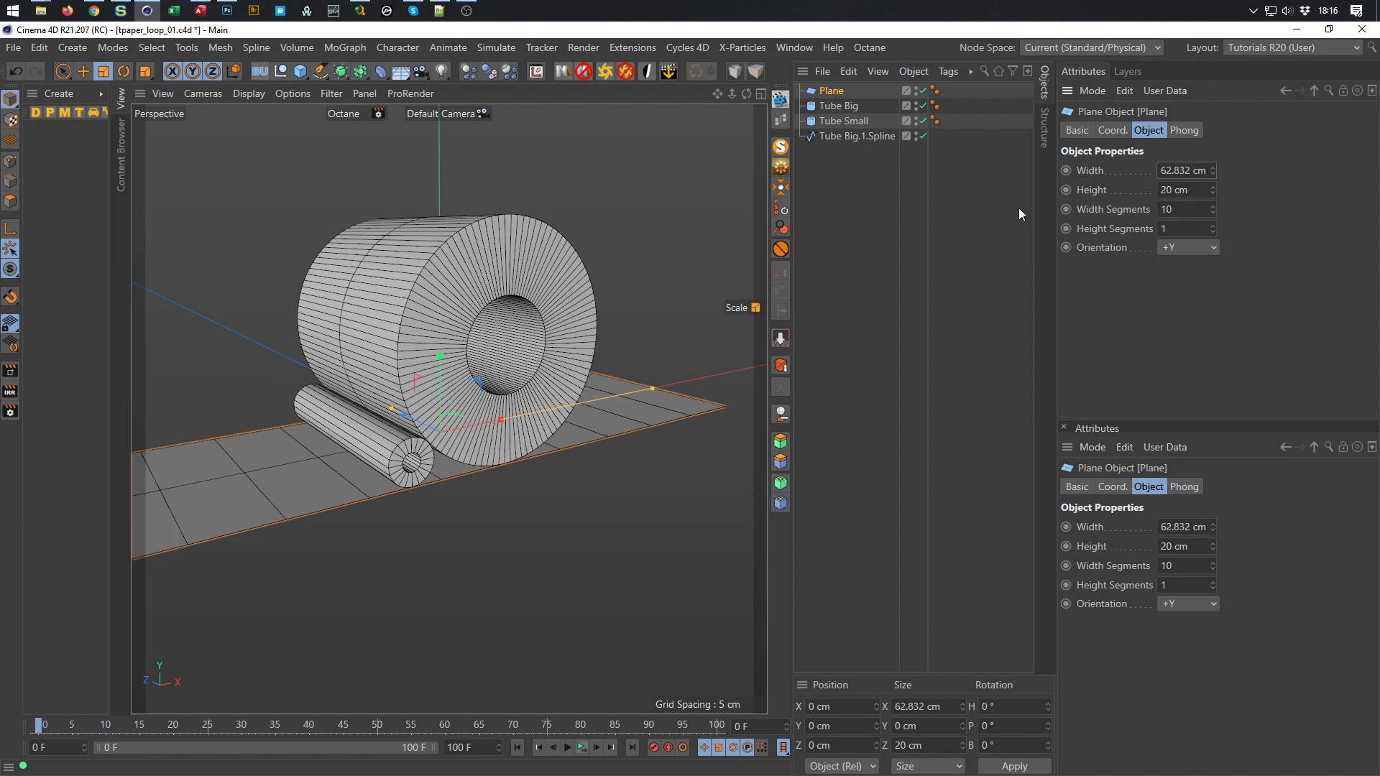
Raise the plane's width segments to 155 so that it can bend smoothly
scroll(448, 363, down, 6)
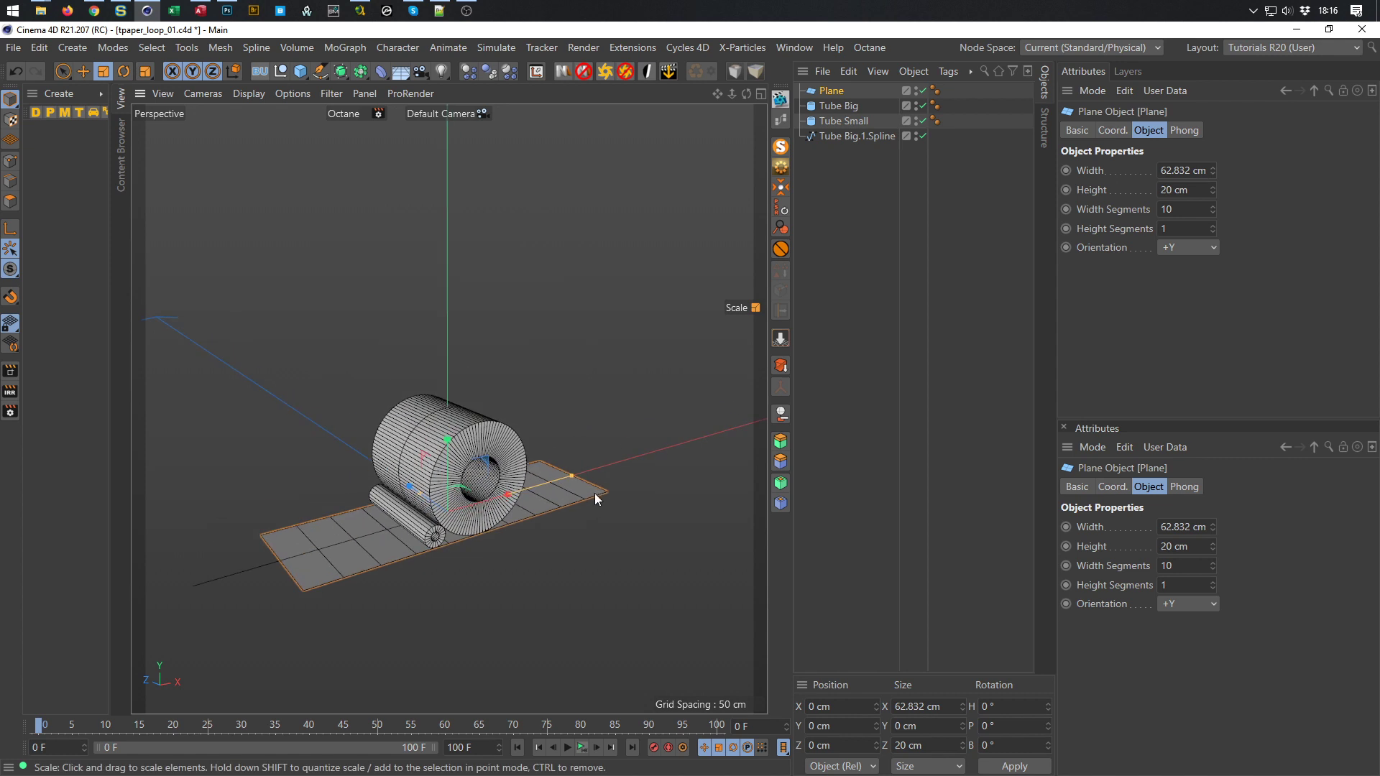
scroll(507, 506, up, 6)
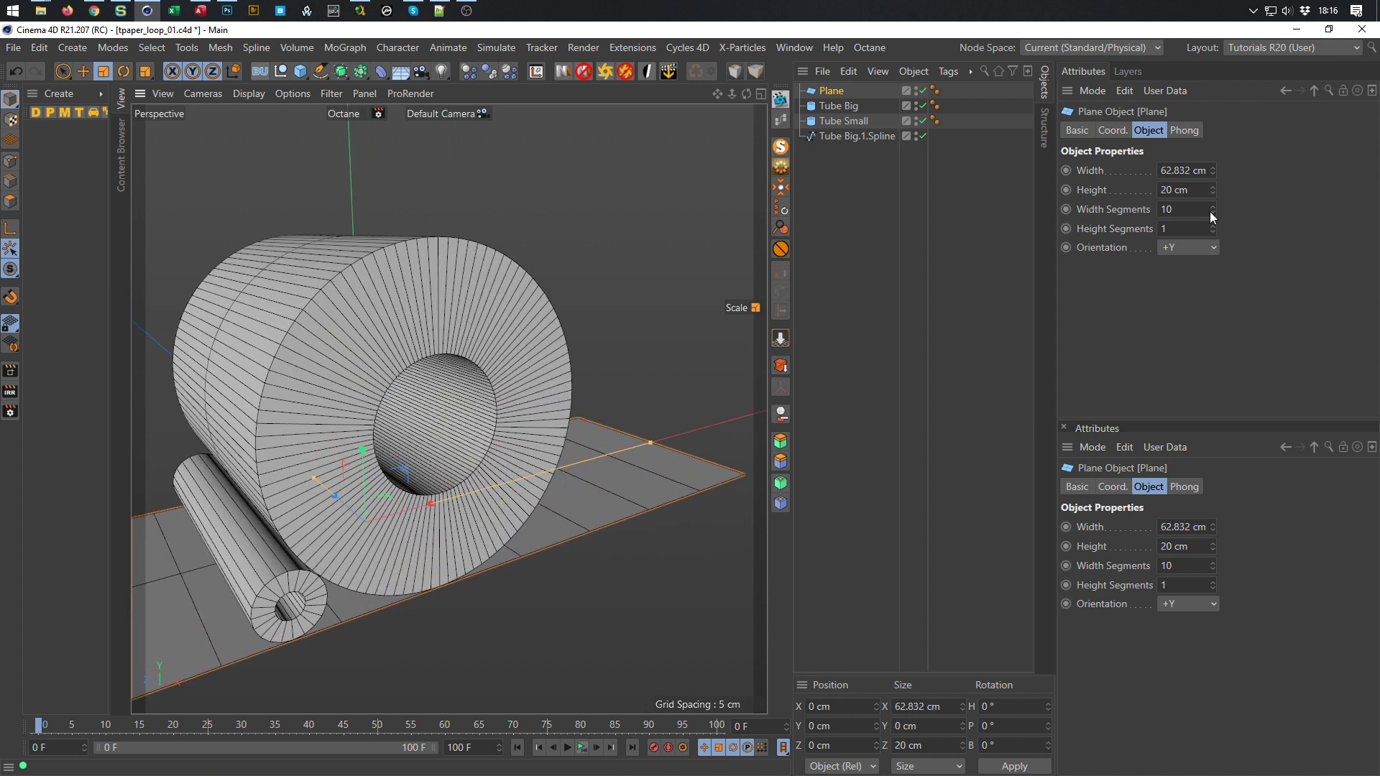
drag(1212, 211, 1254, 206)
scroll(504, 493, down, 6)
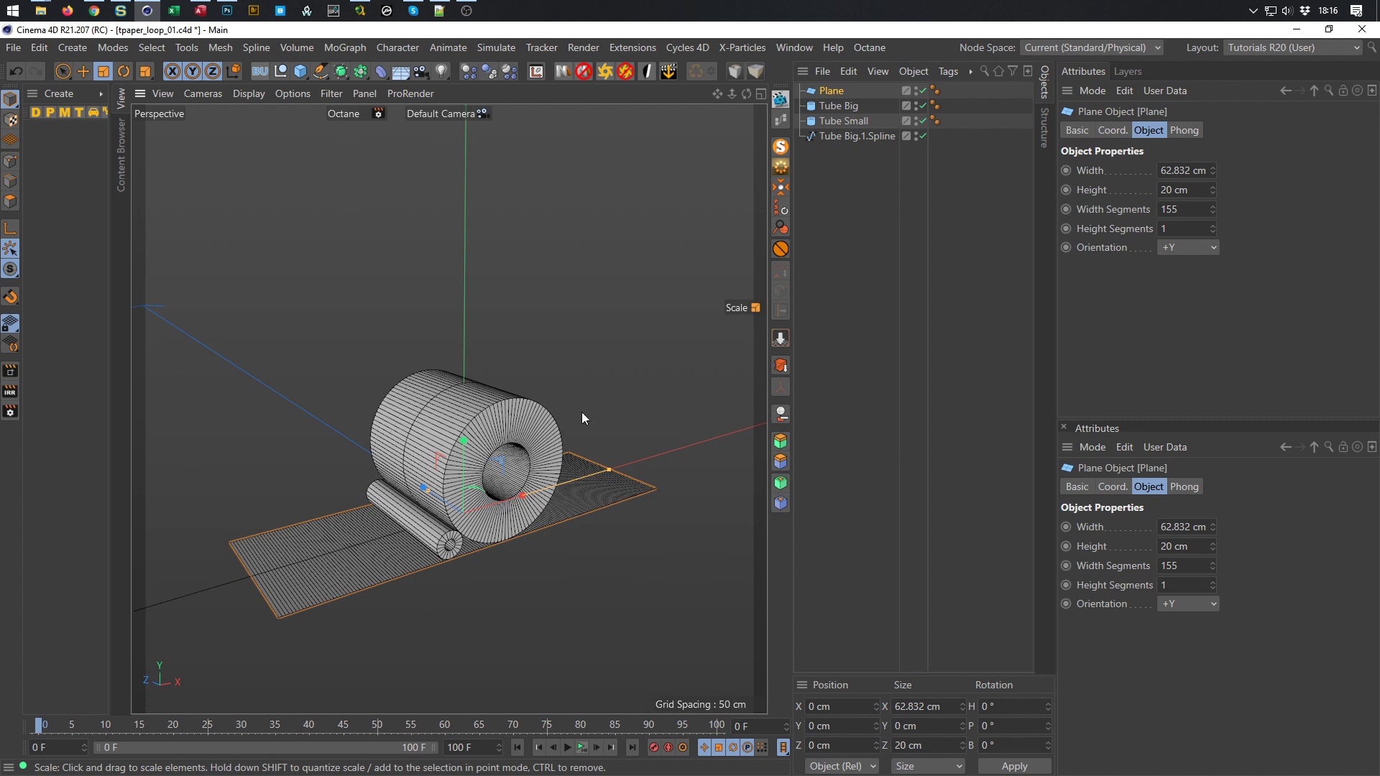
Move the plane below the path spline in the hierarchy and add a child Spline Wrap deformer that uses Tube Big.1.Spline
drag(834, 89, 853, 180)
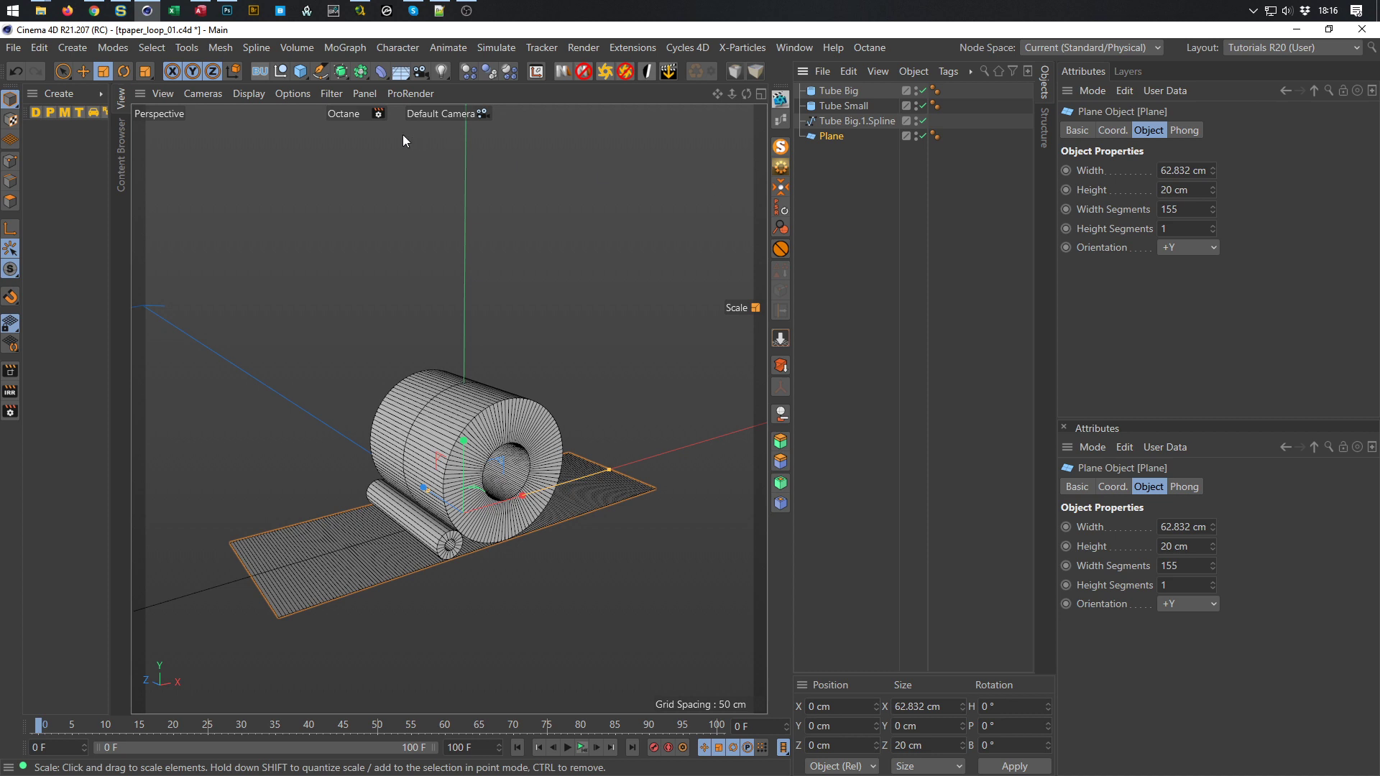
click(380, 71)
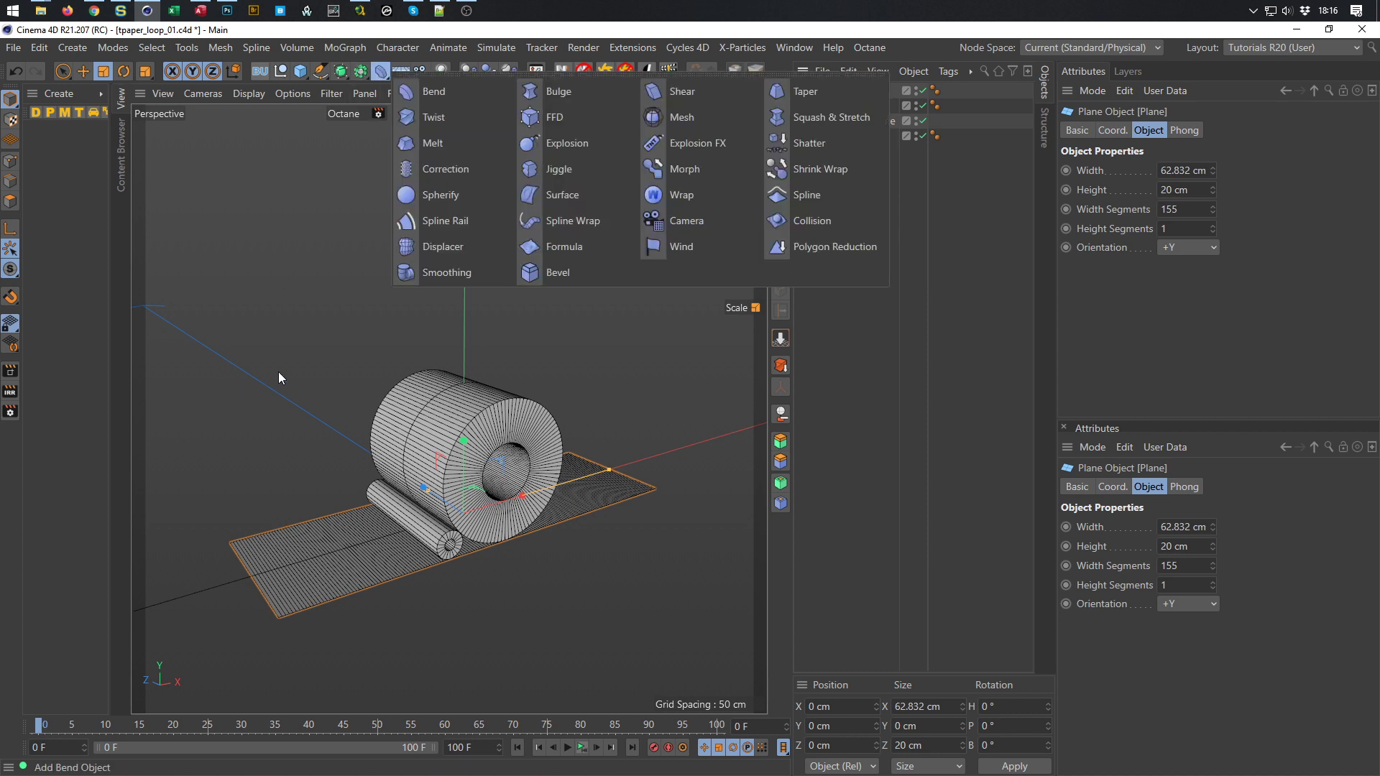
shift+click(575, 220)
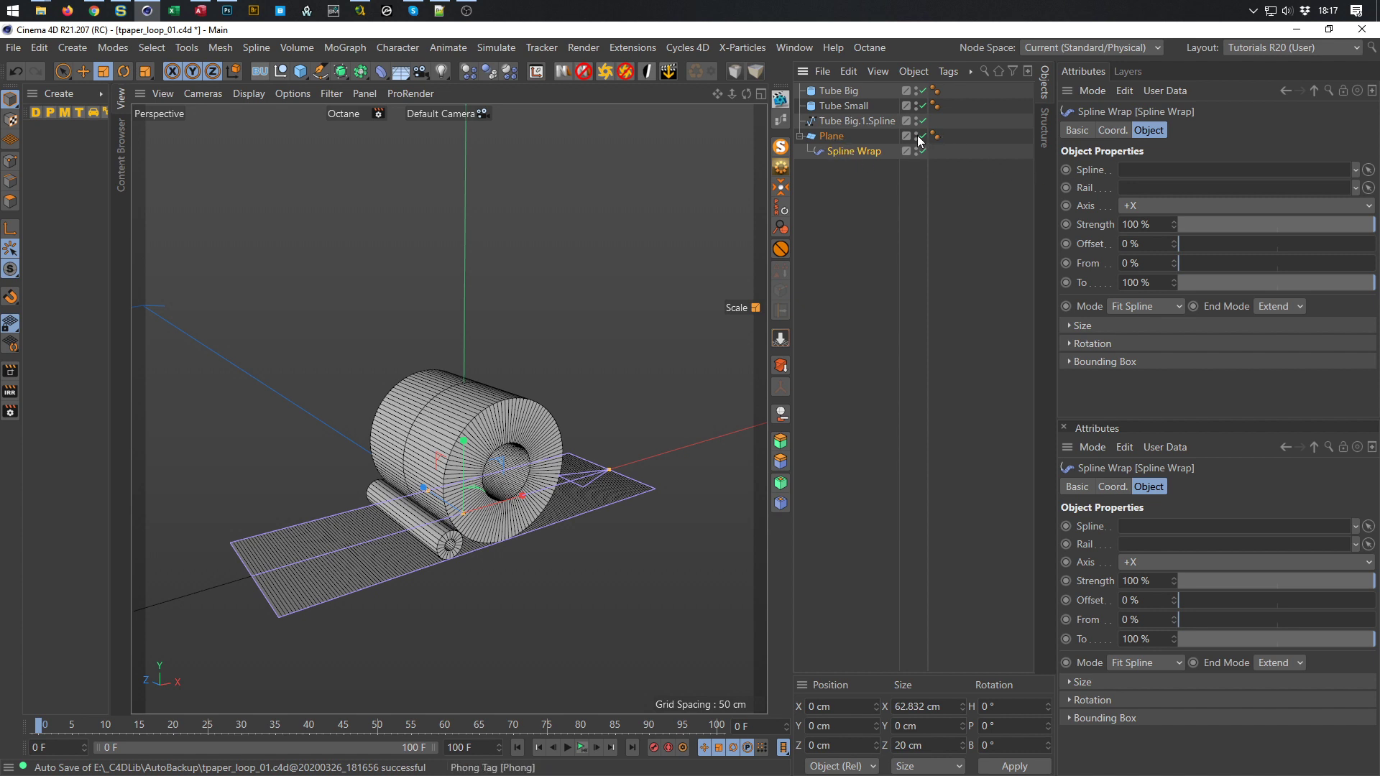
drag(1049, 149, 1150, 175)
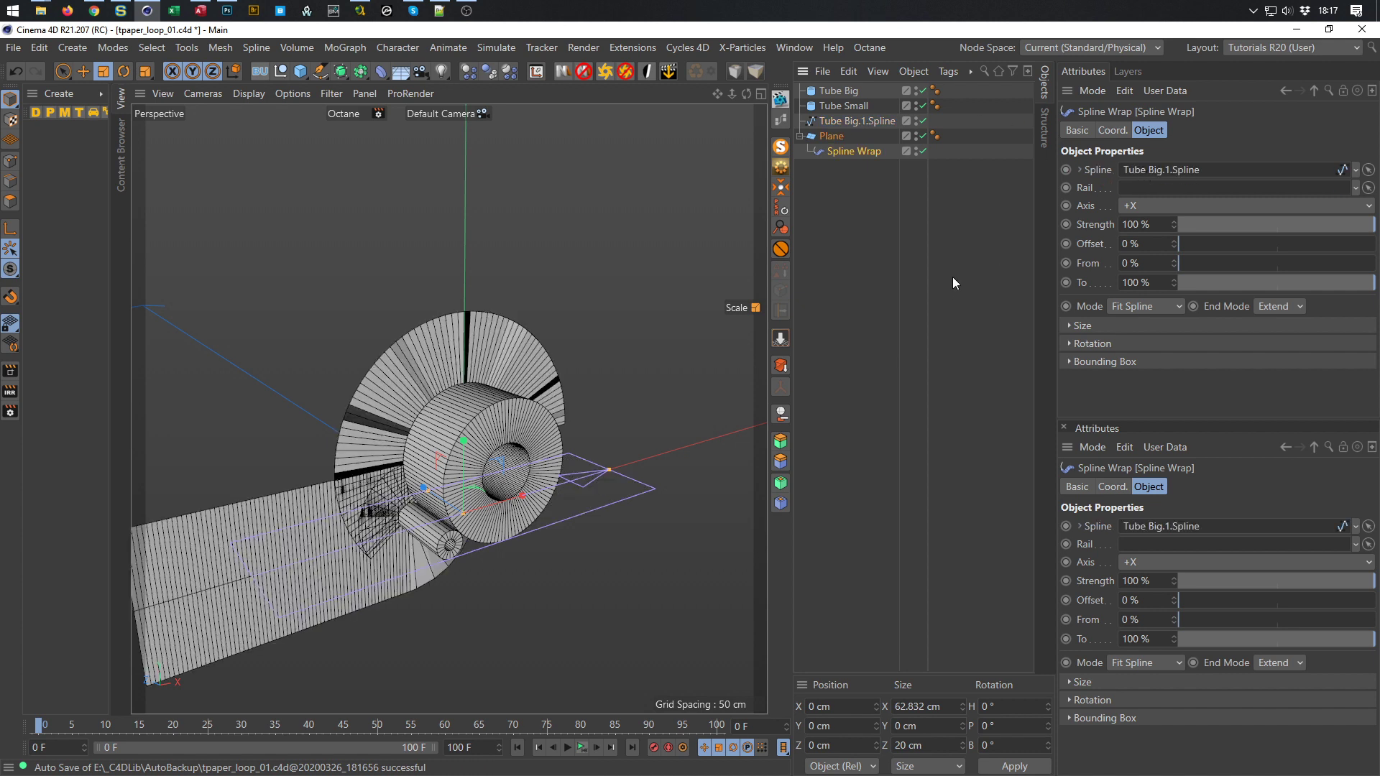
Set the third component of the Spline Wrap's rotation up vector to 1 to orient the paper along the tubes
click(1108, 342)
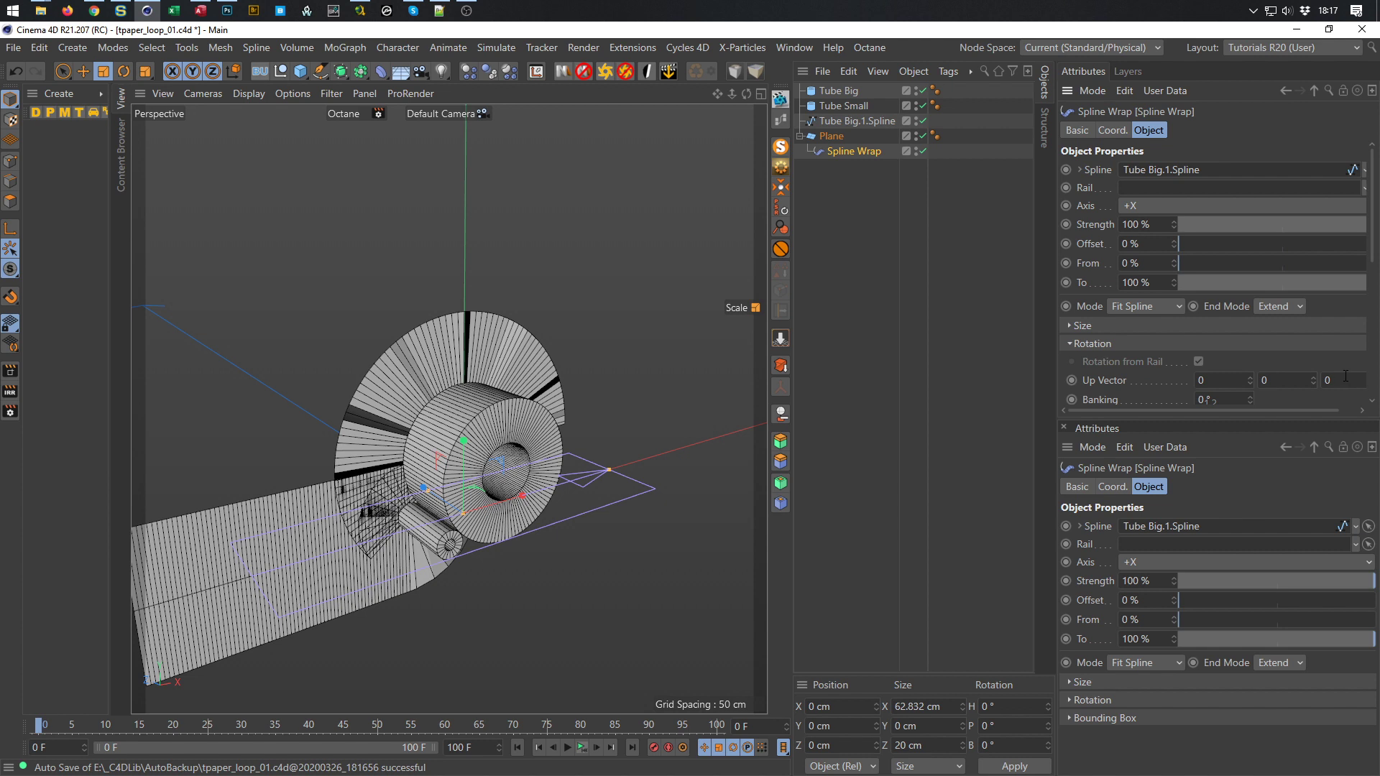
text(1)
key(Return)
scroll(503, 471, up, 10)
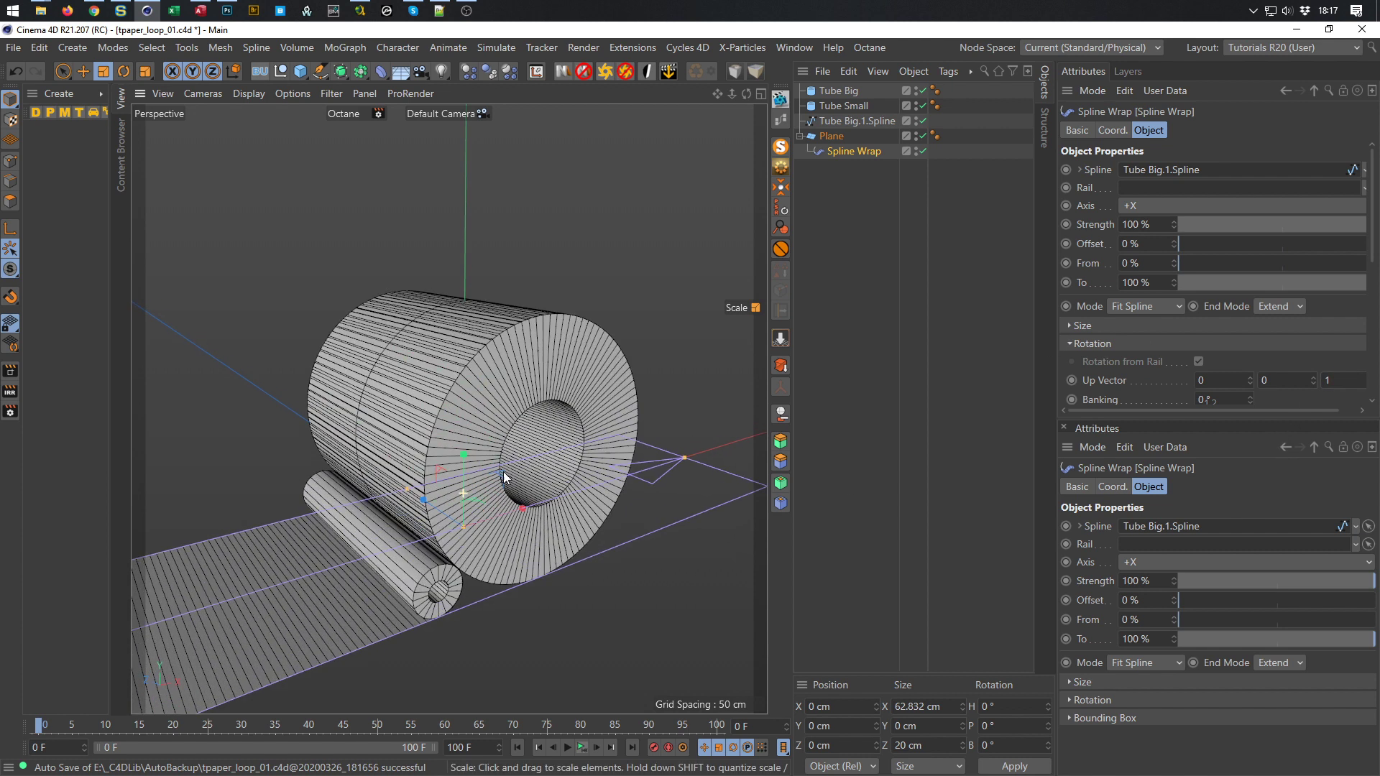
scroll(515, 445, down, 10)
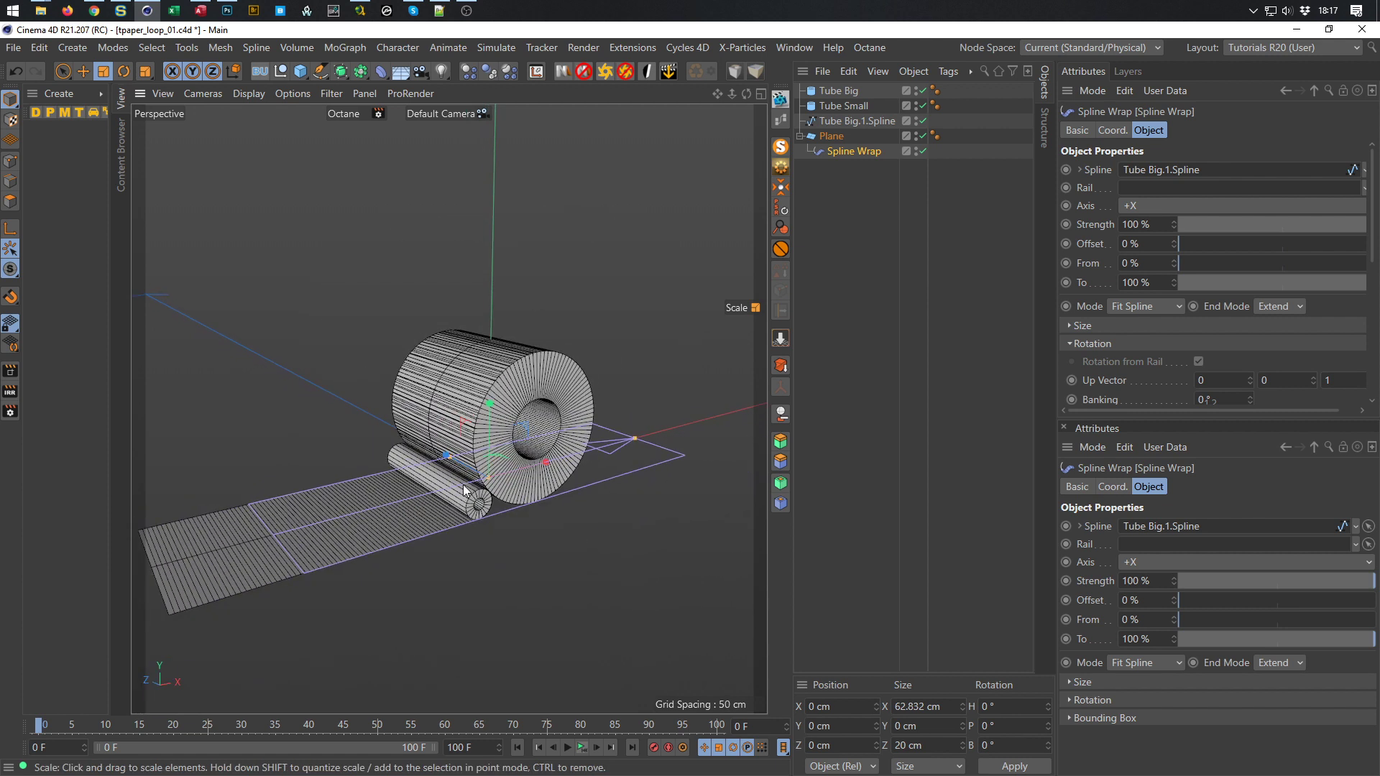
alt+drag(363, 406, 401, 444)
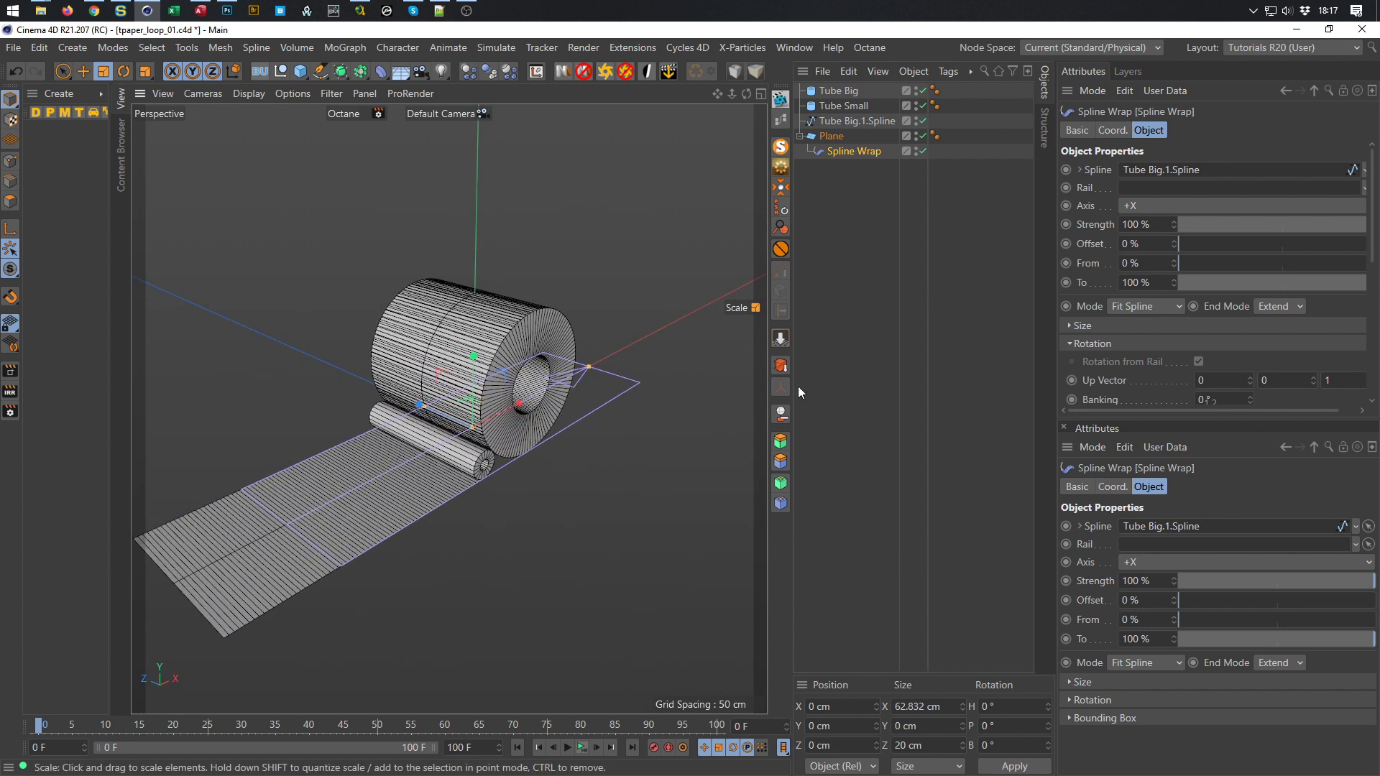
Change the Spline Wrap's mode to Keep Length
click(833, 135)
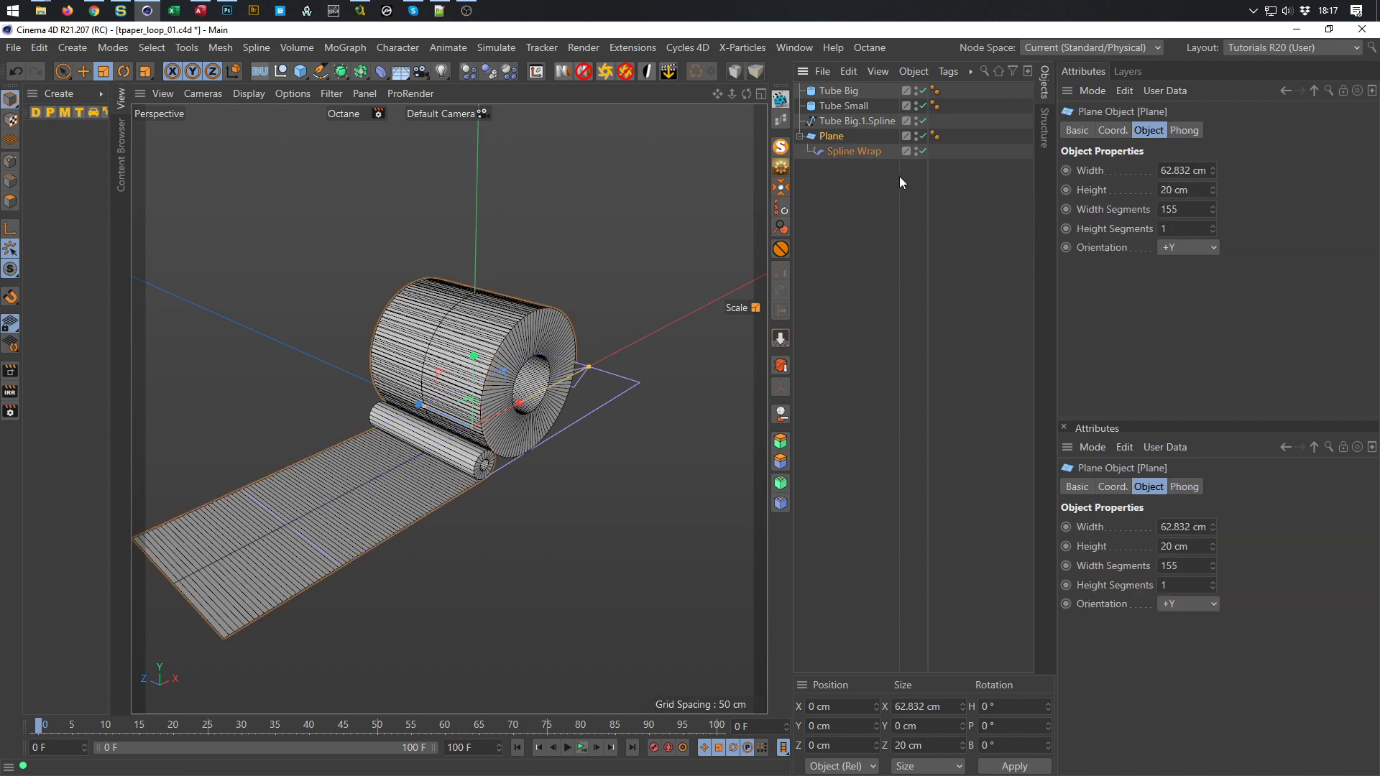
click(852, 152)
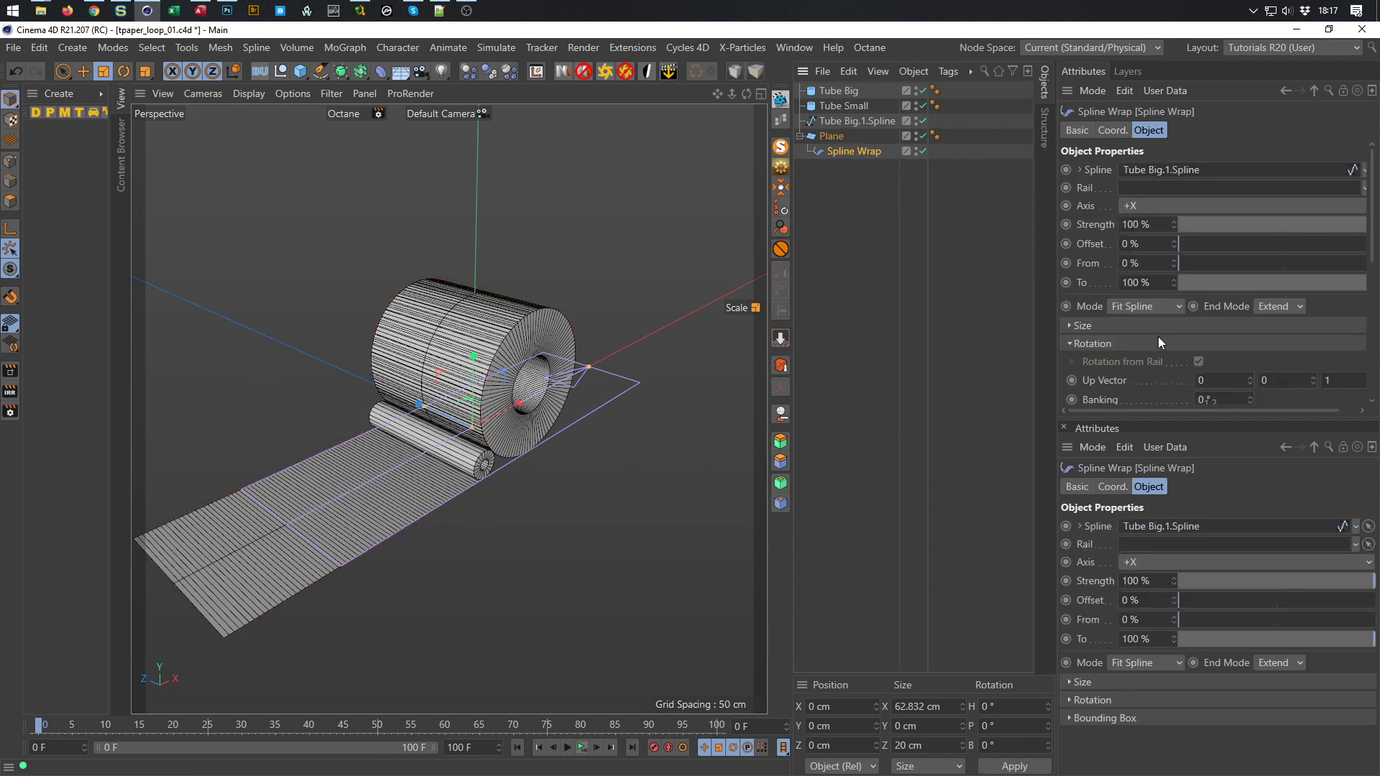
click(1123, 308)
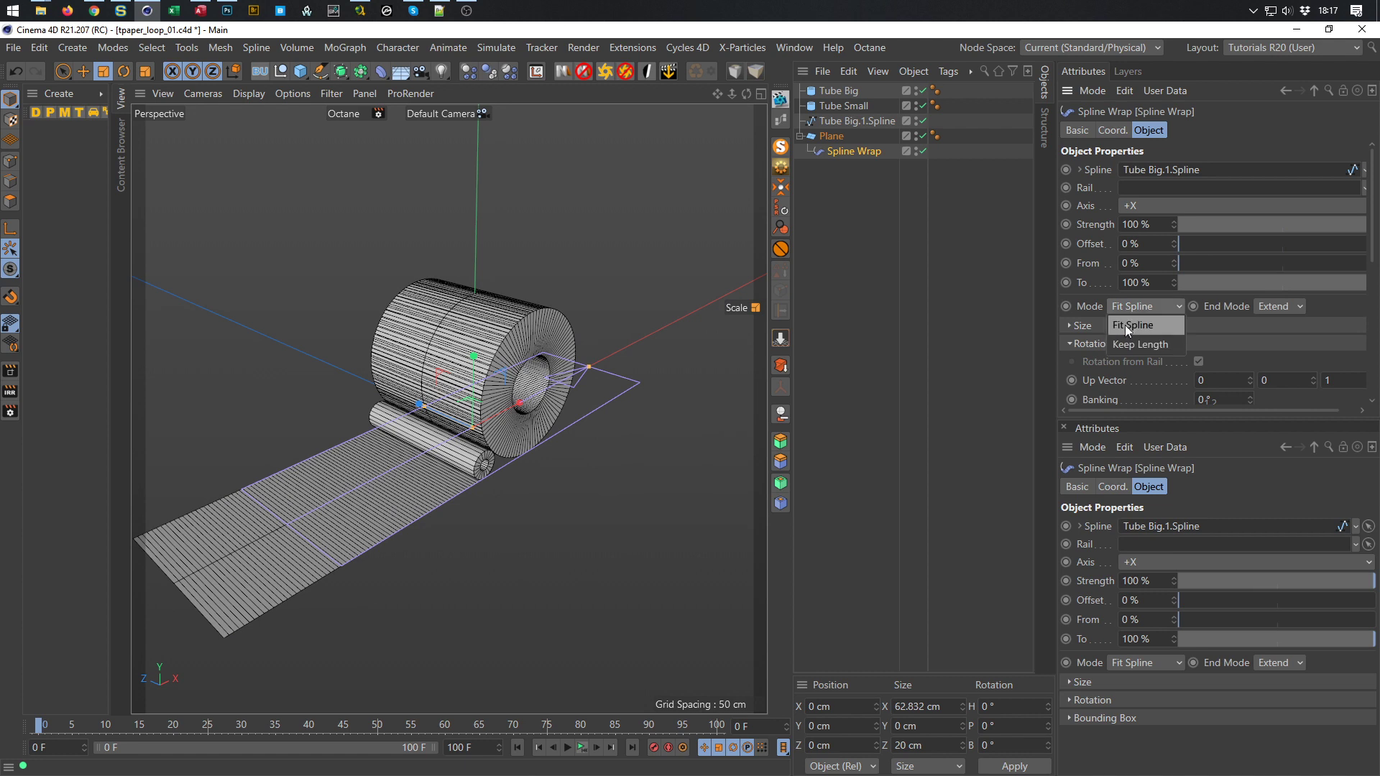
click(1127, 345)
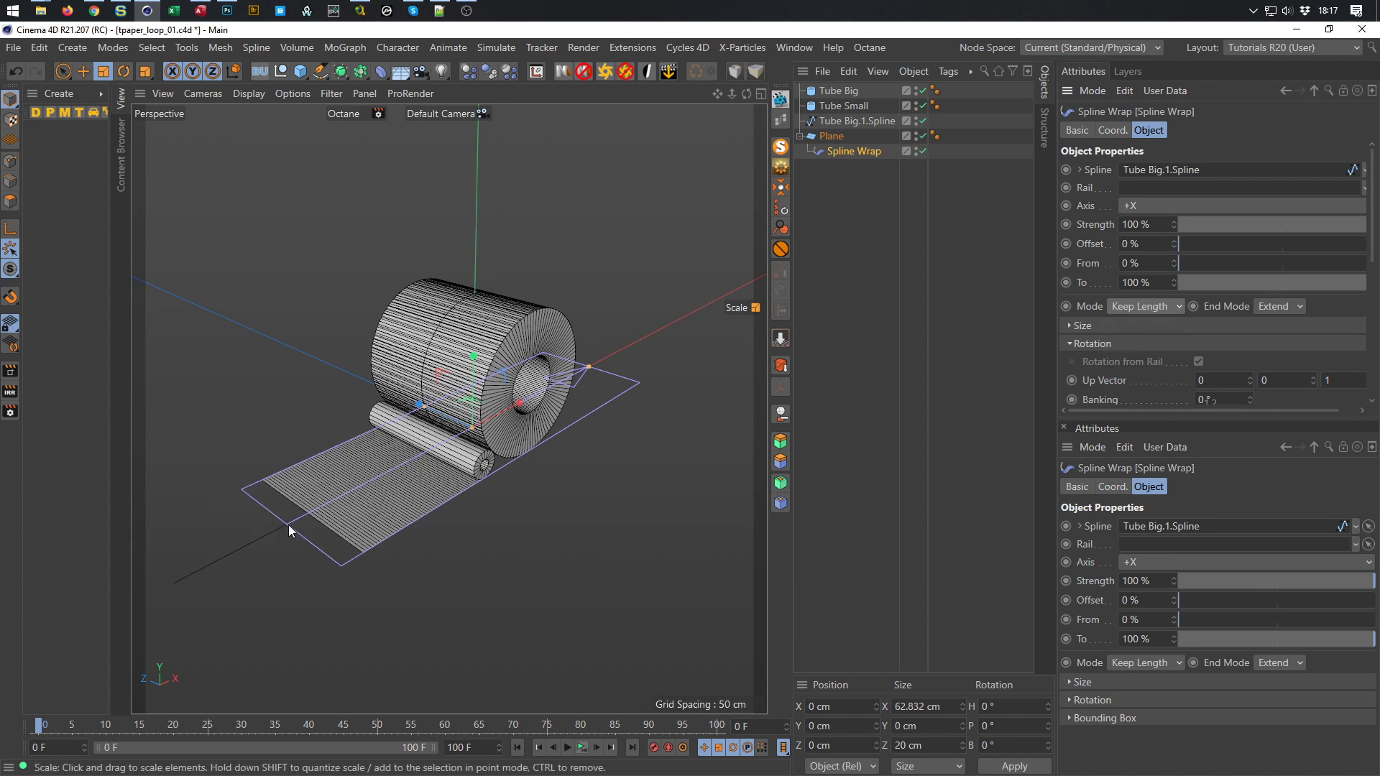
alt+middle_drag(465, 390, 480, 392)
alt+drag(482, 398, 506, 400)
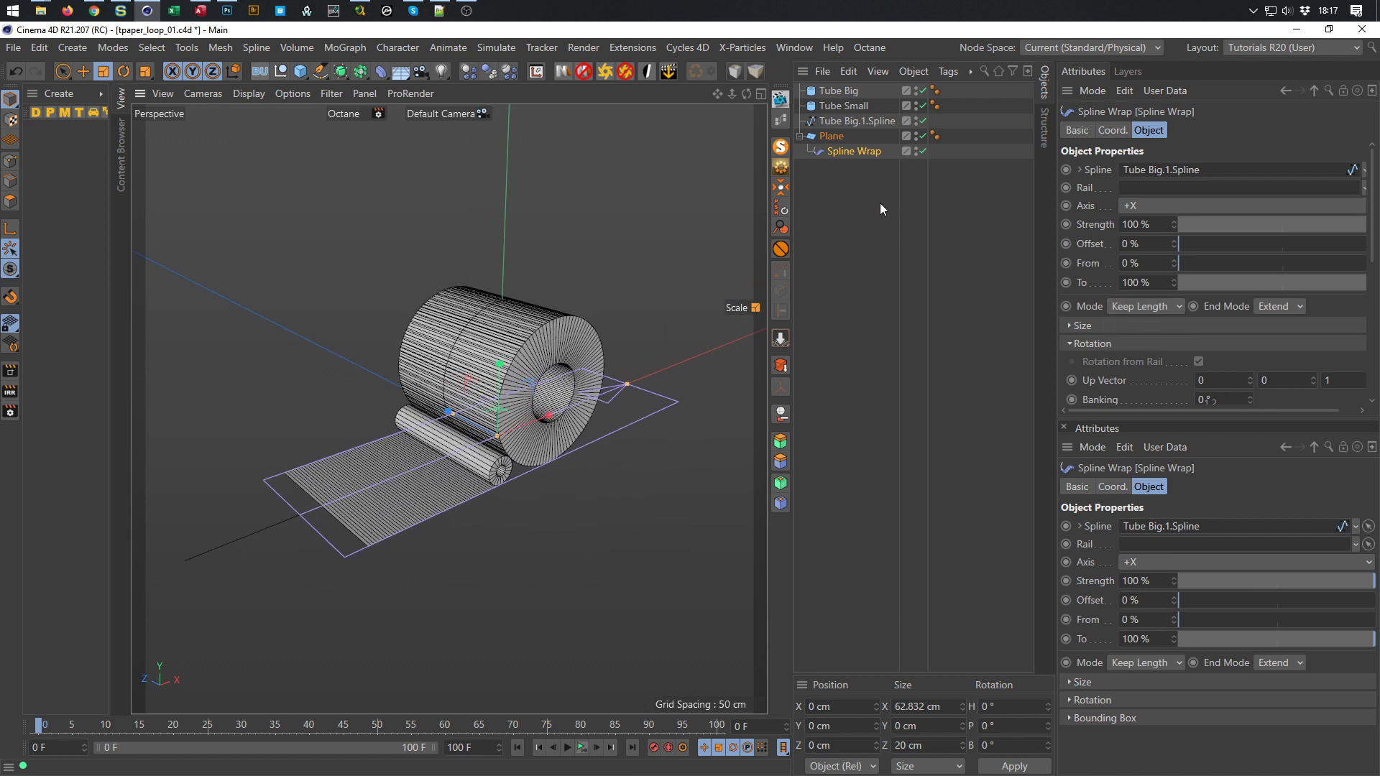
Double the plane's width to 125.664 cm and hide the Spline Wrap's cage in the viewport
click(834, 136)
click(1184, 171)
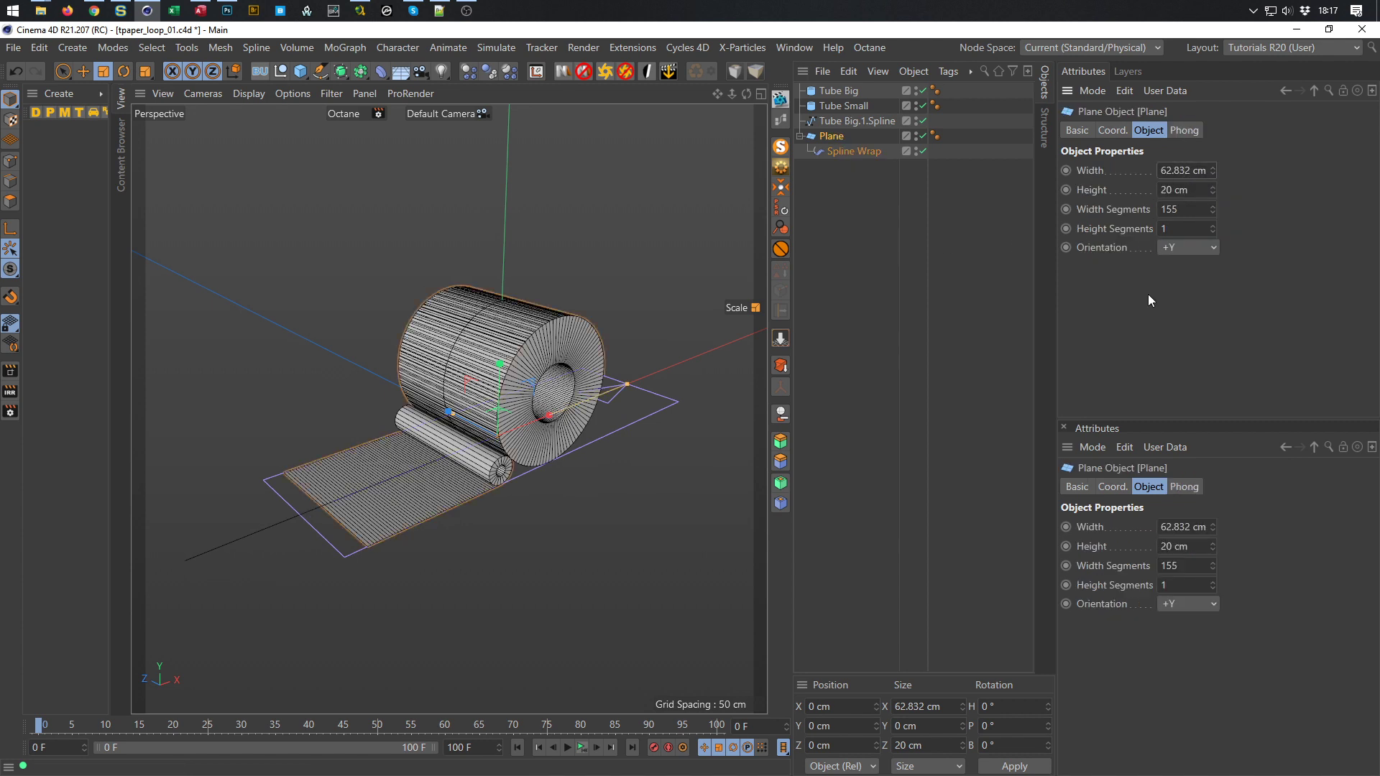
text(*2)
key(Return)
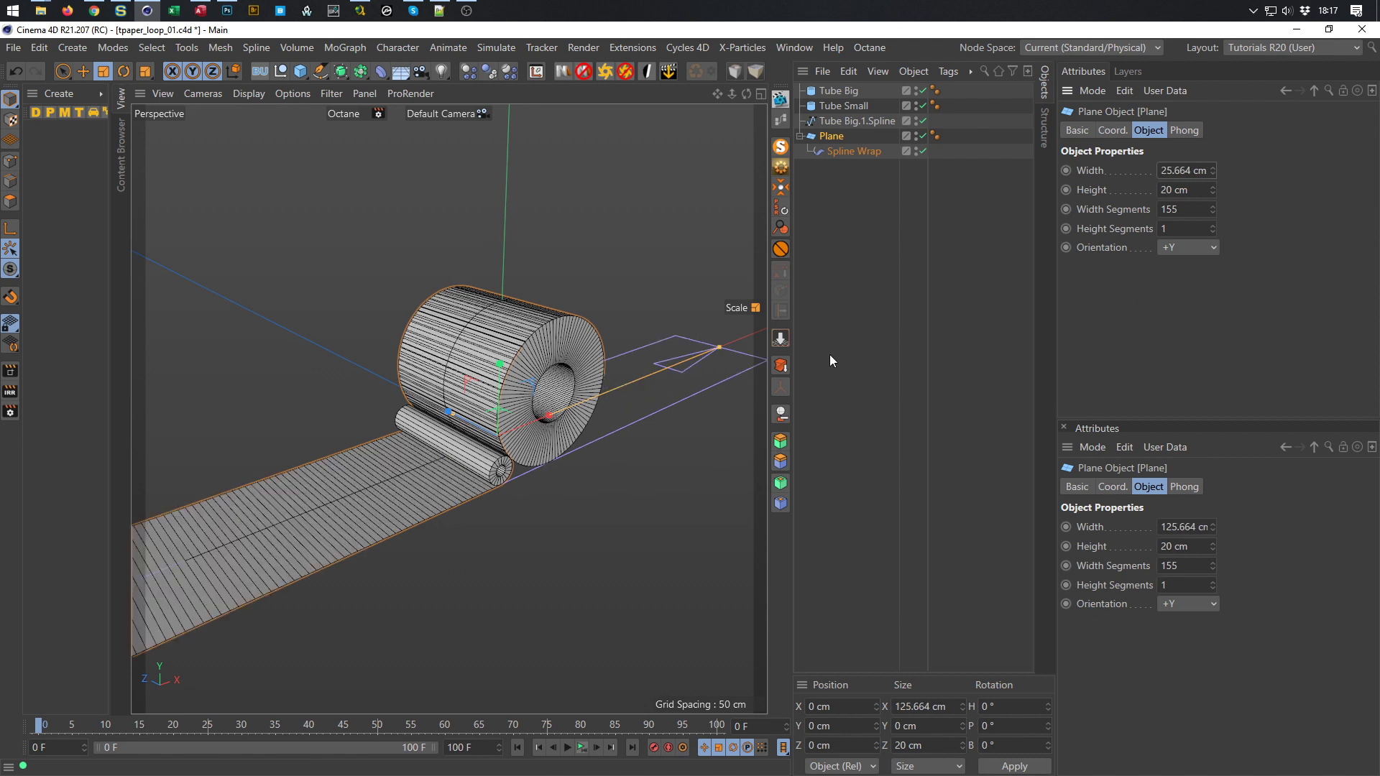
scroll(391, 442, down, 5)
alt+drag(410, 440, 424, 416)
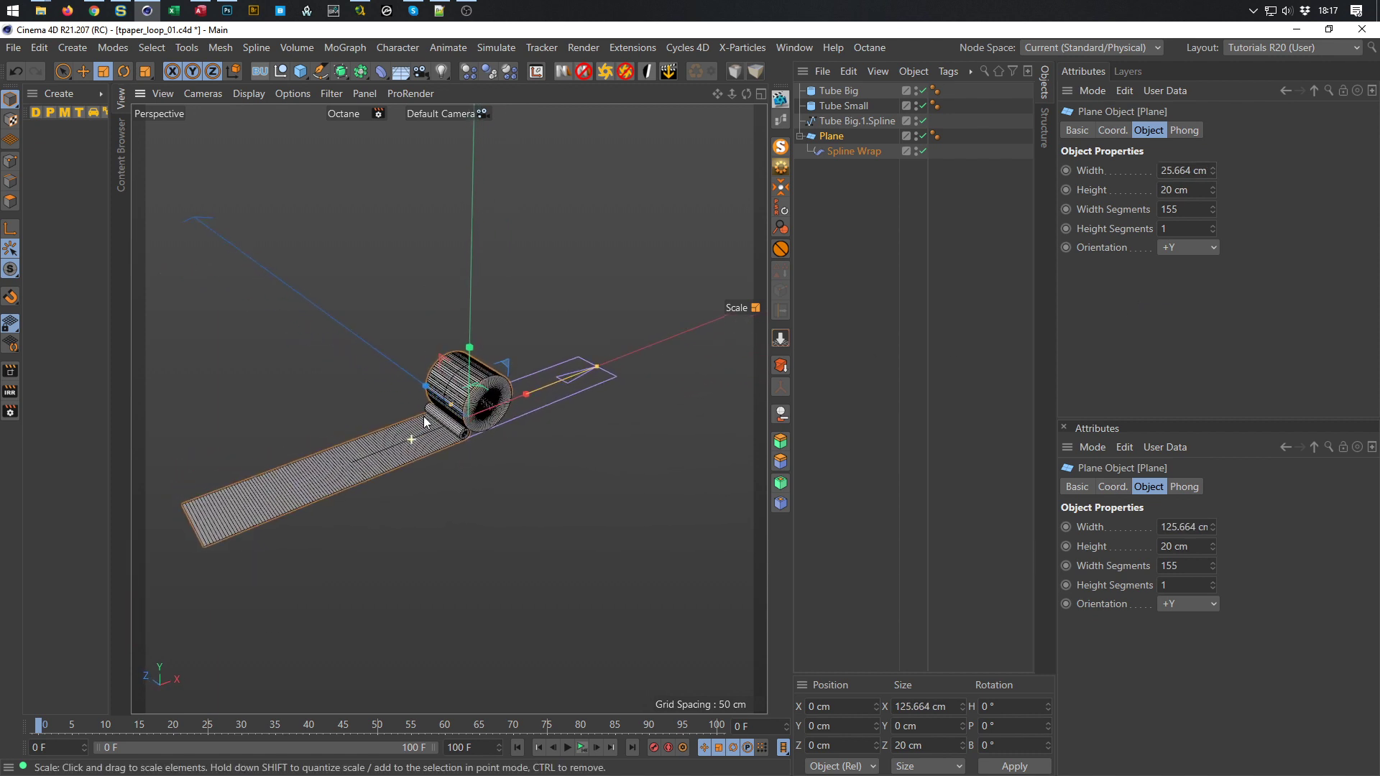
scroll(540, 369, up, 8)
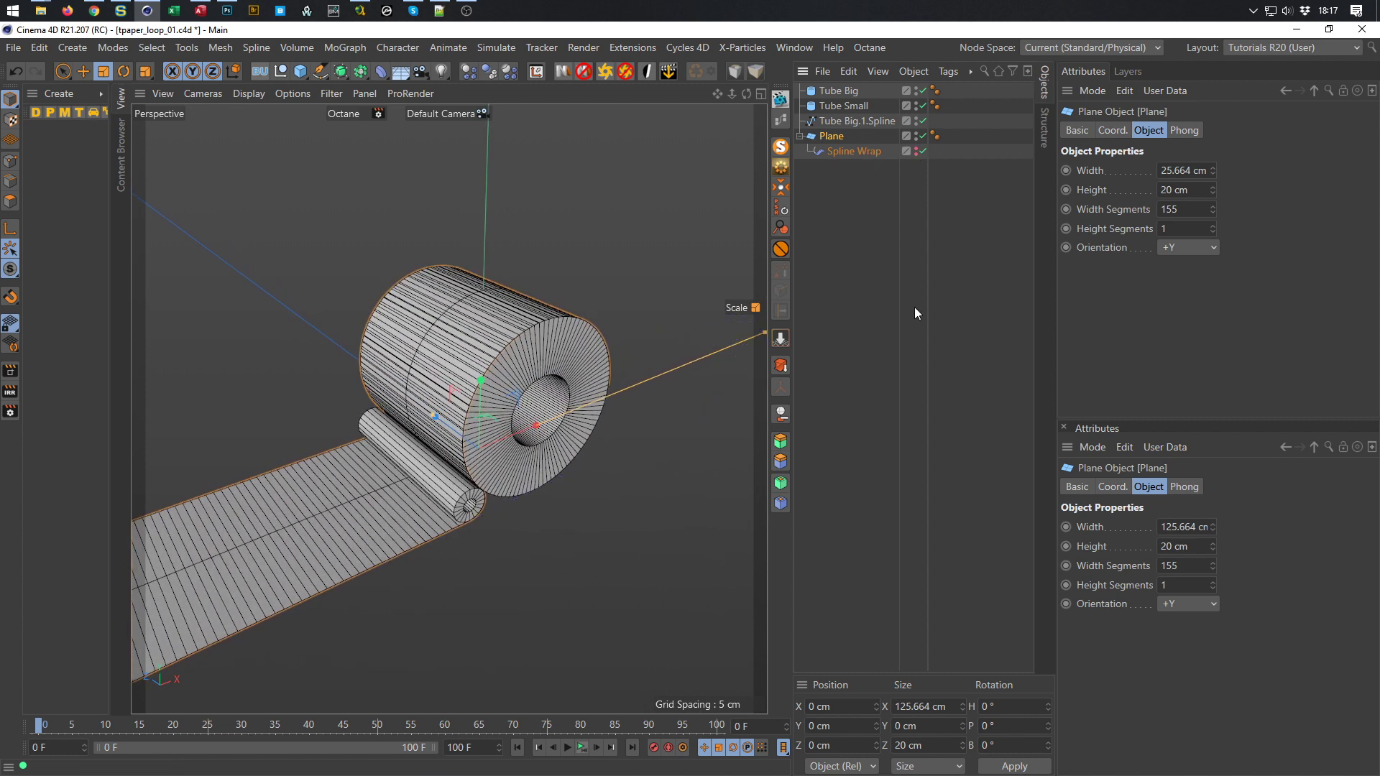
scroll(553, 322, up, 6)
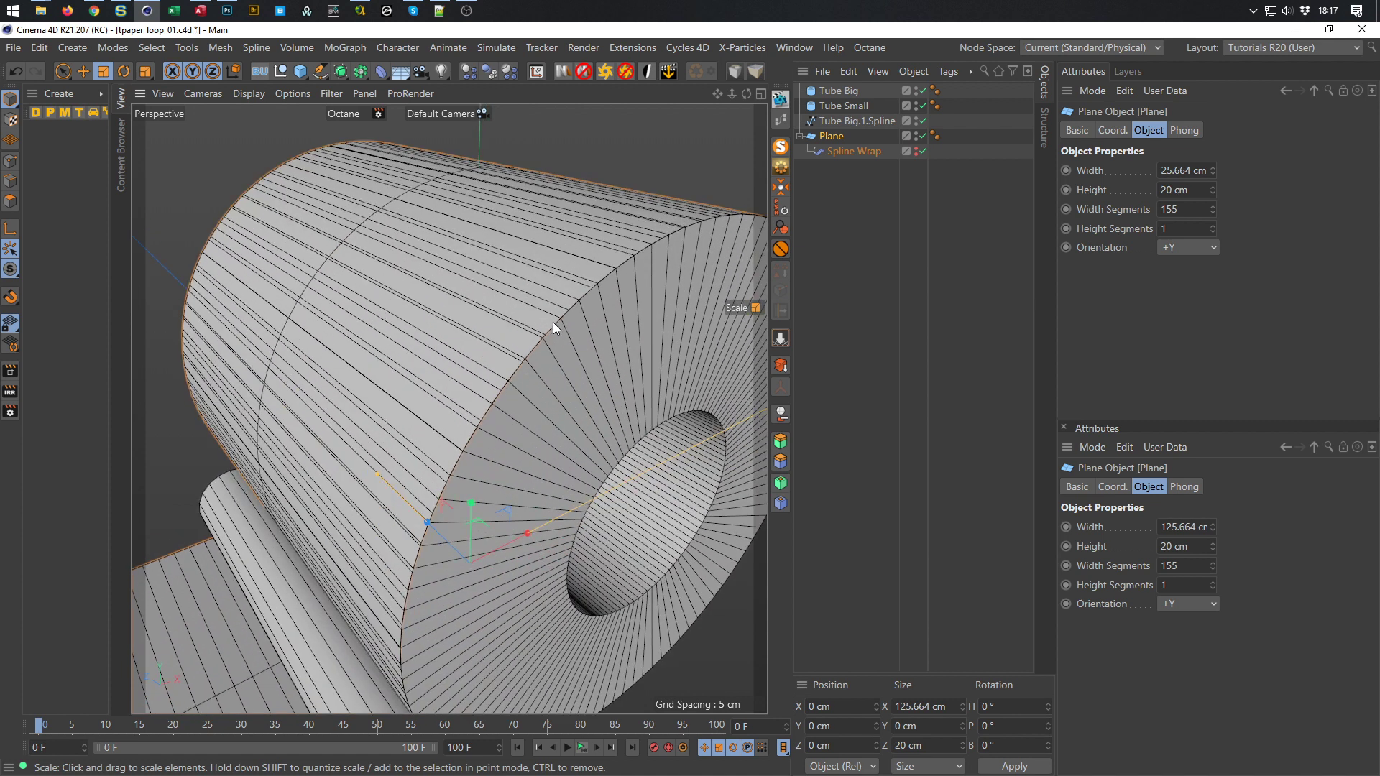
scroll(558, 361, down, 5)
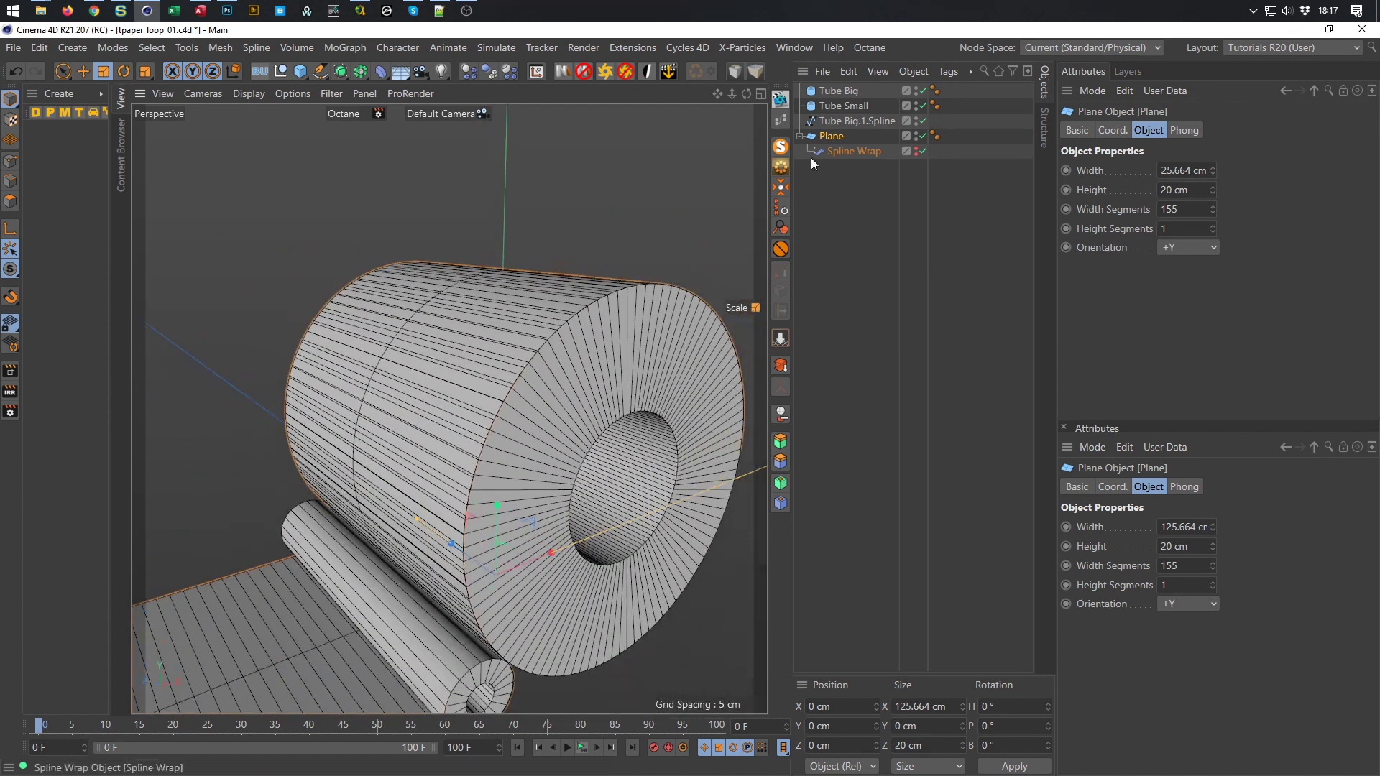
Rename the plane to Ribbon and save the project
double_click(834, 136)
text(Ribbon)
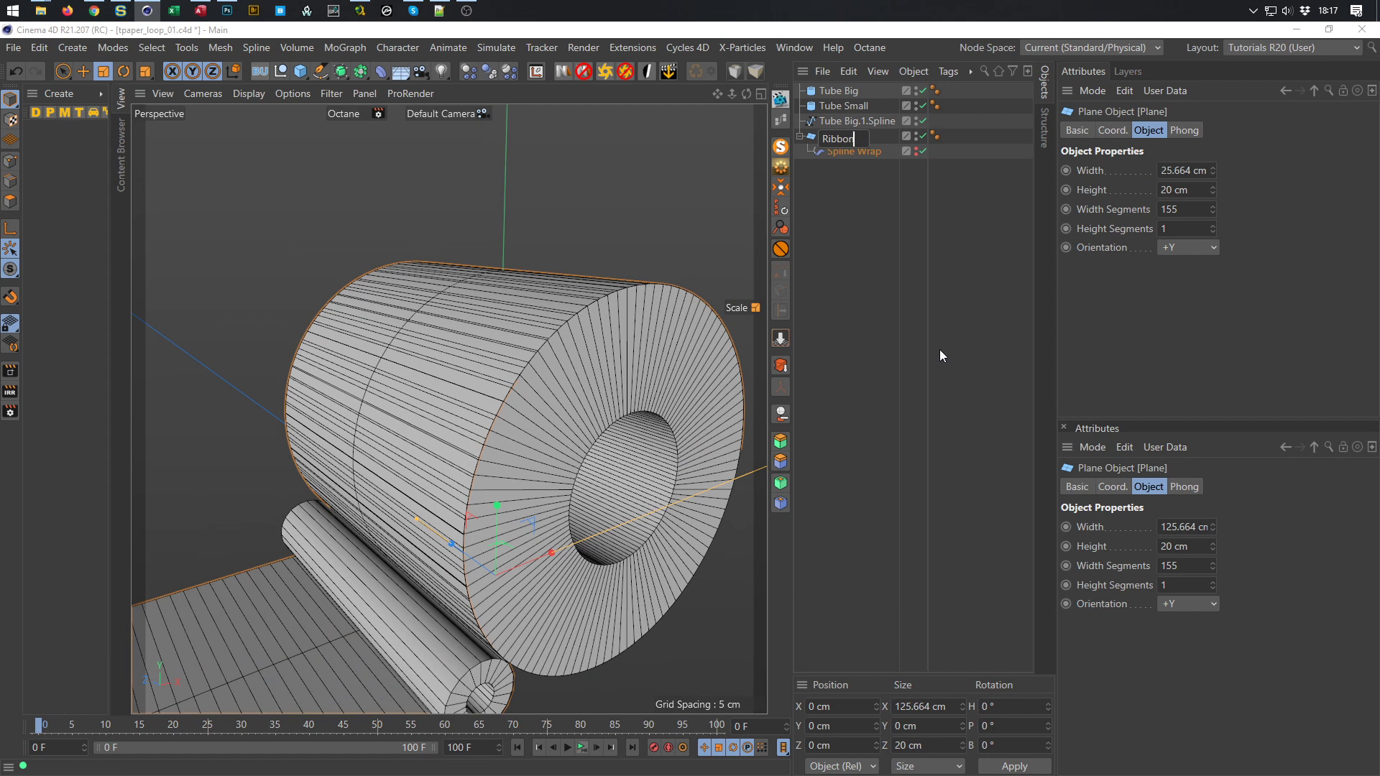
key(Return)
key(ctrl+s)
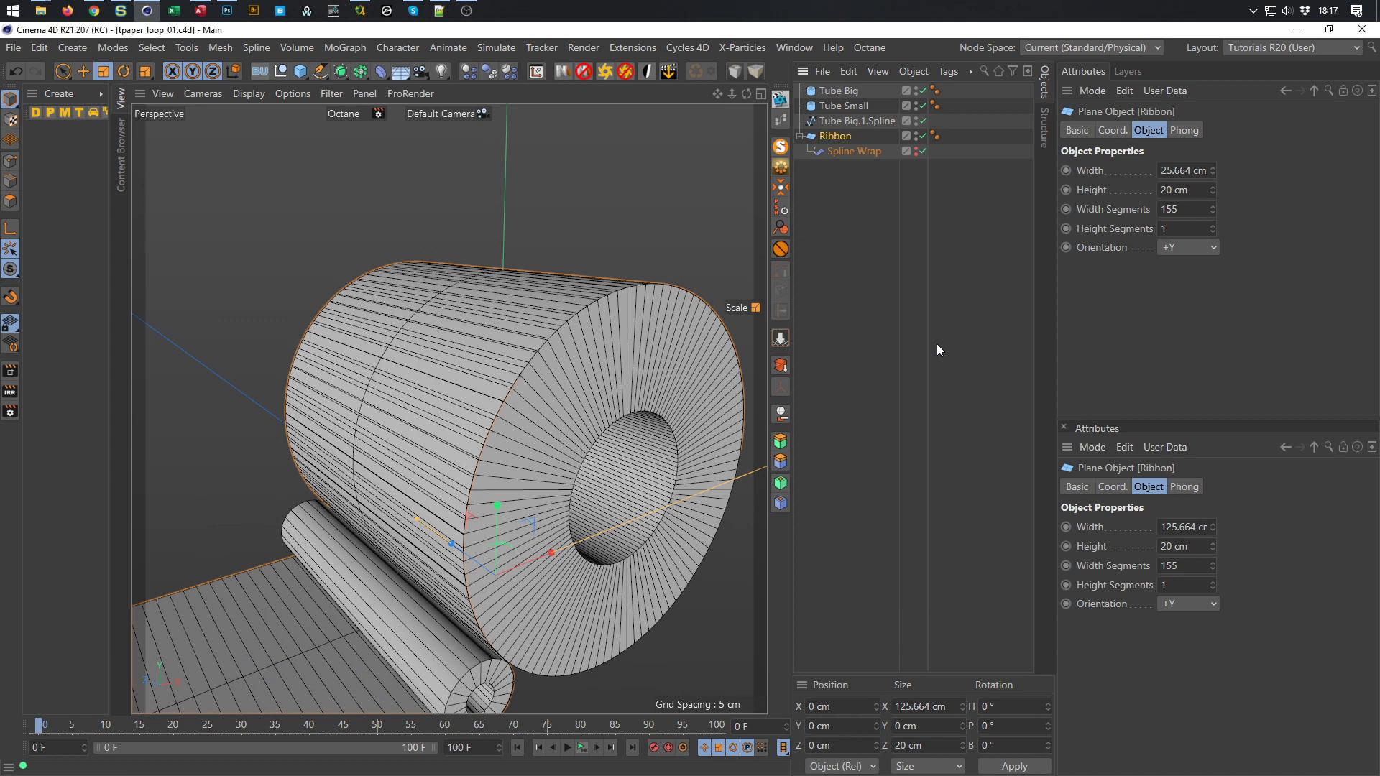
Put the Ribbon under a Py-Extrude Generator and set its offset to 0.2 cm to give the paper thickness
click(837, 138)
click(781, 440)
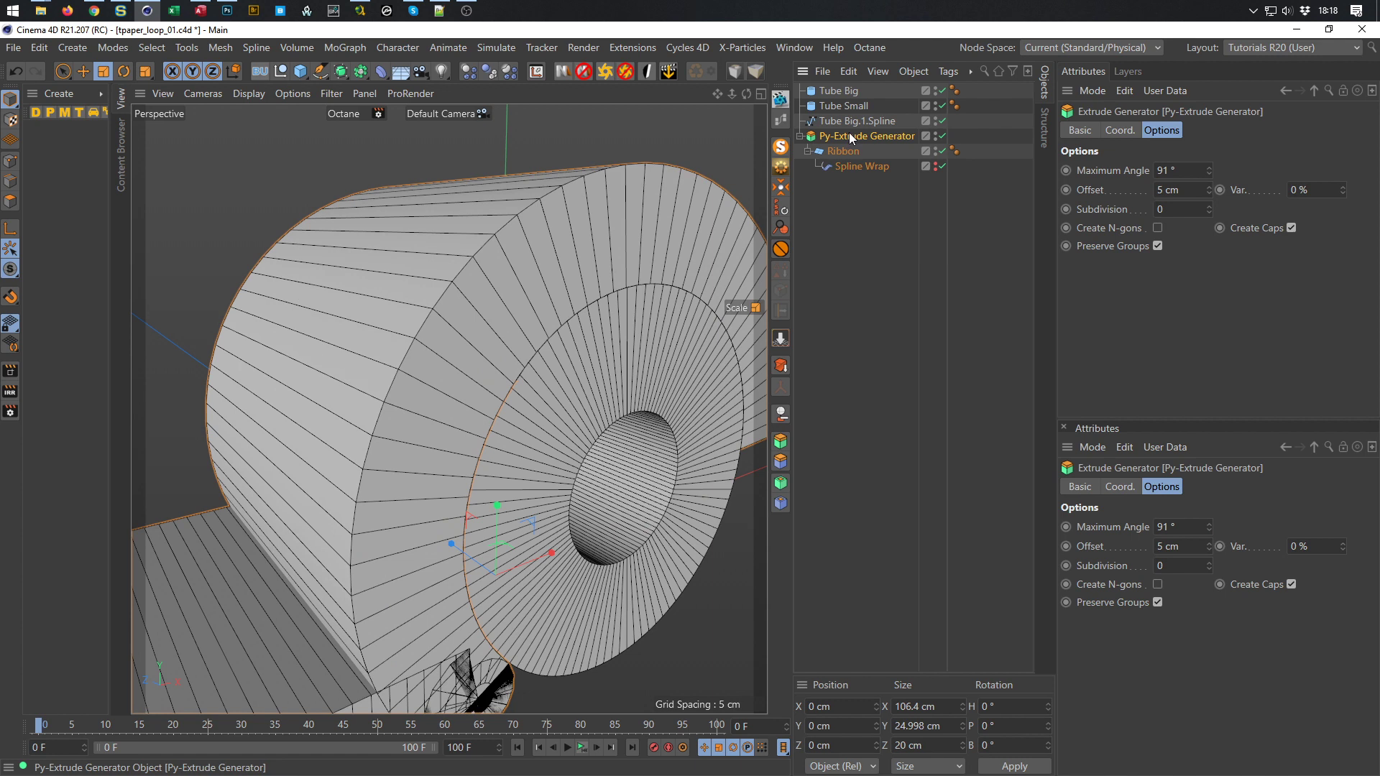
click(1189, 191)
text(0.2)
key(Return)
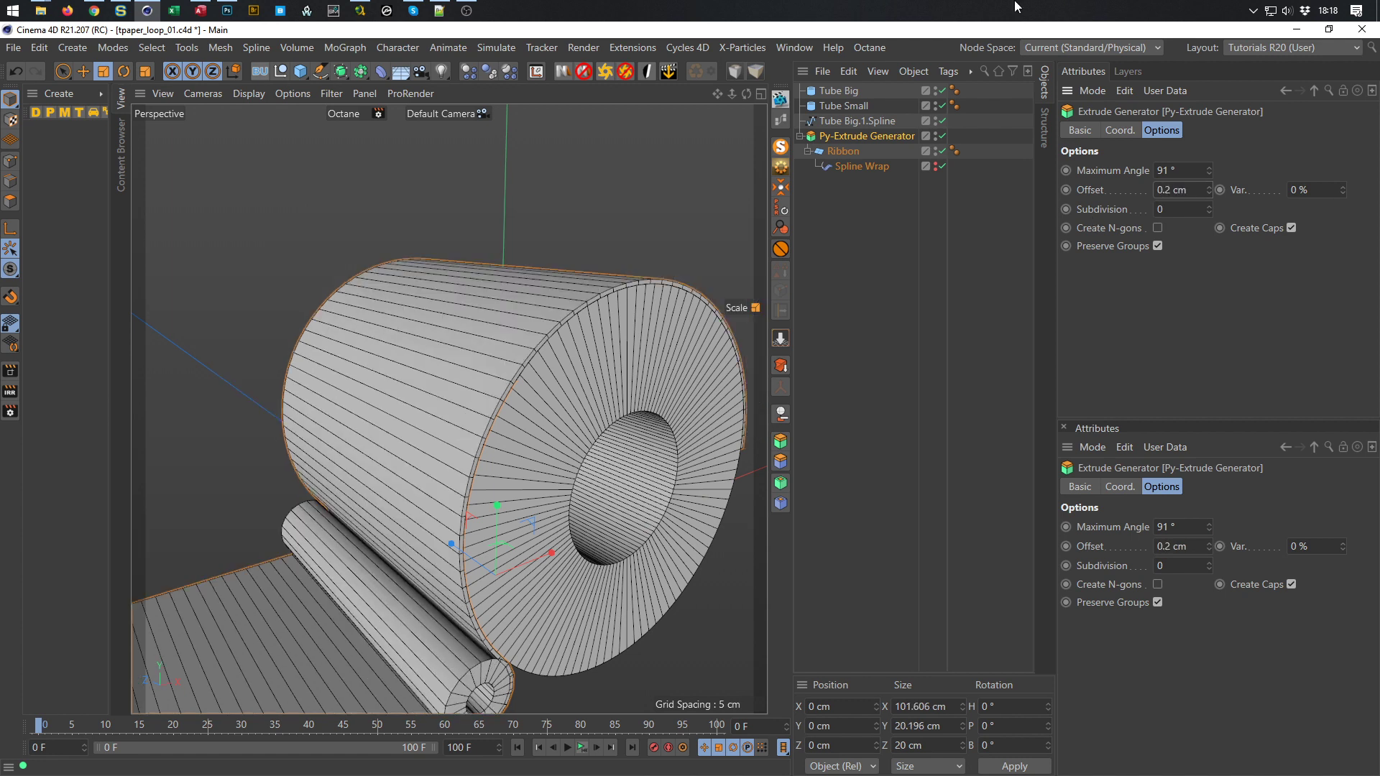
scroll(480, 458, up, 6)
scroll(546, 451, up, 3)
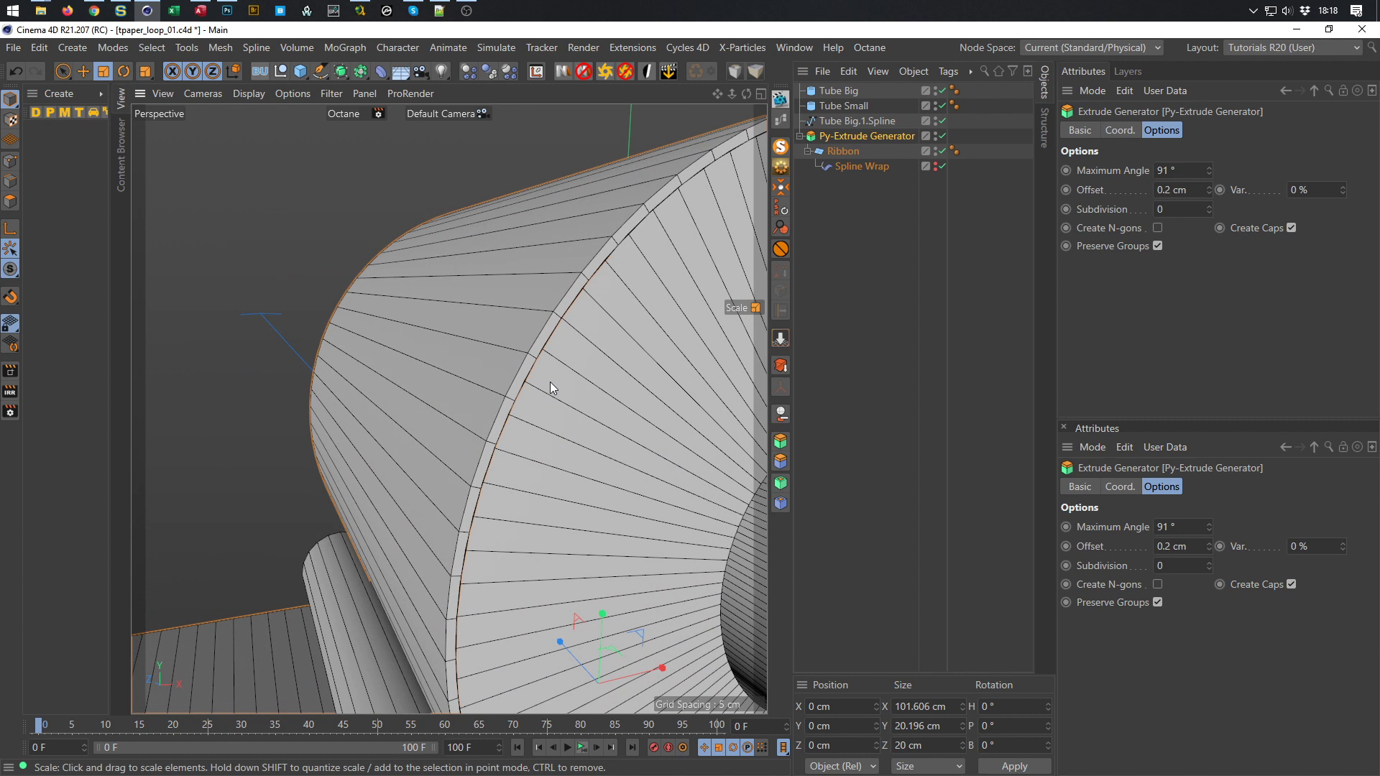
scroll(550, 388, down, 6)
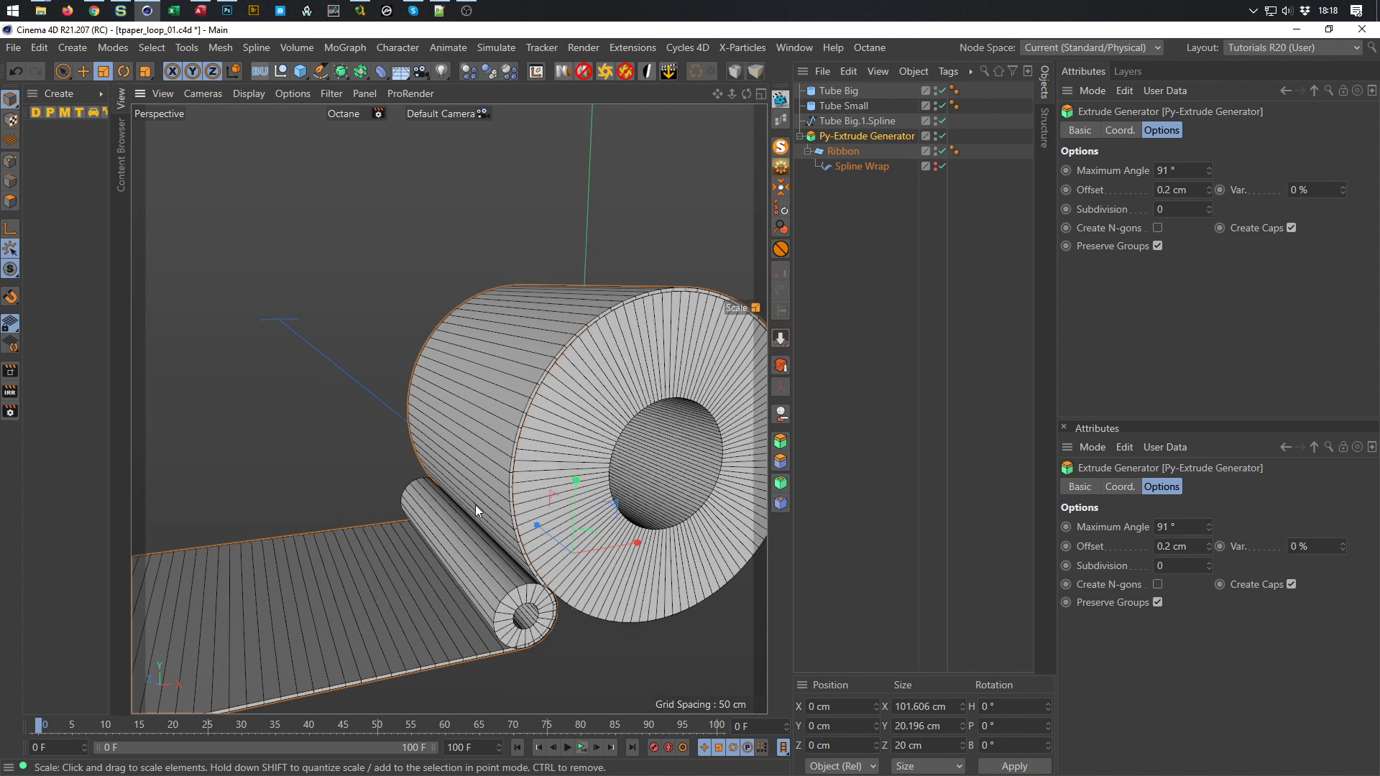
scroll(475, 505, up, 2)
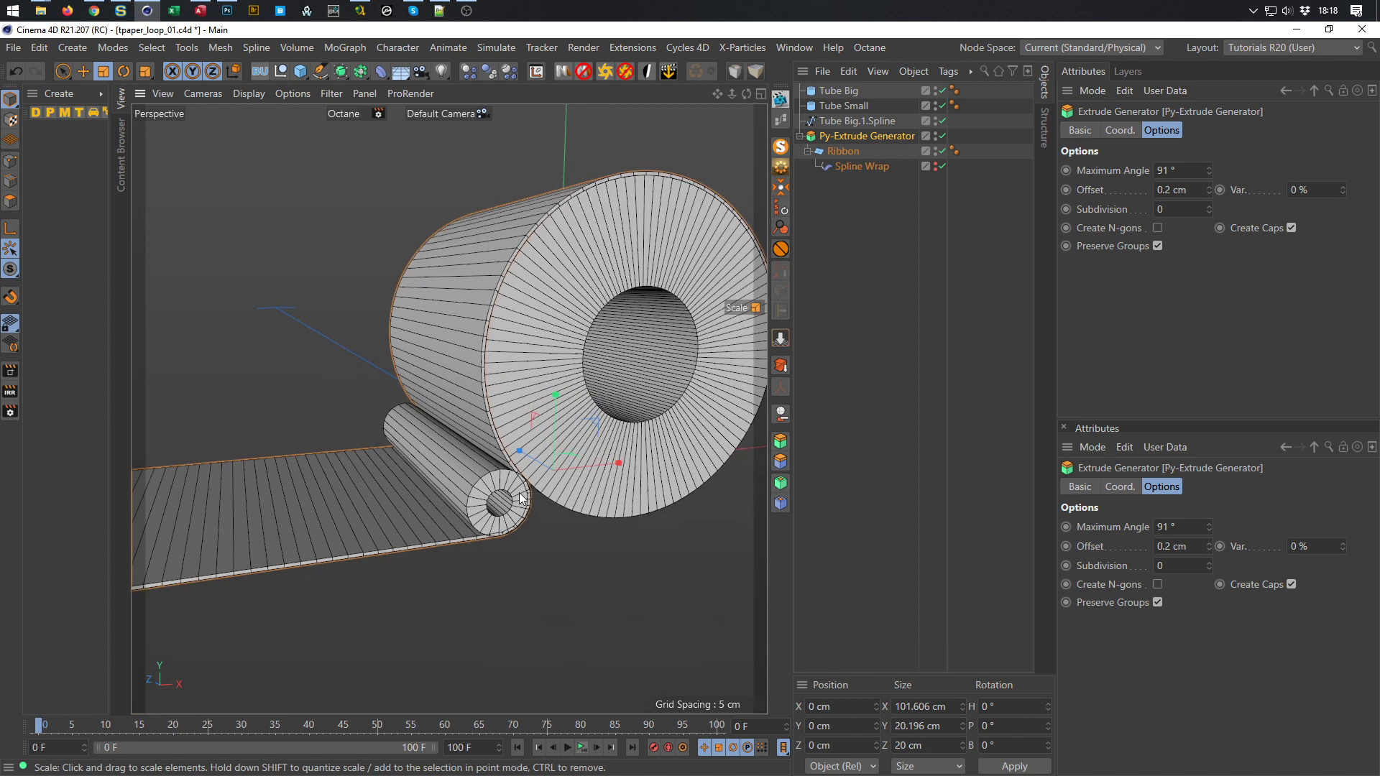
Set the small tube's rotation segments to 50, checking the roundness close up in the front view
middle_click(489, 528)
middle_click(520, 580)
alt+right_drag(360, 487, 623, 477)
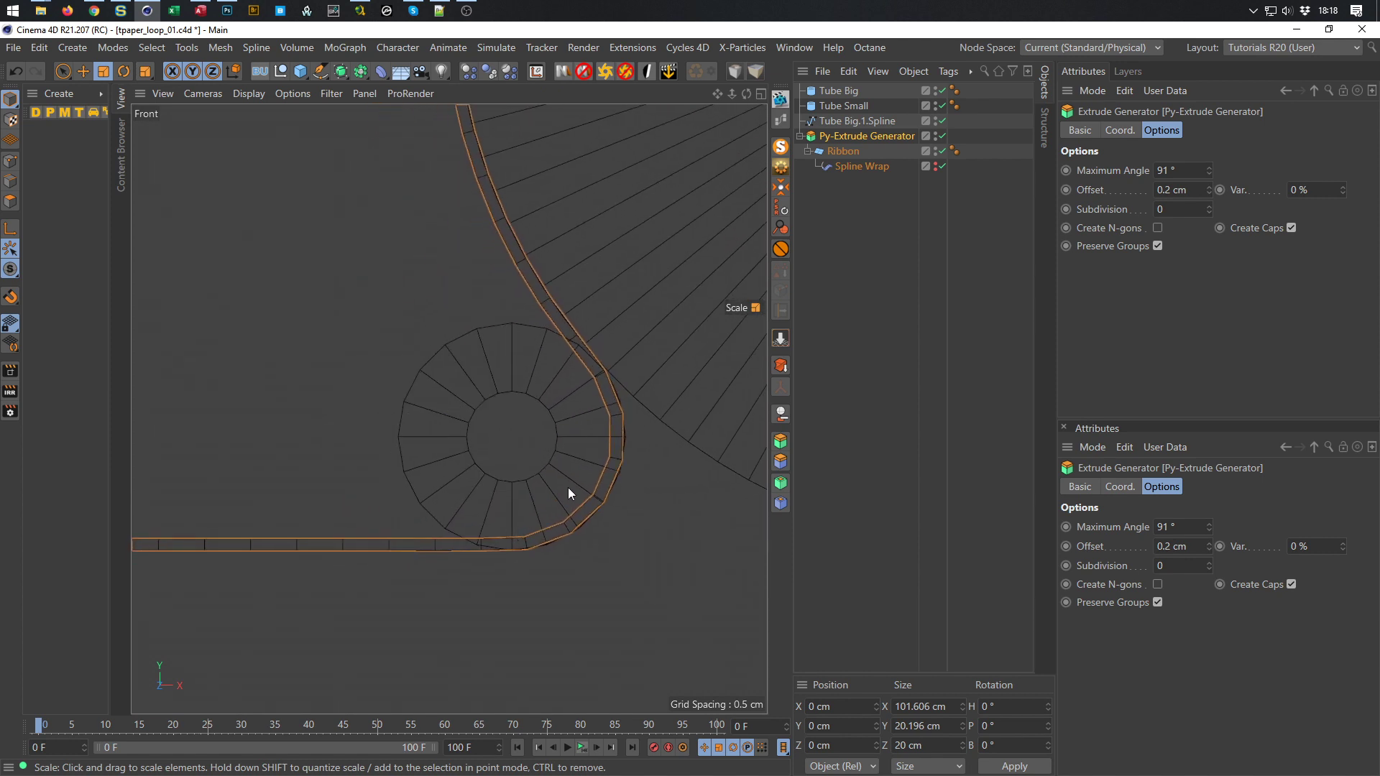
click(838, 108)
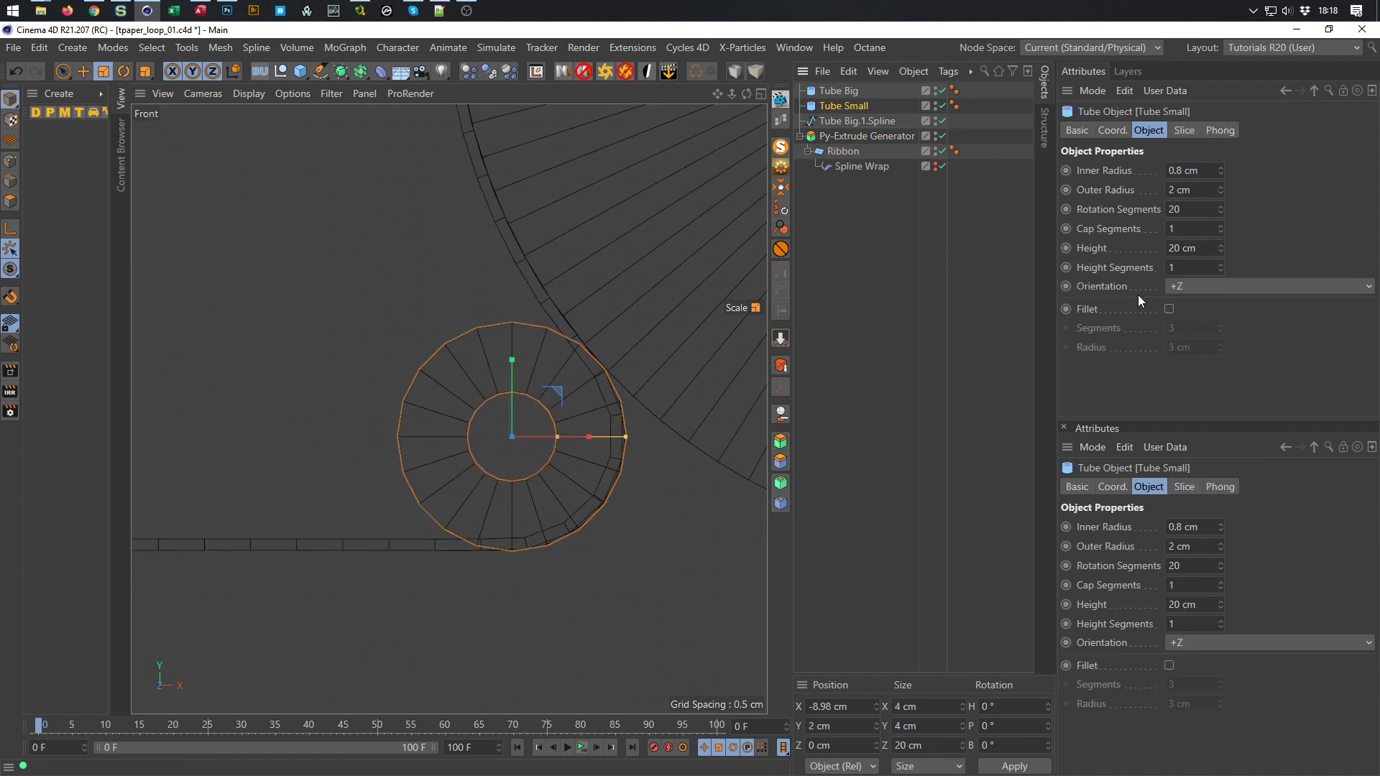
double_click(1200, 209)
text(50)
key(Return)
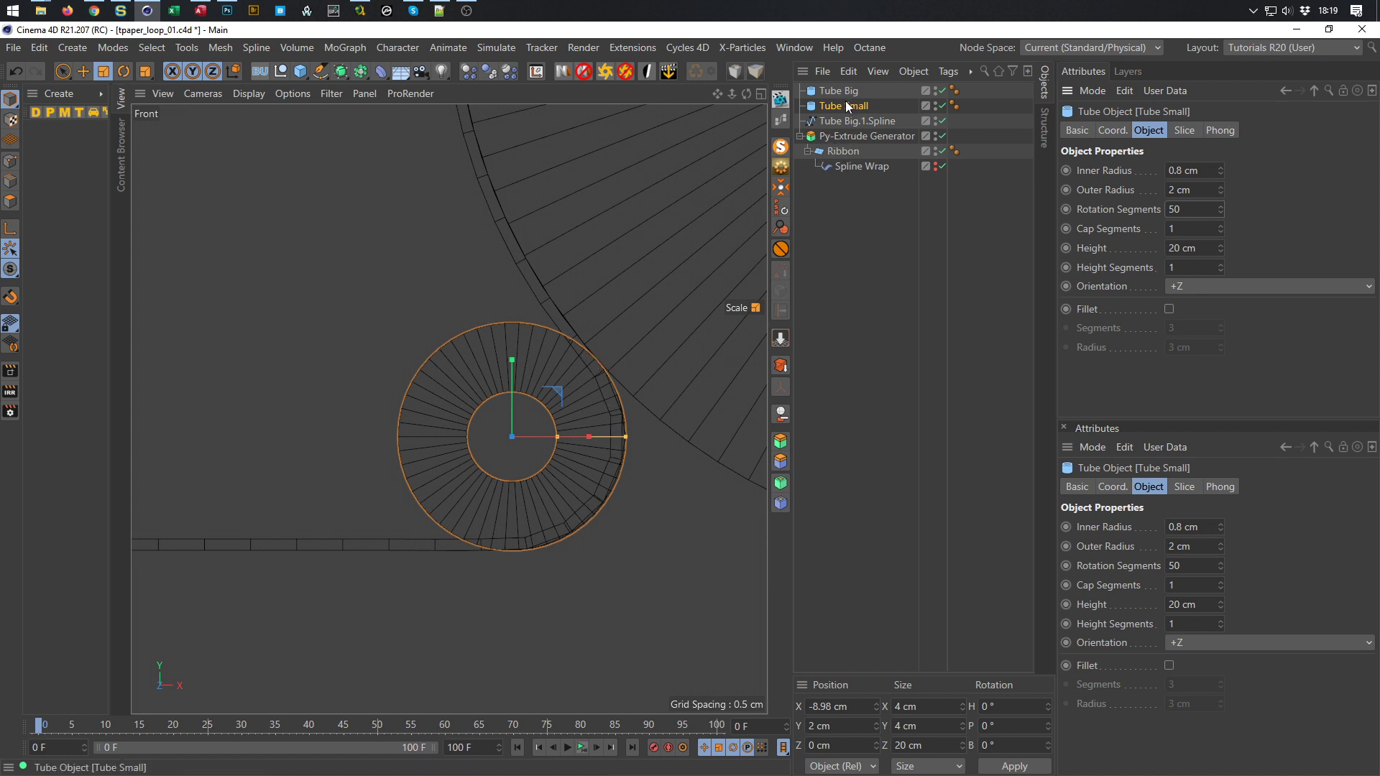
Raise the Ribbon plane's width segments to 300
click(841, 150)
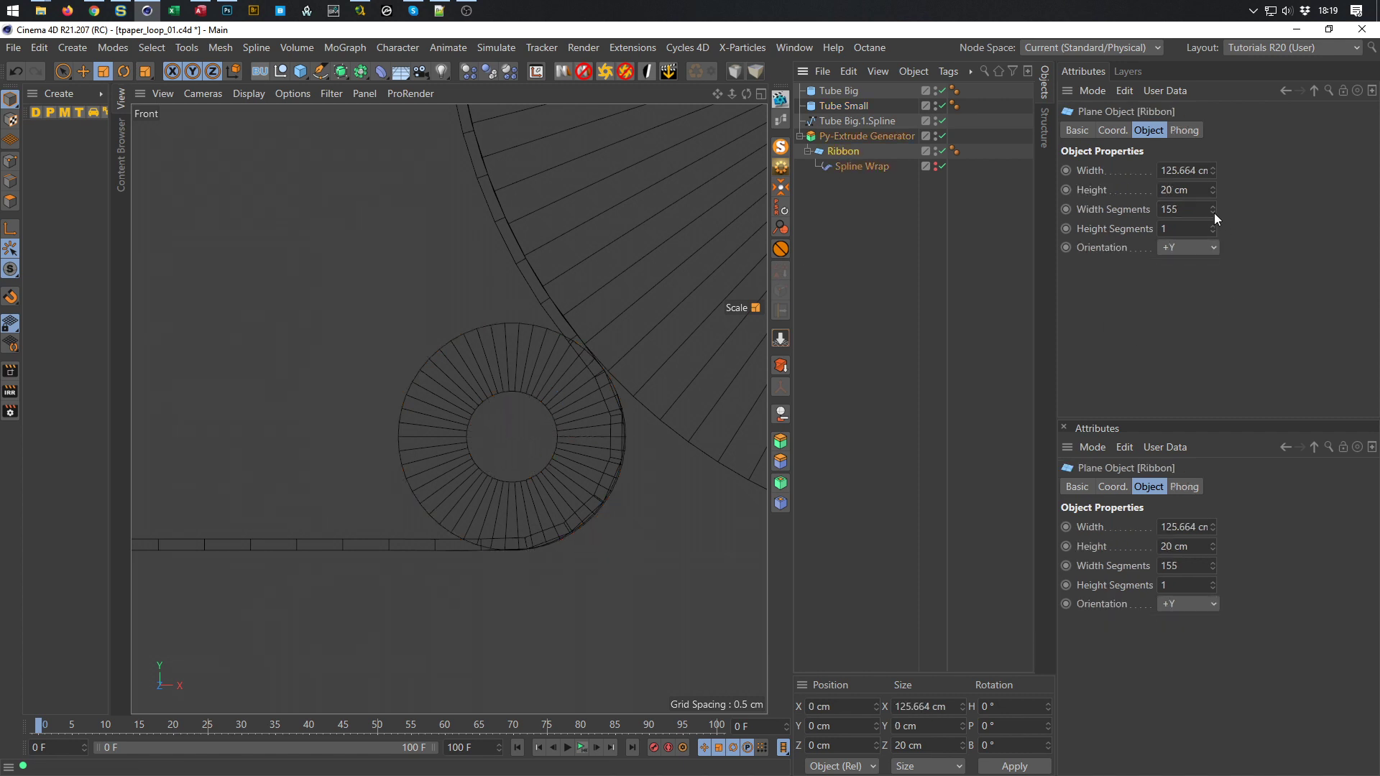
mouse_move(1212, 207)
mouse_down()
mouse_move(1251, 199)
mouse_move(1212, 209)
mouse_up()
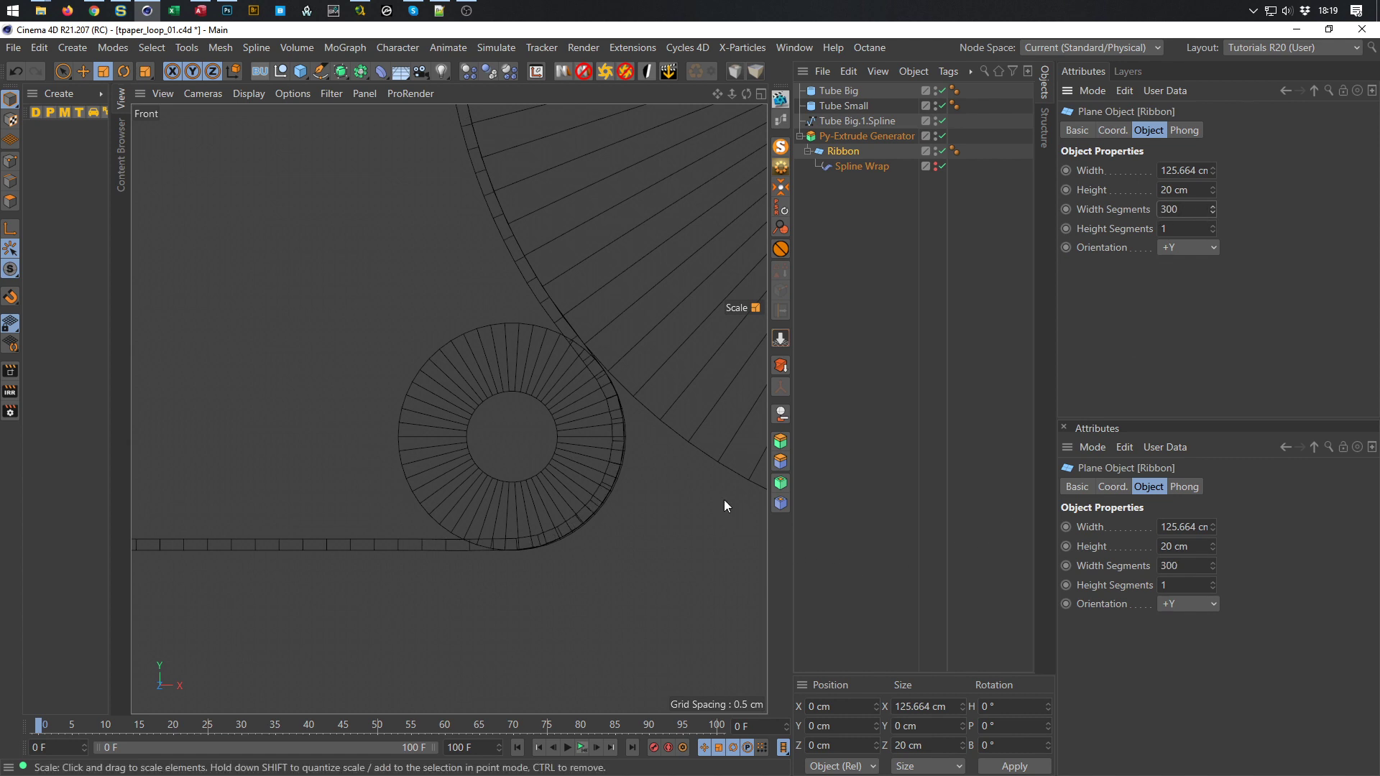
Move the small tube up and away from the ribbon's curve and set its outer radius to 1.9 cm
click(852, 107)
key(e)
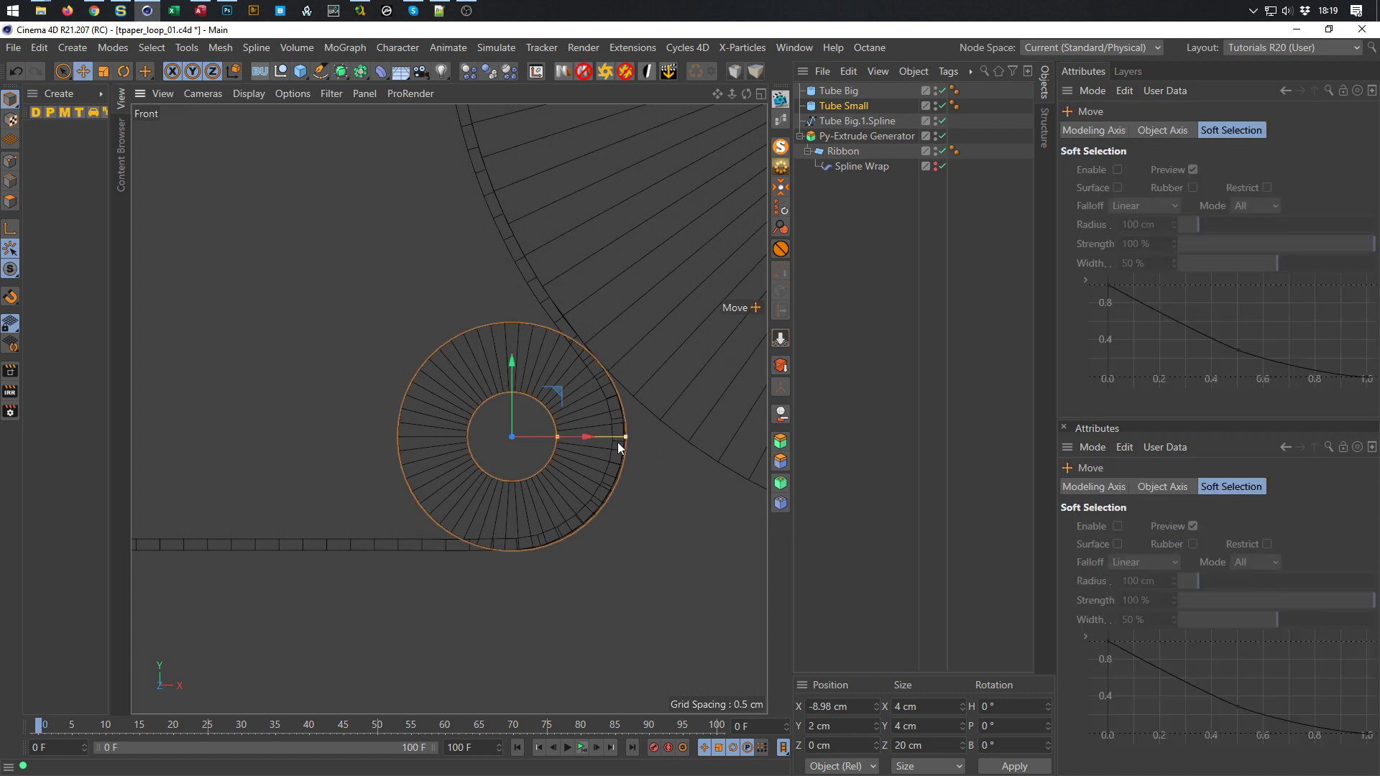
drag(558, 391, 540, 386)
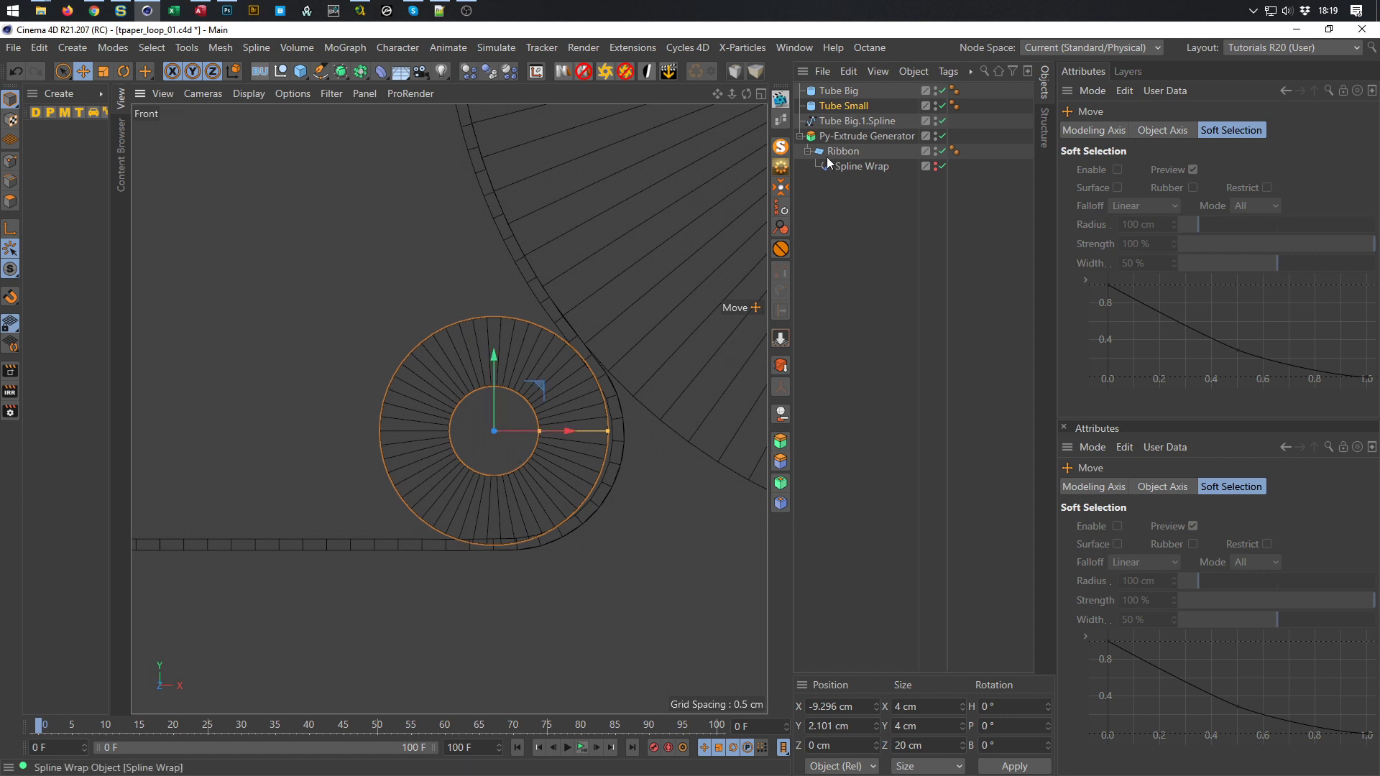
click(846, 108)
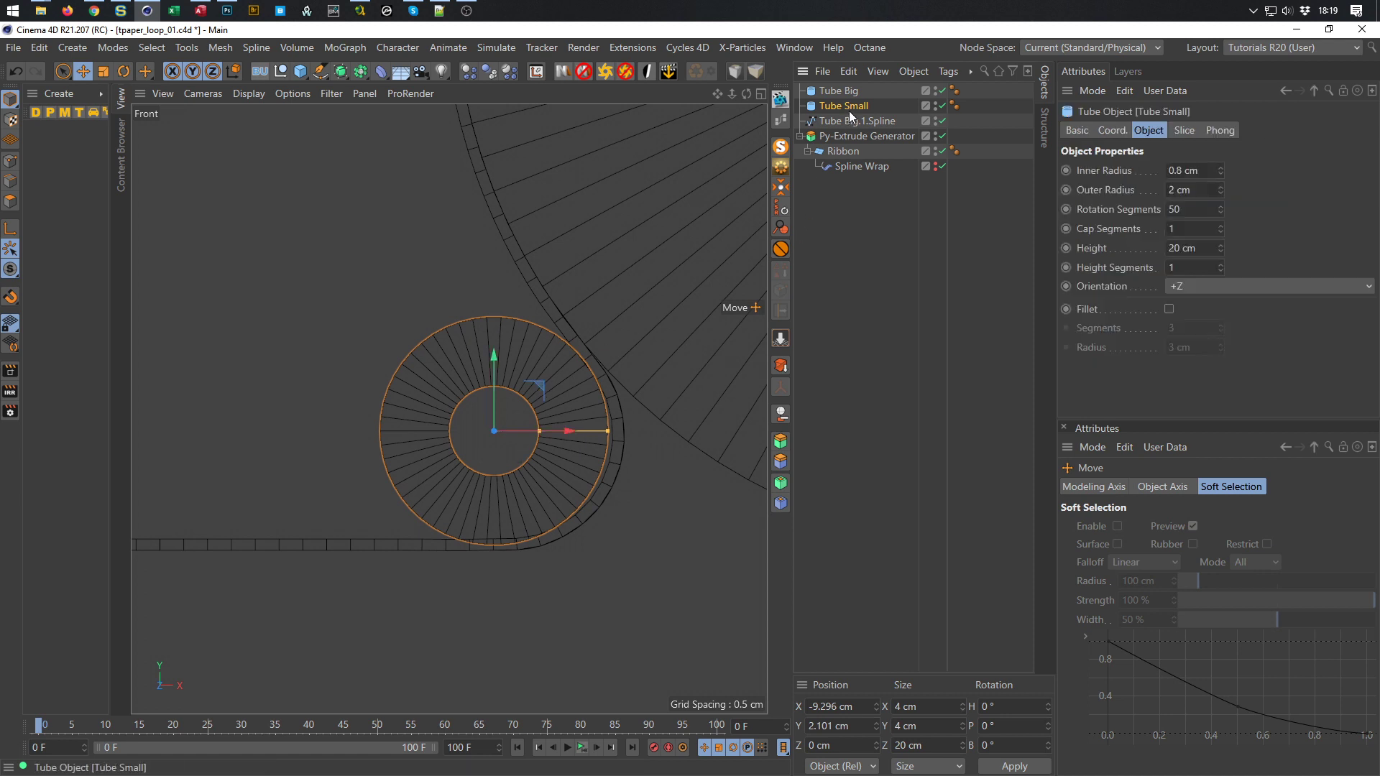
click(1172, 190)
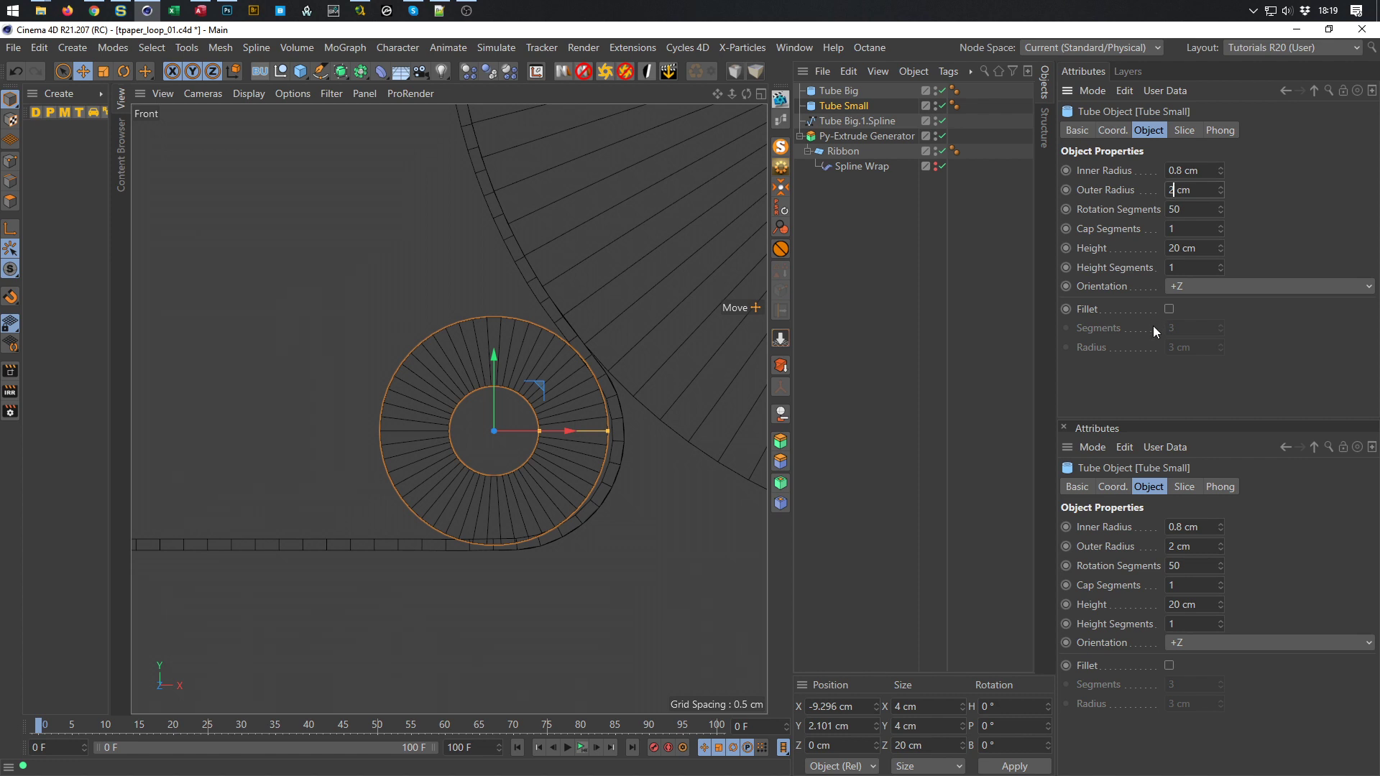
key(shift+Left)
text(1,9)
key(Return)
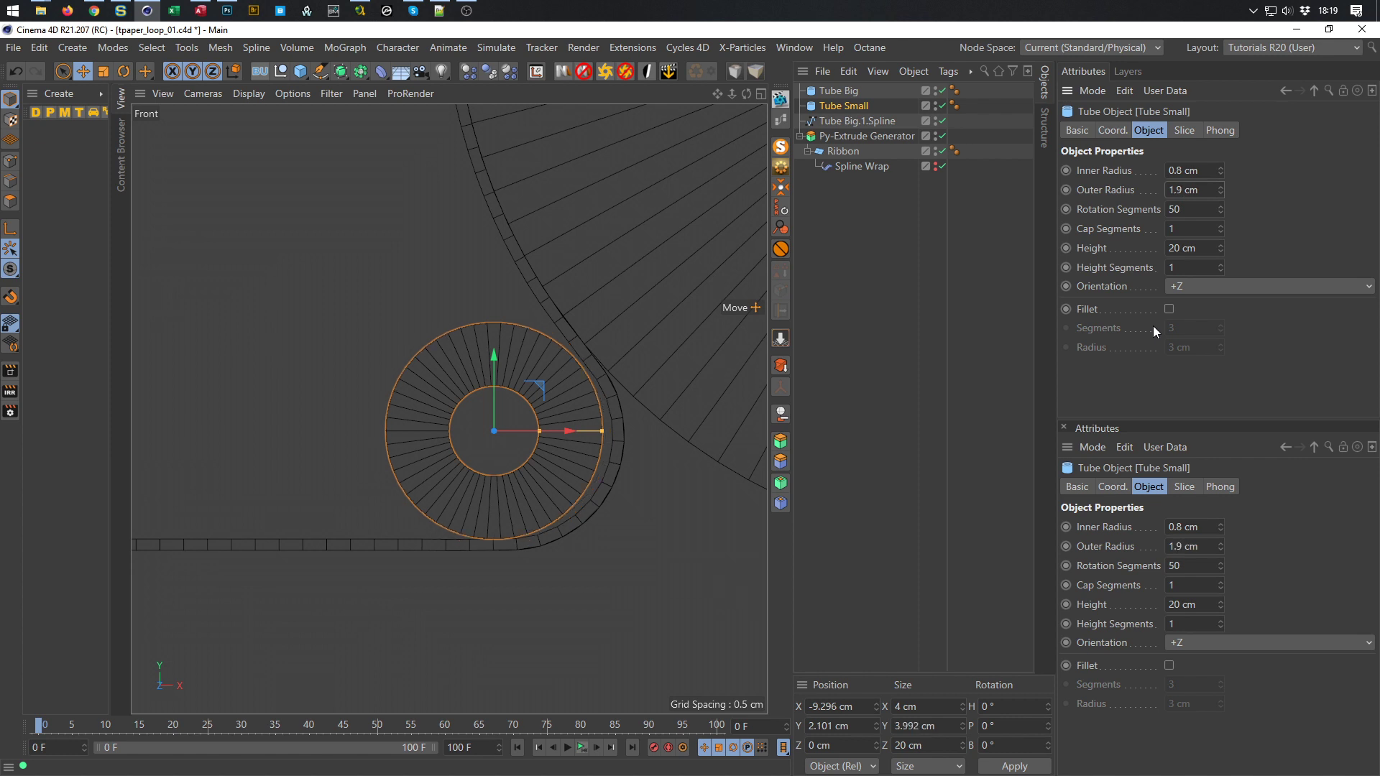
Set the small tube's outer radius to 1.8 cm and reposition it just inside the ribbon's curve, at about X -9.03 cm, Y 2.04 cm
scroll(546, 443, up, 3)
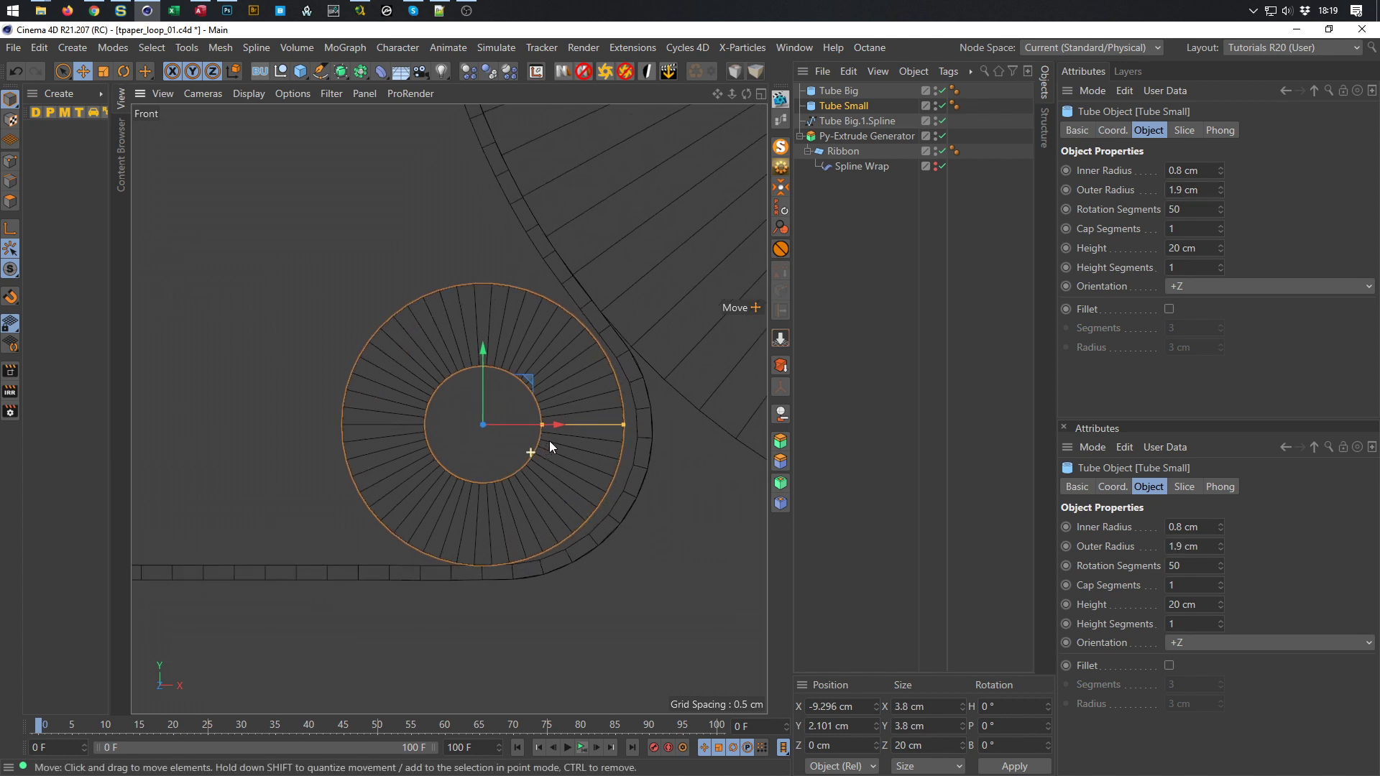
drag(535, 375, 541, 376)
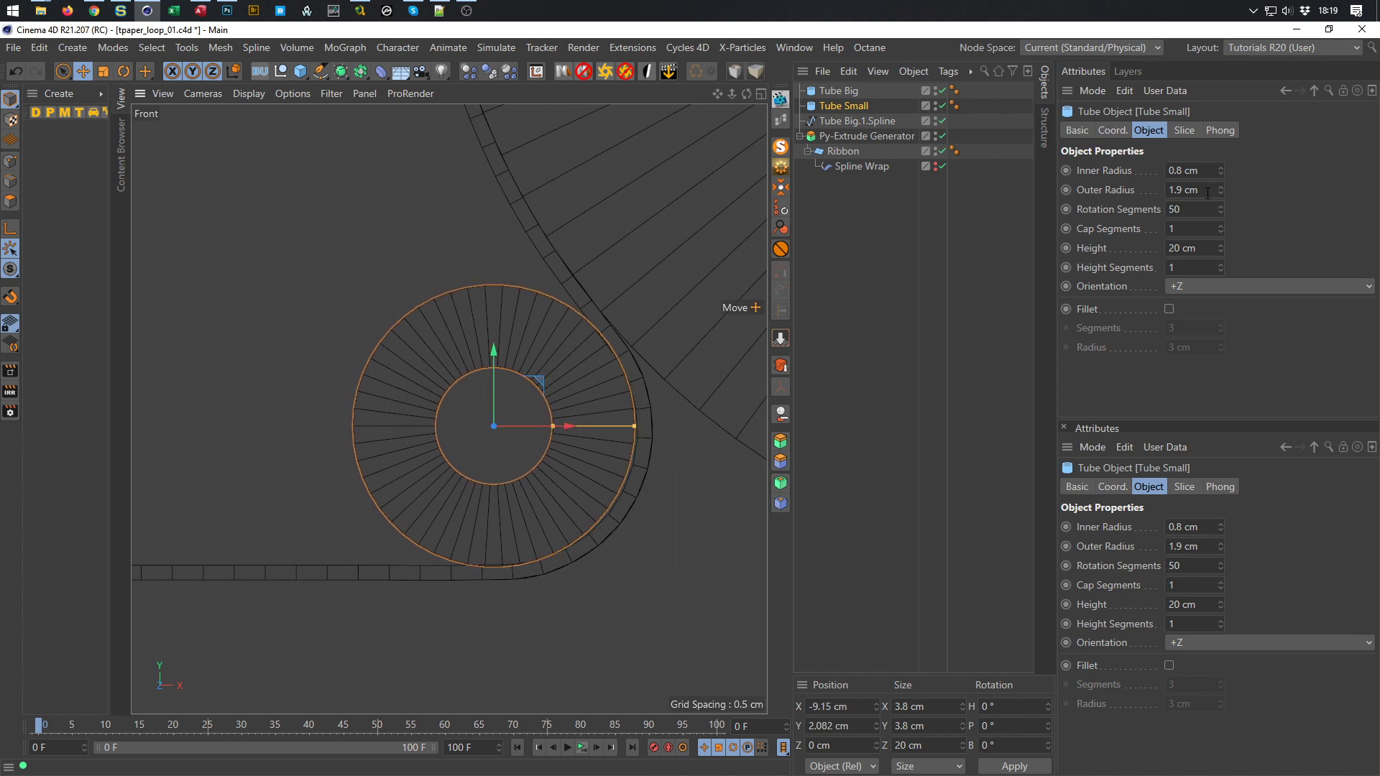
click(1181, 190)
key(Left)
key(Delete)
text(8)
key(Return)
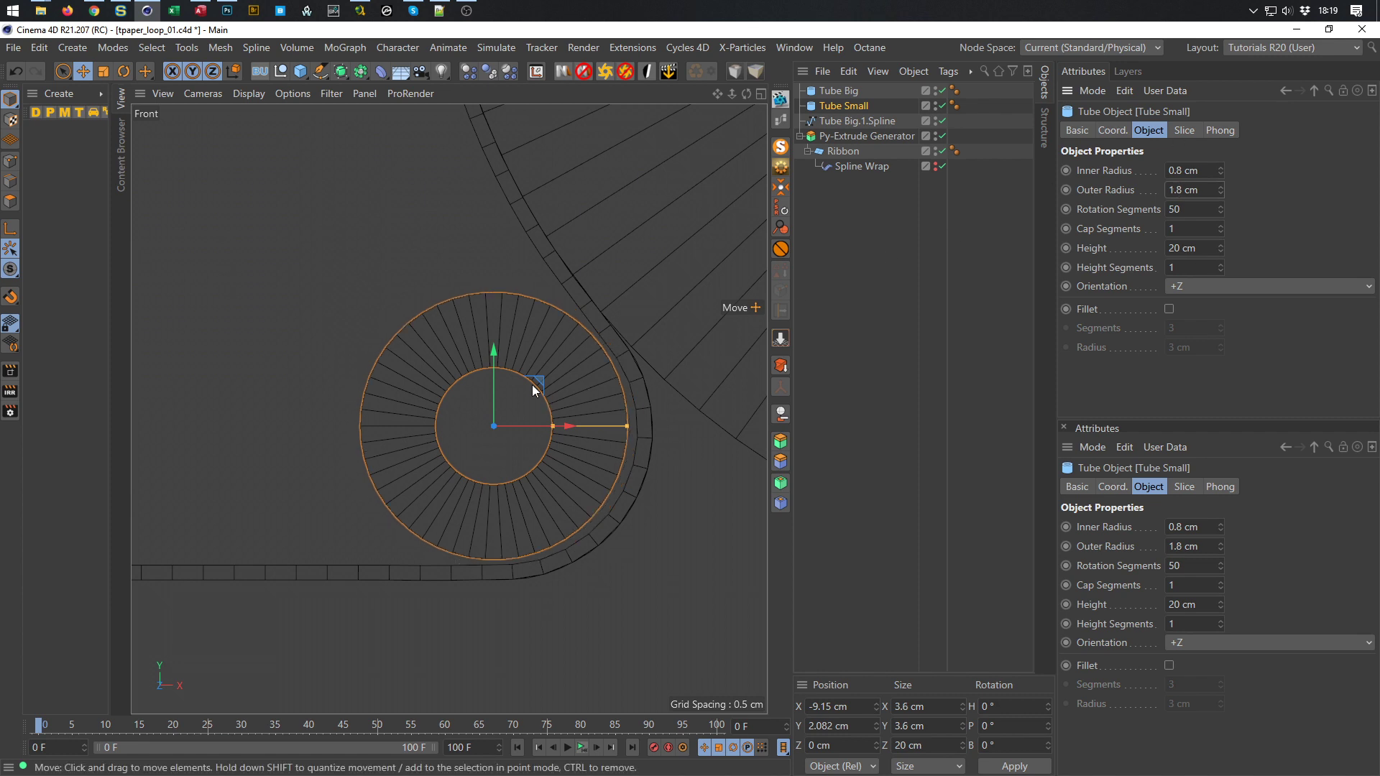
drag(539, 378, 548, 378)
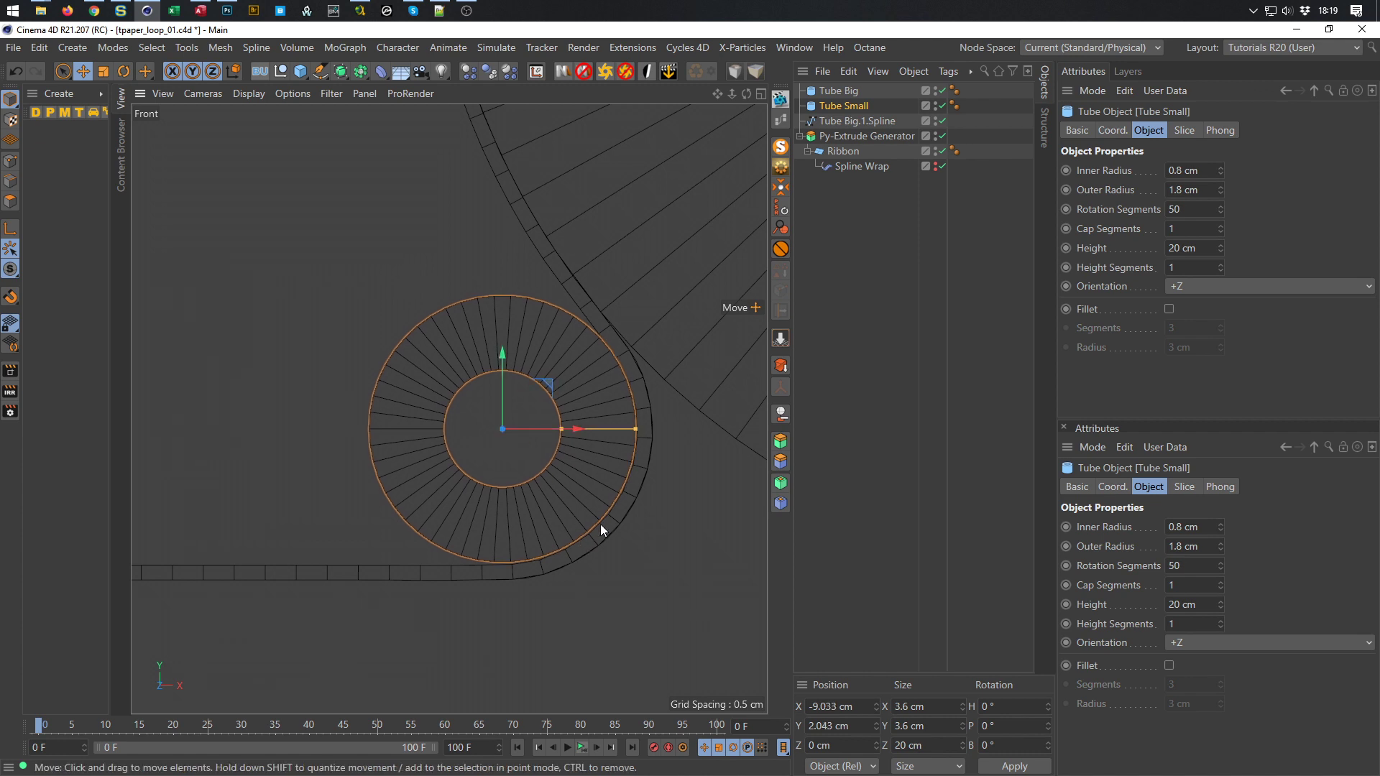
Set the small tube's height to 15 cm in the perspective view and save the project
middle_click(608, 500)
middle_click(362, 209)
alt+drag(550, 486, 532, 453)
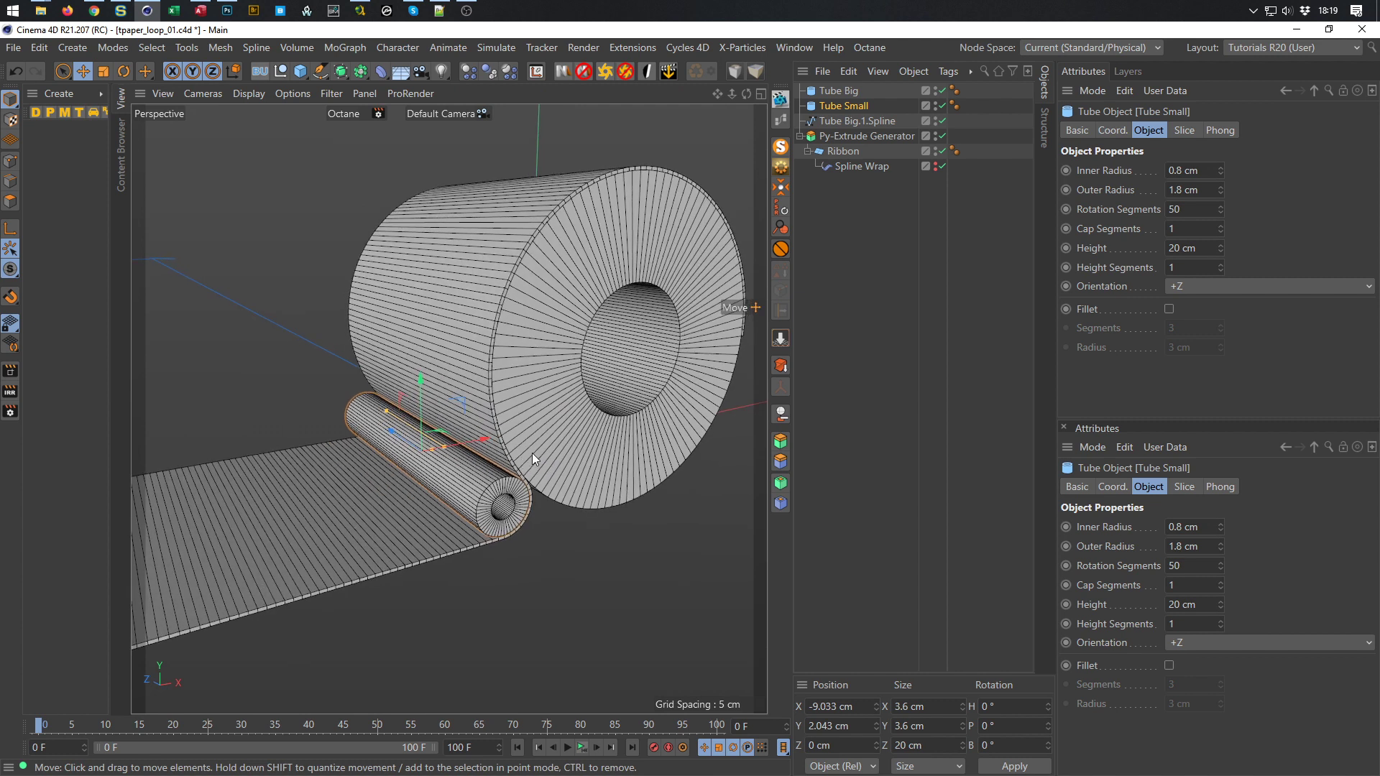
click(1179, 251)
text(15)
key(Return)
key(ctrl+s)
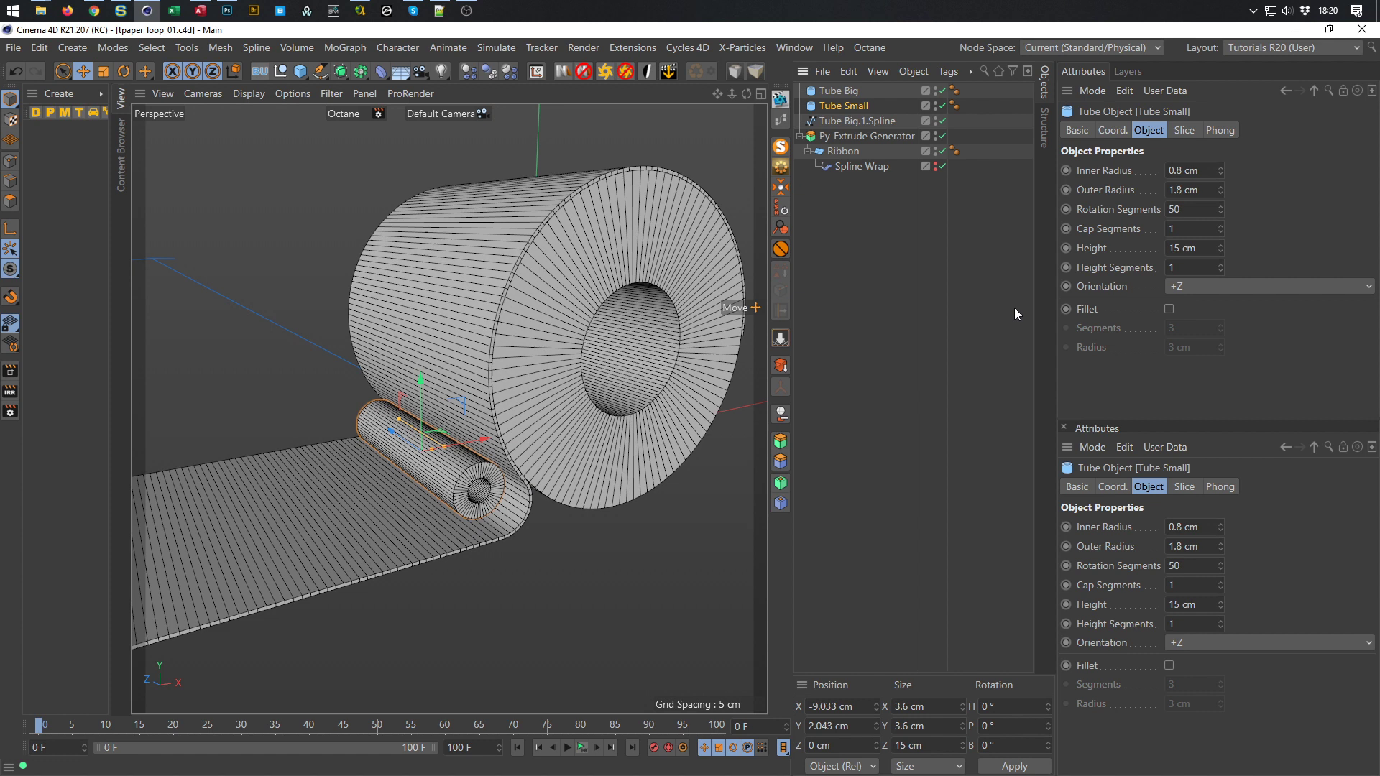
Examine in perspective how the shortened small tube sits inside the ribbon's fold, and save the project
mouse_move(507, 398)
alt+mouse_down()
mouse_move(526, 424)
mouse_move(504, 392)
alt+mouse_up()
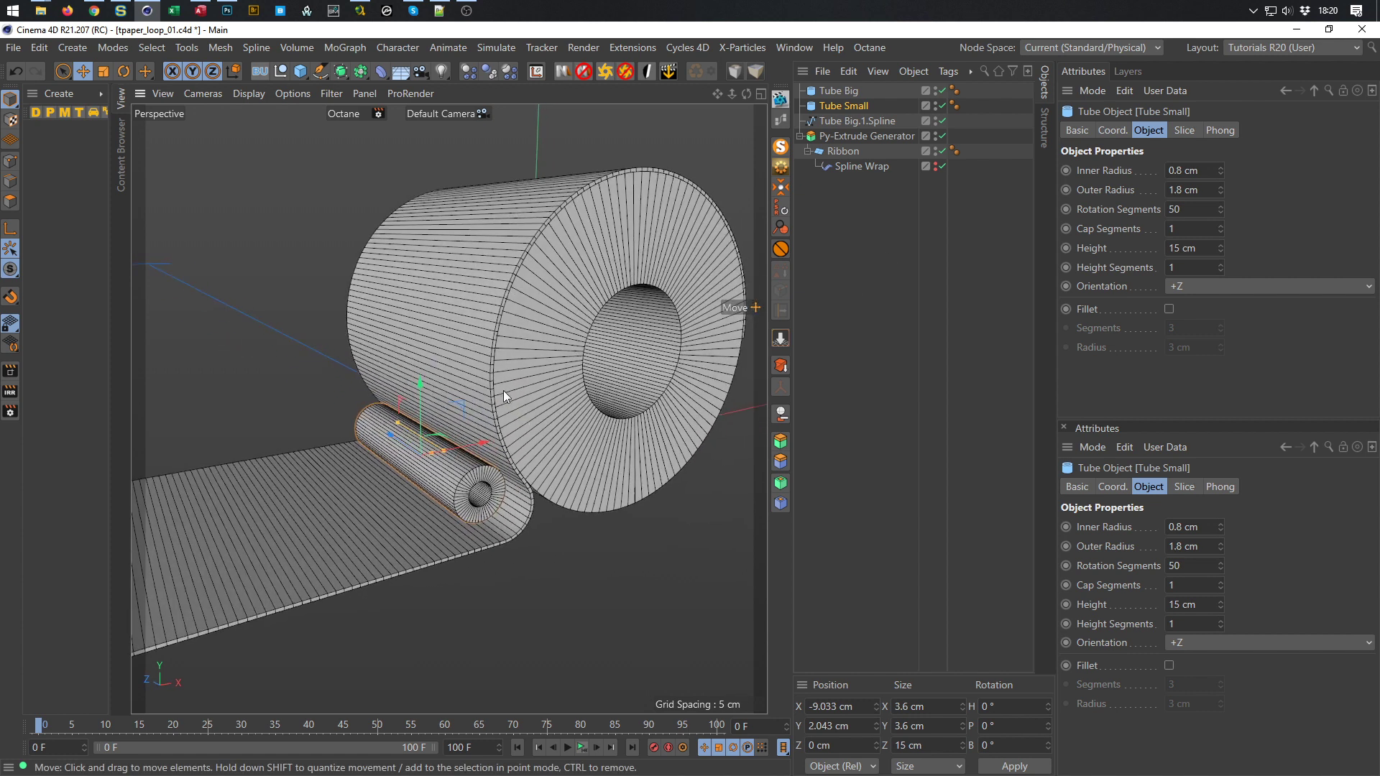
scroll(502, 390, down, 2)
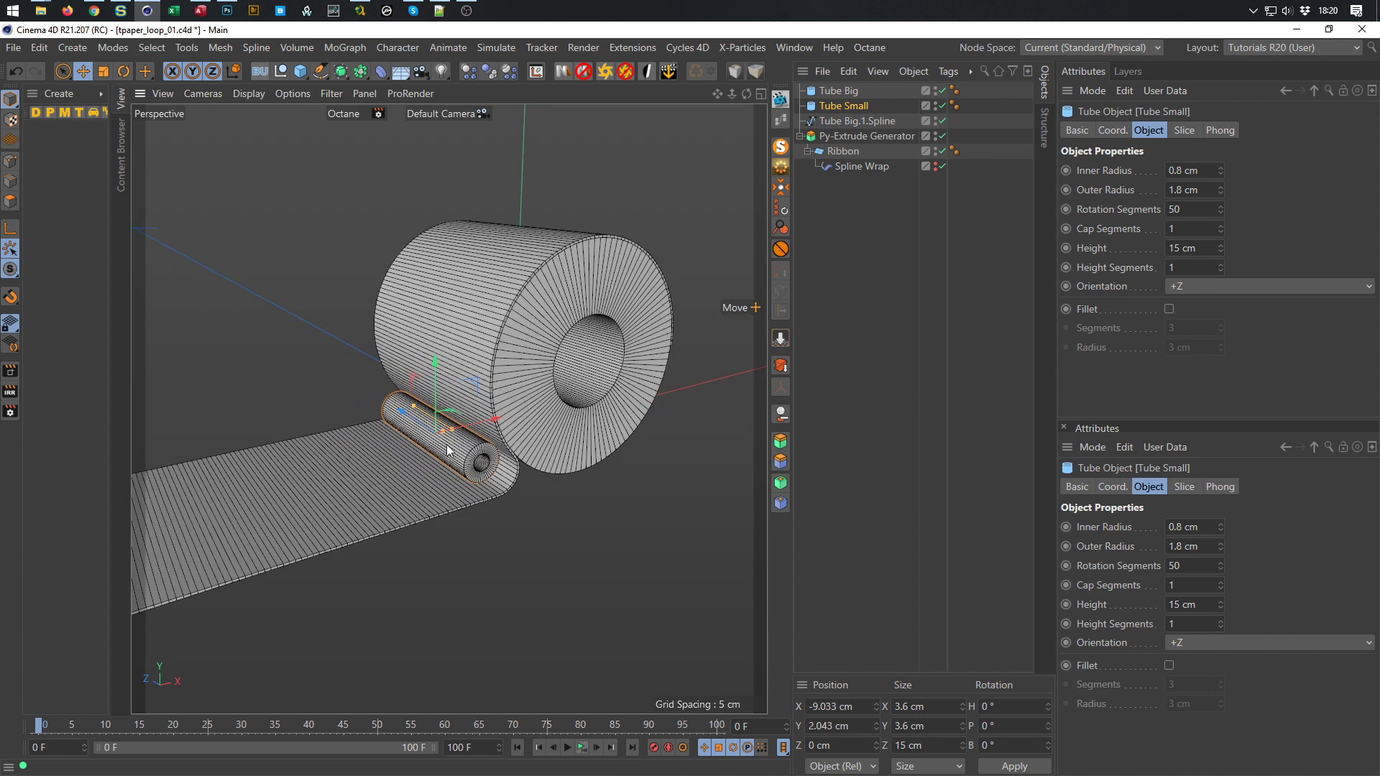
scroll(518, 433, up, 3)
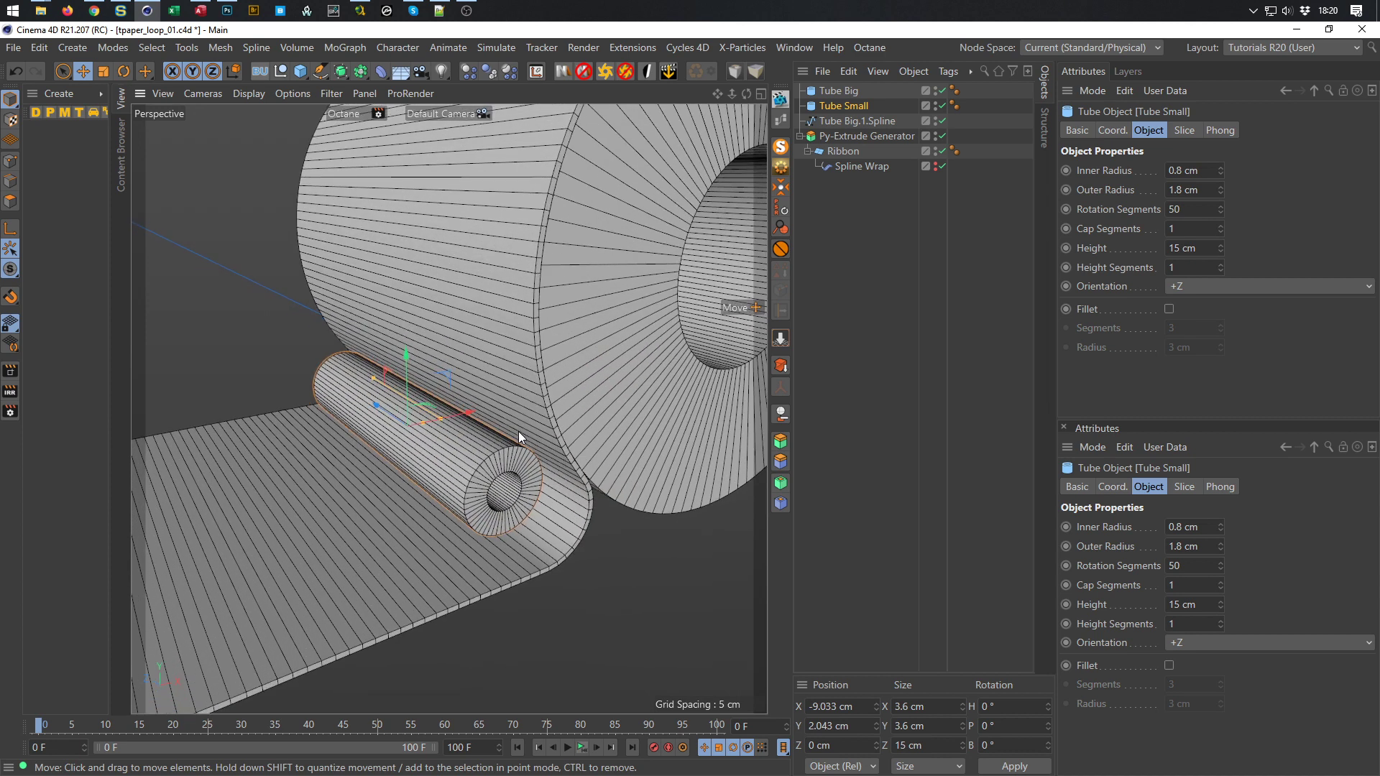
scroll(518, 433, down, 3)
key(ctrl+s)
alt+drag(524, 419, 512, 429)
alt+middle_drag(512, 430, 493, 464)
alt+drag(493, 465, 493, 477)
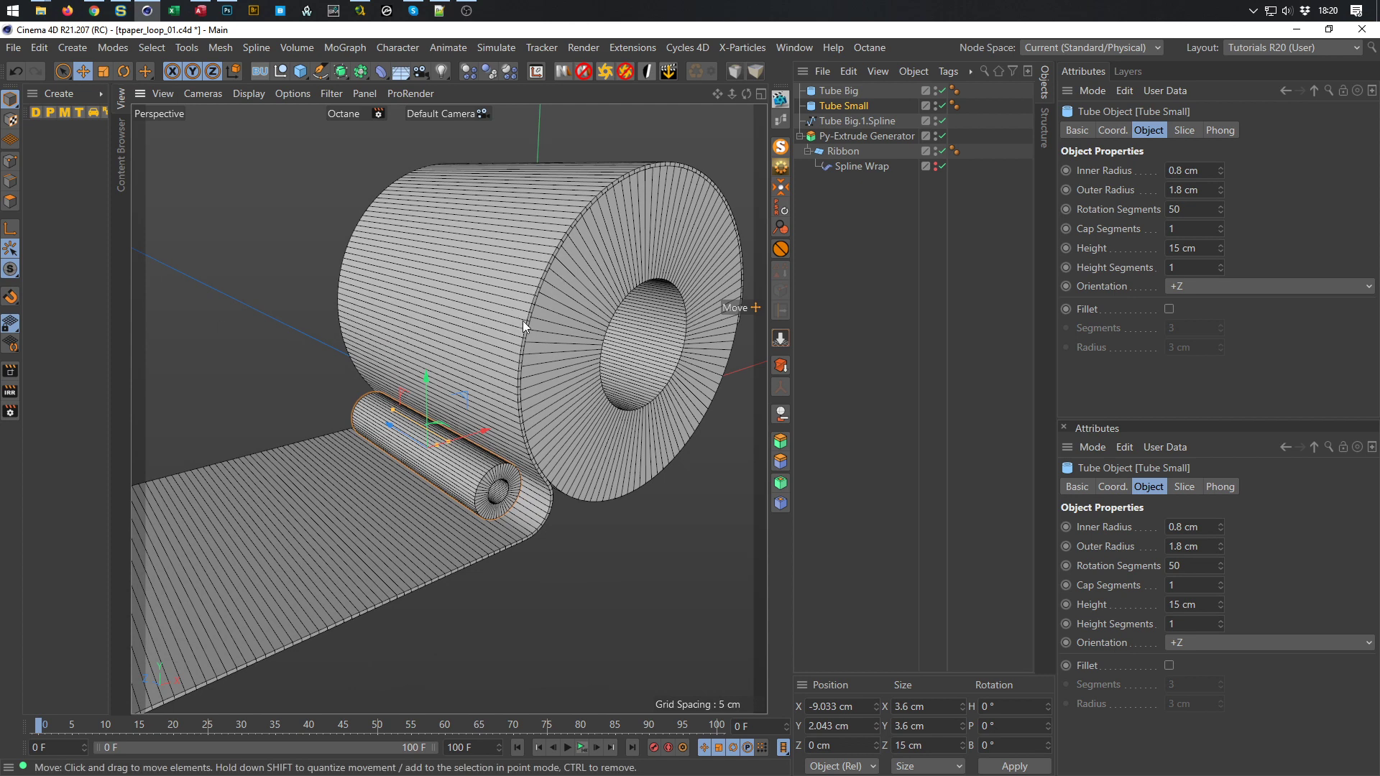
Create a new material without reflectance and load a Checkerboard surface shader as its color texture
double_click(75, 210)
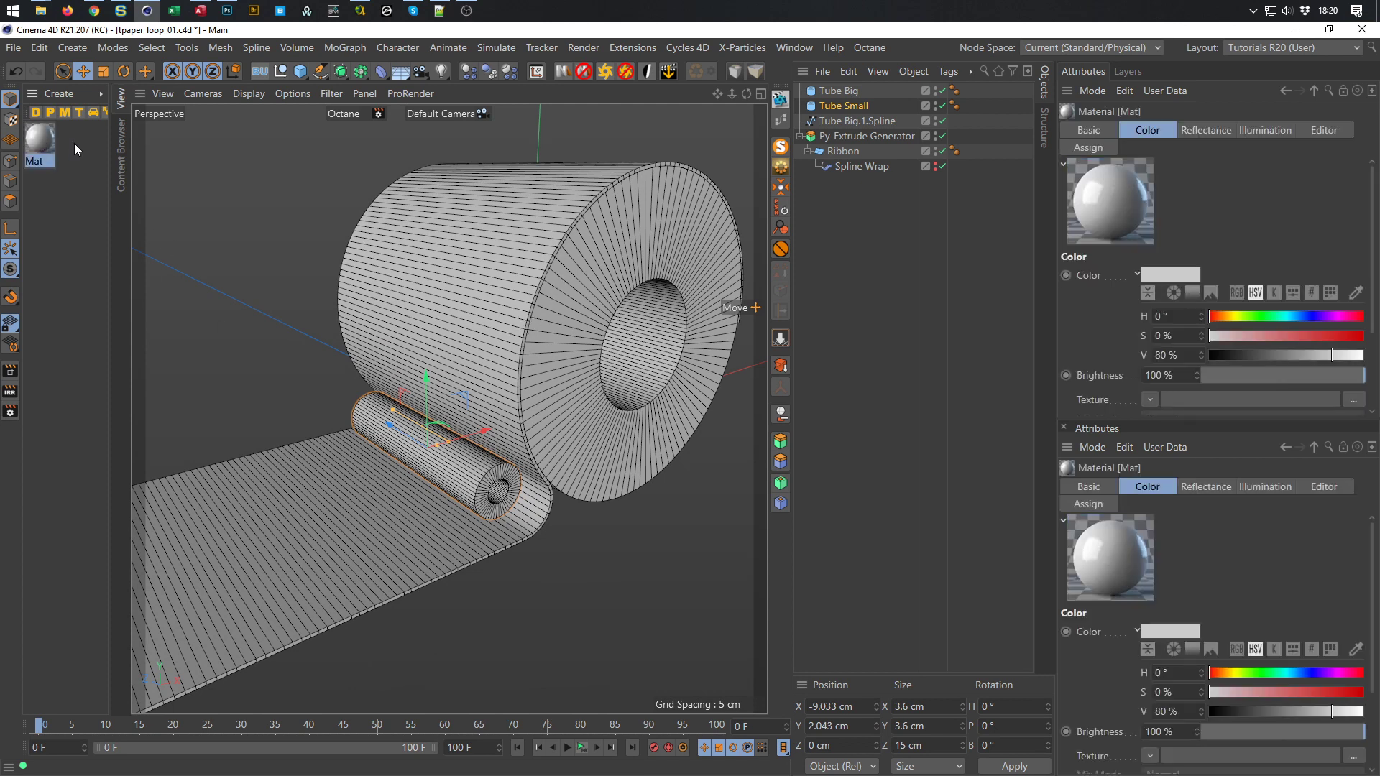
double_click(40, 136)
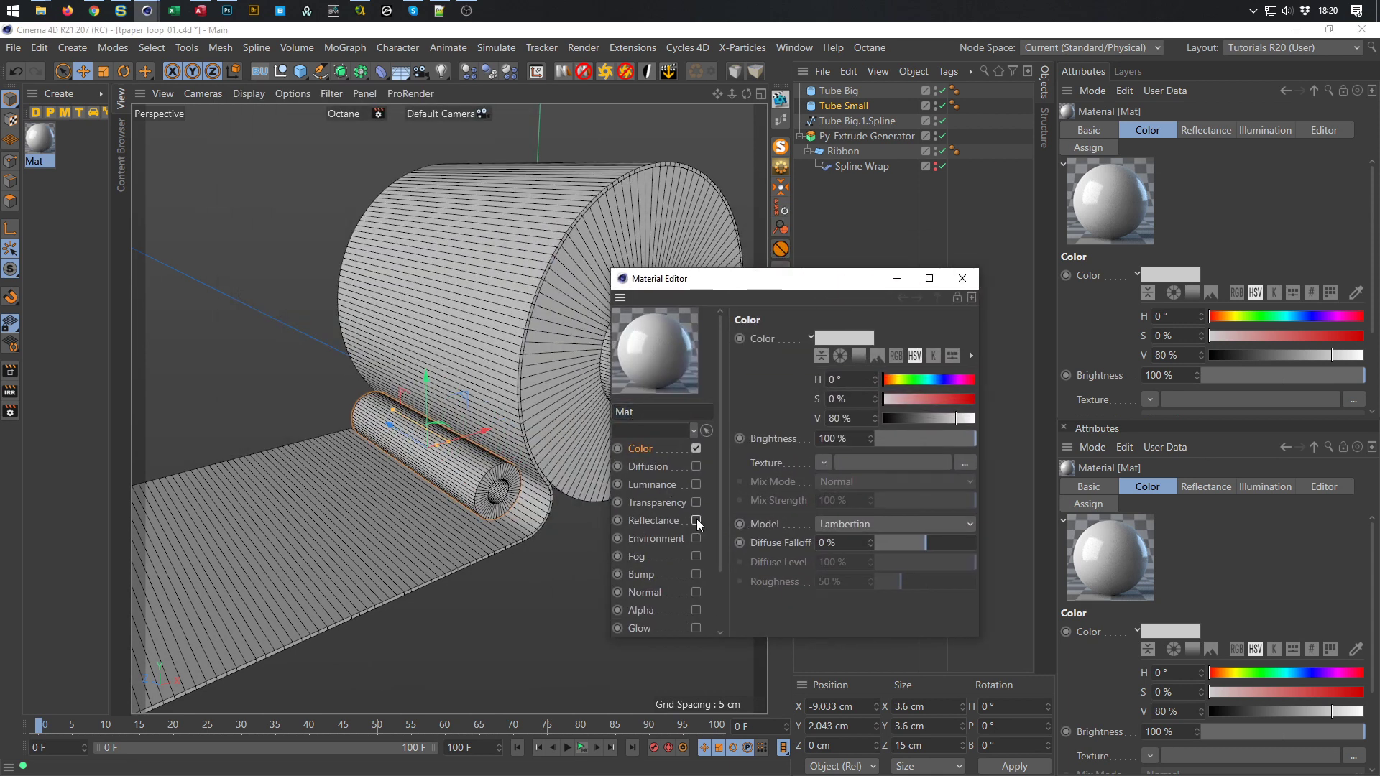
click(695, 520)
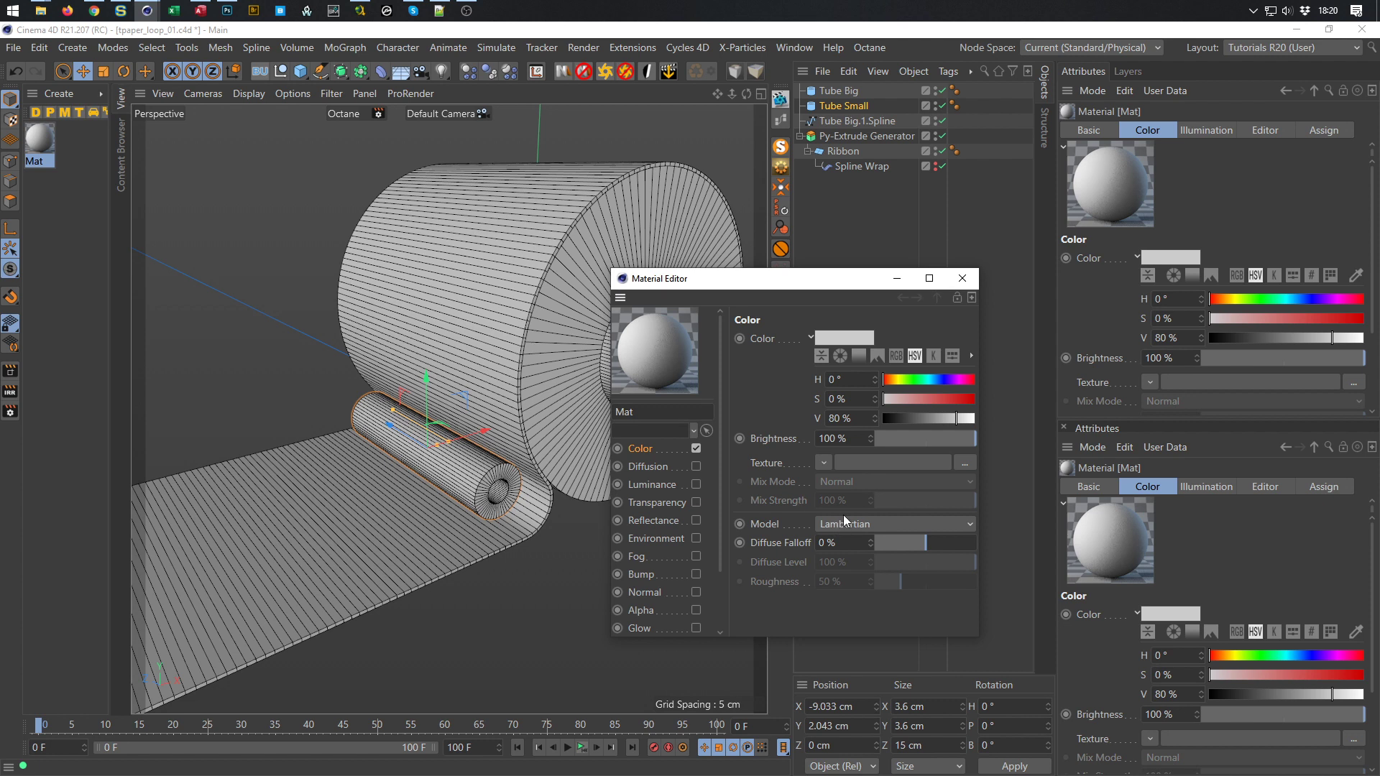
click(825, 463)
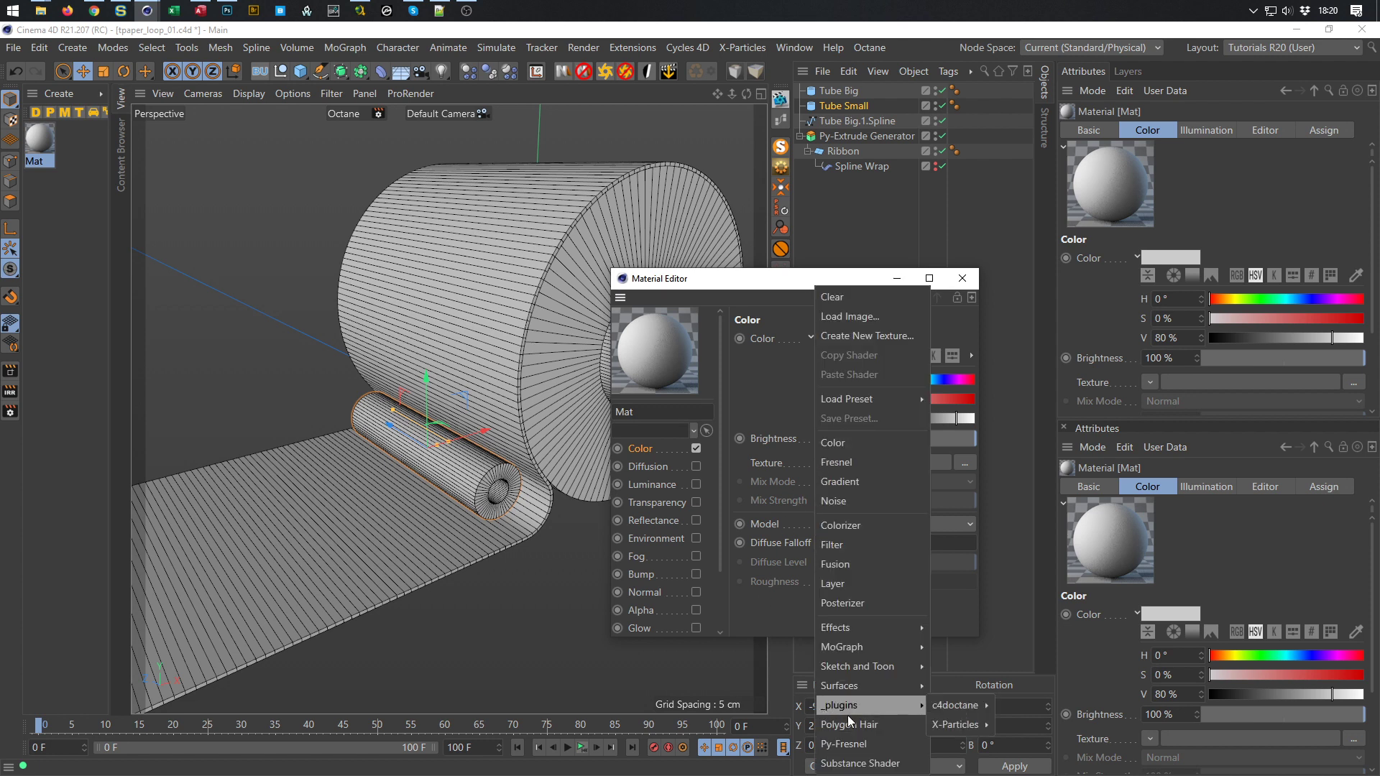
mouse_move(893, 686)
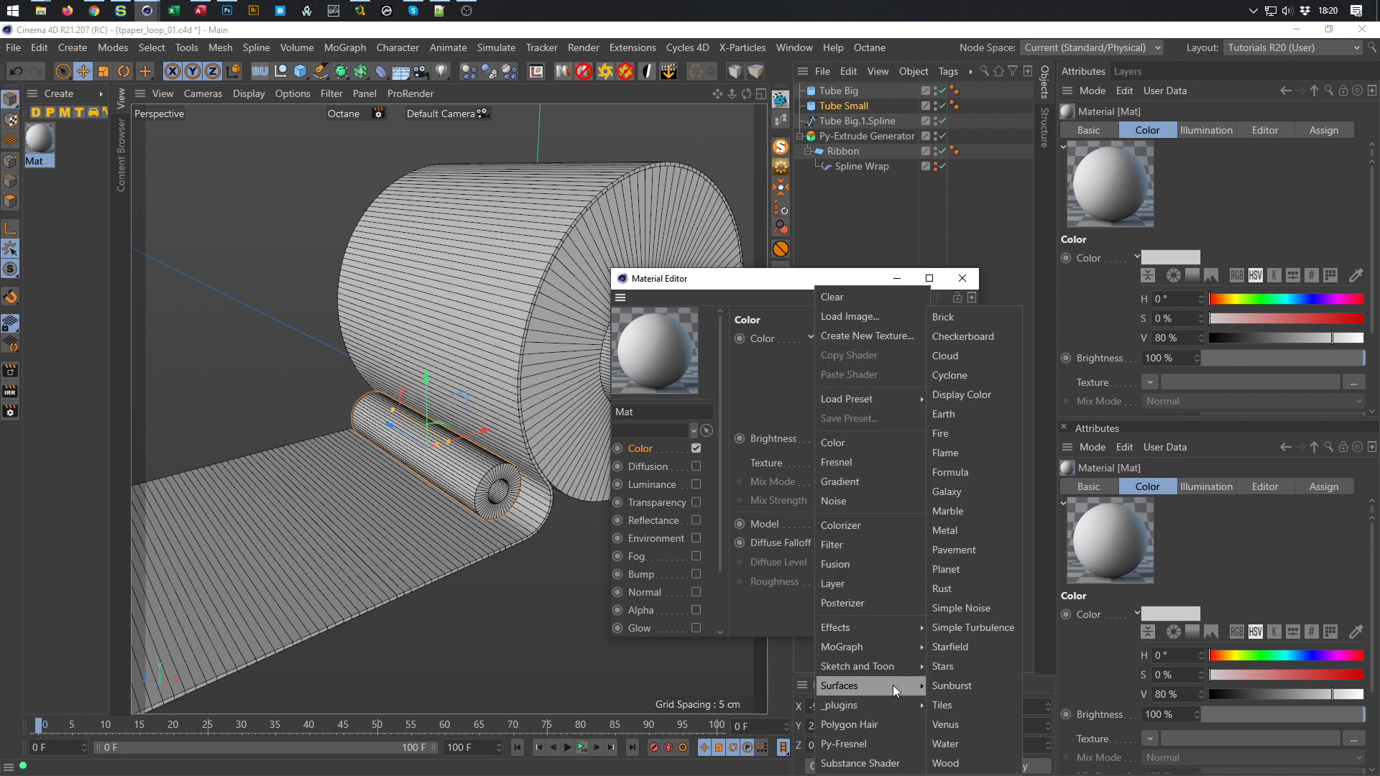
click(969, 337)
Rename the checkerboard material to Ribbon and save the project
drag(865, 282, 1011, 347)
double_click(37, 159)
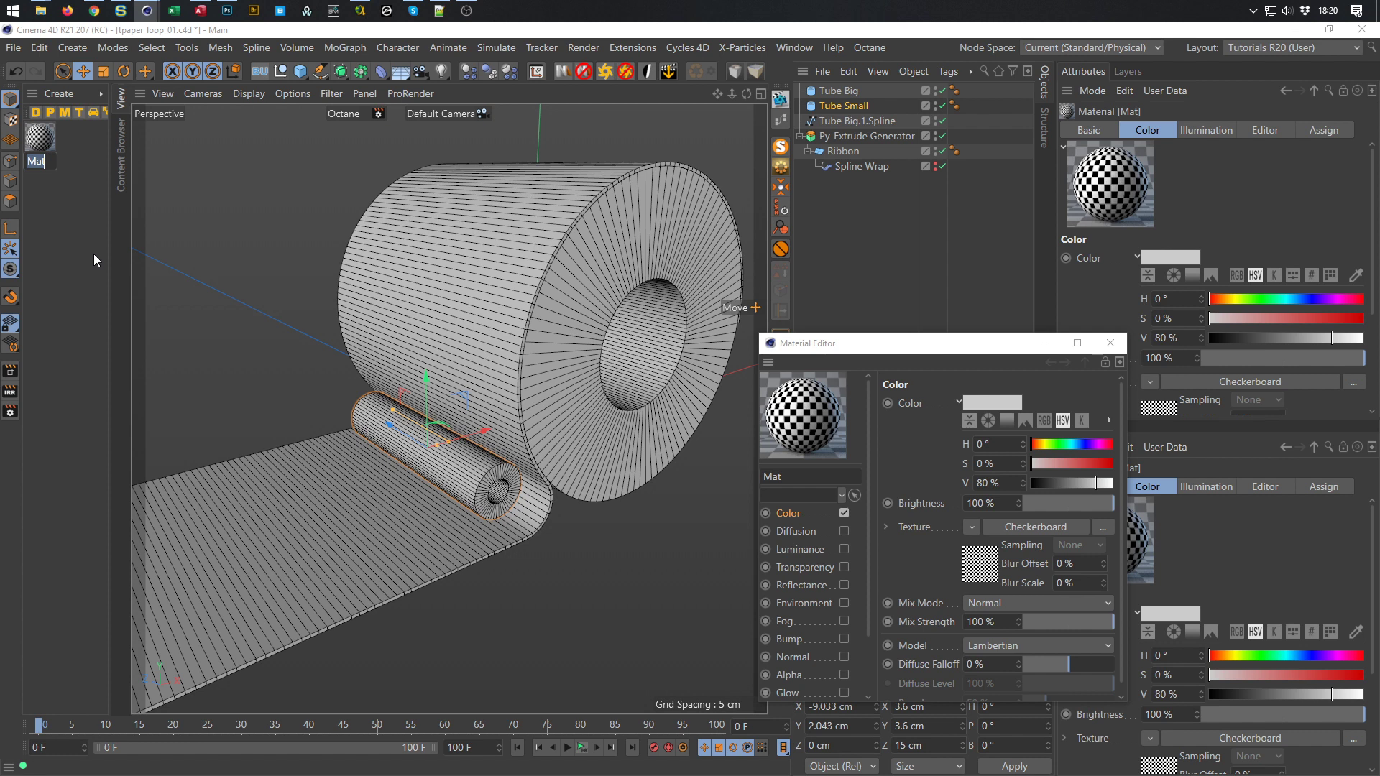
text(Ribbon)
key(Return)
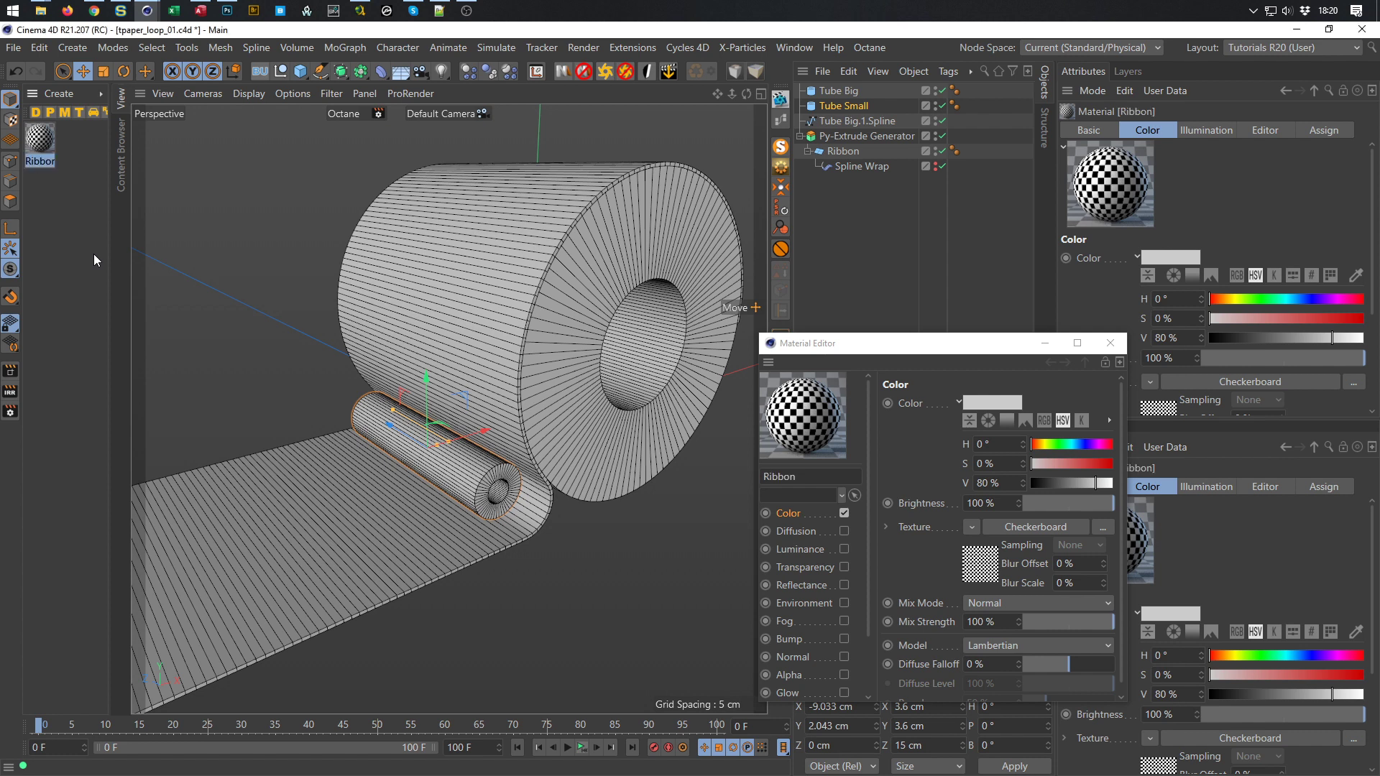
key(ctrl+s)
Apply the Ribbon material to the Ribbon plane, rename the Py-Extrude Generator to Ribbon, and save the project
drag(50, 146, 851, 148)
double_click(855, 136)
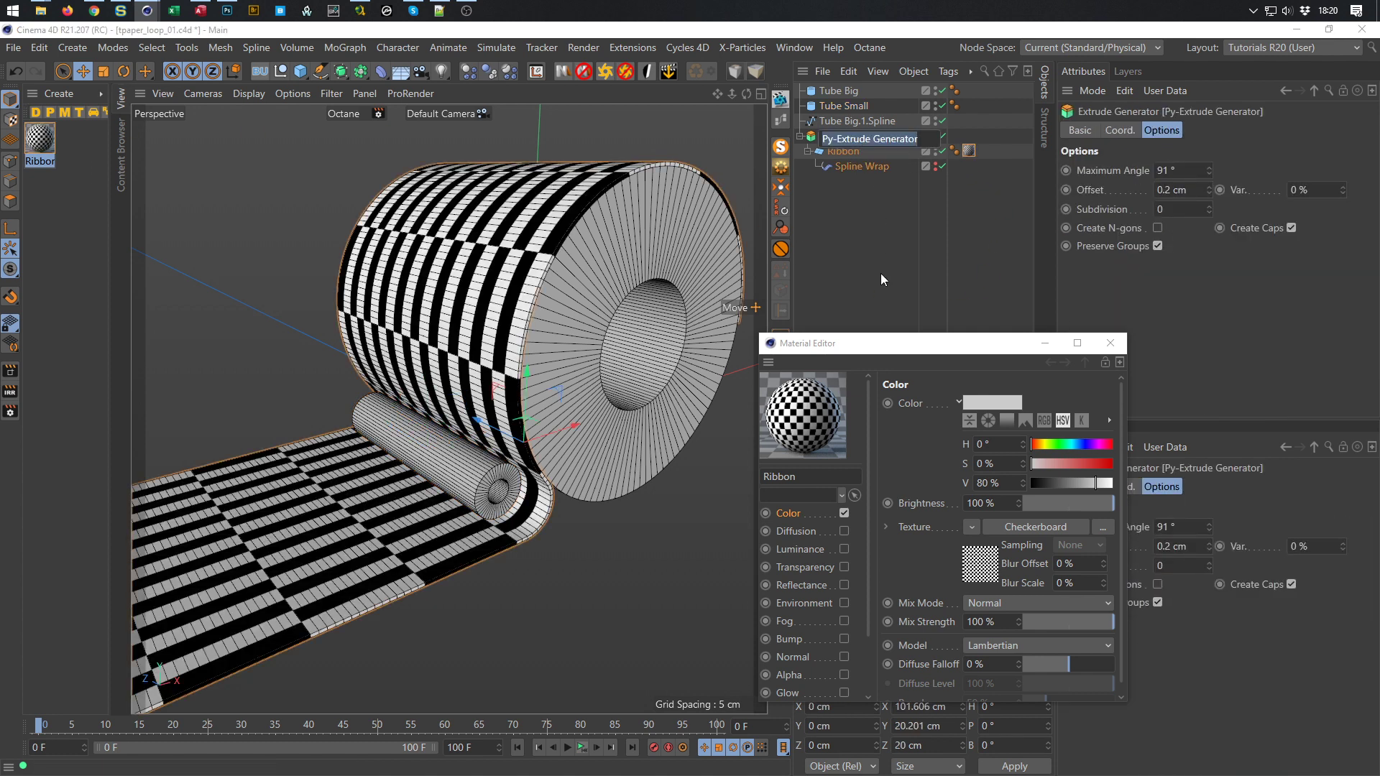
text(Ribbon)
key(Return)
key(ctrl+s)
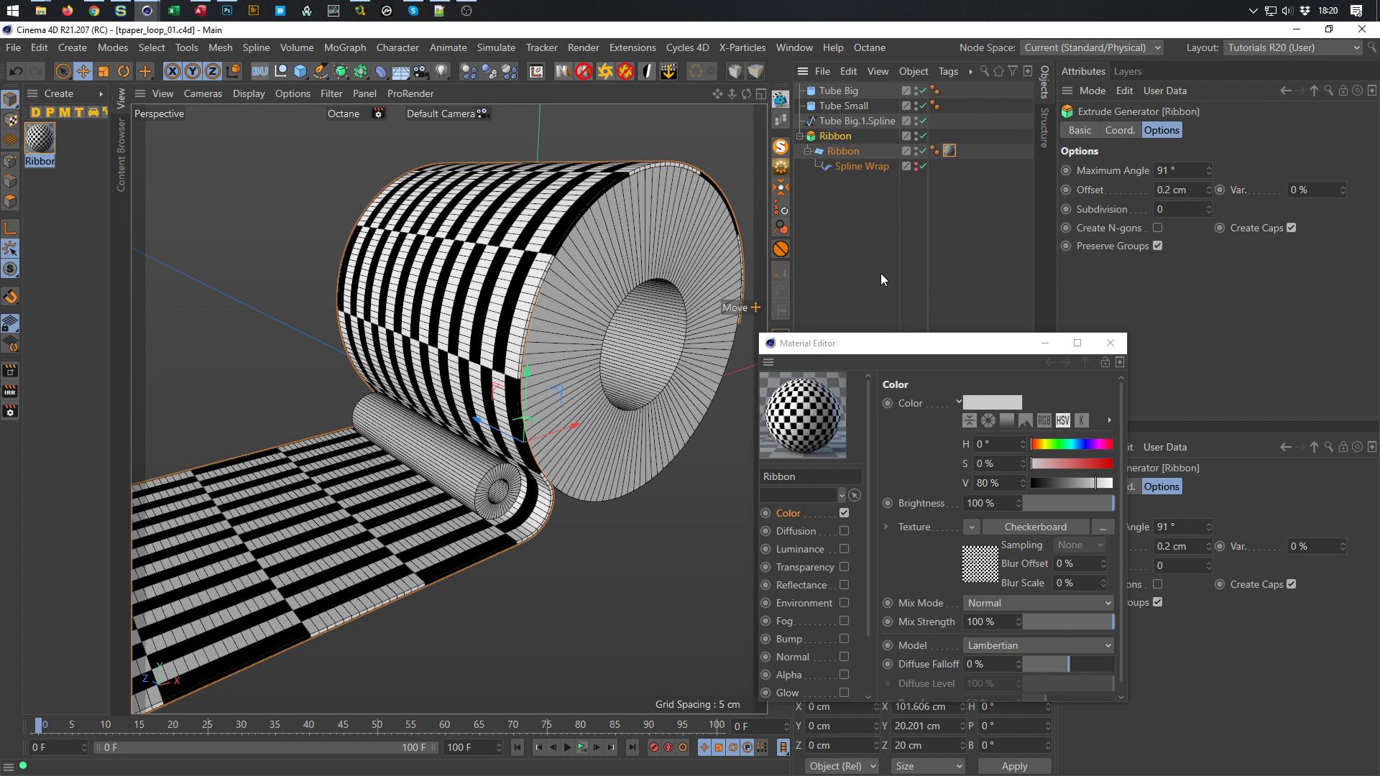
Set the checkerboard shader's V frequency to 1
click(983, 576)
drag(1015, 563, 842, 587)
text(1)
key(Return)
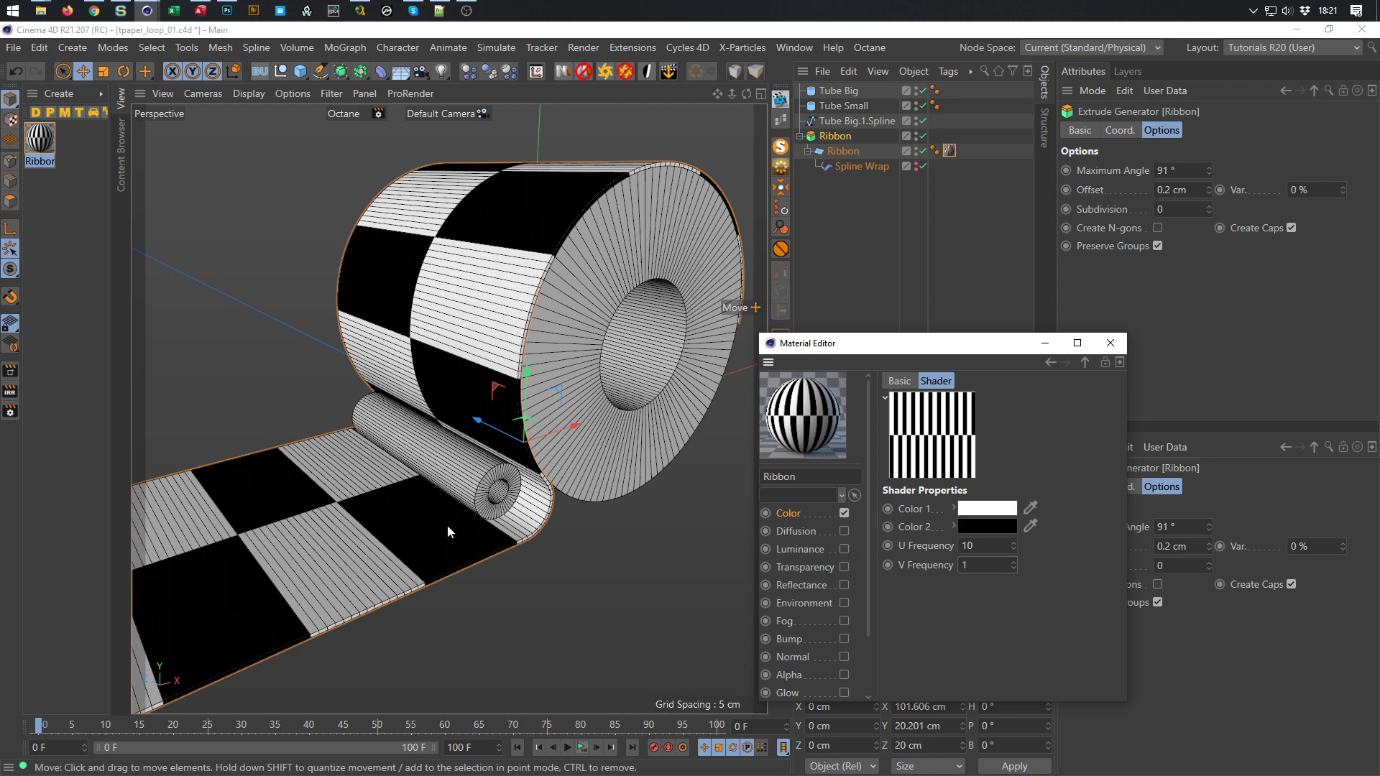
Show the top view with Gouraud Shading (Lines) and look closely at the ribbon's checker proportions
middle_click(446, 501)
middle_click(525, 316)
scroll(424, 398, up, 6)
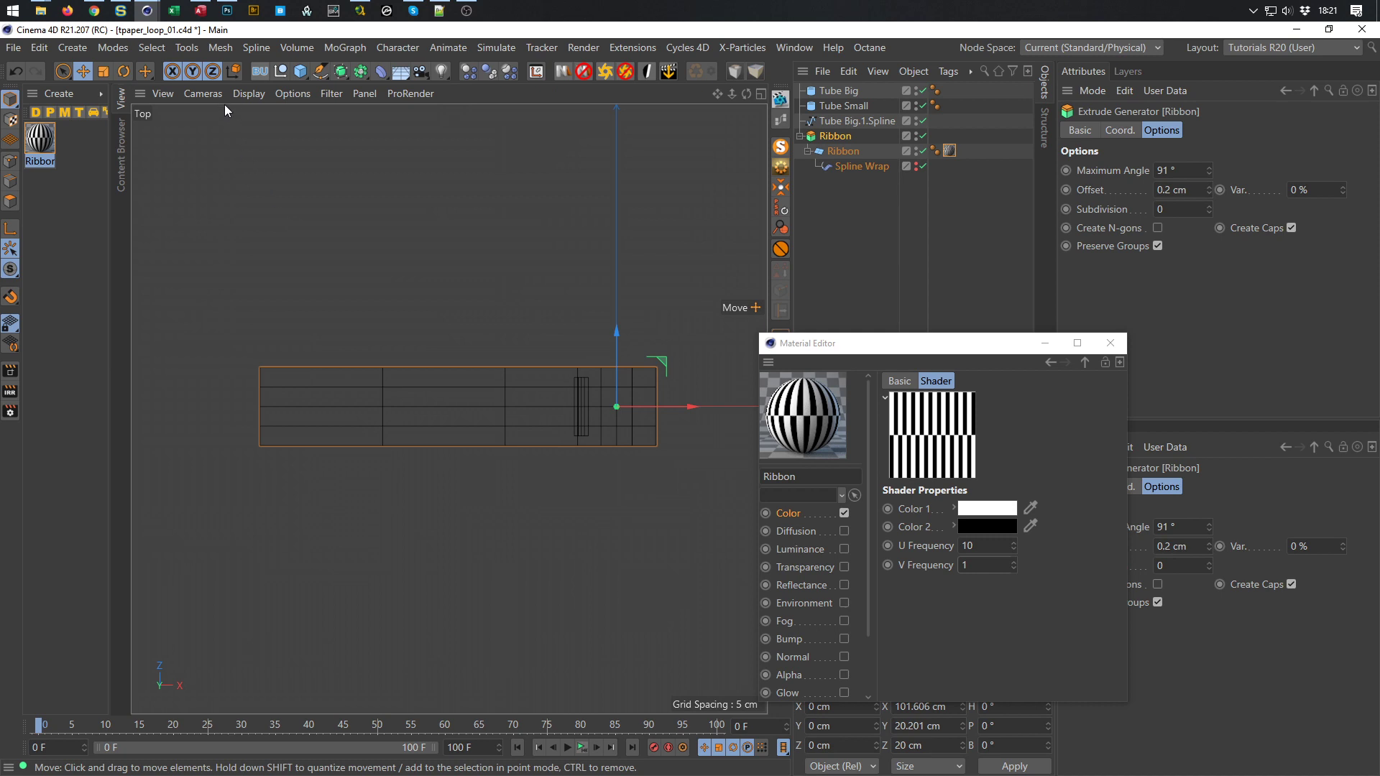
click(248, 94)
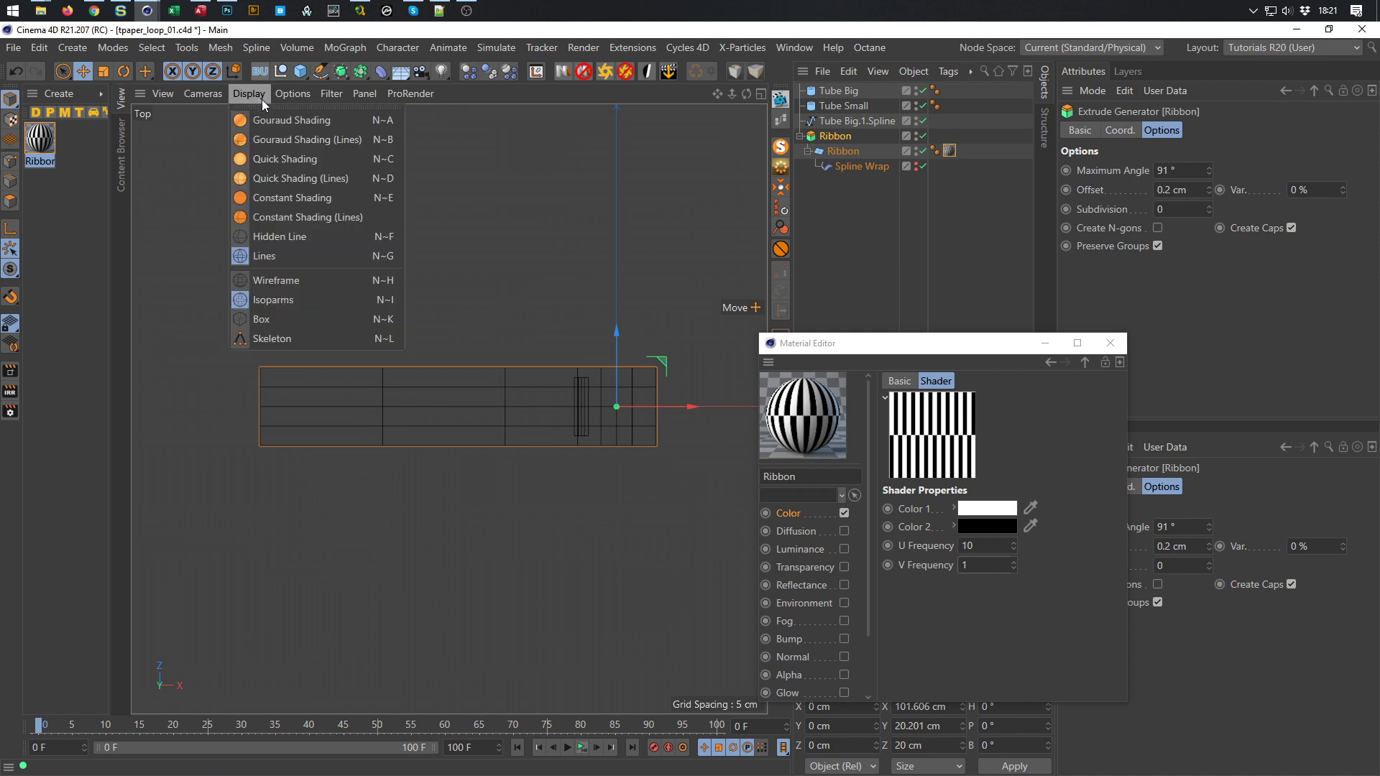
click(278, 139)
scroll(610, 431, up, 2)
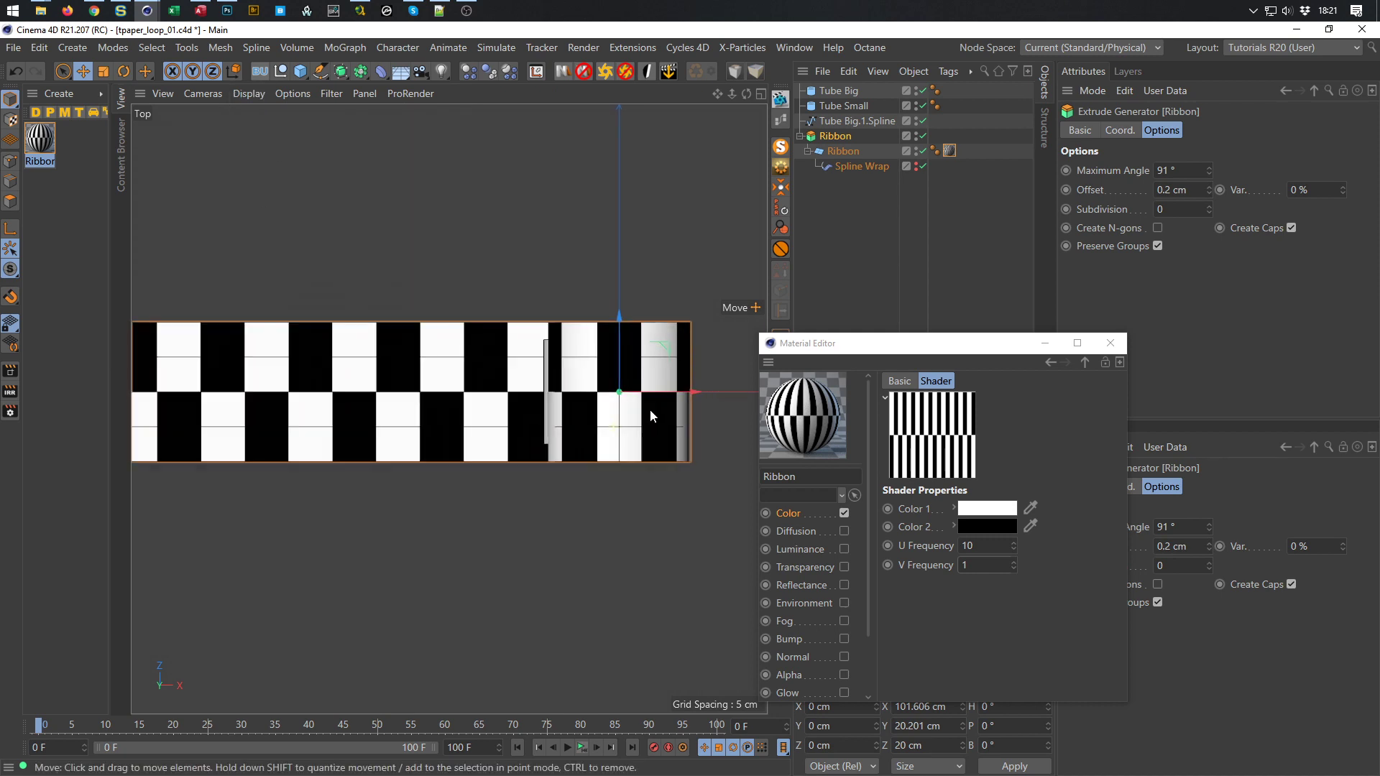
scroll(649, 415, up, 3)
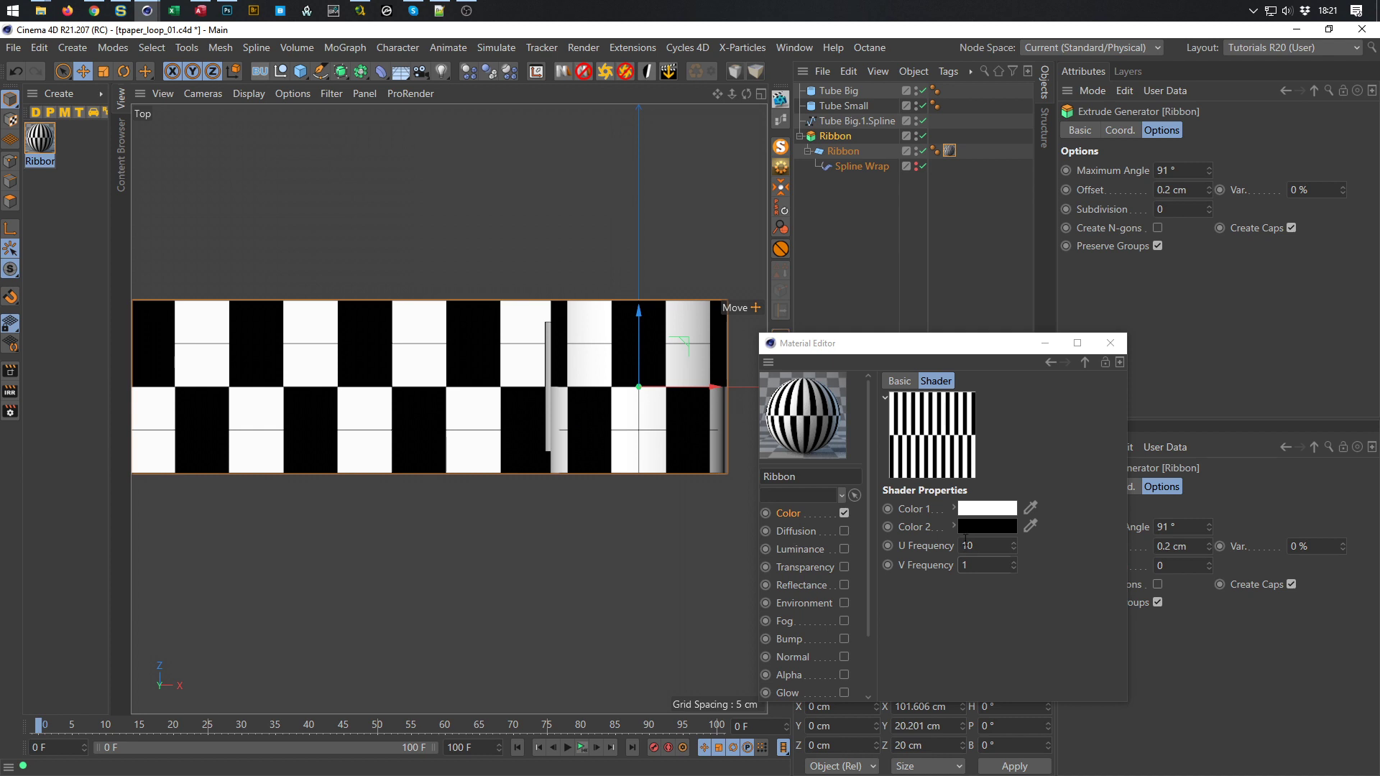
Set the checkerboard shader's U frequency to 6.5 for near-square checks, and check the ribbon in the perspective view
click(1014, 544)
drag(1015, 545, 1015, 595)
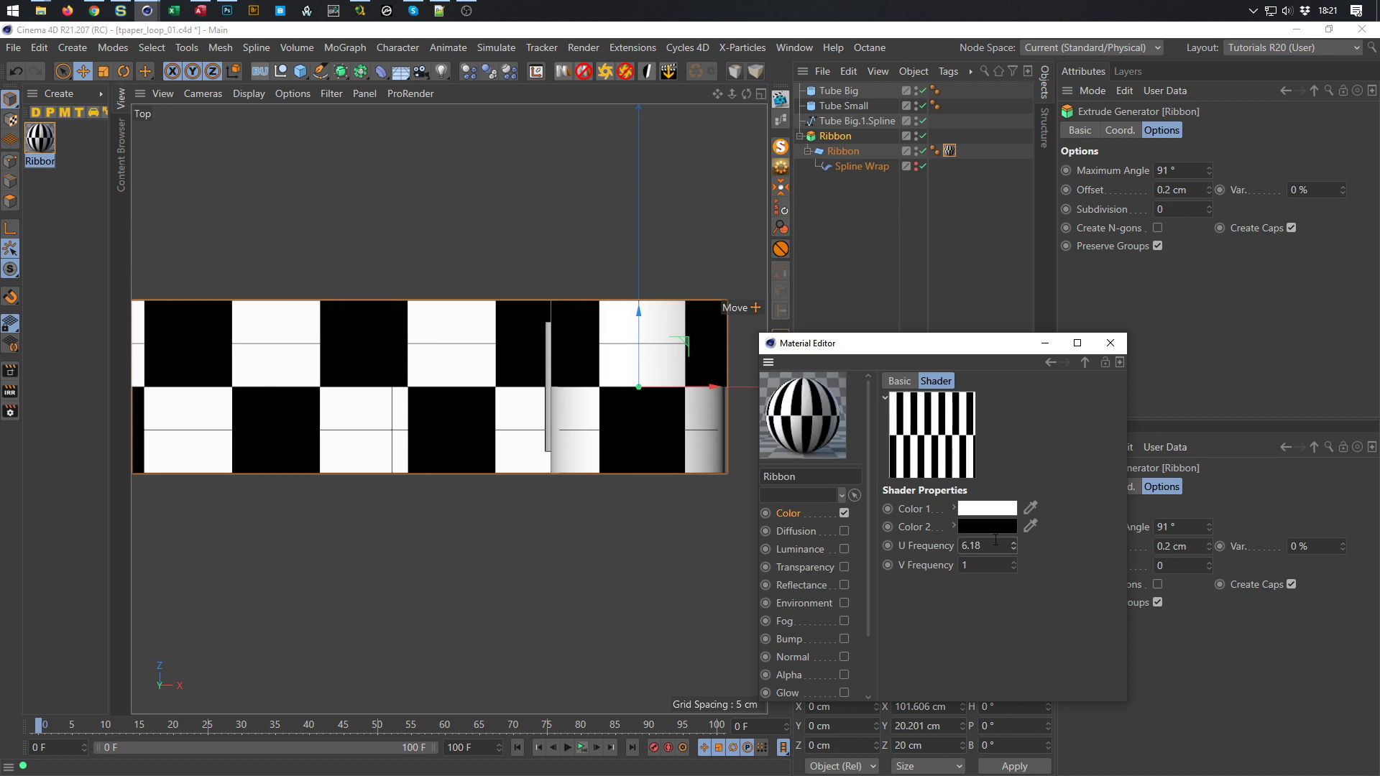
text(6,5)
key(Return)
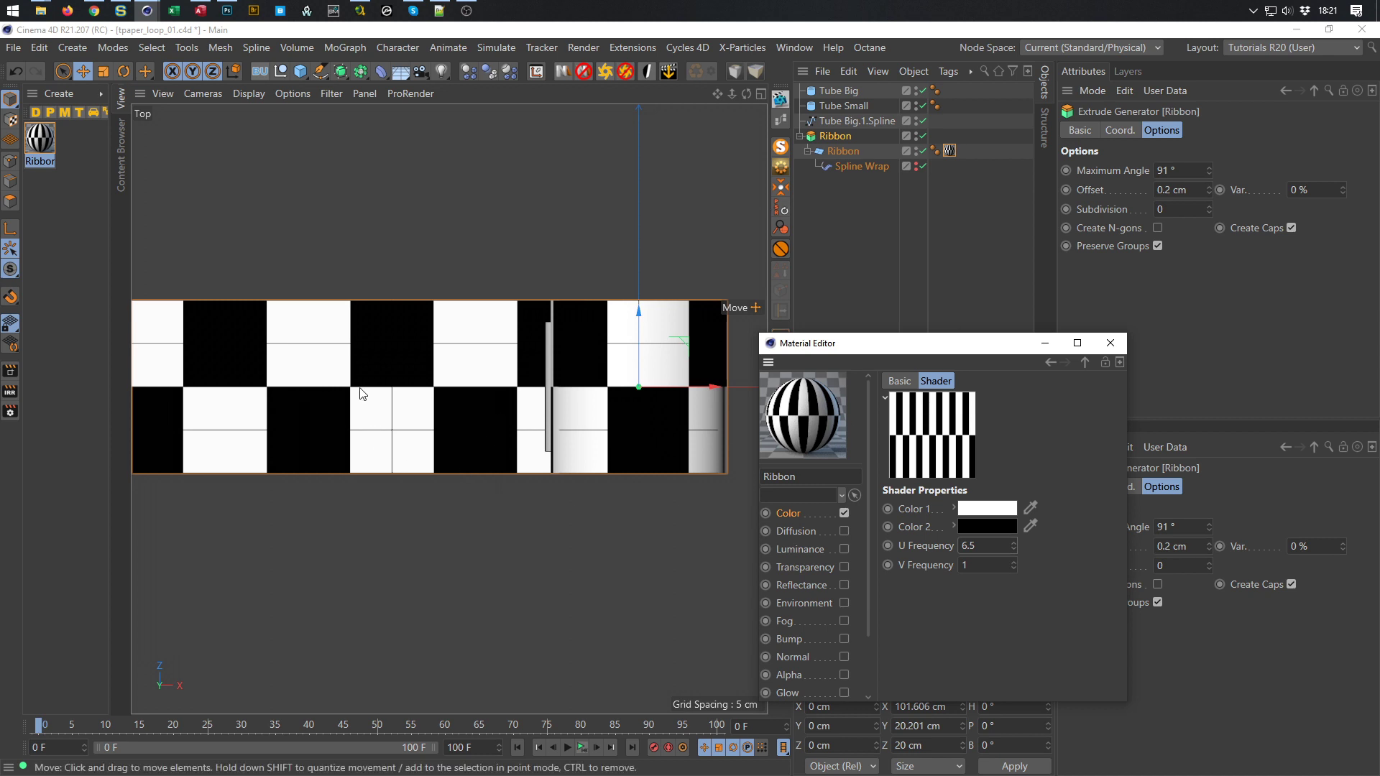
middle_click(399, 468)
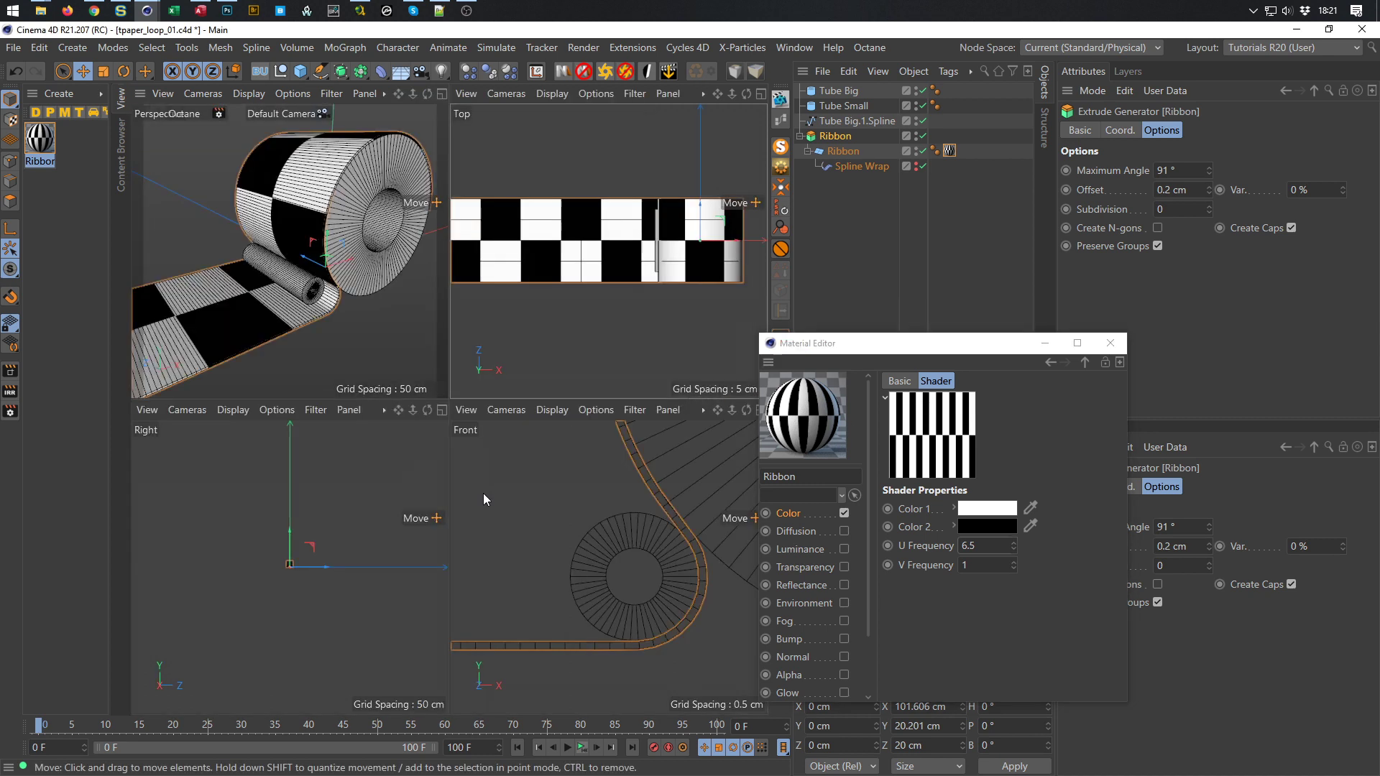
middle_click(424, 404)
scroll(449, 431, down, 5)
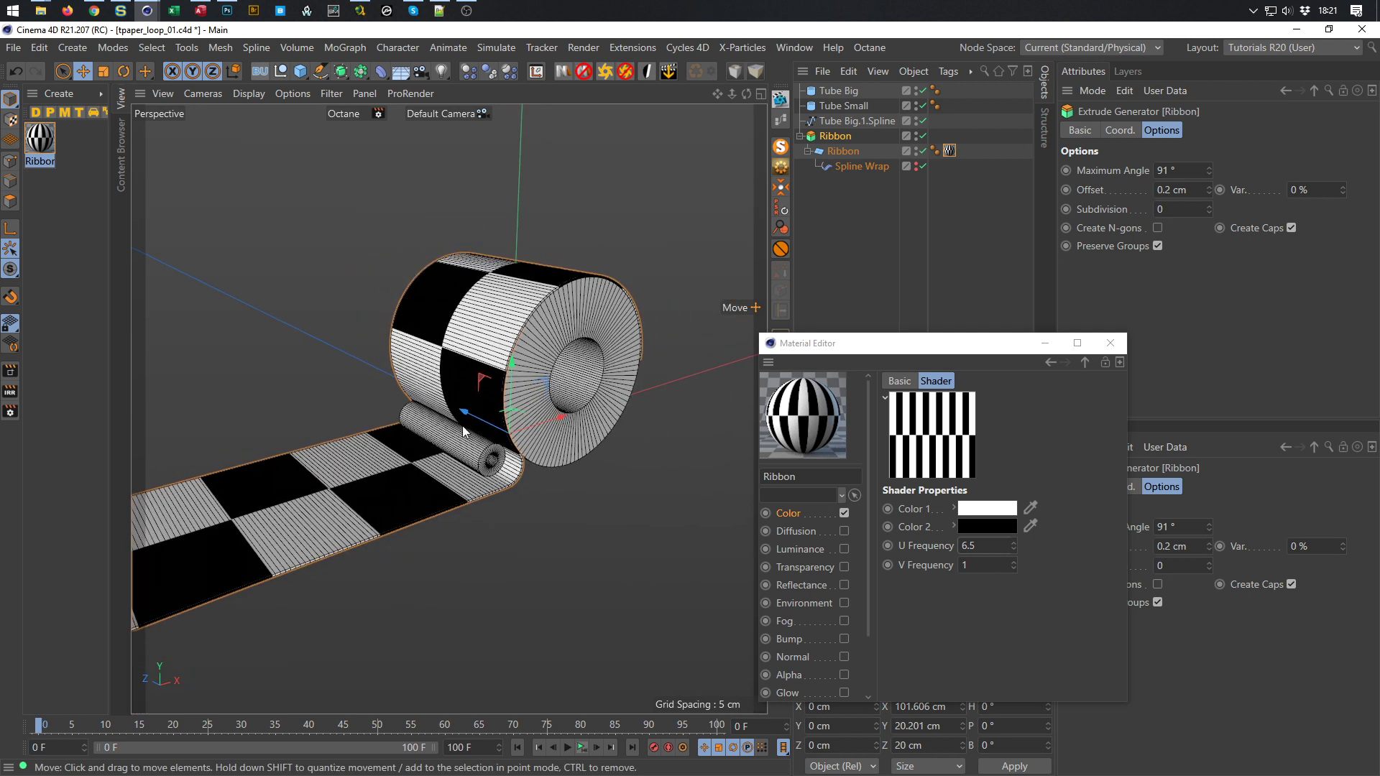
Show the perspective view in plain Gouraud Shading without lines, keeping the ribbon's checker pattern unobstructed
alt+drag(517, 471, 519, 456)
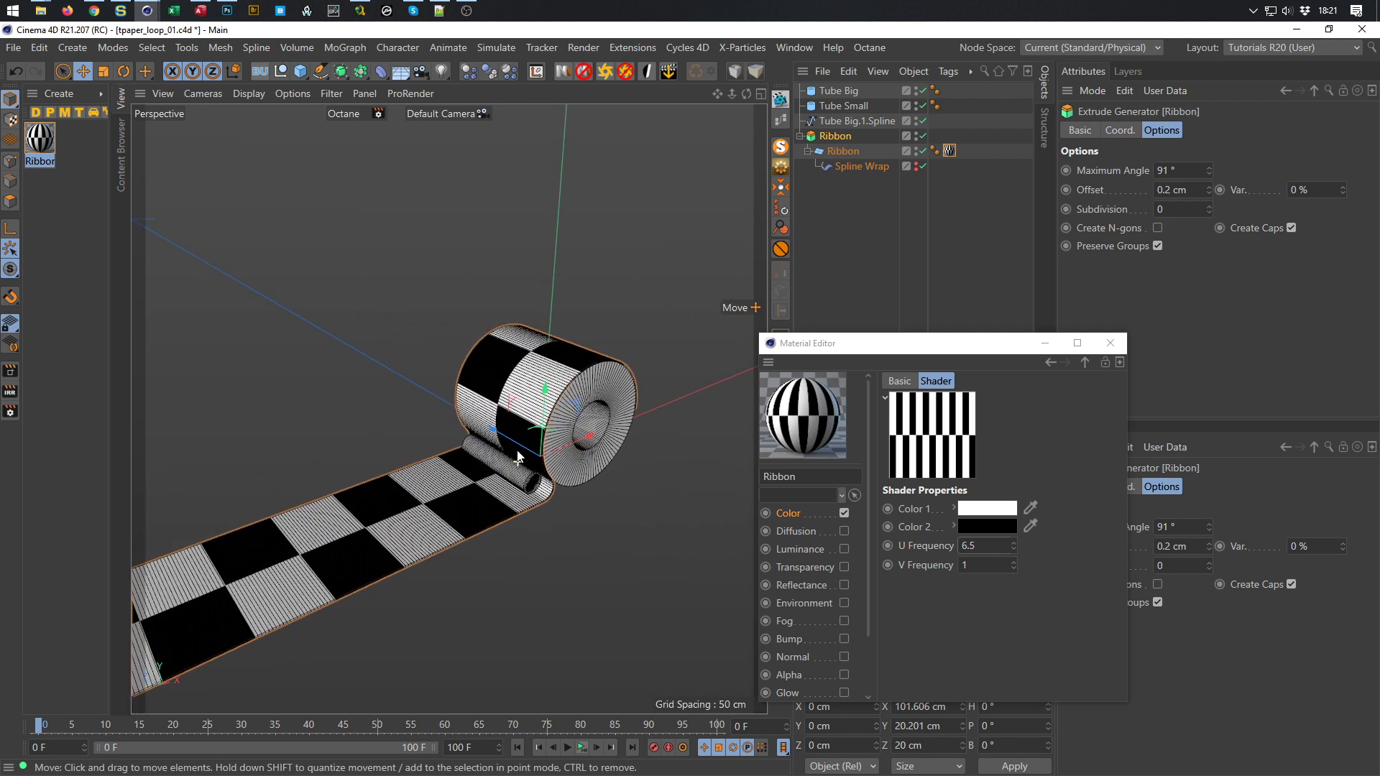
key(n)
key(a)
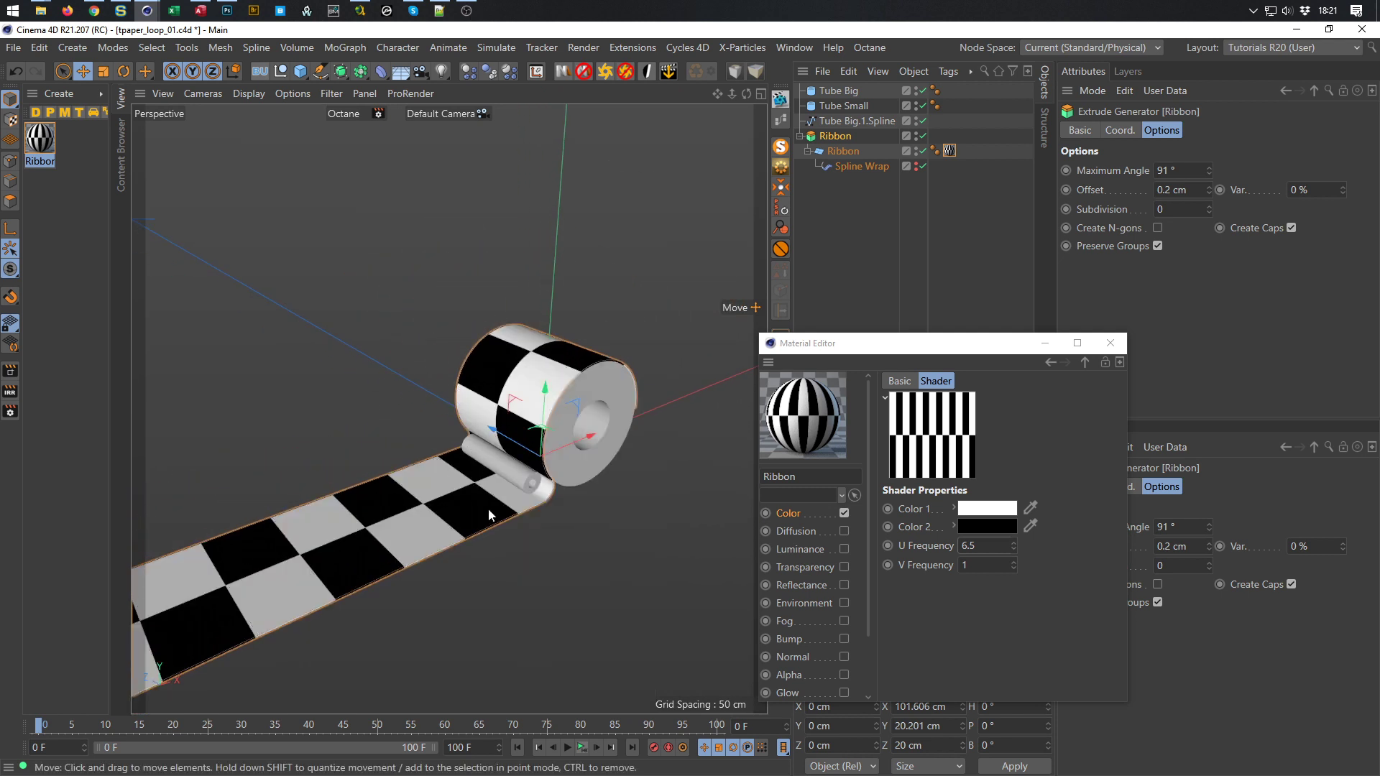
drag(985, 344, 889, 387)
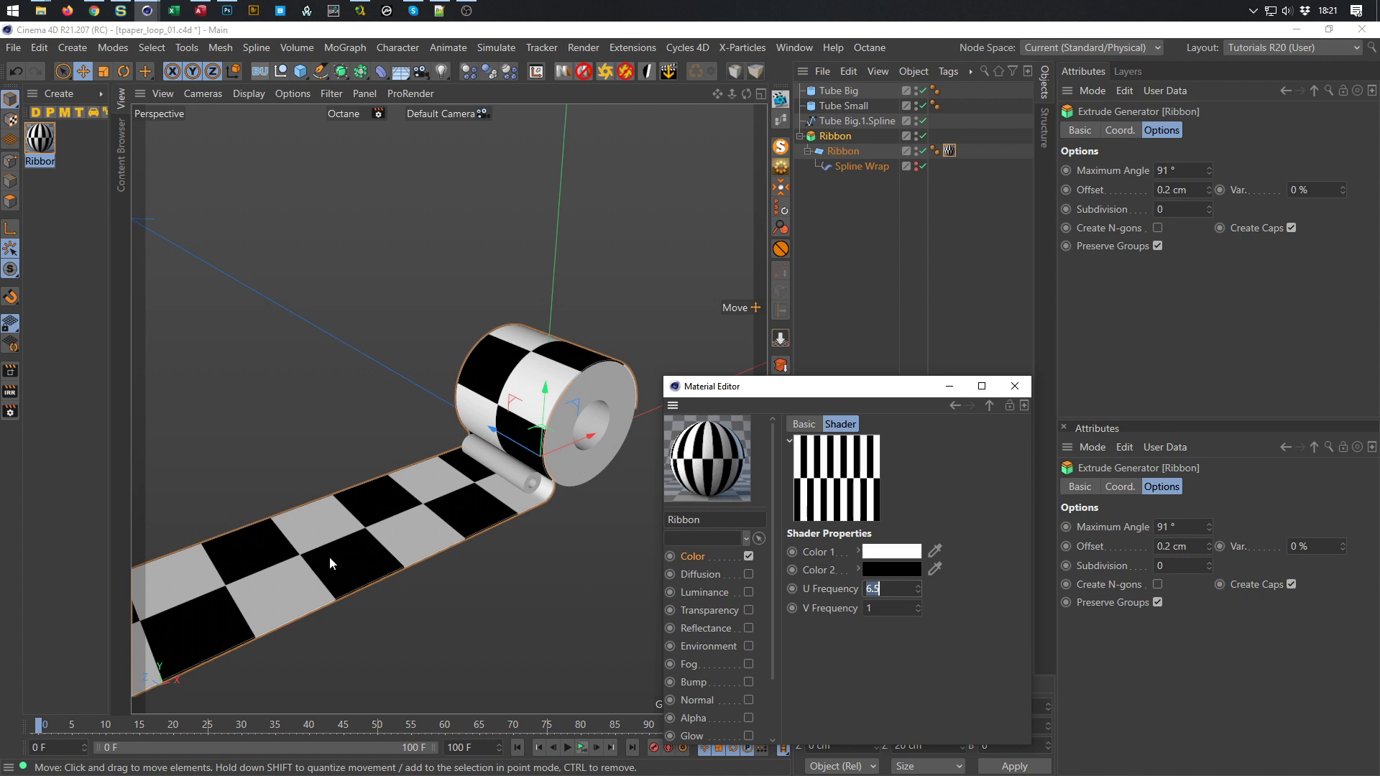
Show the Ribbon plane's material tag properties and extend the project and preview range to 200 frames
click(949, 151)
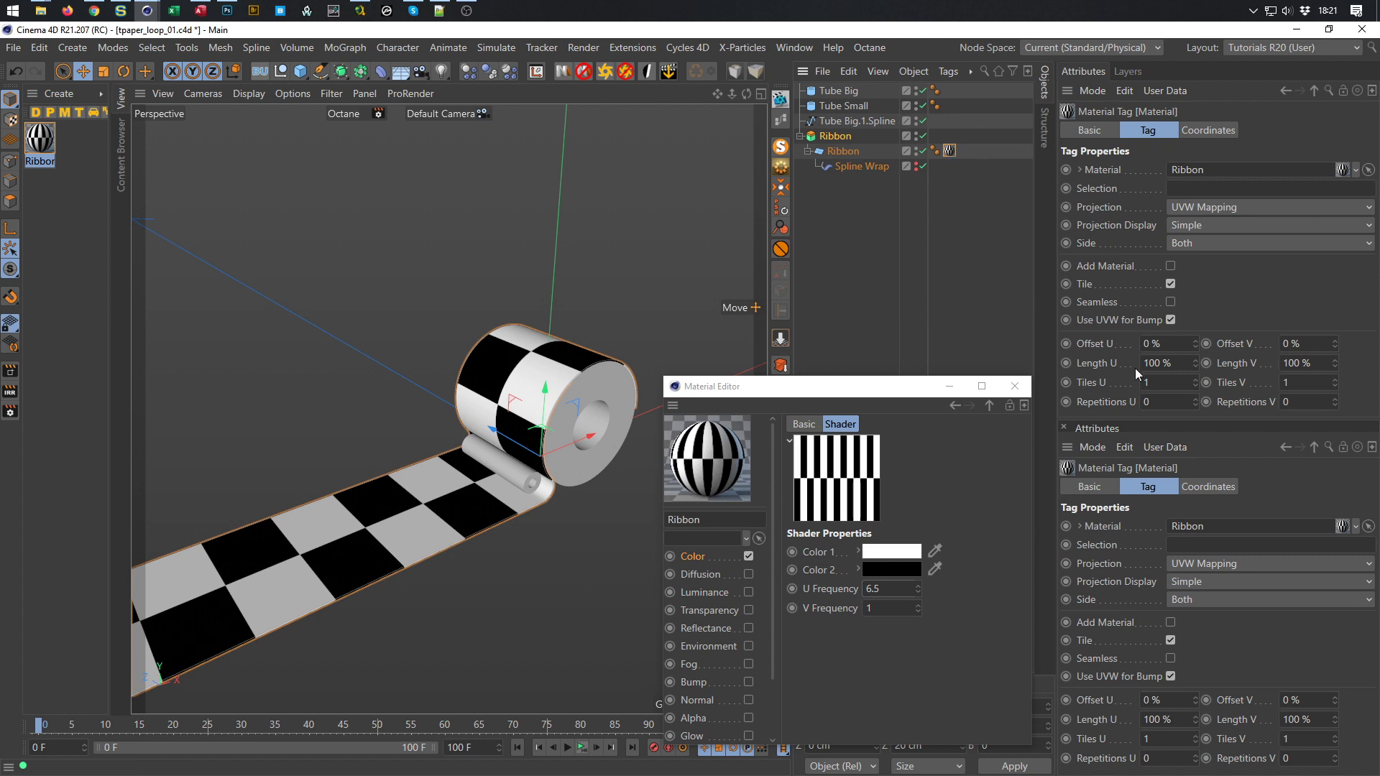
mouse_move(1197, 343)
mouse_down()
mouse_move(1268, 343)
mouse_move(1196, 343)
mouse_up()
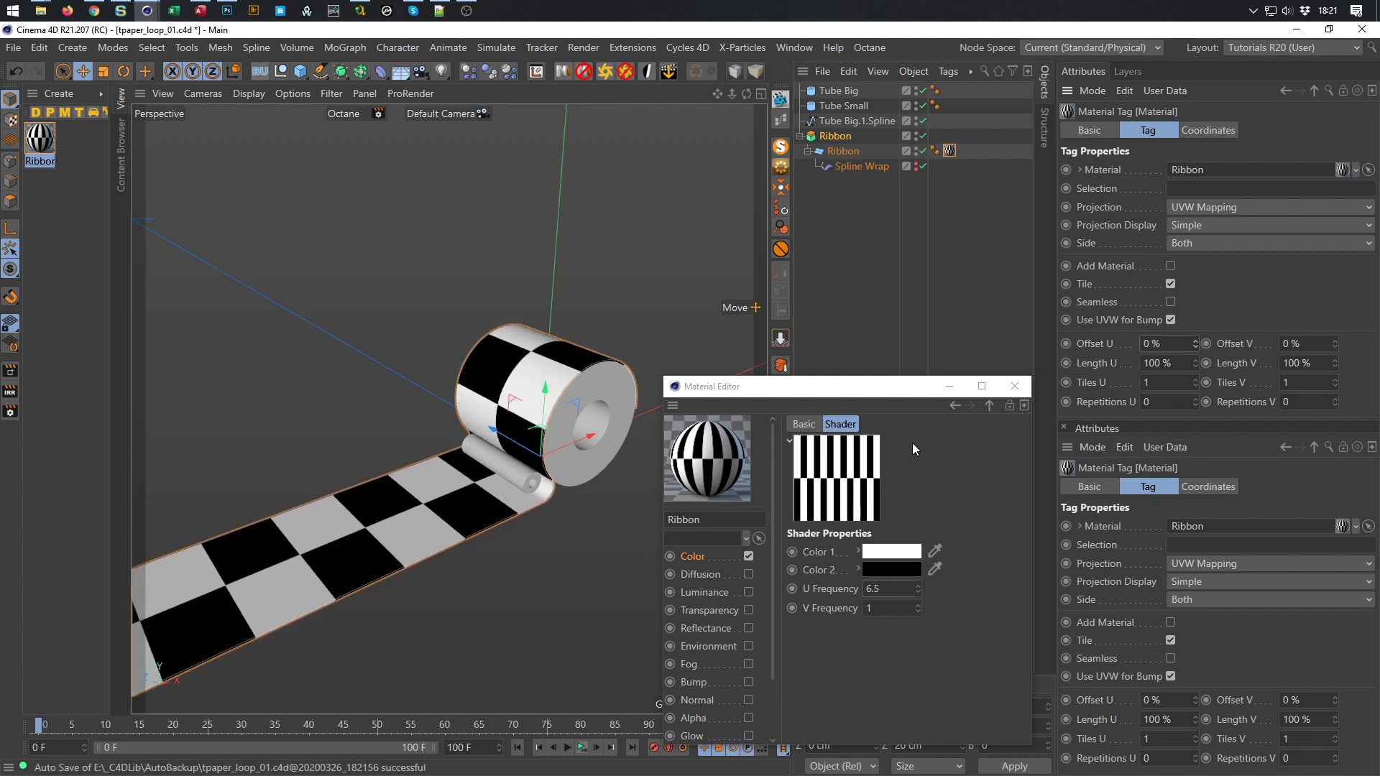
drag(901, 386, 877, 341)
click(483, 752)
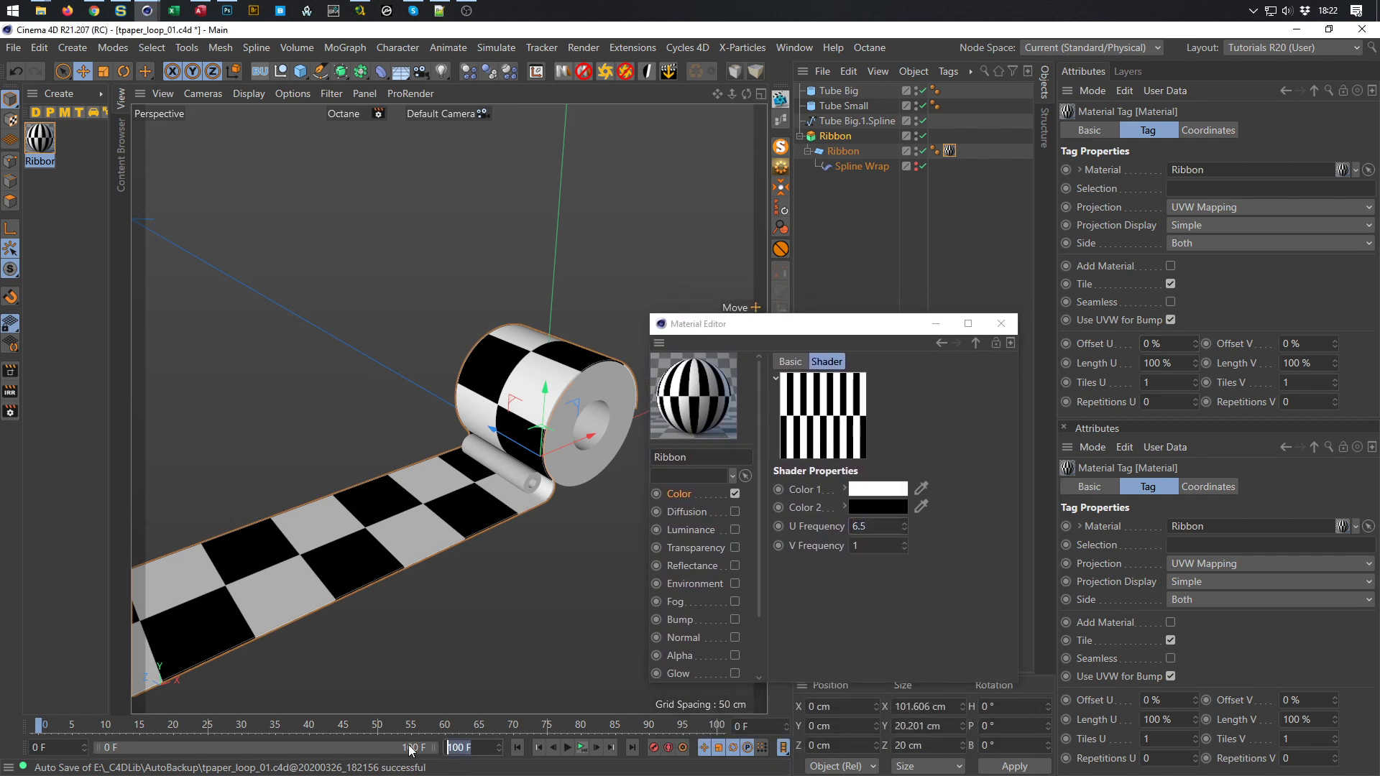
text(200)
key(Return)
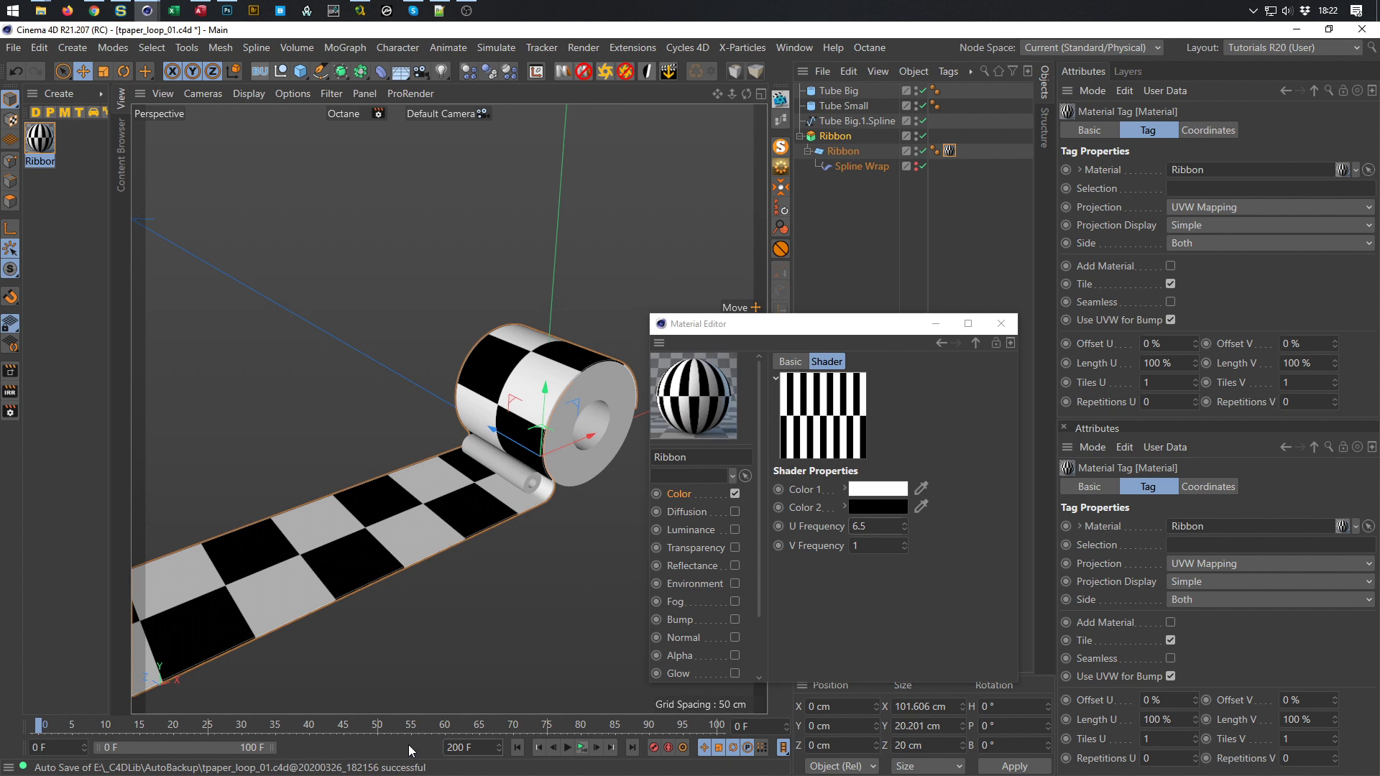
double_click(409, 746)
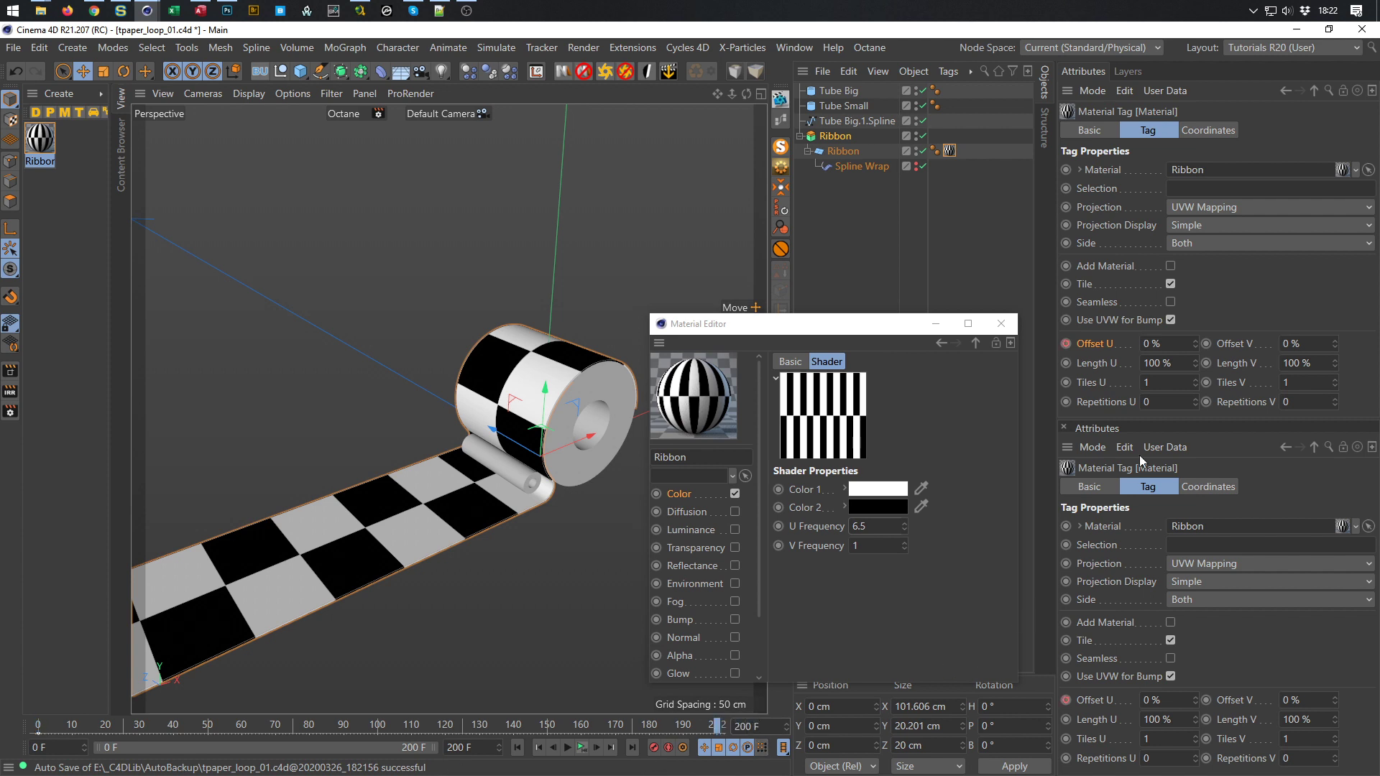
Keyframe the material tag's Offset U from 0% at frame 0 to 100% at frame 200, and play the animation
text(100)
key(Return)
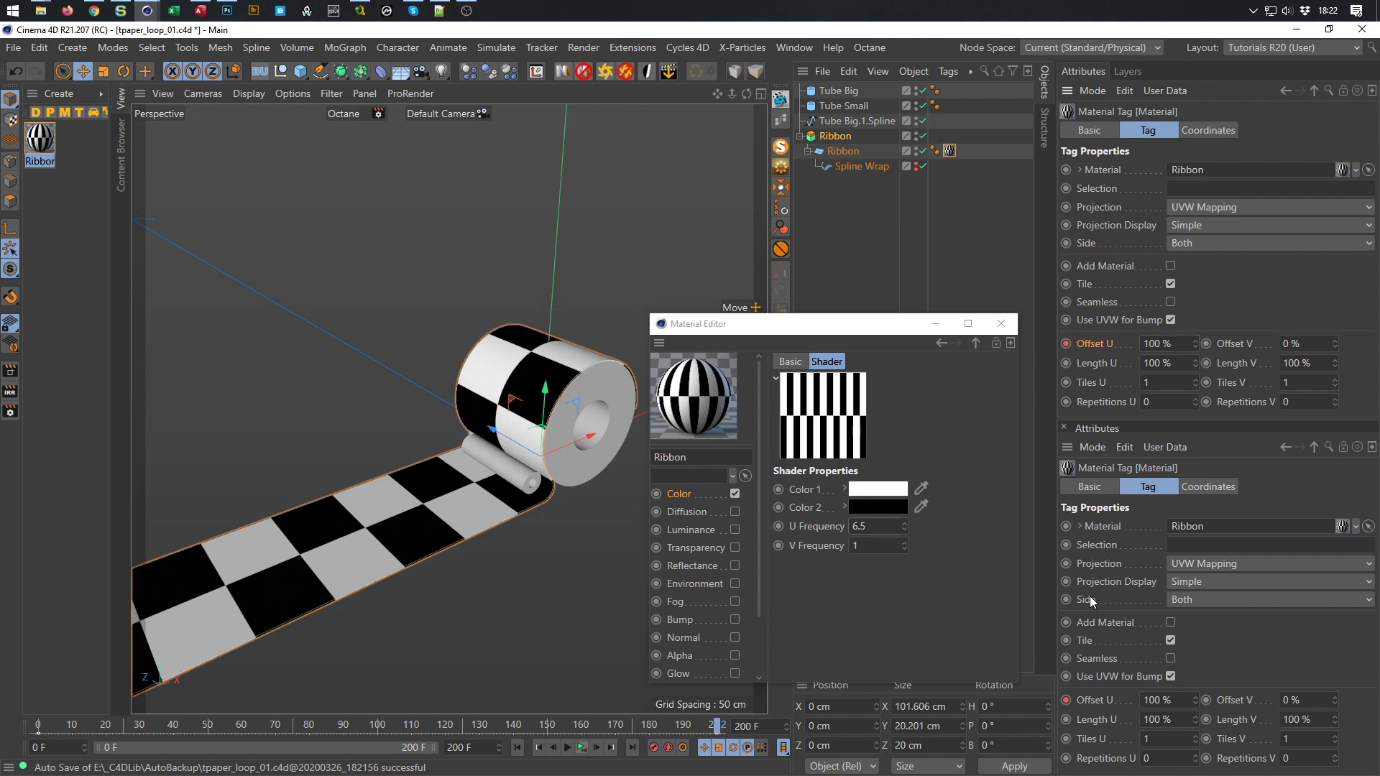
click(583, 747)
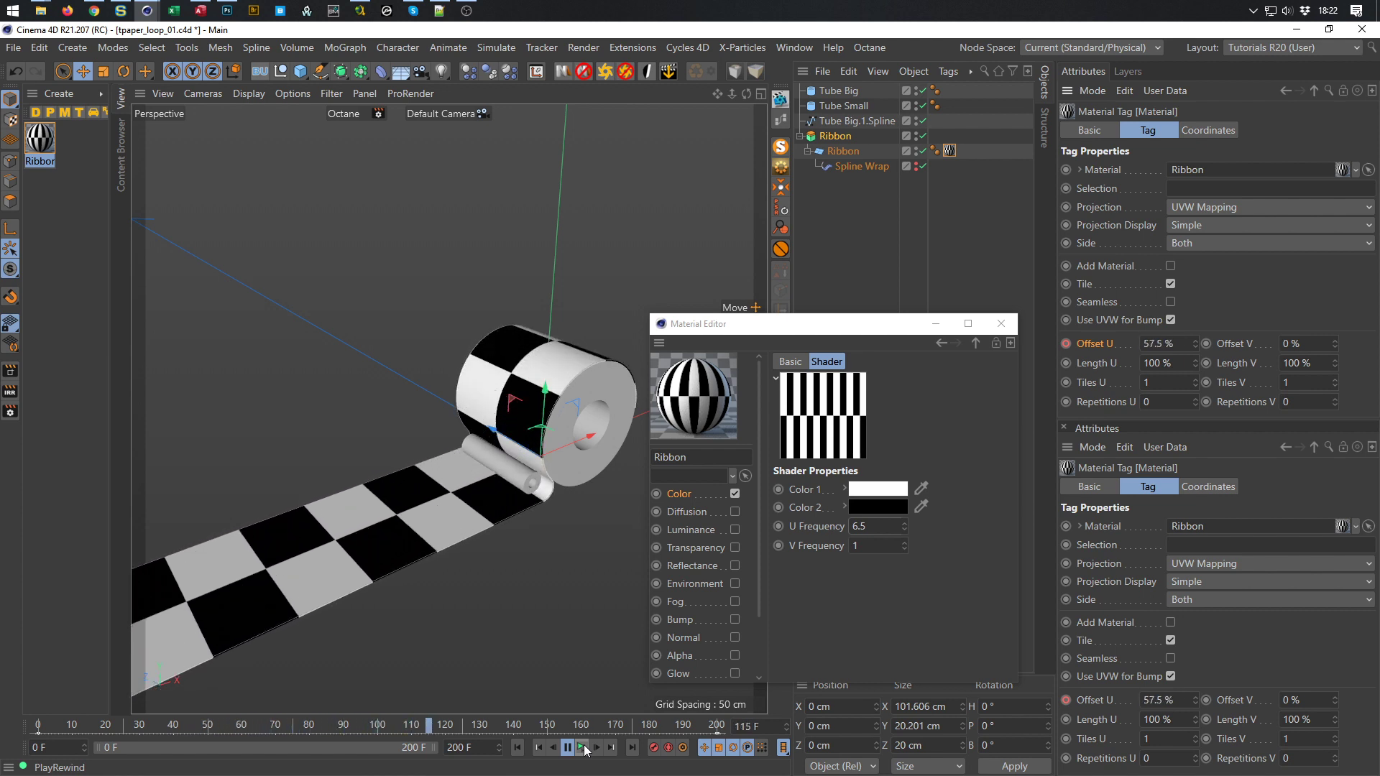
click(584, 747)
click(1000, 323)
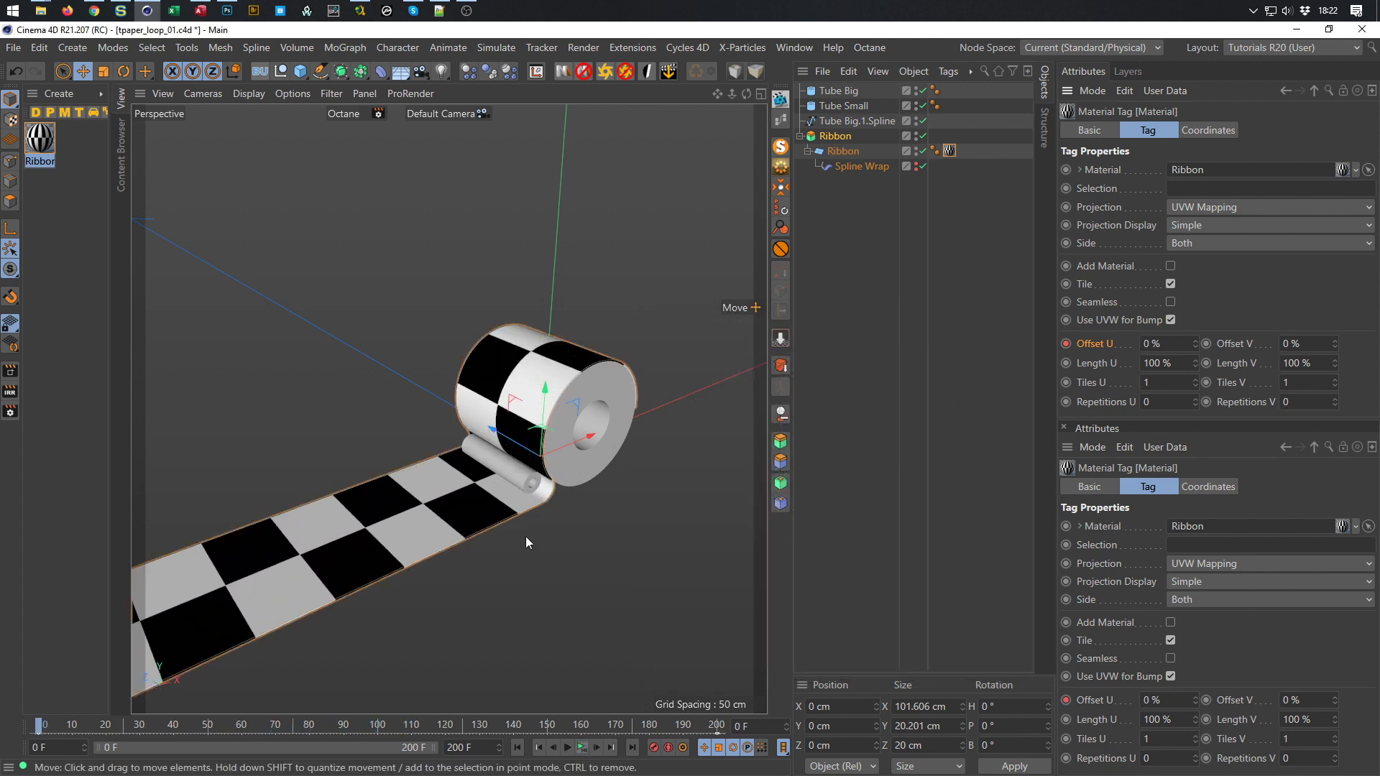
Examine from several angles how the ribbon's end edge sits on the big tube's surface
alt+middle_drag(495, 513, 428, 522)
alt+drag(428, 521, 441, 476)
alt+right_drag(442, 476, 562, 477)
alt+drag(562, 477, 464, 477)
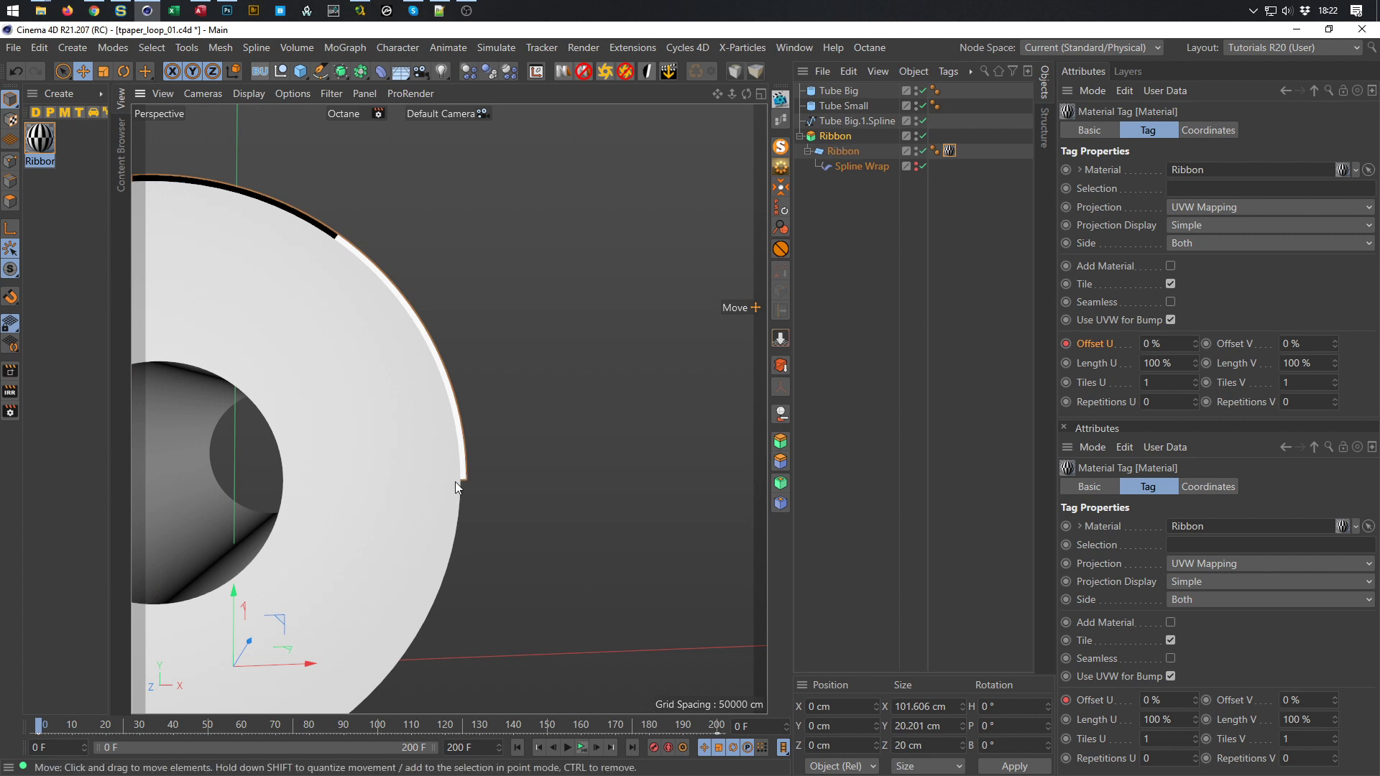
scroll(455, 481, down, 10)
alt+drag(618, 404, 424, 374)
click(673, 400)
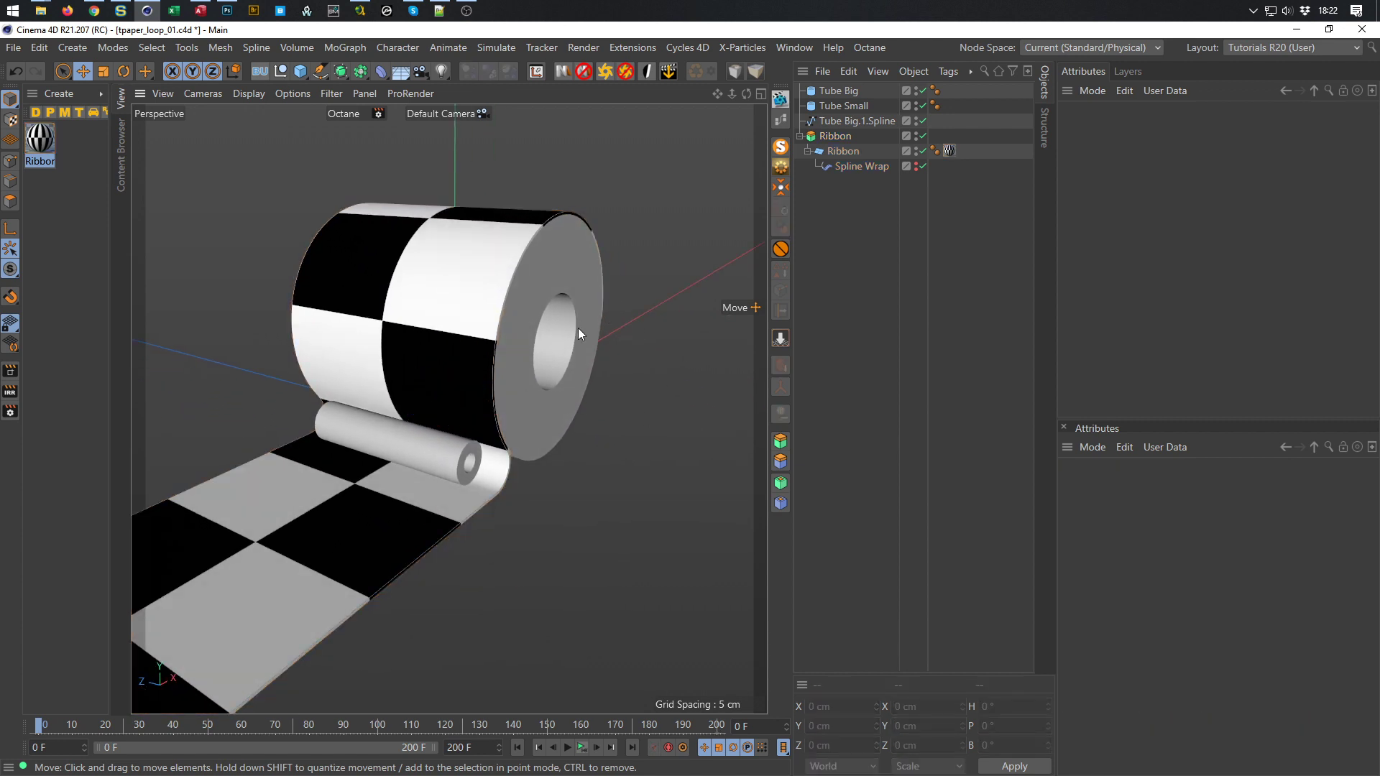
alt+drag(552, 390, 564, 450)
scroll(565, 450, up, 5)
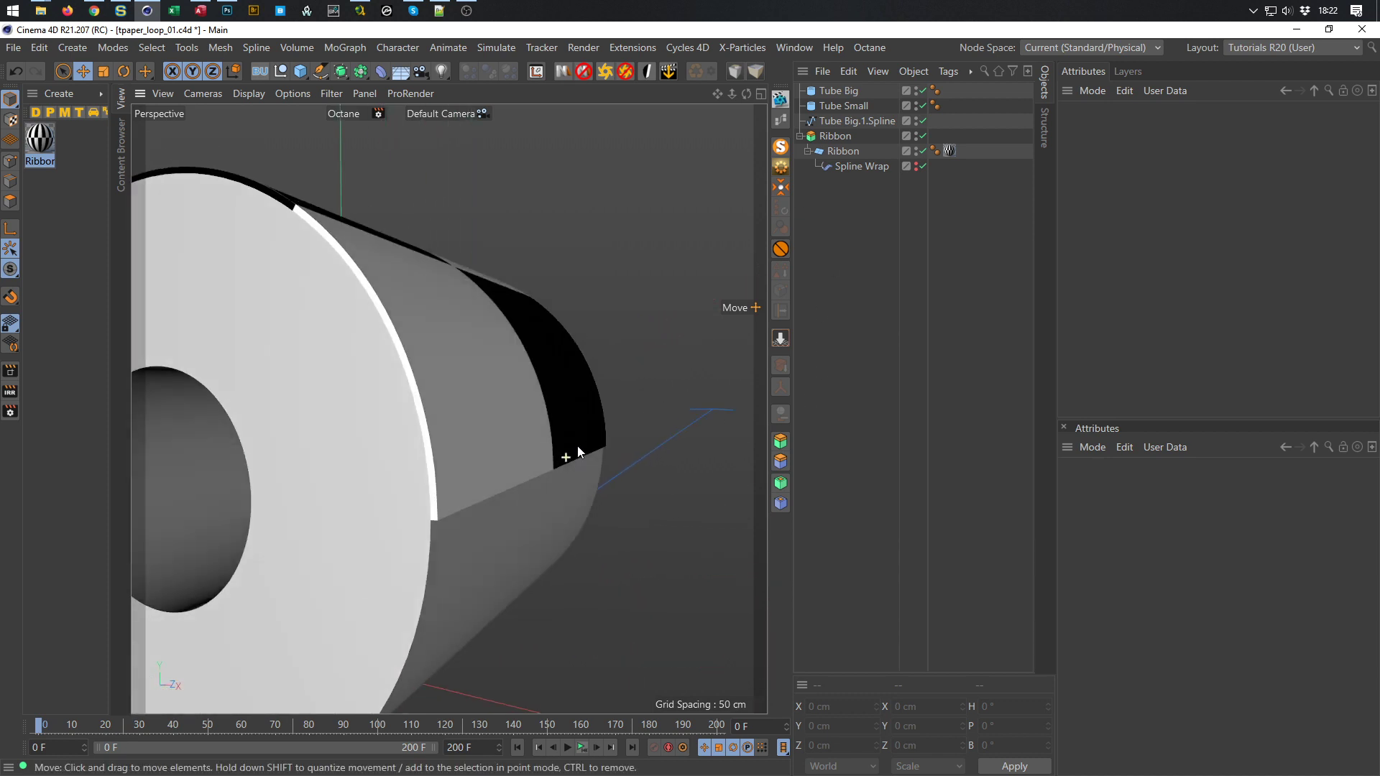
Activate the Magnet tool on the points of Tube Big.1.Spline with a radius of about 8.55 cm
click(852, 120)
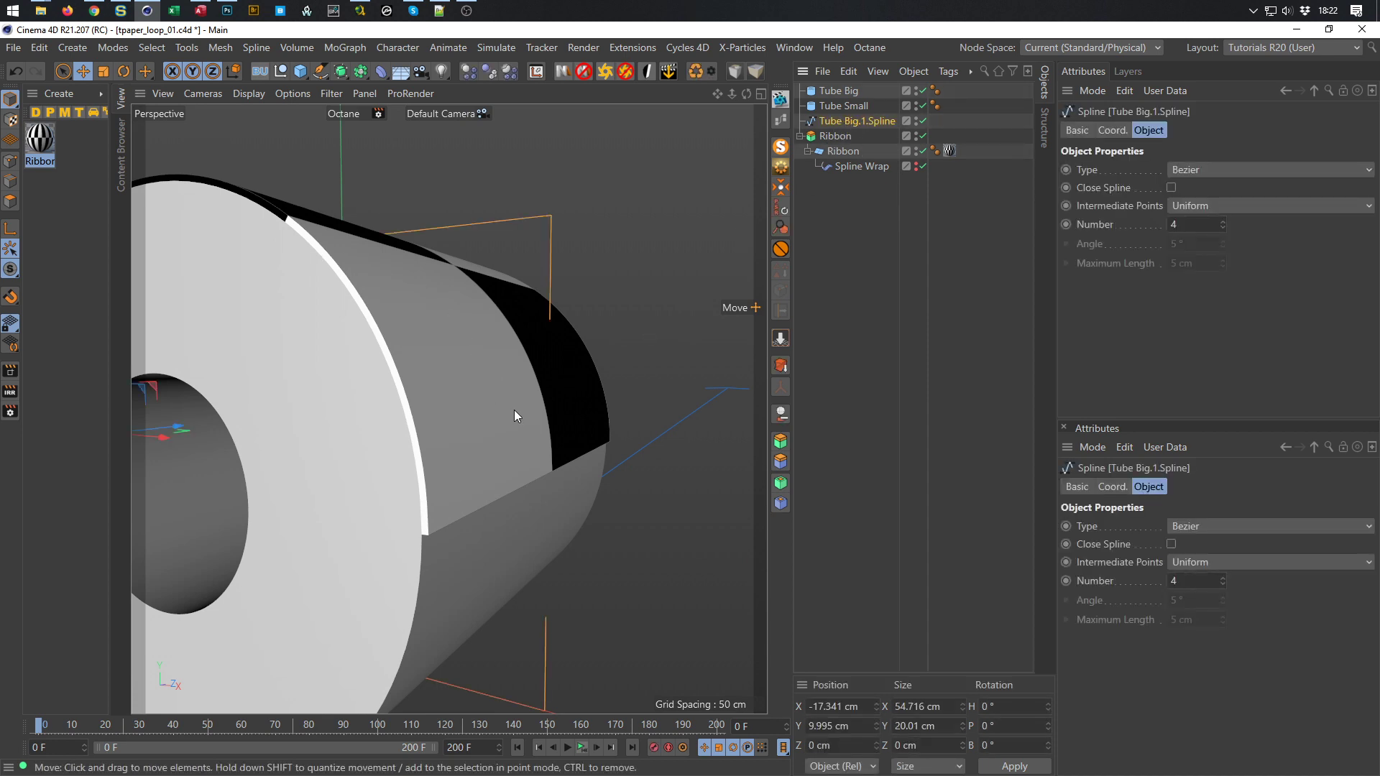
click(10, 160)
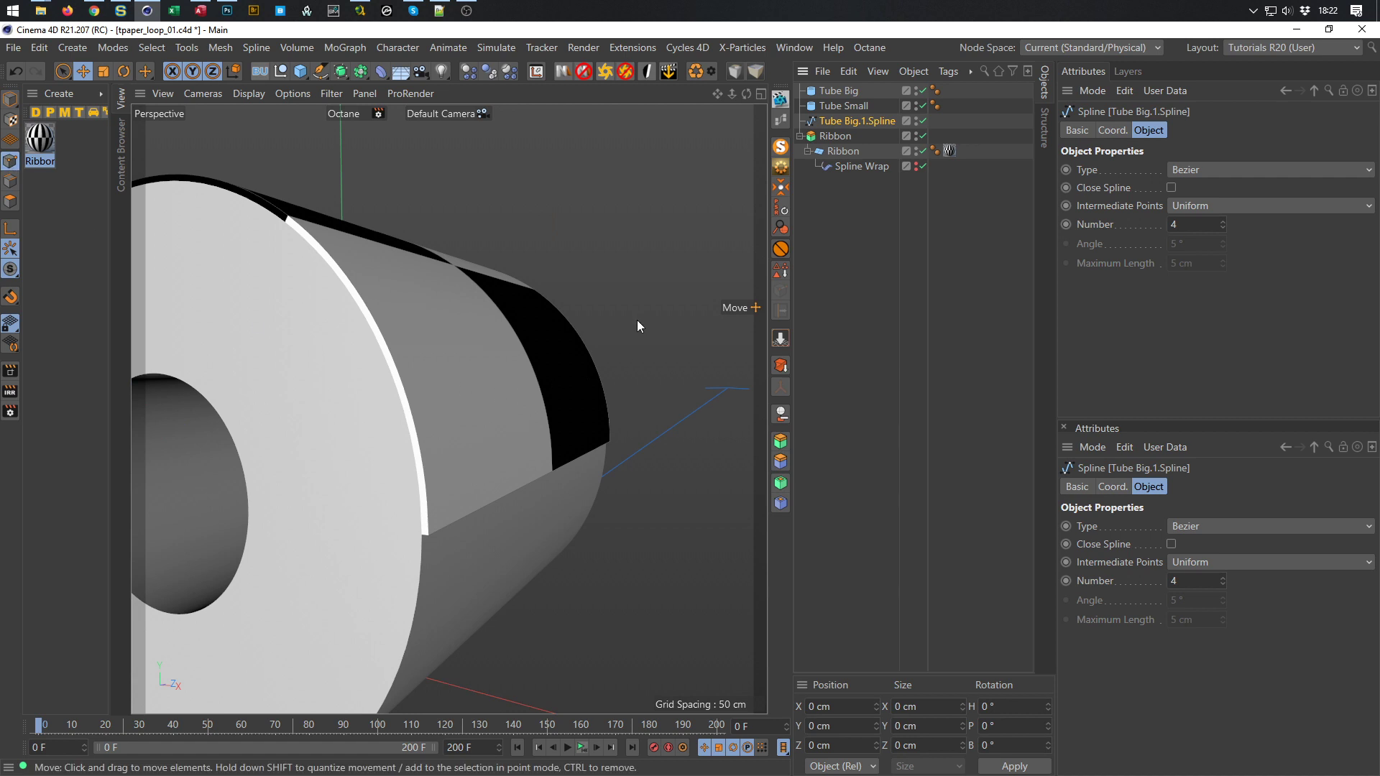
key(m)
key(i)
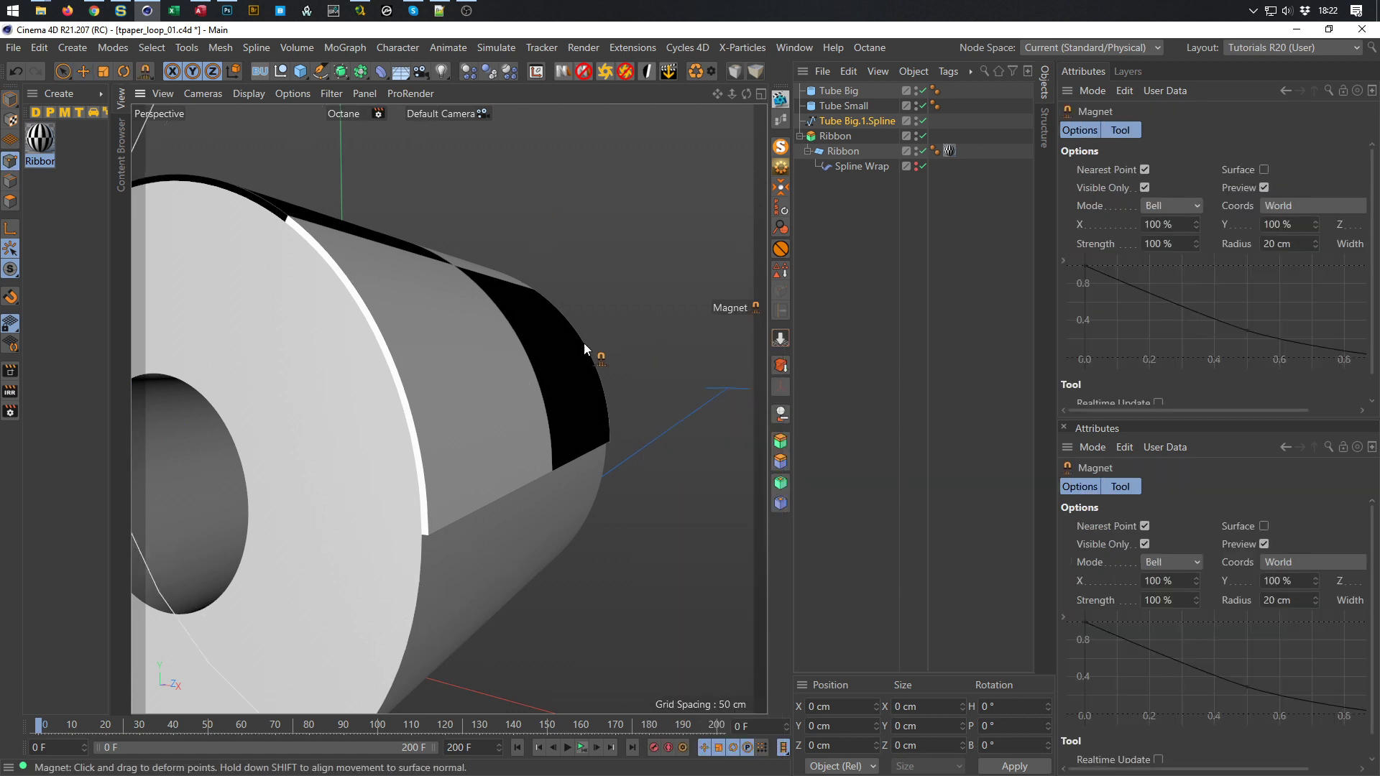
middle_drag(641, 281, 359, 345)
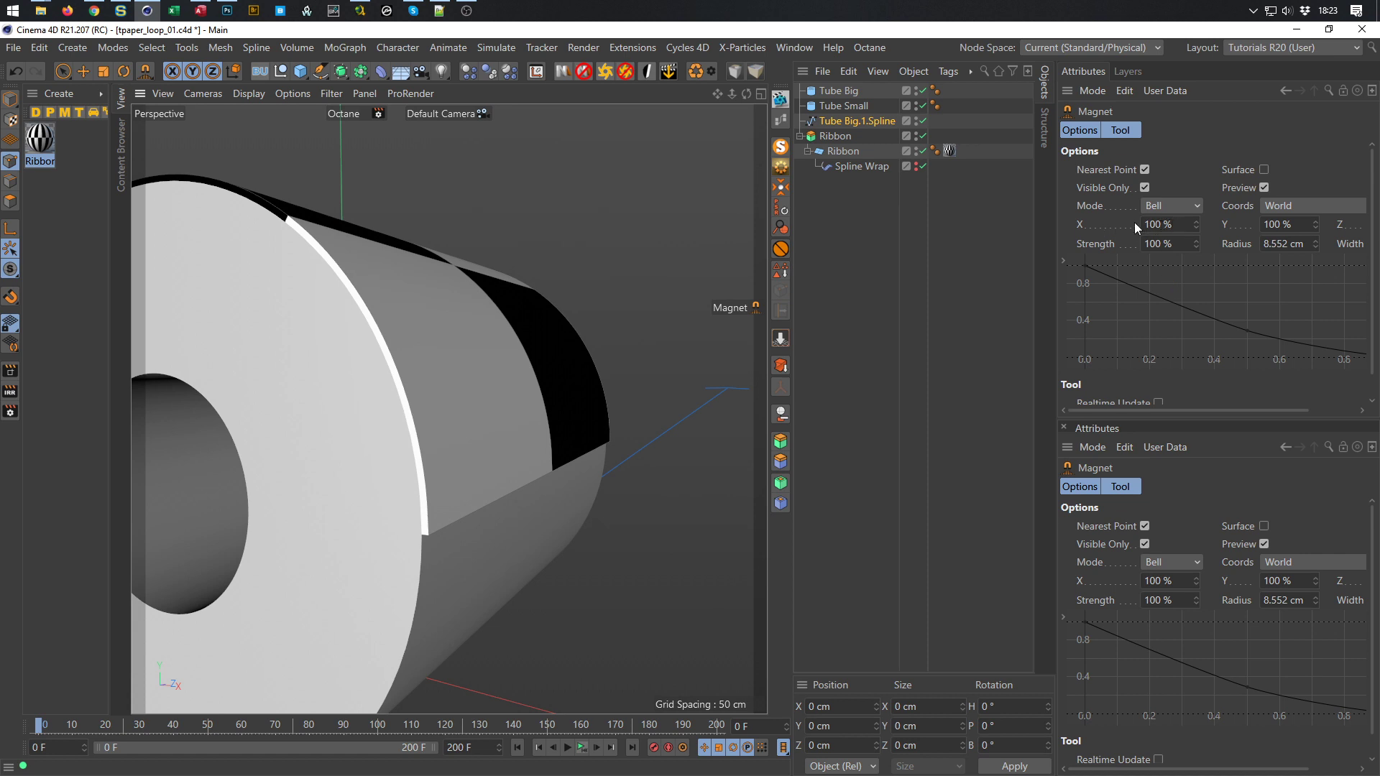
Restrict the Magnet to the X axis by setting its Y and Z influence to 0%
double_click(1303, 227)
text(0)
key(Return)
drag(1158, 411, 1208, 419)
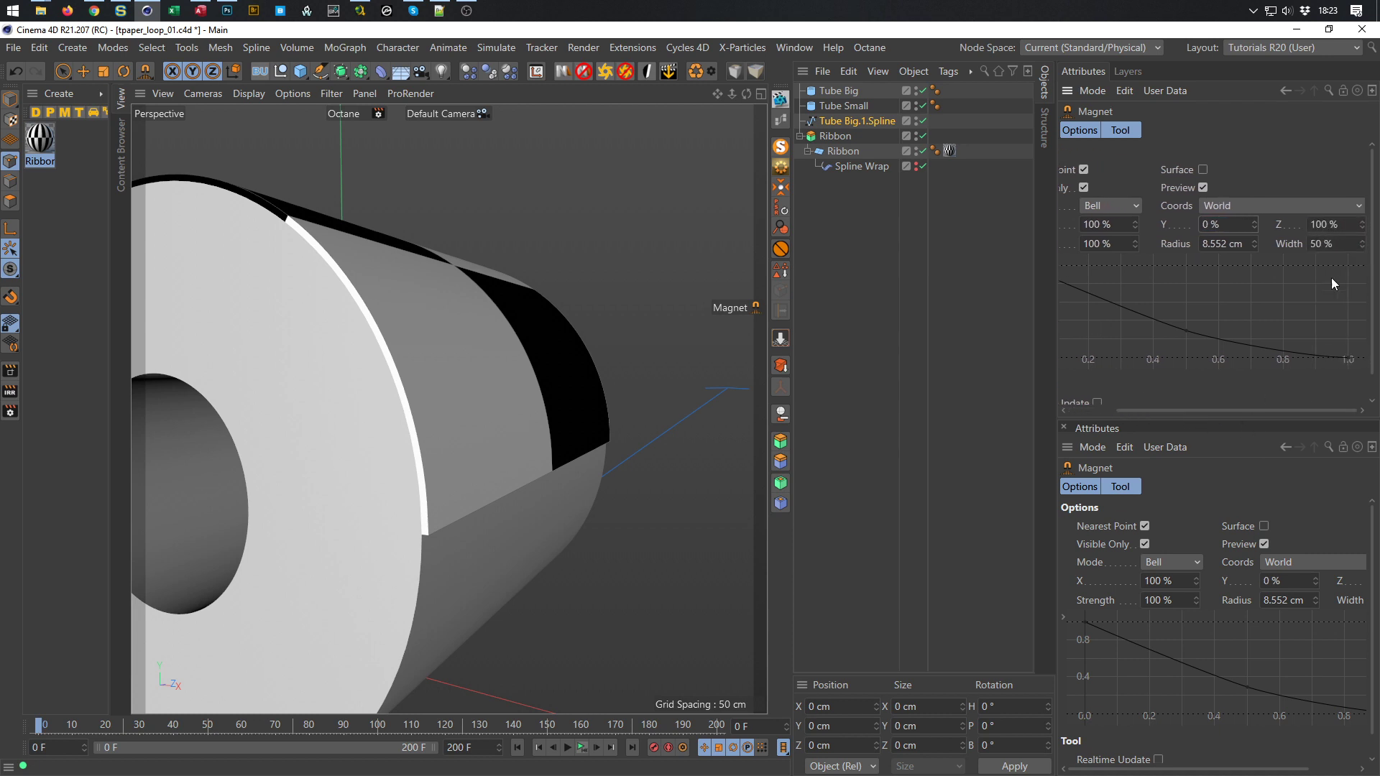
text(0)
key(Return)
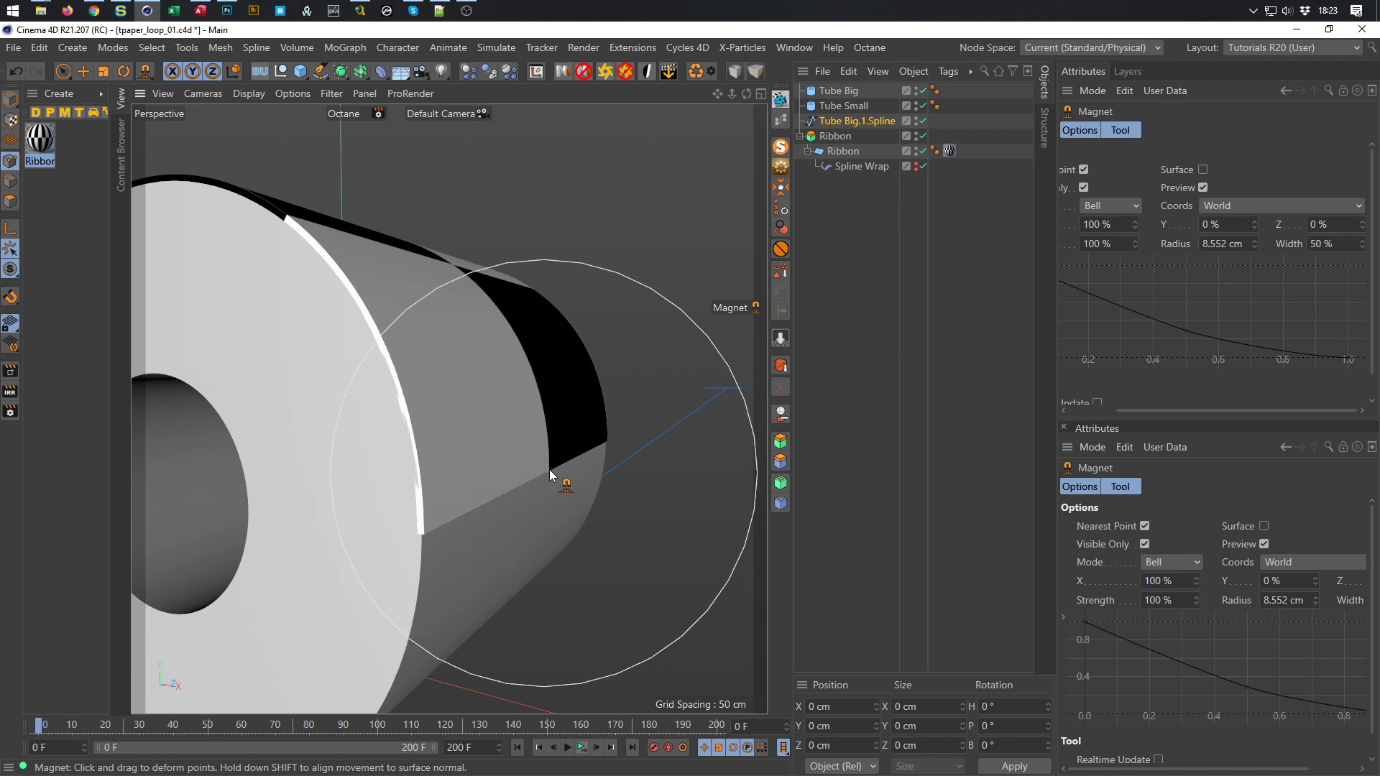
Push the spline's end points slightly into the big tube with the Magnet, and save the project
mouse_move(549, 470)
mouse_down()
mouse_move(458, 455)
mouse_move(486, 523)
mouse_move(462, 400)
mouse_move(360, 253)
mouse_move(434, 391)
mouse_move(426, 490)
mouse_move(462, 493)
mouse_move(494, 464)
mouse_move(704, 460)
mouse_up()
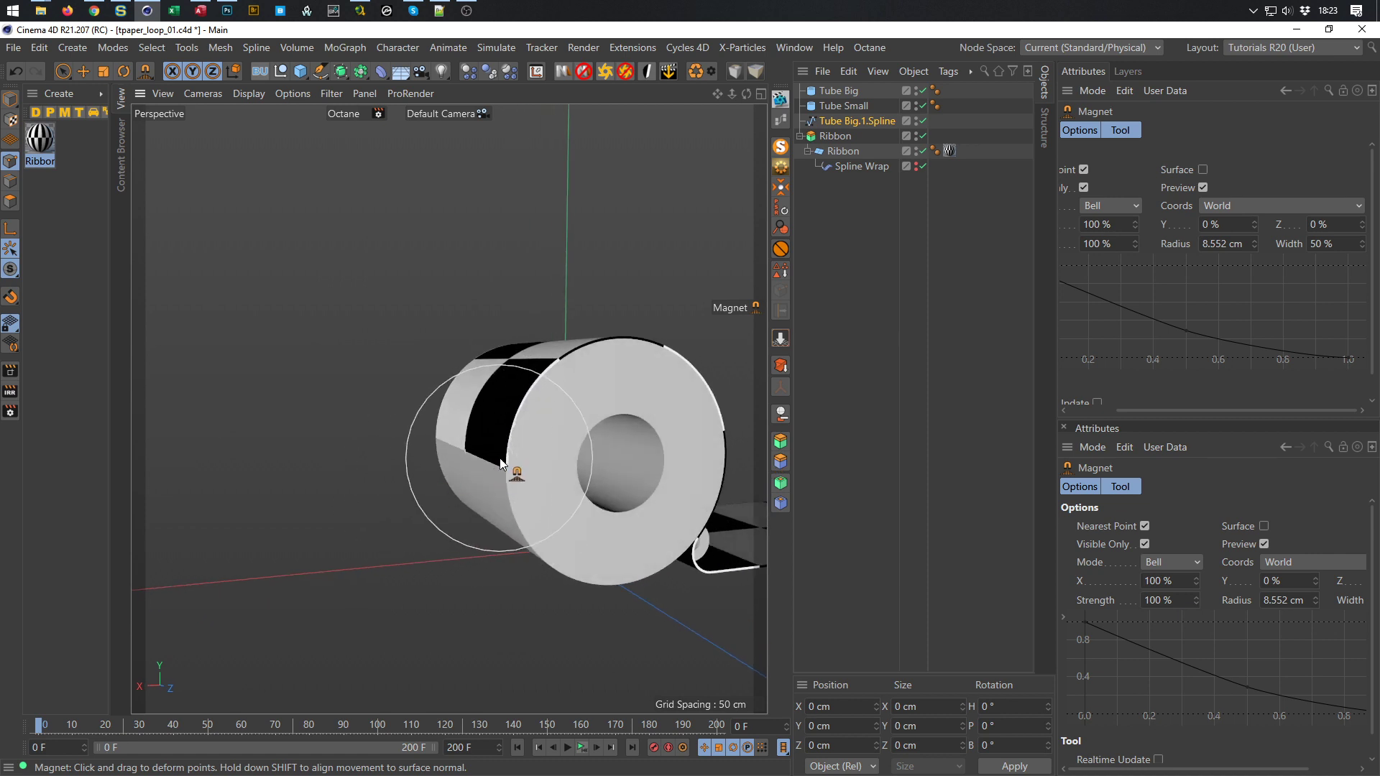
scroll(615, 456, up, 8)
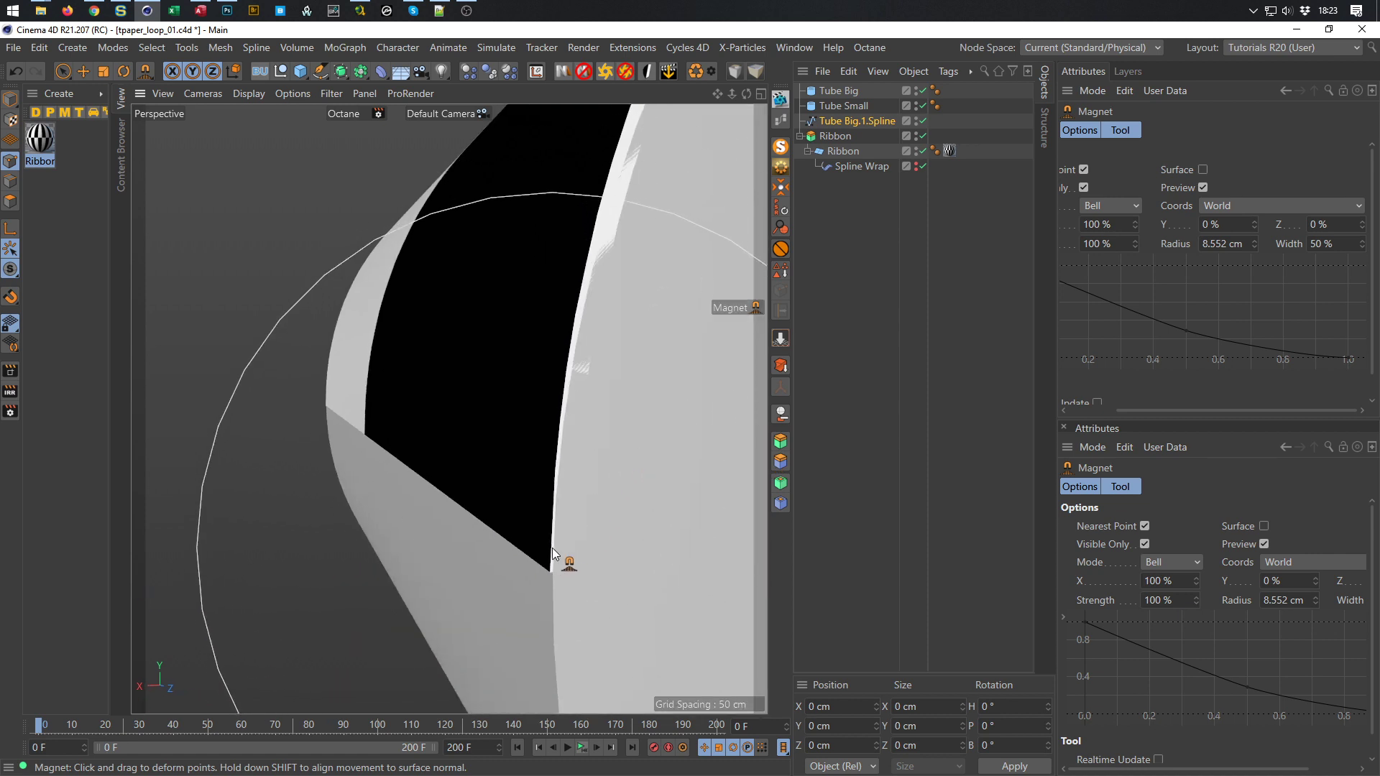
mouse_move(555, 437)
mouse_down()
mouse_move(424, 373)
mouse_move(516, 450)
mouse_move(464, 411)
mouse_up()
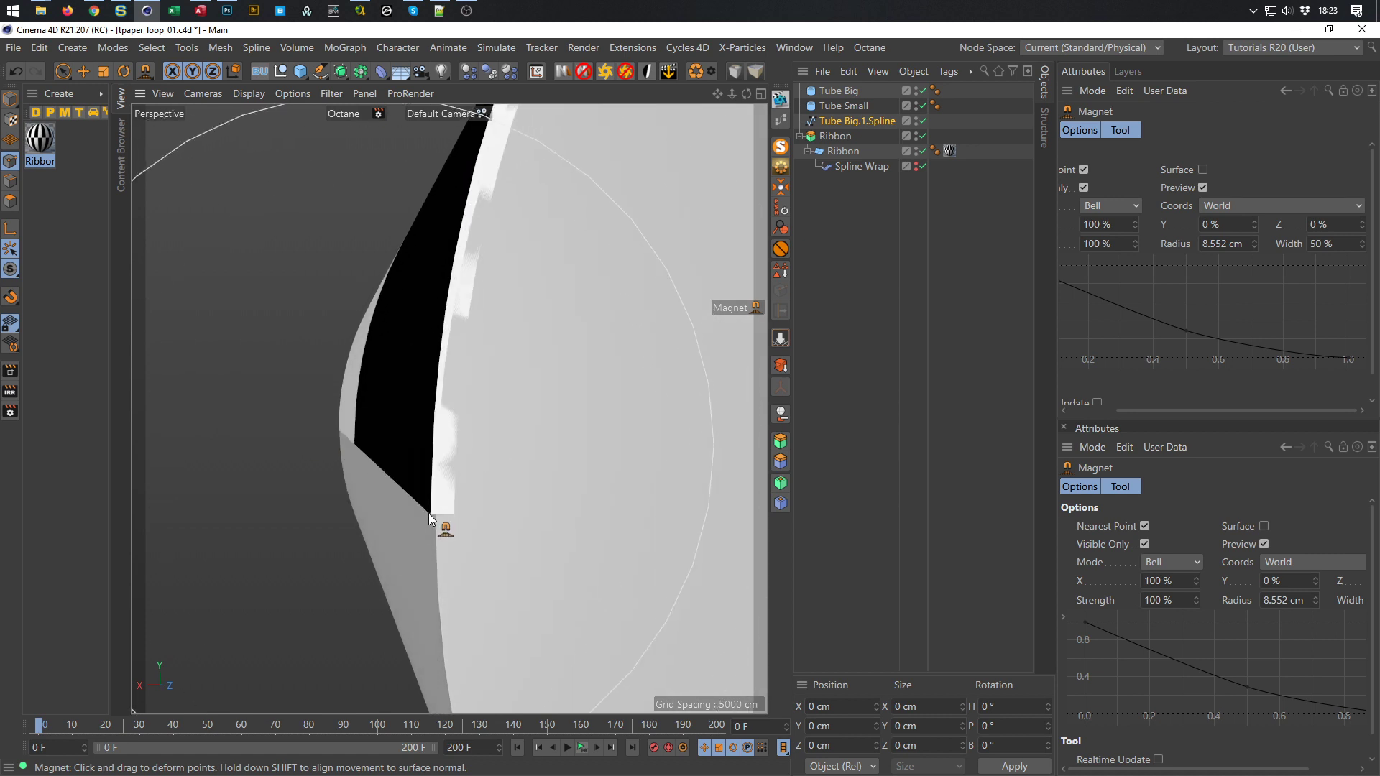
mouse_move(428, 513)
mouse_down()
mouse_move(205, 441)
mouse_move(412, 451)
mouse_move(296, 455)
mouse_move(441, 446)
mouse_move(381, 482)
mouse_move(394, 484)
mouse_move(464, 447)
mouse_move(365, 421)
mouse_move(303, 431)
mouse_move(437, 382)
mouse_move(670, 461)
mouse_up()
key(ctrl+z)
scroll(429, 470, down, 3)
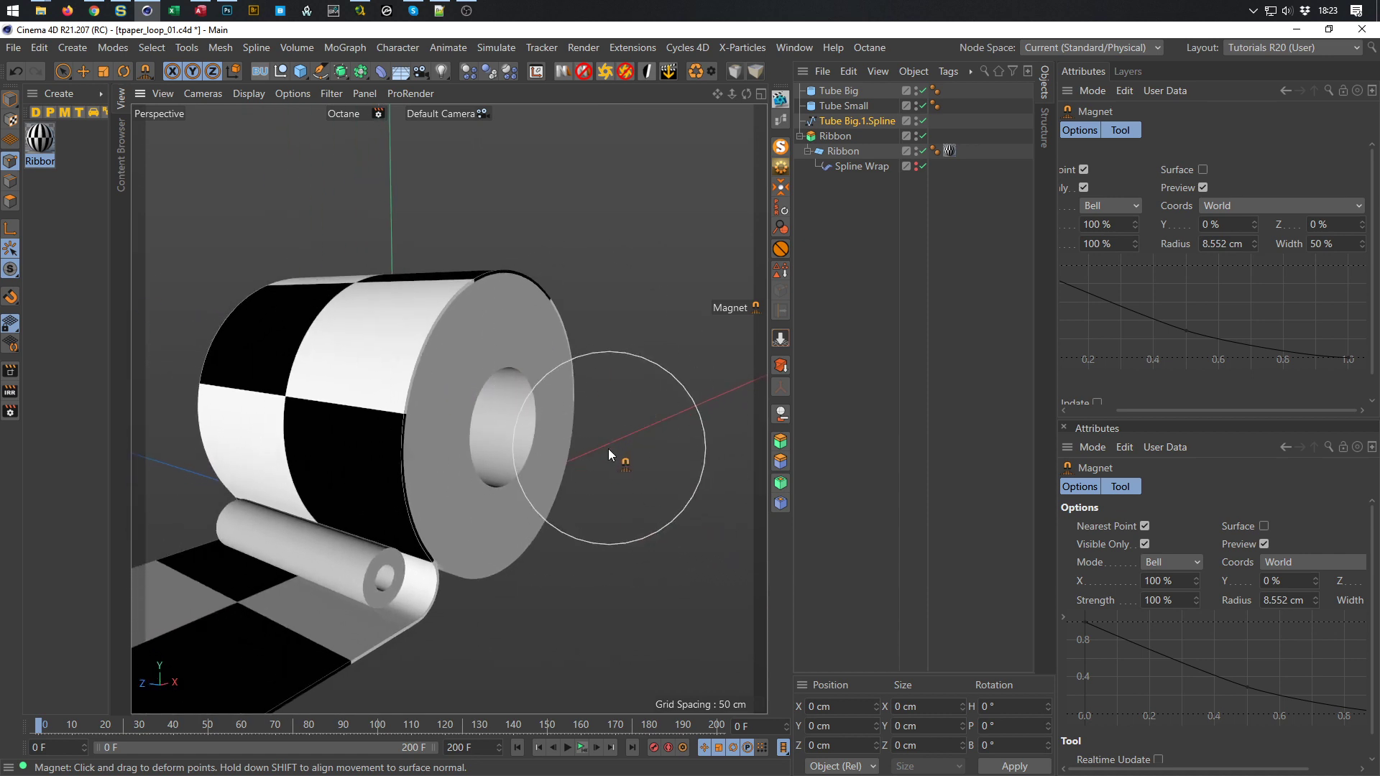
key(ctrl+s)
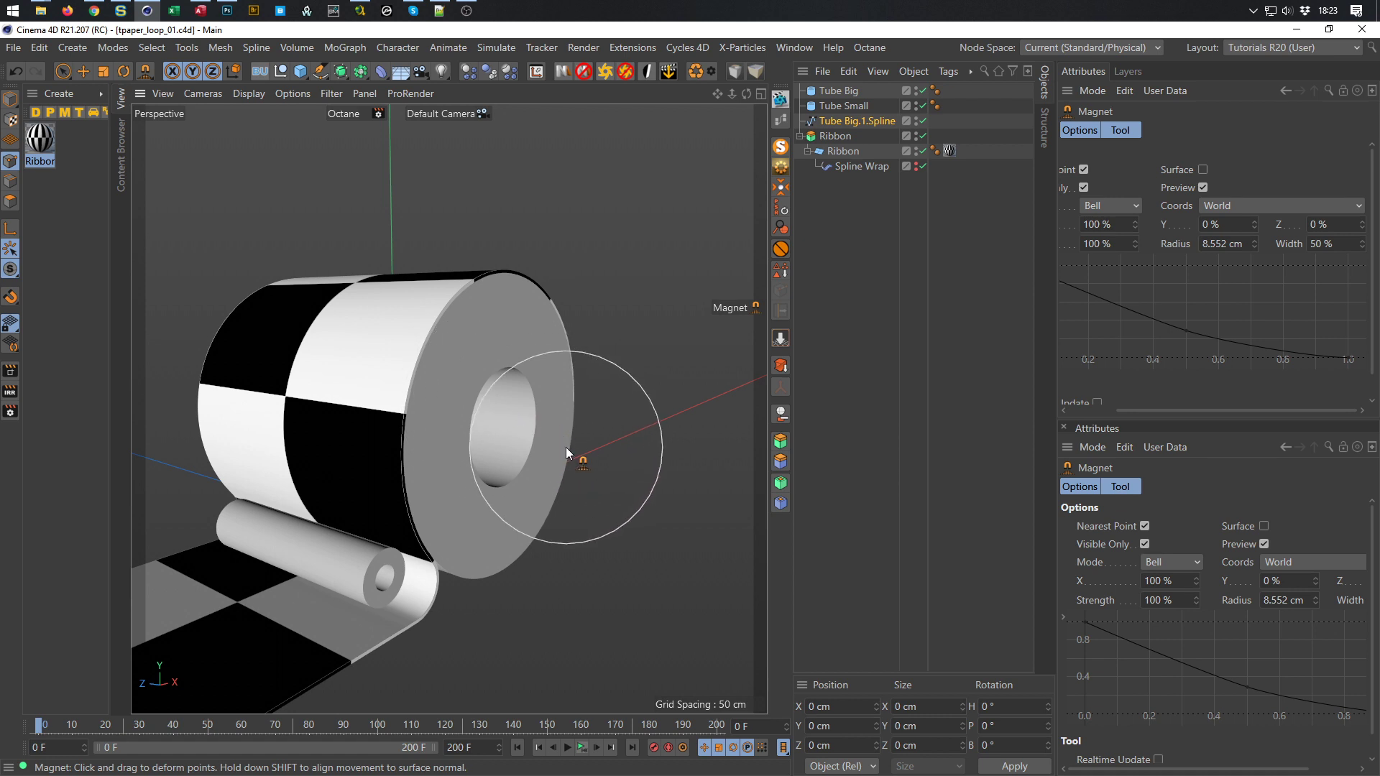
Hide the Ribbon generator and select all spline points to examine where the spline sinks into the big tube
alt+drag(485, 326, 407, 331)
scroll(568, 420, up, 5)
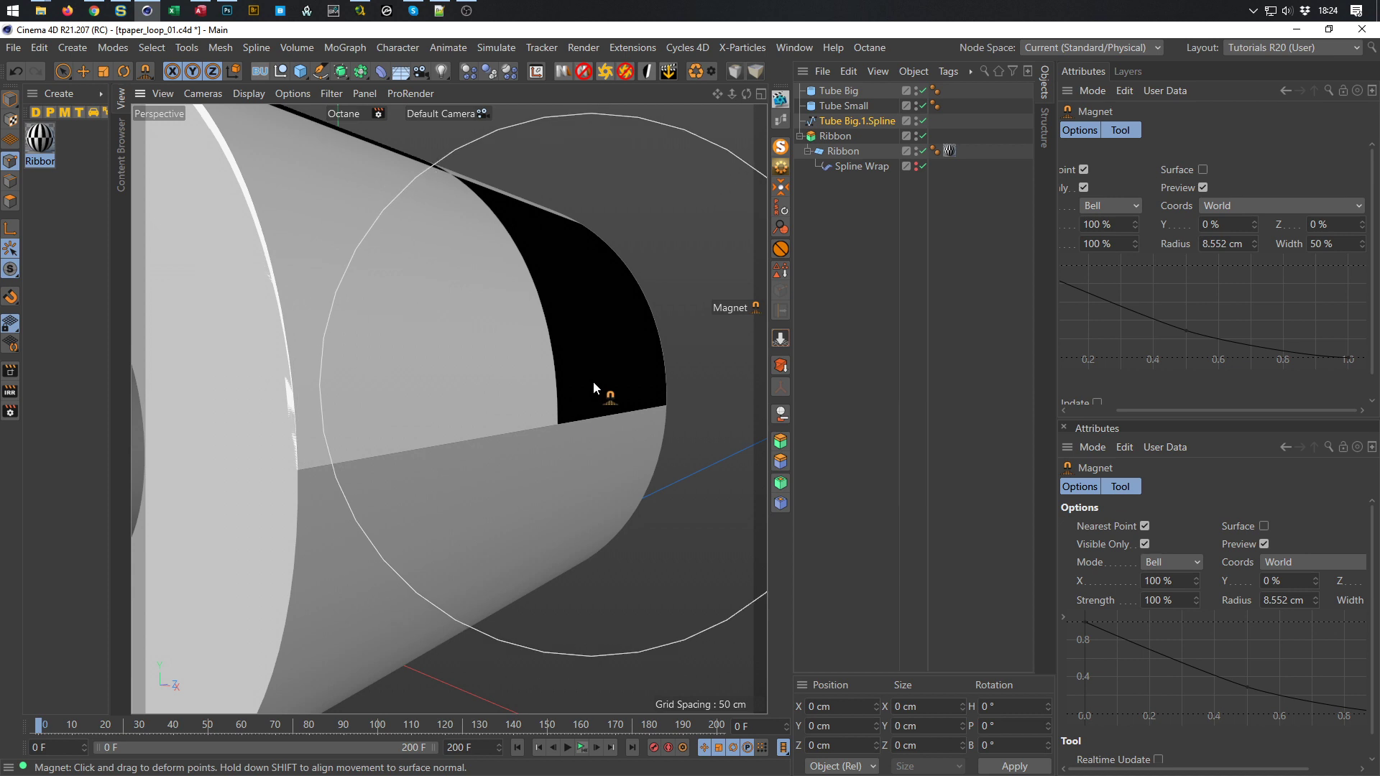
click(916, 141)
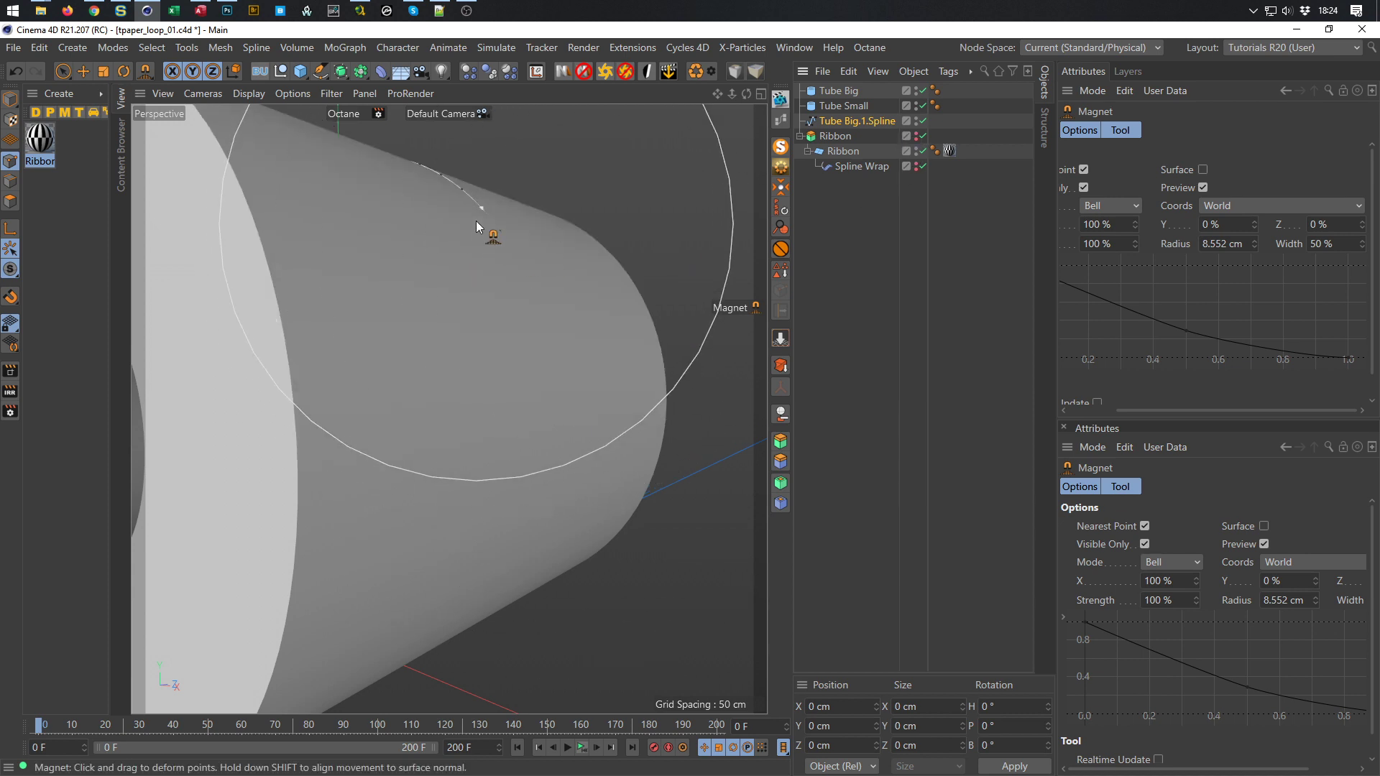
key(ctrl+a)
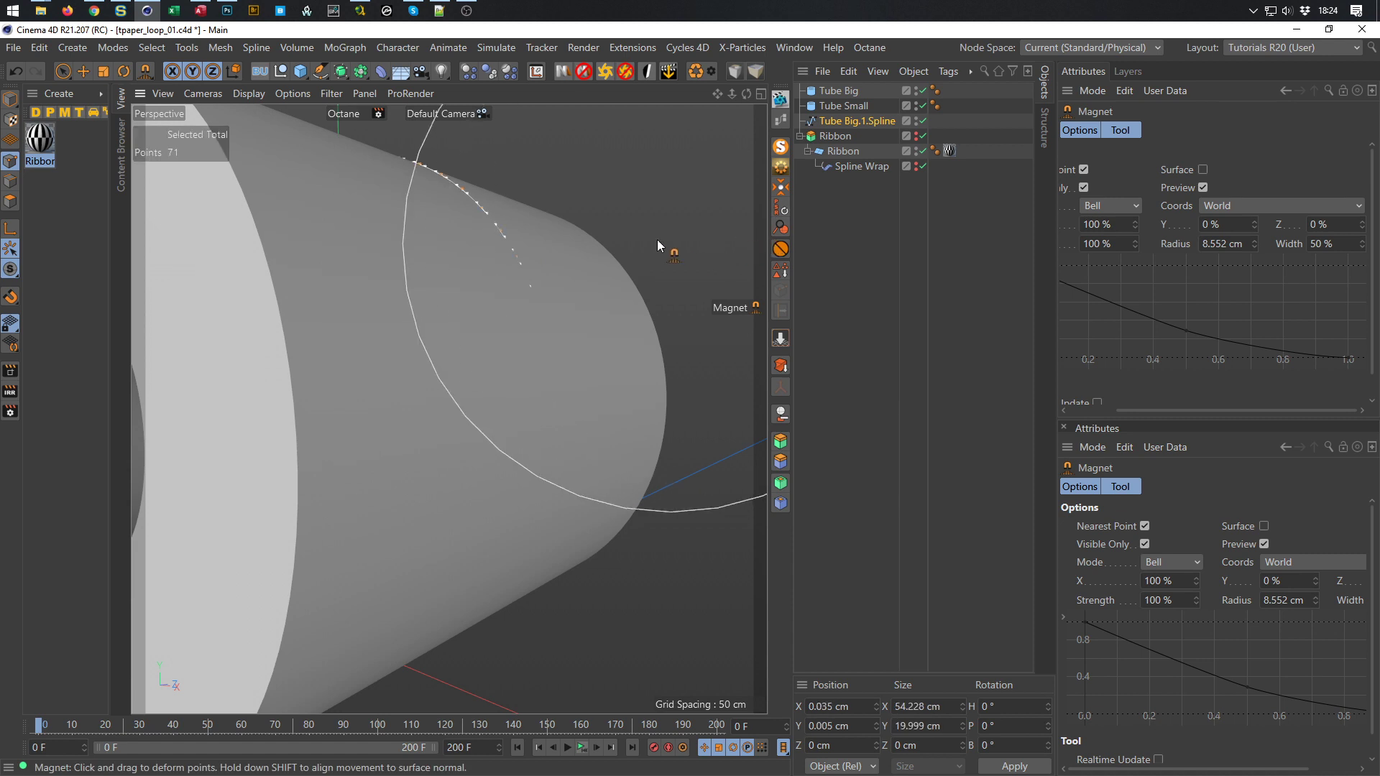
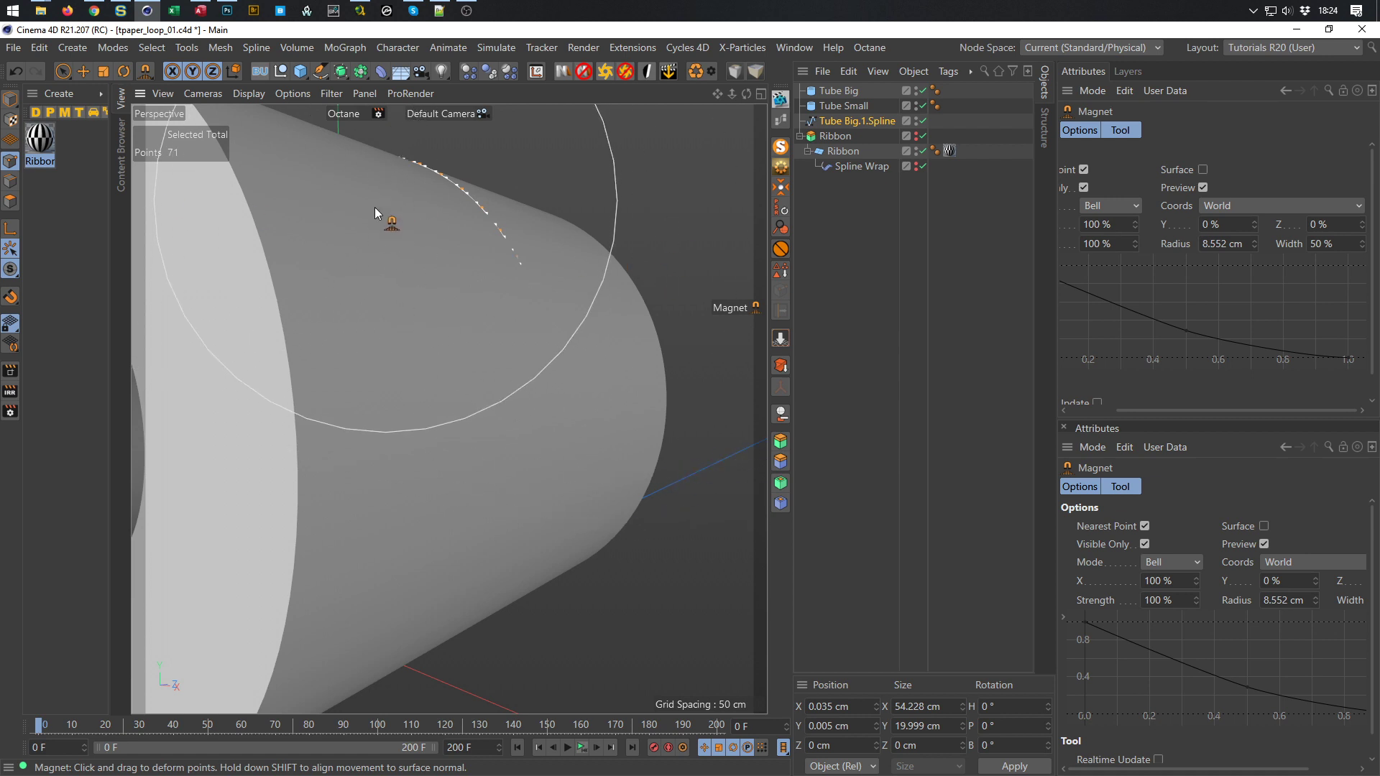
Return to model mode, make the Ribbon generator visible again, and check the whole roll
click(14, 103)
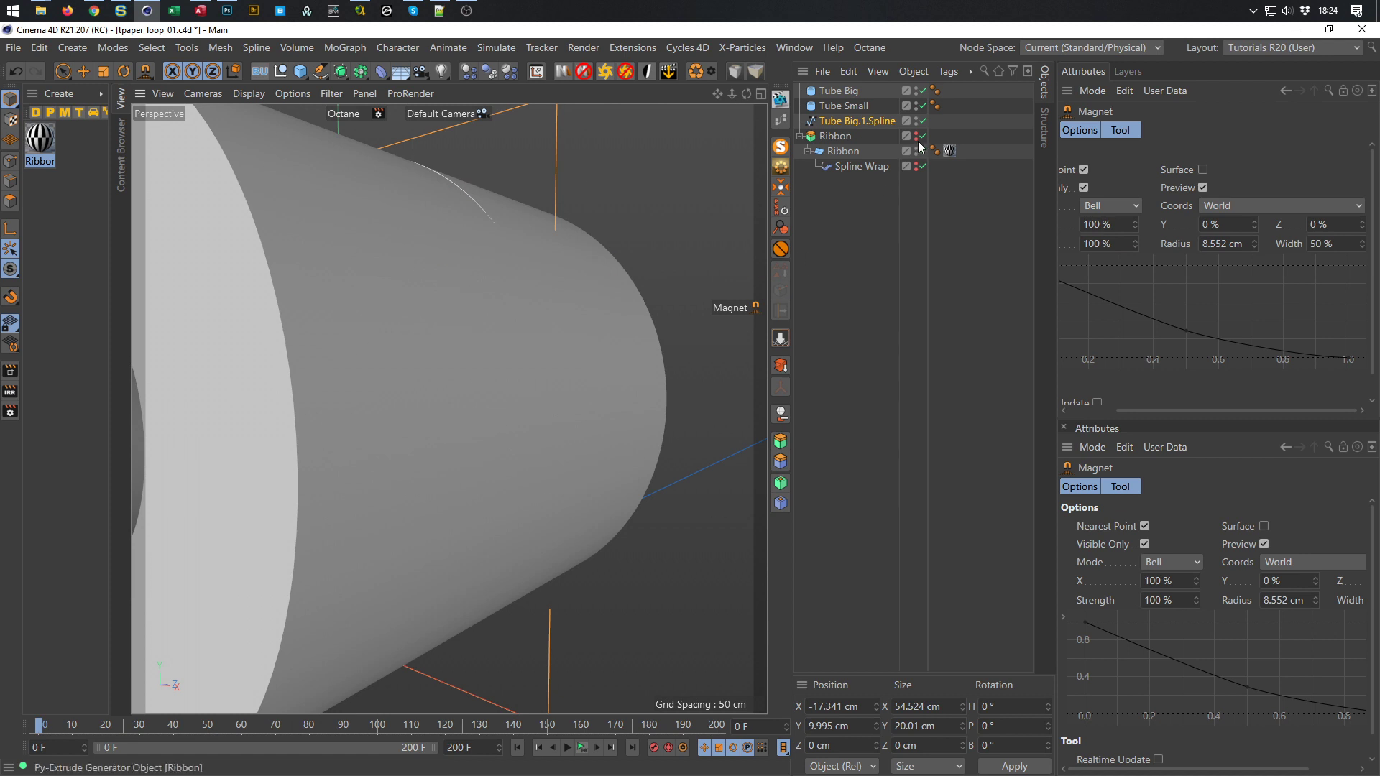
scroll(597, 335, down, 5)
alt+drag(572, 339, 442, 395)
scroll(567, 354, down, 5)
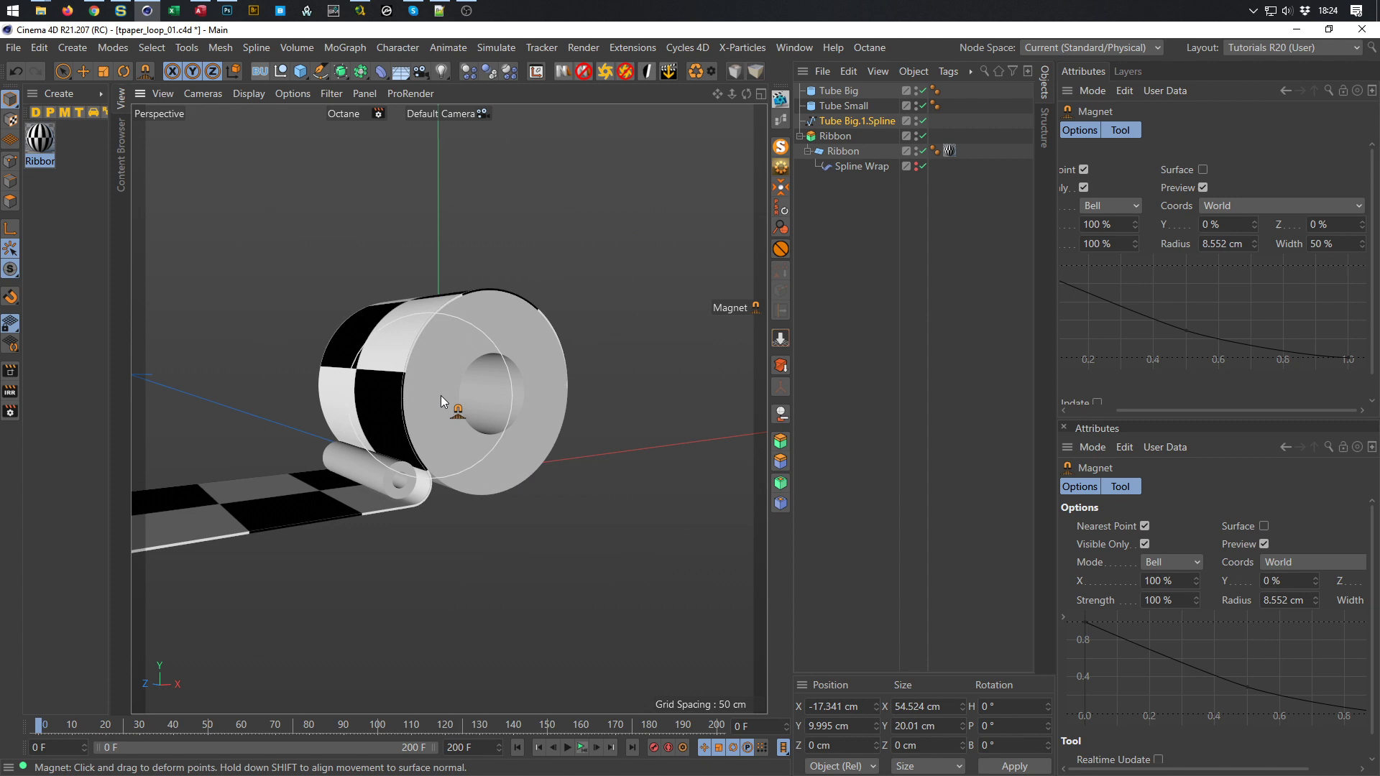
alt+middle_drag(441, 395, 538, 437)
scroll(601, 372, up, 2)
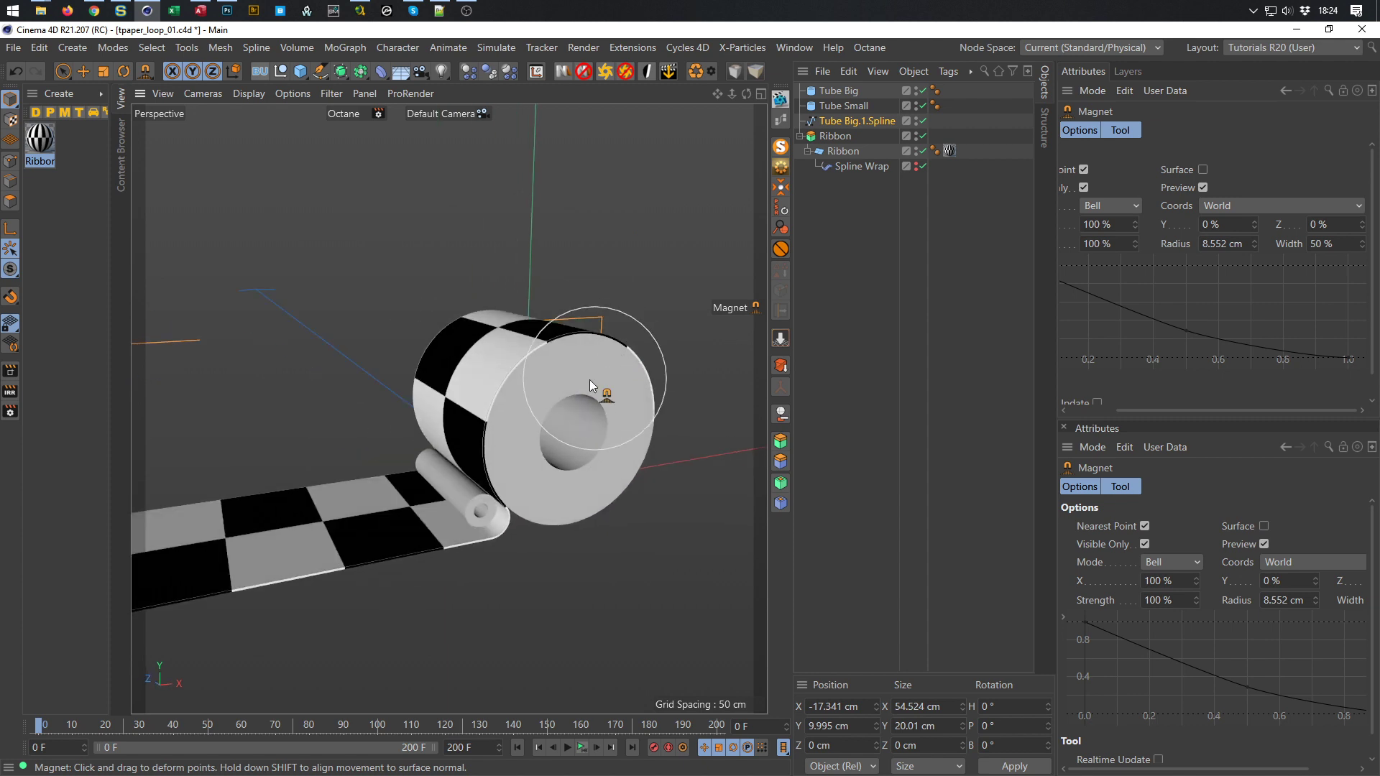
scroll(587, 371, up, 1)
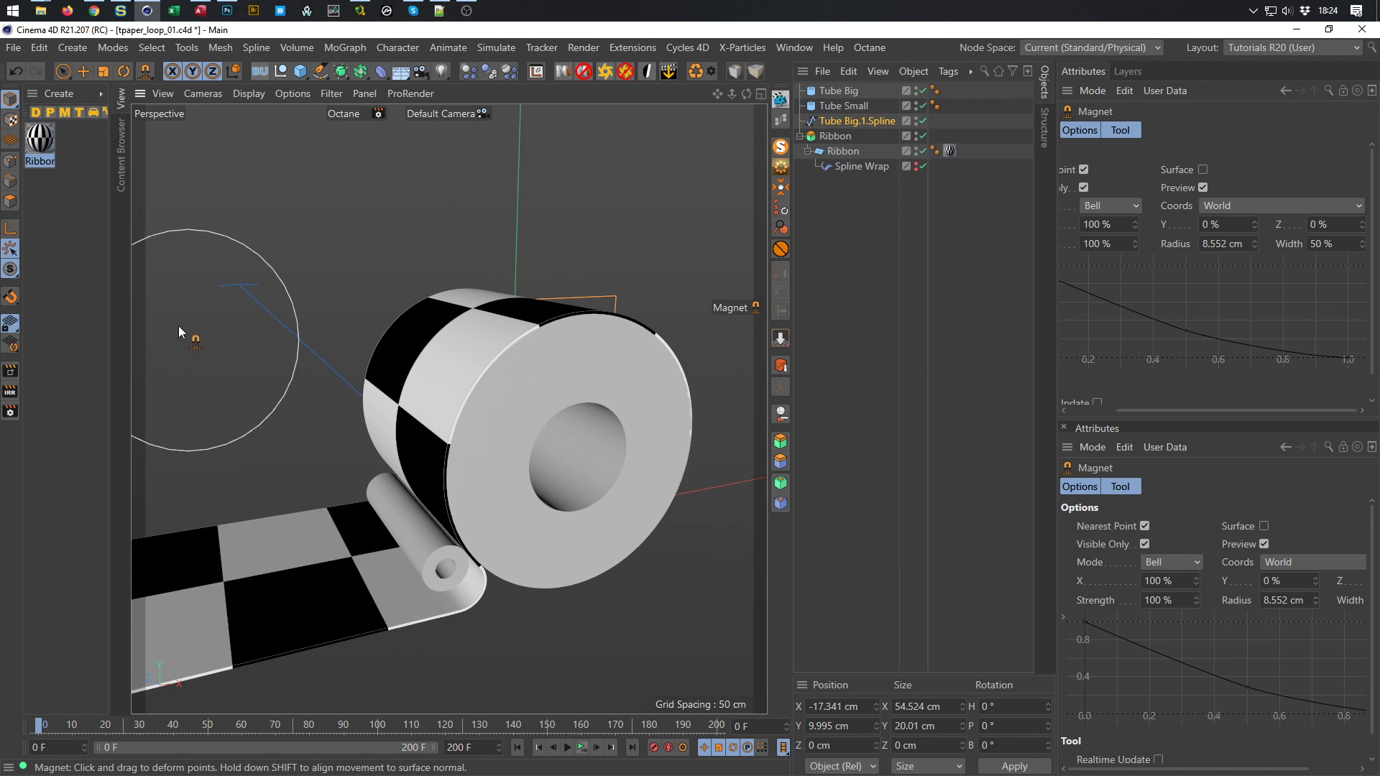
Duplicate the Ribbon material and rename the copy as Tube Big
ctrl+drag(44, 139, 76, 164)
double_click(76, 161)
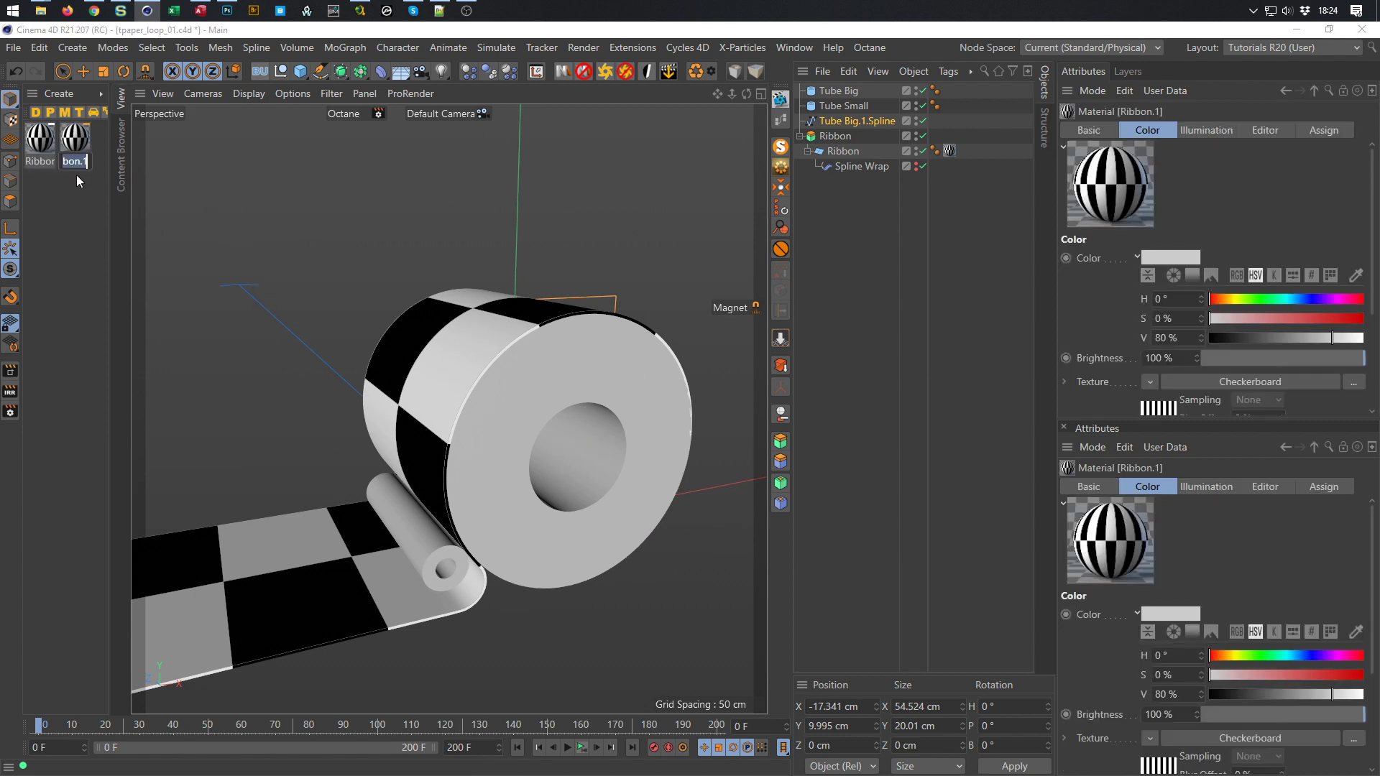
text(Tube Big)
key(Return)
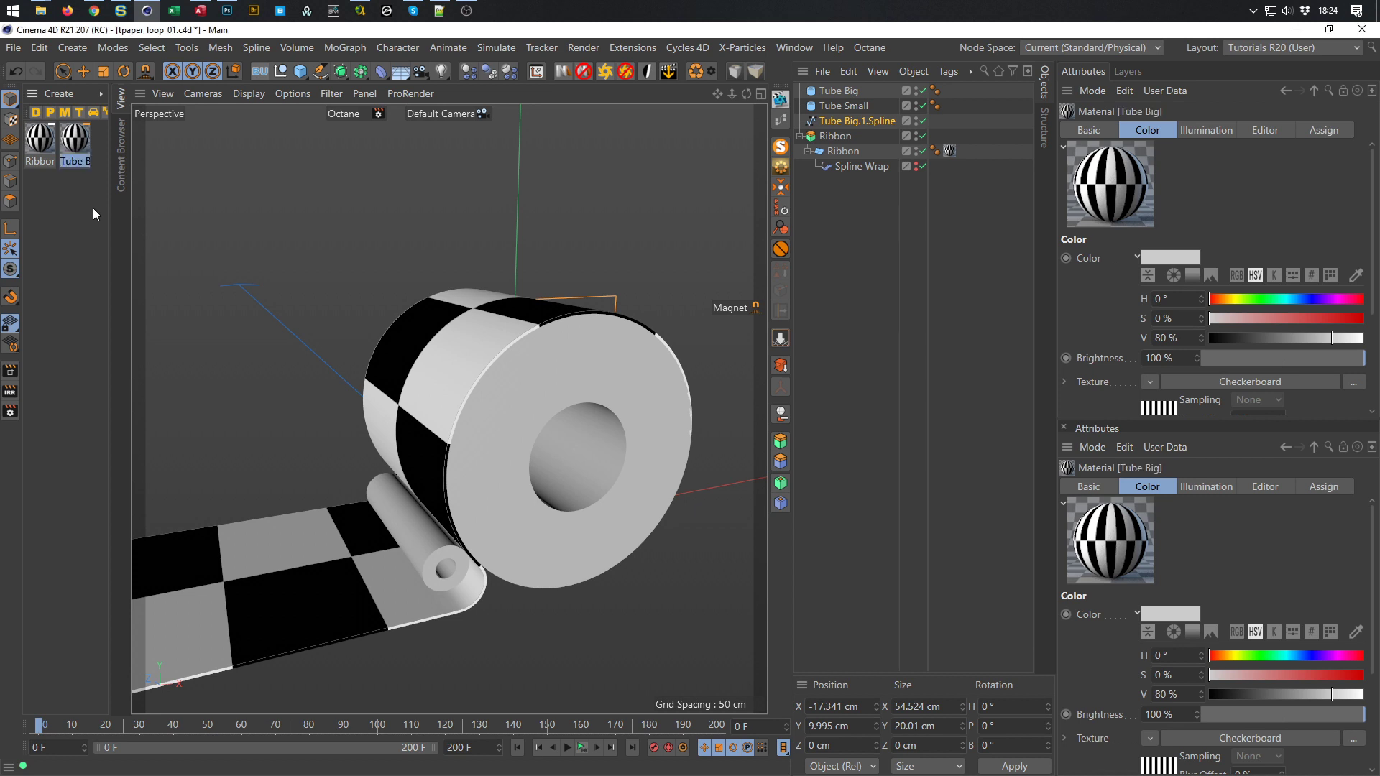
Save the project, open the Tube Big material for editing, and apply it to the Tube Big object
key(ctrl+s)
double_click(83, 152)
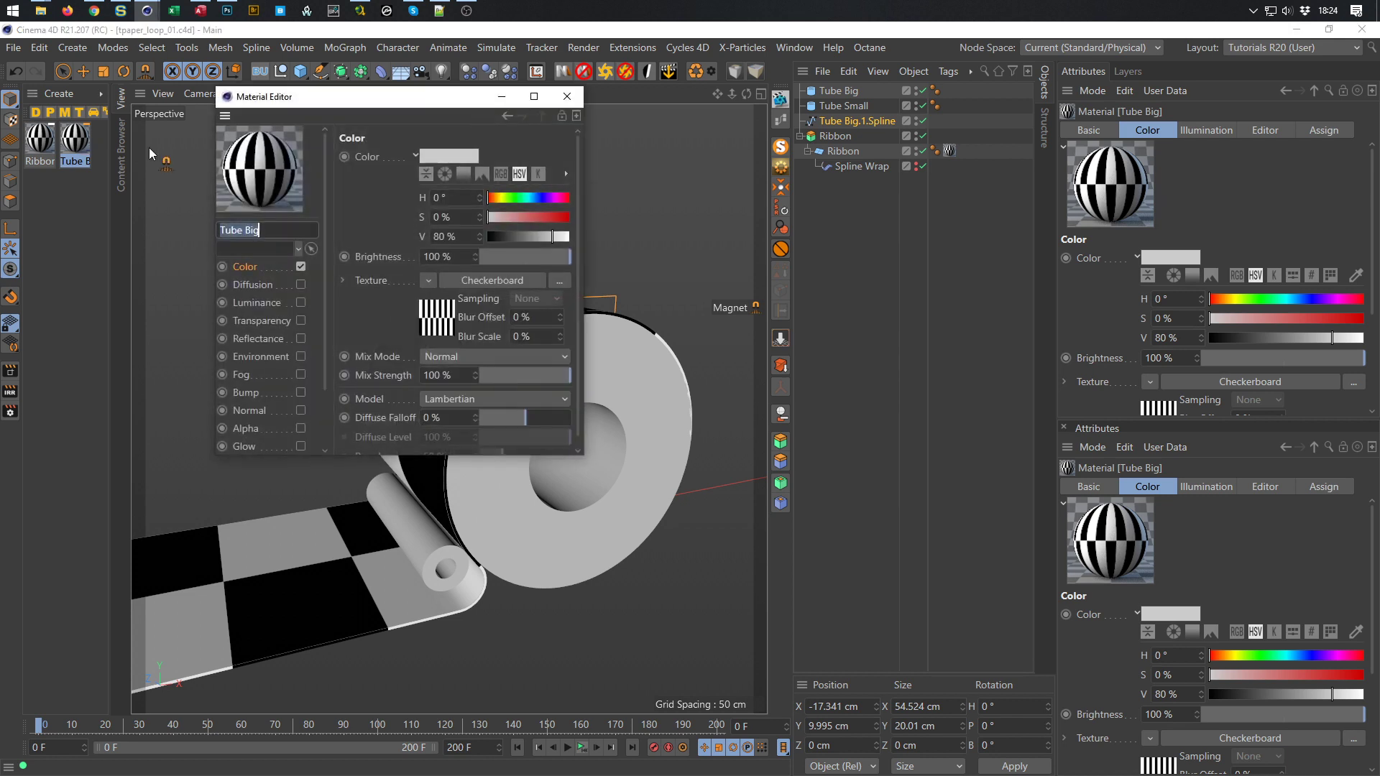
drag(388, 101, 907, 300)
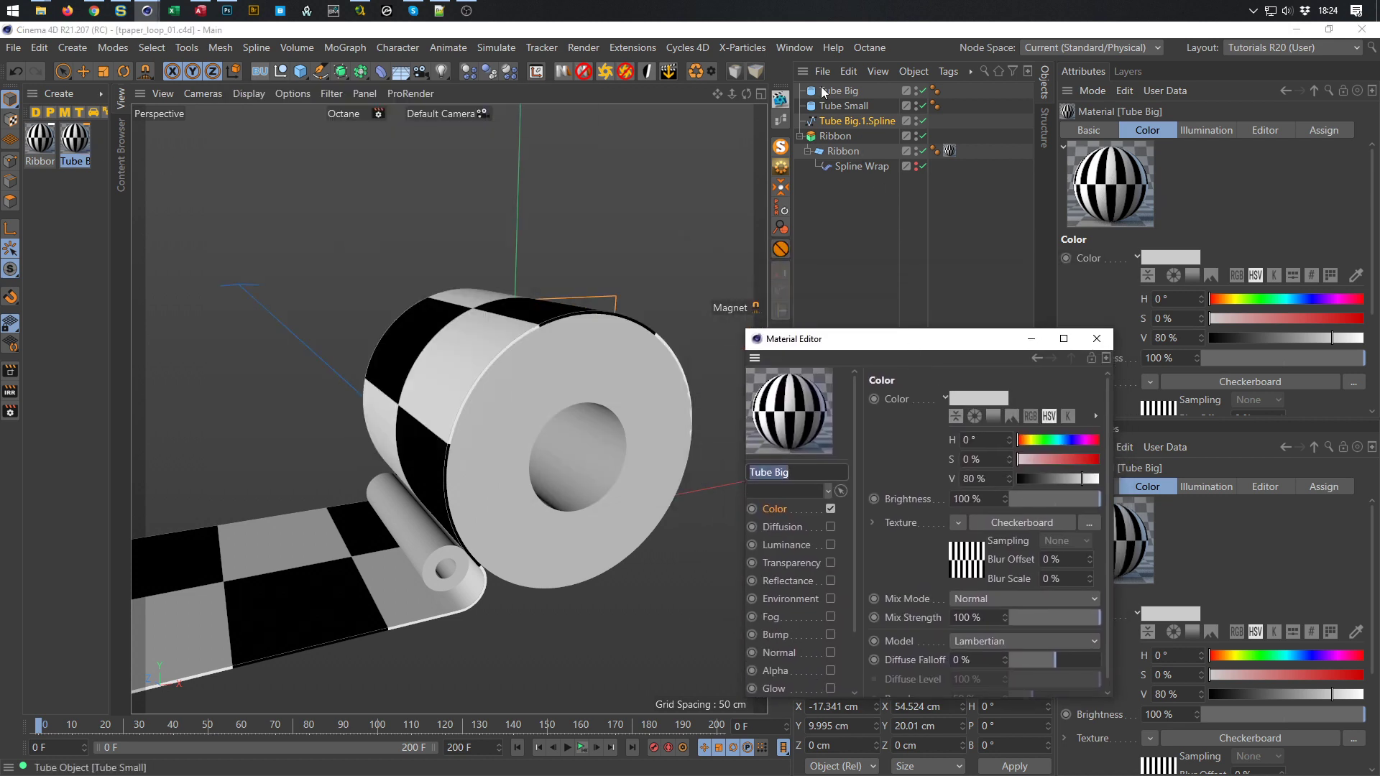
click(81, 148)
drag(836, 97, 835, 96)
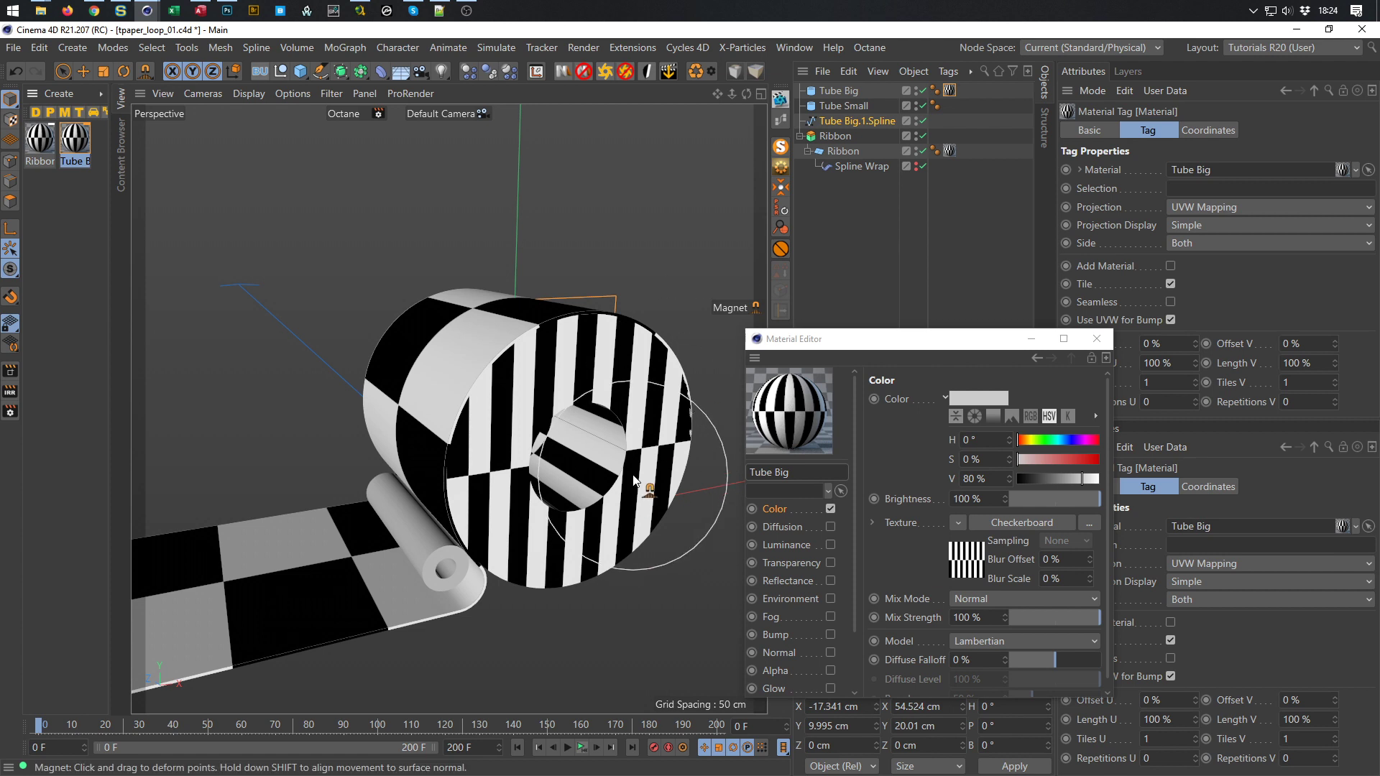
key(9)
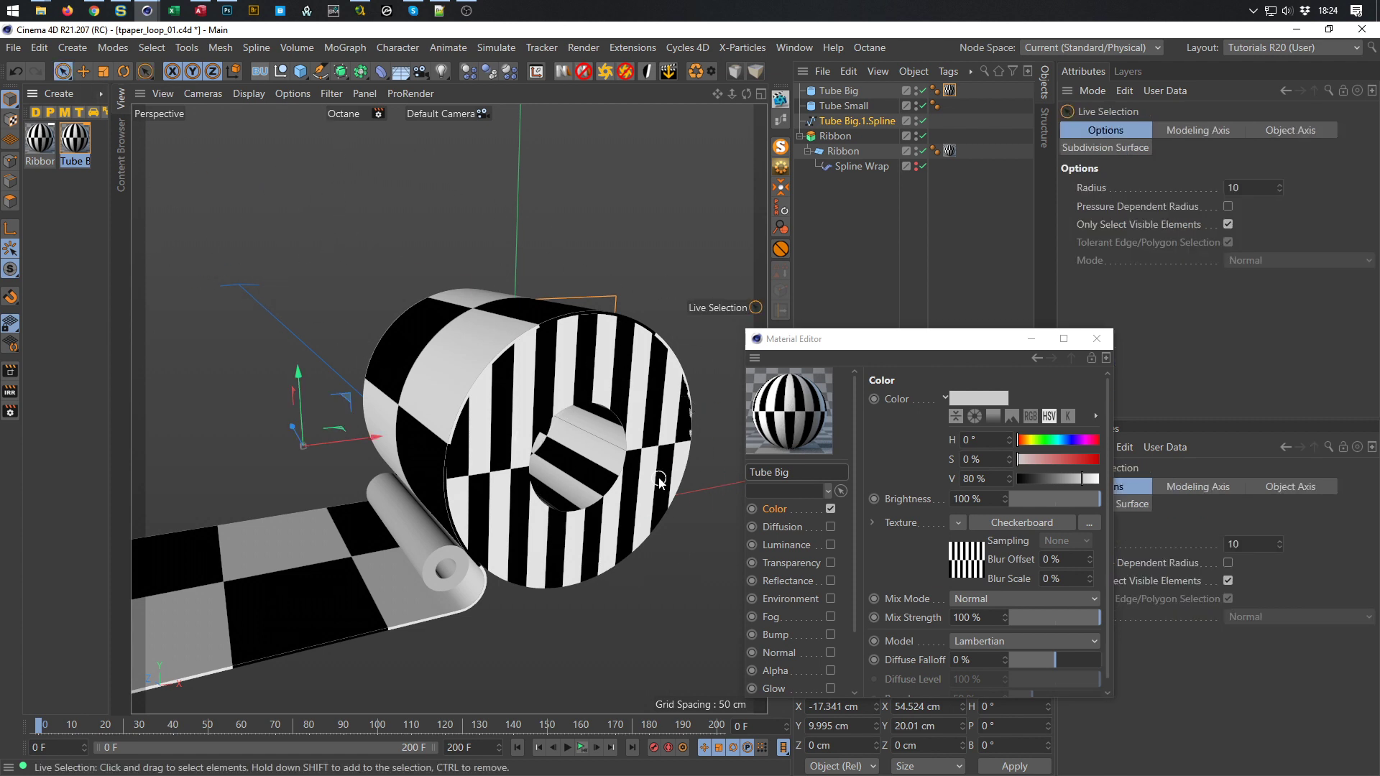
Set the projection of the material tag on Tube Big to Cylindrical and check the pattern on the roll
scroll(660, 481, up, 3)
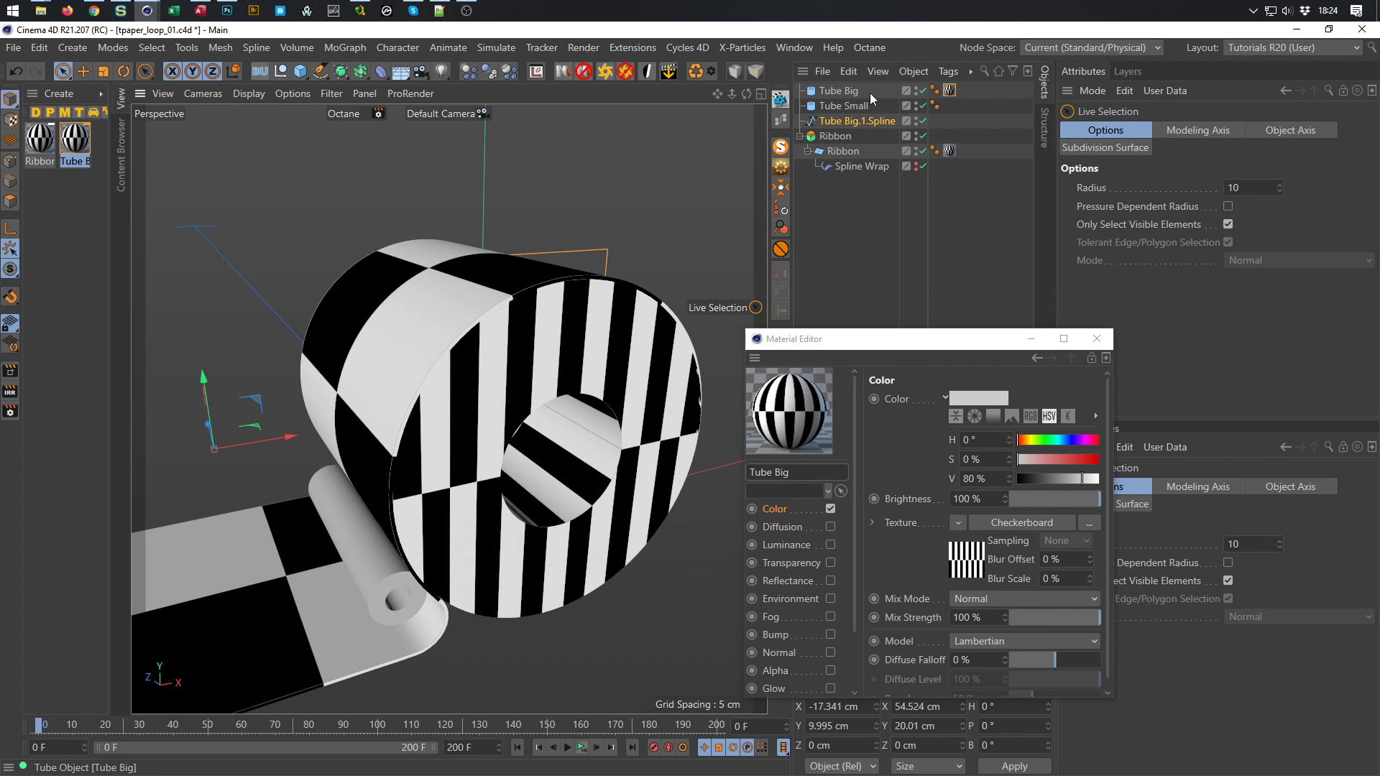
click(949, 91)
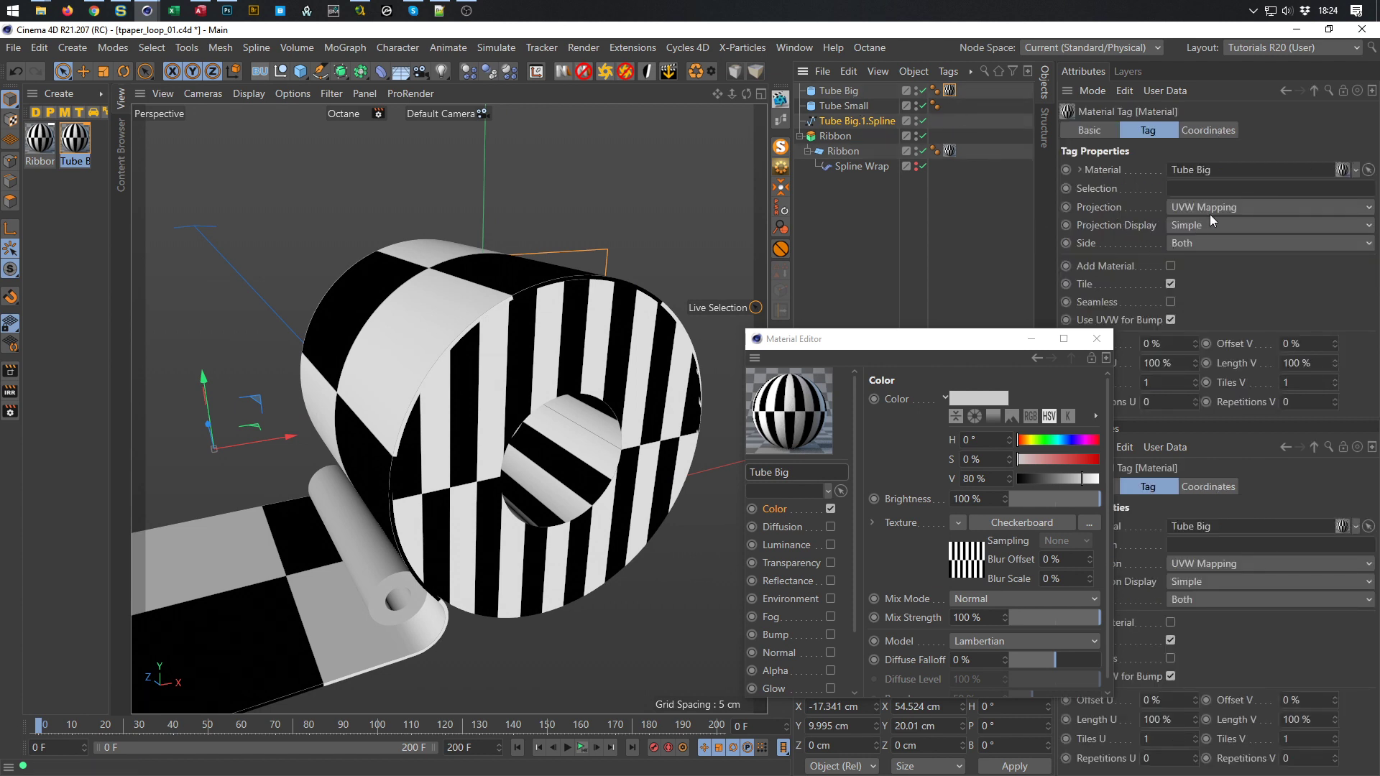
click(1233, 207)
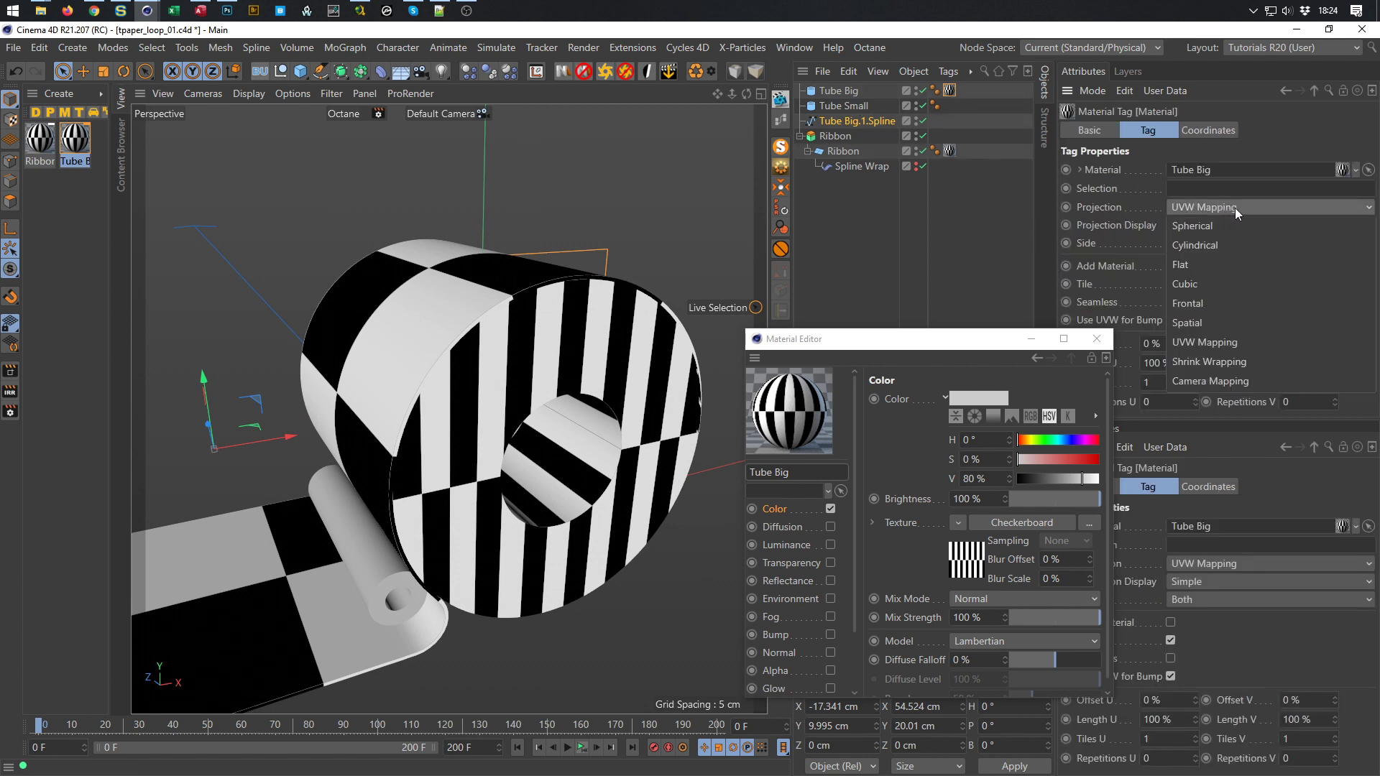
click(1251, 249)
mouse_move(633, 463)
alt+mouse_down()
mouse_move(696, 495)
mouse_move(639, 463)
alt+mouse_up()
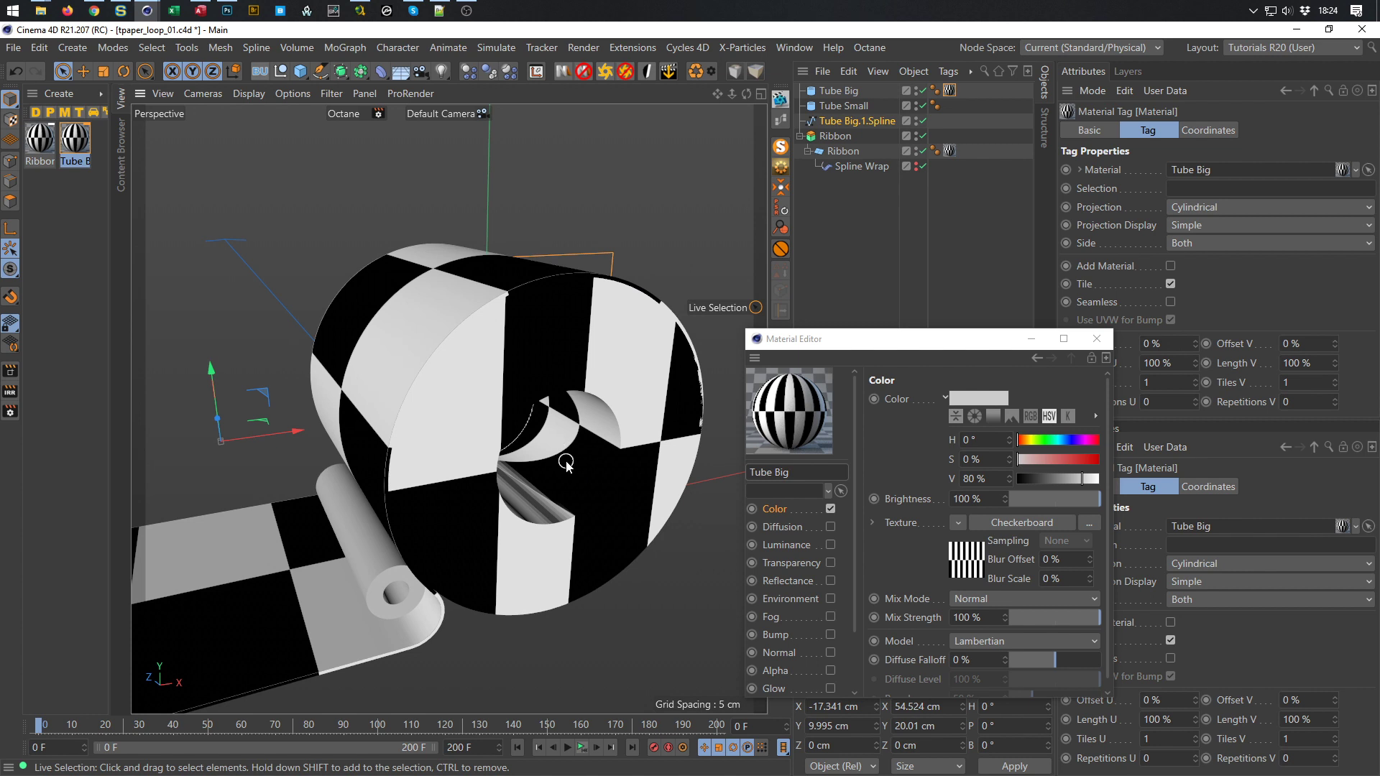
alt+drag(570, 468, 589, 472)
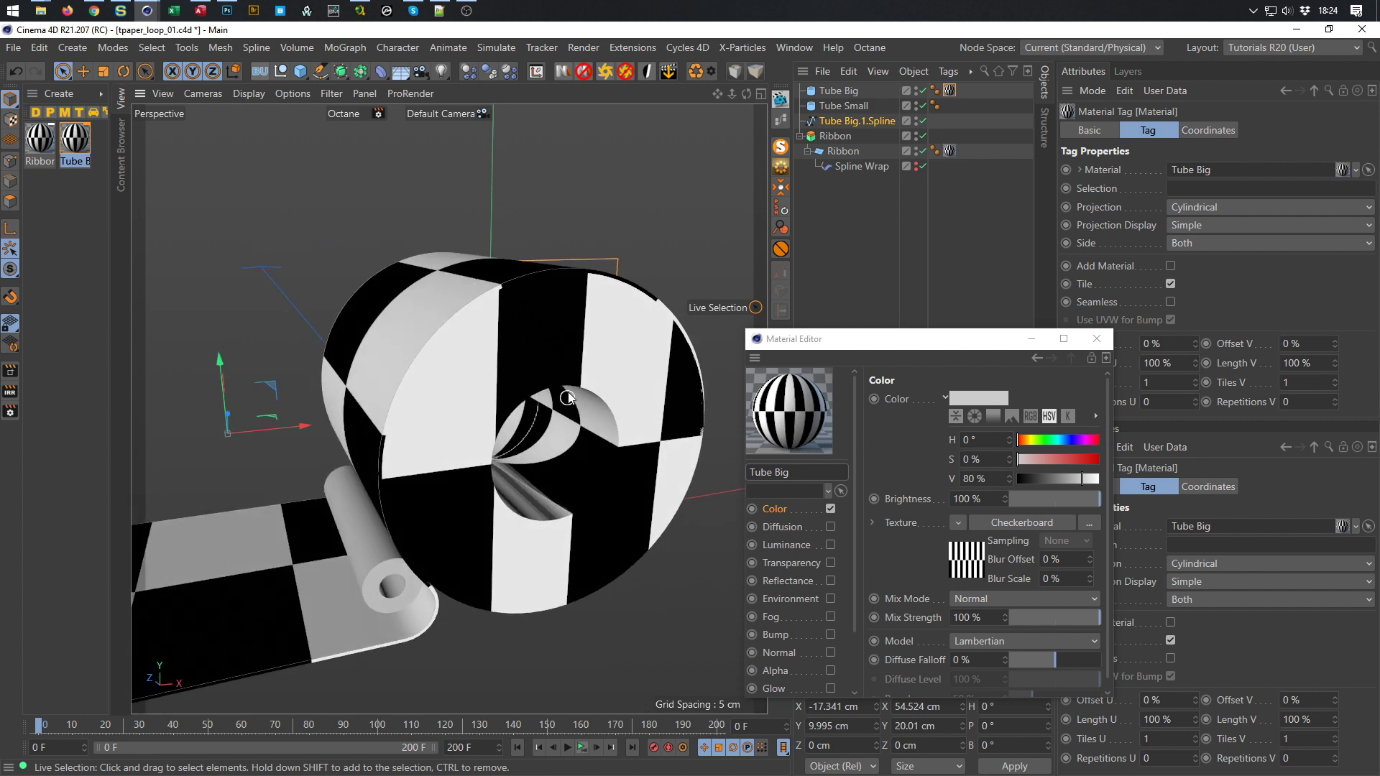
In texture mode, rotate the cylindrical projection of Tube Big's material to a pitch of -90°
click(1184, 130)
click(948, 71)
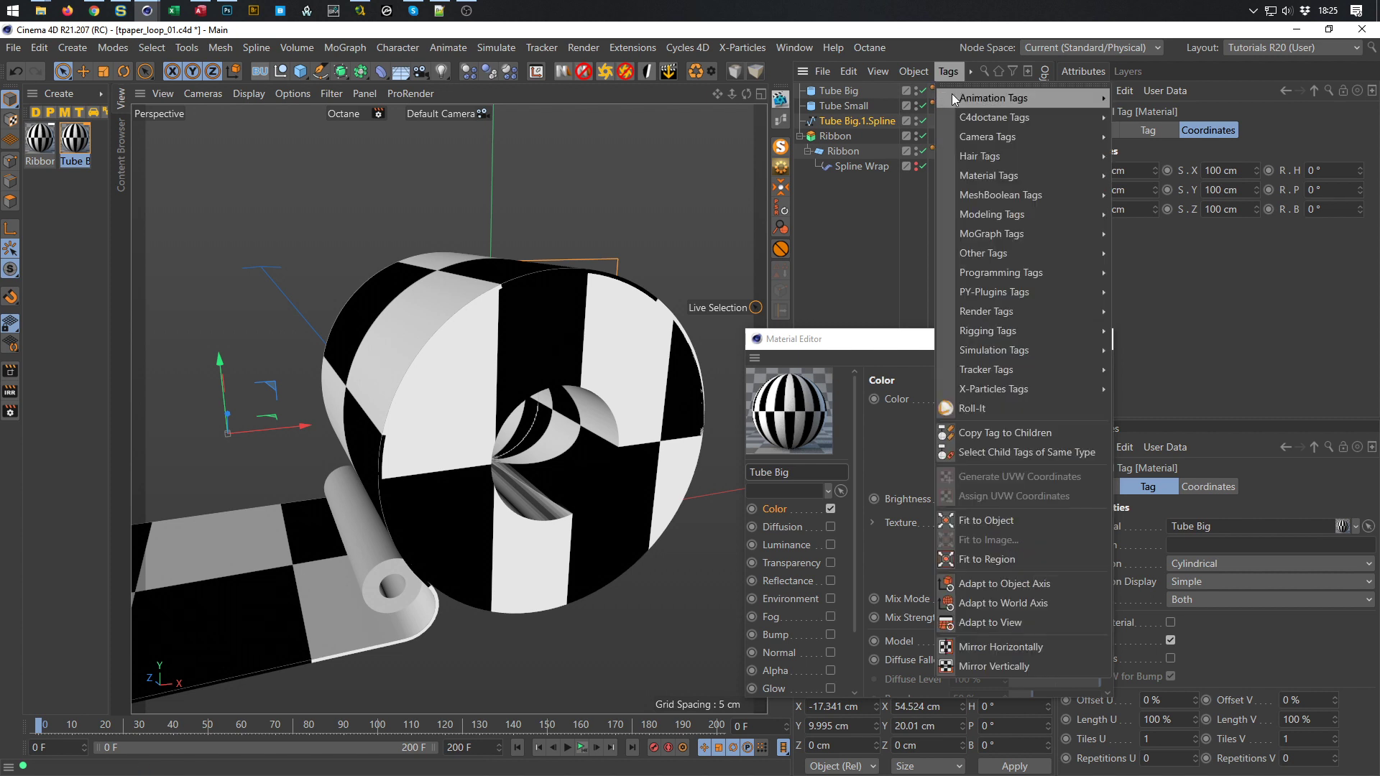
click(983, 62)
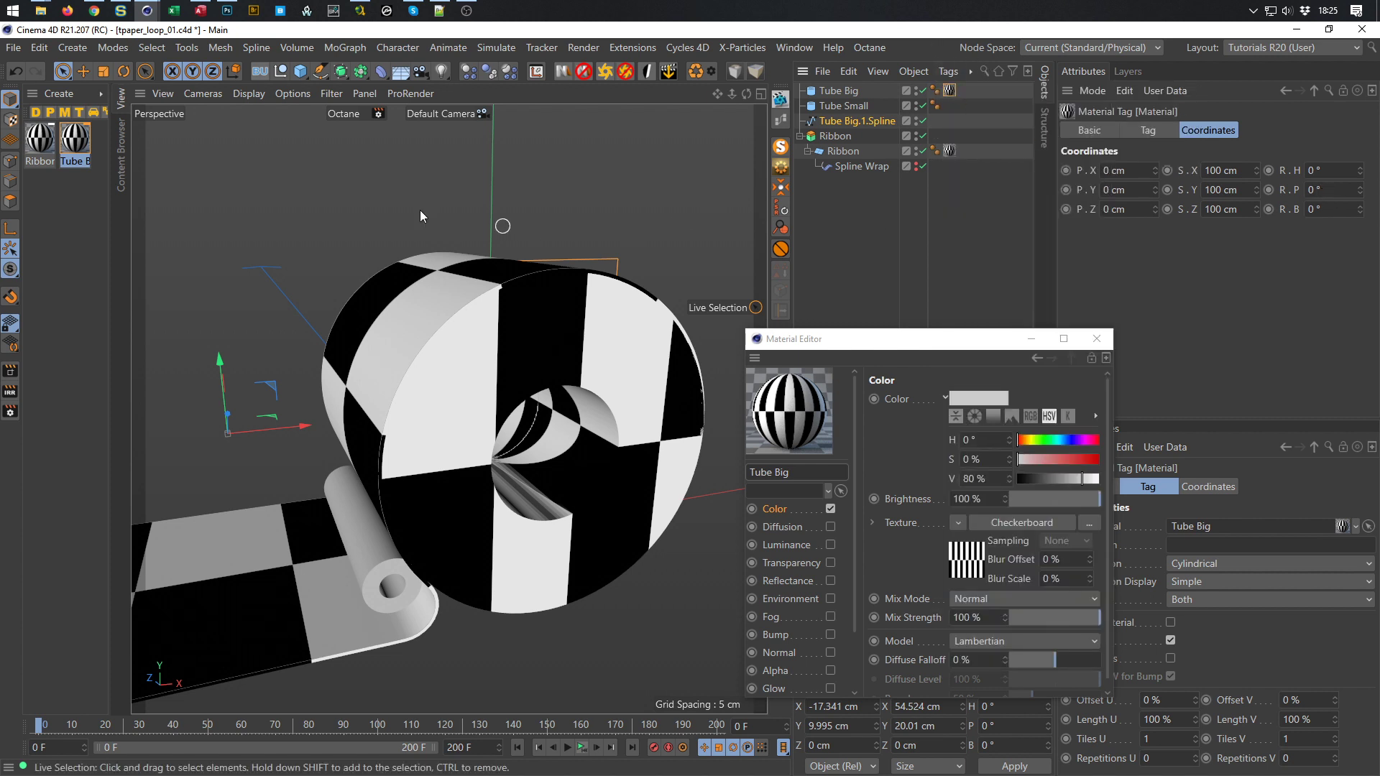
click(11, 120)
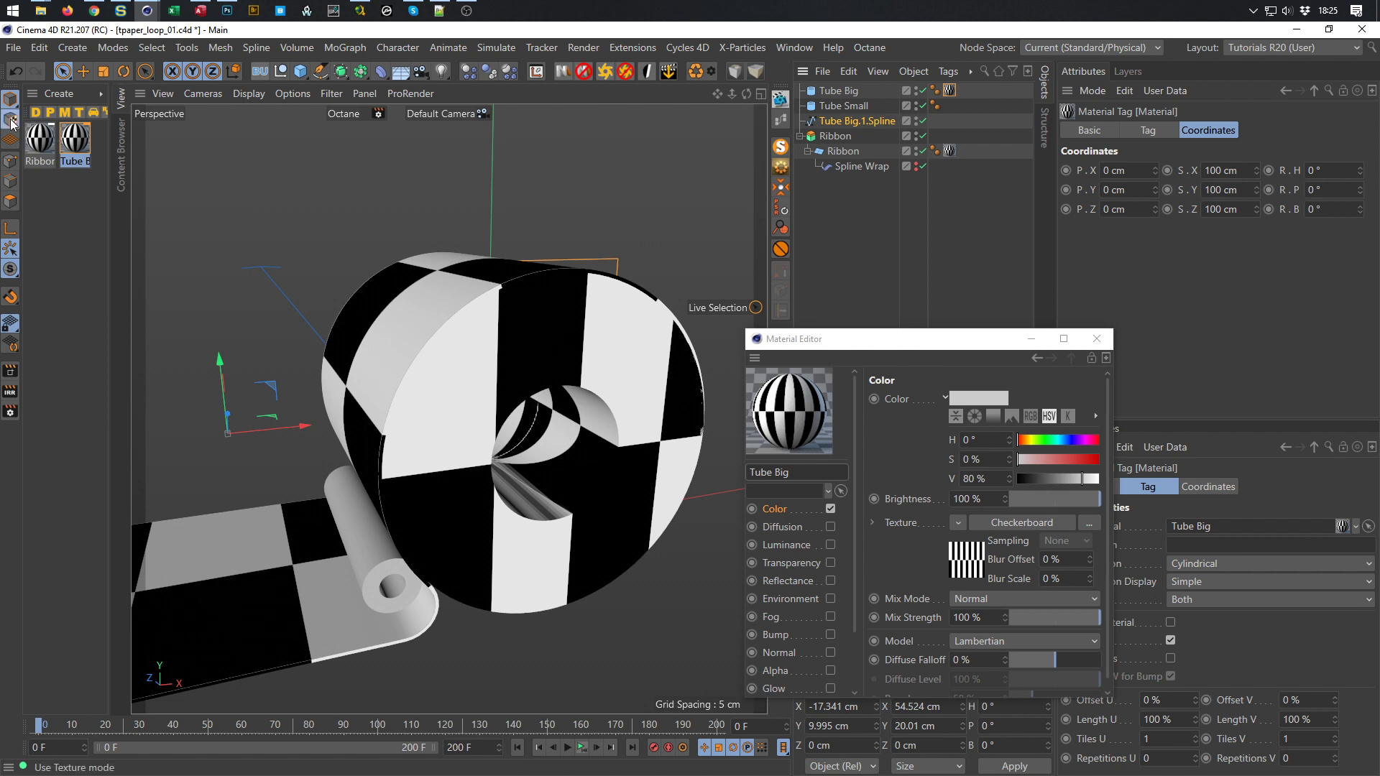
scroll(290, 394, down, 5)
scroll(291, 390, down, 5)
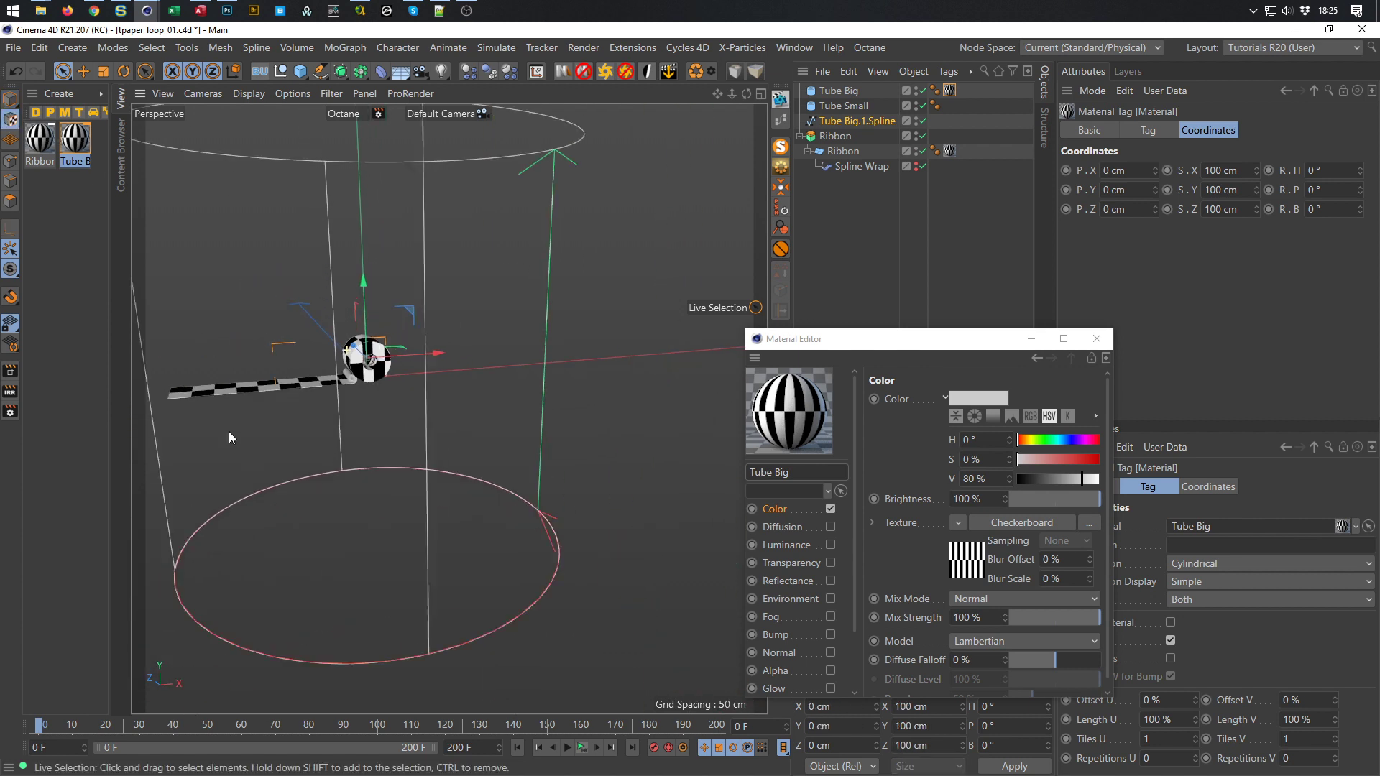
alt+drag(345, 420, 364, 269)
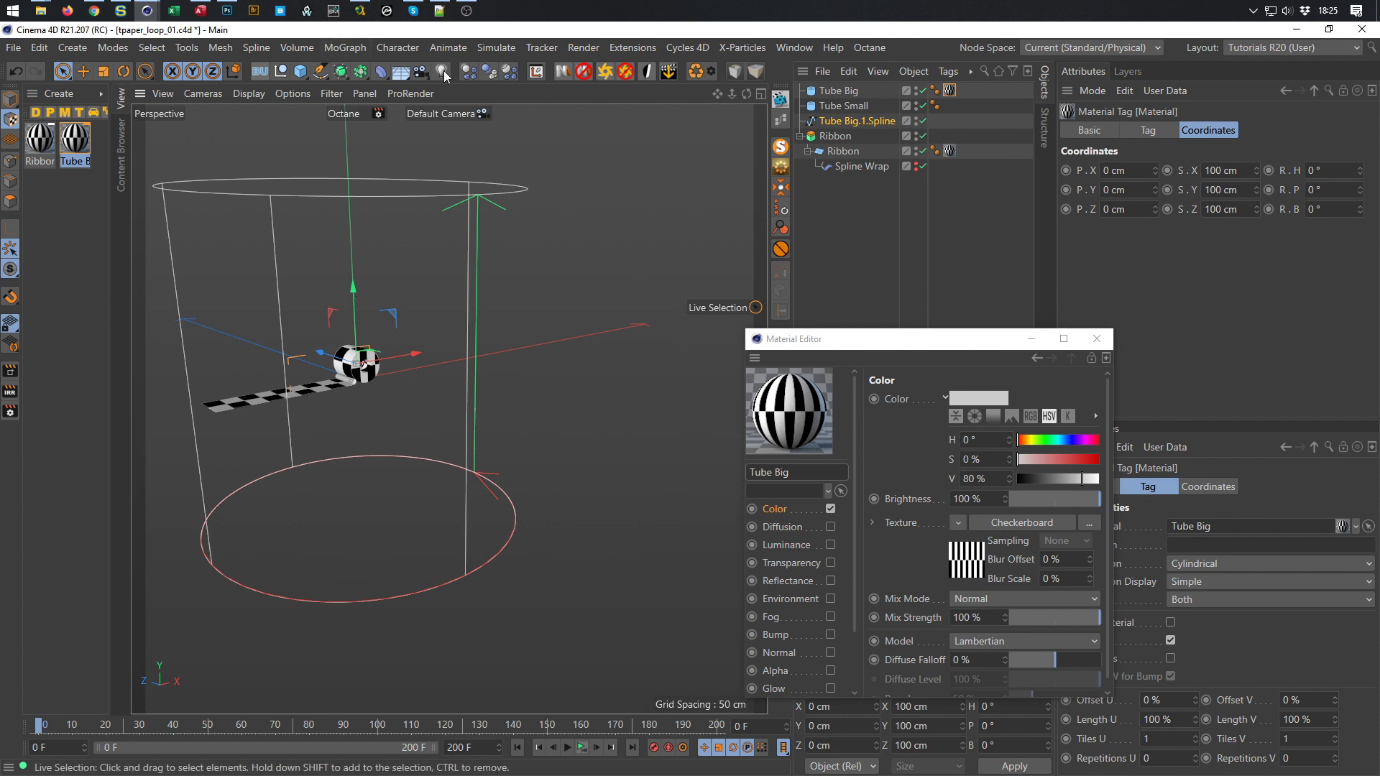
scroll(438, 358, up, 5)
scroll(437, 356, up, 6)
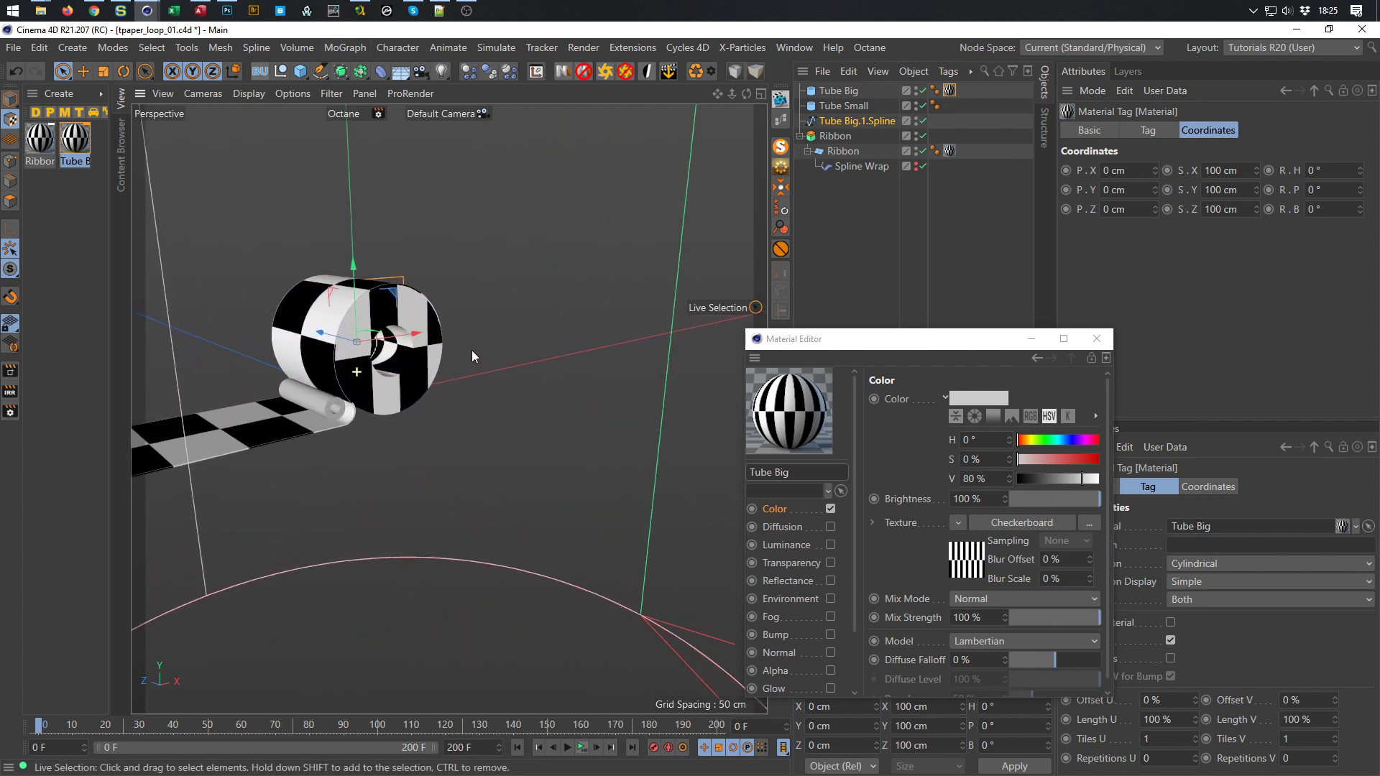
alt+drag(476, 361, 455, 362)
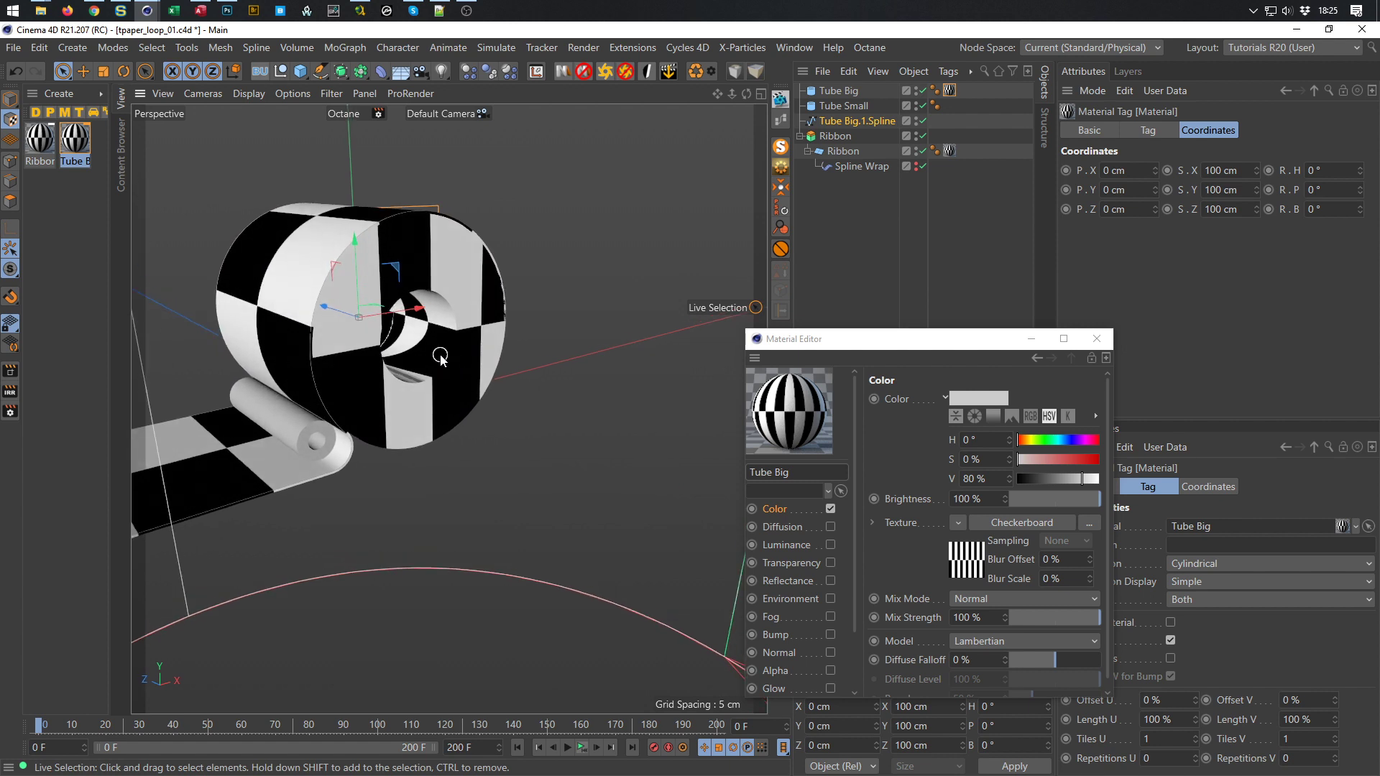
key(r)
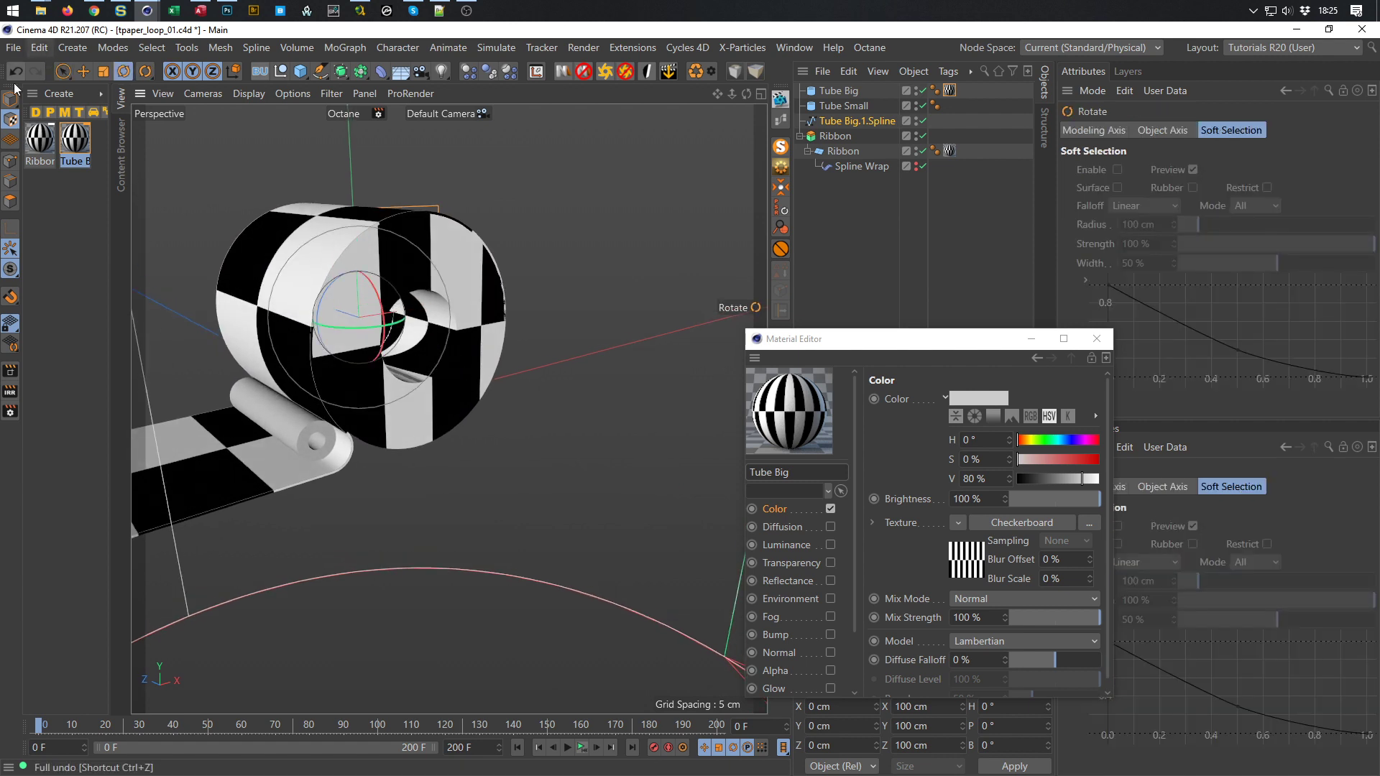
drag(386, 318, 352, 275)
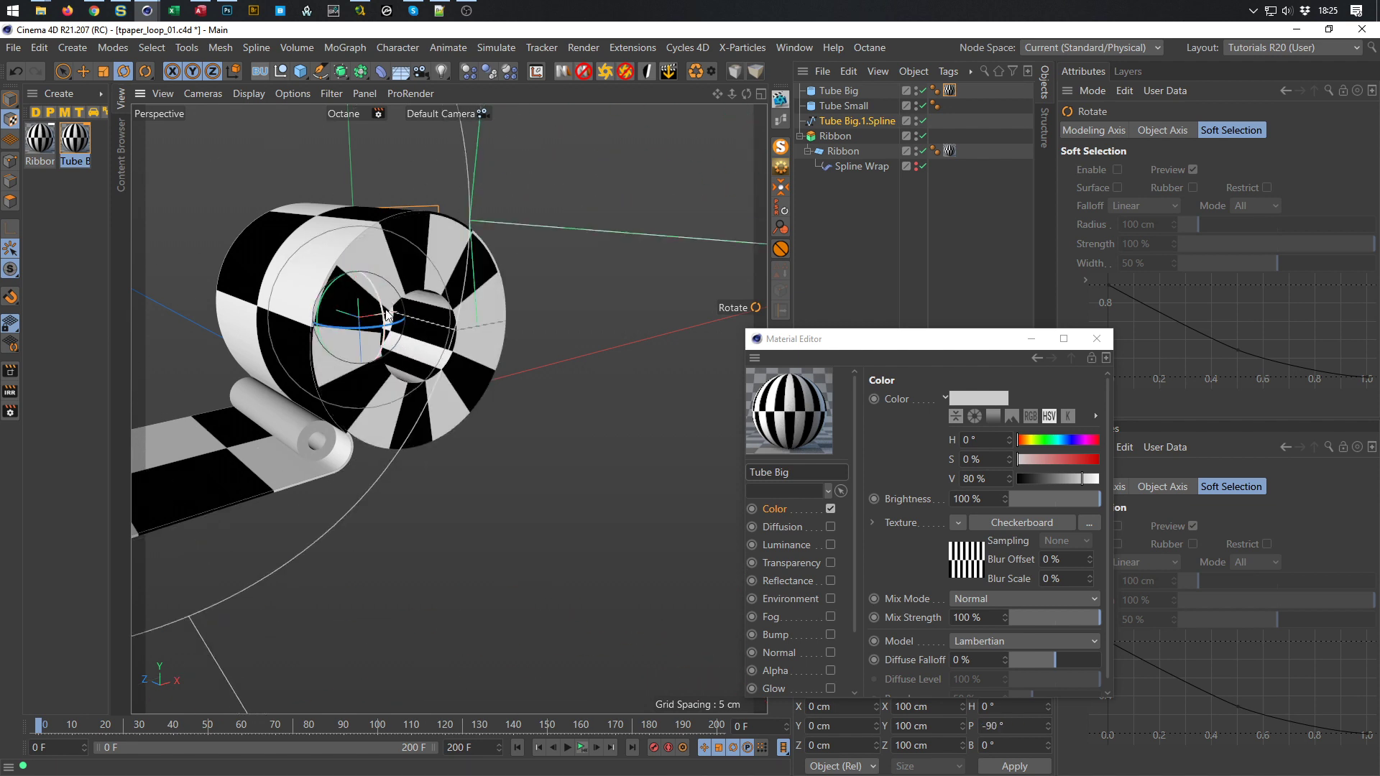
Fit the Tube Big texture projection to the object, check the roll's end face, and return to model mode
click(949, 90)
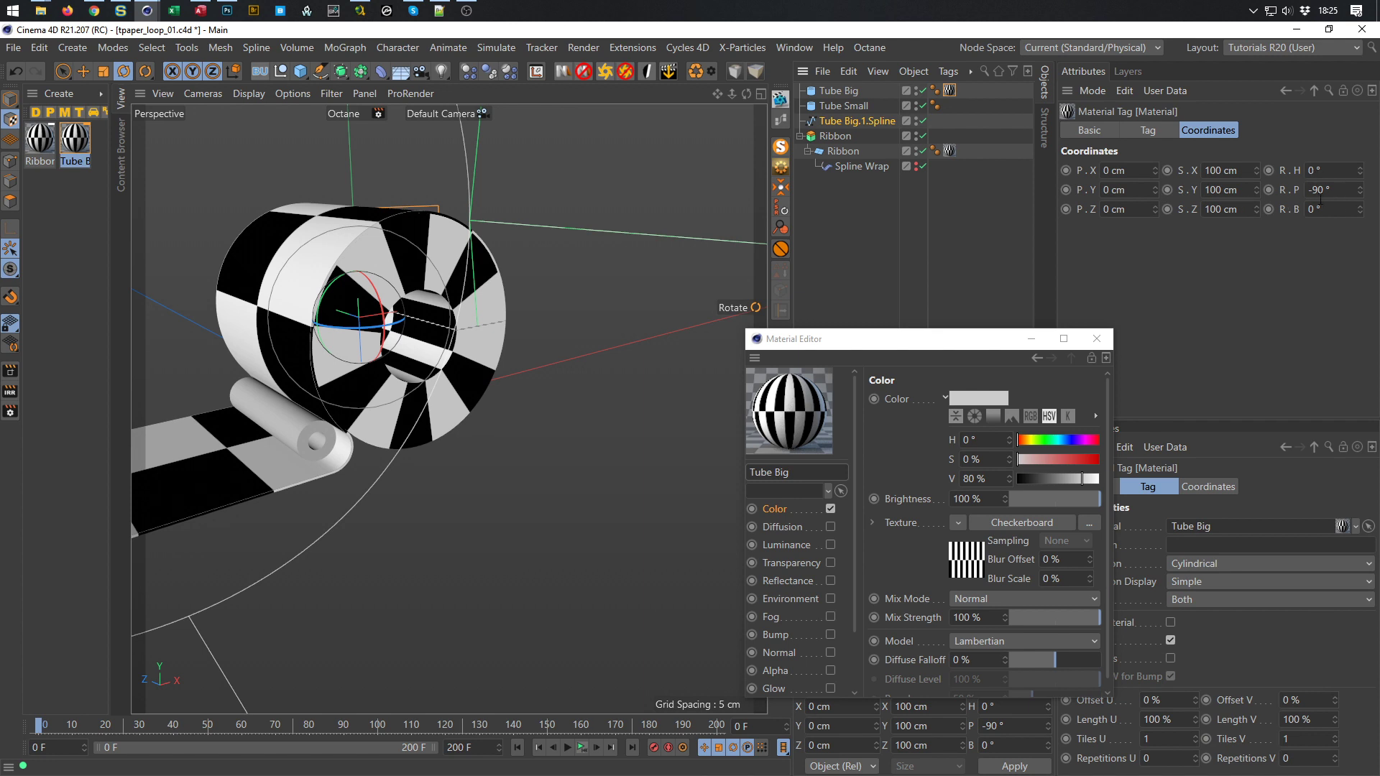
right_click(949, 90)
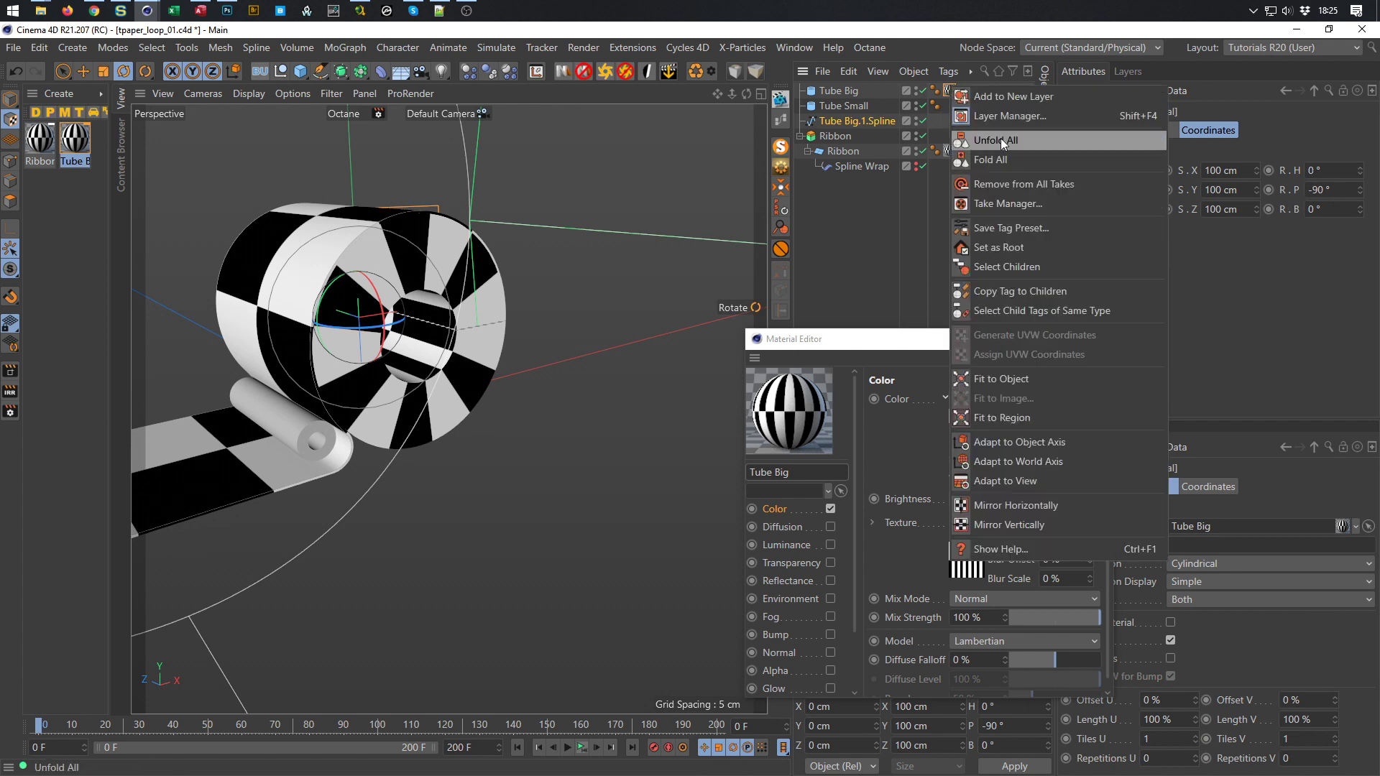
click(1003, 376)
scroll(394, 285, up, 5)
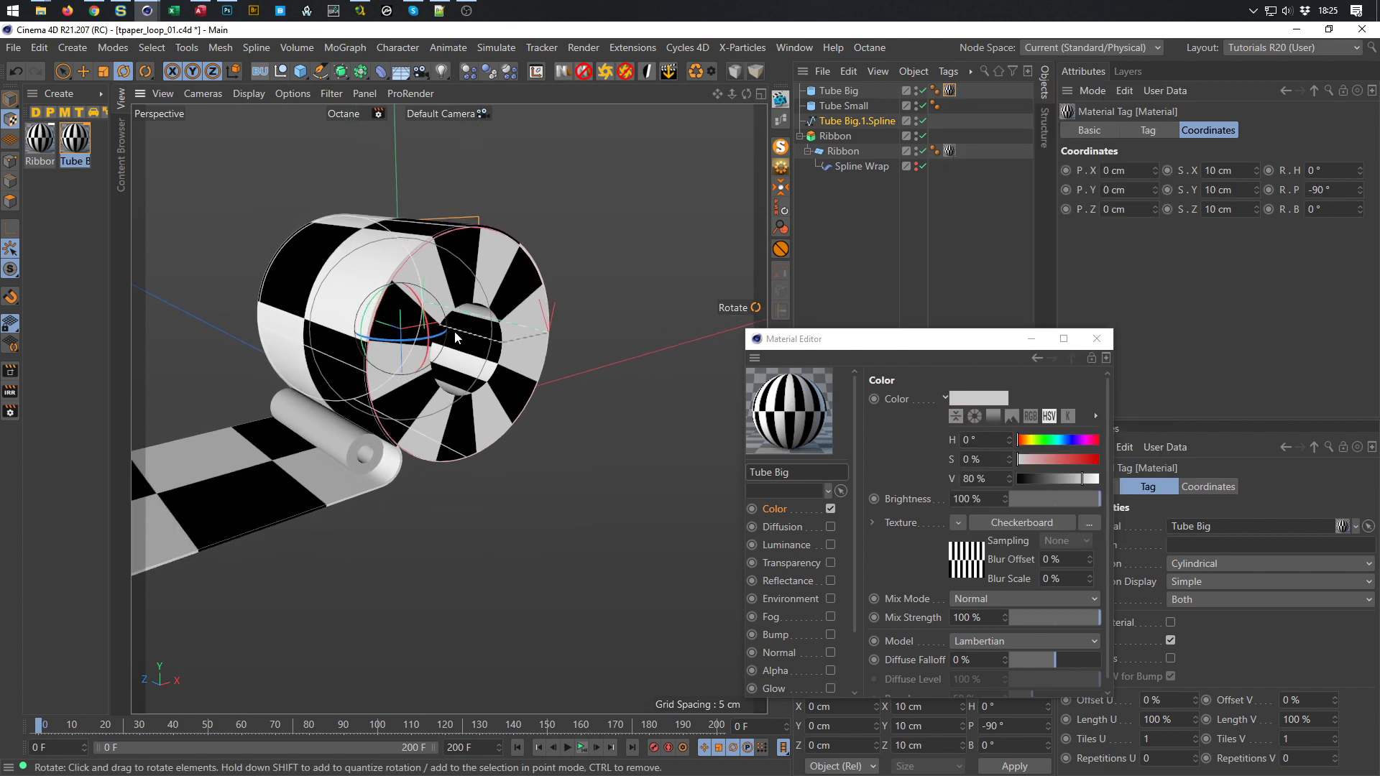
alt+drag(452, 294, 285, 347)
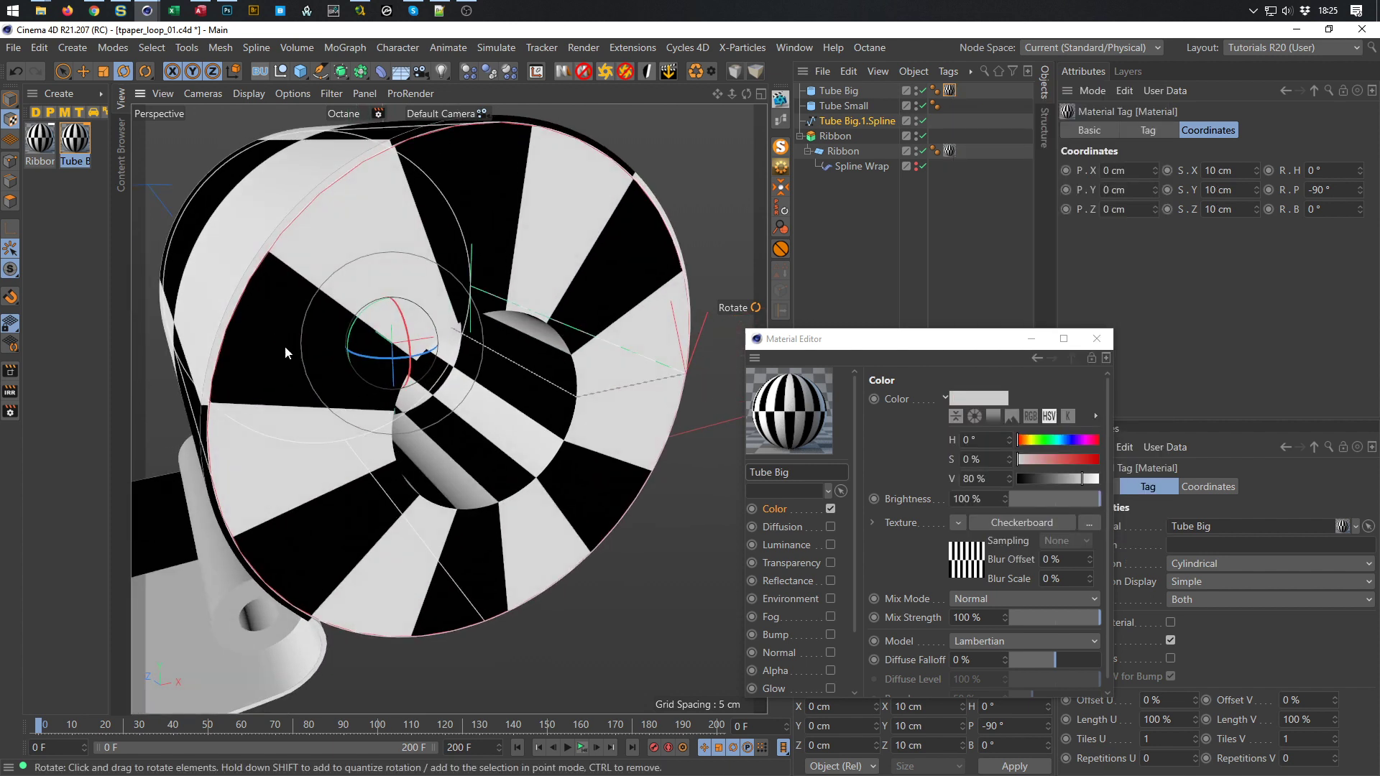
alt+drag(413, 238, 388, 252)
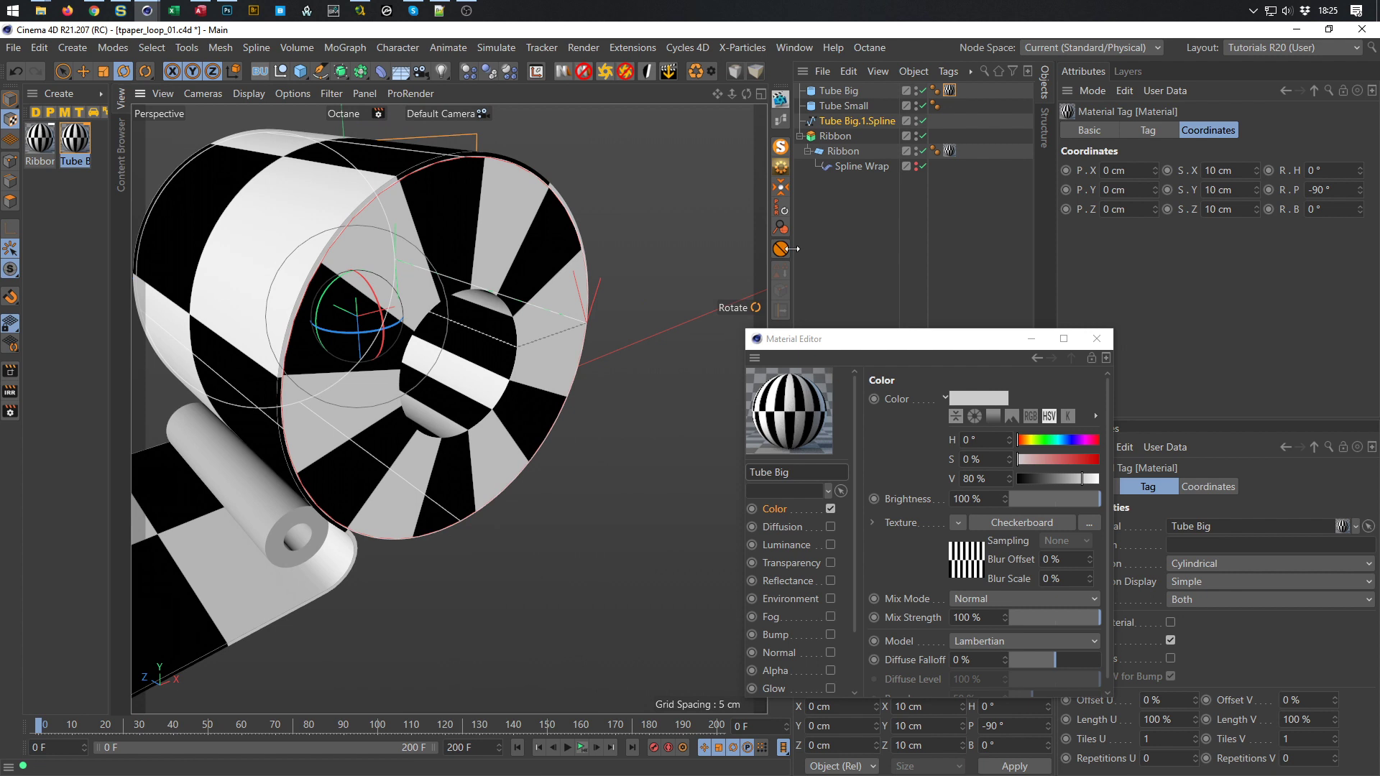
click(10, 99)
alt+drag(399, 248, 432, 174)
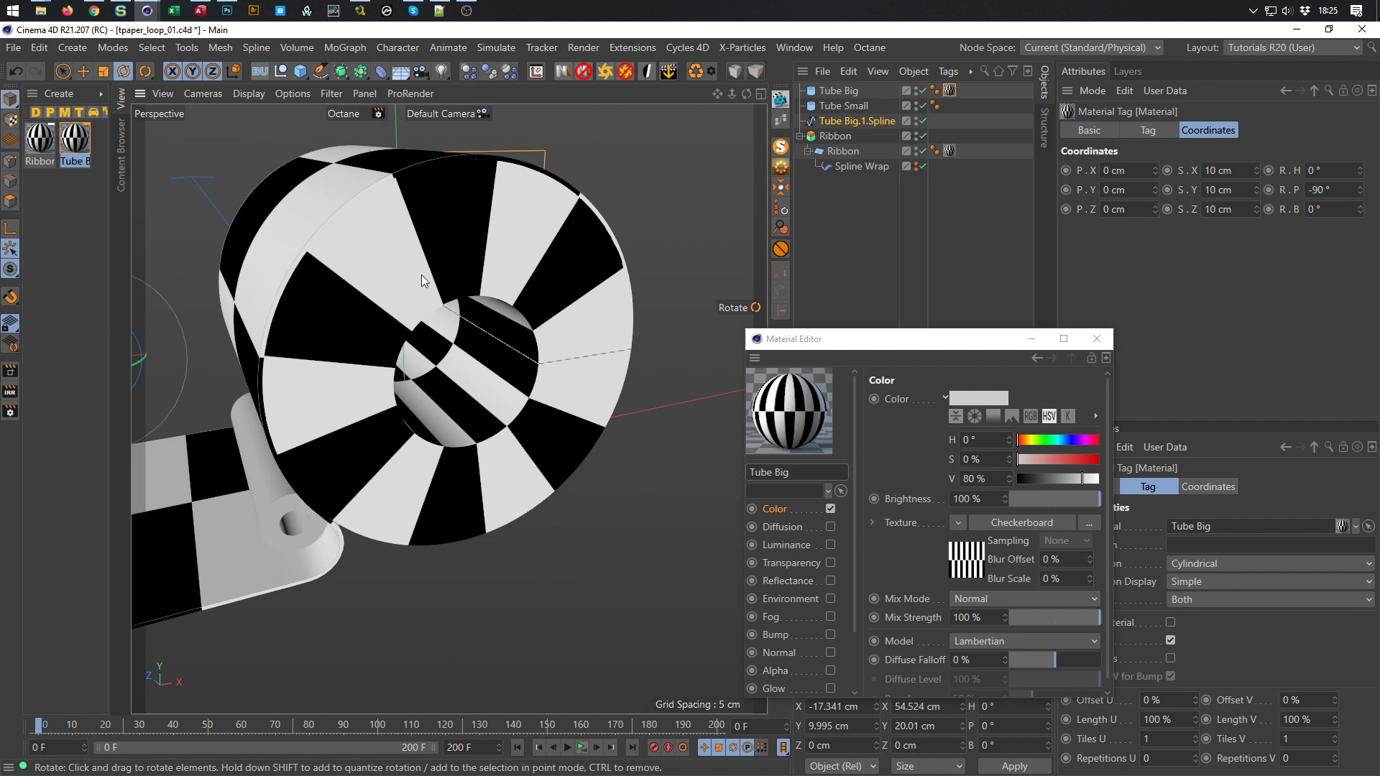
Set the U Frequency of the Tube Big material's Checkerboard shader to 3.25
click(956, 571)
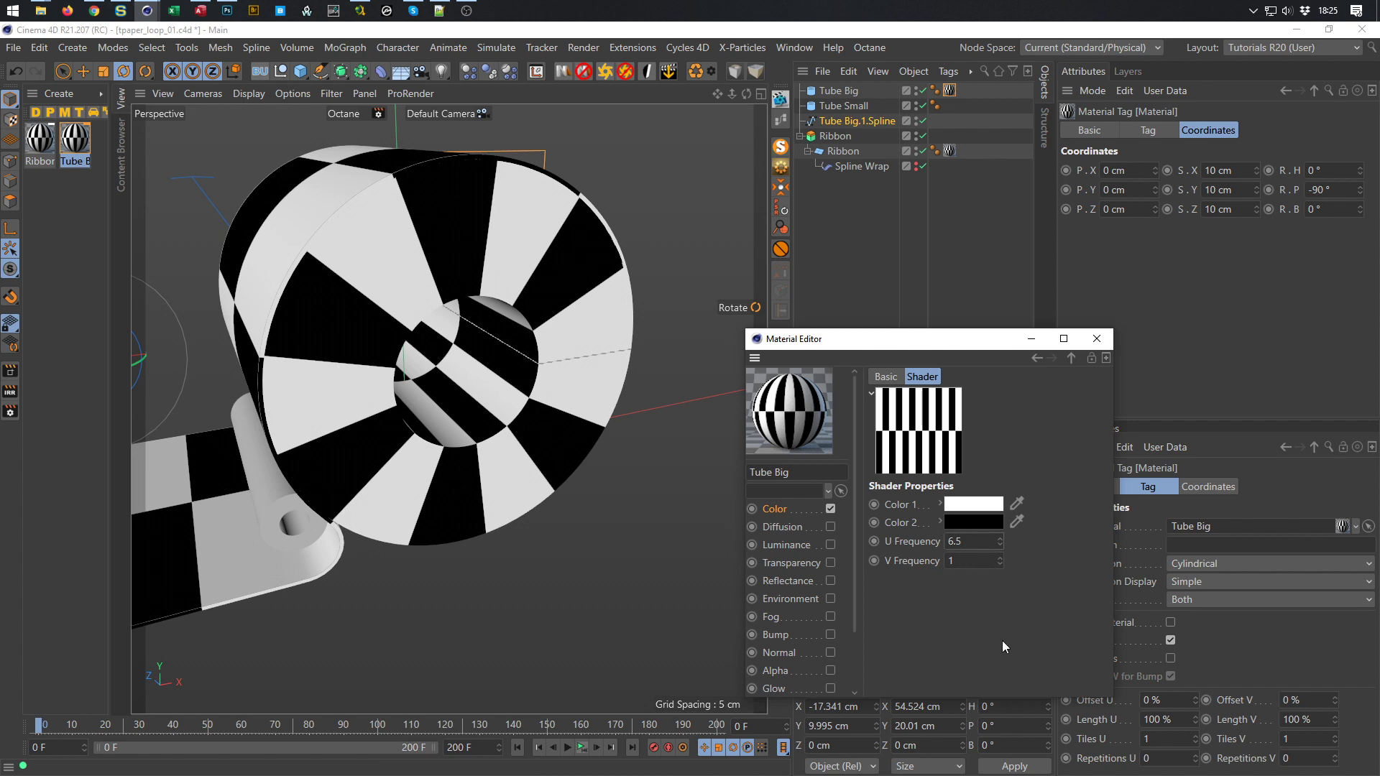
text(2)
key(Return)
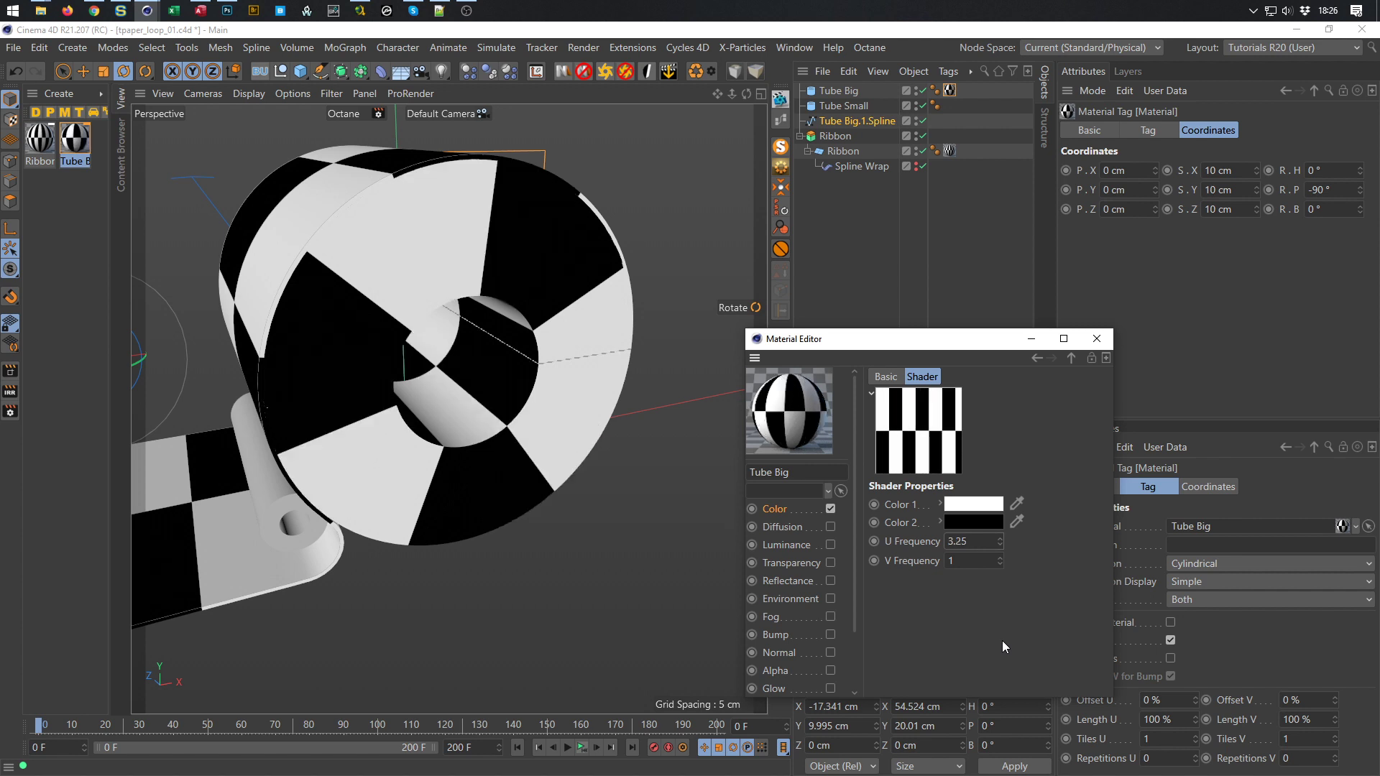
Show the roll in the front view with Gouraud Shading to compare the tube's pattern with the ribbon's
middle_click(399, 257)
middle_click(619, 571)
scroll(589, 462, down, 5)
alt+middle_drag(489, 450, 161, 608)
scroll(596, 412, up, 1)
alt+middle_drag(575, 392, 630, 395)
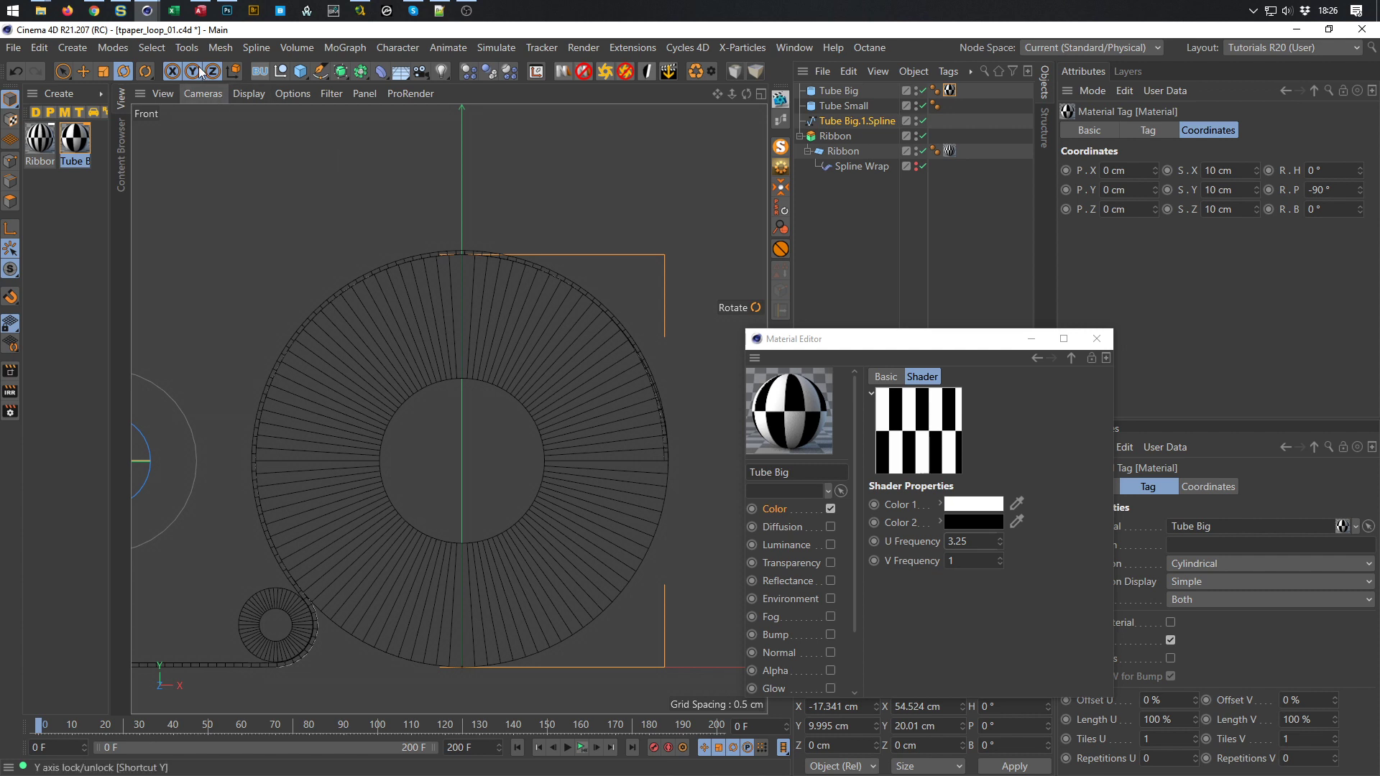
click(181, 48)
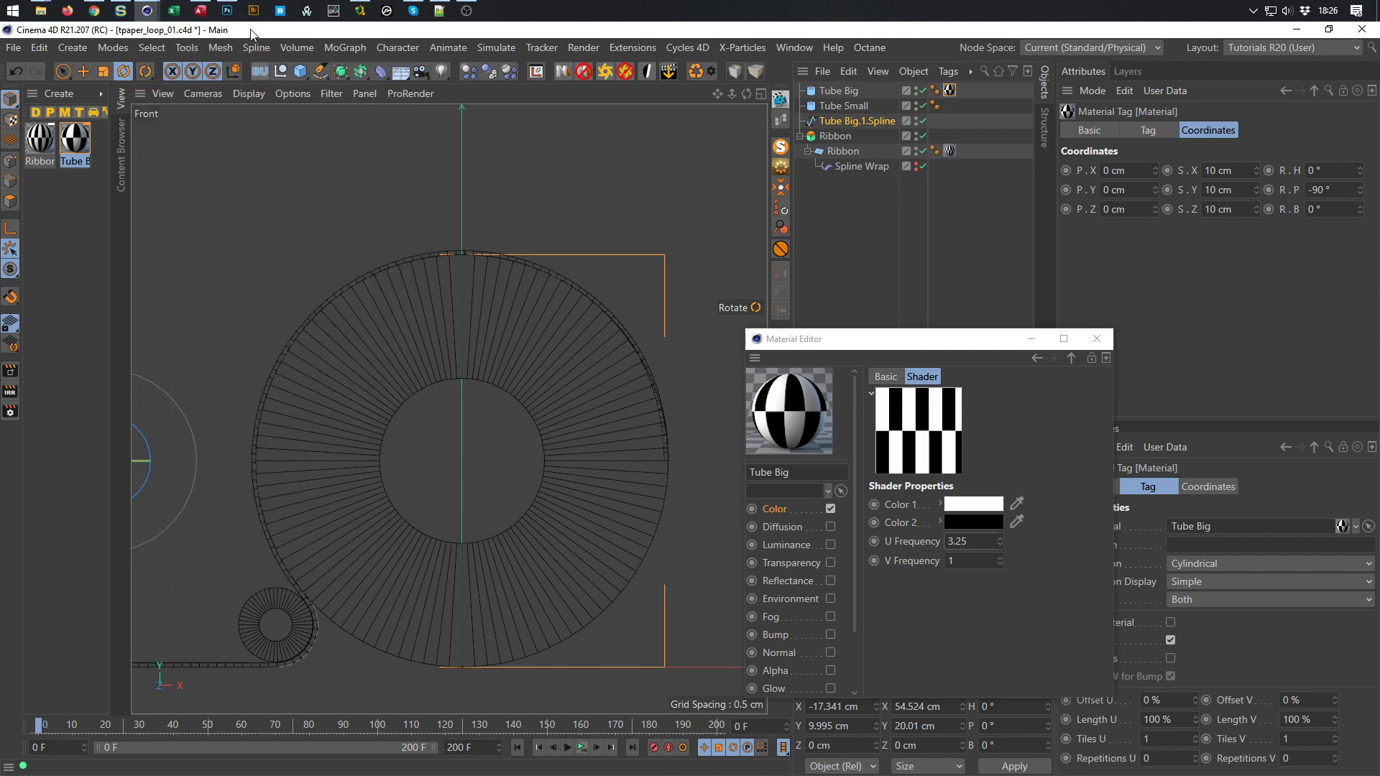
click(249, 94)
click(287, 137)
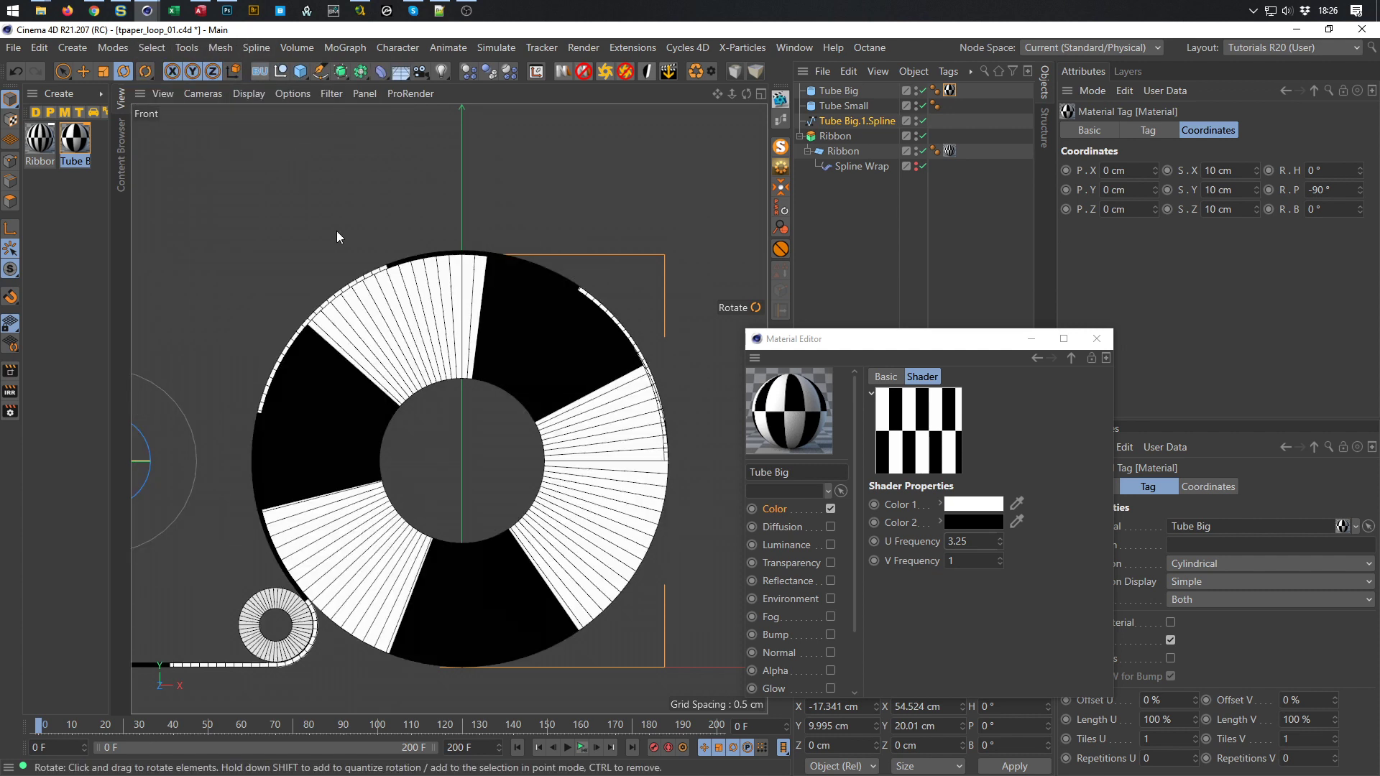
click(252, 94)
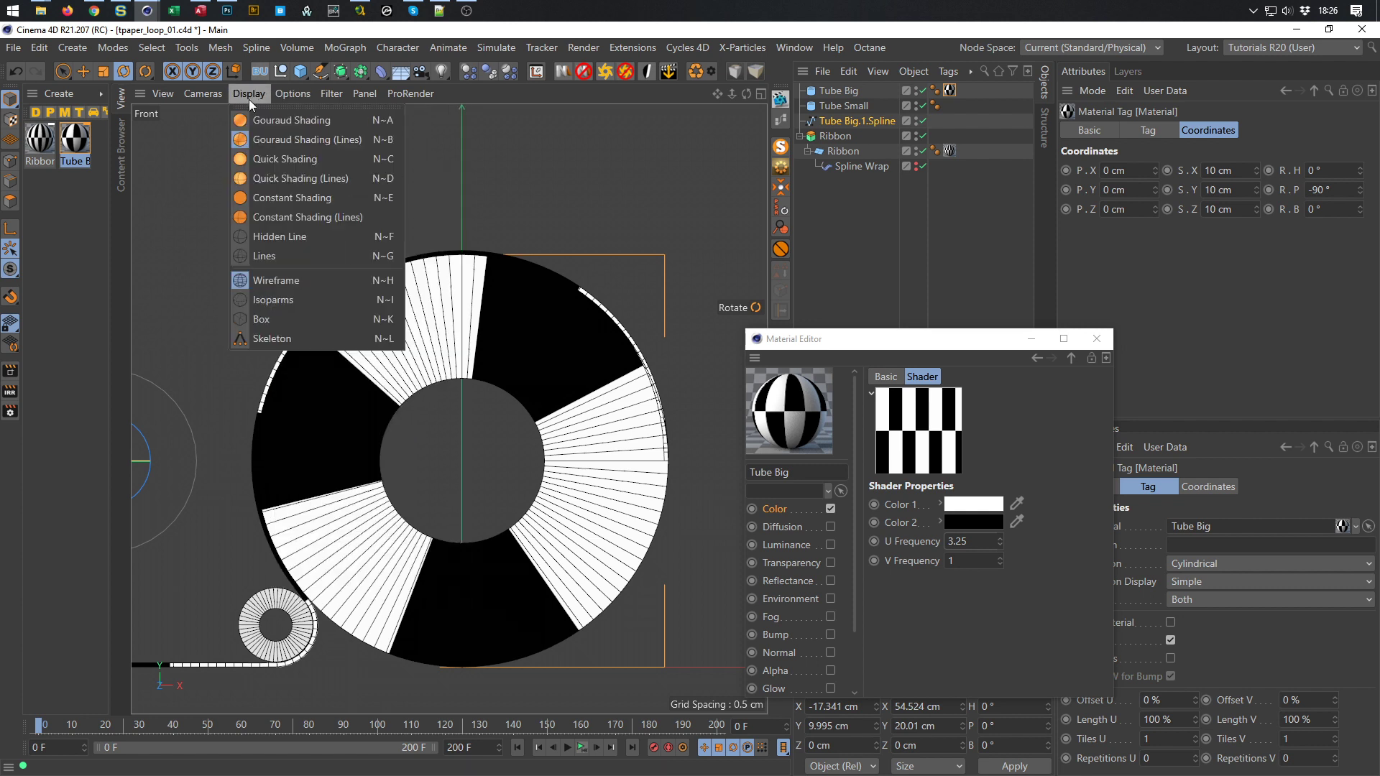
click(252, 120)
scroll(464, 284, up, 5)
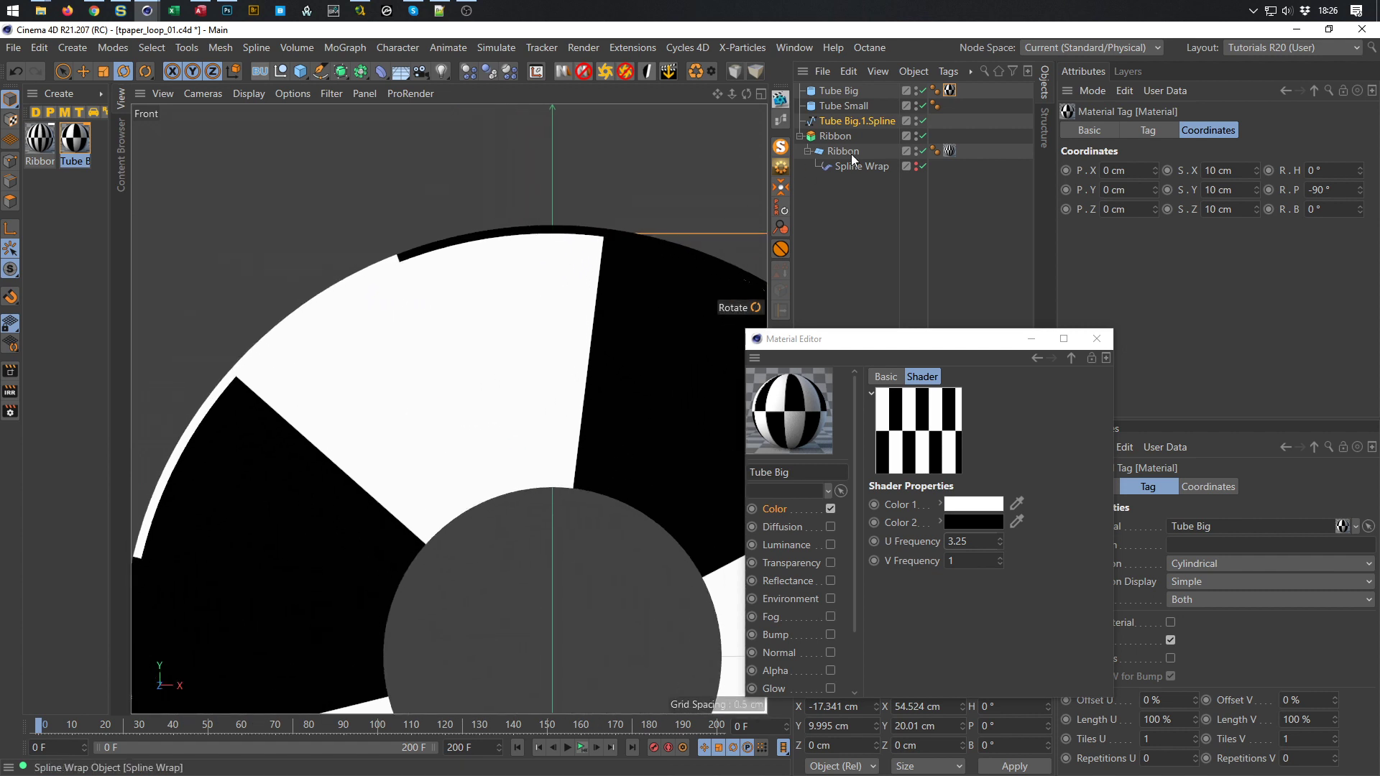
Try rotating the Tube Big texture projection by its heading and bank angles, and reset both to 0°
click(949, 150)
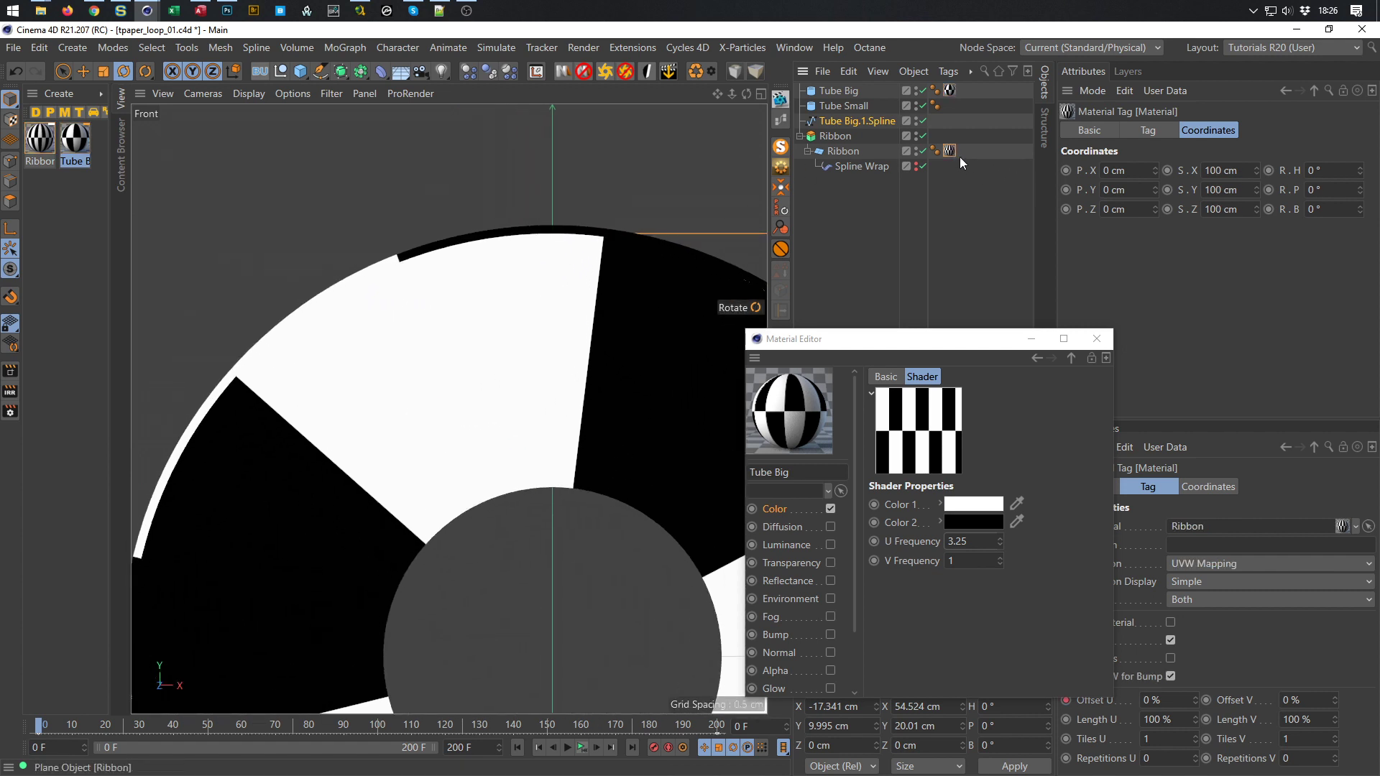
click(949, 90)
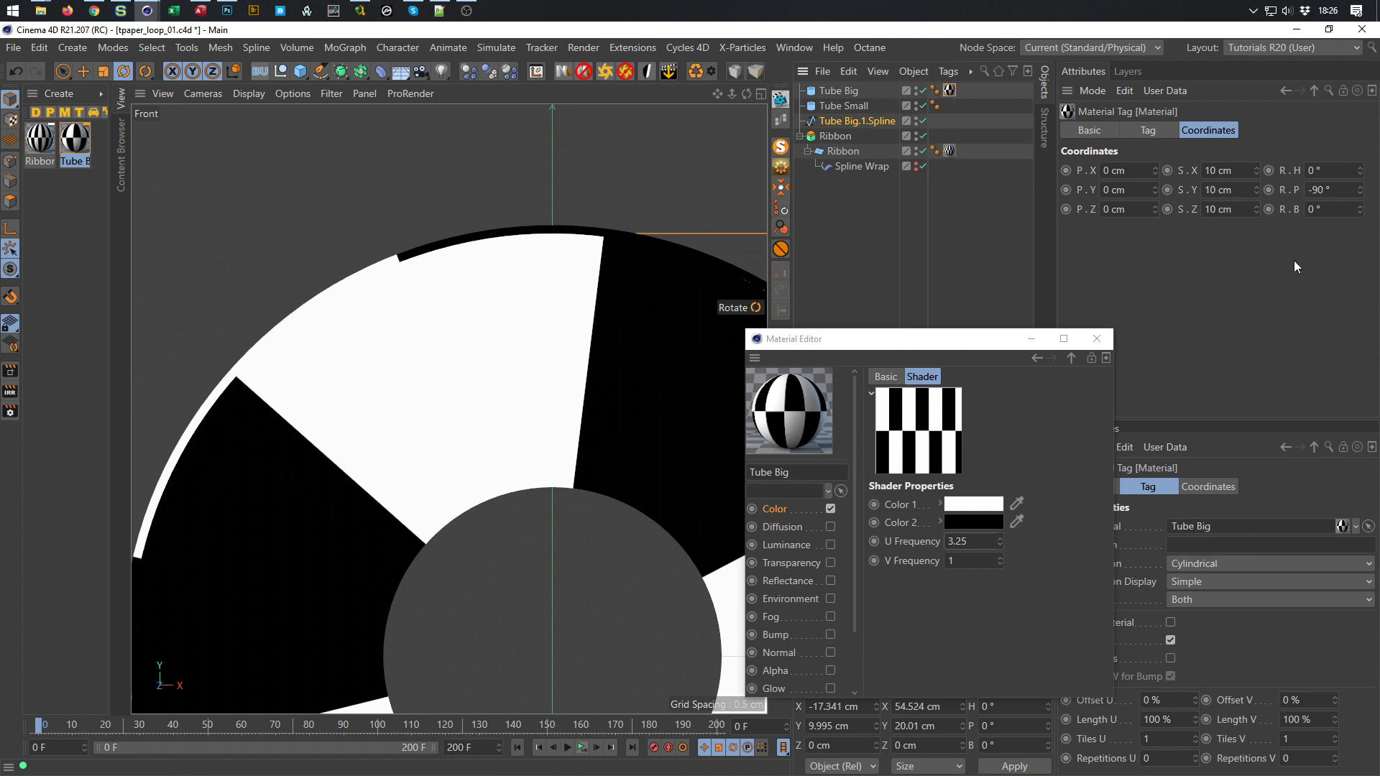
drag(1359, 172, 1359, 179)
middle_click(577, 332)
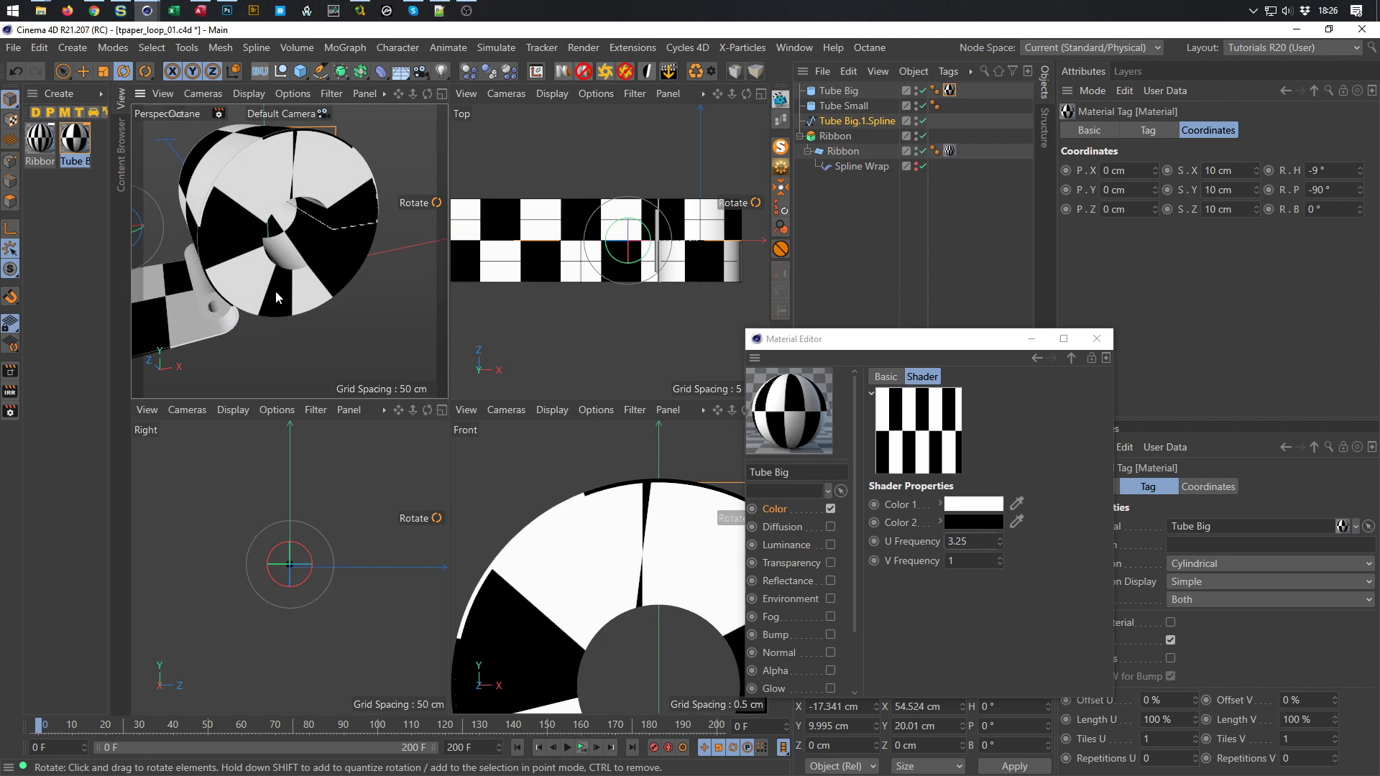
middle_click(380, 287)
drag(1360, 171, 1360, 136)
right_click(1360, 171)
drag(1360, 209, 1361, 196)
right_click(1360, 209)
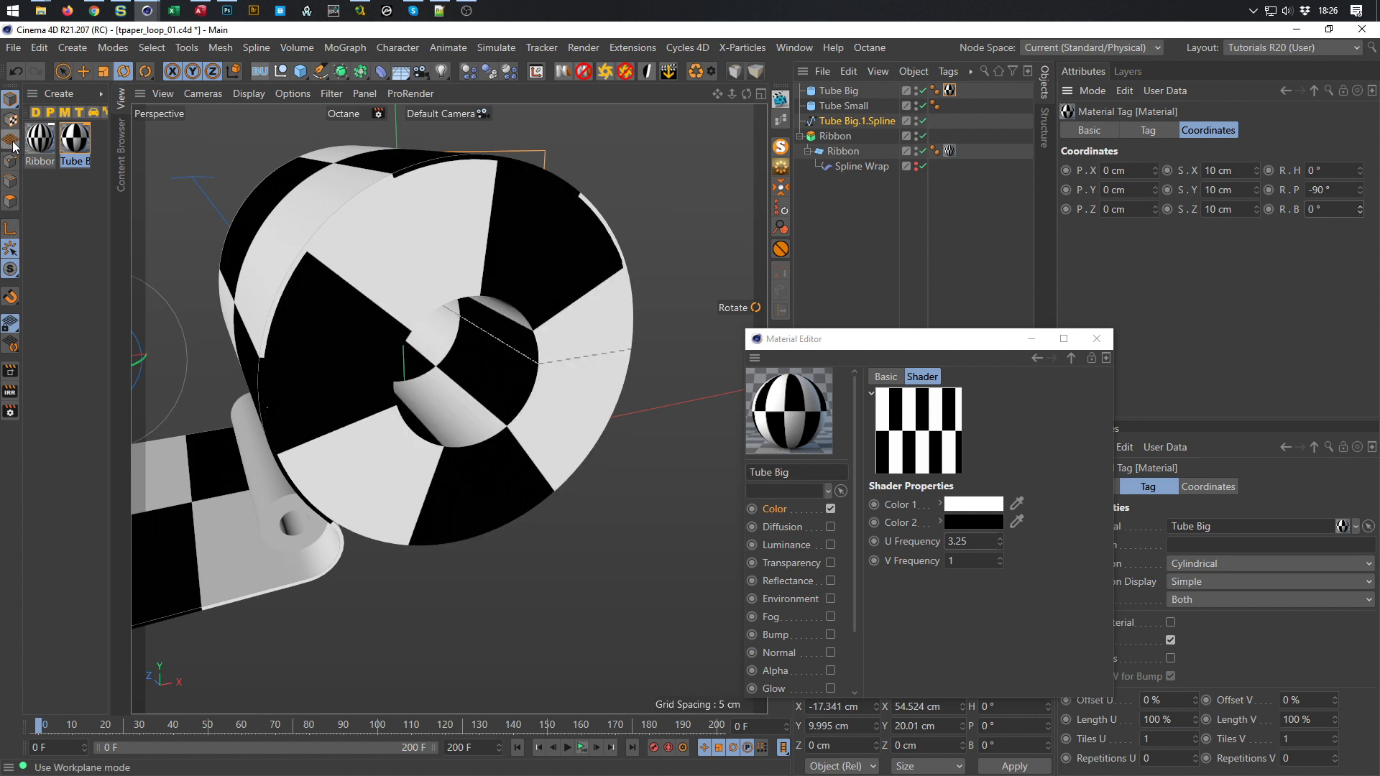
Rotate the Tube Big texture projection in the front view to about -62.4° pitch to match the ribbon's checks, and inspect it in perspective
click(10, 120)
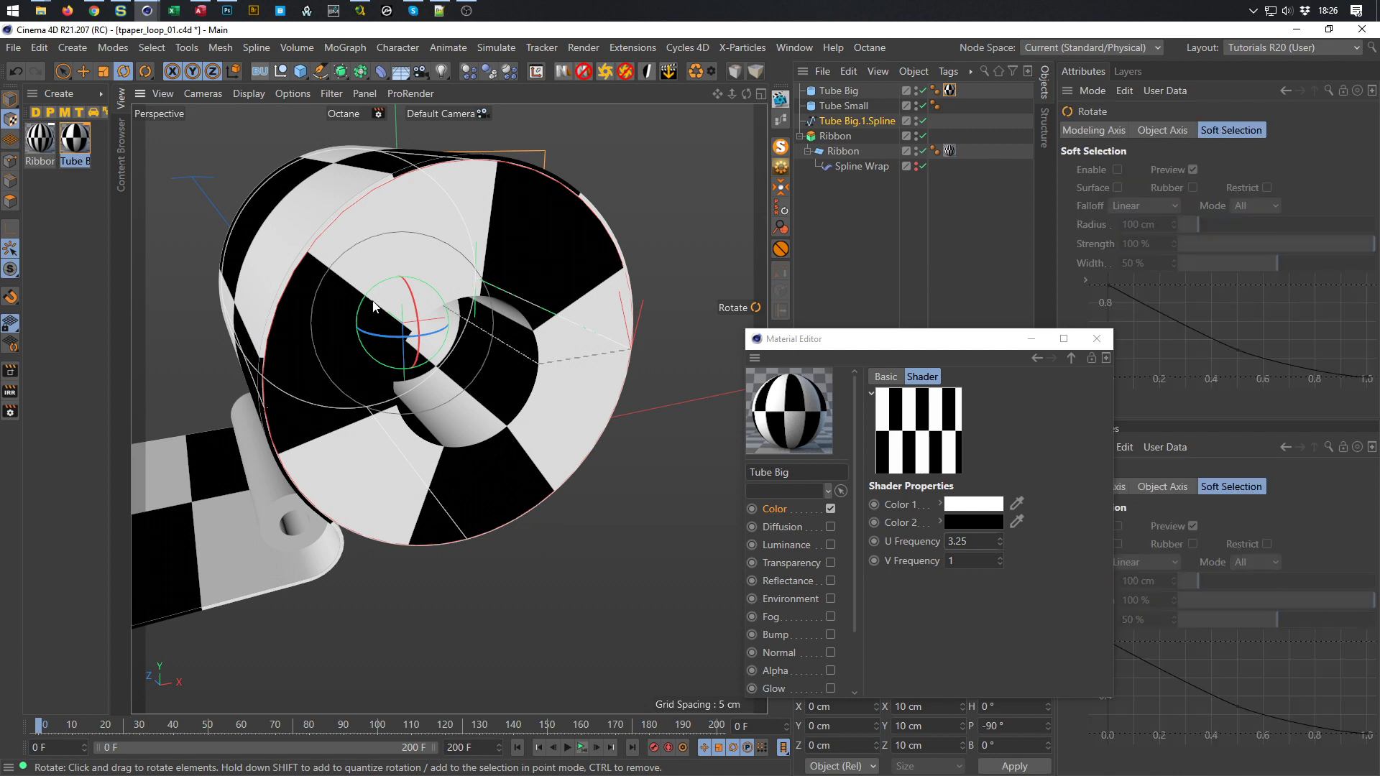
middle_click(525, 490)
middle_click(575, 529)
scroll(503, 391, up, 3)
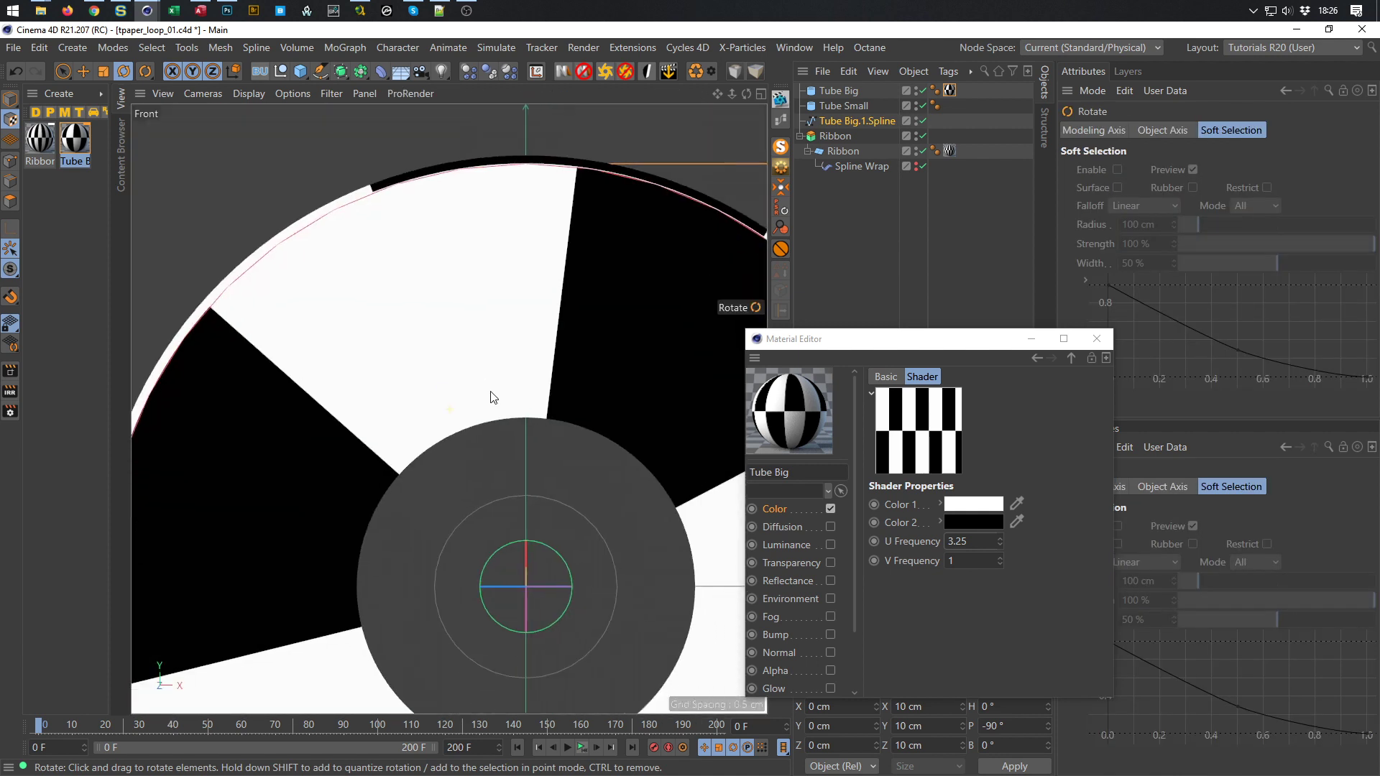
drag(544, 514, 597, 509)
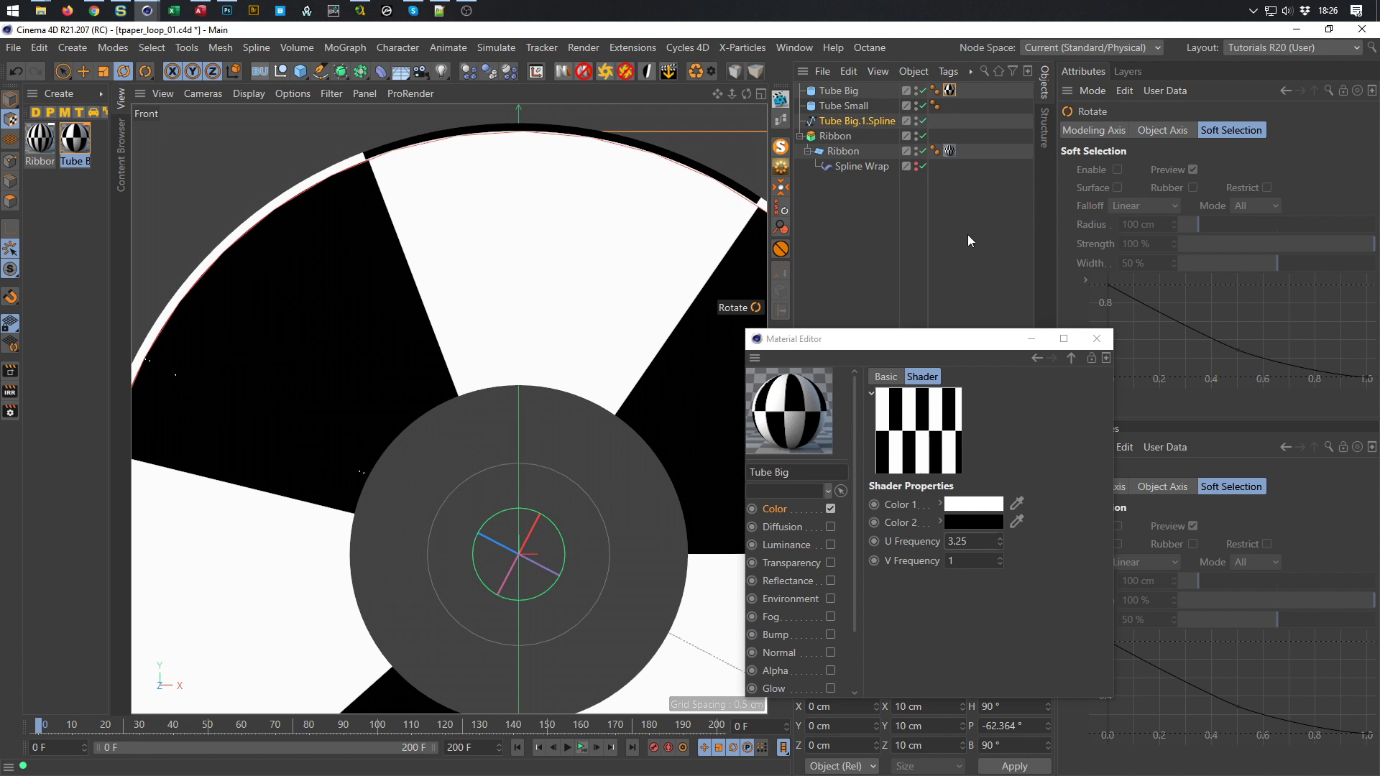
click(949, 90)
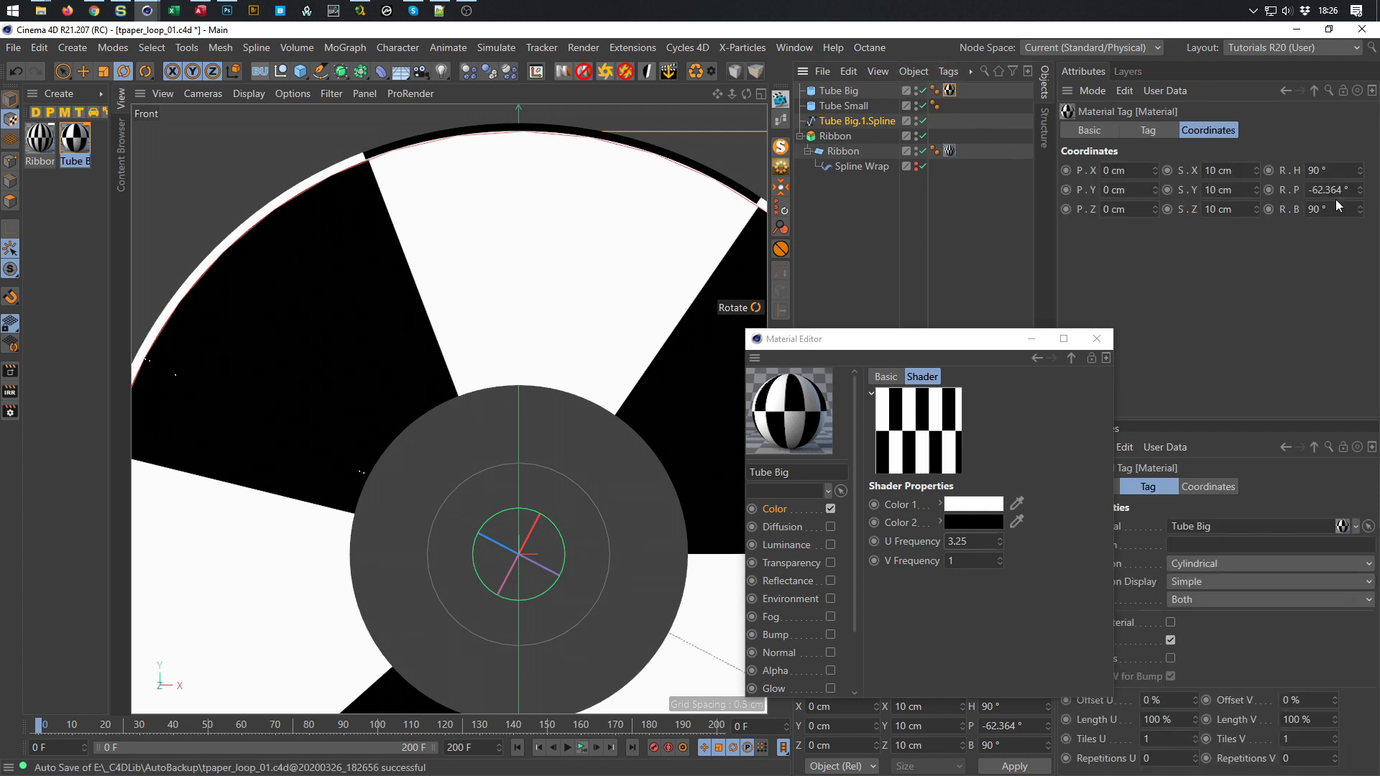
middle_click(510, 304)
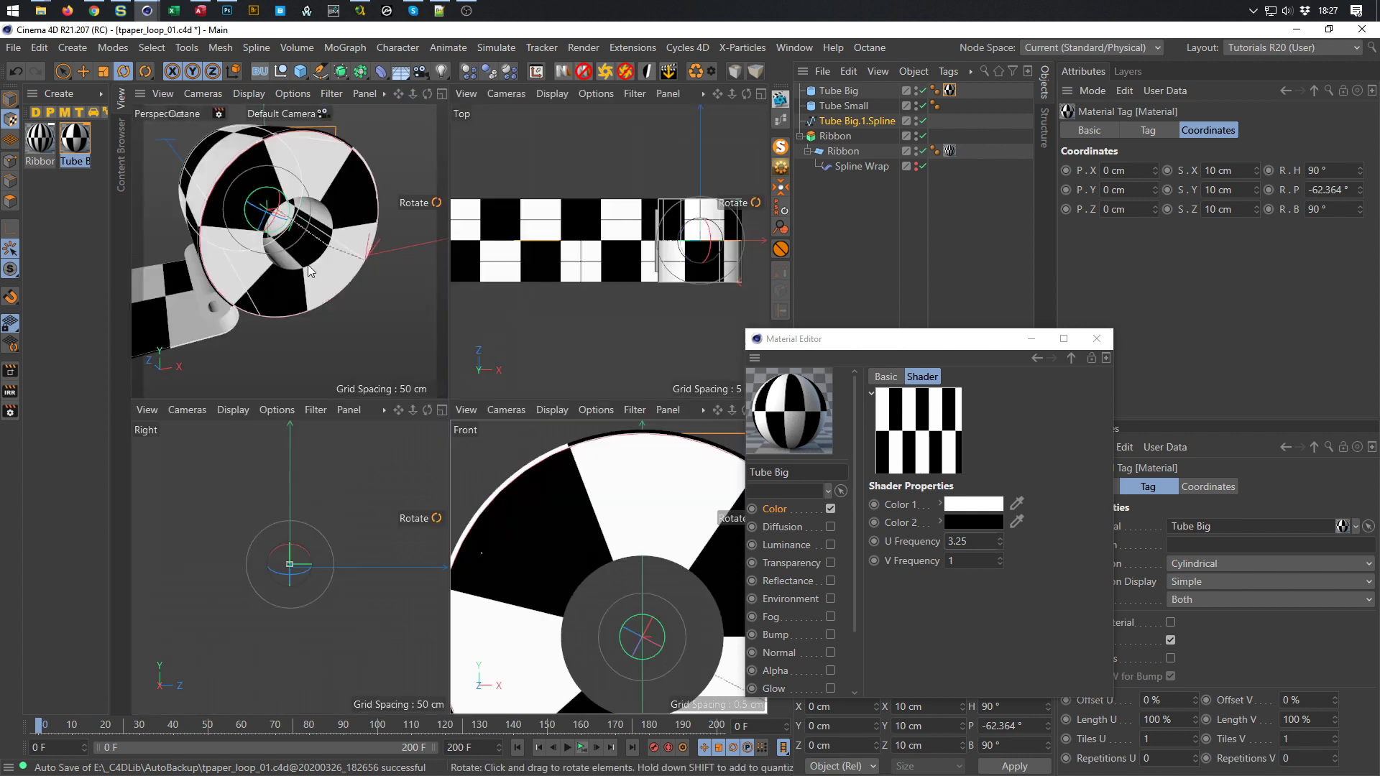
middle_click(308, 265)
alt+drag(478, 363, 432, 373)
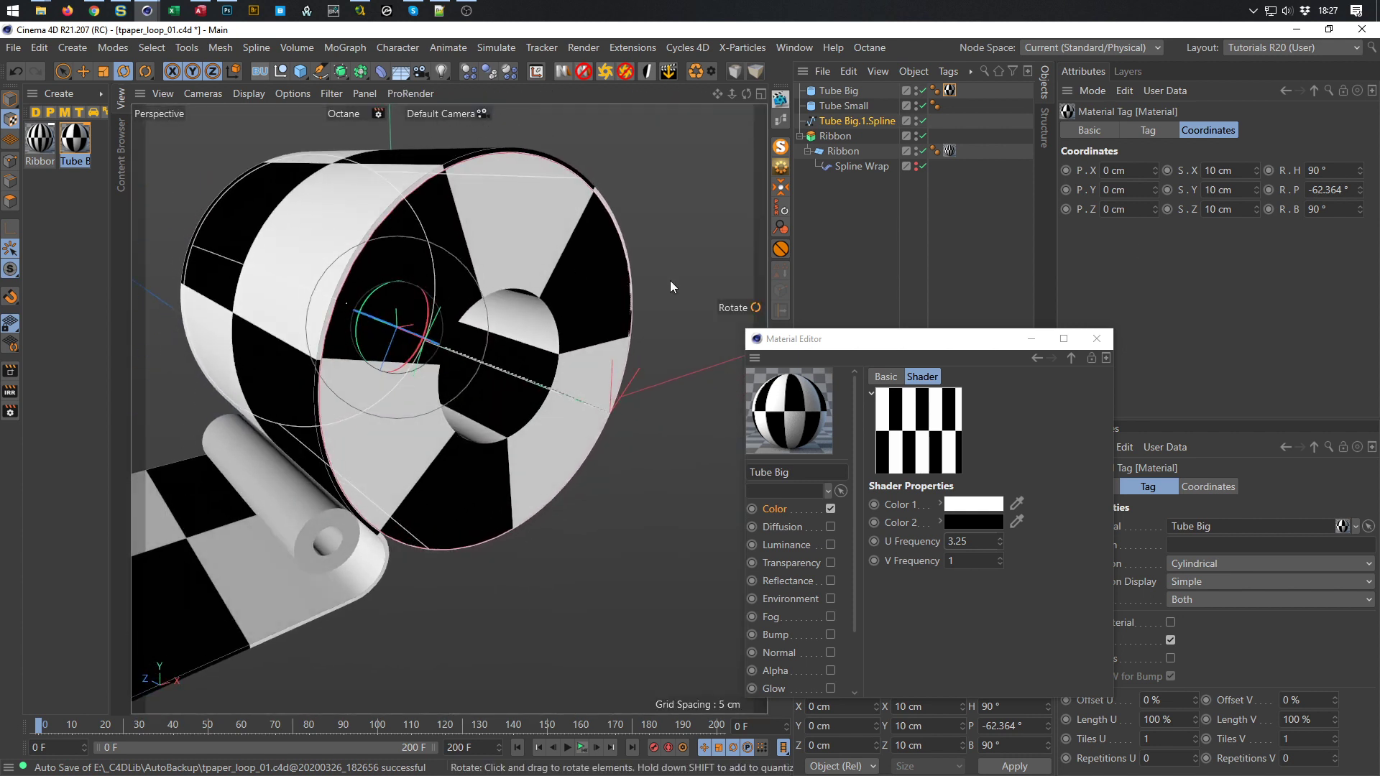
Fine-tune the Tube Big texture projection's pitch to -62.7° where the tube and ribbon checks meet in the front view
middle_click(458, 171)
middle_click(627, 454)
scroll(372, 139, up, 5)
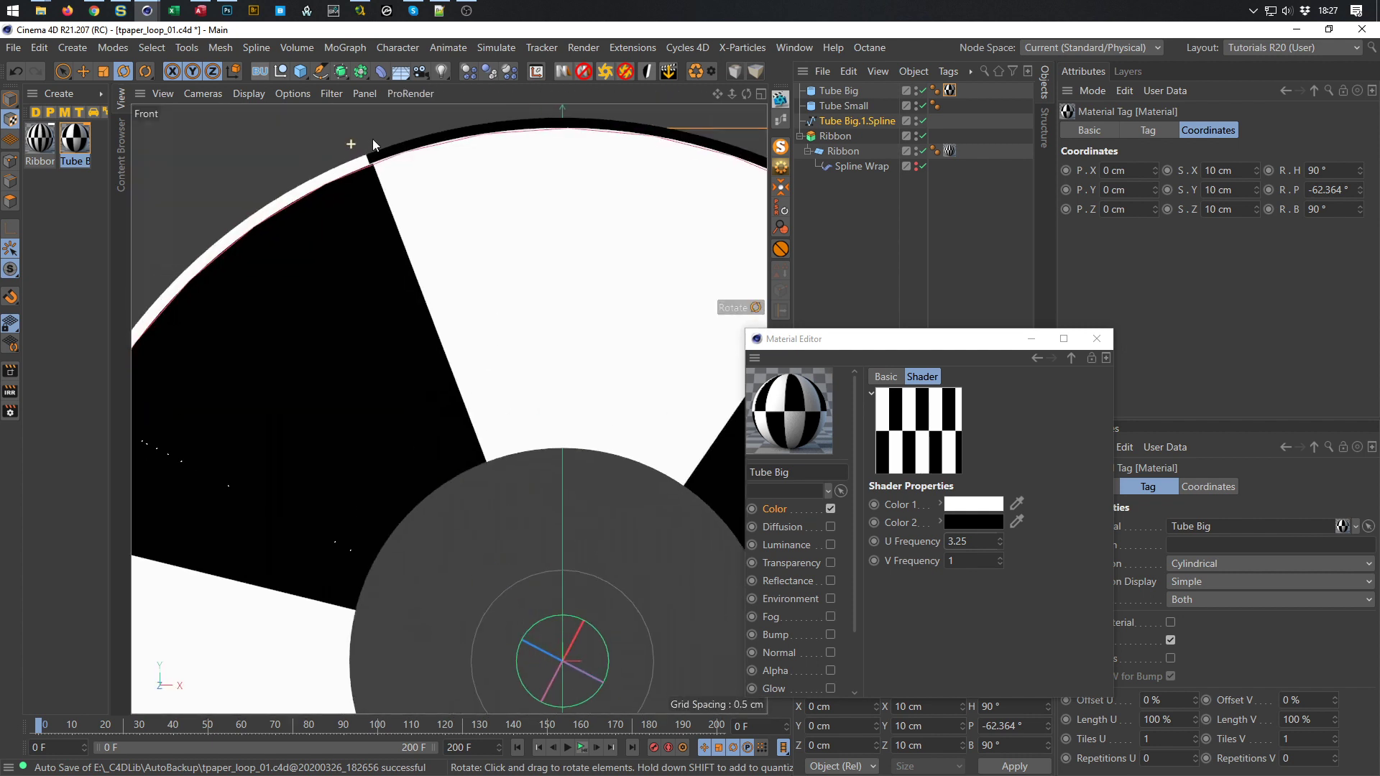
alt+middle_drag(474, 192, 484, 227)
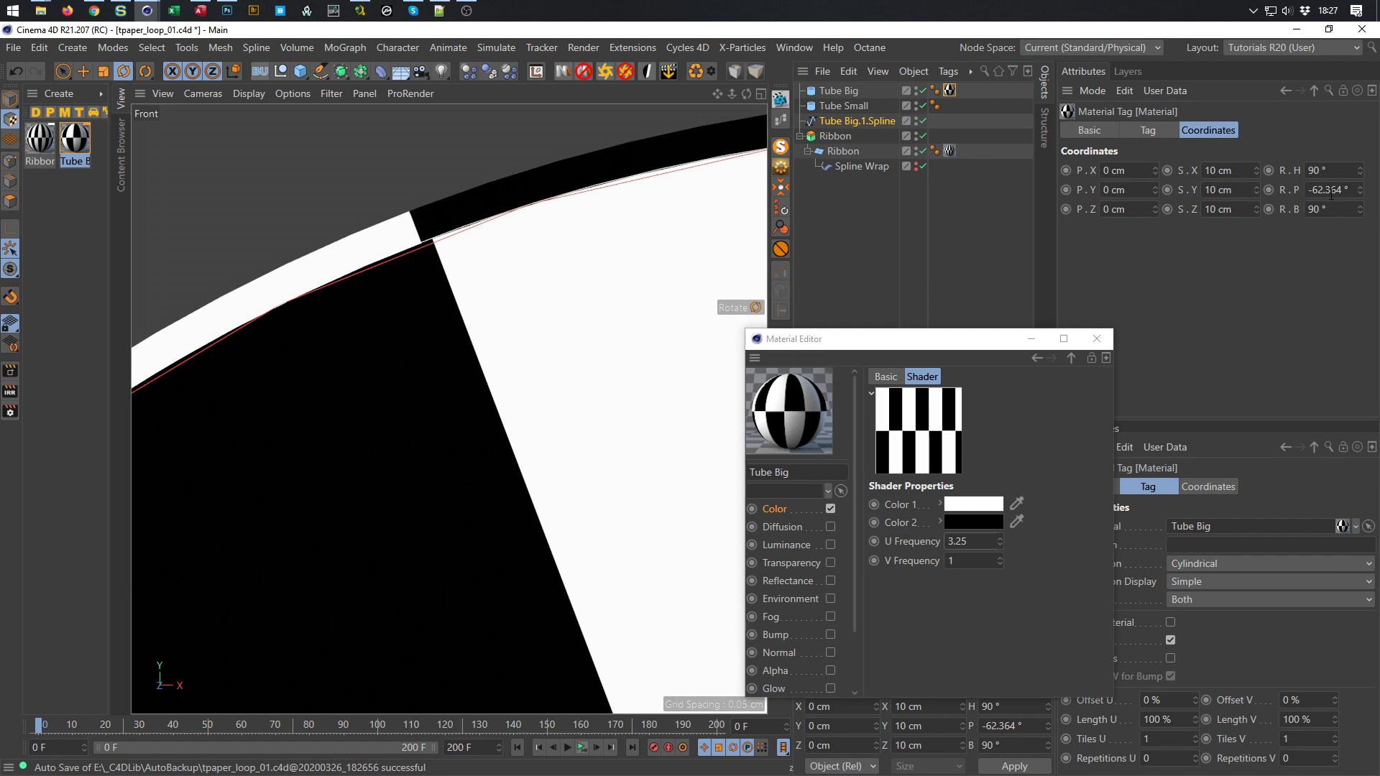
drag(1325, 190, 1357, 192)
key(BackSpace)
key(Return)
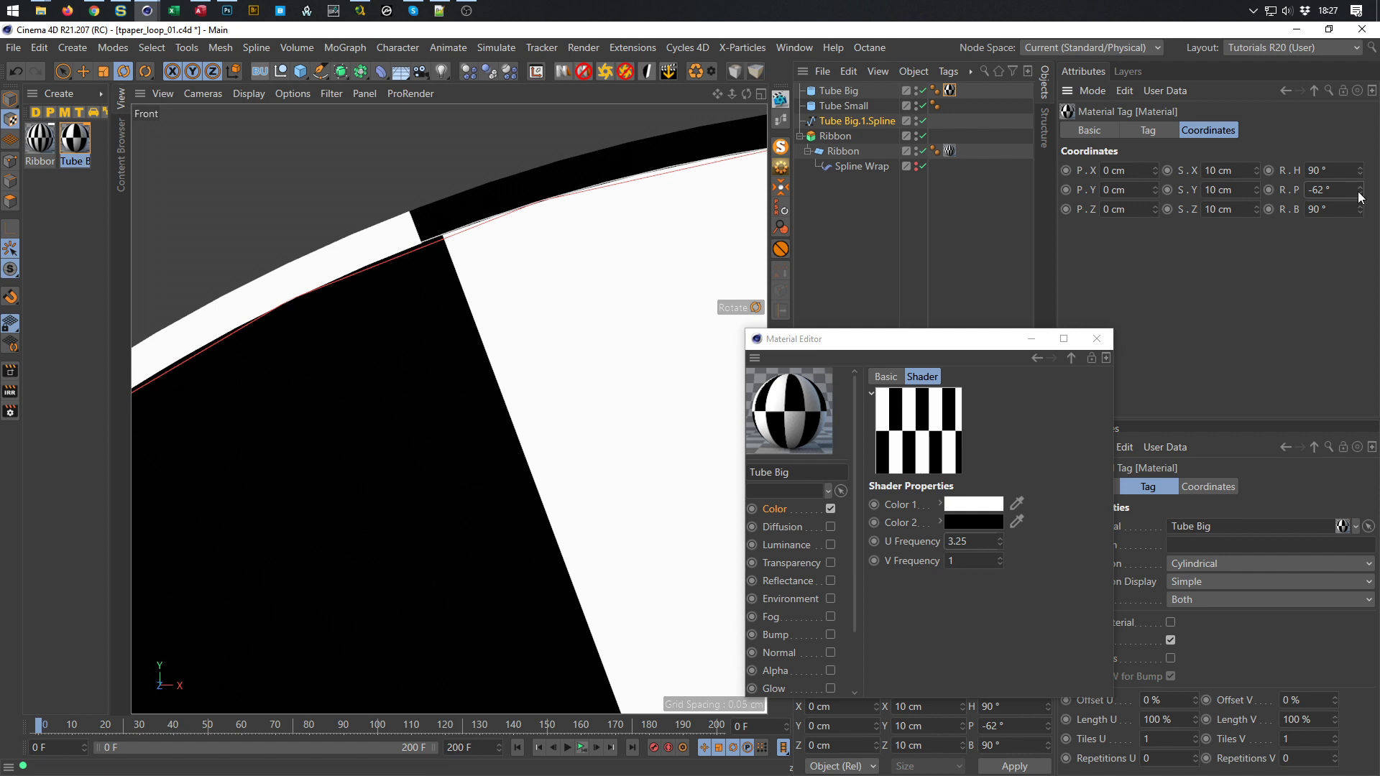
drag(1363, 188, 1361, 198)
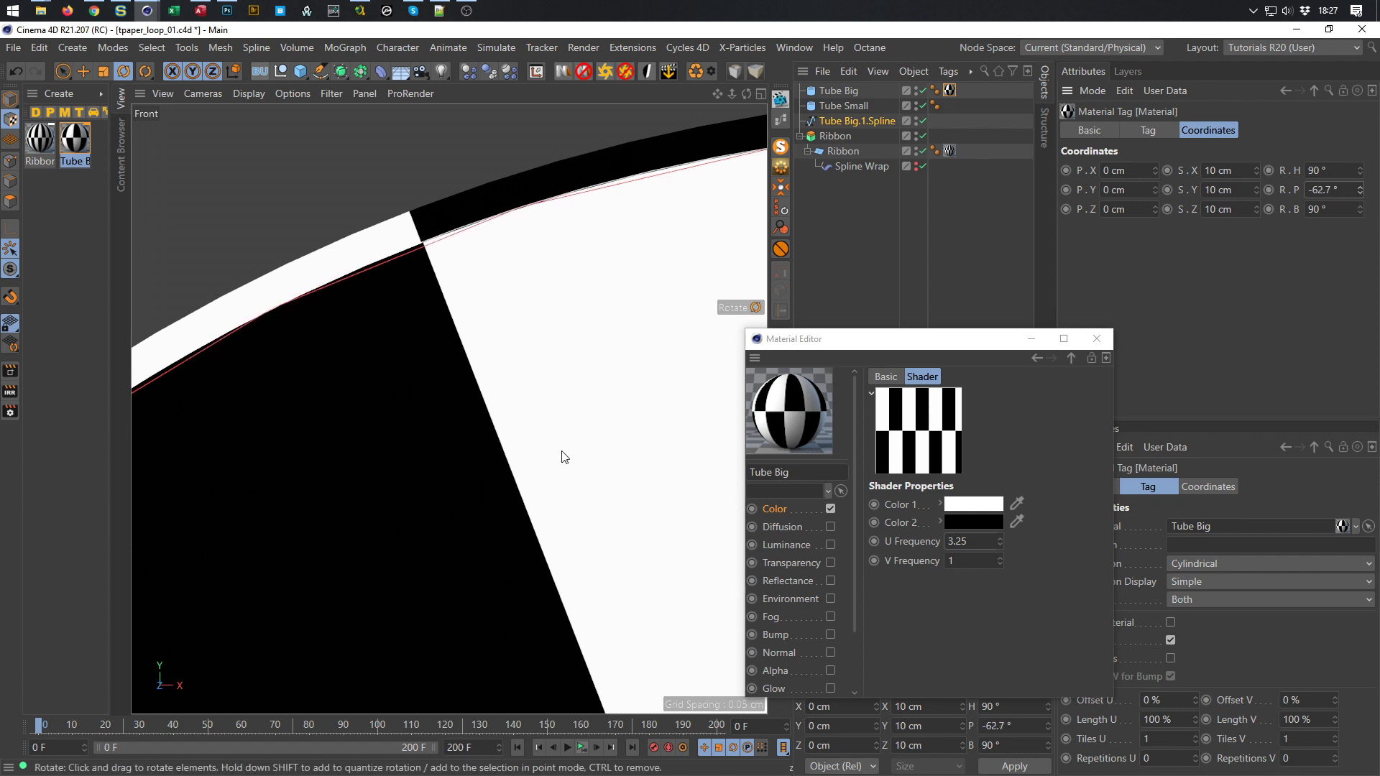
Examine how the tube's checks line up with the ribbon's around the roll in the front and perspective views
scroll(404, 480, down, 5)
alt+middle_drag(452, 454, 127, 411)
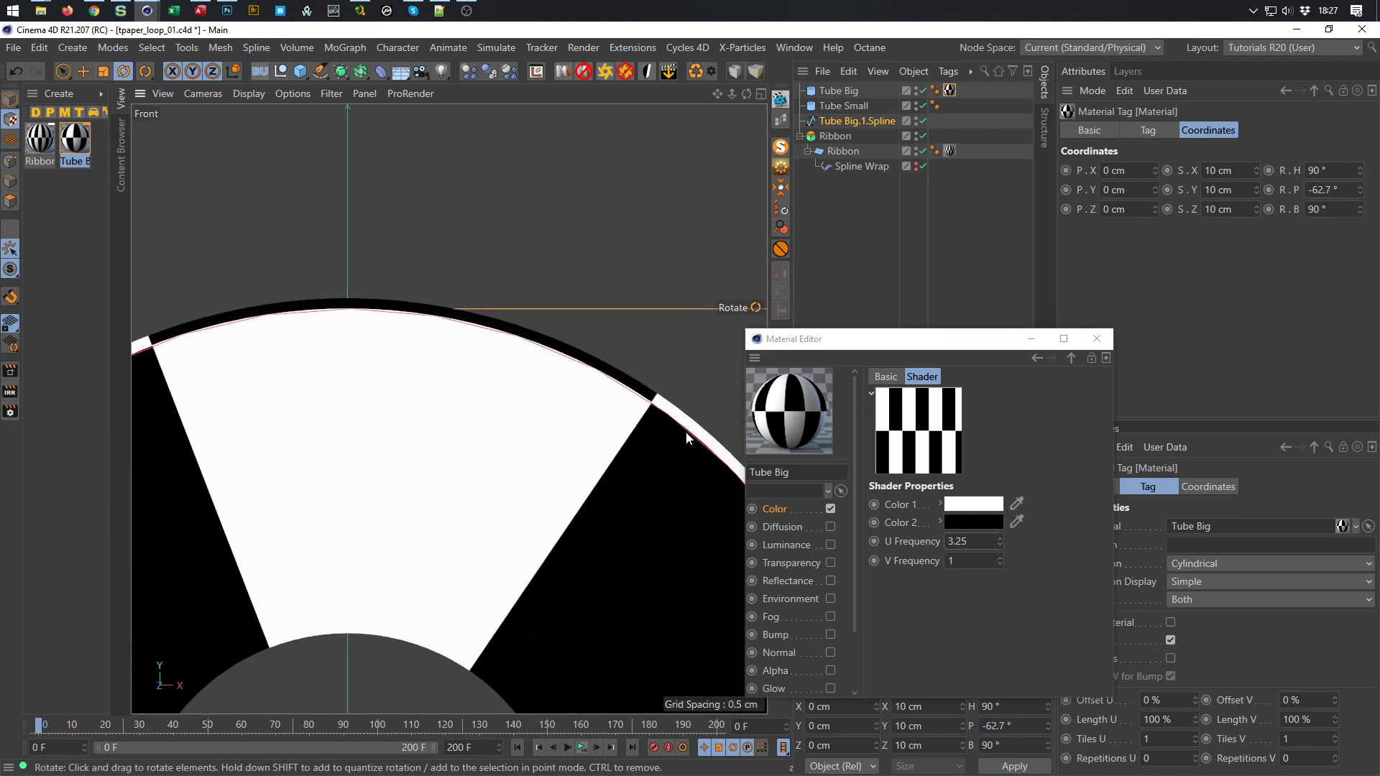
scroll(687, 435, up, 2)
scroll(685, 431, down, 5)
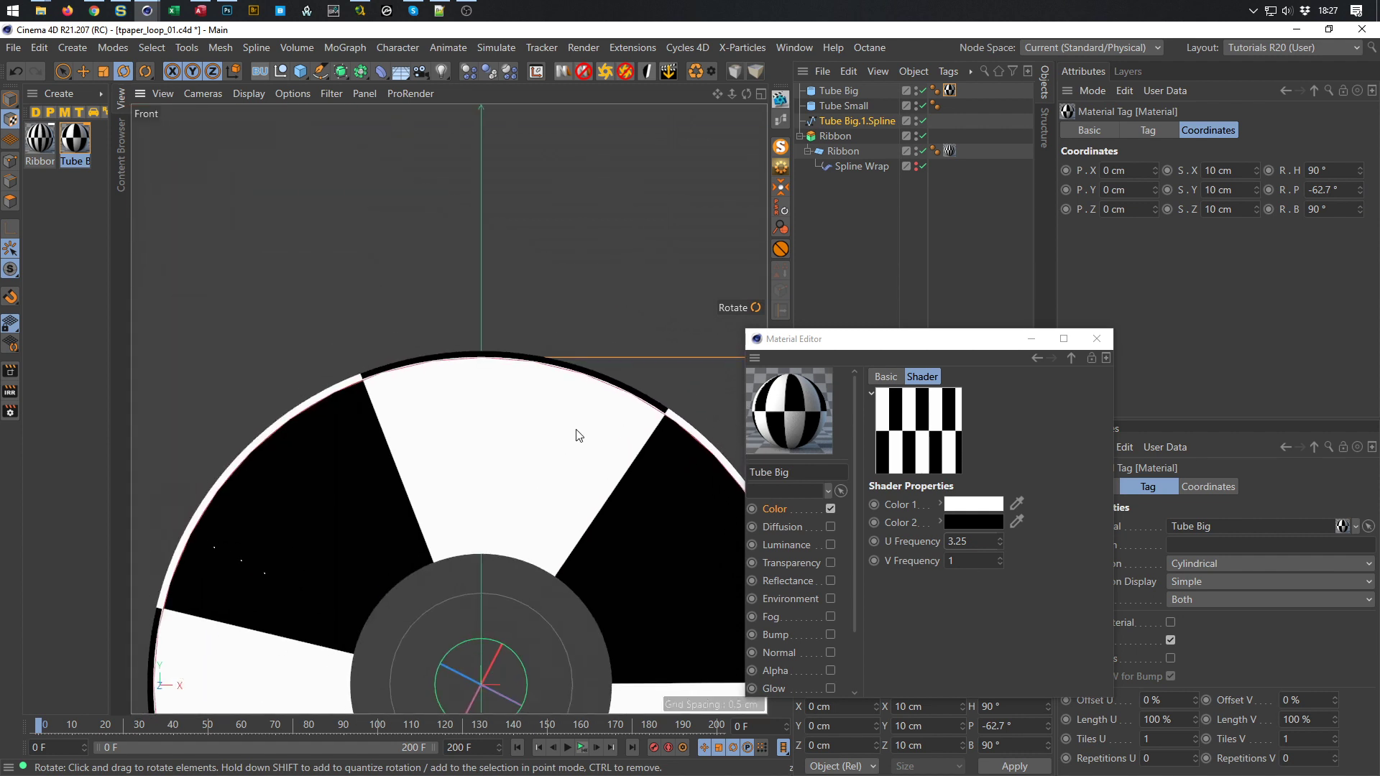
middle_click(579, 435)
middle_click(401, 295)
scroll(426, 403, down, 4)
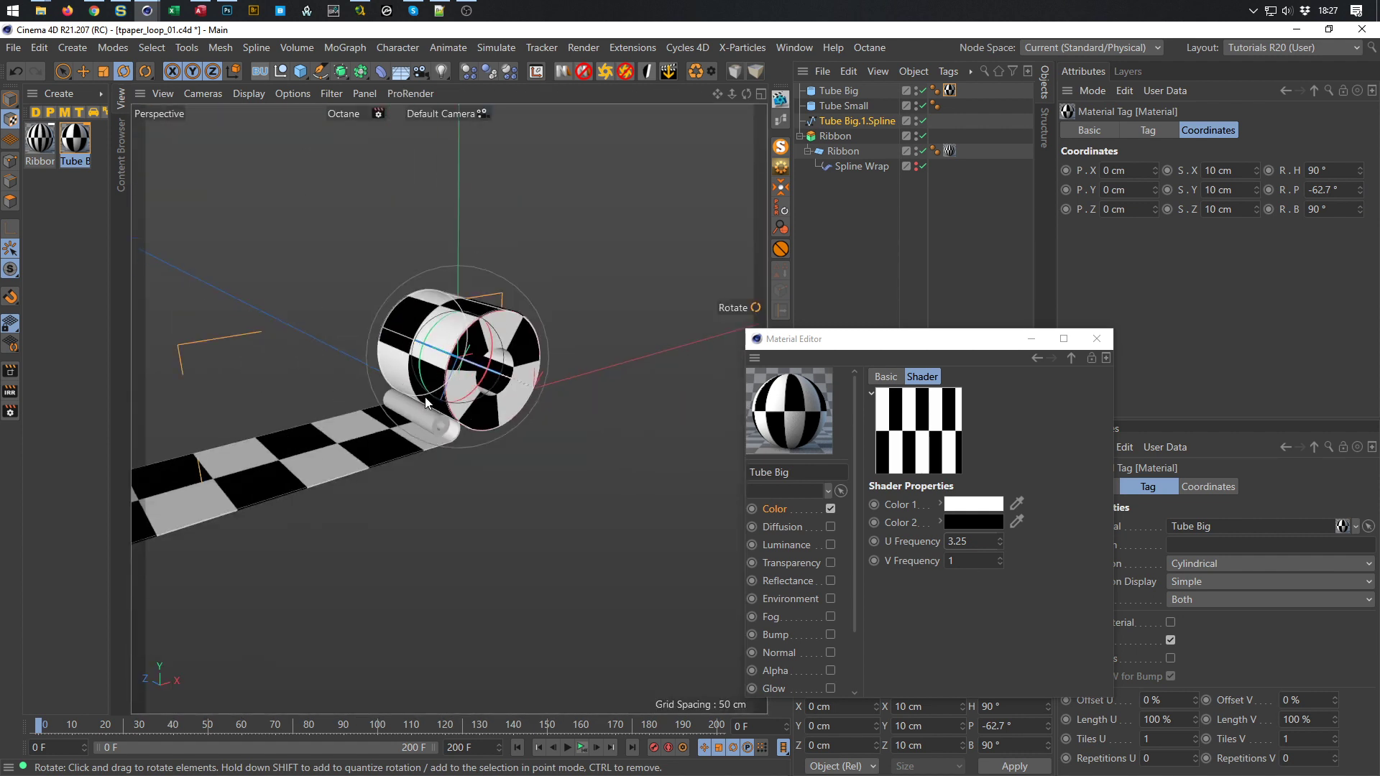
scroll(488, 414, up, 5)
scroll(506, 413, up, 1)
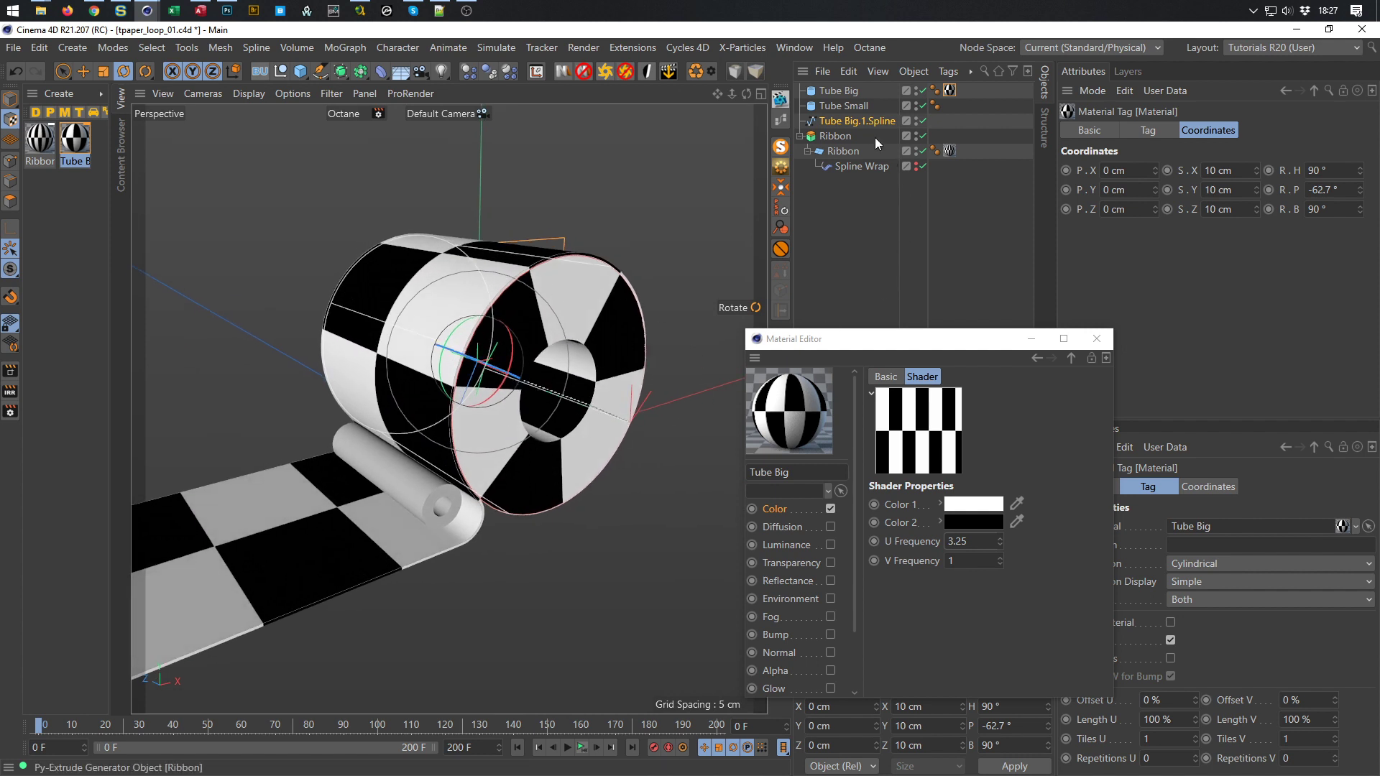
Save the scene, try out Tube Big's bank rotation, and keyframe it at 0° on frame 0
click(853, 94)
key(ctrl+s)
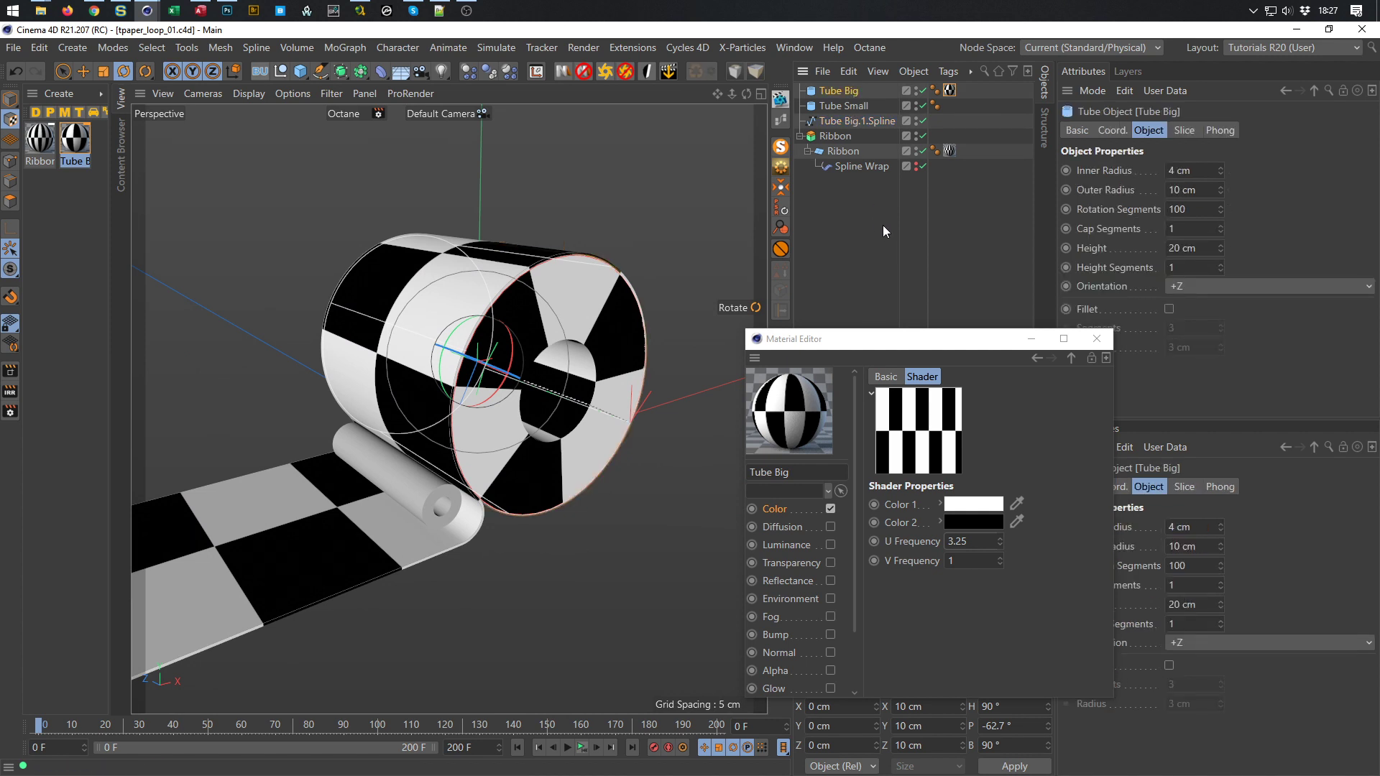
click(1112, 131)
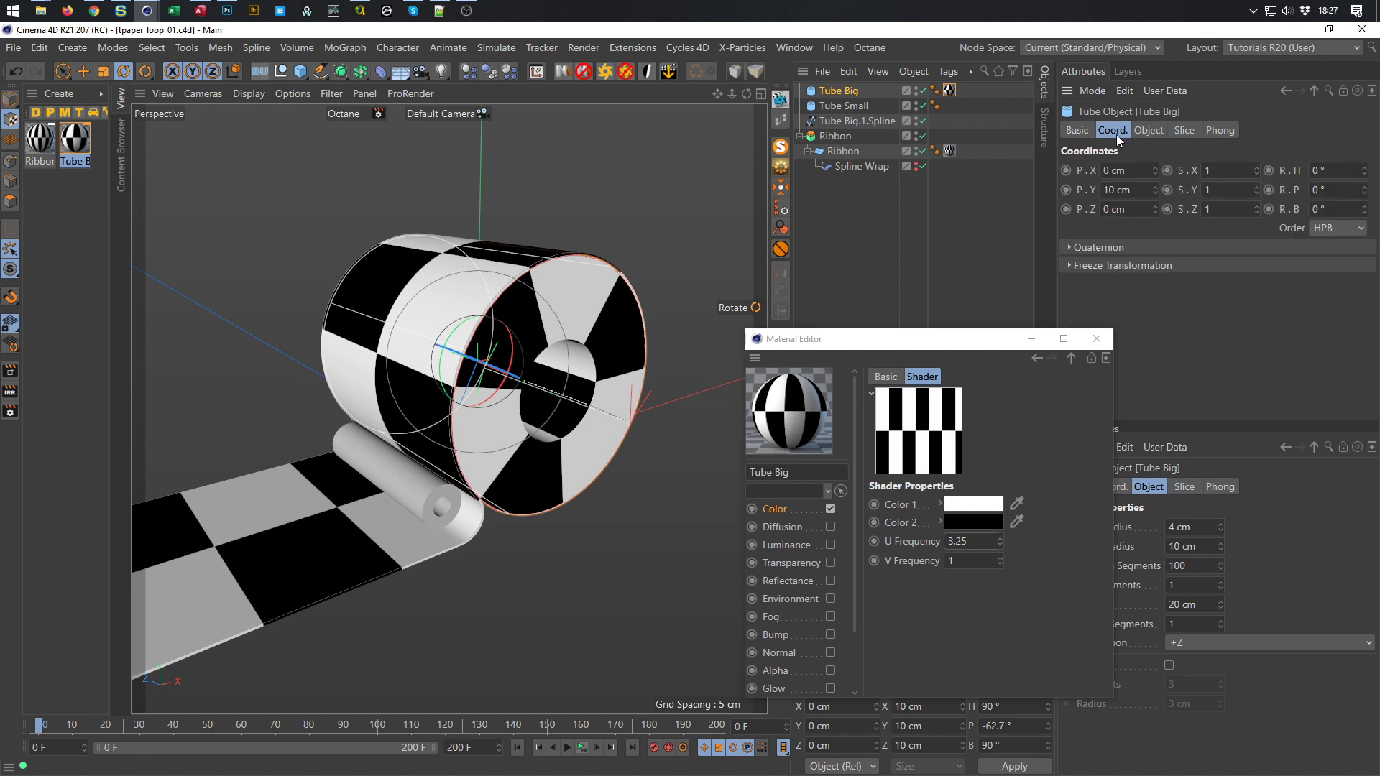
drag(1366, 210, 1366, 191)
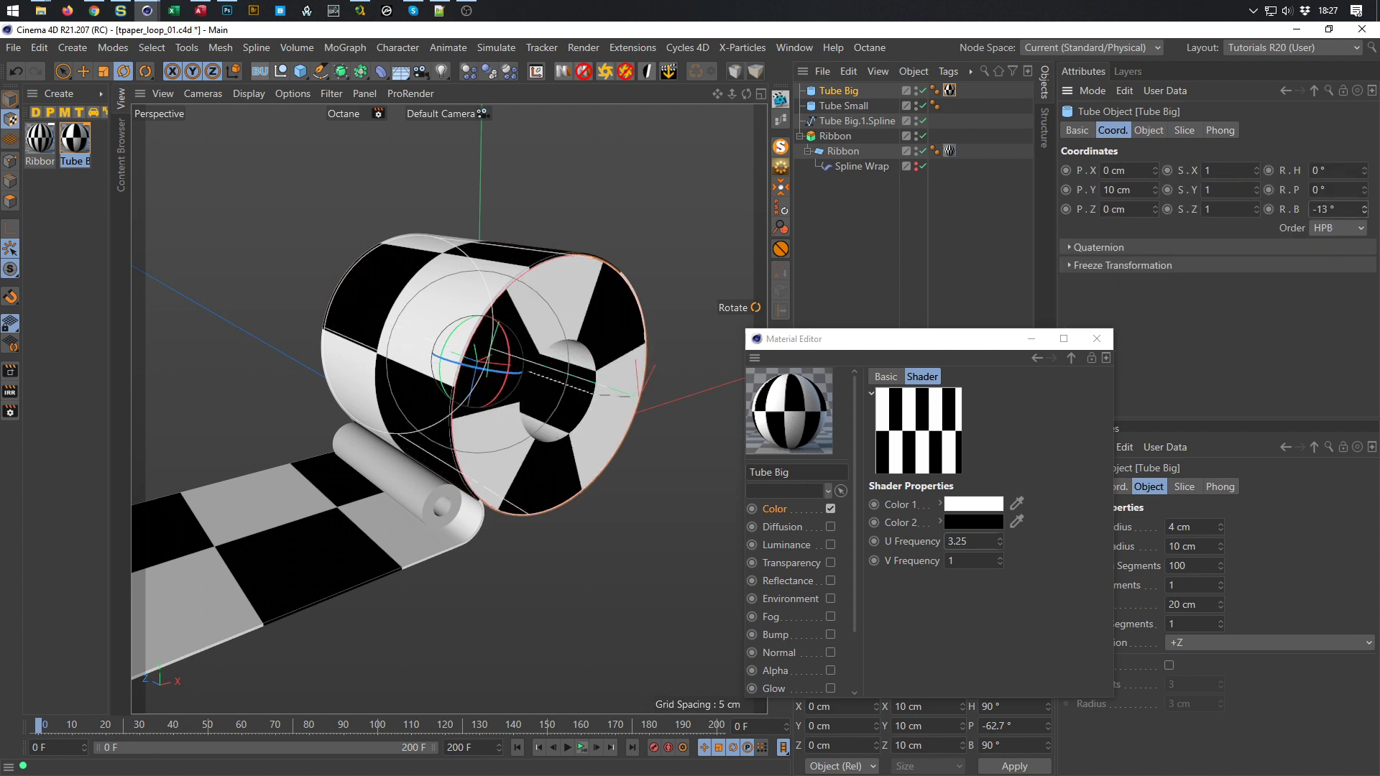
right_click(1366, 210)
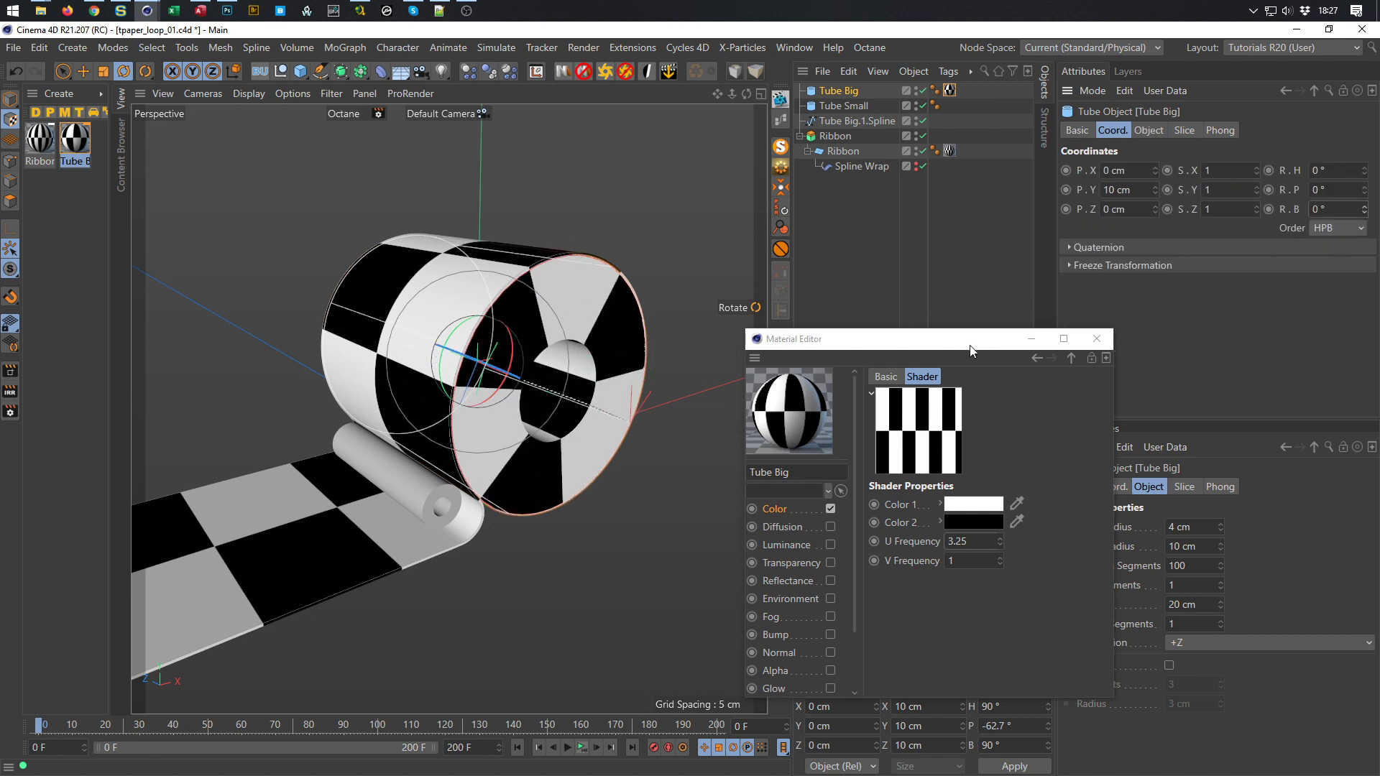
drag(970, 351, 965, 304)
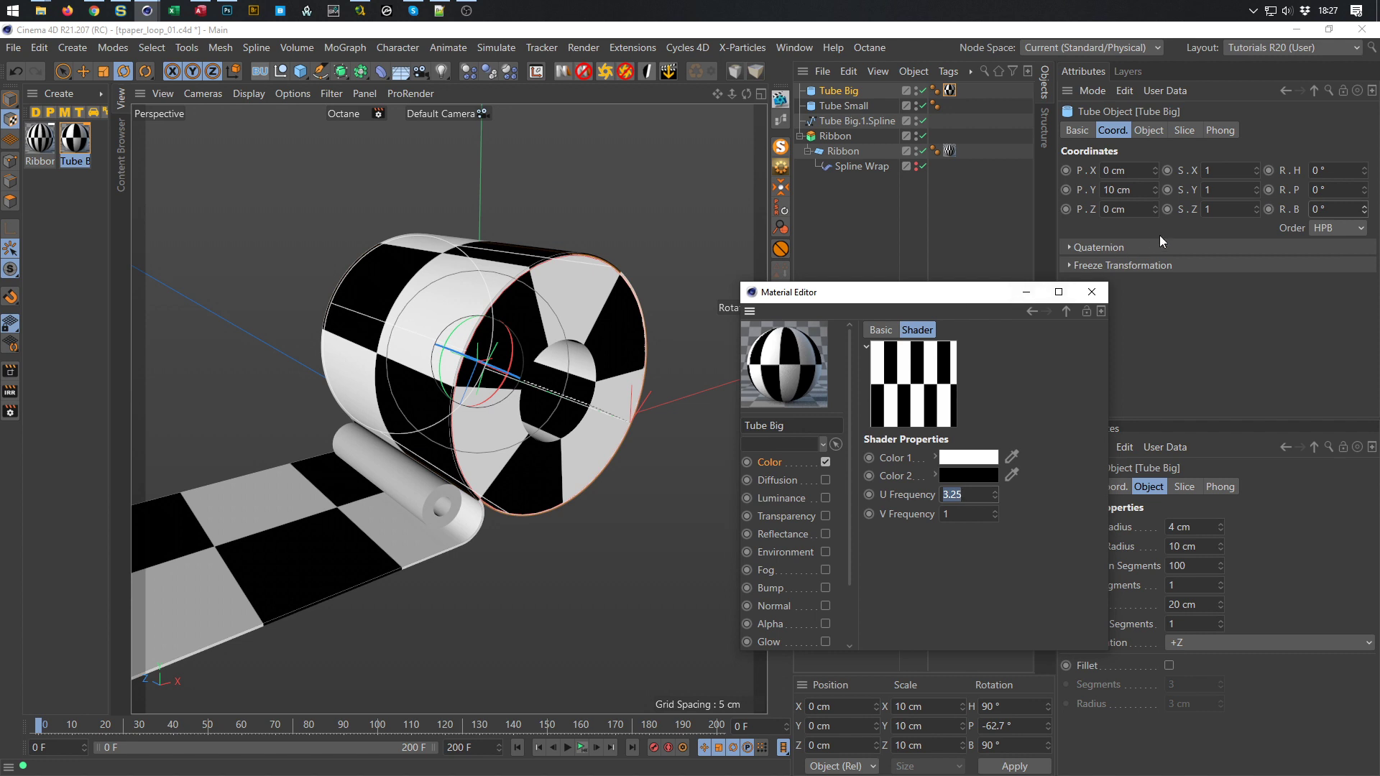
click(1286, 210)
Keyframe Tube Big's bank rotation at -360° on frame 200 and play the animation
double_click(744, 726)
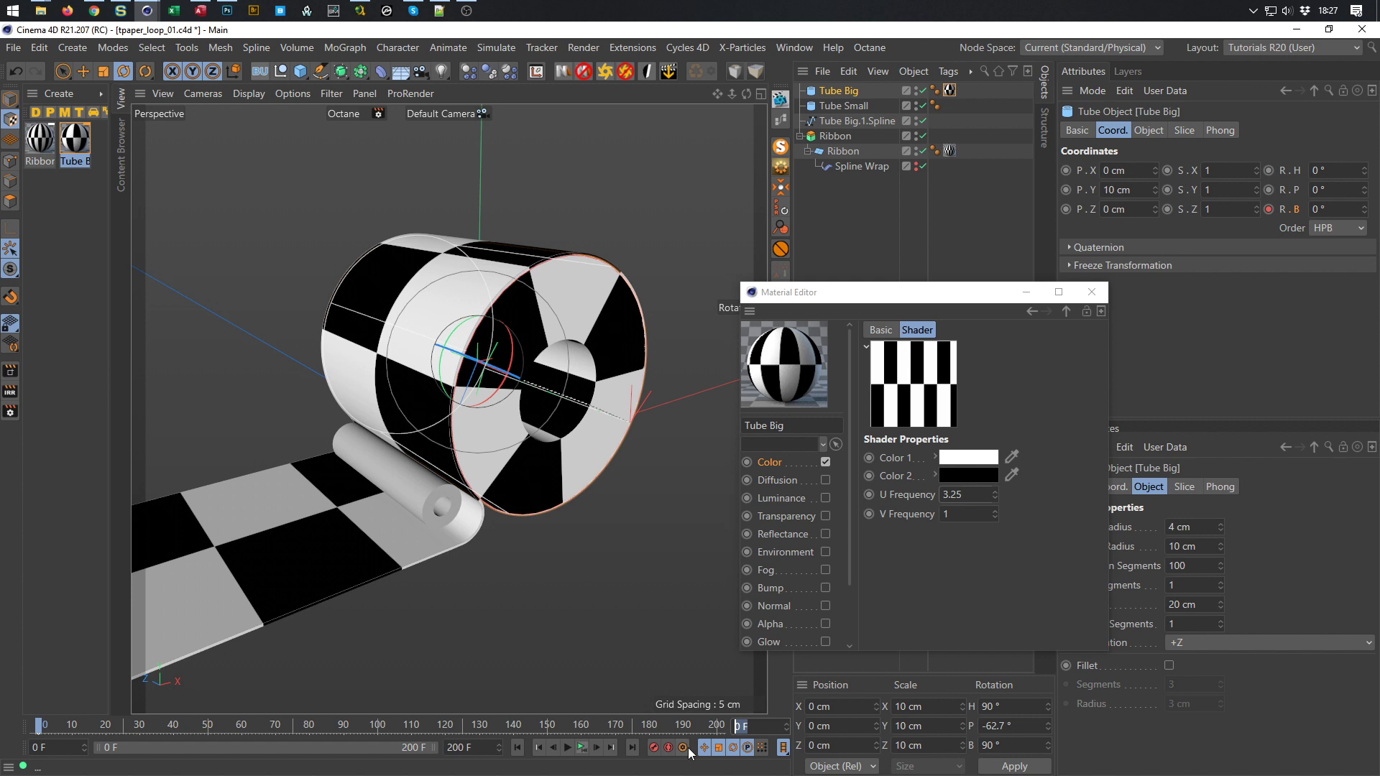
text(200)
key(Return)
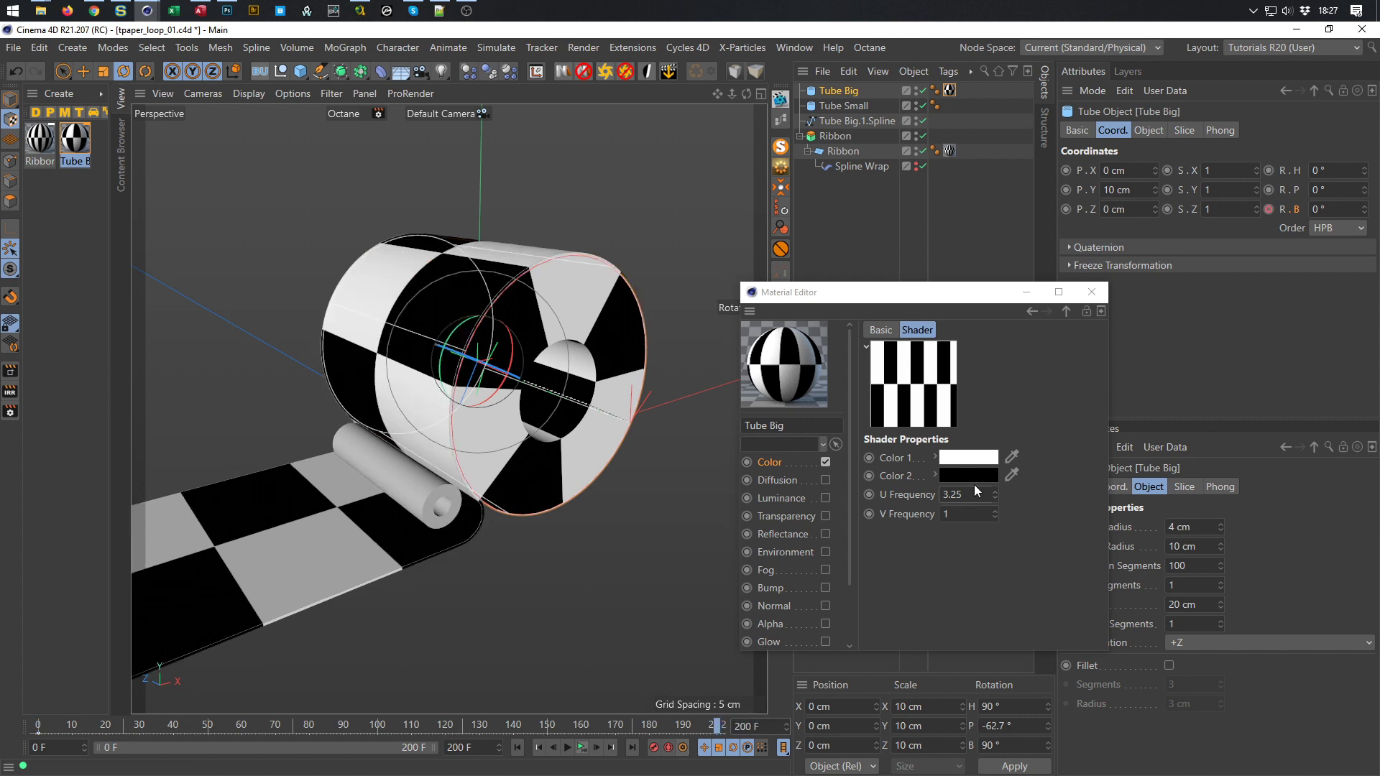
double_click(1318, 210)
text(-360)
key(Return)
click(1269, 209)
click(582, 747)
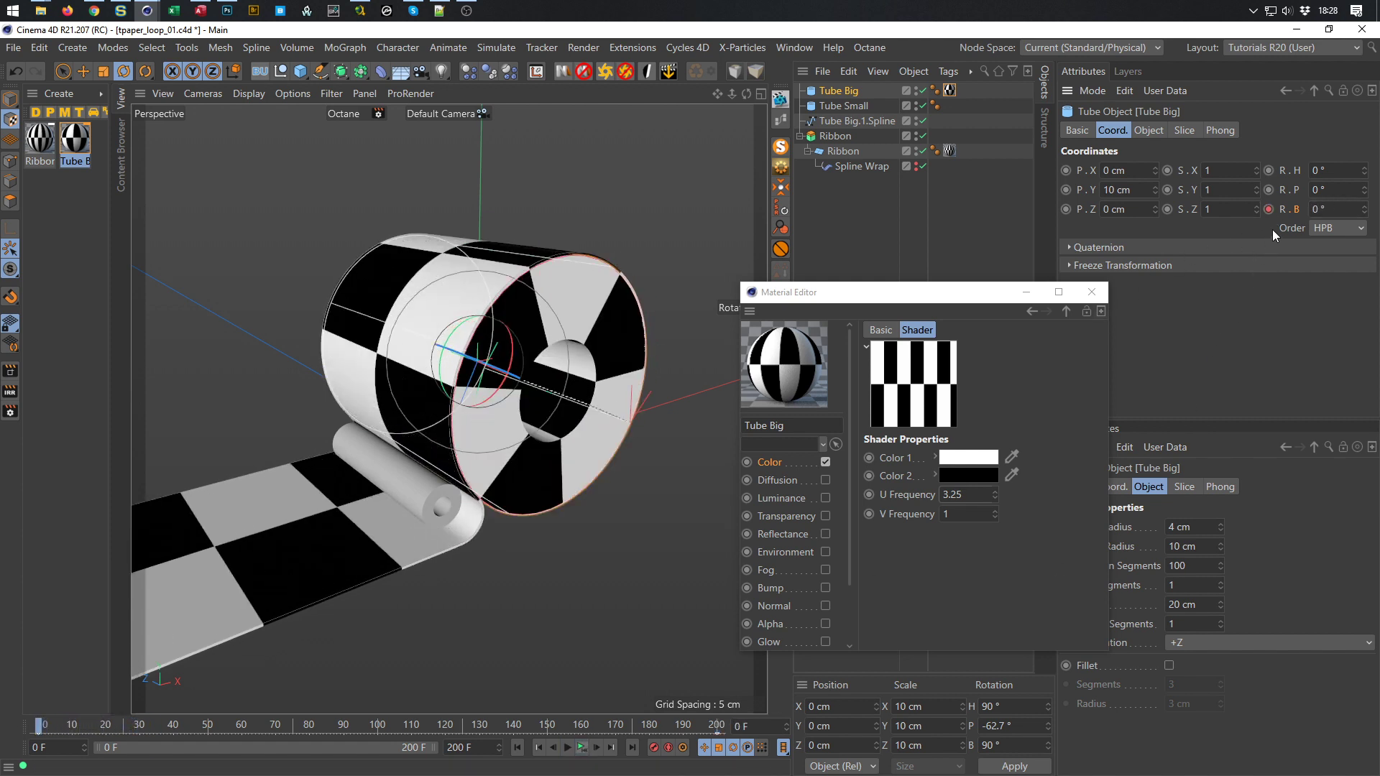
Replace Tube Big's bank keyframe on frame 200 with -720°, play the animation, and save the scene
drag(761, 726, 708, 732)
text(200)
key(Return)
drag(1344, 210, 1298, 213)
text(-72)
ctrl+click(1269, 209)
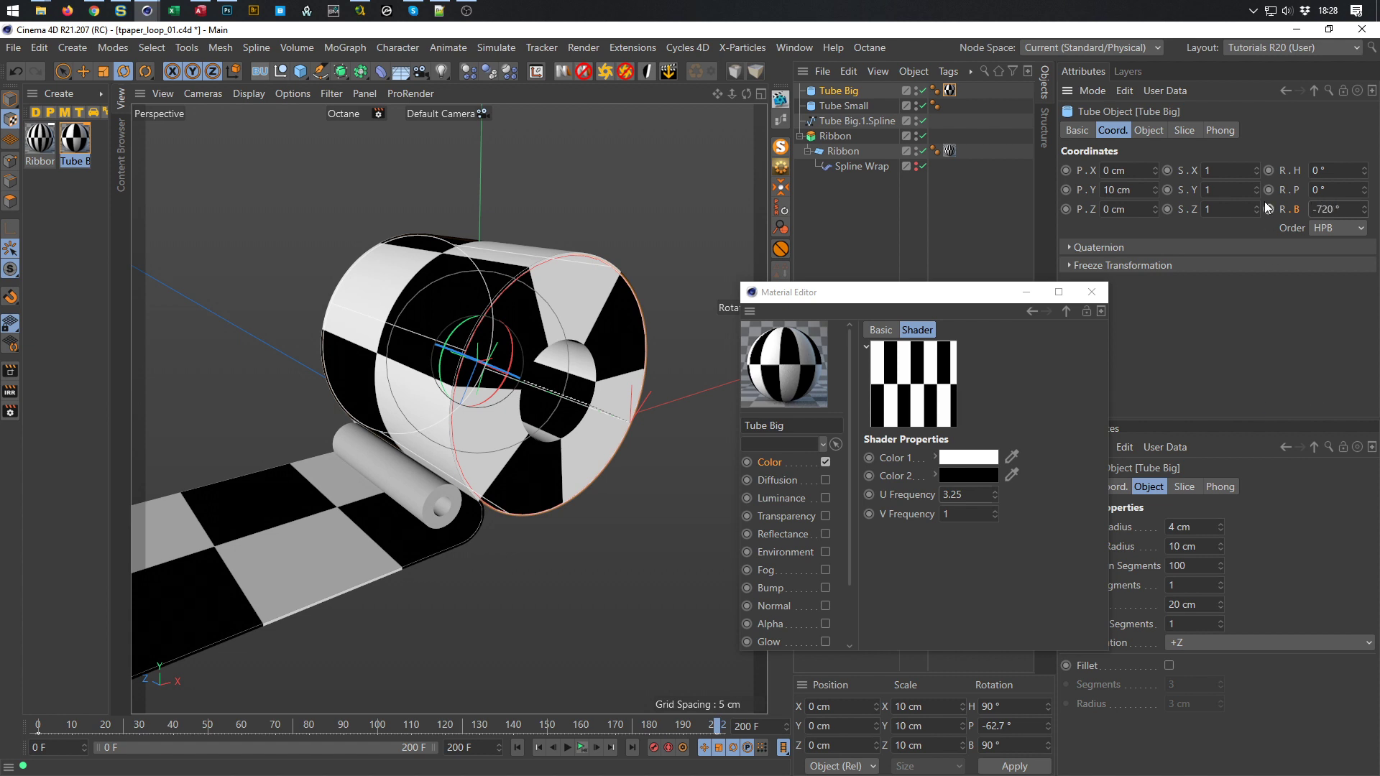
click(582, 749)
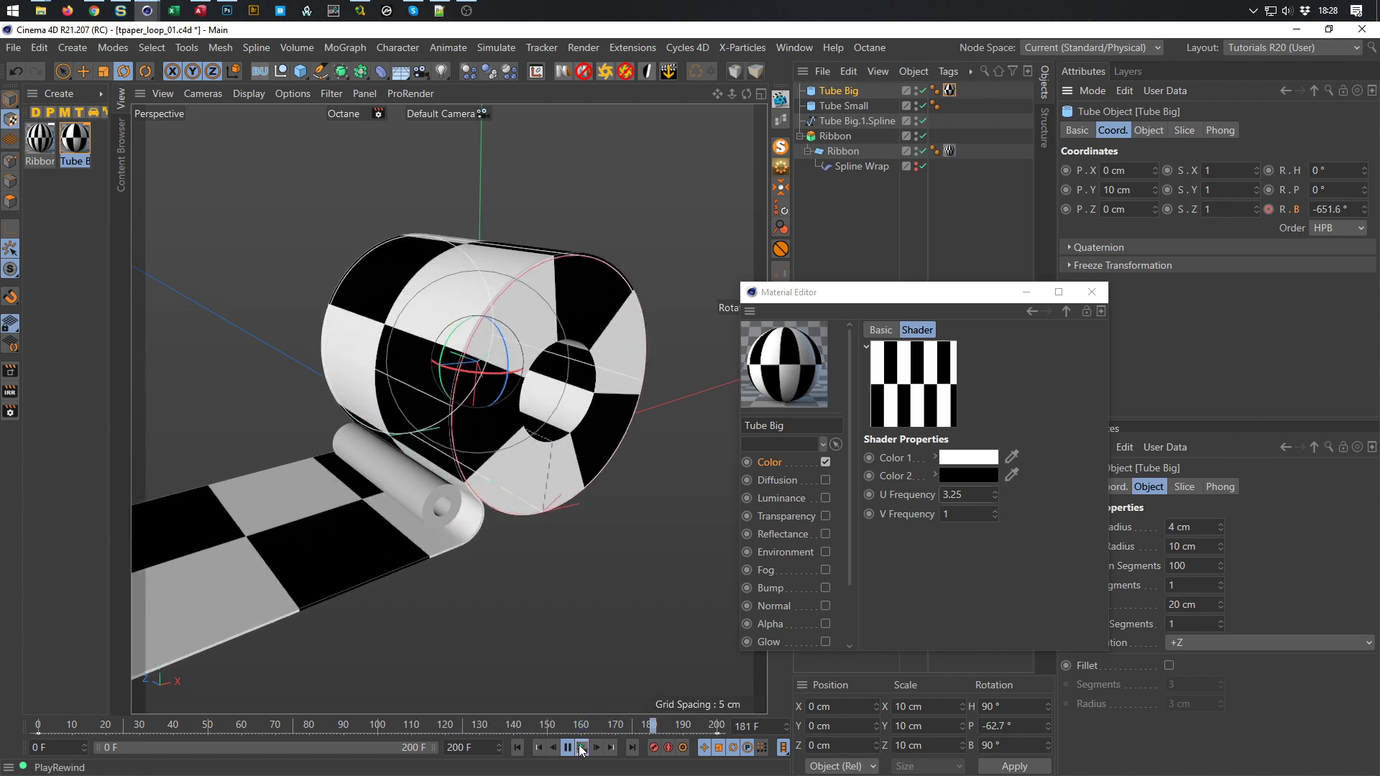
key(ctrl+s)
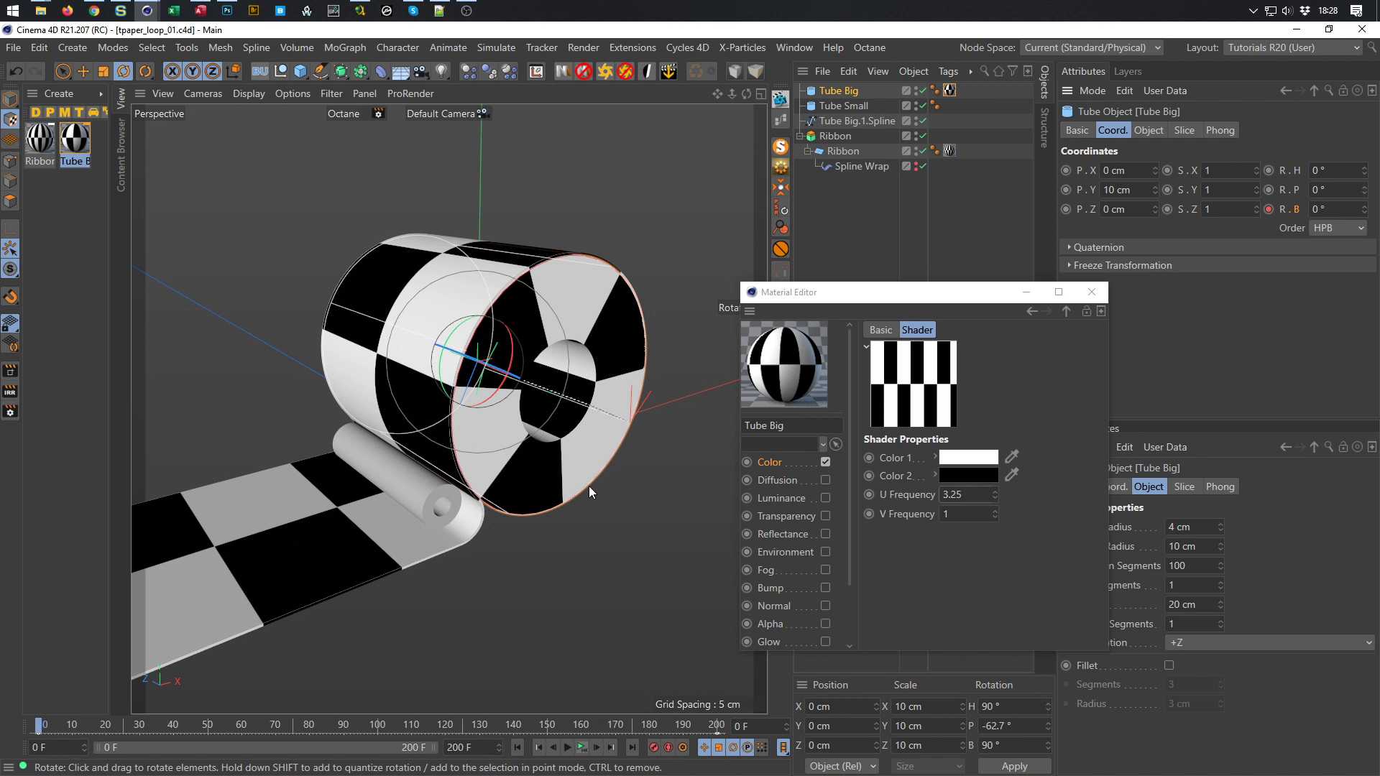
Duplicate the Tube Big material, rename the copy Tube Small, and save the scene
ctrl+drag(67, 143, 65, 235)
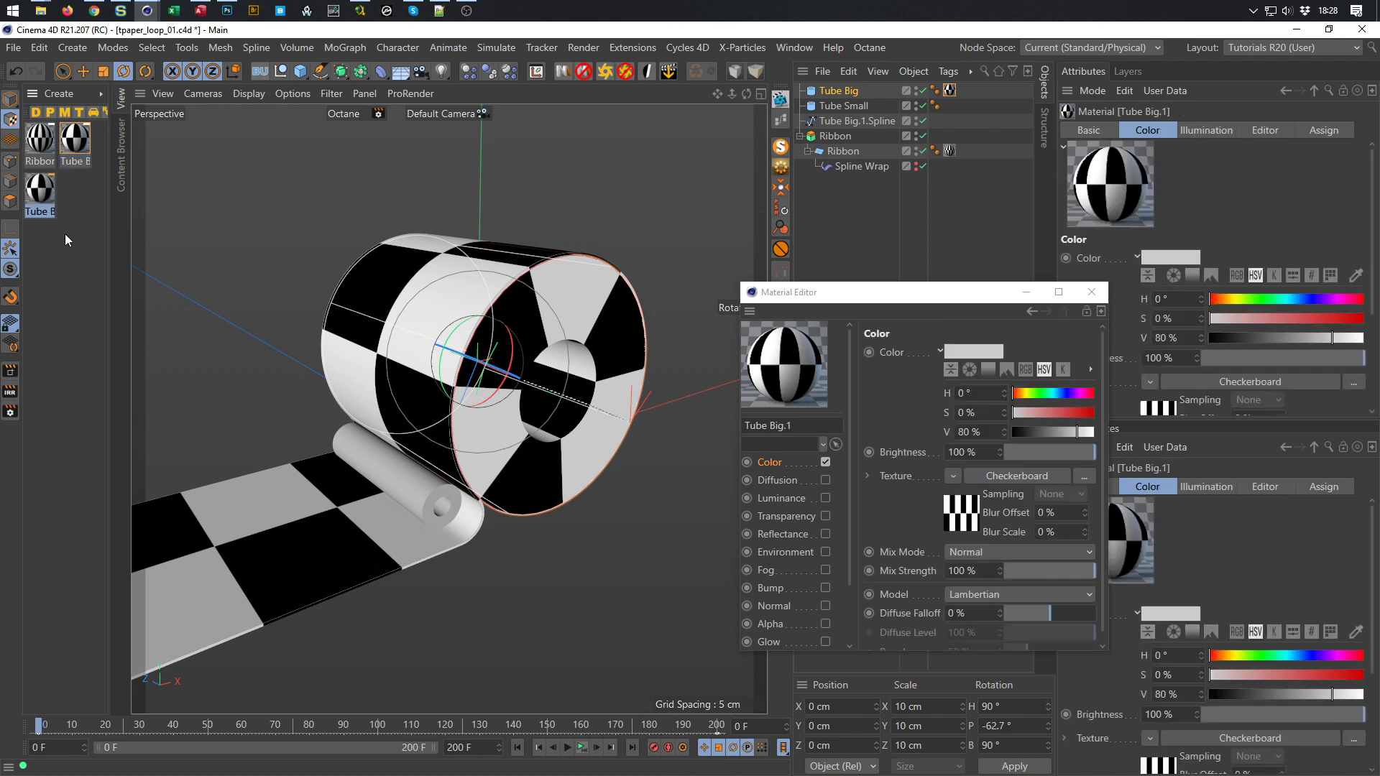
double_click(41, 212)
key(Right)
key(shift+Left)
key(shift+Left)
key(shift+Left)
key(shift+Left)
key(shift+Left)
key(shift+Left)
key(shift+Right)
text(Small)
key(Return)
key(ctrl+s)
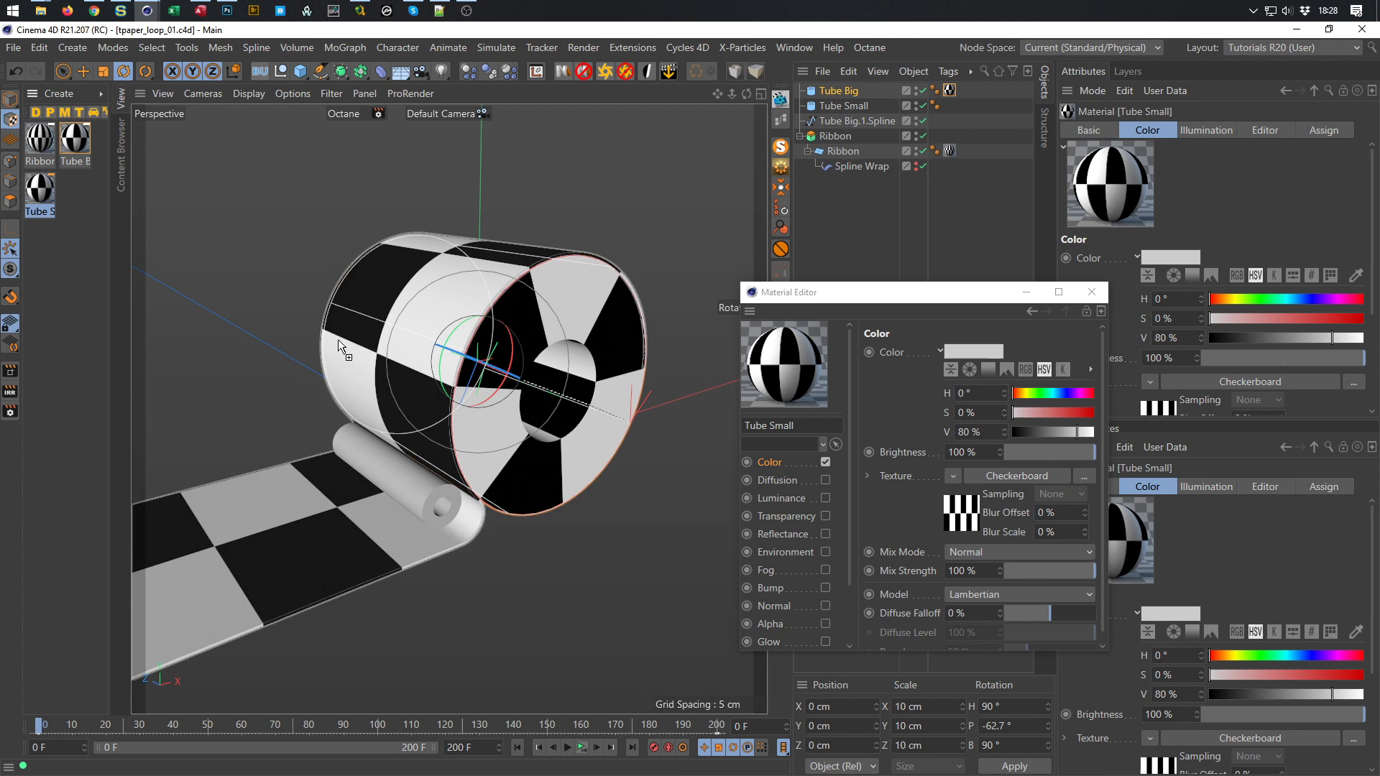
Copy the Tube Big object's material tag onto the Tube Small object and inspect the pattern on the small tube
click(949, 90)
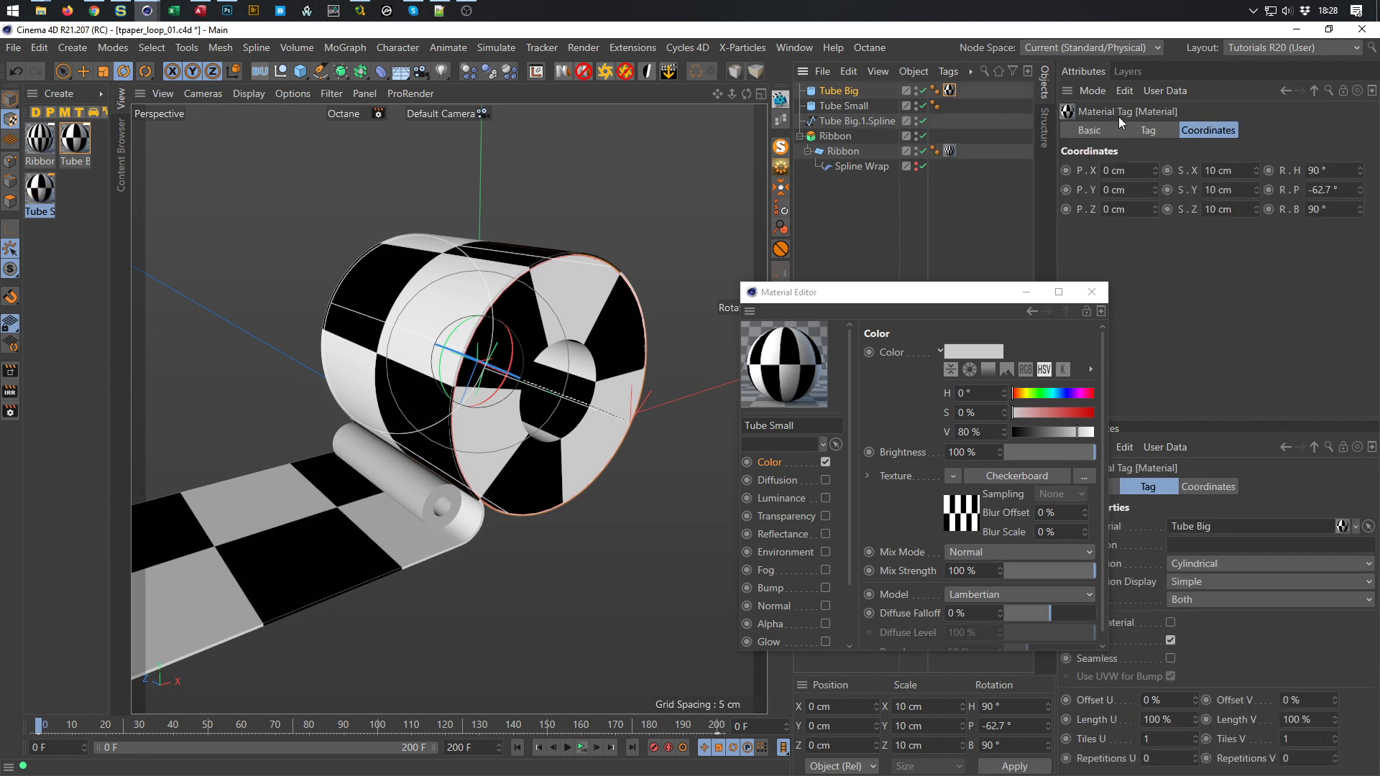
click(1148, 131)
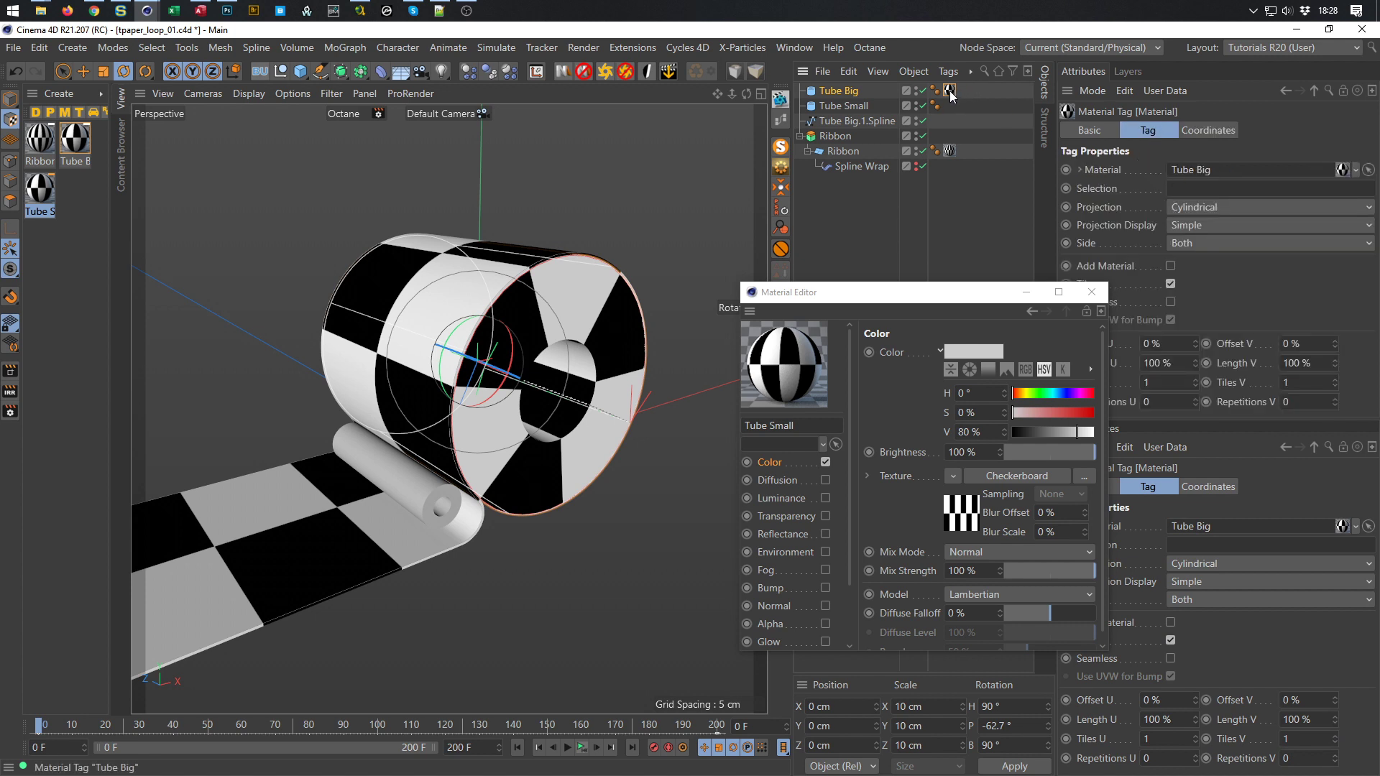
ctrl+drag(952, 101, 948, 105)
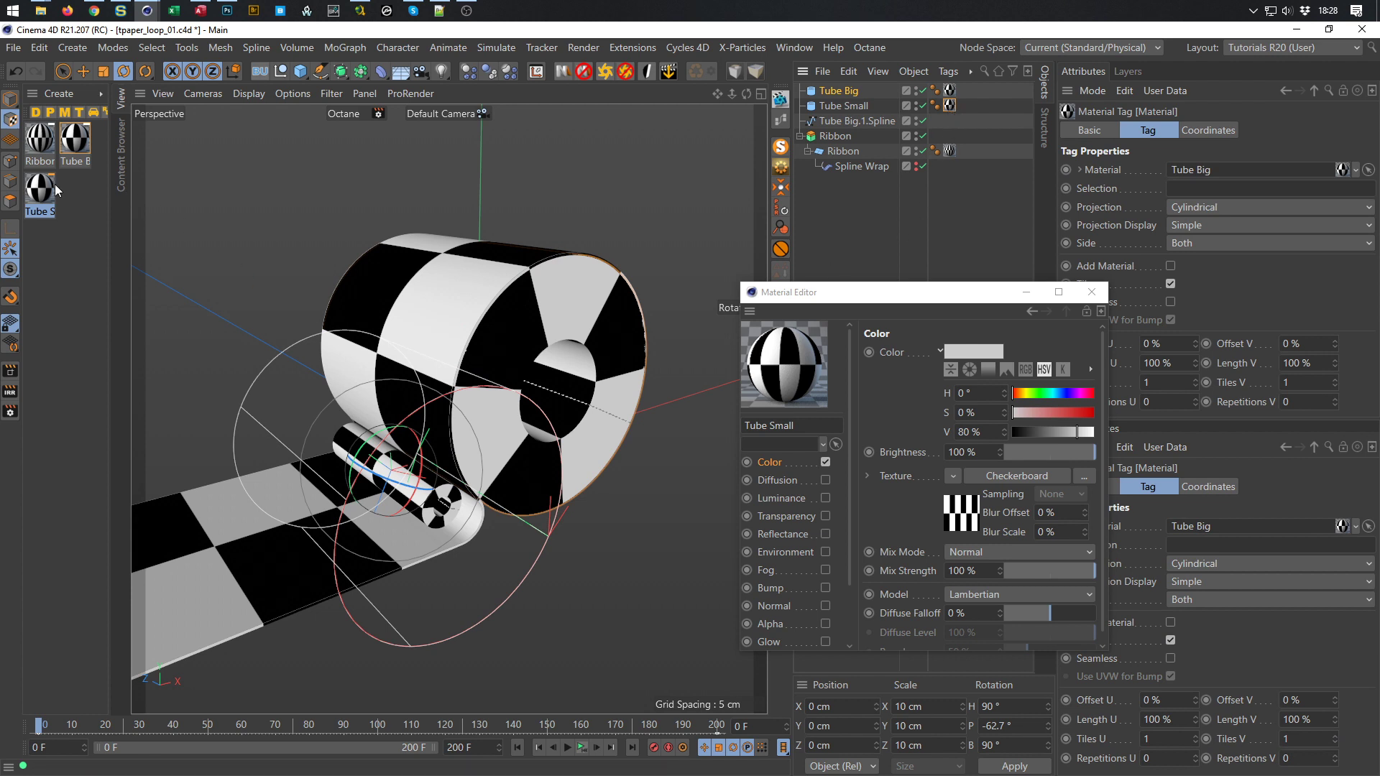
scroll(503, 496, up, 5)
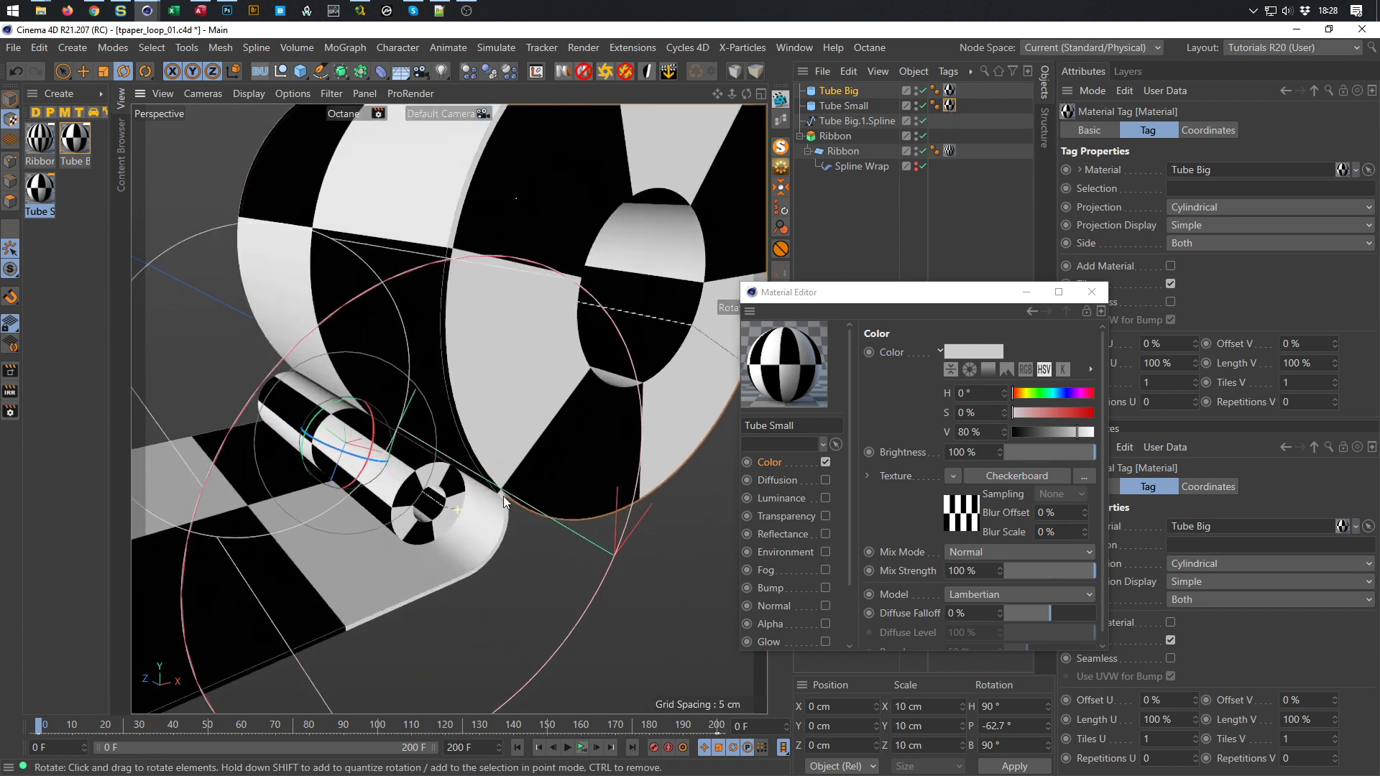
scroll(472, 509, down, 5)
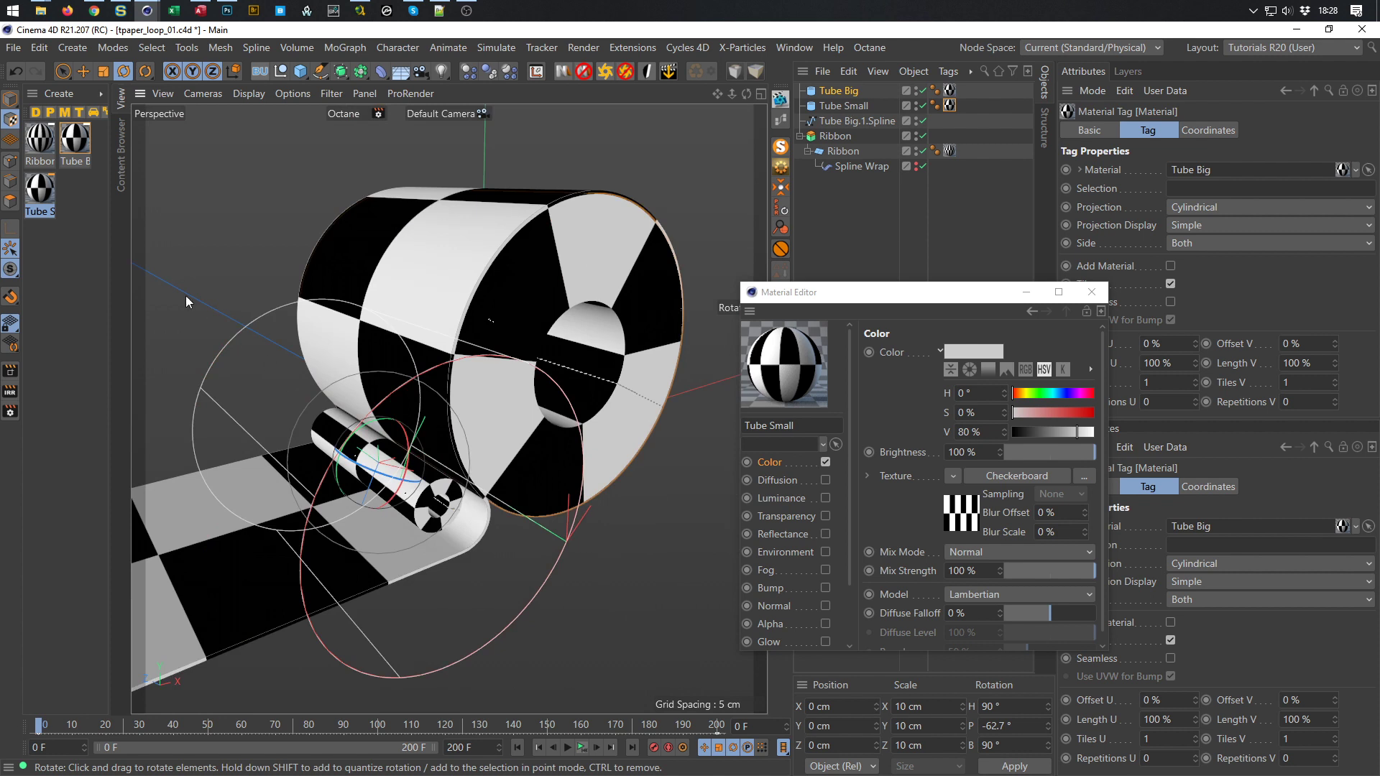
Delete the duplicated Tube Small material
click(32, 201)
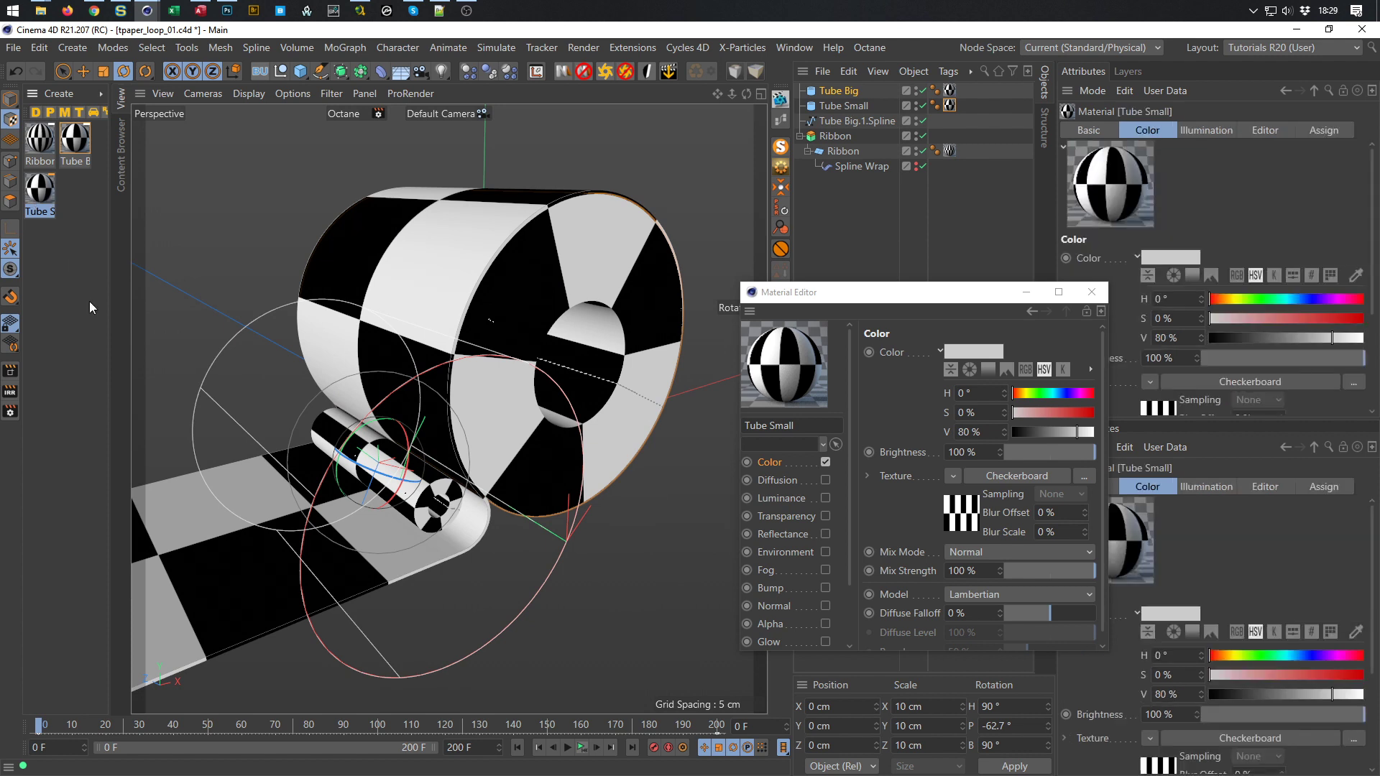
key(Delete)
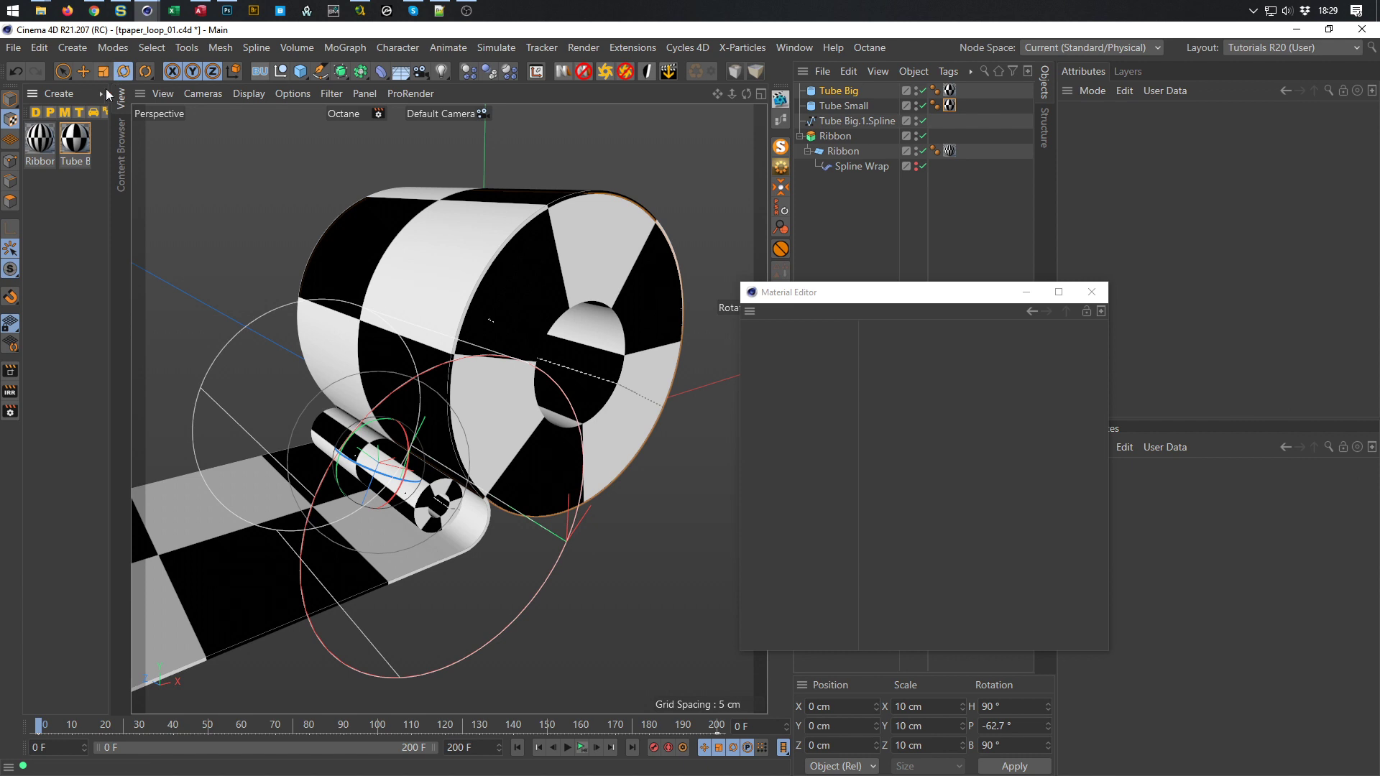
Rename the Tube Big material as Tubes
double_click(80, 163)
key(Left)
key(Left)
key(Left)
key(Left)
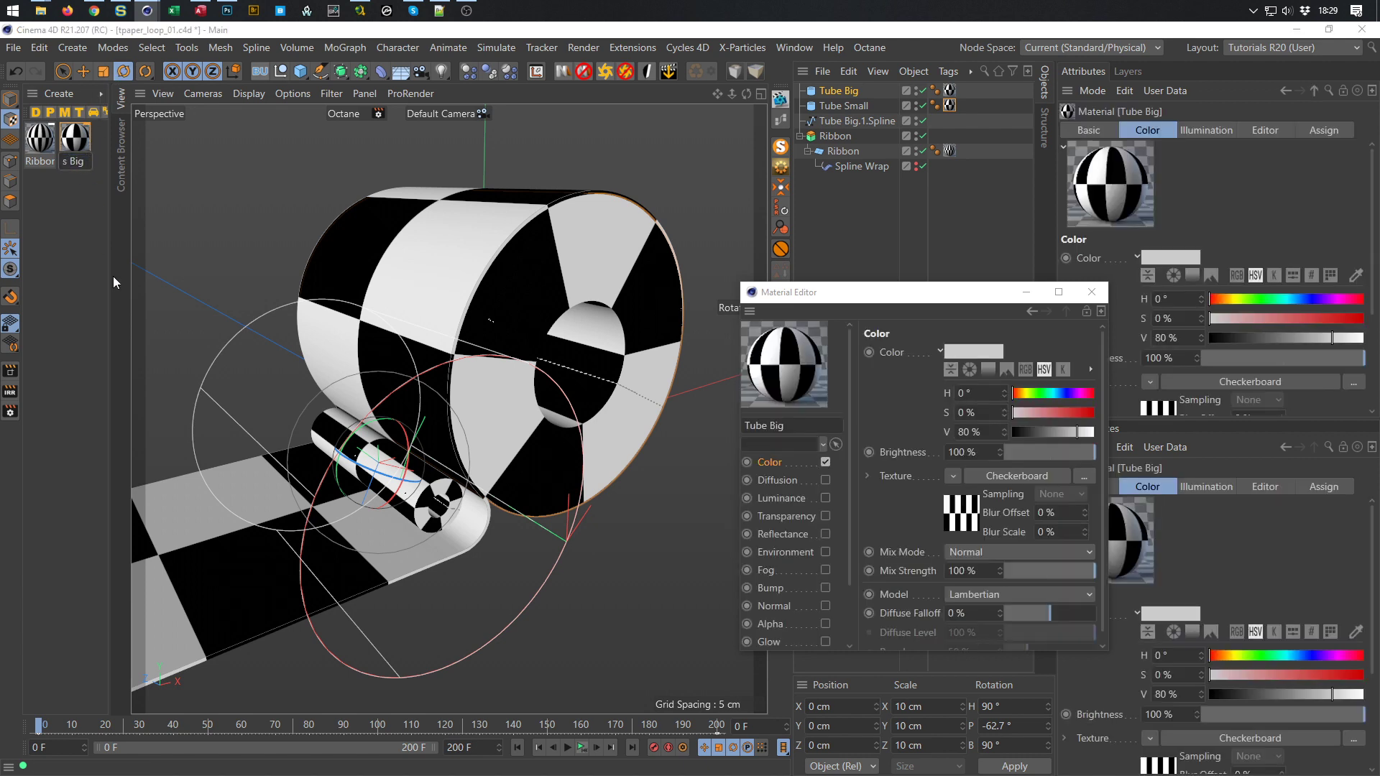
key(Delete)
key(Delete)
key(Delete)
key(Delete)
key(Return)
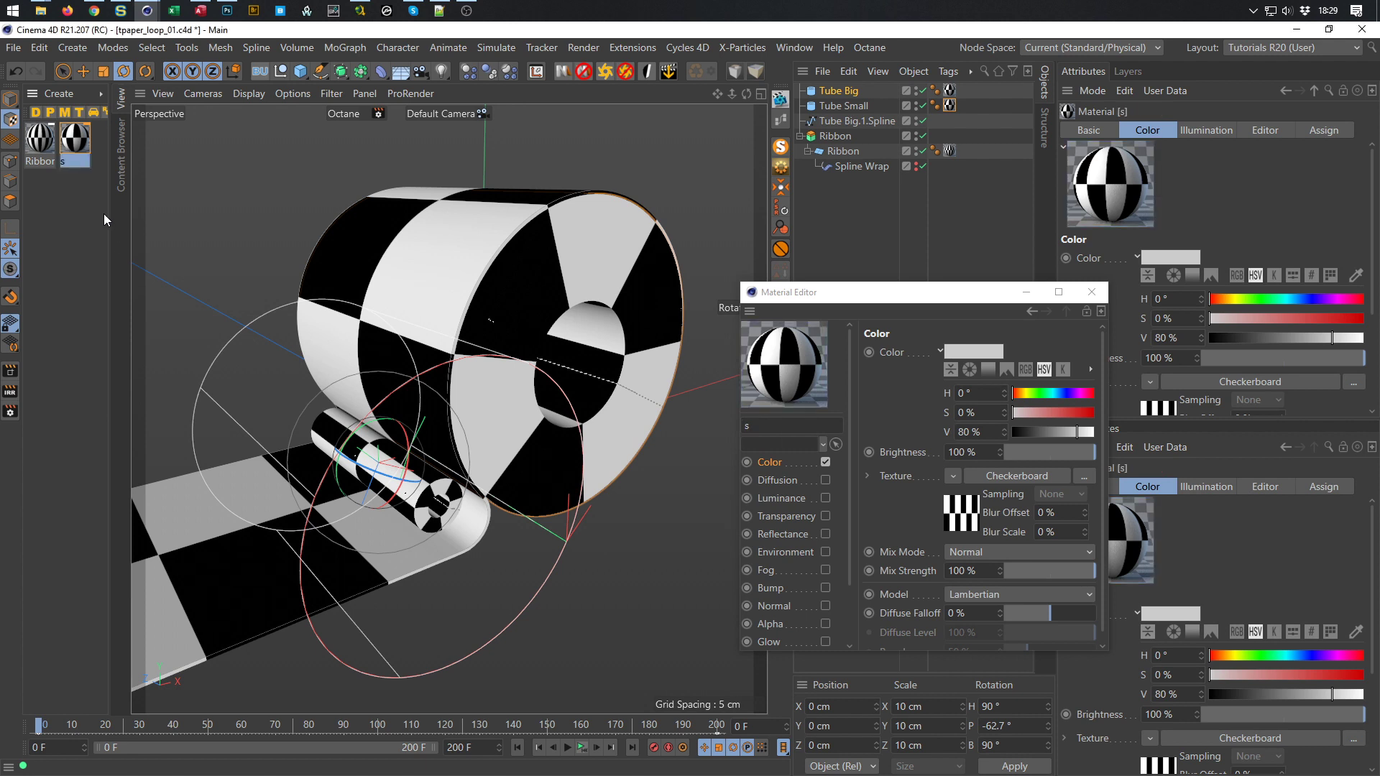
click(84, 162)
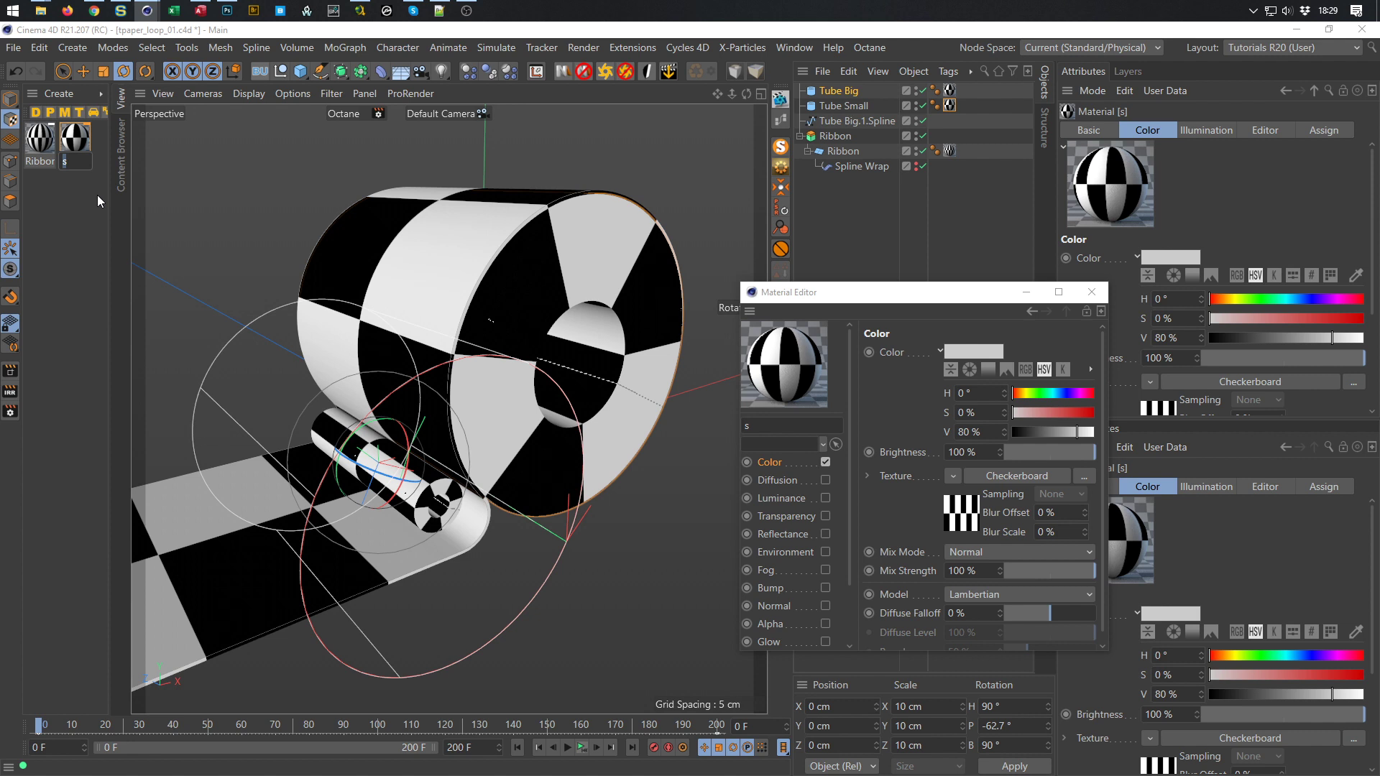
text(Tubes)
key(Return)
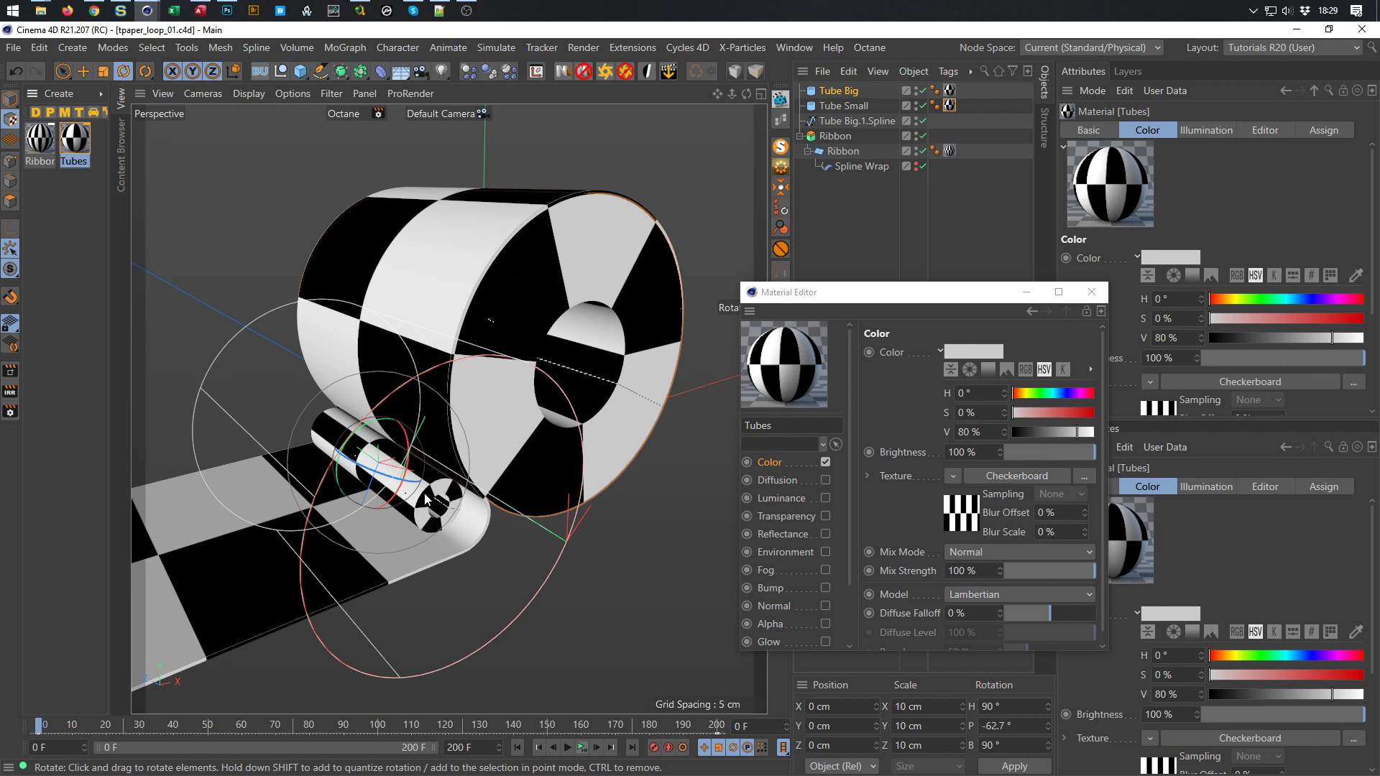
Fit the Tube Small object's material tag to the object and select Tube Small
click(949, 105)
right_click(949, 104)
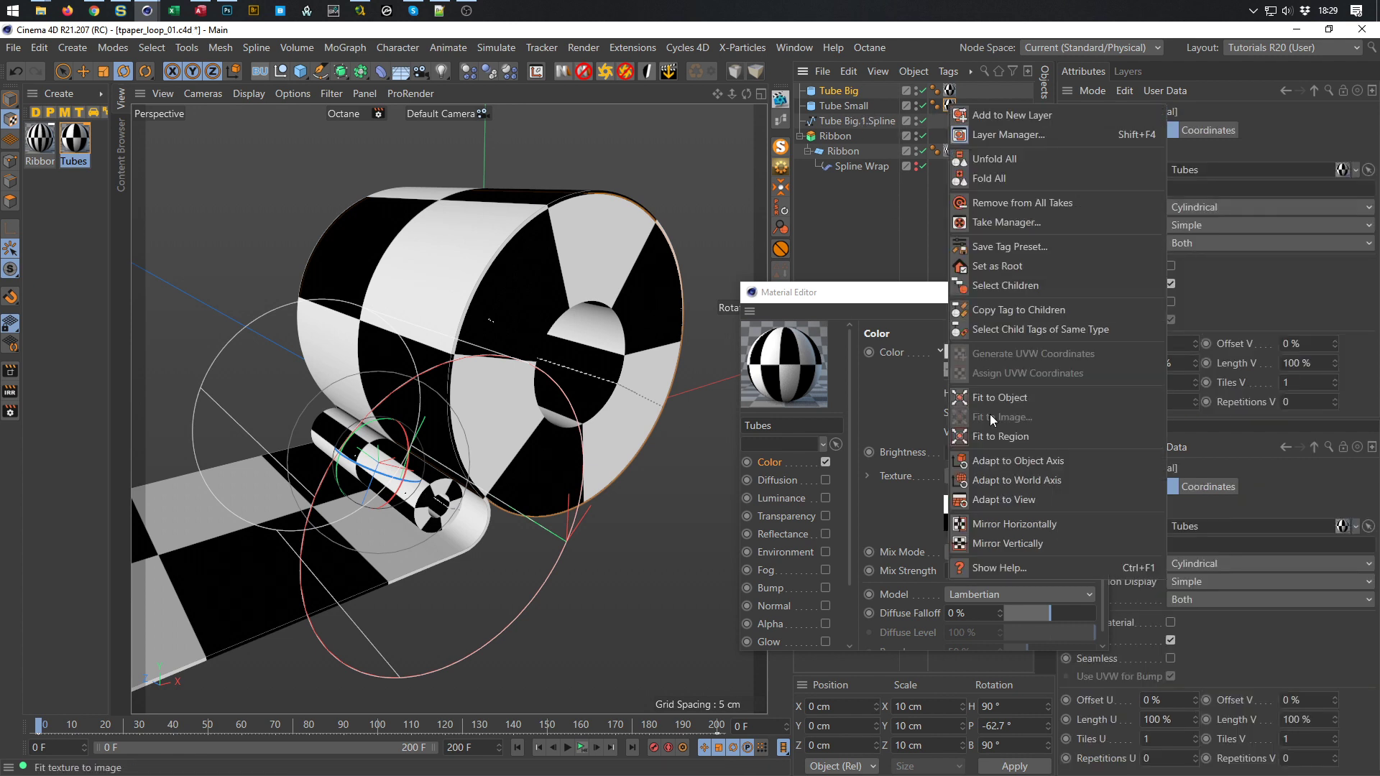
click(1007, 399)
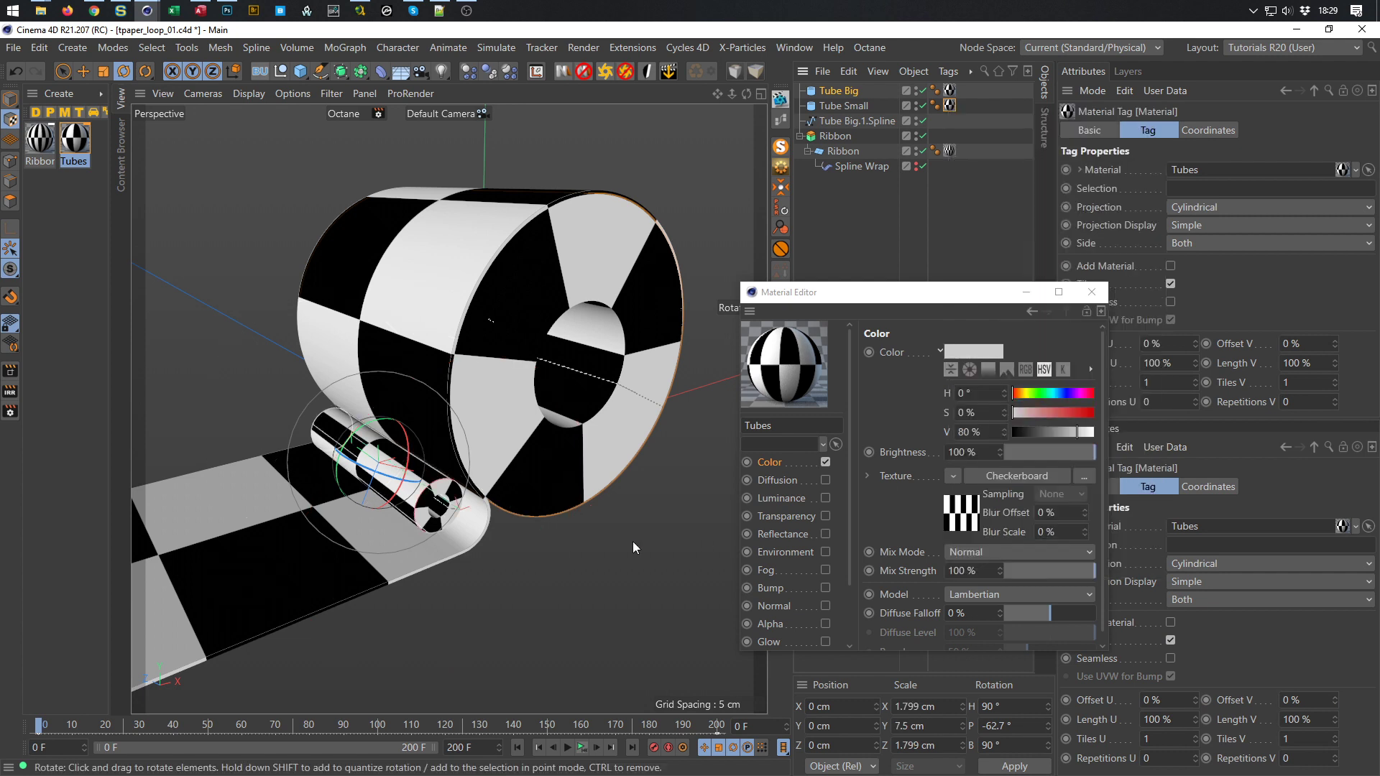
click(871, 107)
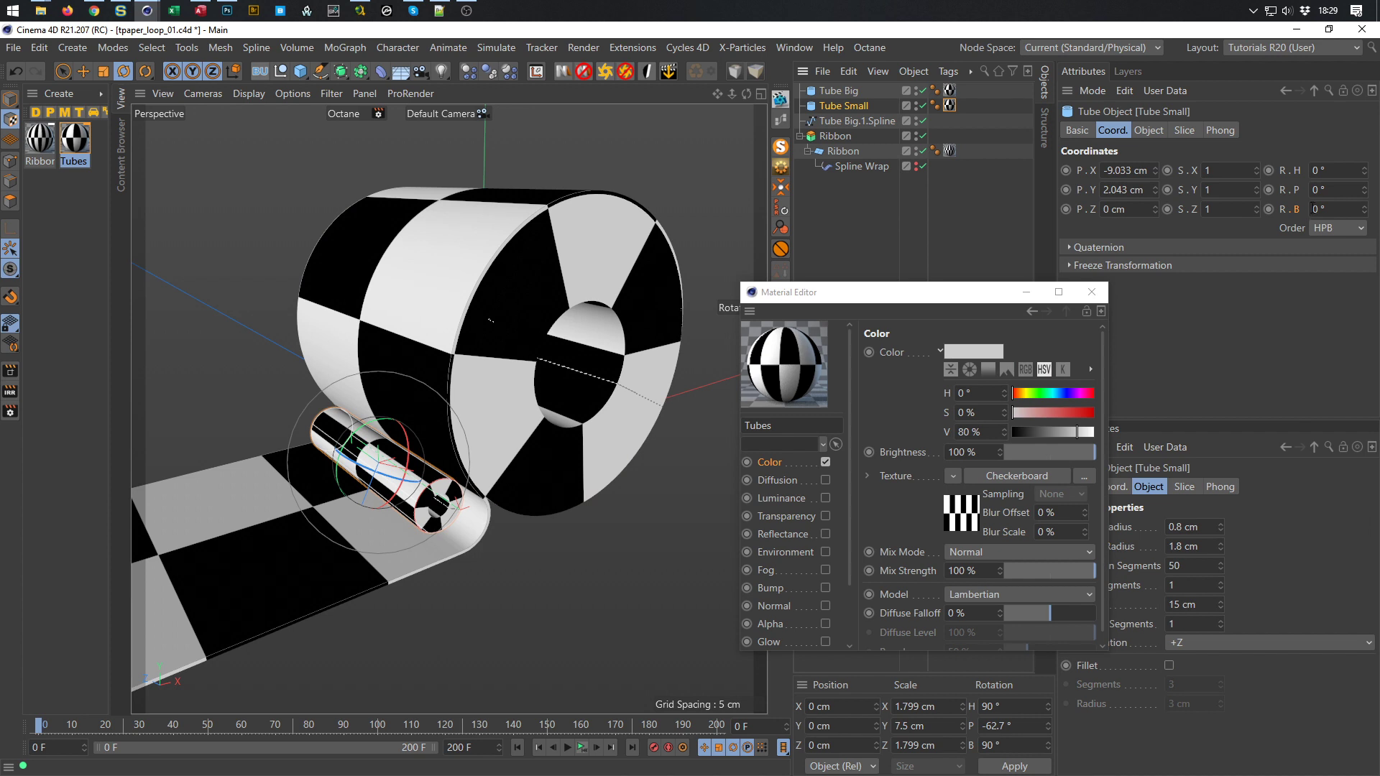
Keyframe Tube Small's bank rotation at 0° on frame 0 and at 720*5 on frame 200
drag(962, 299, 1002, 326)
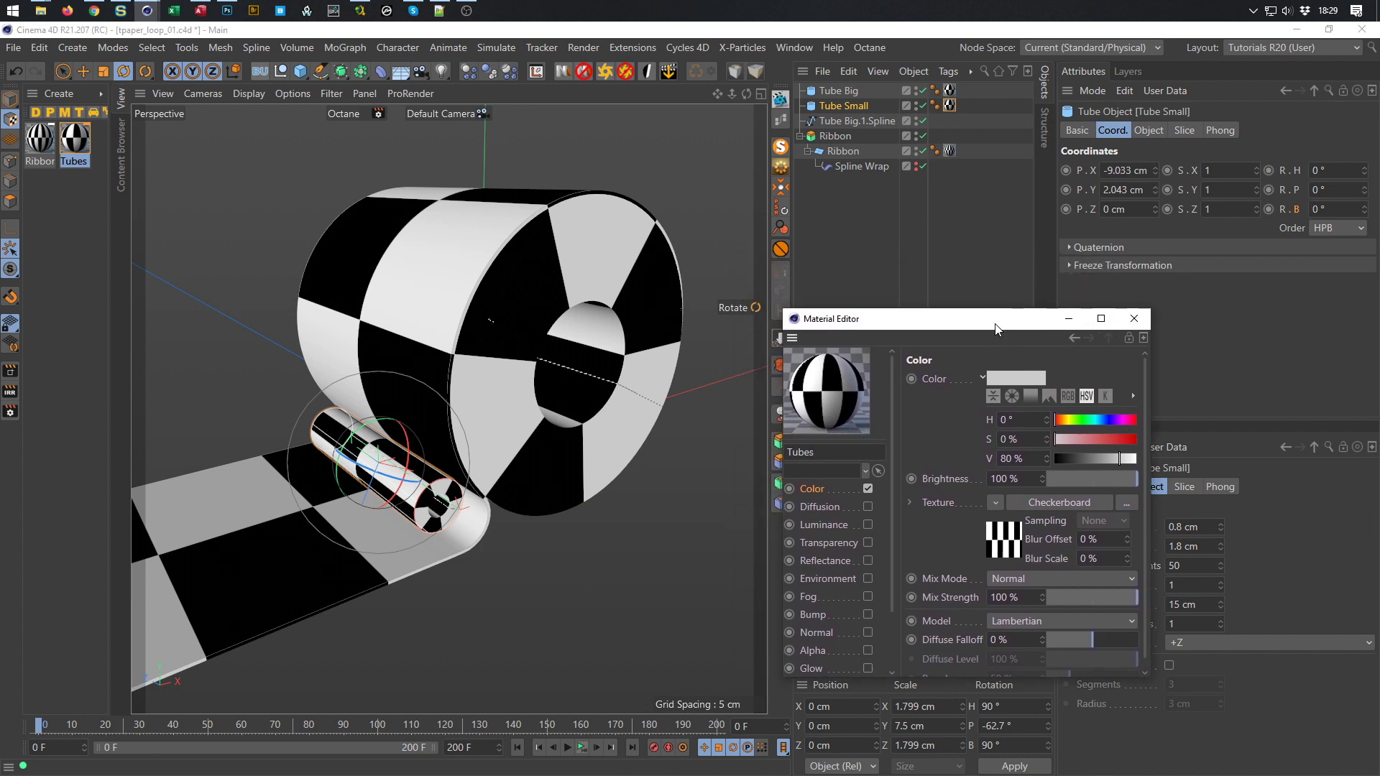
ctrl+click(1269, 209)
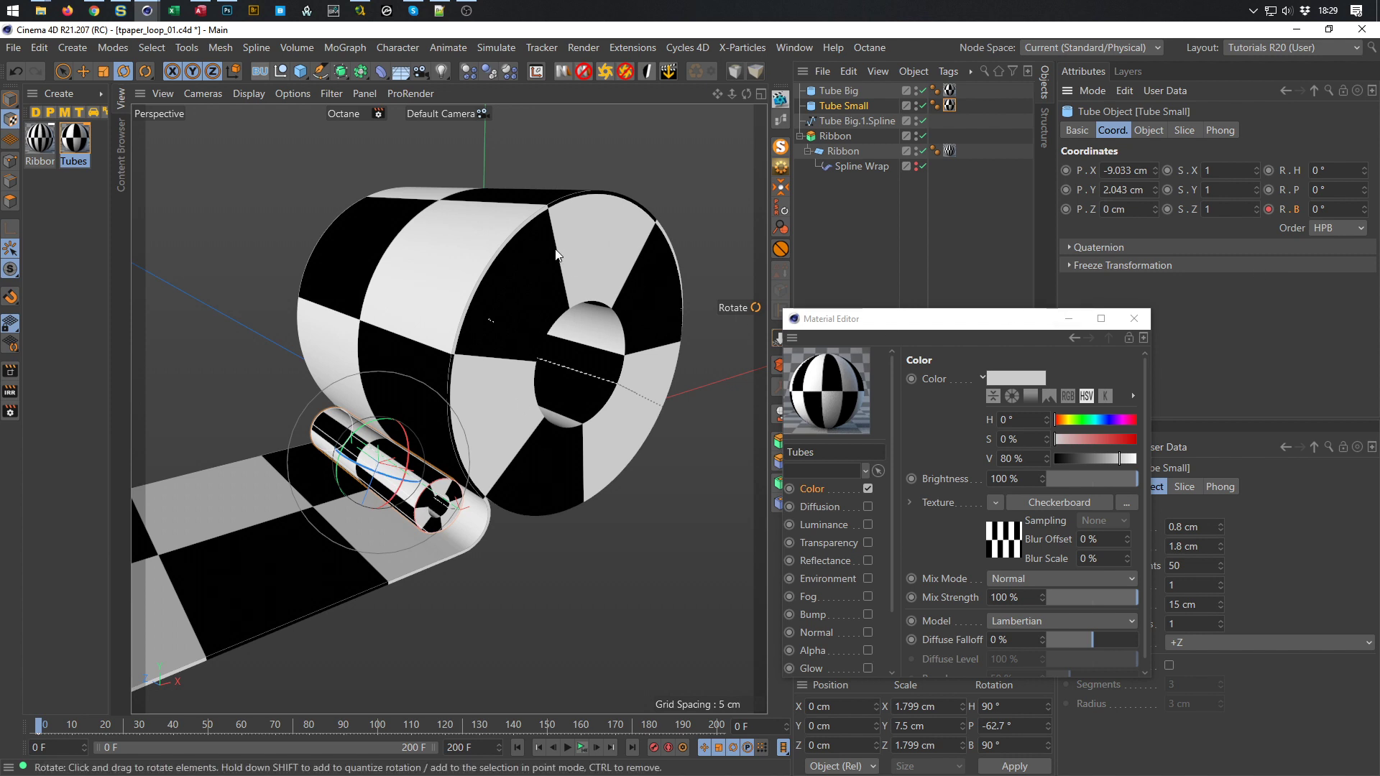
click(1325, 210)
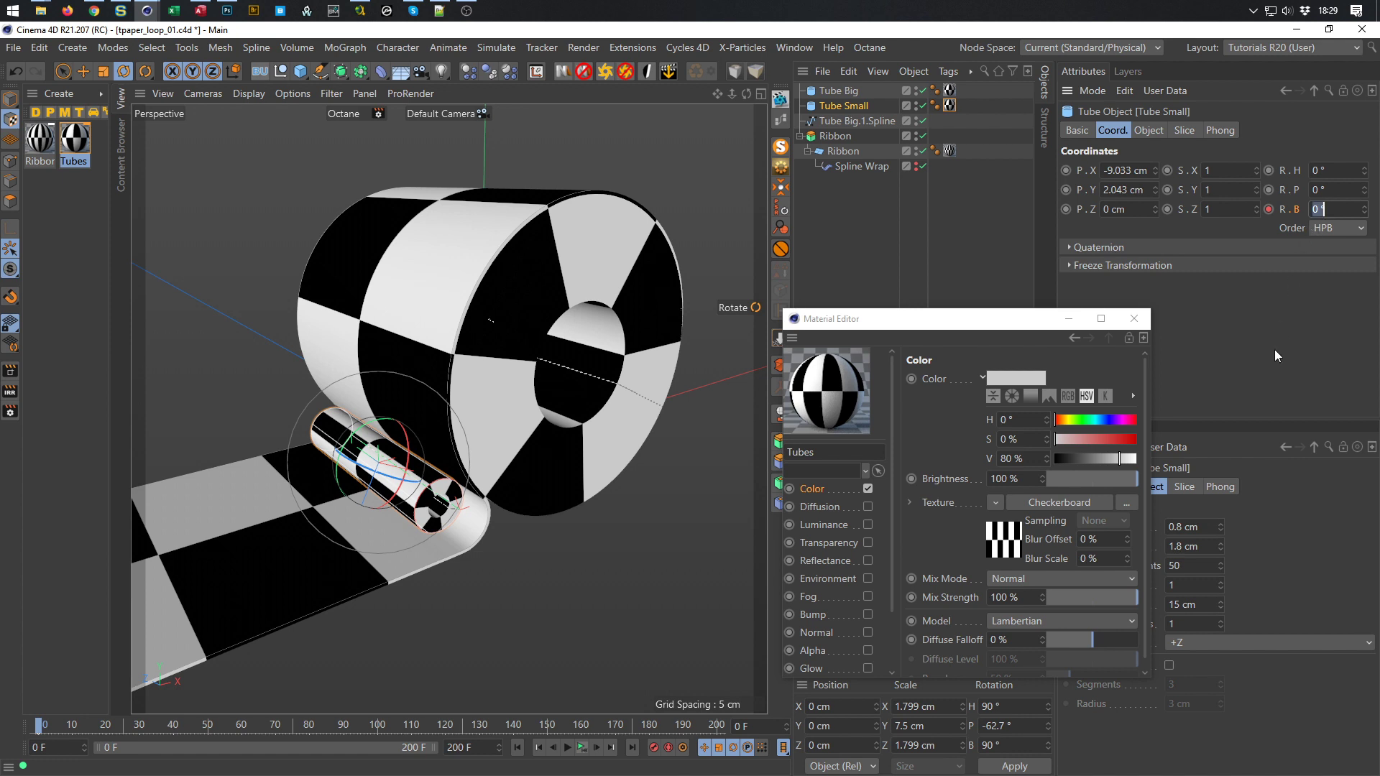
click(632, 747)
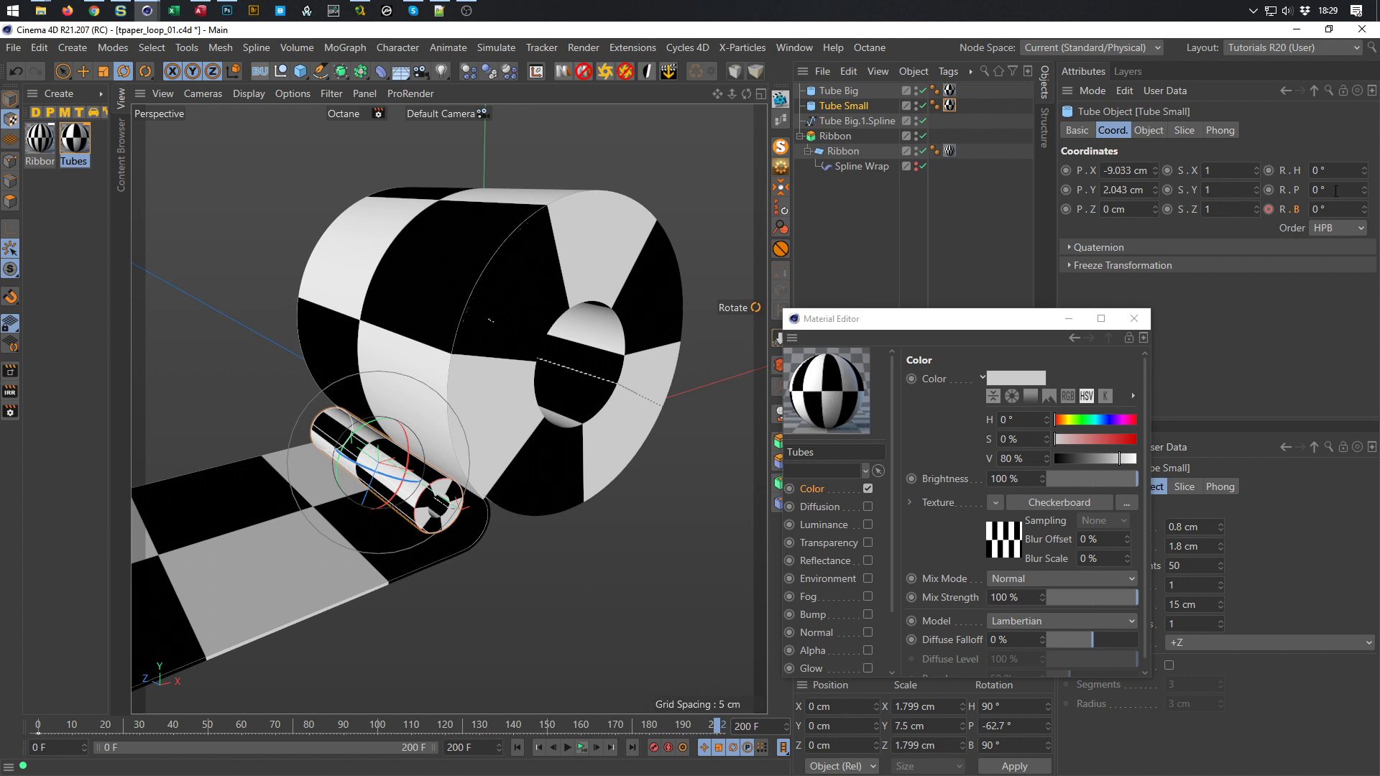
text(720*5)
key(Return)
click(1268, 209)
Play back the roll animation and compare the checker pattern at frames 0 and 200 for a seamless loop
click(896, 252)
click(582, 748)
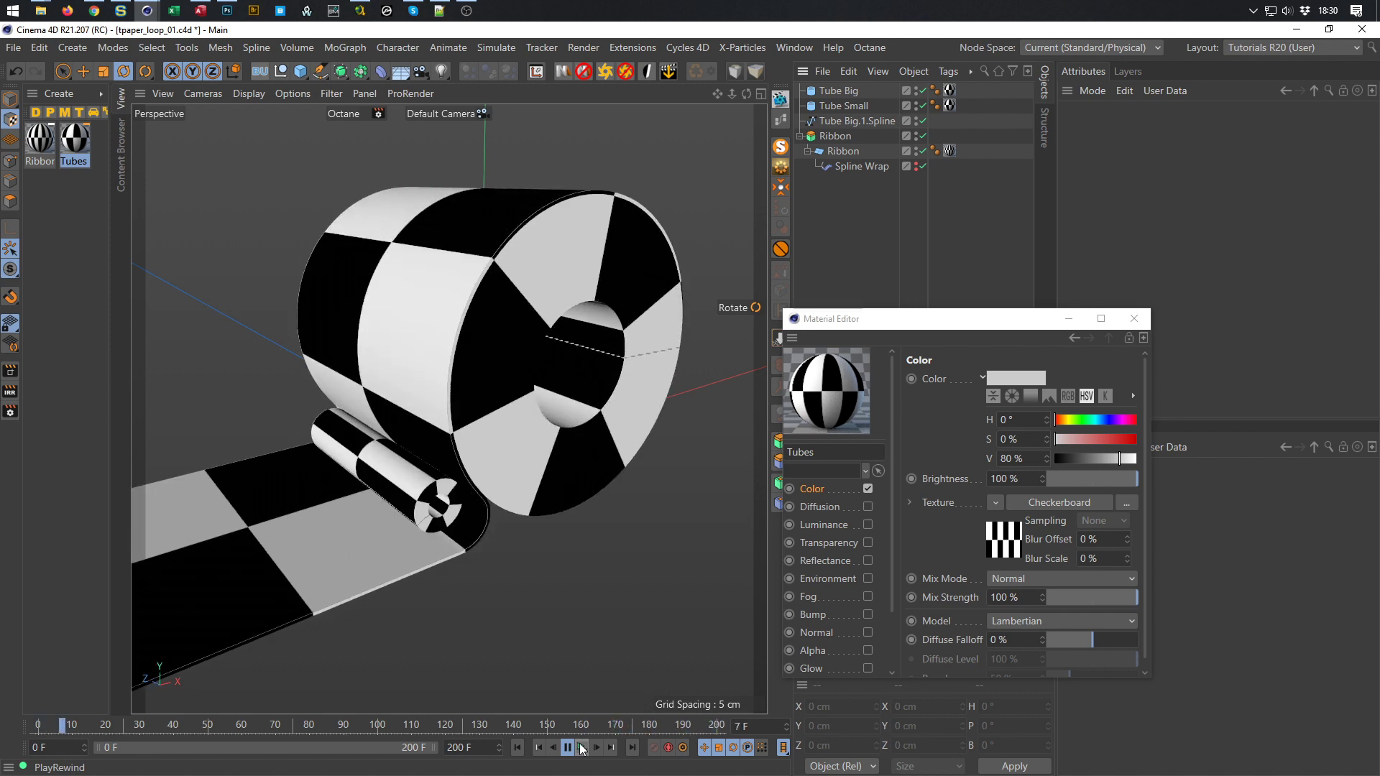
click(582, 749)
click(582, 748)
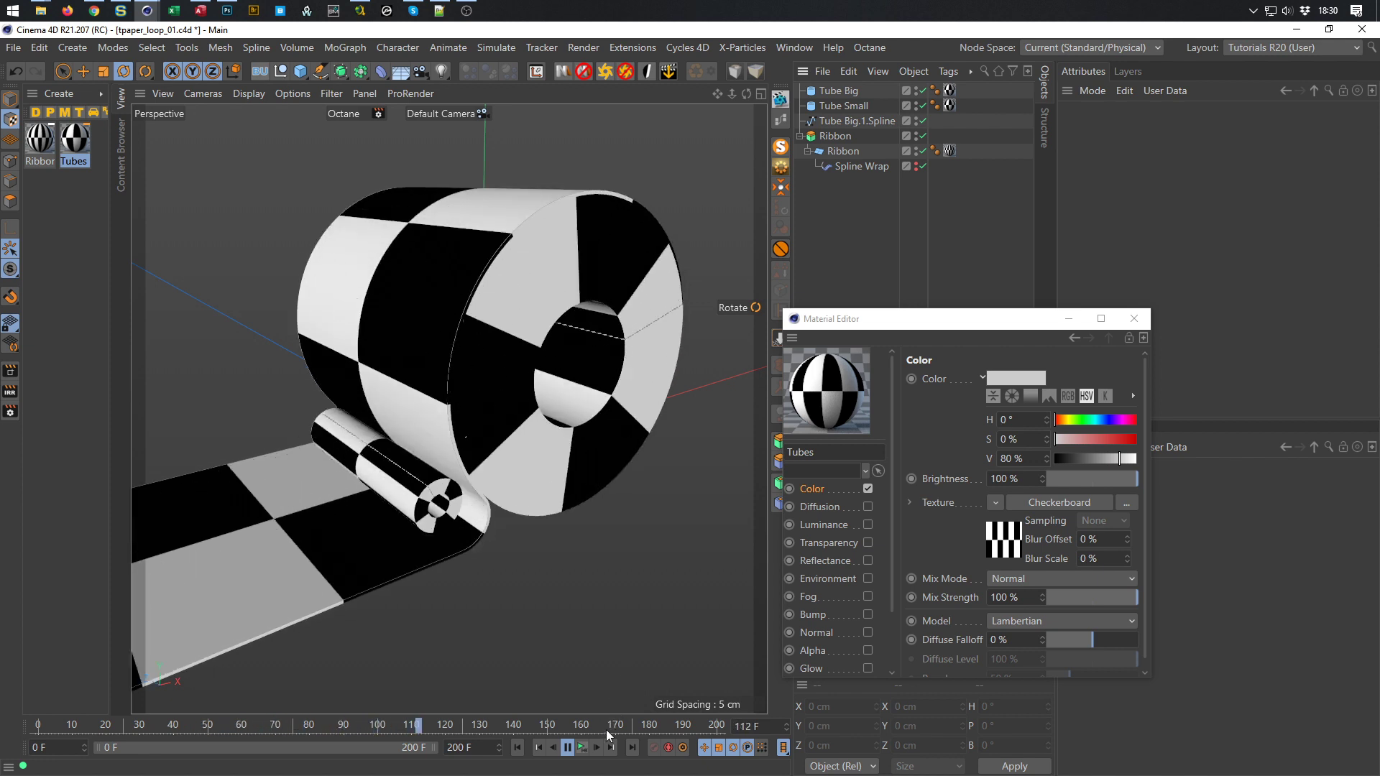
click(585, 749)
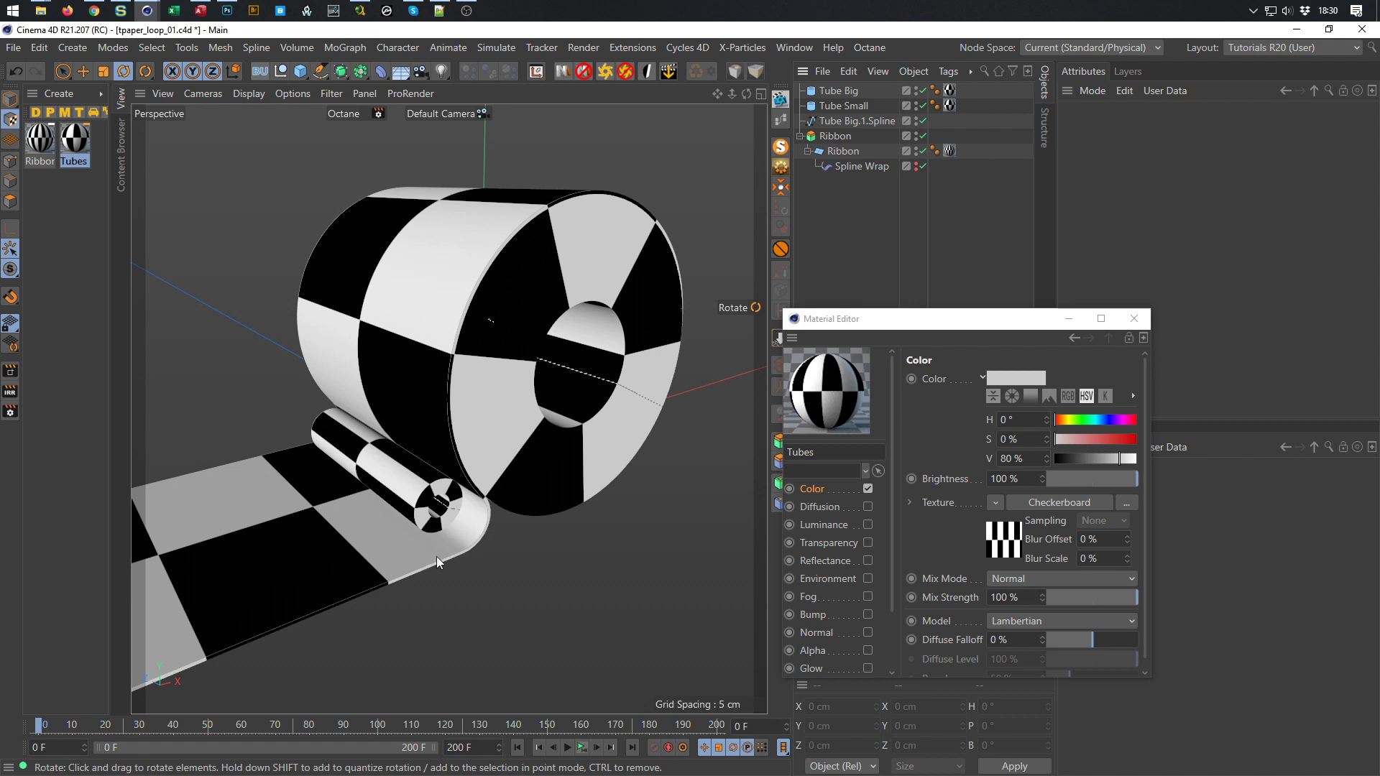
click(44, 728)
drag(44, 728, 787, 754)
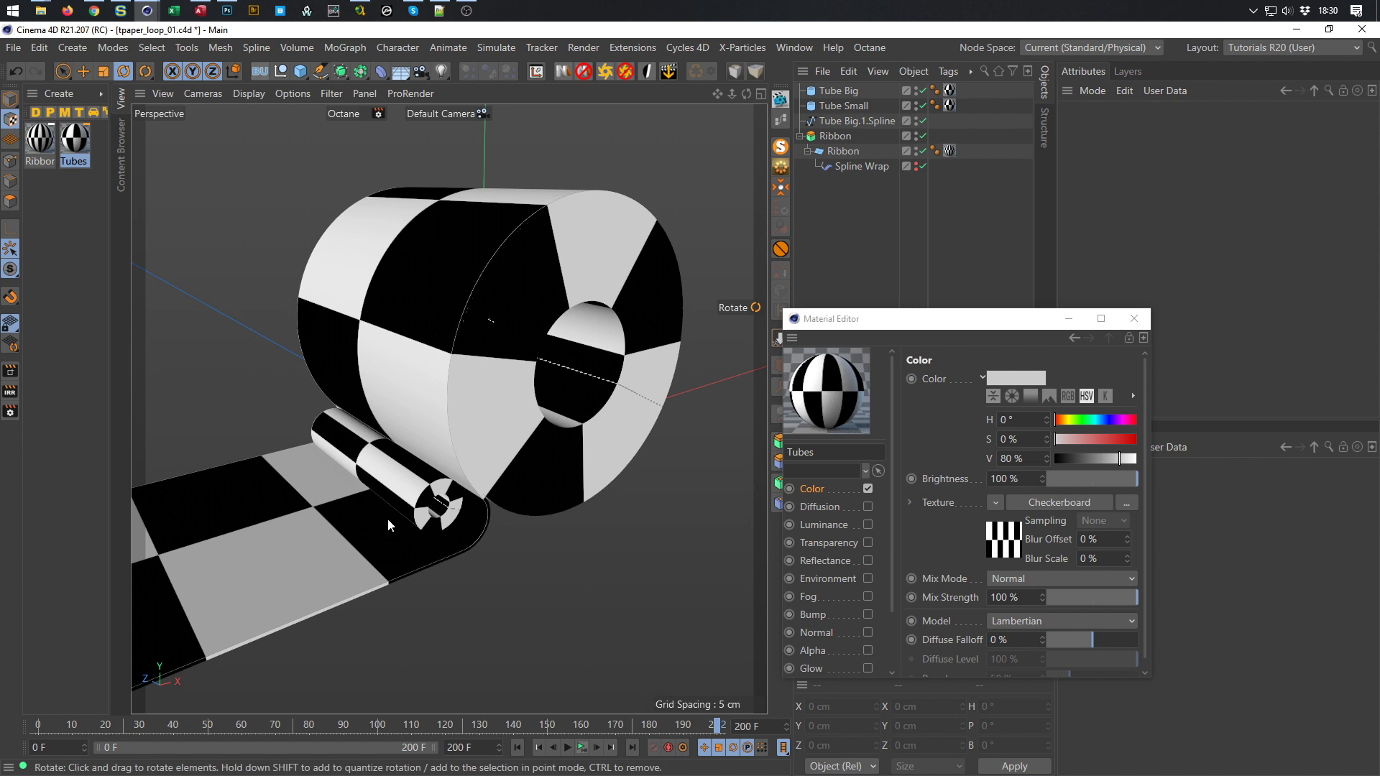
drag(718, 727, 32, 694)
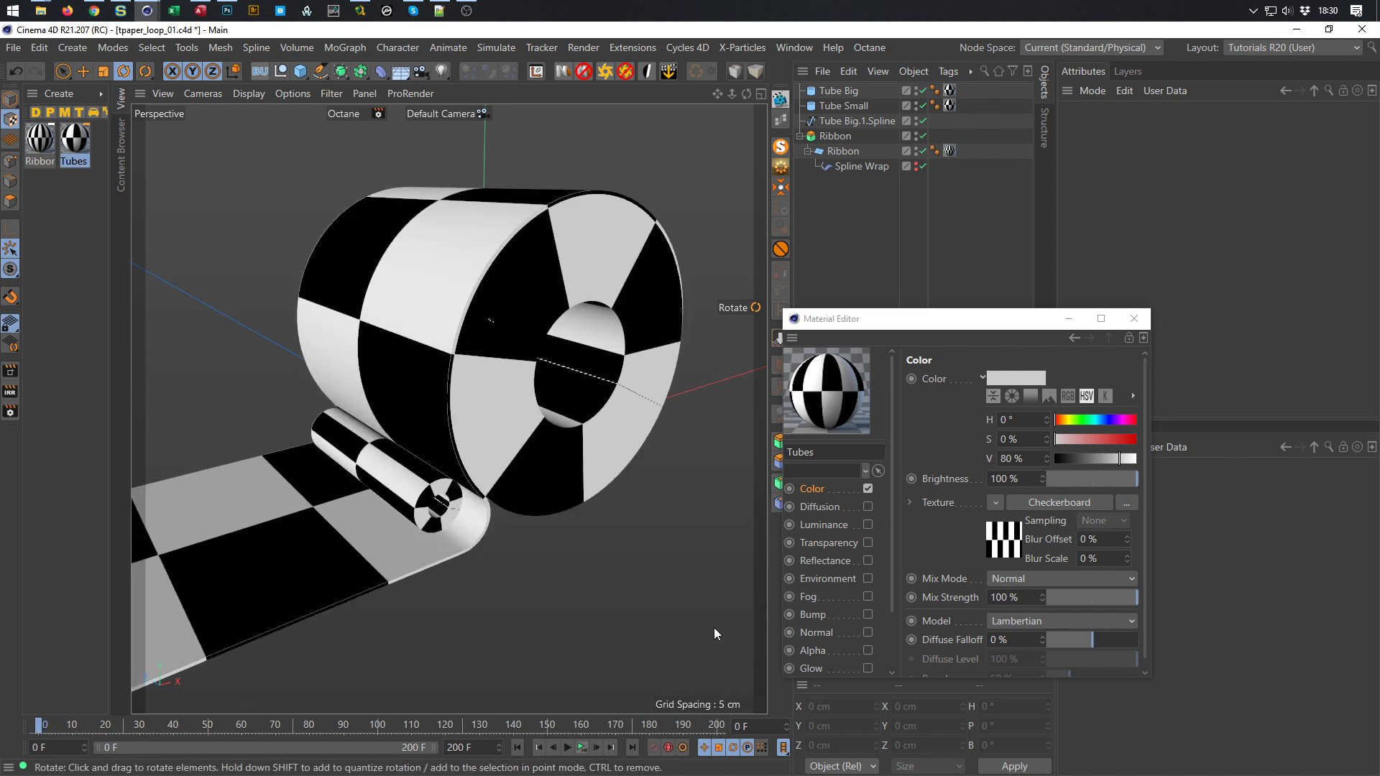
Set the U Frequency of the Ribbon material's checkerboard shader to 13
click(39, 138)
click(1014, 549)
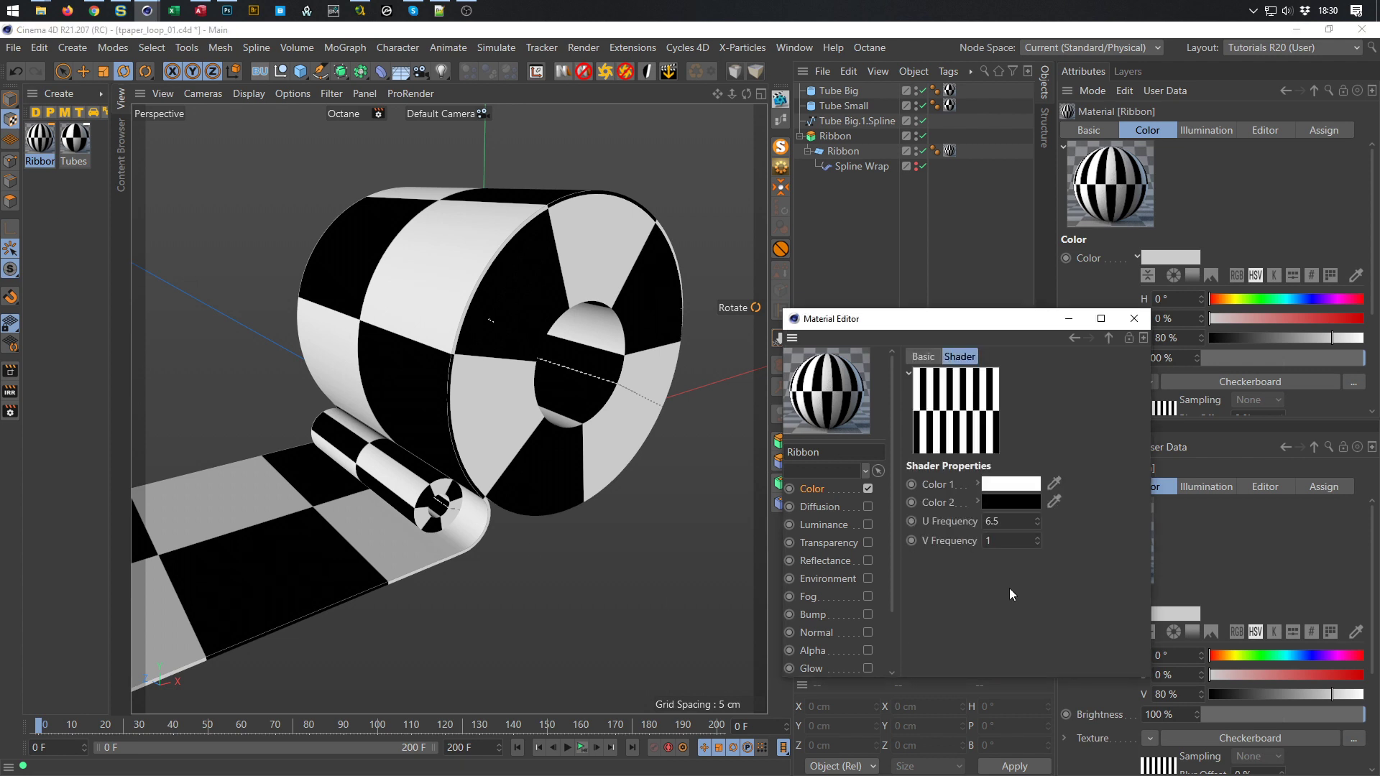
click(1018, 526)
text(13)
key(Return)
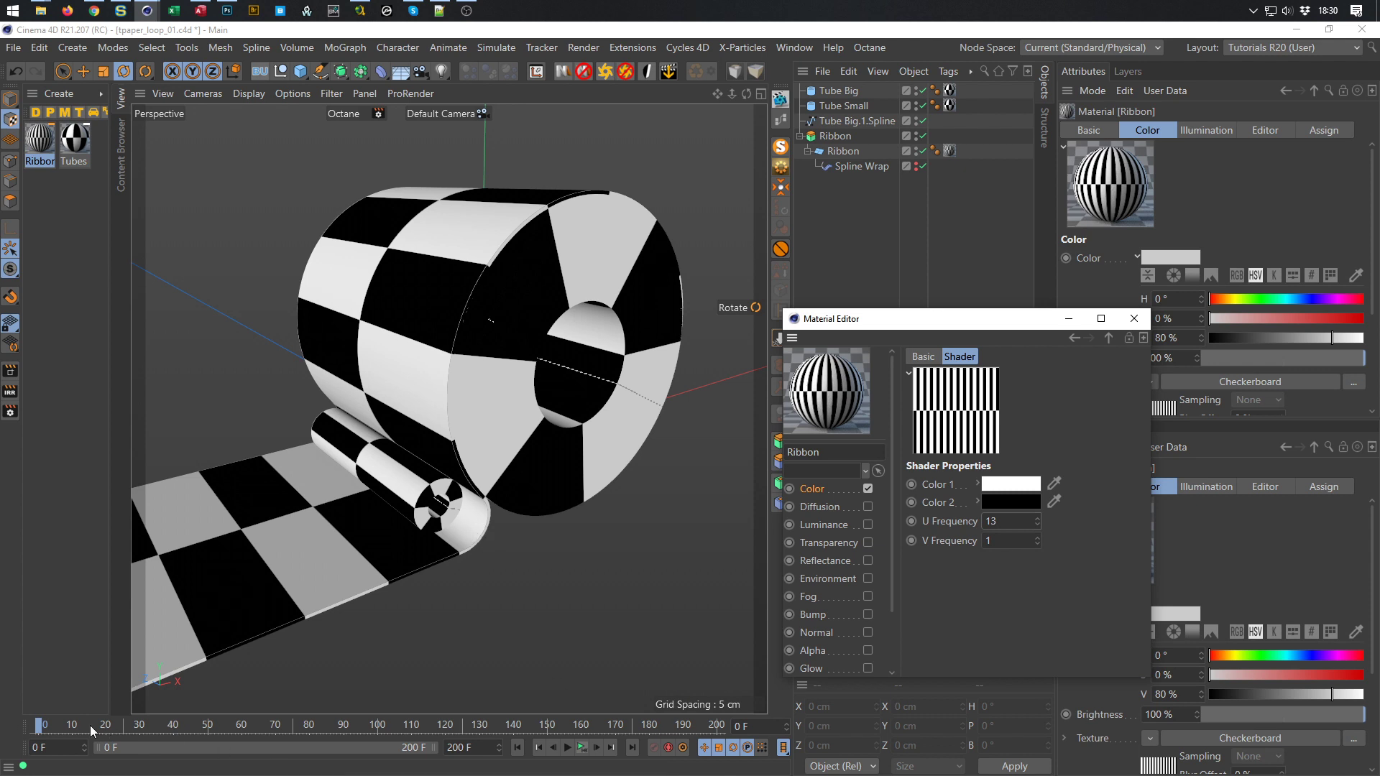
Play the animation from the start to check the loop, and save the project
drag(41, 722, 7, 708)
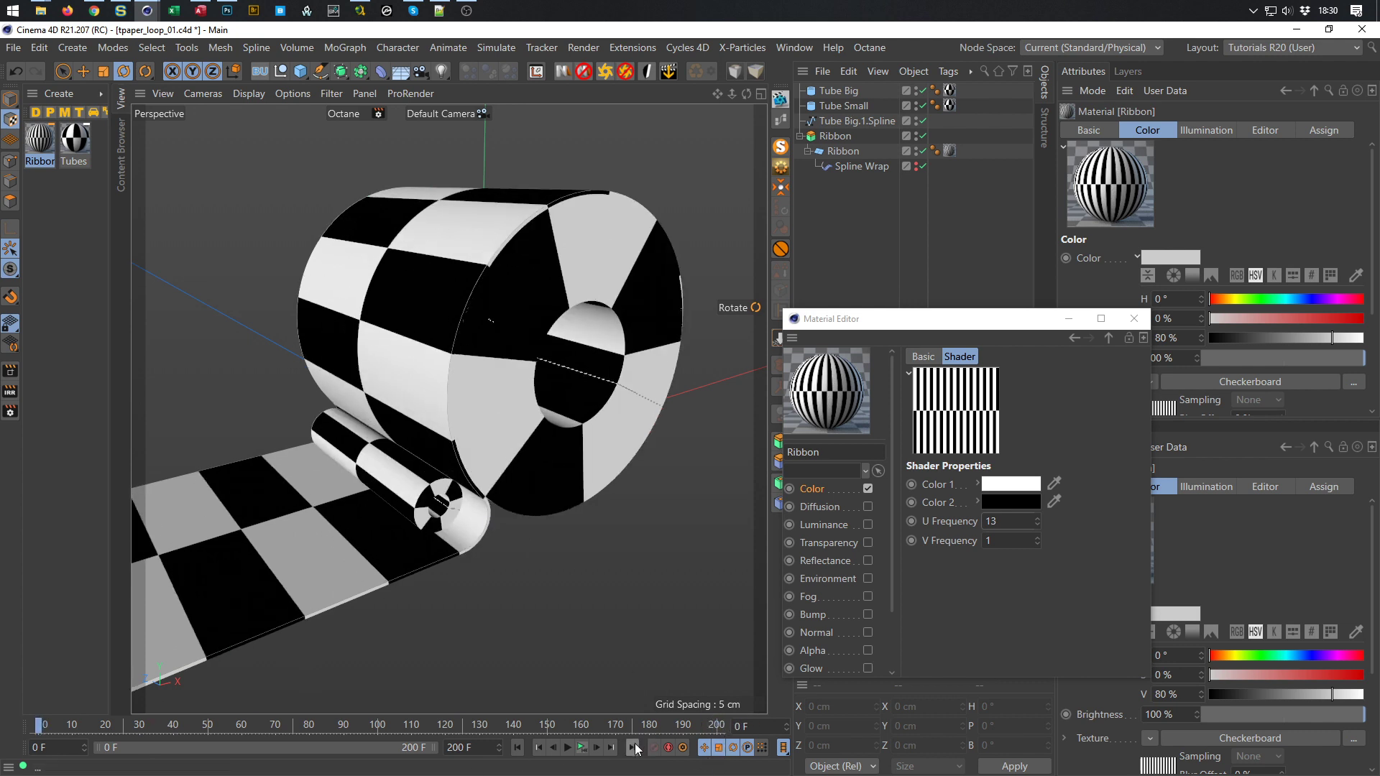
click(568, 747)
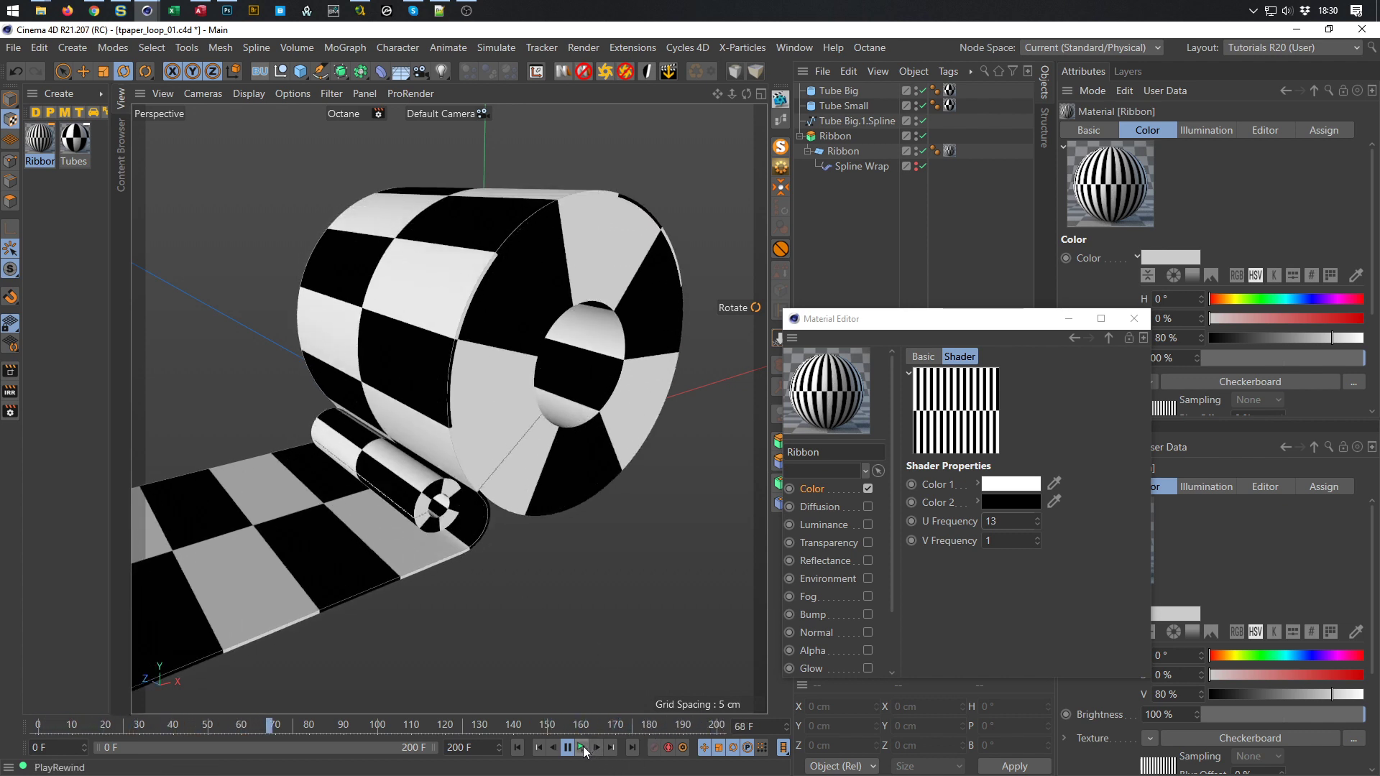
click(583, 746)
key(ctrl+s)
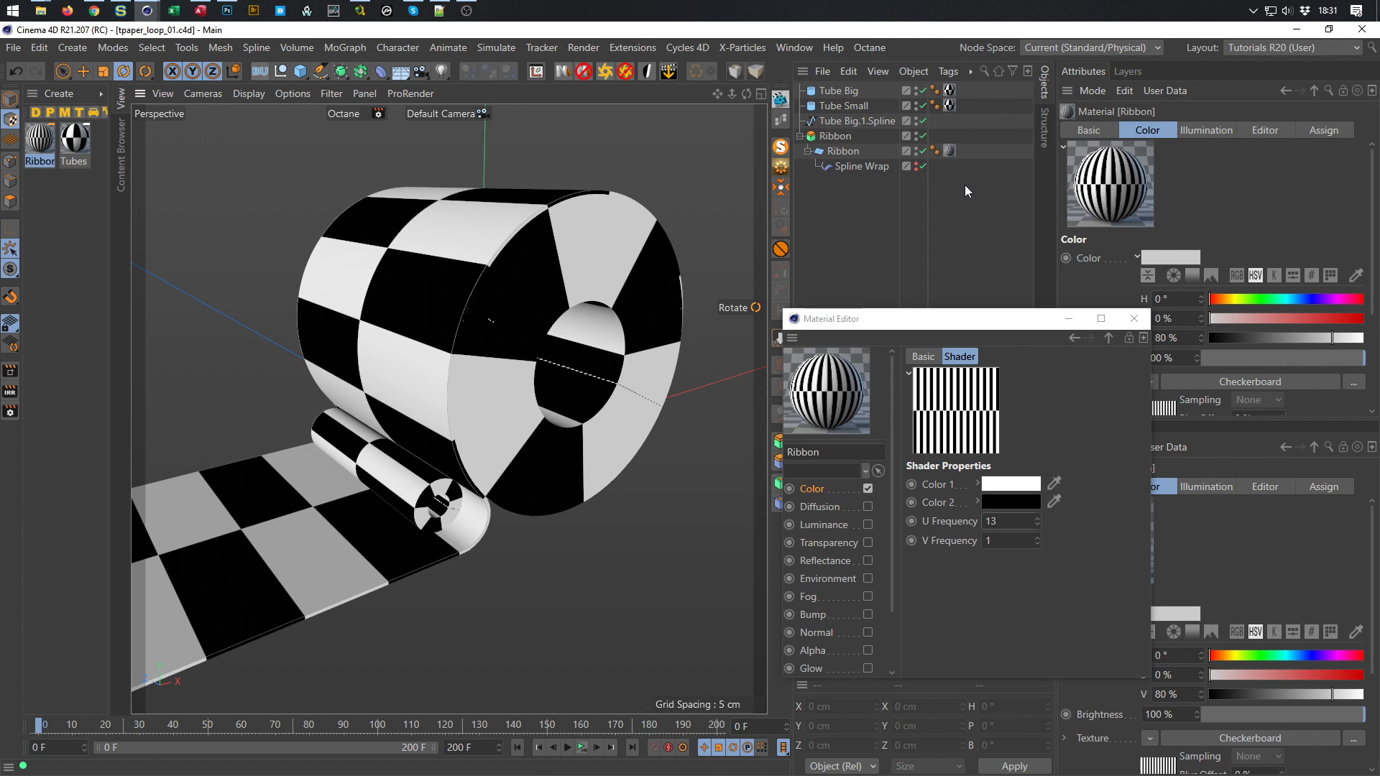
Turn off texture display in the viewport and duplicate the Tube Big object
key(n)
key(q)
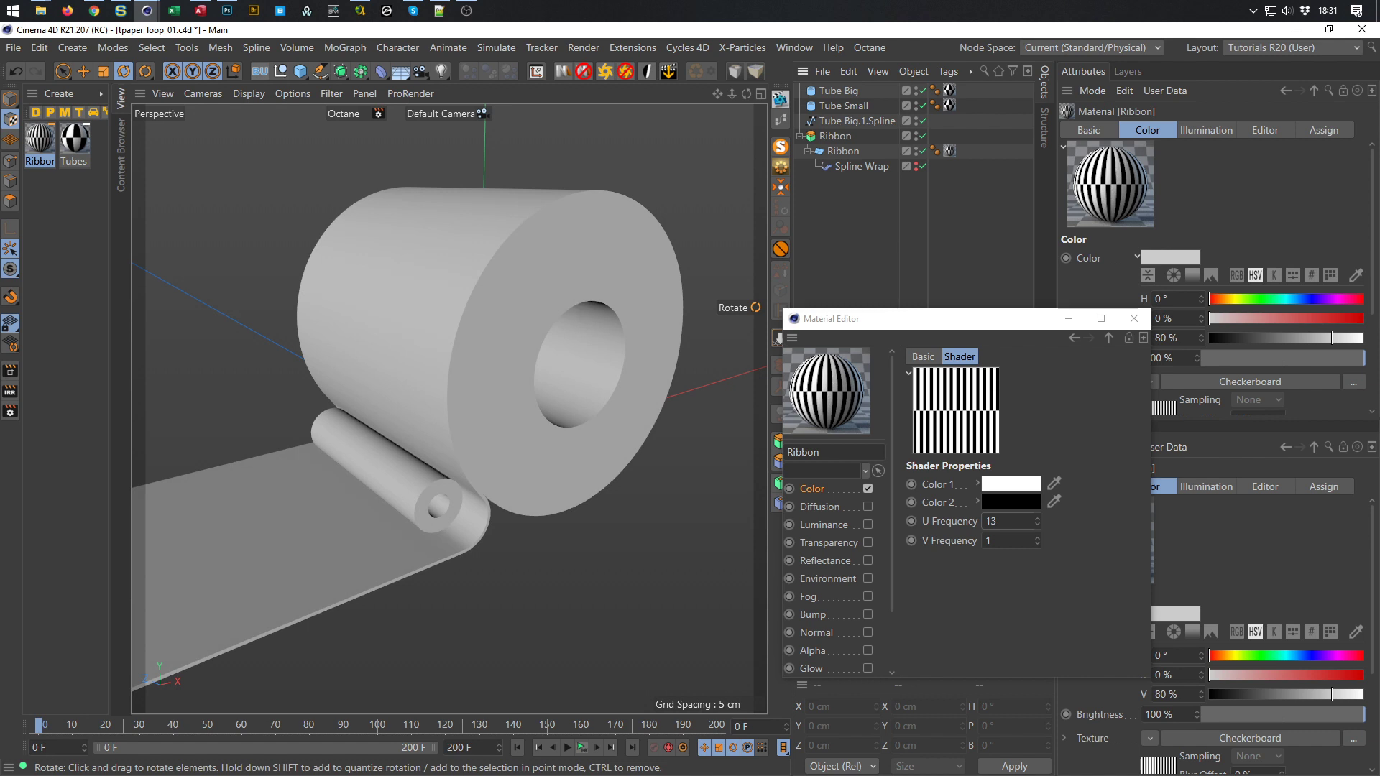
click(843, 90)
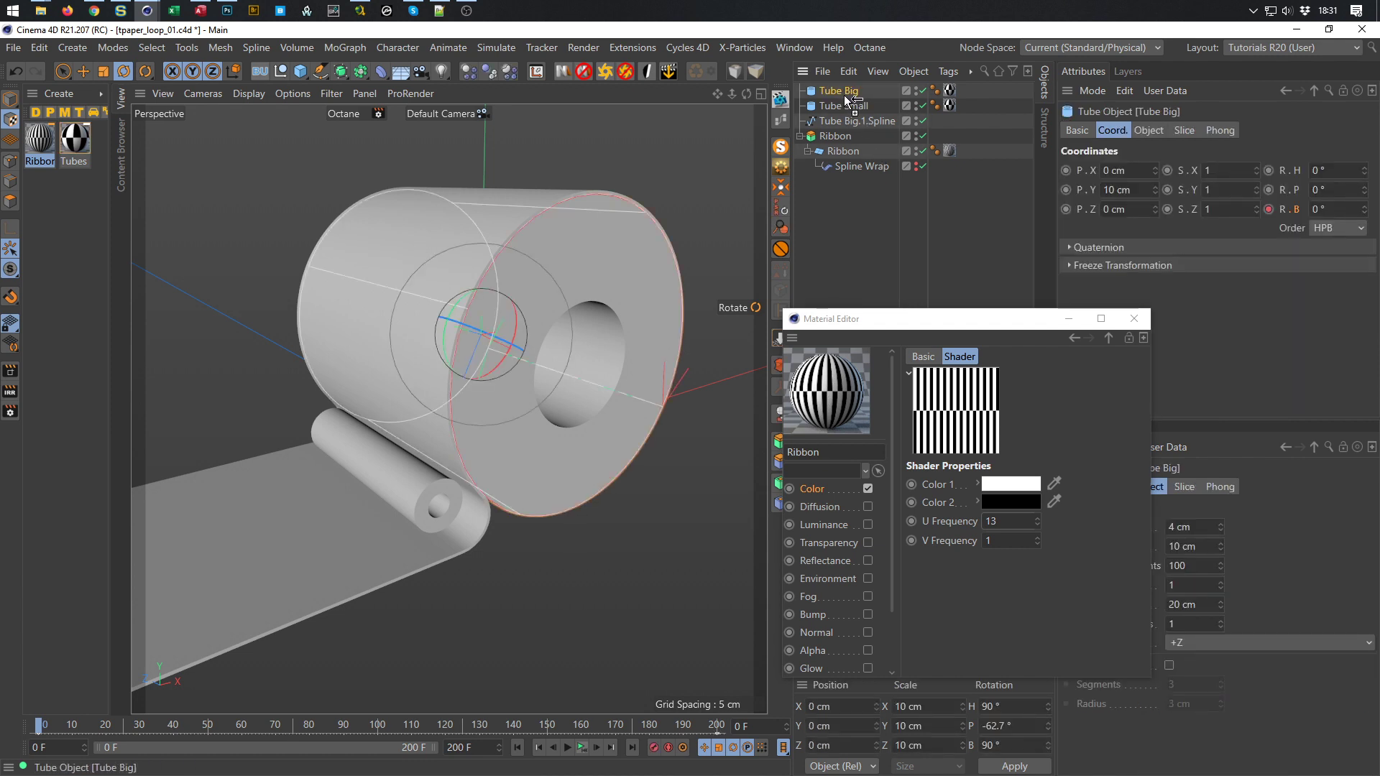
ctrl+drag(844, 95, 843, 100)
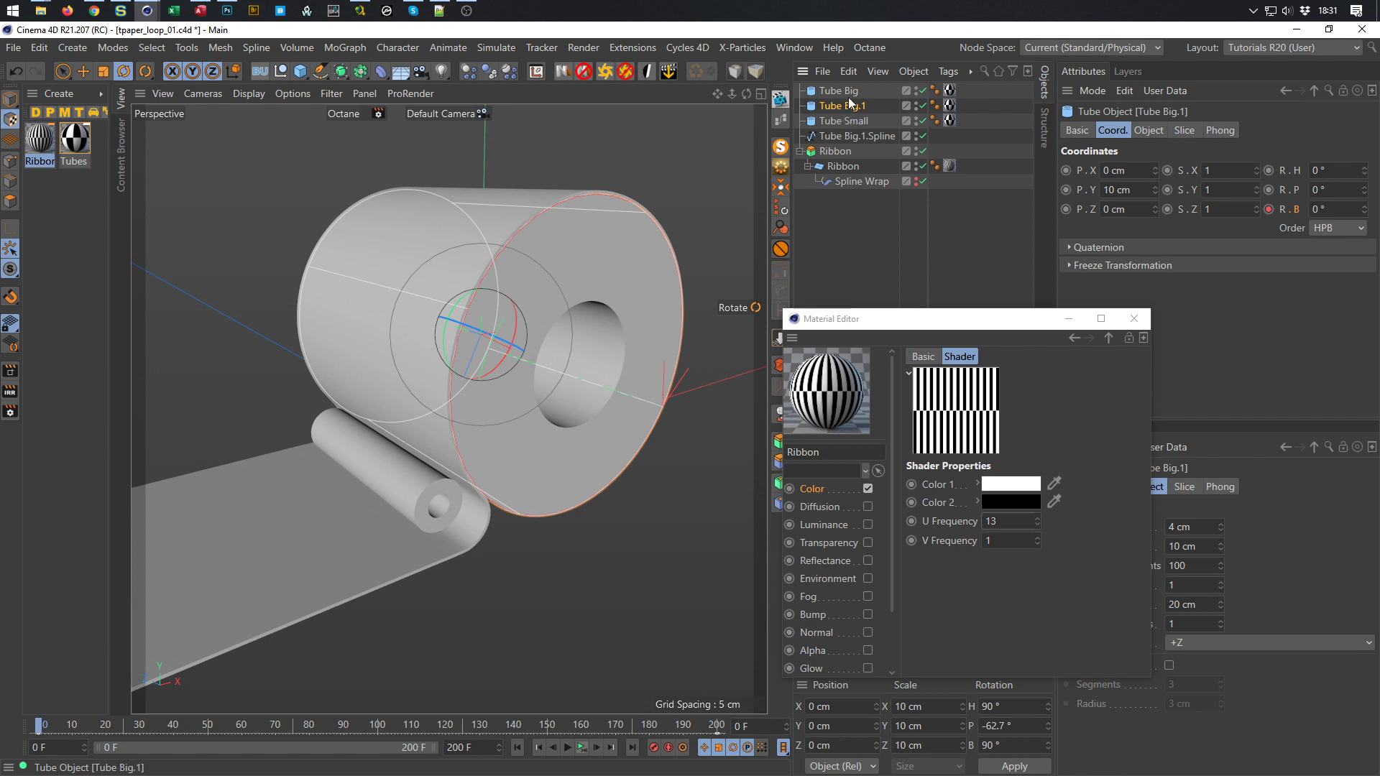
Set the inner radius of the original Tube Big to 9.9 cm, making it a thin outer shell
click(838, 91)
click(1158, 132)
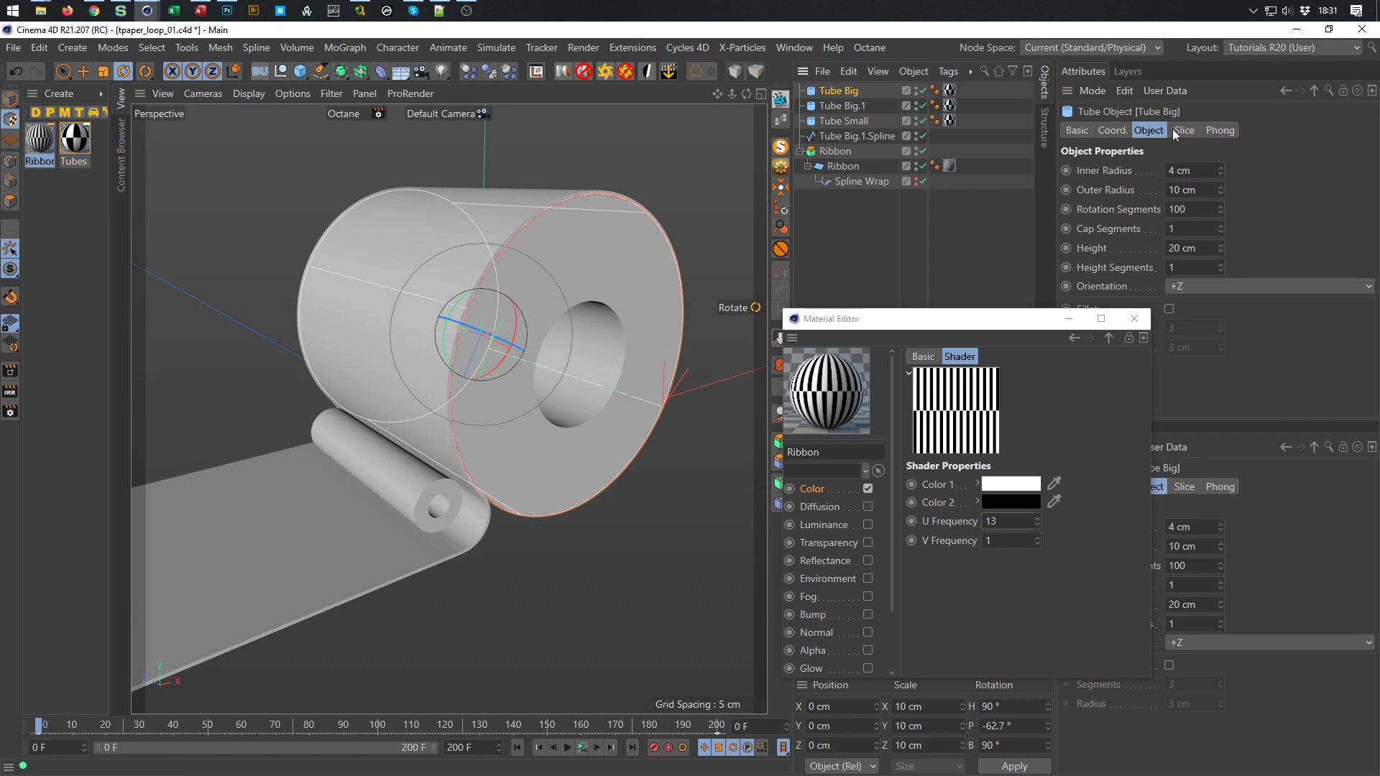
click(1115, 132)
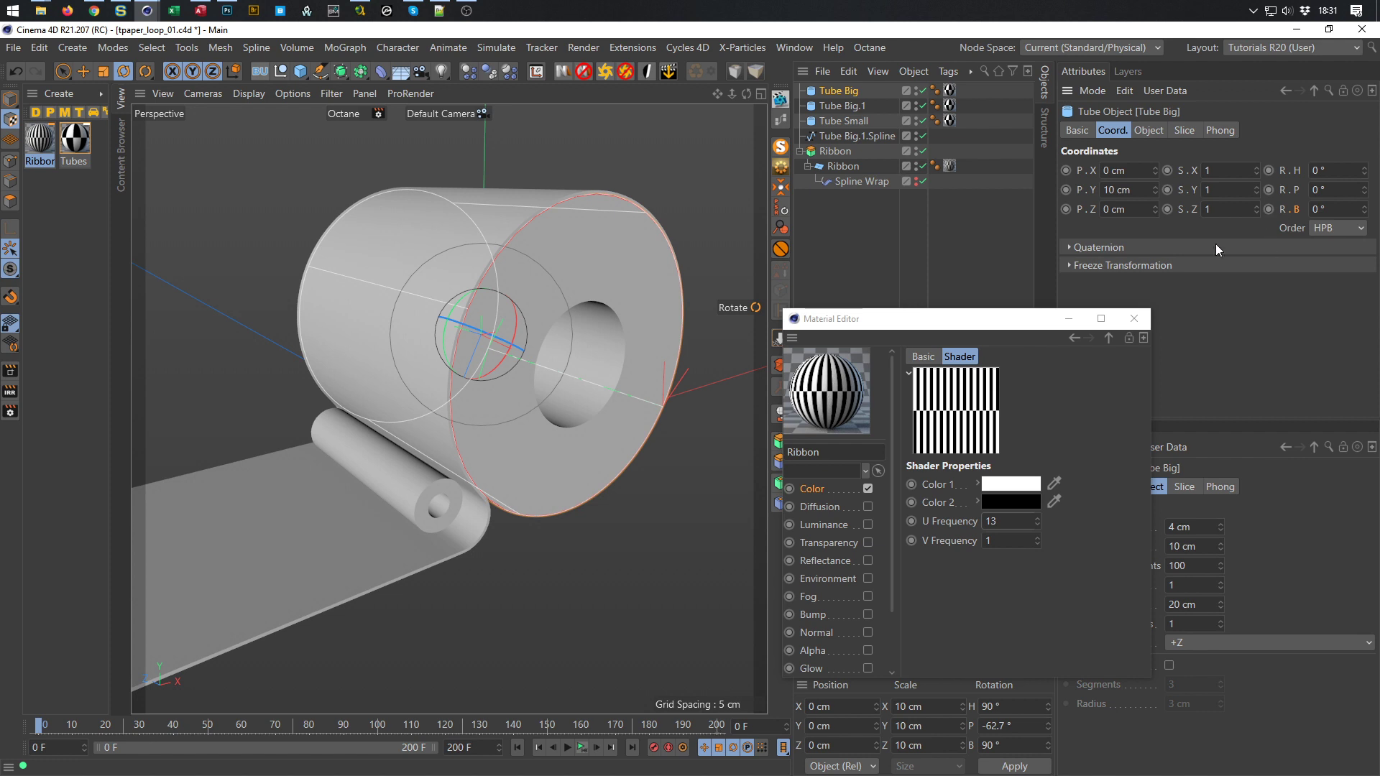
click(847, 106)
click(837, 91)
click(1146, 131)
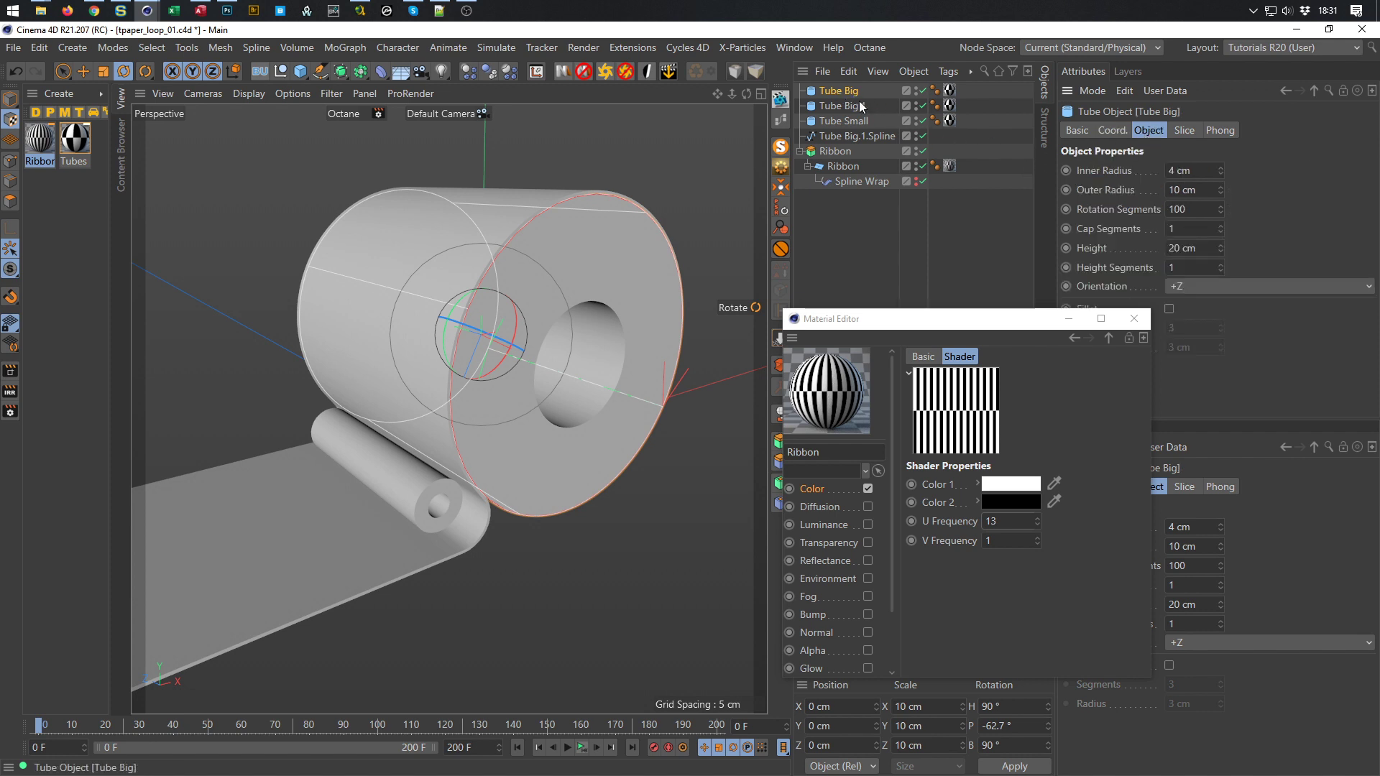
drag(1200, 173, 1166, 175)
text(9,9)
key(Return)
Set the outer radius of Tube Big.1 to 4.1 cm, making it a thin inner core
click(837, 106)
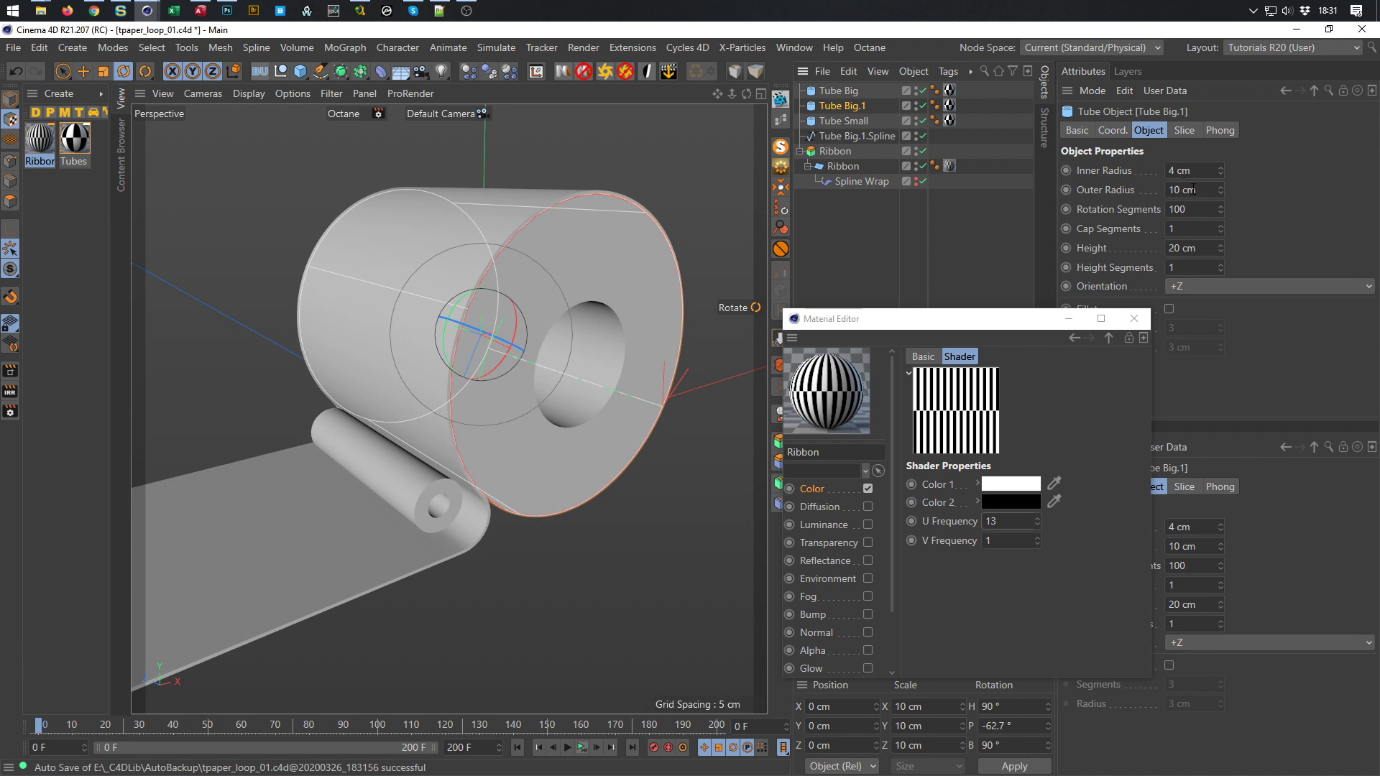
double_click(1192, 189)
text(4.1)
key(Return)
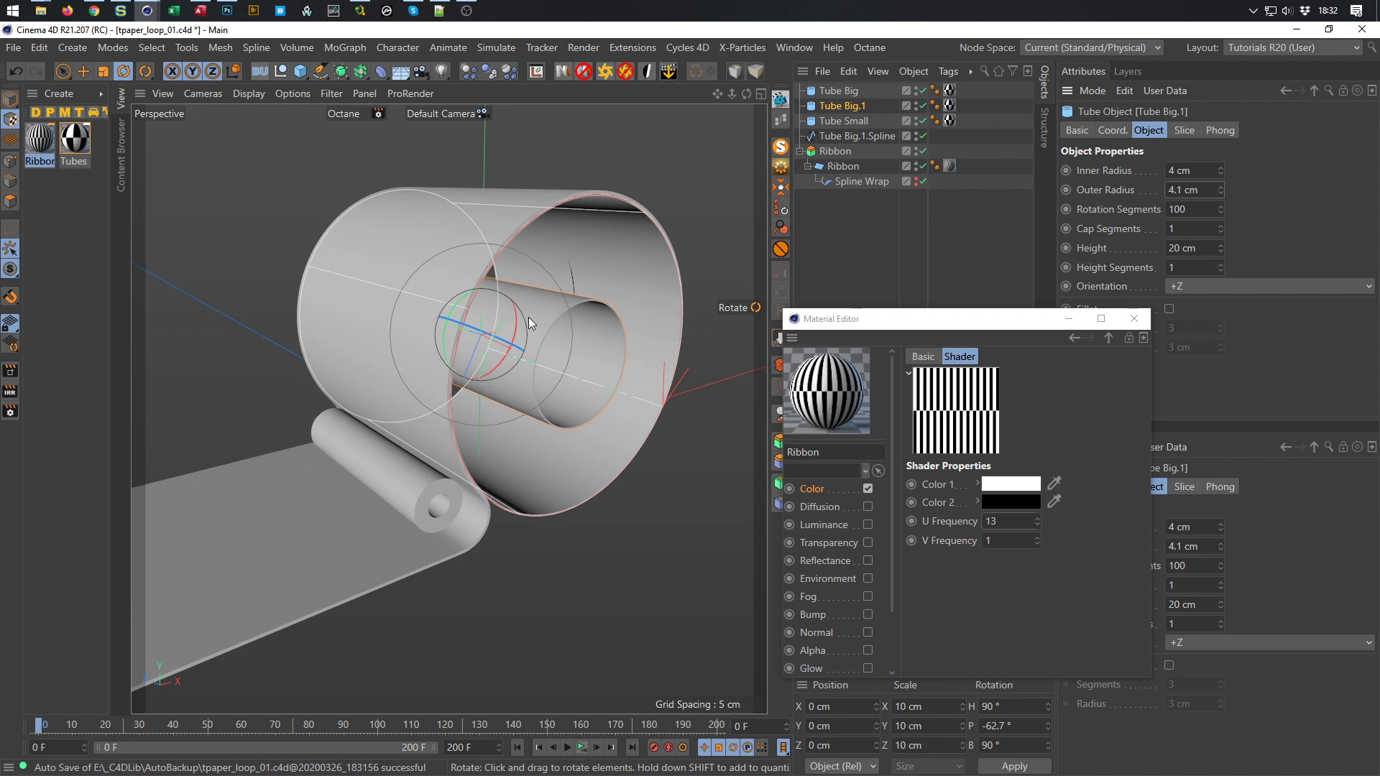
Enable fillets on both Tube Big and Tube Big.1 with a radius of 0.03 cm
scroll(616, 196, up, 8)
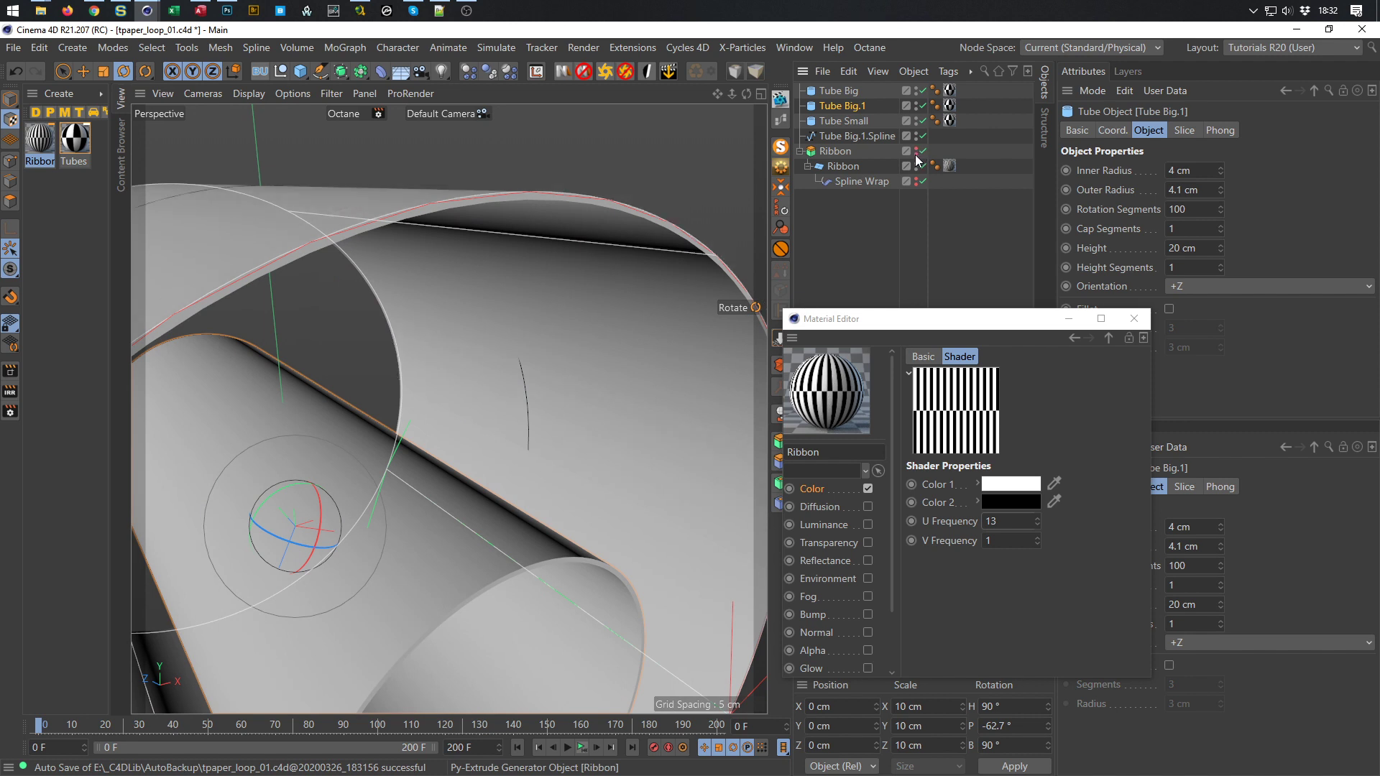
alt+middle_drag(553, 221, 530, 152)
alt+drag(530, 151, 508, 163)
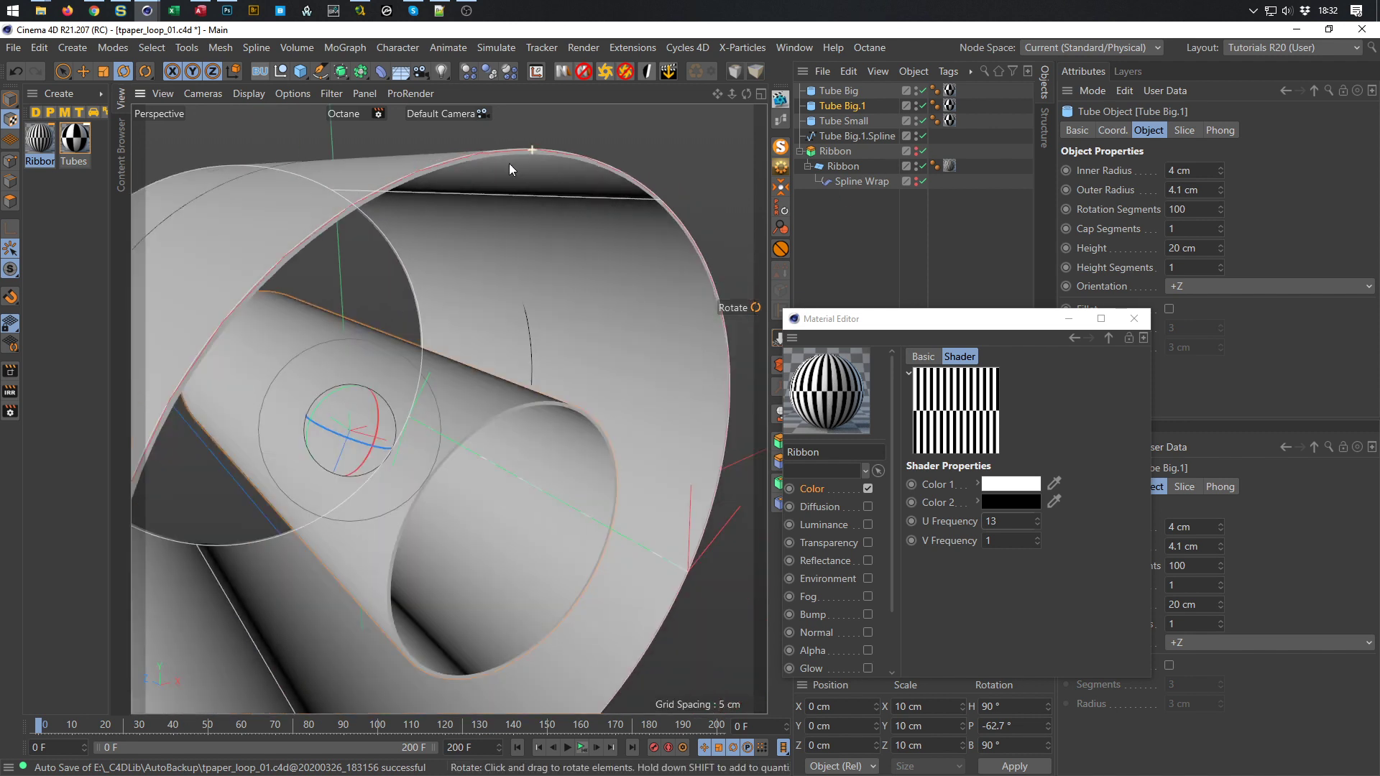
alt+drag(411, 166, 458, 153)
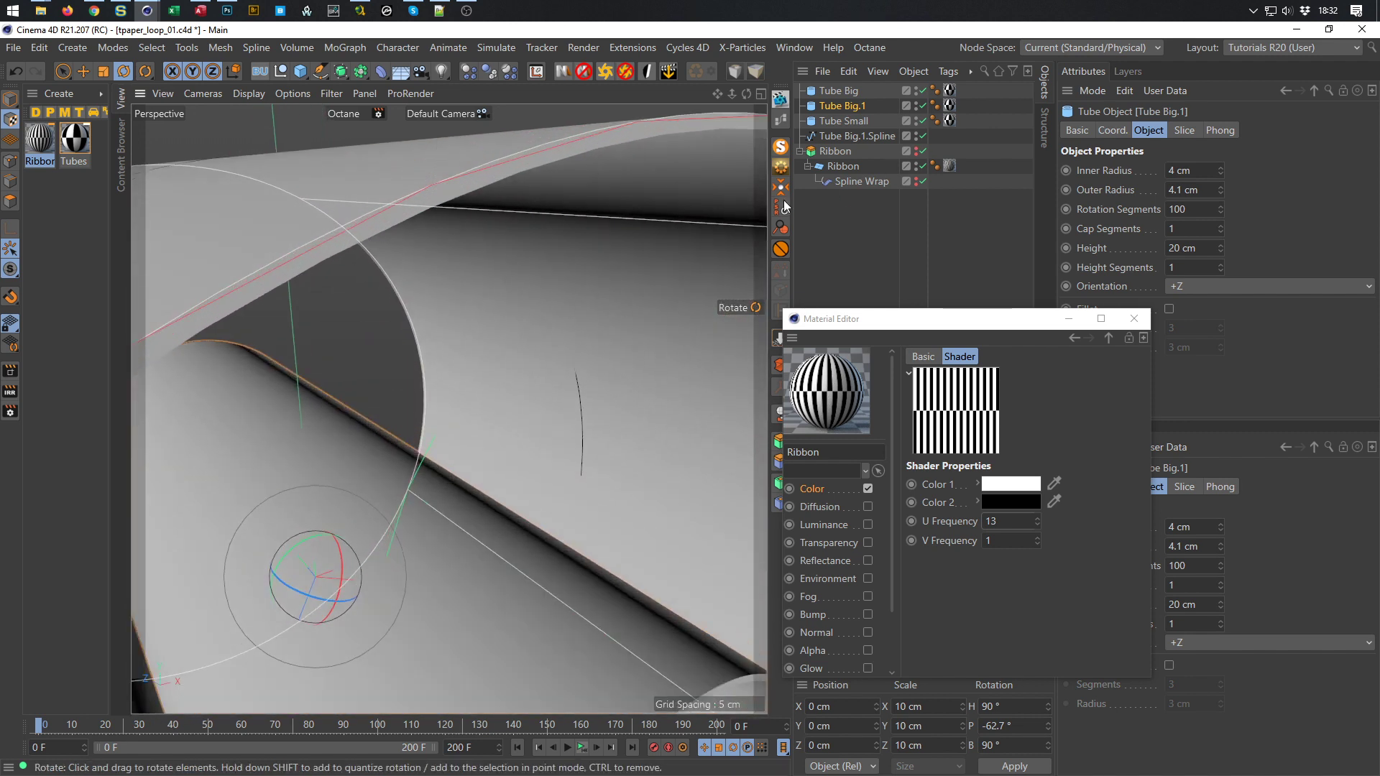
ctrl+click(839, 92)
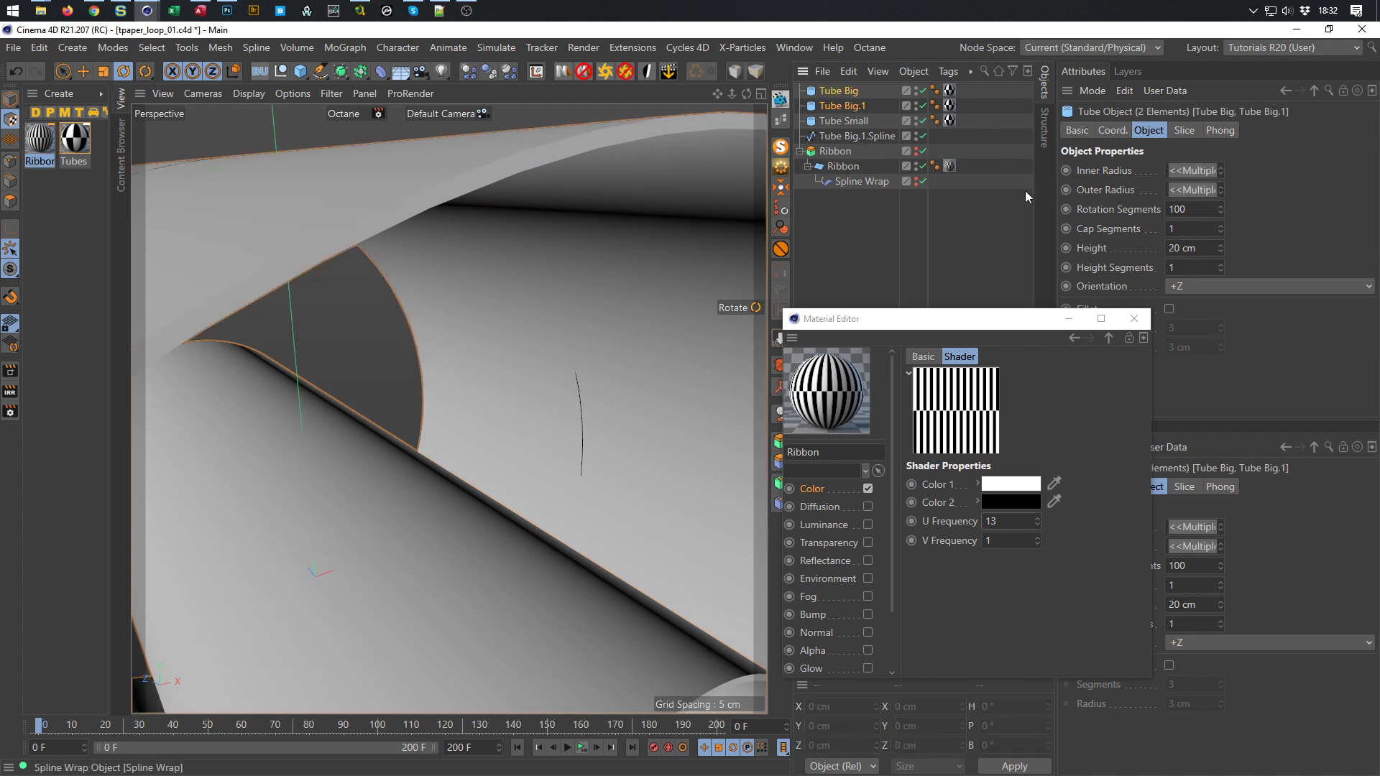
click(1134, 319)
click(1169, 309)
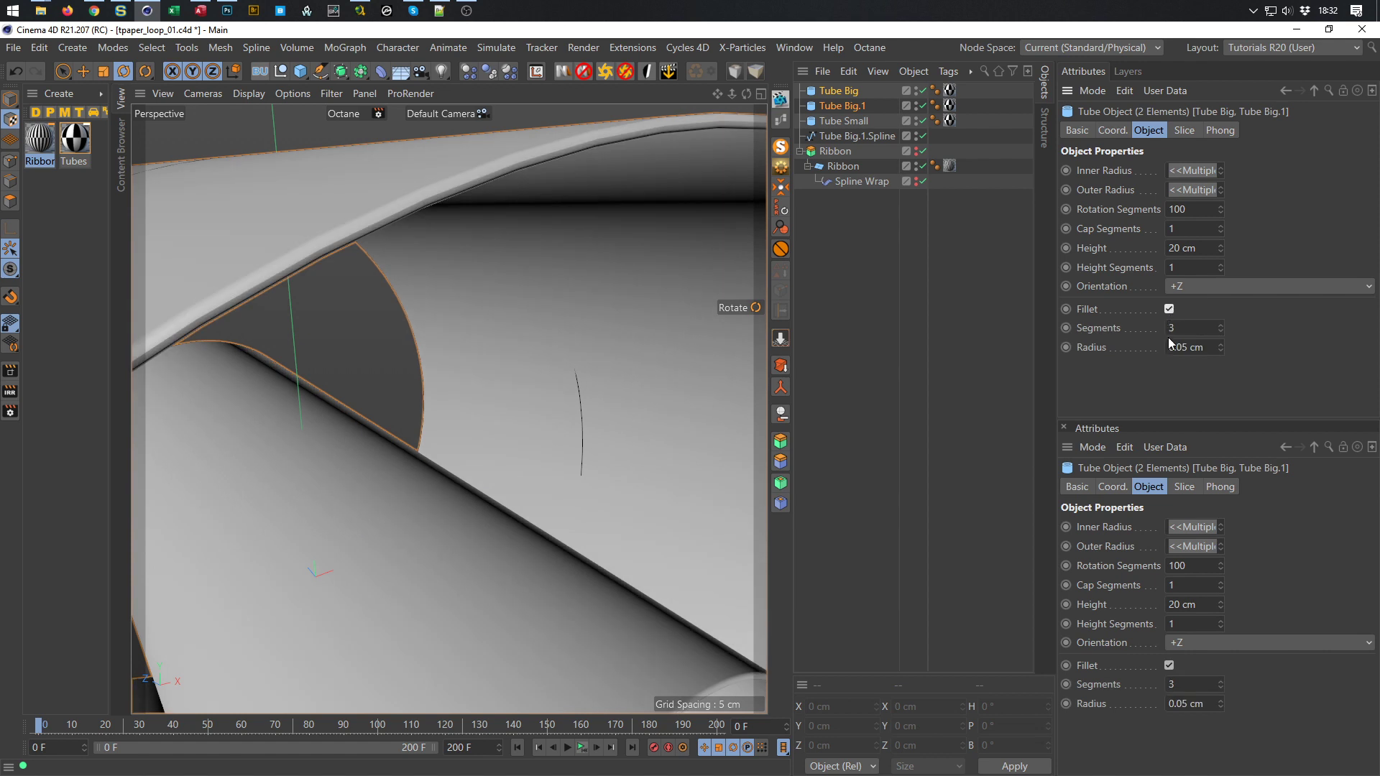
click(1185, 348)
text(3)
key(Return)
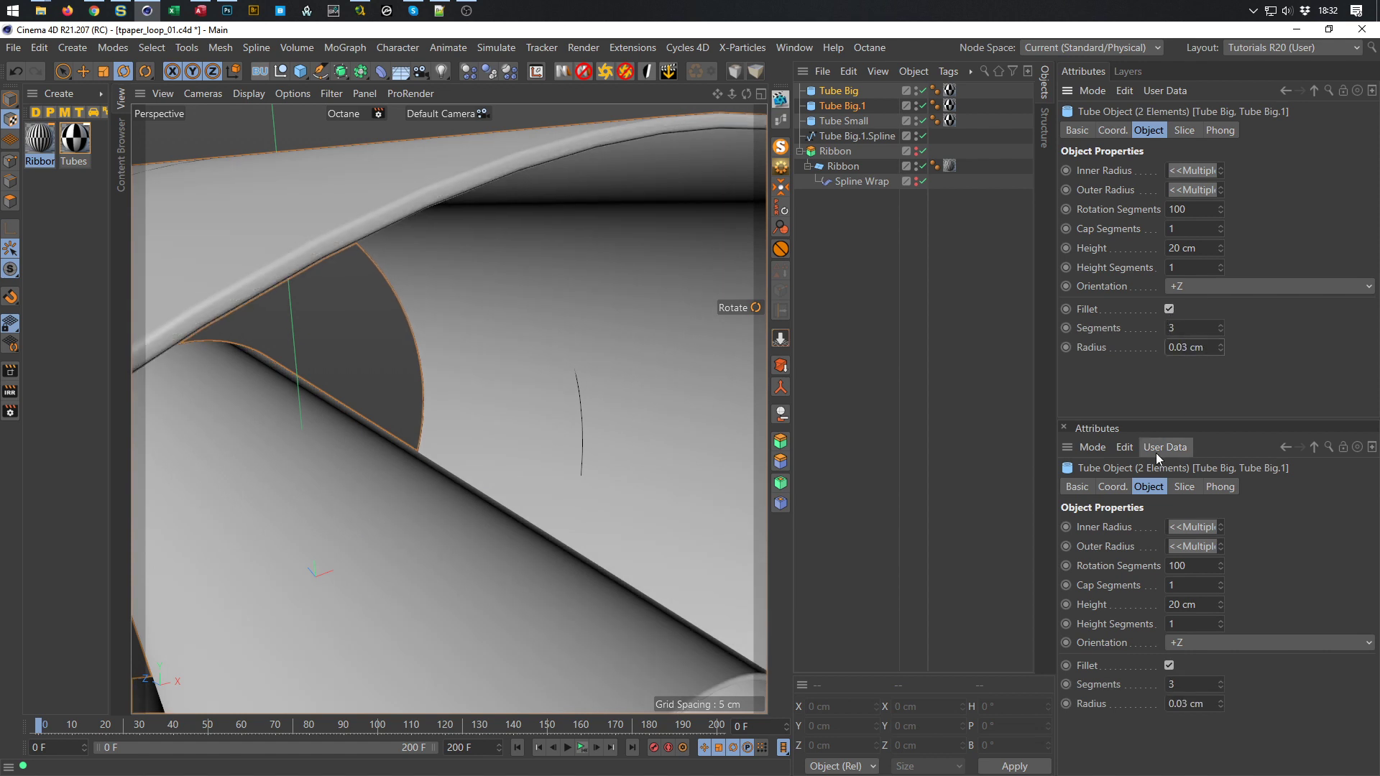
Hide the Tube Big.1.Spline object in the viewport and save the project
alt+right_drag(598, 406, 515, 430)
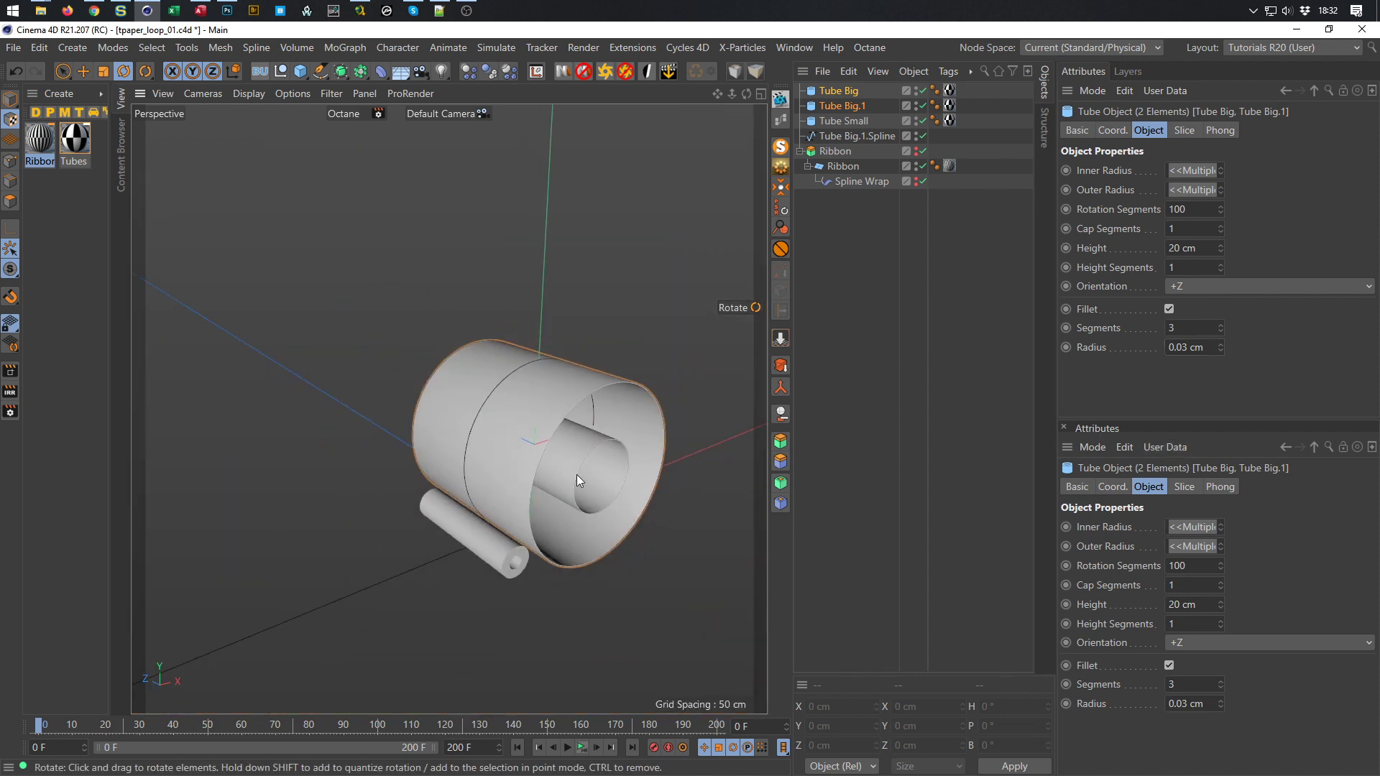
scroll(577, 474, up, 5)
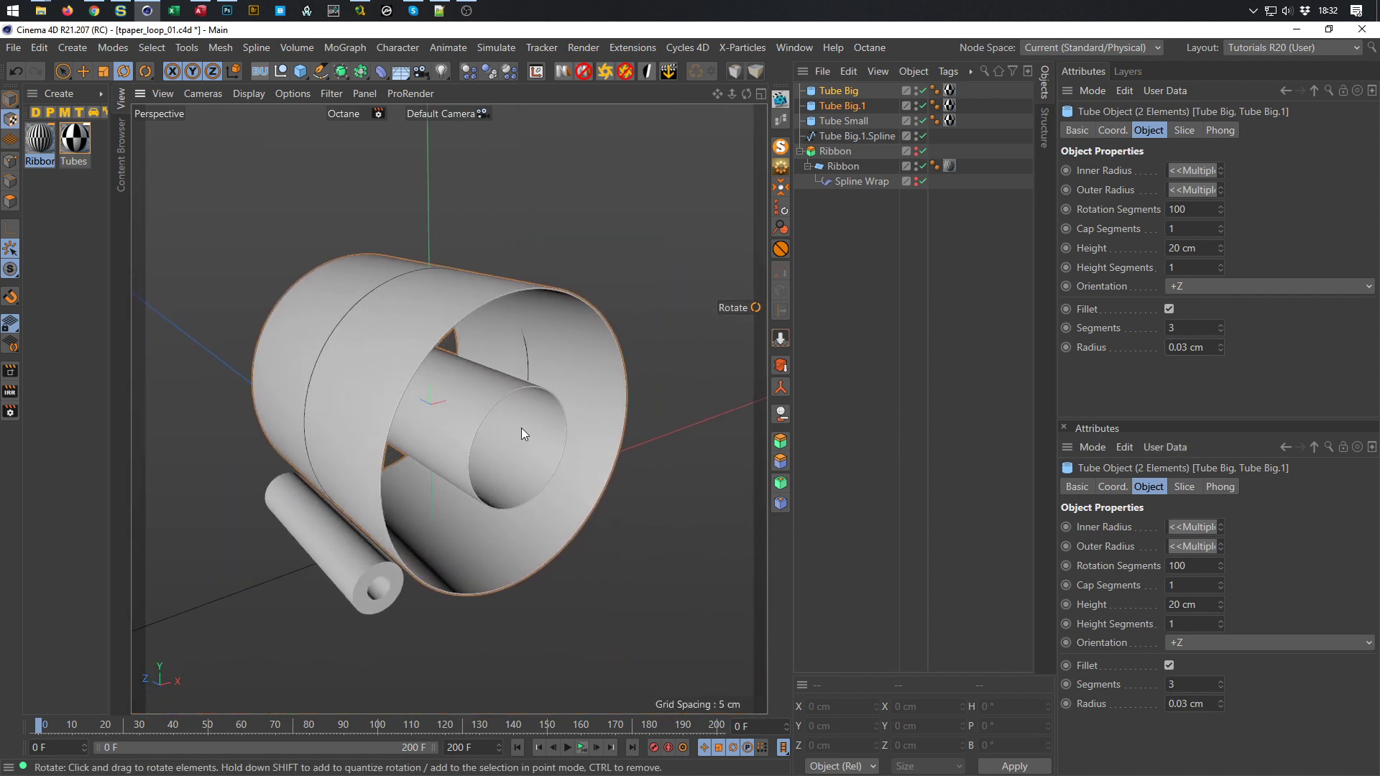
click(917, 135)
key(ctrl+s)
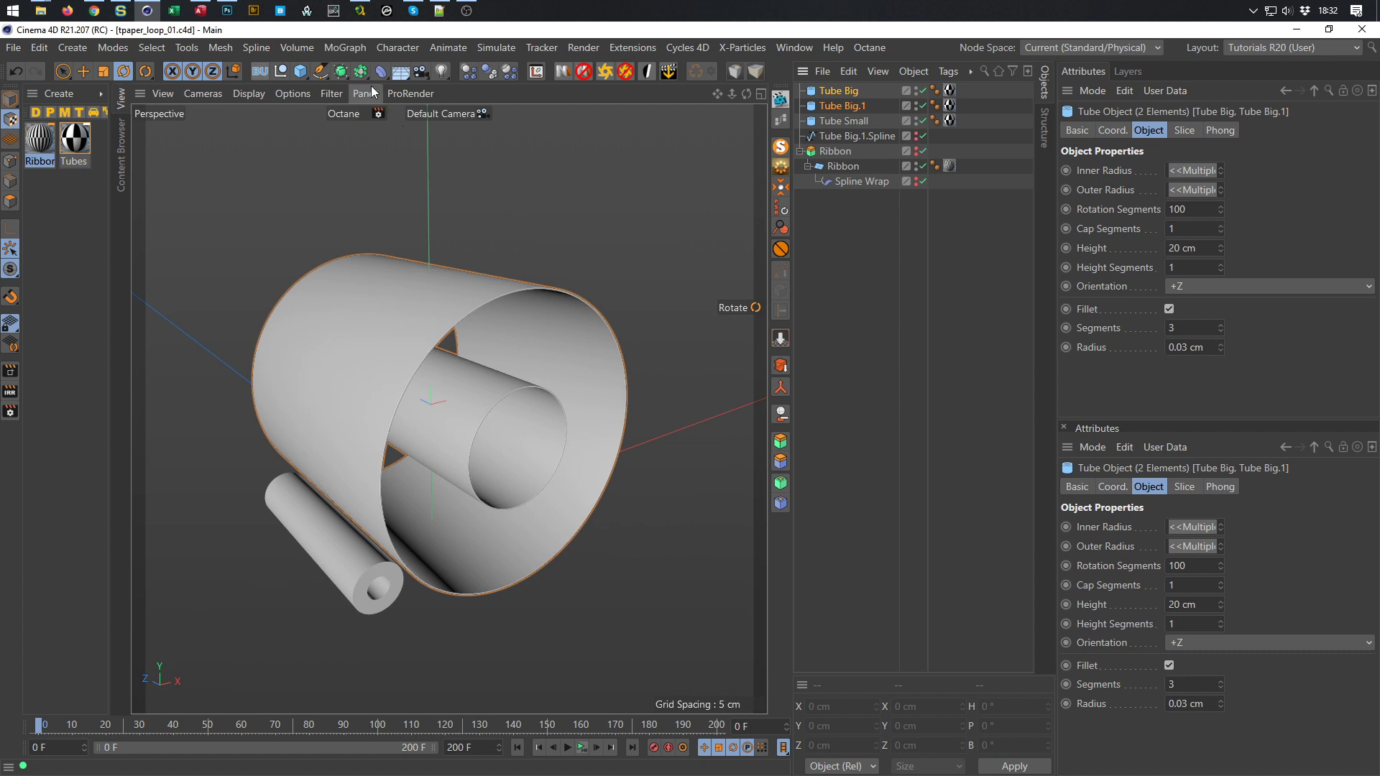
Add a MoGraph Cloner and make Tube Big and Tube Big.1 its children
click(345, 47)
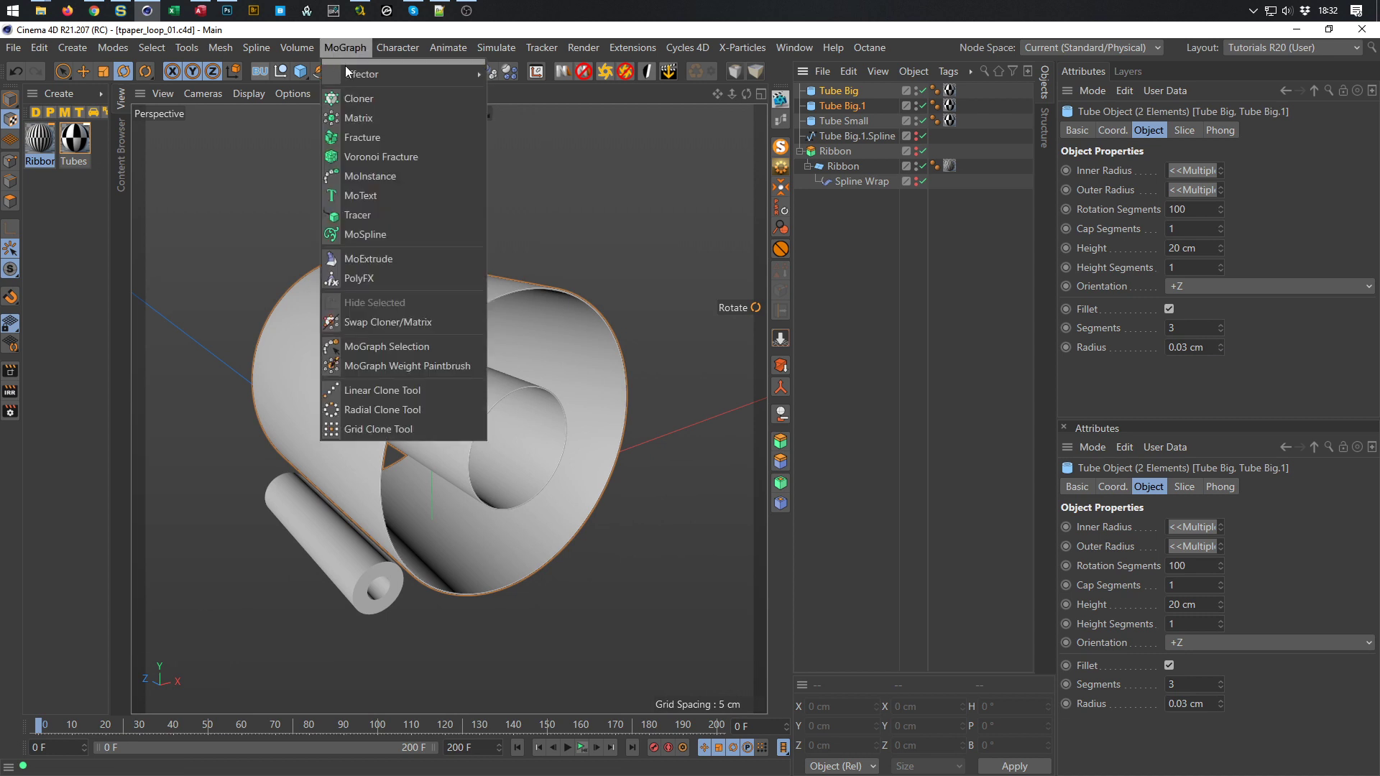
click(363, 98)
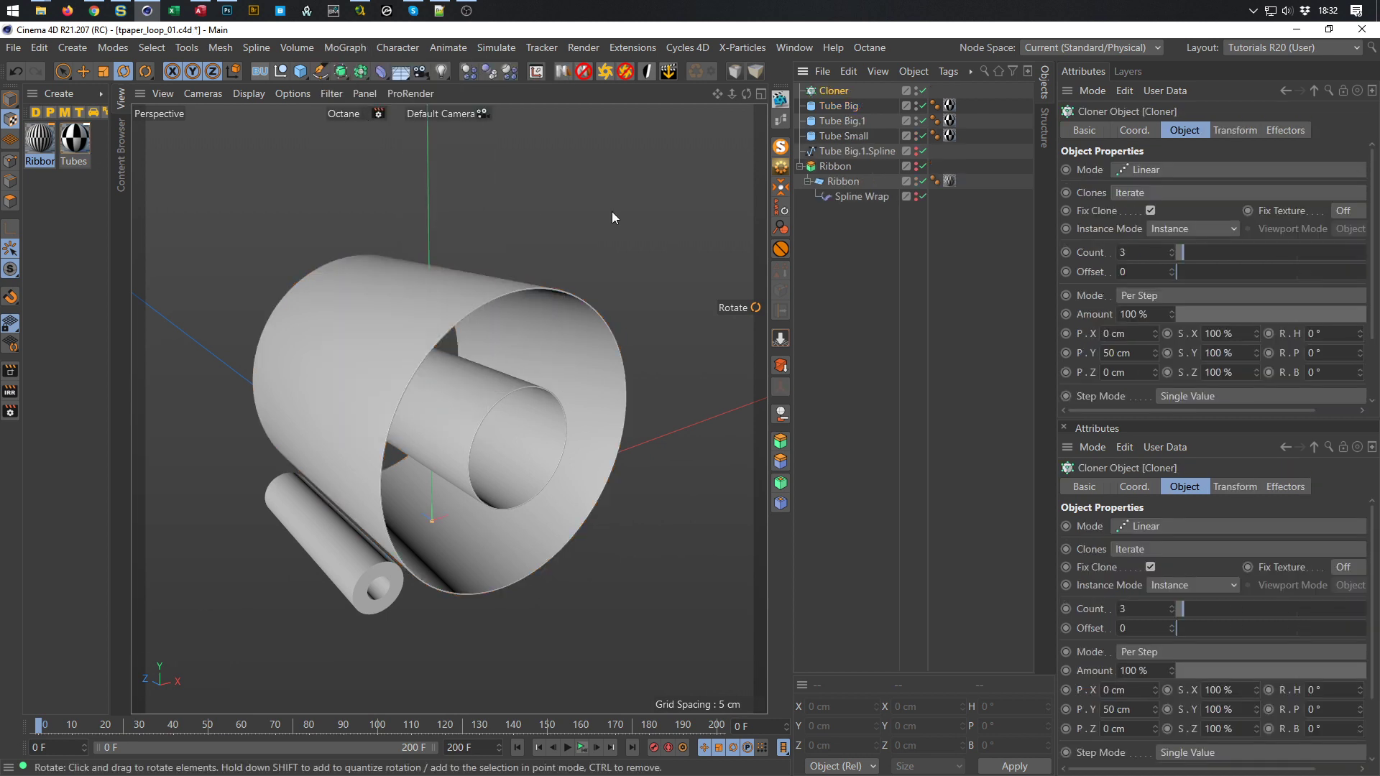
click(834, 120)
ctrl+click(839, 108)
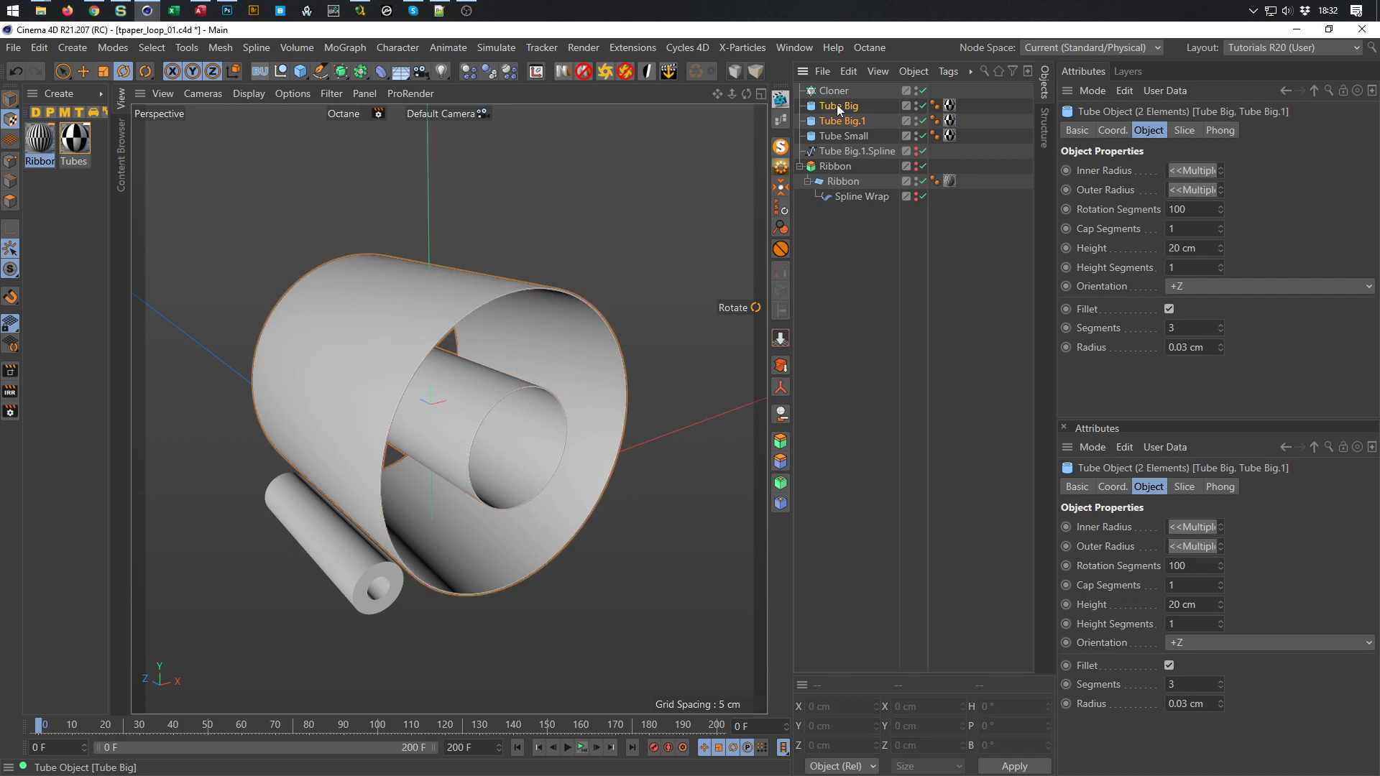
drag(832, 88, 832, 89)
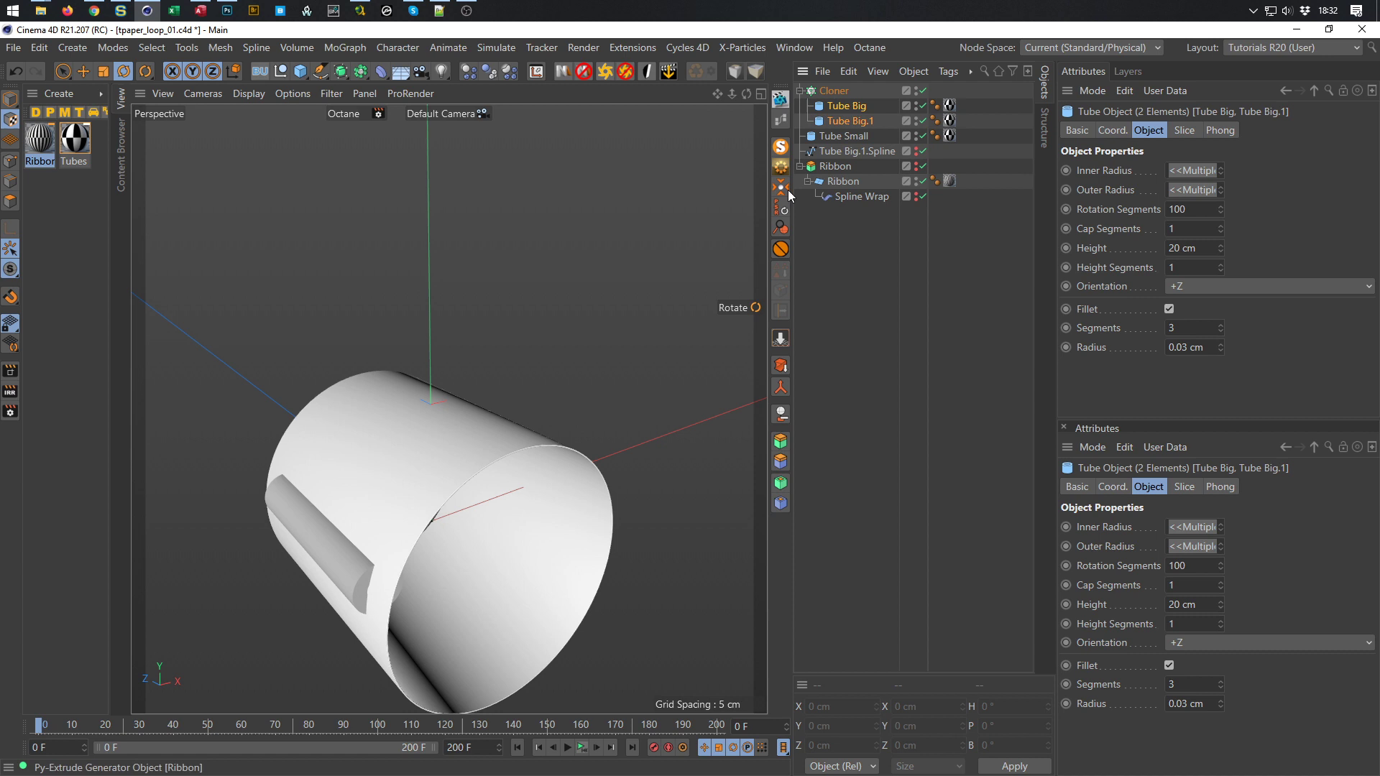
Take Tube Big and Tube Big.1 out of the Cloner and delete the Cloner
click(847, 105)
ctrl+click(847, 121)
drag(846, 124, 862, 129)
click(834, 93)
key(Delete)
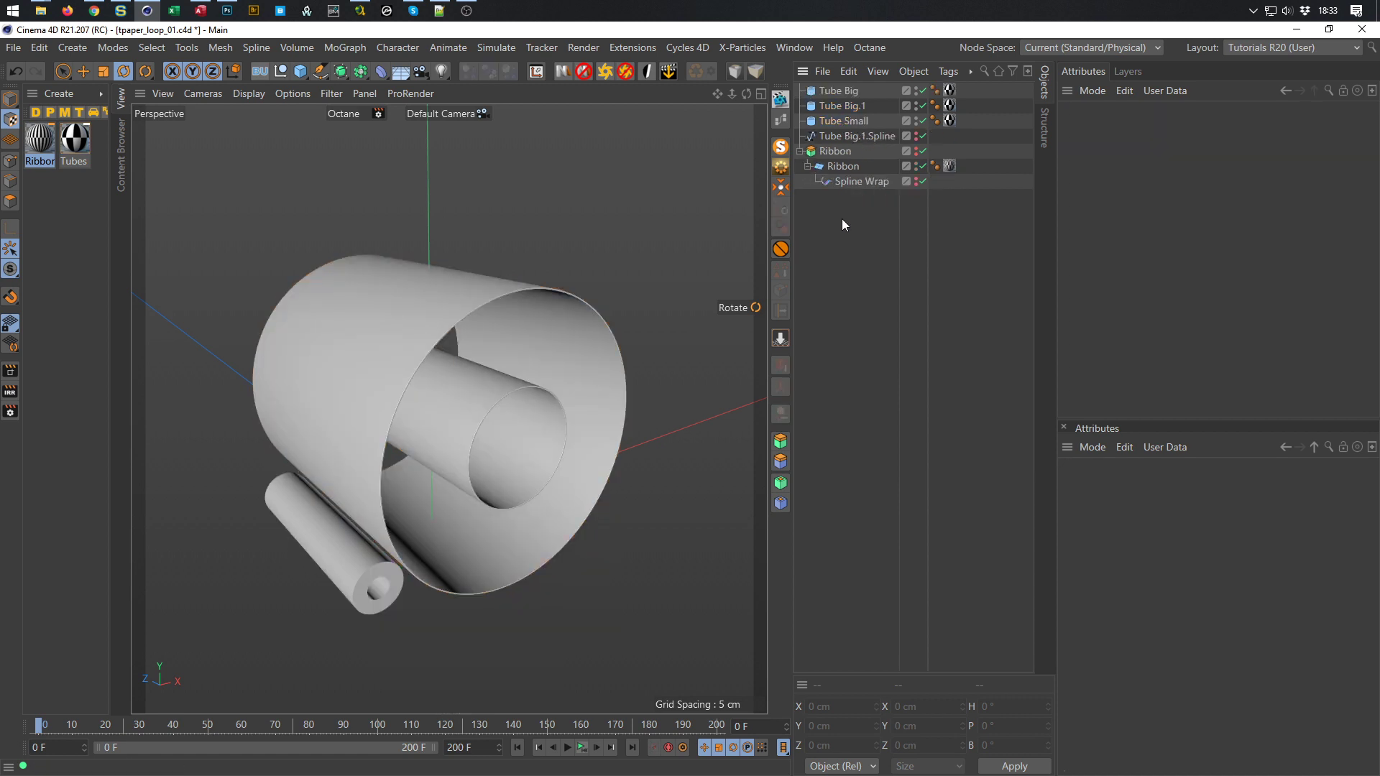
Add a new MoGraph Cloner around Tube Big and place Tube Big.1 below it as the second child
click(835, 90)
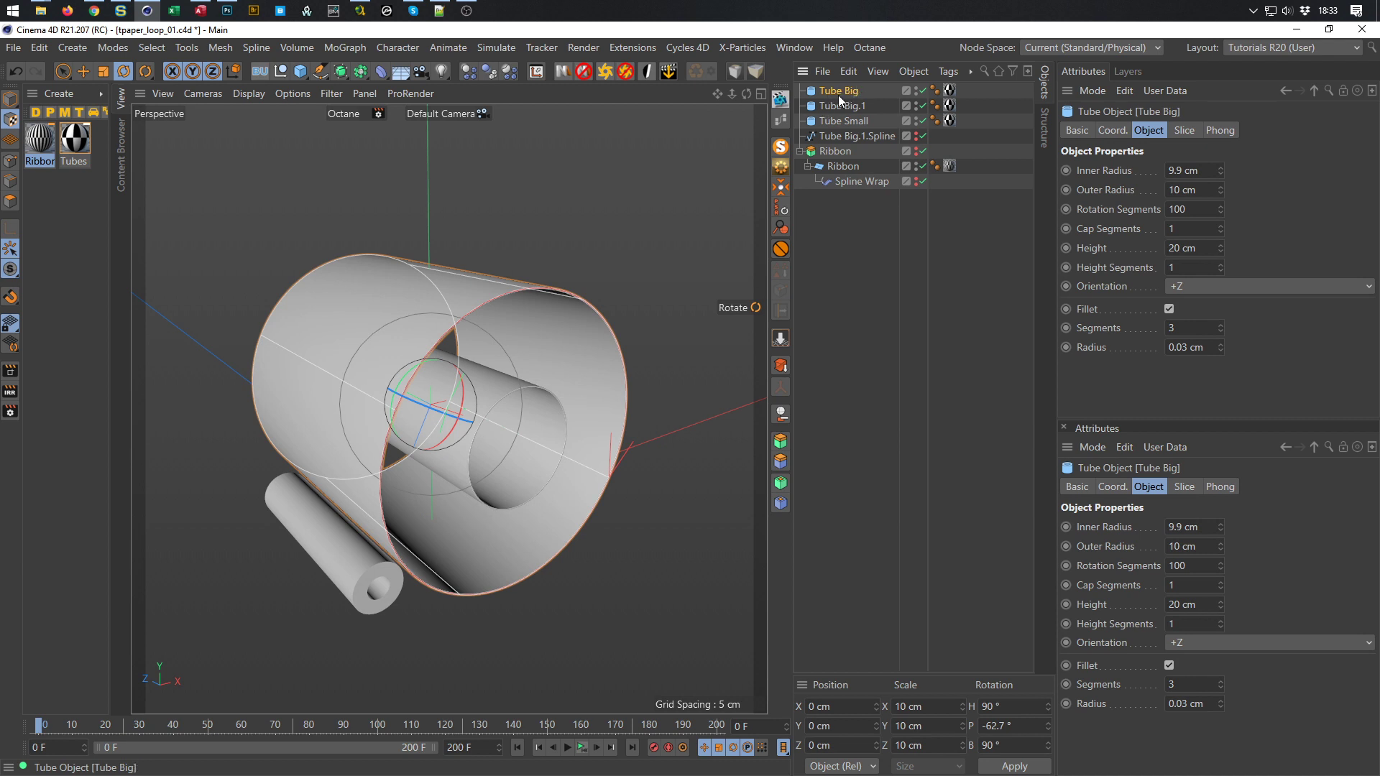
click(341, 49)
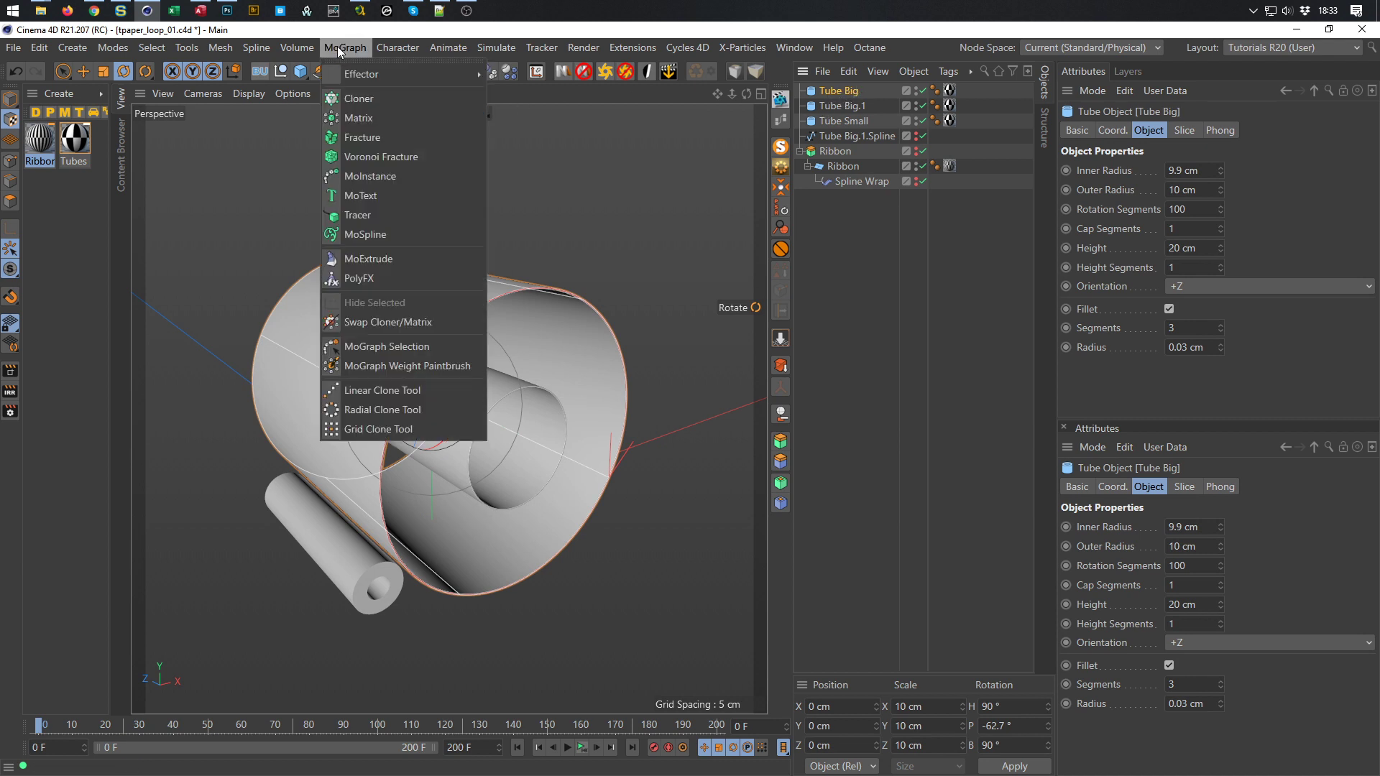
alt+click(356, 100)
drag(834, 125, 842, 114)
click(848, 121)
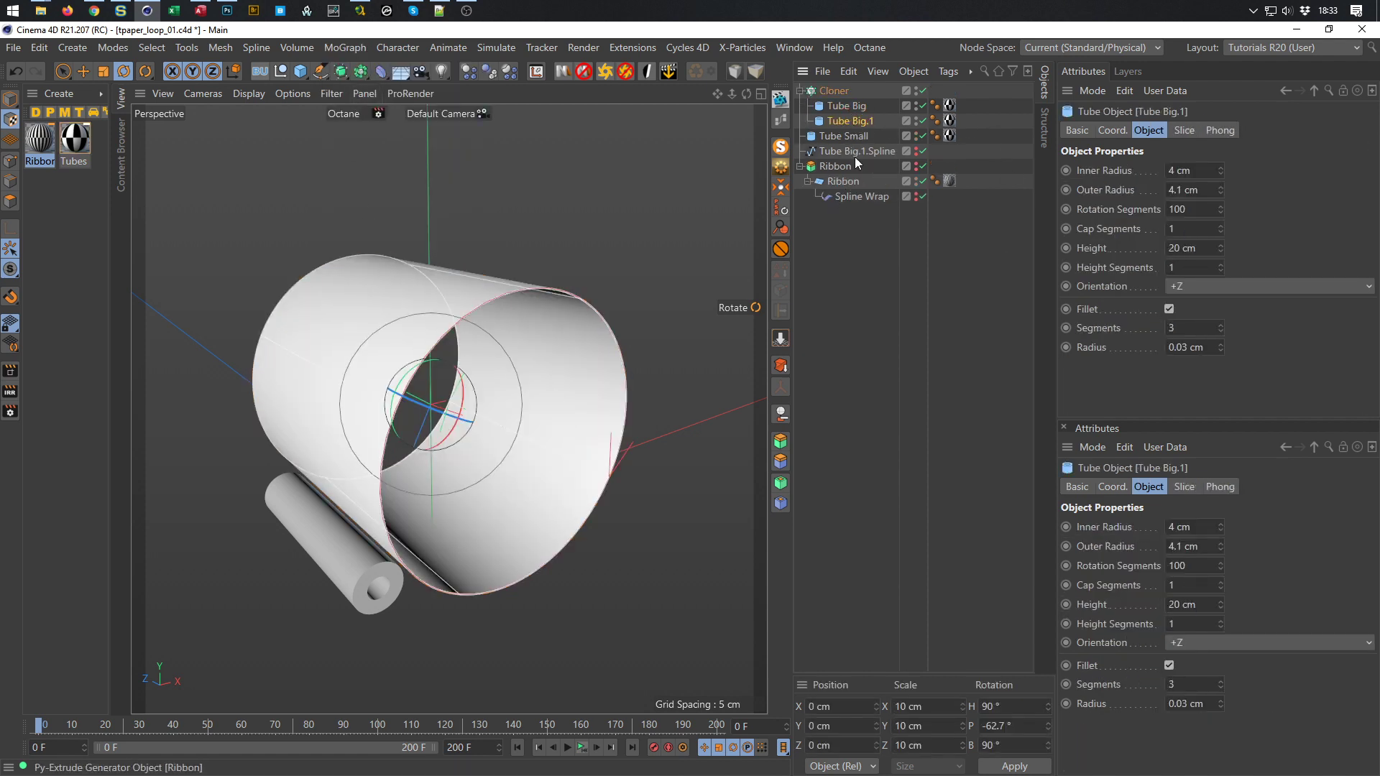
Set the Cloner's P.Y step to 0 cm and its Clones mode to Blend
click(842, 92)
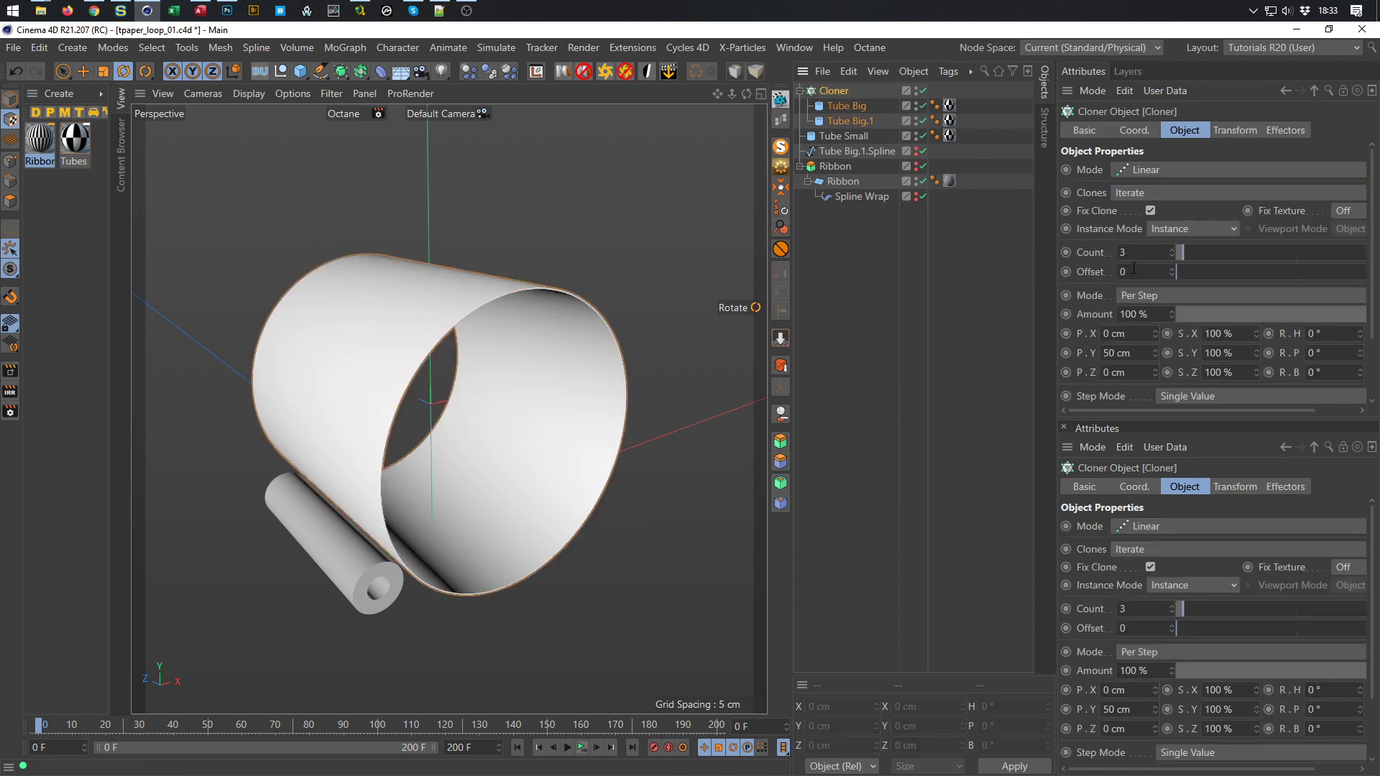
double_click(1135, 352)
text(0)
key(Return)
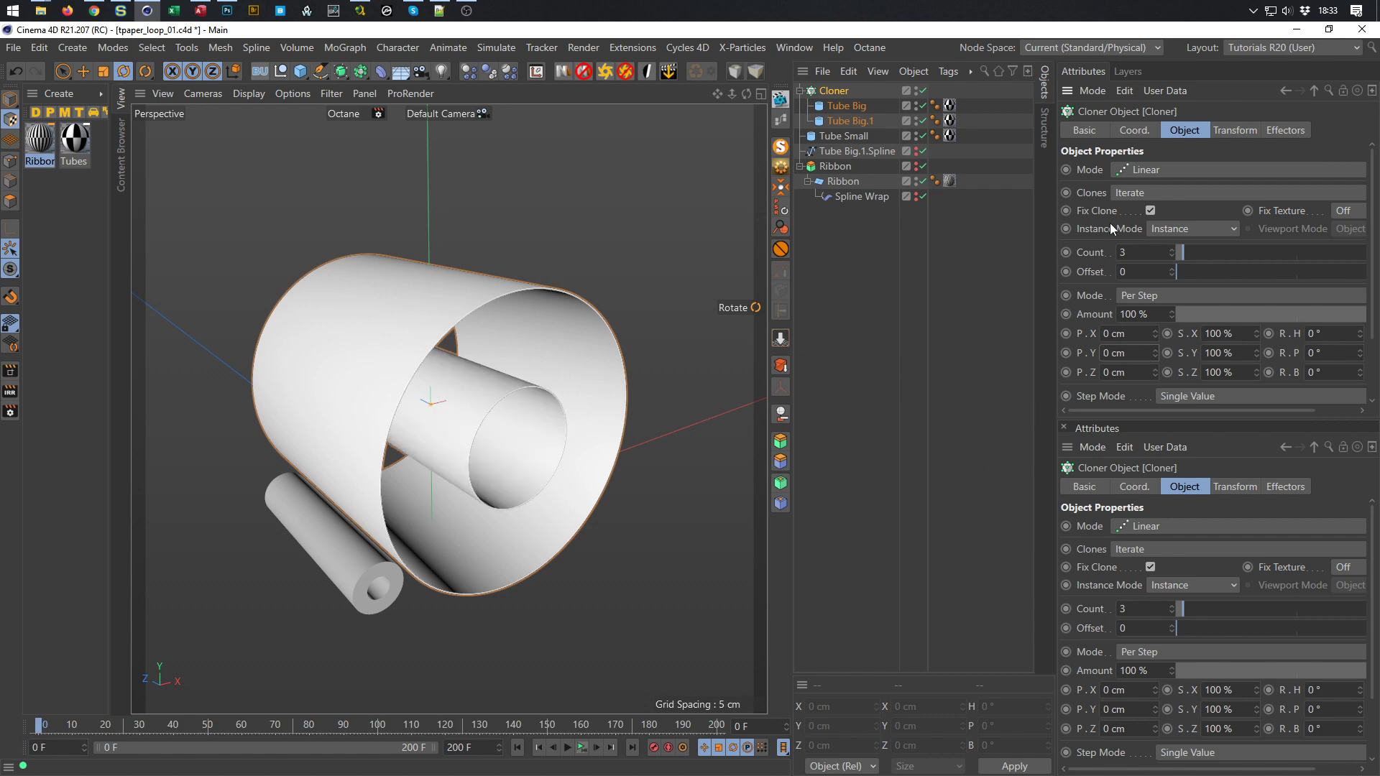
click(1163, 192)
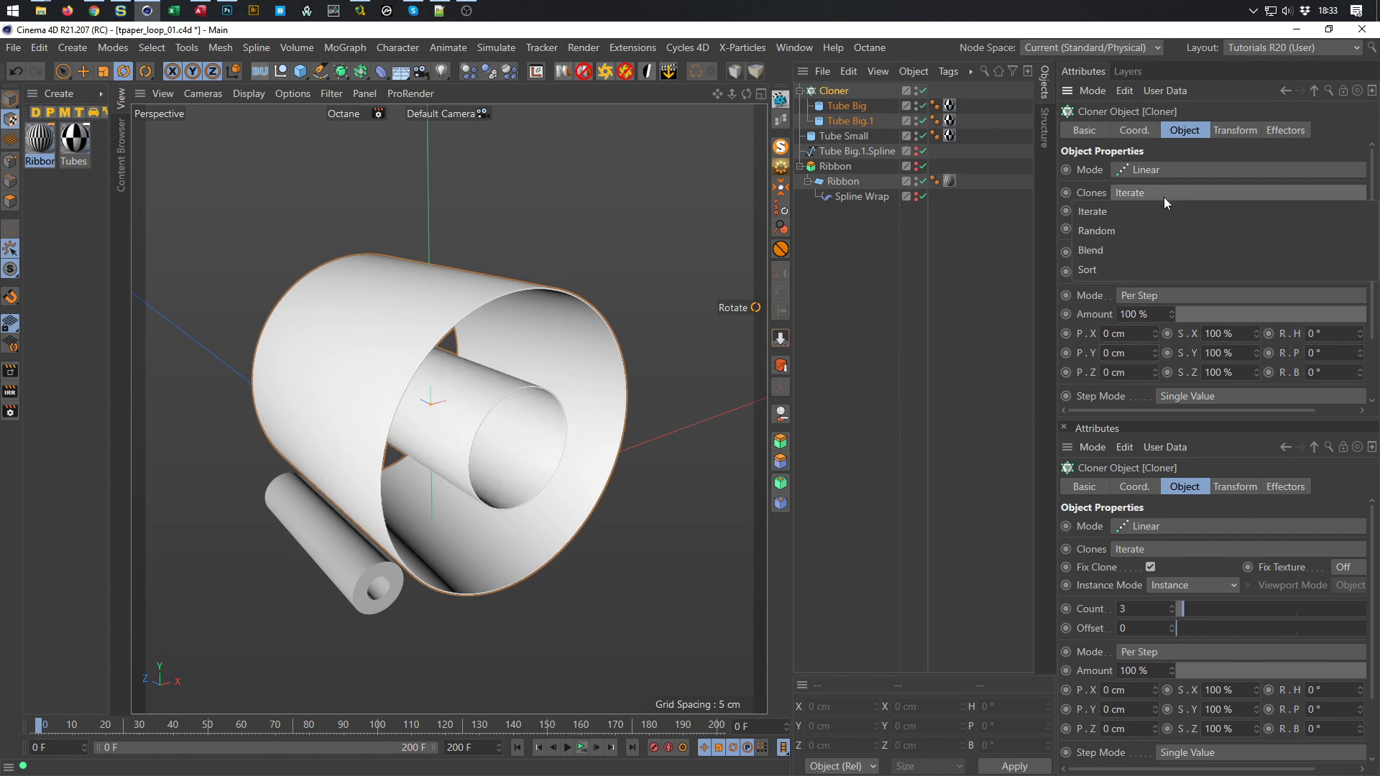
click(1153, 252)
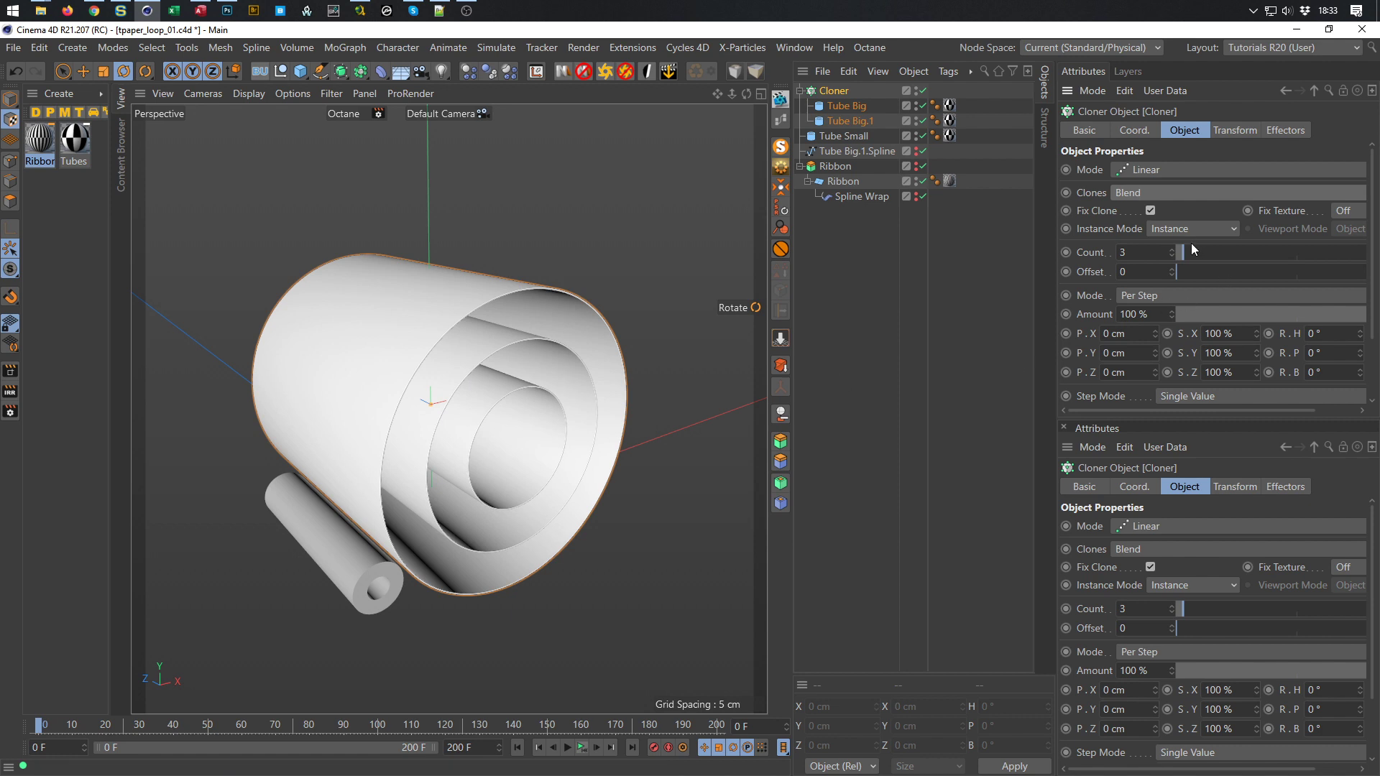
Raise the Cloner's count to 70 to fill the roll with paper layers and check their density
drag(1184, 253, 1318, 280)
alt+right_drag(472, 337, 559, 302)
alt+drag(559, 301, 568, 311)
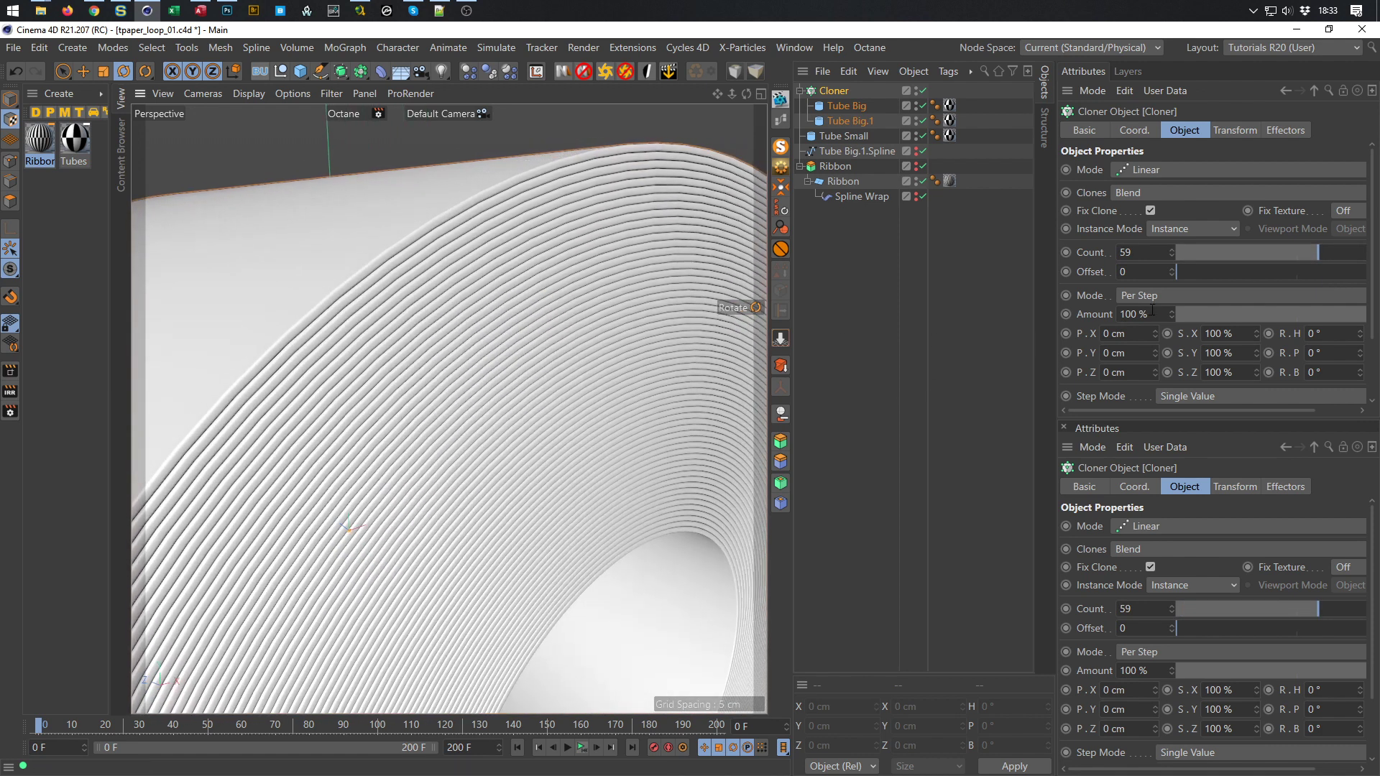
click(1149, 255)
text(70)
key(Return)
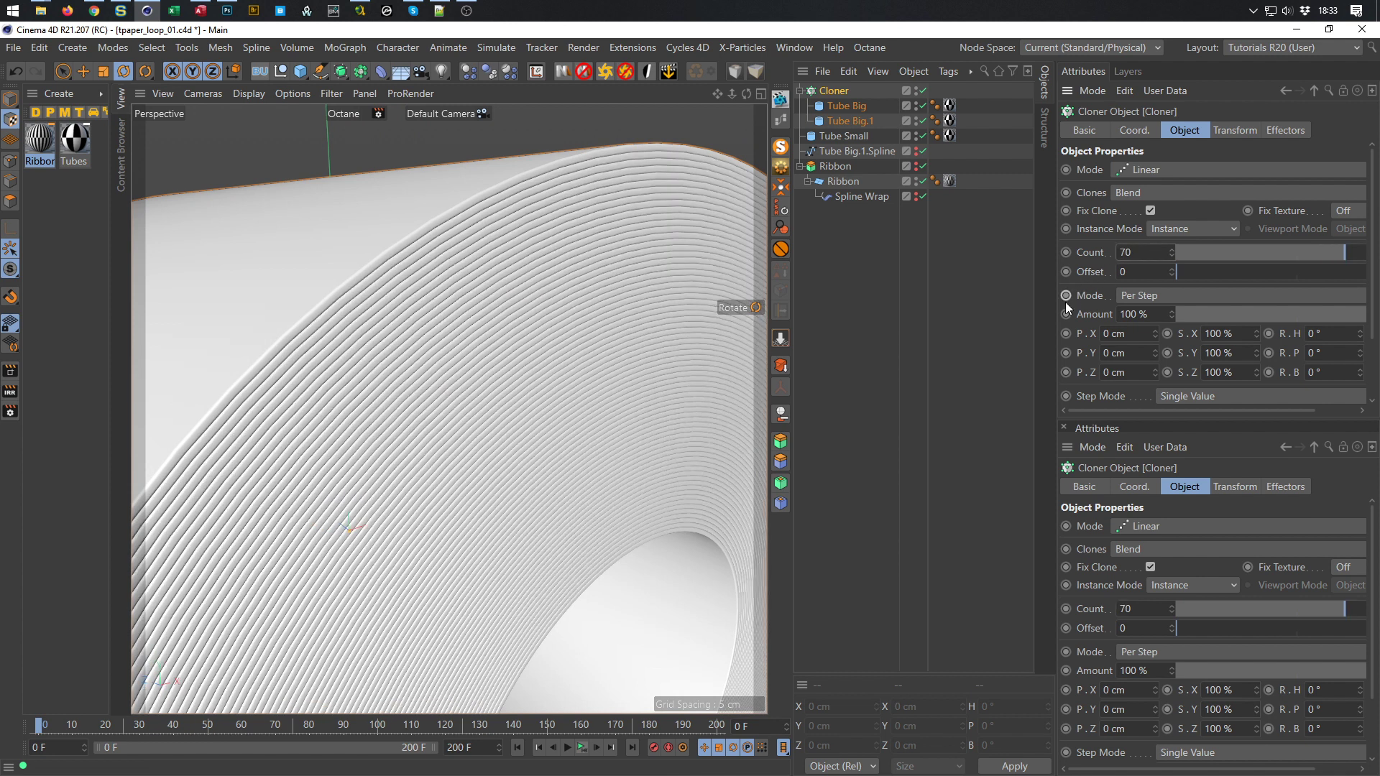
scroll(445, 435, down, 5)
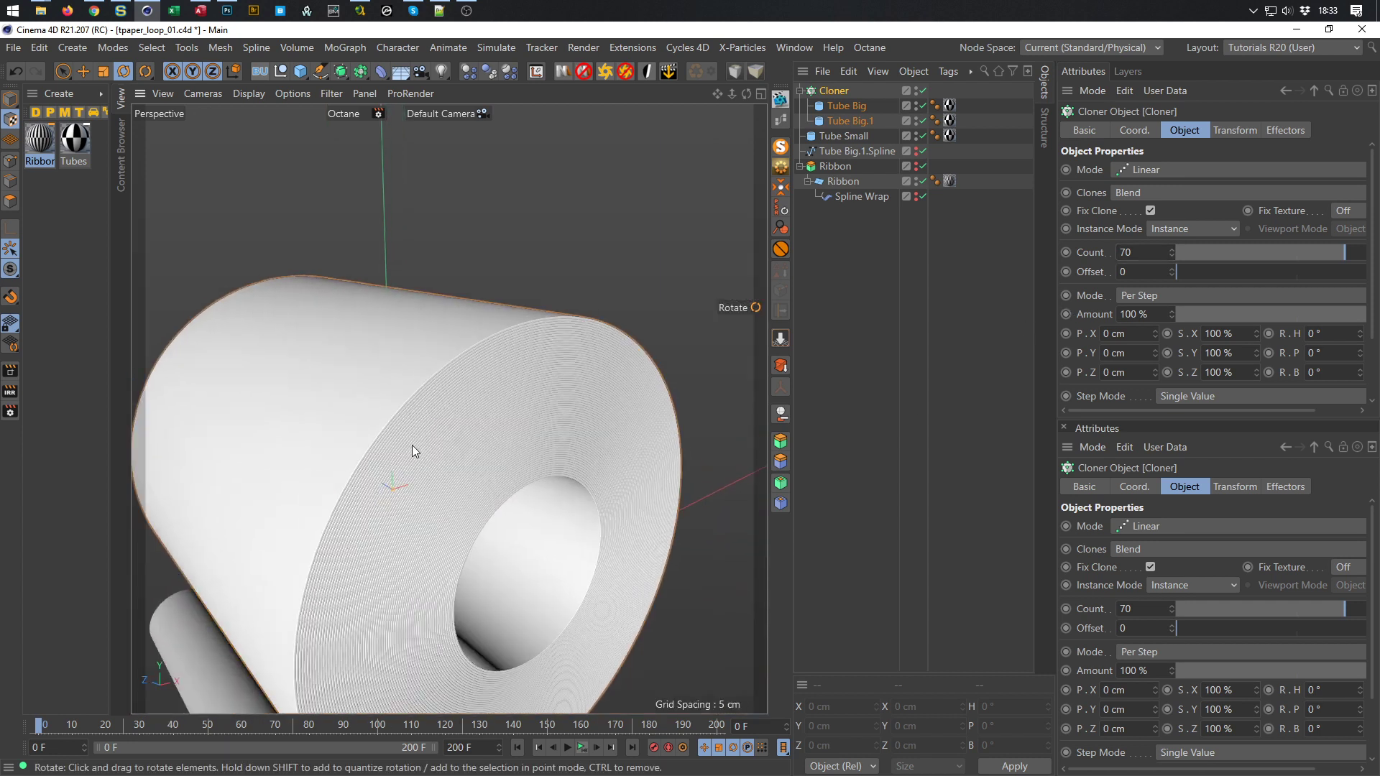
scroll(435, 331, up, 5)
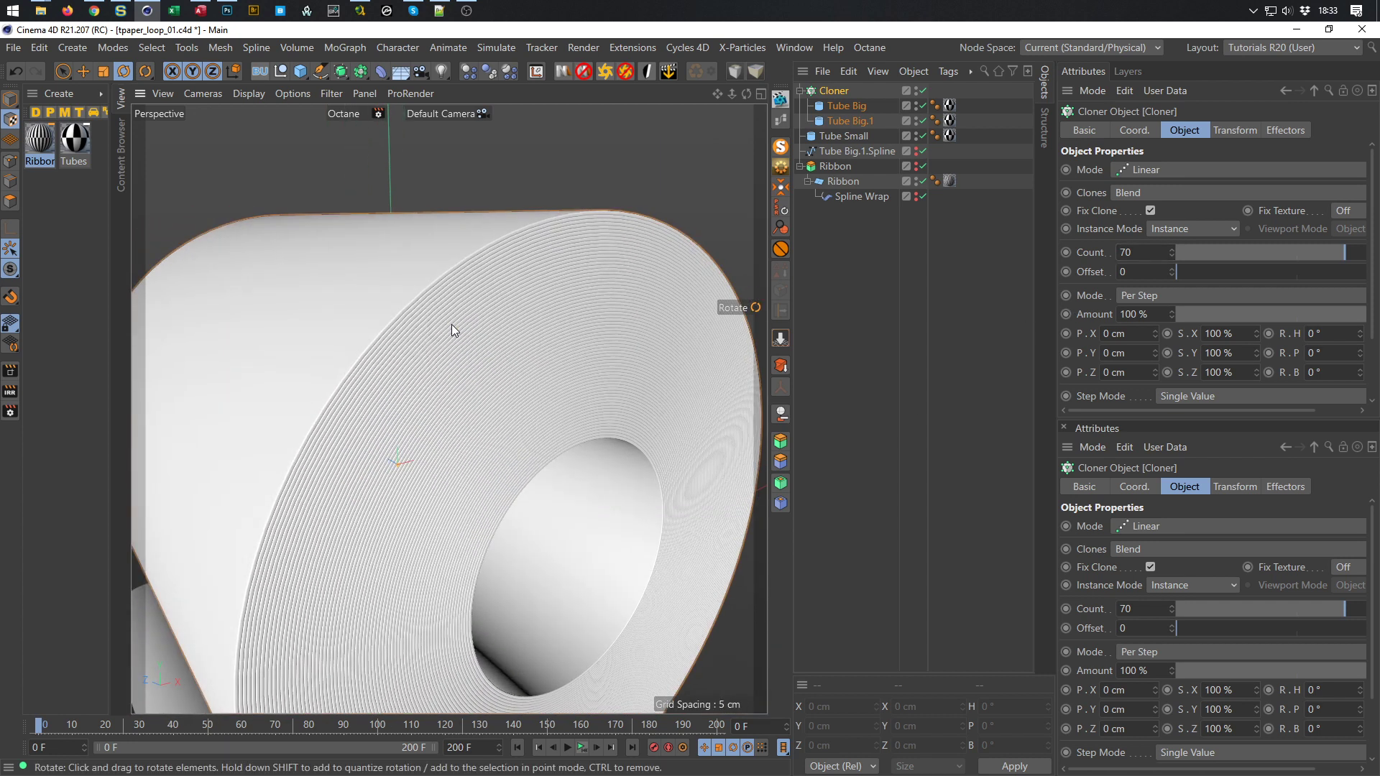
scroll(445, 326, down, 3)
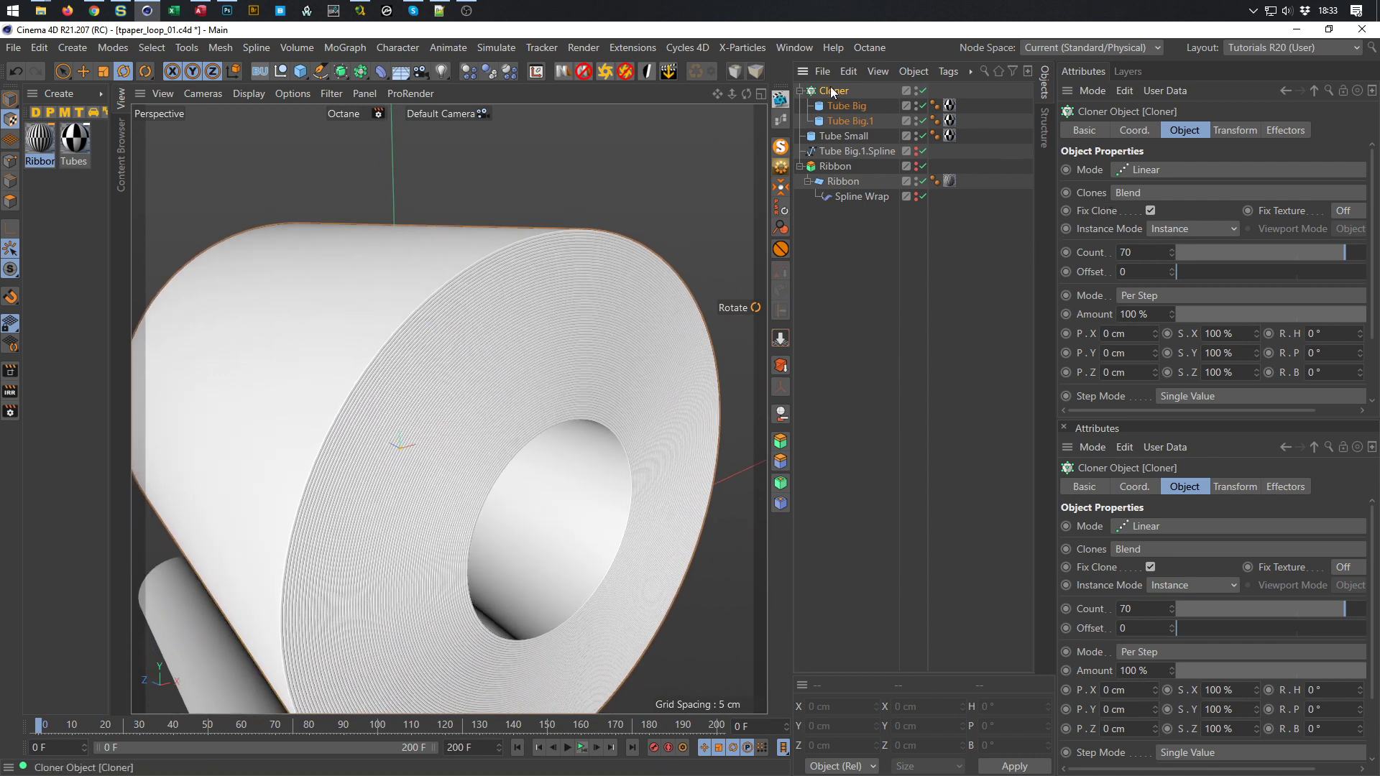
Apply a Random effector to the Cloner with position enabled and P.X and P.Y set to 0 cm
click(348, 48)
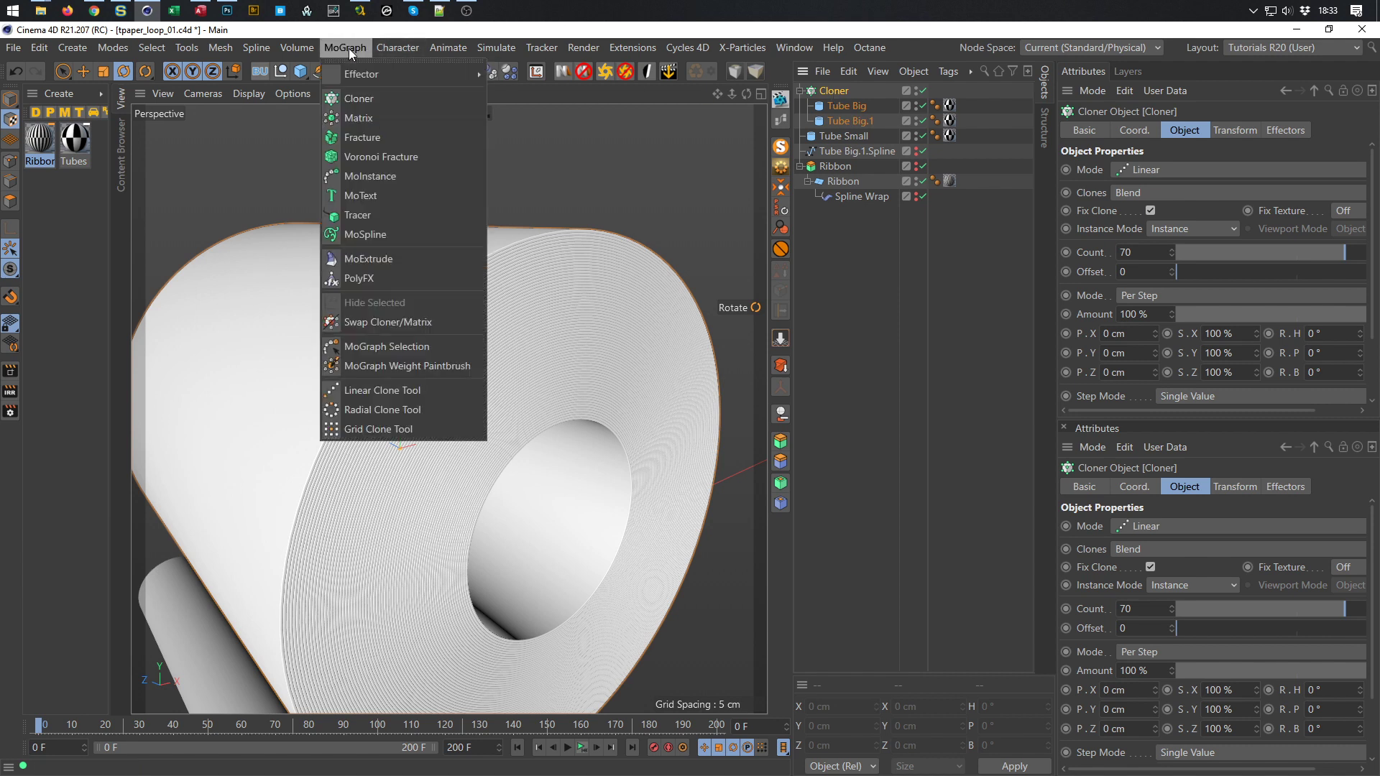
mouse_move(408, 73)
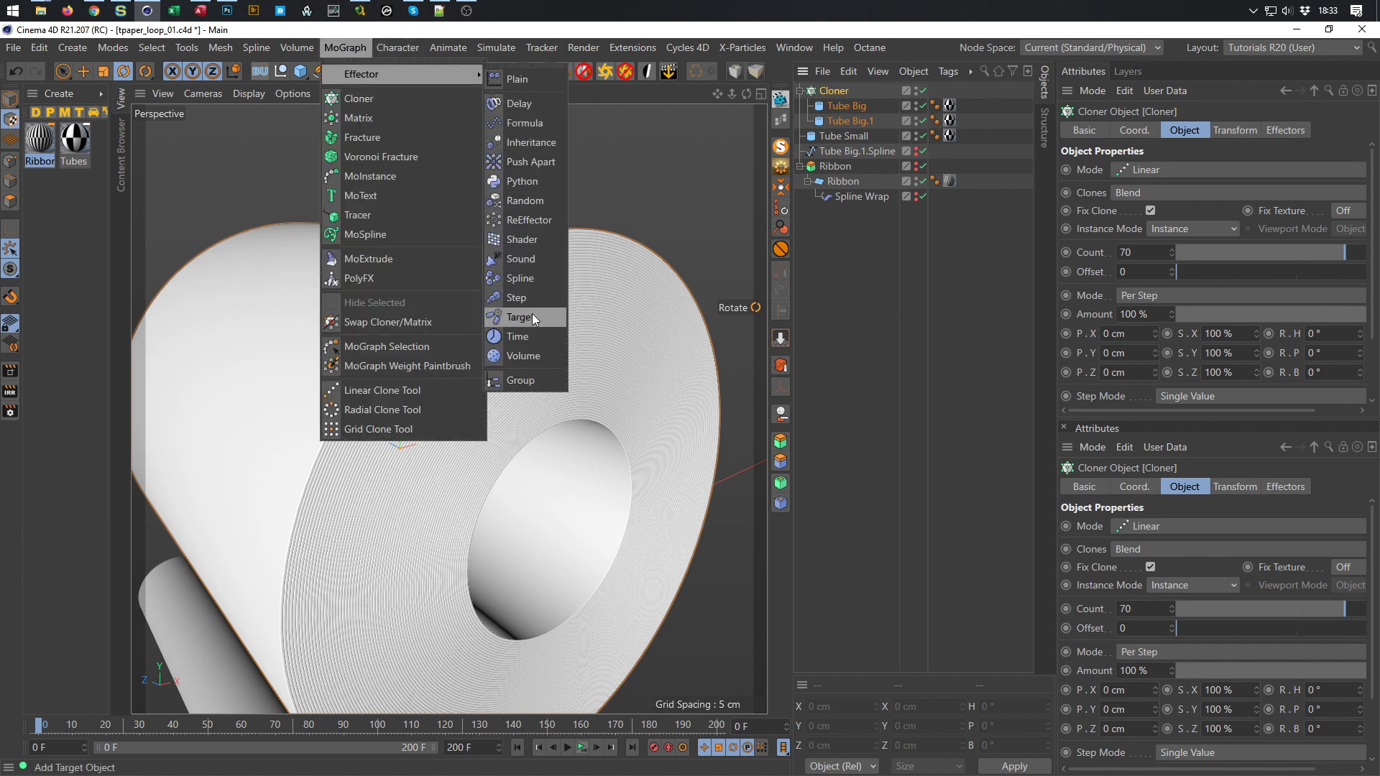
click(529, 207)
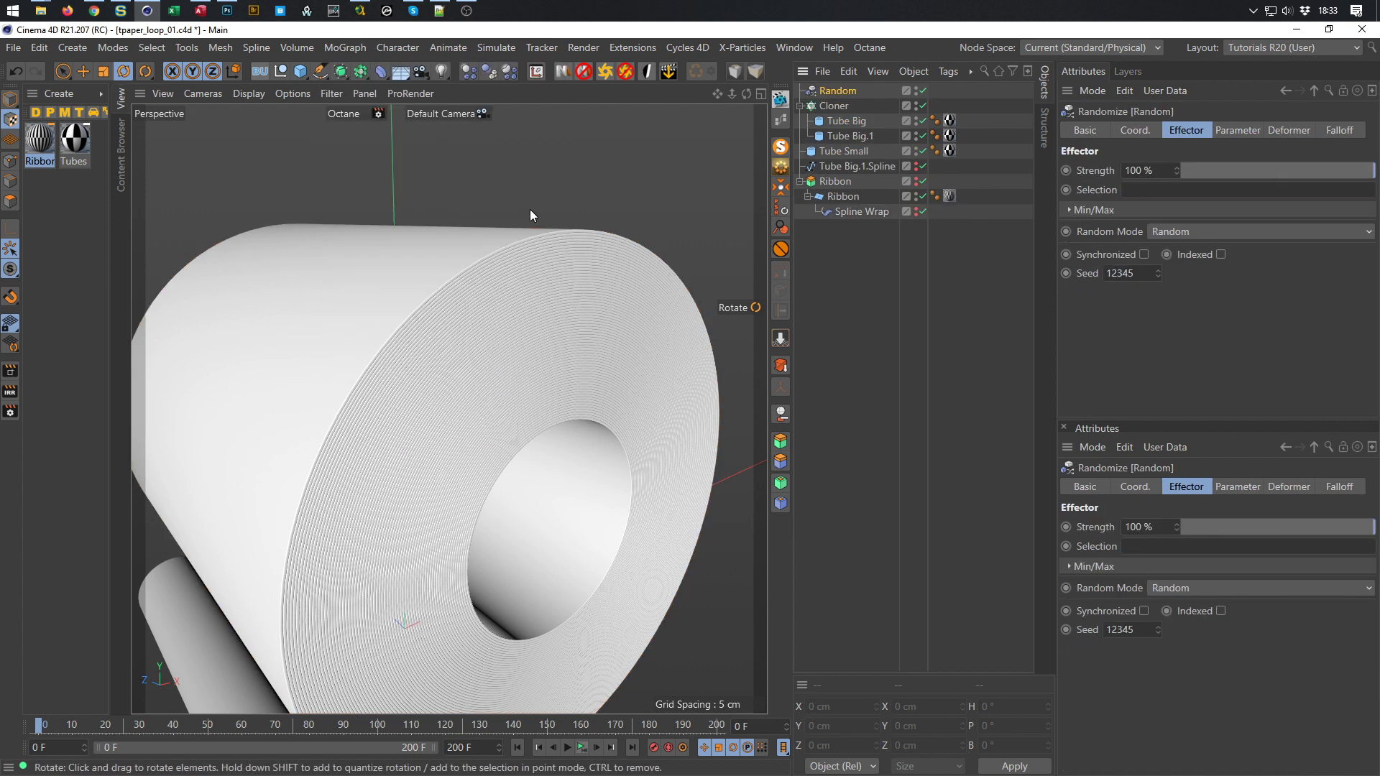
click(1236, 136)
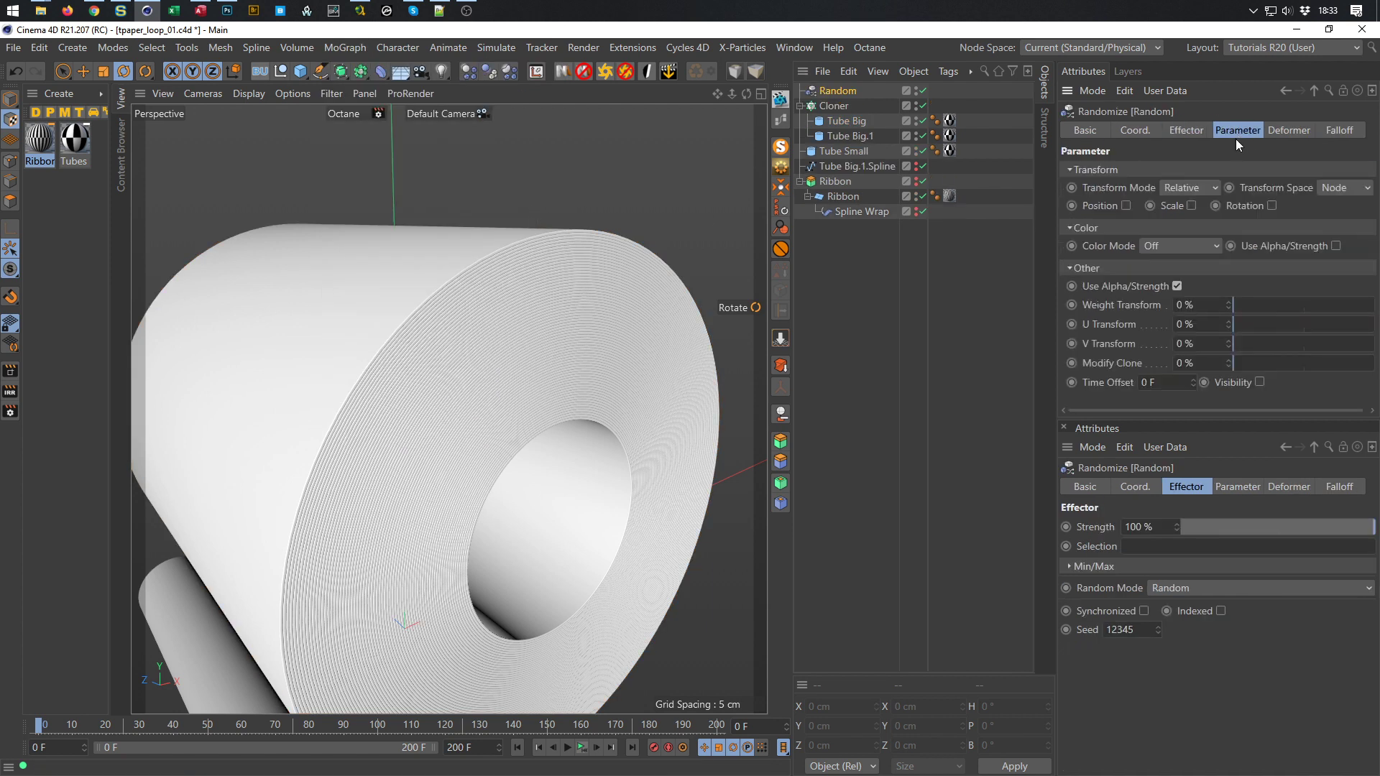
click(1125, 205)
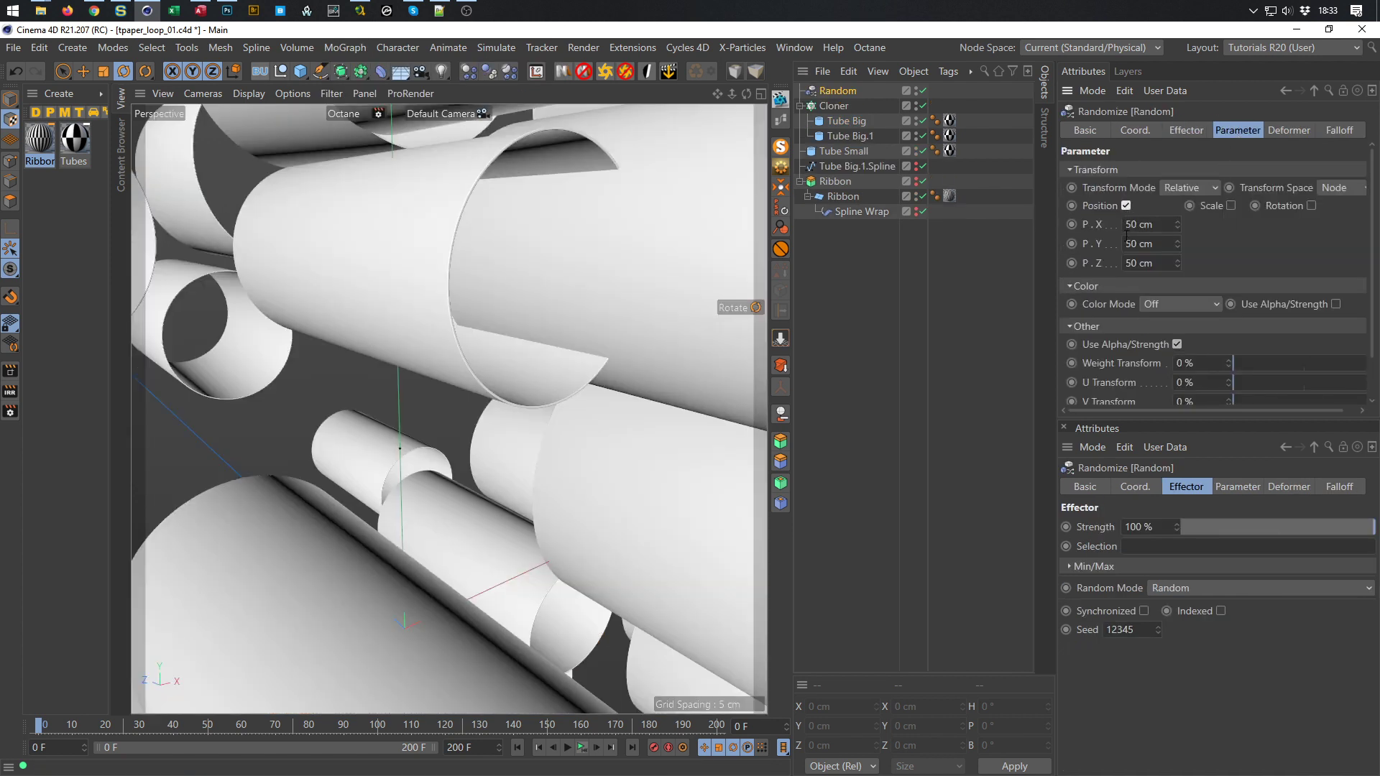
drag(1159, 227, 878, 260)
text(0)
key(Tab)
text(0)
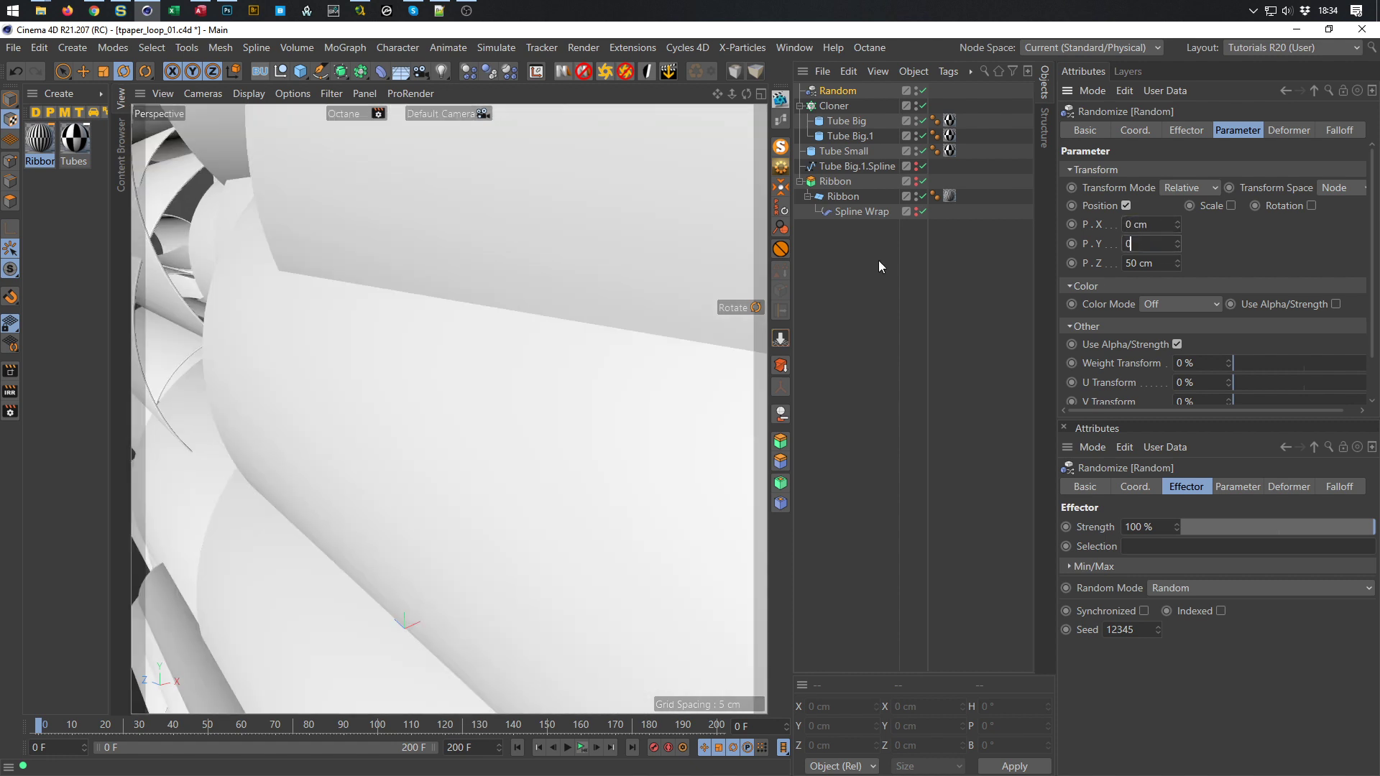
key(Return)
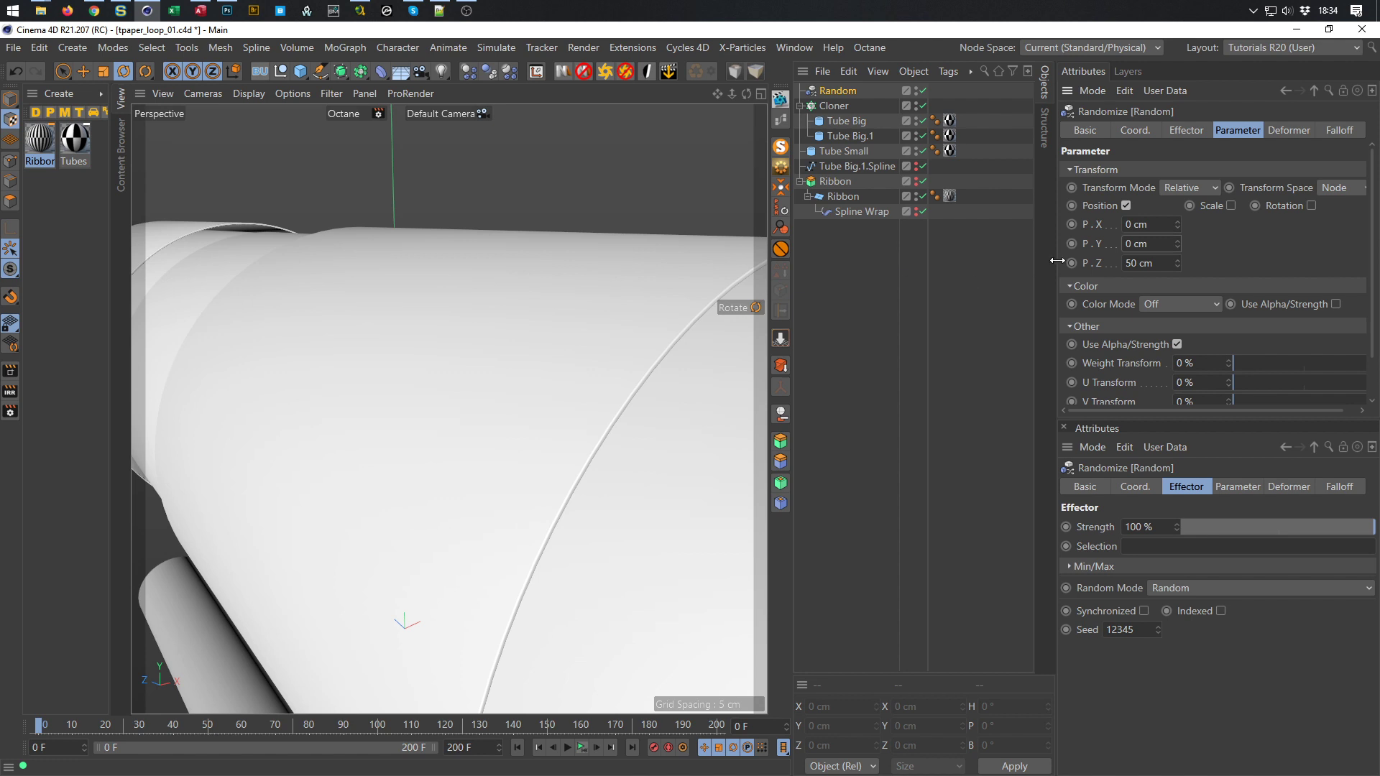
Try a P.Z variation of 0.1 cm in the Random effector and reset it to 0 cm
drag(1153, 262, 1045, 286)
text(0.1)
key(Return)
alt+drag(657, 357, 564, 331)
key(BackSpace)
key(BackSpace)
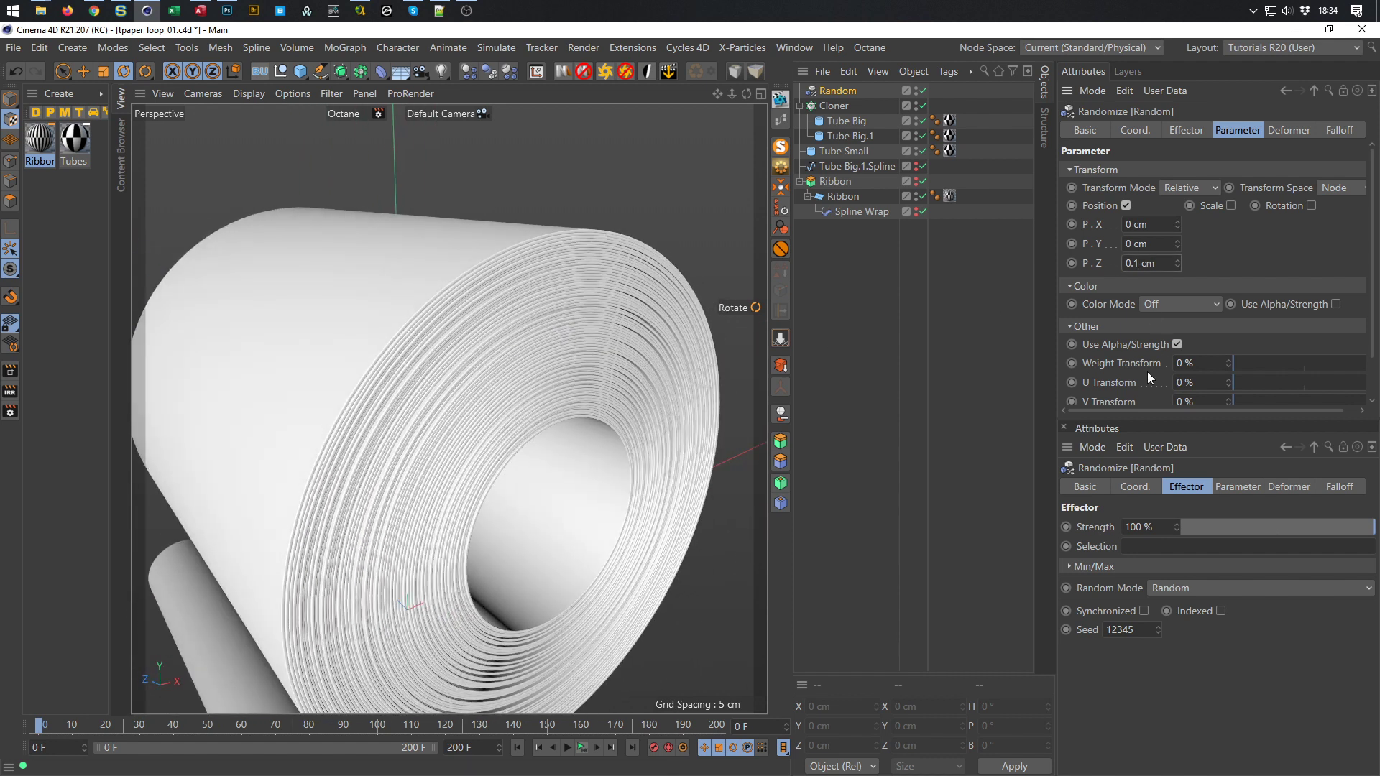
key(Return)
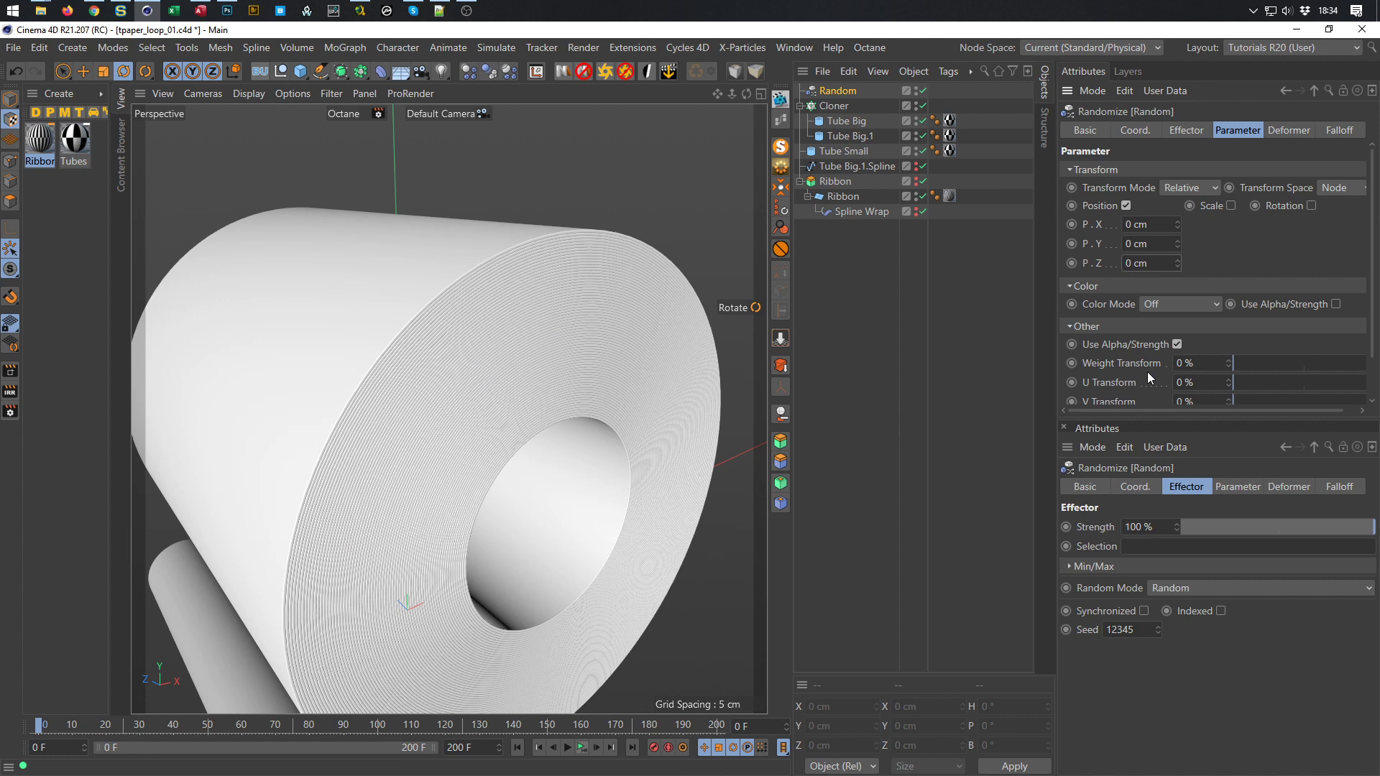
Set the Random effector's P.Z variation to 0.05 cm and save the project
click(1149, 260)
text(.05)
key(Return)
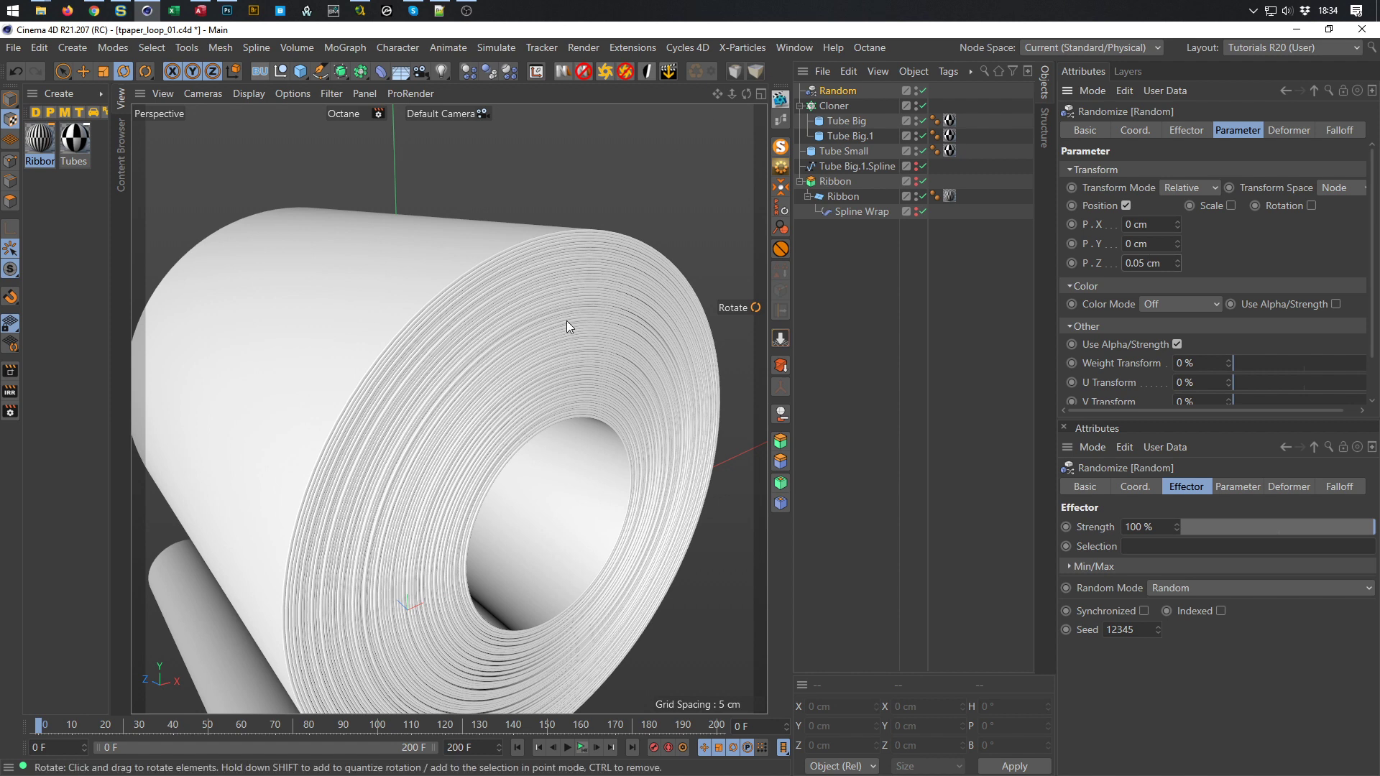
scroll(566, 321, down, 5)
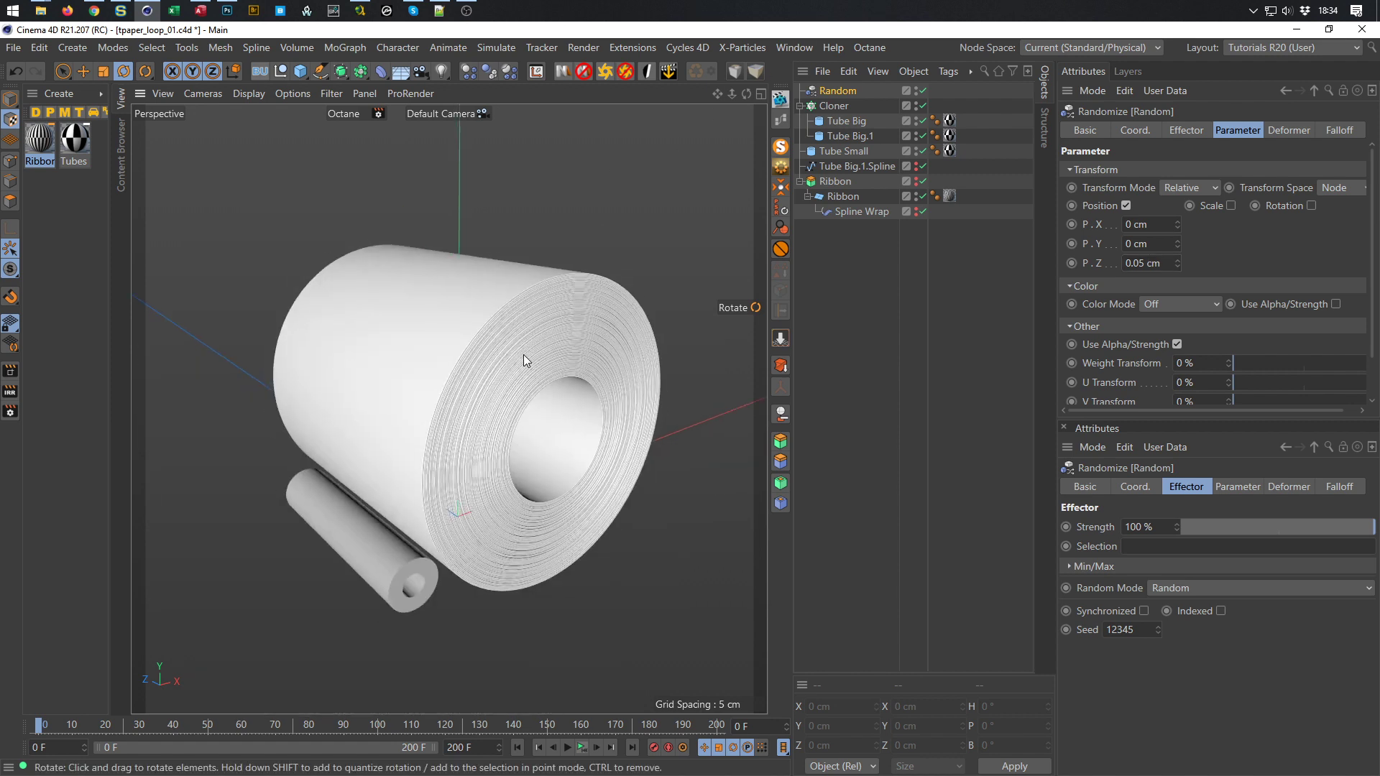
alt+drag(523, 355, 520, 366)
key(ctrl+s)
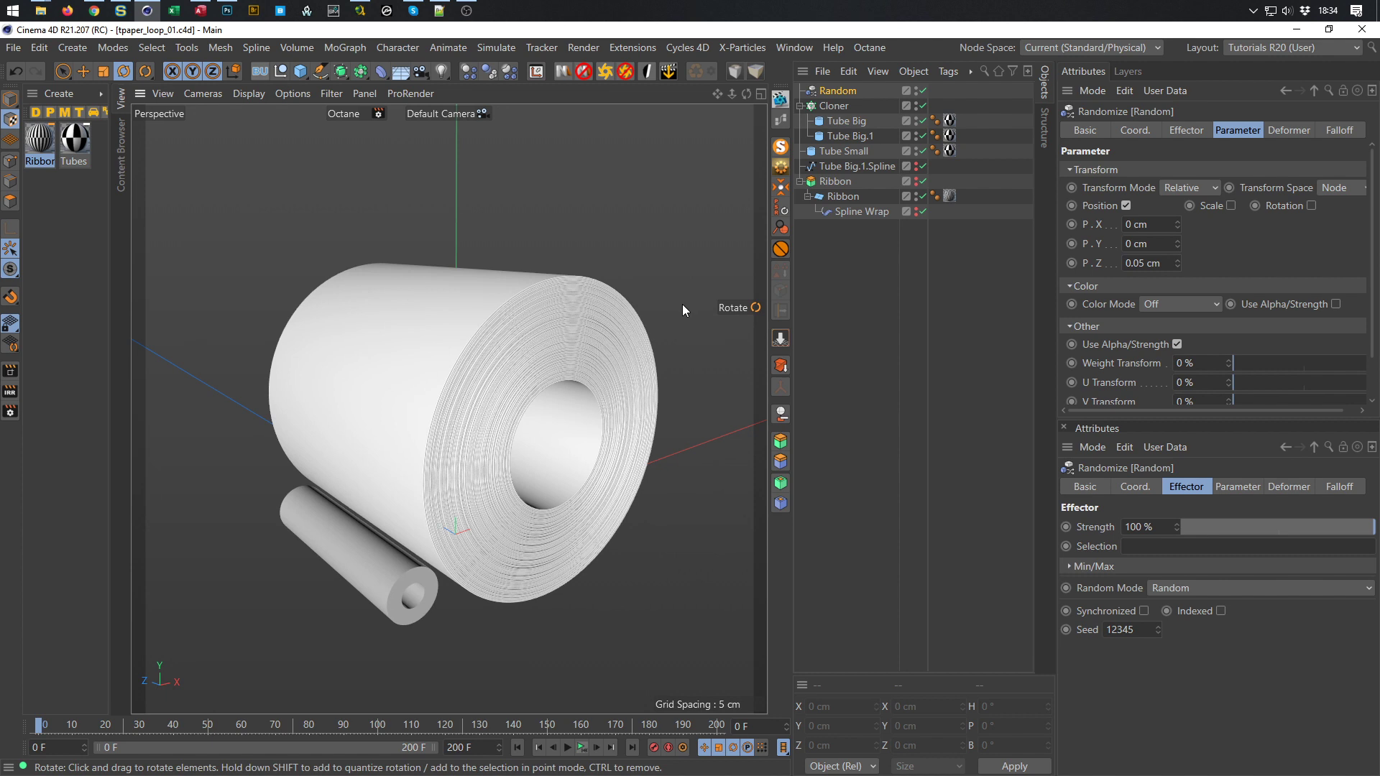
Show textures in the viewport and enable rotation in the Random effector with R.B at 360°
key(n)
key(q)
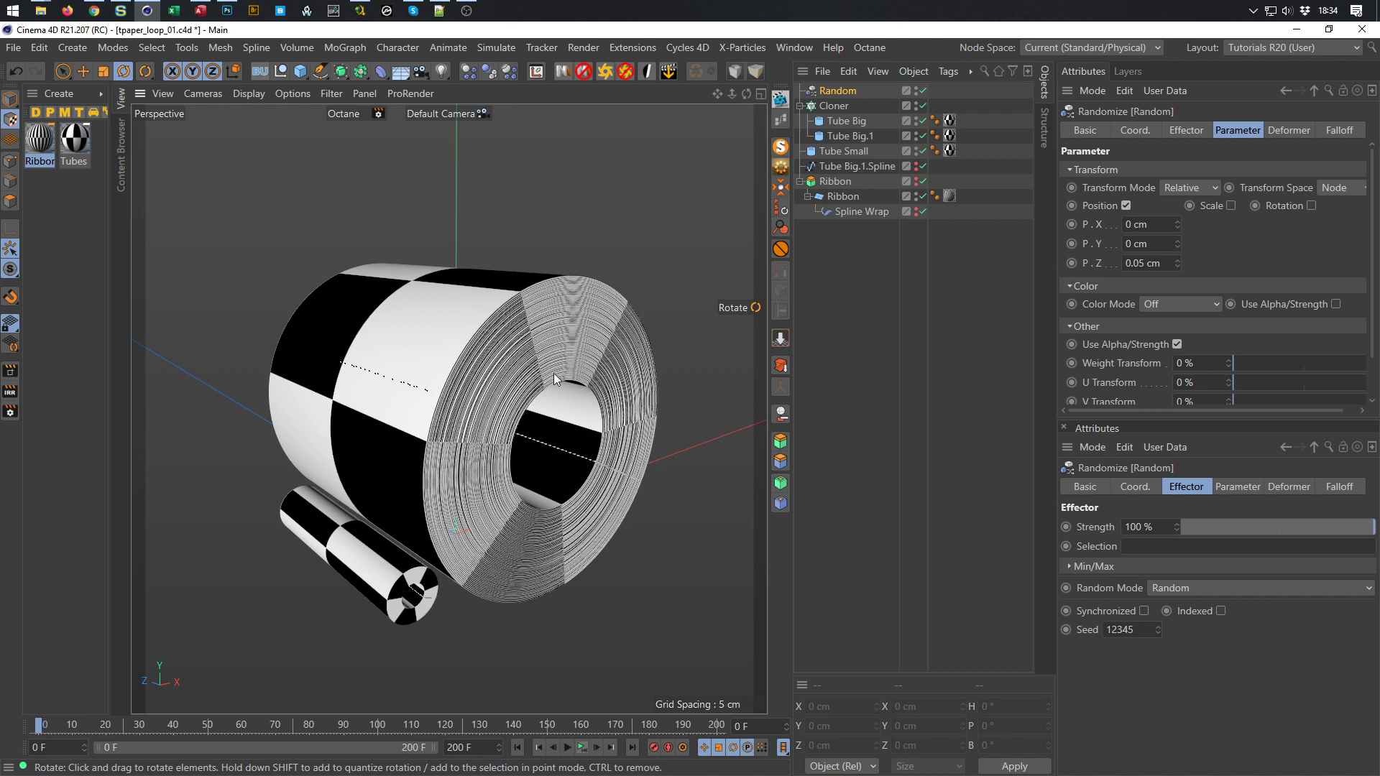
alt+drag(553, 373, 575, 305)
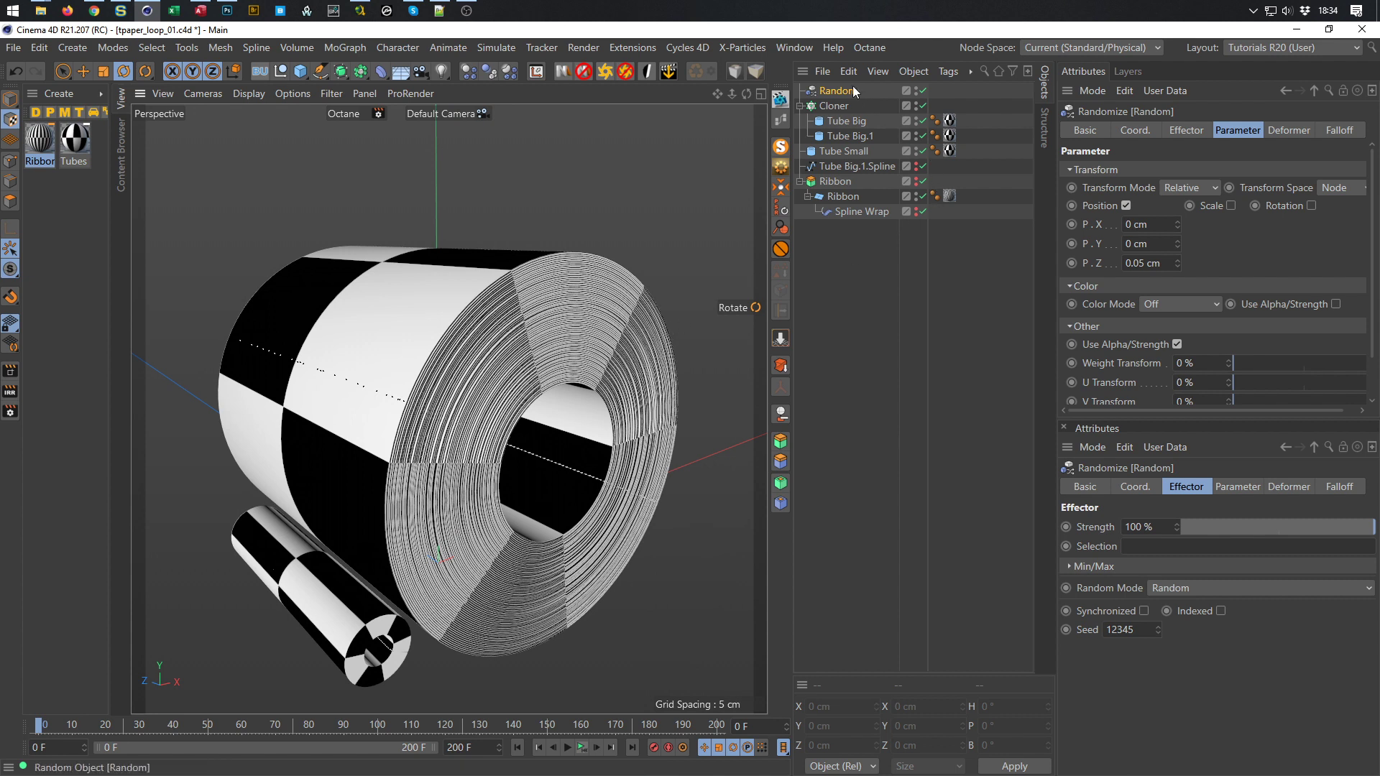
click(1311, 205)
click(1335, 263)
text(360)
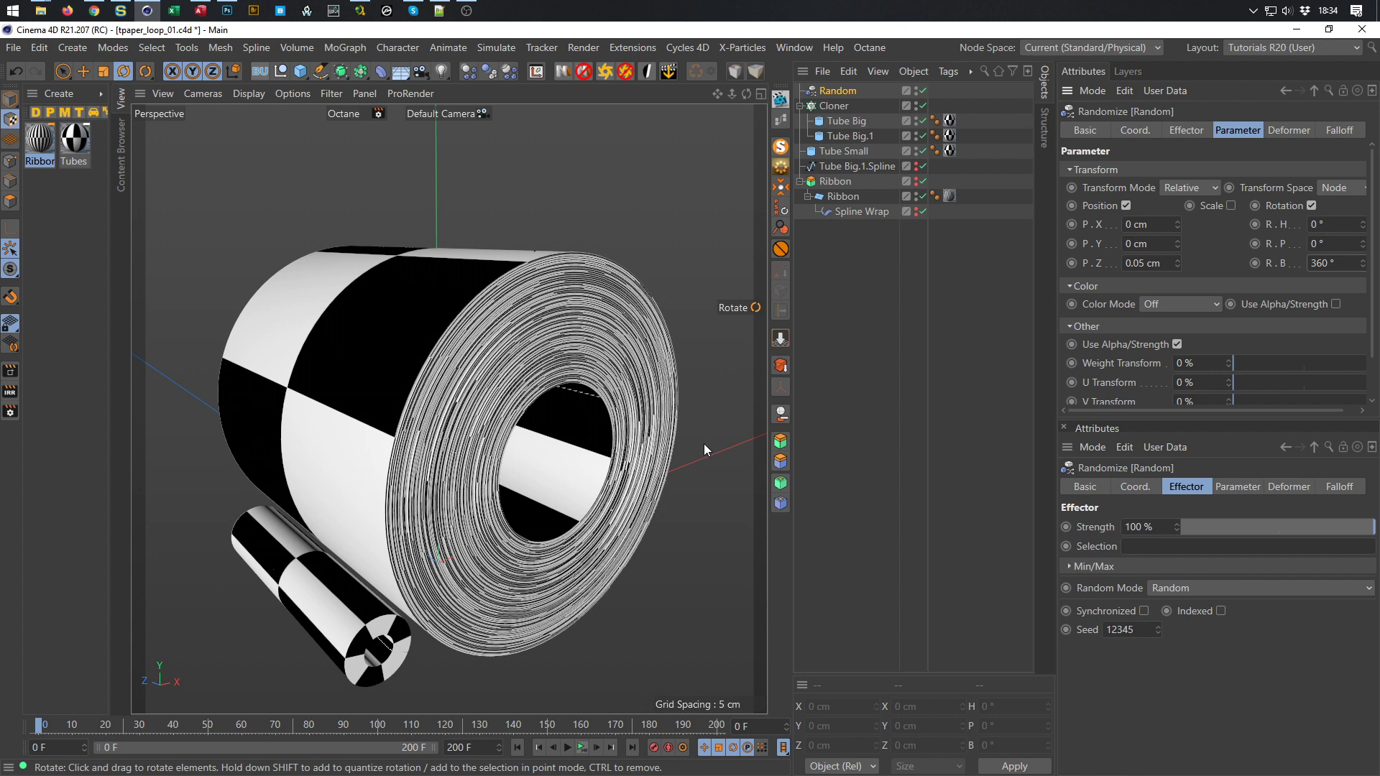
alt+right_drag(704, 443, 550, 451)
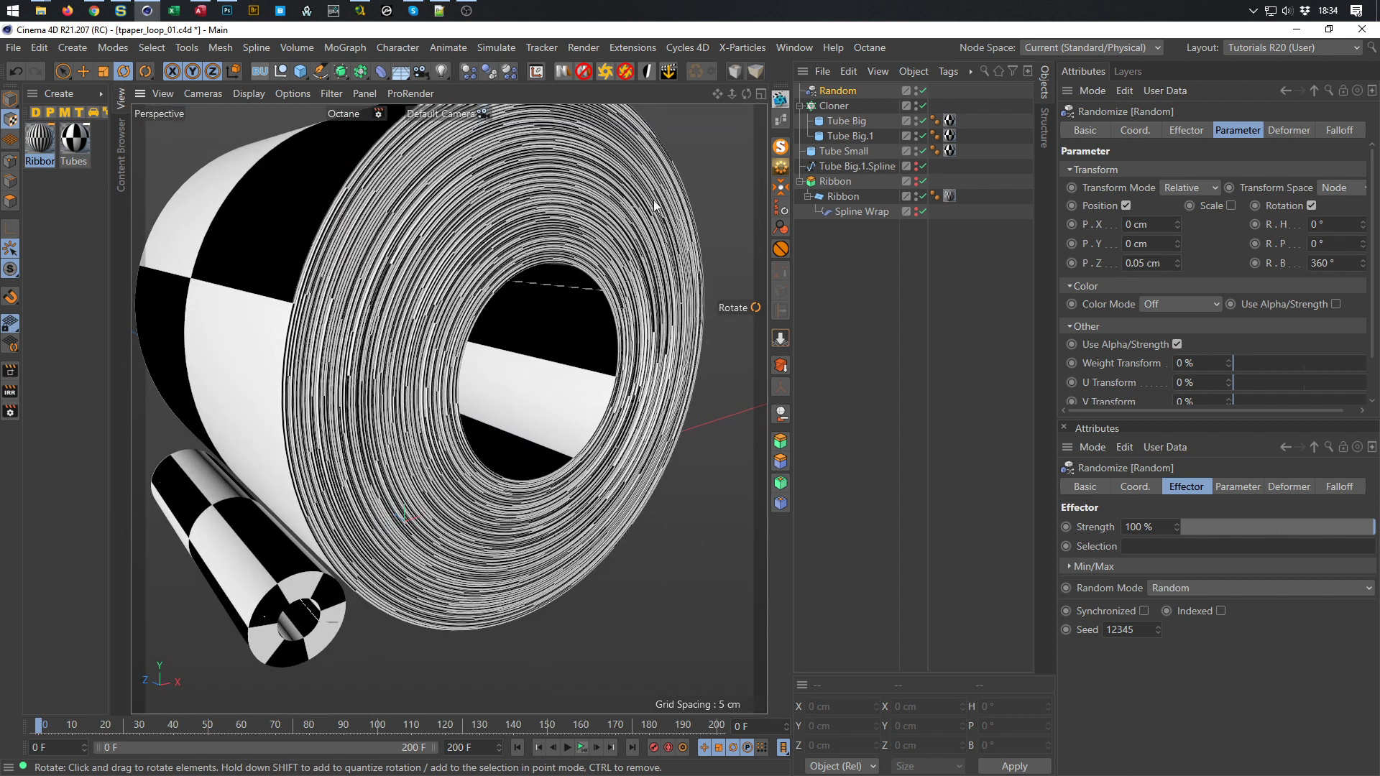
Duplicate Tube Big.1 outside the Cloner, rename the copy Tube Inner, and save the project
click(837, 139)
drag(837, 139, 836, 153)
double_click(838, 153)
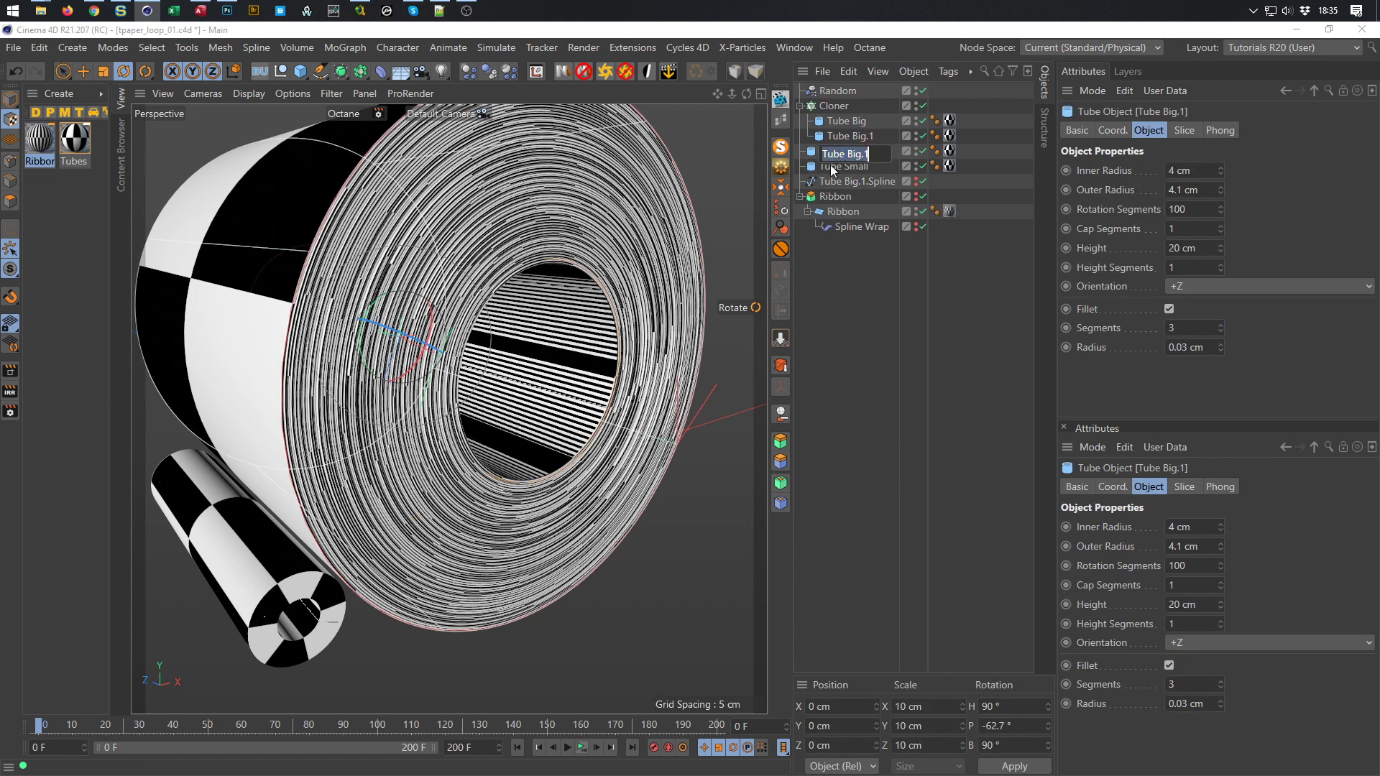
key(End)
key(shift+Left)
key(shift+Left)
key(shift+Left)
key(shift+Left)
key(shift+Left)
text(Inner)
key(Return)
key(ctrl+s)
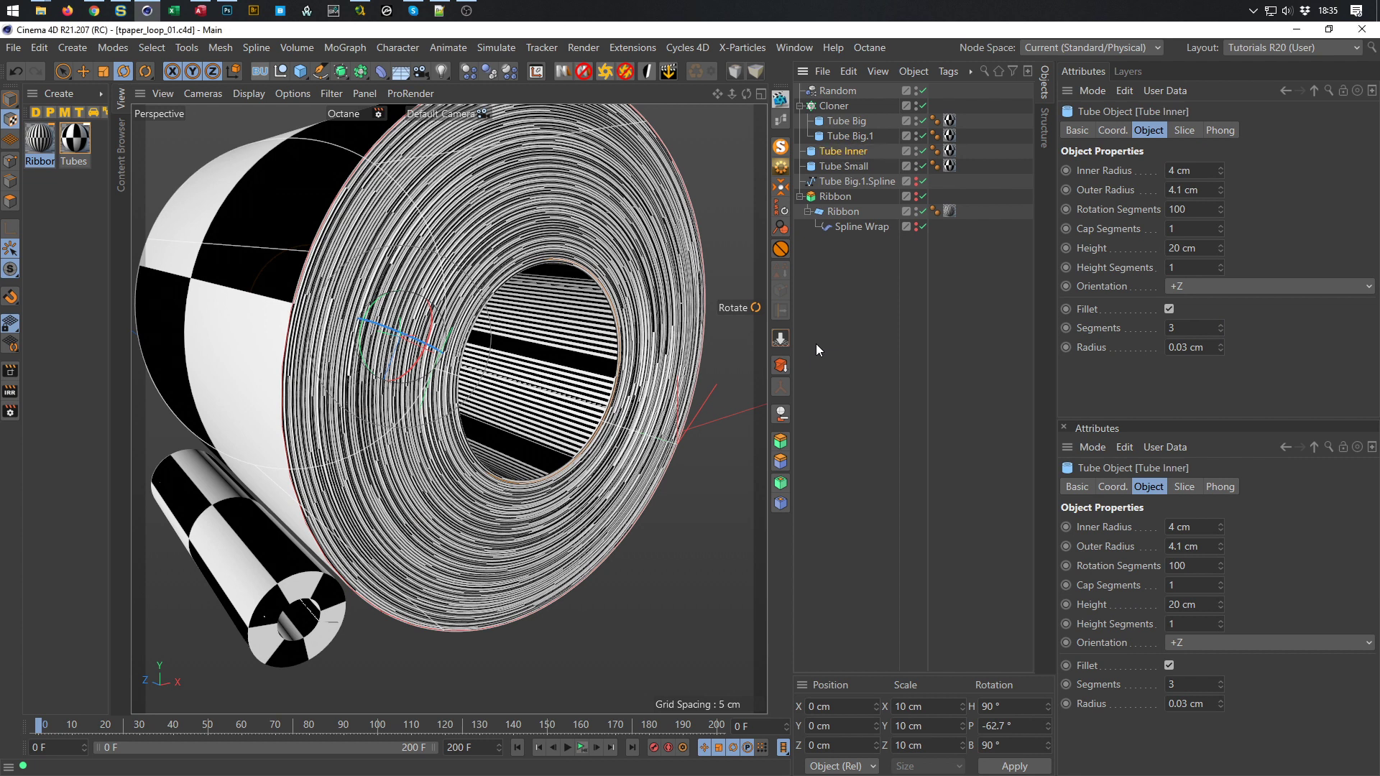
Hide textures in the viewport and set Tube Inner's outer radius to 4 cm
right_click(862, 236)
click(862, 243)
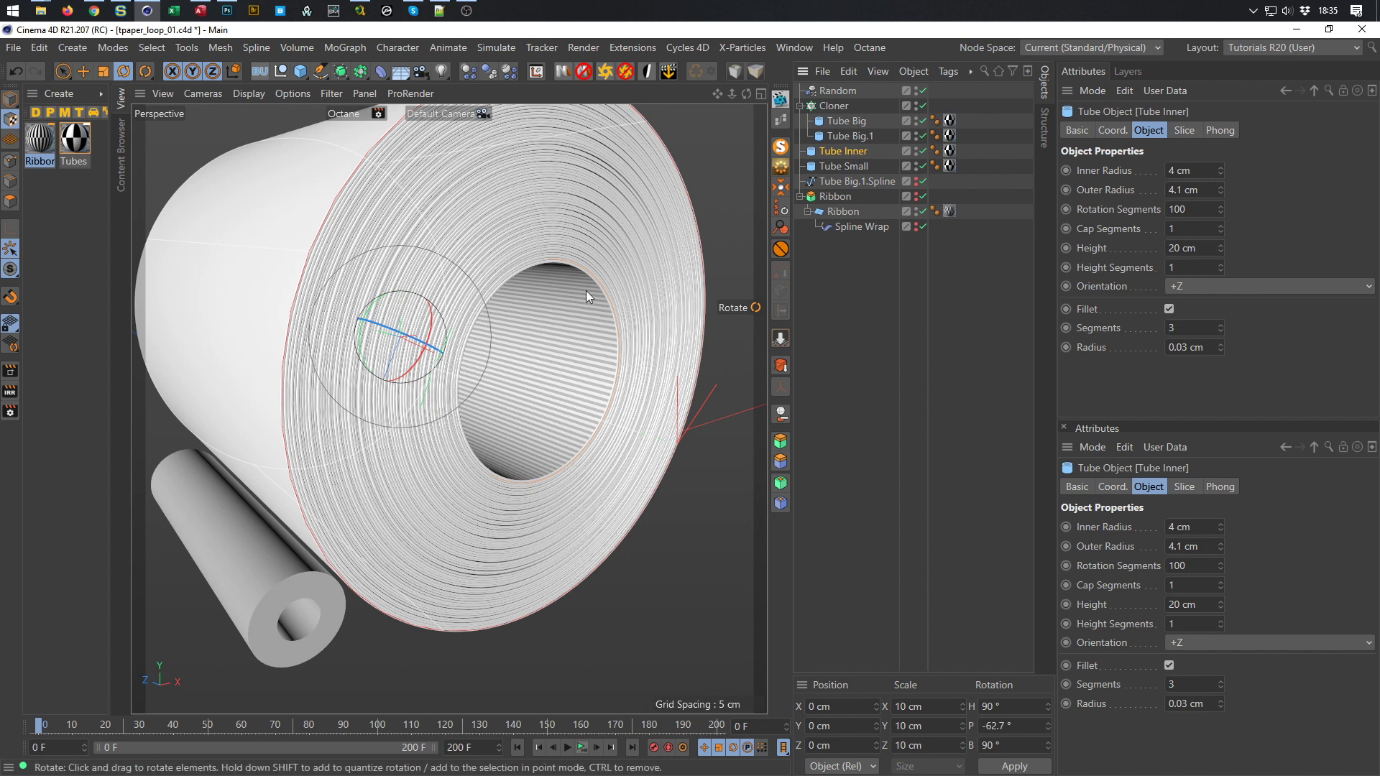
drag(1199, 190, 1058, 243)
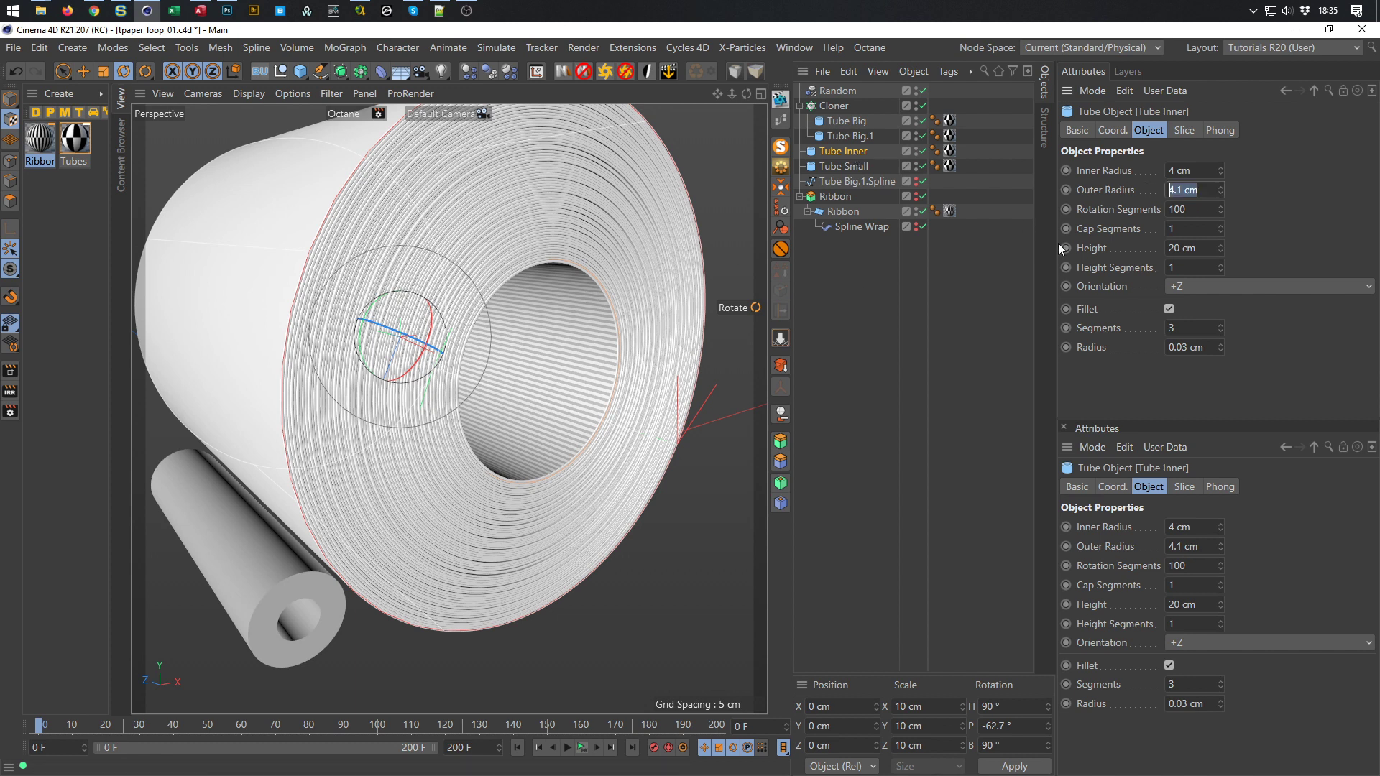
text(4)
key(Return)
Try an inner radius of 3.5 cm on Tube Inner and refine it to 3.8 cm
drag(1205, 168, 1039, 214)
text(3.5)
key(Return)
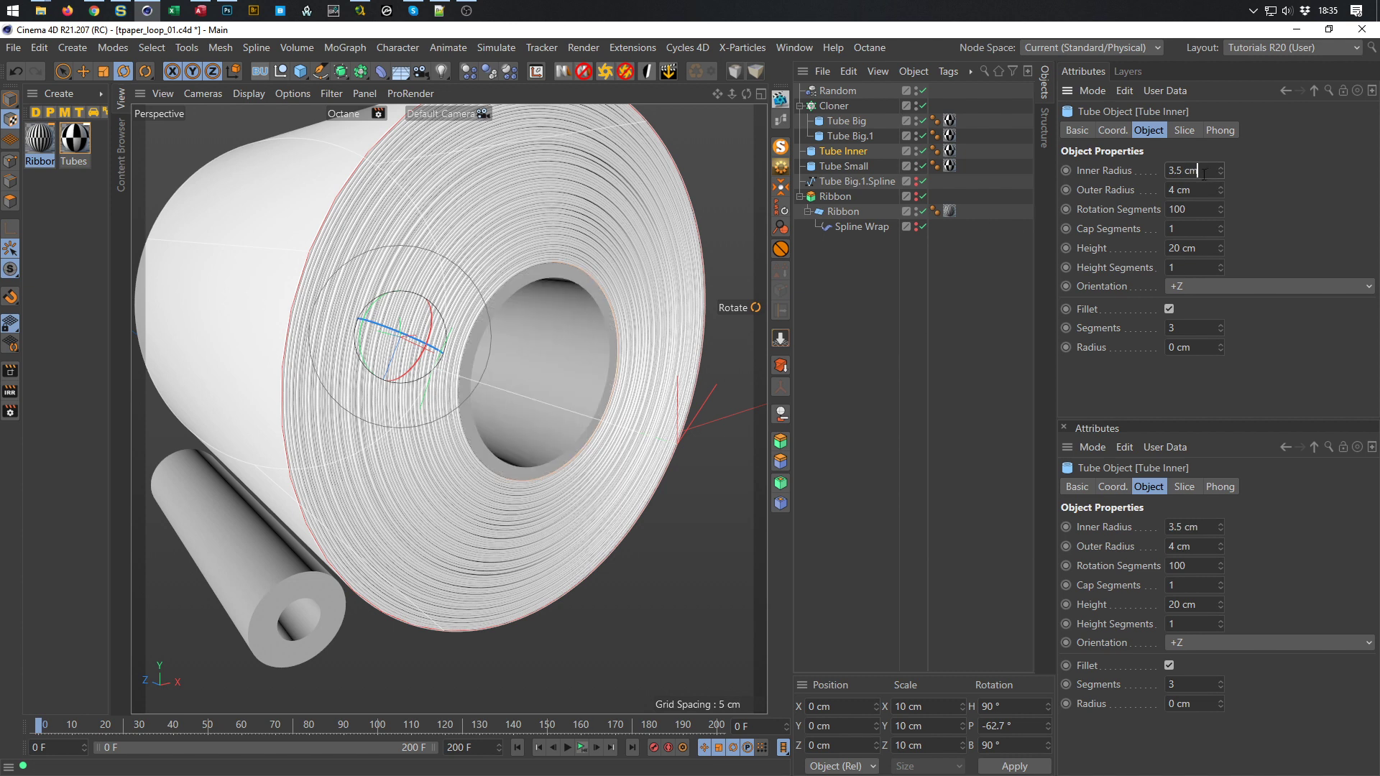
drag(1177, 172, 1213, 181)
text(8)
key(Return)
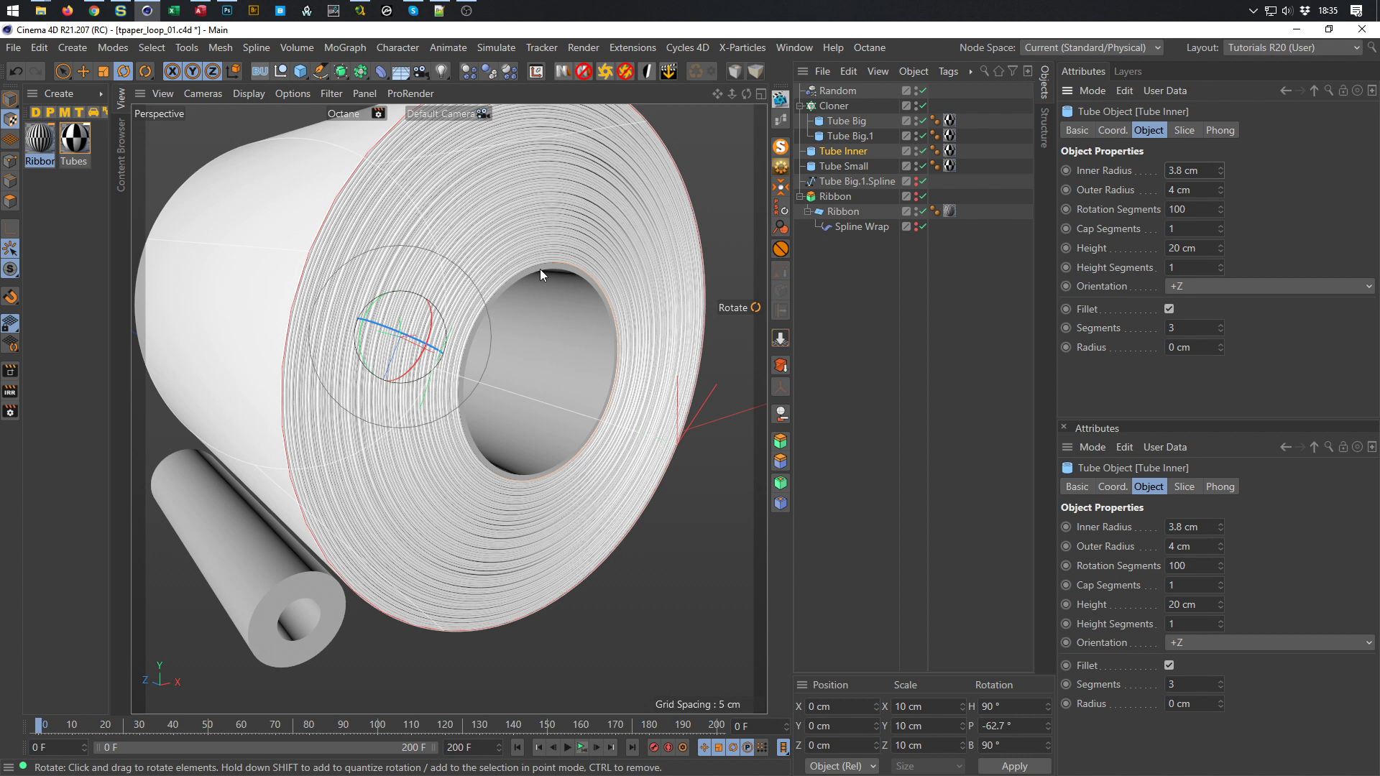
Set Tube Inner's height to 20.1 cm so the cardboard core protrudes slightly from the roll
scroll(540, 269, up, 8)
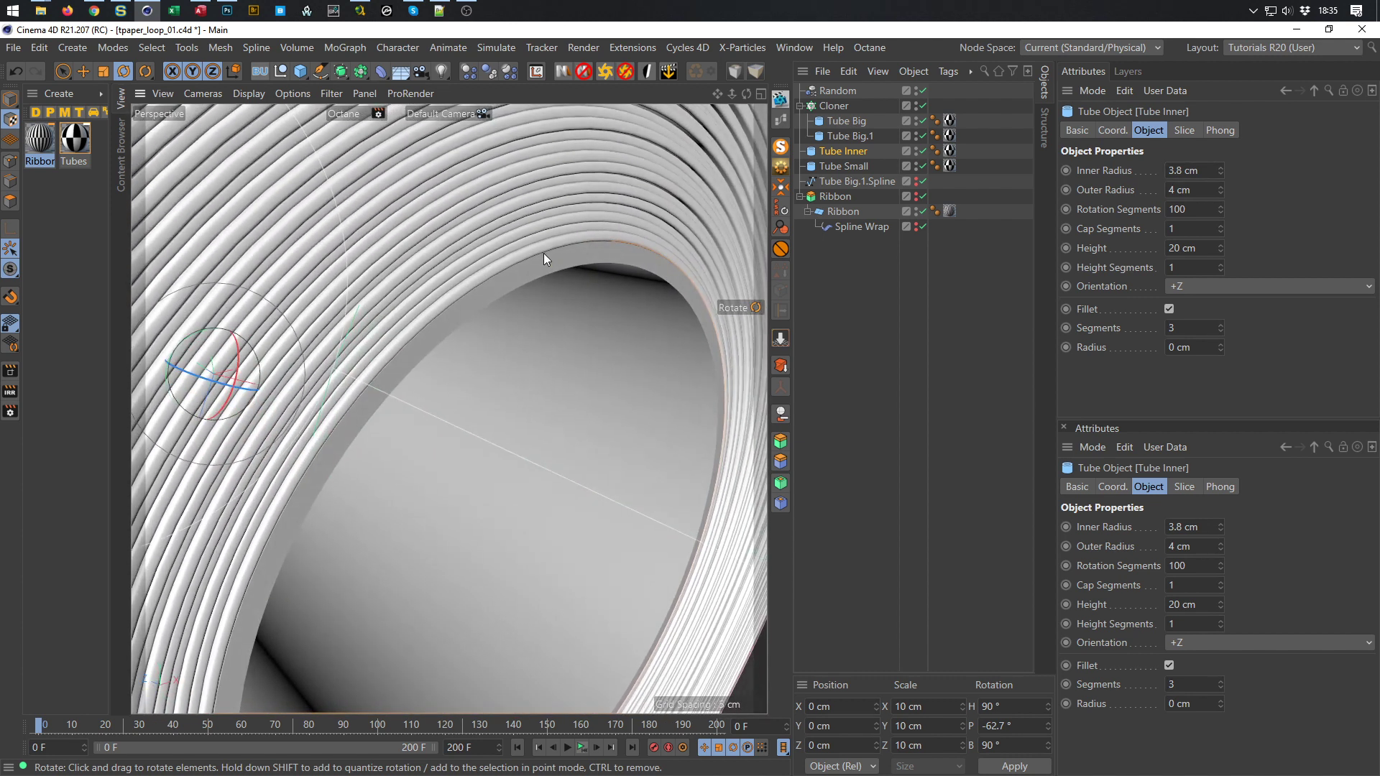
click(1178, 248)
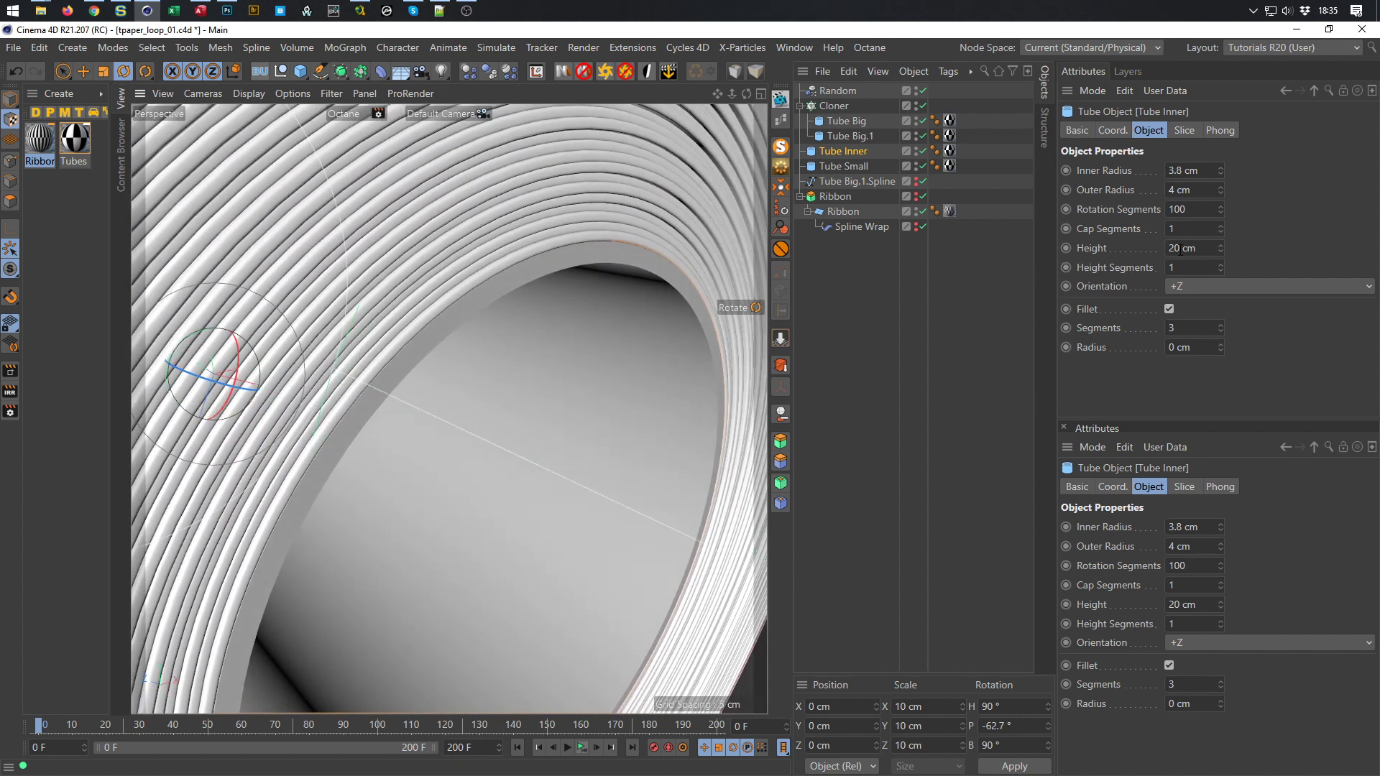
text(.1)
key(Return)
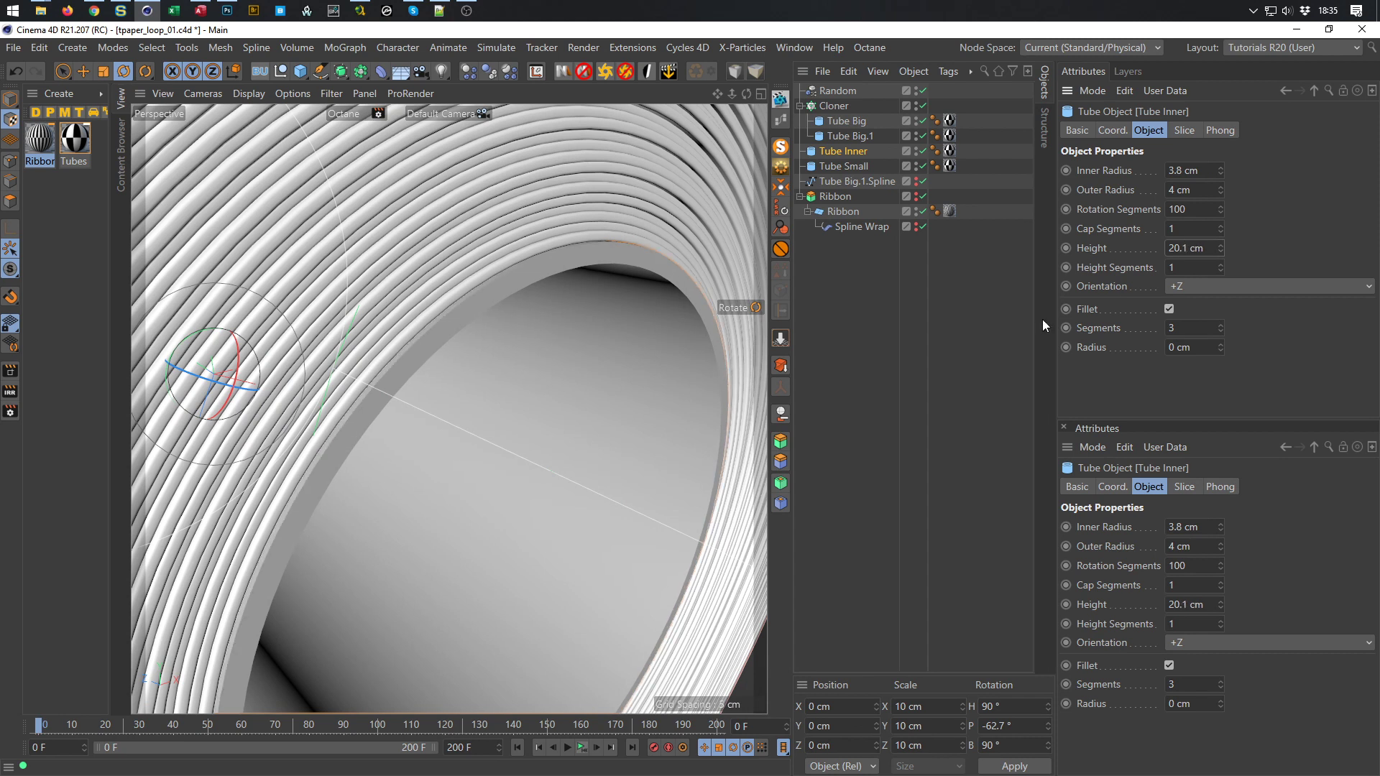
Try fillet radii of 0.1 cm and 0.02 cm on Tube Inner
double_click(1183, 350)
text(0.1)
key(Return)
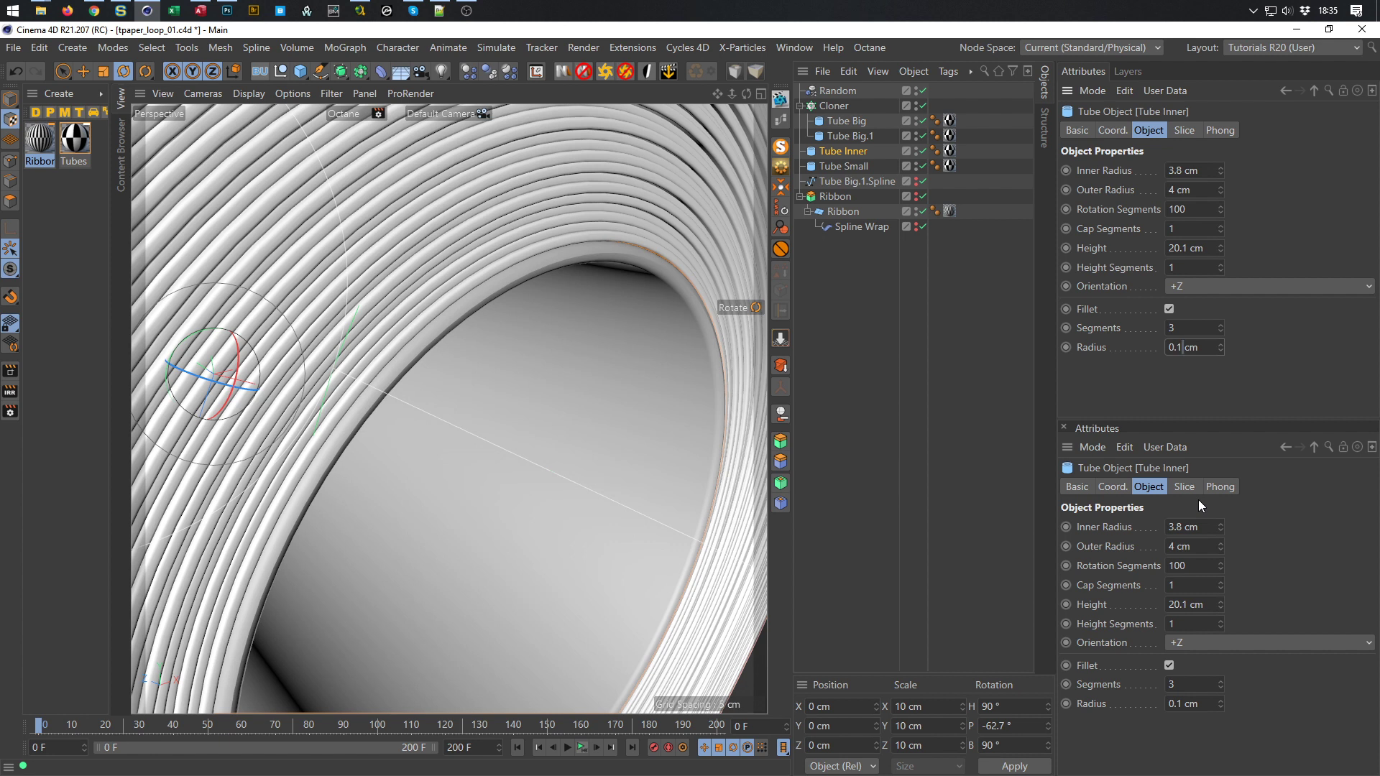
text(02)
key(Return)
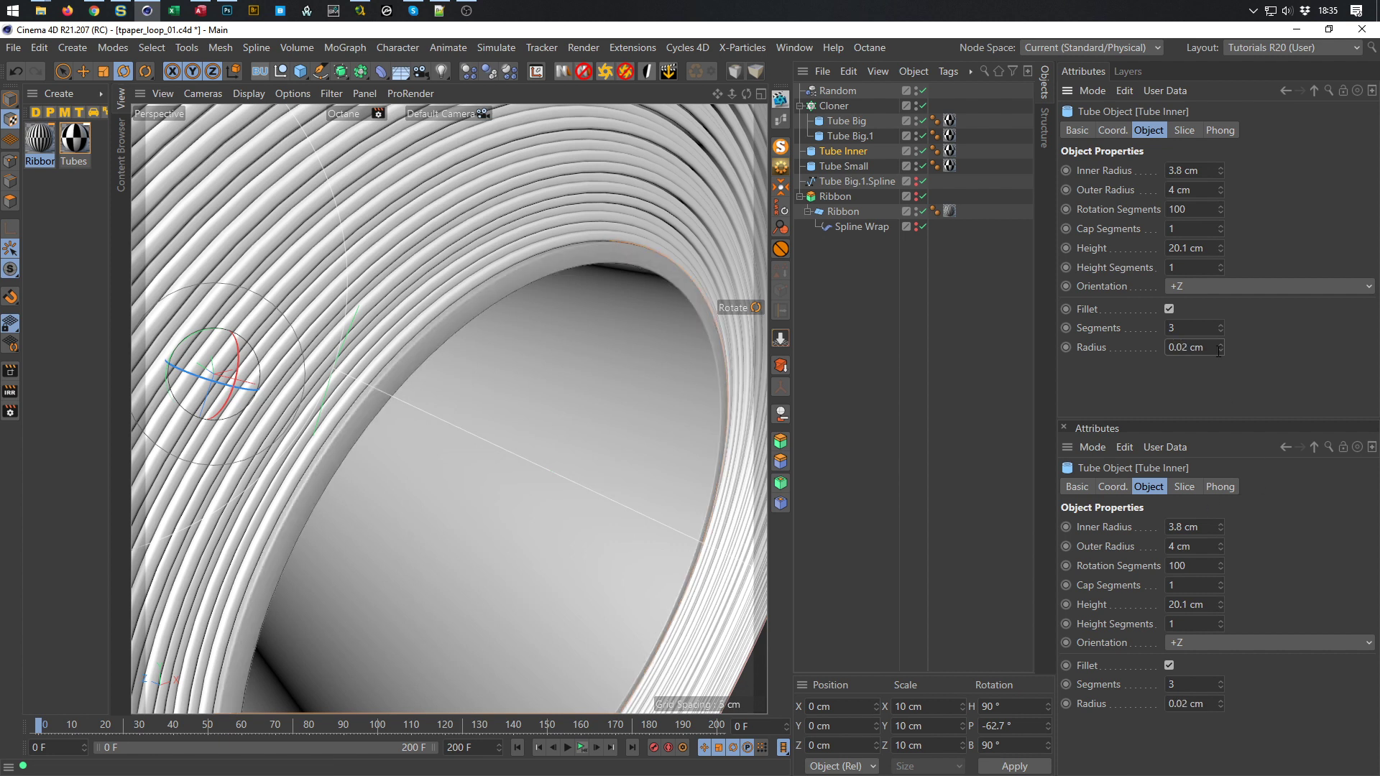
Set Tube Inner's fillet radius to 0.03 cm and save the project
key(Left)
key(Left)
key(Left)
key(shift+Left)
text(3)
key(Return)
key(h)
key(ctrl+s)
Make the Ribbon generator visible again and show textures in the viewport
alt+right_drag(460, 417, 516, 338)
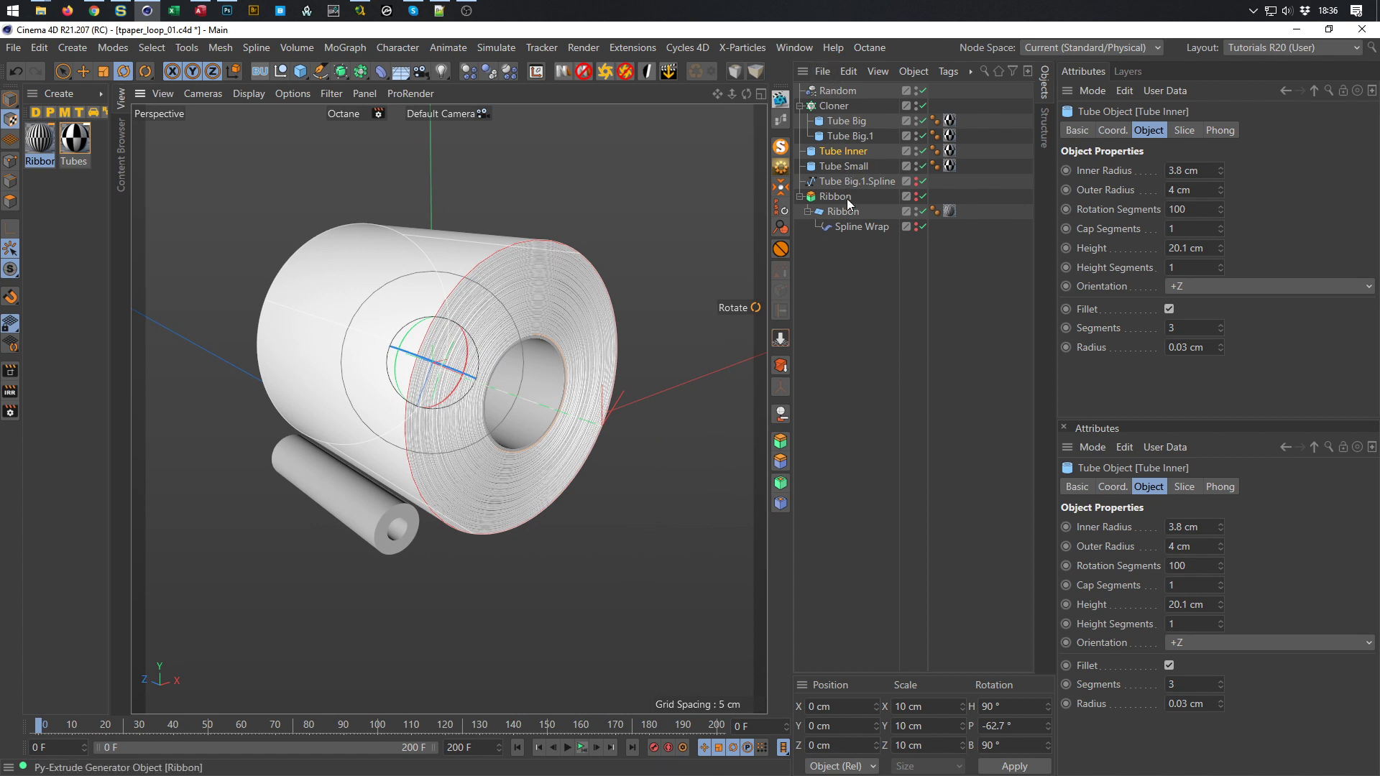
click(918, 197)
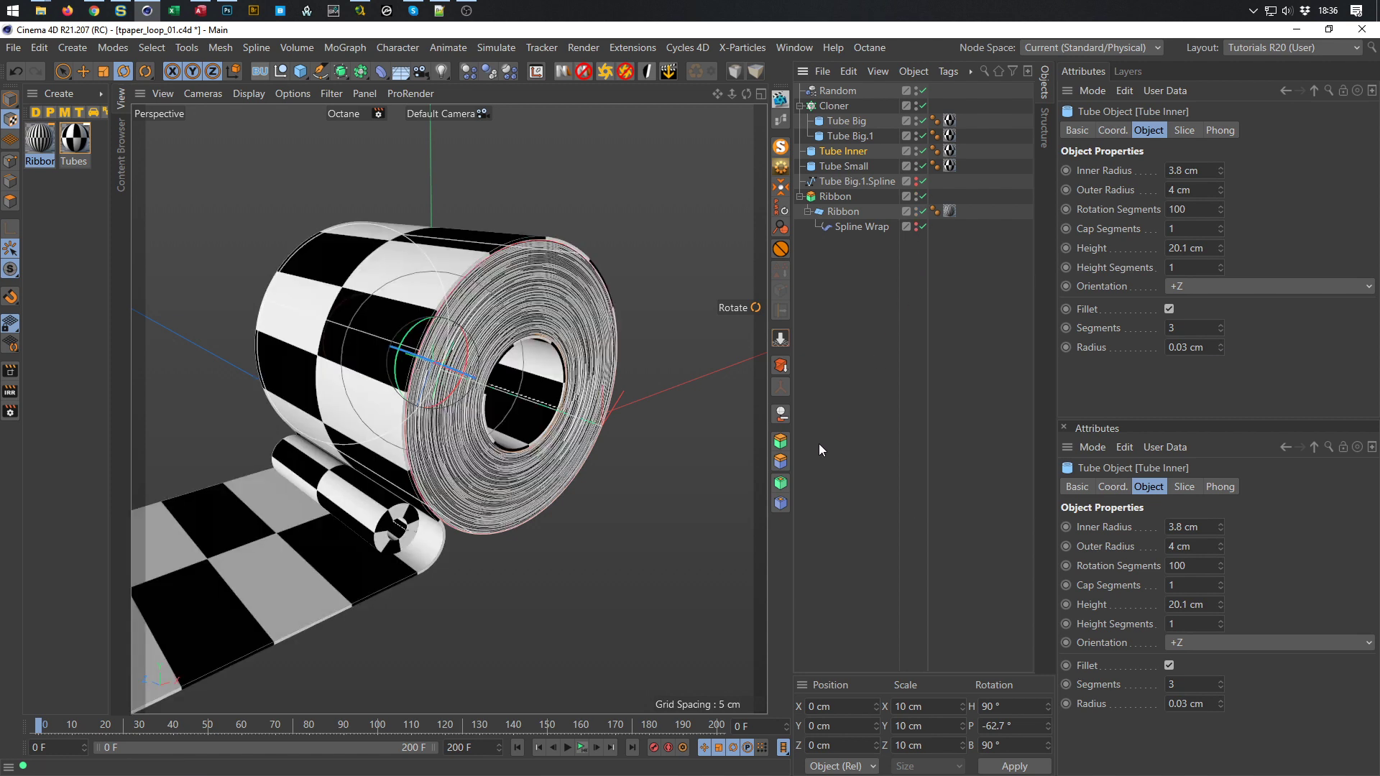
mouse_move(585, 345)
alt+middle_down()
mouse_move(610, 365)
mouse_move(609, 349)
alt+middle_up()
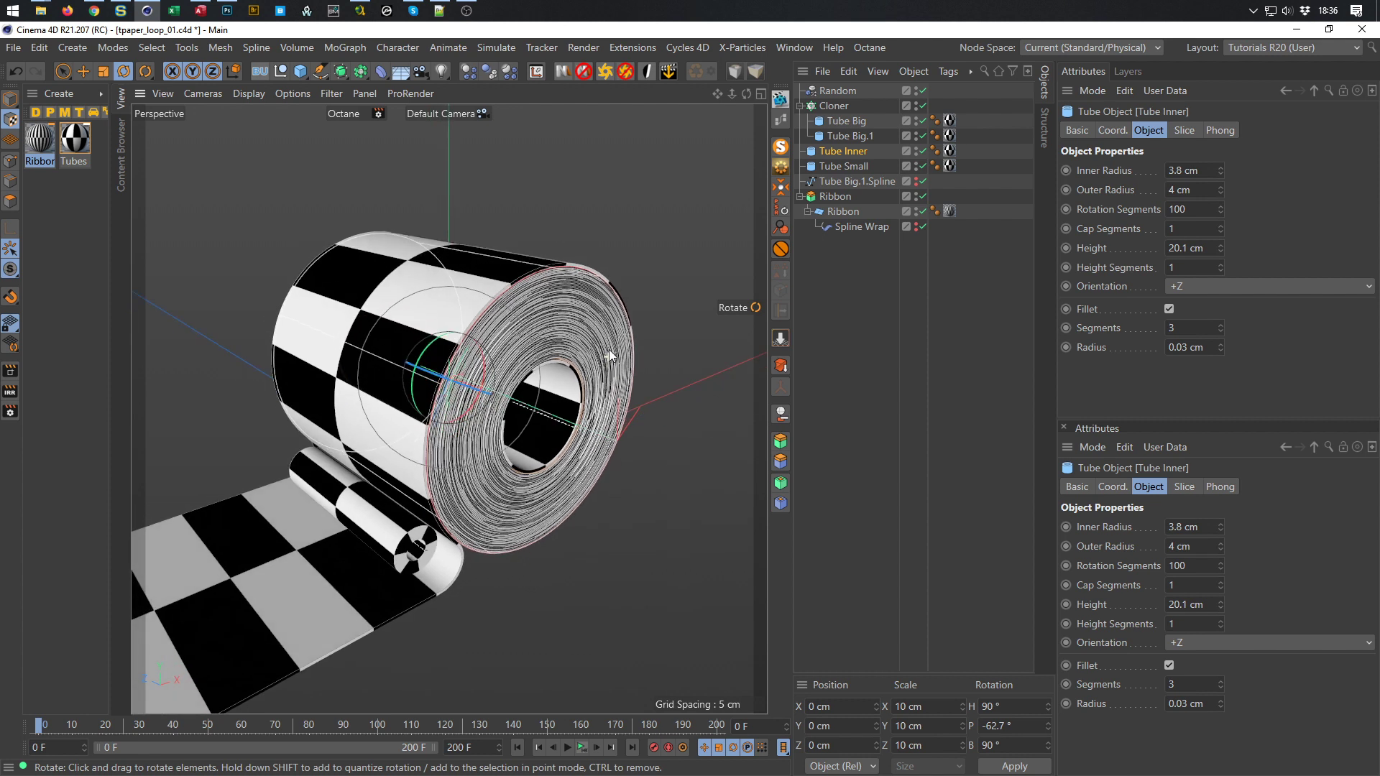
Keyframe the Cloner's R.B rotation from 0° at frame 0 to -720° at frame 200
click(834, 107)
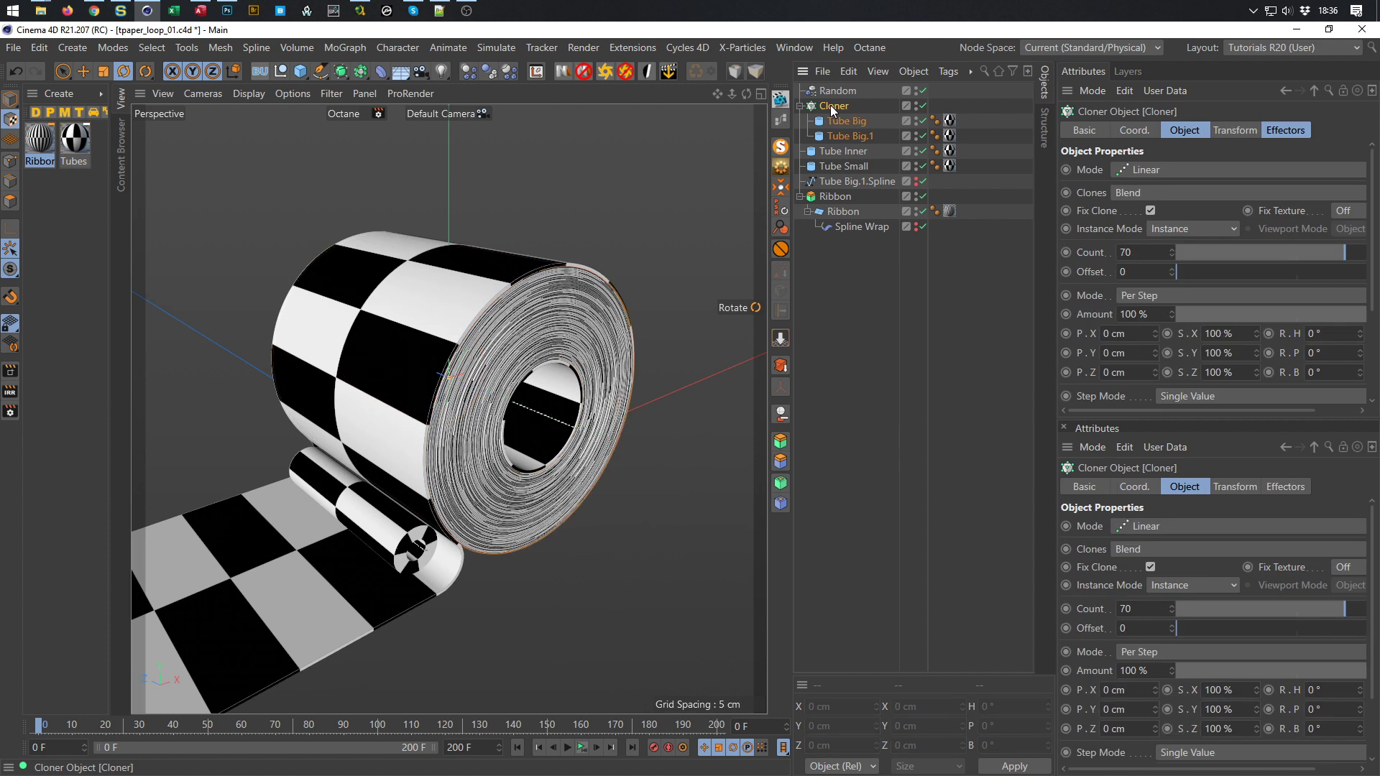
click(1142, 131)
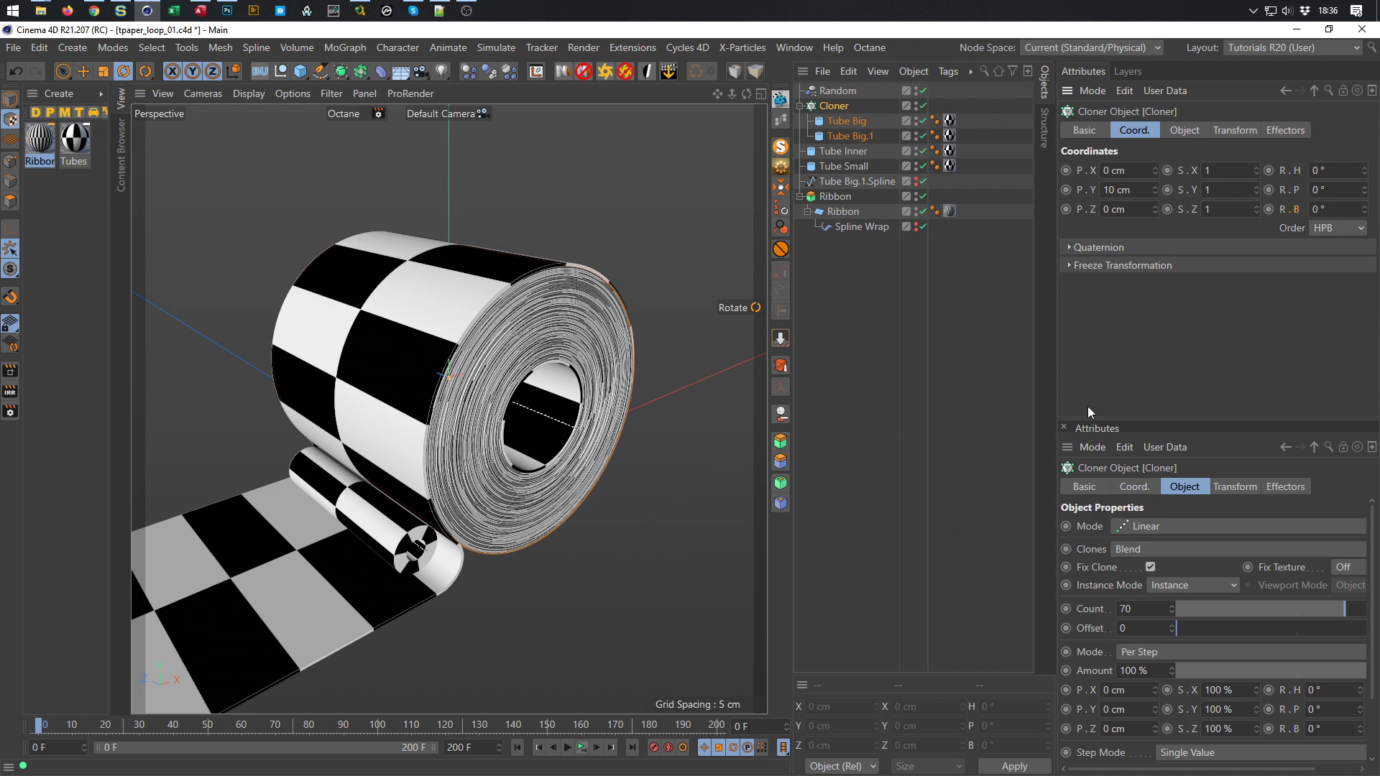
ctrl+click(1269, 209)
key(shift+g)
click(1330, 208)
text(-720)
key(Return)
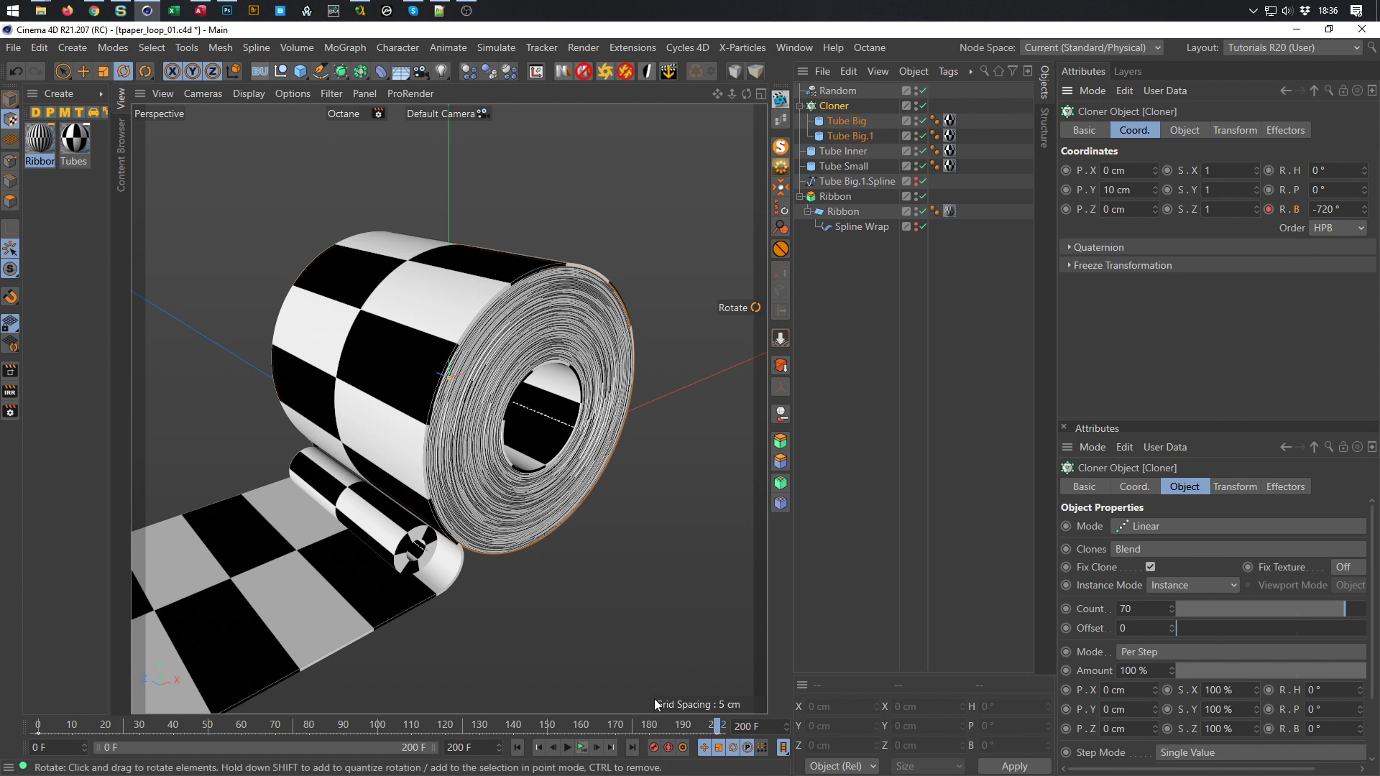
Play the animation from the start to check the Cloner's rotation against the ribbon and inner tube
click(583, 748)
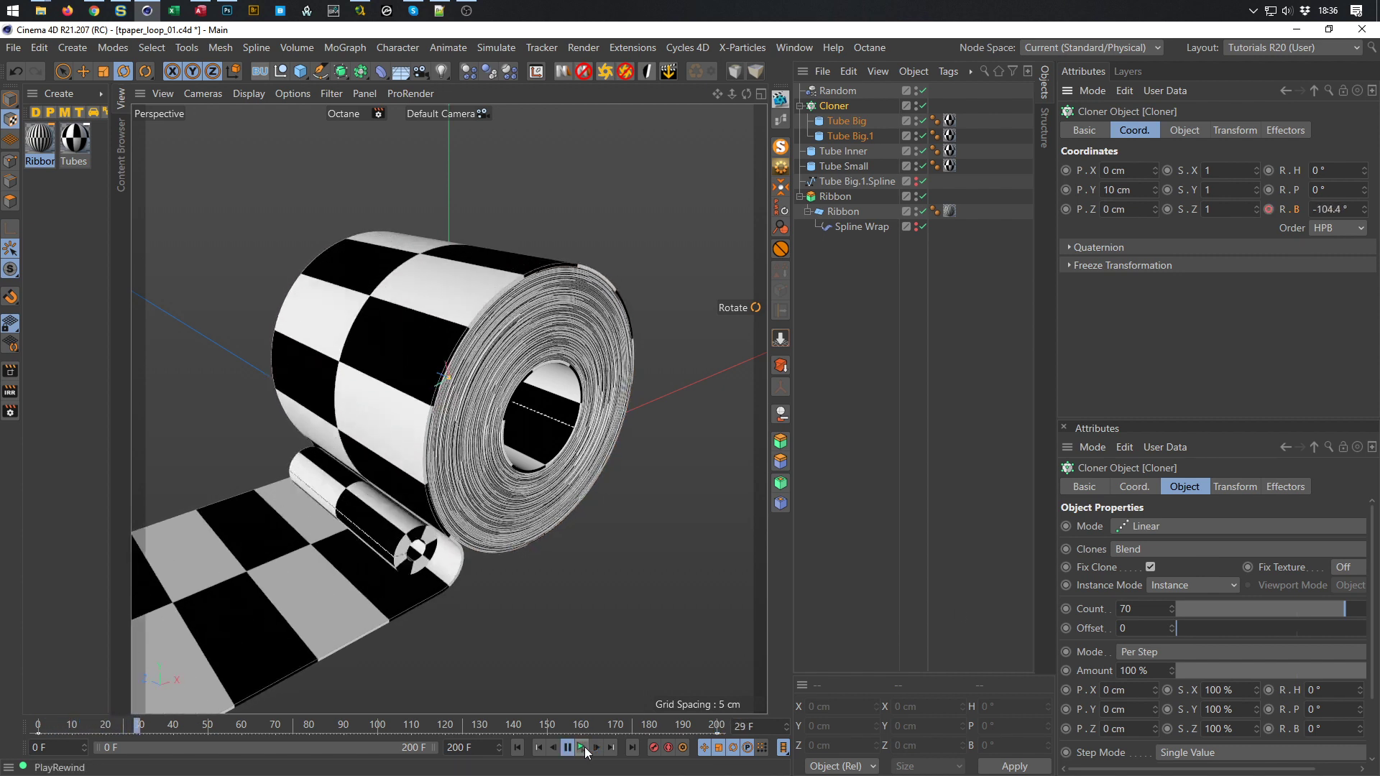
click(584, 747)
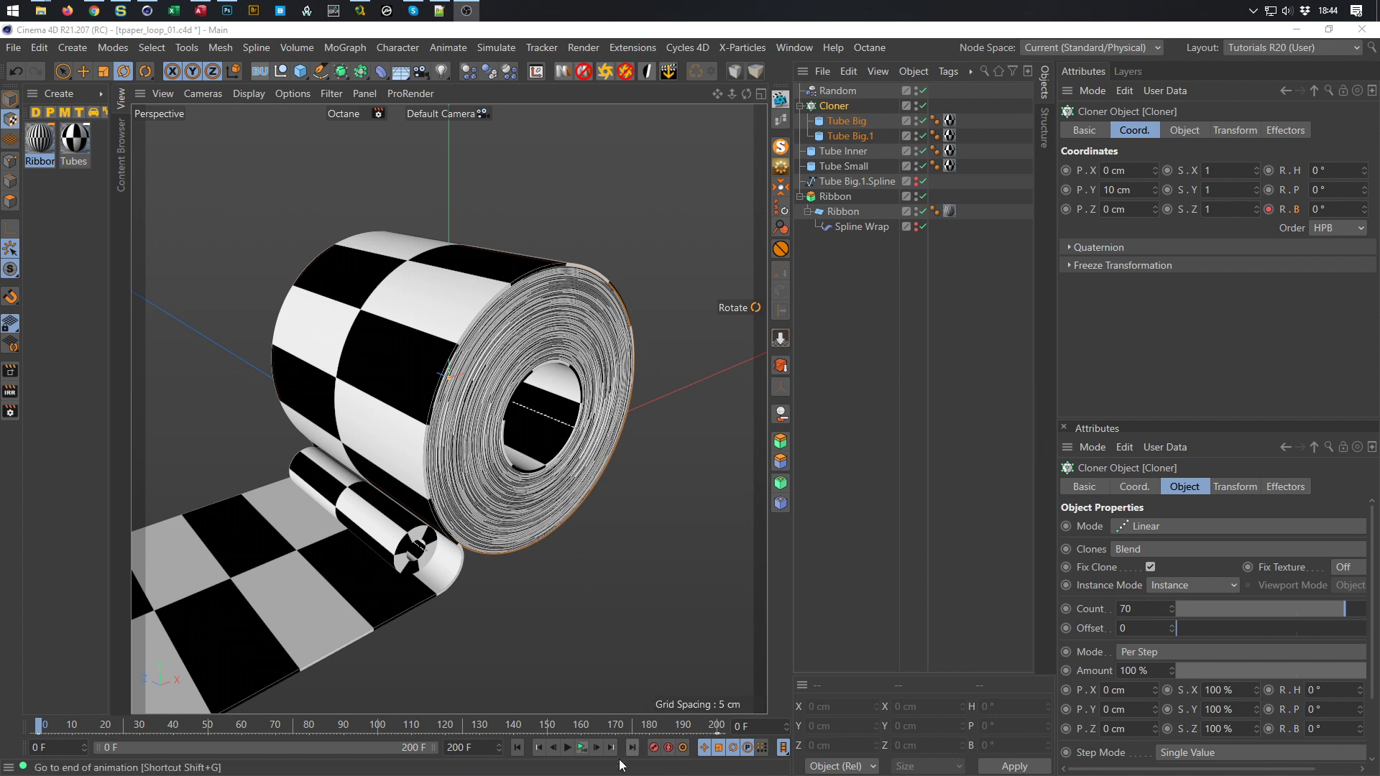
click(582, 747)
click(582, 748)
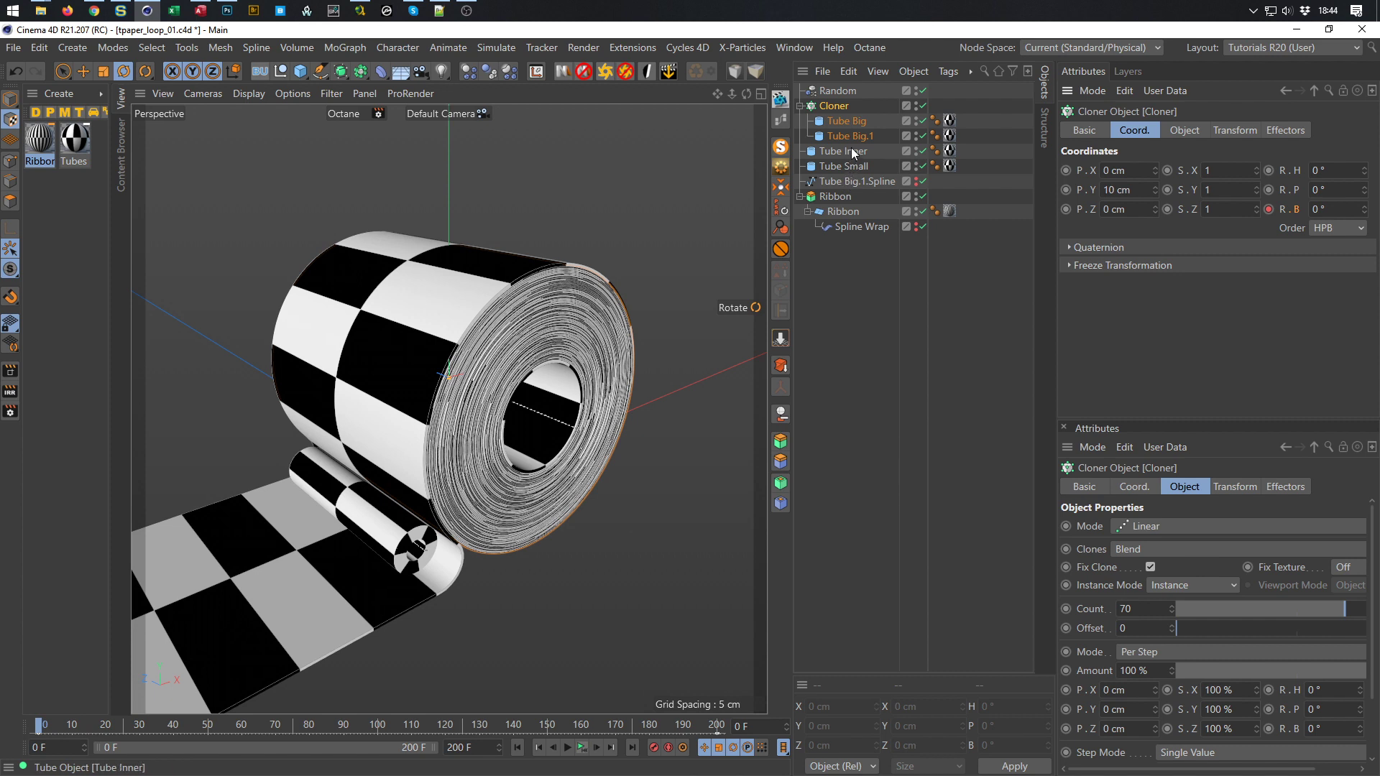
Collapse the Cloner's hierarchy and add a Constraint tag with the Parent constraint enabled to Tube Inner
click(800, 106)
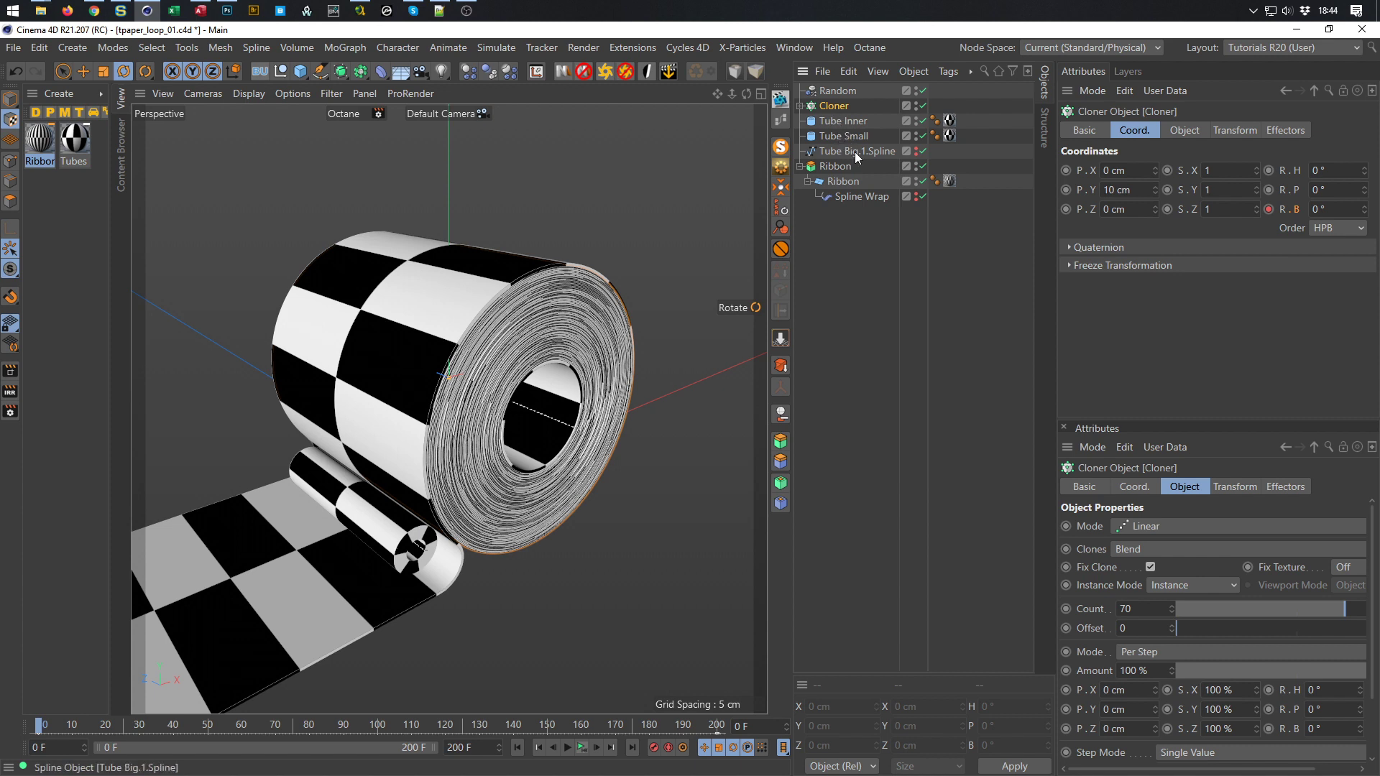
click(833, 123)
right_click(833, 122)
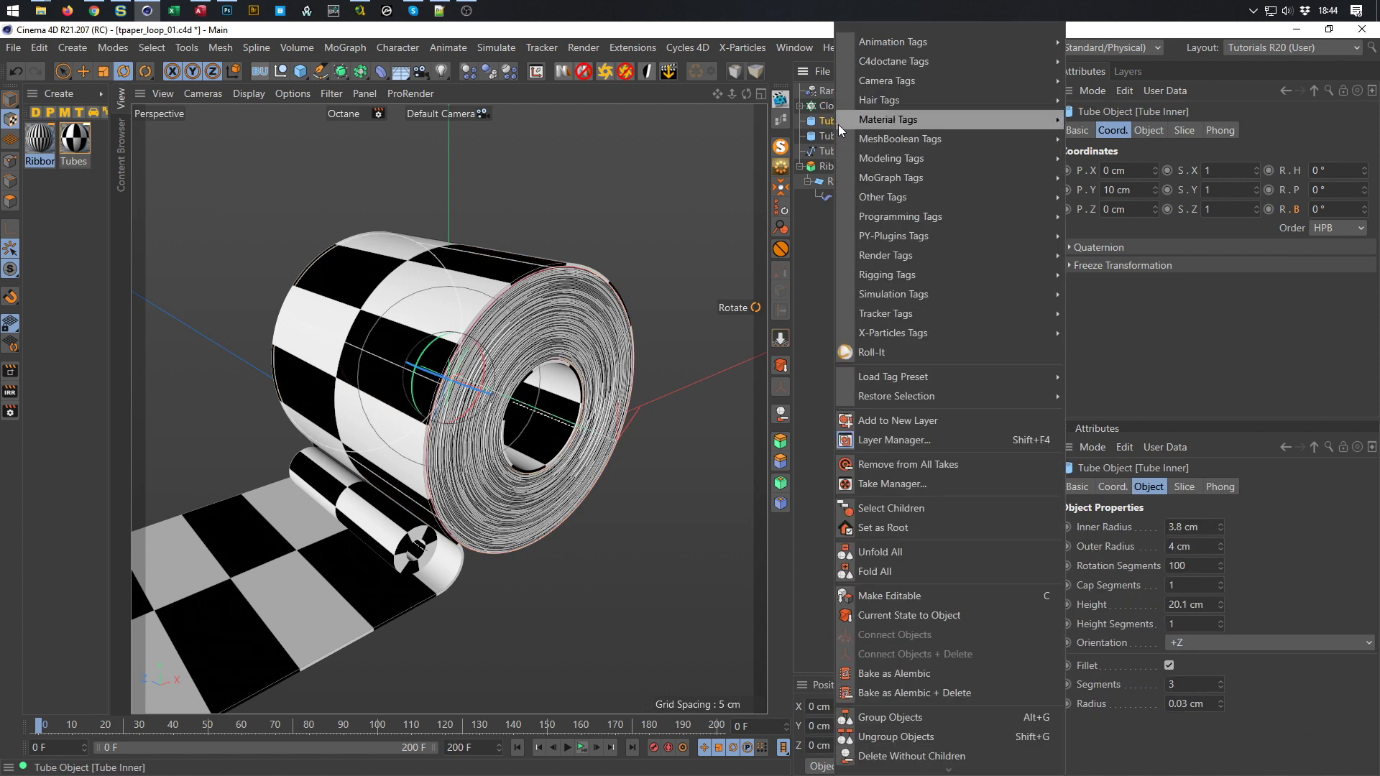
mouse_move(1008, 273)
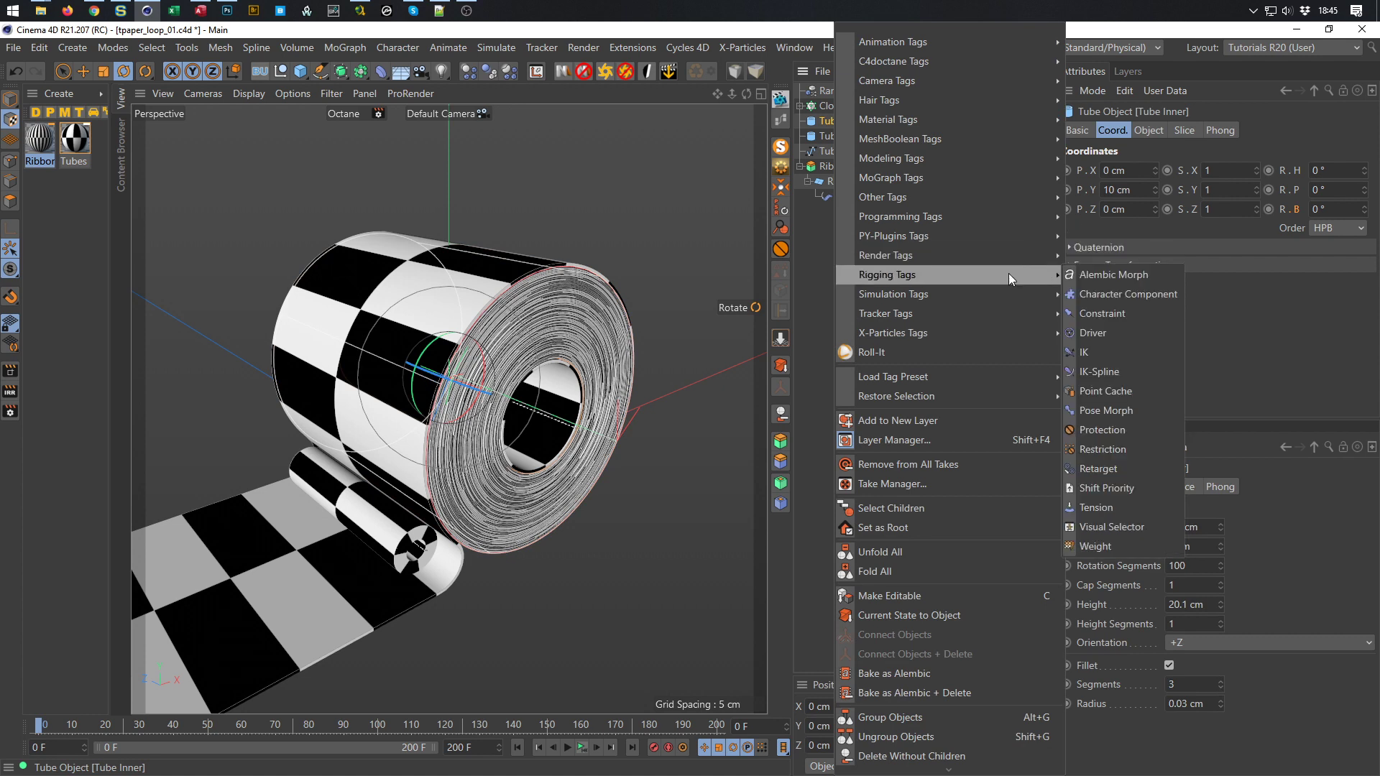
click(1110, 311)
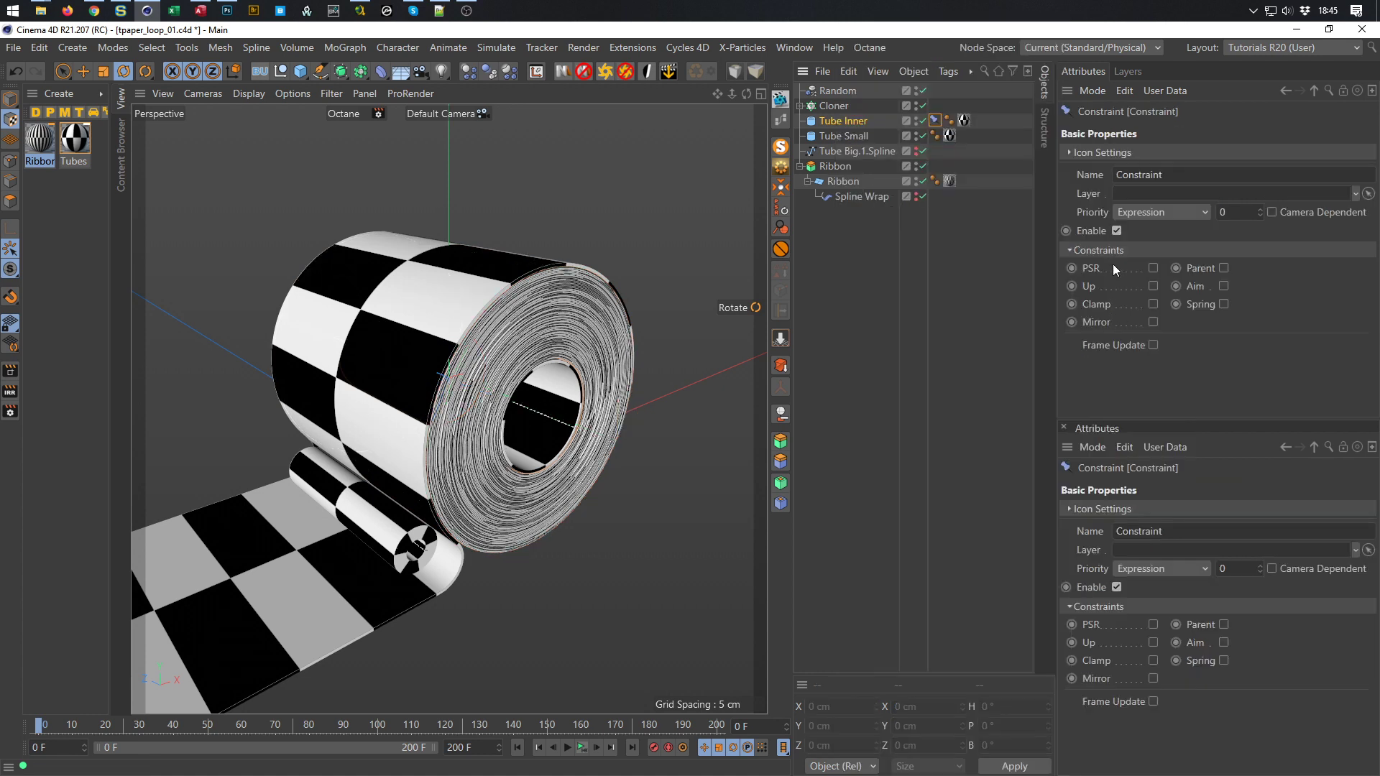
click(1223, 269)
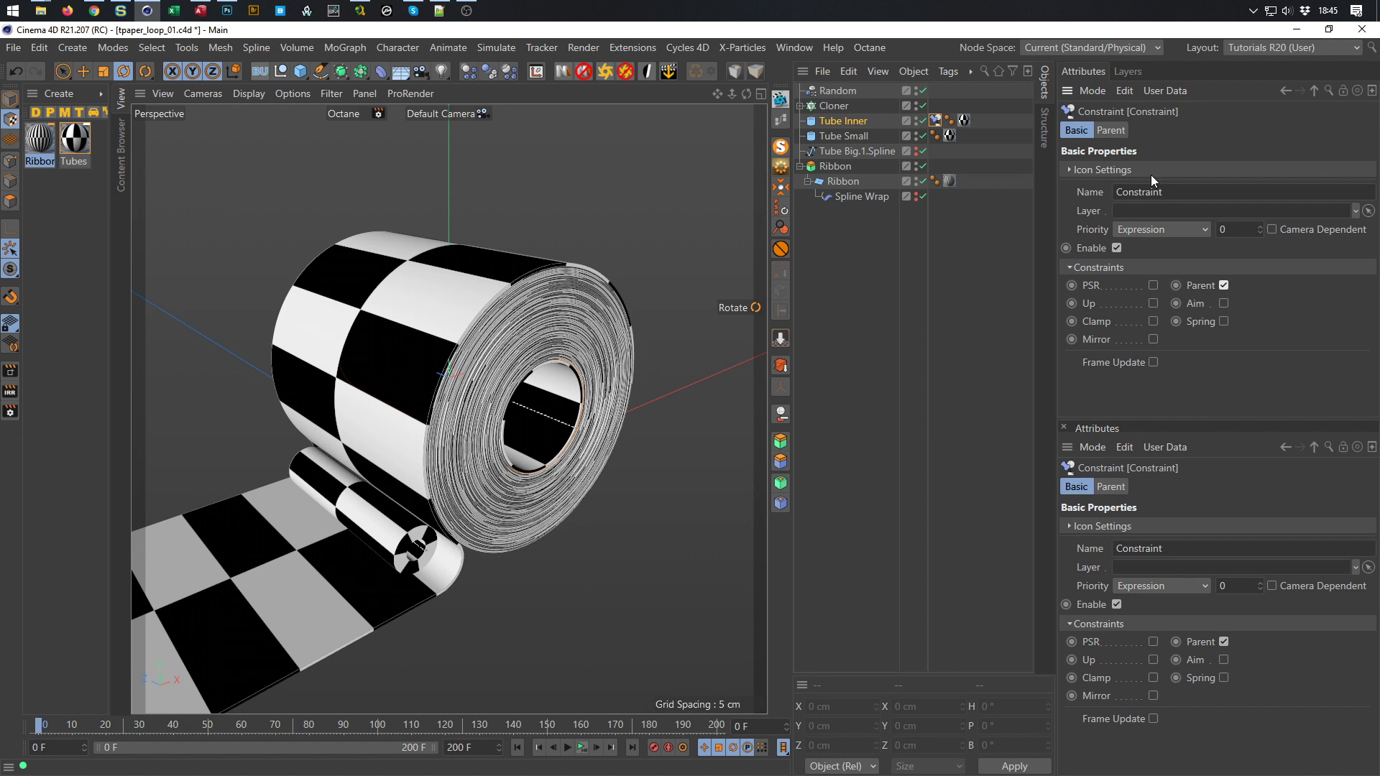
Assign the Cloner as the Parent constraint's target with position turned off, and play the animation to check it
click(1110, 130)
drag(833, 105, 1163, 313)
click(1094, 267)
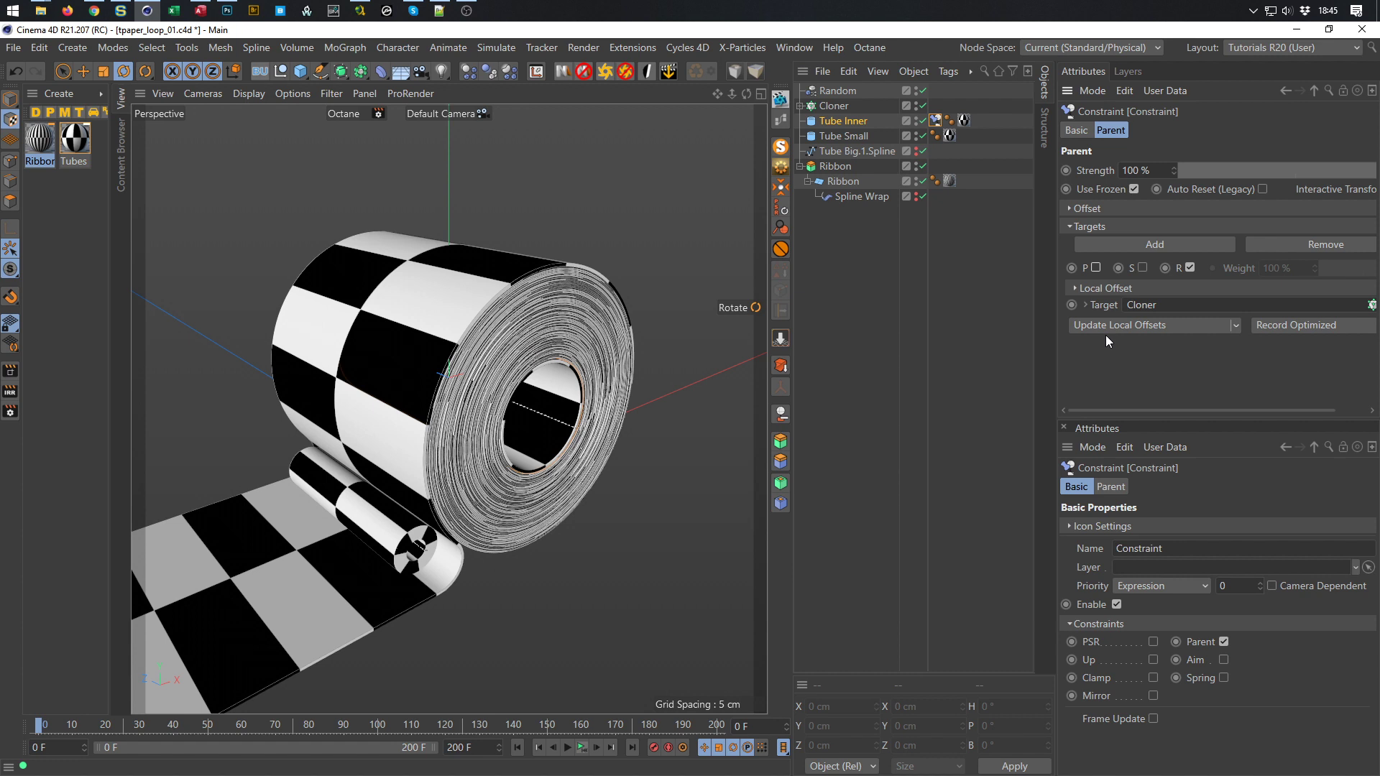
click(582, 748)
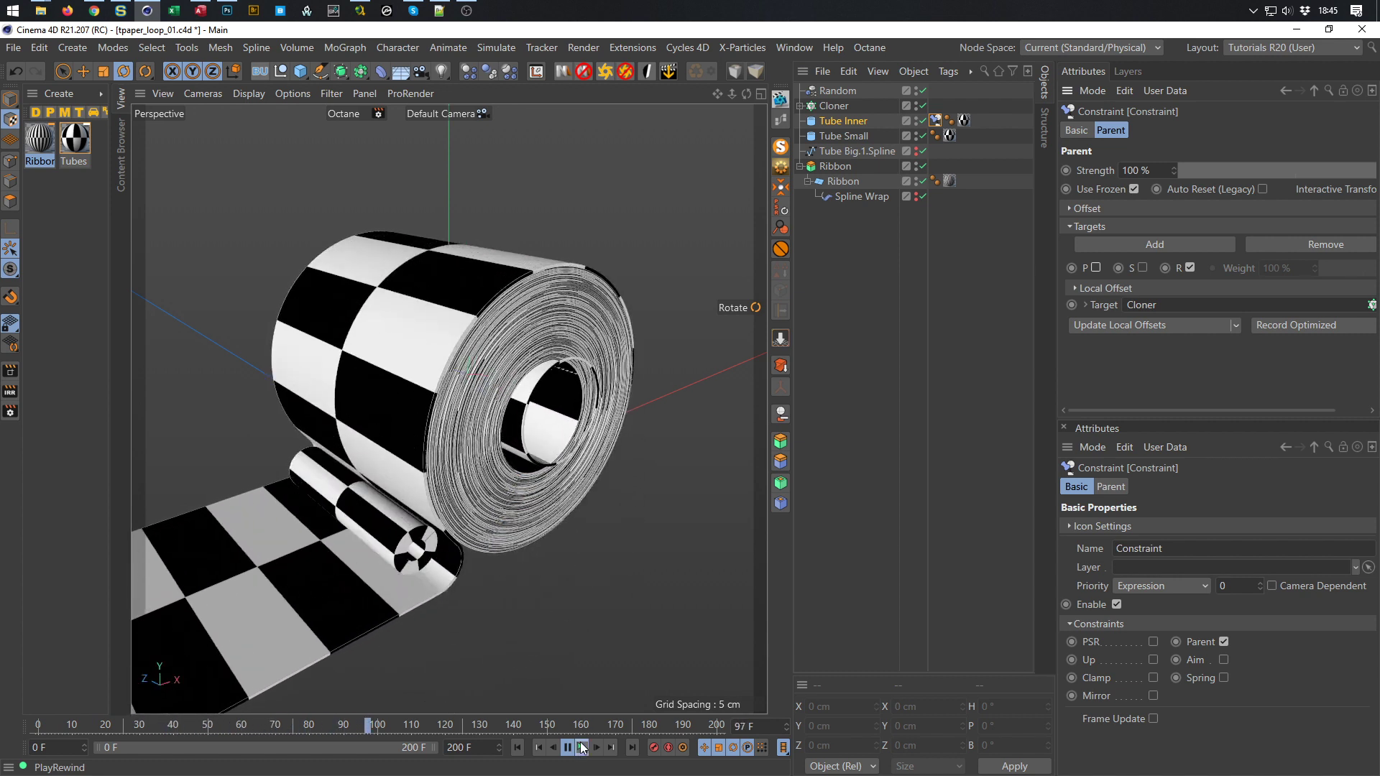
click(582, 748)
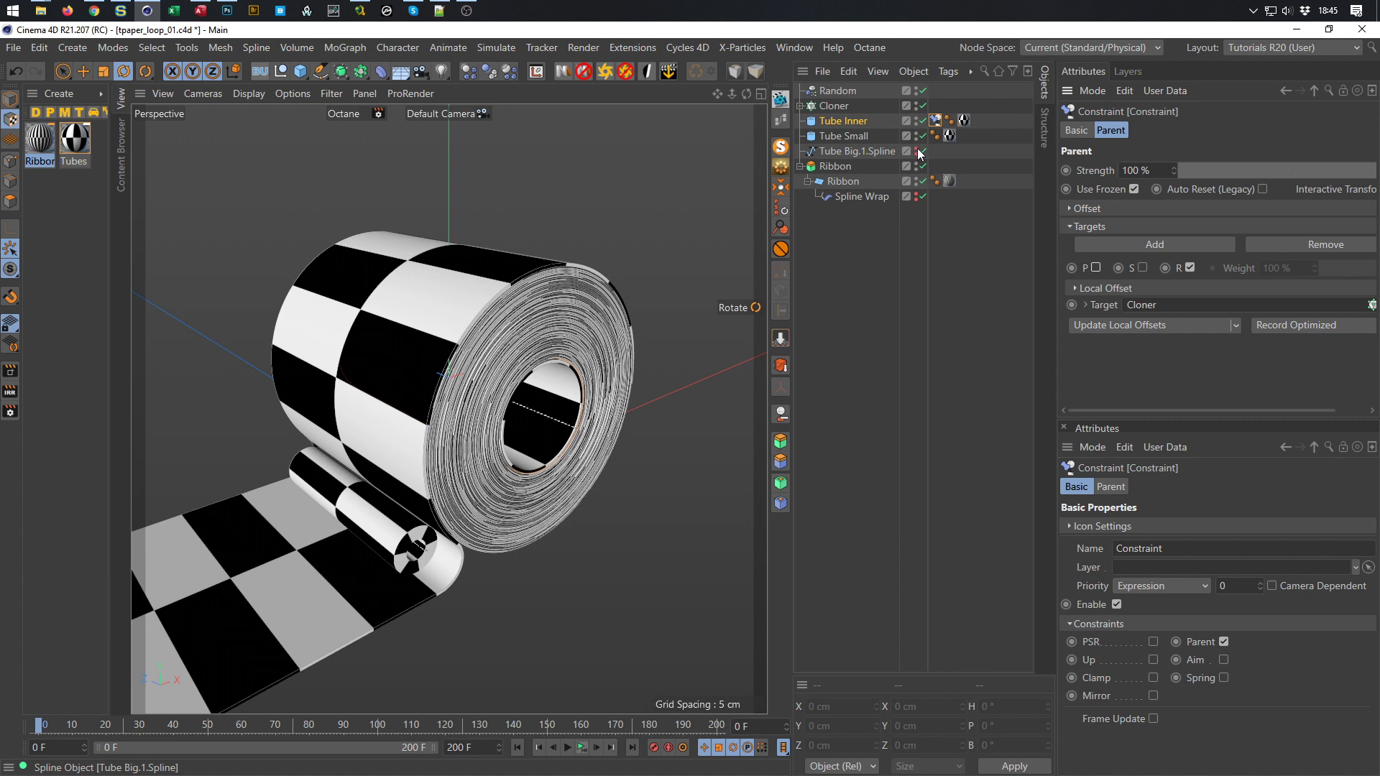
Turn position back on in Tube Inner's Parent constraint, checking playback before saving the project
click(1095, 267)
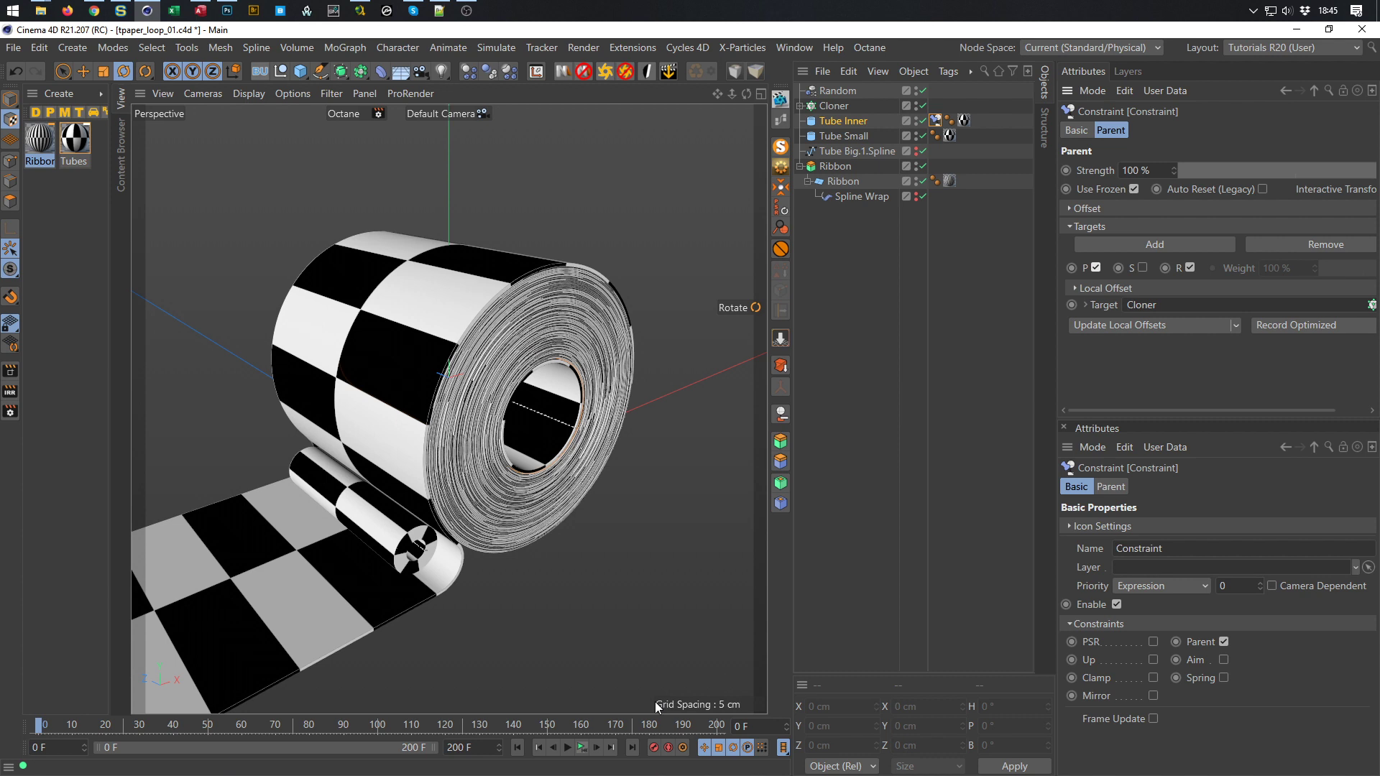
click(582, 748)
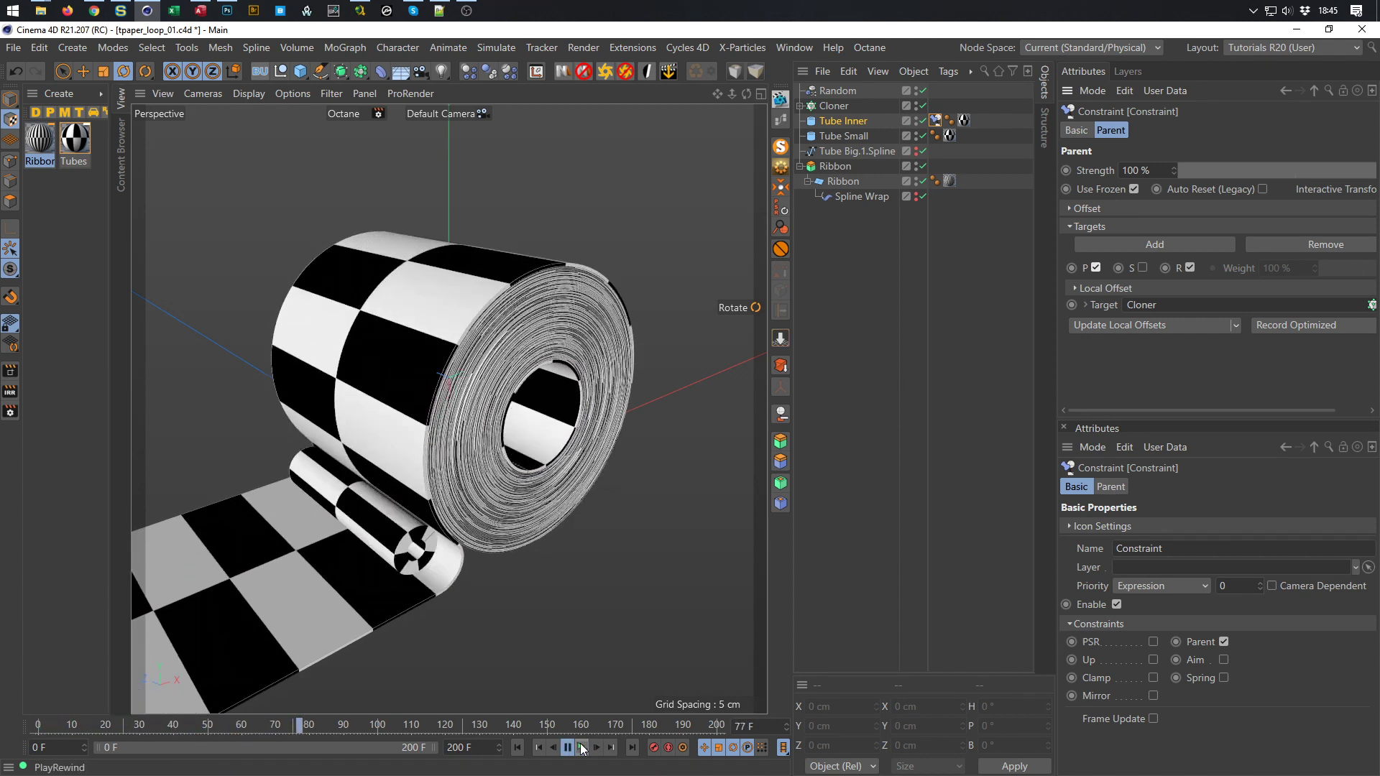
click(582, 746)
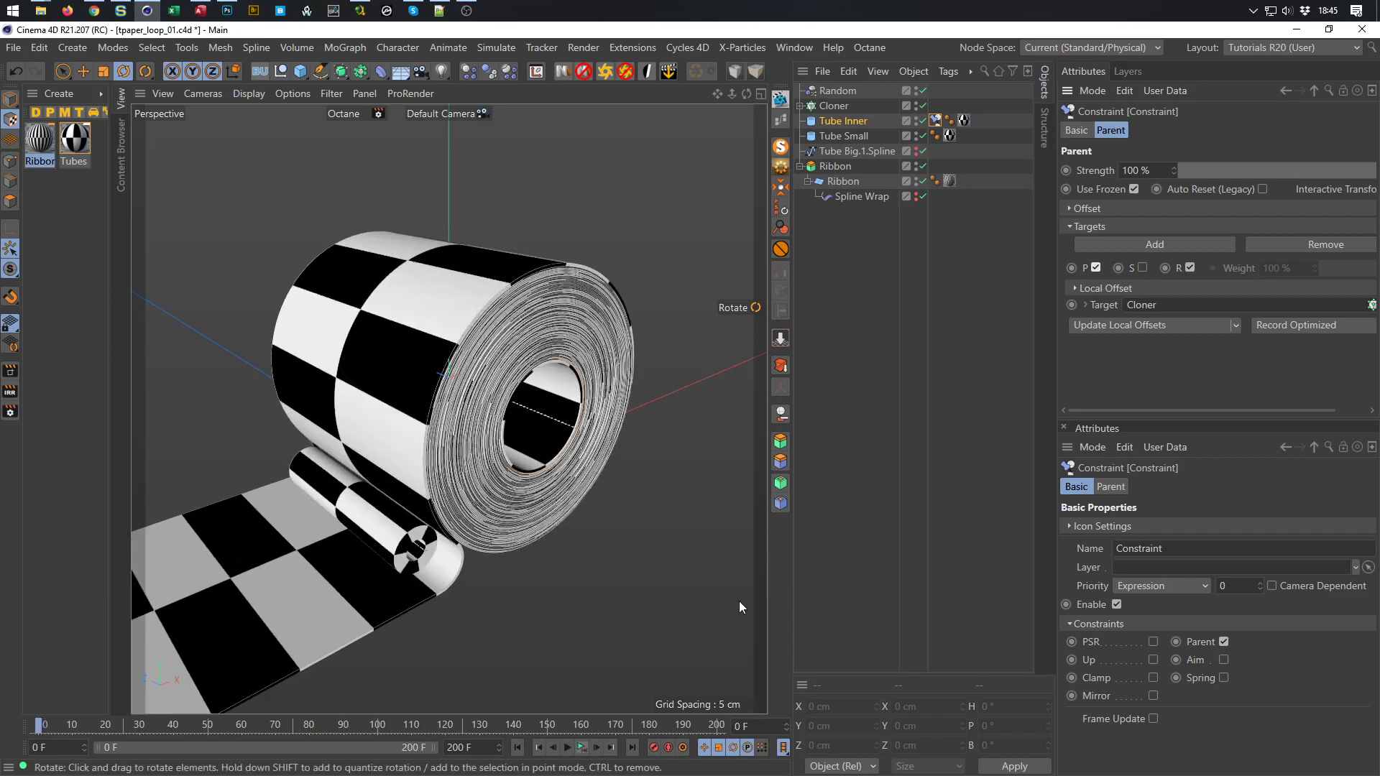
key(ctrl+s)
Return from the browser reference to Cinema 4D and add a Rectangle spline on the ZY plane in the Right view
alt+drag(563, 471, 264, 227)
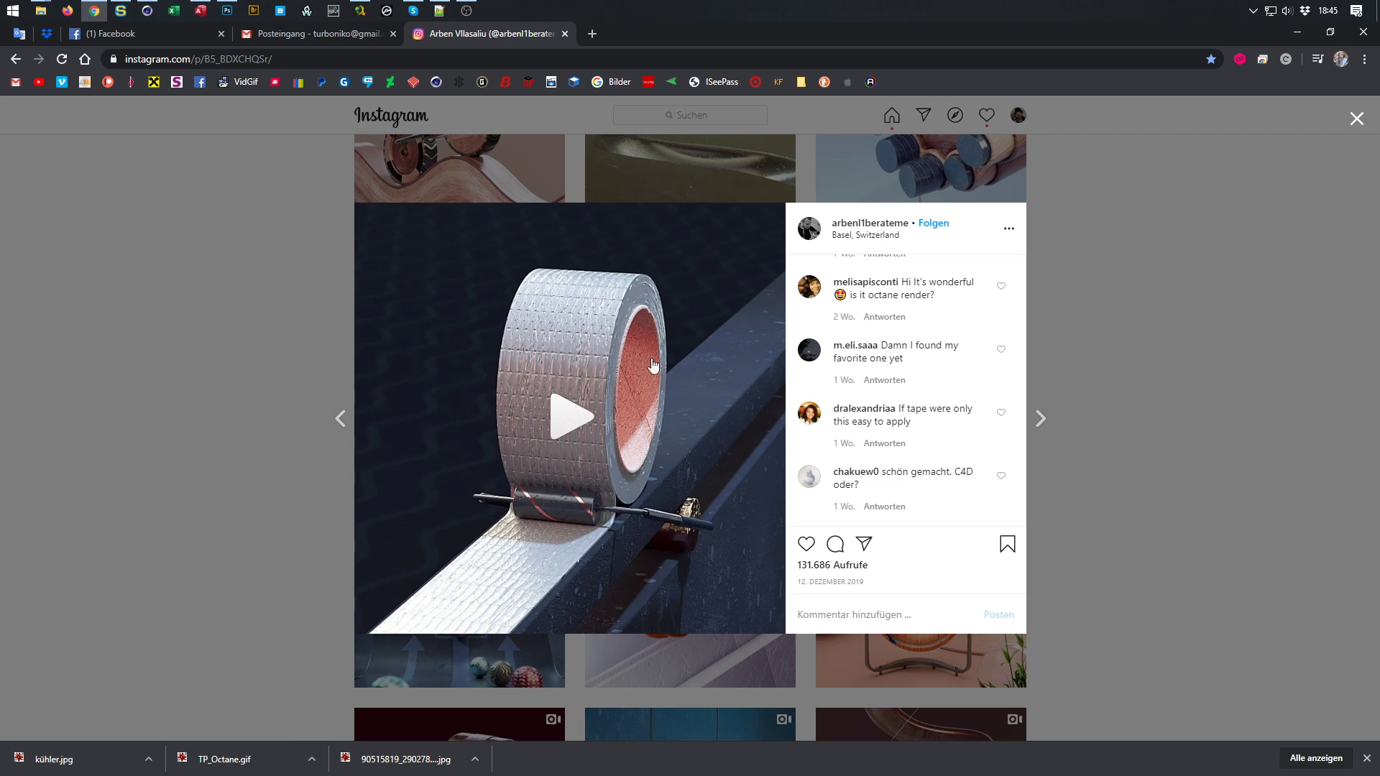
click(1291, 40)
middle_click(617, 415)
middle_click(373, 526)
scroll(450, 399, up, 8)
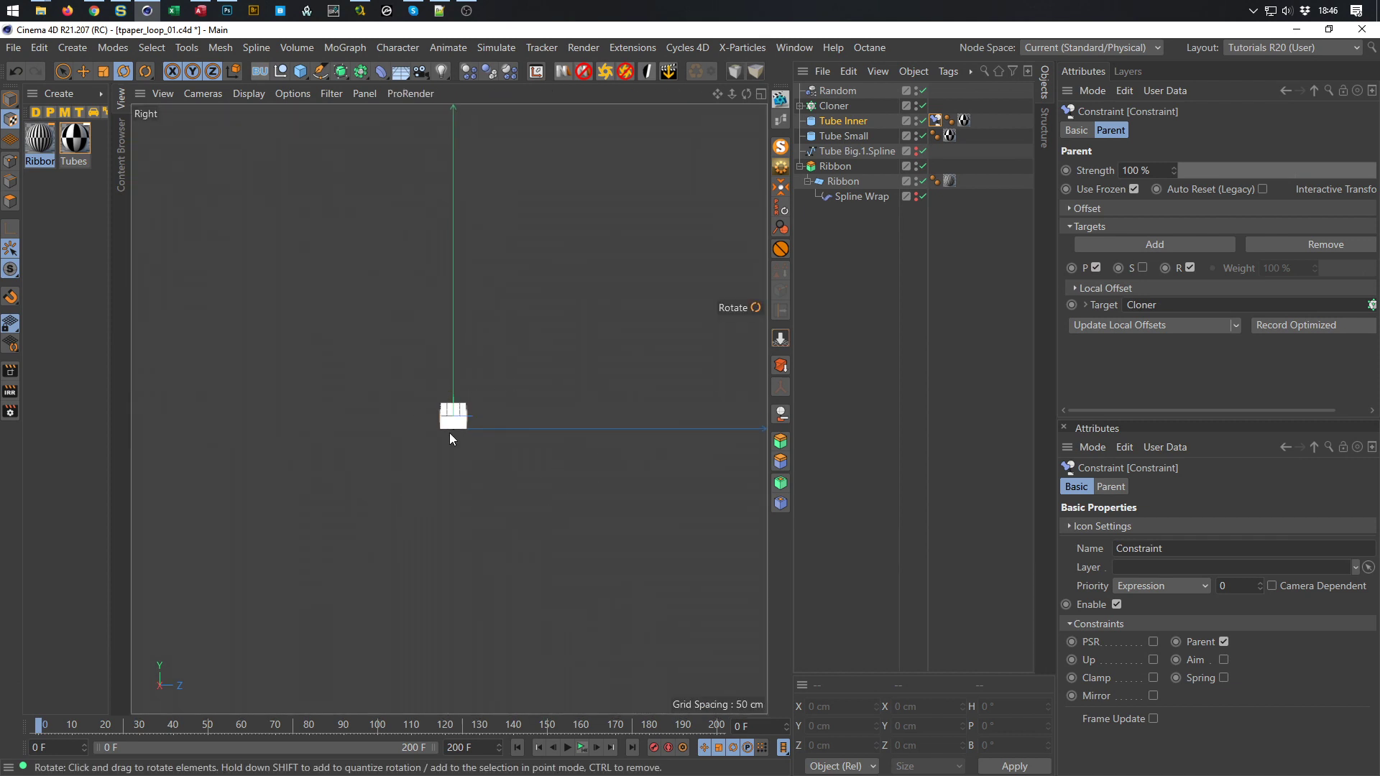
scroll(462, 394, up, 6)
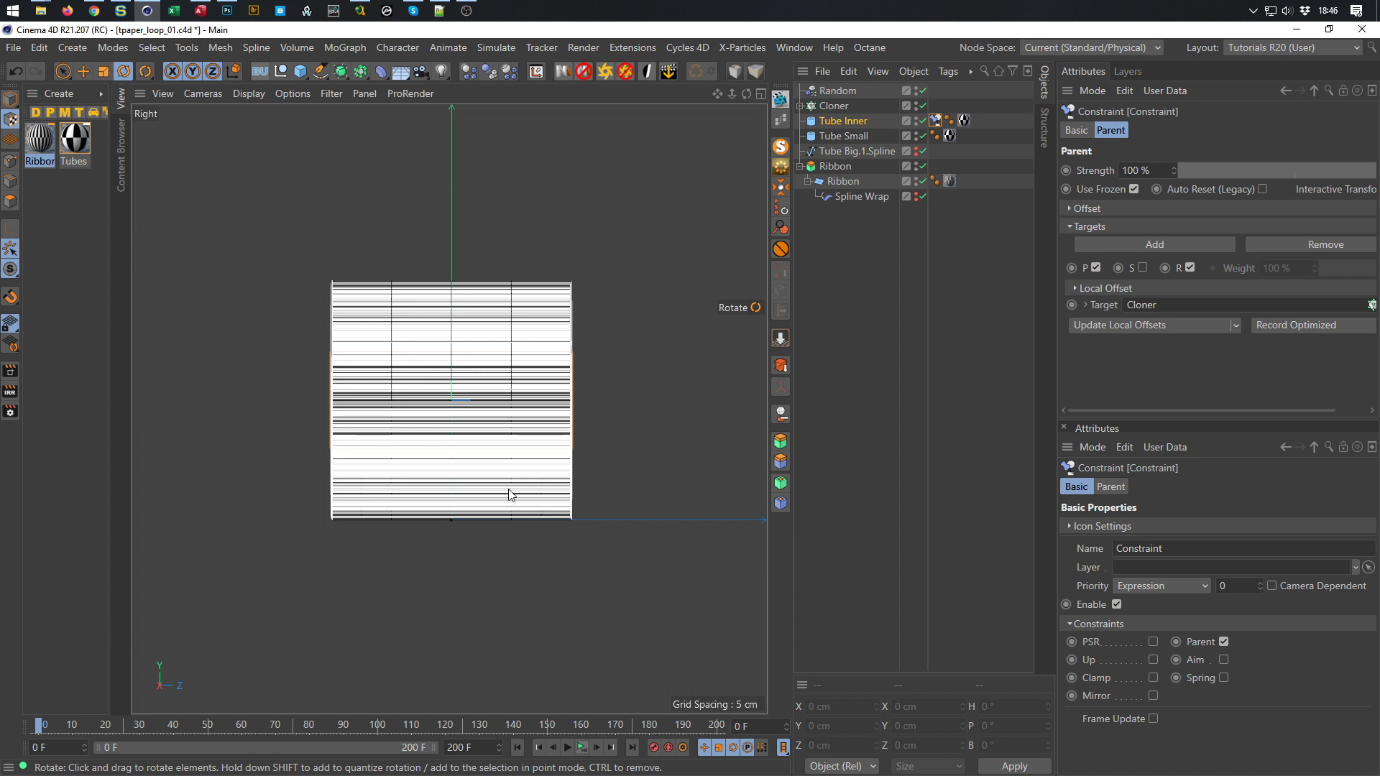
alt+middle_drag(503, 452, 504, 365)
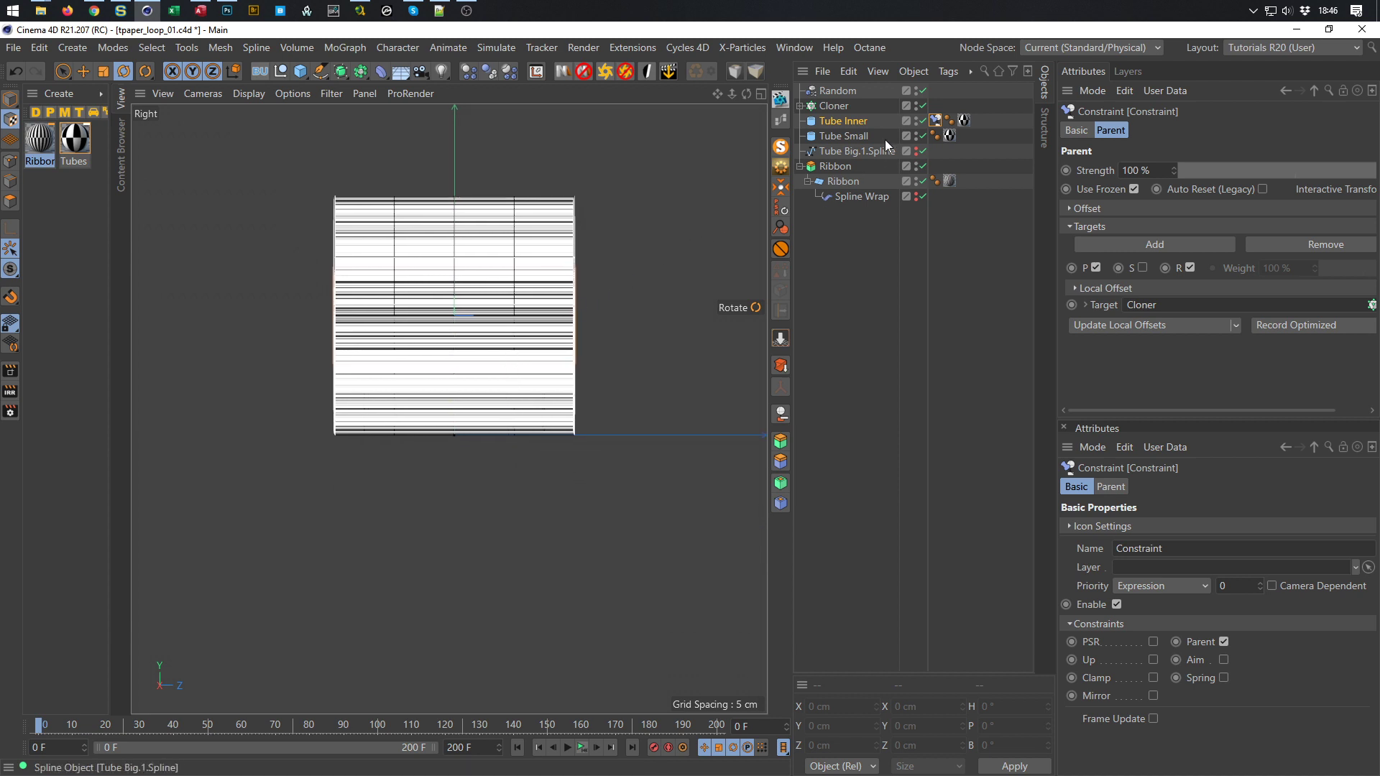
click(320, 71)
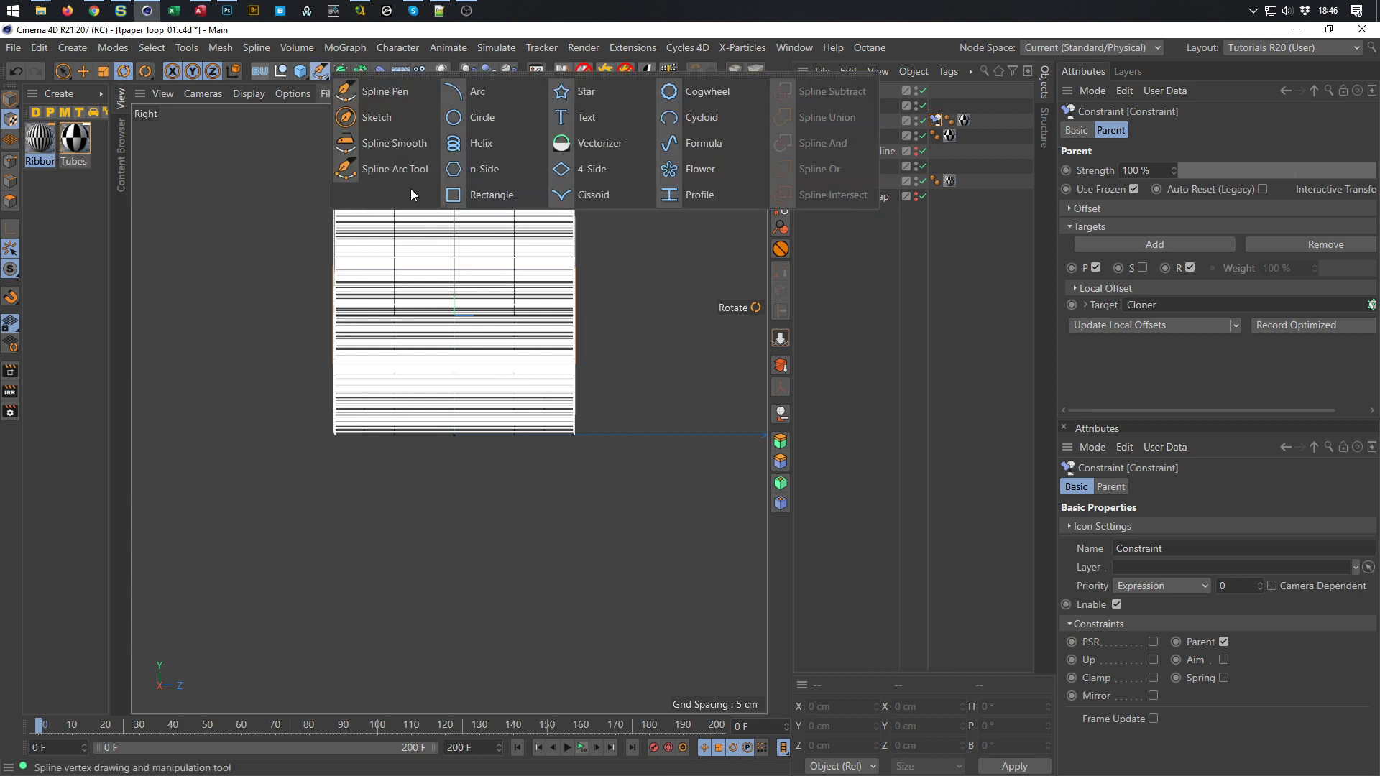
click(503, 195)
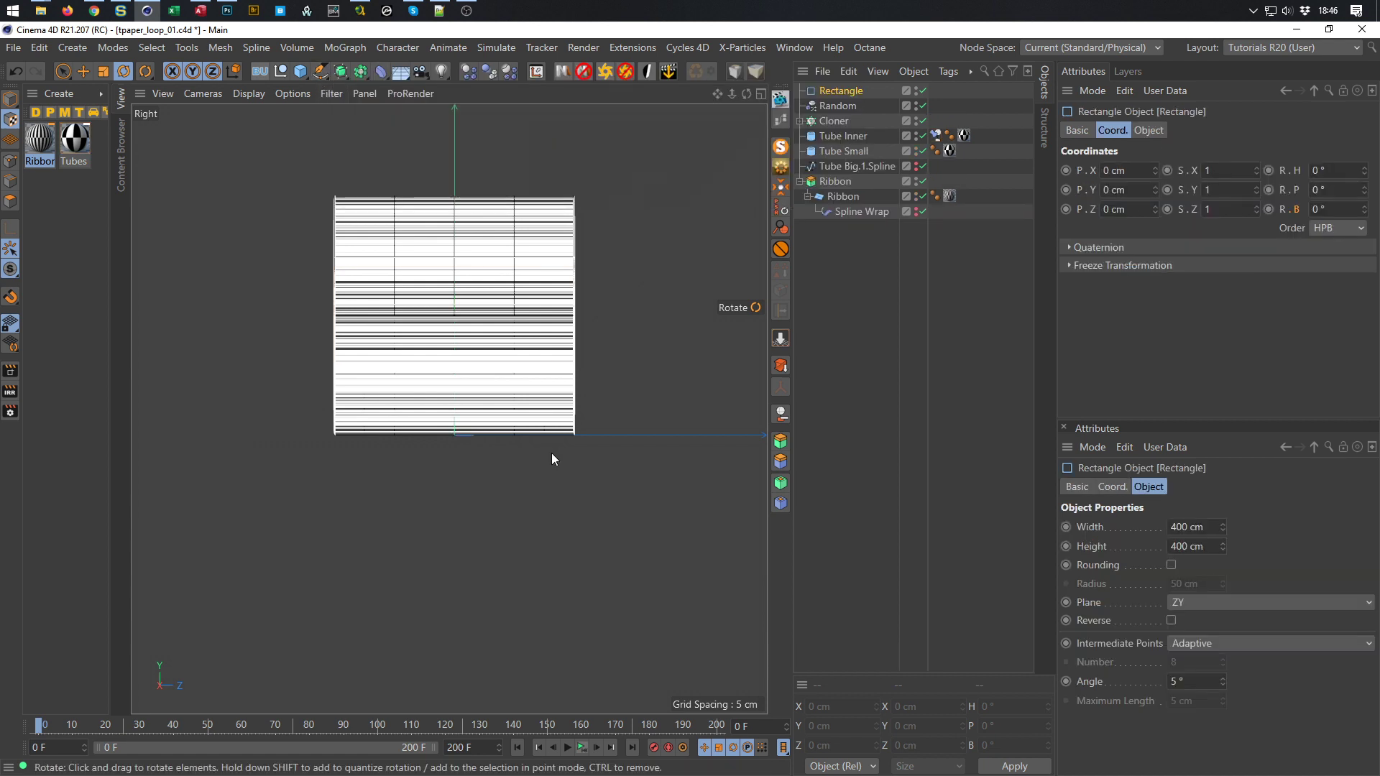
Scale the Rectangle spline uniformly down to about 22.5 cm wide and high, working in Model mode
key(t)
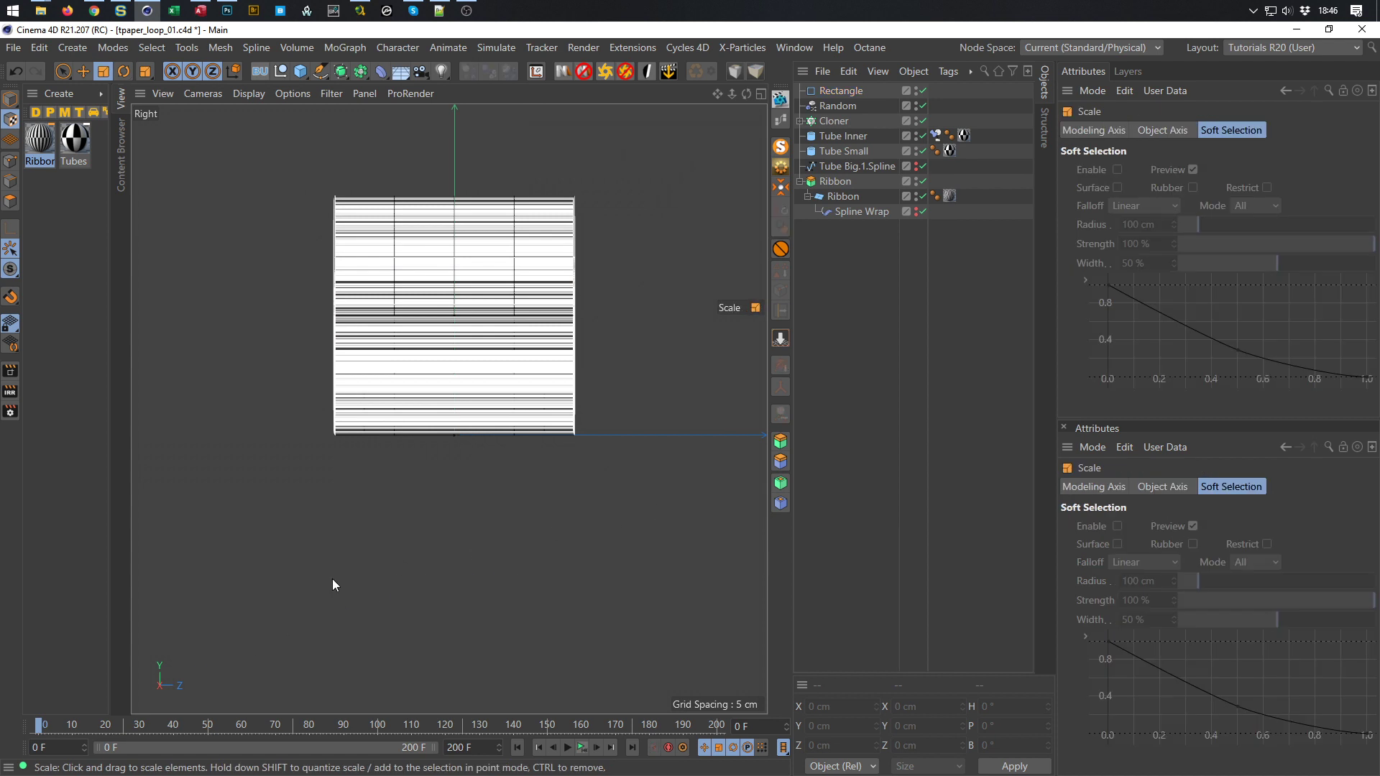
click(10, 100)
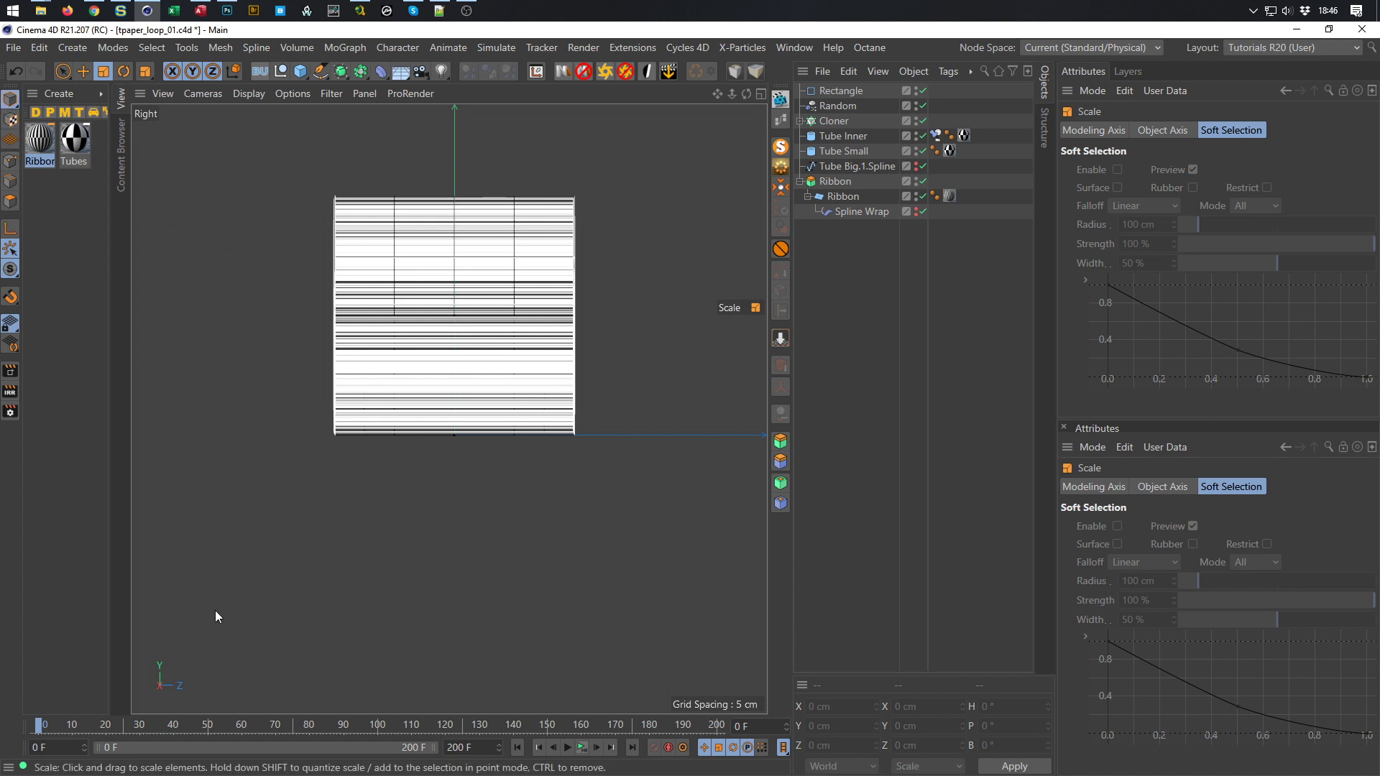
click(840, 90)
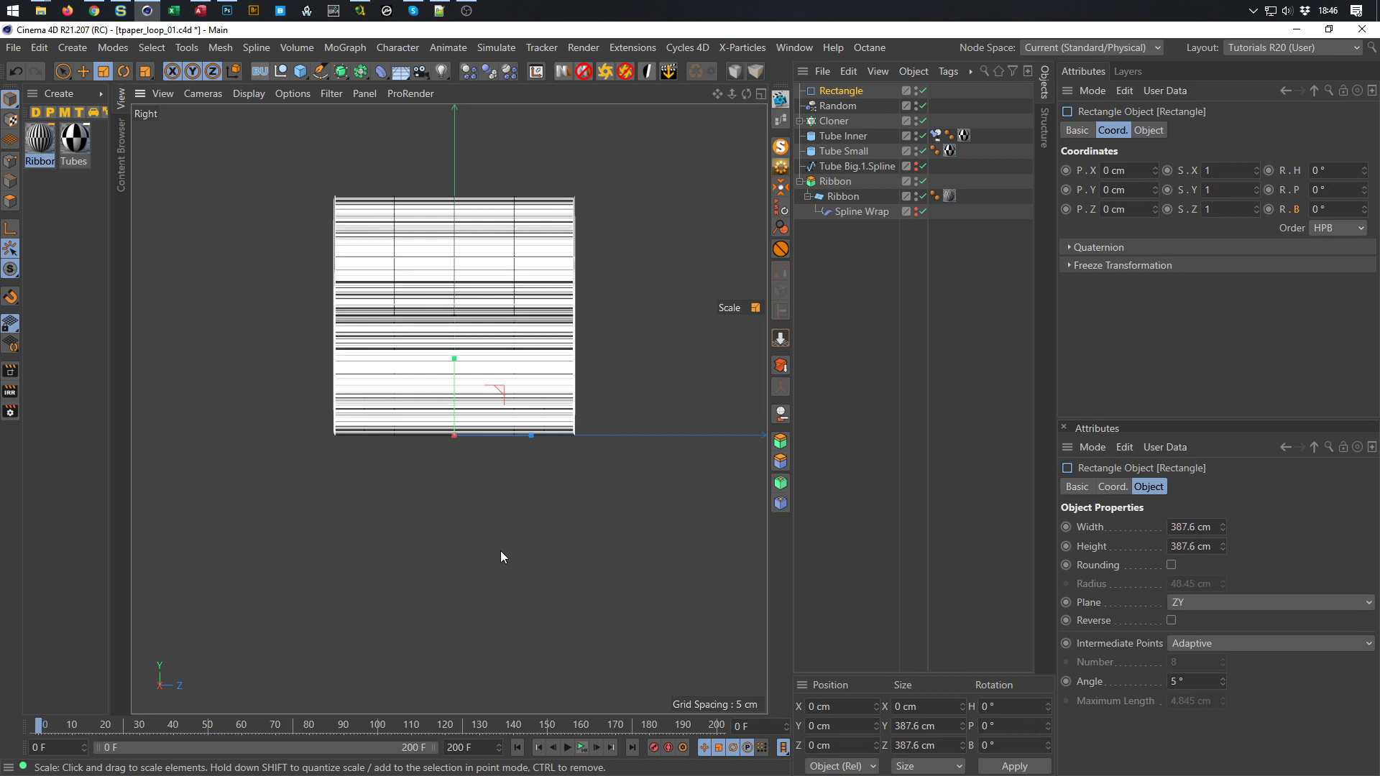
drag(574, 524, 227, 683)
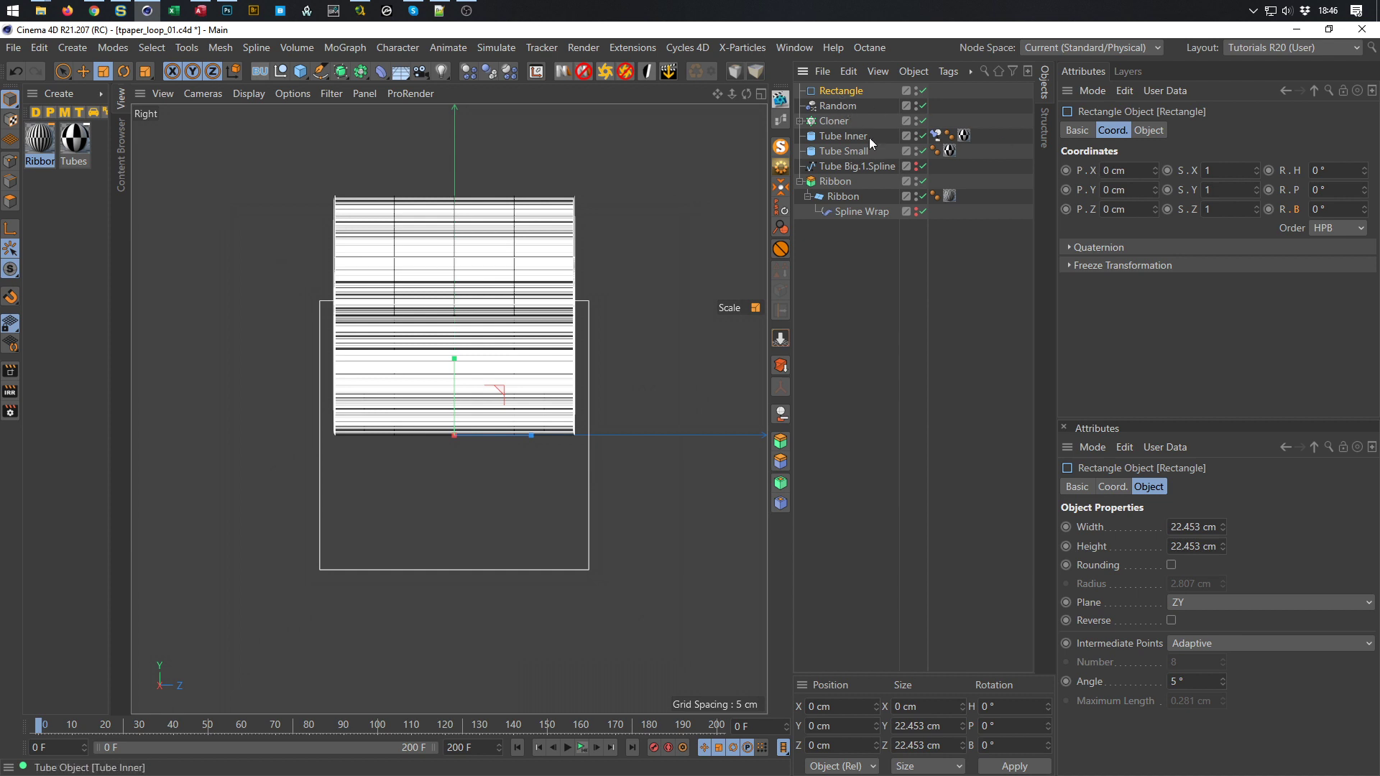
Set the Rectangle spline's width to 24 cm so it extends past both sides of the roll
click(1149, 131)
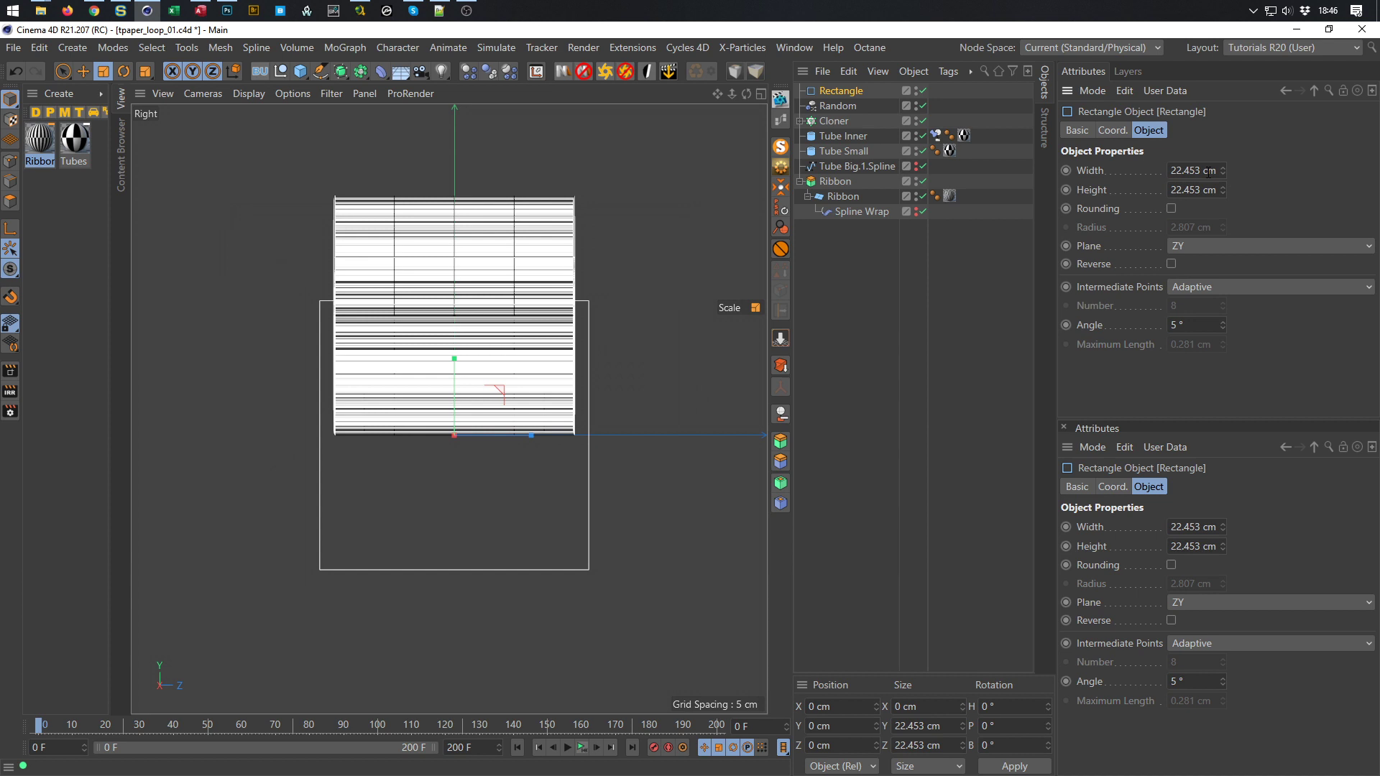
drag(1222, 167, 1222, 155)
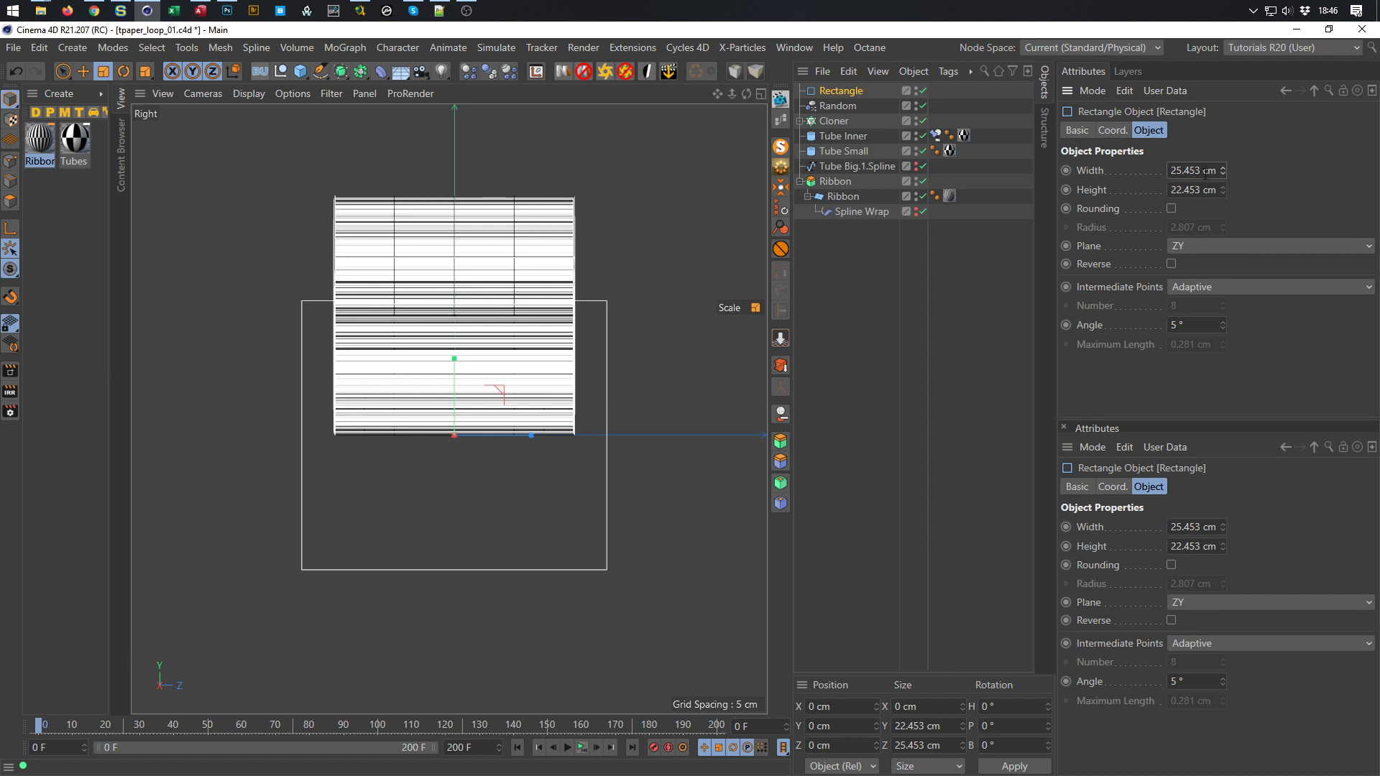
click(1203, 170)
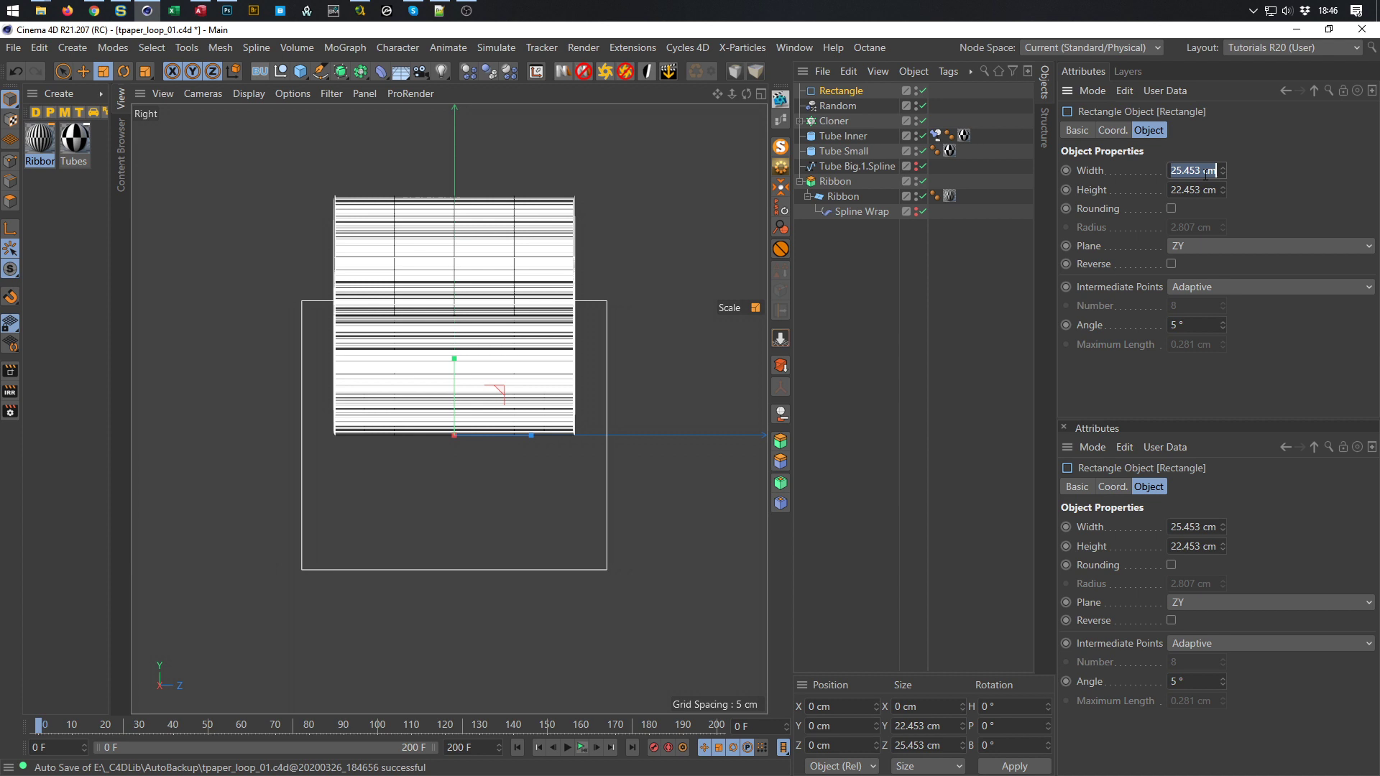
text(22)
key(Return)
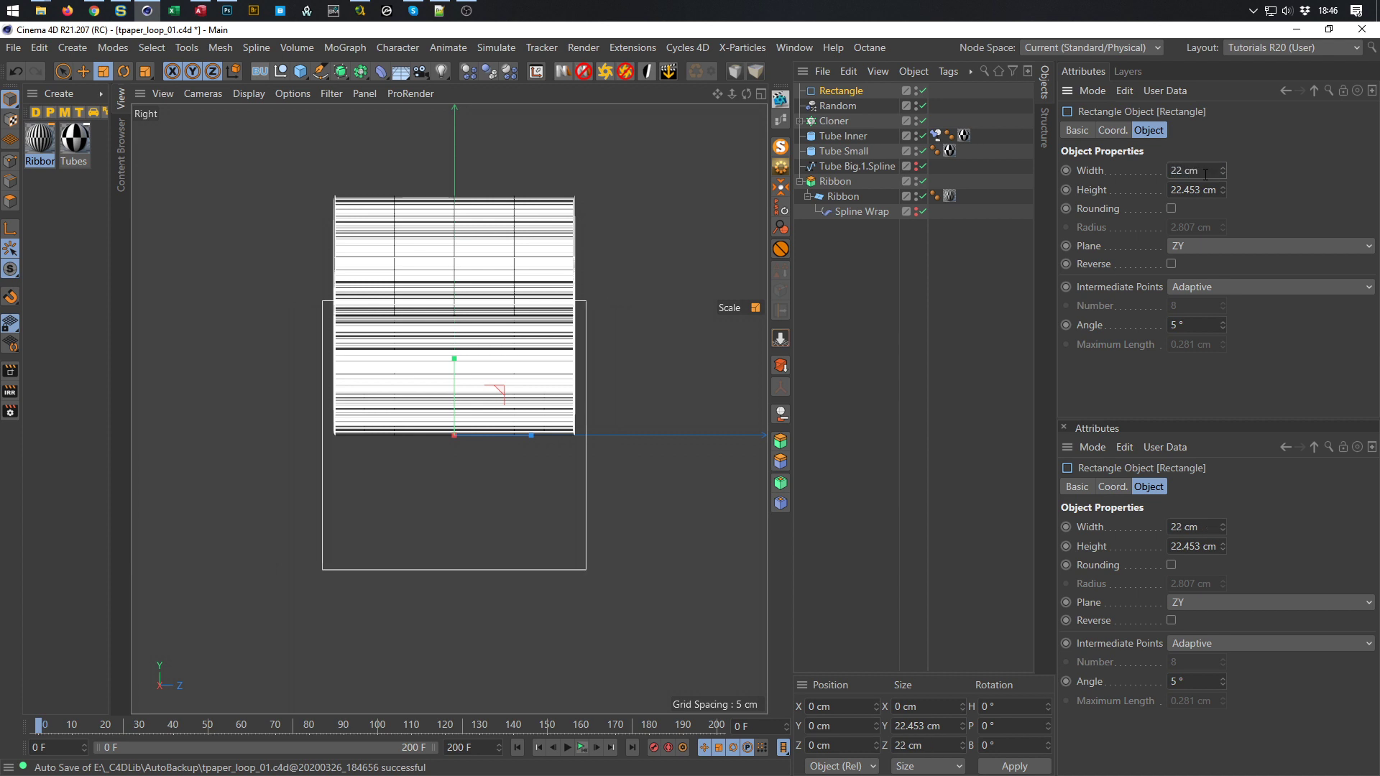
click(1205, 173)
text(24)
key(Return)
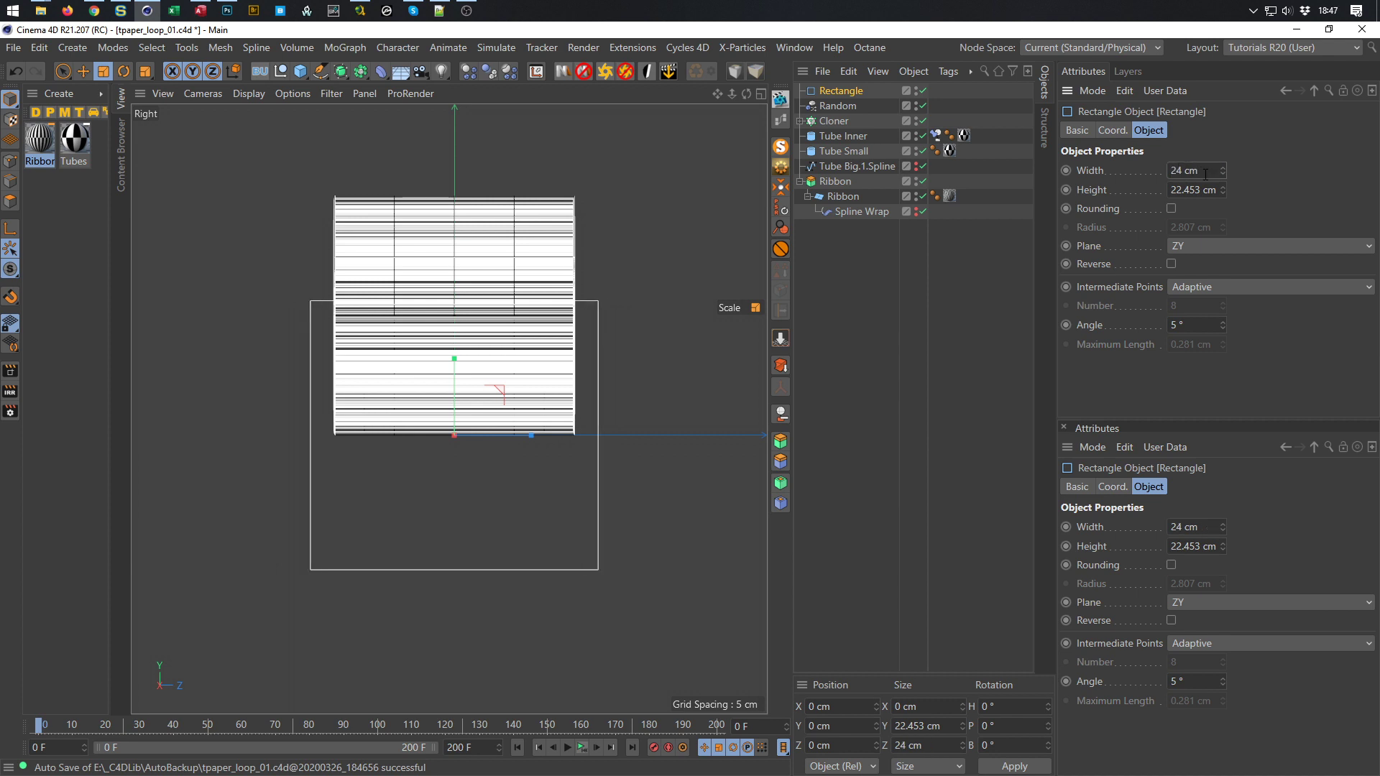
Set the Rectangle's height to 50 cm and move it down to Y -25 cm in the Right view
middle_click(475, 379)
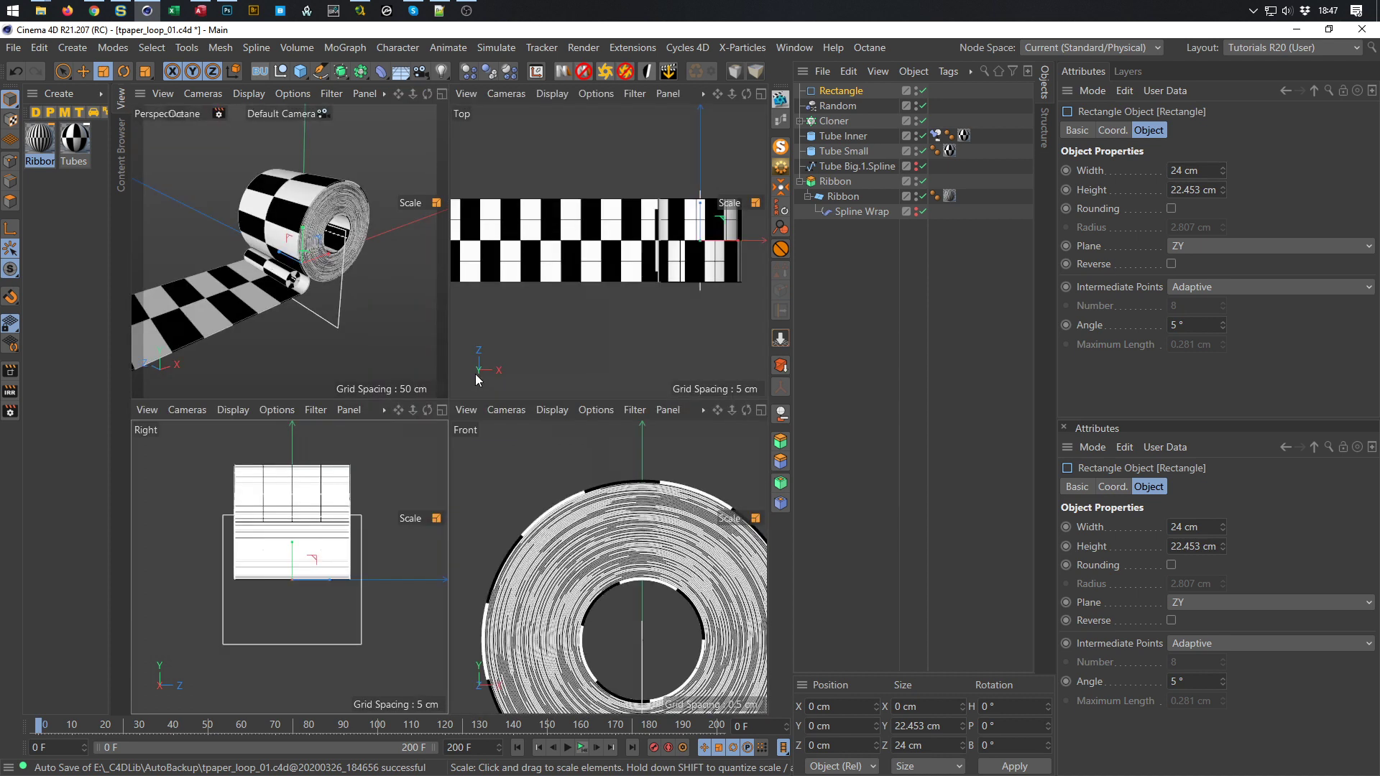
middle_click(321, 326)
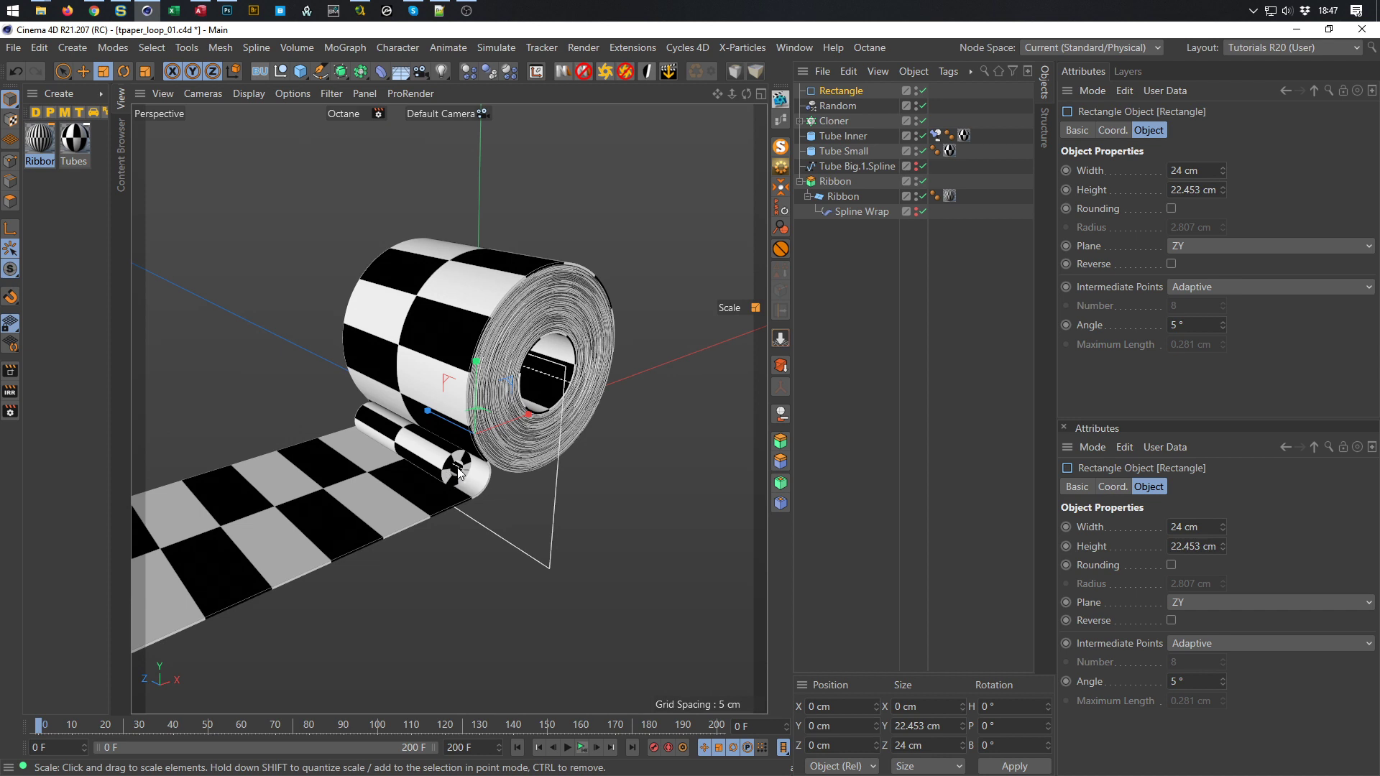
middle_click(618, 494)
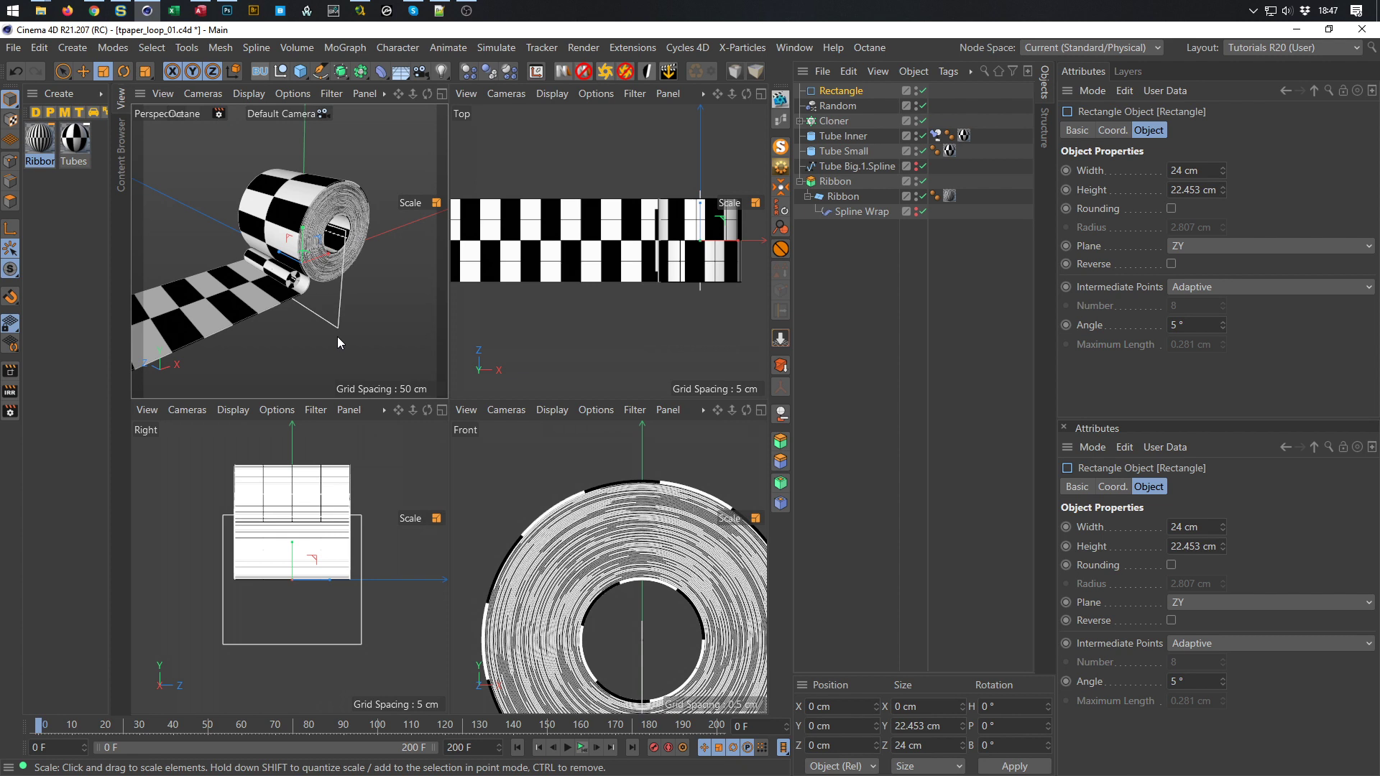
middle_click(302, 480)
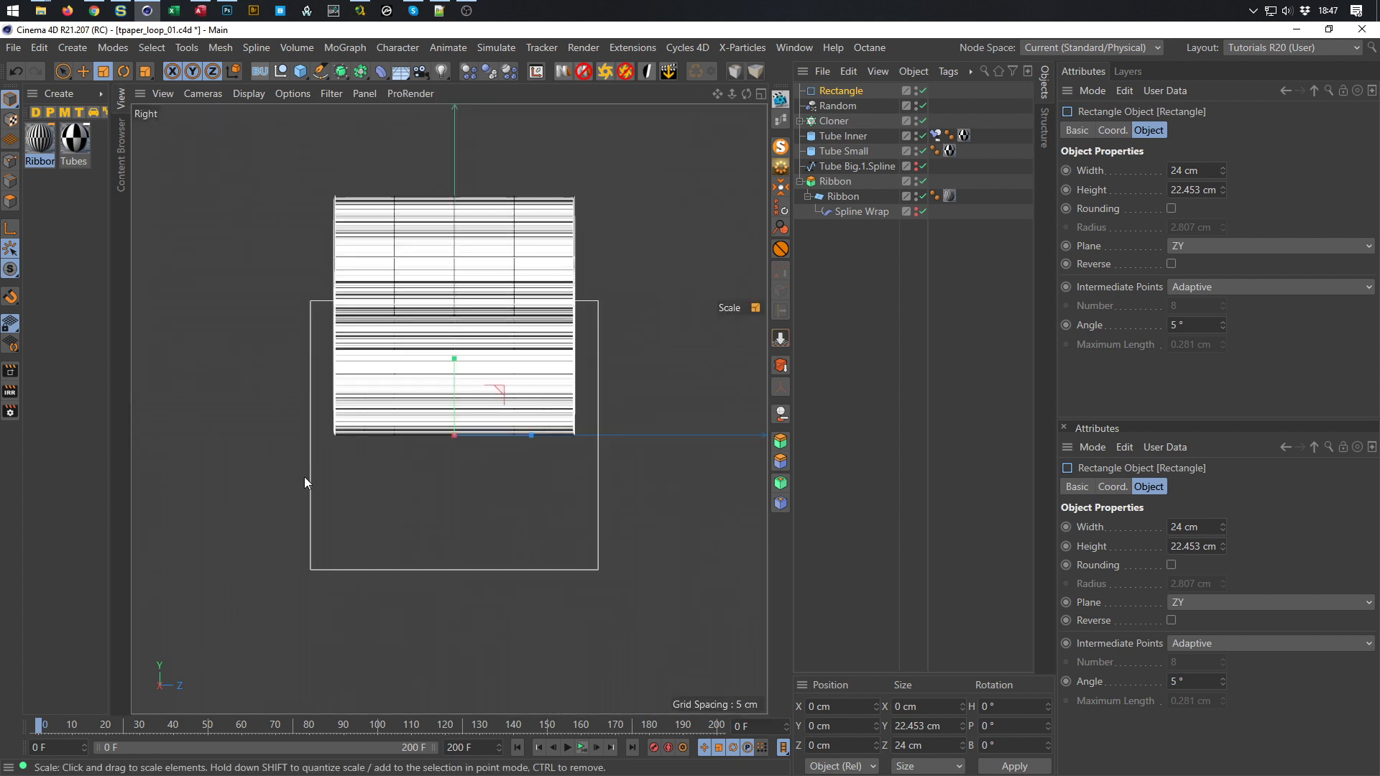
key(e)
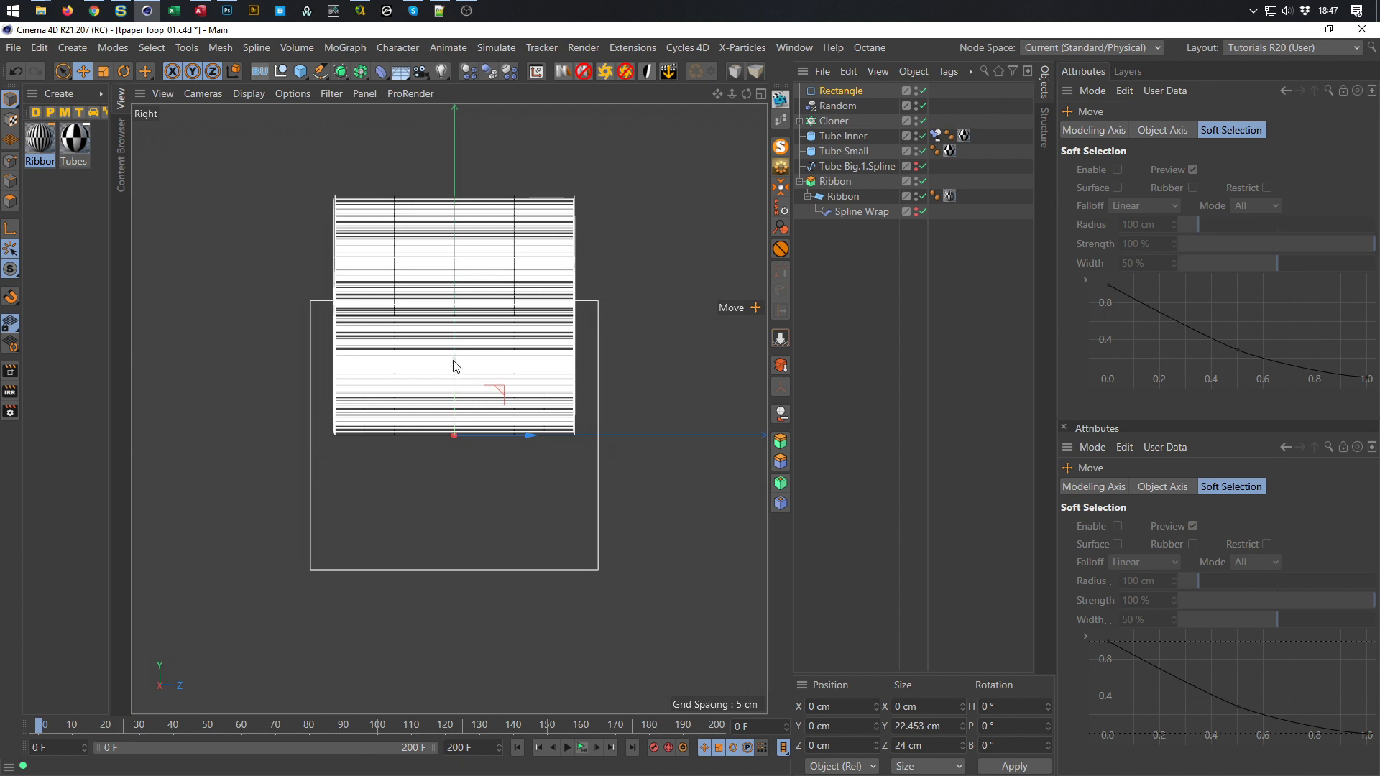
click(834, 91)
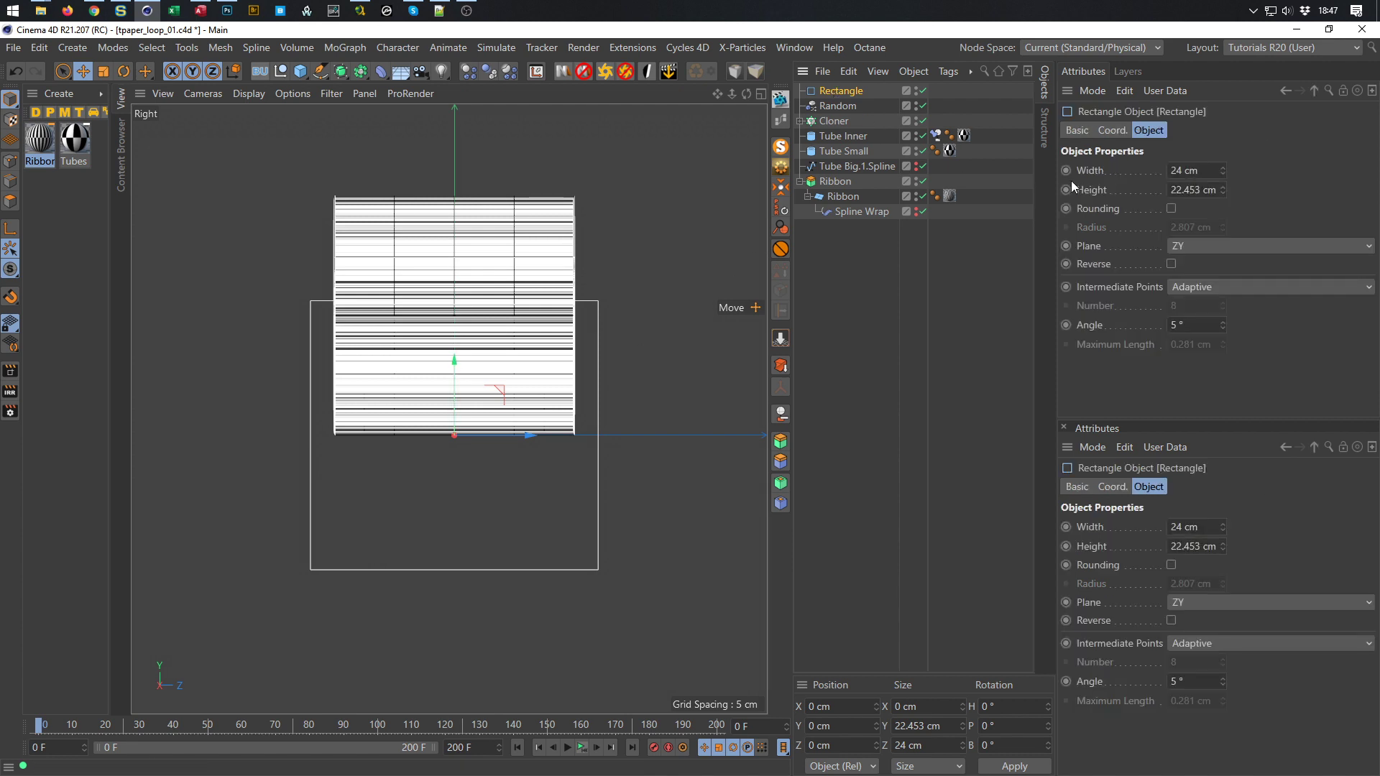
double_click(1194, 189)
text(50)
key(Return)
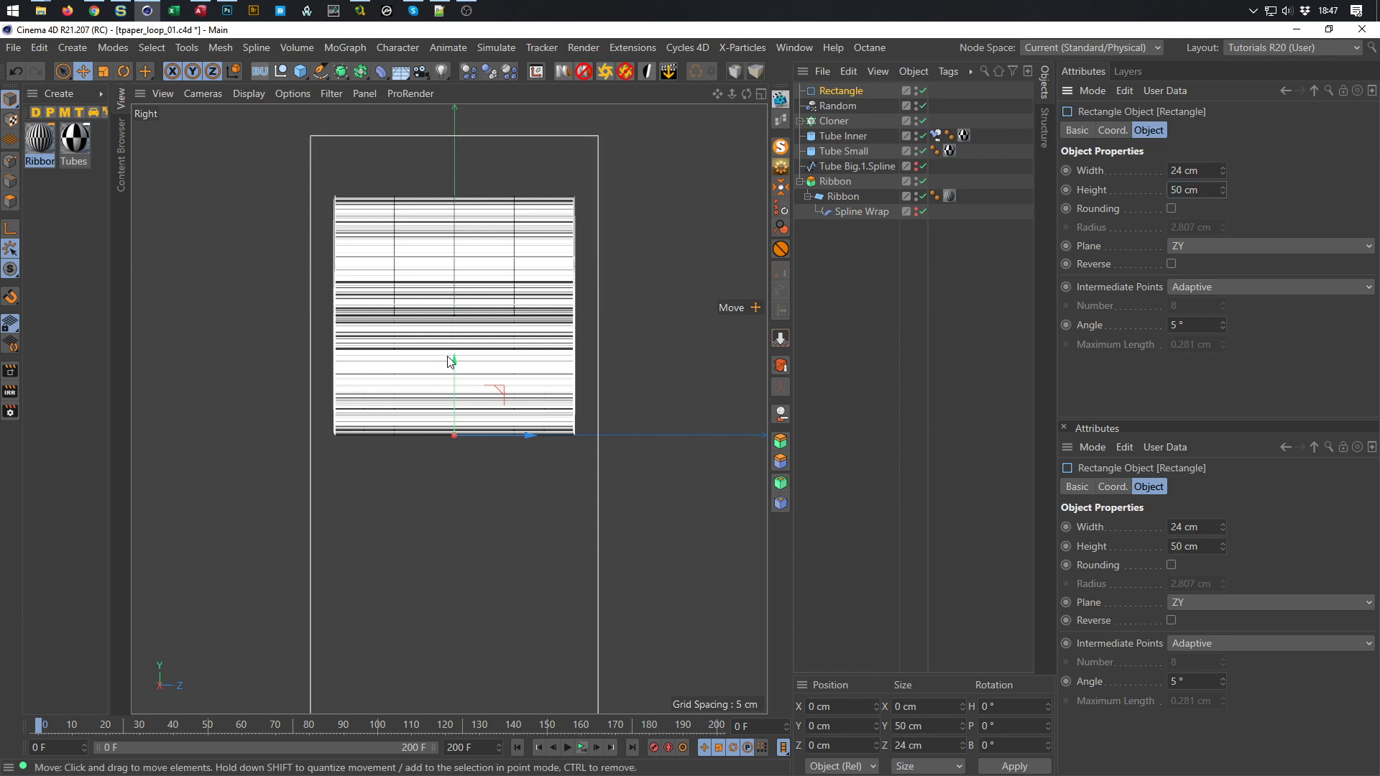
drag(454, 360, 425, 655)
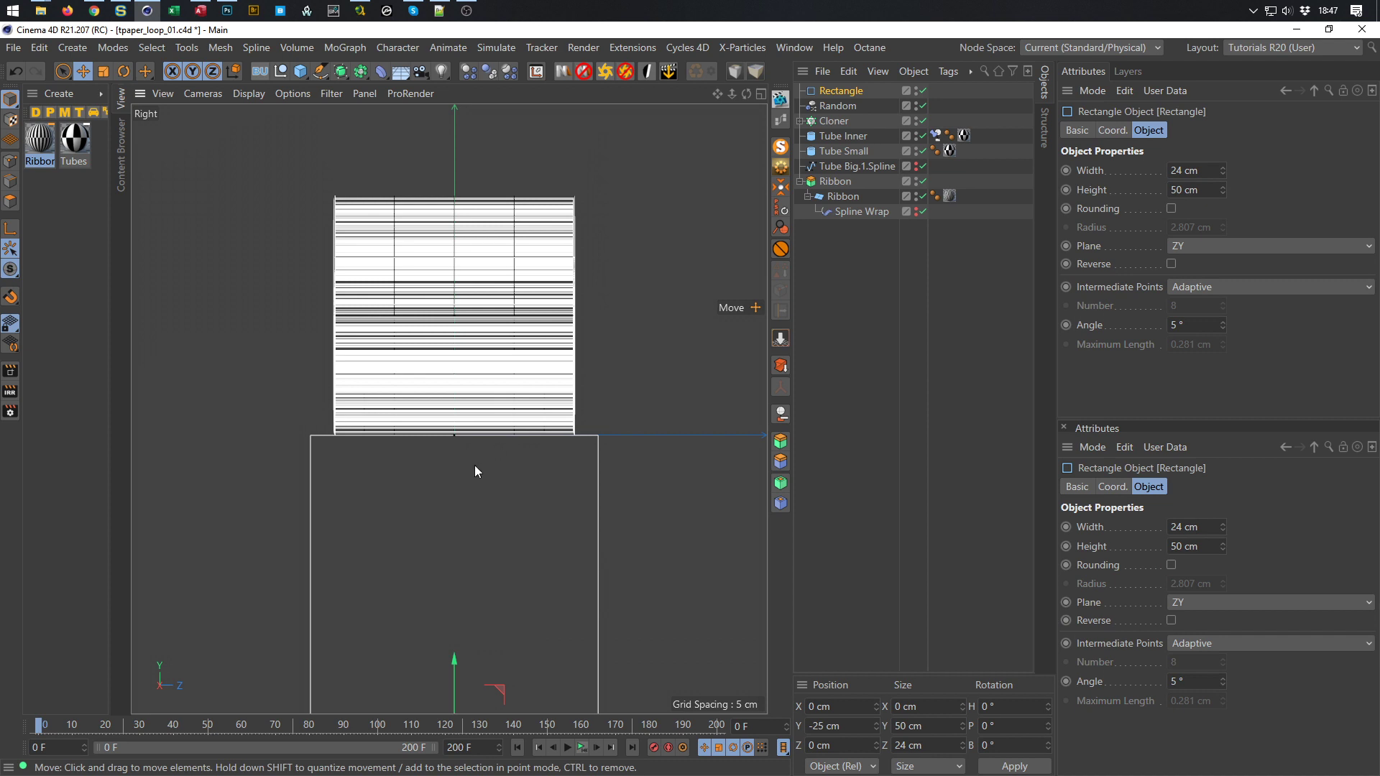
Move the Rectangle to the end of the object hierarchy and duplicate it there
scroll(473, 327, down, 4)
scroll(477, 336, up, 2)
scroll(477, 336, up, 3)
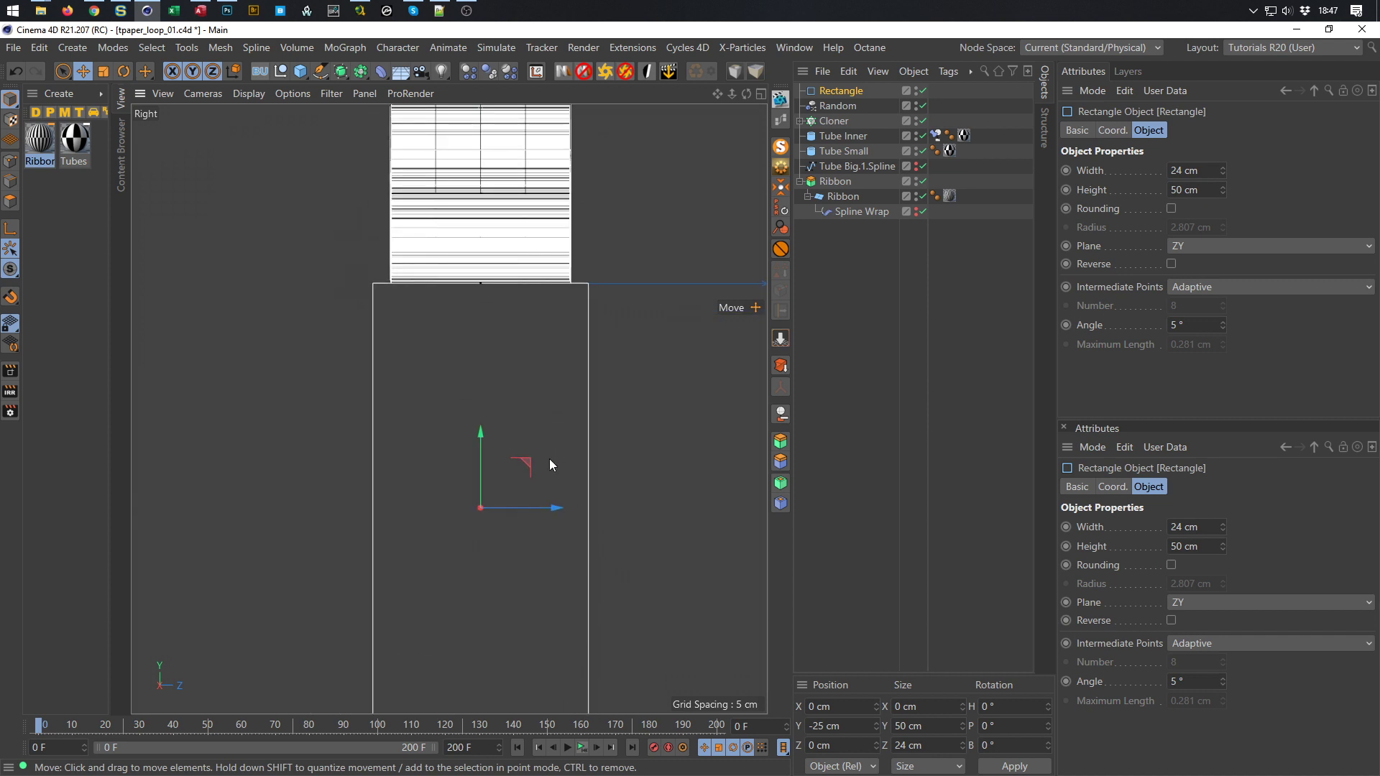
scroll(546, 460, down, 2)
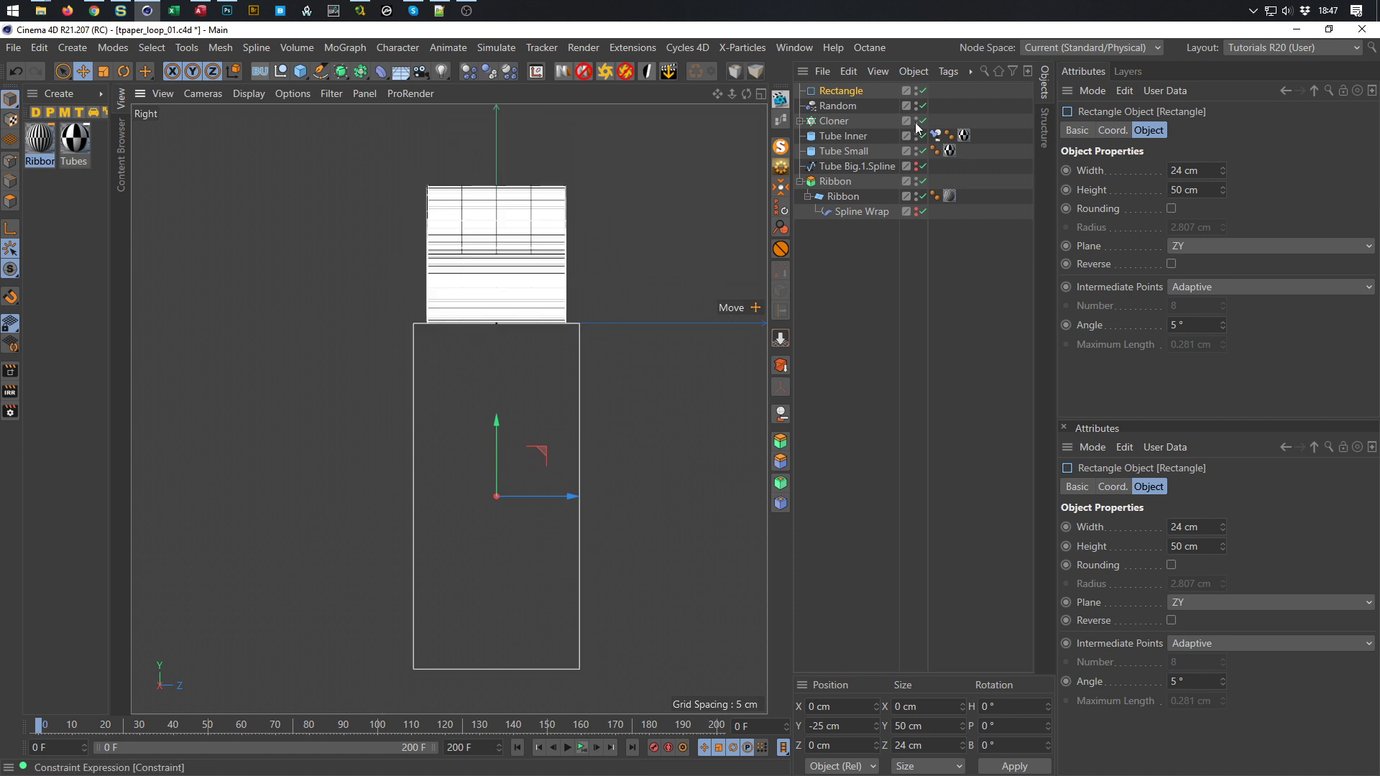
drag(847, 89, 855, 437)
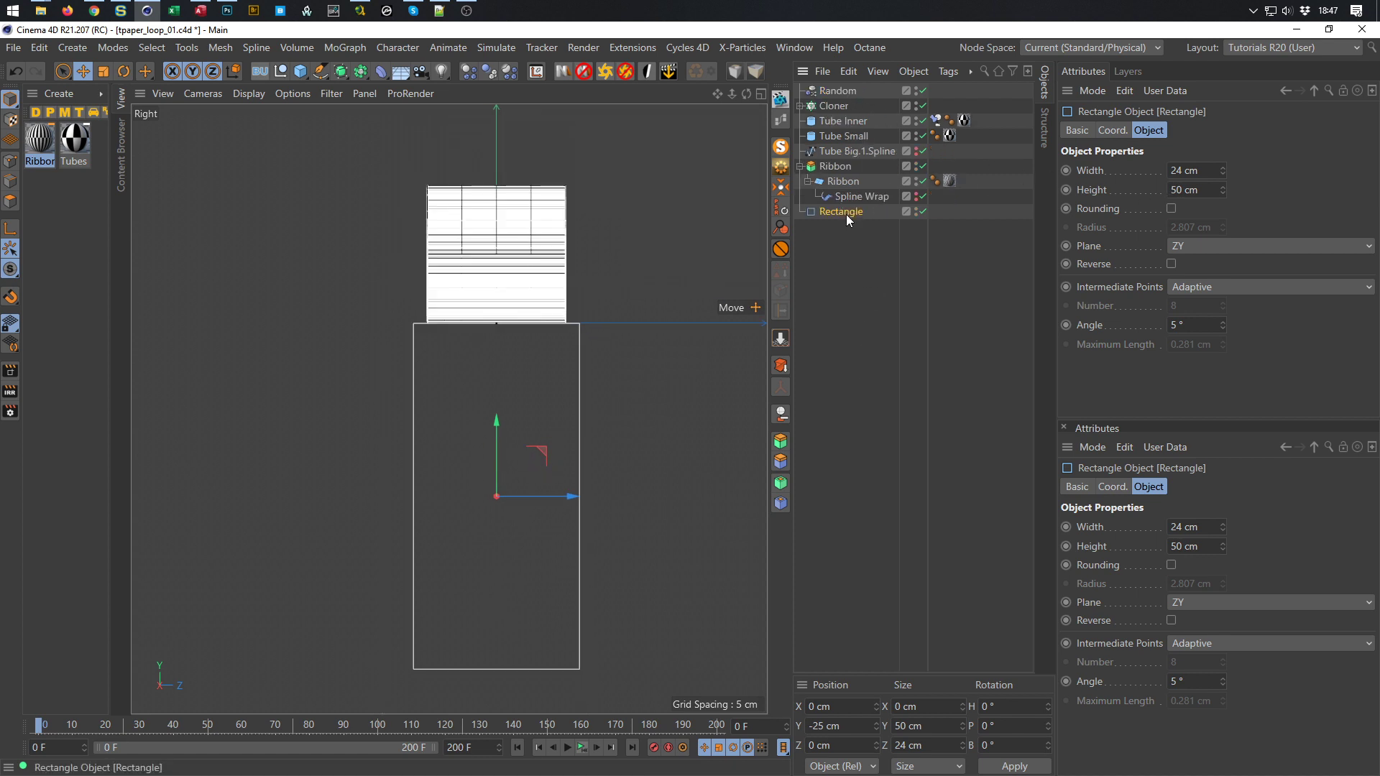
ctrl+drag(838, 211, 847, 286)
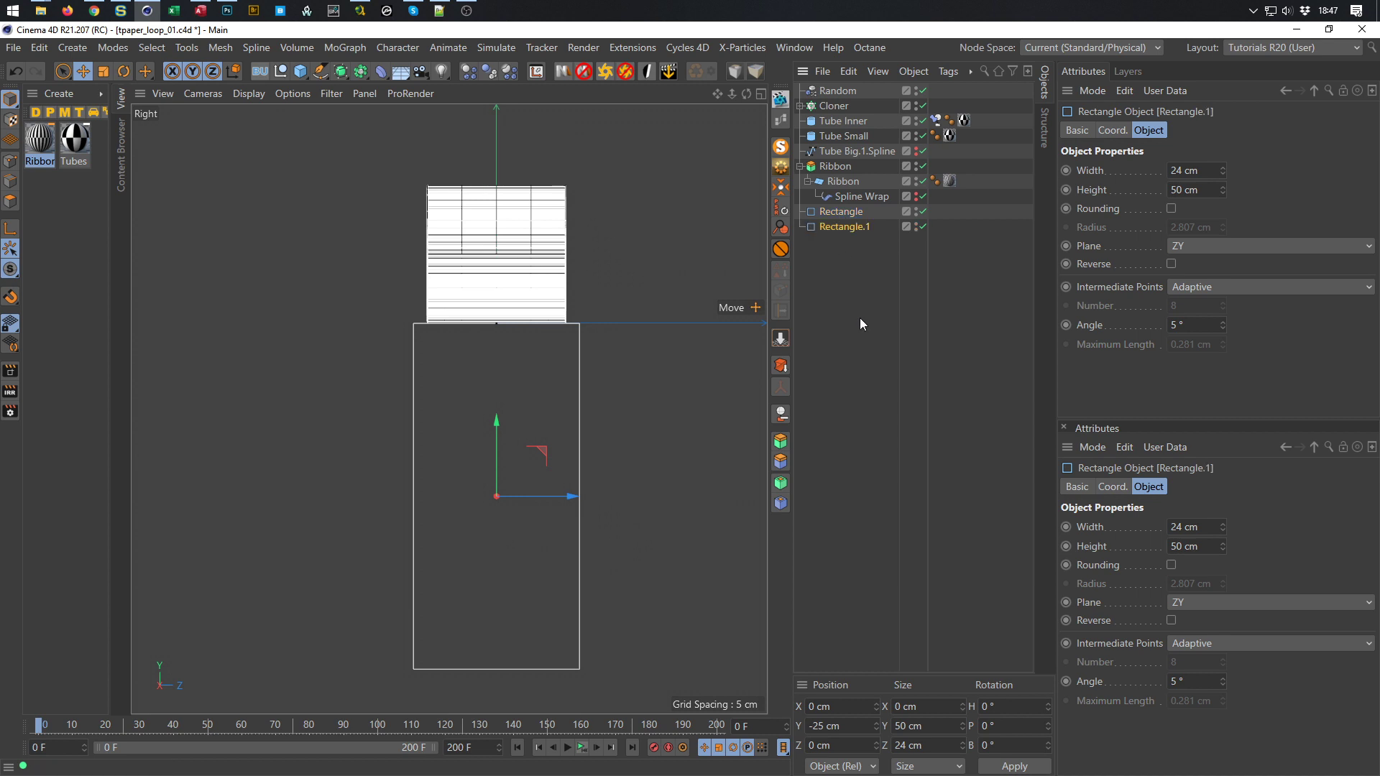
Rotate the duplicated rectangle to a pitch of -90° and set its height to 20 cm
key(r)
drag(521, 468, 527, 520)
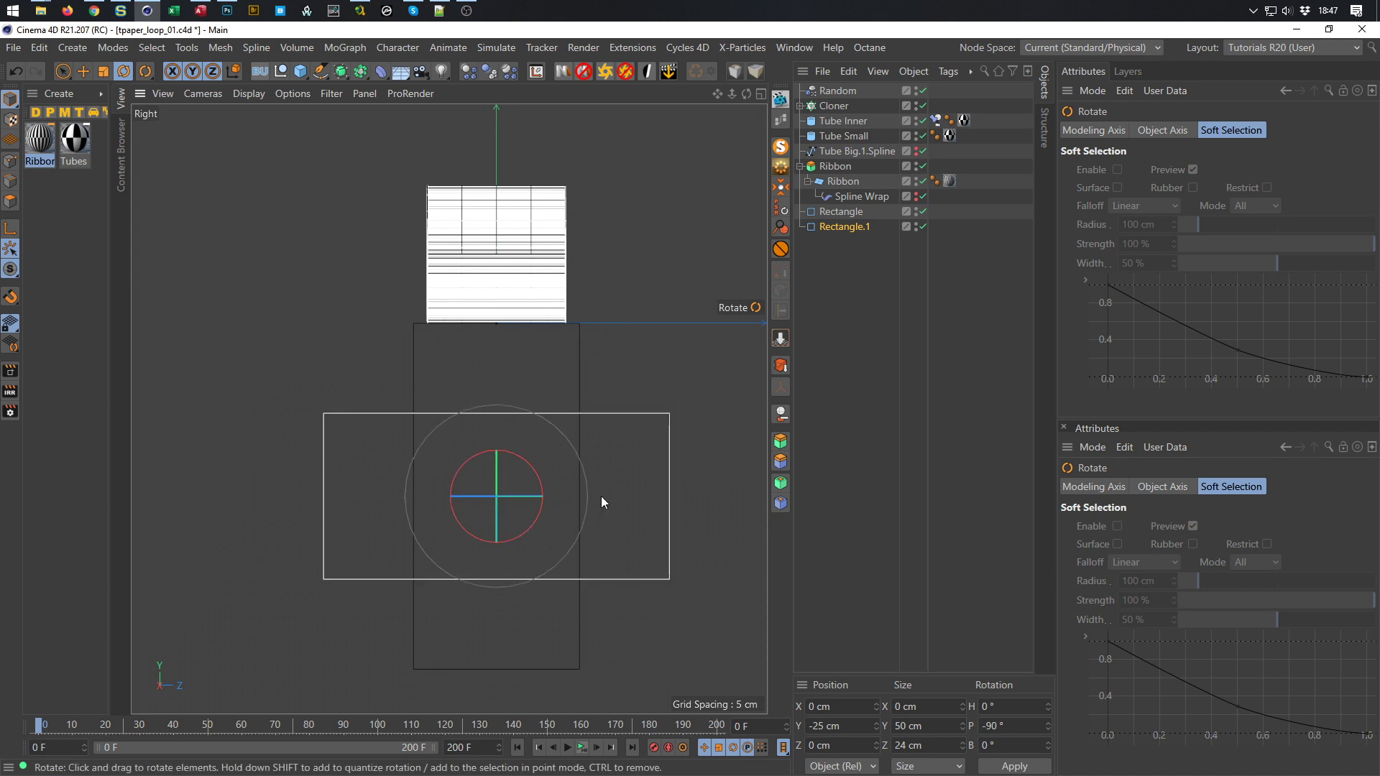
click(859, 226)
click(1218, 191)
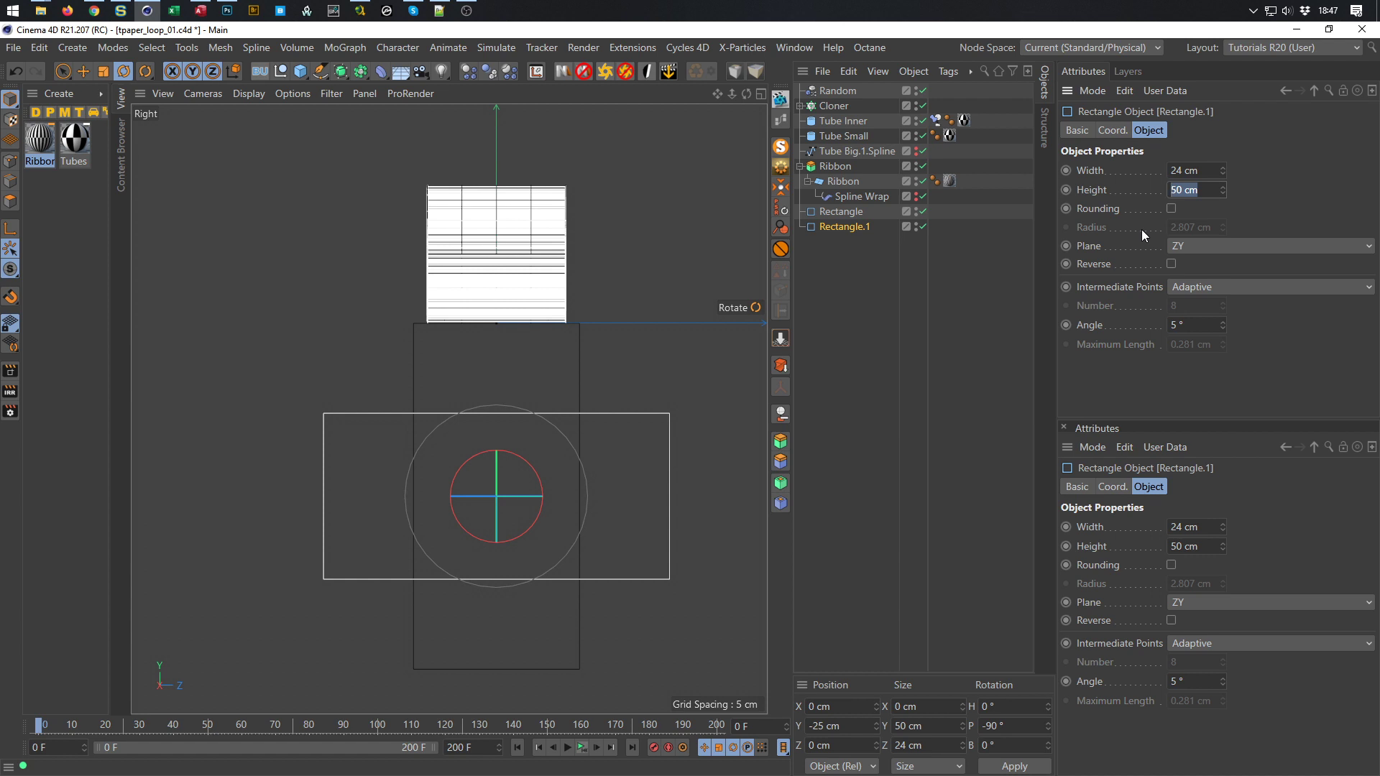
text(20)
key(Return)
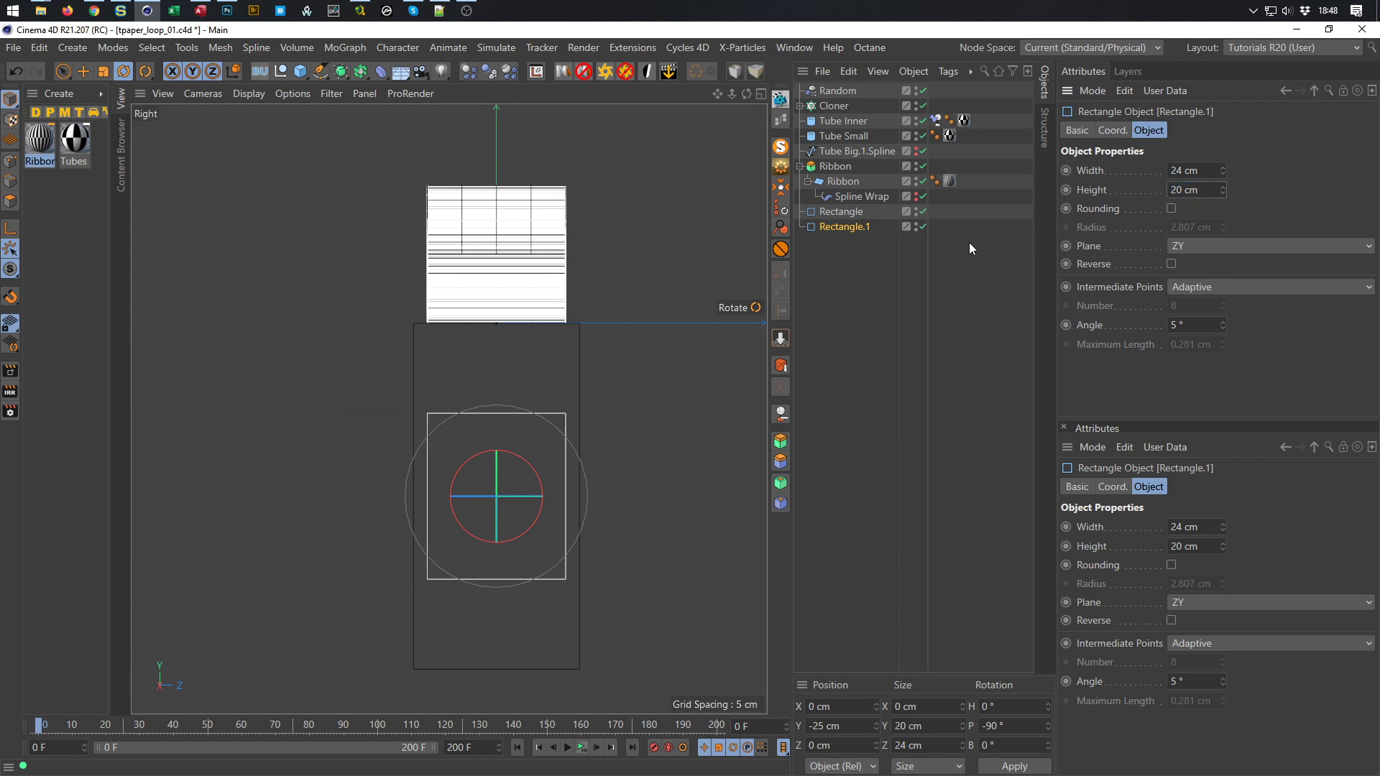
Move the duplicated rectangle to Z 15 cm and Y -15 cm, overlapping the side of the large rectangle
key(e)
drag(572, 495, 660, 499)
drag(601, 570, 601, 501)
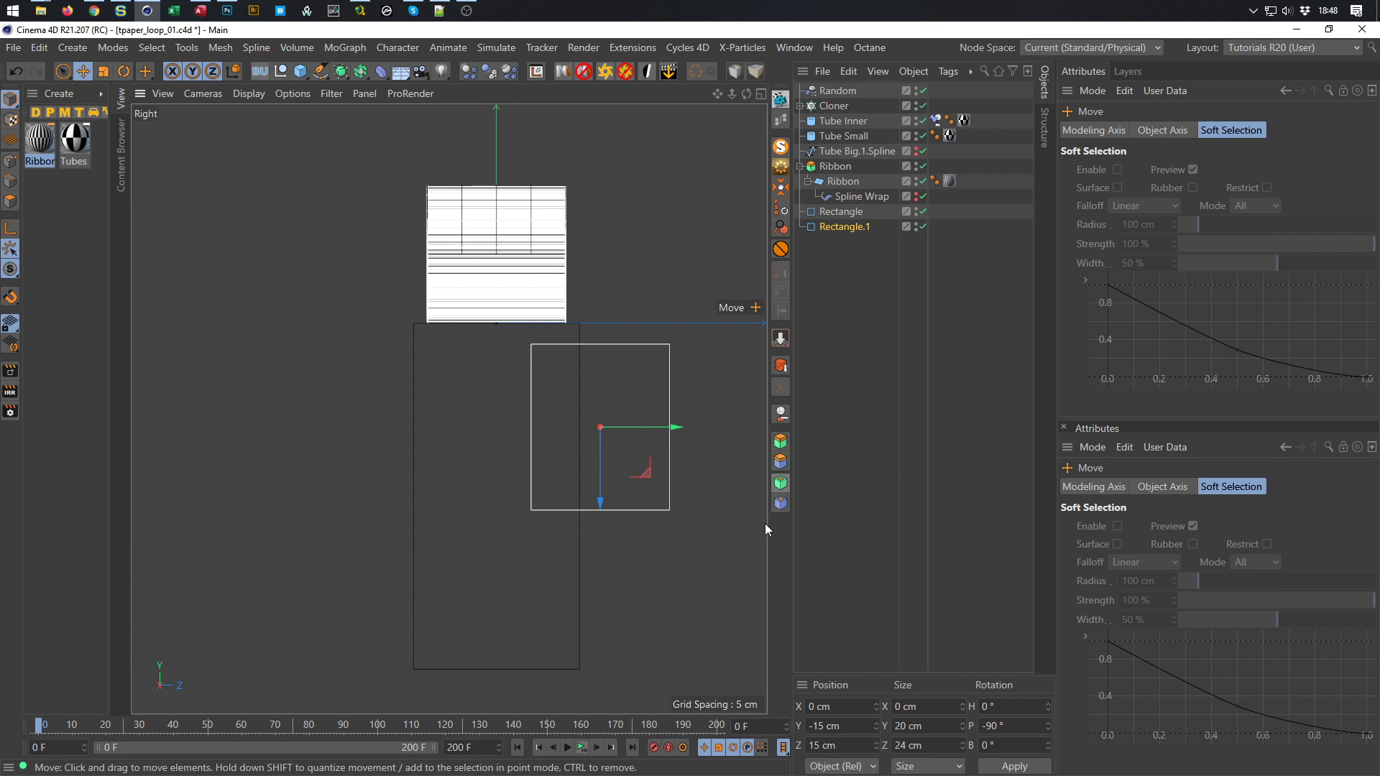
mouse_move(672, 423)
mouse_down()
mouse_move(653, 424)
mouse_move(664, 424)
mouse_up()
Set the duplicated rectangle's width to 10 cm and raise it to Y -10 cm
click(854, 227)
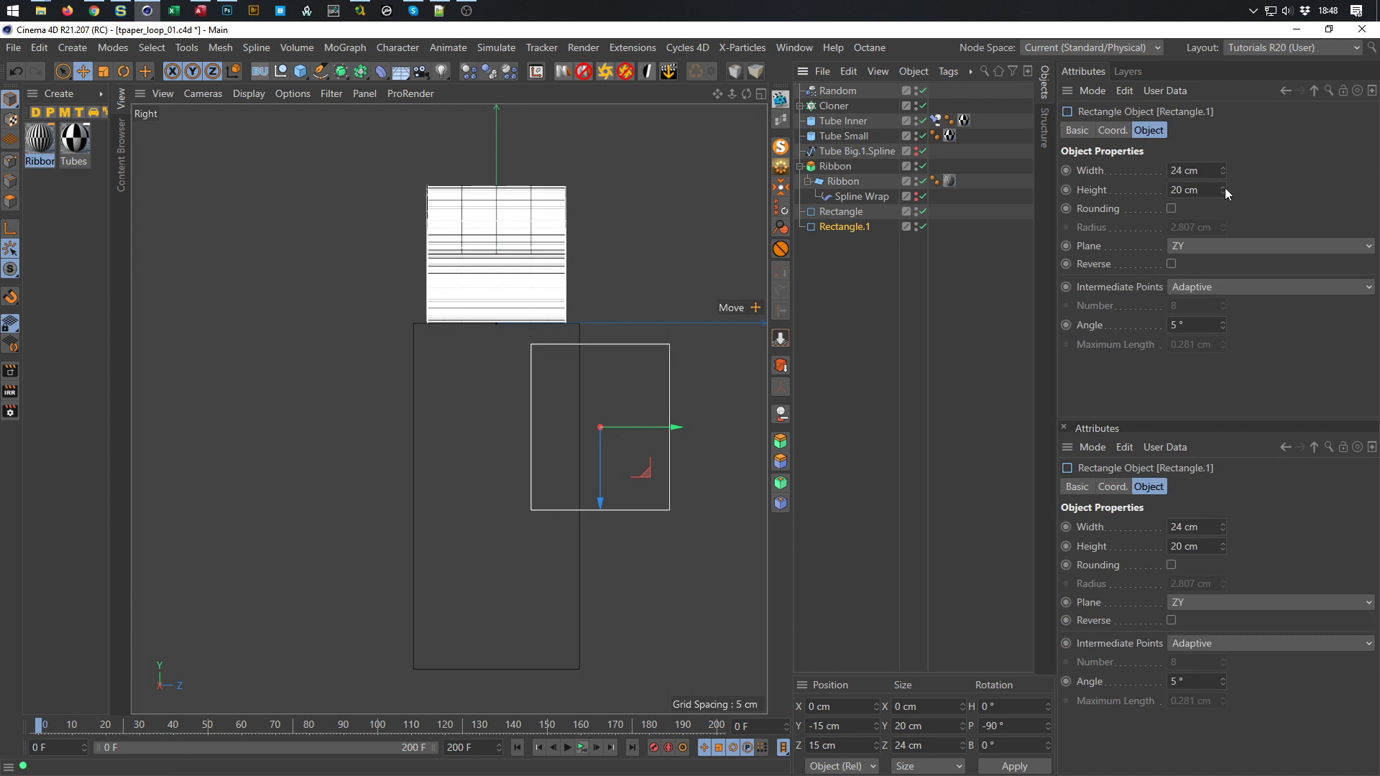
drag(1224, 171, 1224, 194)
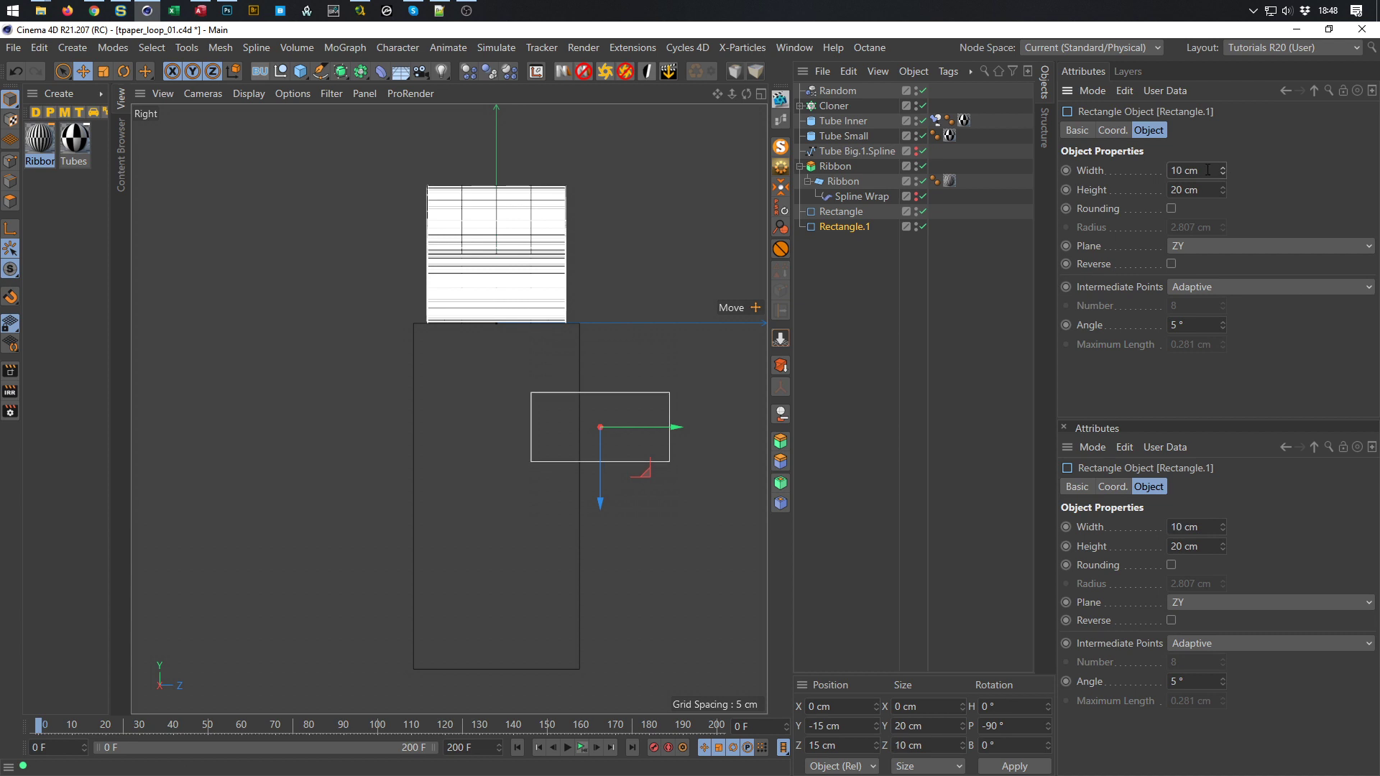
drag(601, 502, 602, 465)
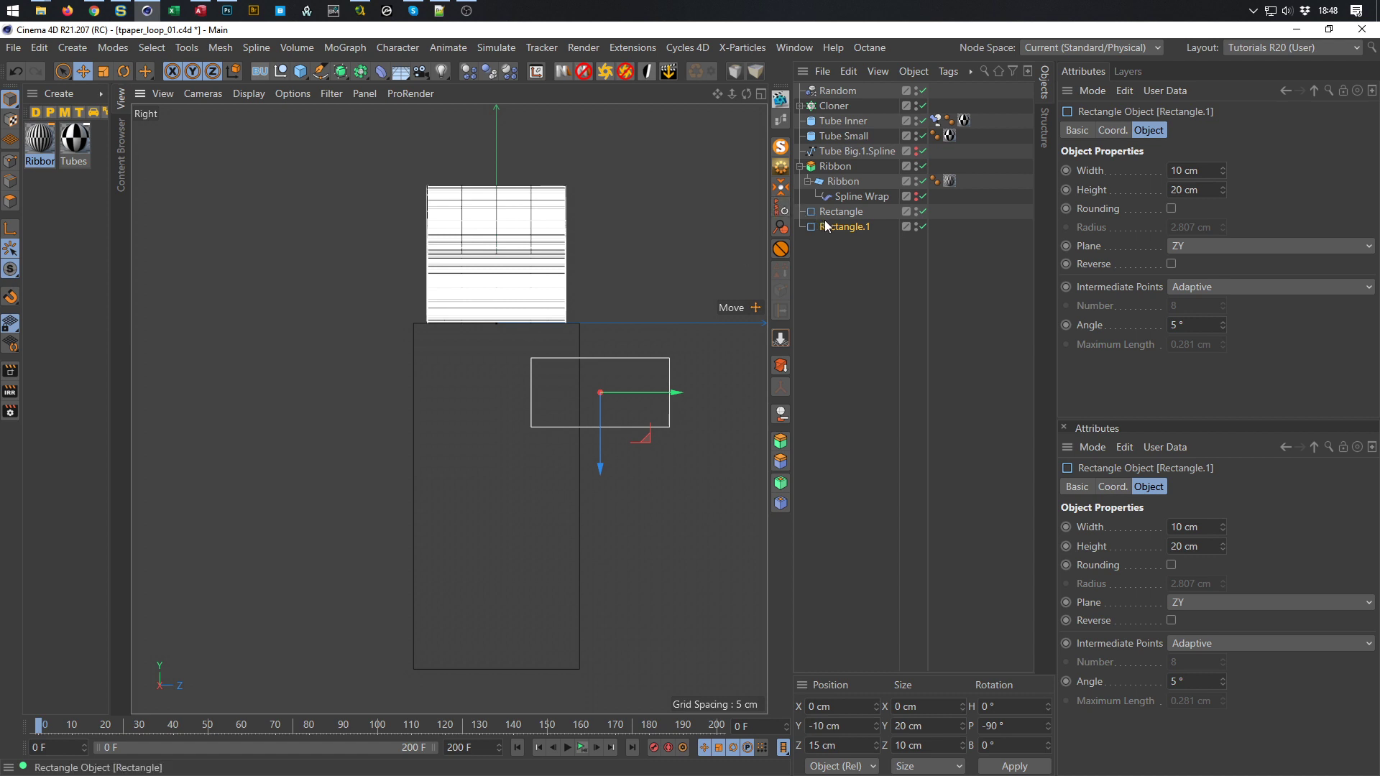
Add a Symmetry object, place Rectangle.1 inside it, and set its mirror plane to XY
click(360, 74)
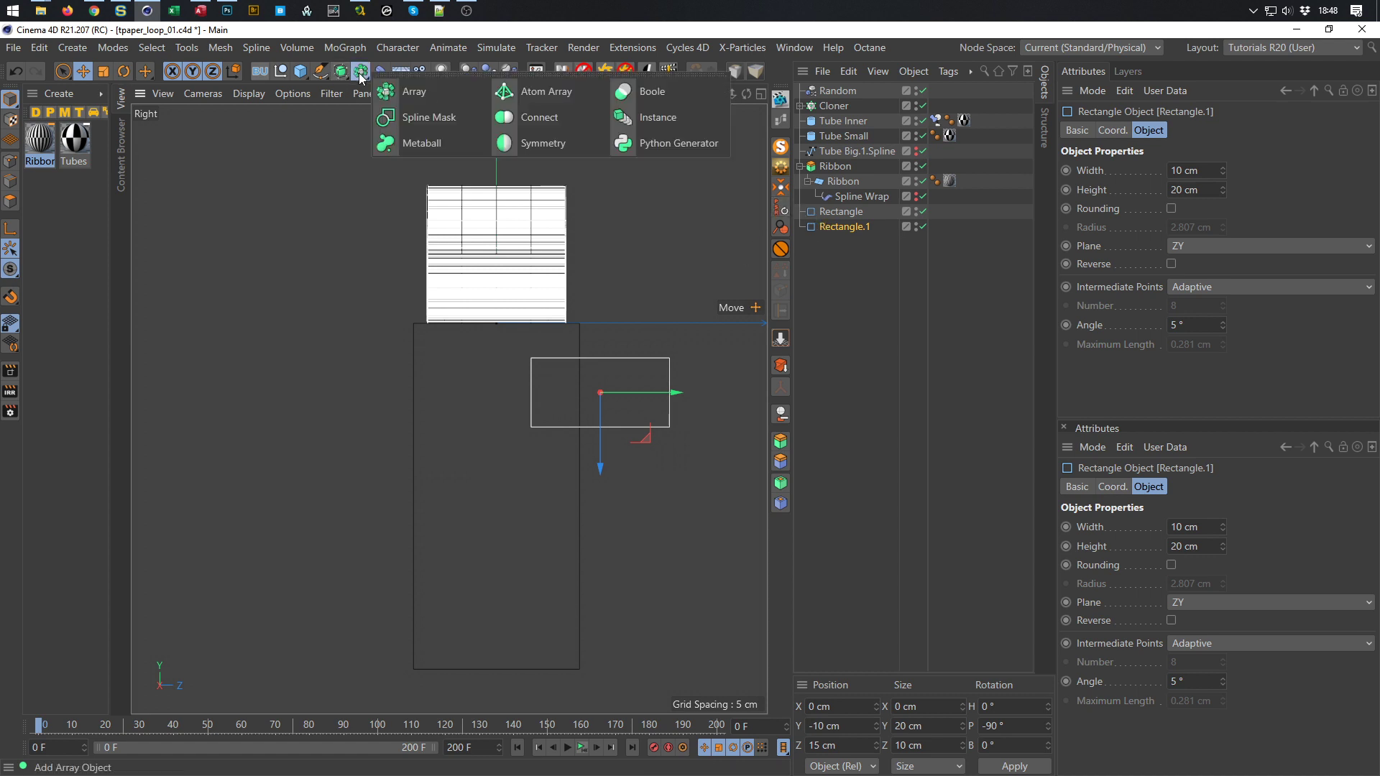
click(578, 143)
drag(840, 90, 842, 226)
click(843, 226)
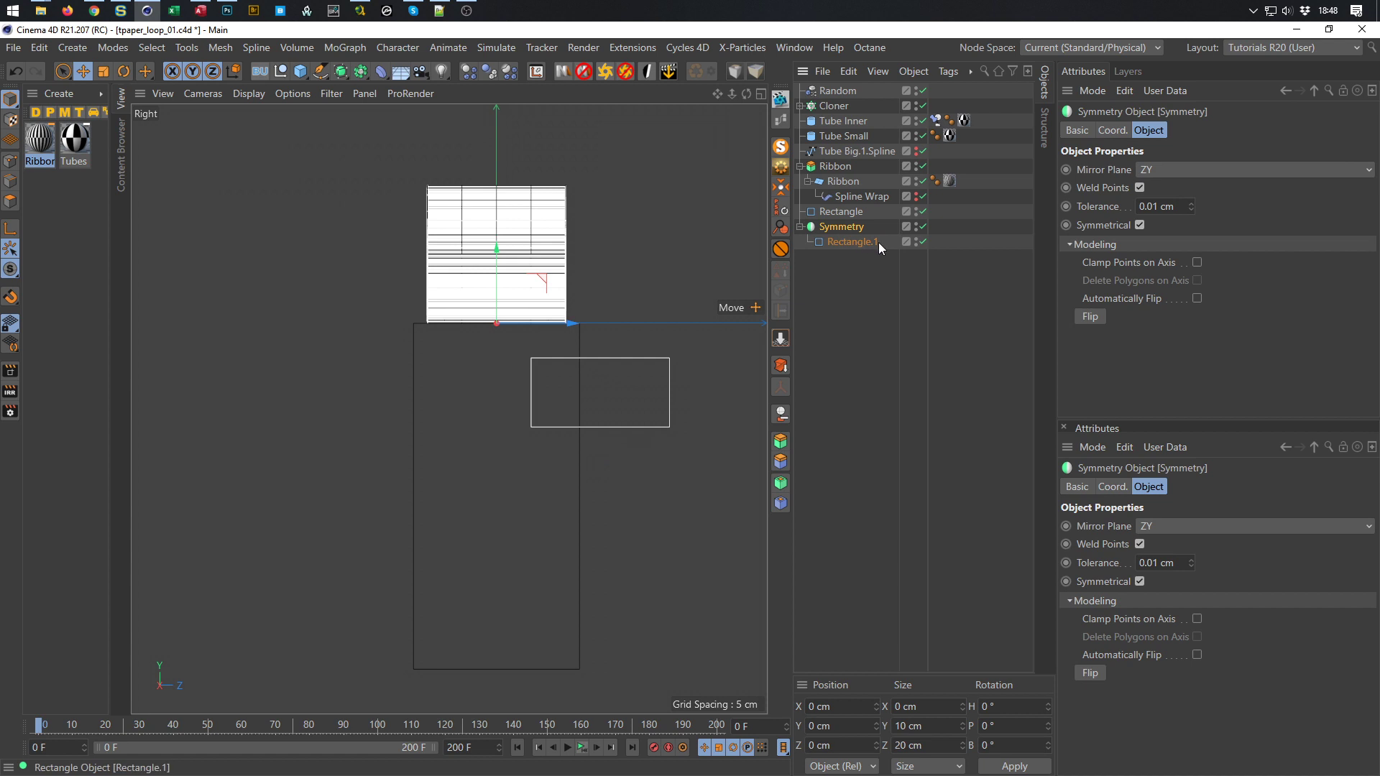
click(1149, 171)
click(1167, 181)
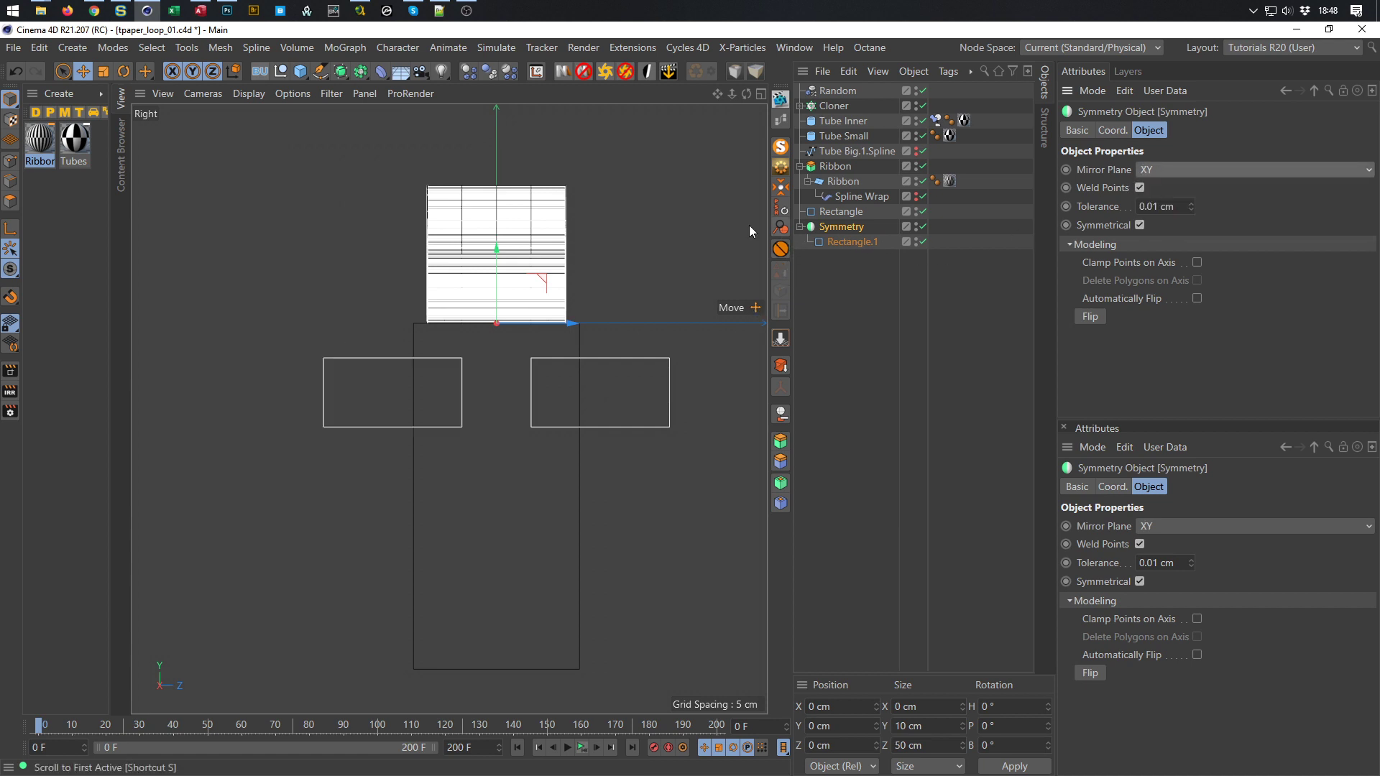
Add a Spline Mask and make the large Rectangle and the Symmetry its children, with Rectangle first
click(359, 71)
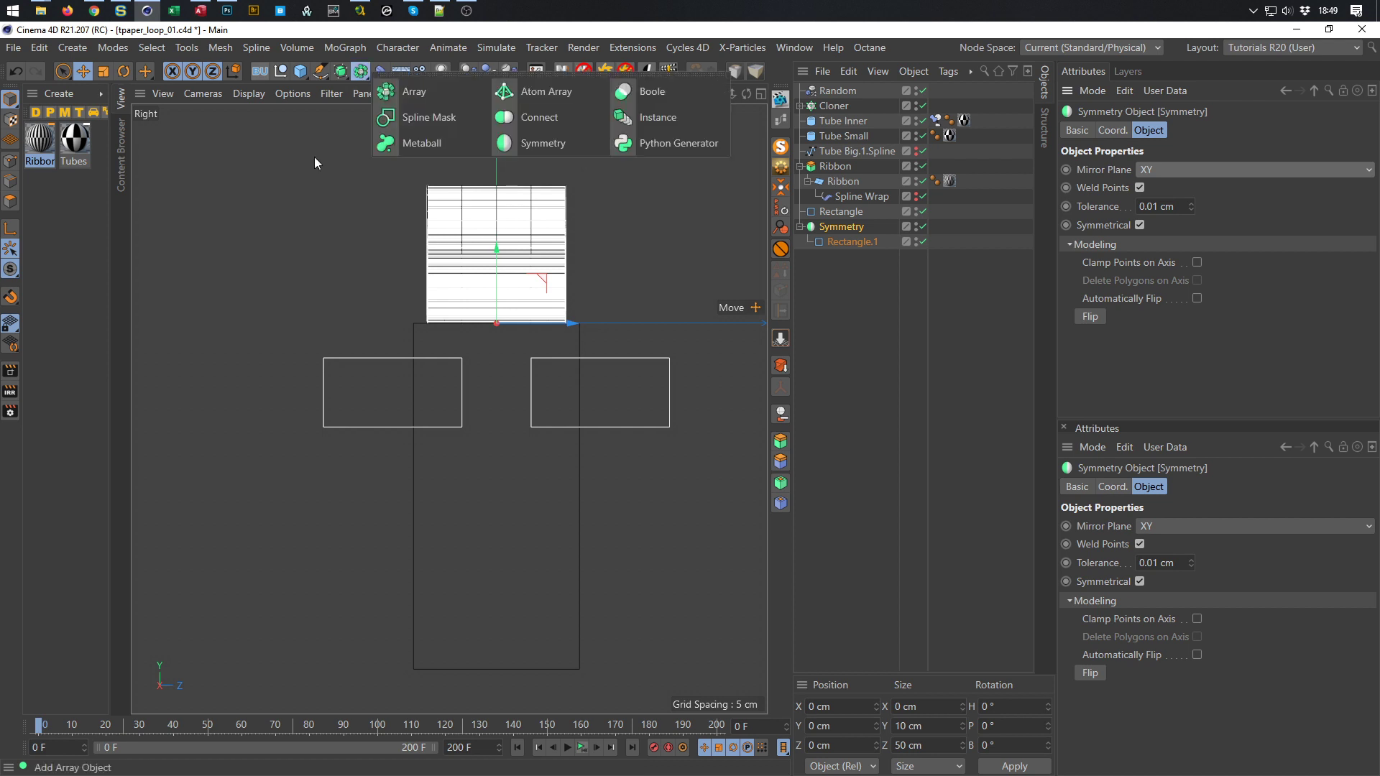
click(432, 114)
drag(839, 92, 851, 234)
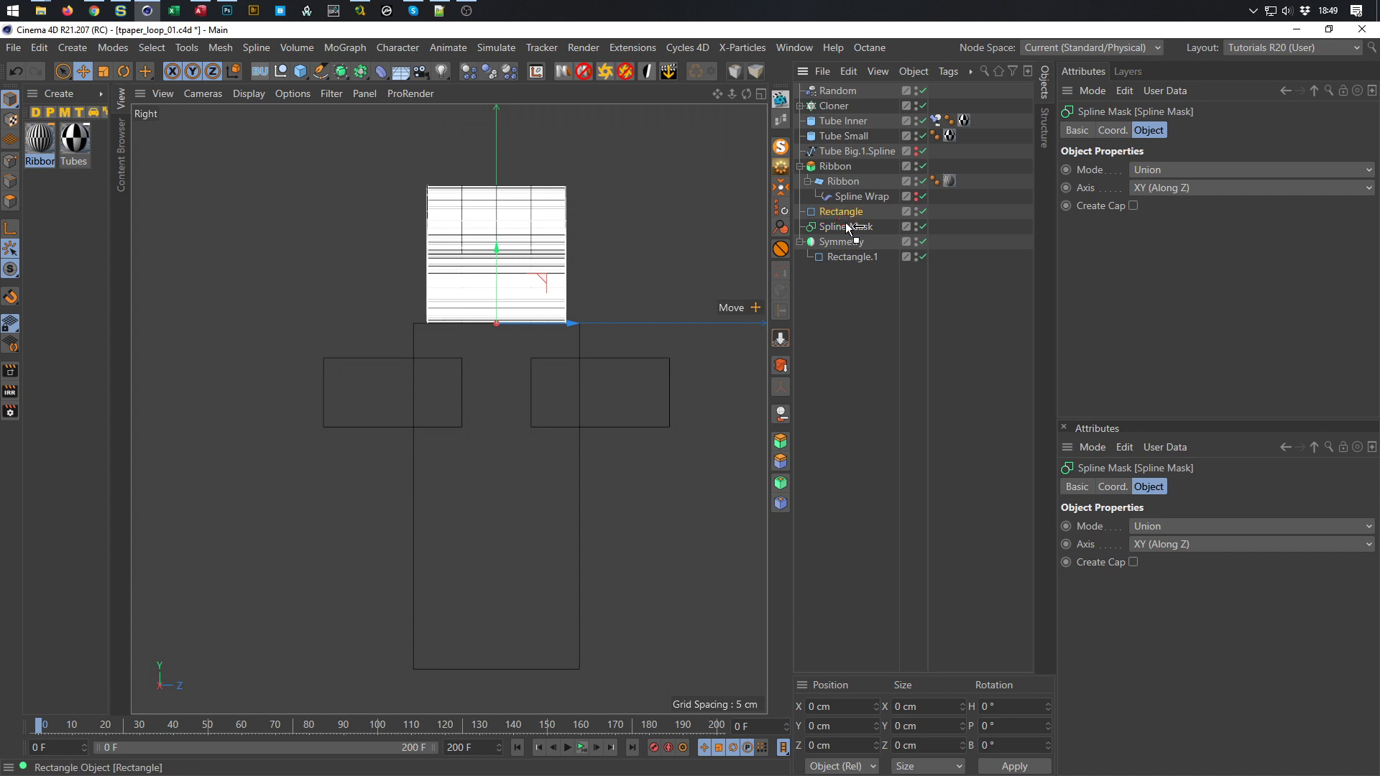
drag(846, 228, 843, 229)
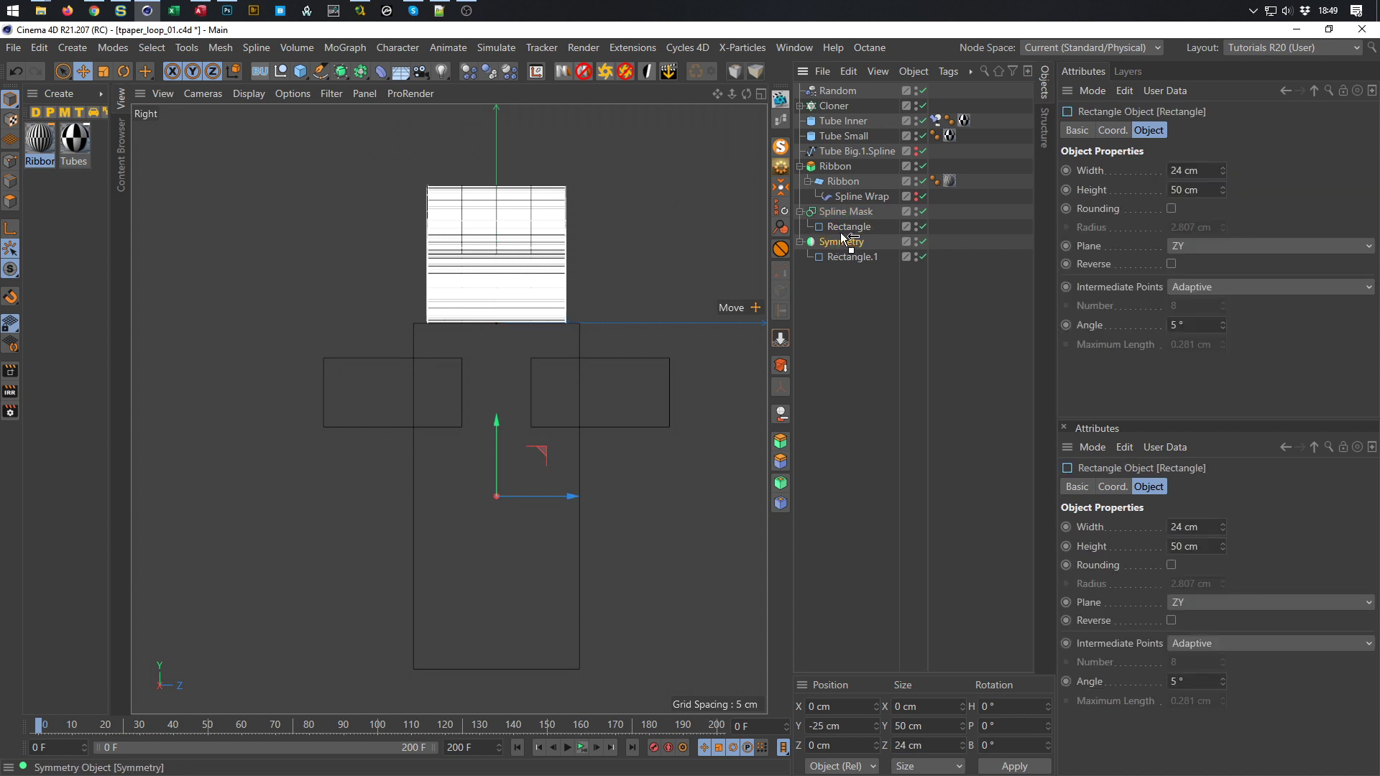
drag(841, 234, 840, 237)
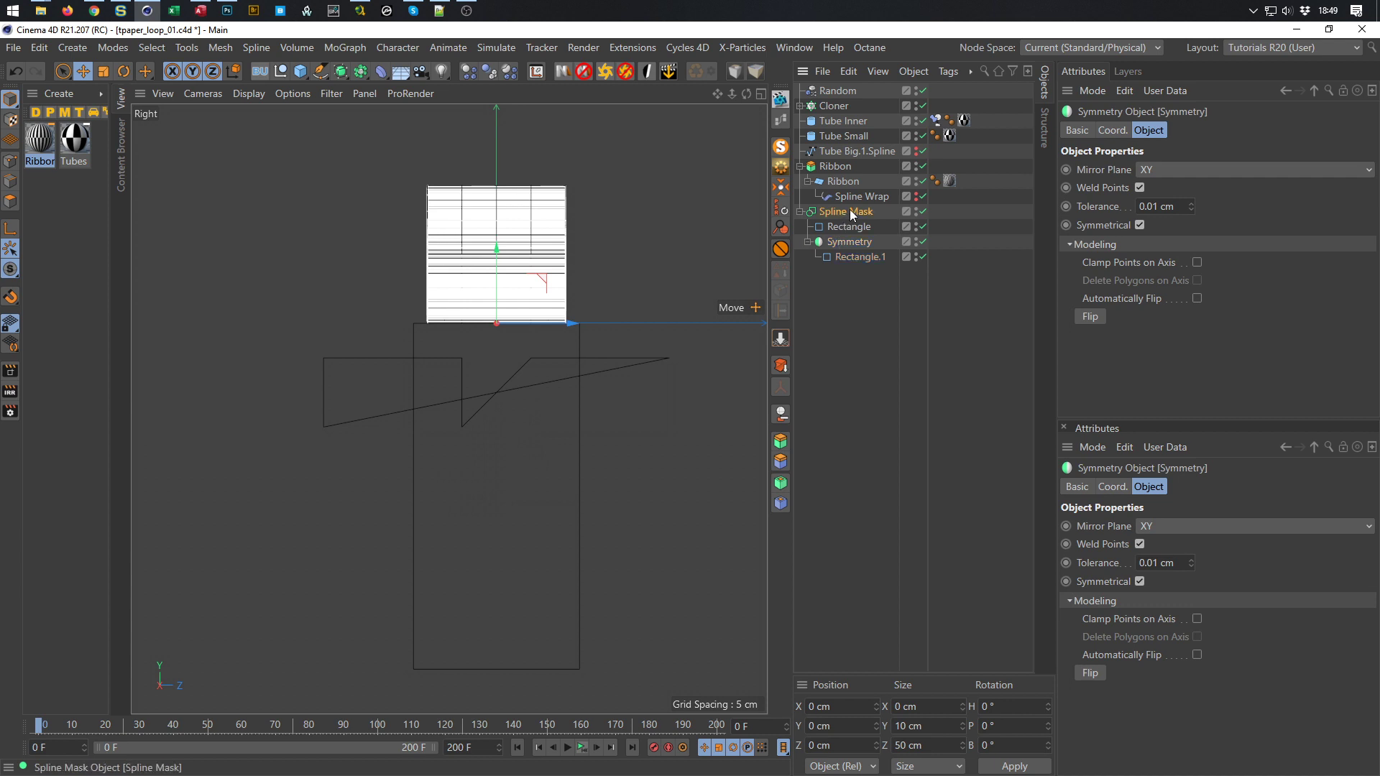
Set the Spline Mask's axis to Viewport (Render View) and its mode to A subtract B
click(844, 212)
click(1176, 188)
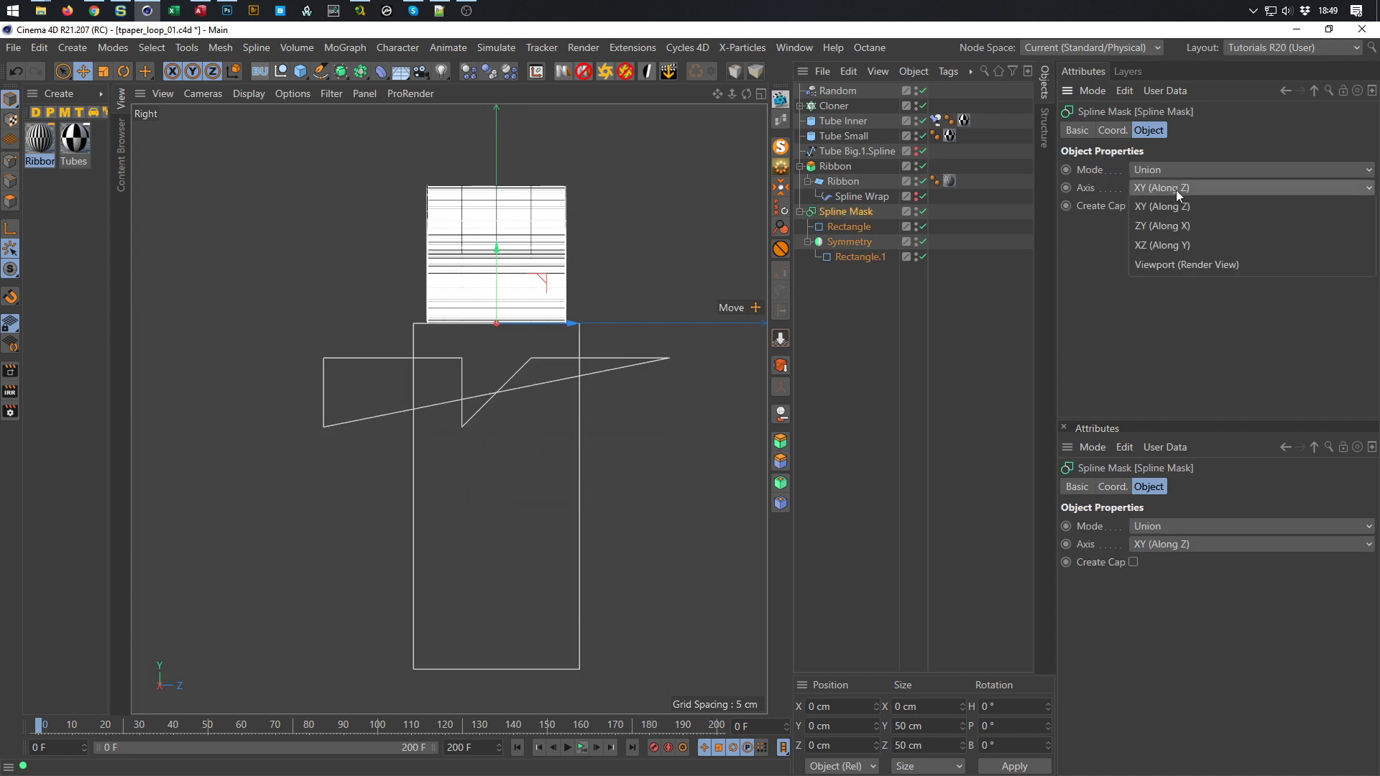
click(1175, 268)
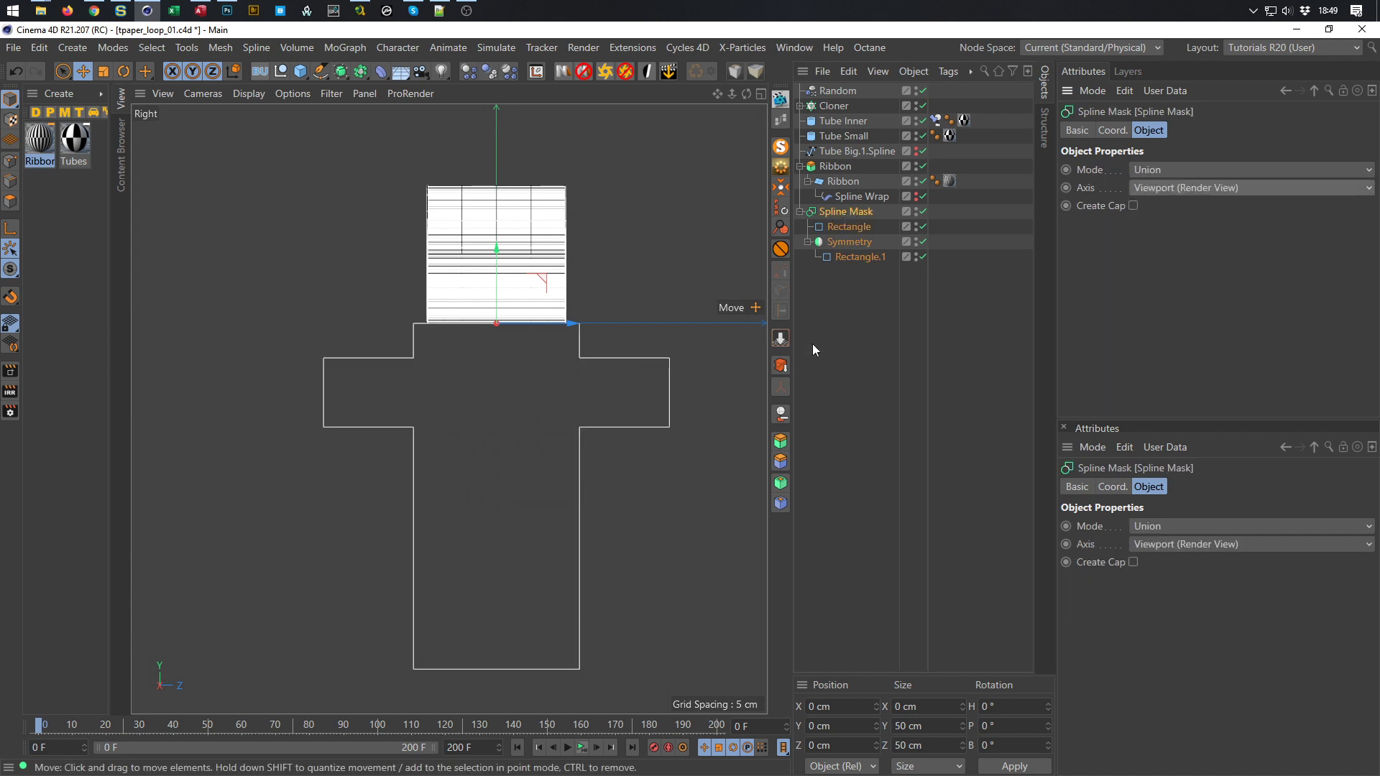
click(1171, 171)
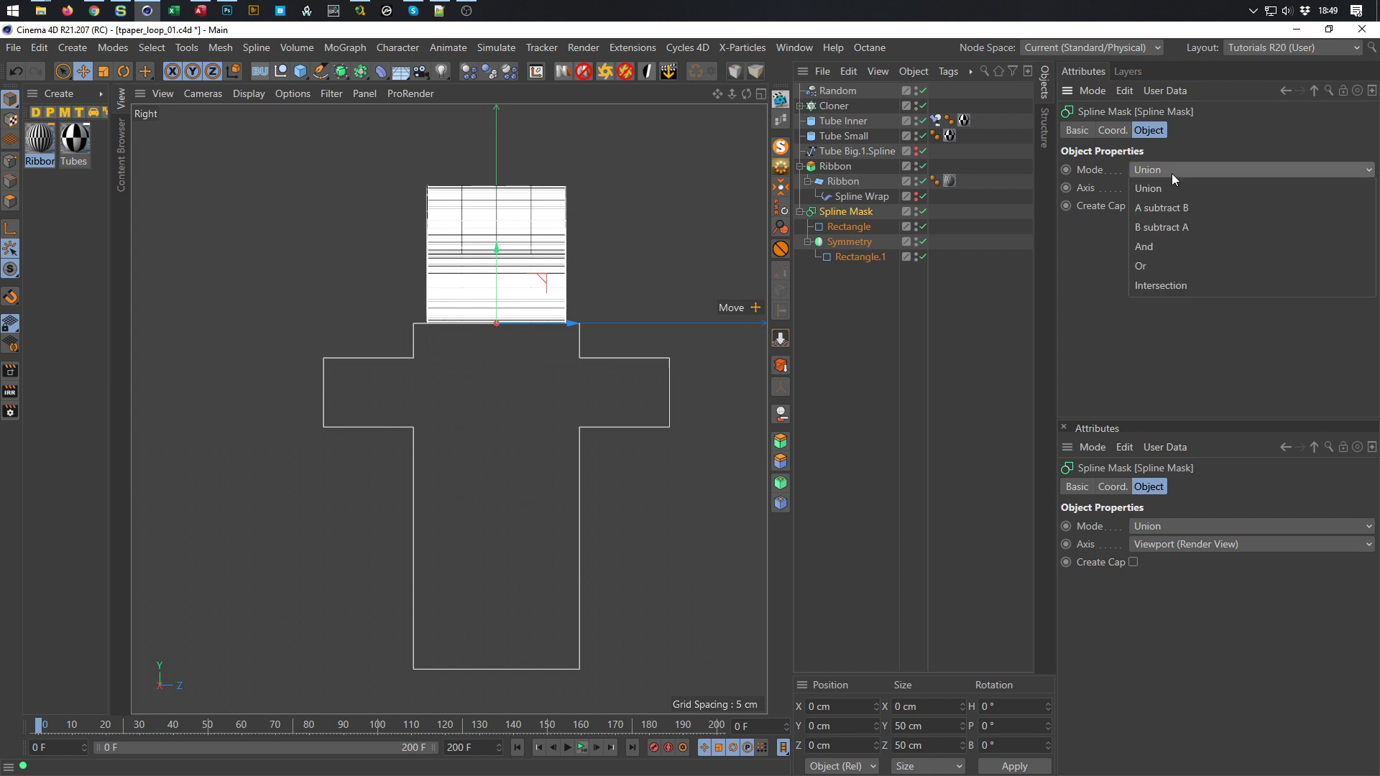
click(1175, 210)
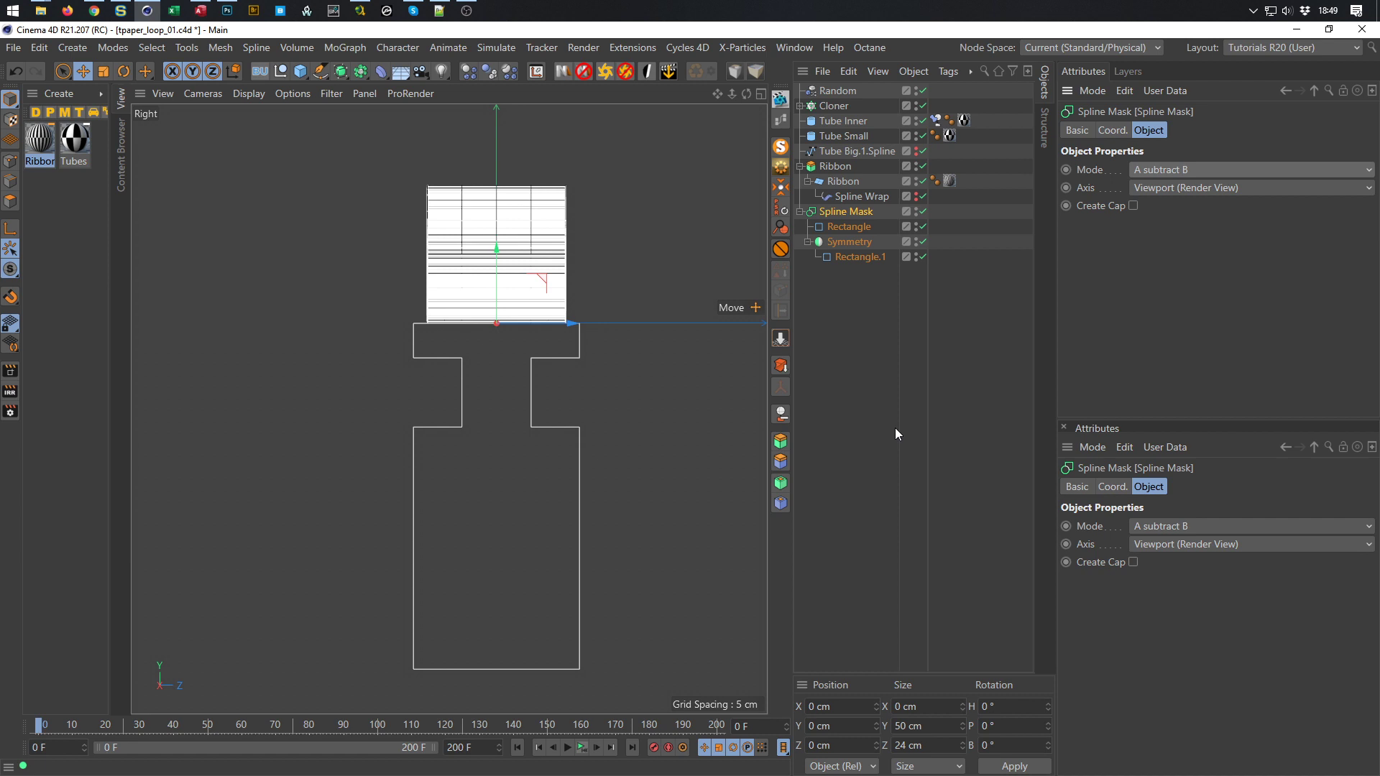
Bake the Spline Mask's current state into a standalone spline and delete the original Spline Mask hierarchy
middle_click(654, 381)
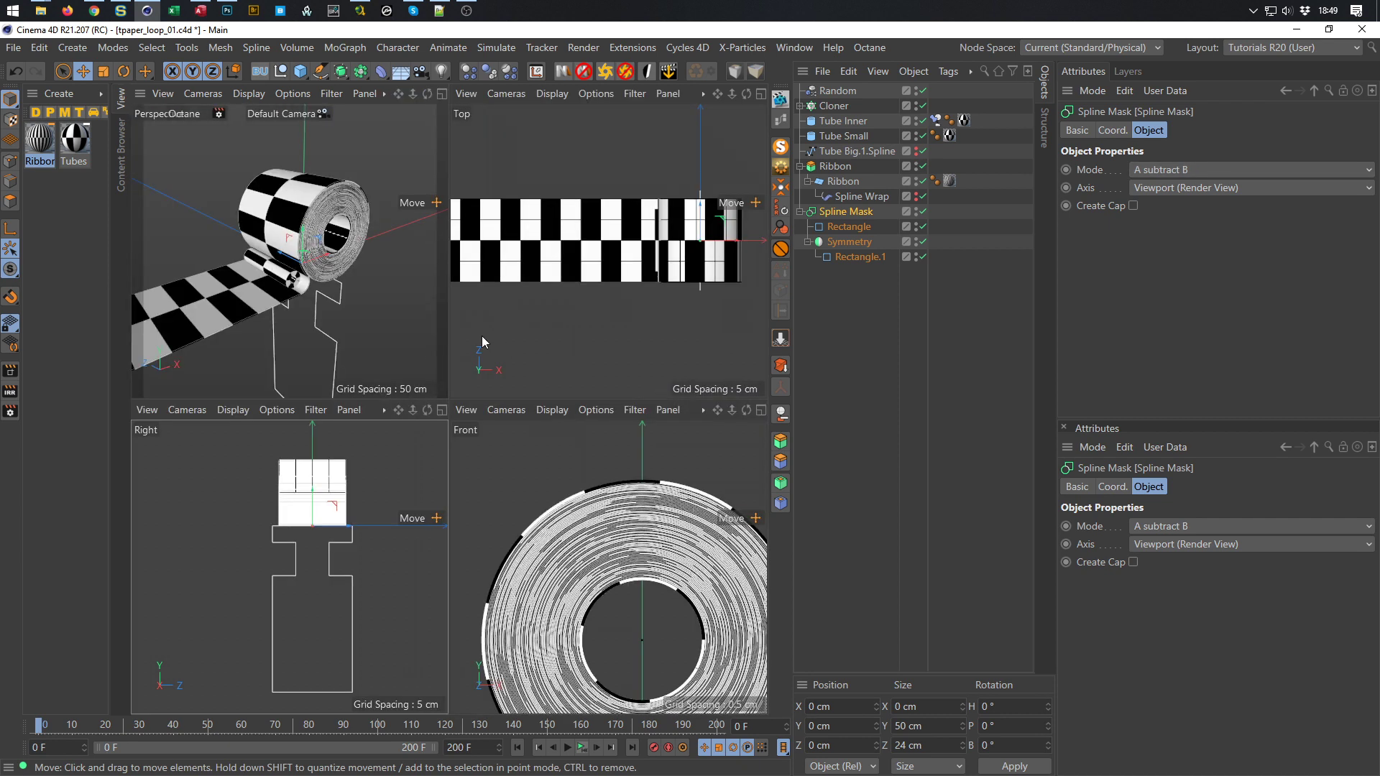
middle_click(405, 331)
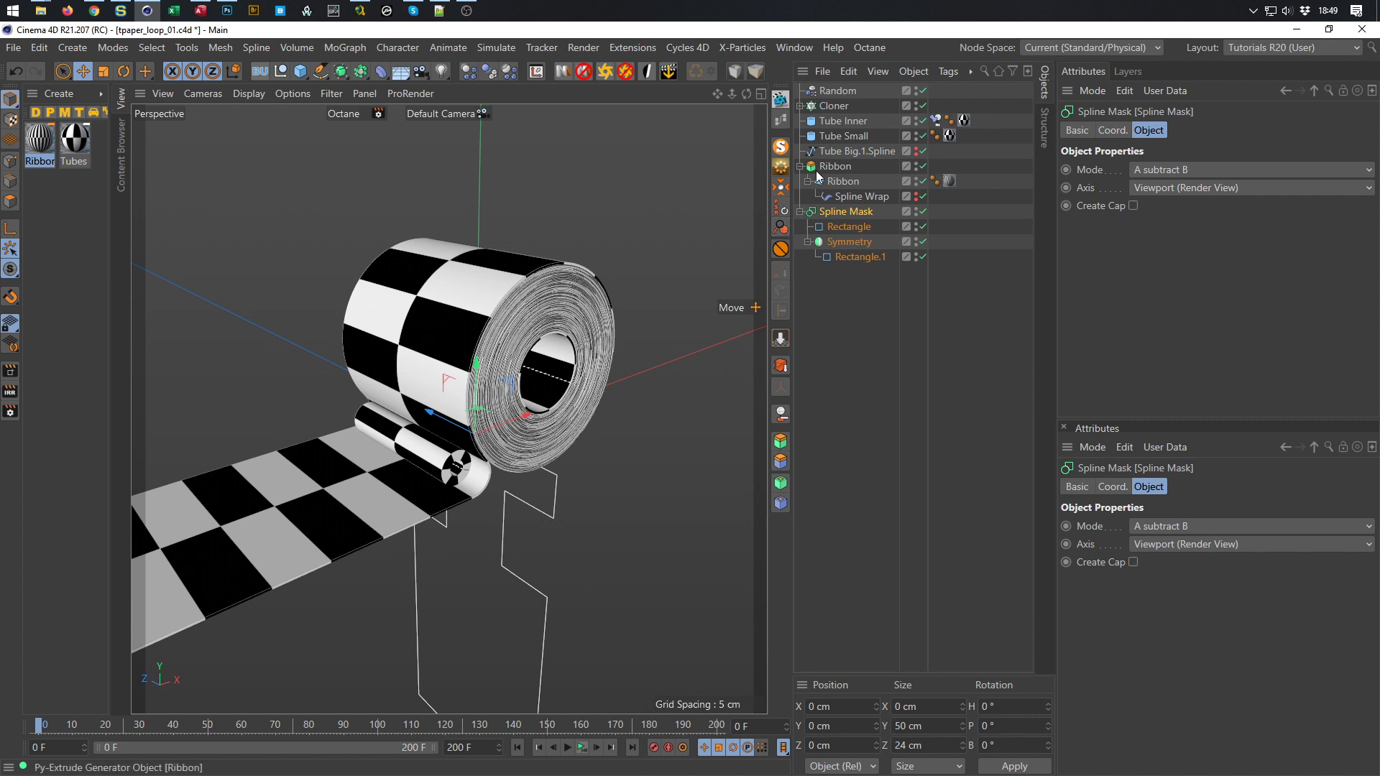
click(803, 215)
click(802, 215)
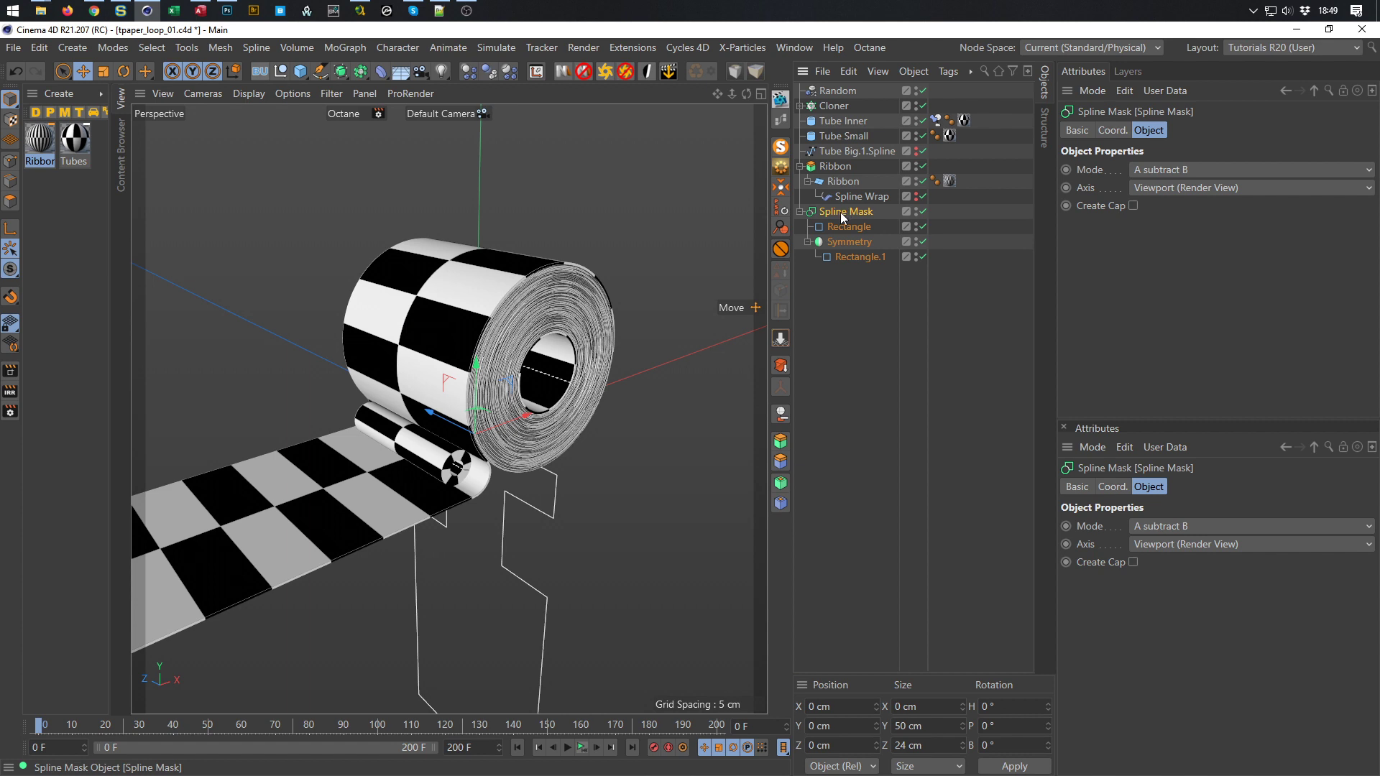
click(780, 365)
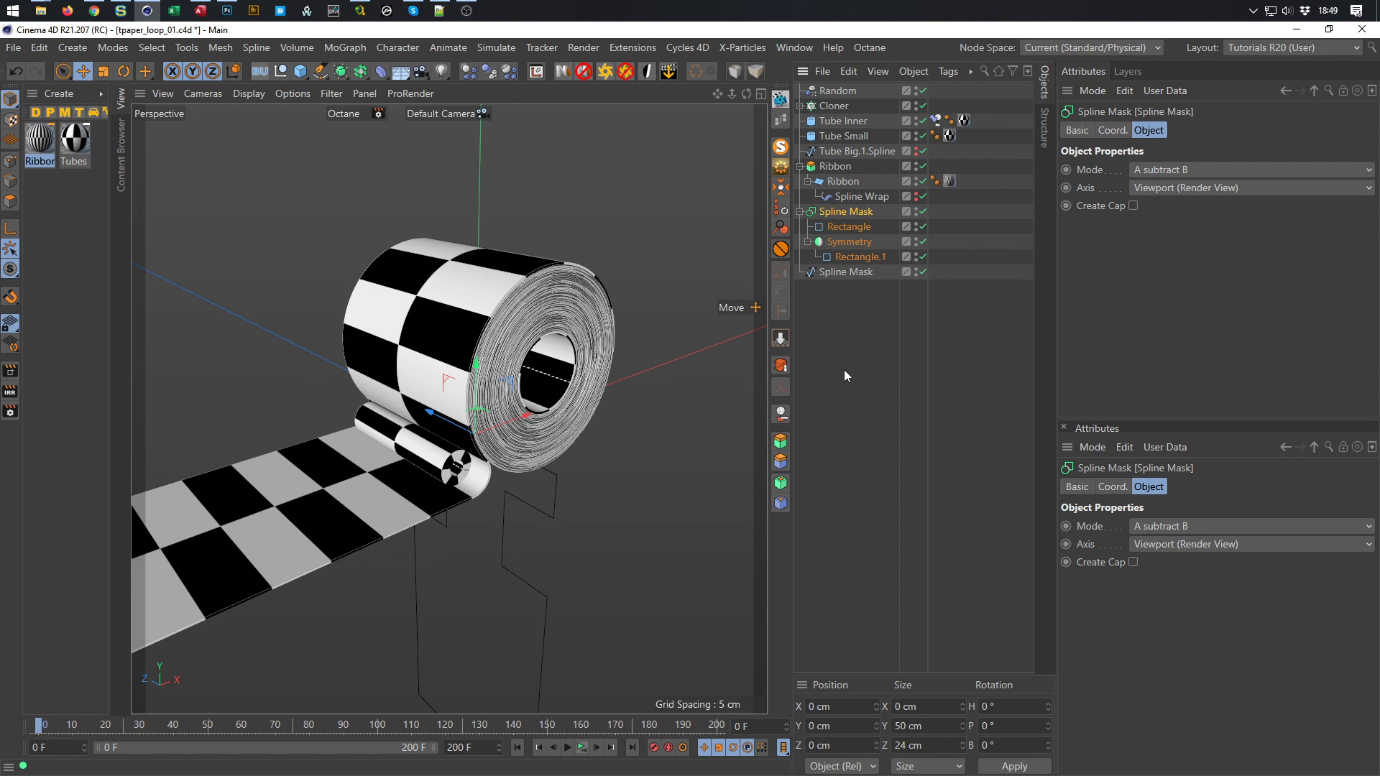
key(Delete)
Extrude the baked Spline Mask spline, setting the movement to 500 cm in X and 0 cm in Z
click(829, 214)
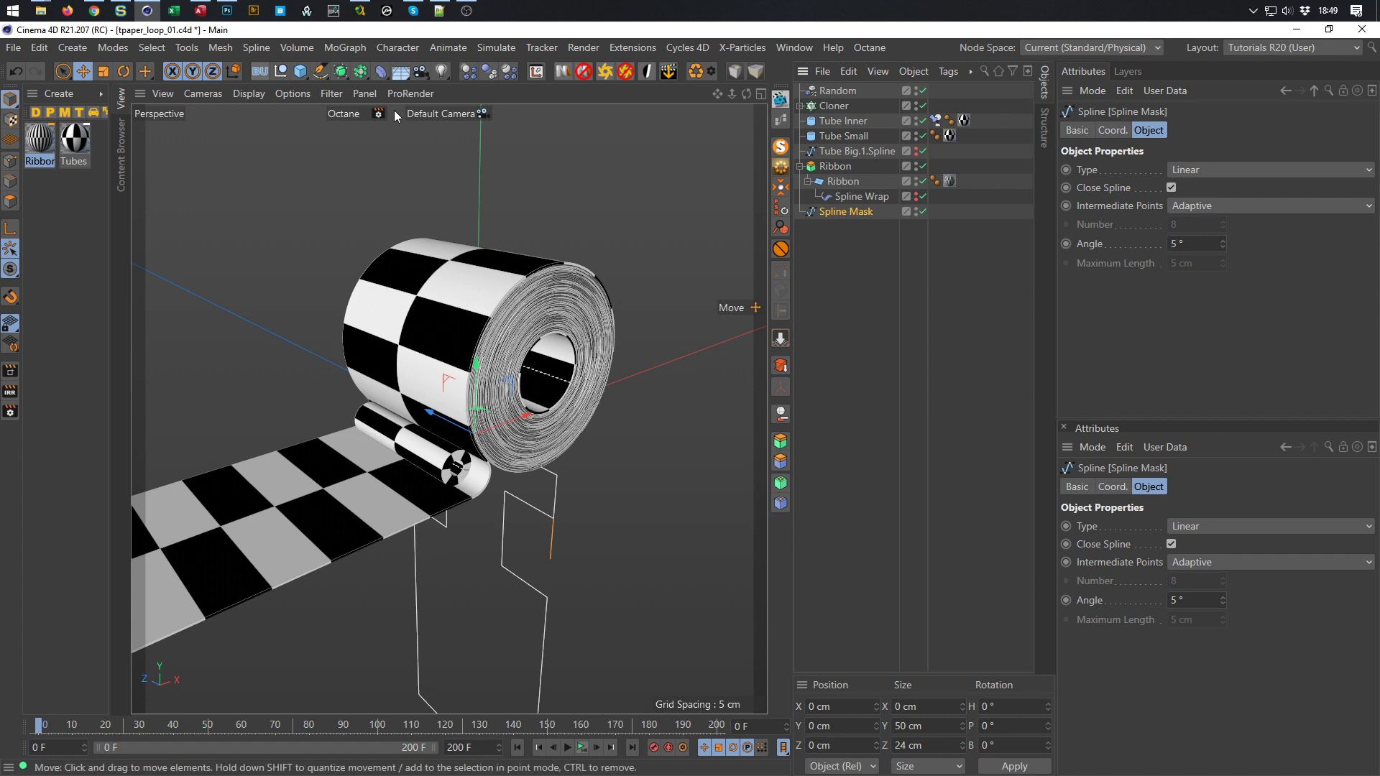
click(341, 71)
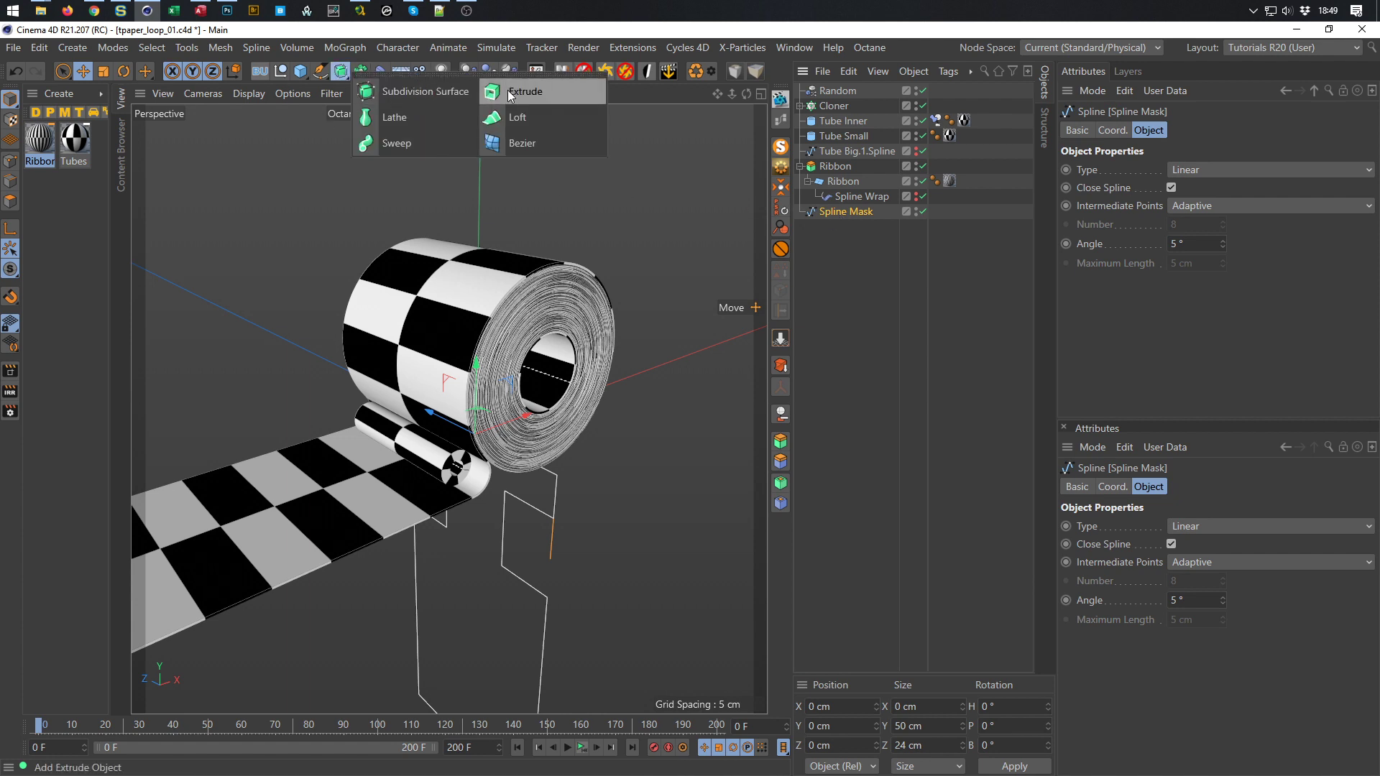
click(511, 94)
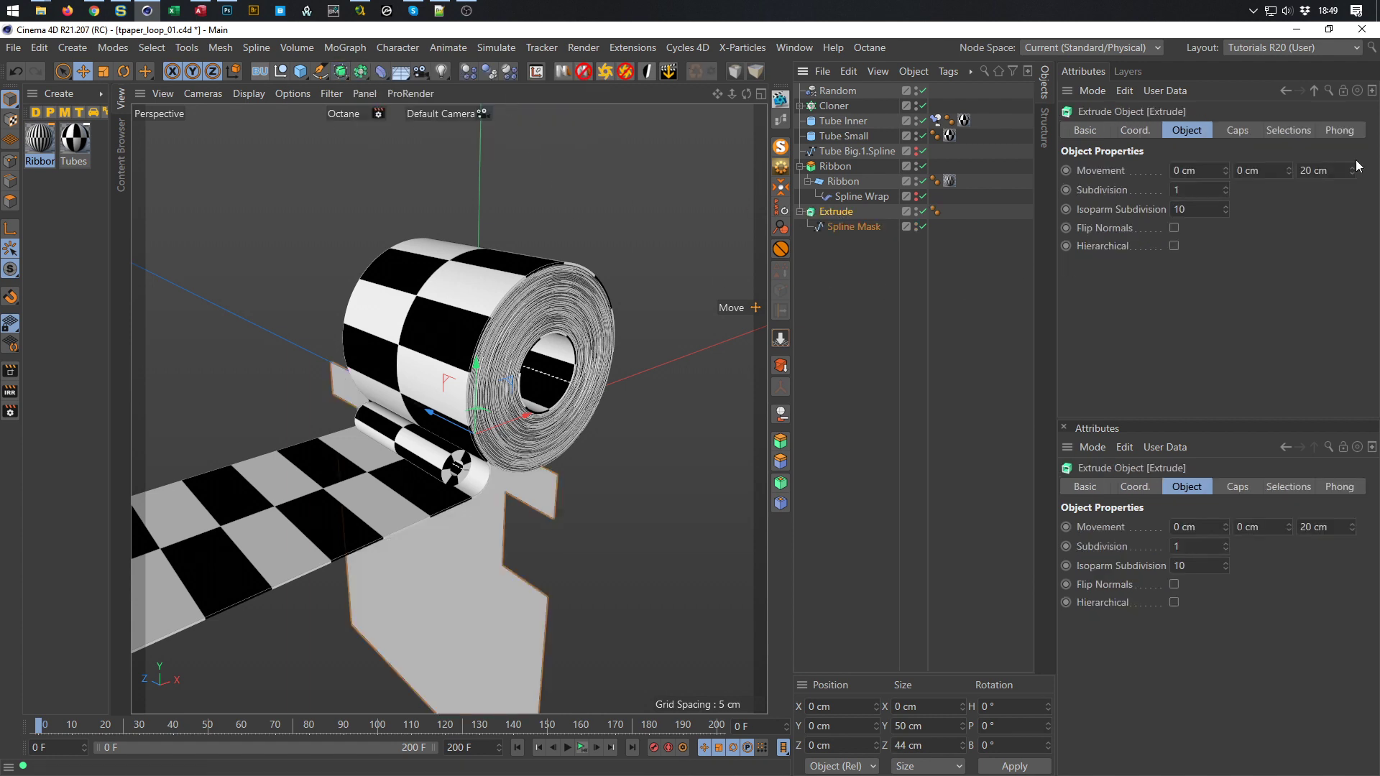
double_click(1313, 170)
text(0)
key(Return)
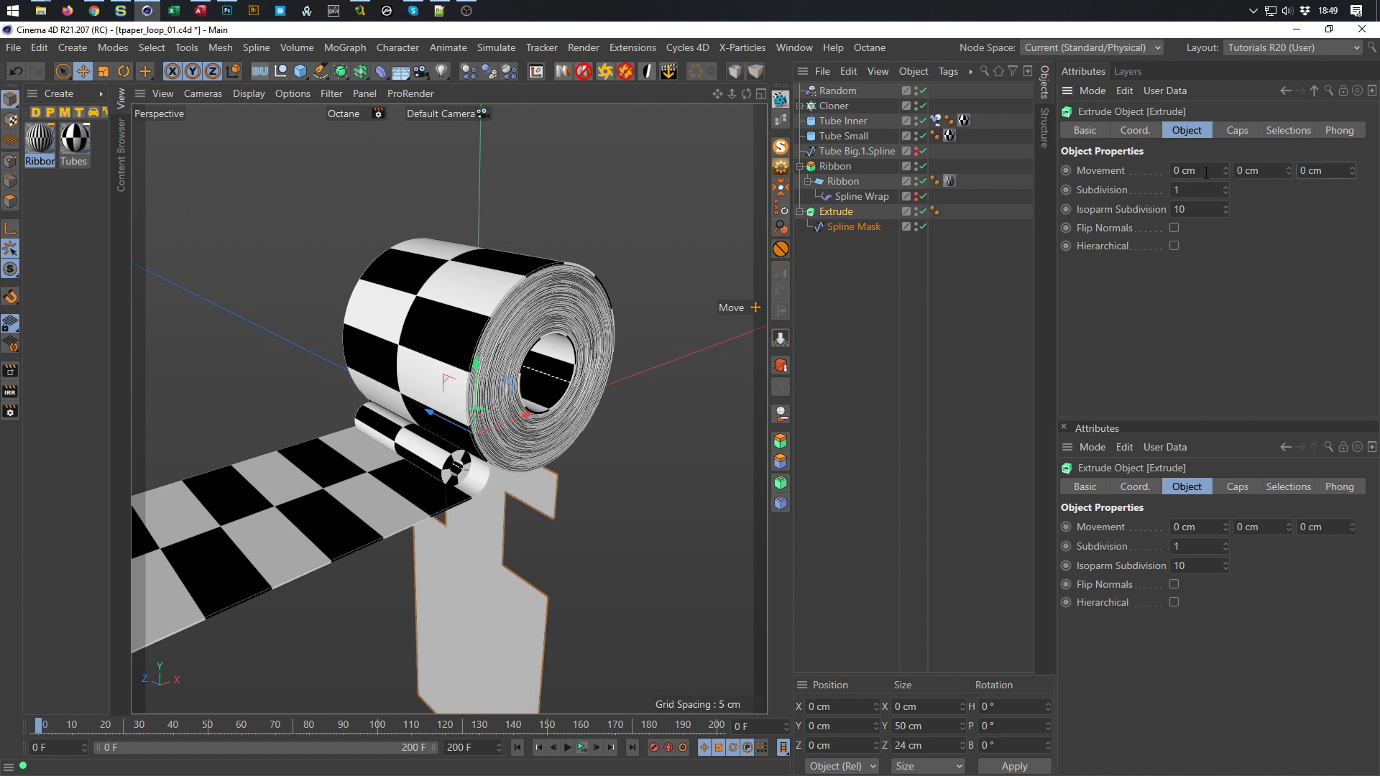
double_click(1205, 173)
text(500)
key(Return)
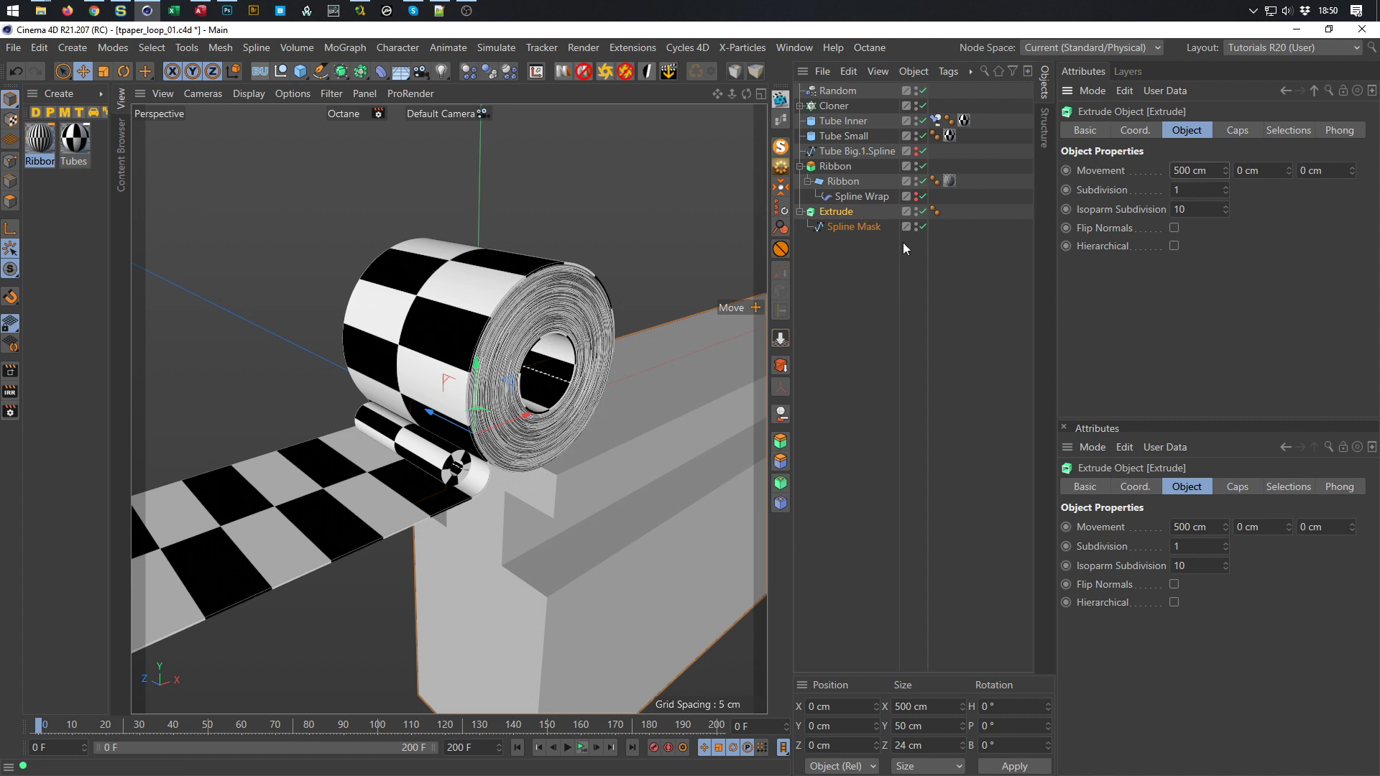
Set the extruded spline's X position to -250 cm to centre the beam under the paper roll
click(833, 230)
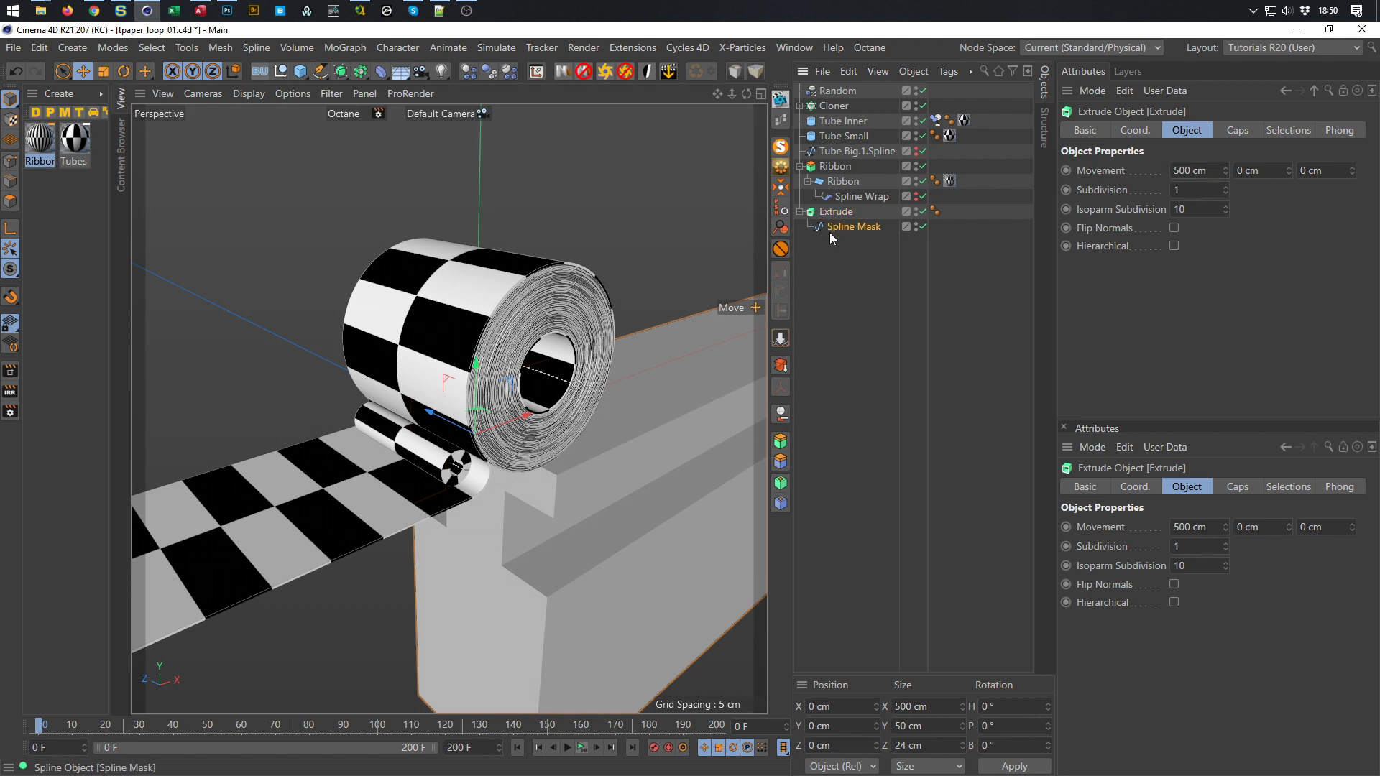
click(1112, 131)
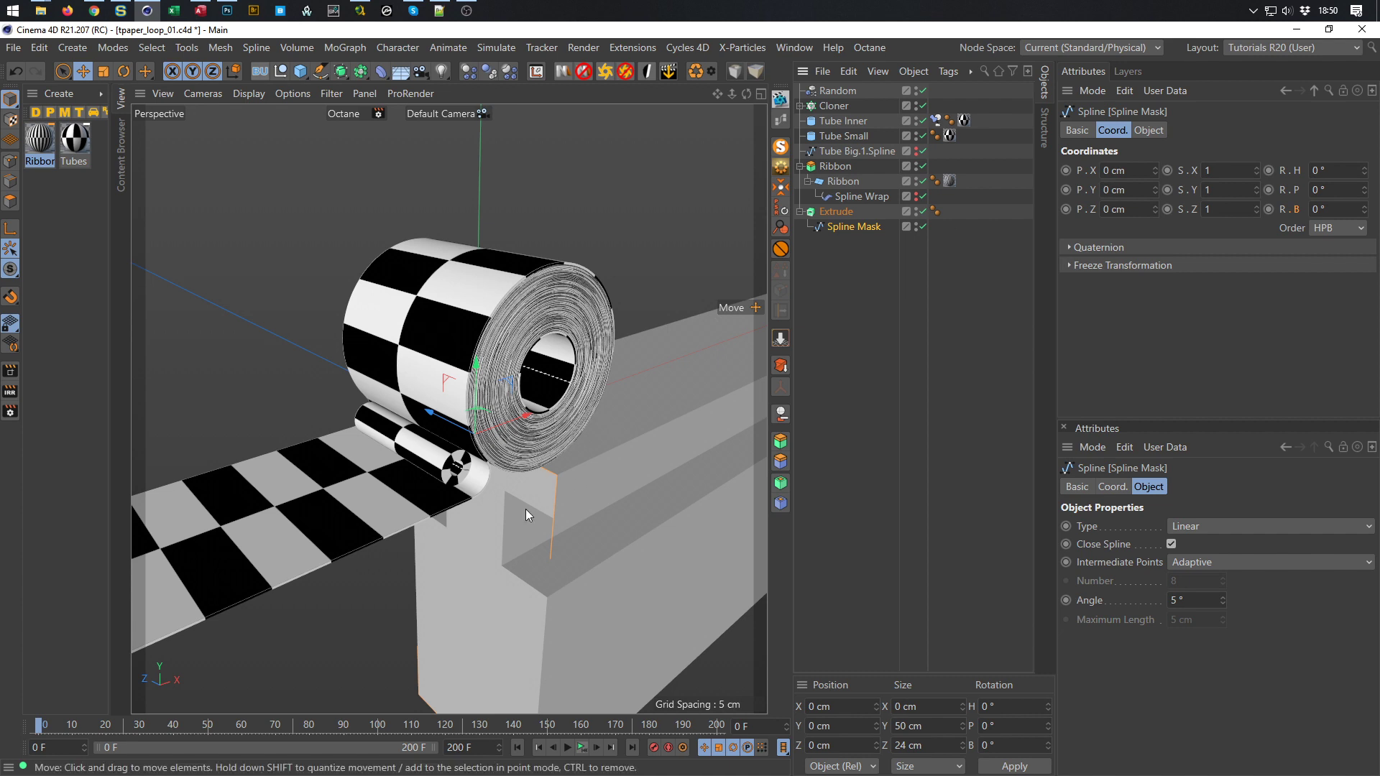
click(834, 706)
text(-250)
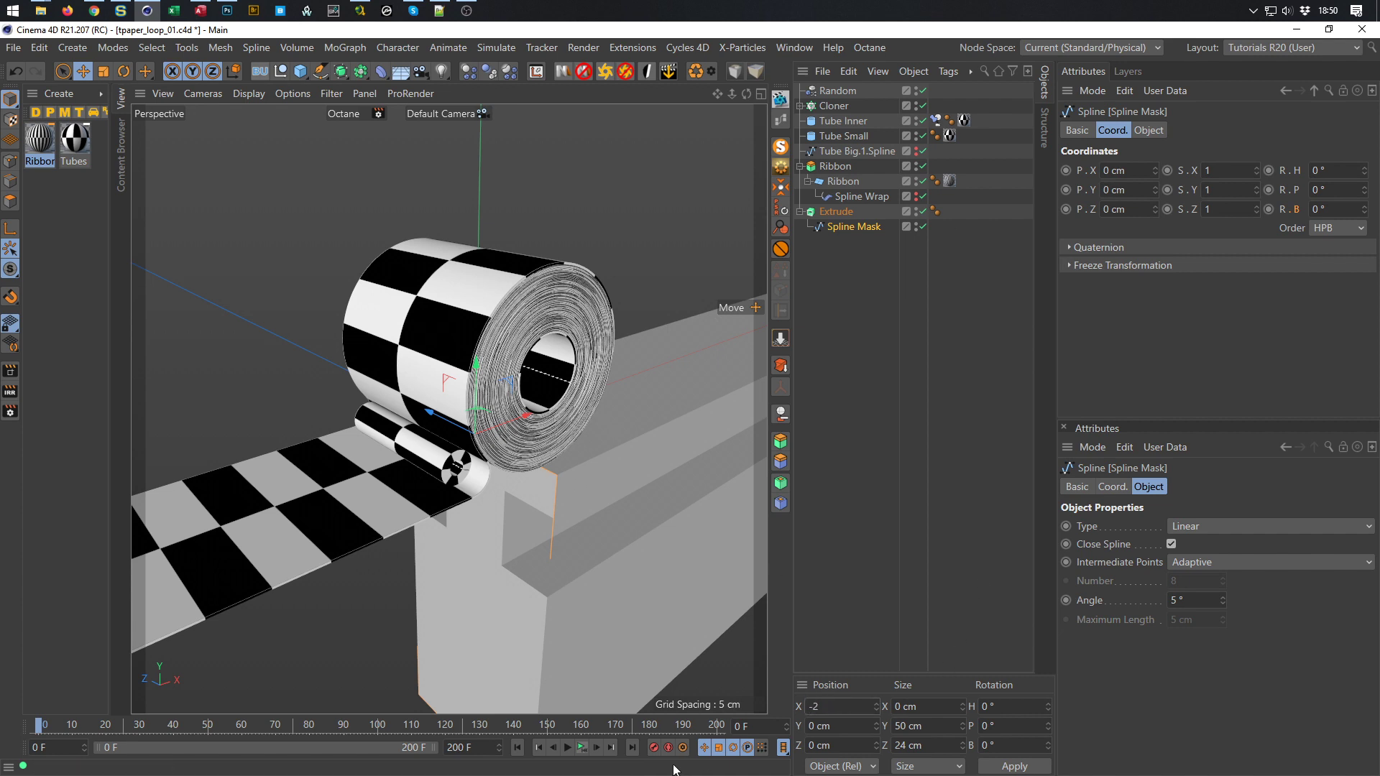
key(Return)
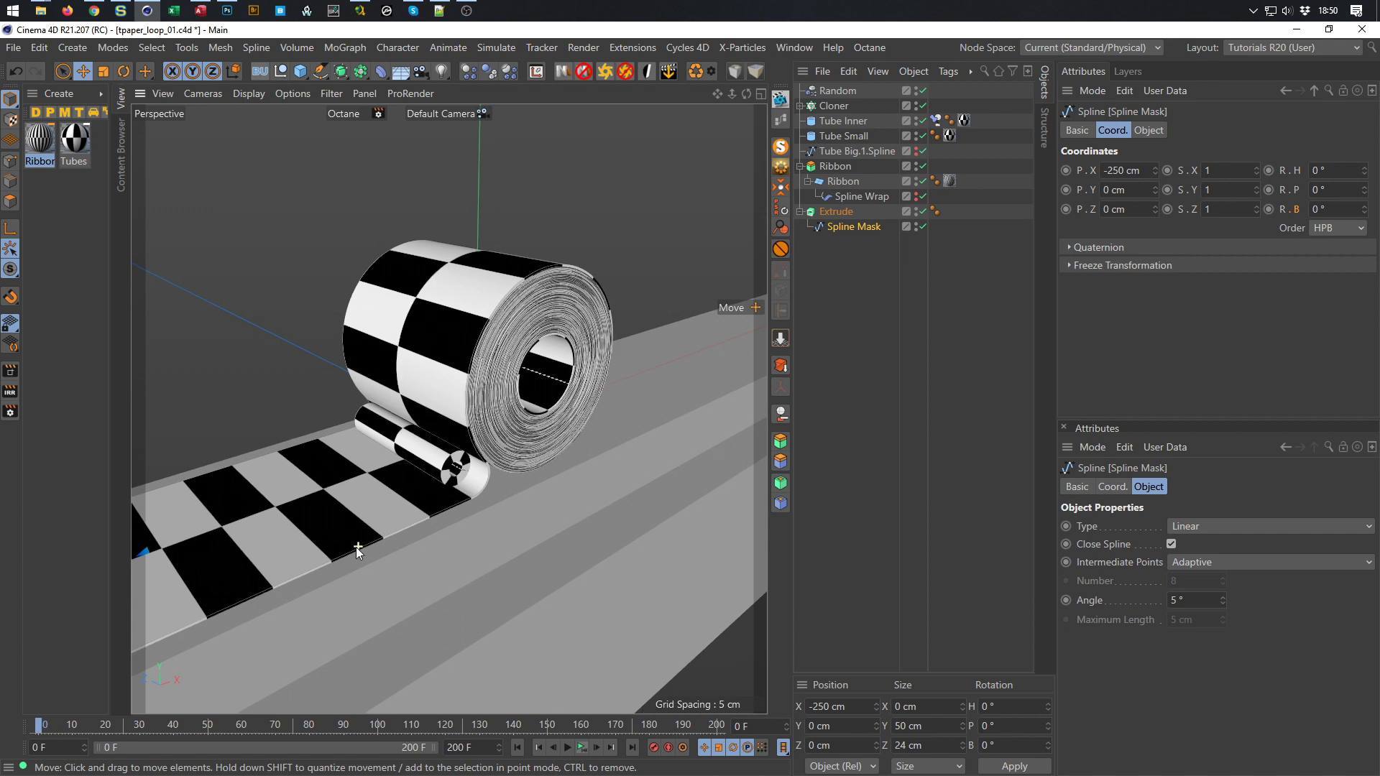
scroll(255, 579, down, 5)
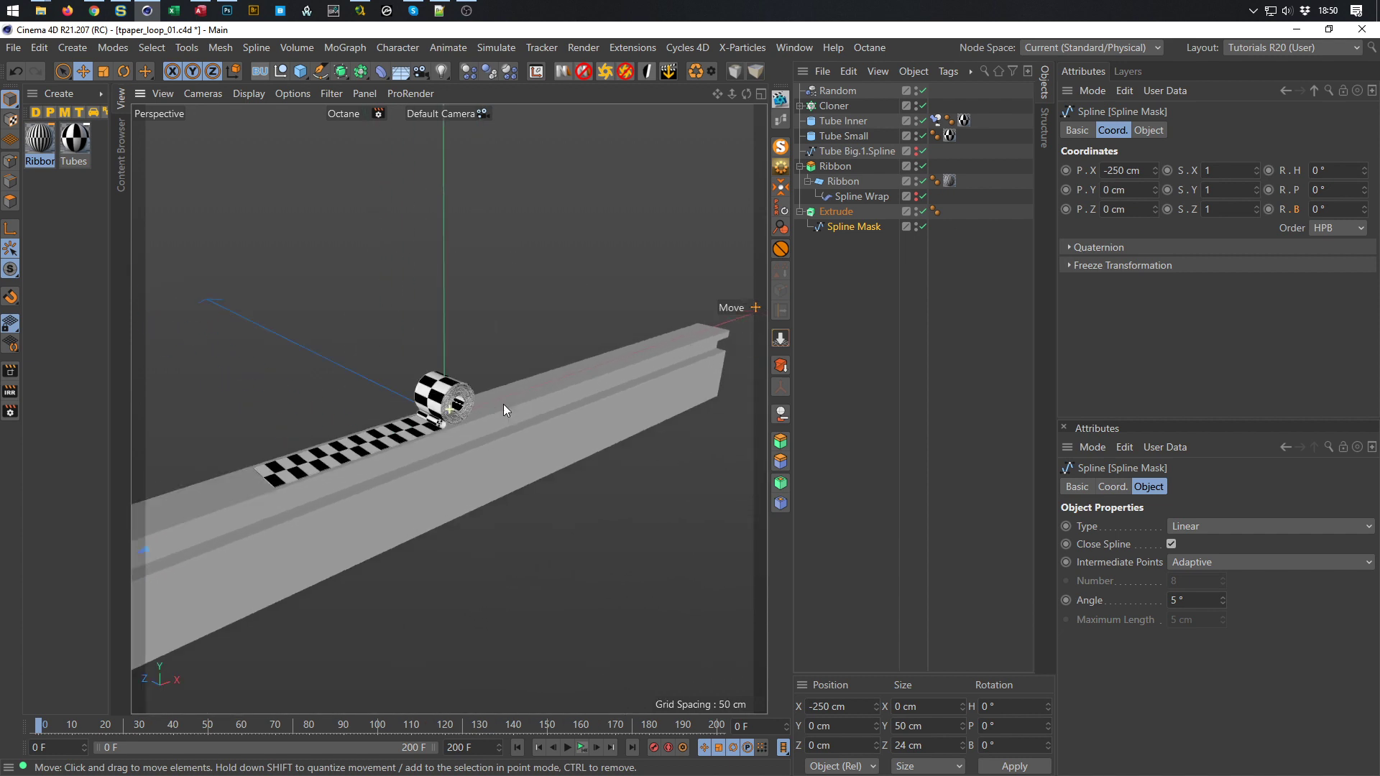
alt+drag(503, 403, 443, 442)
scroll(503, 421, up, 6)
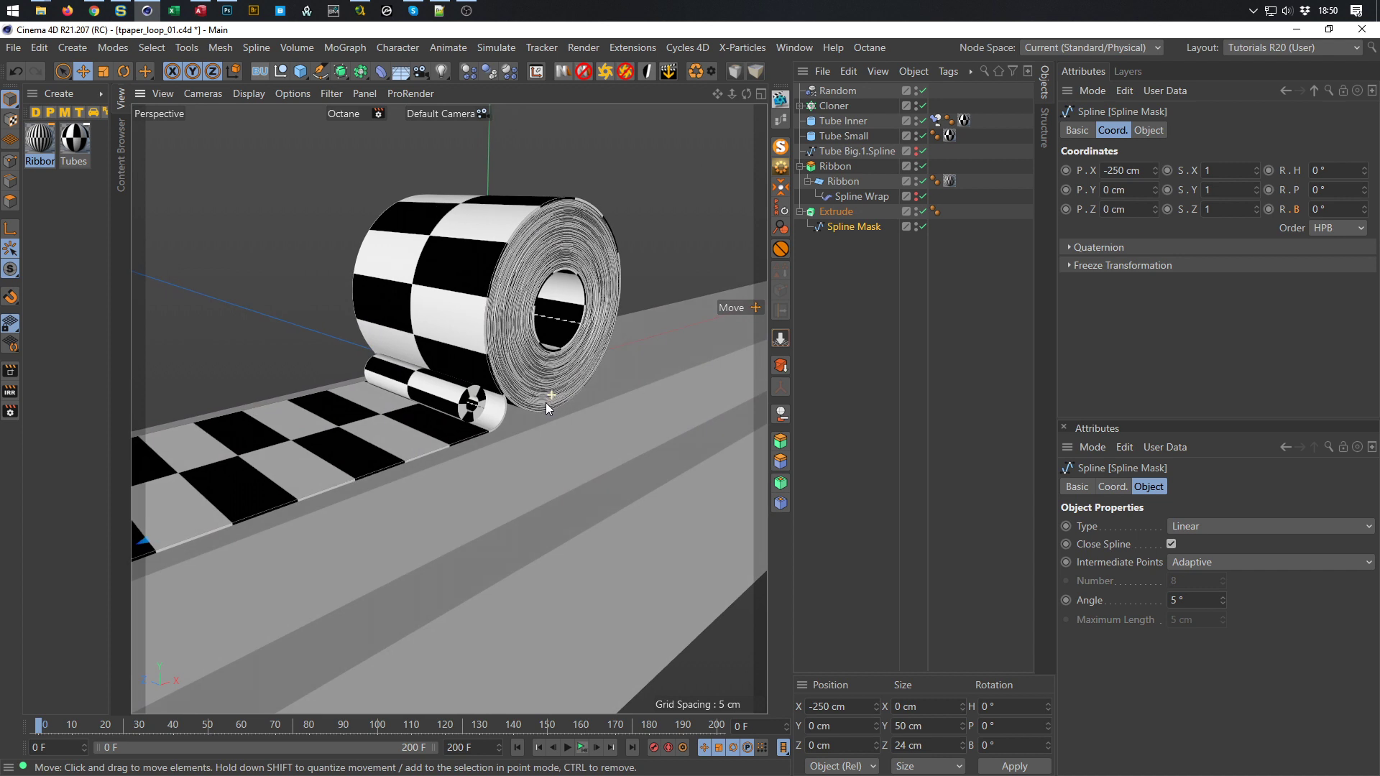
mouse_move(546, 402)
alt+middle_down()
mouse_move(561, 377)
mouse_move(562, 411)
alt+middle_up()
scroll(564, 372, up, 2)
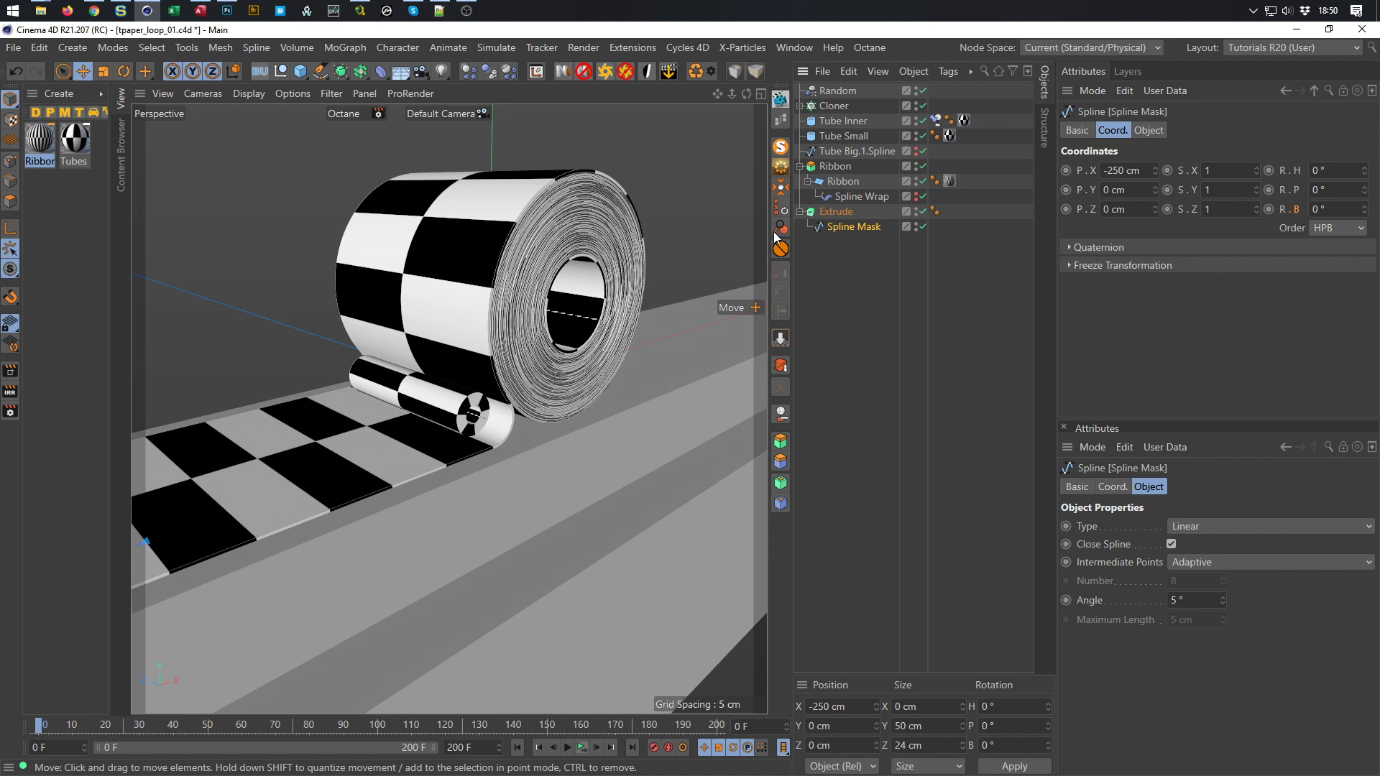
Group the Extrude under a Null and add a Bevel deformer inside that Null
click(834, 212)
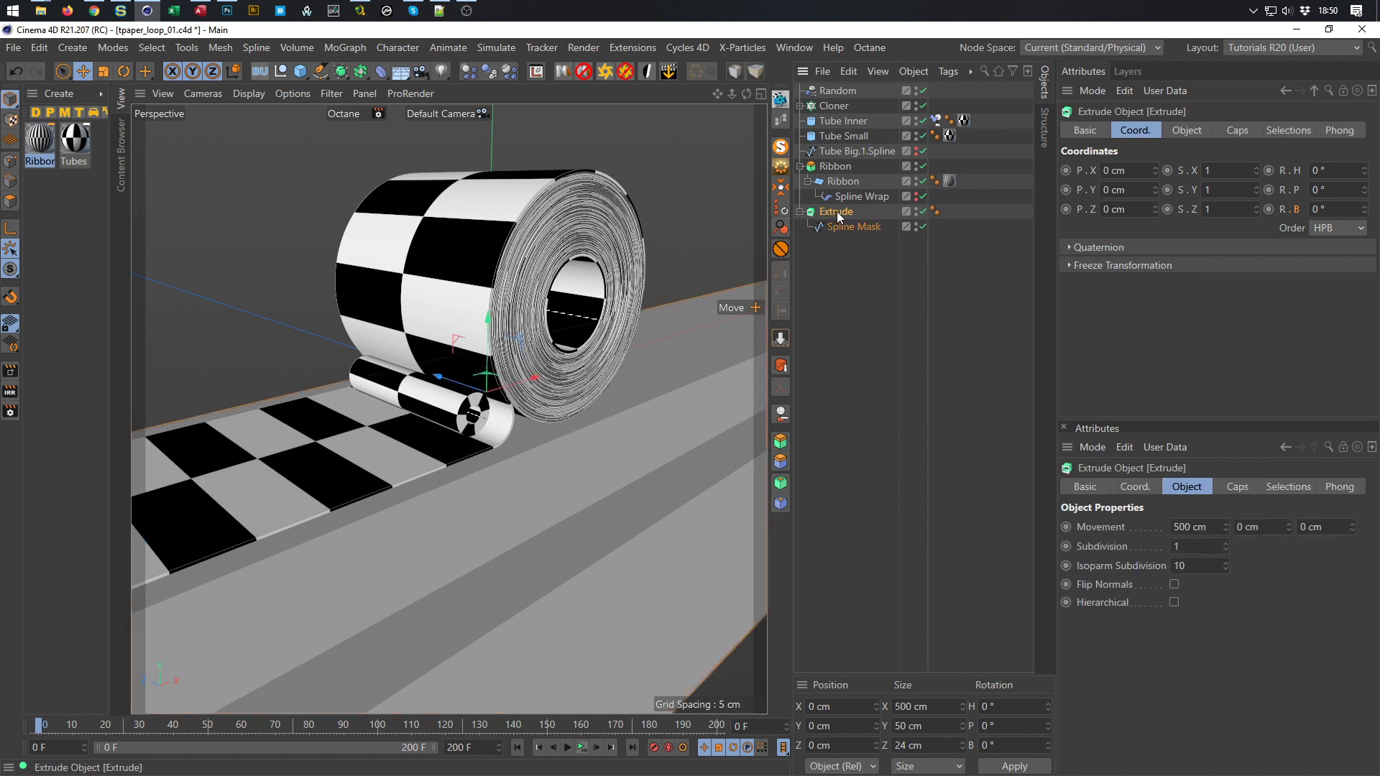
key(alt+g)
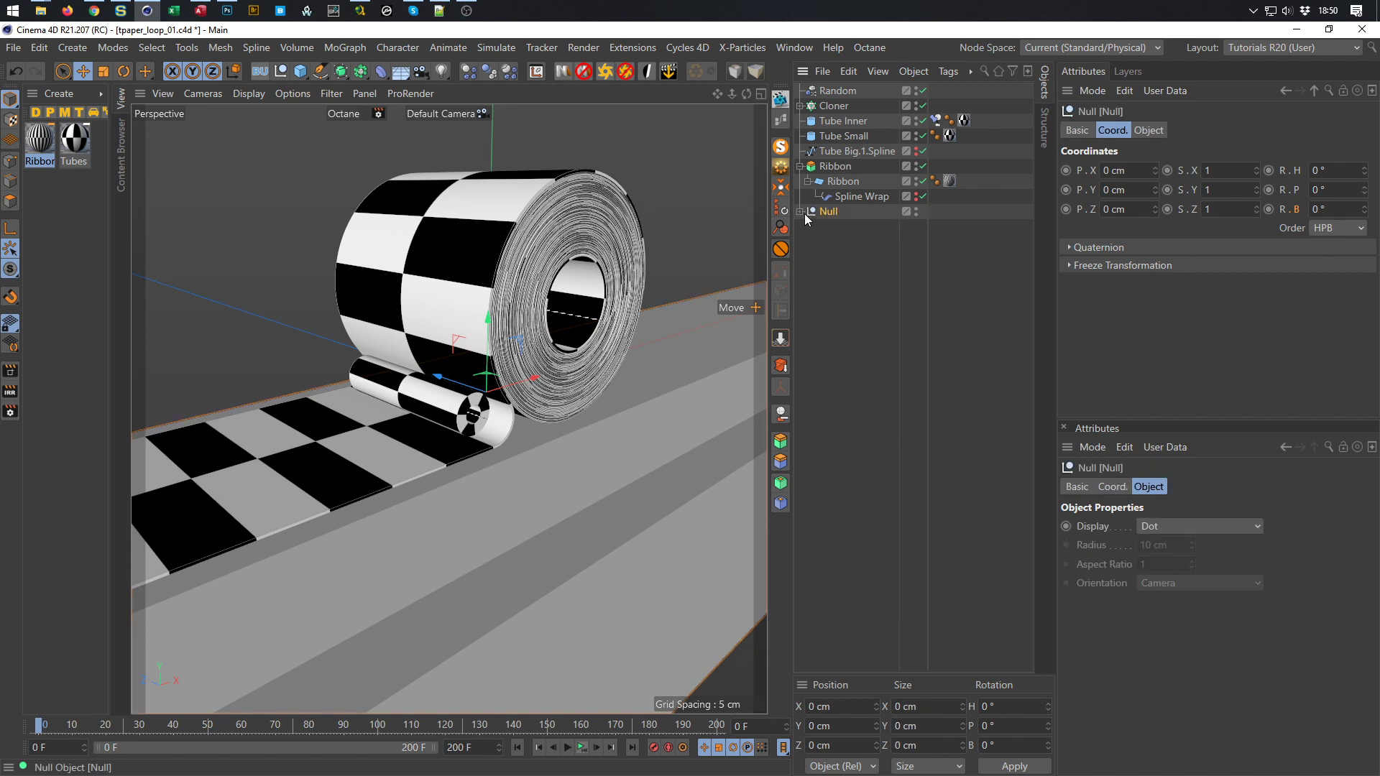
click(799, 212)
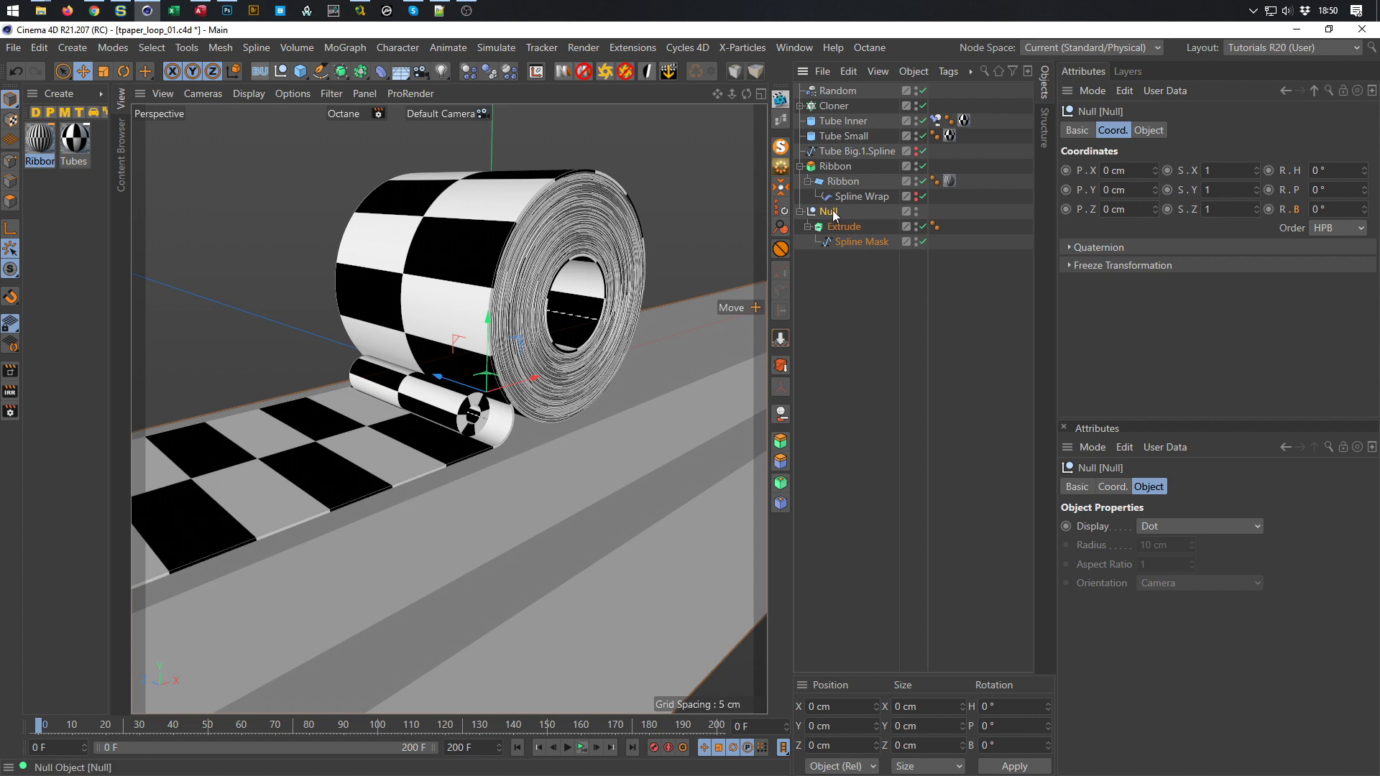
click(381, 70)
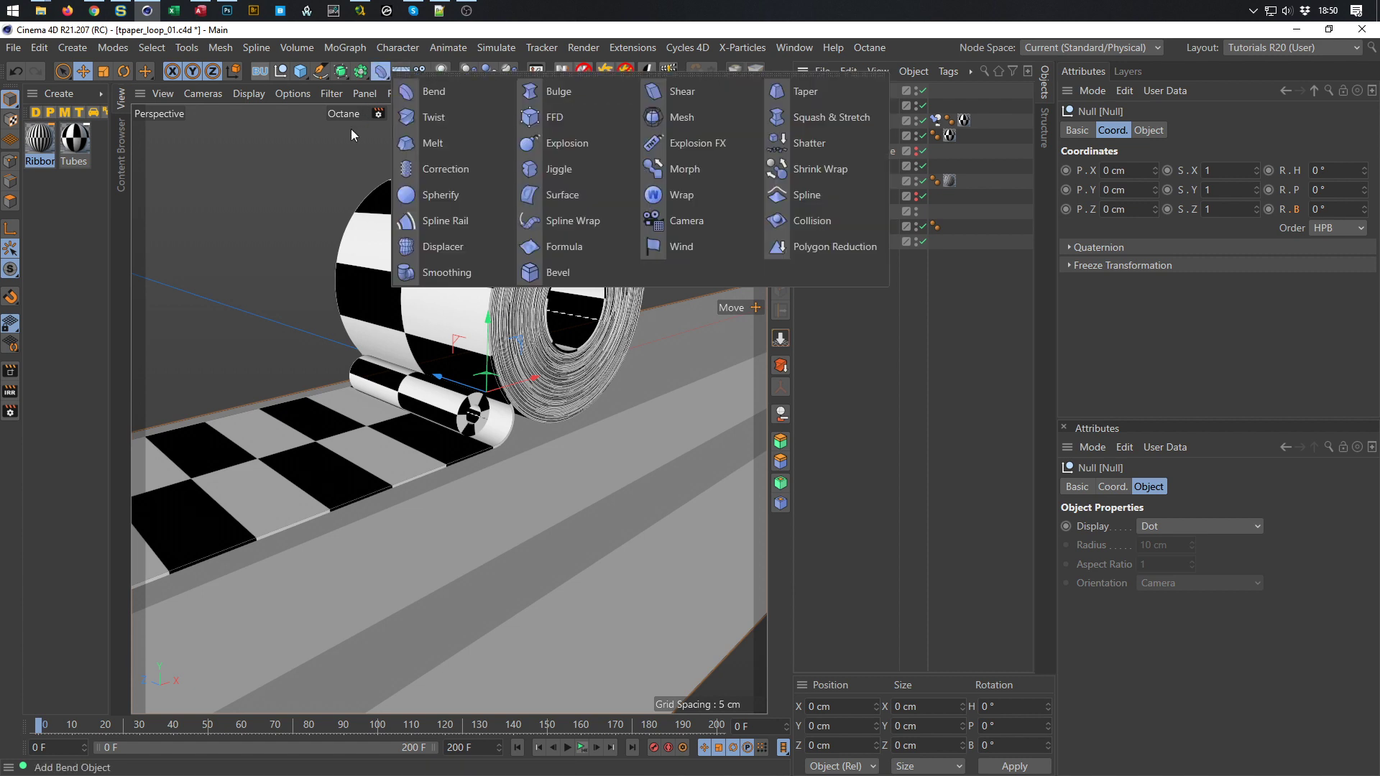
click(557, 275)
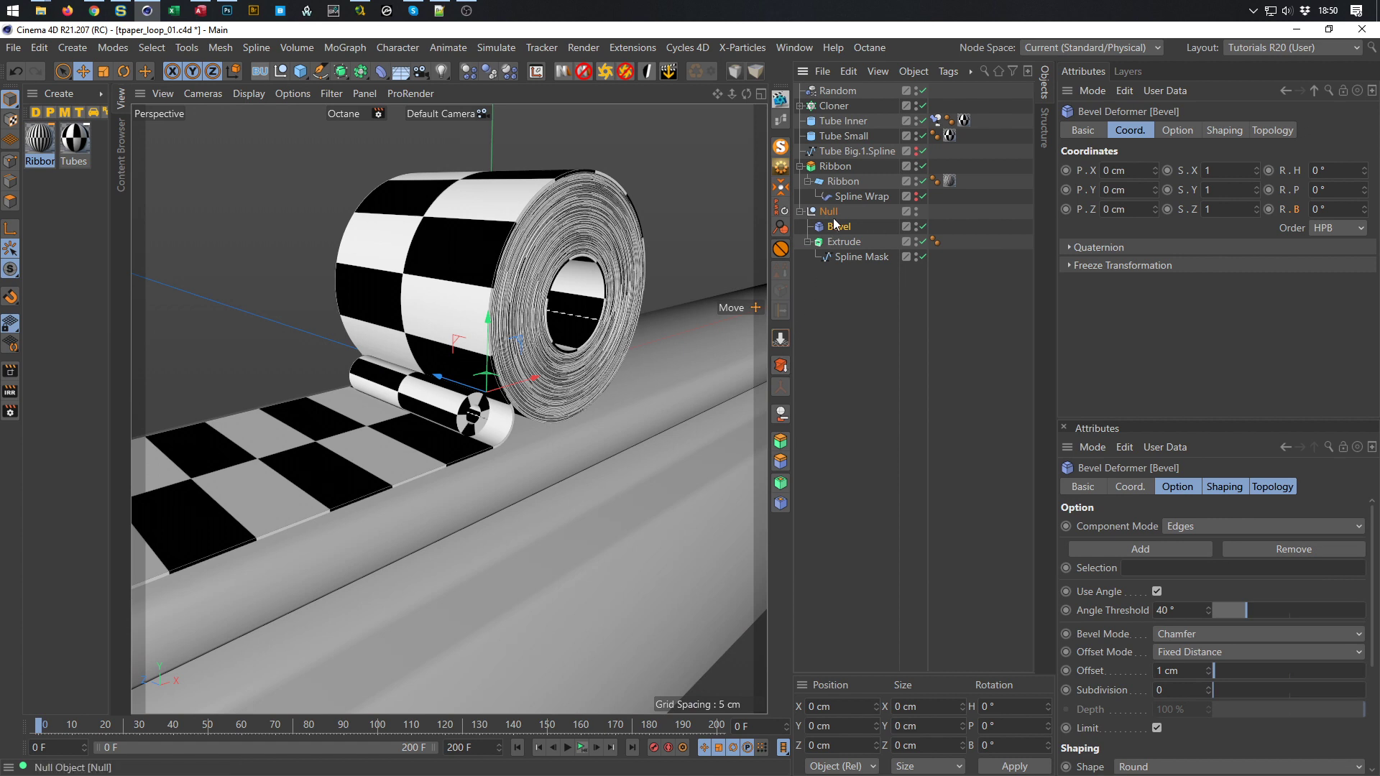
Set the Bevel deformer's subdivision to 3 and offset to 0.5 cm, and save the project
click(1179, 132)
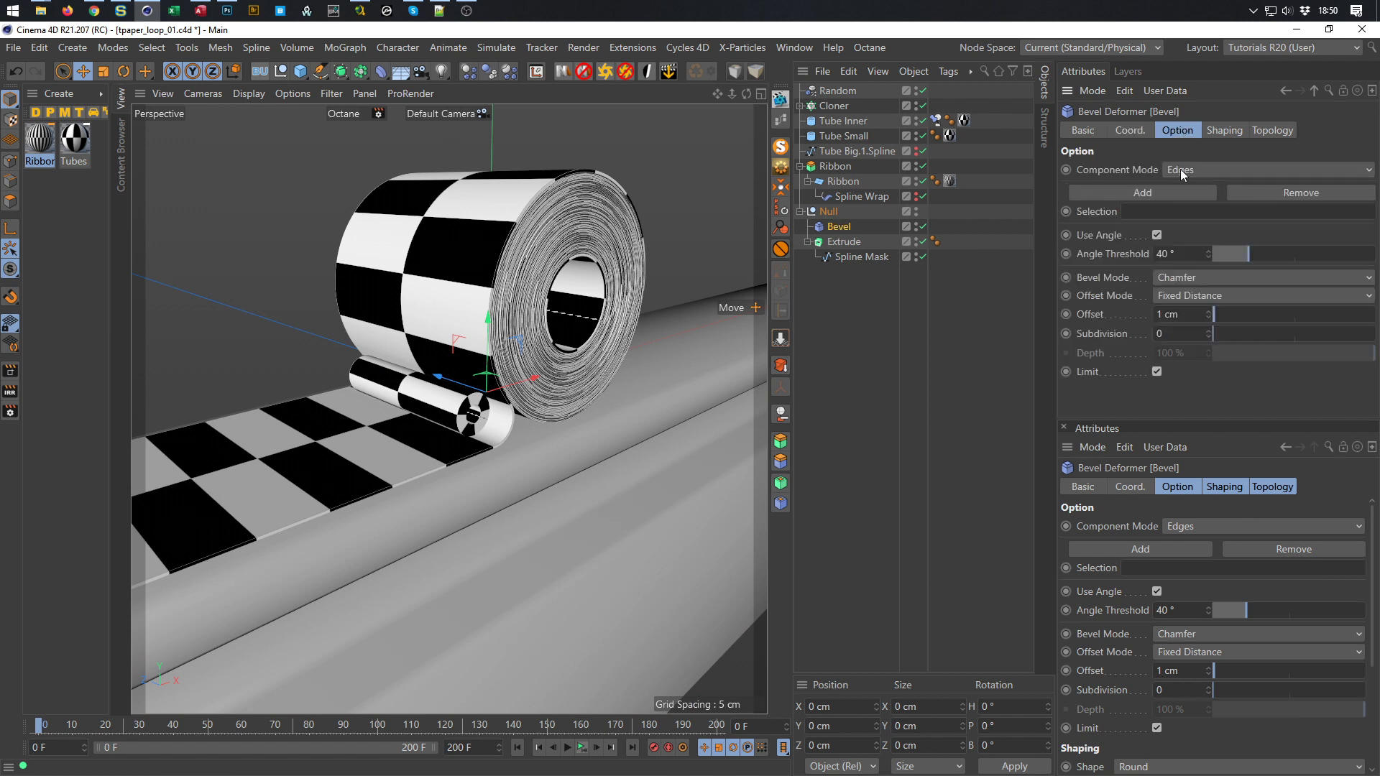
click(1183, 338)
text(3)
key(Return)
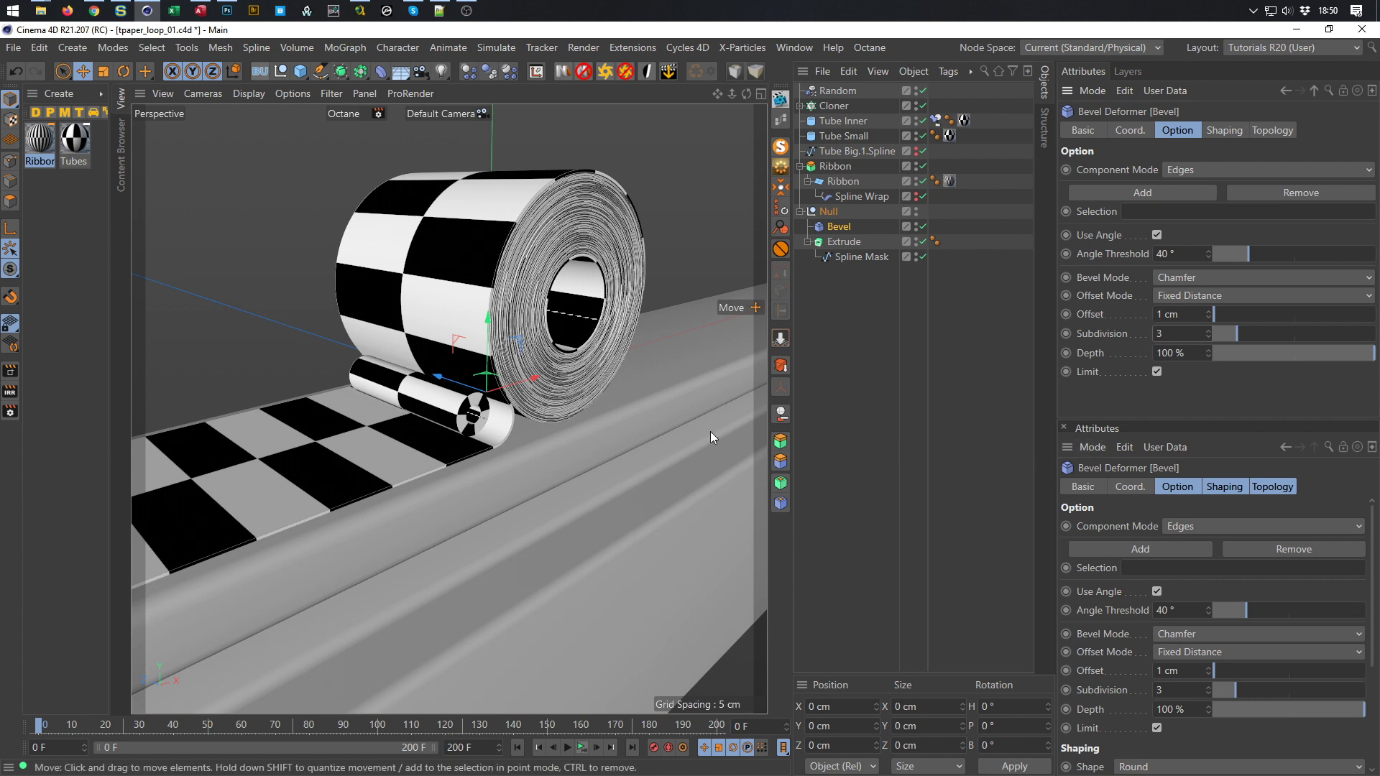
click(1192, 313)
key(ctrl+a)
text(0.5)
key(Return)
key(ctrl+s)
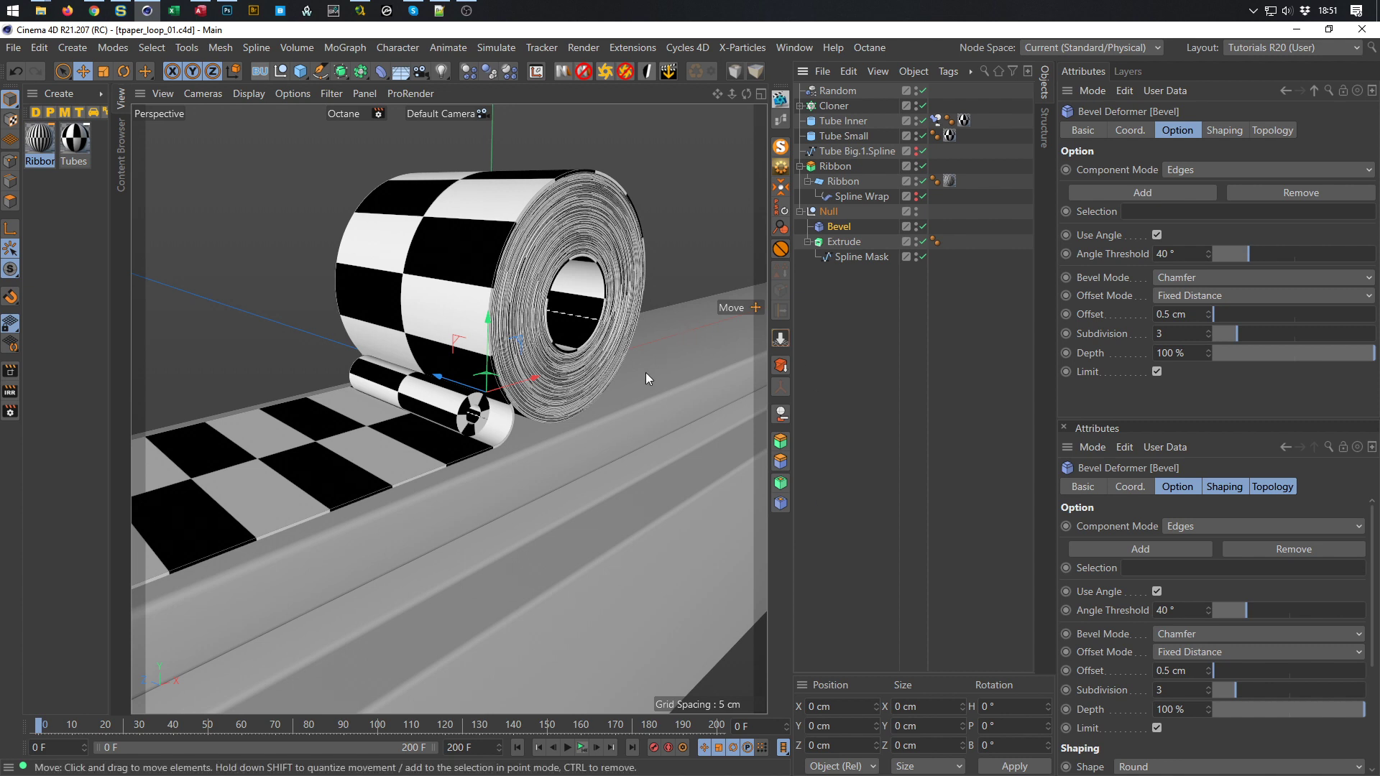
Play the animation to check how the paper roll moves on the beveled beam, and stop it
click(581, 747)
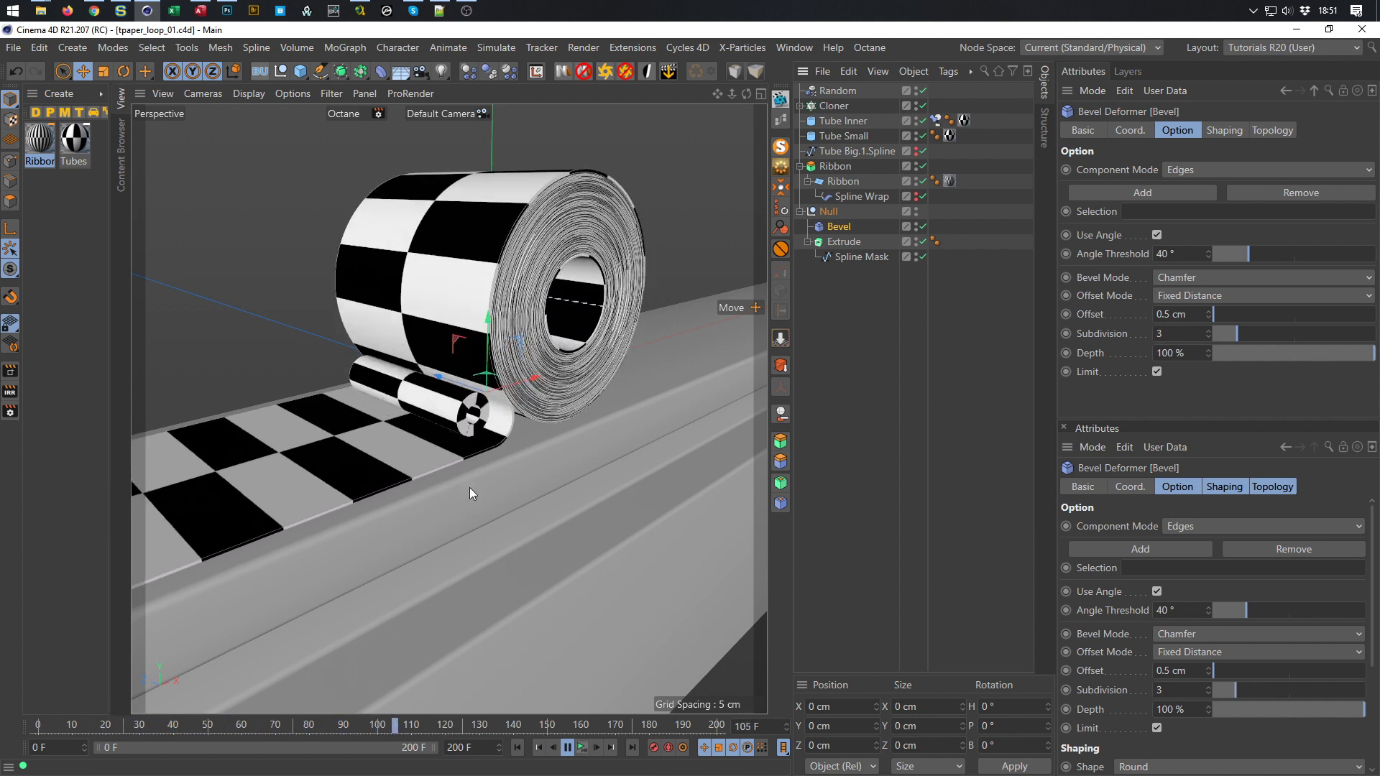
click(582, 749)
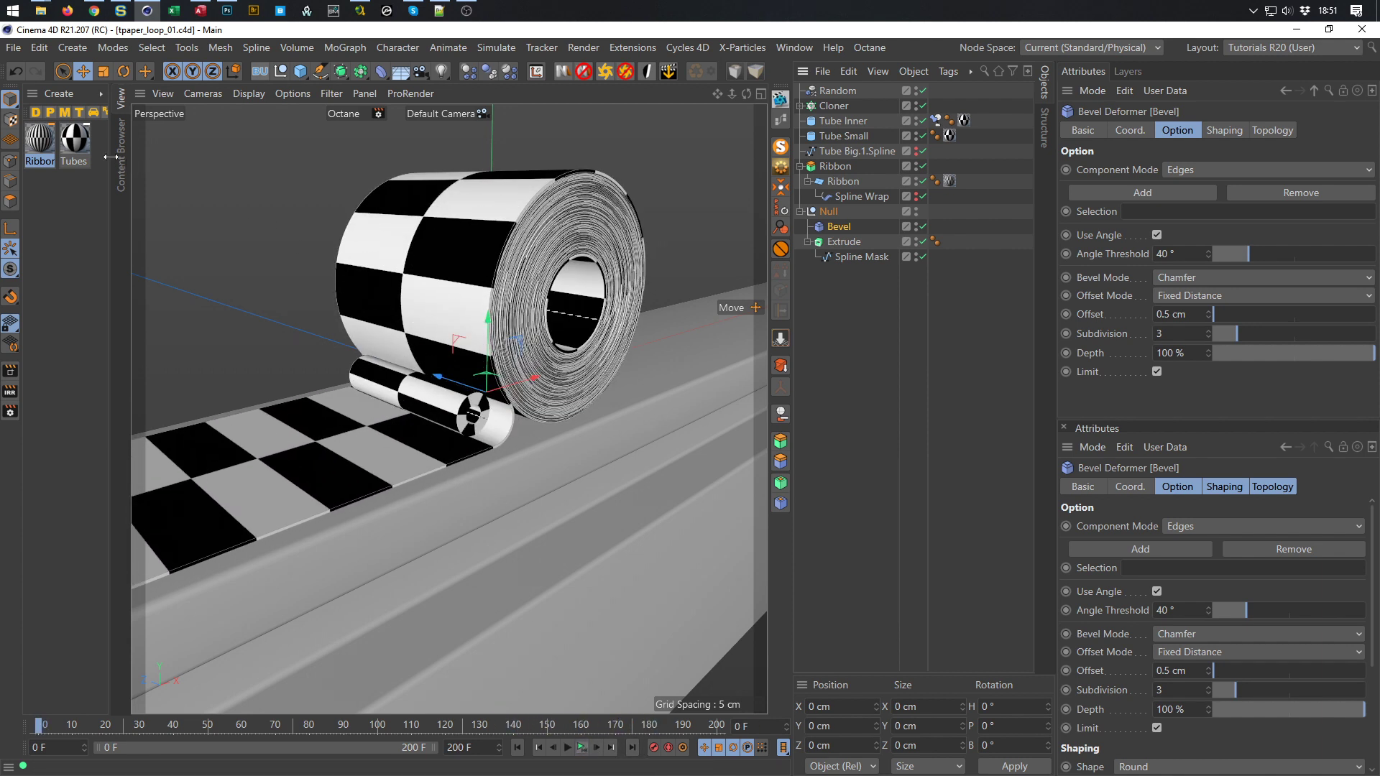
Apply the Tubes material to the Extrude and set its tag's Length V to 9 %
click(80, 136)
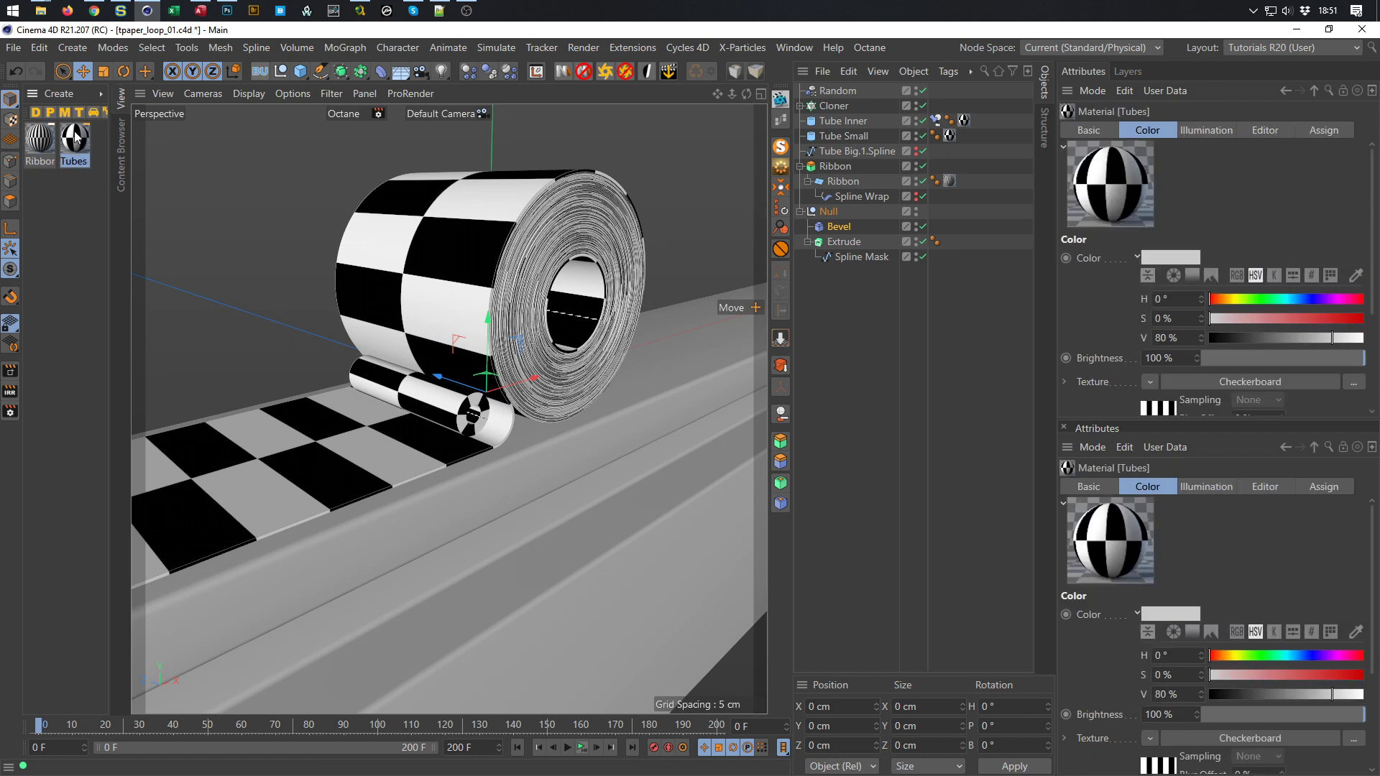
drag(77, 137, 846, 244)
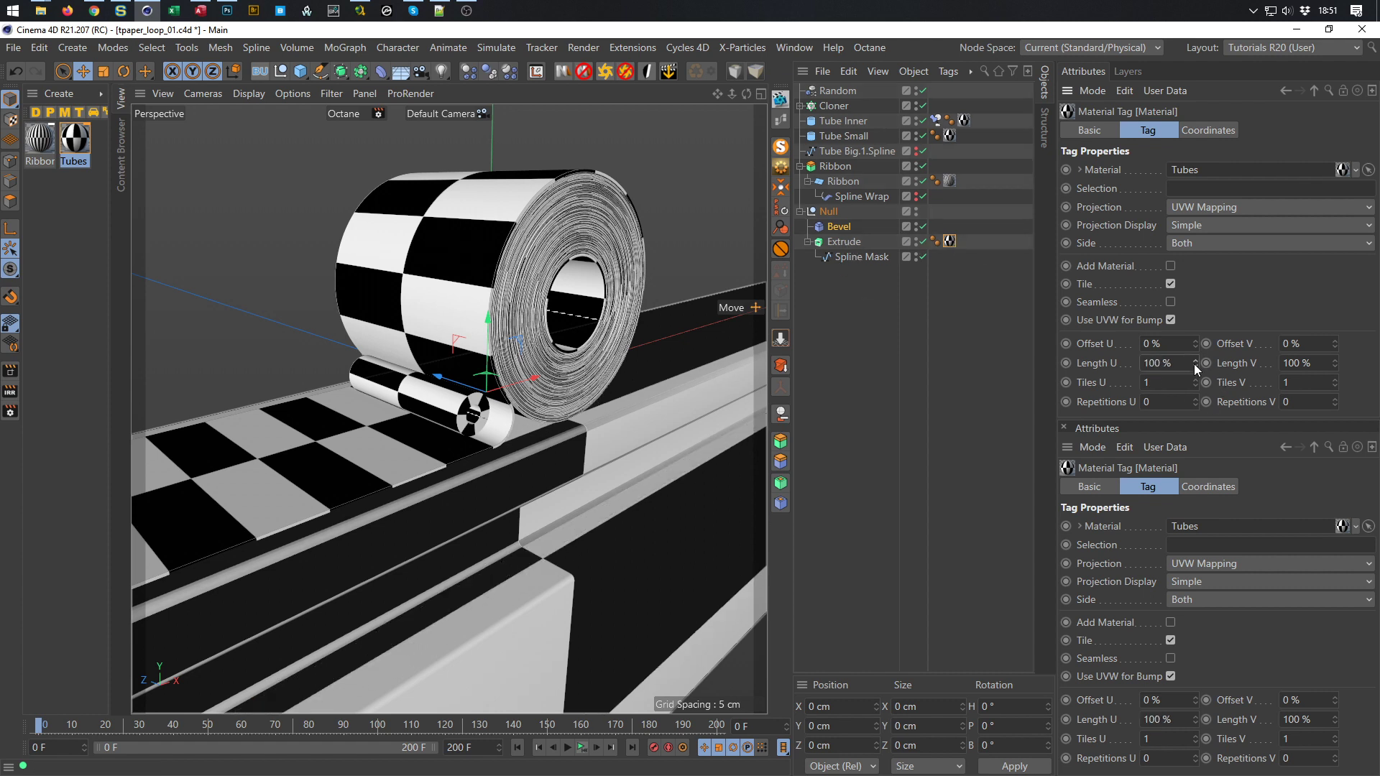
drag(1334, 363, 1335, 411)
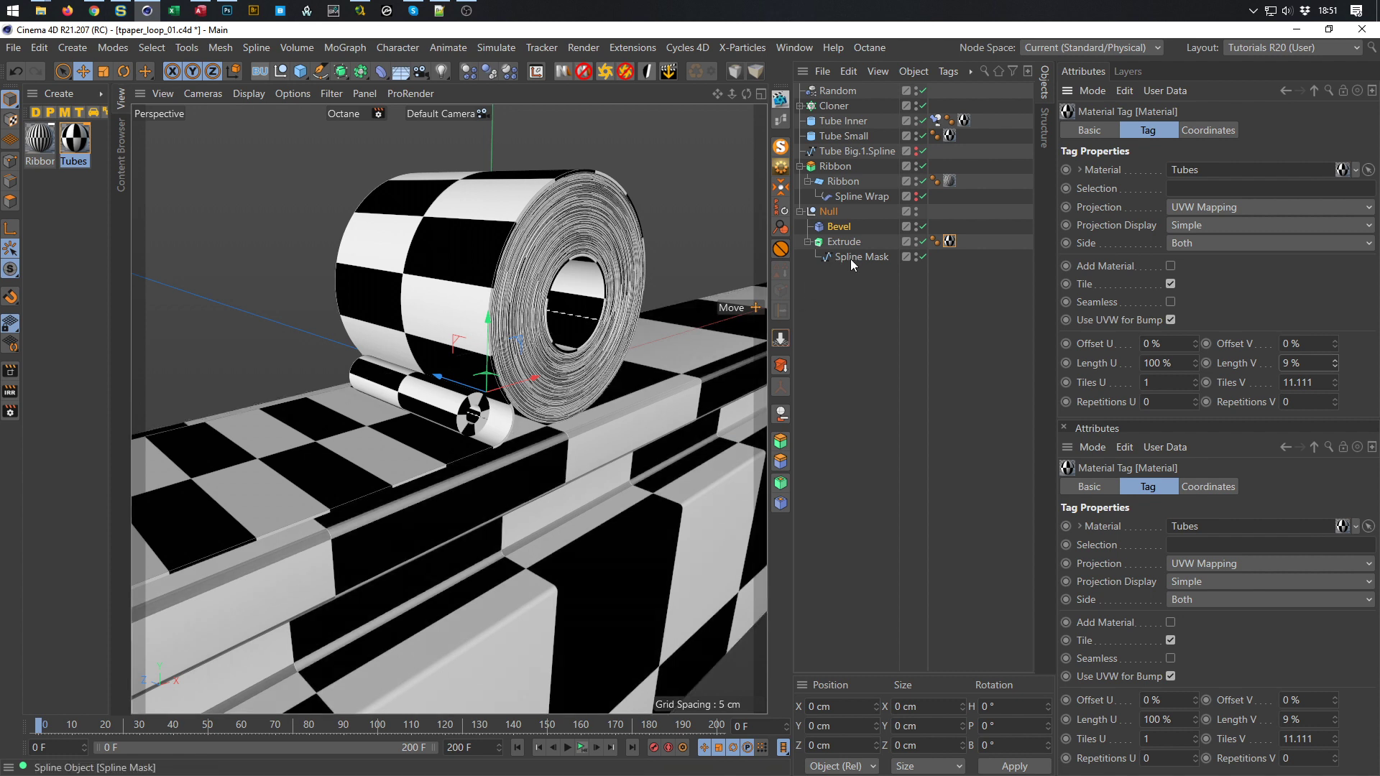
Copy the width value of the Ribbon plane from its object properties
click(830, 214)
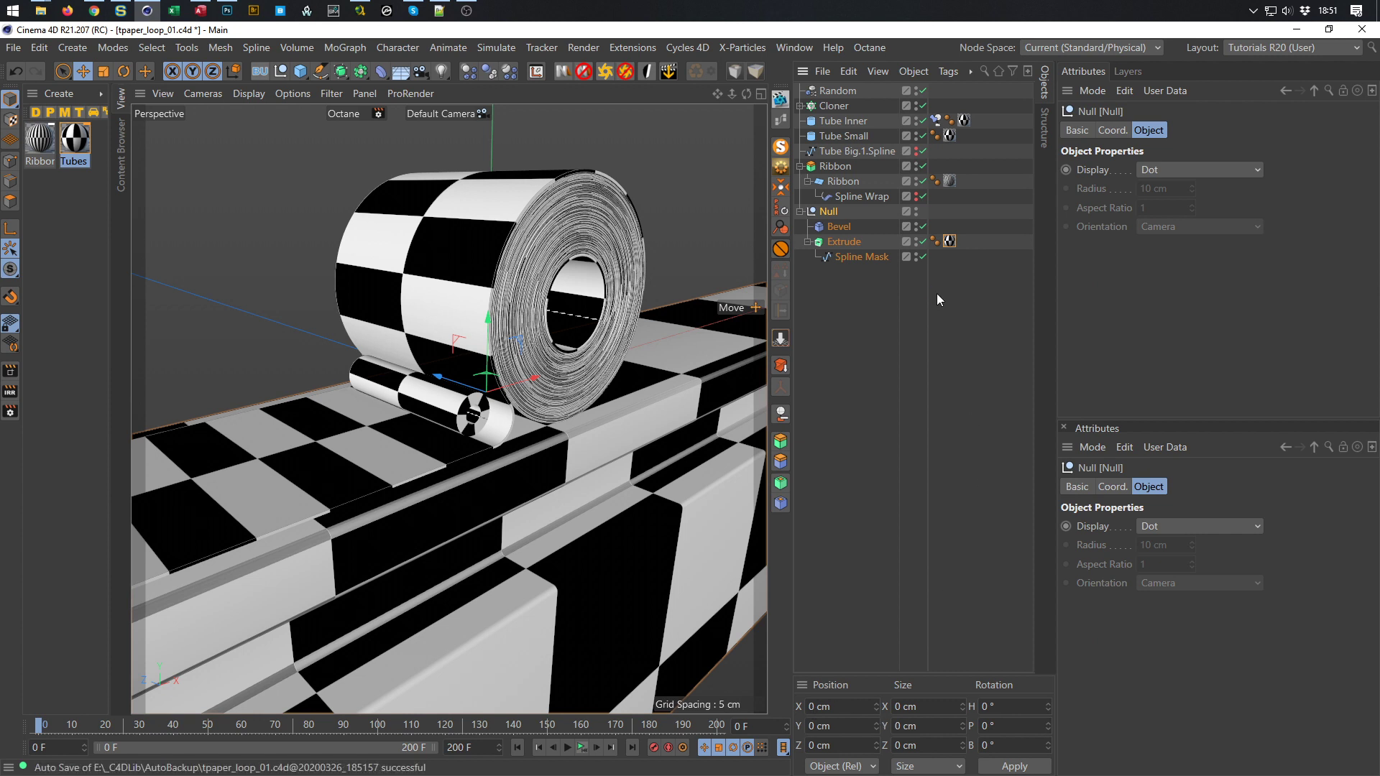
click(1112, 130)
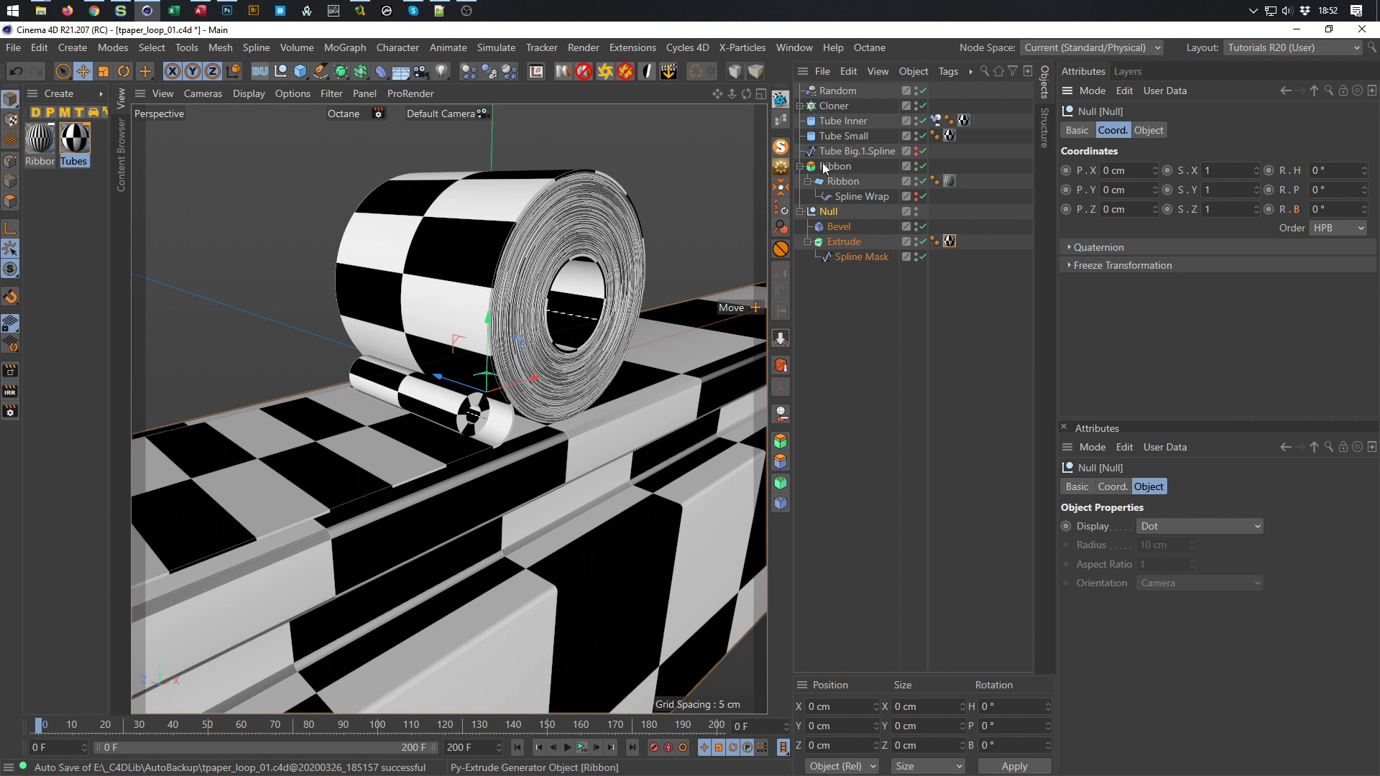
click(842, 182)
click(1148, 130)
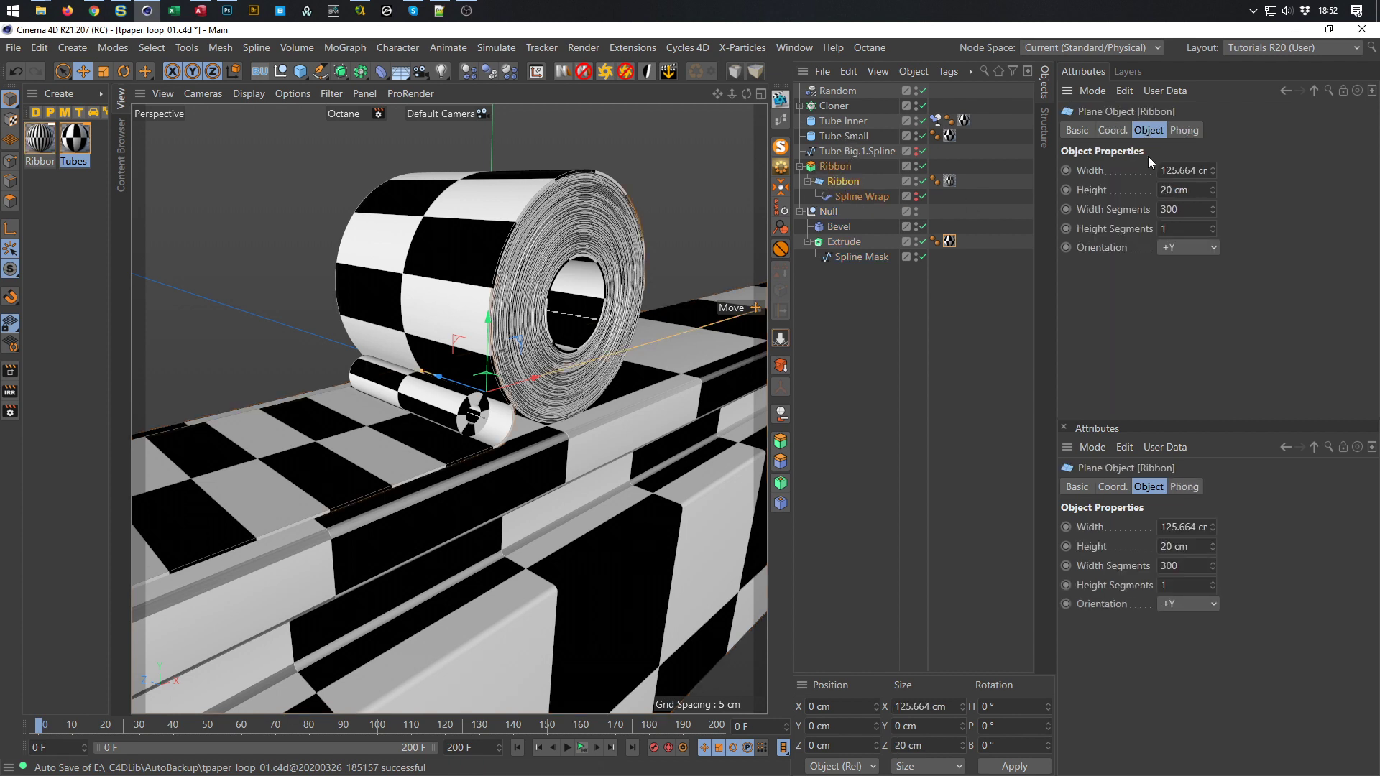
click(1182, 170)
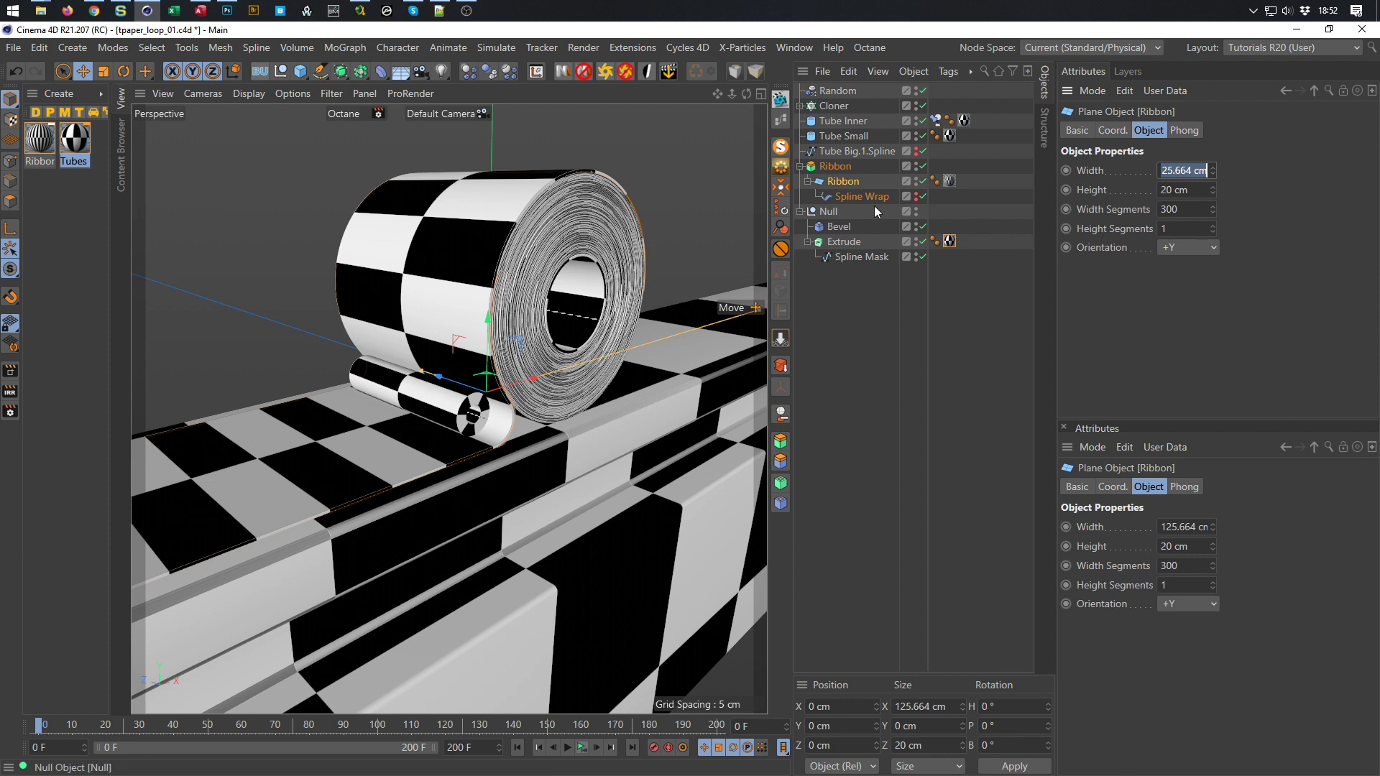
Rename the Null holding the Bevel and Extrude as Rail, and save the project
click(831, 212)
double_click(834, 214)
text(Rail)
key(Return)
key(ctrl+s)
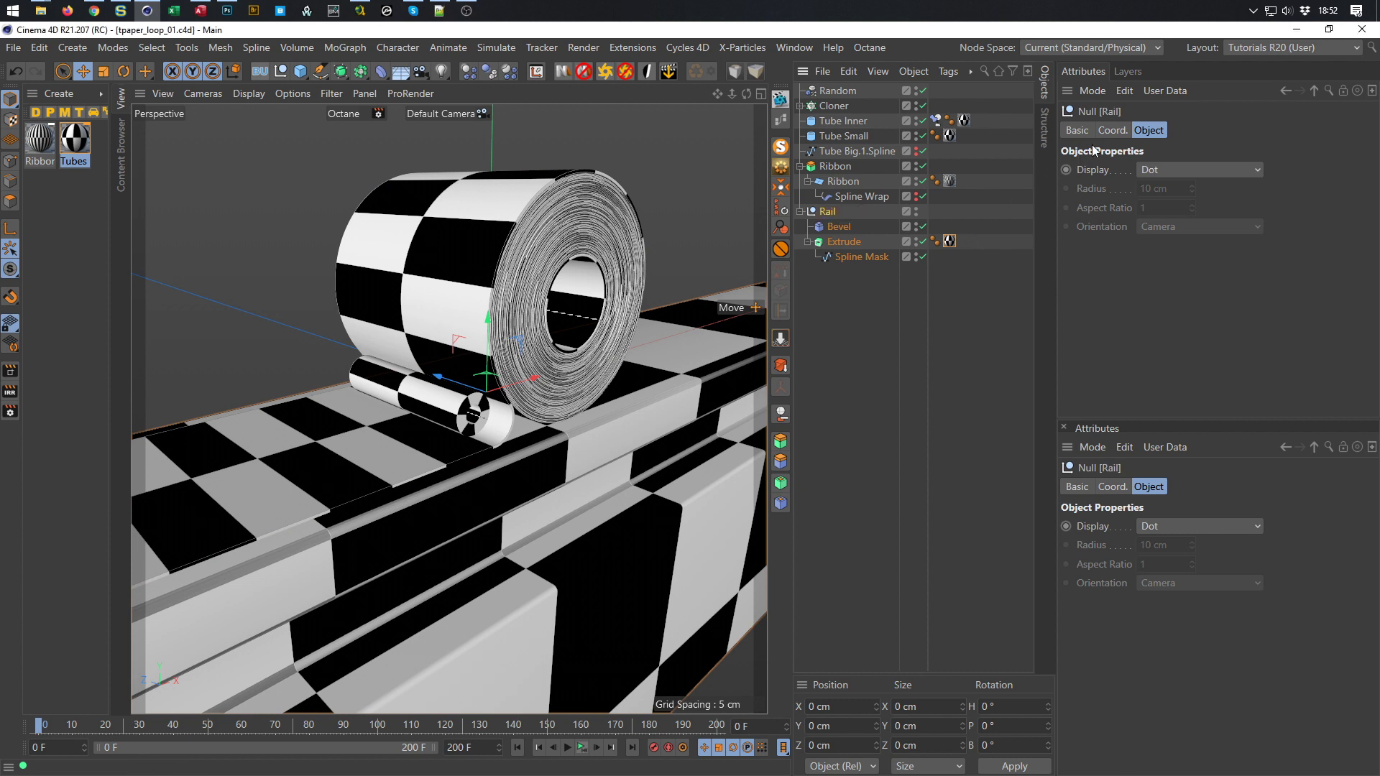
Keyframe the Rail's X position at 0 cm on frame 0 and 125.664 cm on frame 200, and check the playback
click(1111, 130)
ctrl+click(1065, 171)
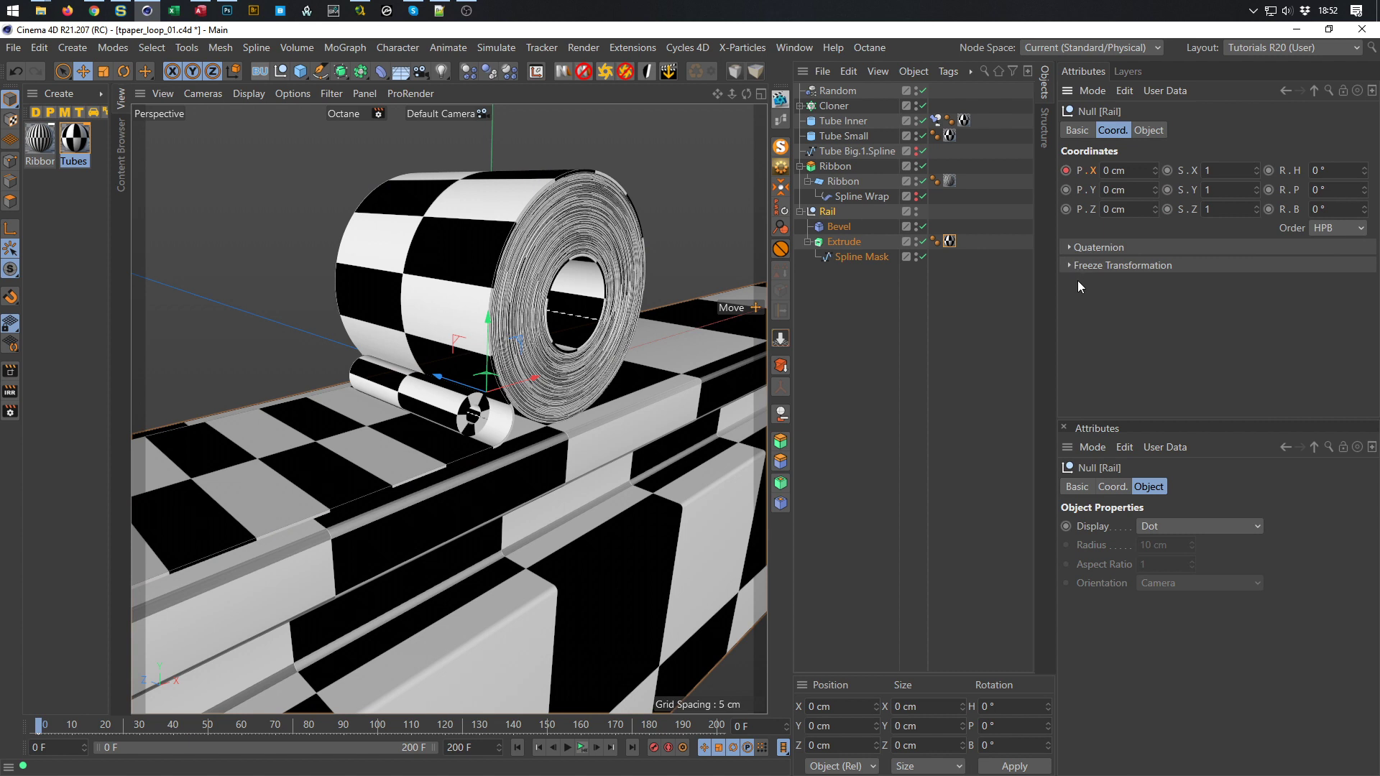
double_click(773, 727)
text(200)
key(Return)
click(1114, 171)
text(25.664)
key(Return)
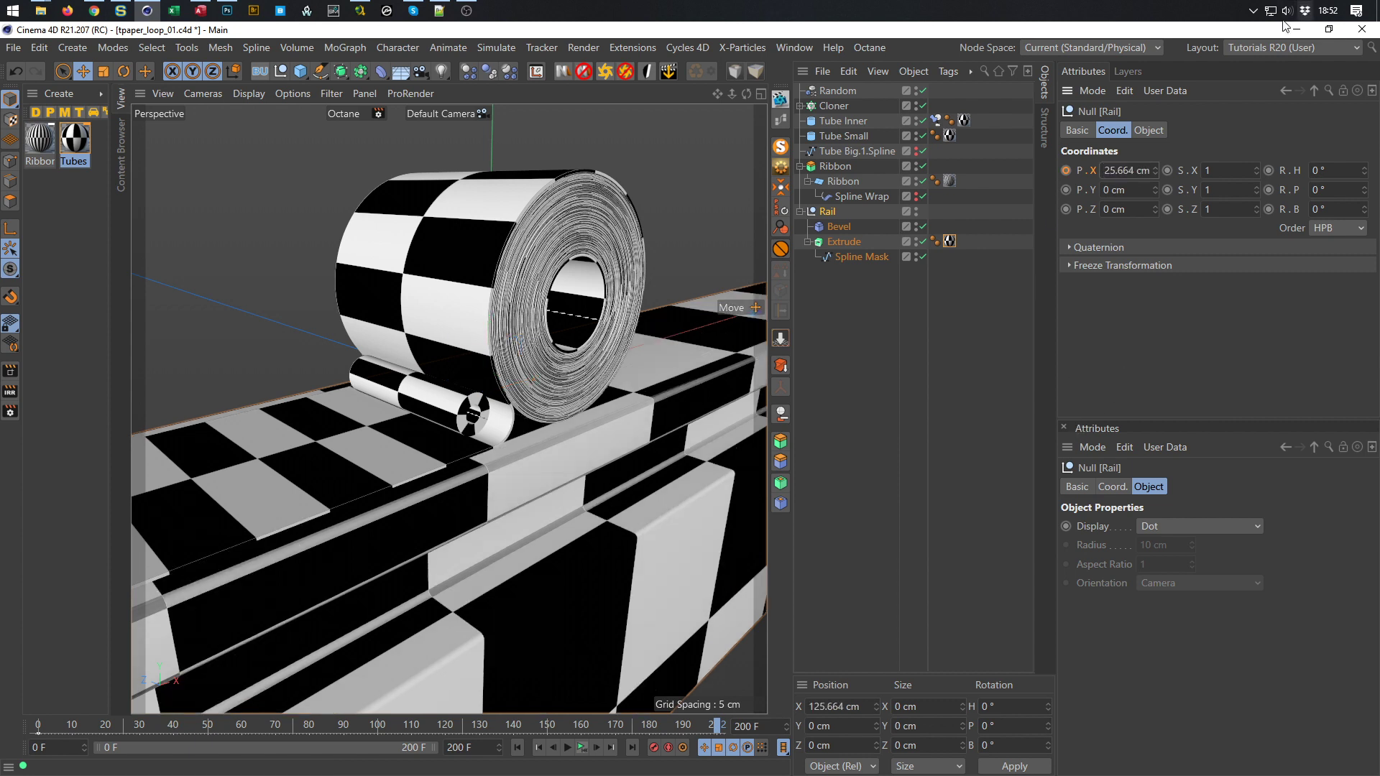
click(1065, 170)
click(582, 748)
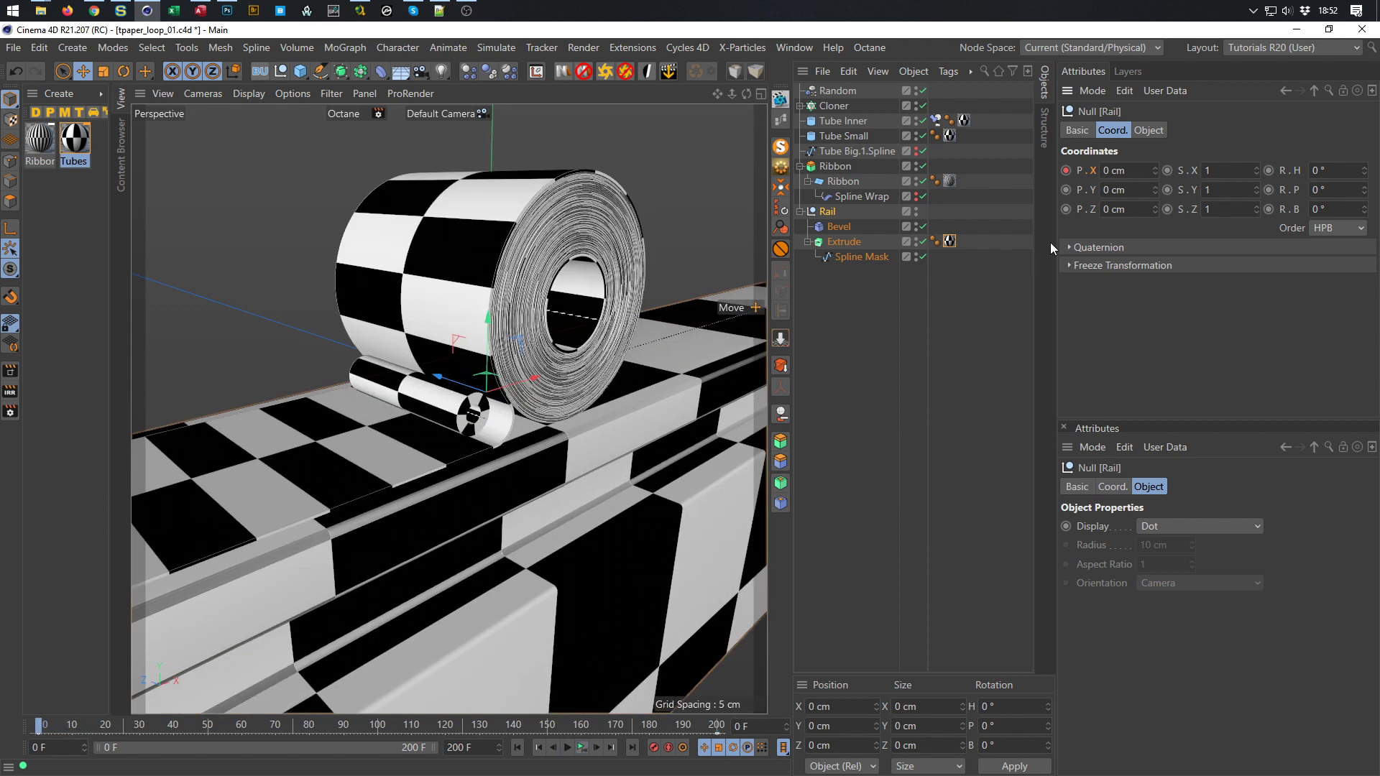
Change the Rail's frame 200 X position key to -125.664 cm, play the animation to check the direction, and return to the start
double_click(741, 726)
text(200)
key(Return)
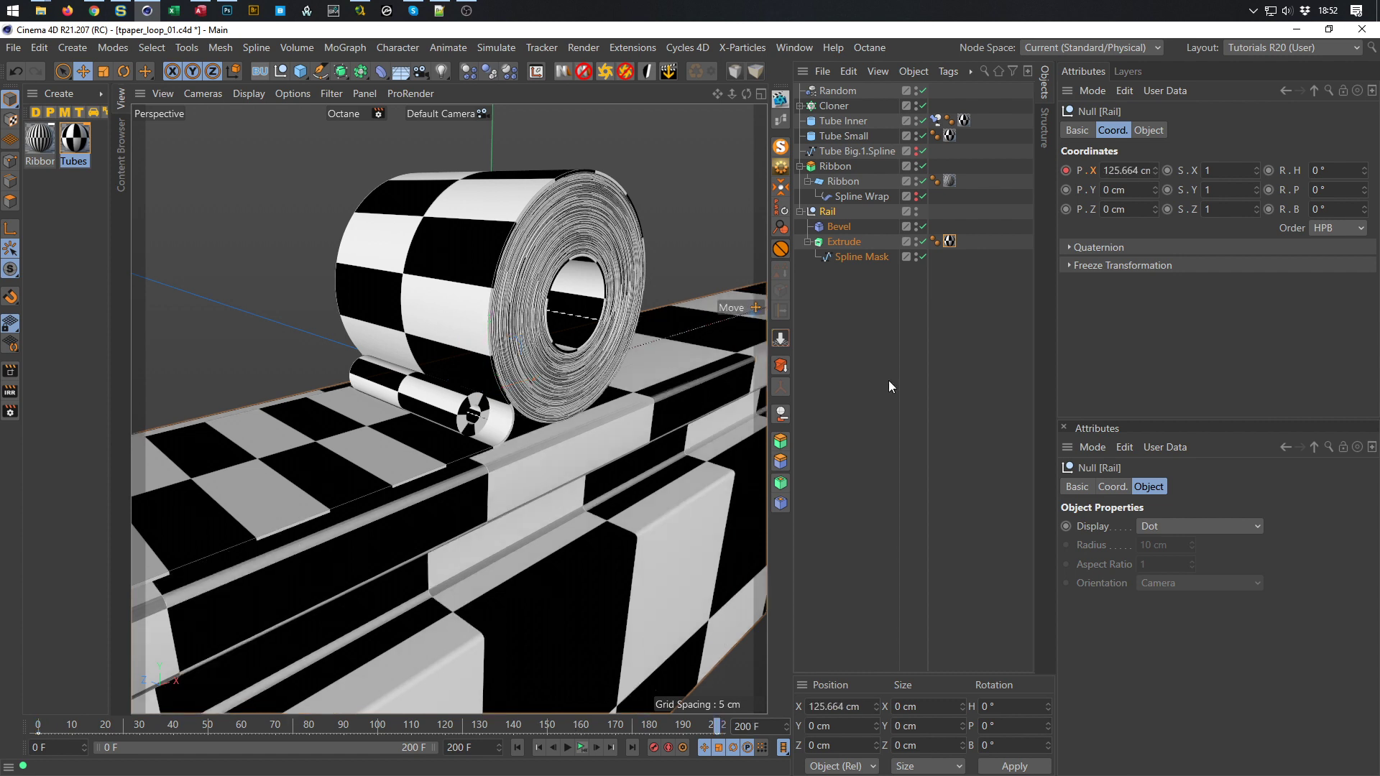
click(1107, 171)
text(-)
key(Return)
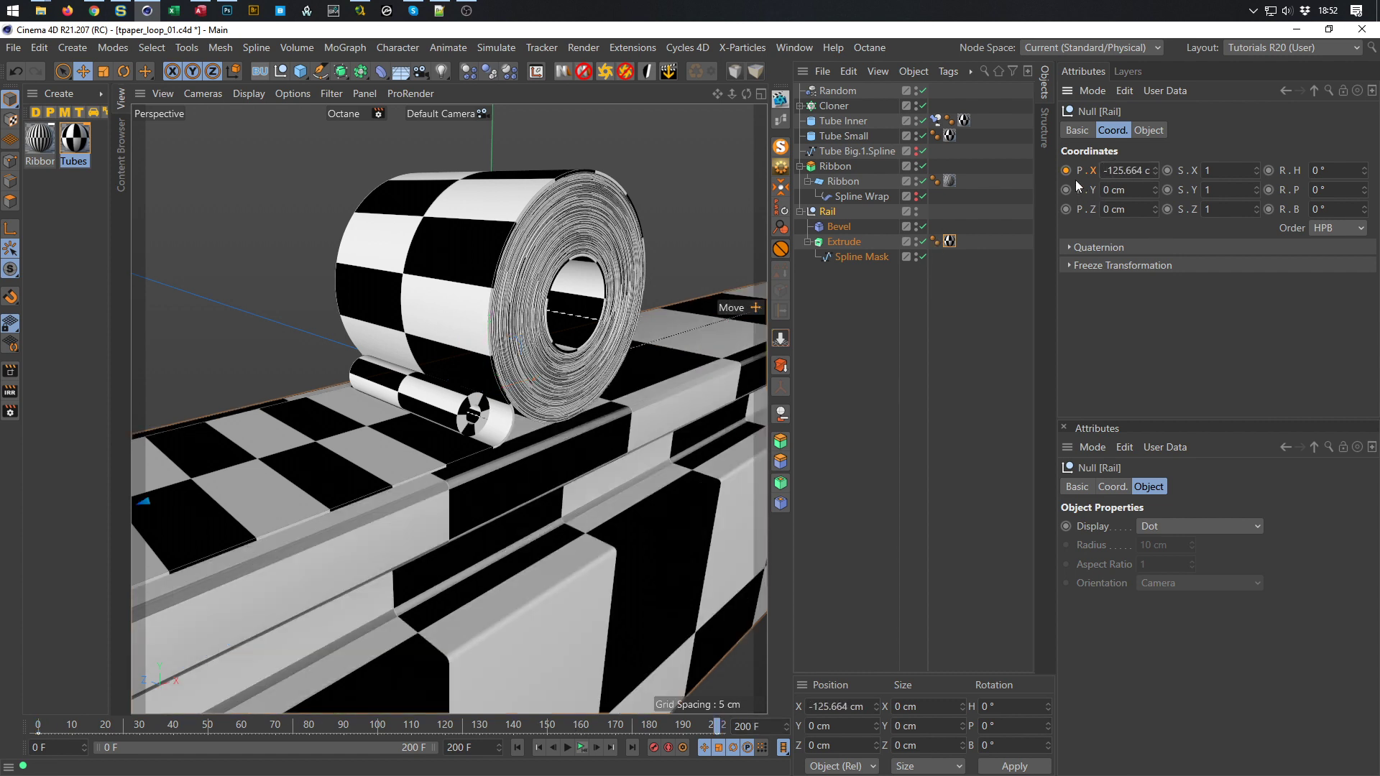
click(583, 749)
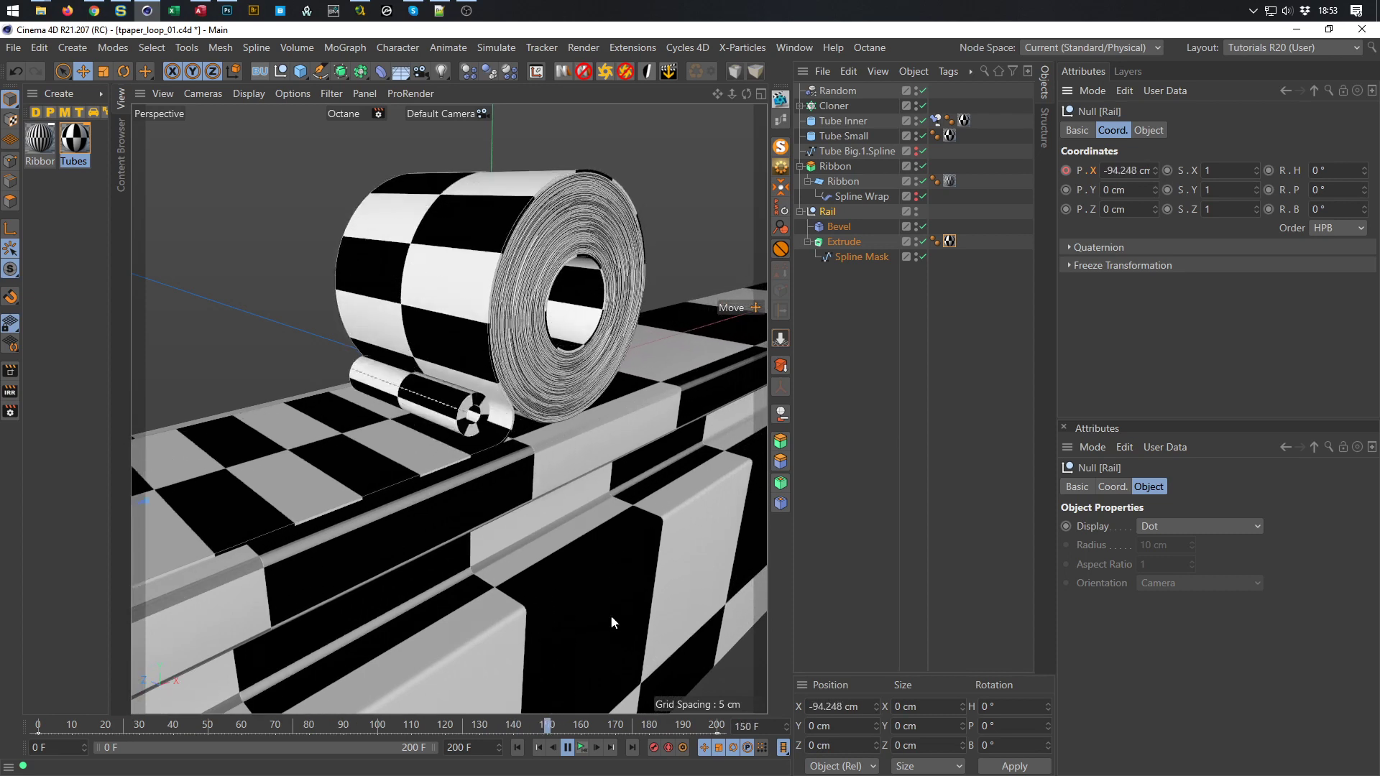
click(569, 748)
key(shift+f)
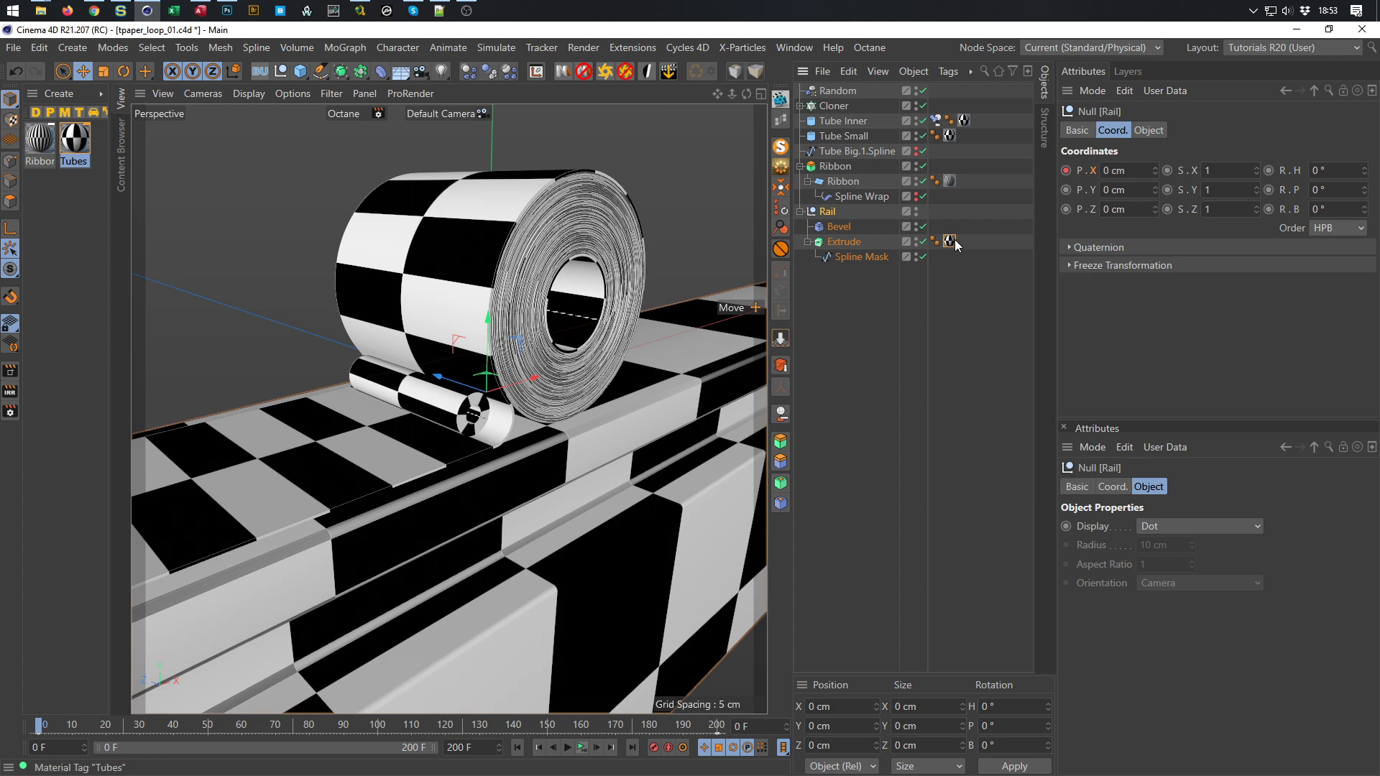
Turn off material display in the Perspective view, and set the Front view to Gouraud Shading without materials
key(ctrl+z)
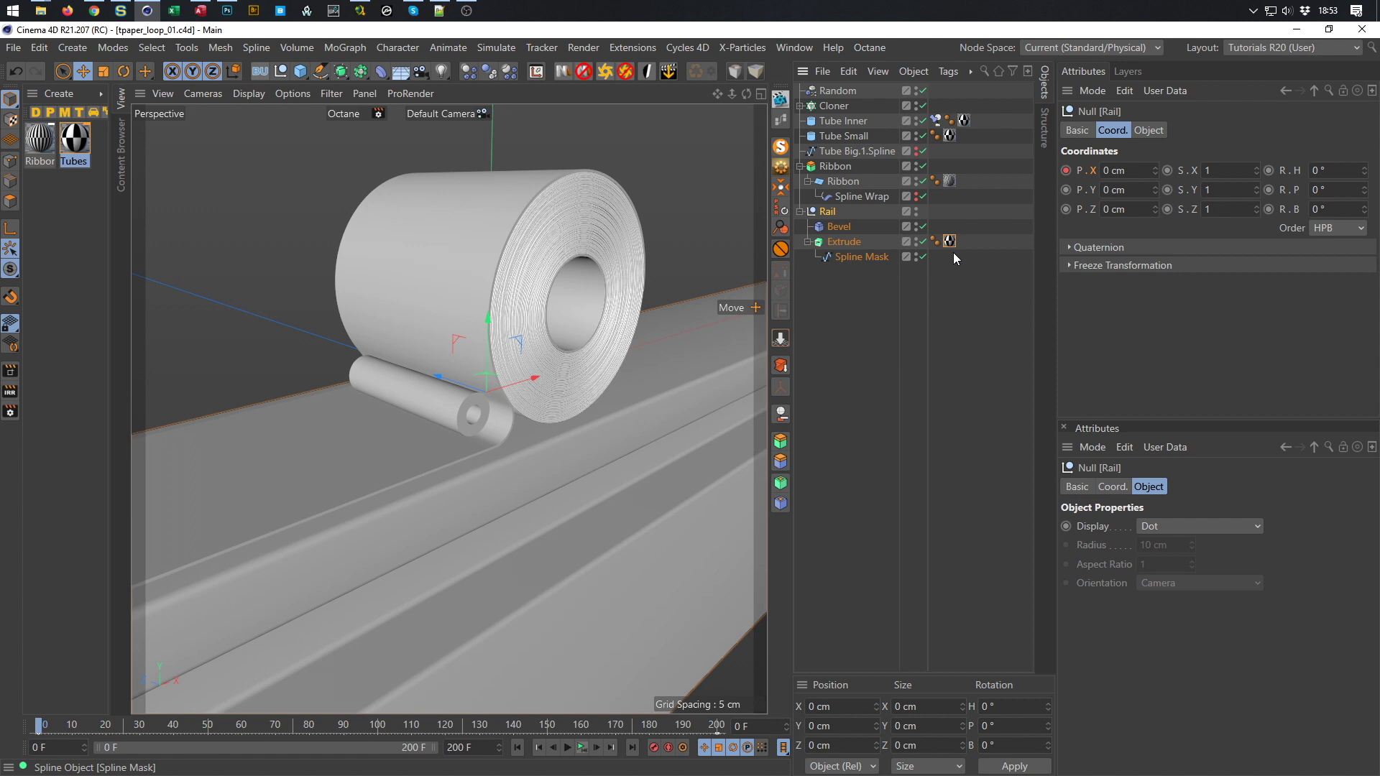
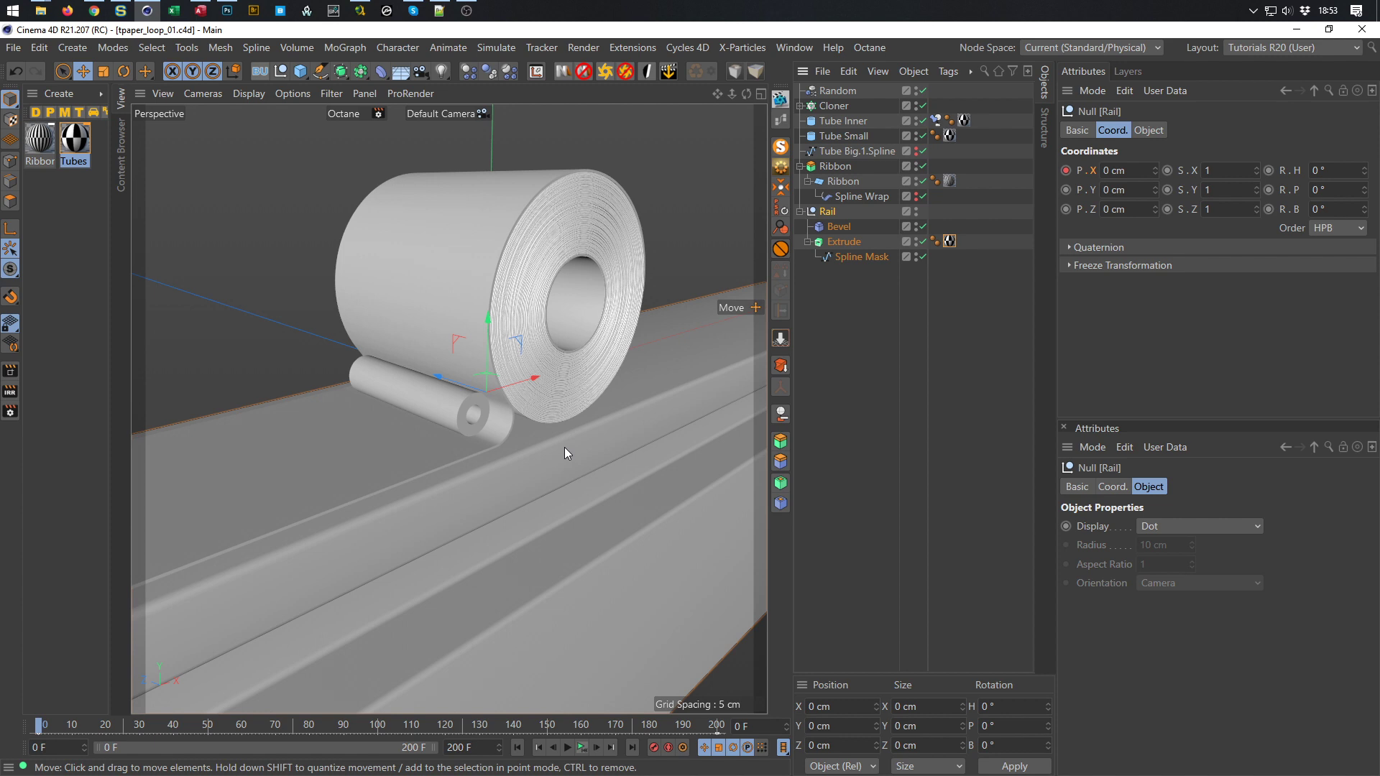
middle_click(625, 453)
middle_click(624, 567)
scroll(563, 592, down, 4)
alt+middle_drag(564, 592, 506, 306)
alt+middle_drag(522, 429, 522, 405)
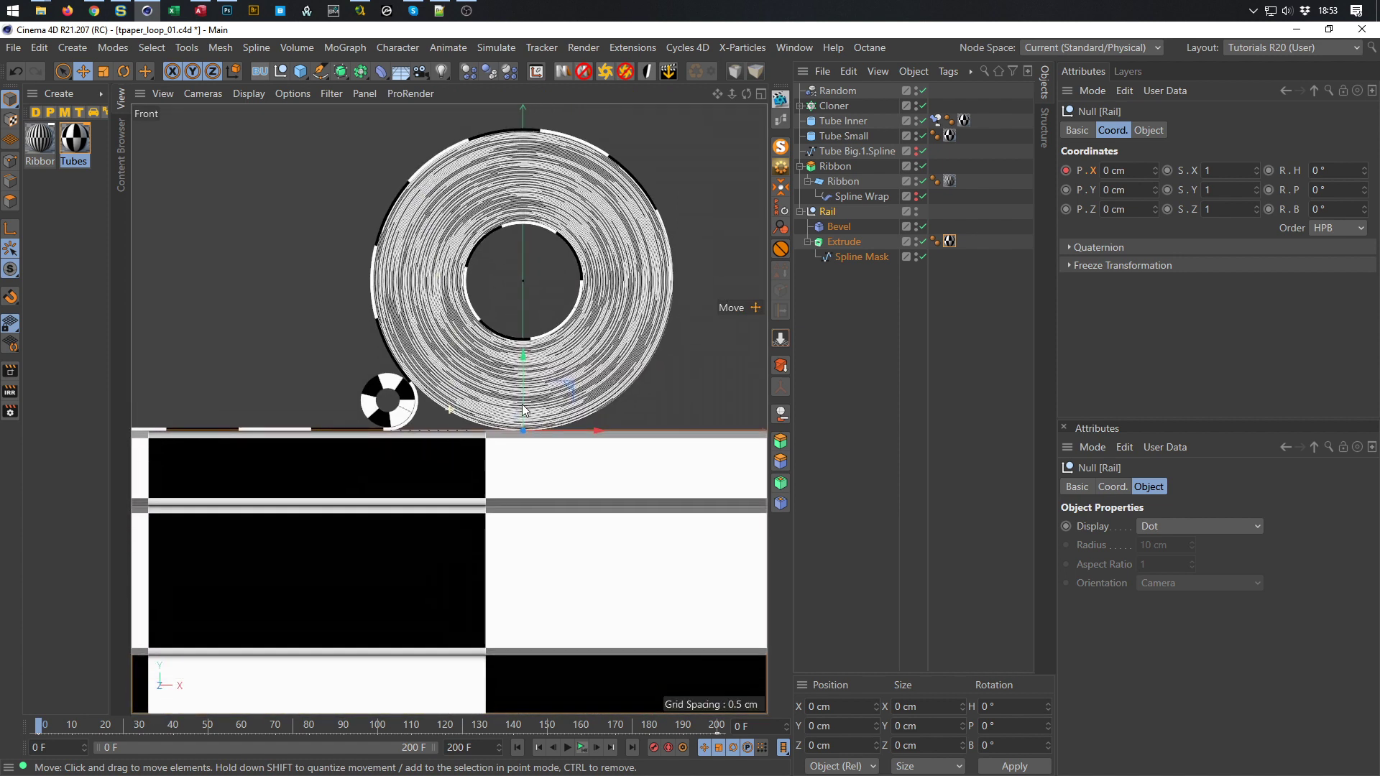
click(248, 93)
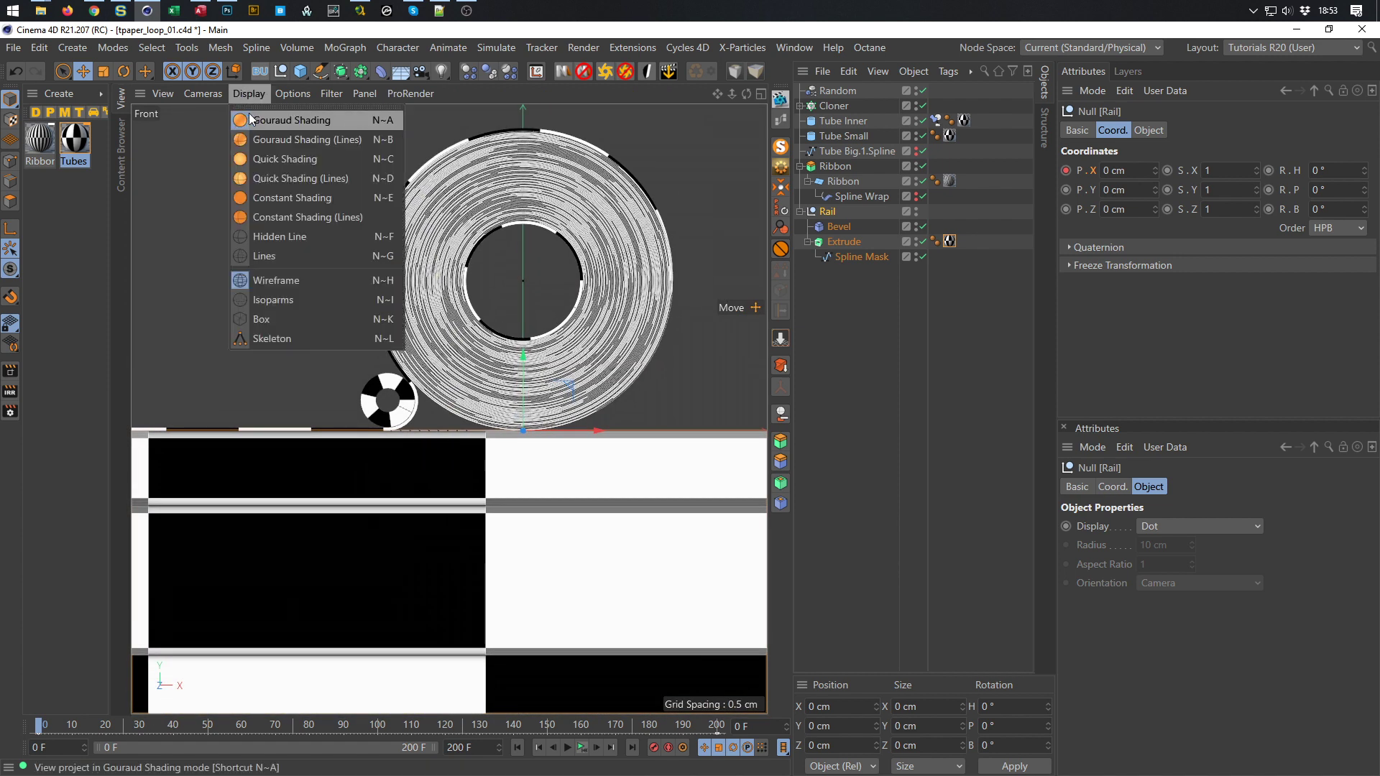
click(293, 120)
click(293, 93)
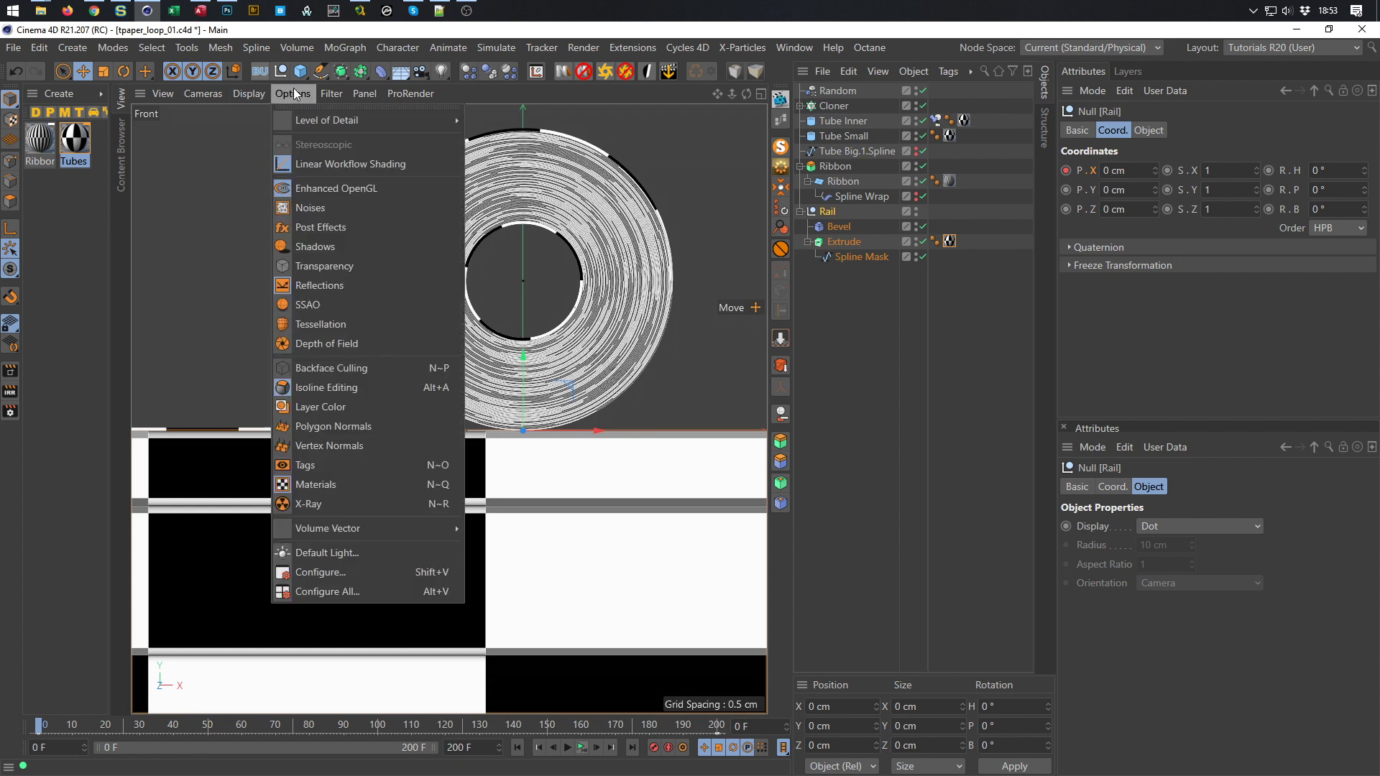
click(230, 179)
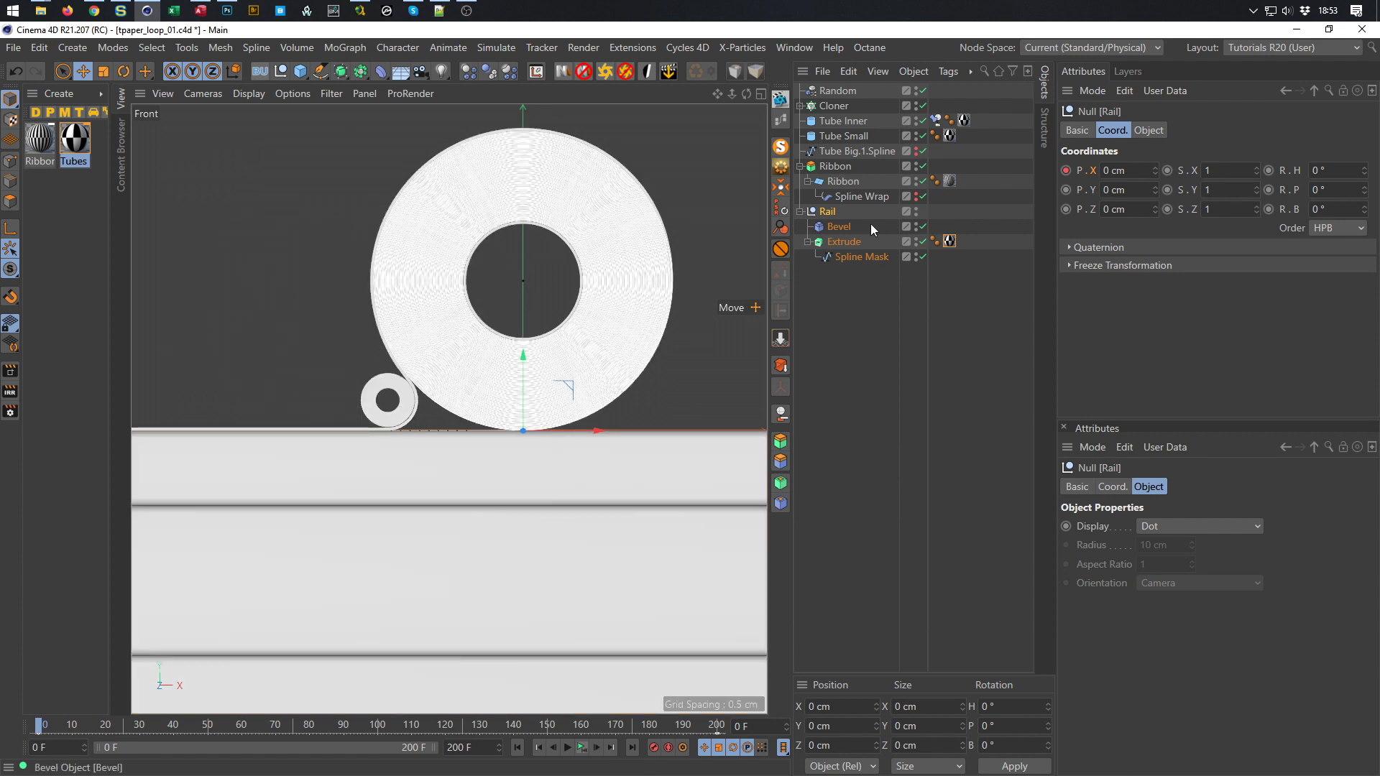
click(849, 122)
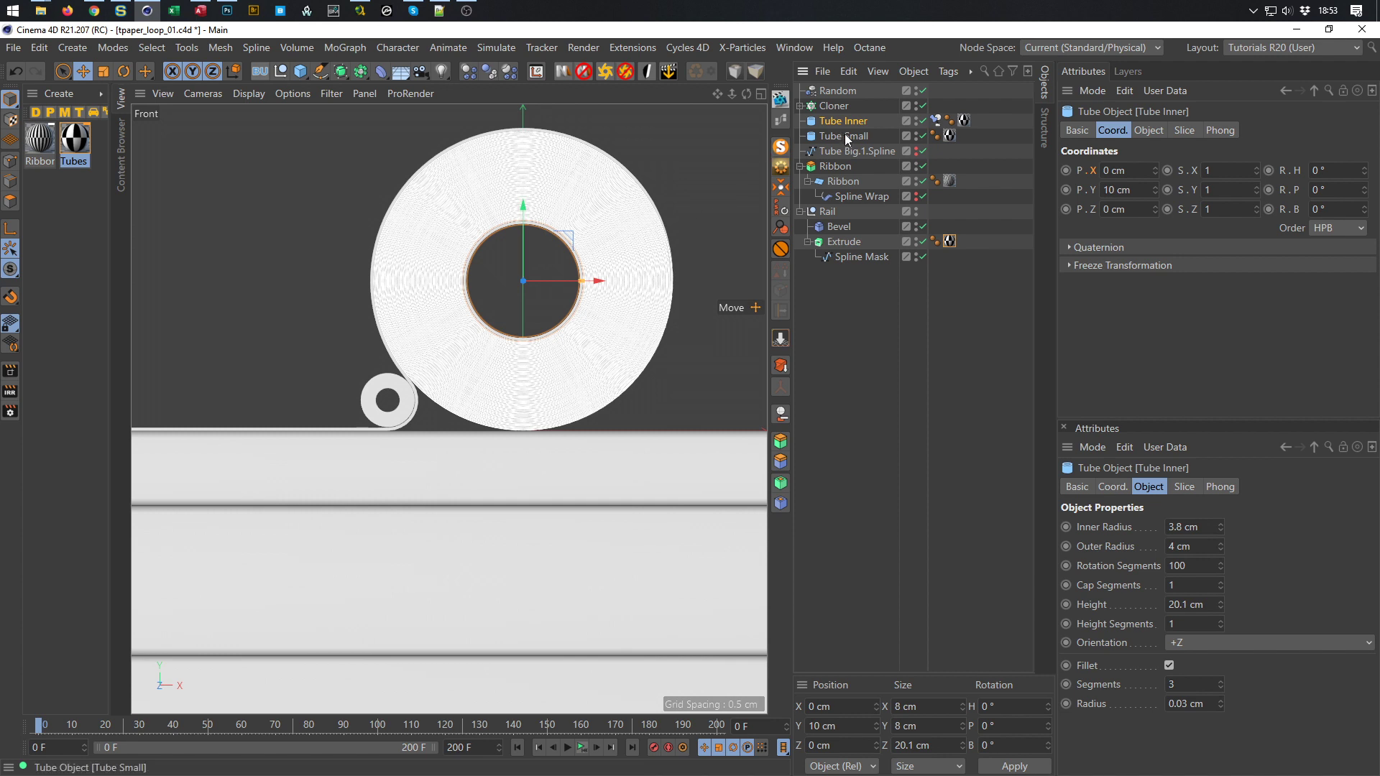
ctrl+drag(844, 137, 846, 144)
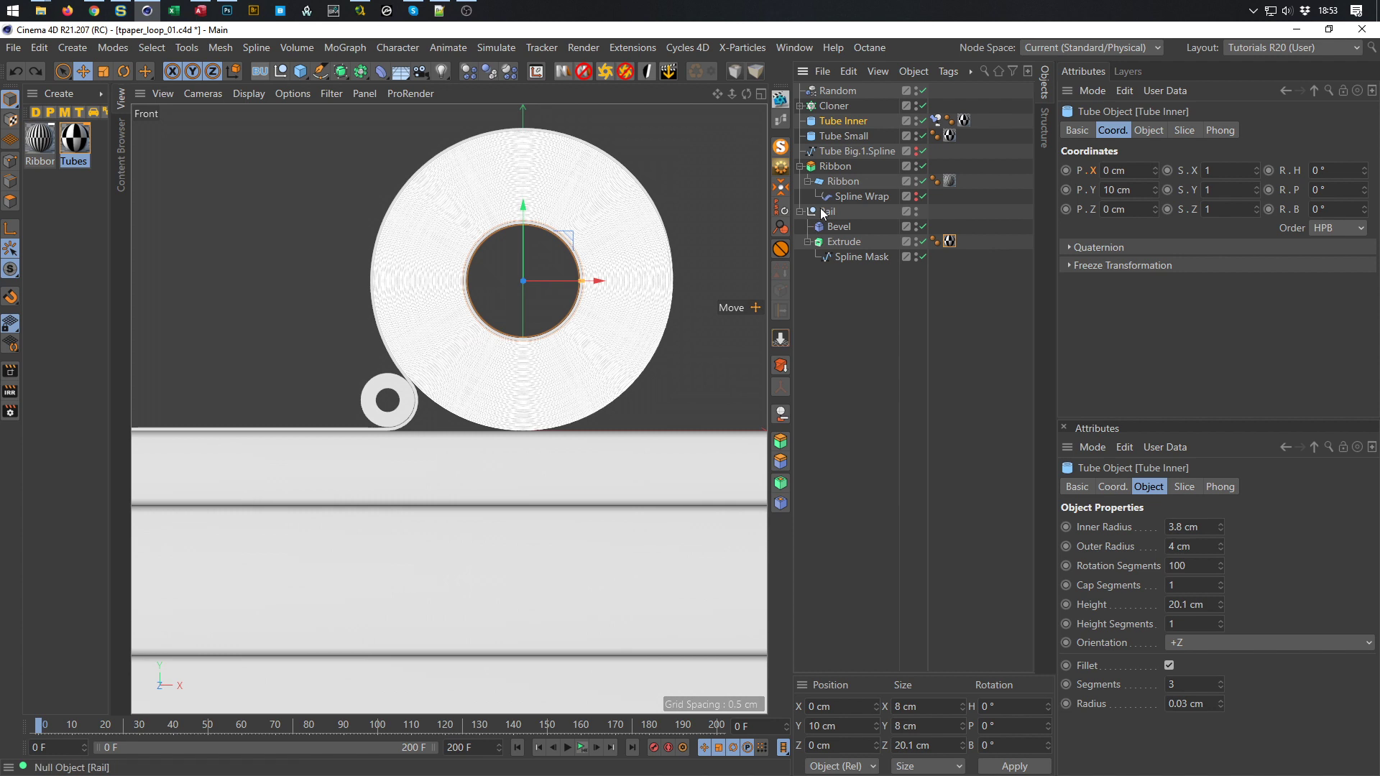
key(Delete)
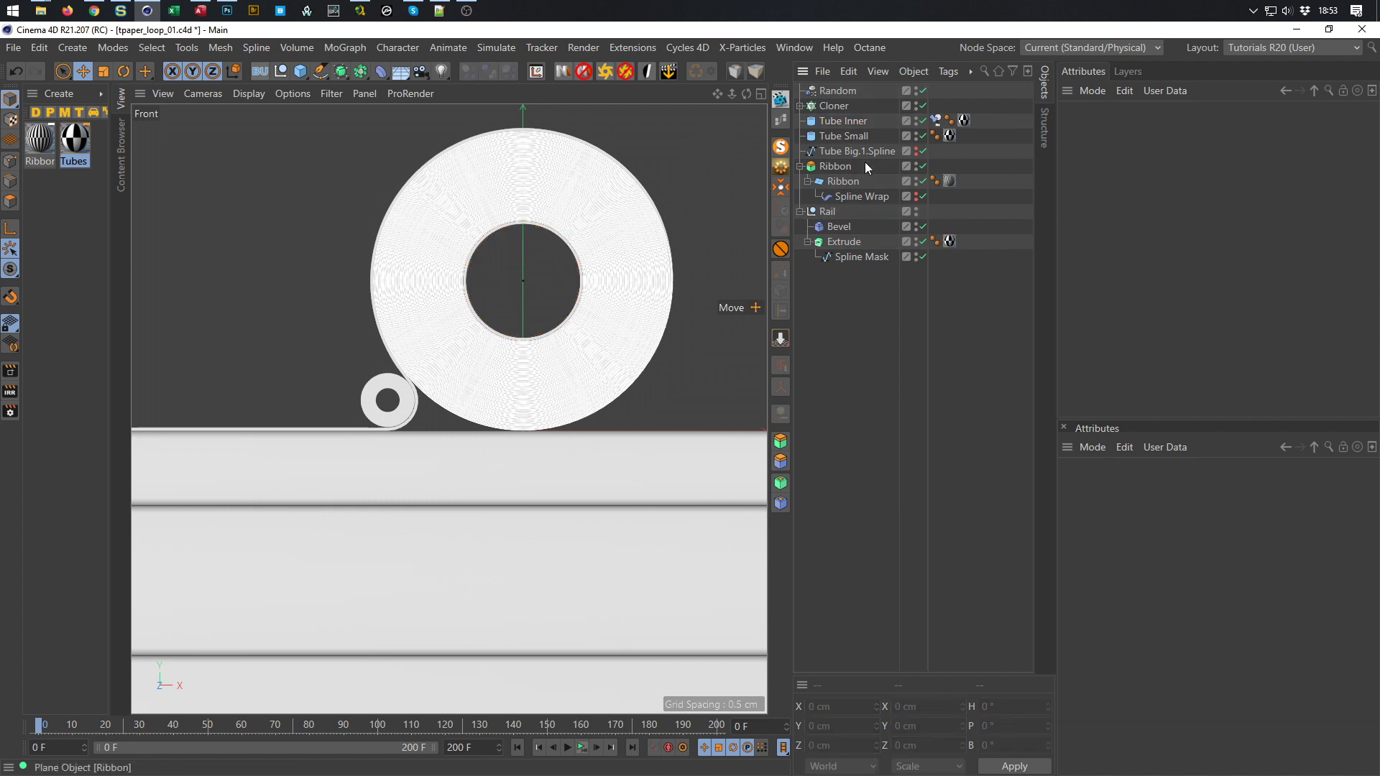
Duplicate Tube Inner below Tube Small in the object hierarchy, and rename the copy as Tube Rail
click(841, 122)
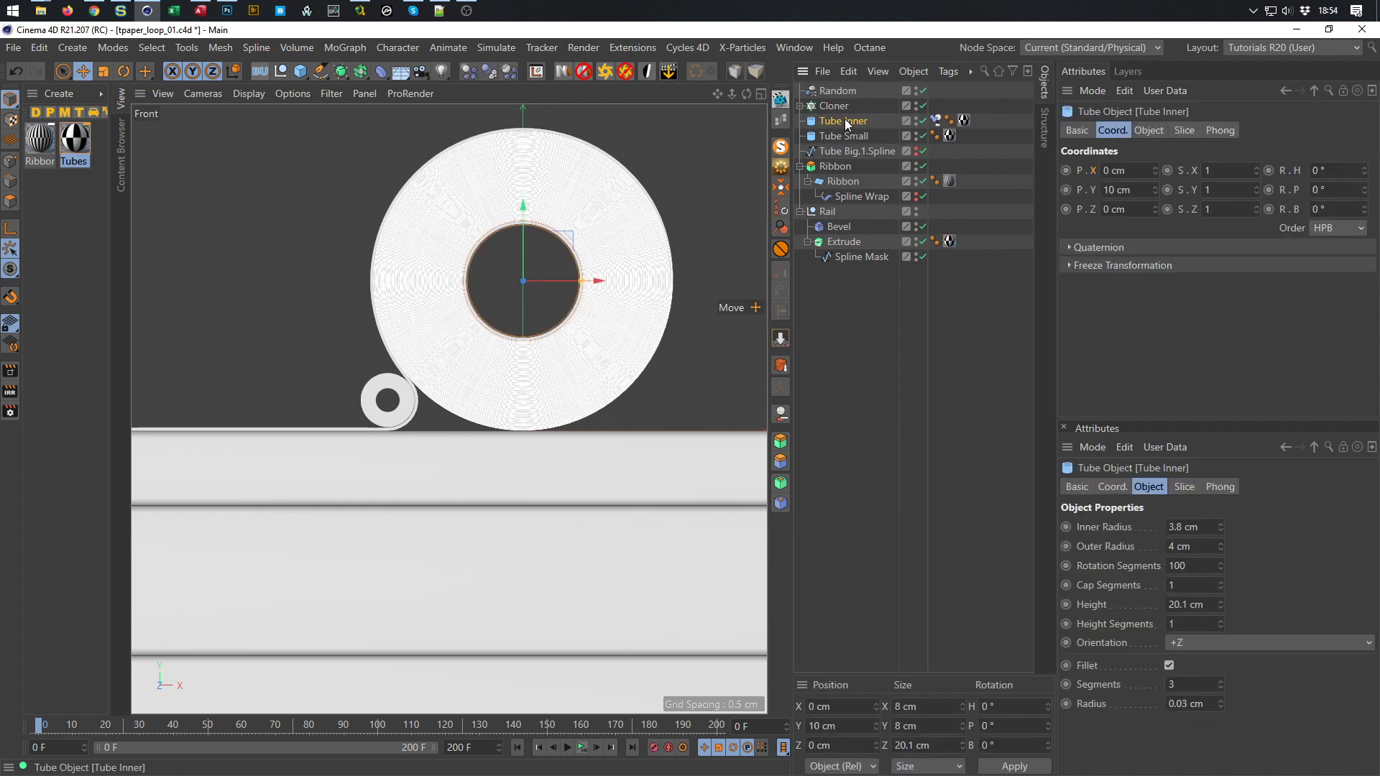
ctrl+drag(842, 121, 846, 154)
double_click(846, 152)
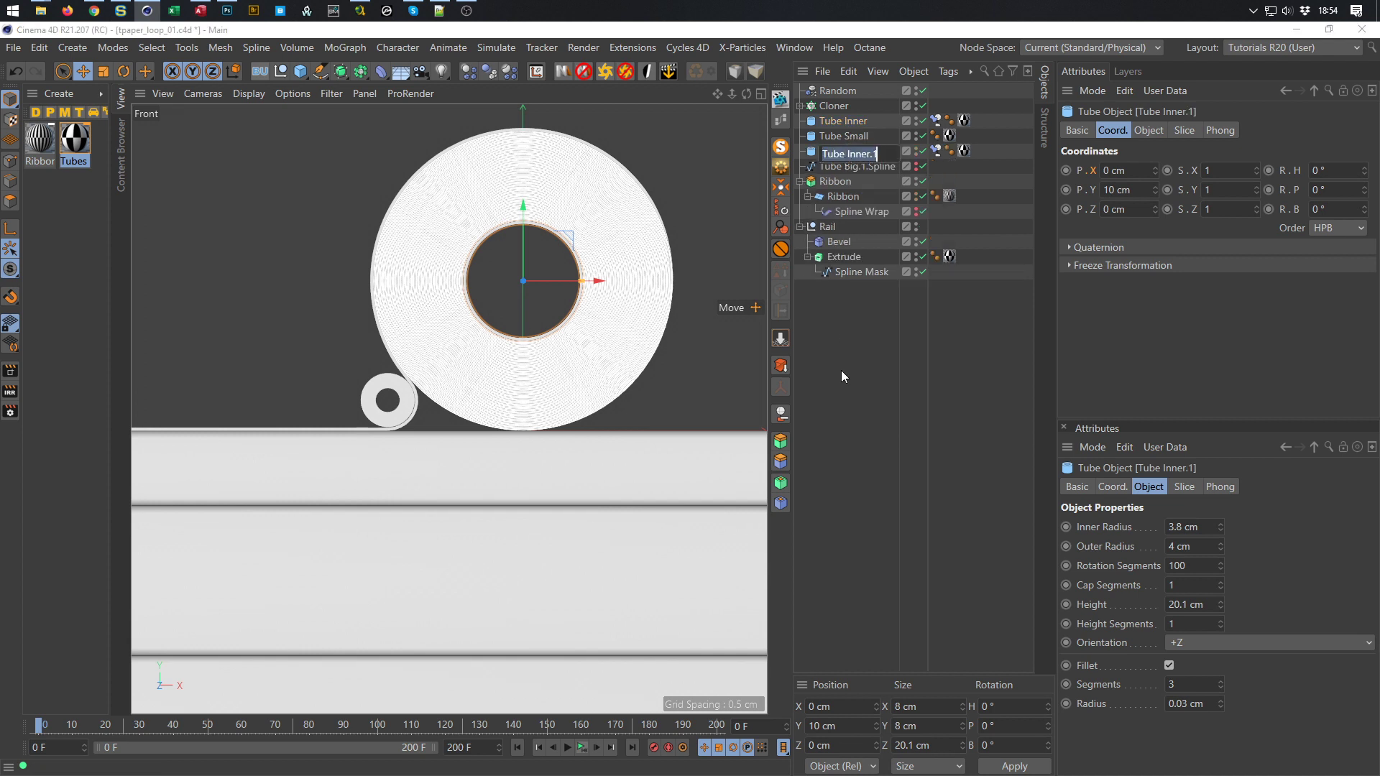
key(shift+Left)
key(shift+Left)
key(End)
key(shift+Left)
key(shift+Left)
key(shift+Left)
key(shift+Left)
key(shift+Left)
key(shift+Left)
key(shift+Left)
text(Rail)
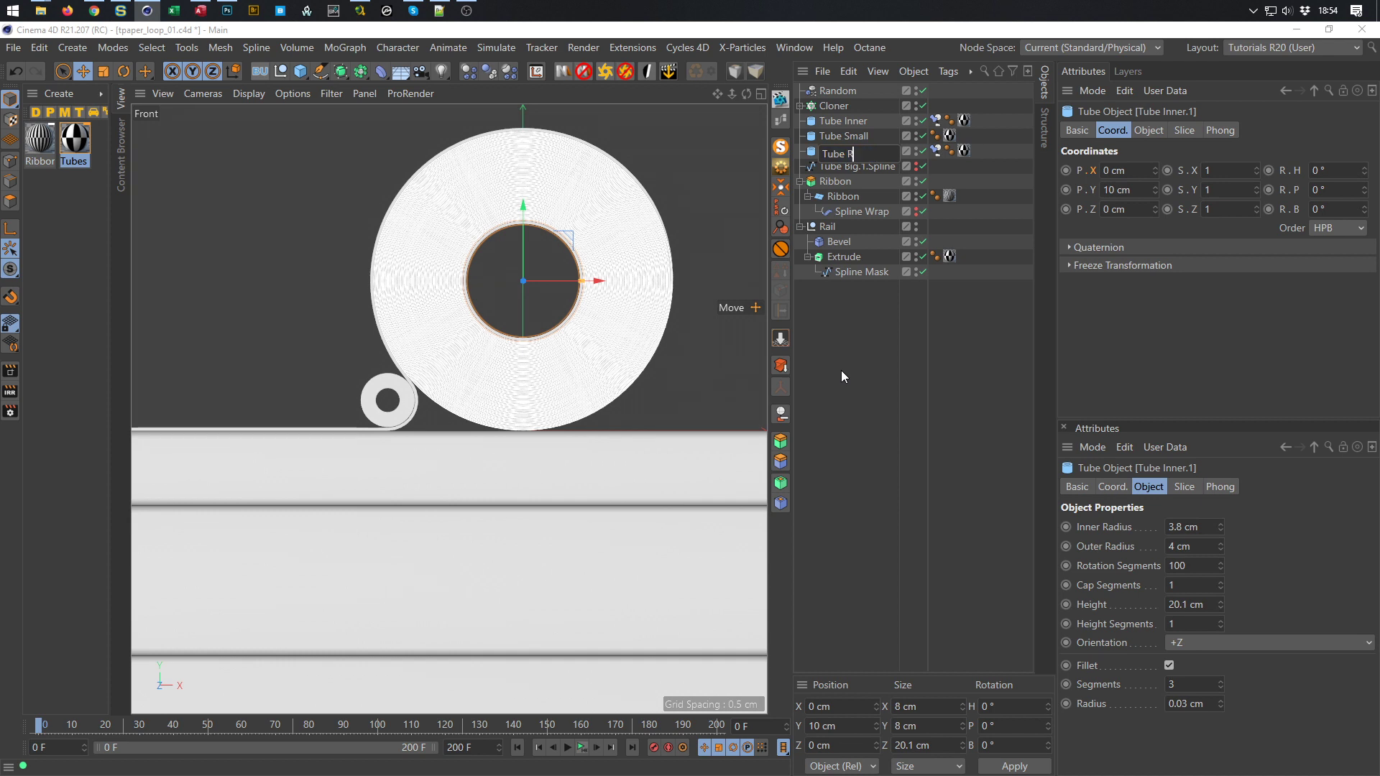
key(Return)
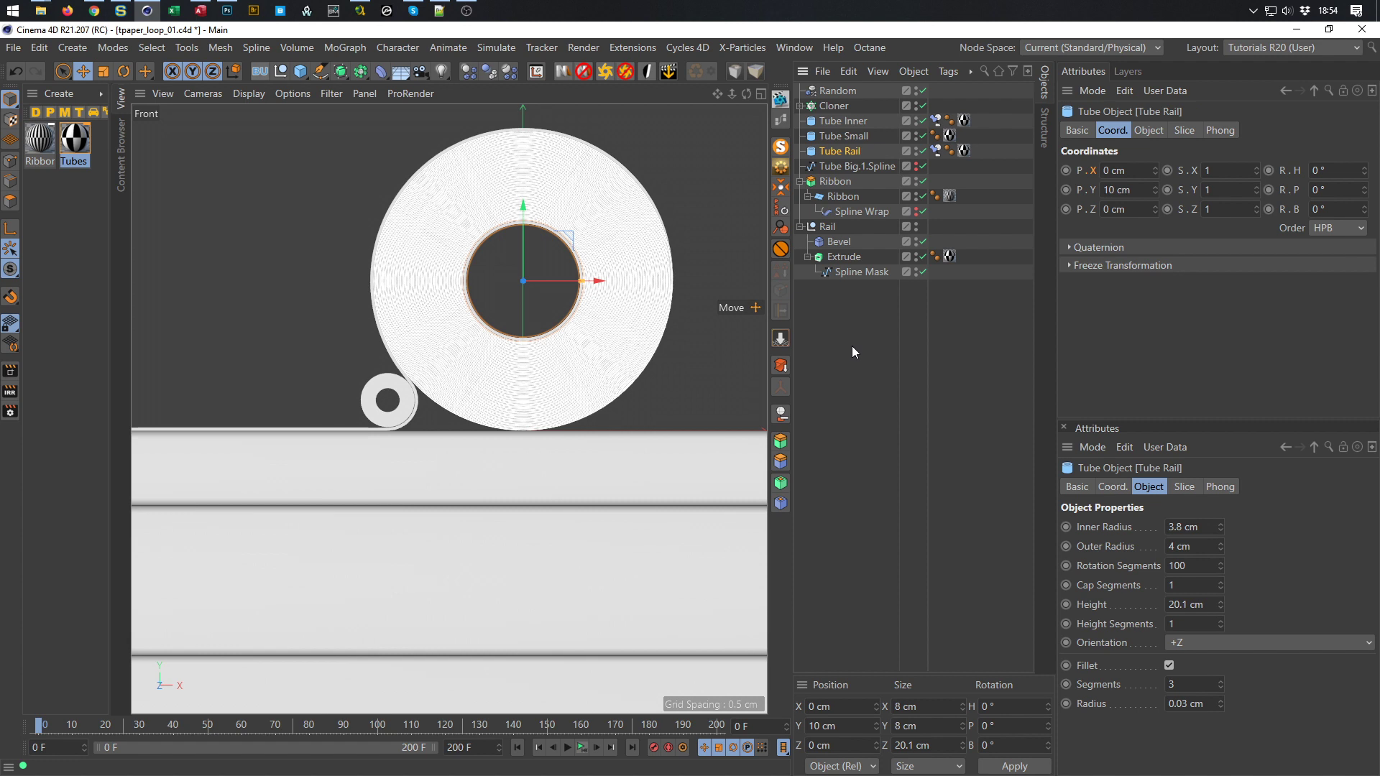
Move Tube Rail down to Y -10 cm and set its outer radius to 5 cm so it fits the rail's groove
drag(523, 210, 523, 509)
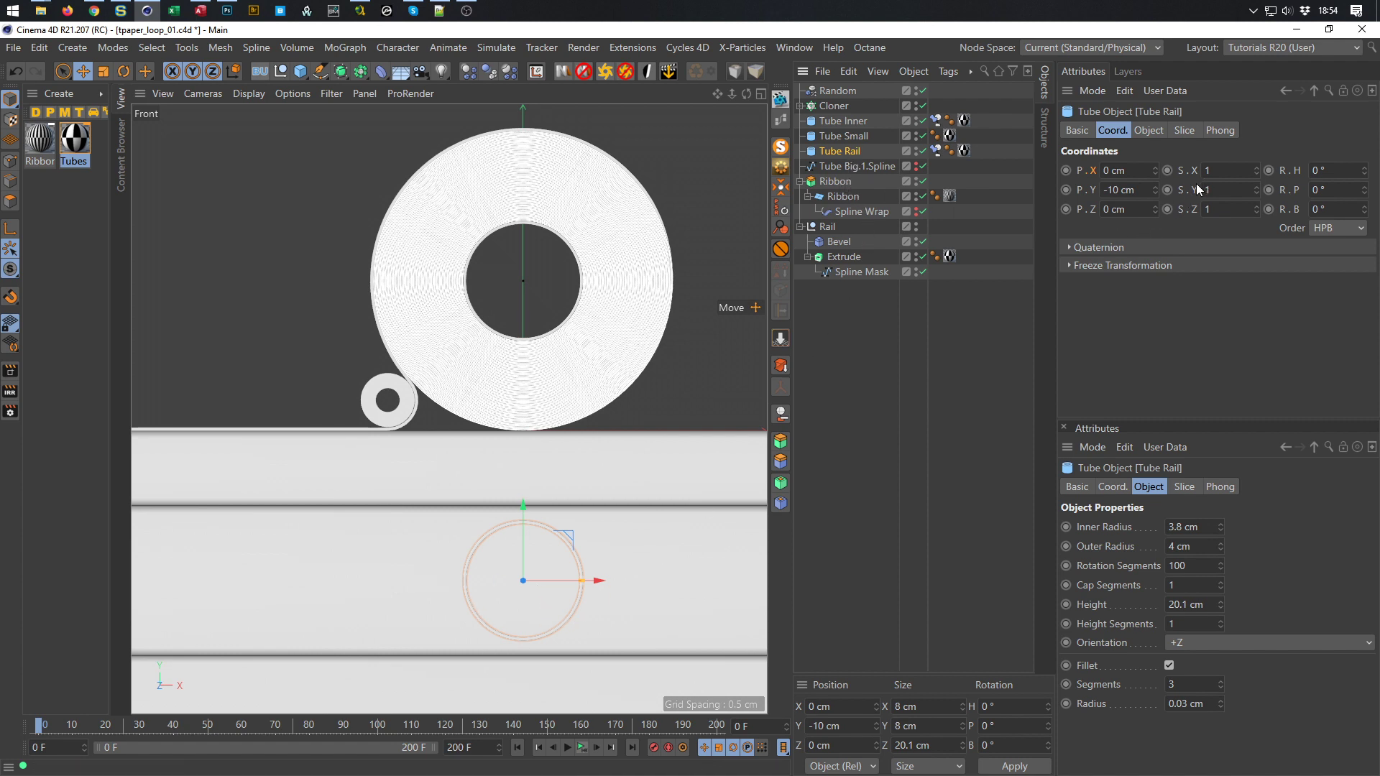
click(1149, 130)
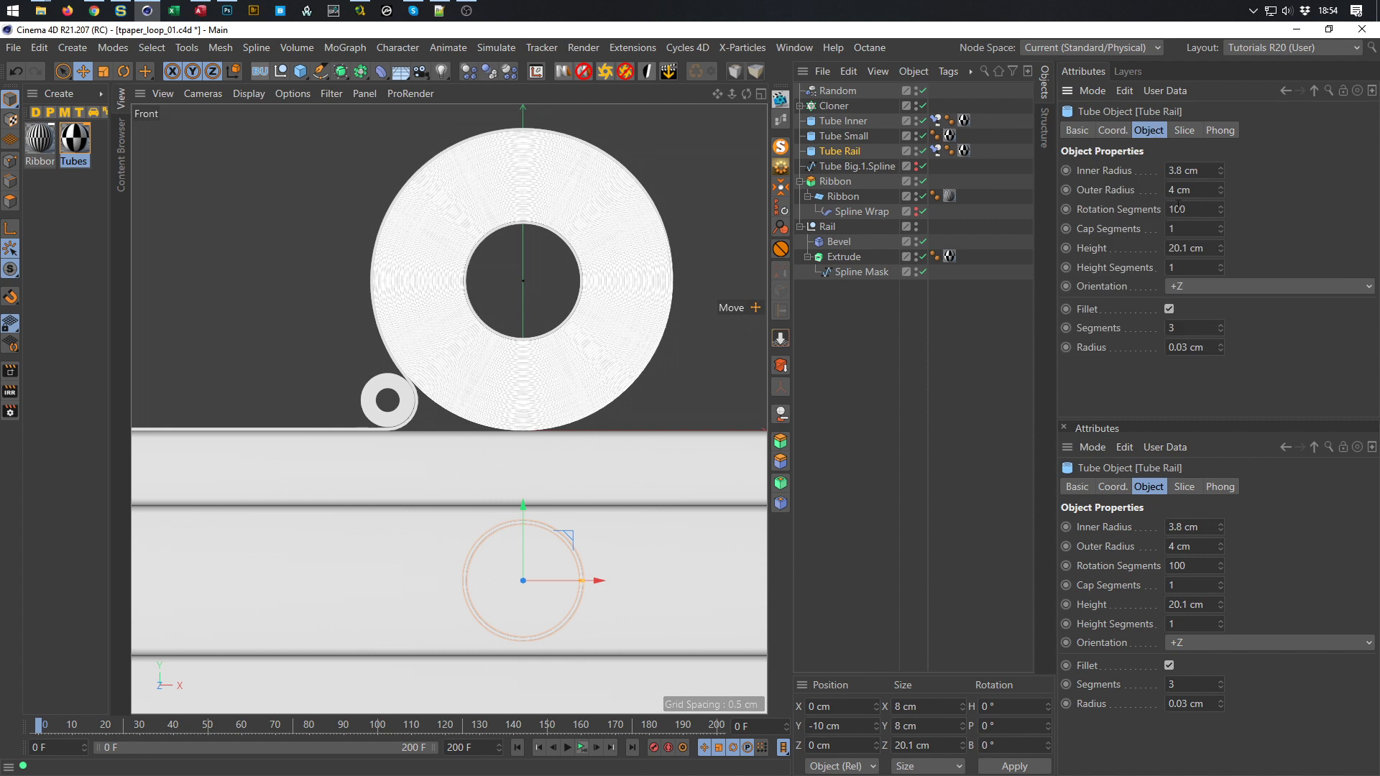
drag(1221, 187, 1222, 186)
click(1221, 187)
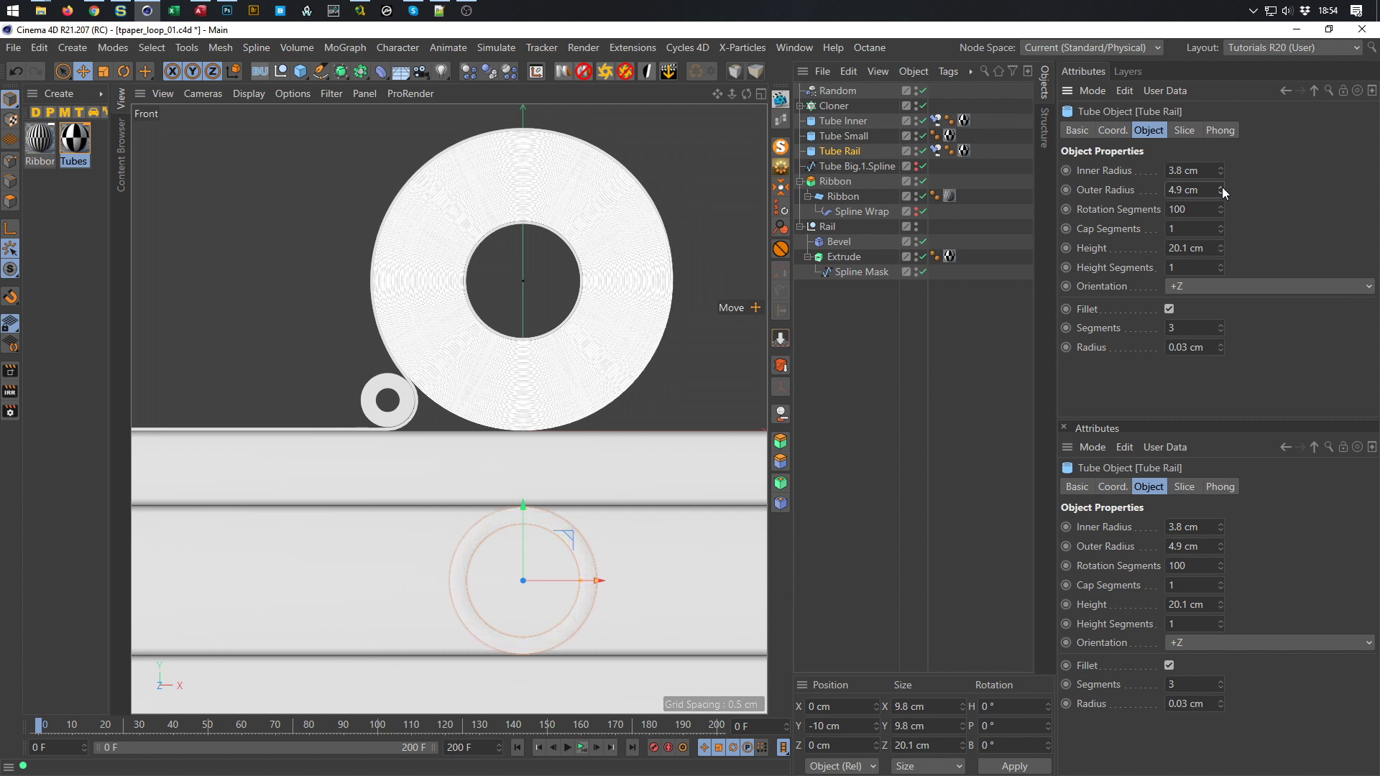
click(1221, 187)
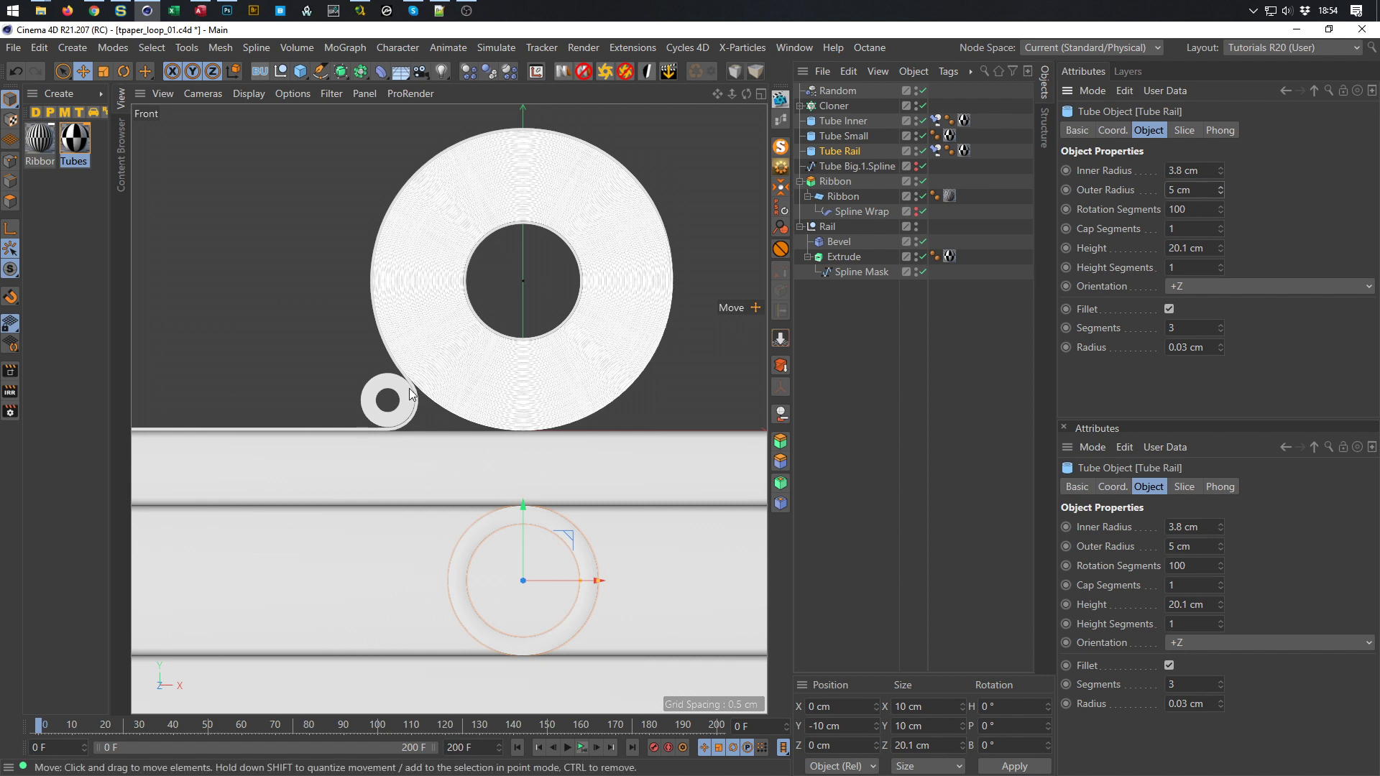
Check Tube Small's dimensions, and set Tube Rail's inner radius to the matching 0.8 cm
click(848, 136)
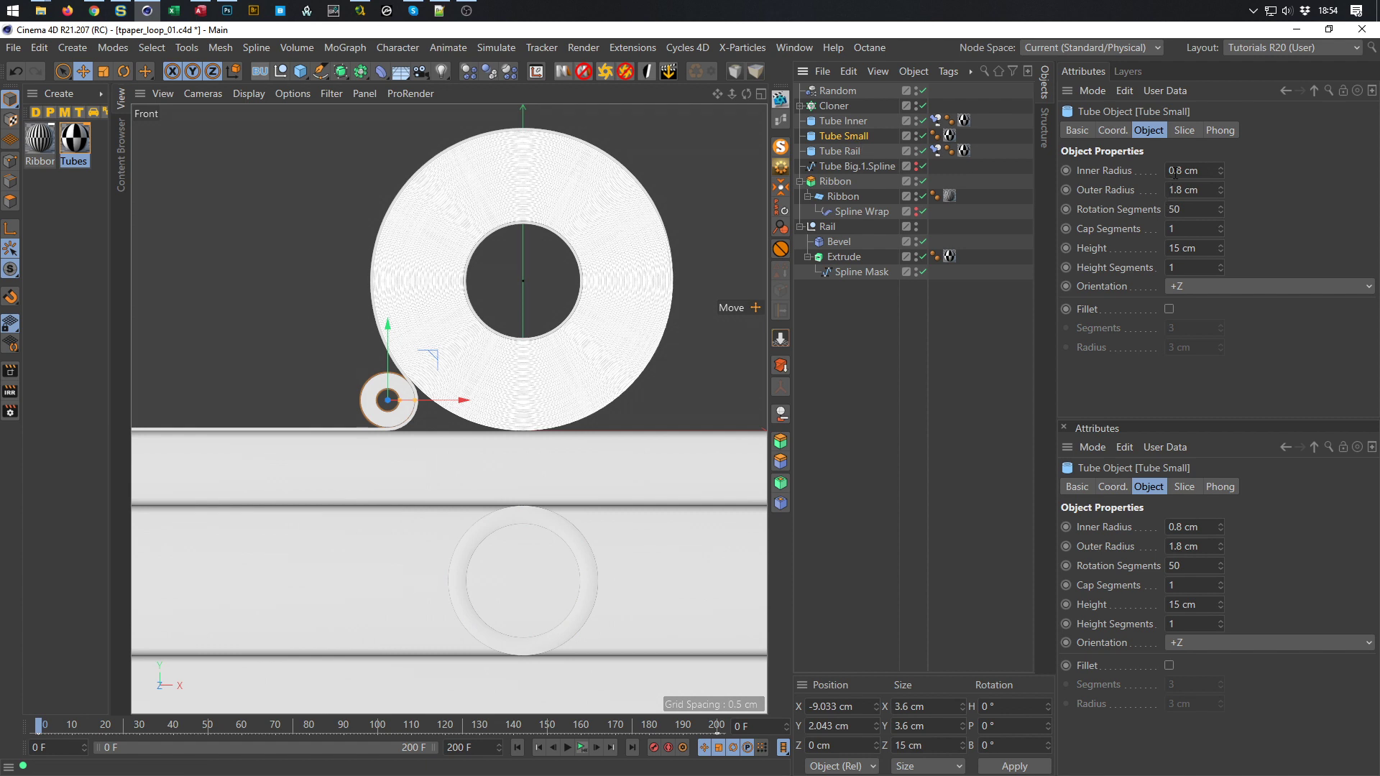
click(859, 171)
click(859, 153)
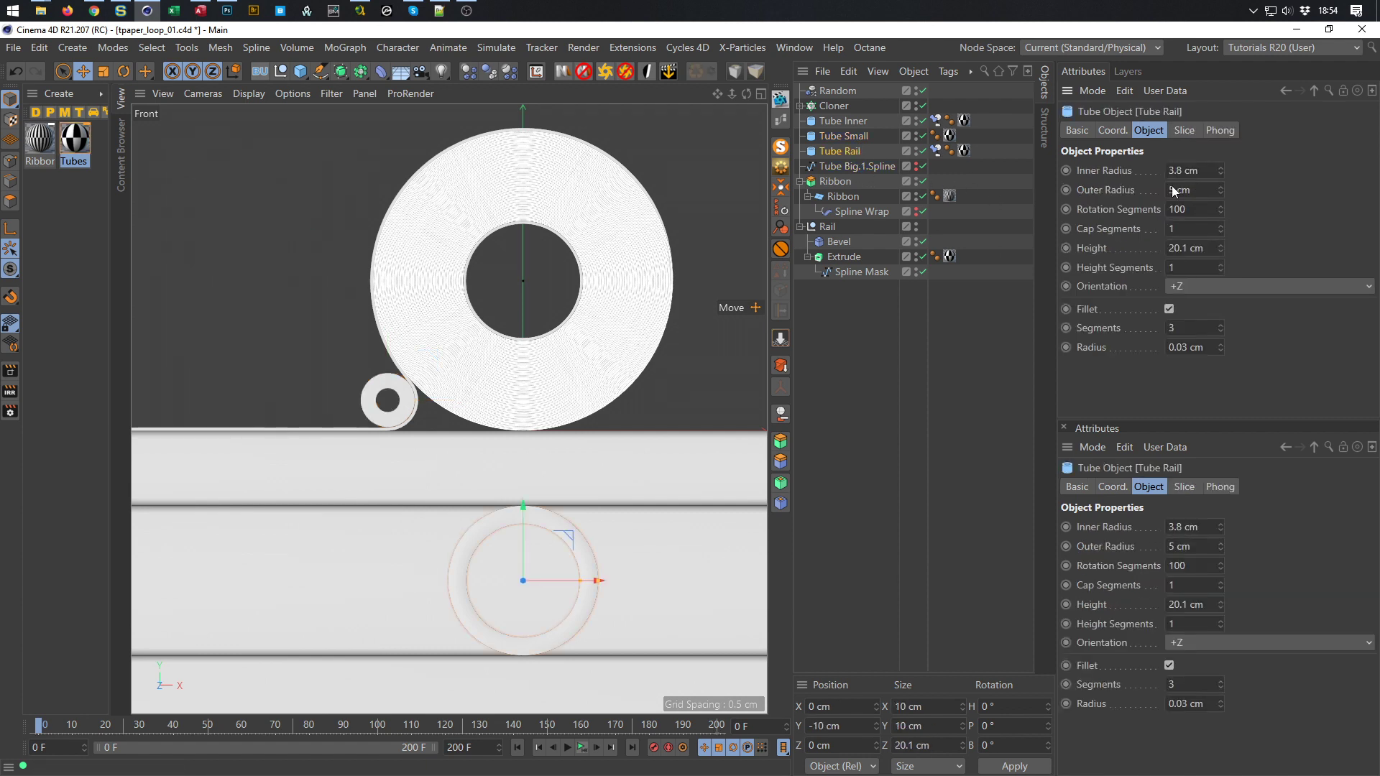
click(1190, 170)
text(0.8)
key(Return)
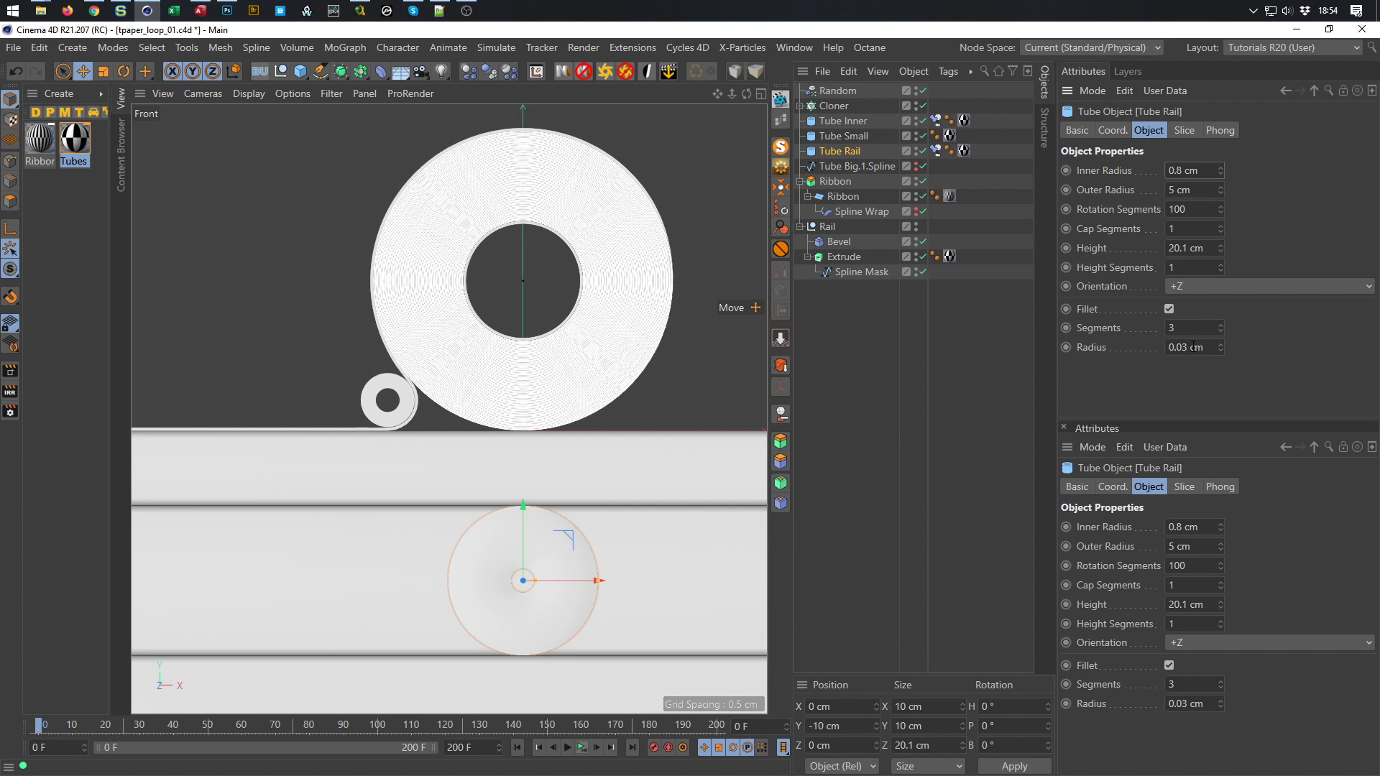
Try fillet radii on Tube Rail in the Perspective view, settle on 0.3 cm, and save the project
middle_click(546, 400)
middle_click(448, 382)
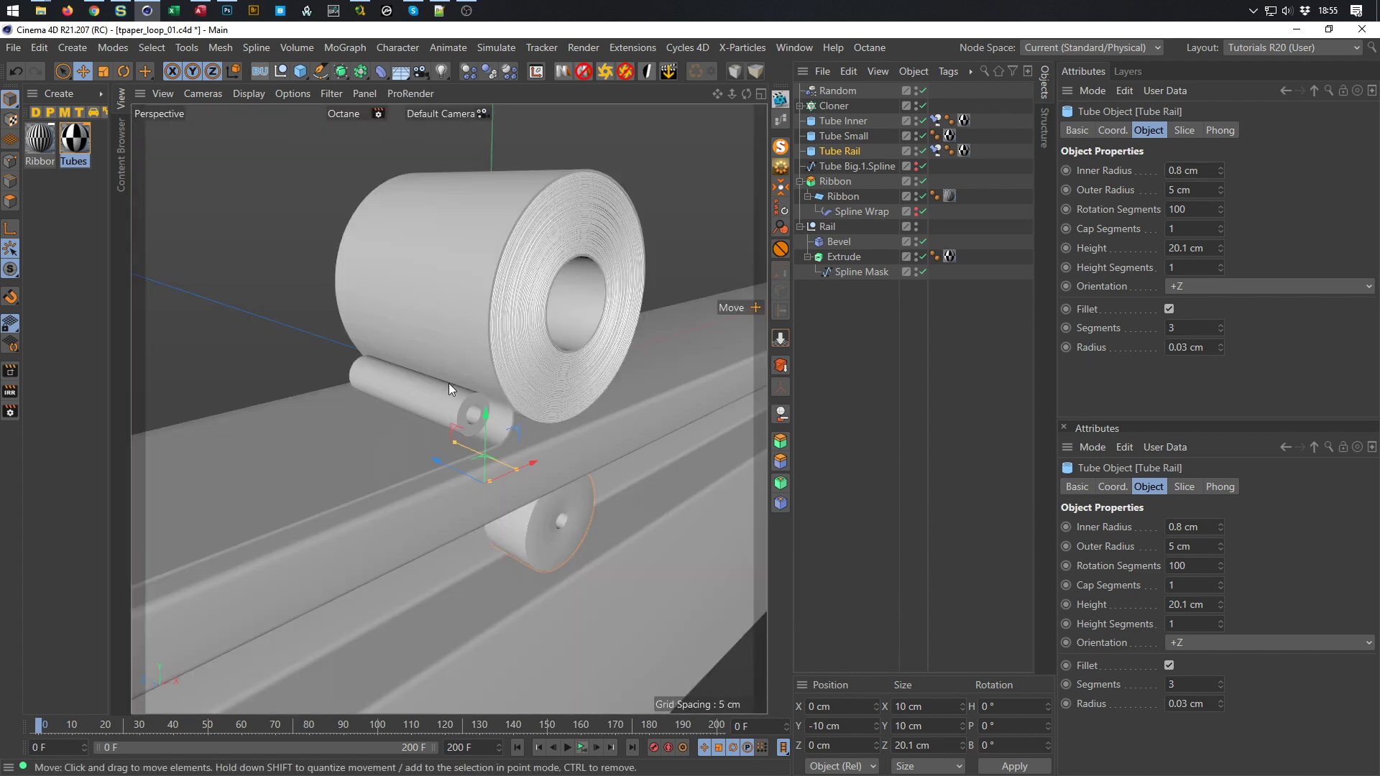
double_click(1193, 348)
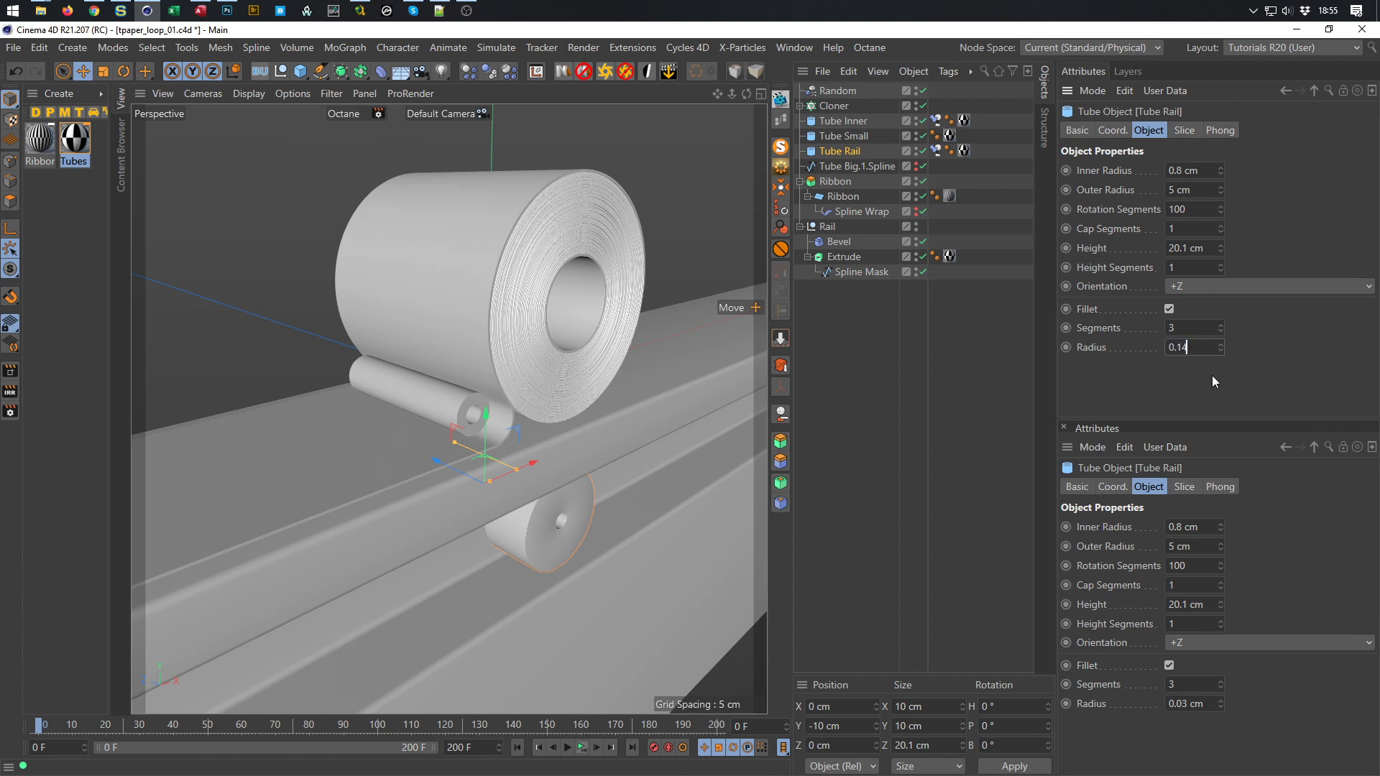
key(Return)
double_click(1189, 347)
text(0.5)
key(Return)
key(Delete)
text(3)
key(Return)
key(ctrl+s)
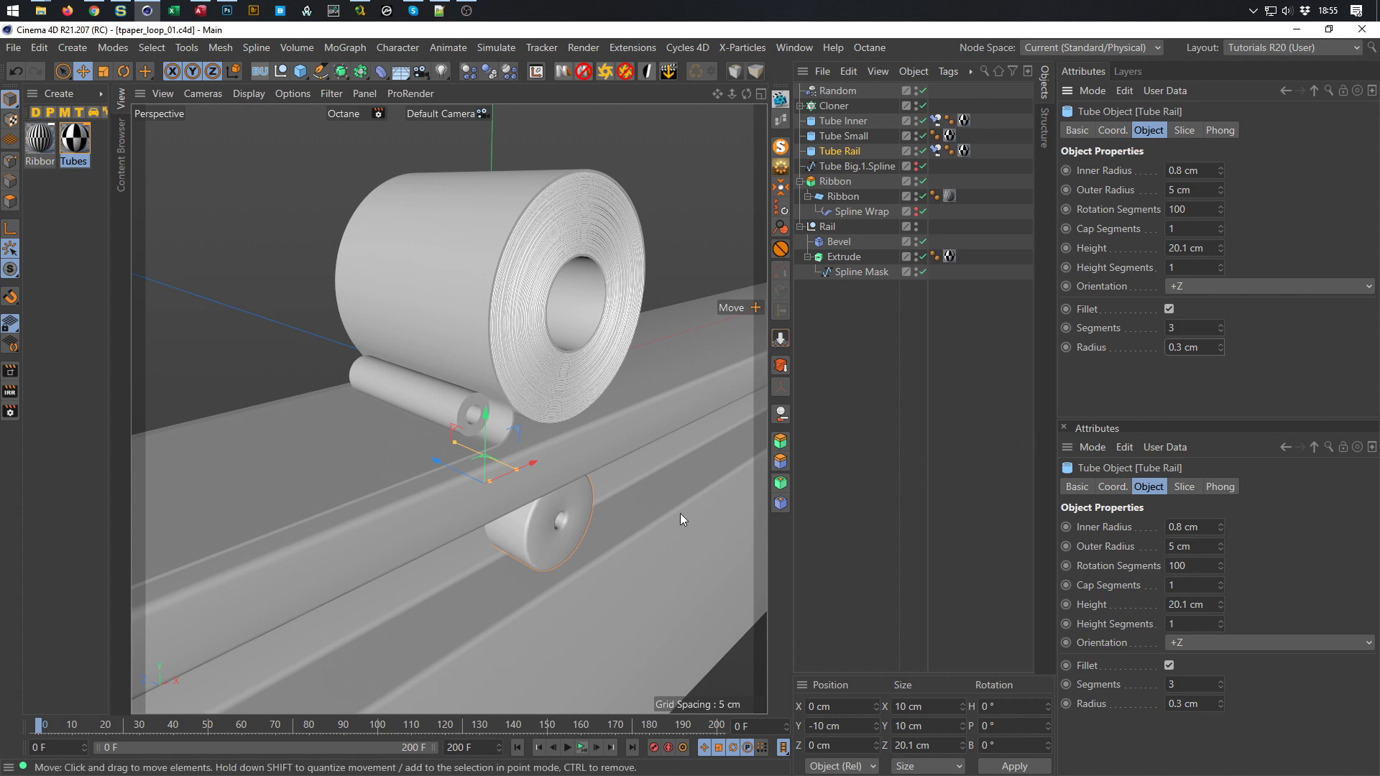
Shorten Tube Rail in the Right view, setting its height to 6 cm
middle_click(632, 509)
middle_click(387, 497)
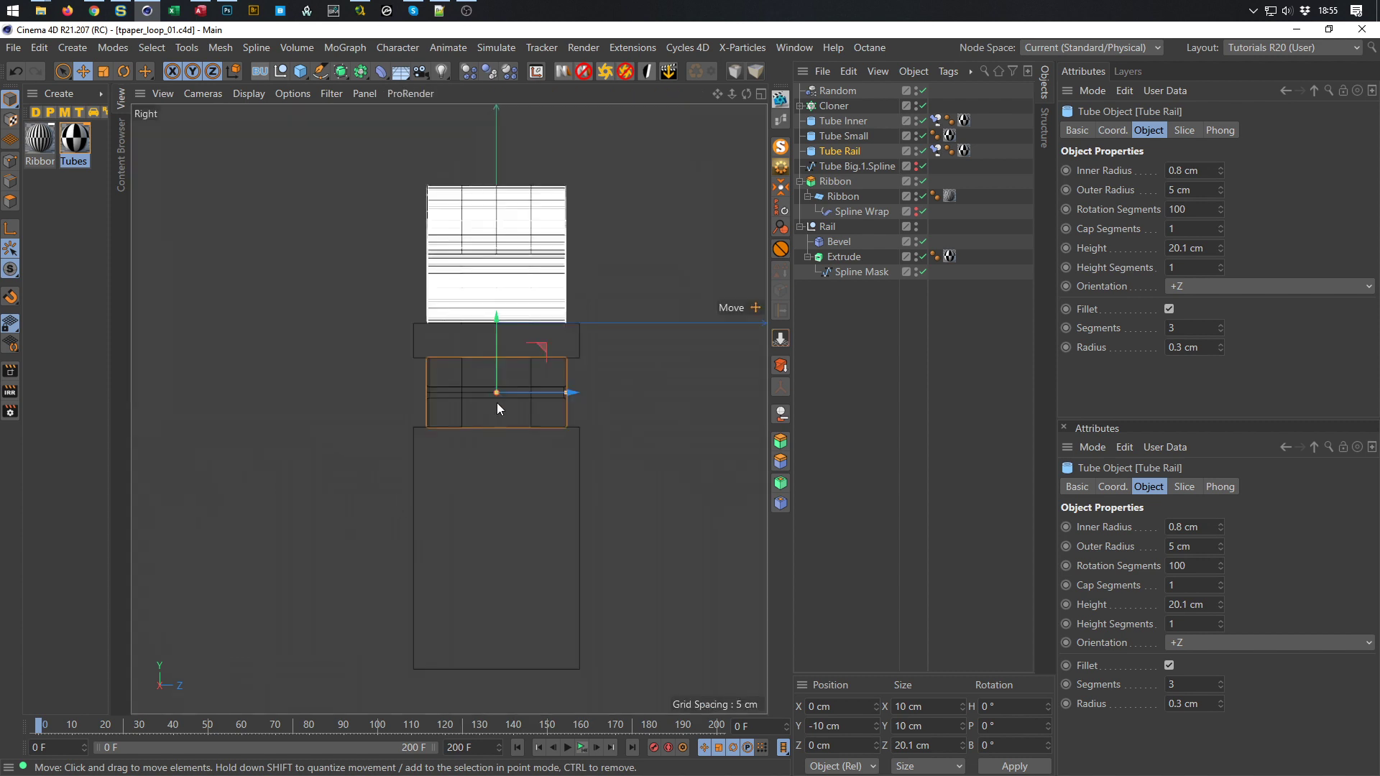
scroll(497, 403, up, 6)
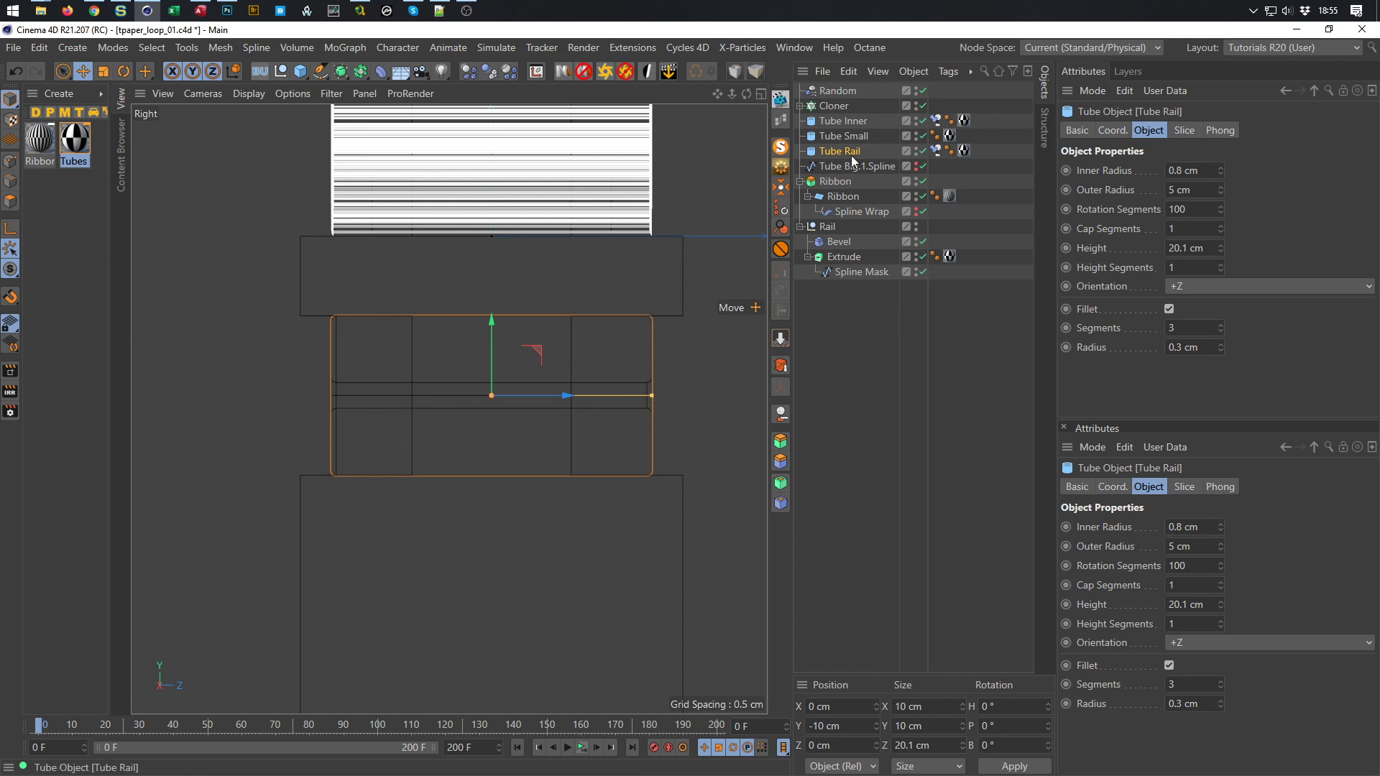
drag(648, 397, 543, 411)
click(1181, 249)
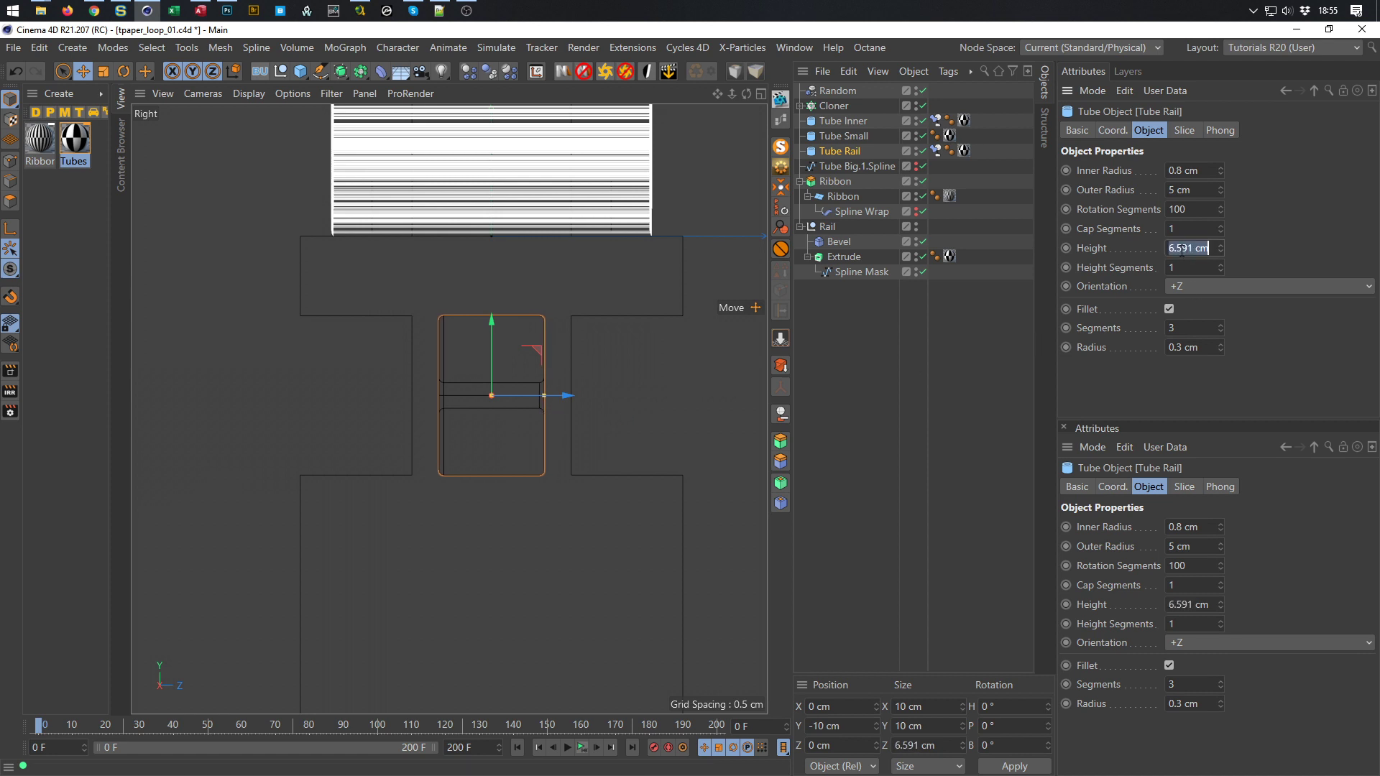
text(6)
key(Return)
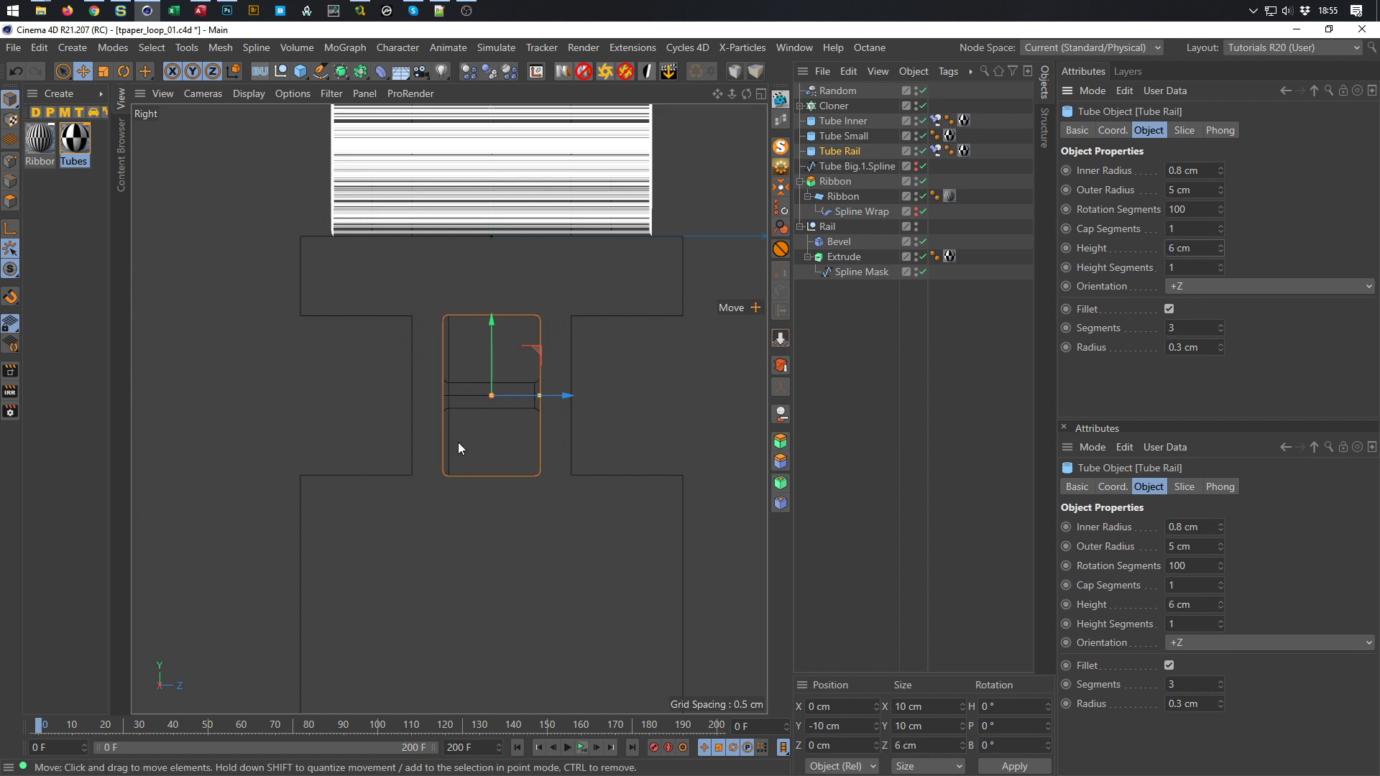
Move Tube Rail sideways into the rail's side groove, set its Z position to -8 cm, and save the project
drag(563, 396, 431, 409)
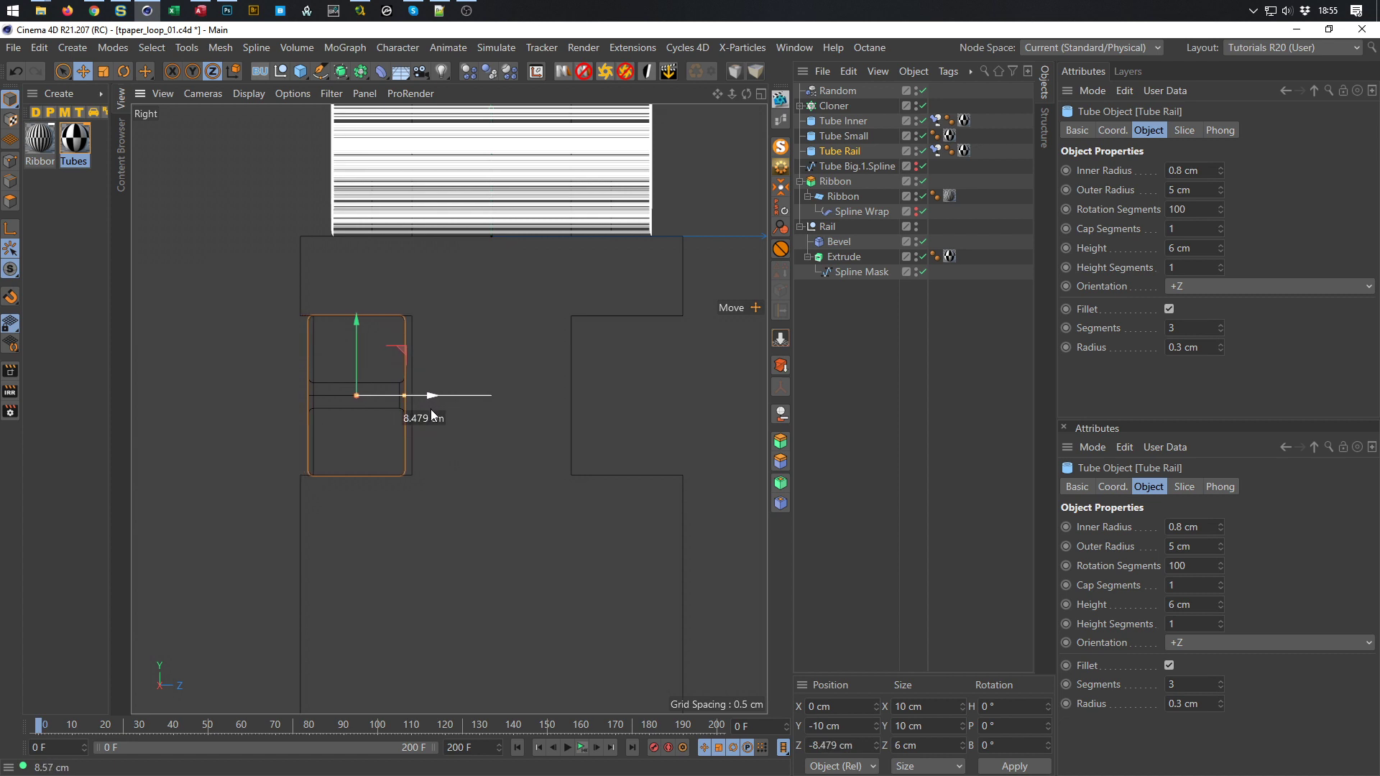
drag(433, 415, 422, 431)
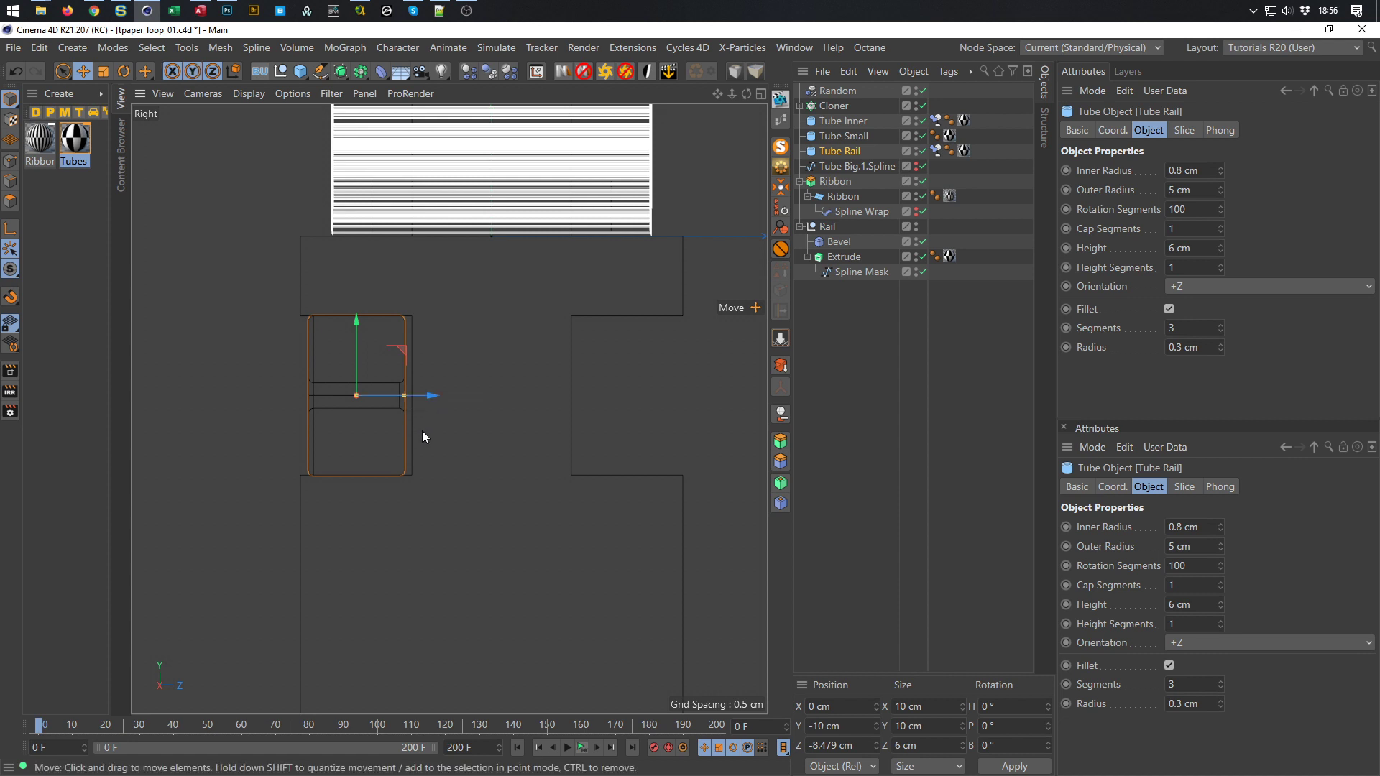
click(848, 745)
text(-8)
key(Return)
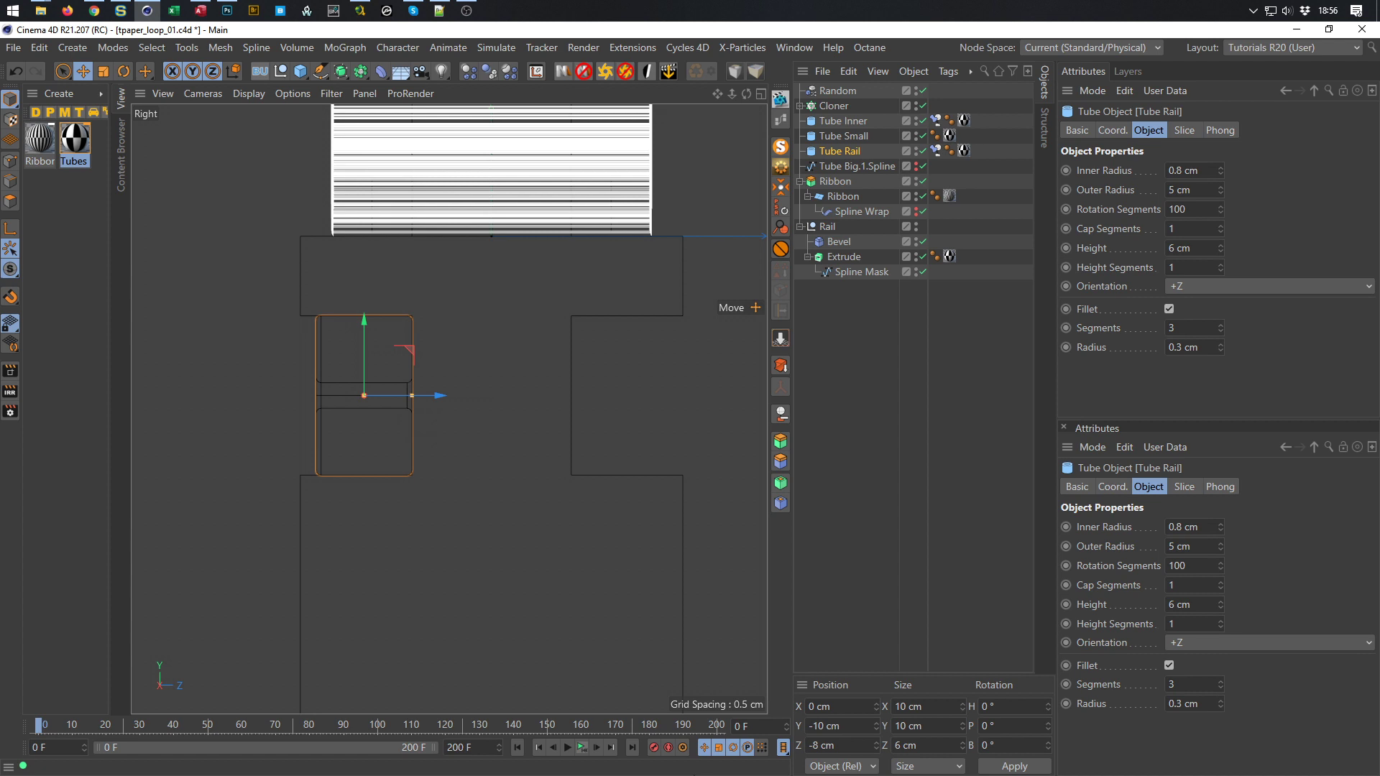
middle_click(459, 608)
middle_click(284, 304)
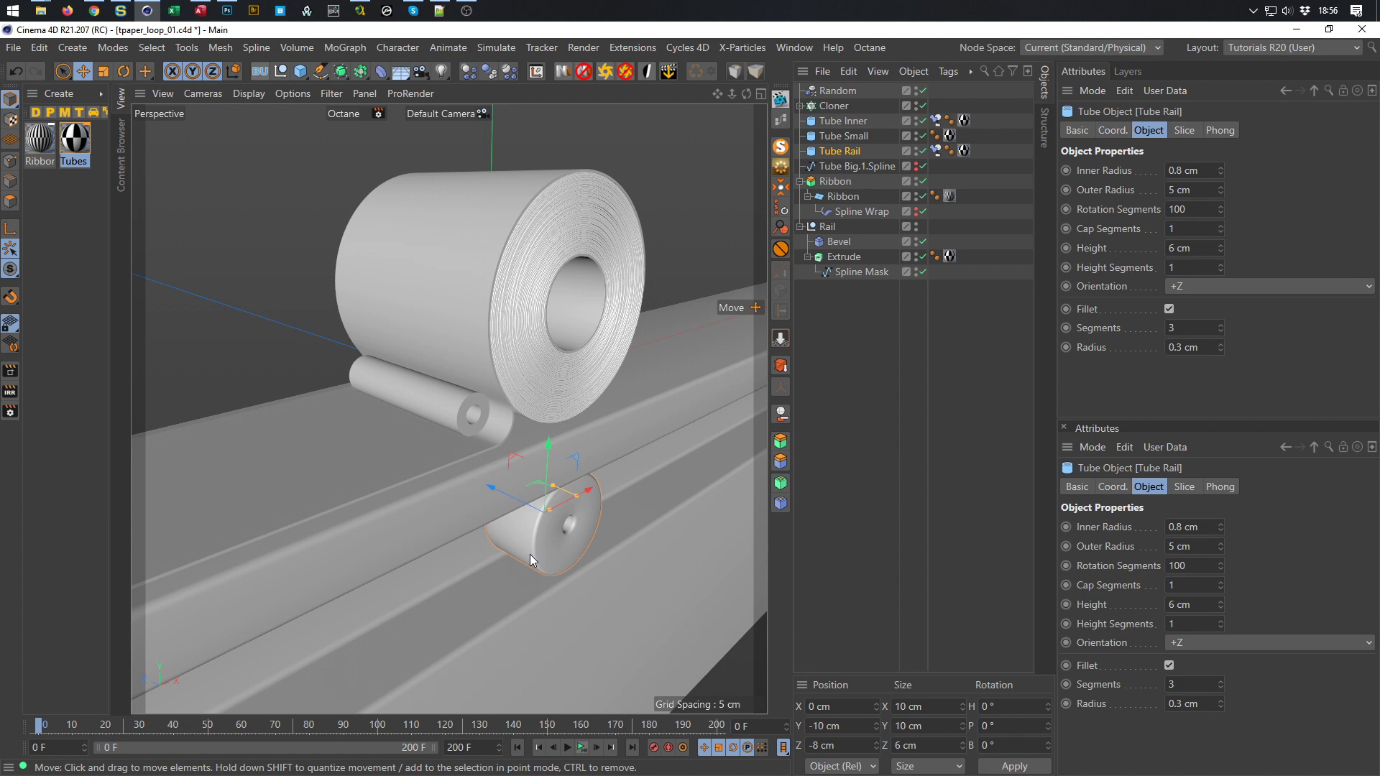
key(ctrl+s)
Hide the Ribbon generator in the viewport while working in the Right view
middle_click(576, 536)
middle_click(397, 523)
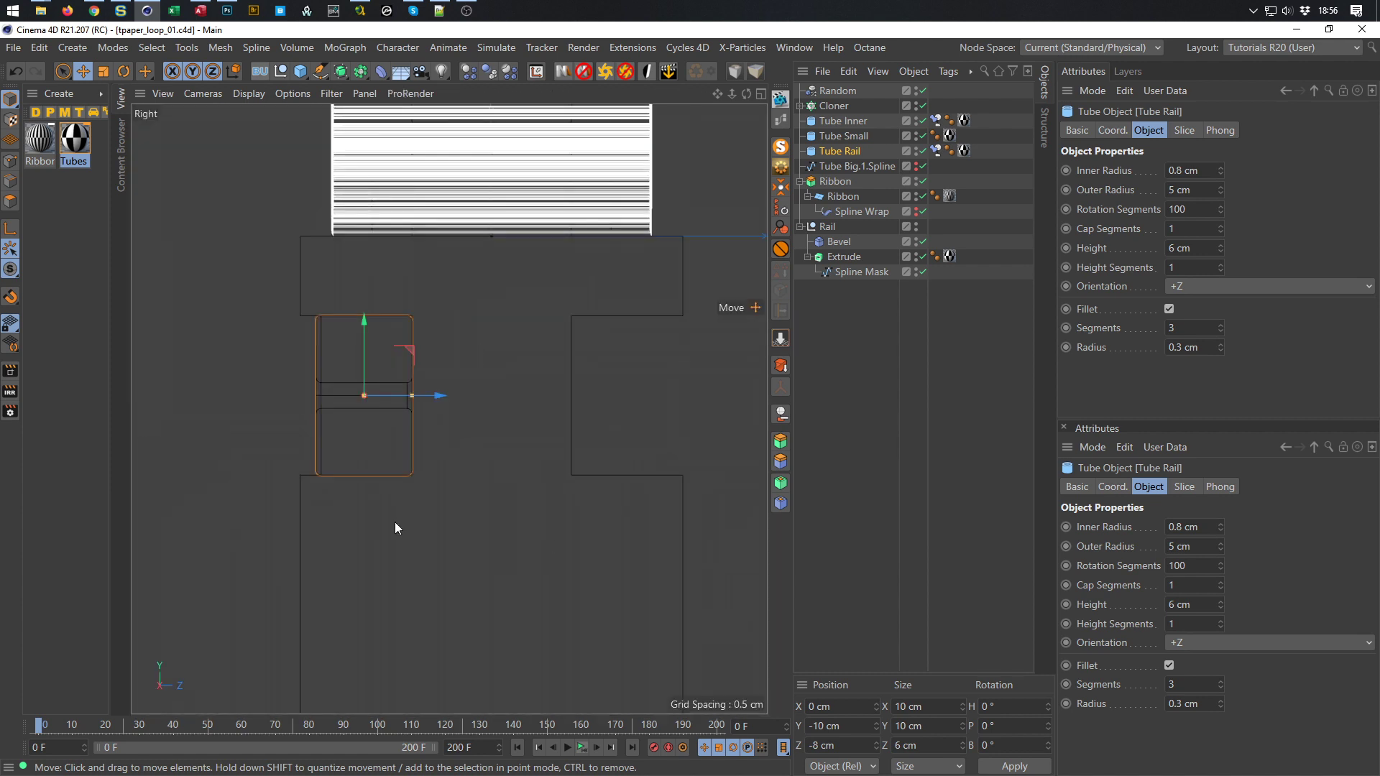
alt+right_drag(442, 517, 434, 518)
alt+middle_drag(460, 479, 464, 521)
alt+right_drag(480, 493, 496, 488)
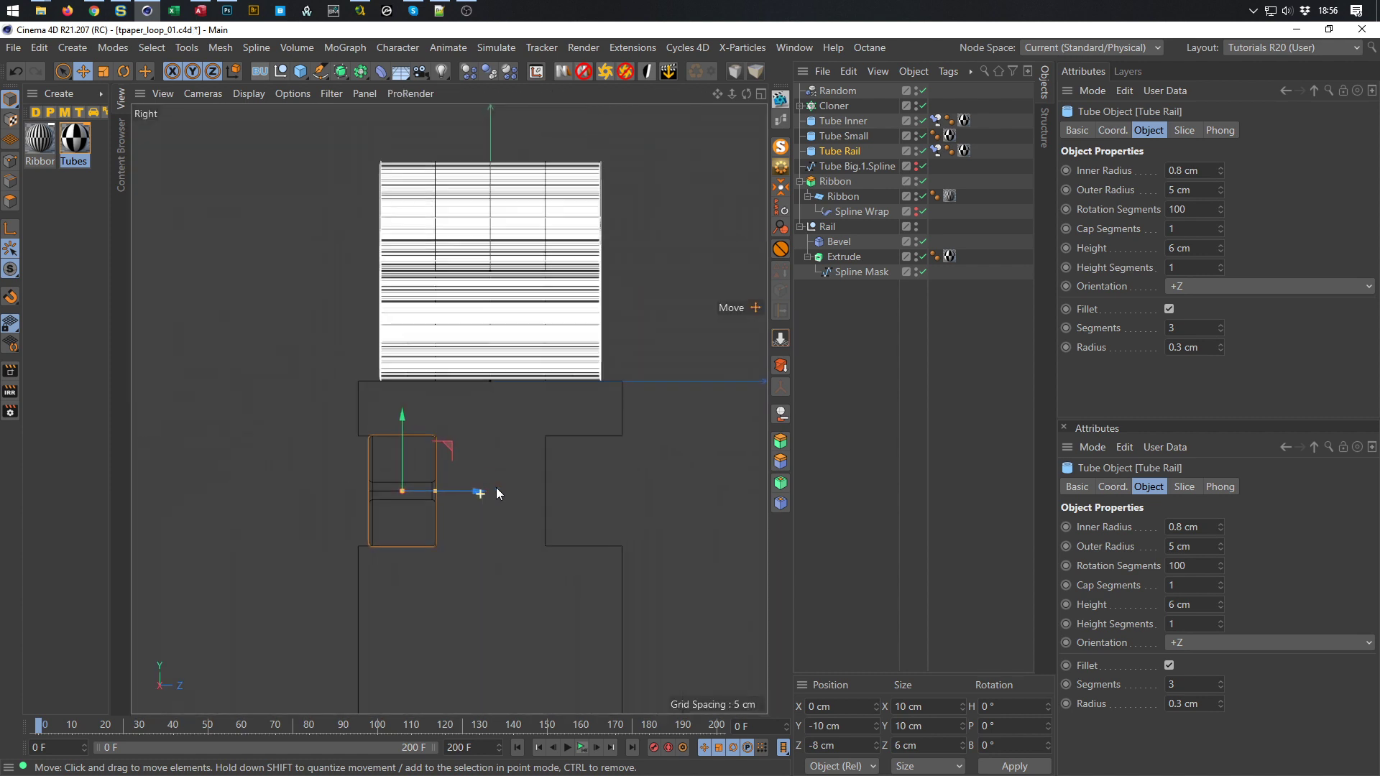
click(240, 94)
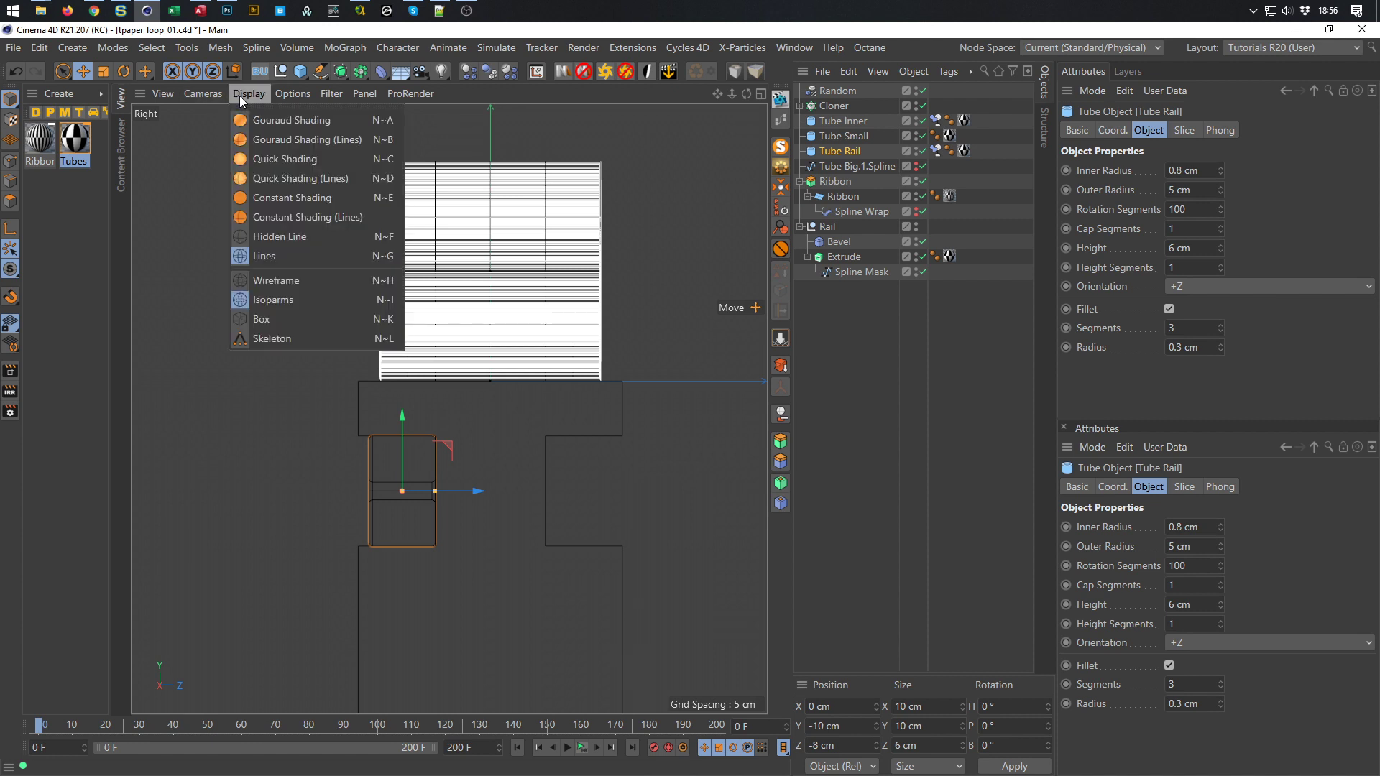
click(171, 191)
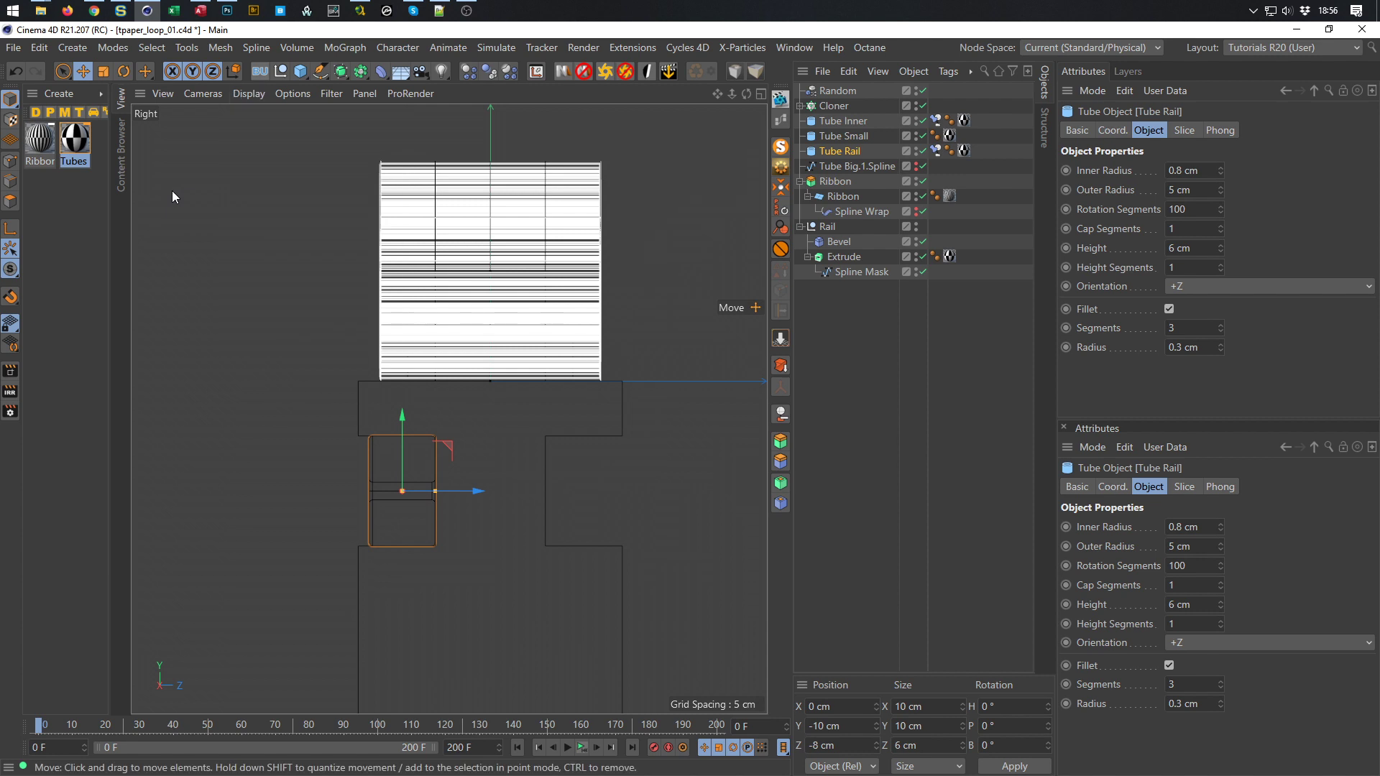
middle_click(361, 273)
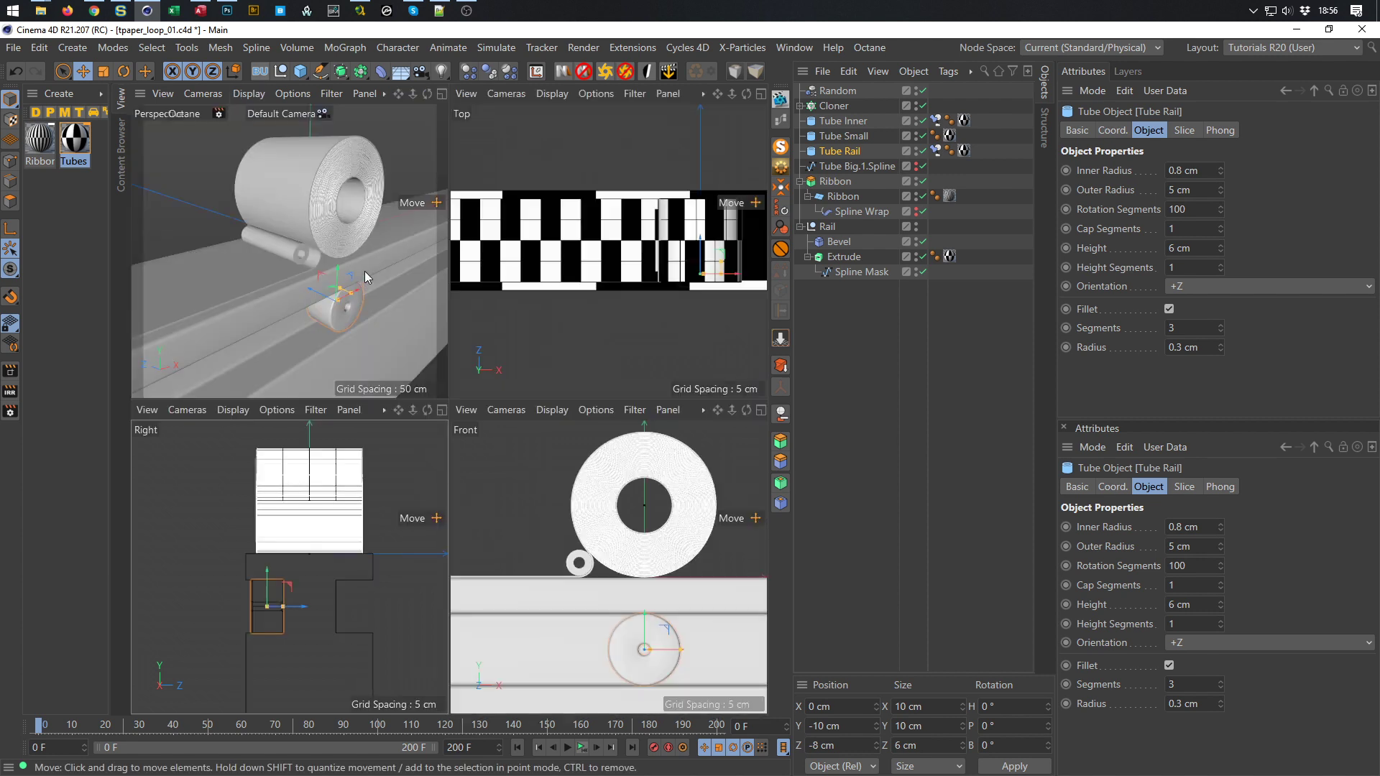
middle_click(364, 270)
middle_click(412, 400)
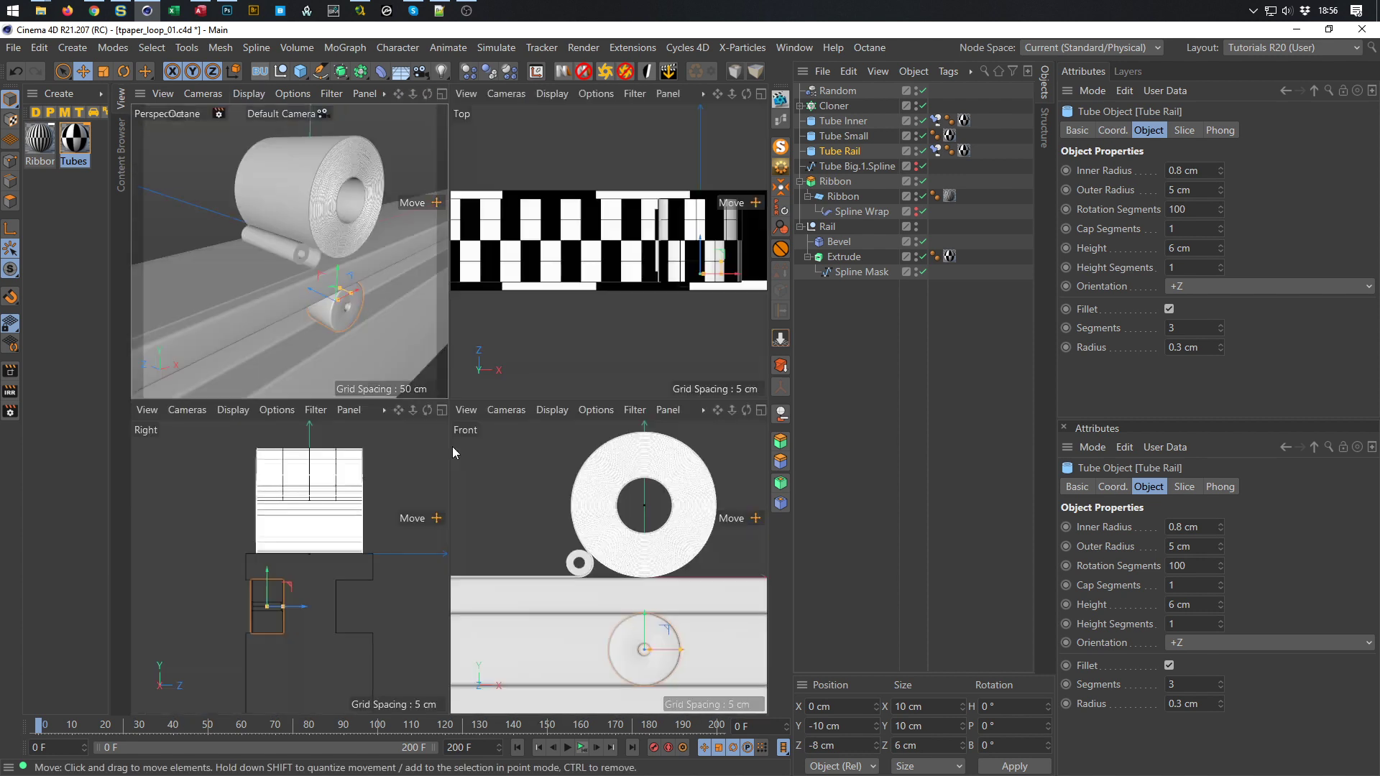
middle_click(411, 486)
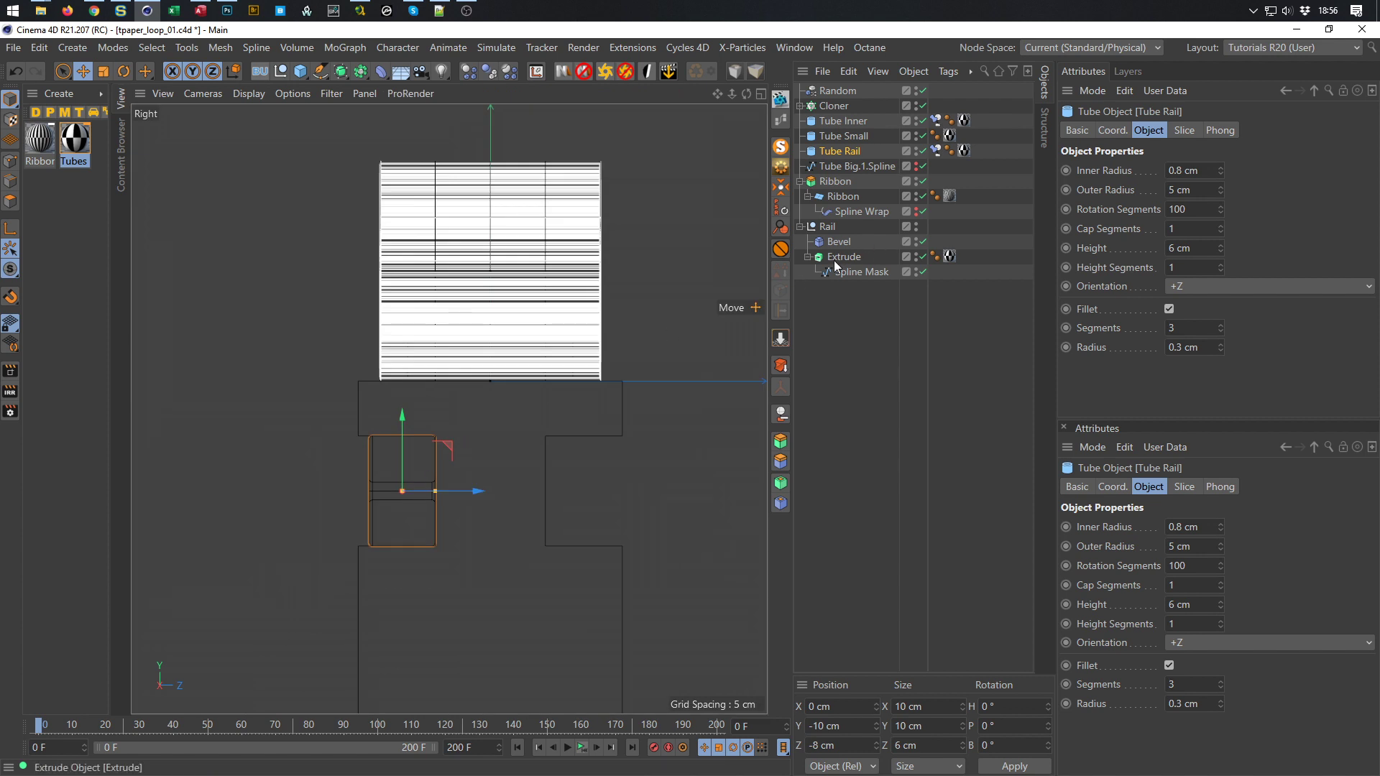
click(916, 185)
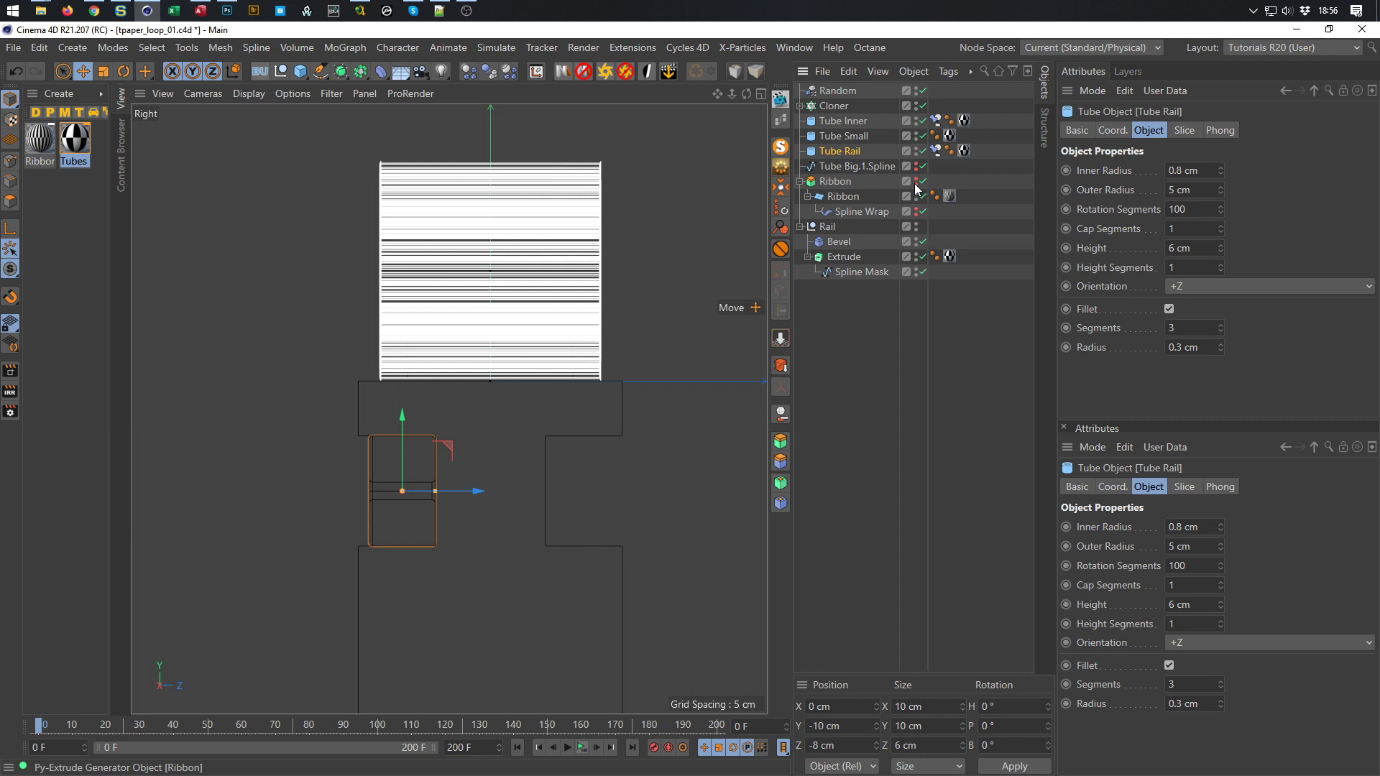
right_click(483, 282)
key(Escape)
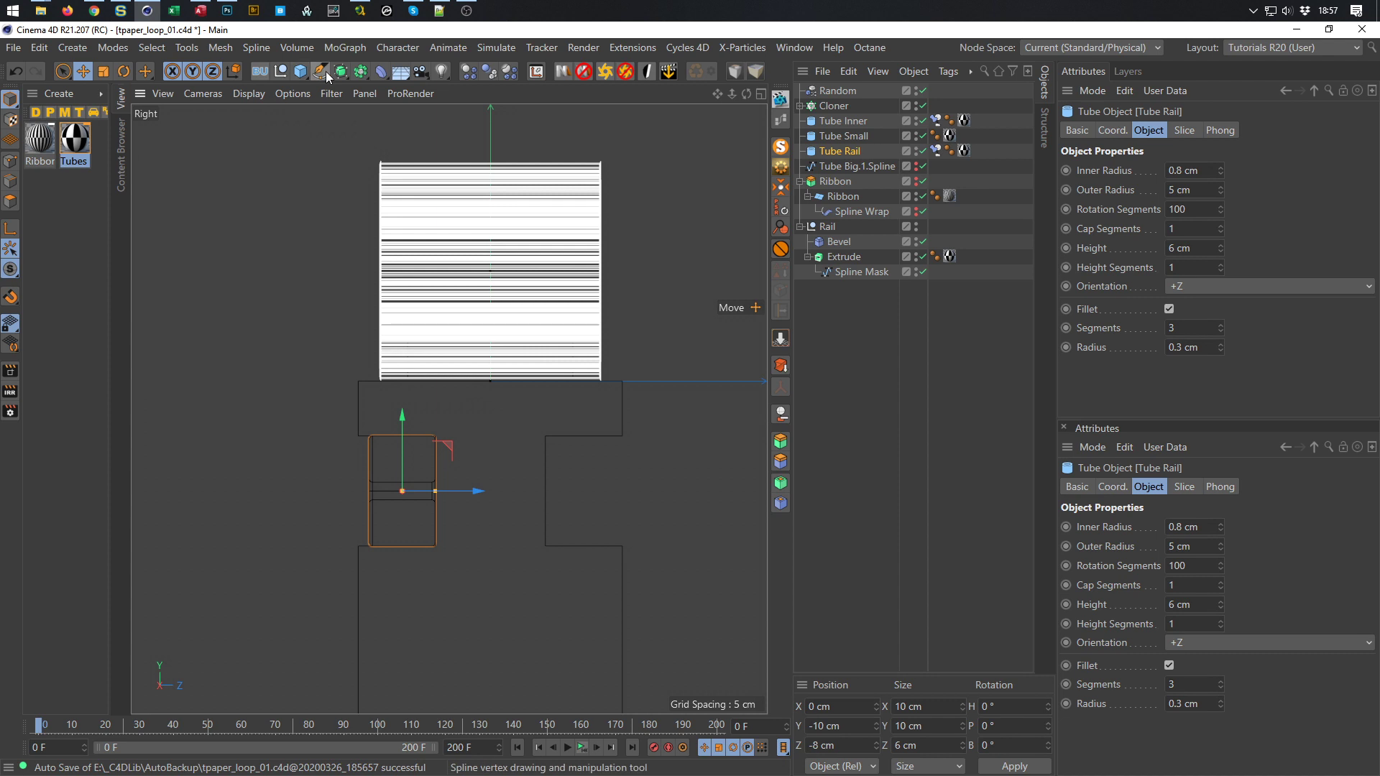
Add a Rectangle spline in the Right view and scale it down to about 20.8 cm
drag(326, 77, 501, 203)
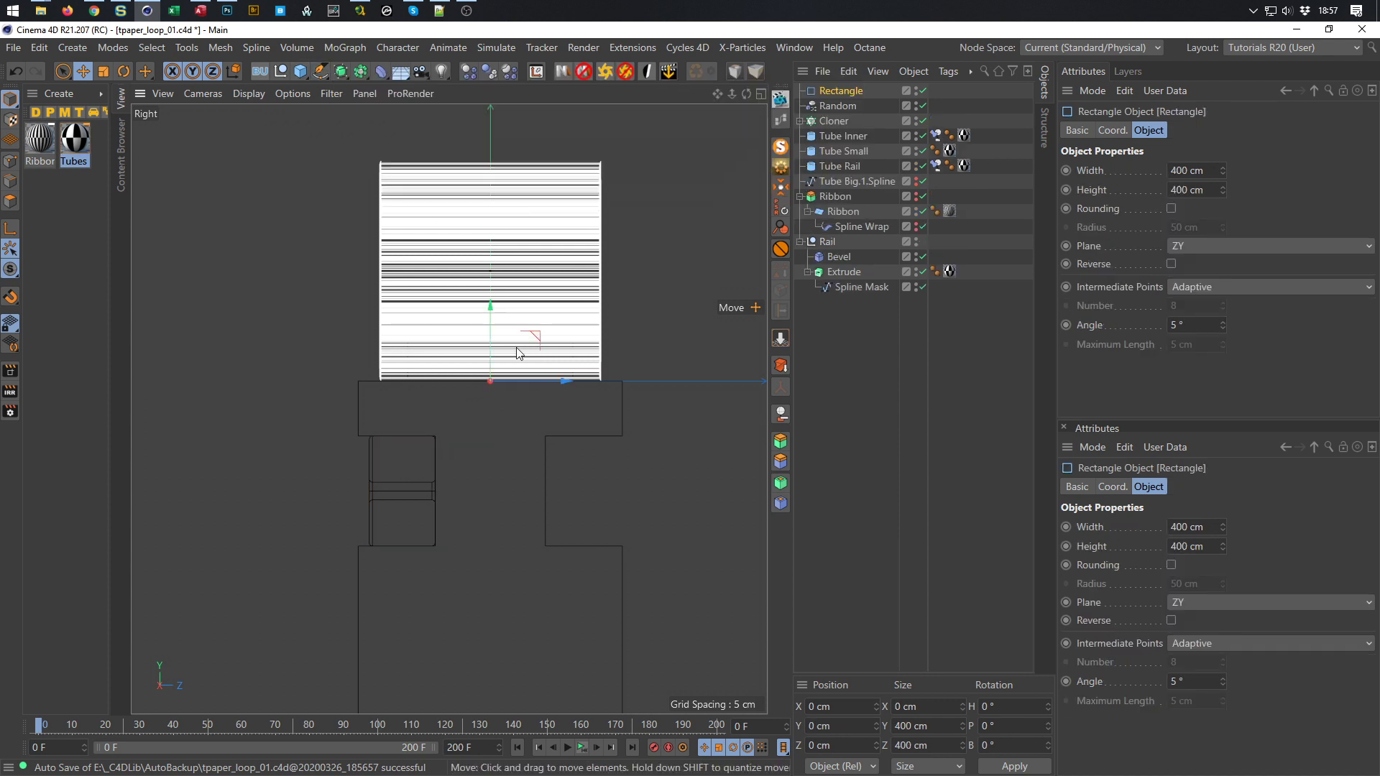
key(t)
drag(663, 484, 173, 674)
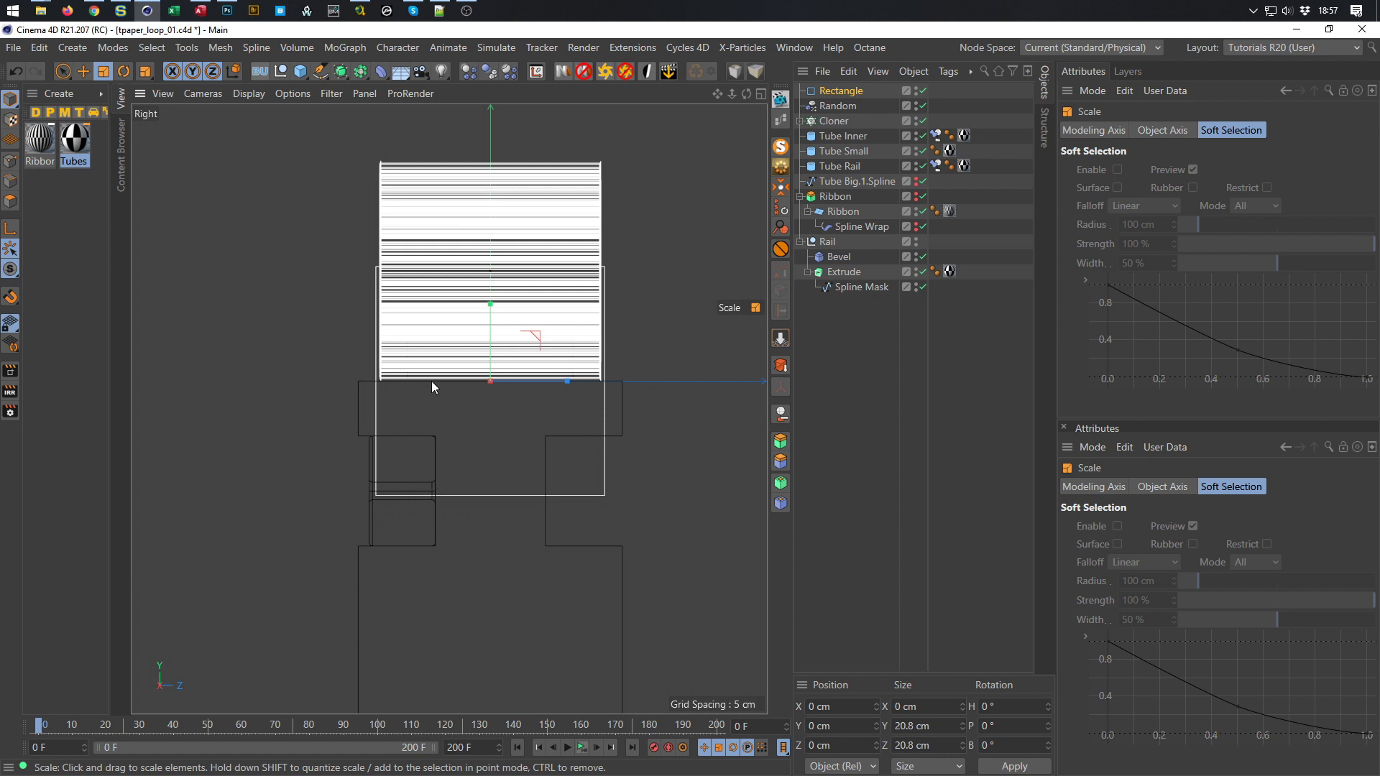
middle_click(415, 357)
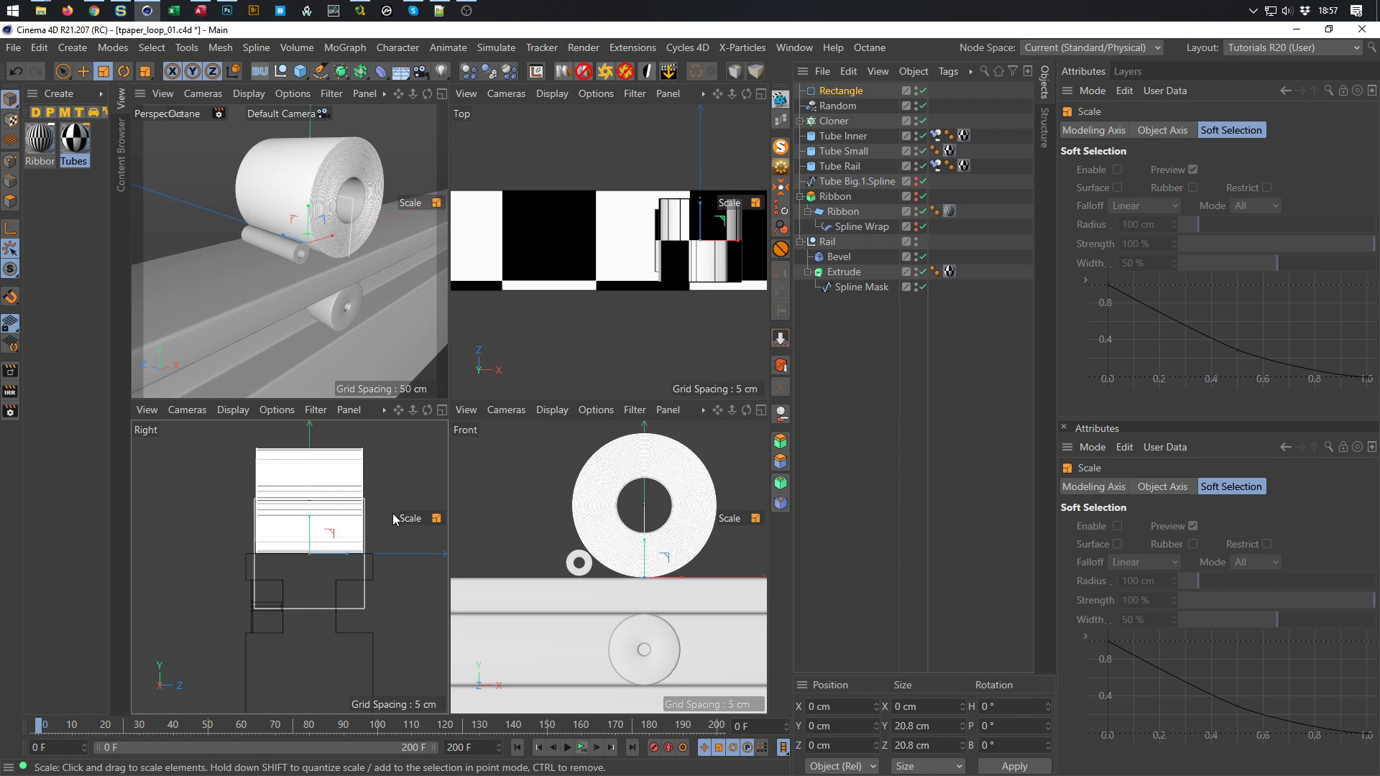
middle_click(377, 546)
middle_click(415, 431)
middle_click(417, 543)
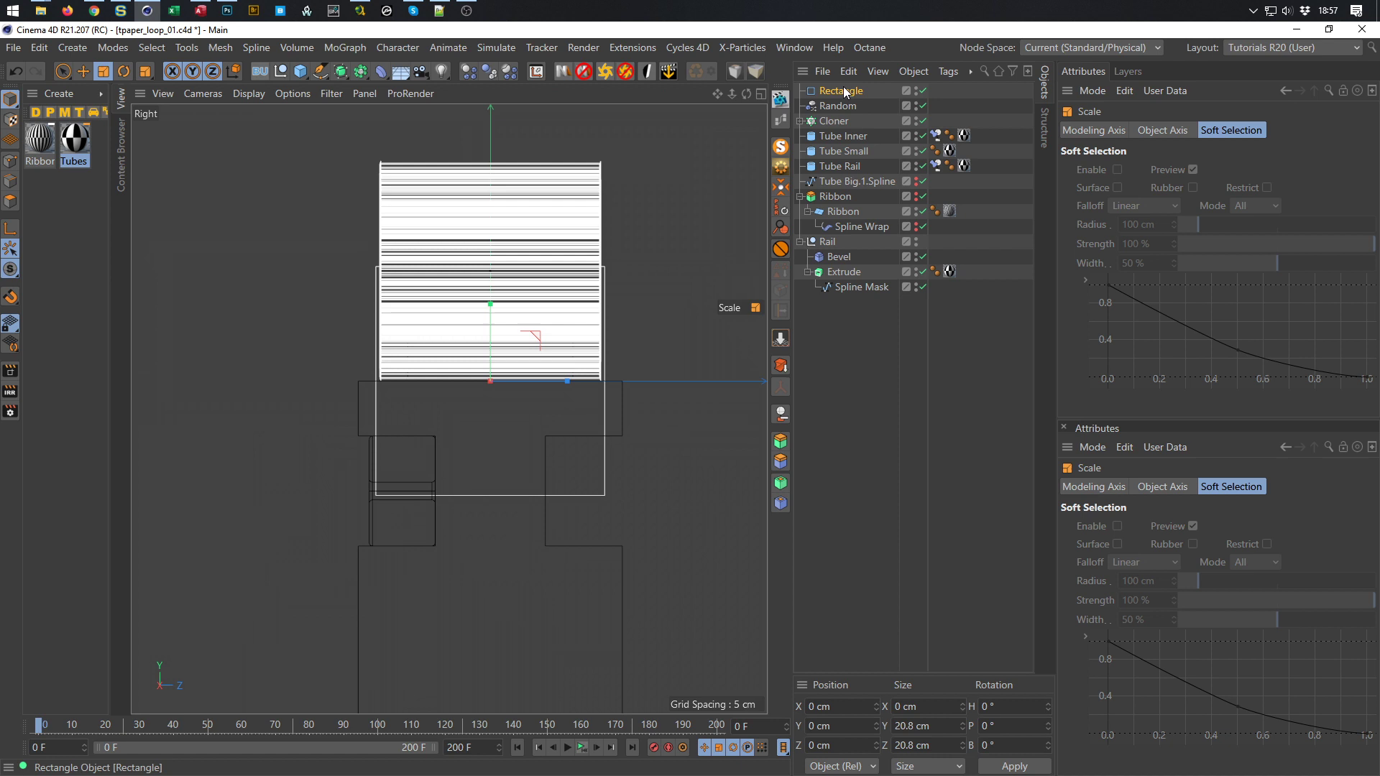
Move Rectangle to the end of the object hierarchy and set its width and height to 20 cm
drag(825, 367, 826, 370)
click(1209, 174)
text(20)
key(Tab)
text(20)
key(Return)
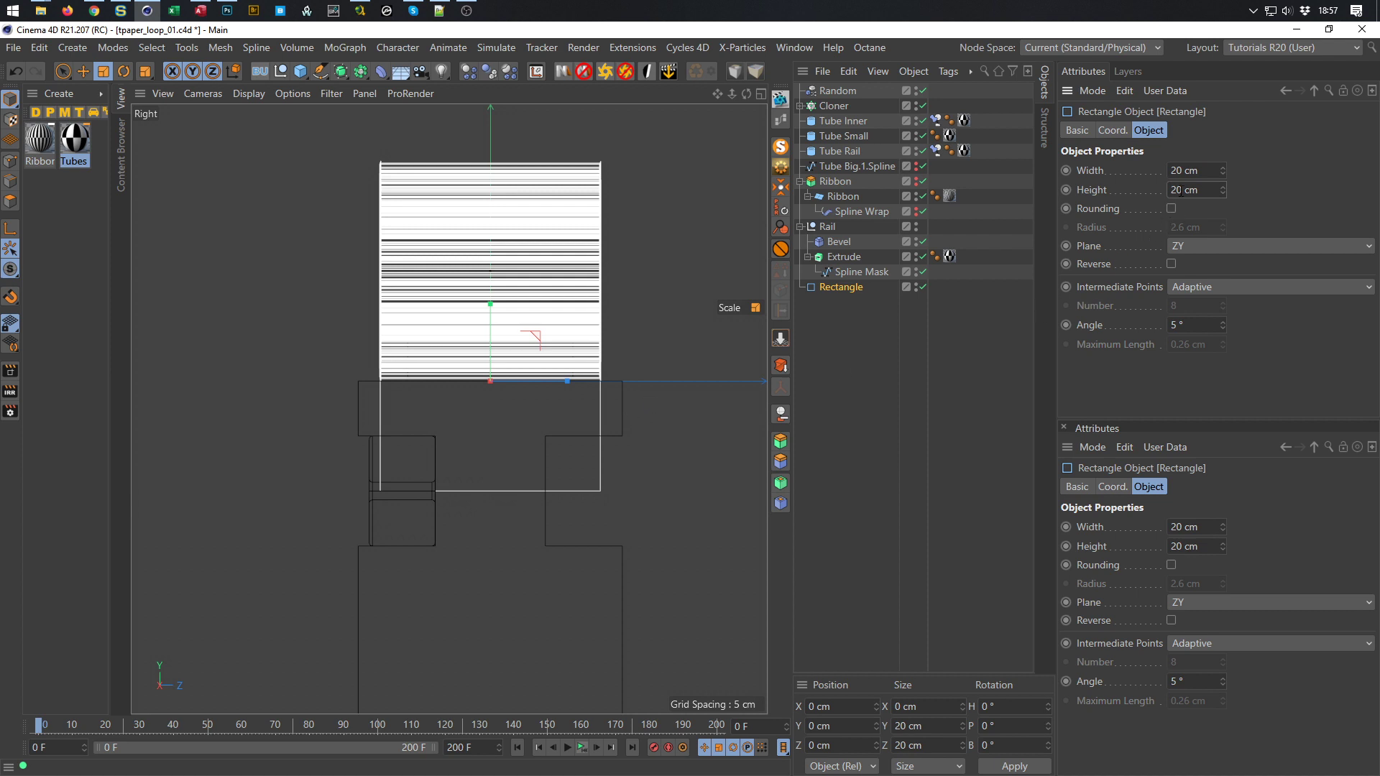
Widen Rectangle to 30 cm so its sides extend beyond the rail
click(1223, 168)
click(1223, 168)
click(1223, 168)
click(1222, 168)
click(1223, 168)
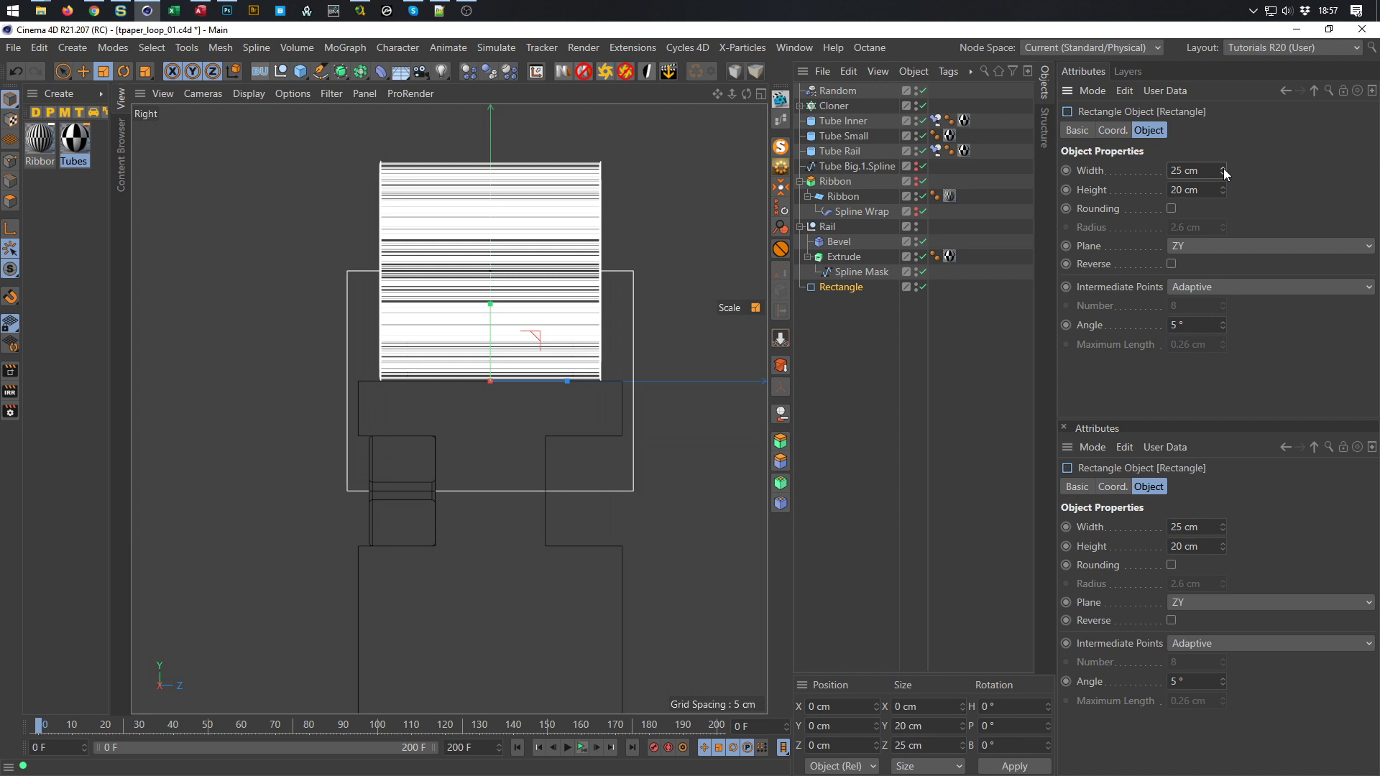
click(1223, 168)
click(1223, 168)
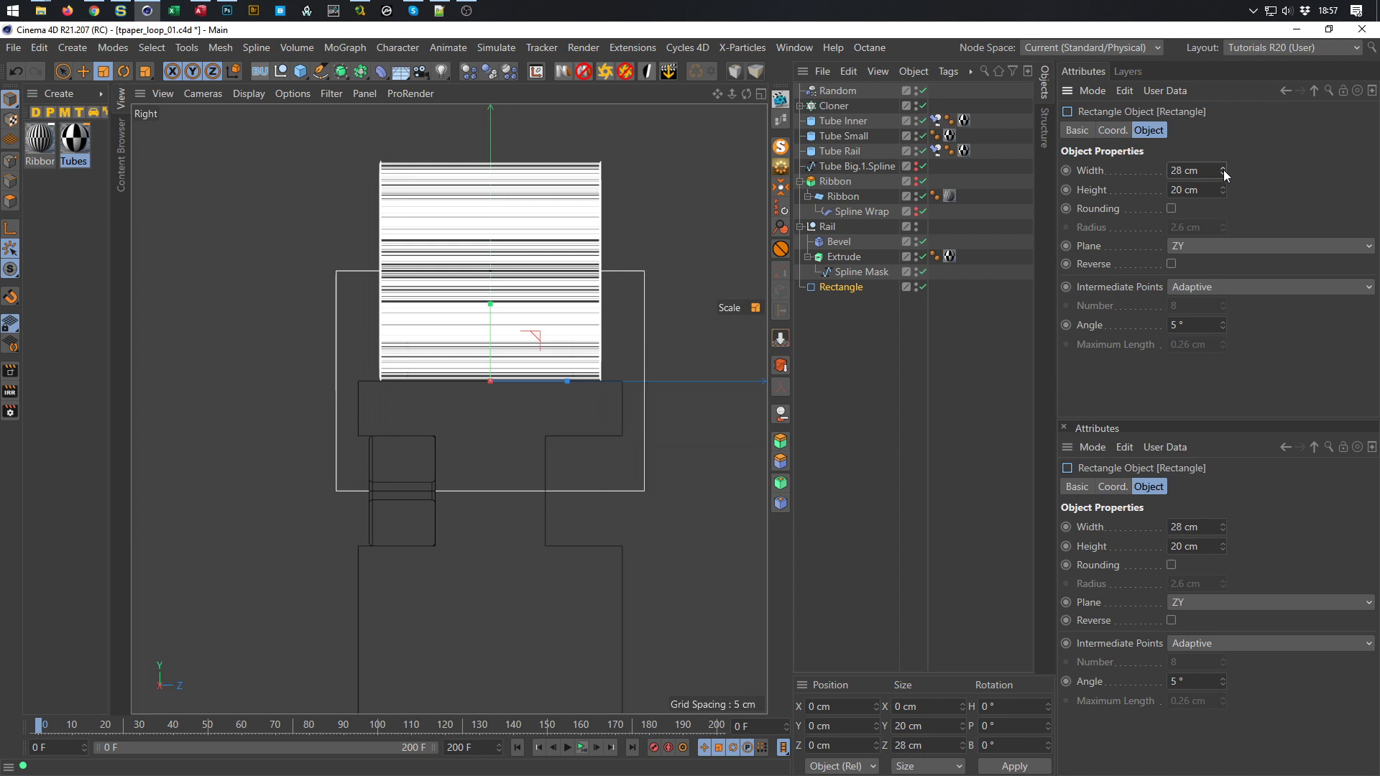
click(1223, 168)
click(1223, 168)
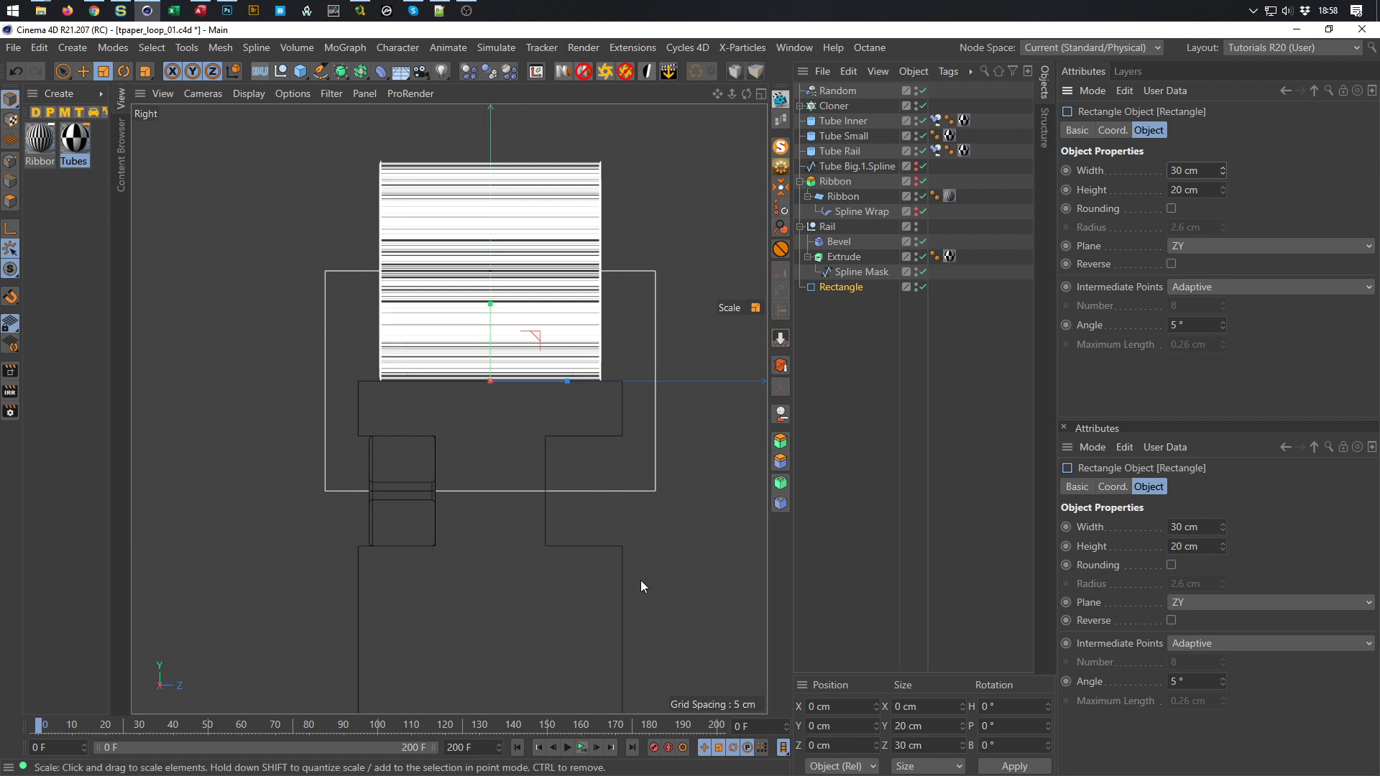
Check Rectangle's alignment with the centres of Tube Inner and Tube Rail in the Front and Perspective views
middle_click(658, 489)
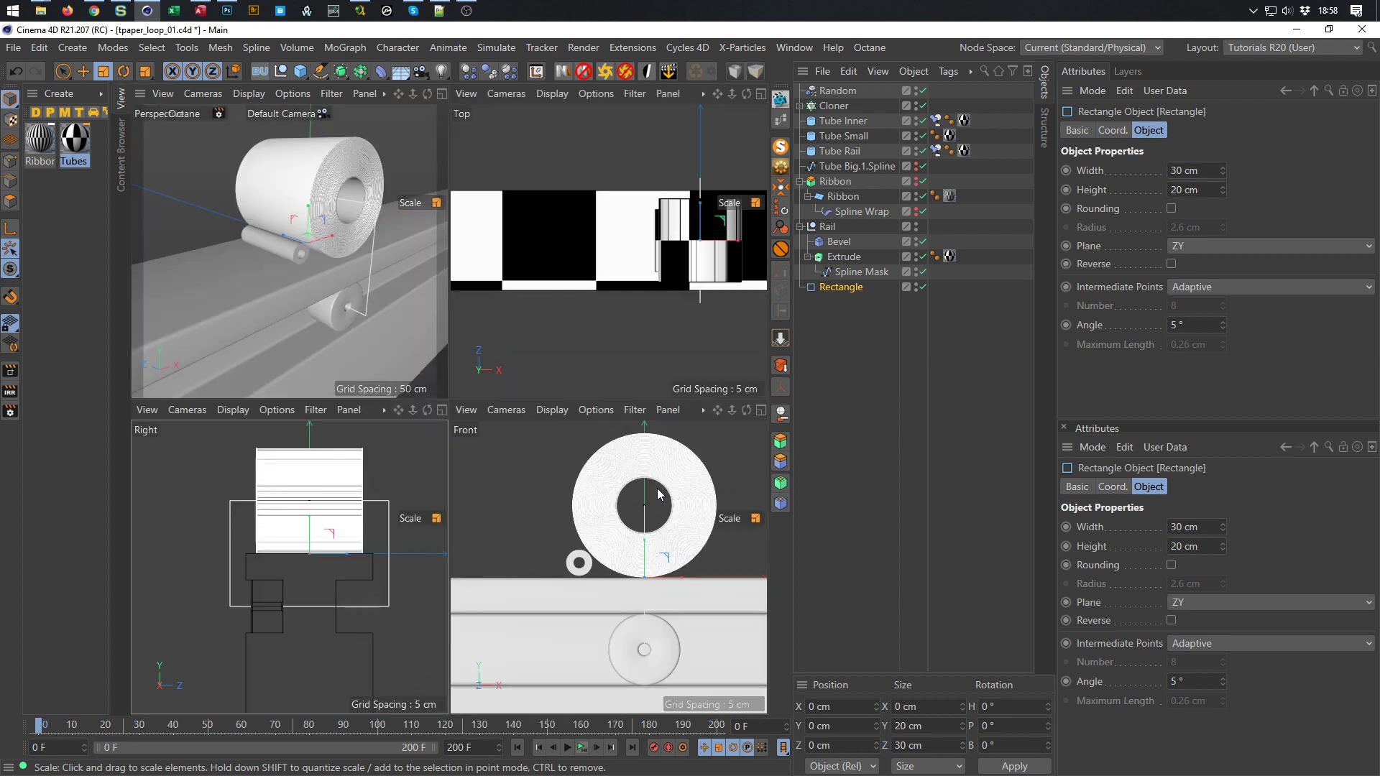
middle_click(660, 494)
scroll(577, 444, up, 6)
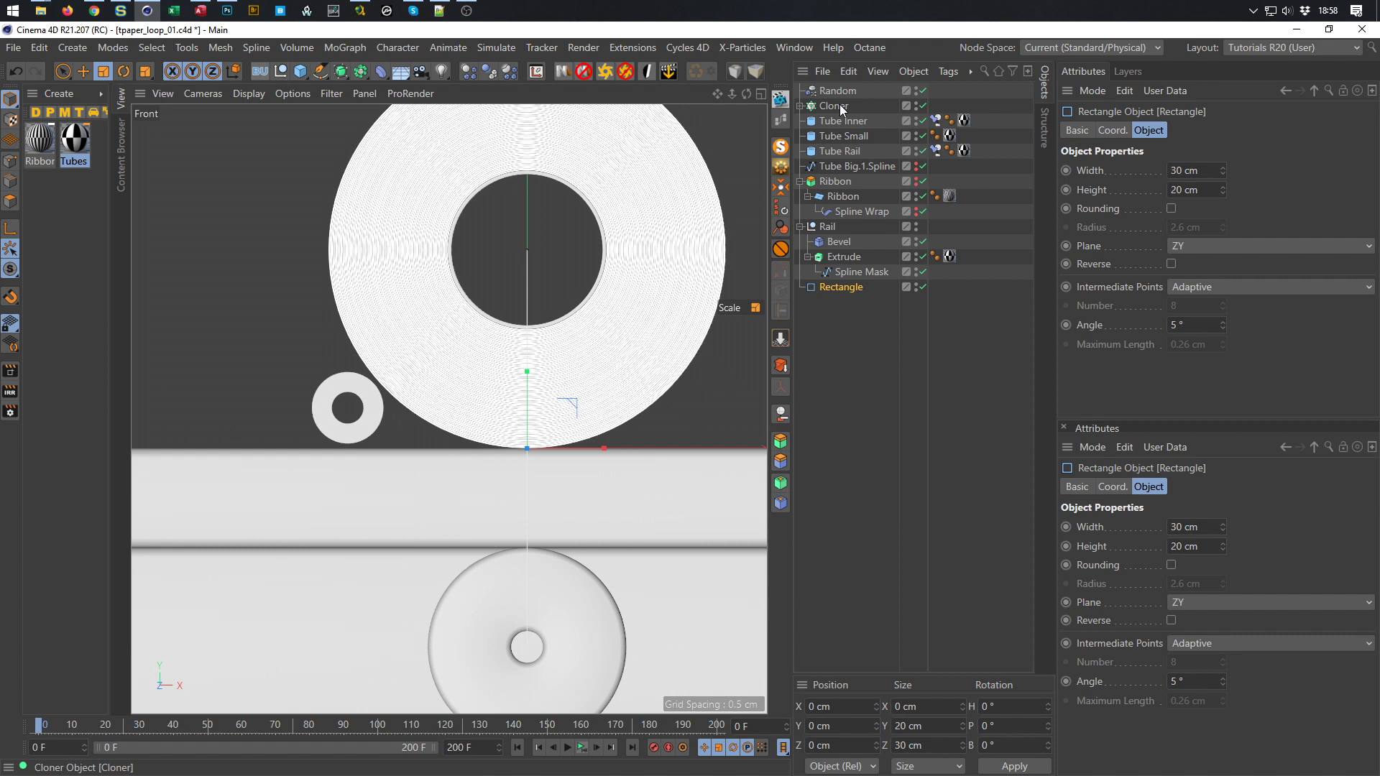
click(842, 123)
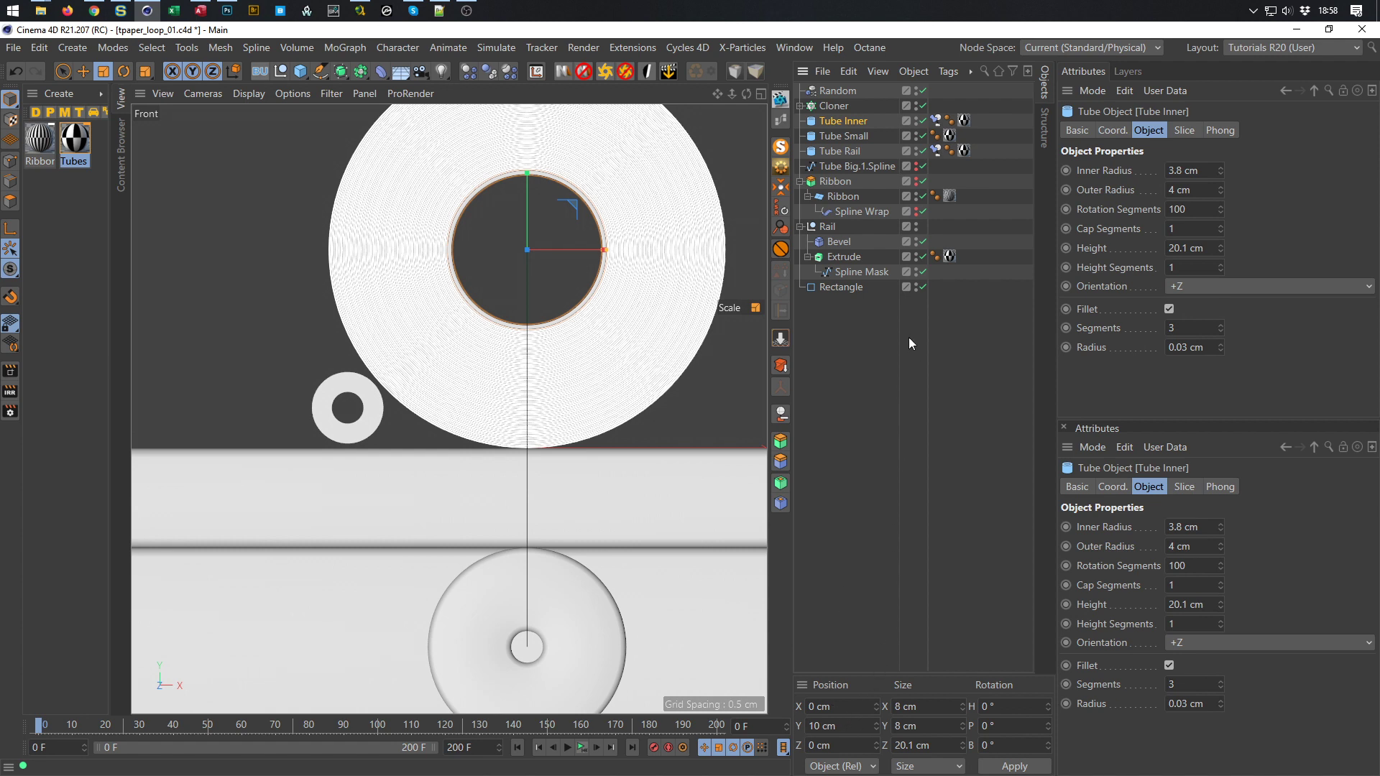
middle_click(603, 295)
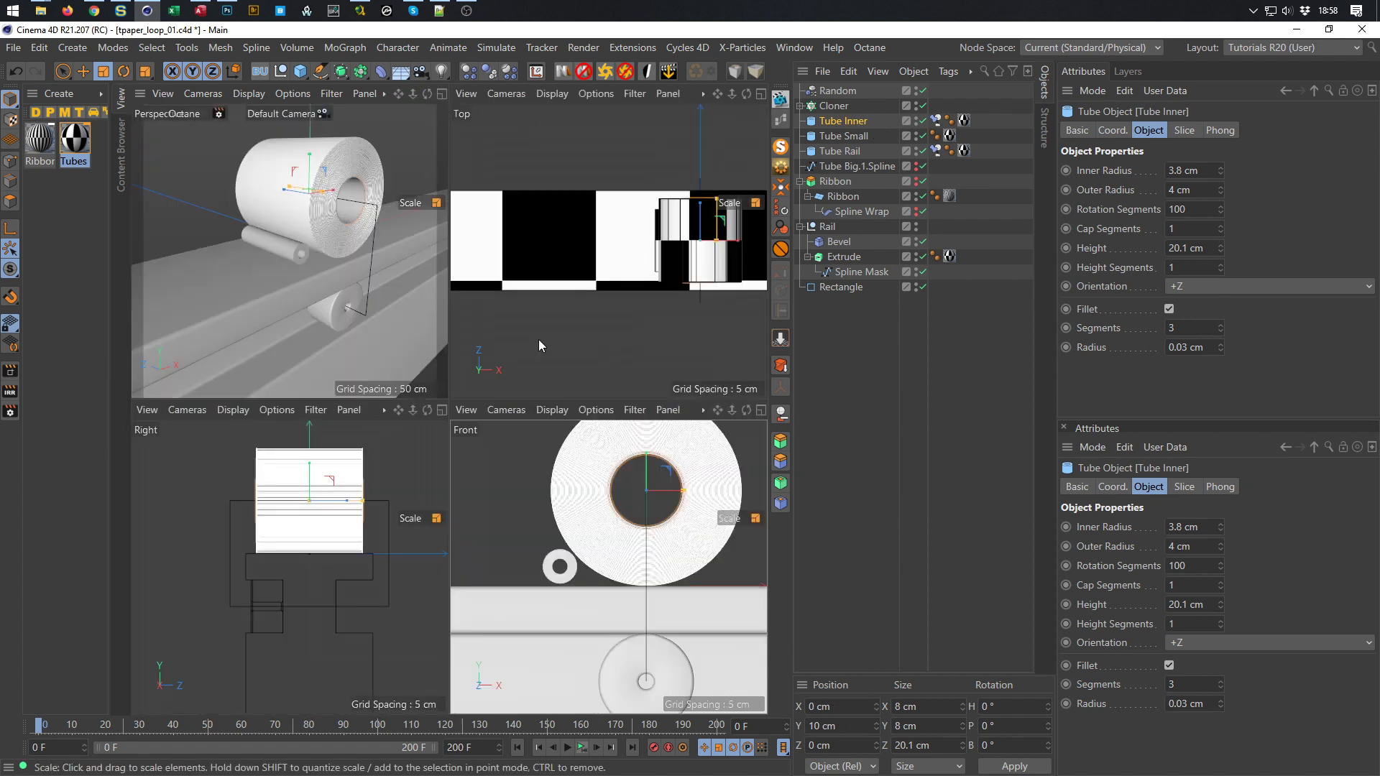
middle_click(314, 326)
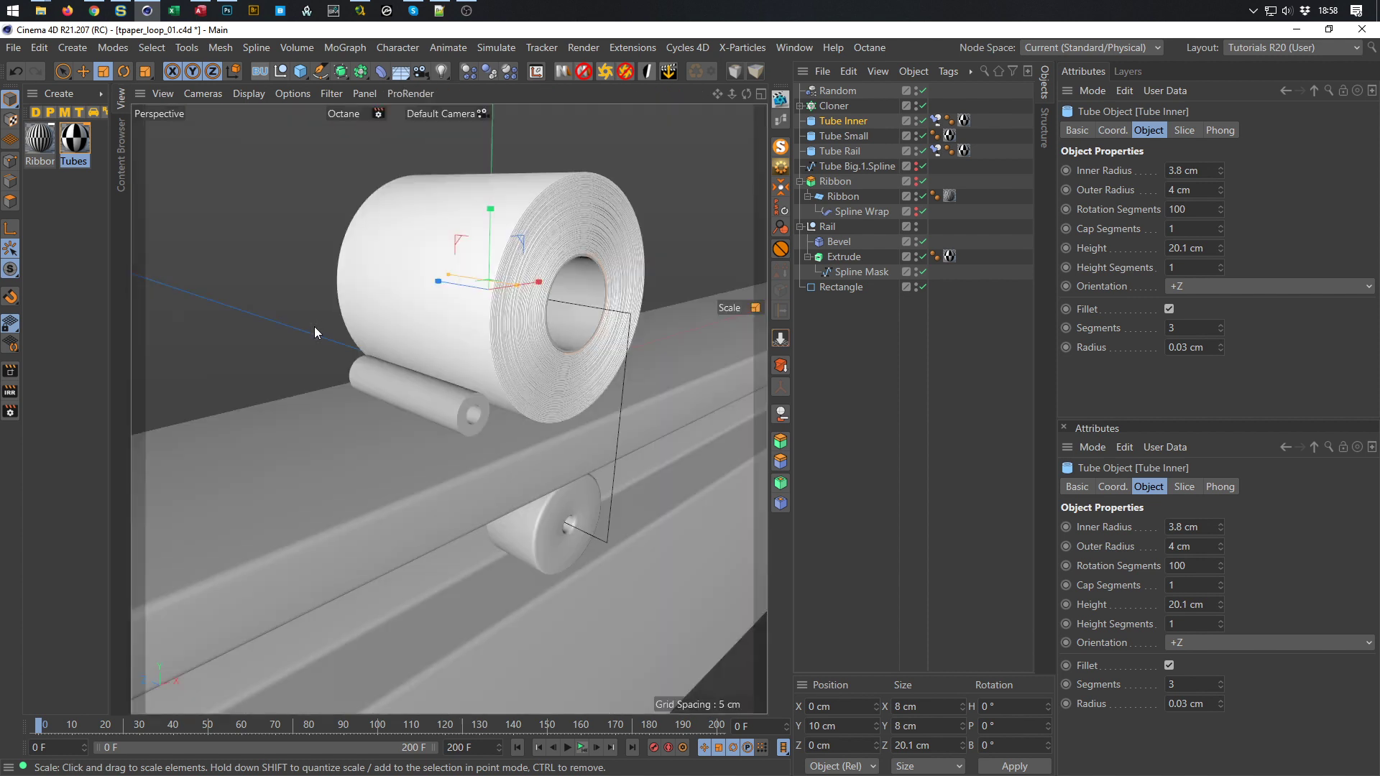
Convert Rectangle into an editable spline and switch to point editing
click(840, 288)
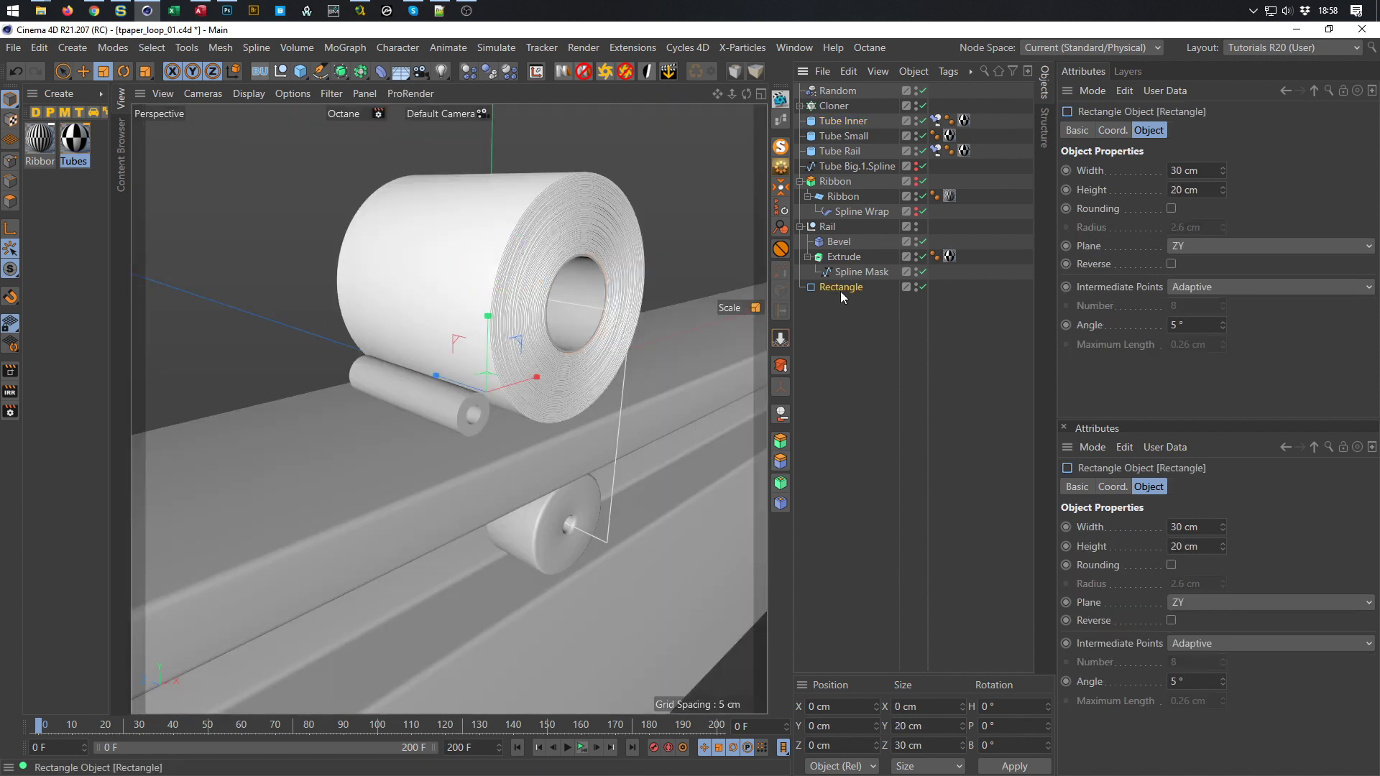
key(c)
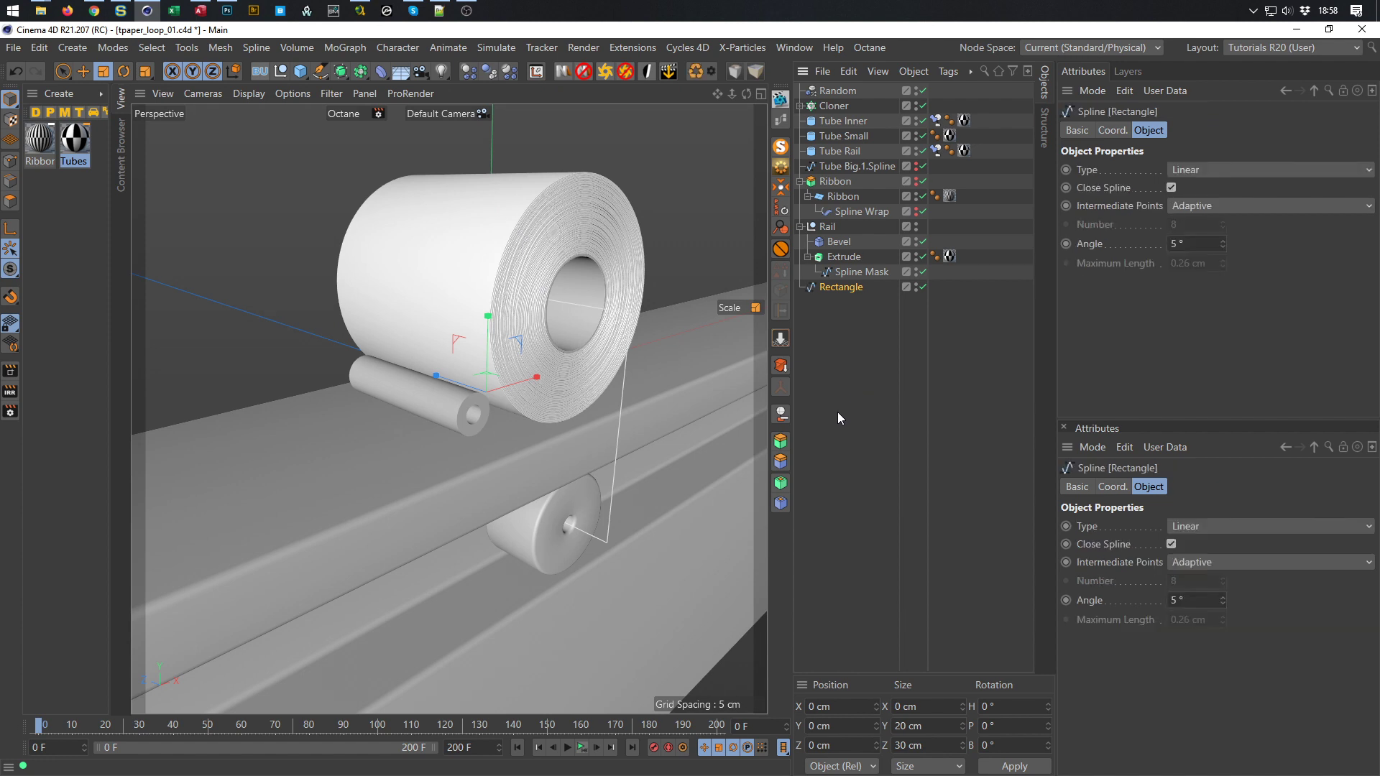
click(10, 161)
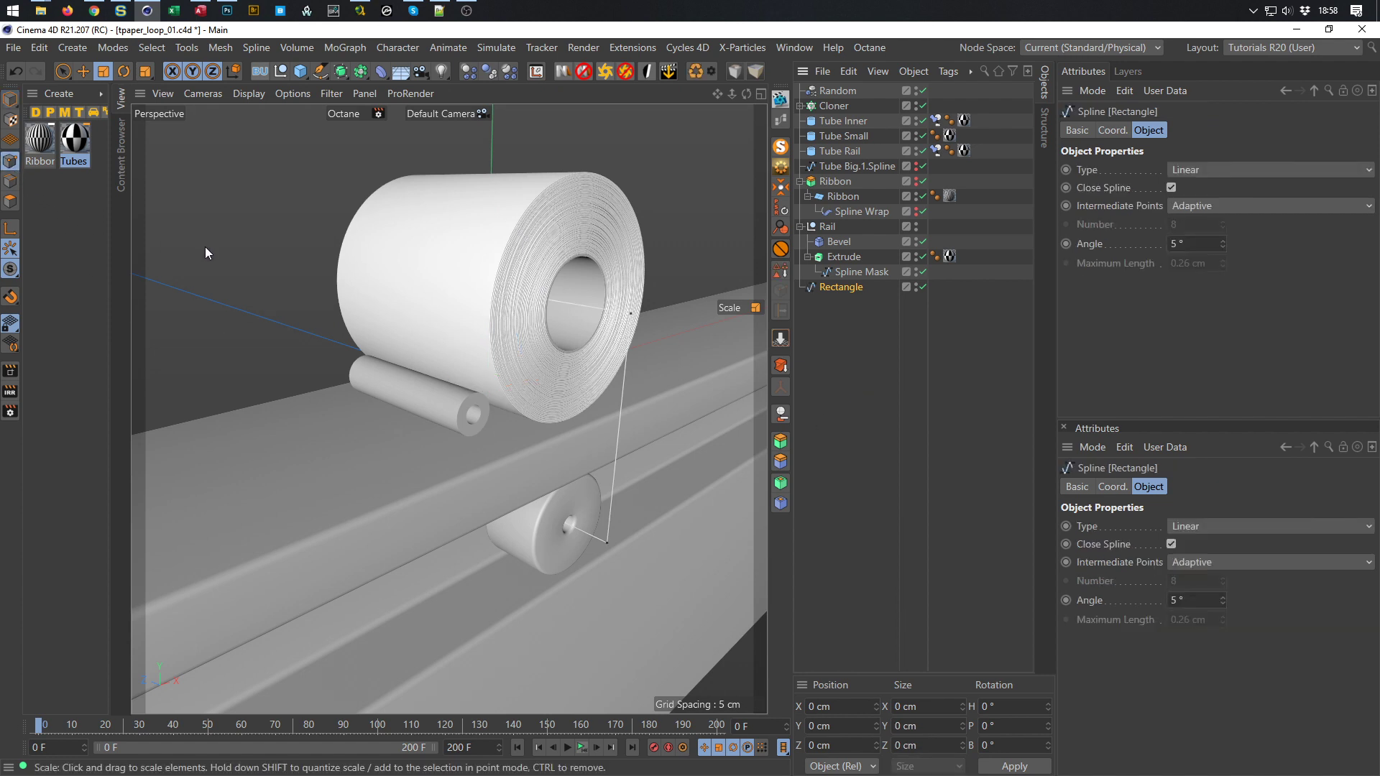
Select Rectangle's two upper corner points in the Right view with Rectangle Selection and return to the Perspective view
middle_click(254, 258)
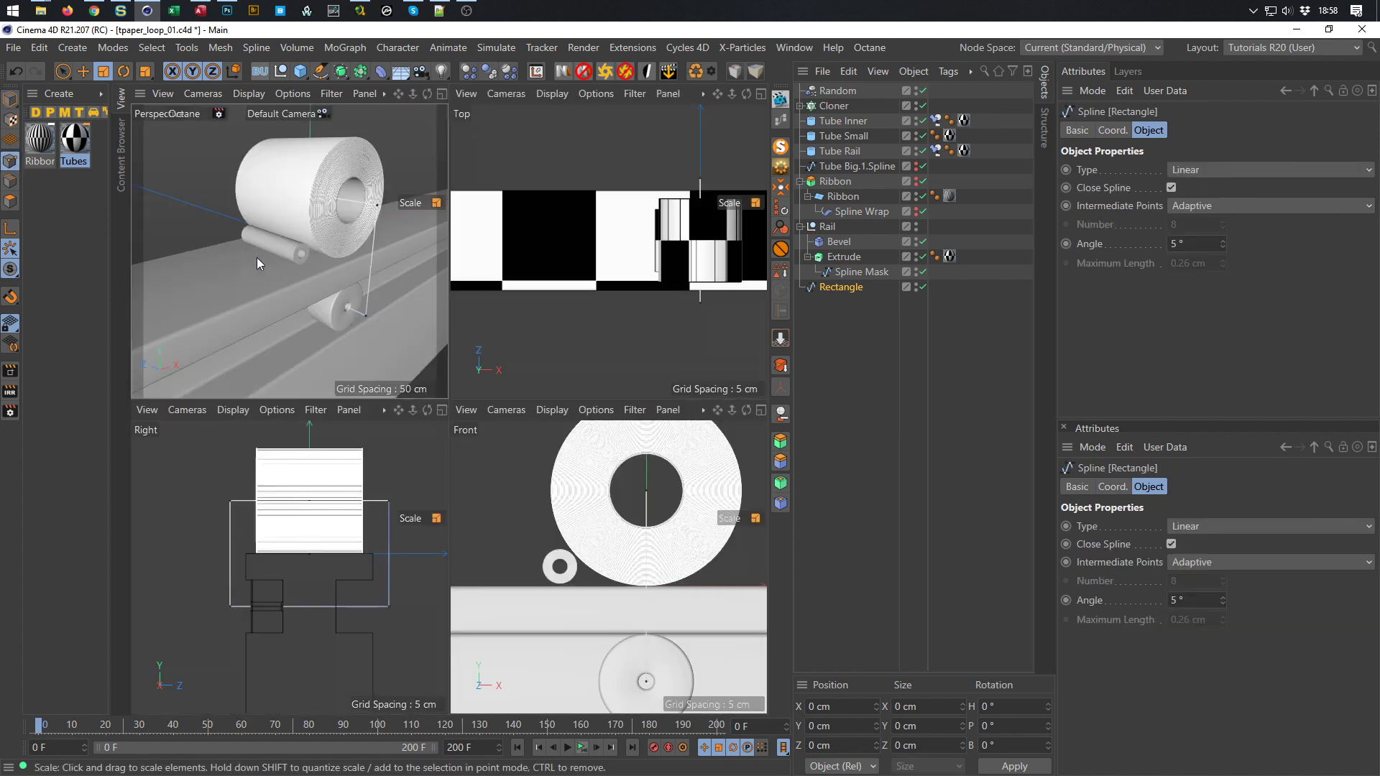
middle_click(352, 455)
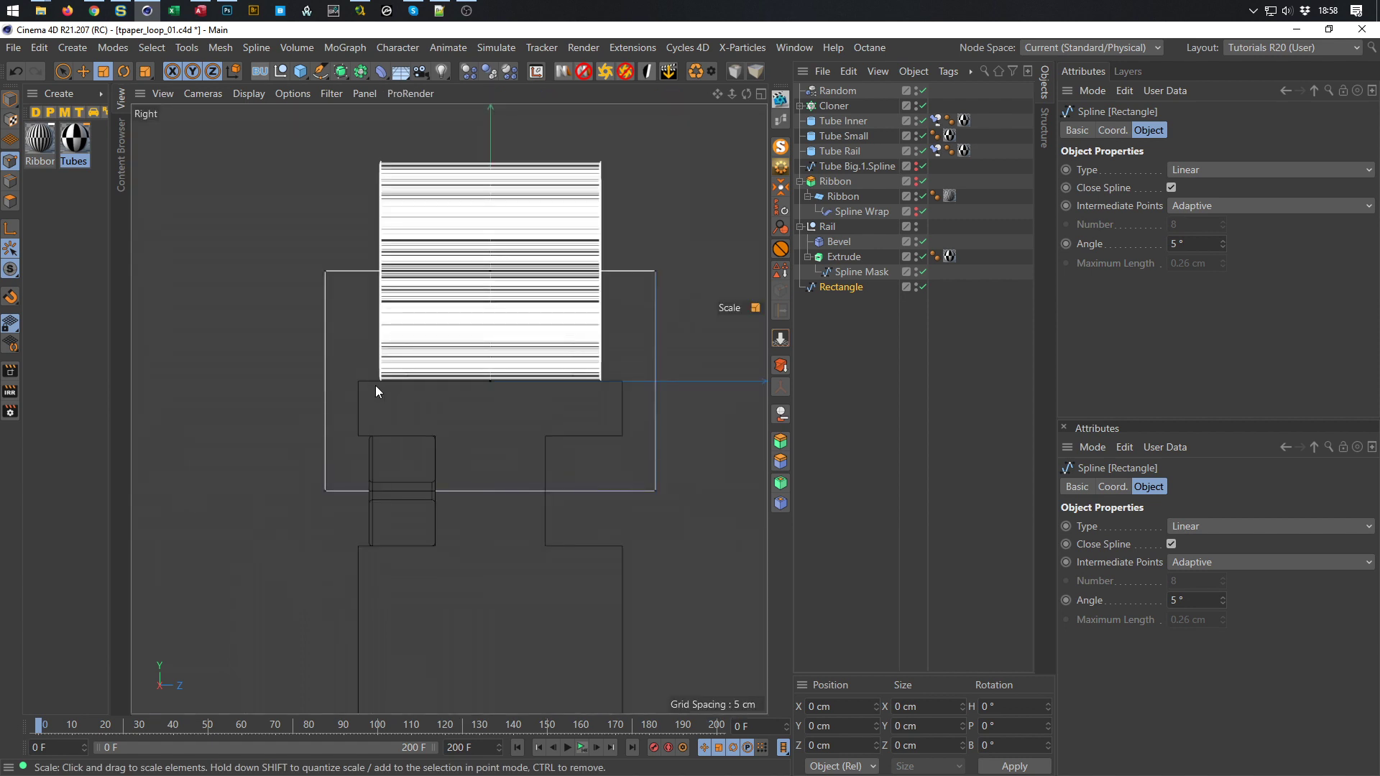
key(0)
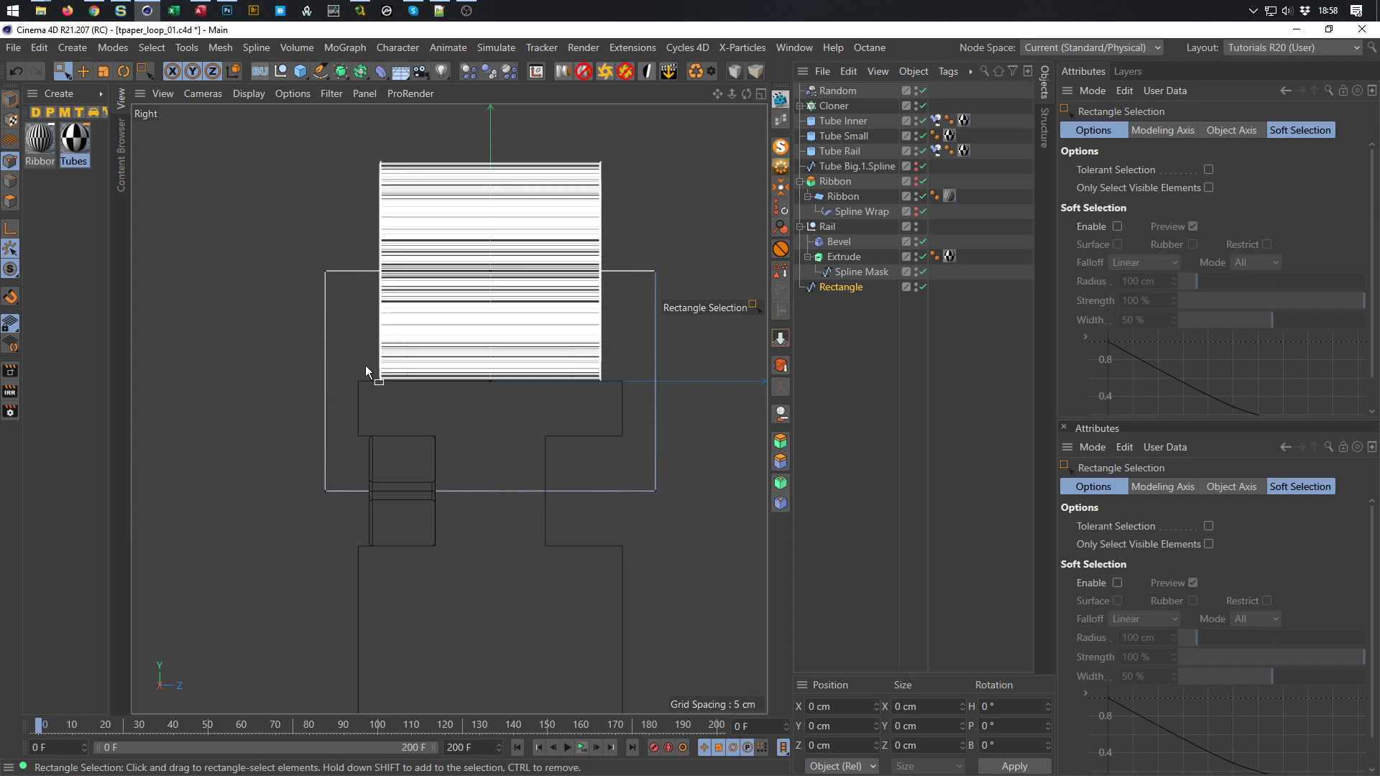
drag(306, 260, 697, 296)
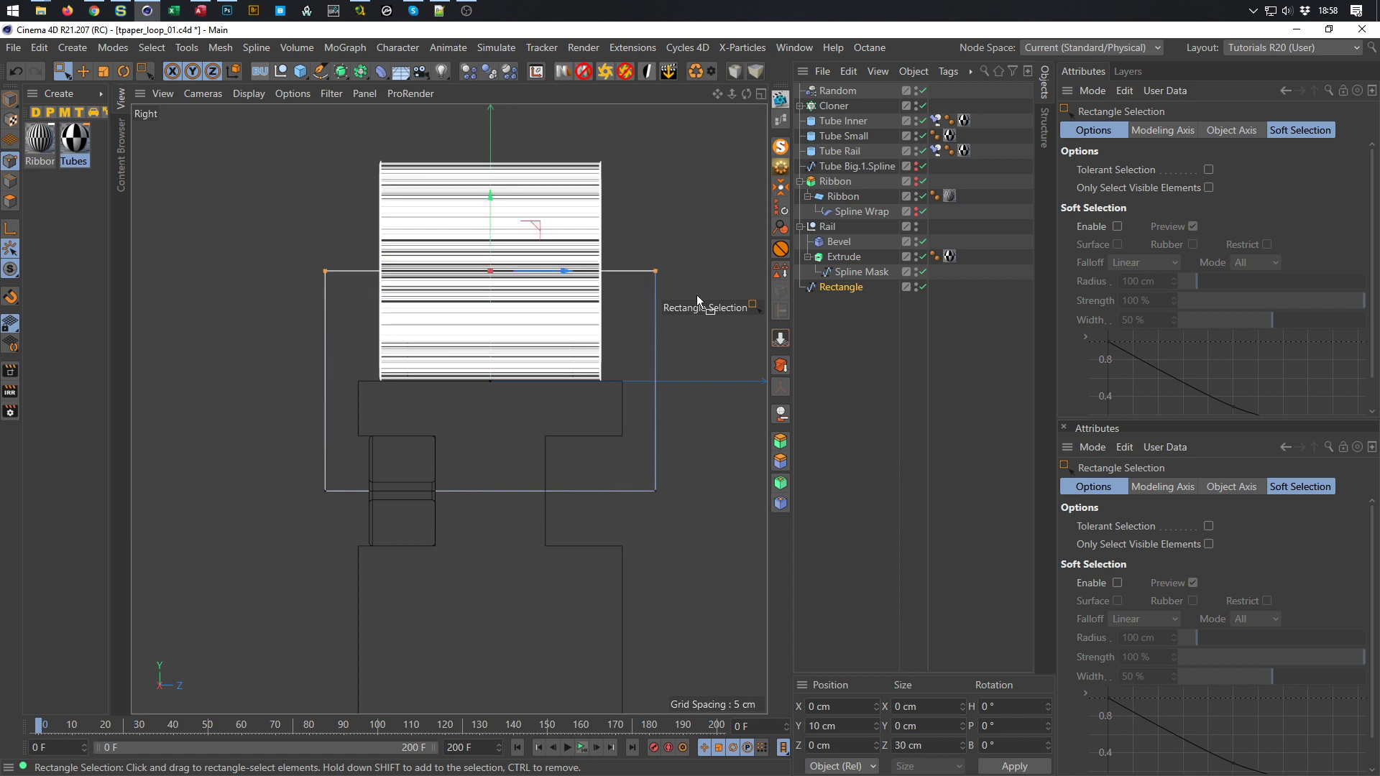
middle_click(731, 433)
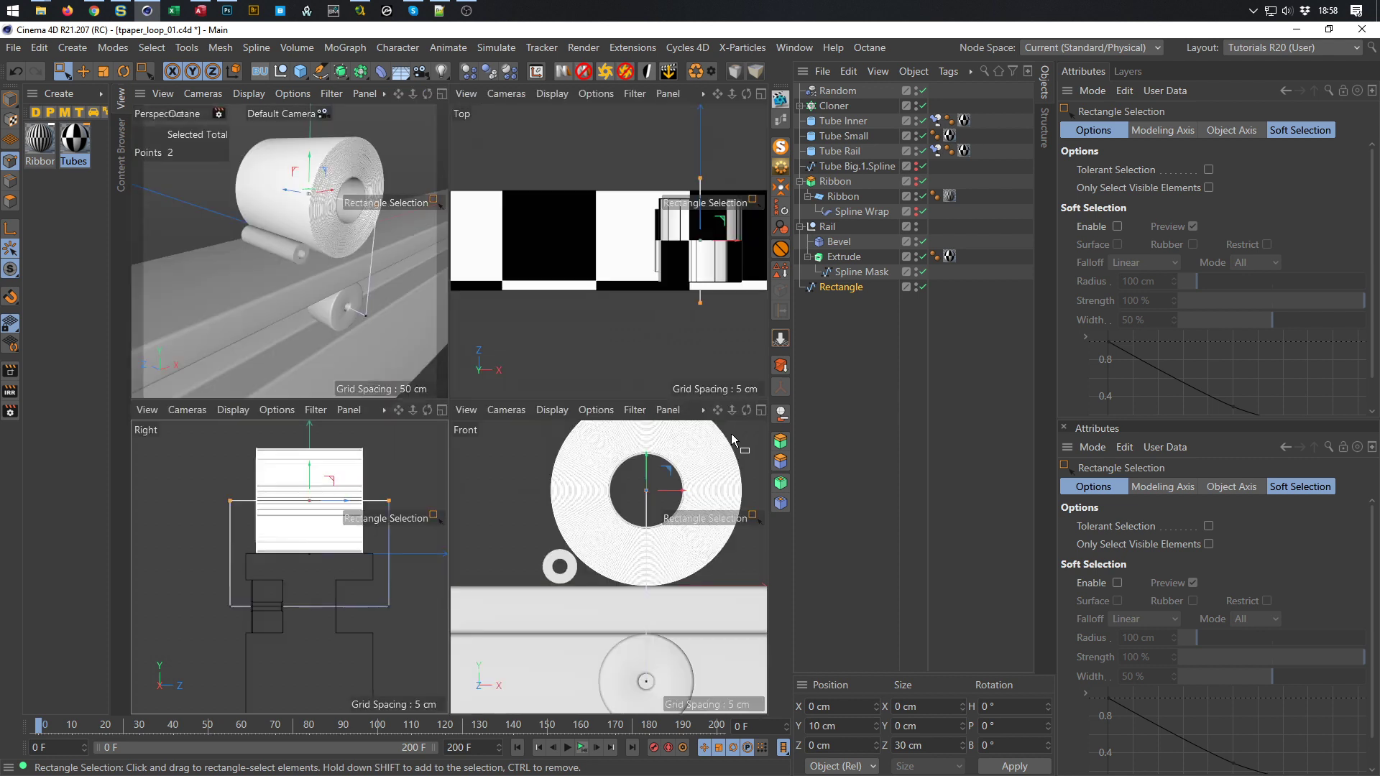
middle_click(365, 304)
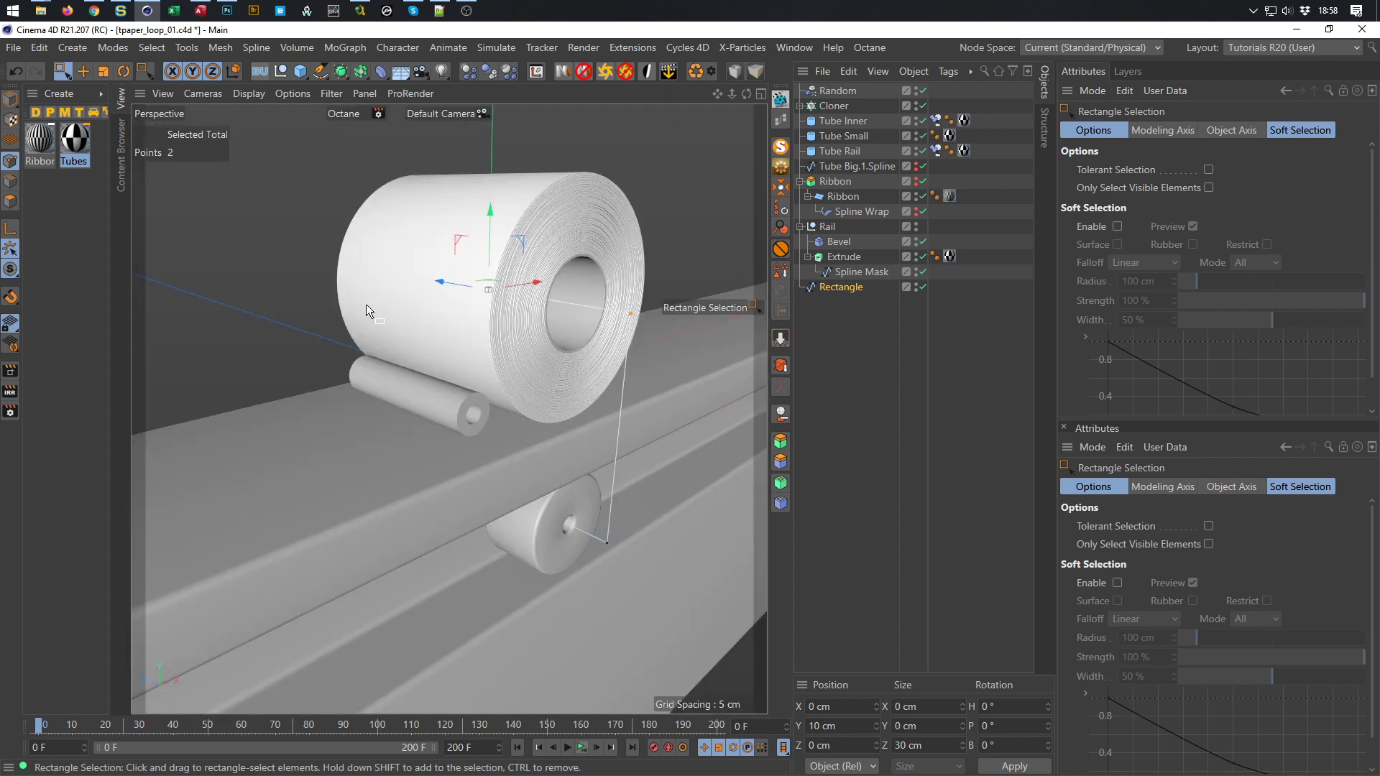
Lower Rectangle's two selected upper points in the Front view to about 0.398 cm on Y
middle_click(479, 416)
middle_click(474, 503)
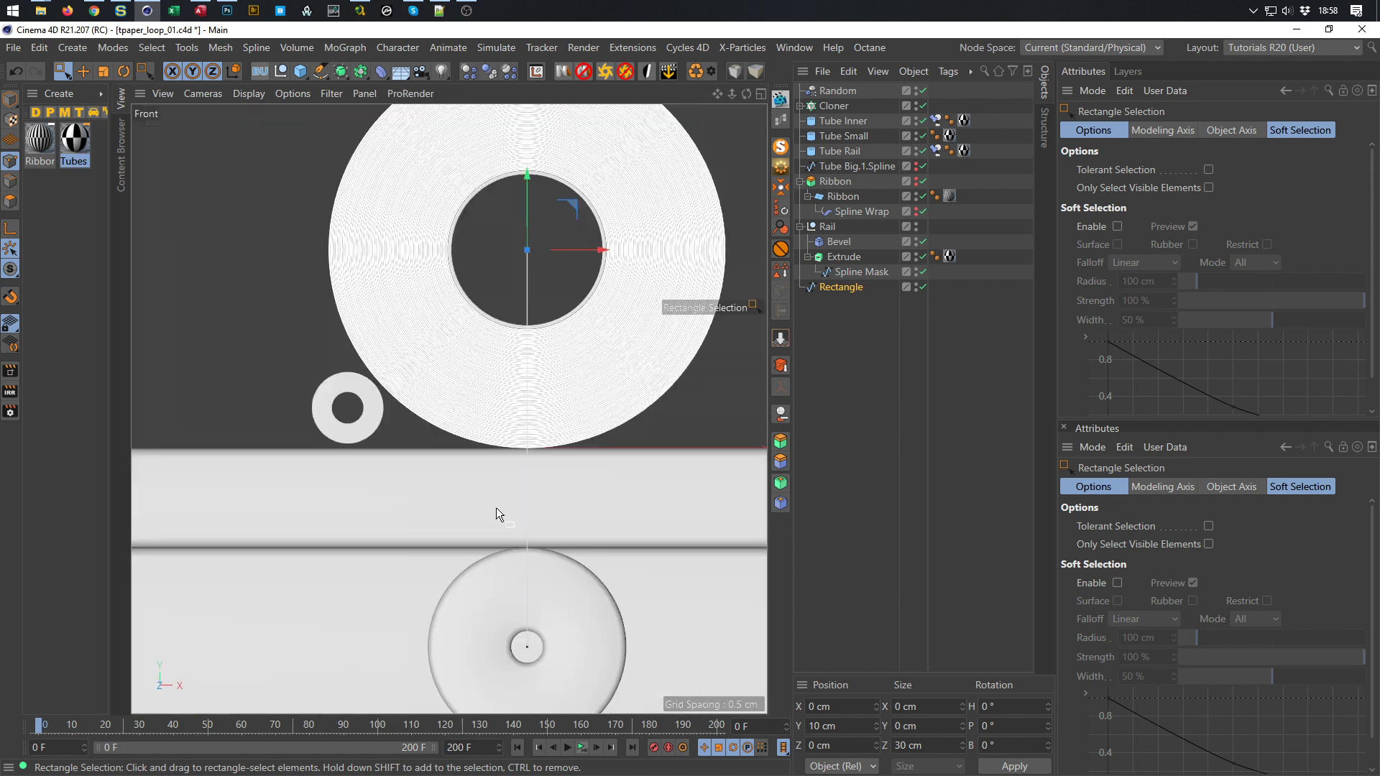
double_click(845, 726)
text(0)
key(Return)
mouse_move(529, 380)
mouse_down()
mouse_move(535, 357)
mouse_move(531, 374)
mouse_up()
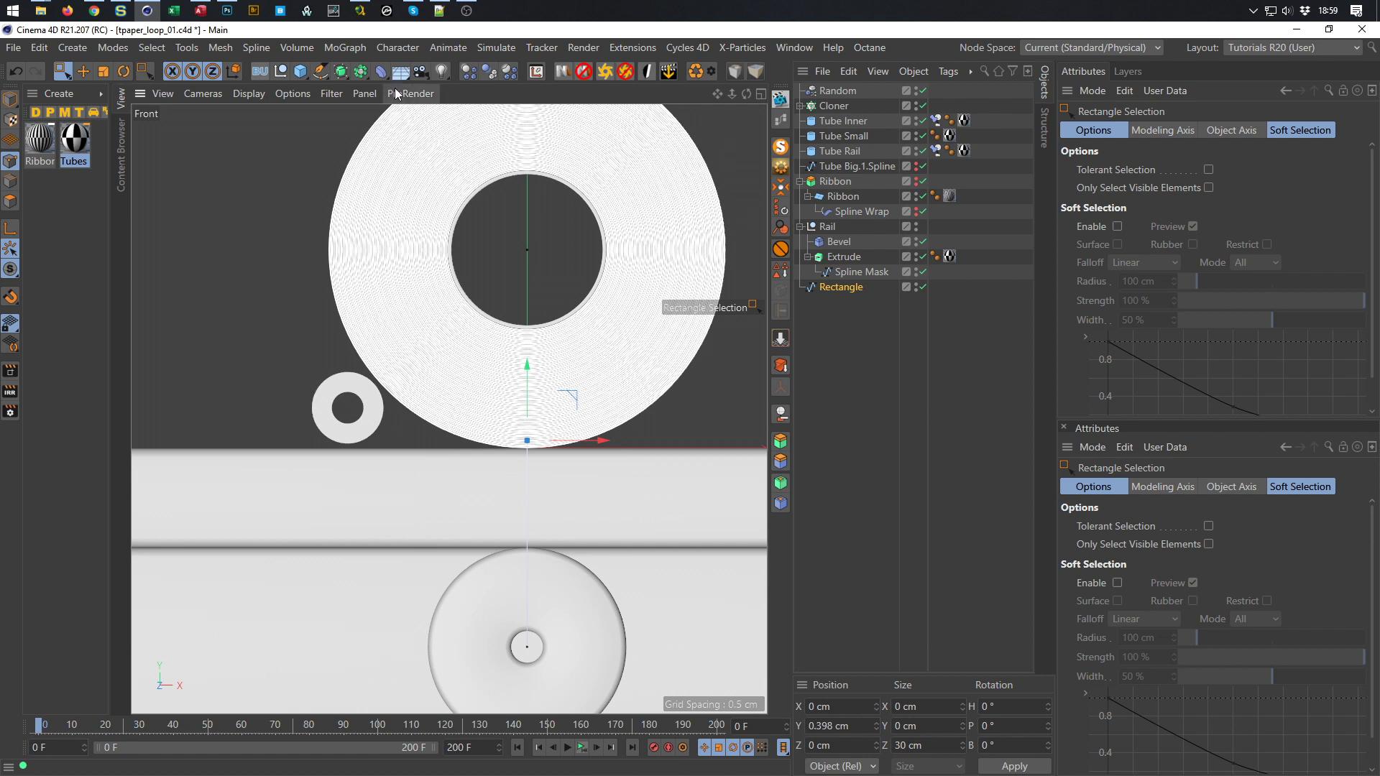
Create a Null, align it to Tube Small's centre by parenting and resetting its transform, and move it back out to the root level
click(280, 71)
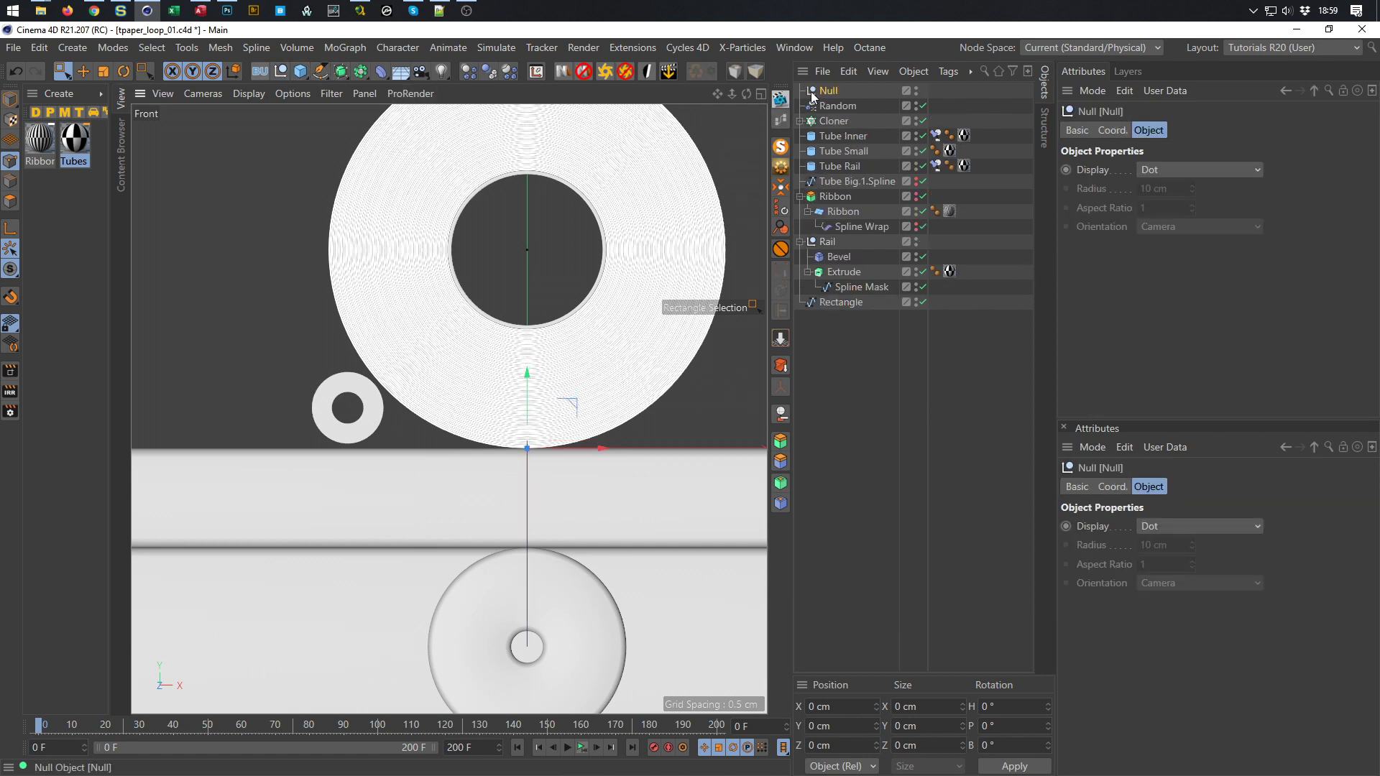
drag(830, 94, 855, 152)
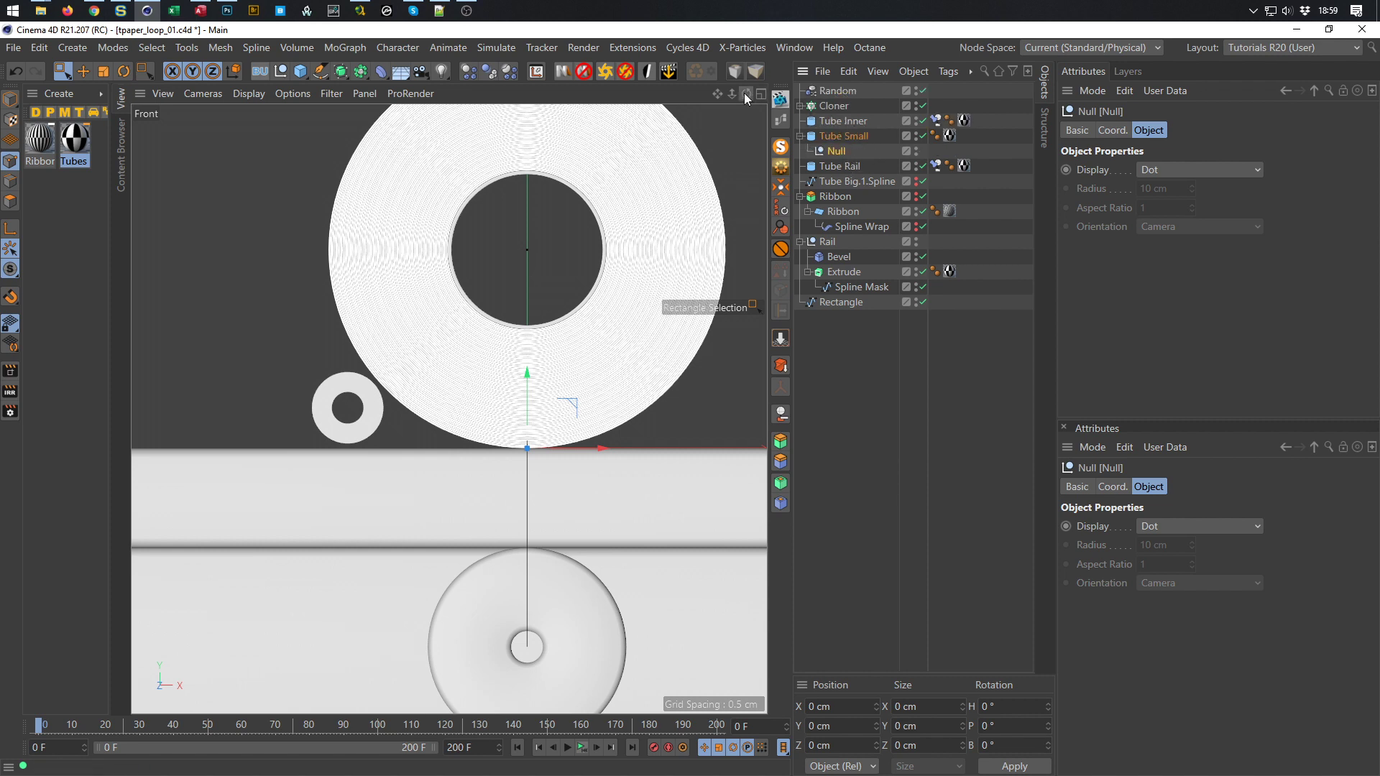
click(780, 209)
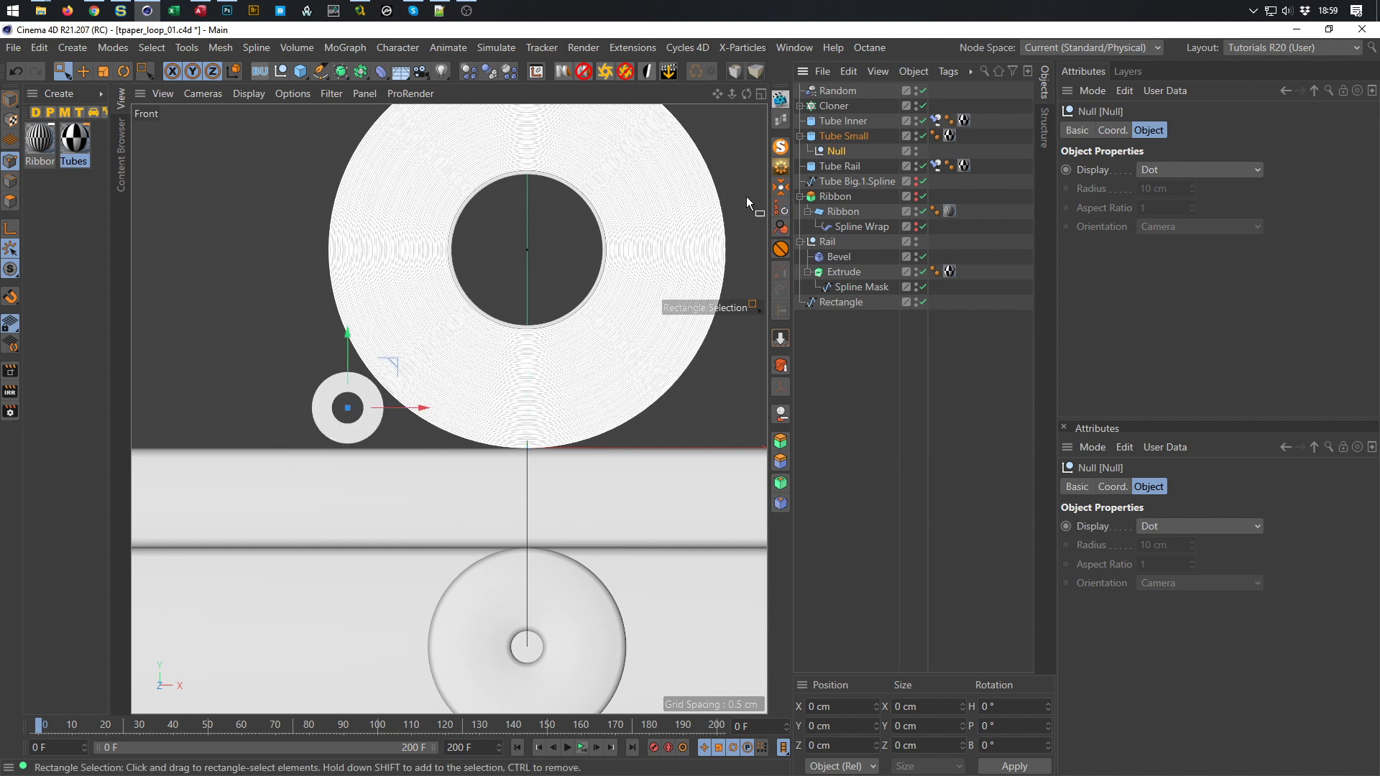
drag(828, 150, 820, 350)
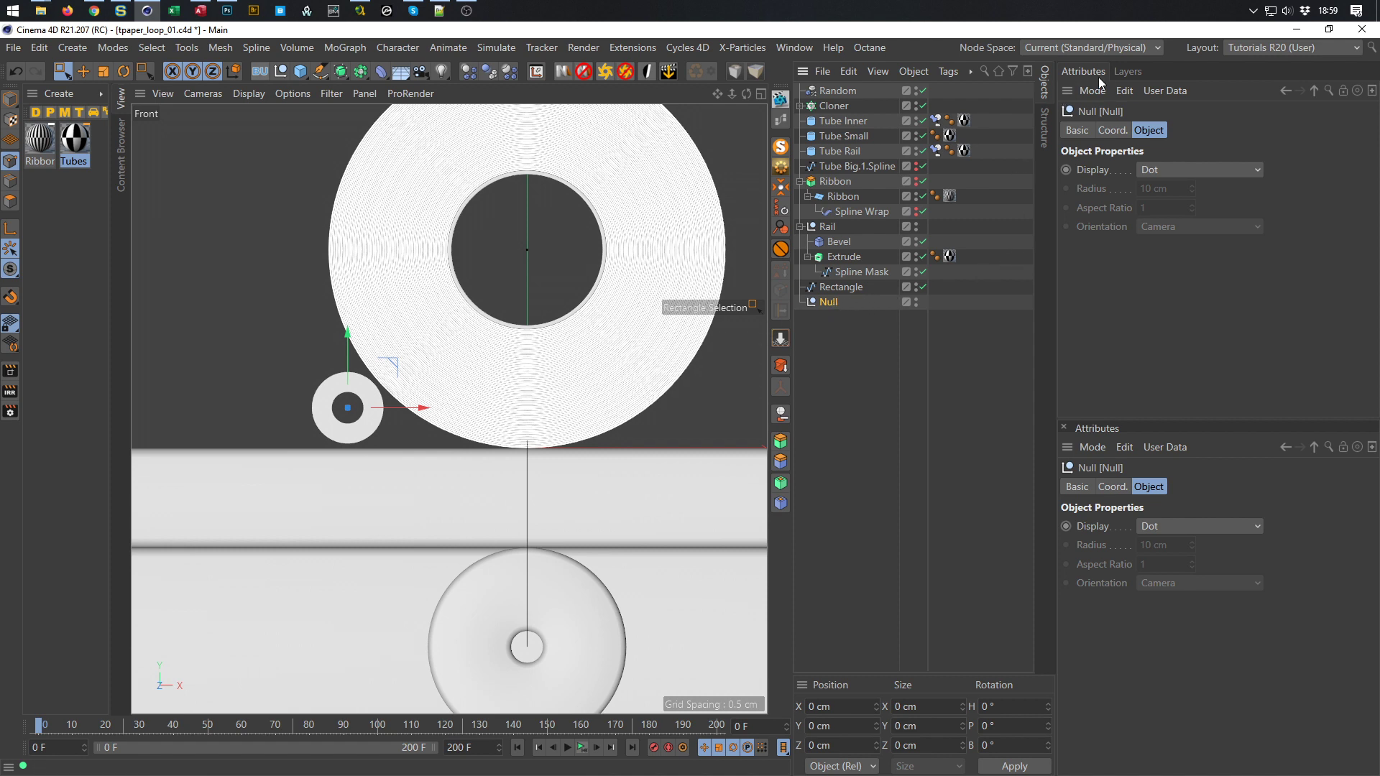
Copy the Null's Y position and apply 2.043 cm to Rectangle's two selected upper points
click(1112, 130)
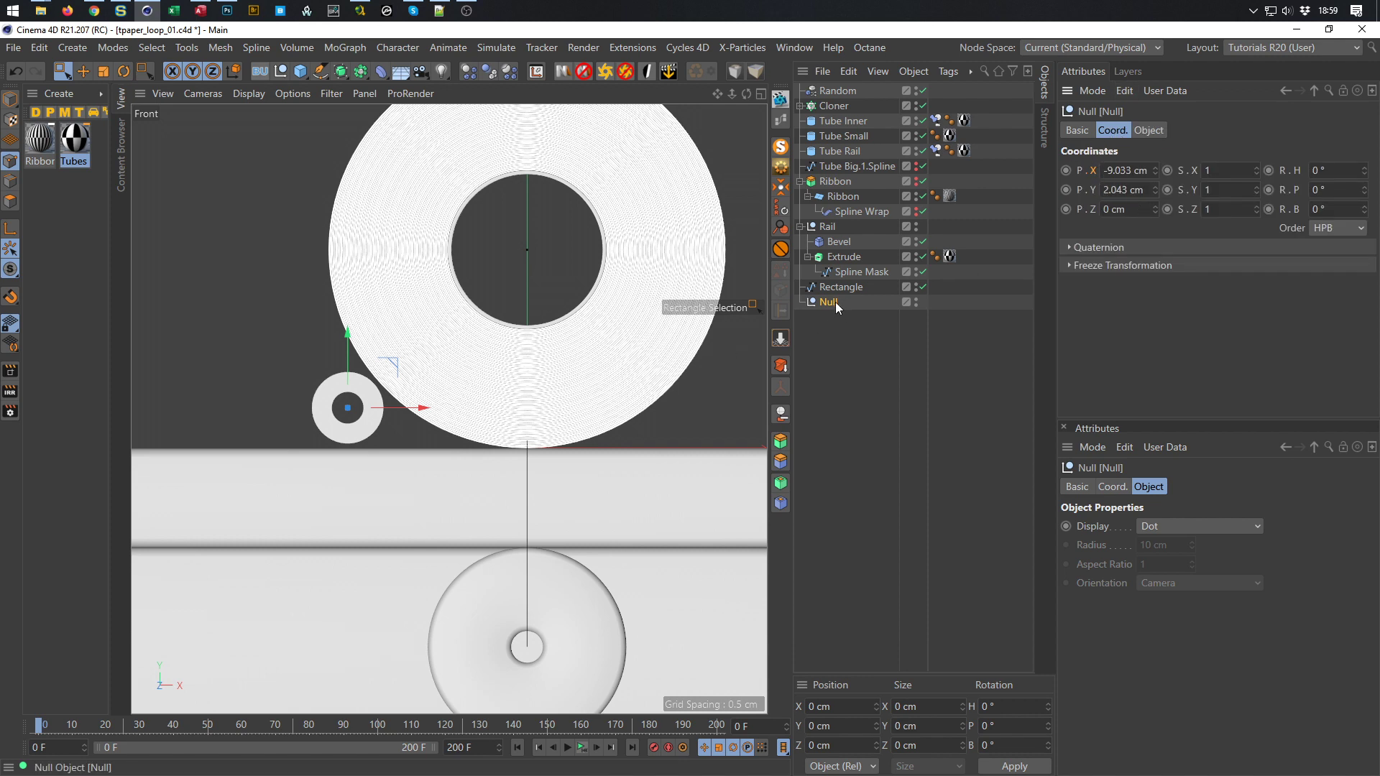
click(9, 101)
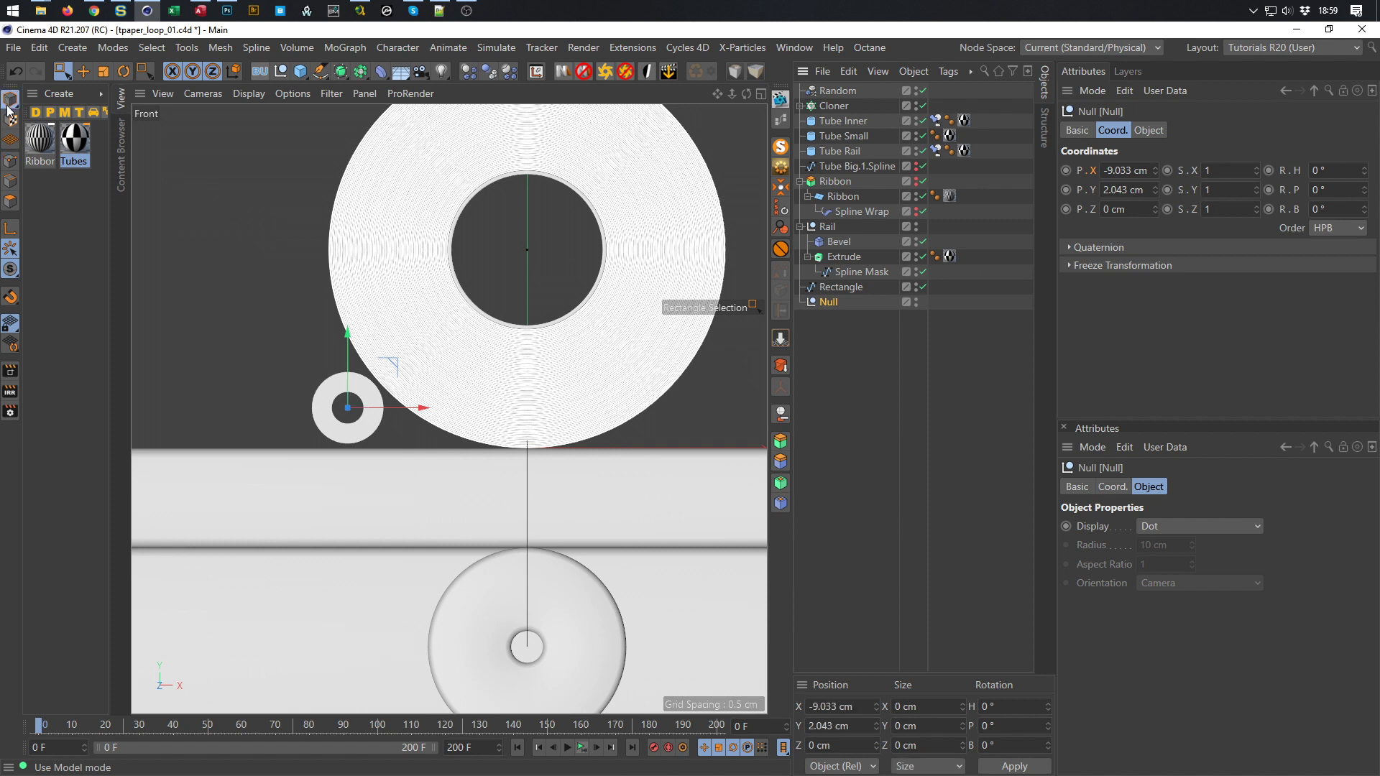
click(856, 725)
key(ctrl+c)
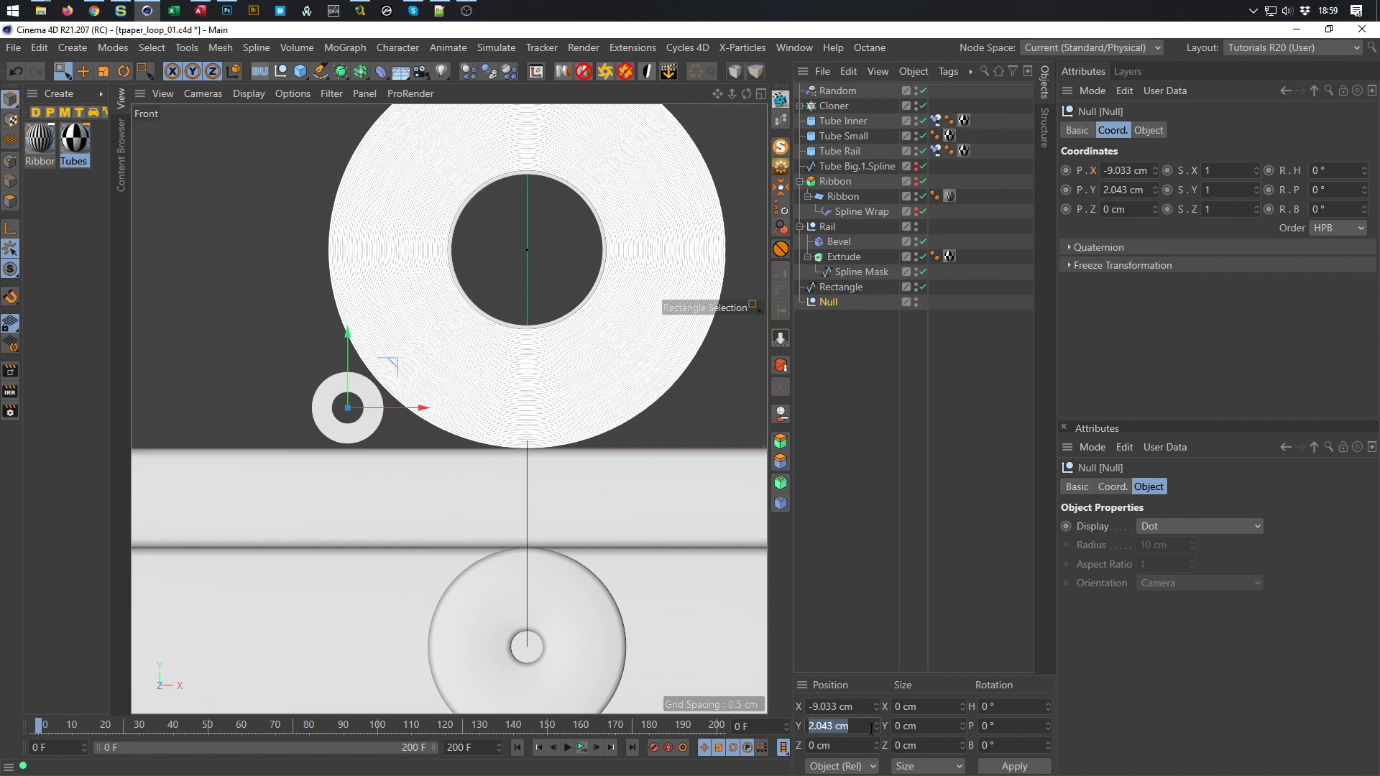
click(842, 287)
click(10, 162)
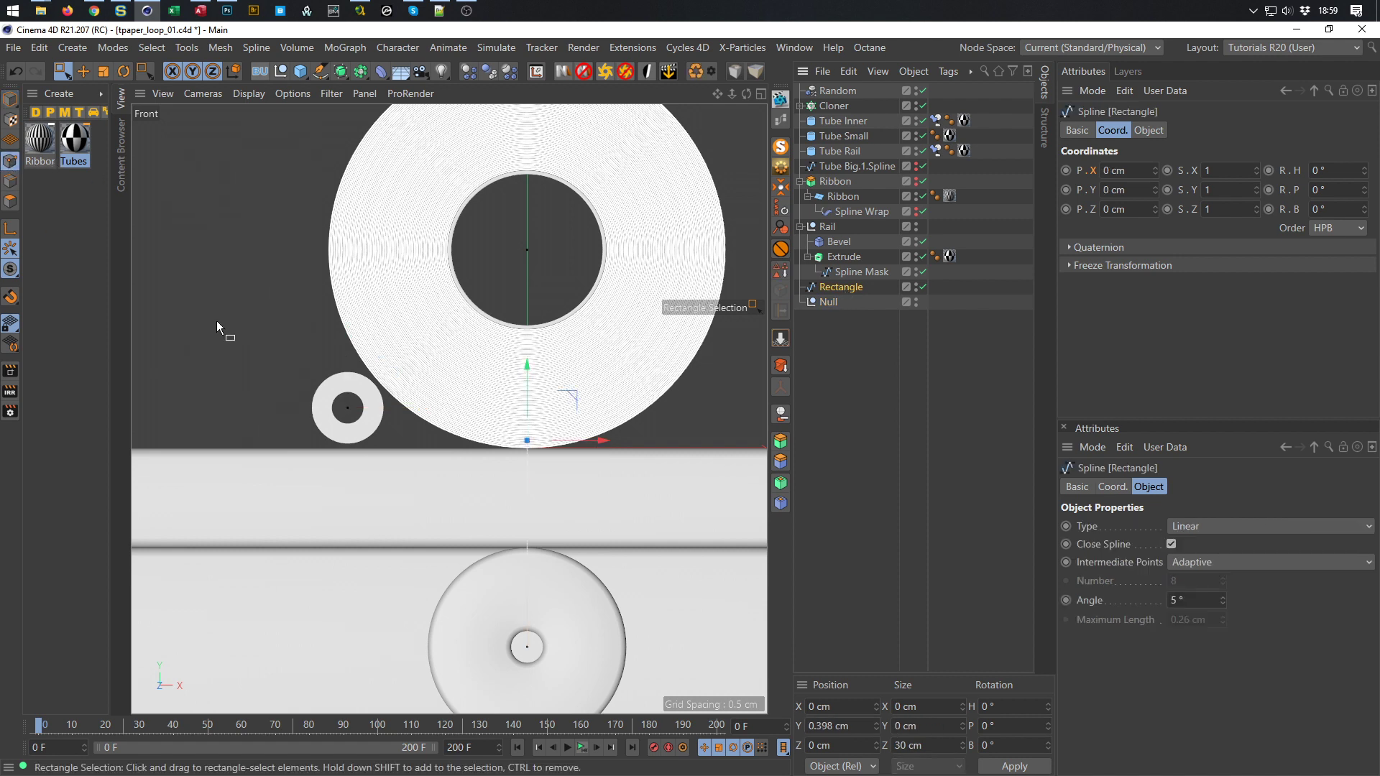
drag(854, 725, 790, 729)
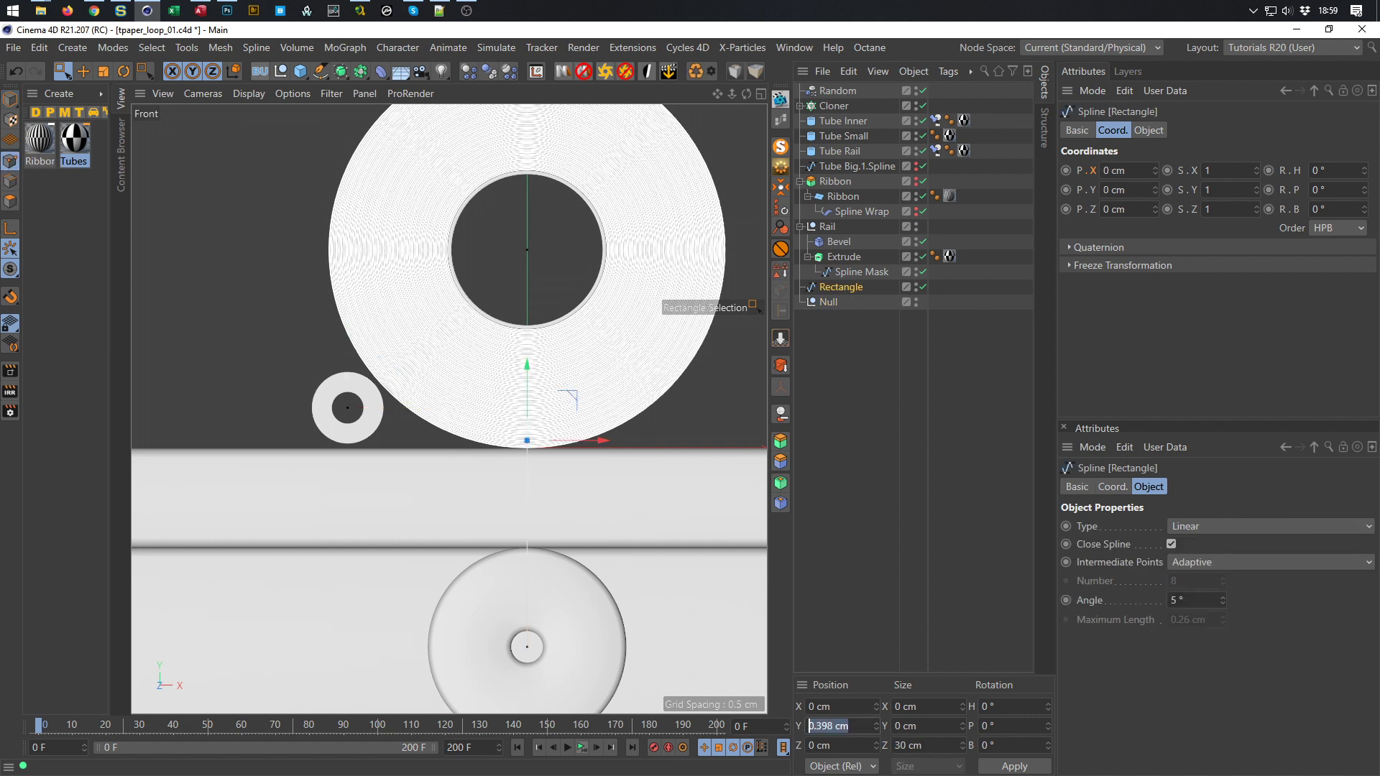
key(ctrl+v)
key(Return)
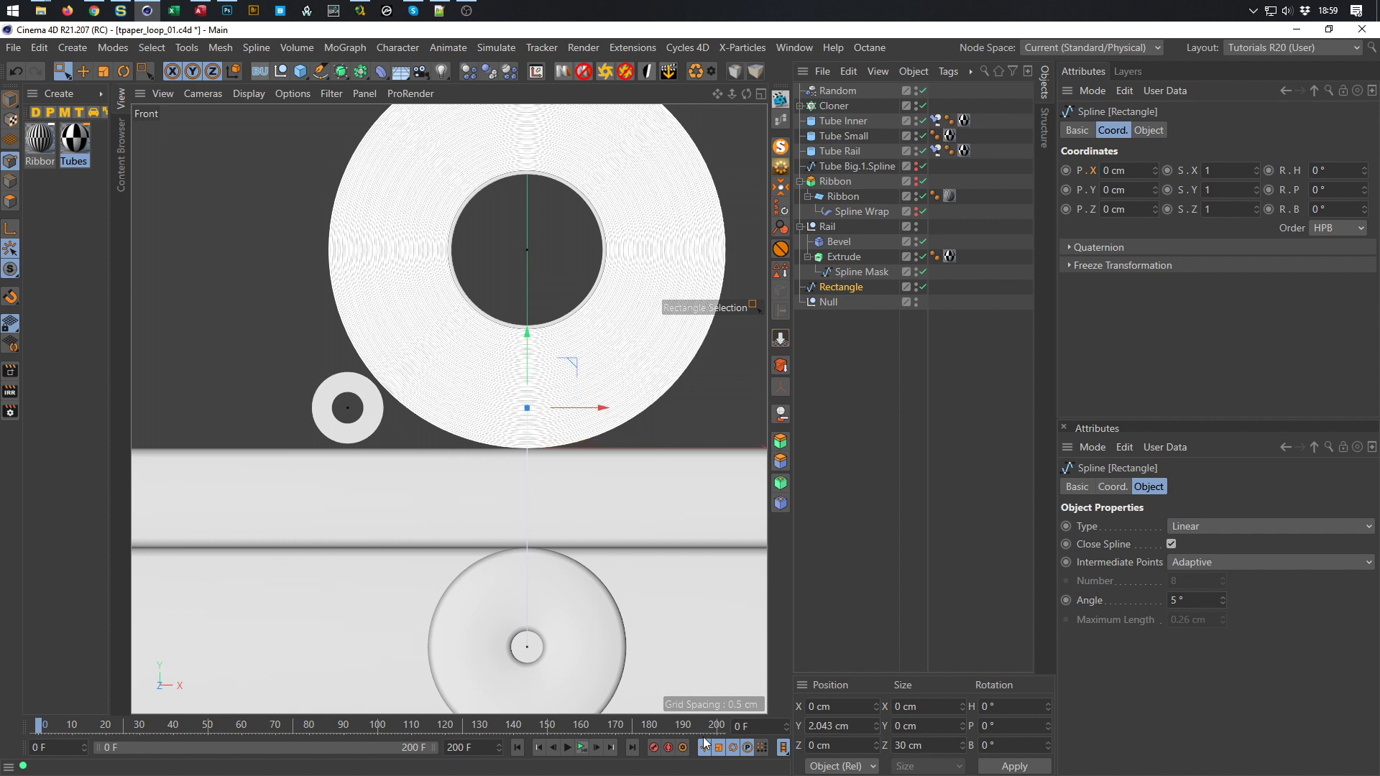
Copy the Null's X position, apply -9.033 cm to Rectangle's selected points, and save the project
click(342, 412)
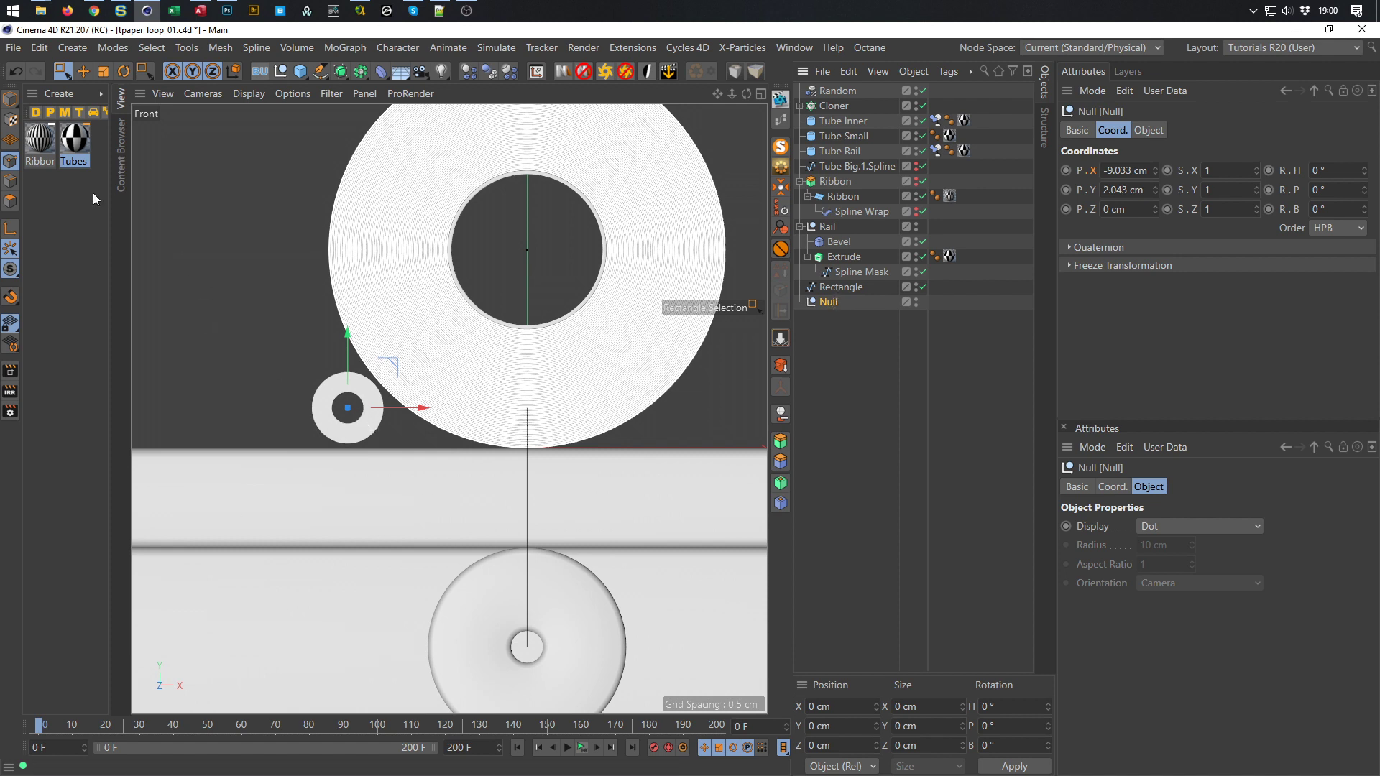
click(10, 100)
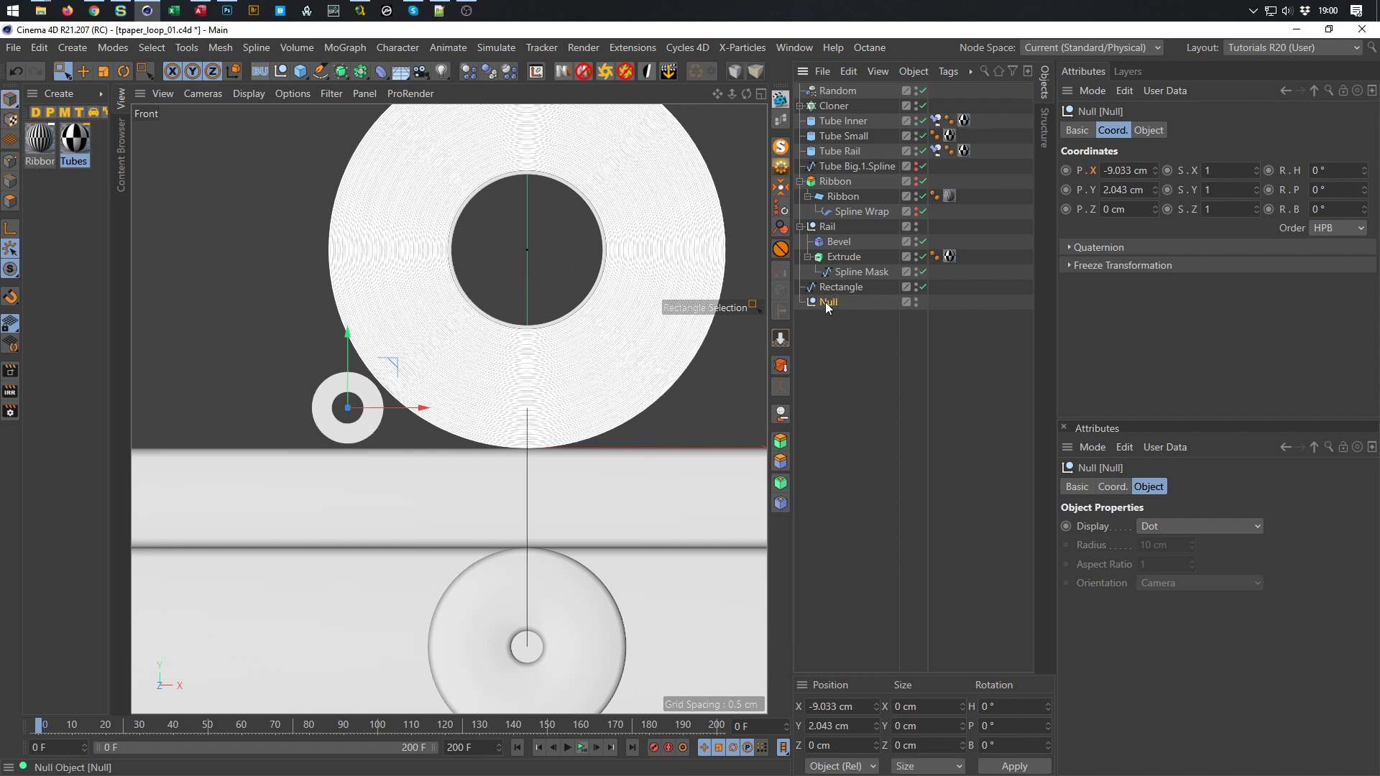
click(855, 706)
key(ctrl+c)
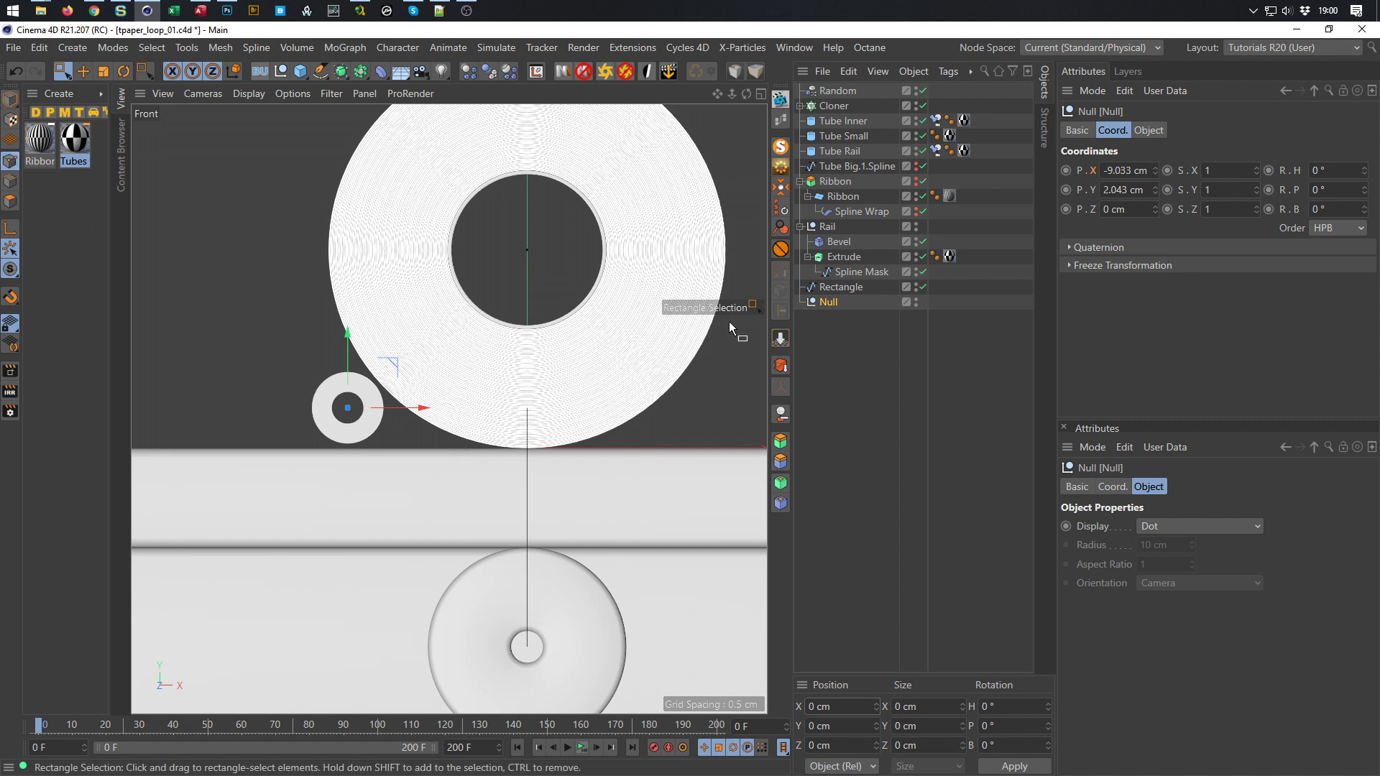
click(841, 287)
click(853, 707)
key(ctrl+v)
key(Return)
key(ctrl+s)
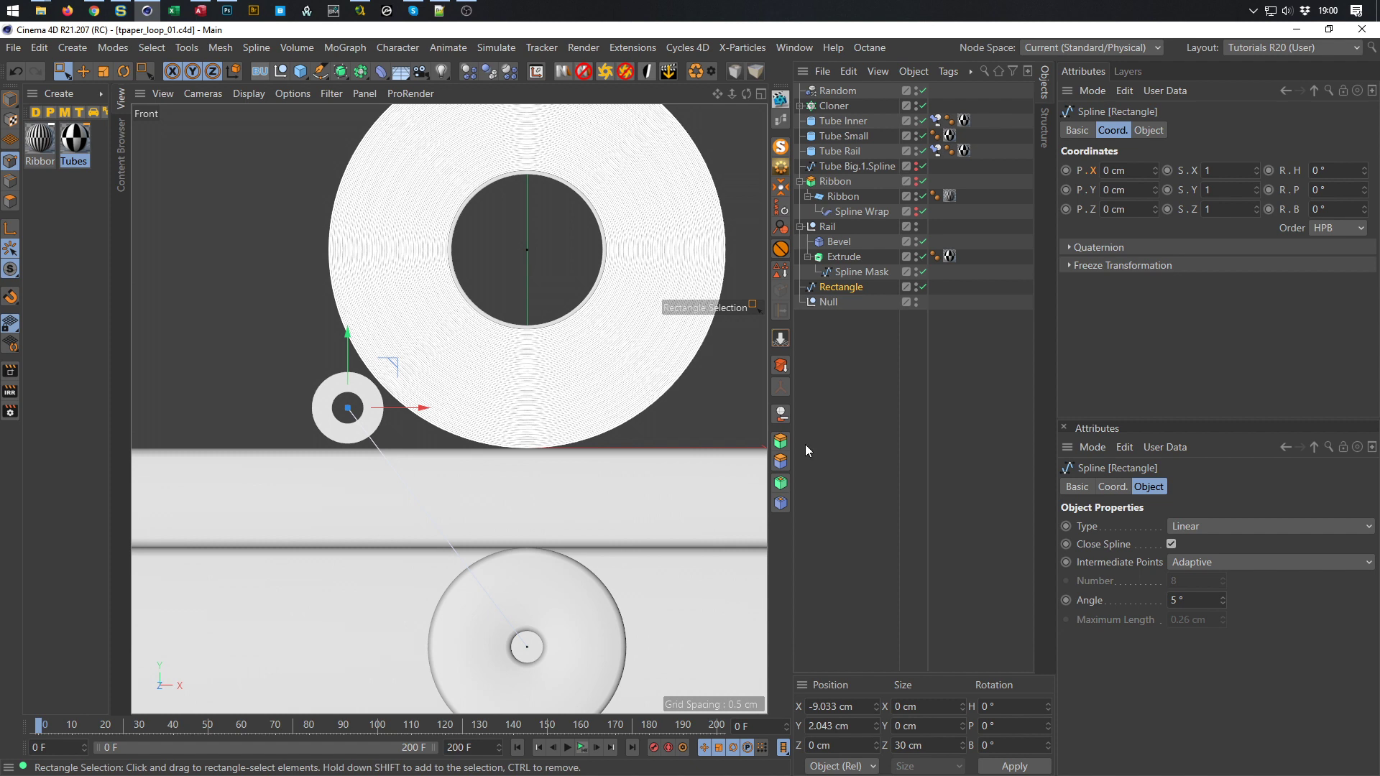
Delete the helper Null and save the project
click(830, 302)
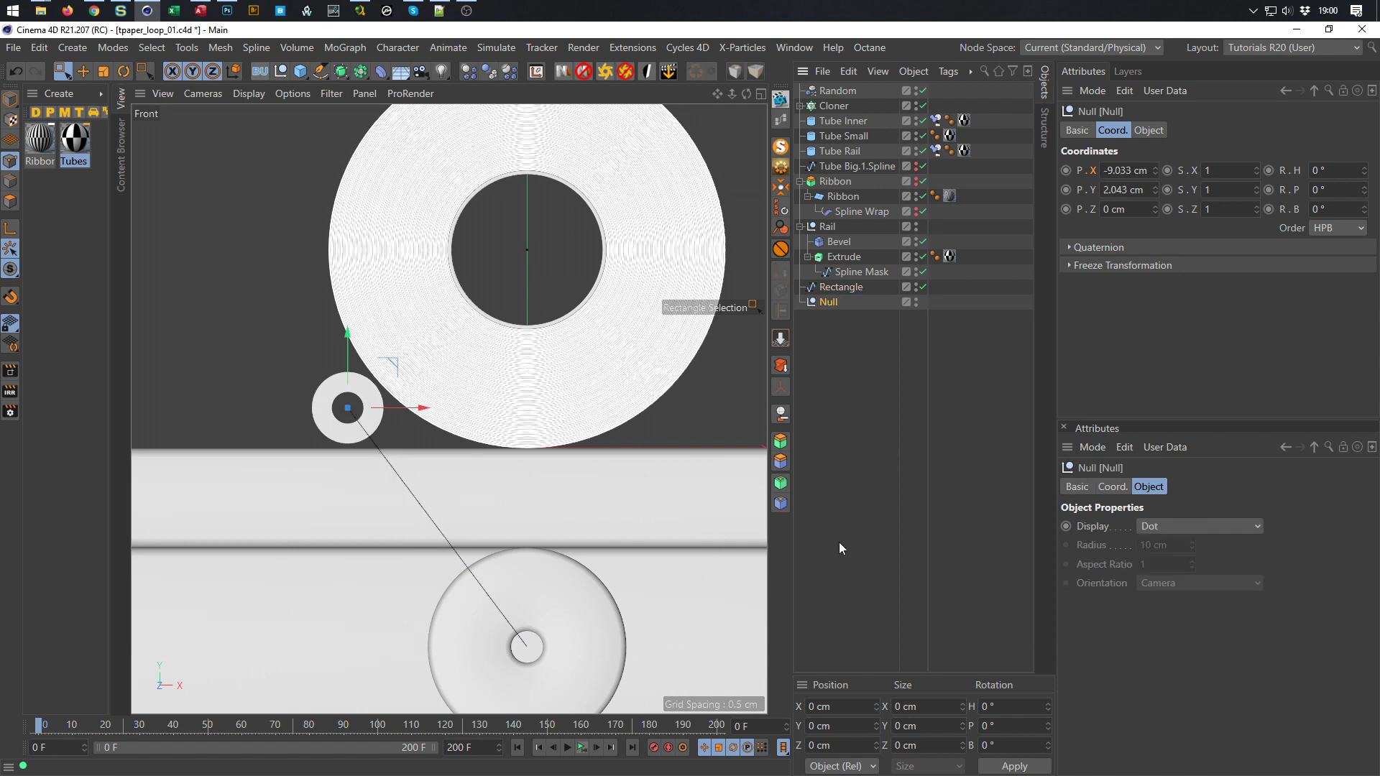
key(Delete)
key(ctrl+s)
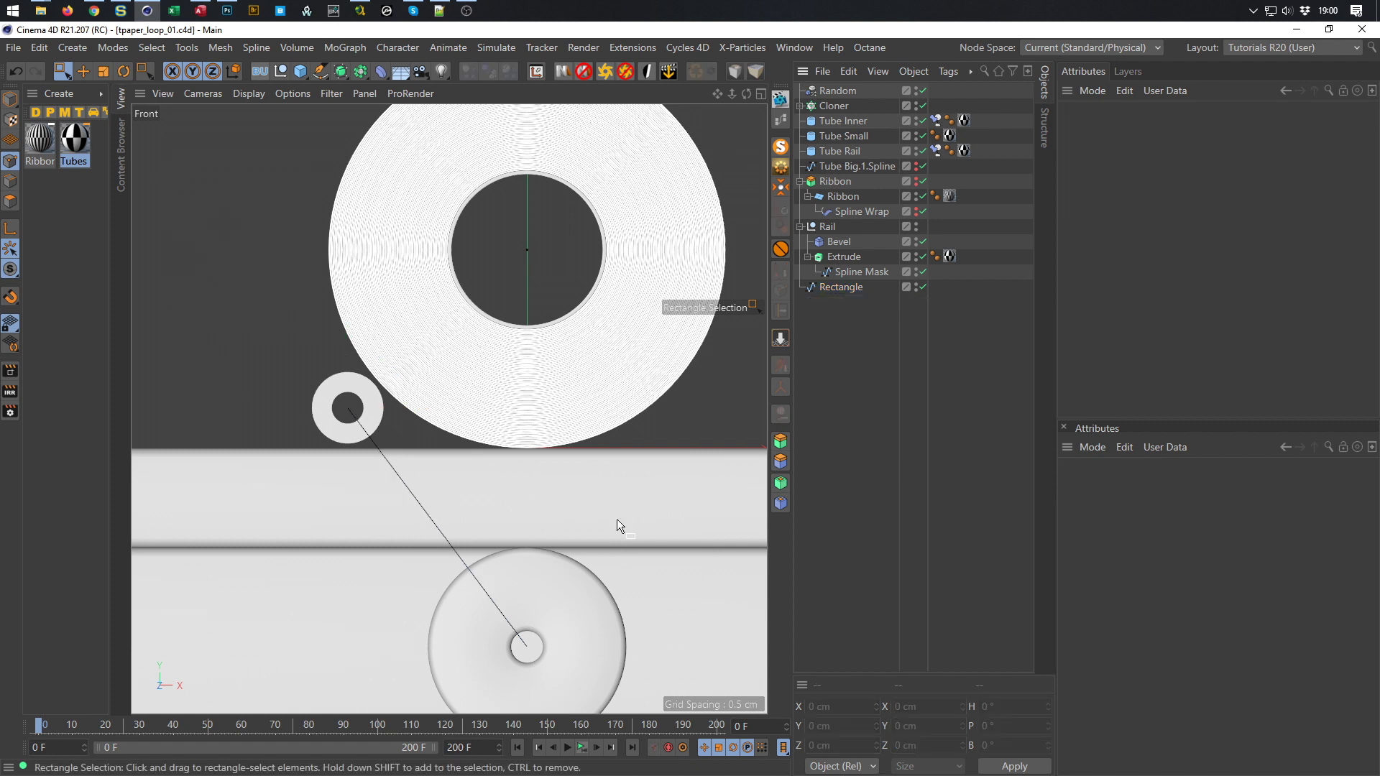
Return to the Perspective view, deselect Rectangle's points and switch Rectangle to Model mode
middle_click(537, 405)
middle_click(262, 322)
alt+drag(508, 373, 439, 385)
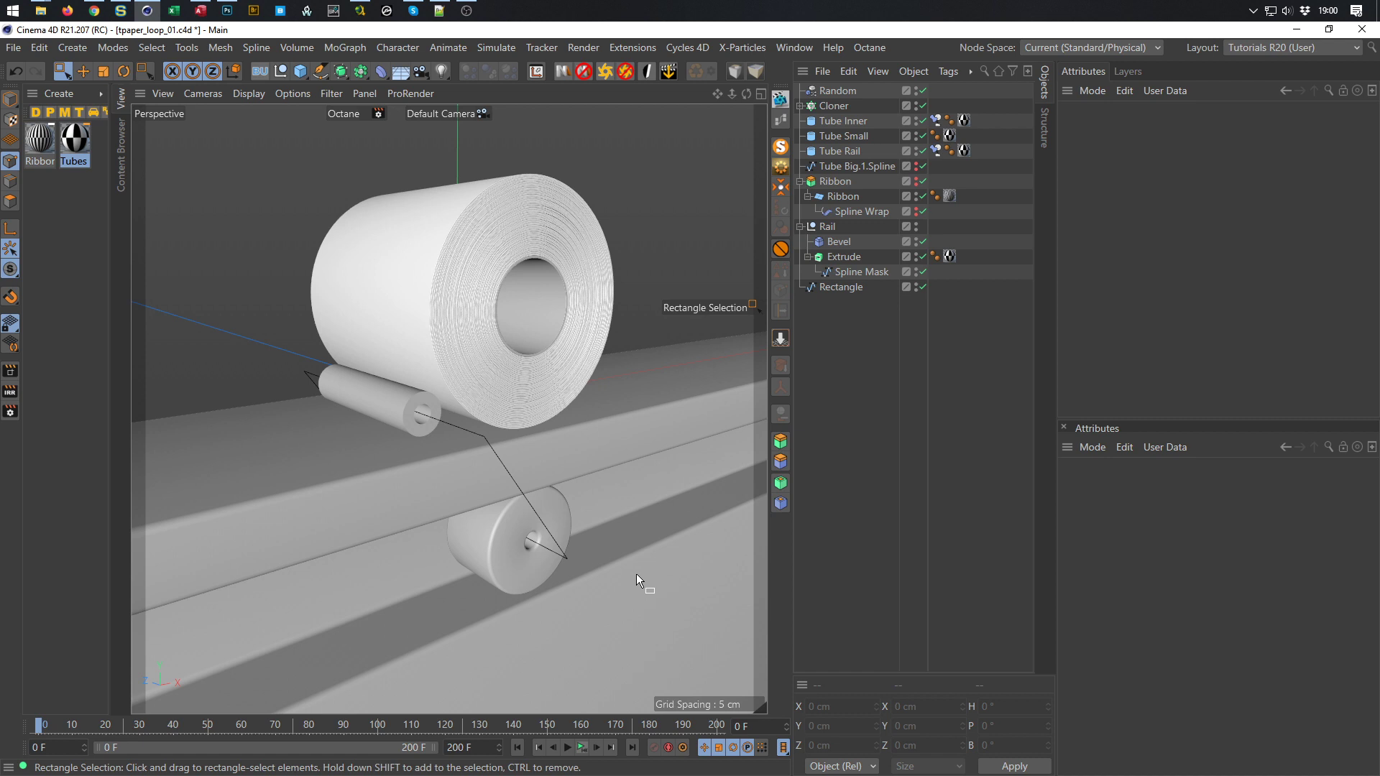
click(836, 289)
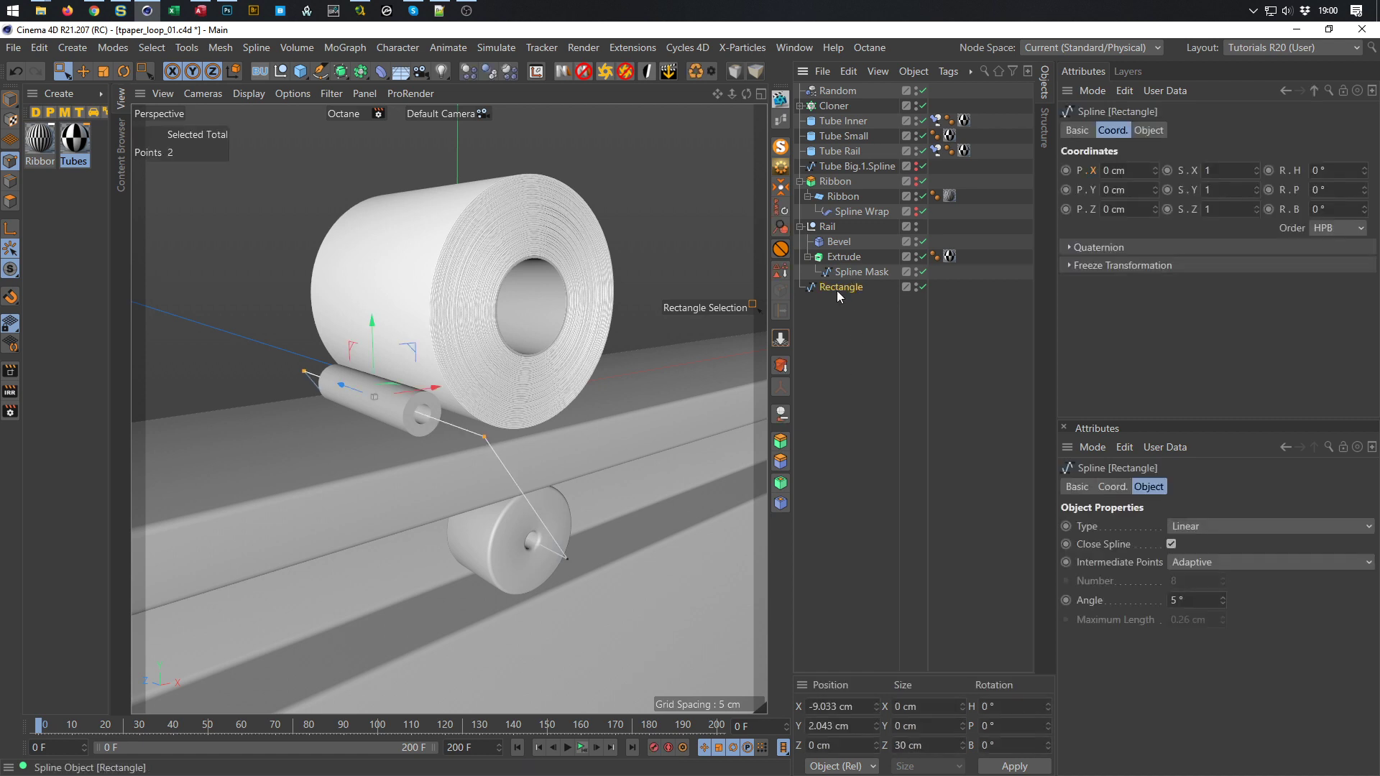
click(839, 367)
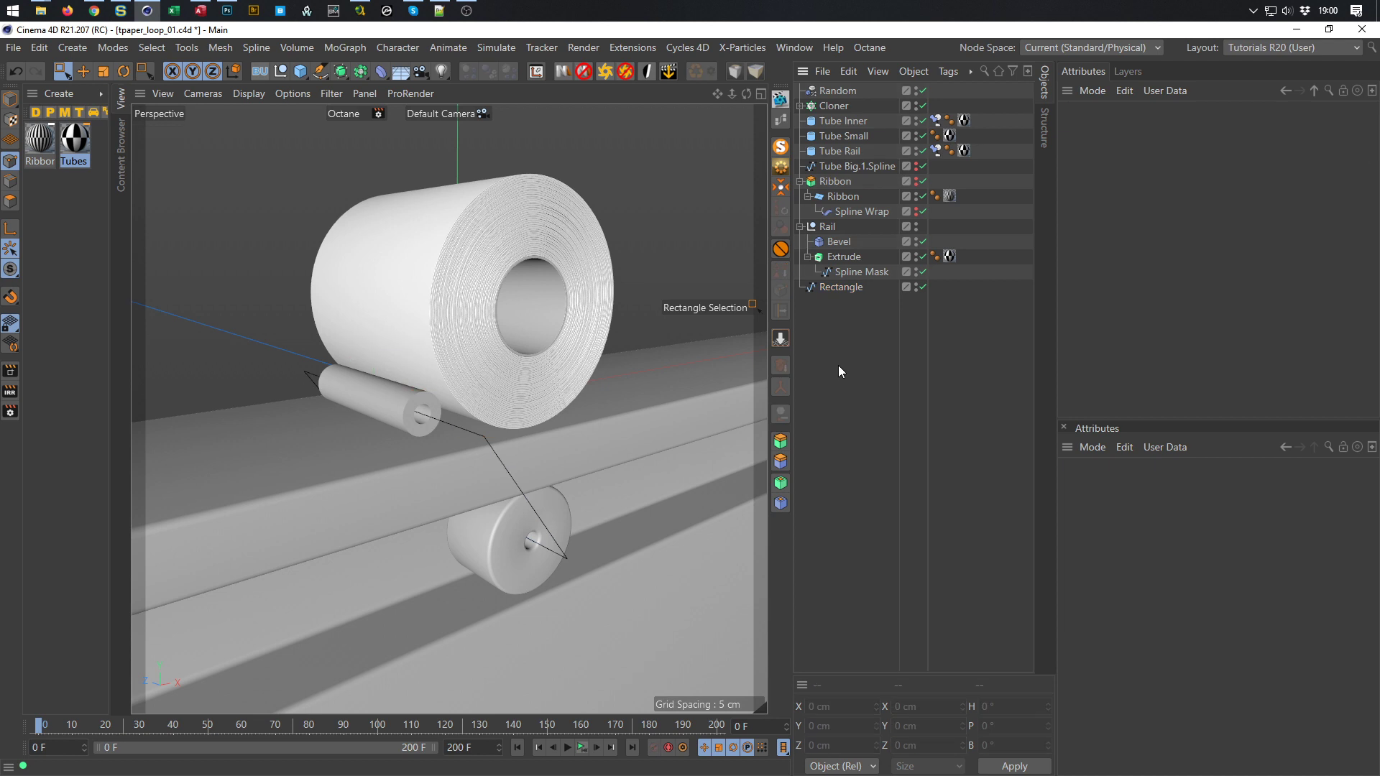
click(832, 287)
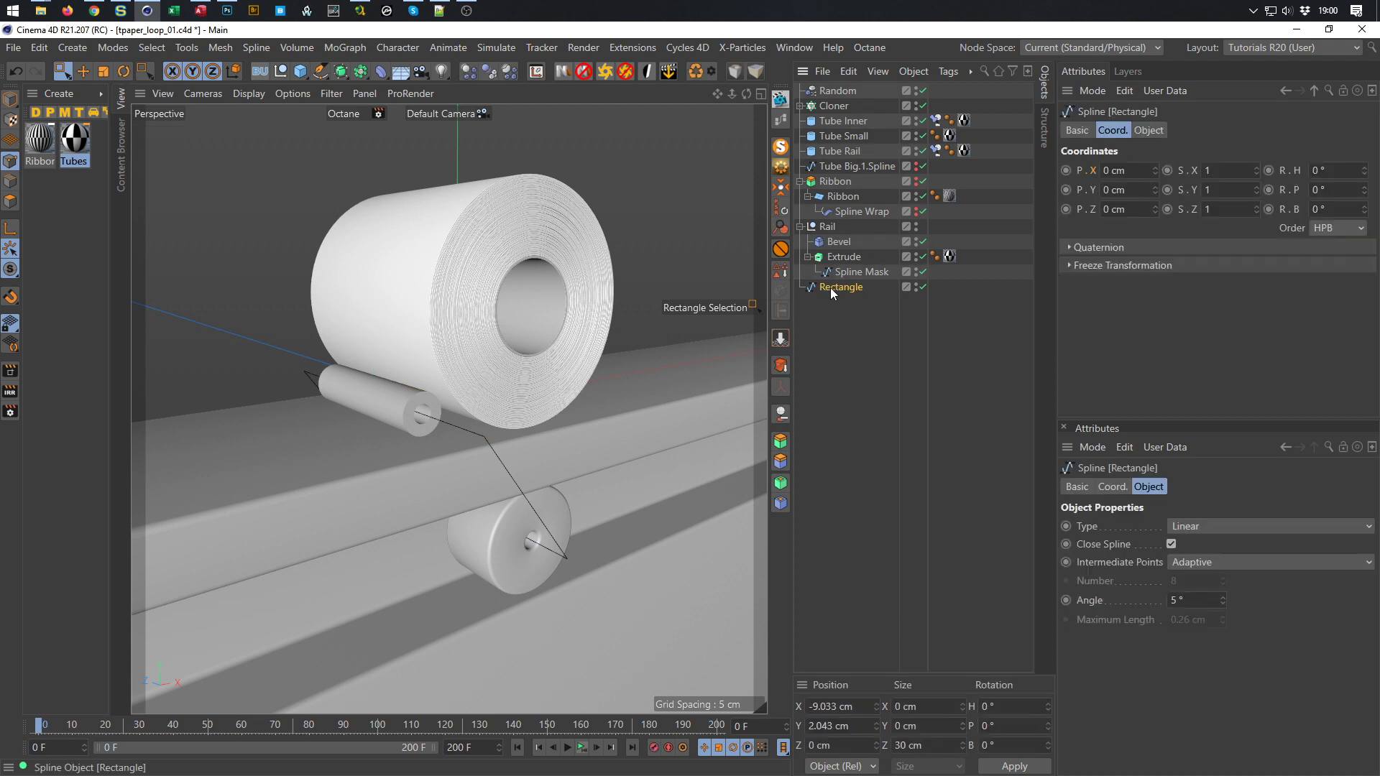
click(210, 369)
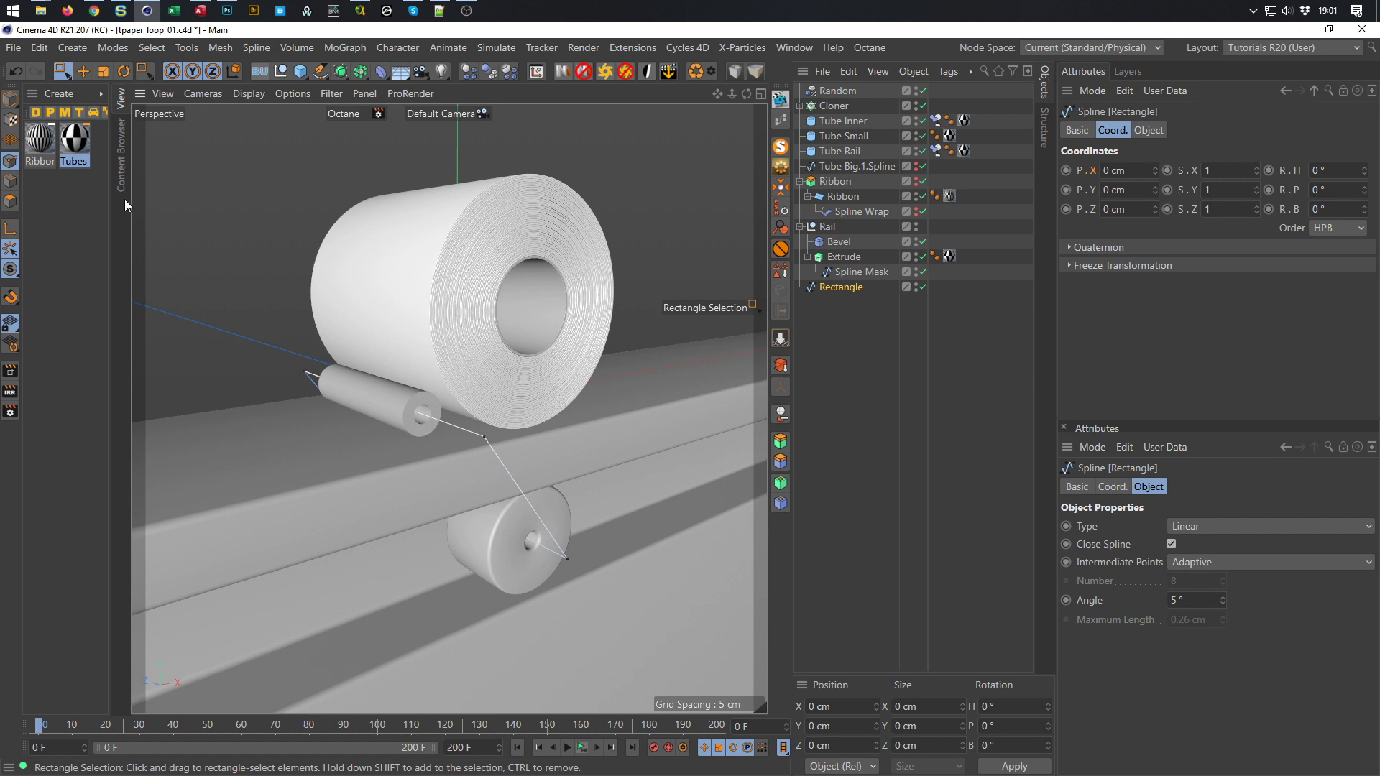
click(10, 98)
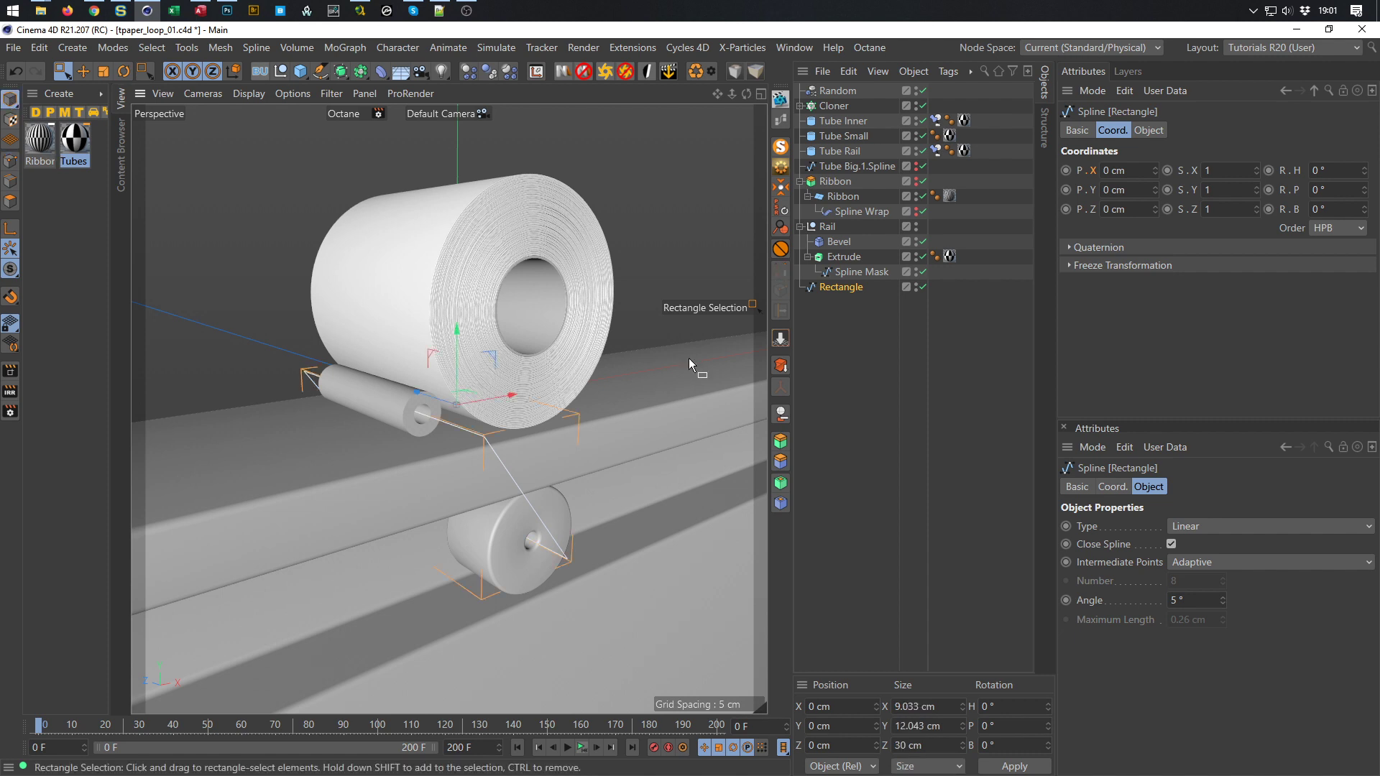
Add an IK-Spline rigging tag to Rectangle and assign Rectangle as the tag's Spline
right_click(850, 288)
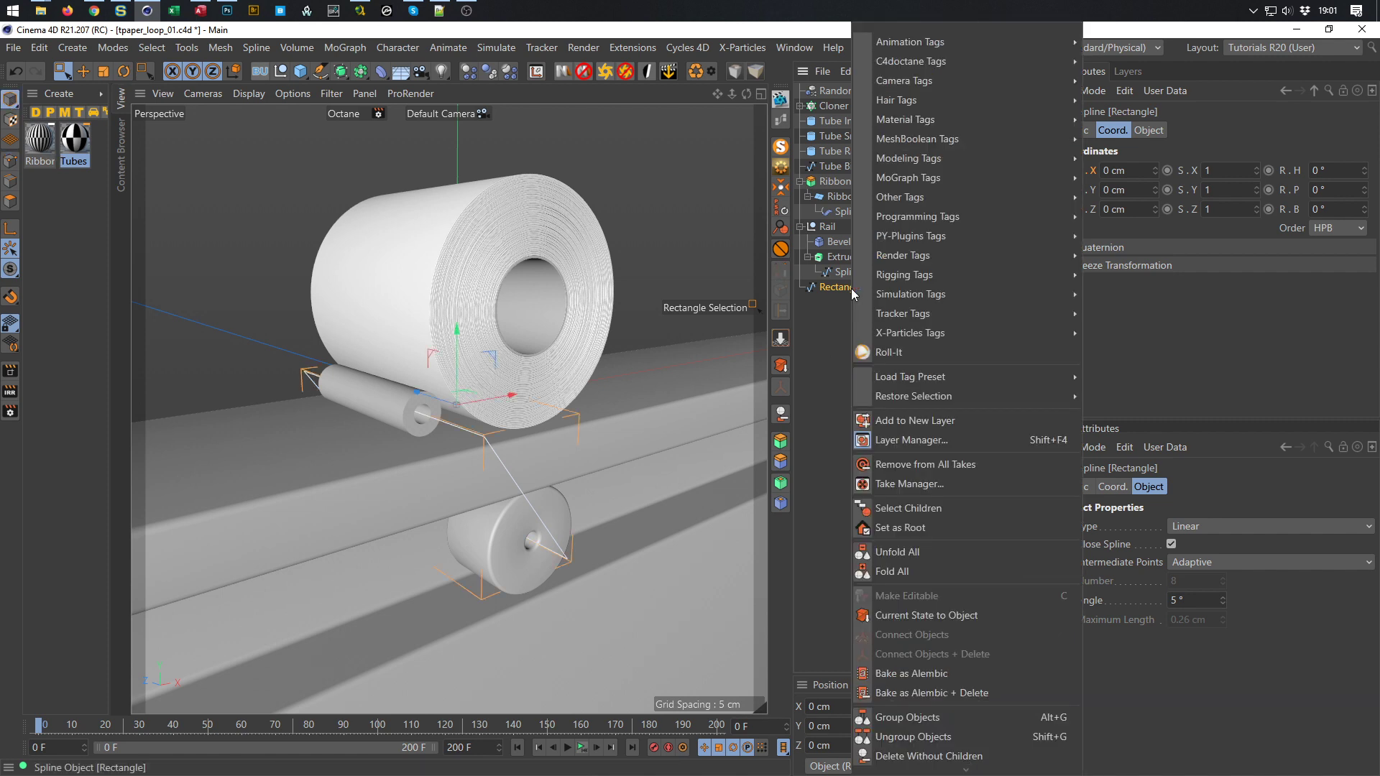
mouse_move(1013, 276)
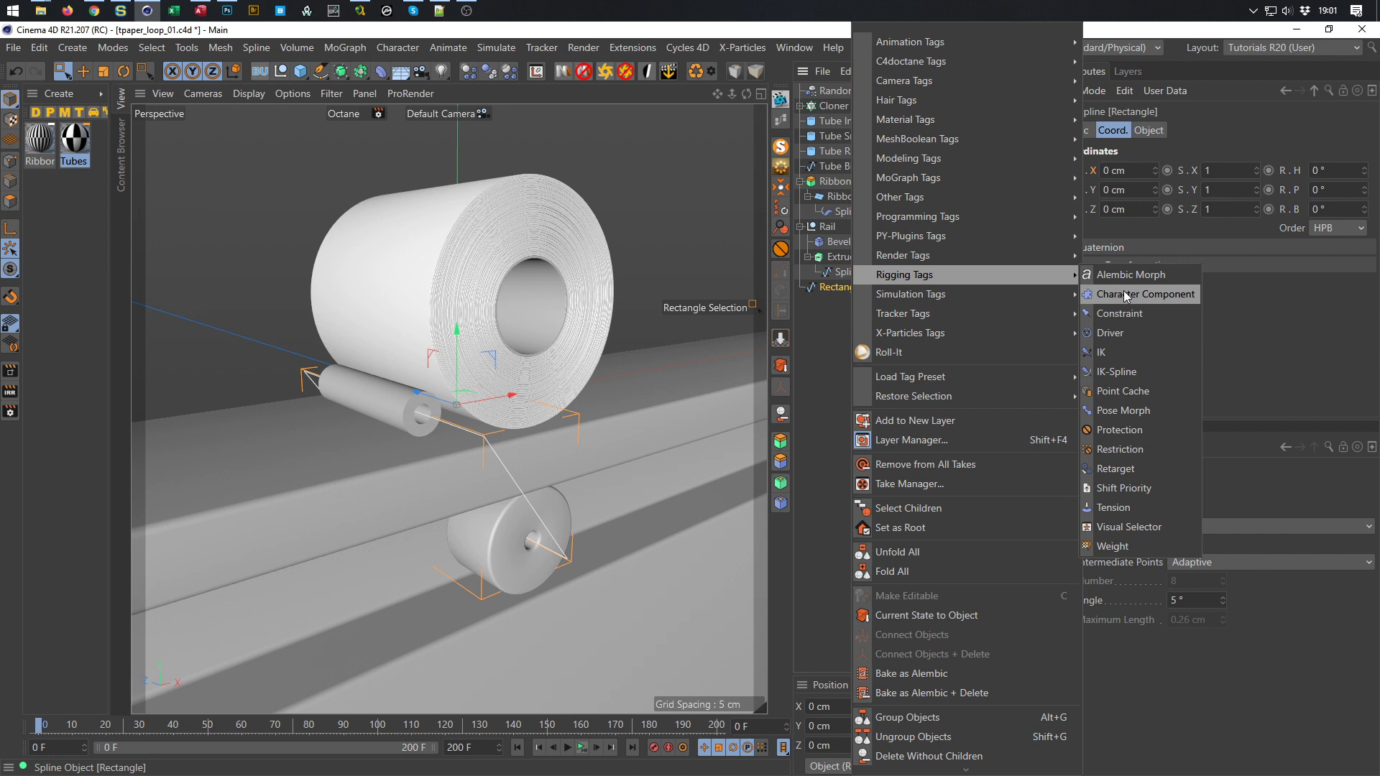
click(1129, 373)
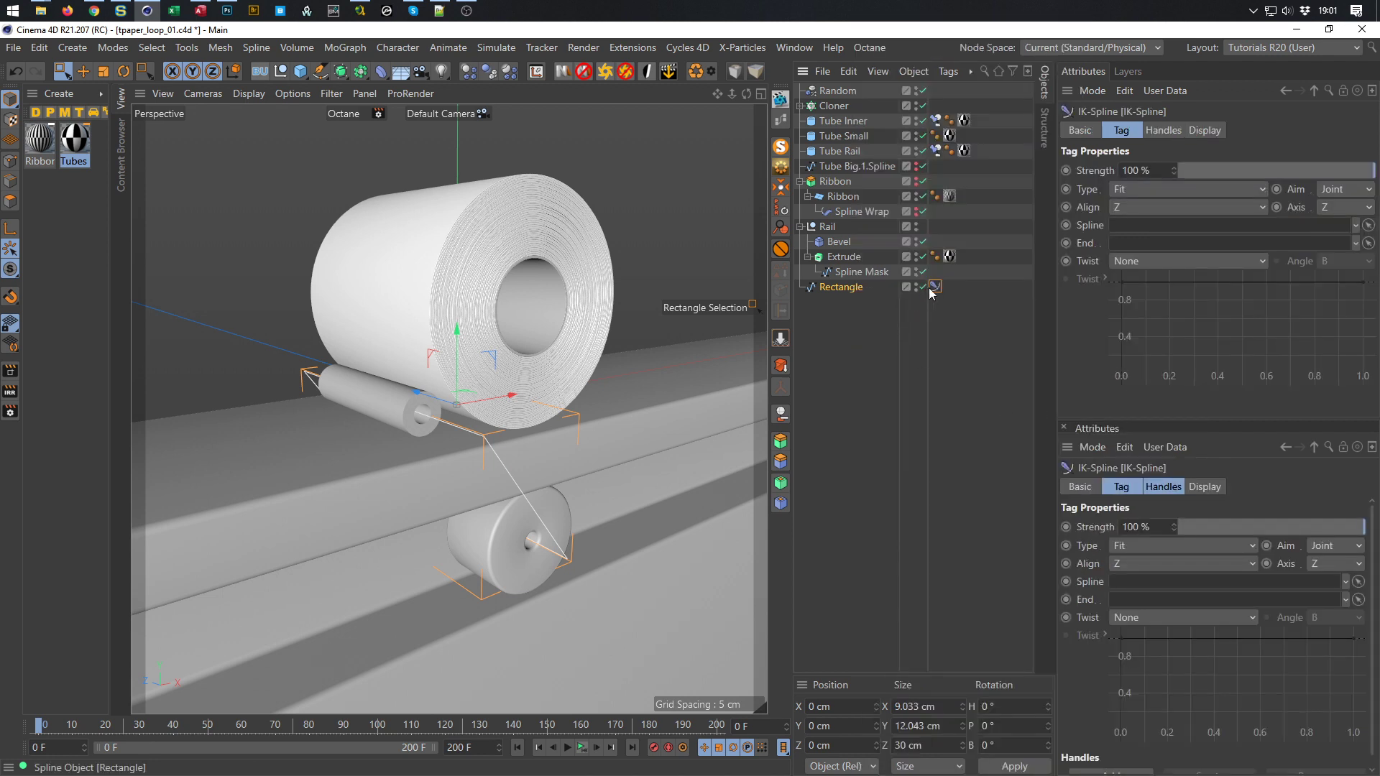
drag(844, 286, 1130, 227)
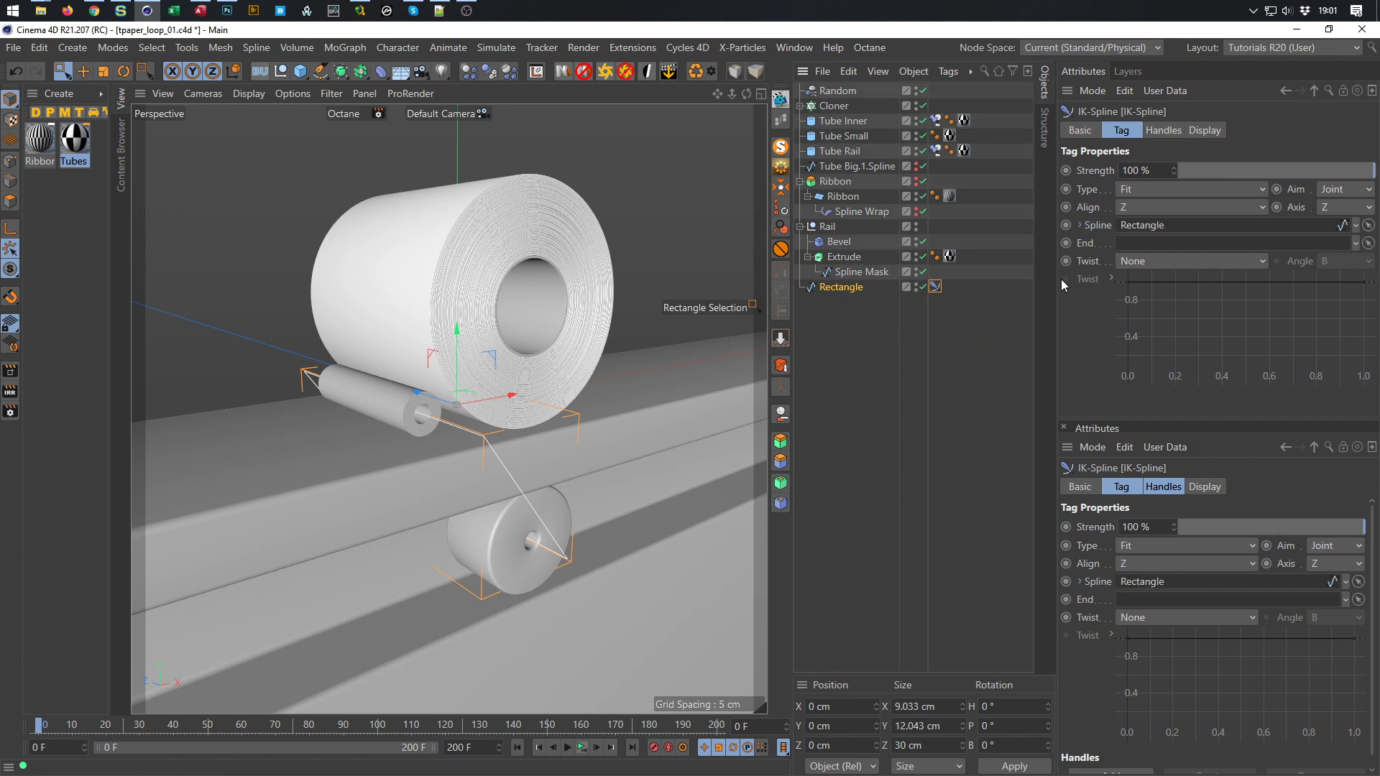
Add four IK-Spline handles with indices 0 to 3, generate their nulls, and assign Null.0 as the tag's End object
click(1158, 130)
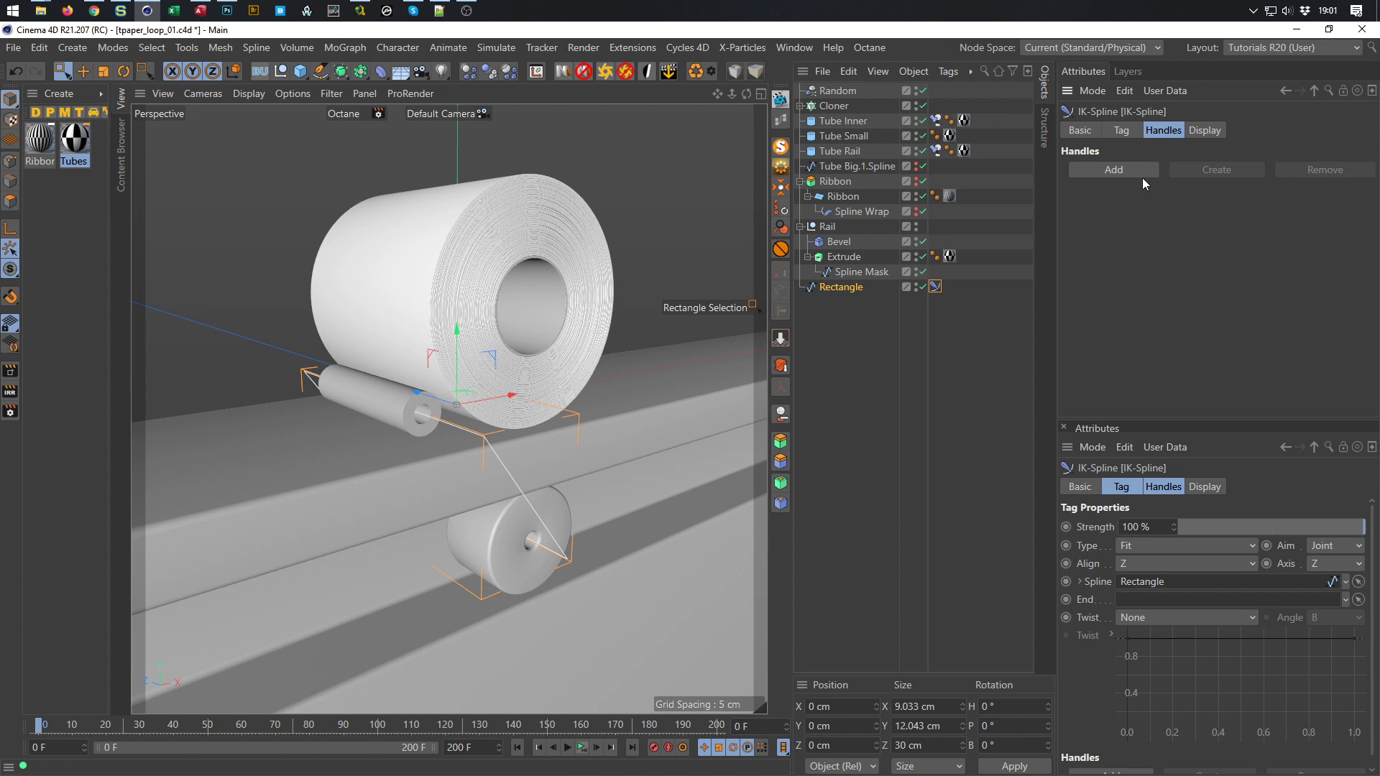
click(1123, 171)
click(1122, 171)
click(1122, 171)
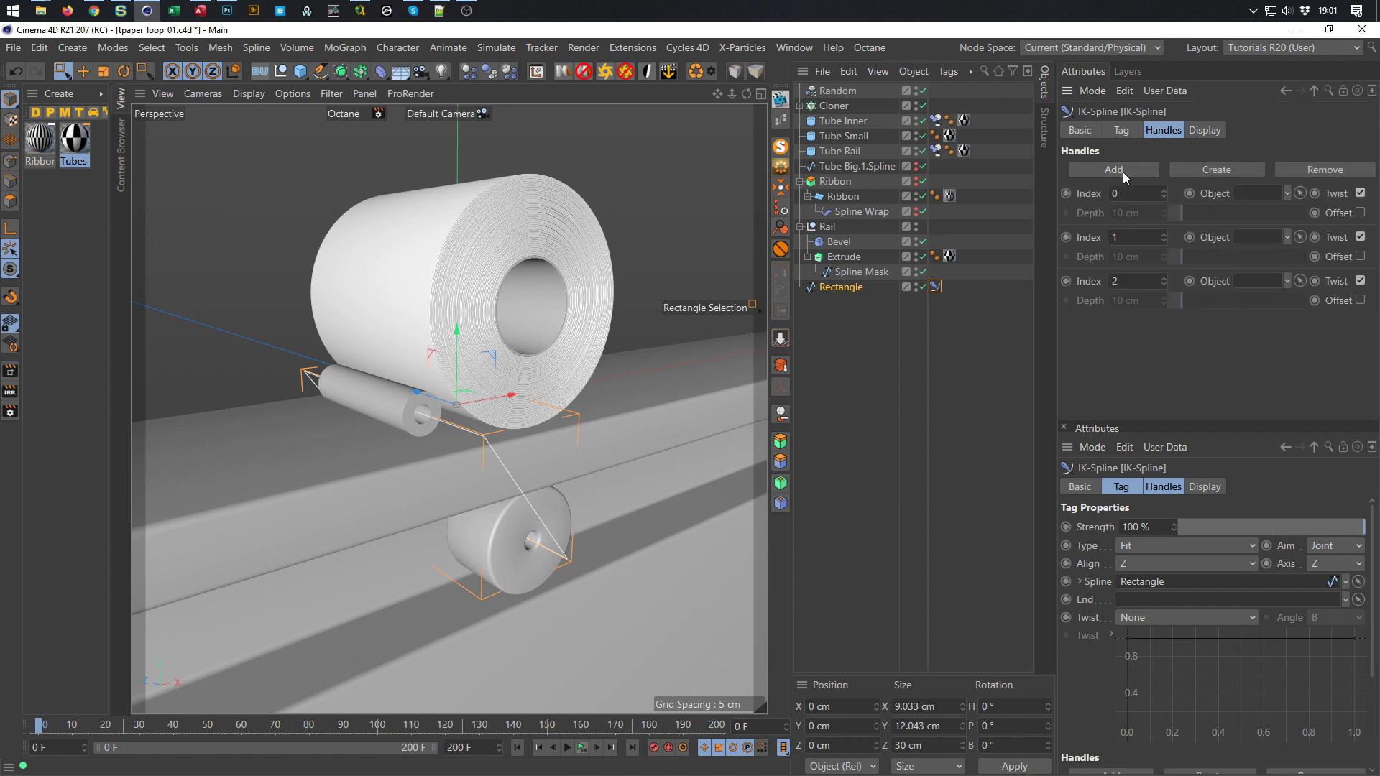
click(1115, 170)
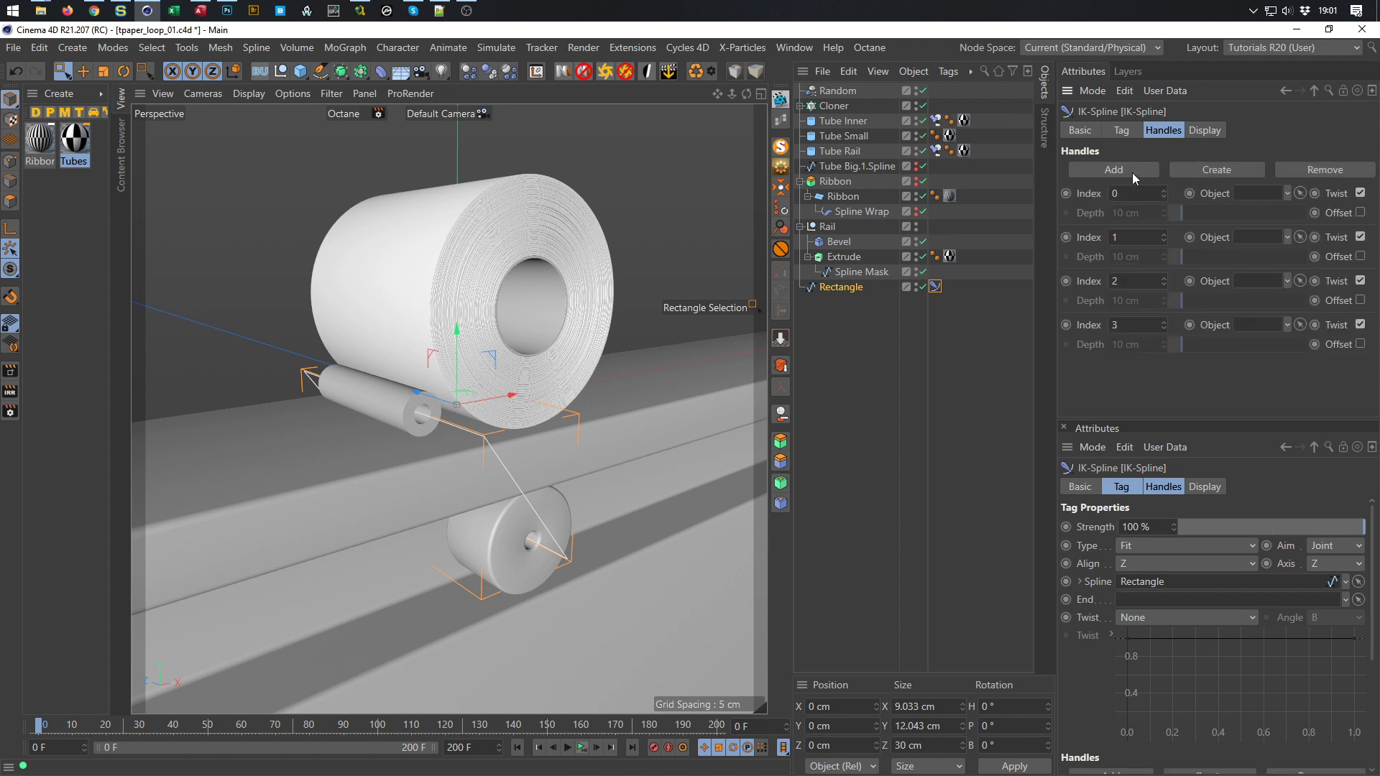
click(1227, 170)
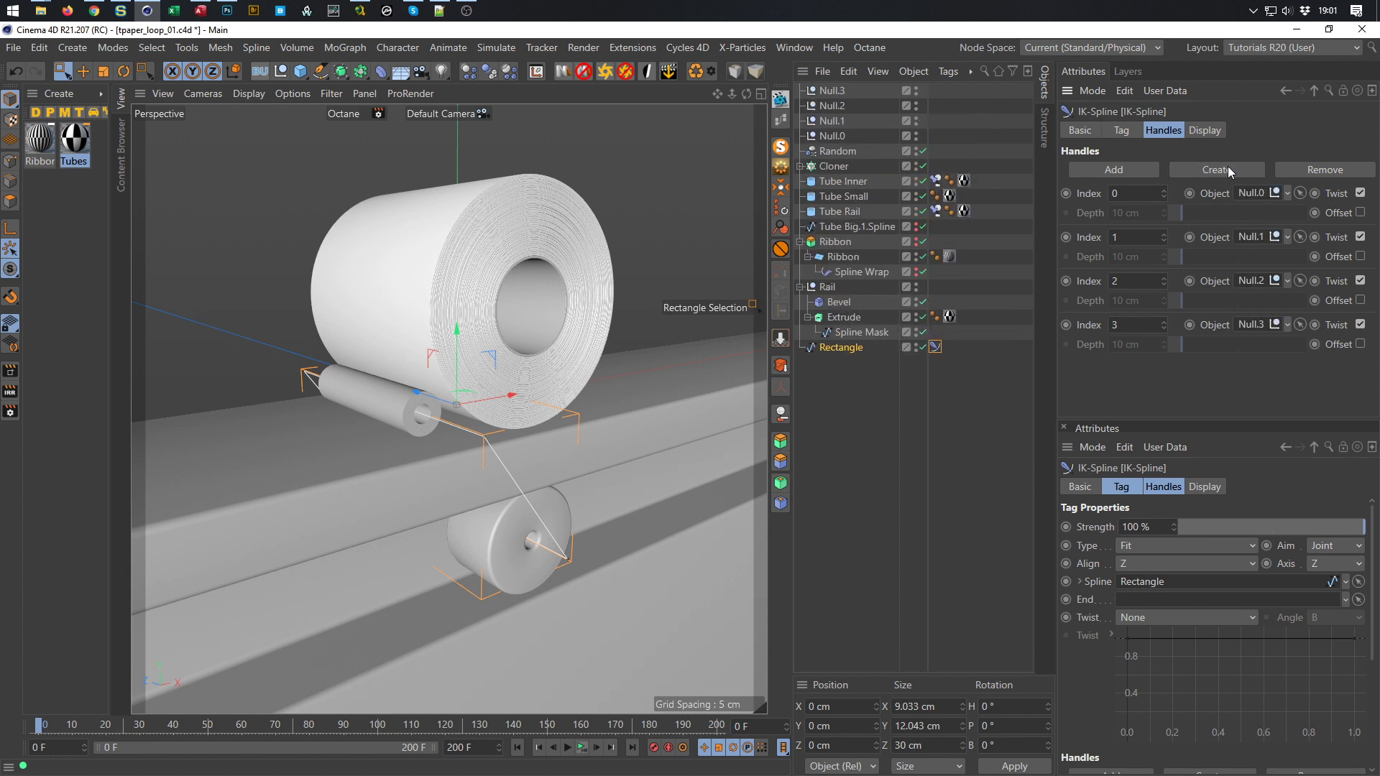
click(1122, 132)
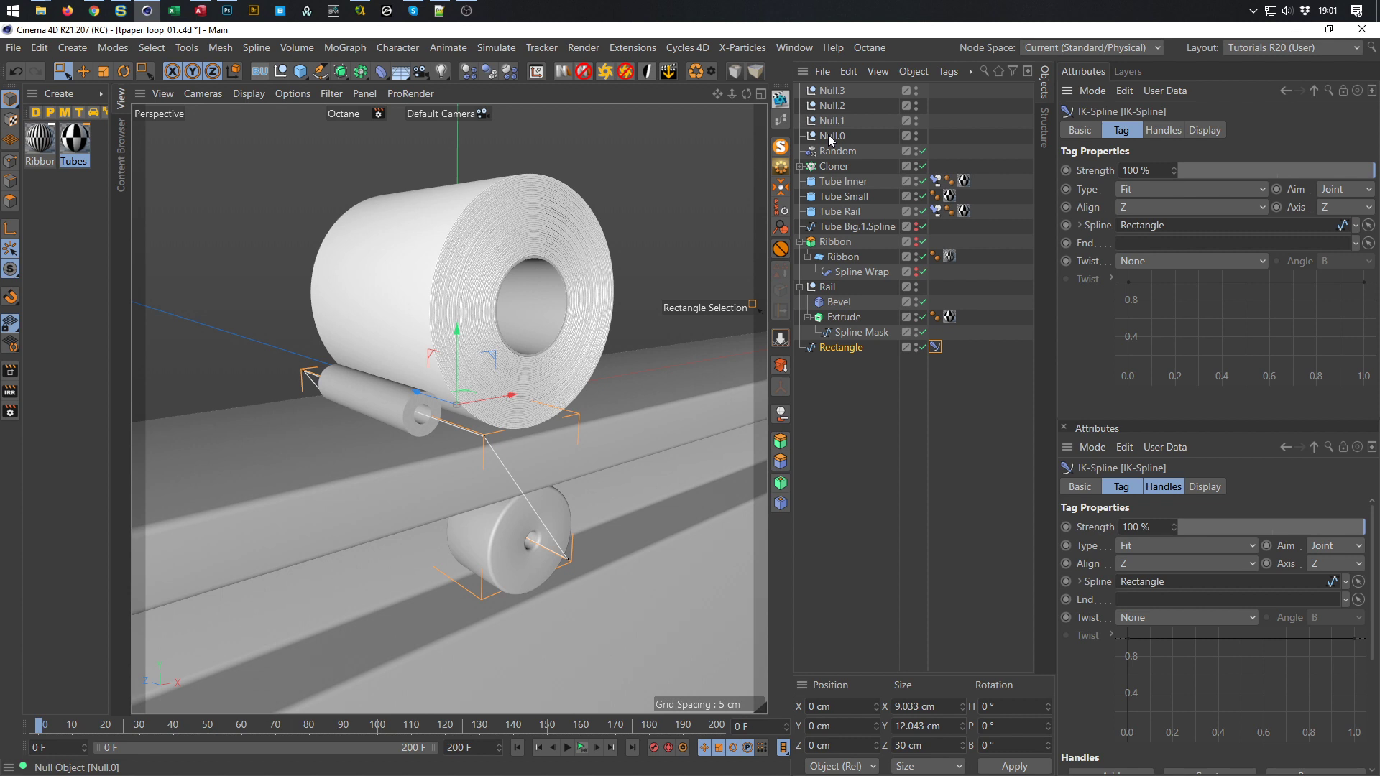
drag(830, 138, 1121, 248)
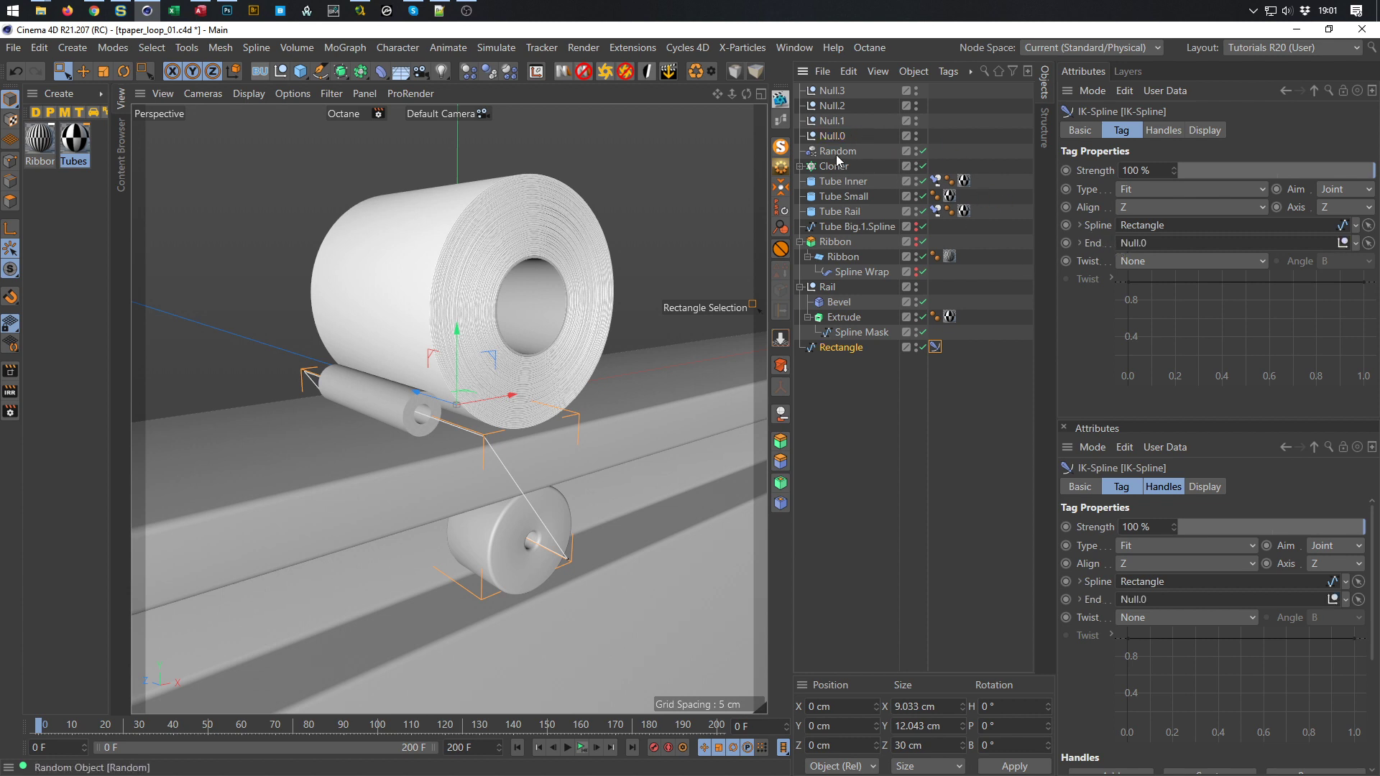
Set the display of Null.0 to Null.3 to Sphere with a radius of 1 cm
click(831, 136)
shift+click(831, 90)
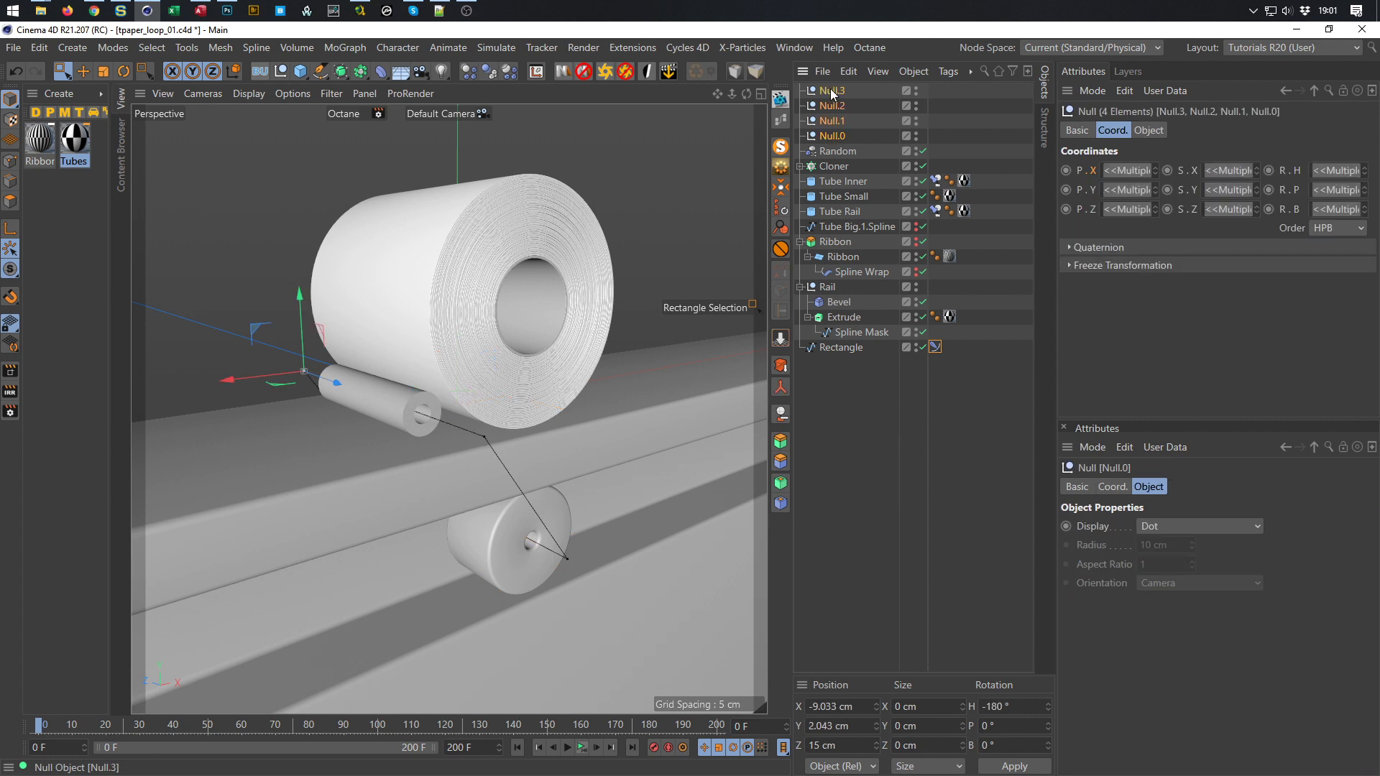
click(1153, 131)
click(1168, 169)
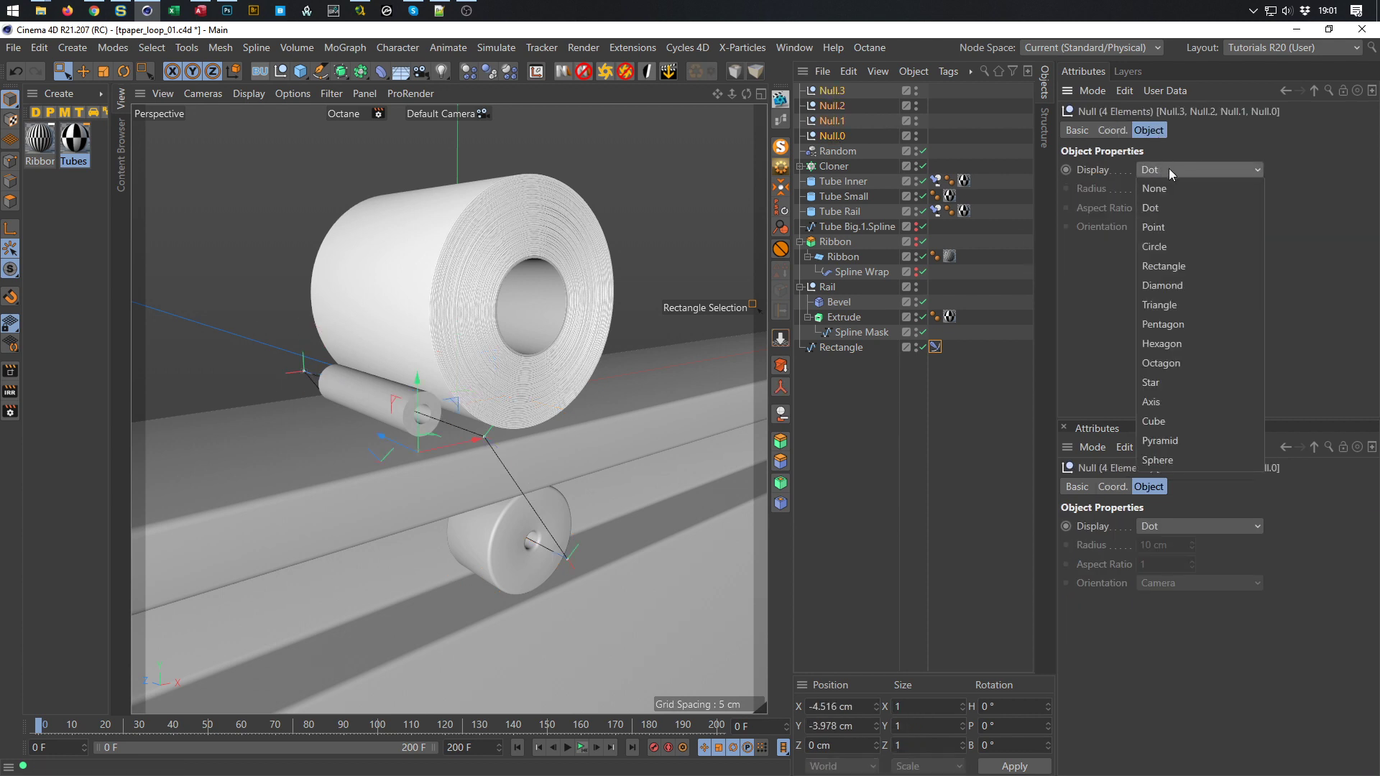
click(1184, 459)
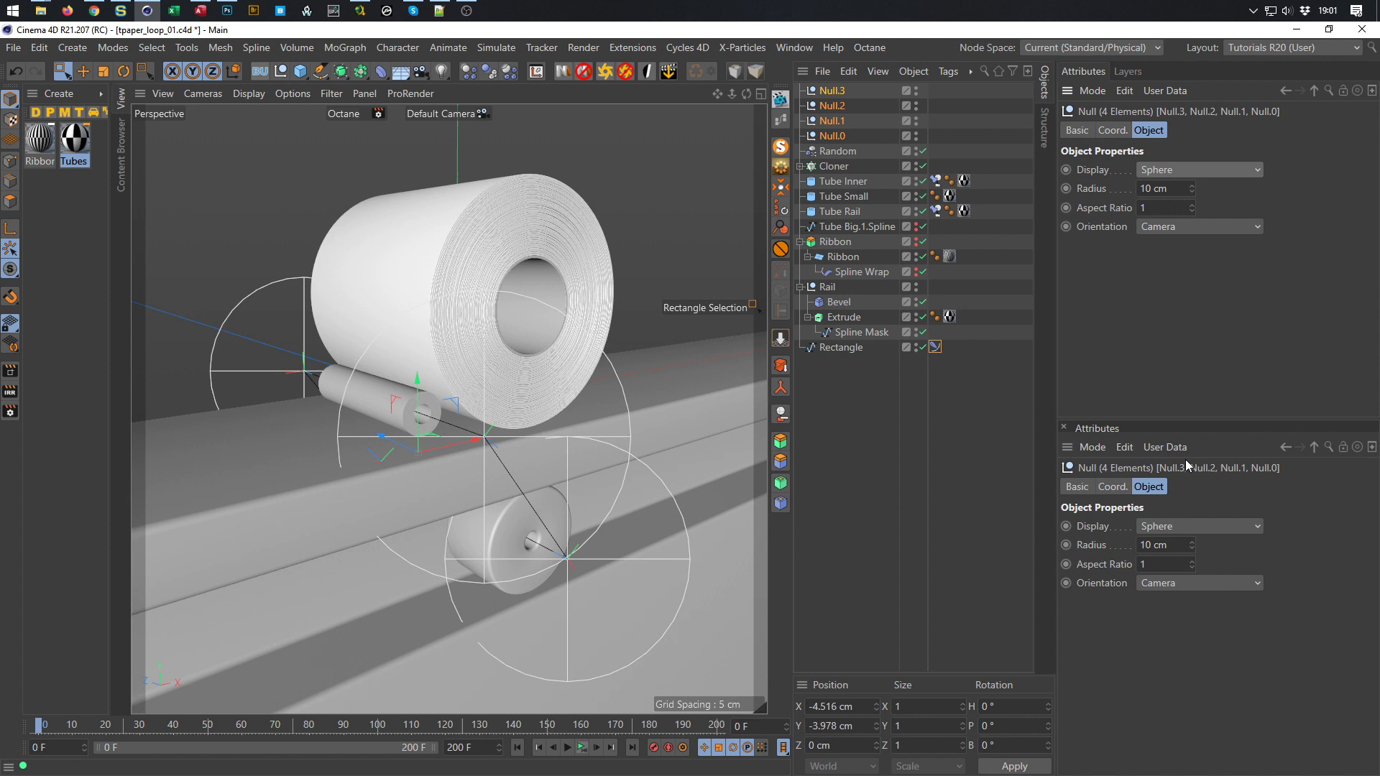
click(1191, 185)
drag(1193, 186, 1193, 196)
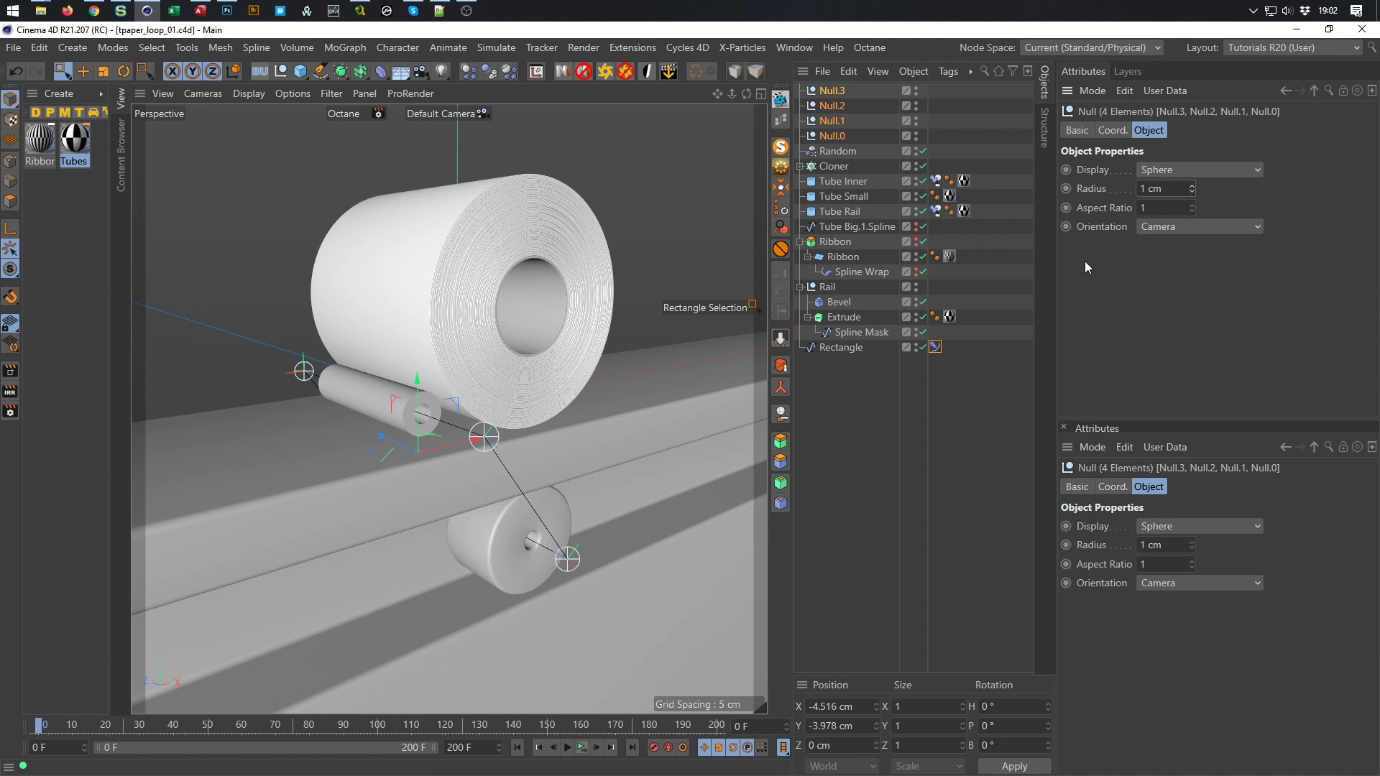
Move Null.0 to Null.3 to the end of the object hierarchy, below Rectangle
click(834, 93)
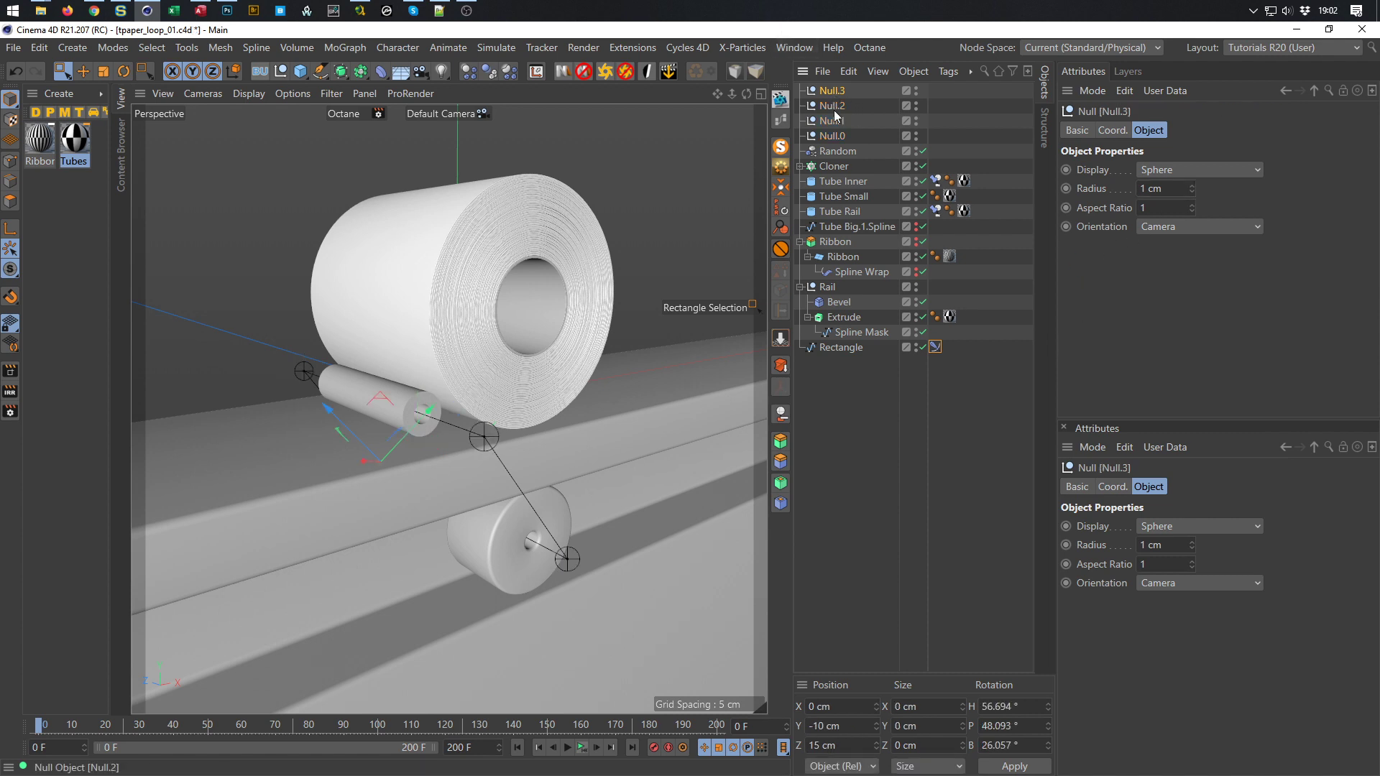
shift+click(833, 136)
drag(833, 134, 891, 355)
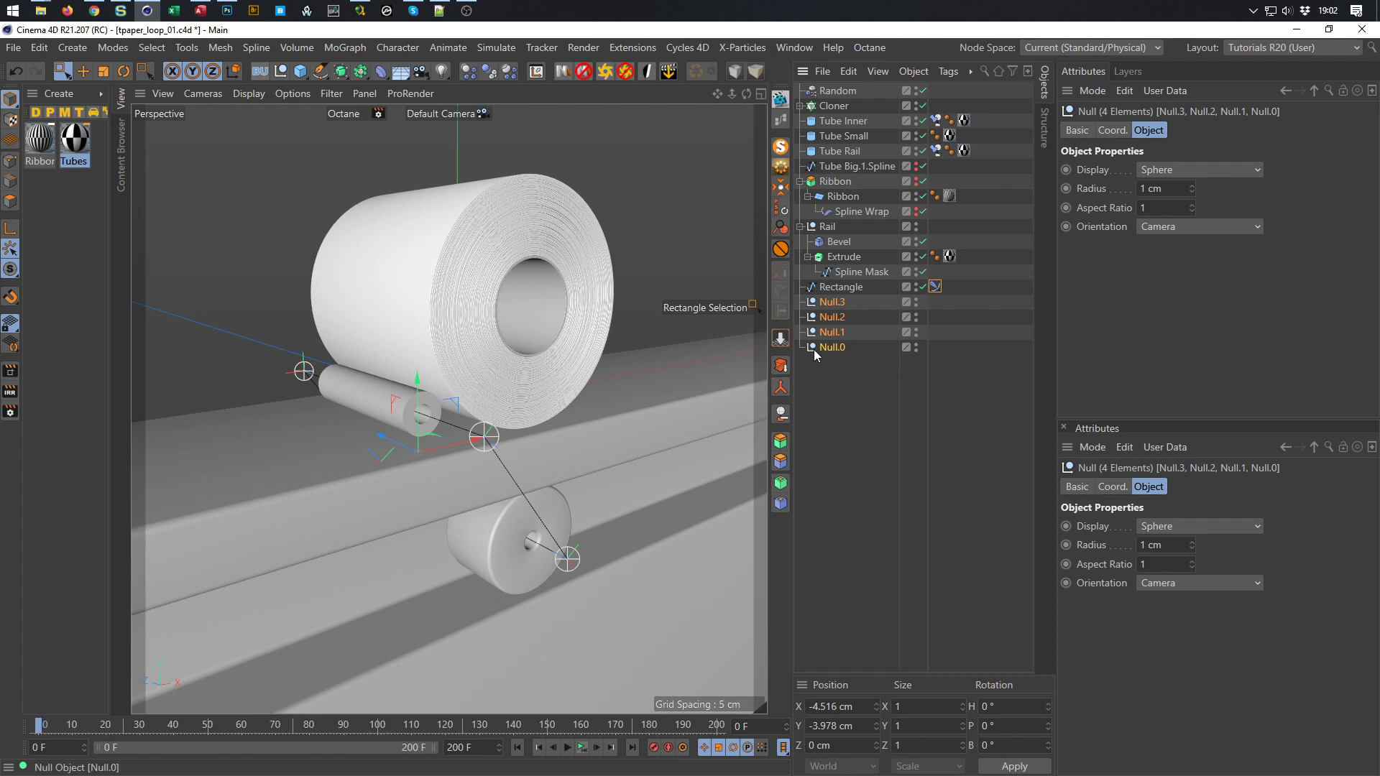
Rename Null.3 as Lower 2
click(832, 303)
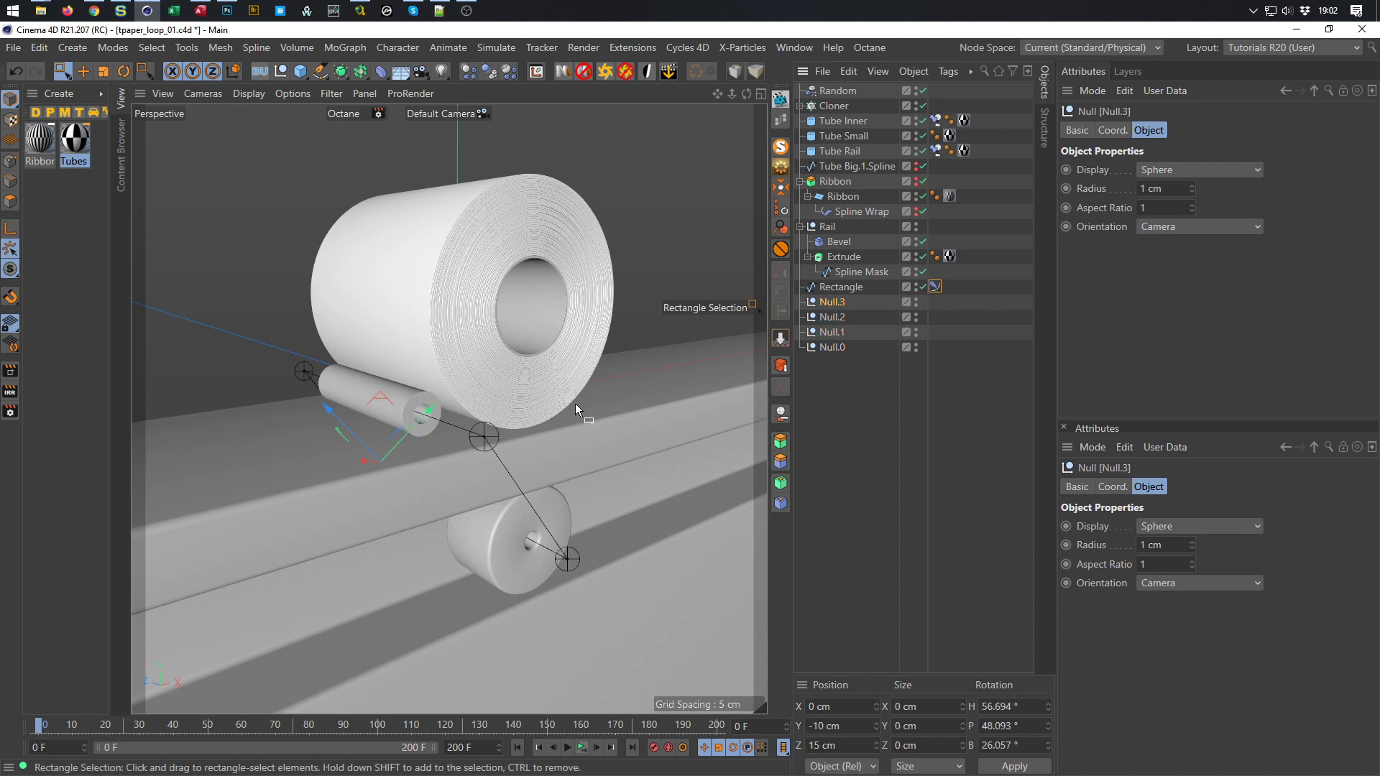
alt+drag(430, 424, 633, 450)
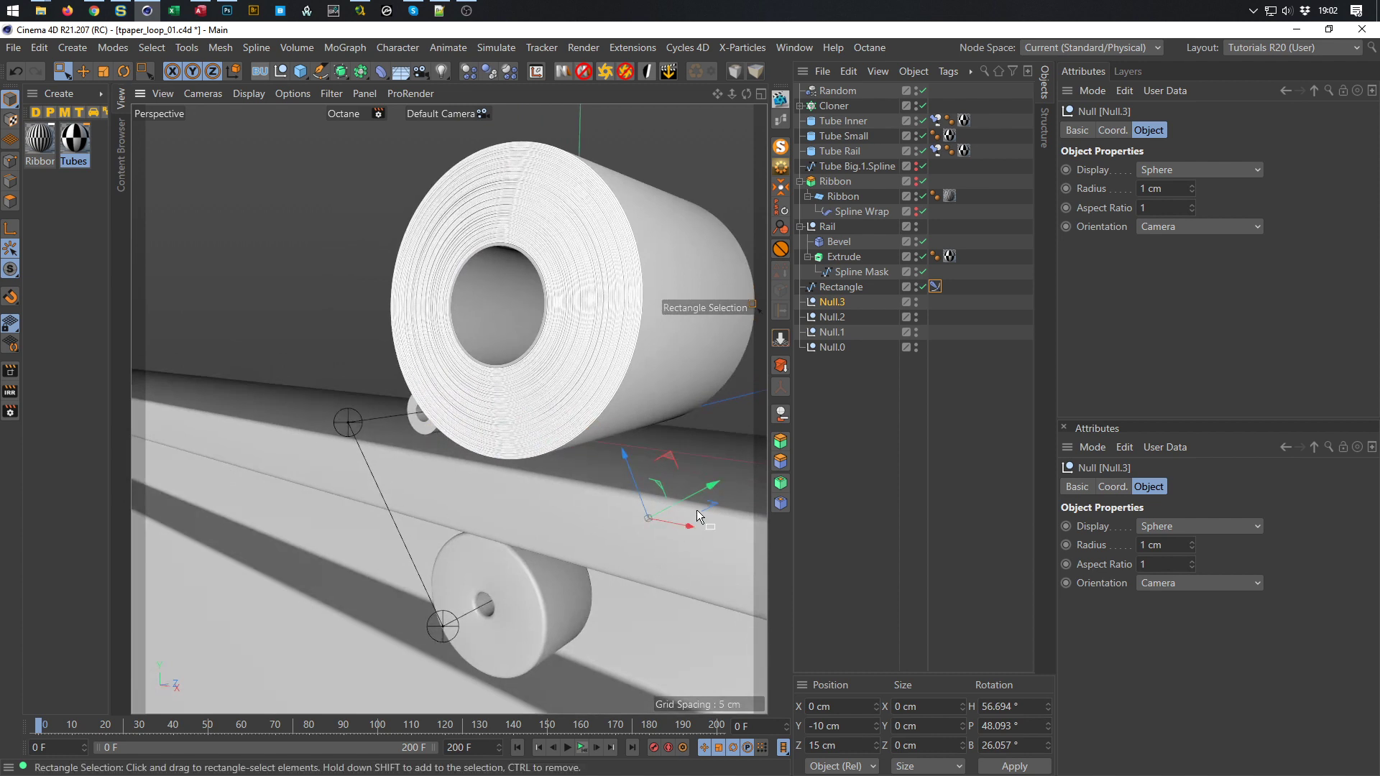
double_click(832, 302)
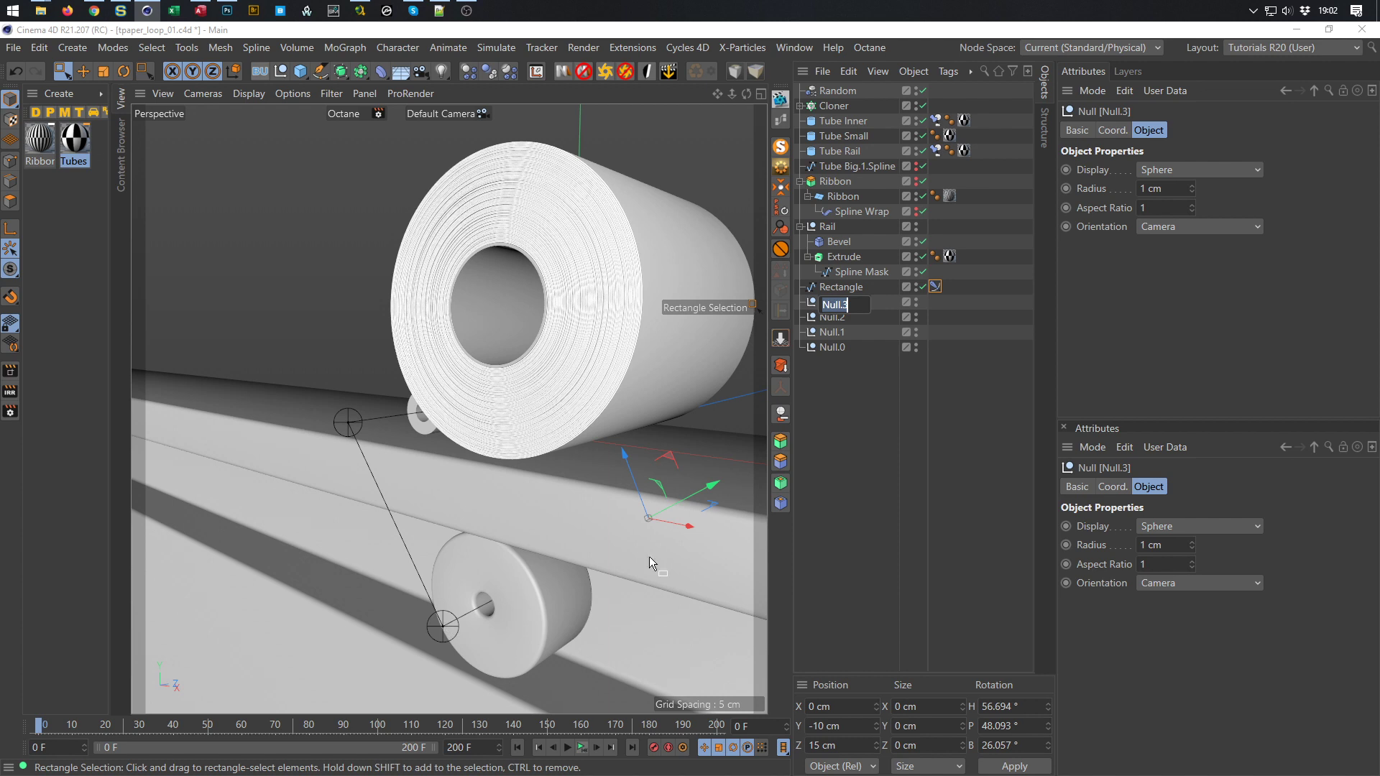
key(shift+Left)
key(shift+Left)
key(shift+Left)
key(shift+Left)
key(shift+Left)
key(shift+Left)
key(shift+Left)
key(shift+Left)
key(shift+Left)
key(shift+Left)
key(shift+Left)
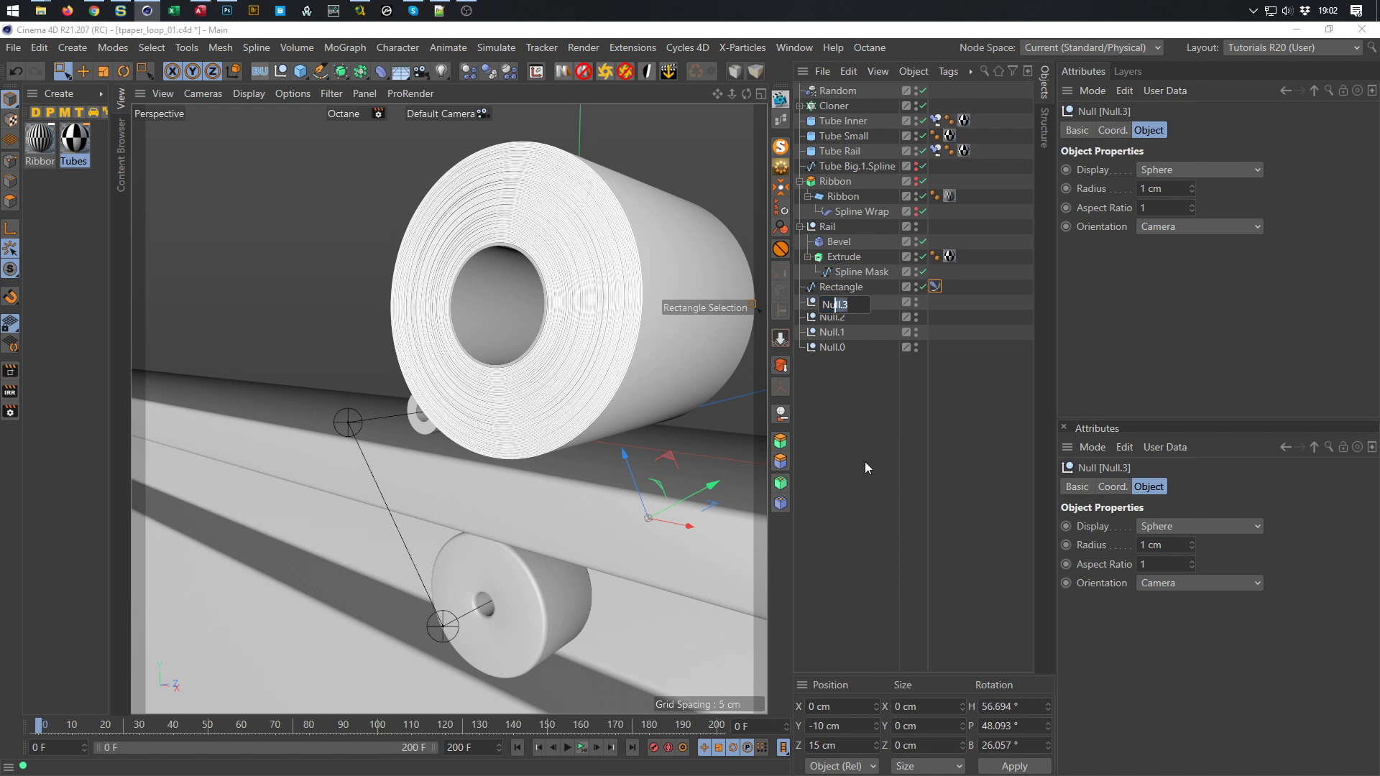
text(Lower 2)
key(Return)
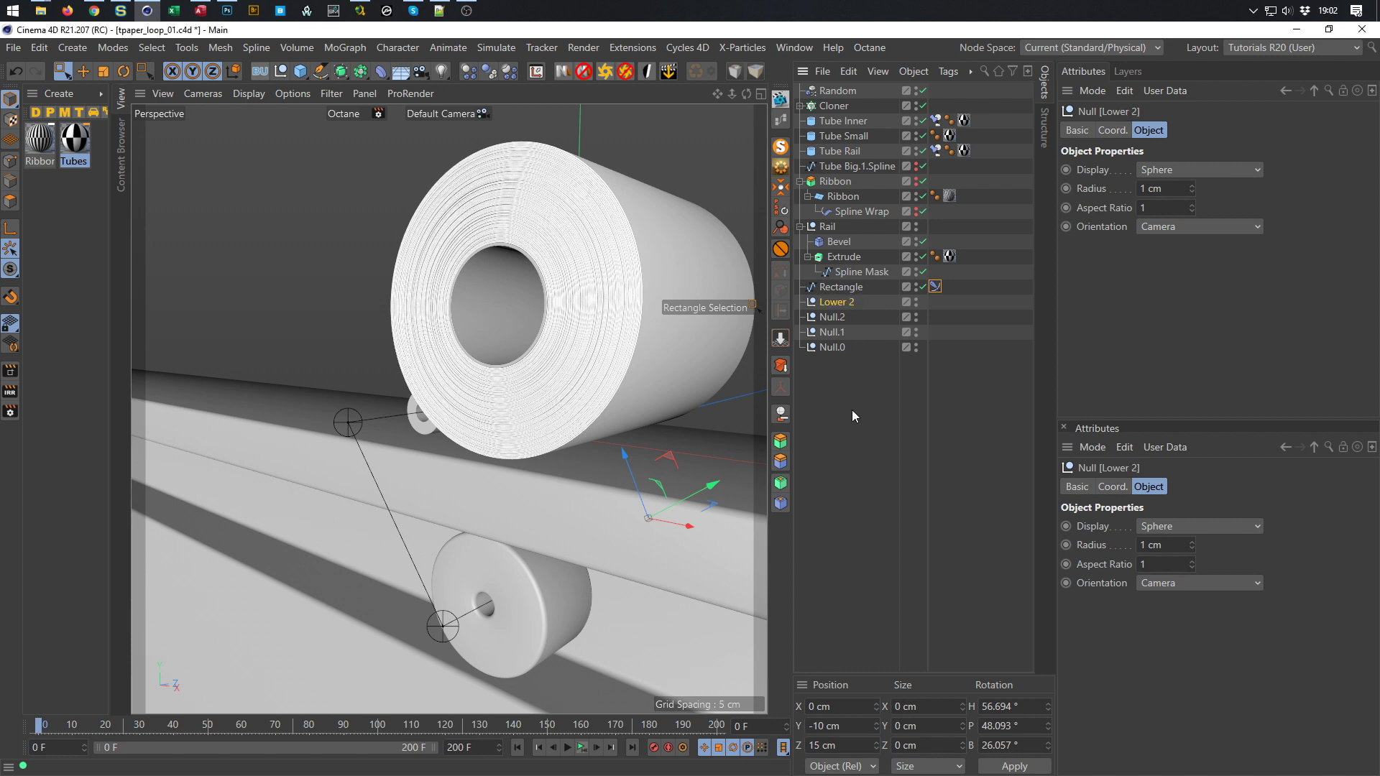
Rename Null.2 as Lower 1
double_click(832, 318)
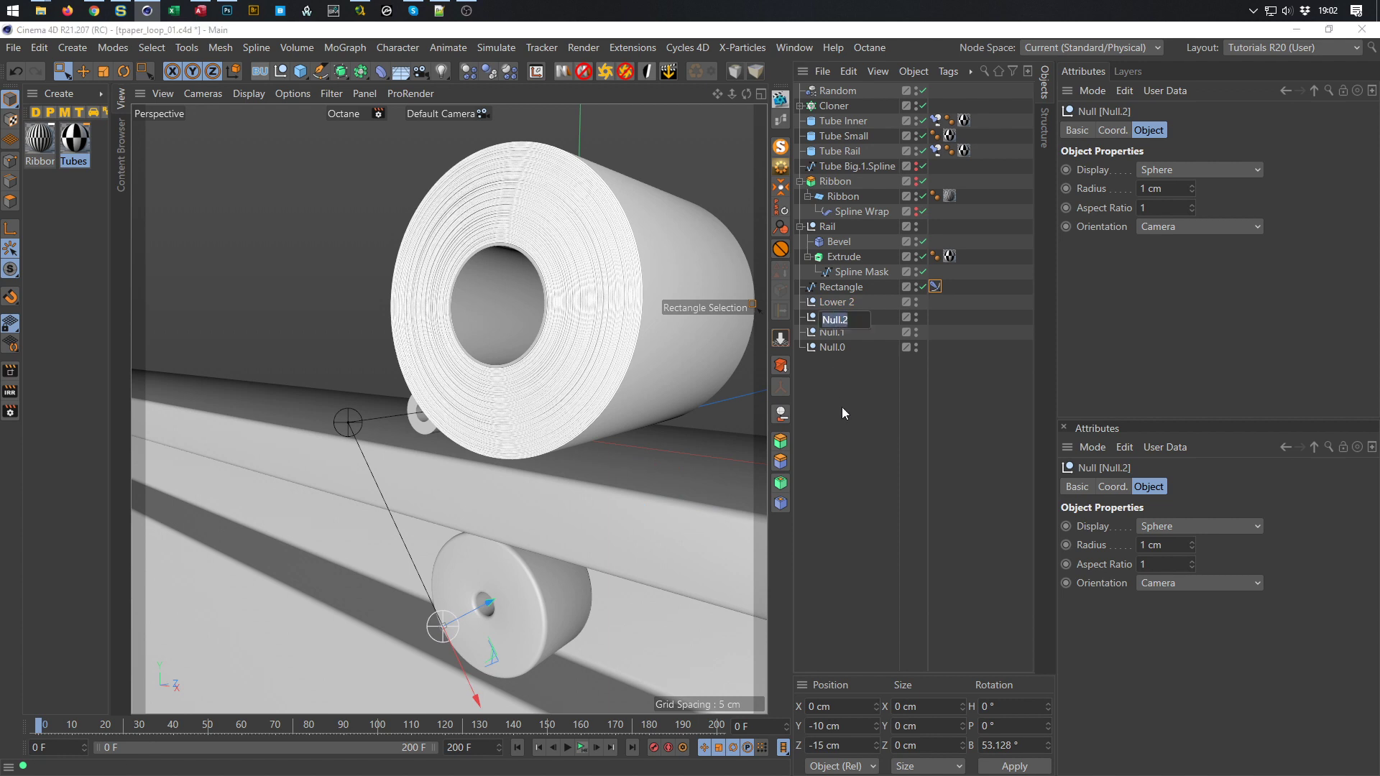
text(Lower 1)
key(Return)
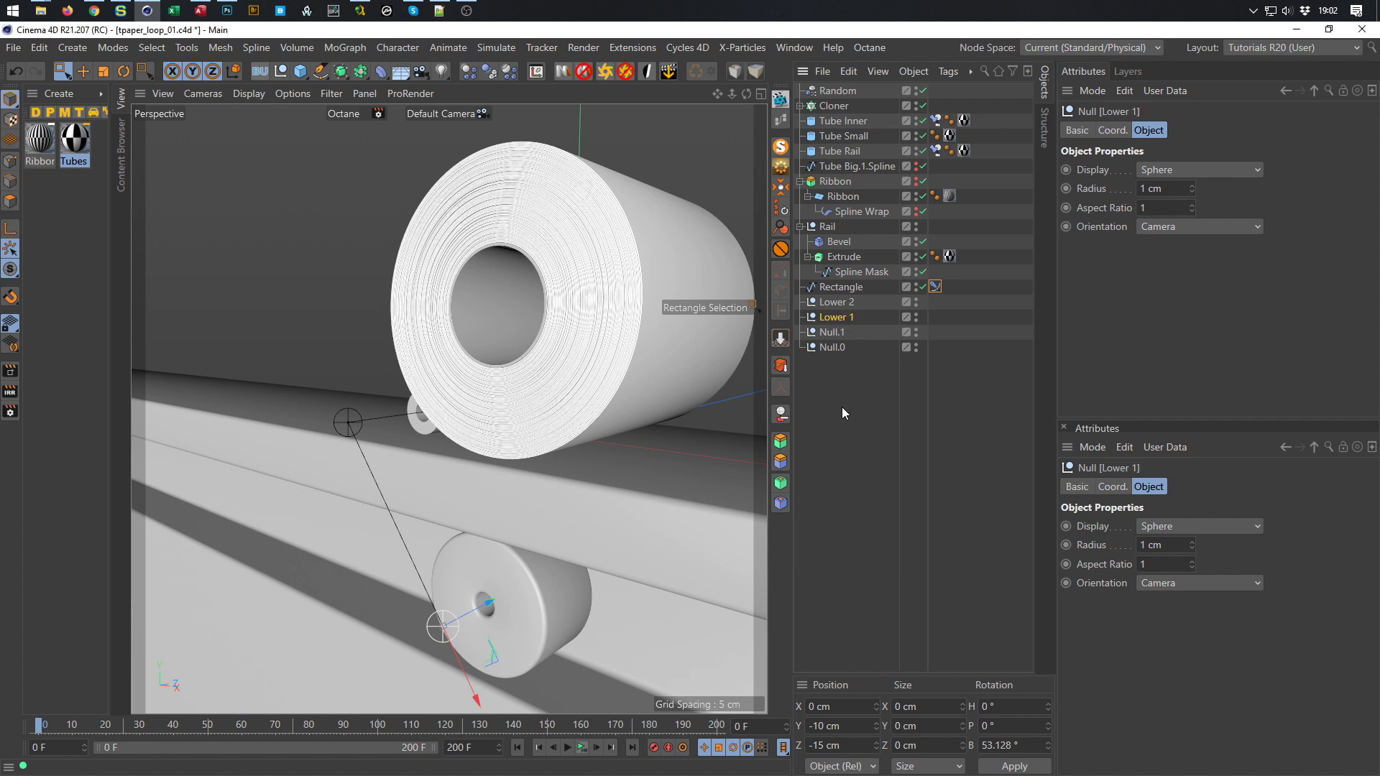
Rename Null.1 as Upper 1 and Null.0 as Upper 2
click(831, 333)
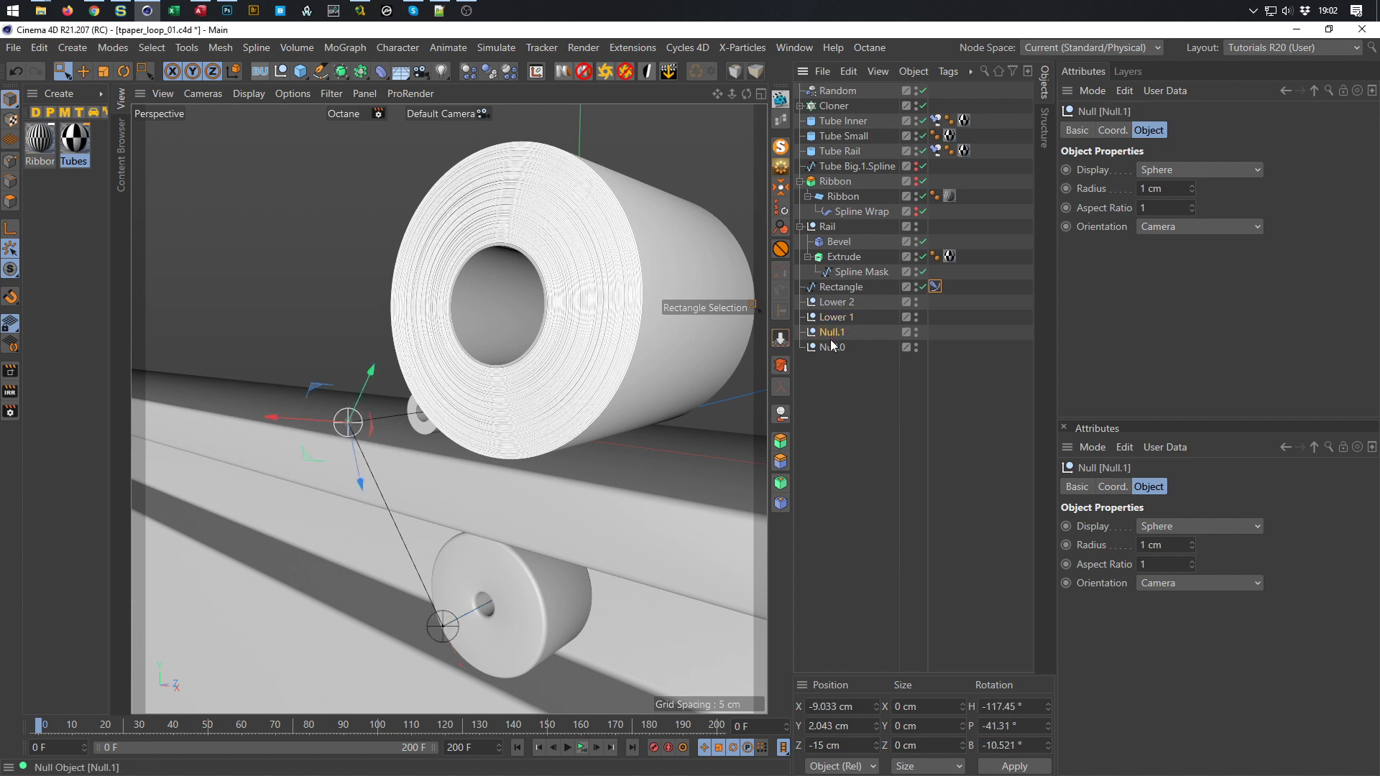
double_click(830, 334)
text(Upper 1)
key(Return)
double_click(835, 347)
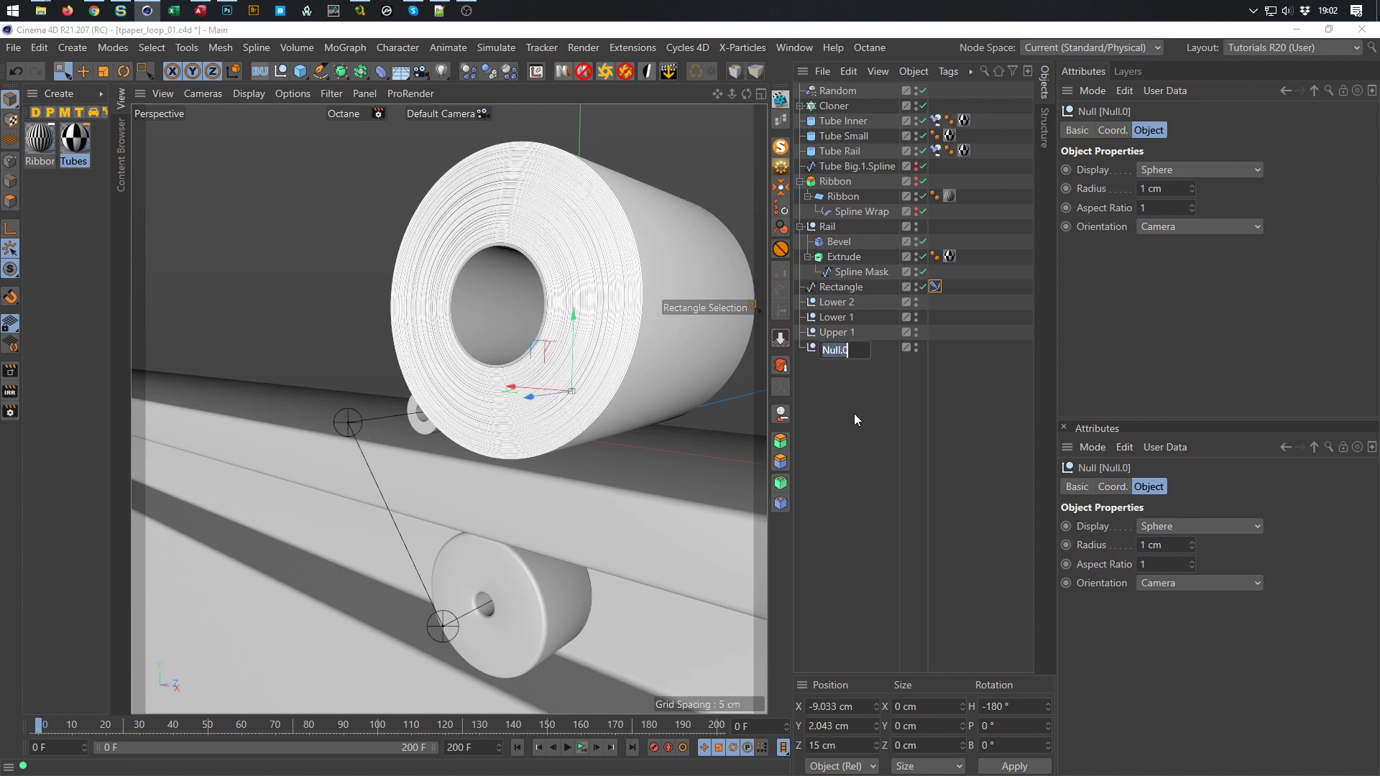
text(Upper 2)
key(Return)
Reorder the nulls as Upper 1, Lower 1, Upper 2, Lower 2 and save the project
key(ctrl+s)
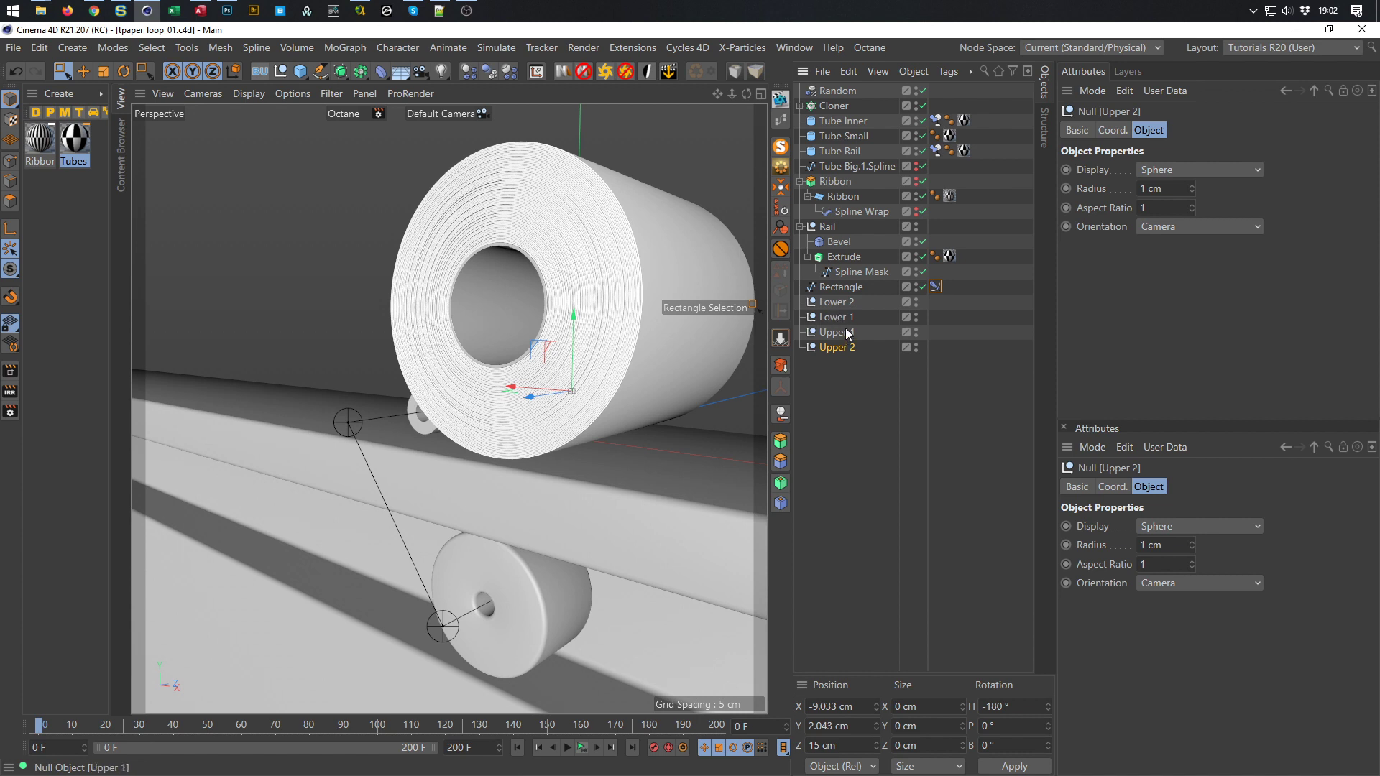
mouse_move(837, 332)
mouse_down()
mouse_move(839, 307)
mouse_move(863, 346)
mouse_move(845, 353)
mouse_up()
key(ctrl+s)
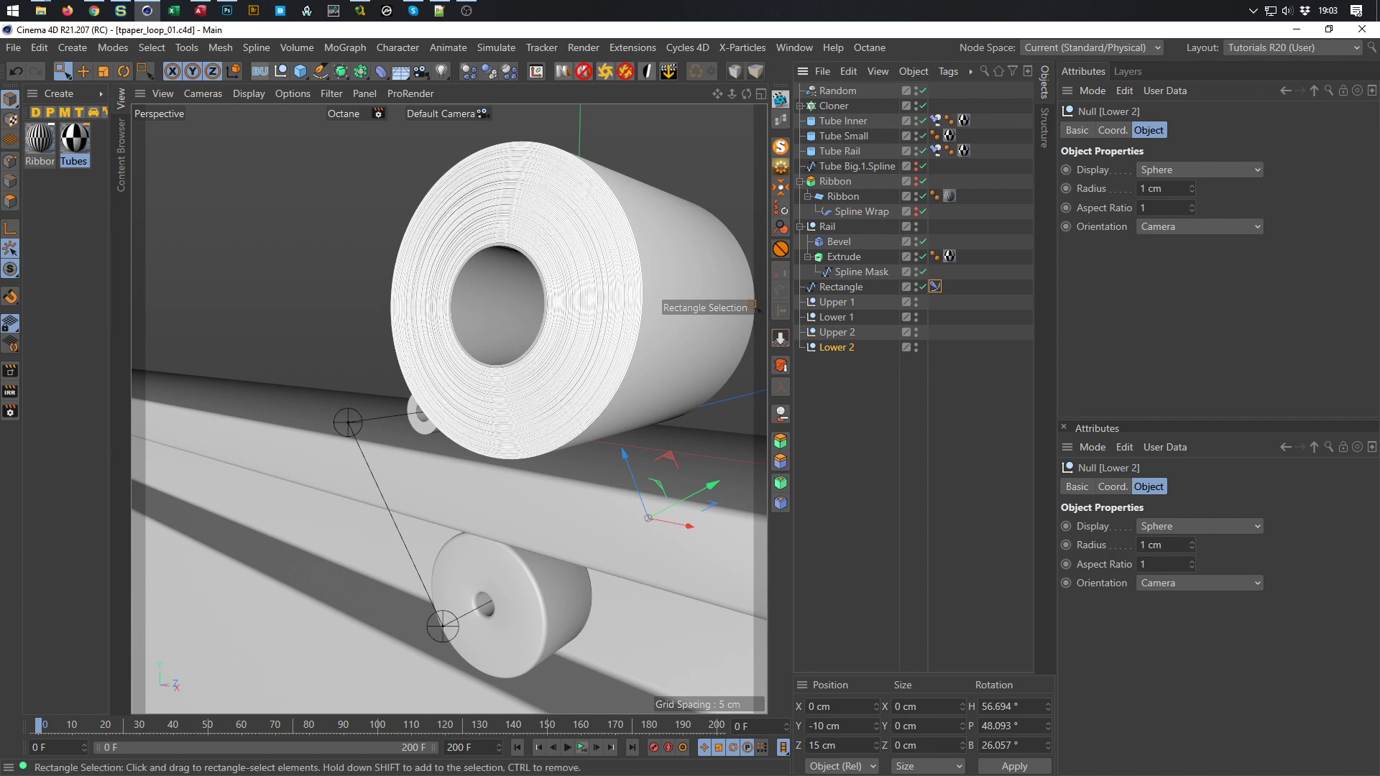
Turn on the display color of the Upper 1 null and set it to pure red, hue 0° with 100% saturation
scroll(406, 386, down, 3)
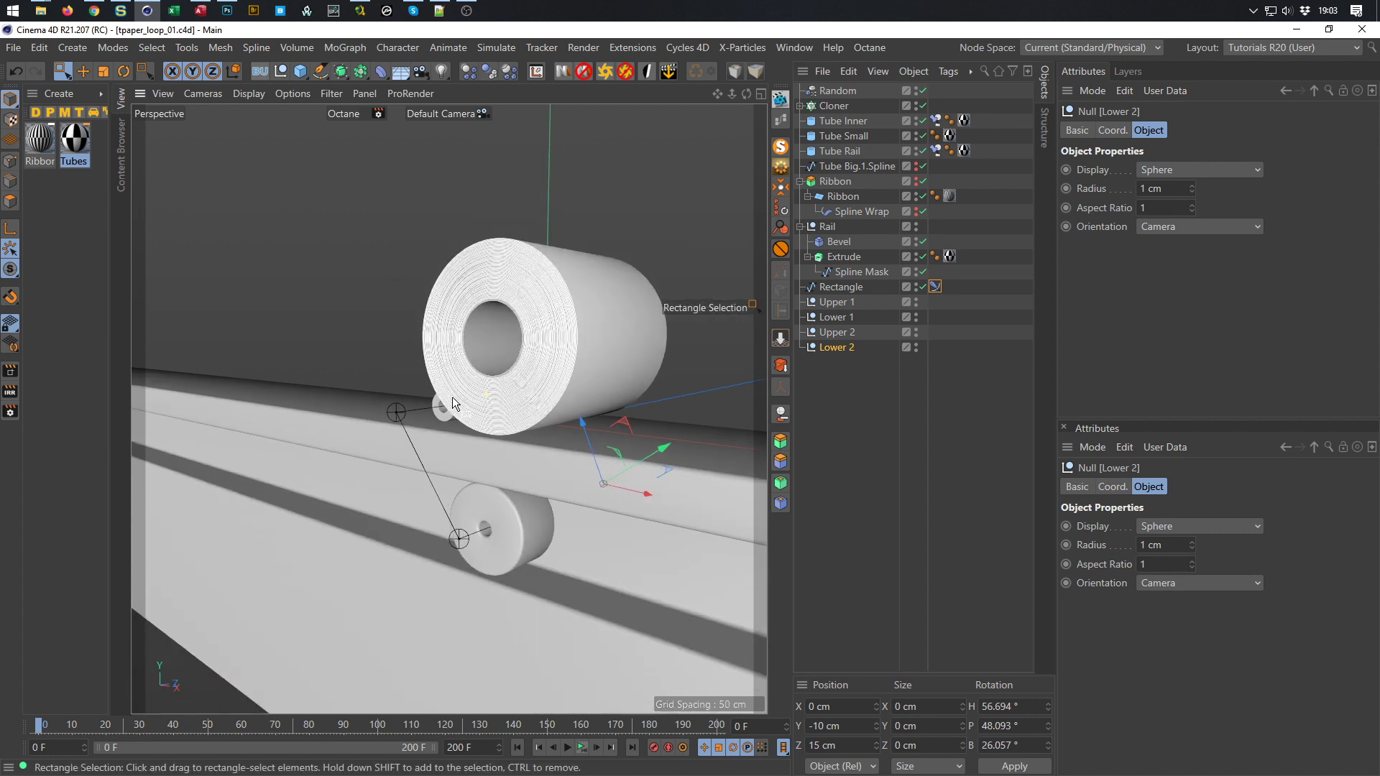
alt+drag(407, 386, 421, 395)
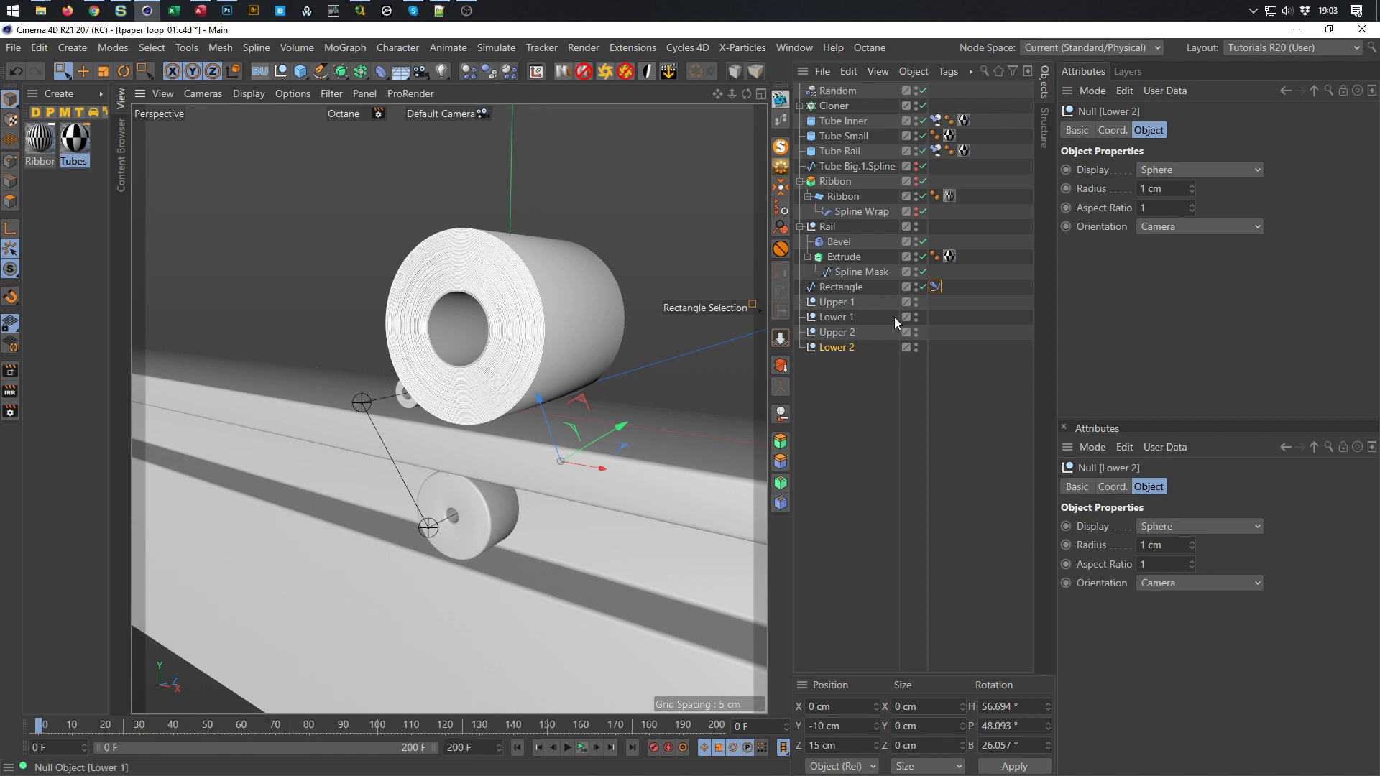
click(847, 303)
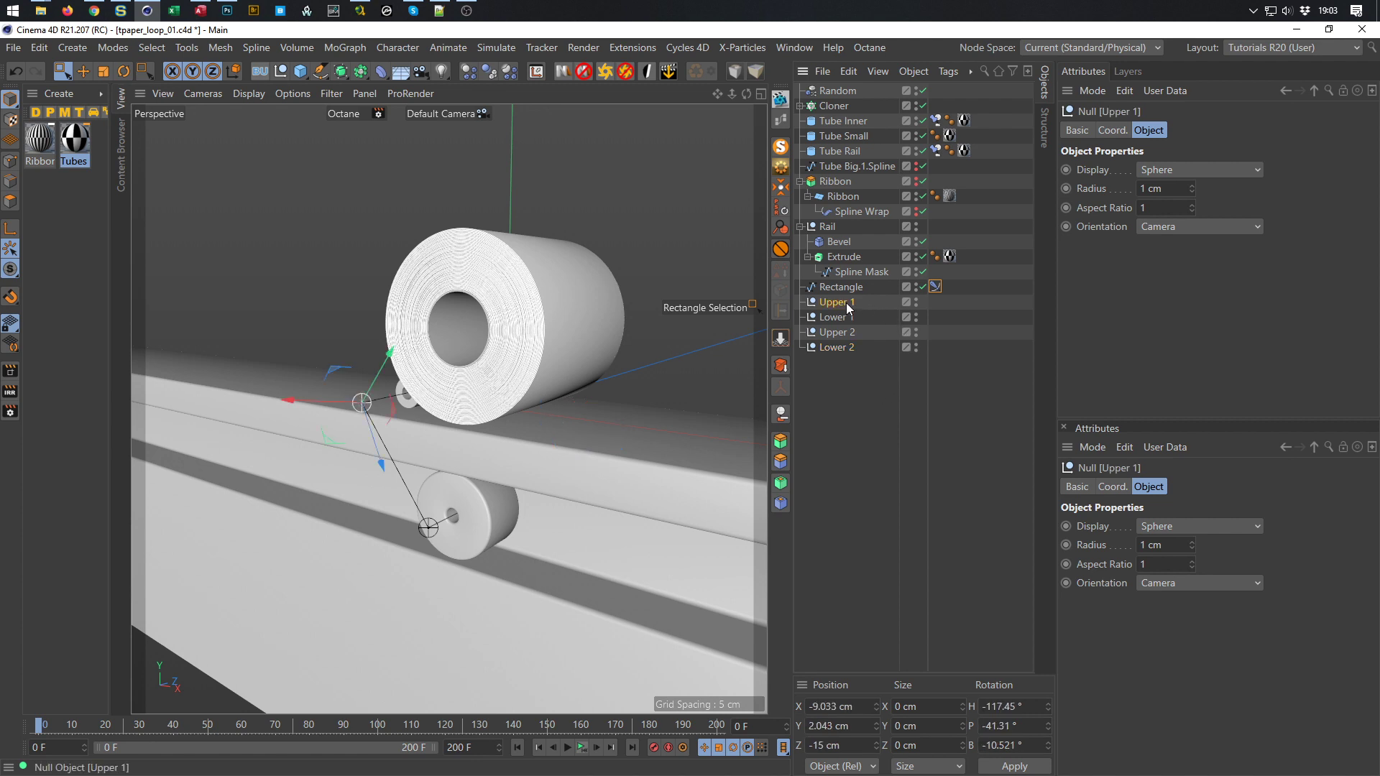
click(1078, 132)
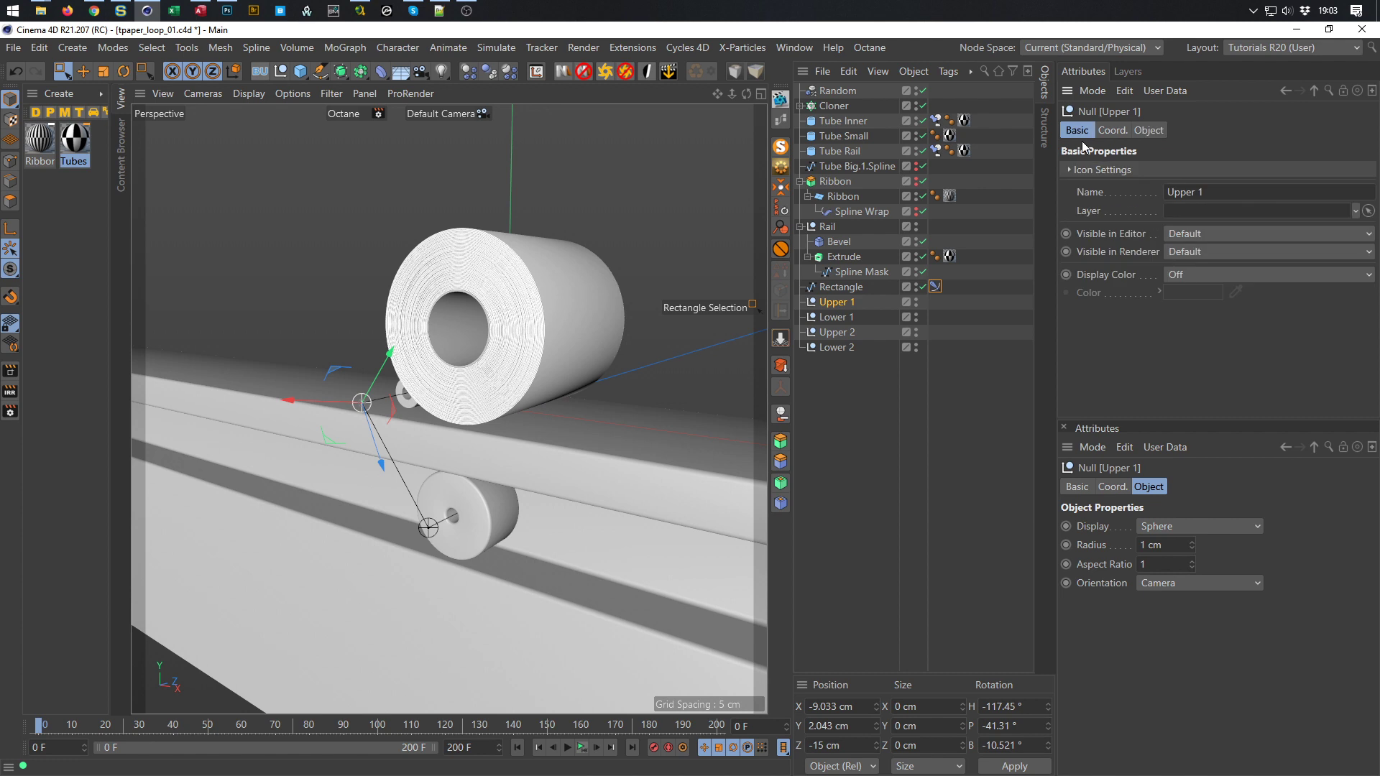
click(1192, 276)
click(1196, 326)
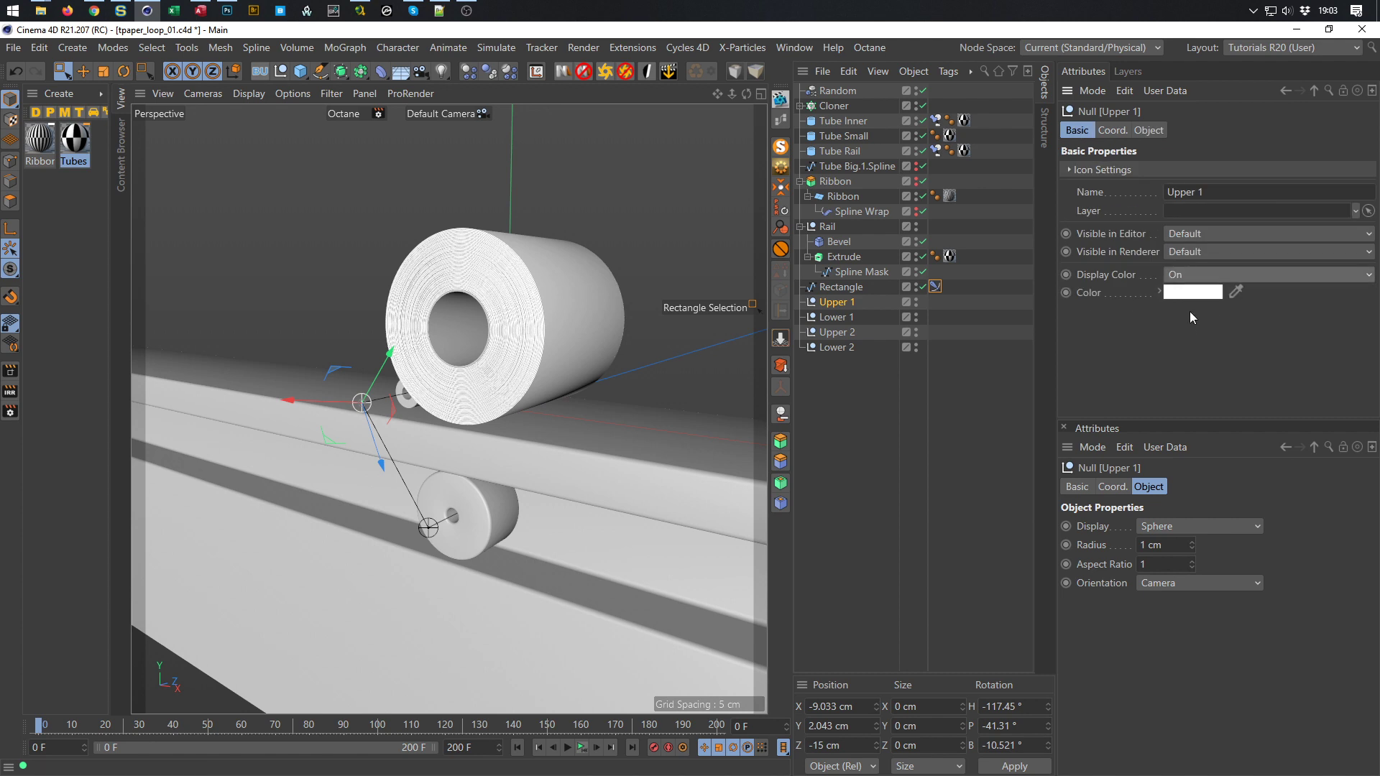
click(1193, 292)
drag(1283, 312, 1341, 314)
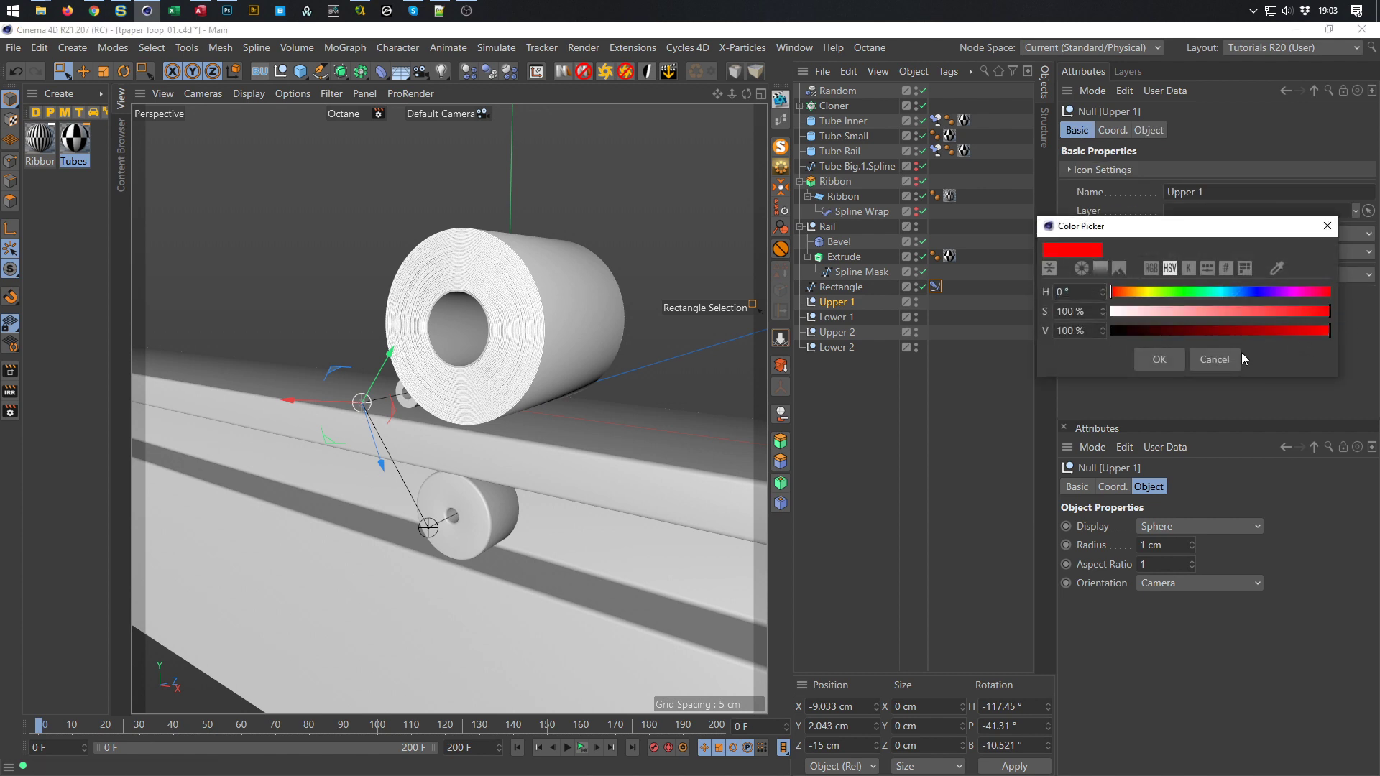
click(1159, 360)
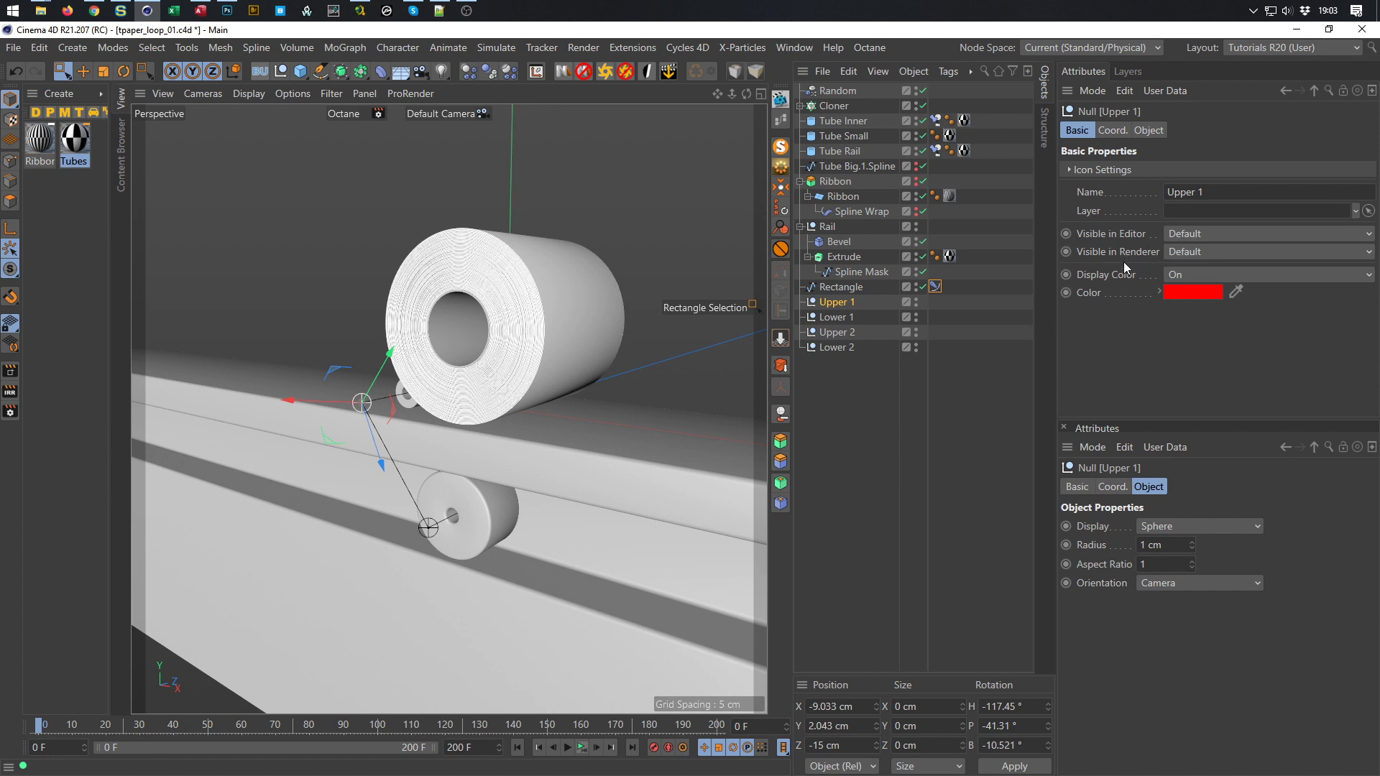
Set the icon color of the Upper 1 null to Display Color
click(1108, 170)
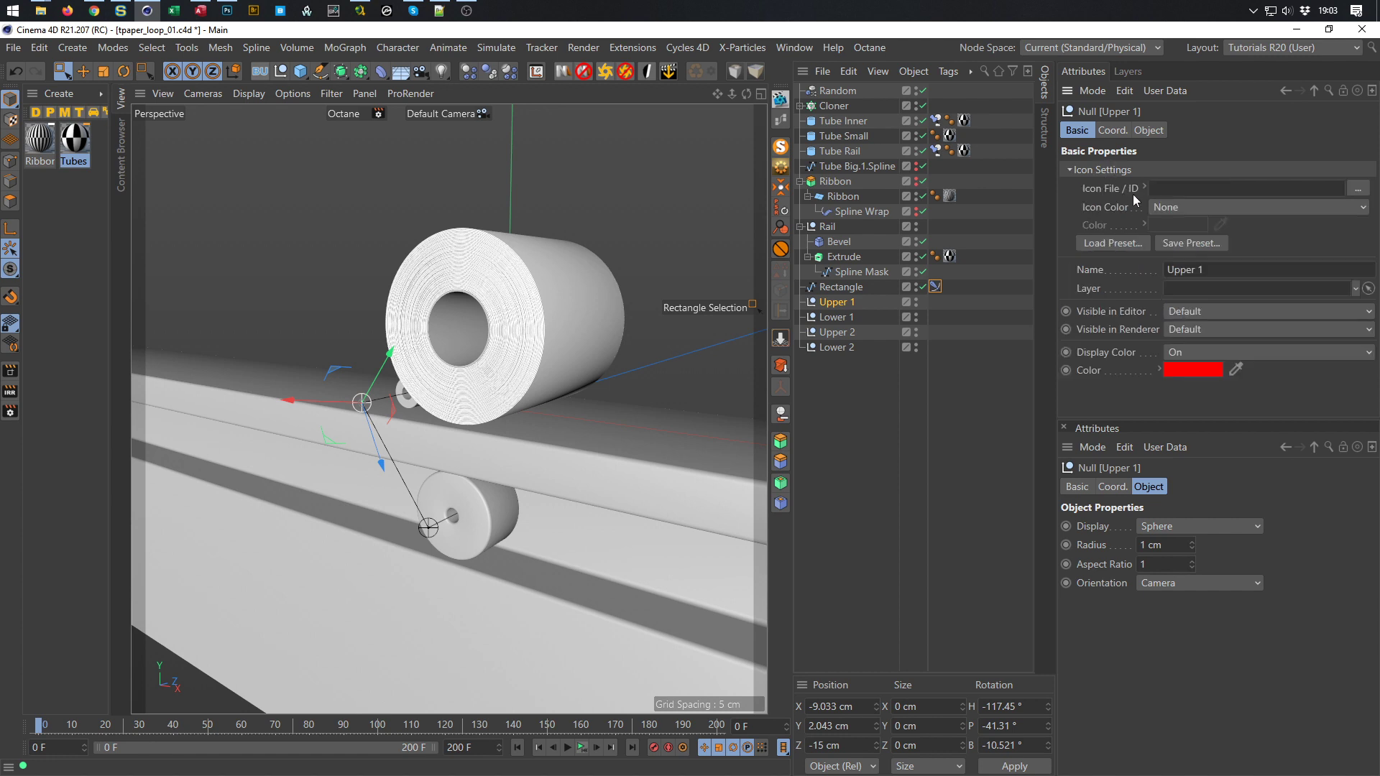
click(1193, 207)
click(1210, 243)
Turn on the display color of the Lower 1 null and set it to green, hue 132° with 100% saturation
click(843, 321)
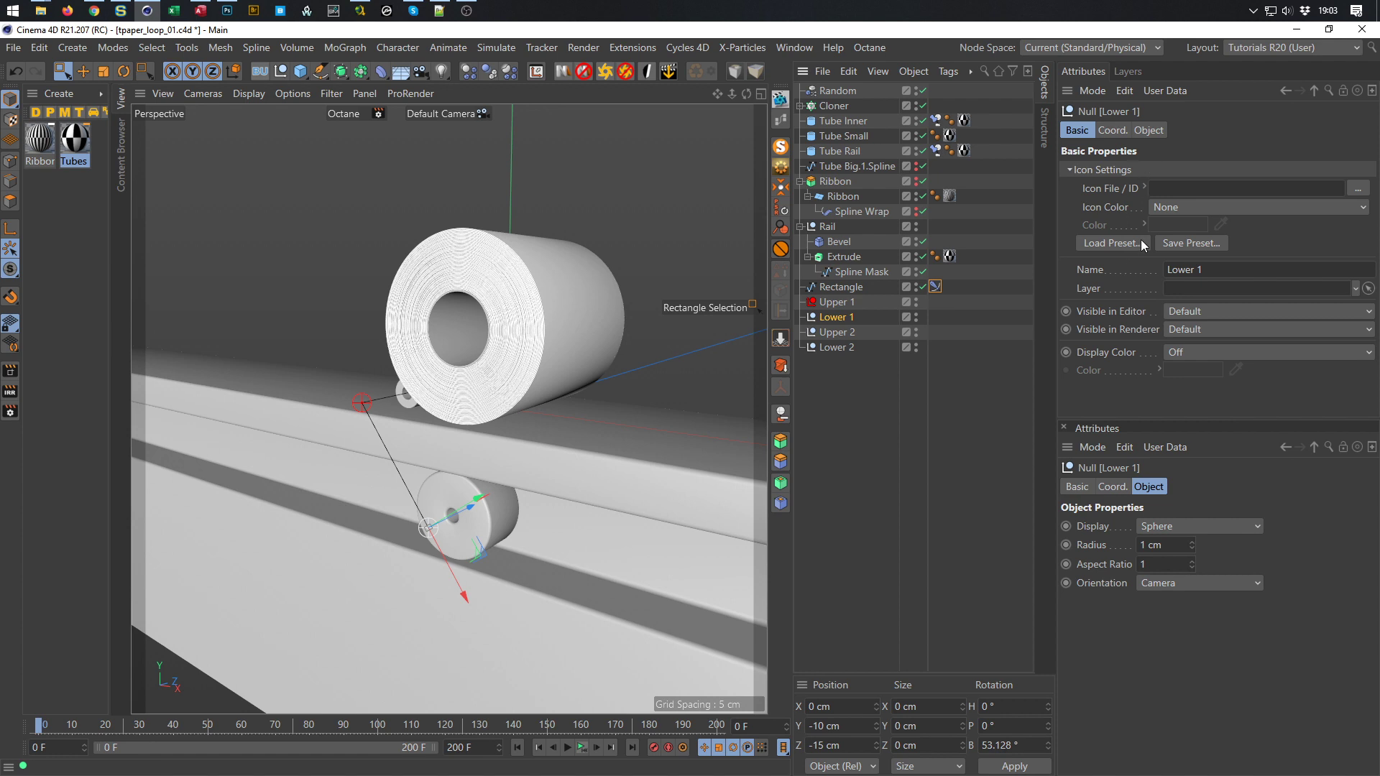
click(1196, 351)
click(1197, 409)
click(1190, 370)
click(1191, 360)
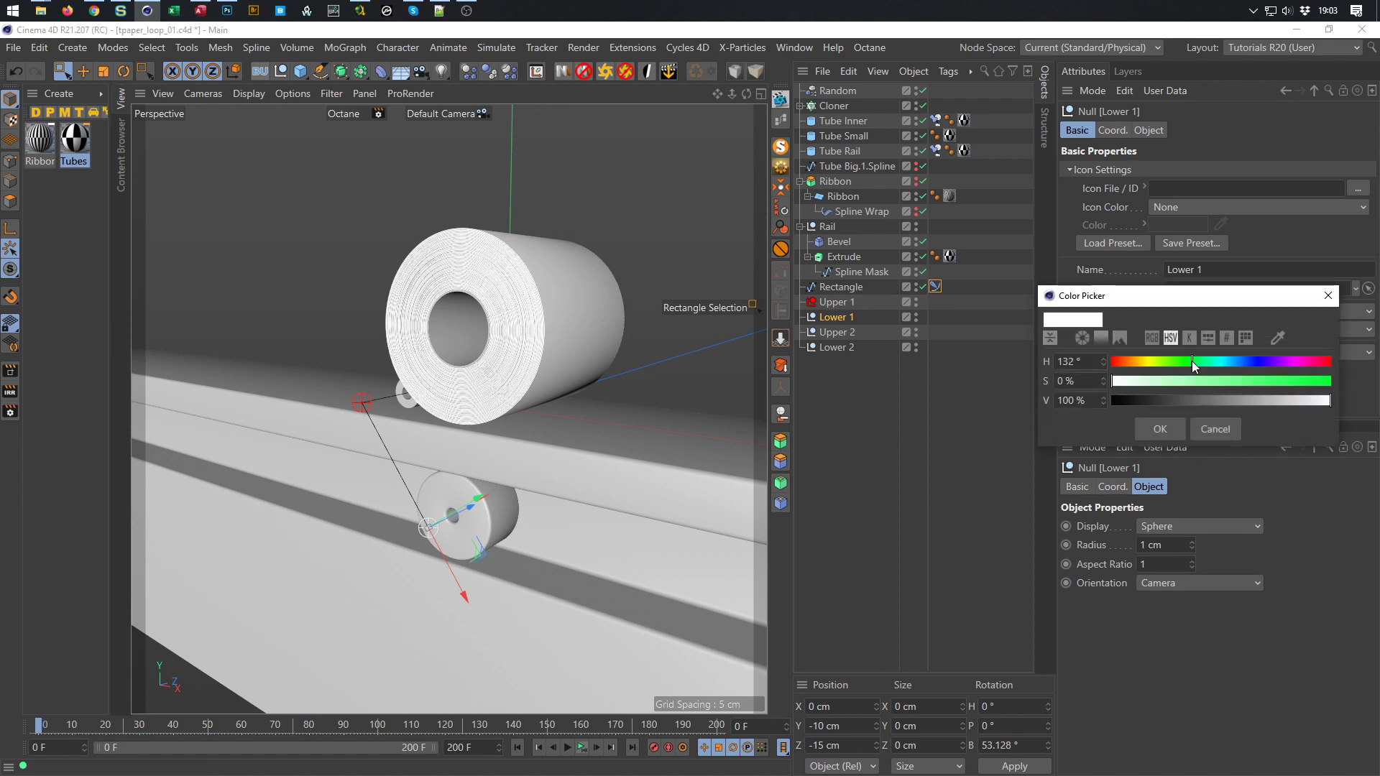
drag(1193, 381, 1330, 382)
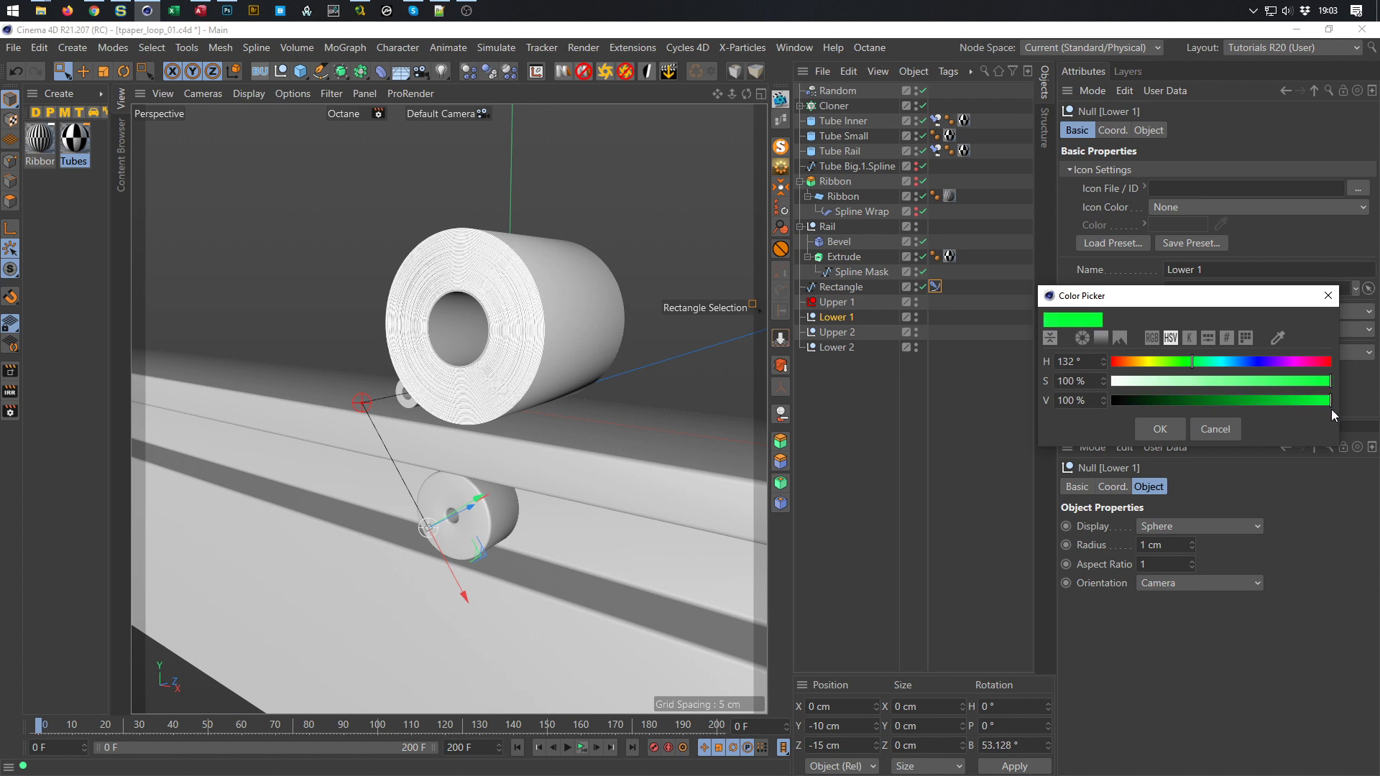
click(1169, 429)
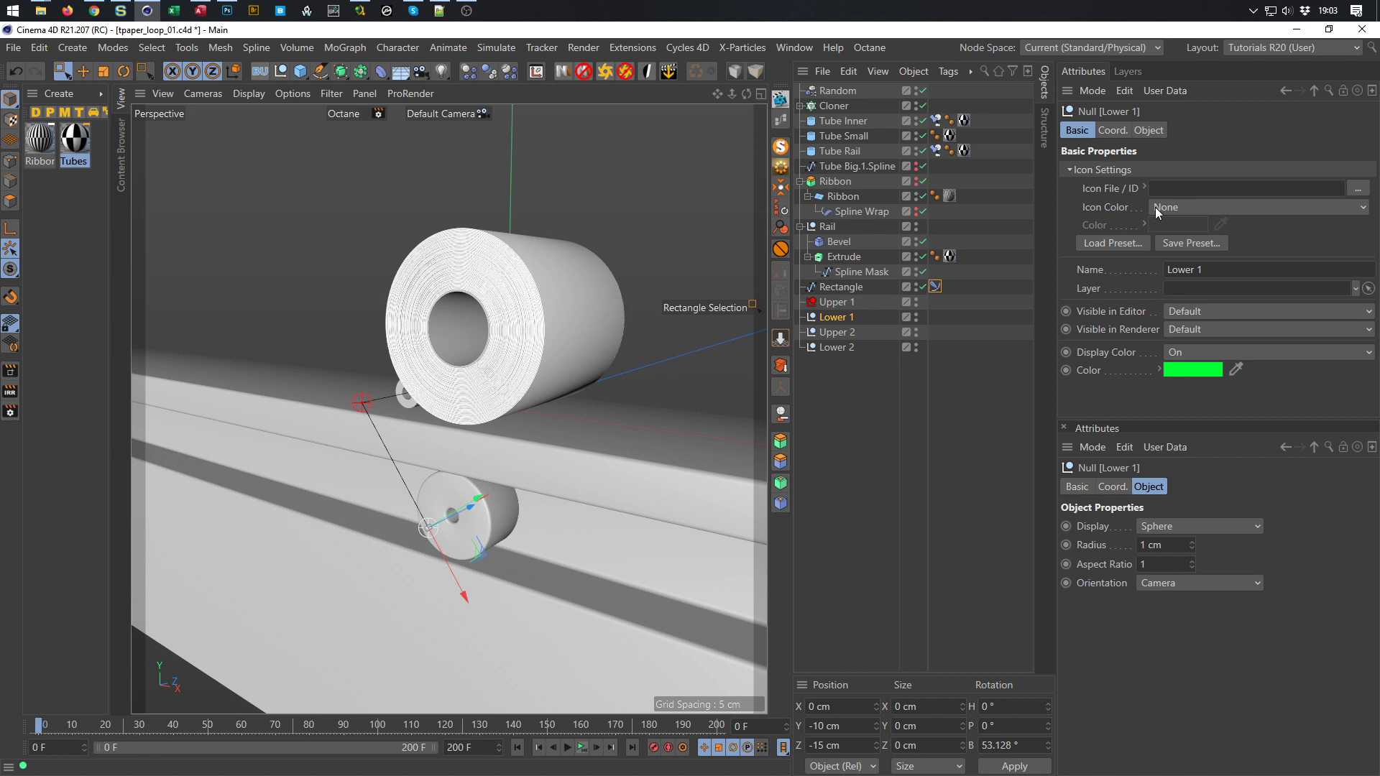
Set the icon color of the Lower 1 null to Display Color and save the project
click(1186, 207)
click(1193, 226)
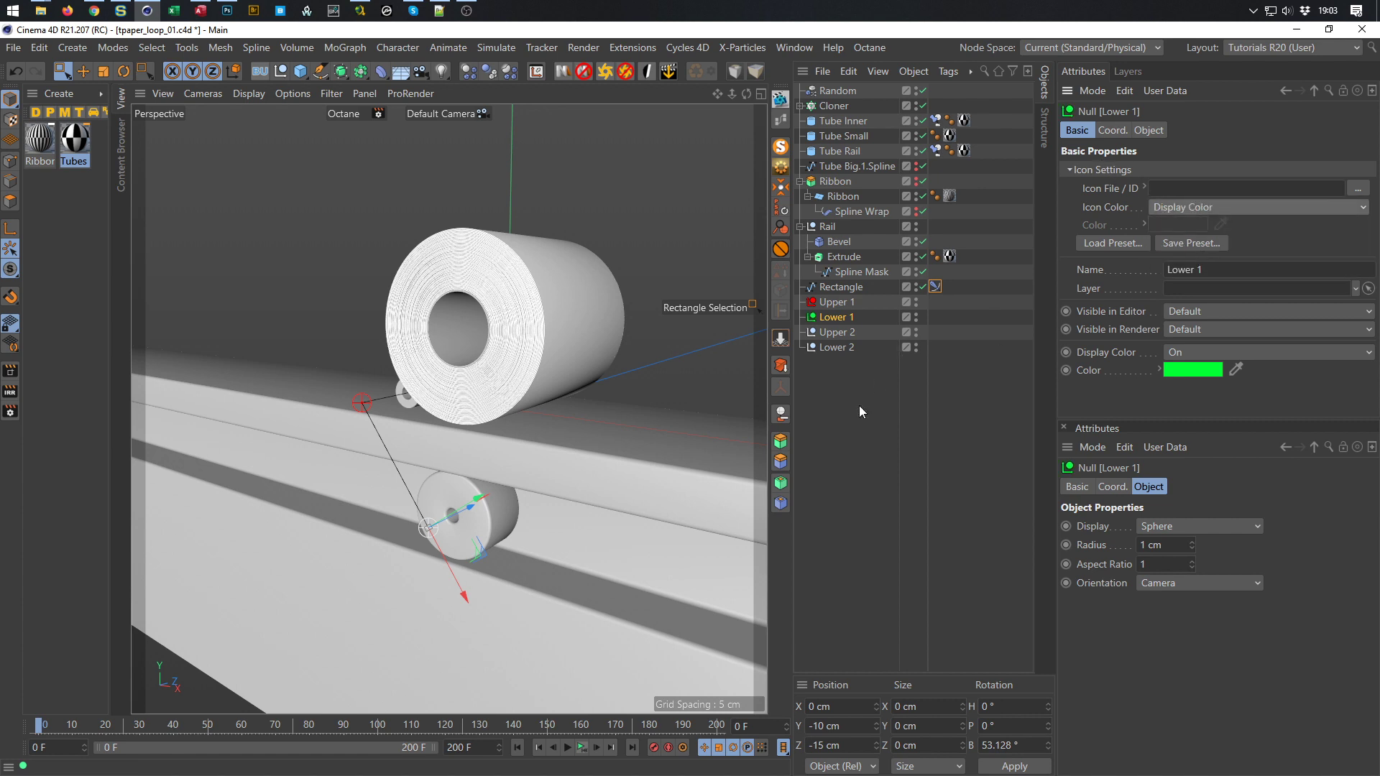
key(ctrl+s)
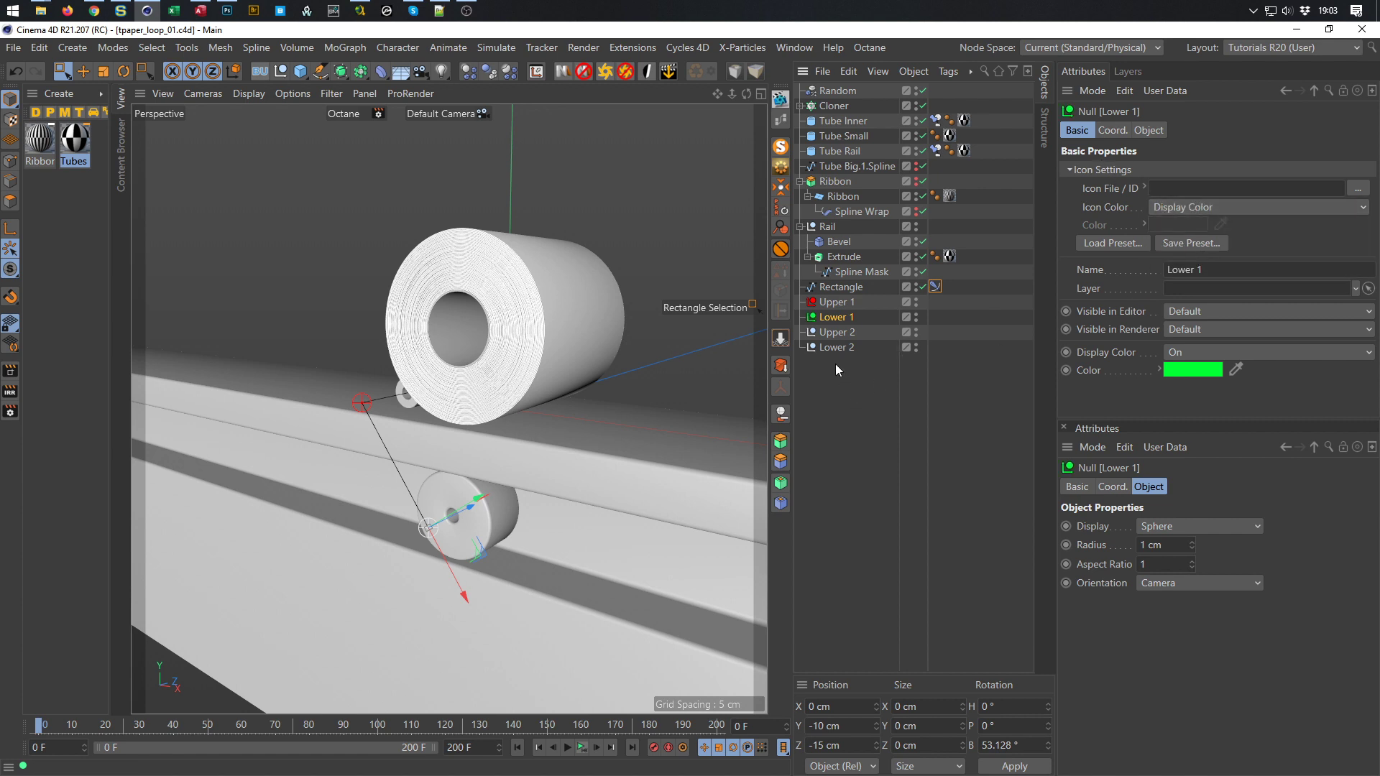
Create a Circle spline with a radius of 0.2 cm as the profile for the Rectangle holder spline
click(869, 441)
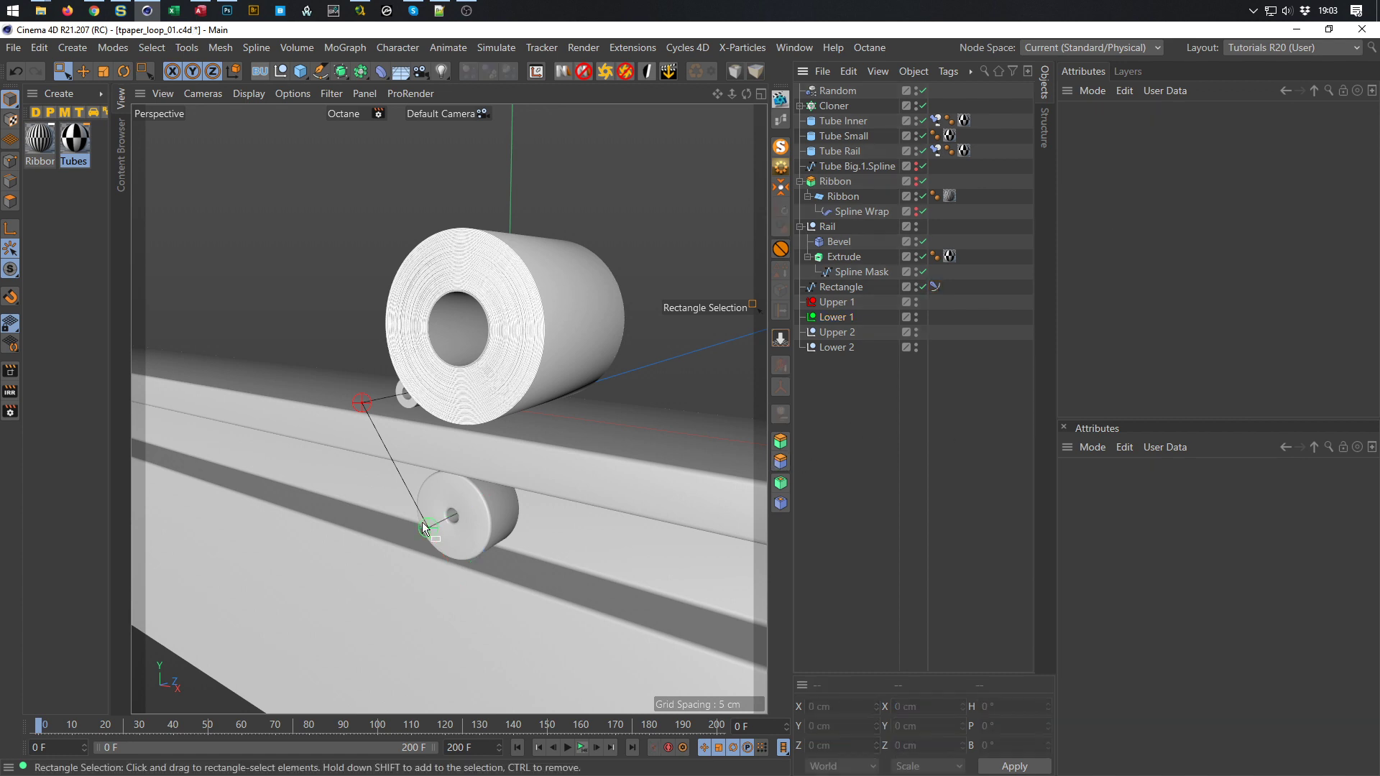
alt+drag(536, 411, 425, 413)
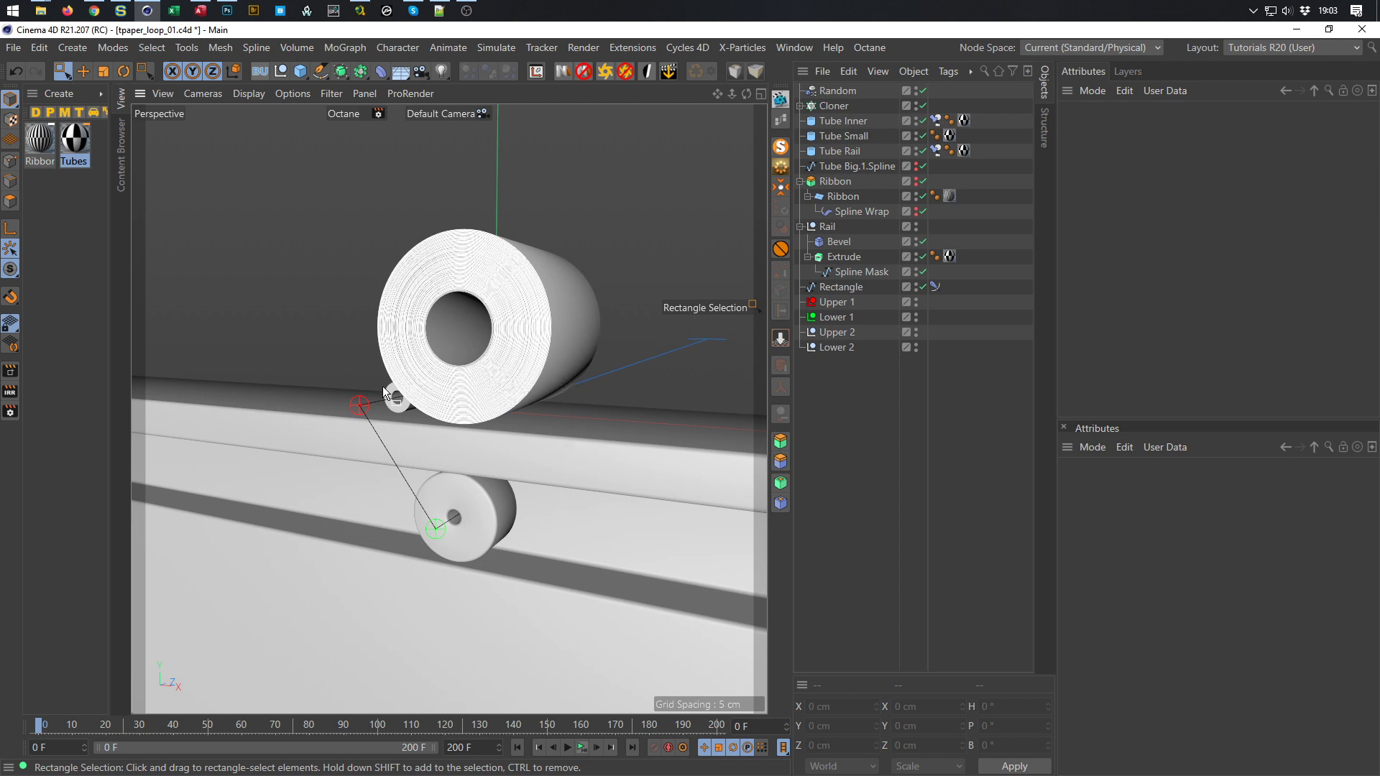
click(845, 290)
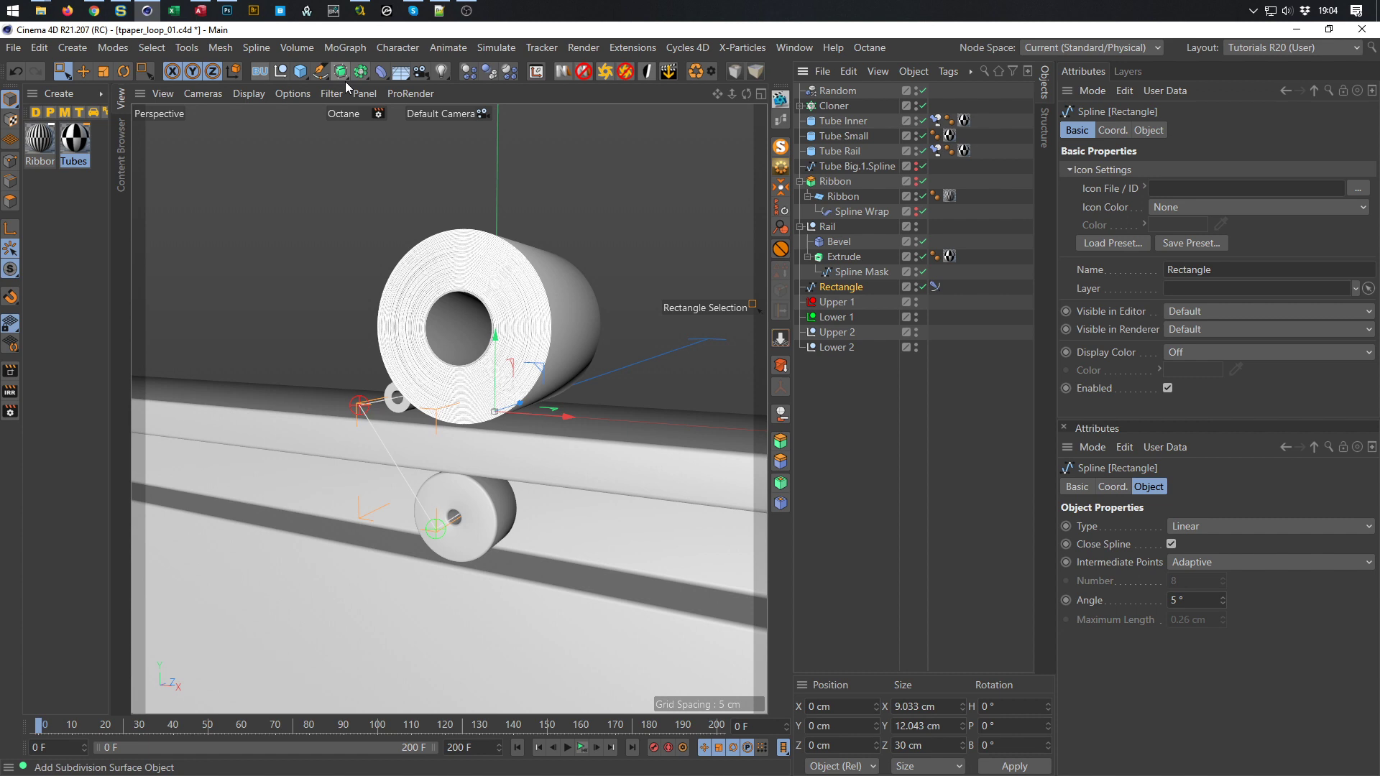
scroll(460, 373, up, 3)
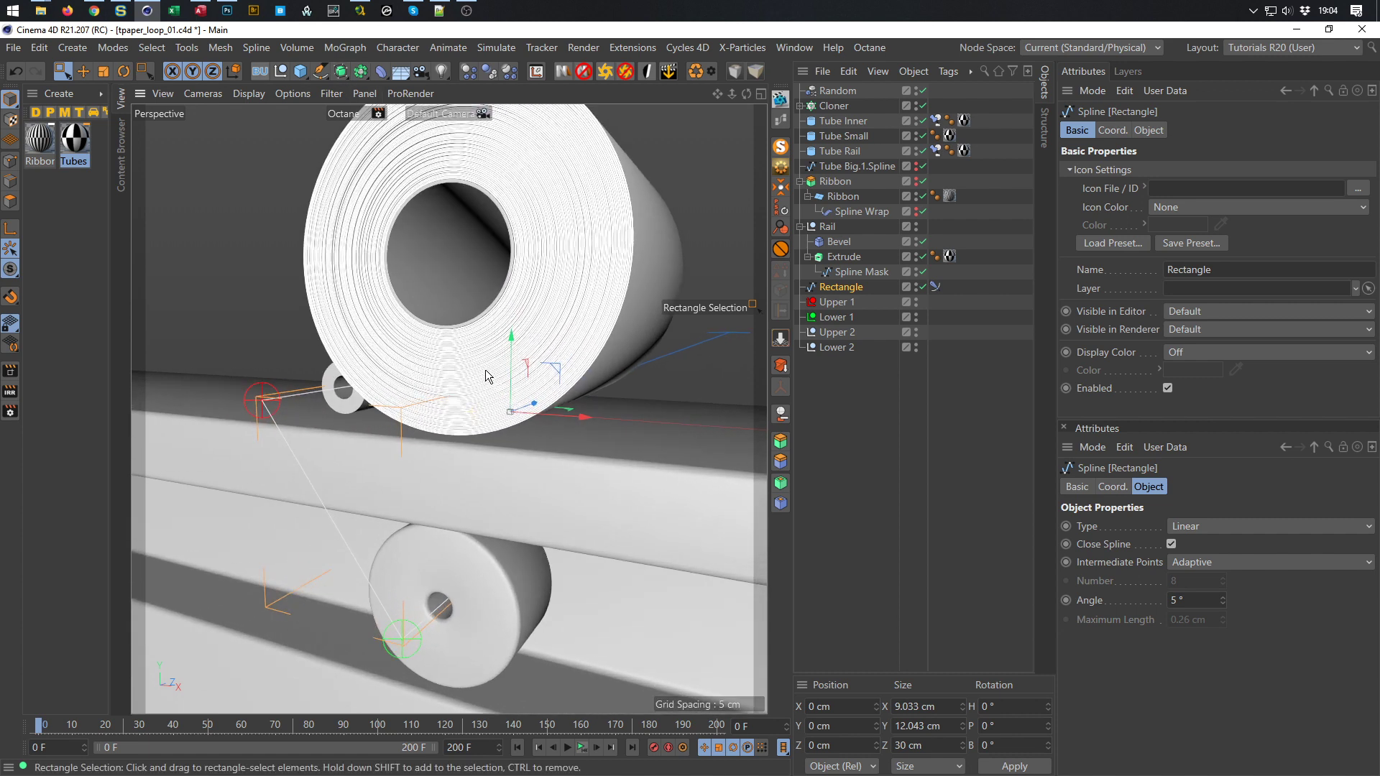
scroll(503, 374, up, 2)
alt+drag(515, 352, 514, 348)
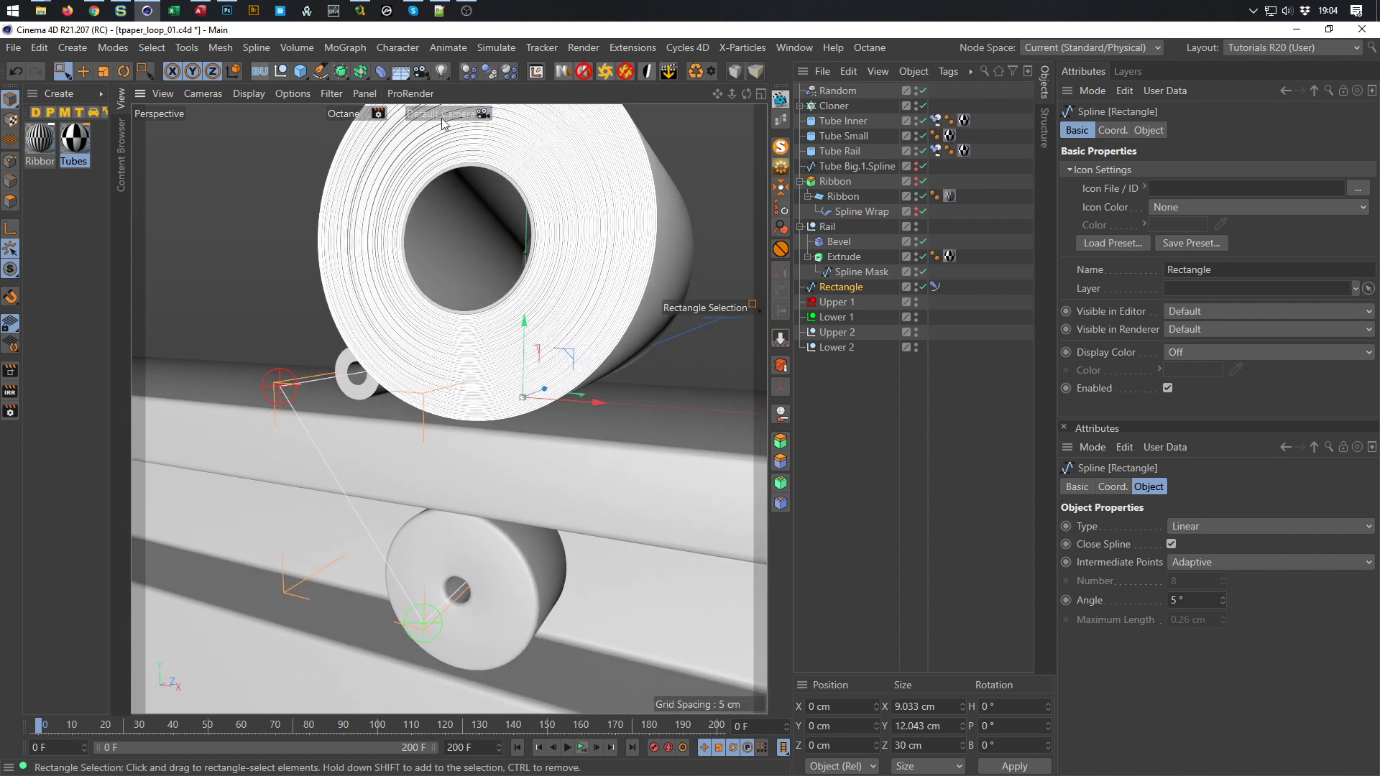
click(321, 71)
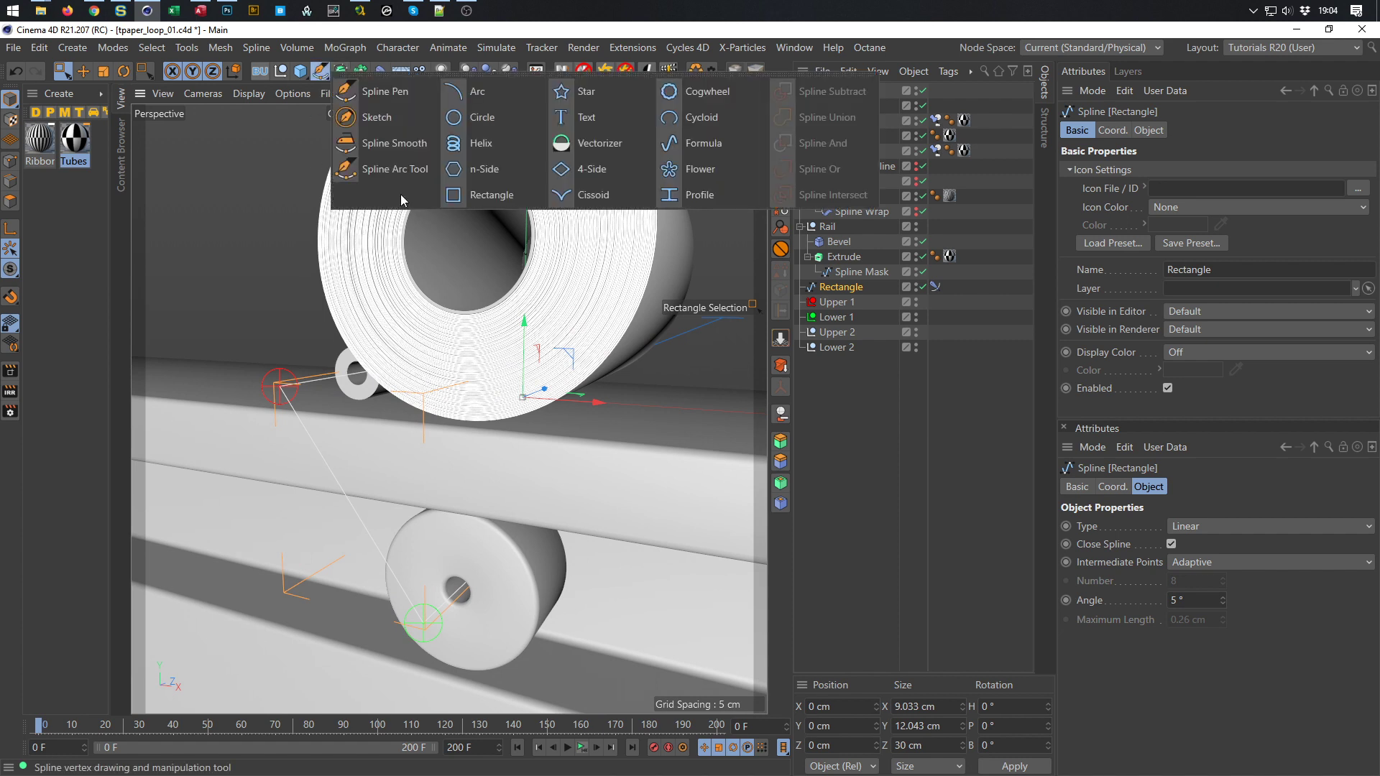
click(516, 128)
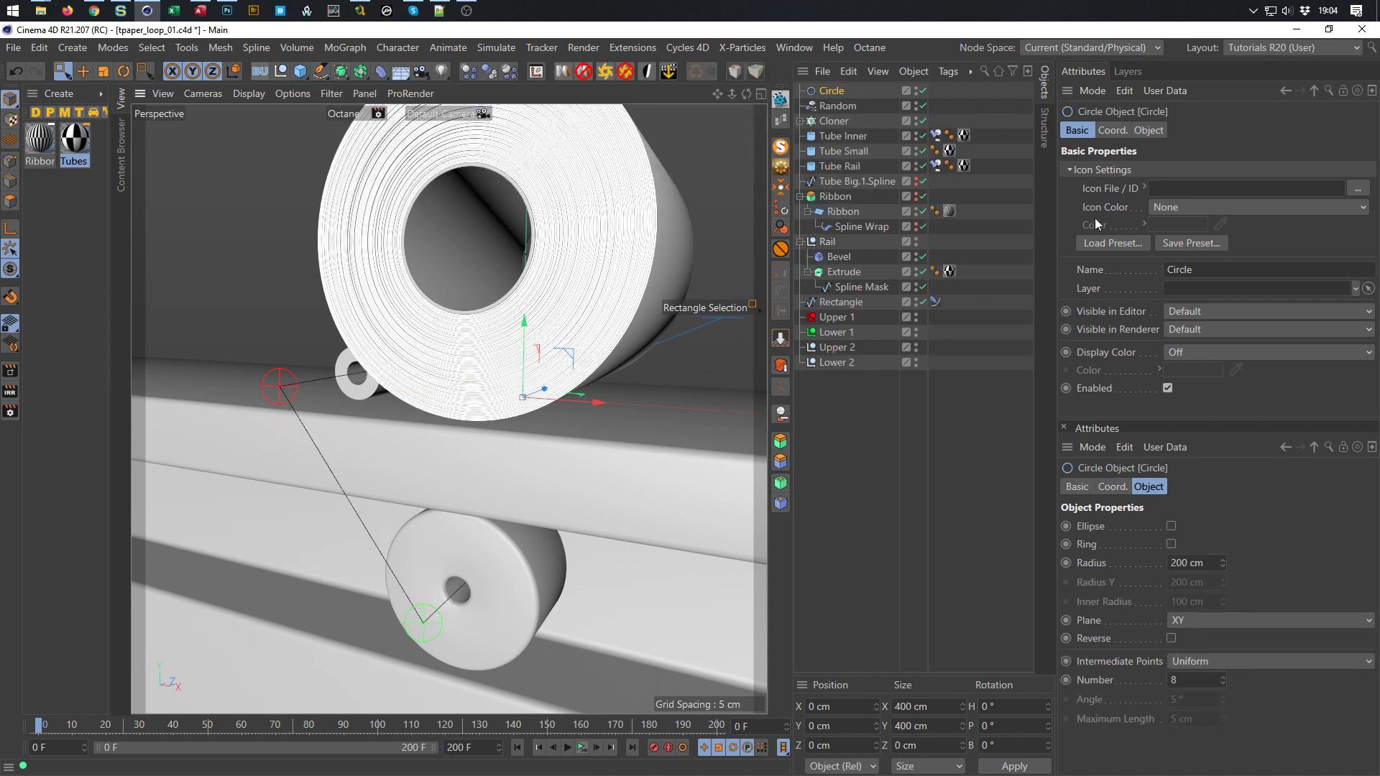
click(1150, 130)
click(1189, 206)
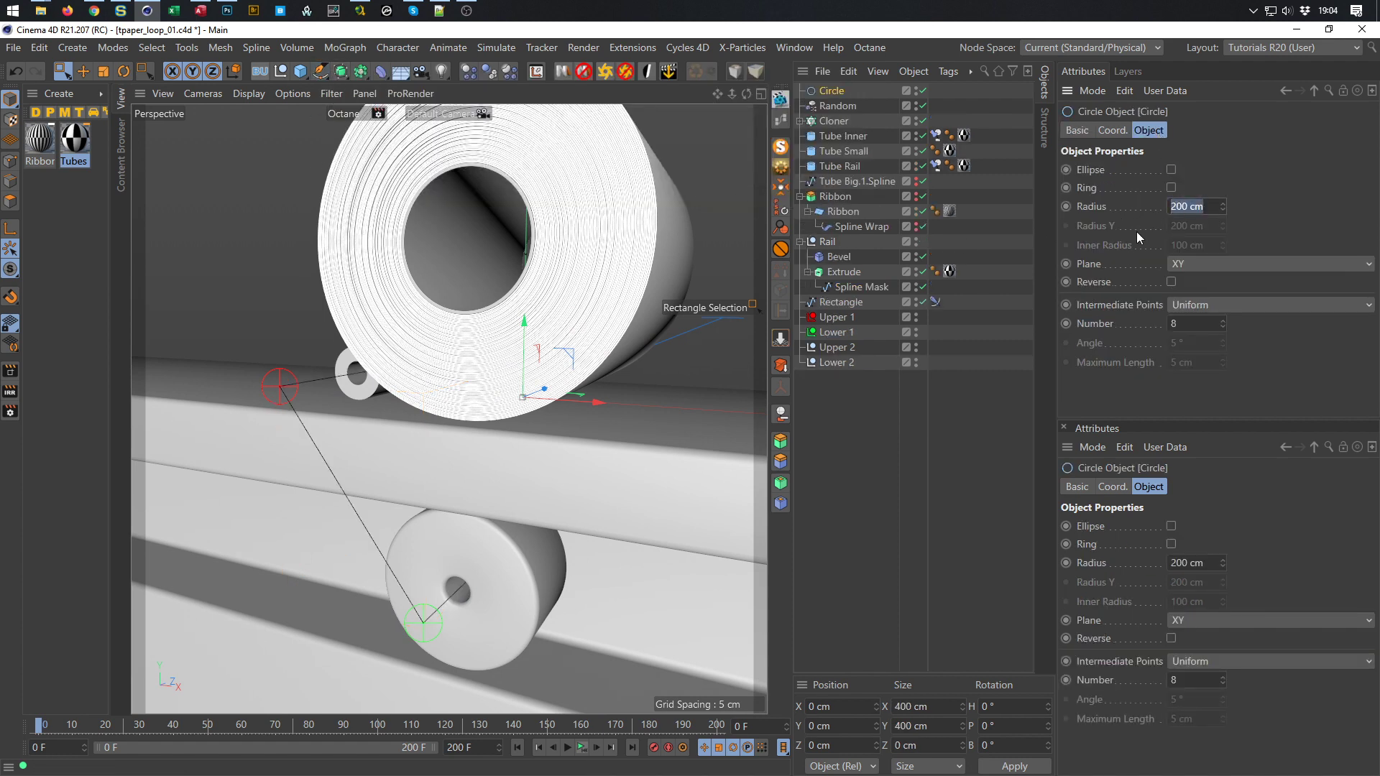
text(0.2)
key(Return)
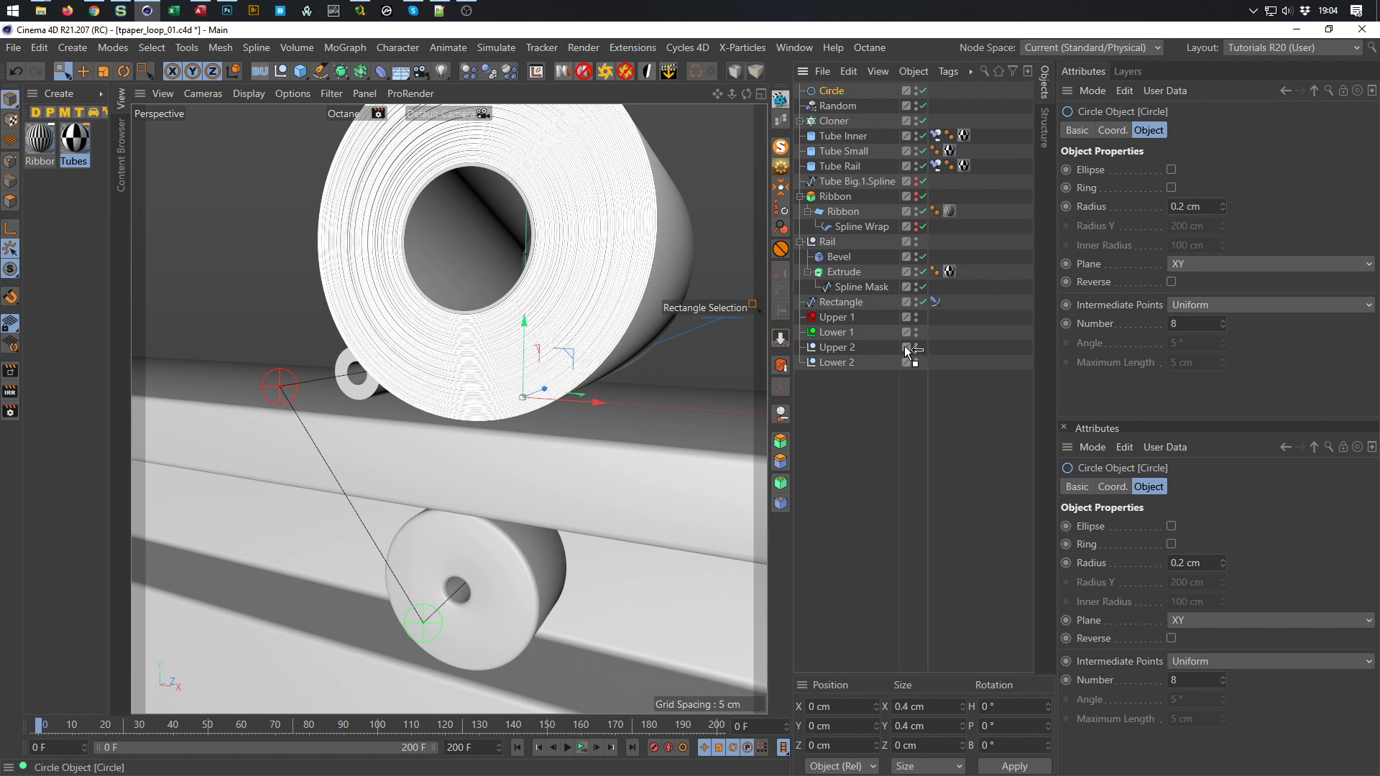
Build a Sweep in the object hierarchy with the Circle as profile and the Rectangle spline as path
drag(839, 302, 835, 295)
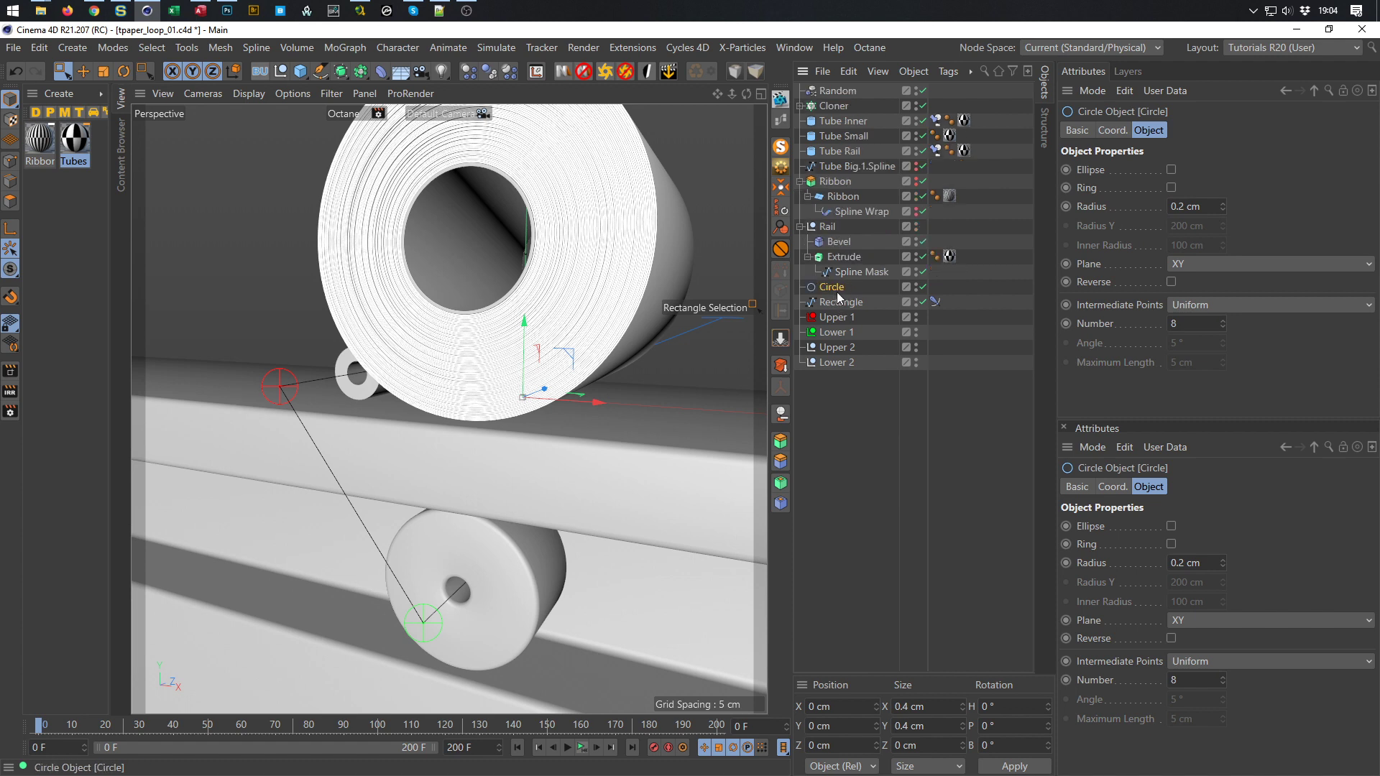
drag(341, 71, 398, 139)
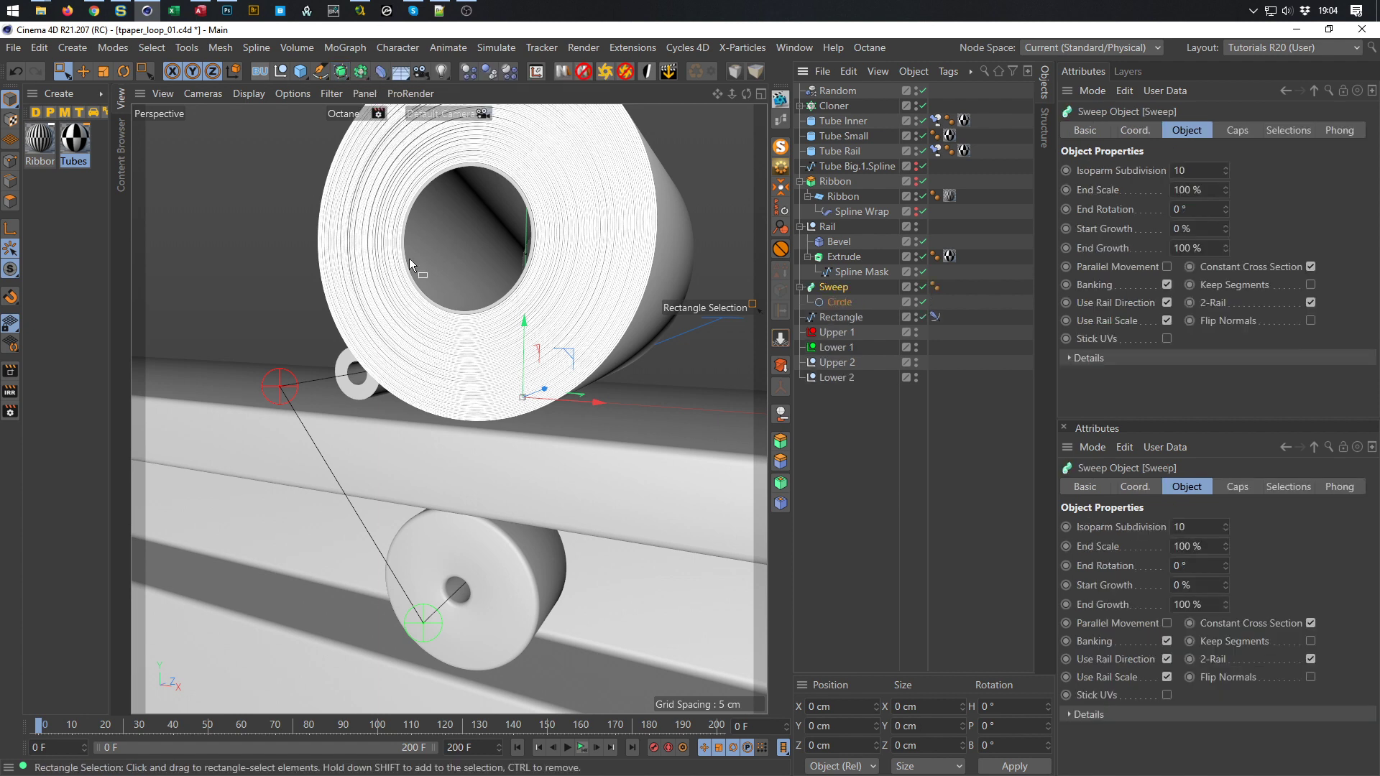
drag(839, 319, 844, 313)
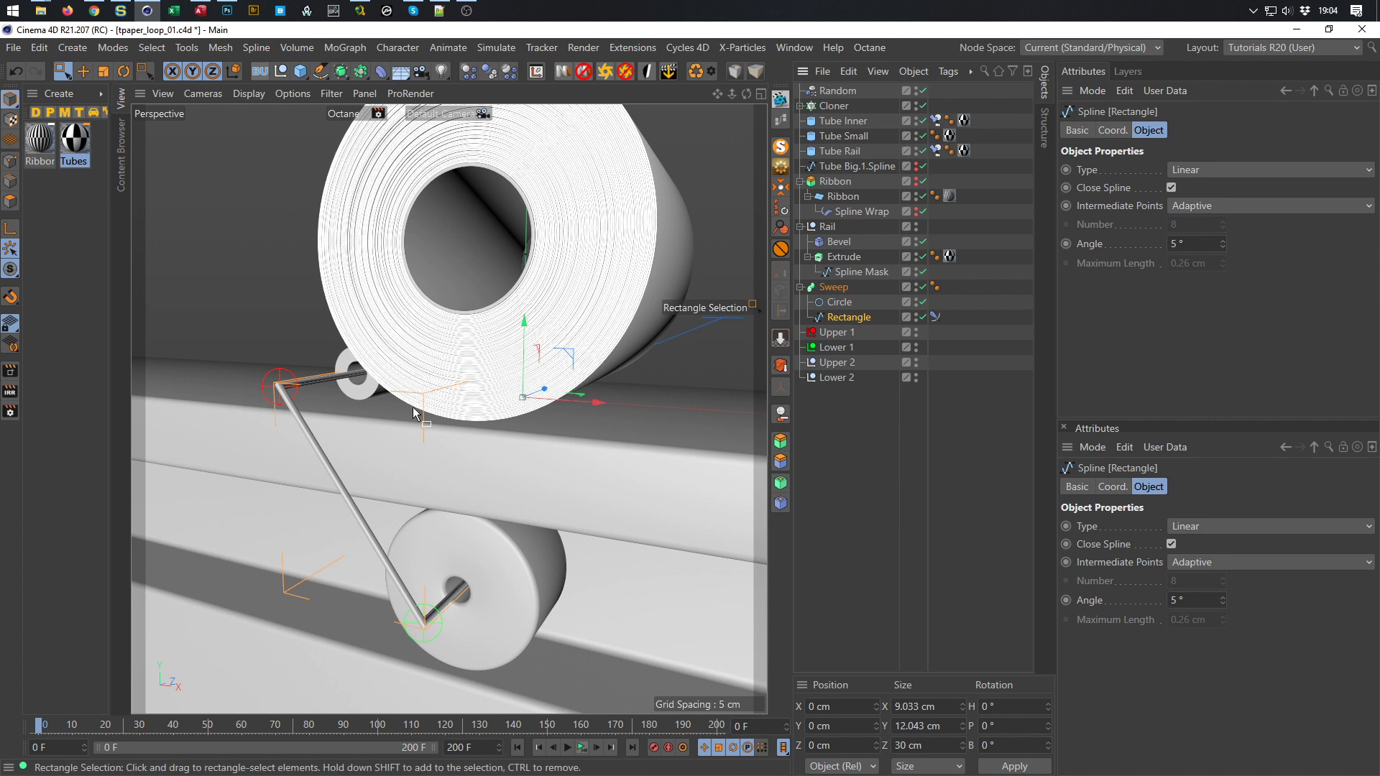
Set the radius of the Sweep's Circle profile to 0.5 cm
alt+right_drag(313, 381, 377, 381)
alt+drag(377, 381, 327, 358)
mouse_move(511, 397)
alt+mouse_down()
mouse_move(495, 394)
mouse_move(517, 391)
alt+mouse_up()
click(838, 301)
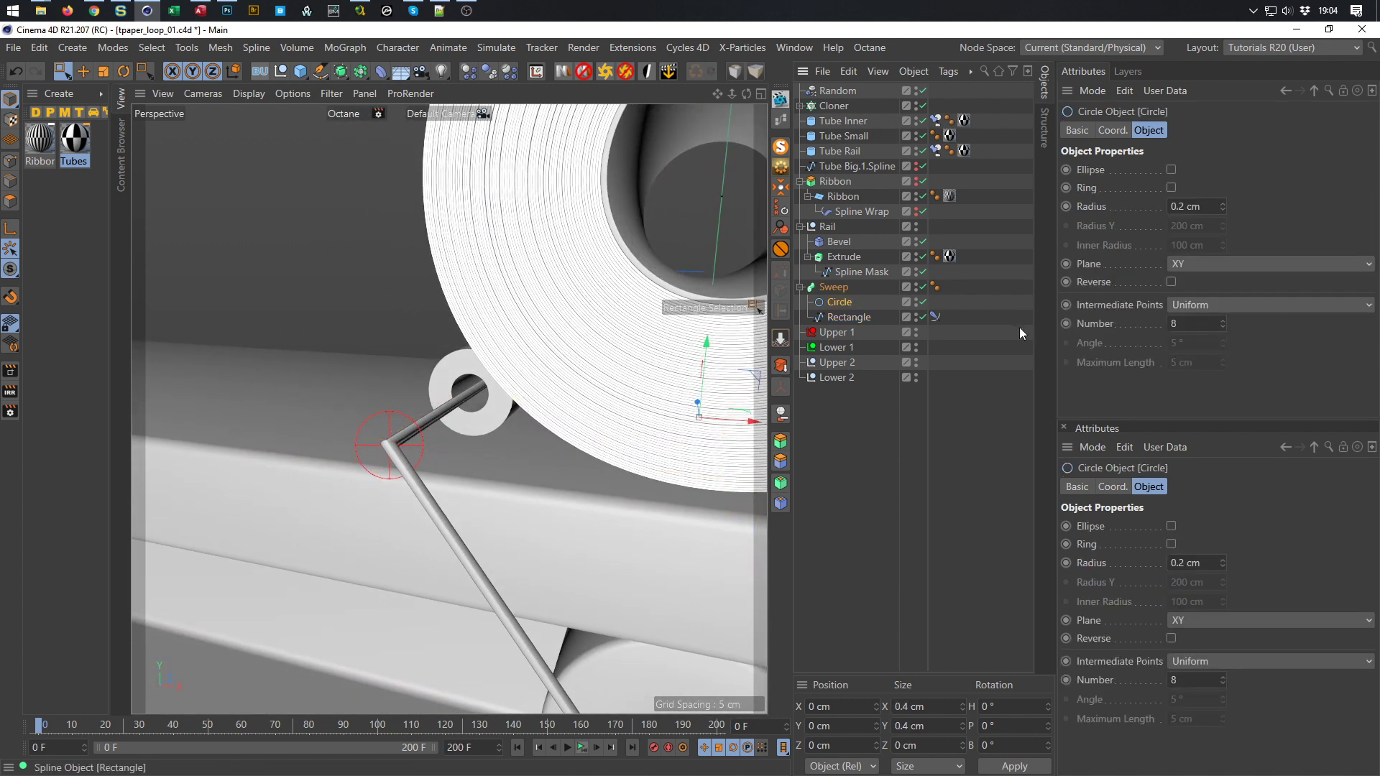
click(1179, 207)
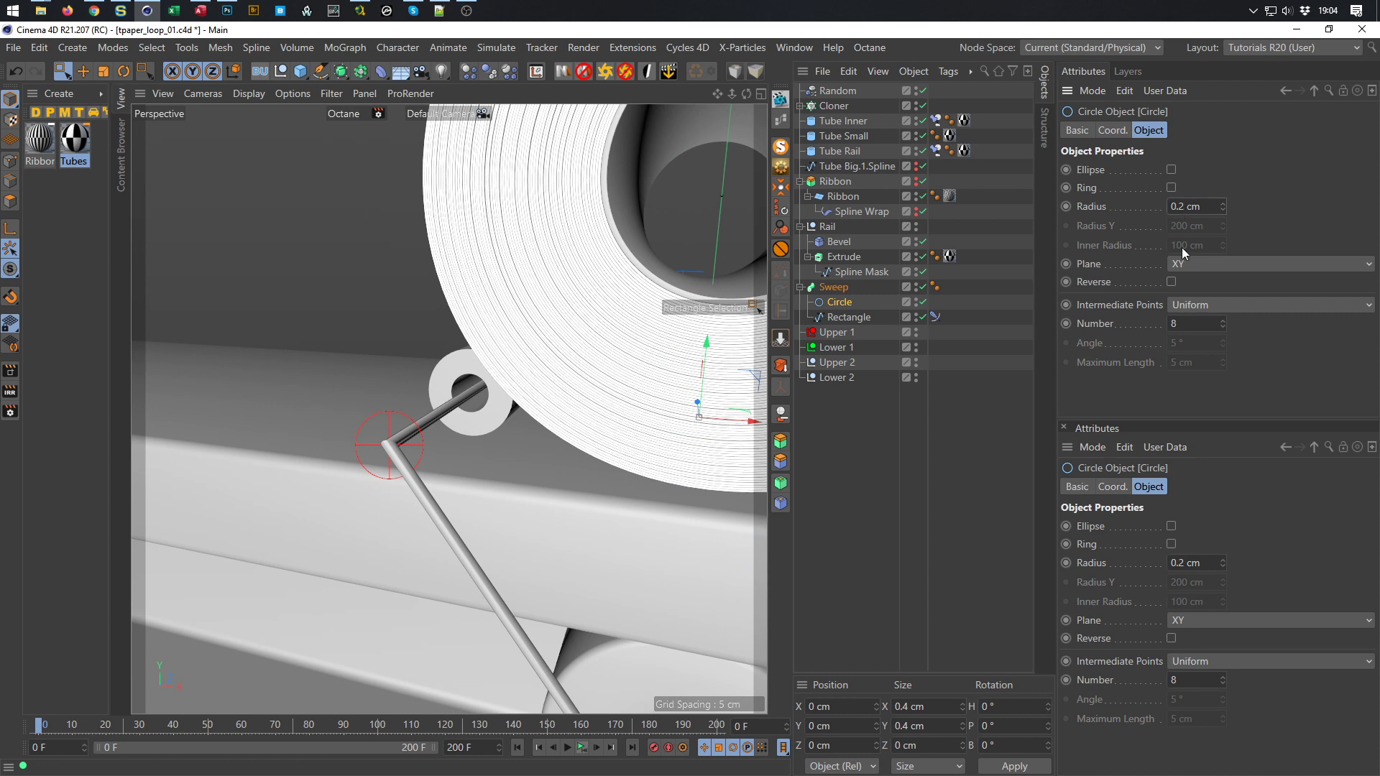
text(5)
key(Return)
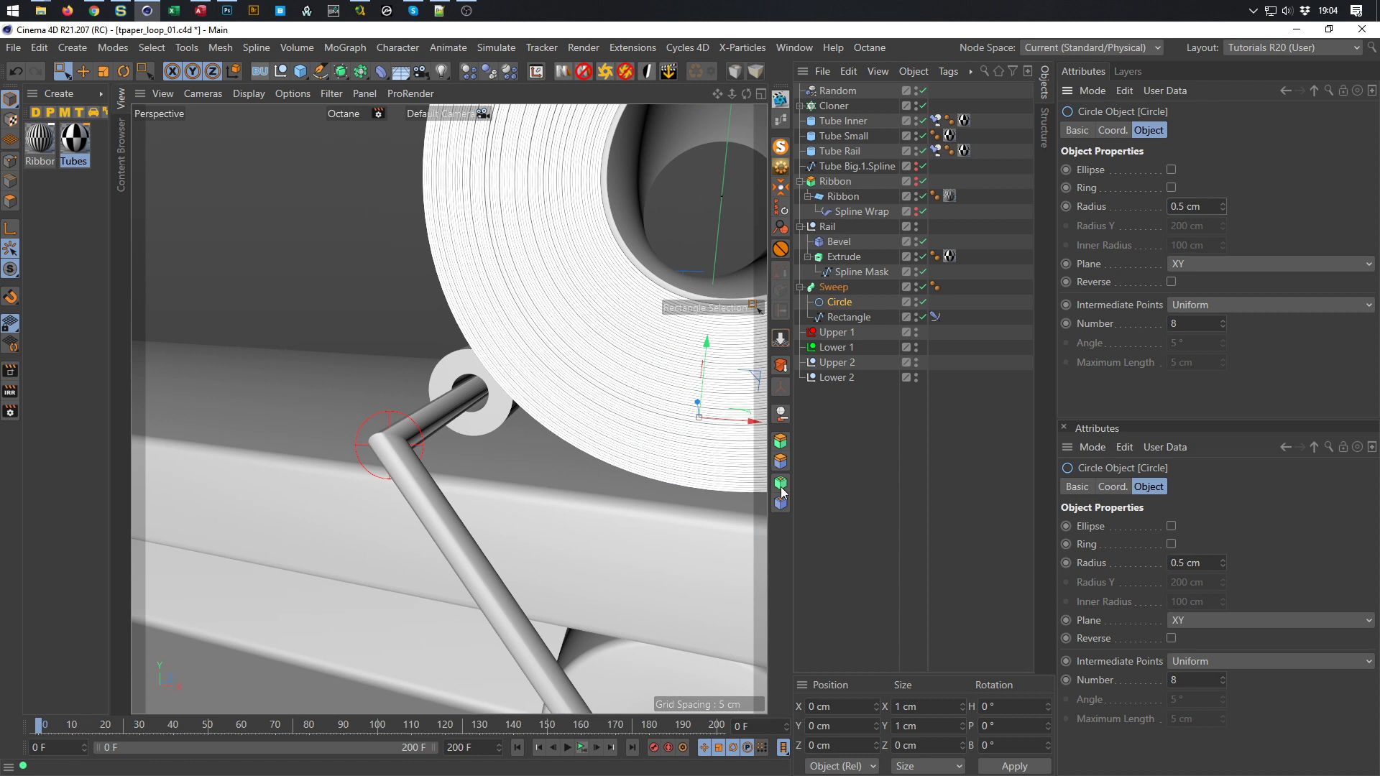
Set the radius of the Sweep's Circle profile to 0.3 cm and save the project
alt+right_drag(701, 472, 571, 467)
alt+middle_drag(643, 508, 541, 497)
alt+right_drag(569, 544, 583, 532)
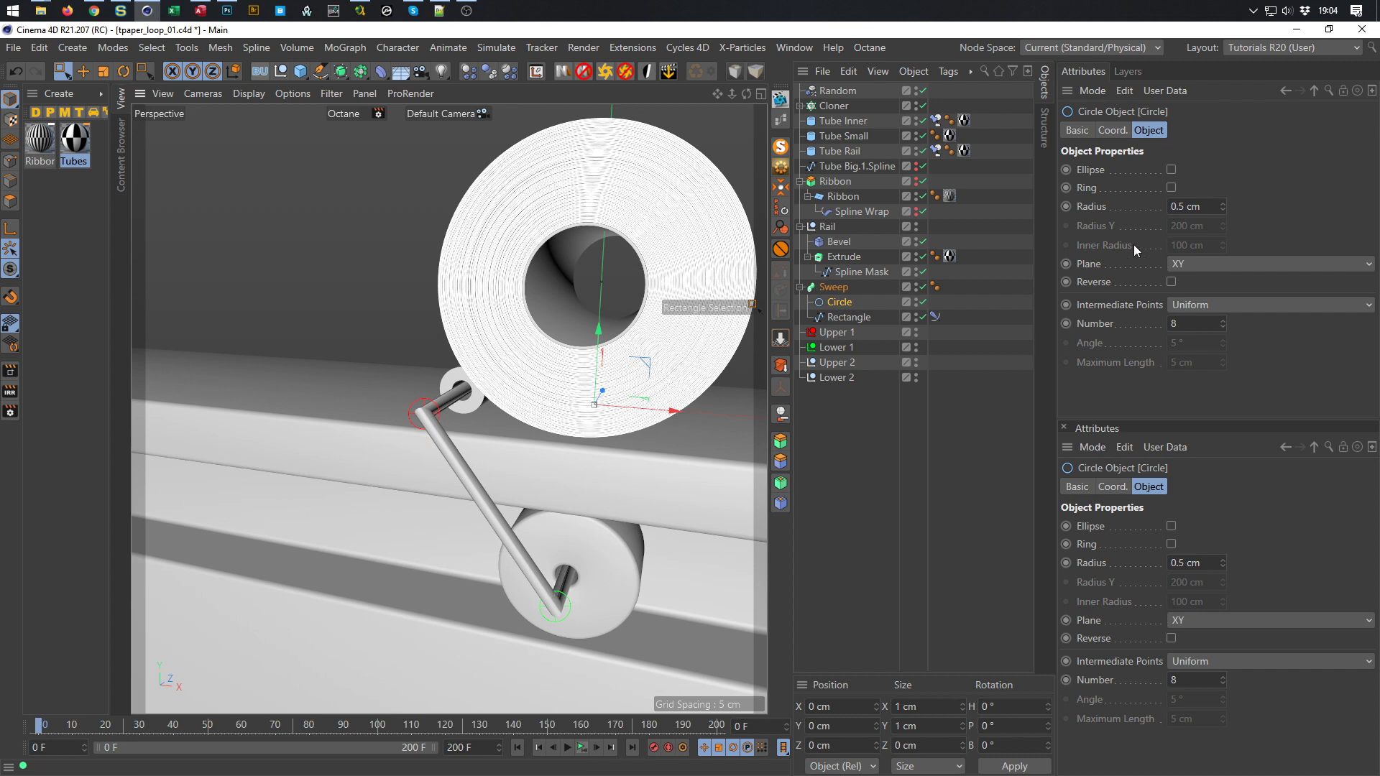
click(1185, 208)
text(3)
key(Return)
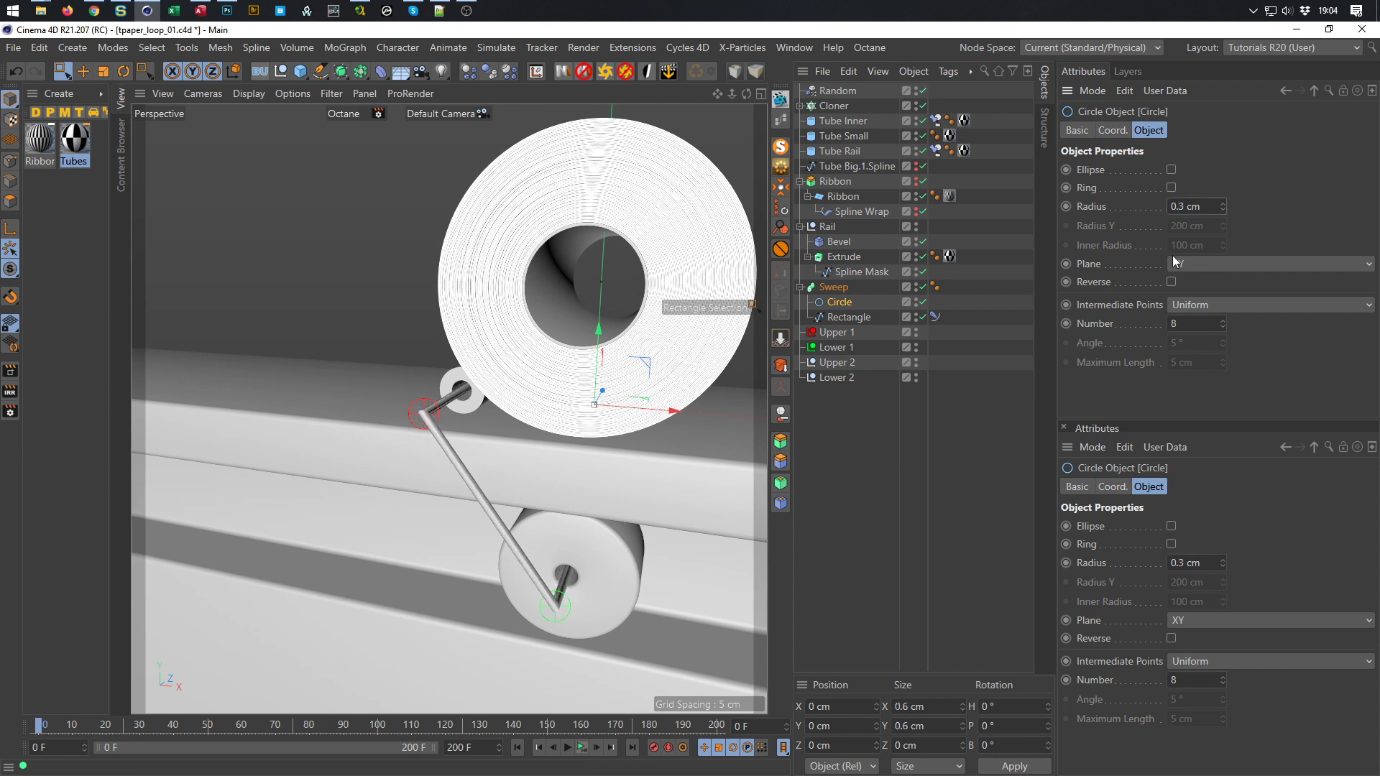
key(ctrl+s)
Add a Subdivision Surface as the parent of the Sweep
scroll(468, 411, up, 2)
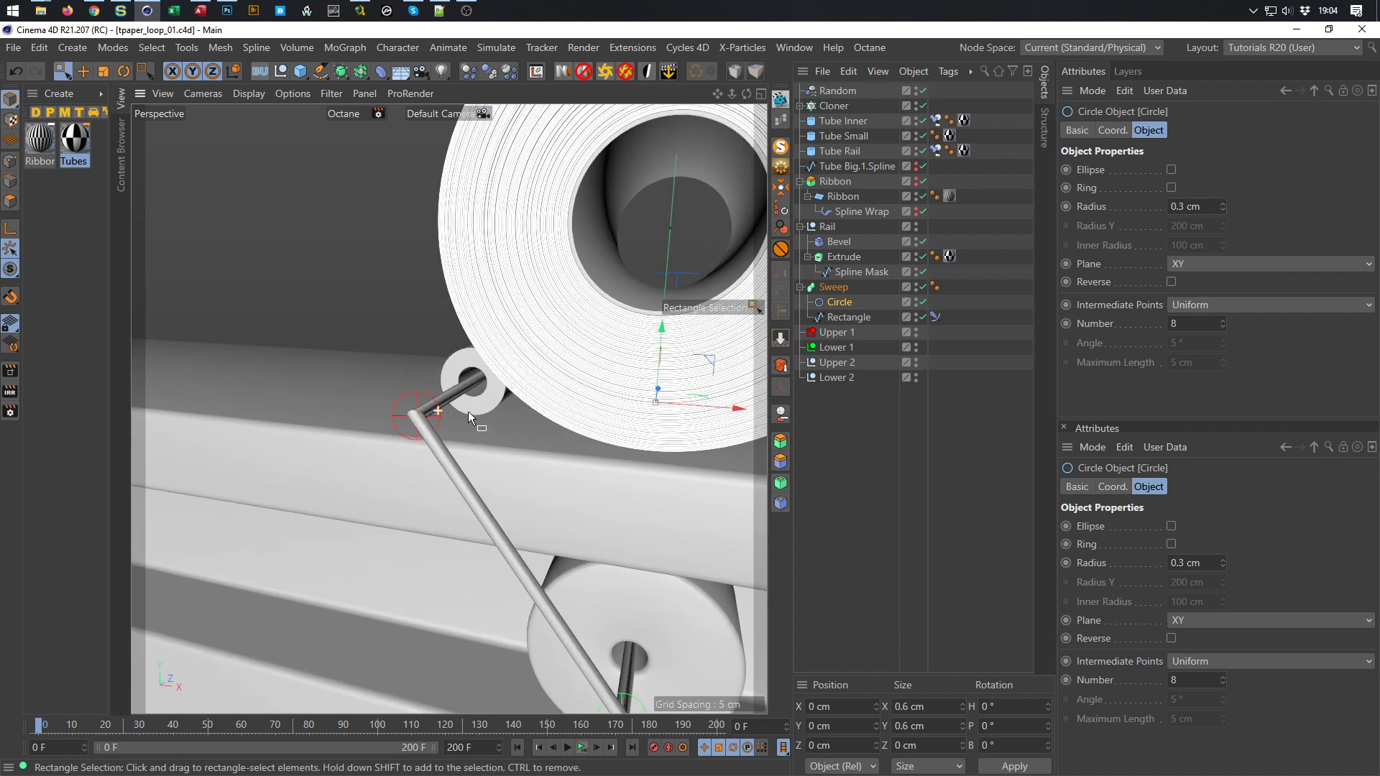
scroll(468, 411, up, 3)
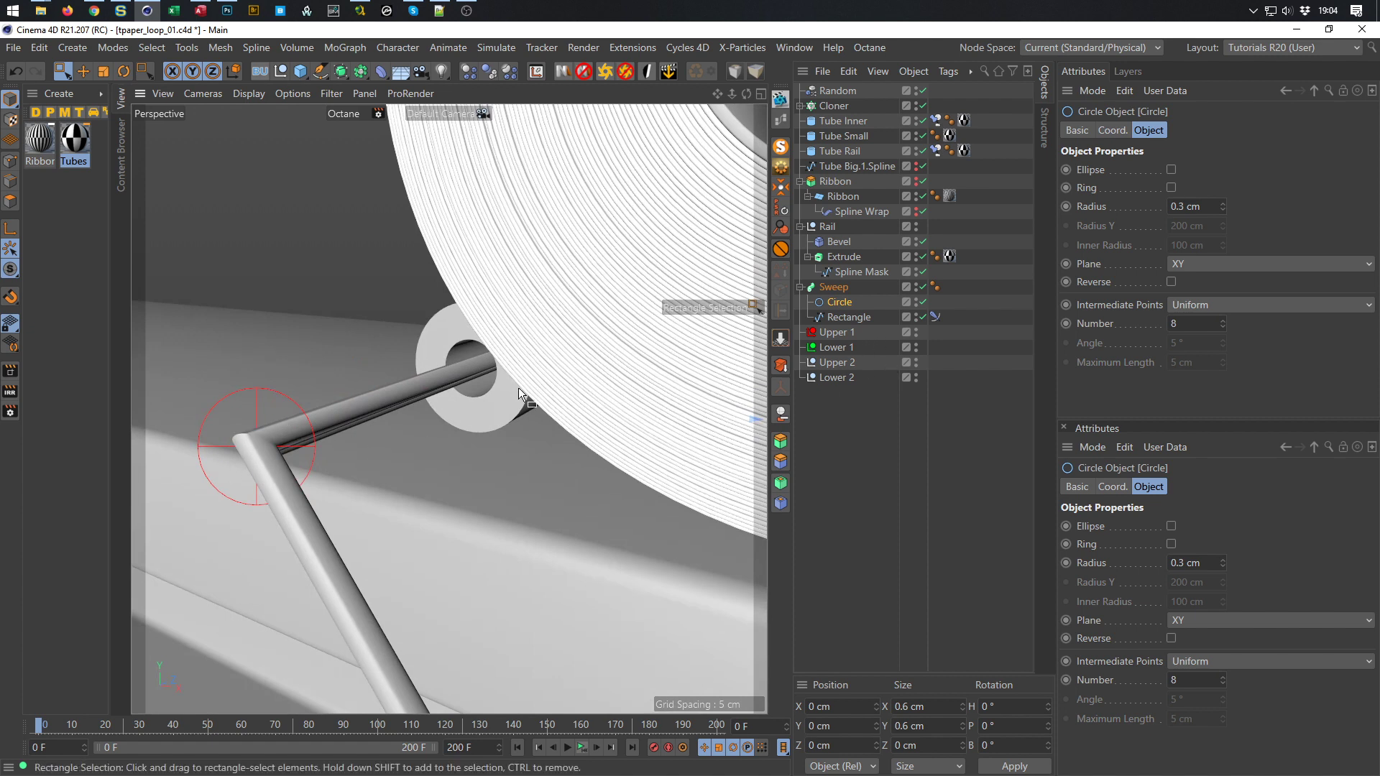
scroll(453, 417, down, 5)
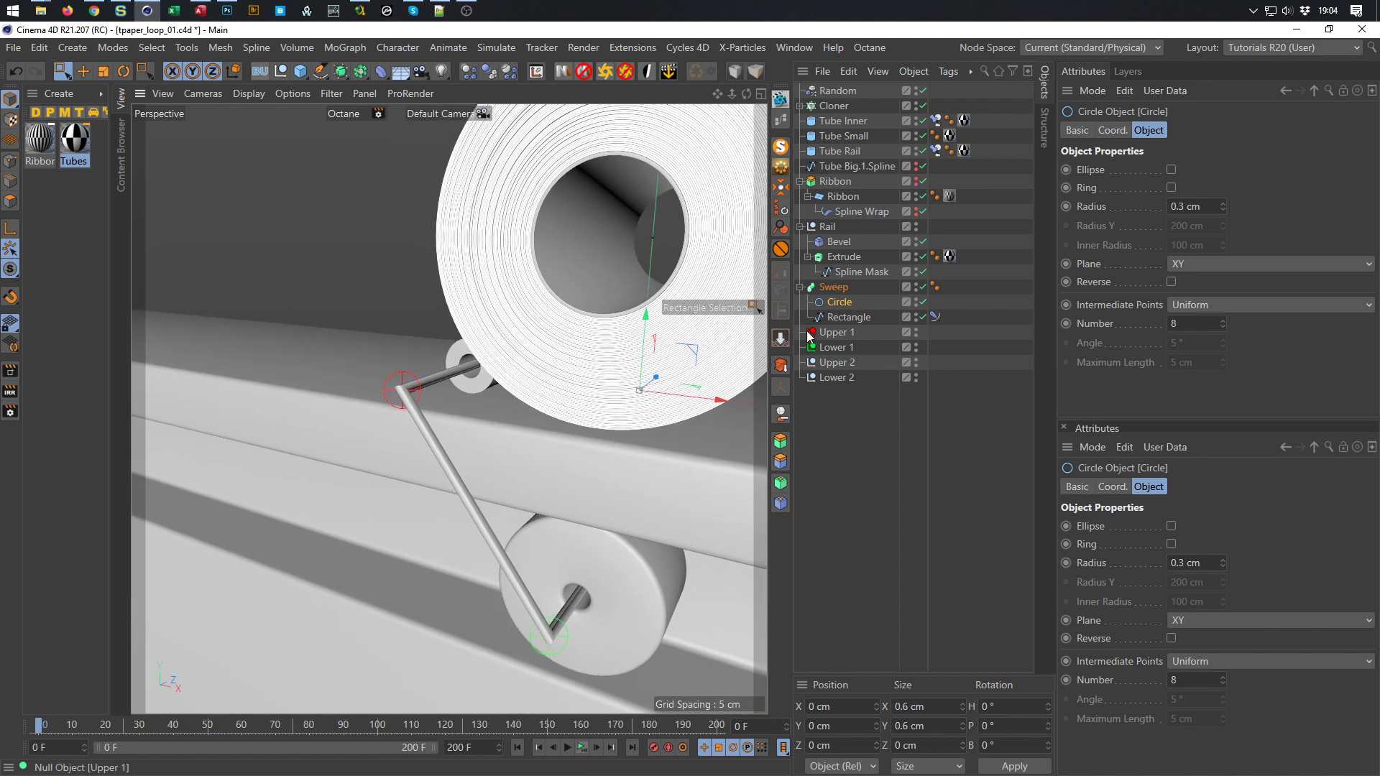
click(827, 287)
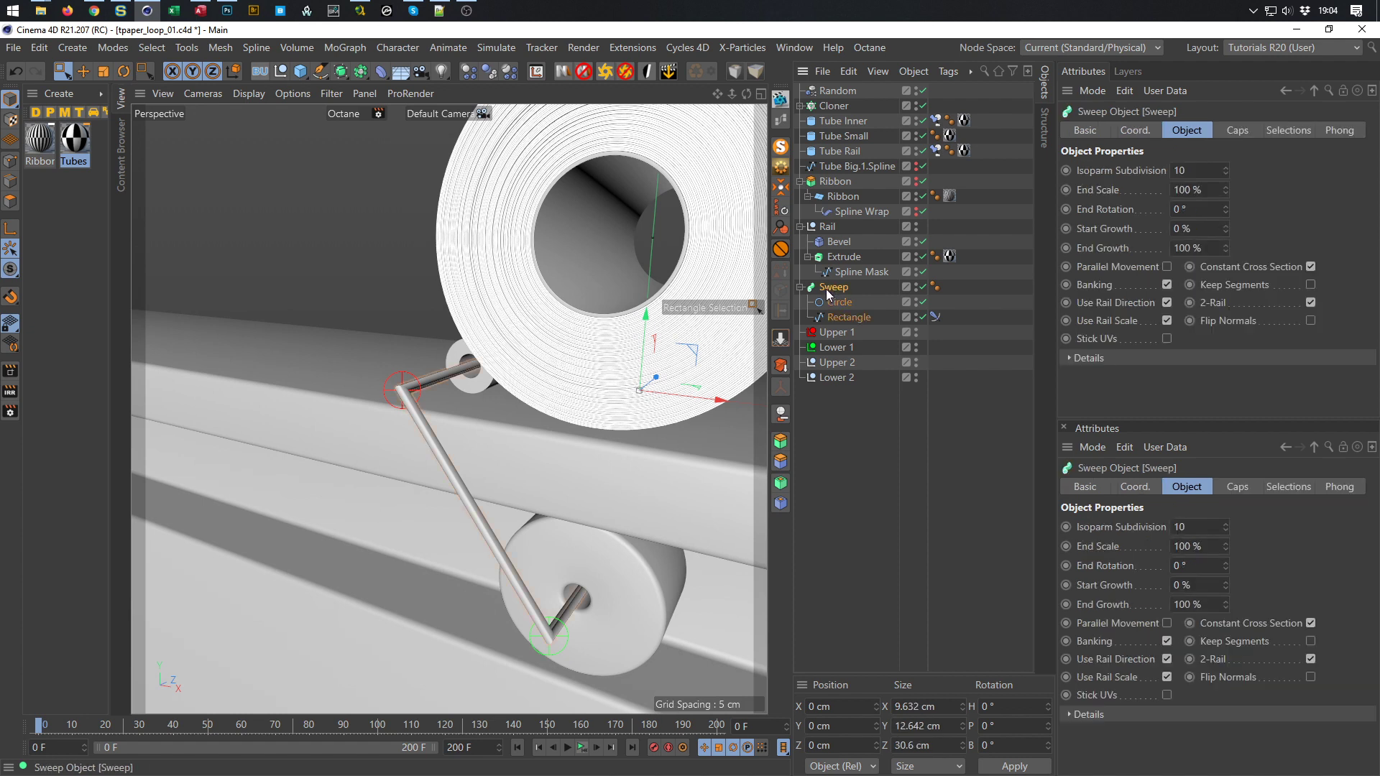
alt+click(341, 71)
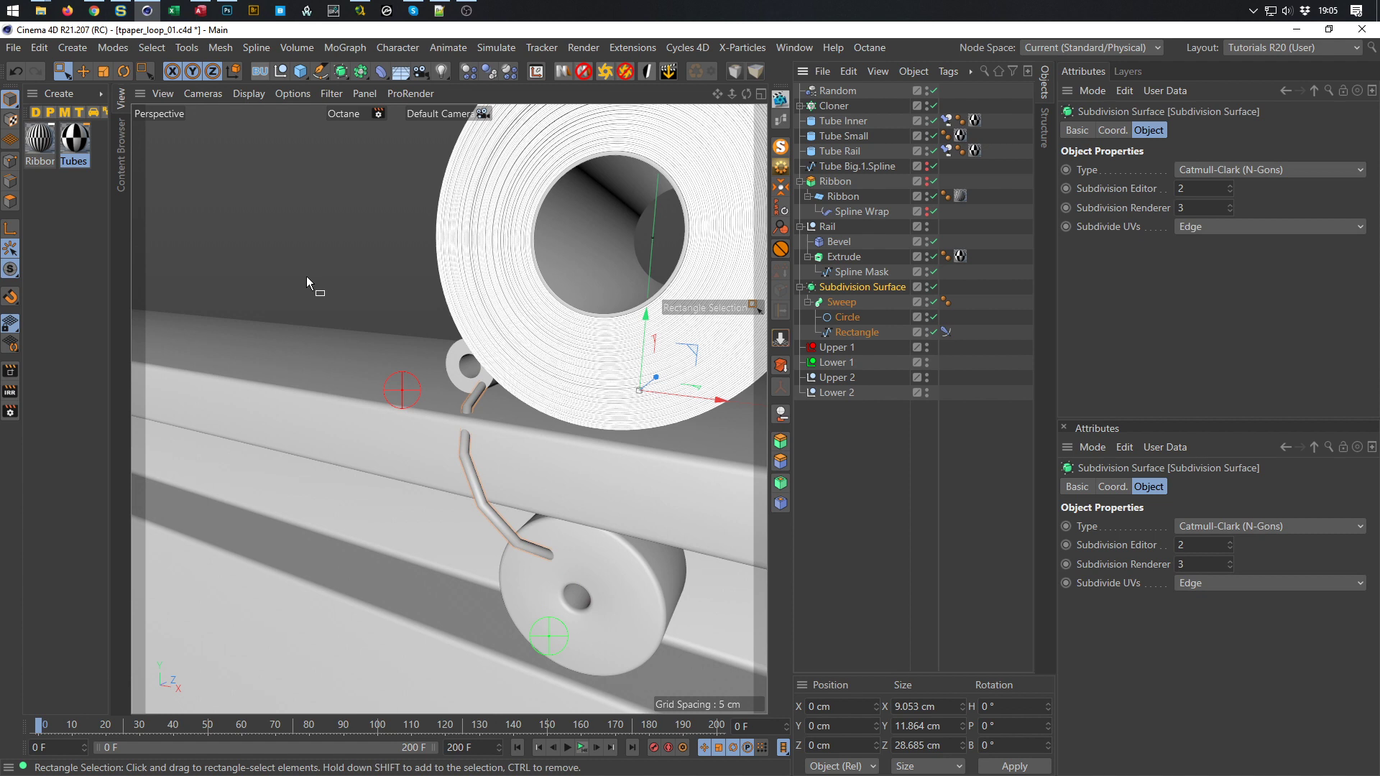
Set the Rectangle spline's intermediate points to Subdivided
click(855, 332)
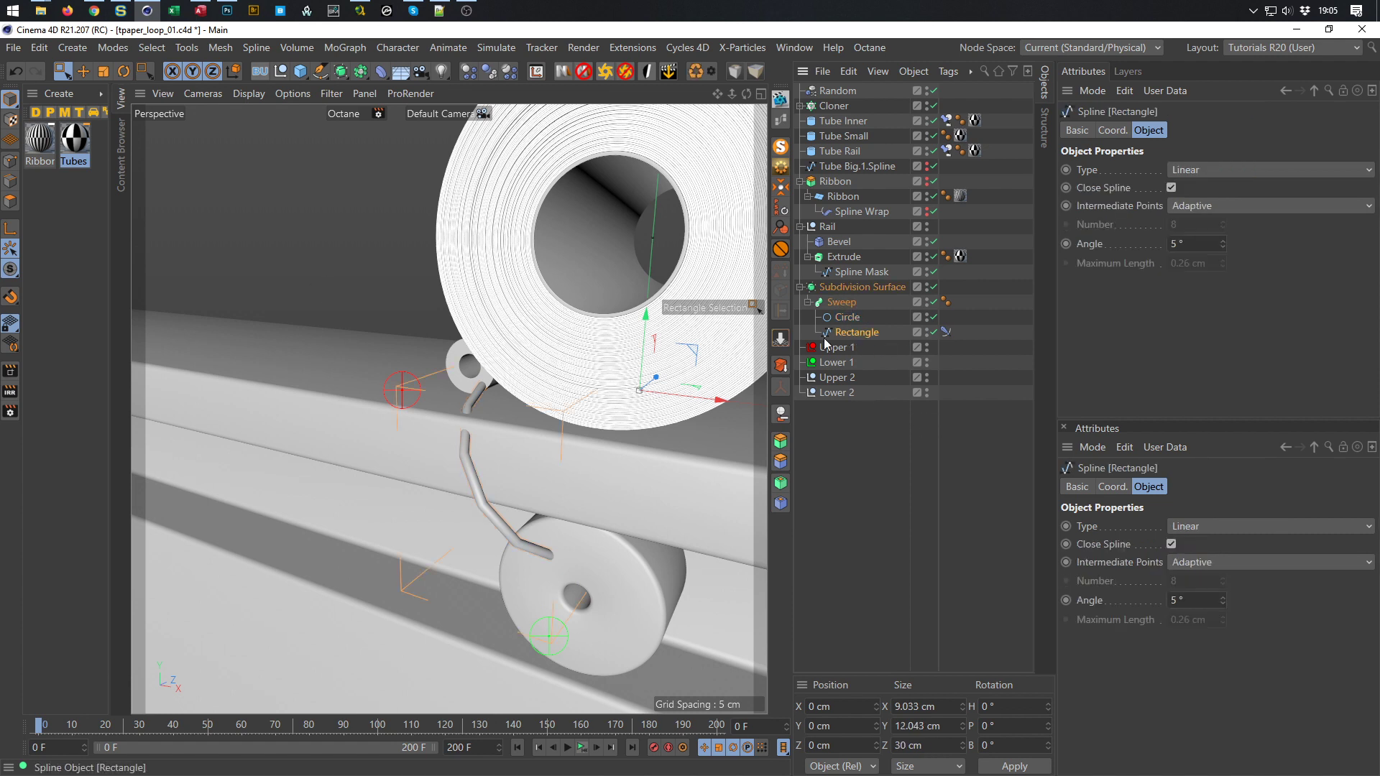
click(1214, 206)
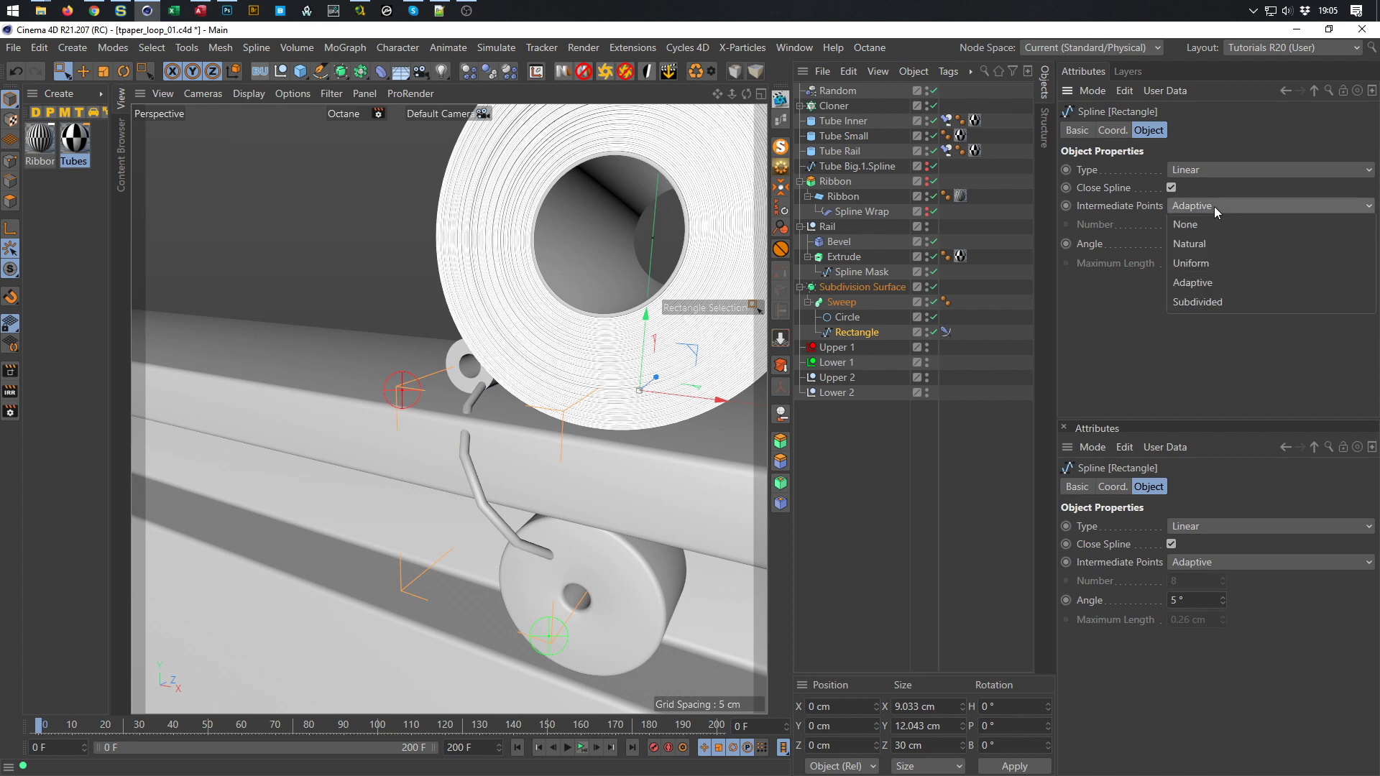
click(1205, 303)
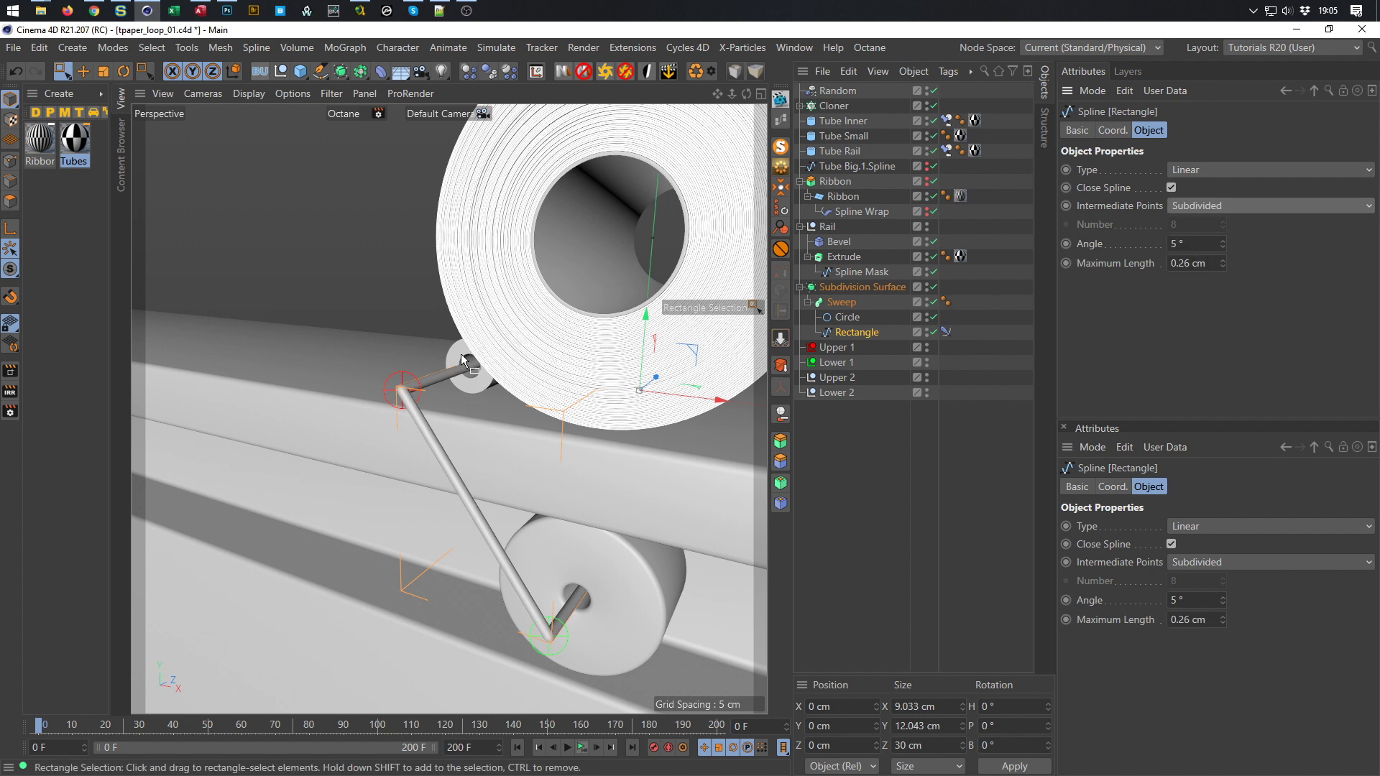
Set the Rectangle spline's maximum length to 1 cm and save the project
scroll(459, 364, up, 3)
scroll(366, 420, up, 2)
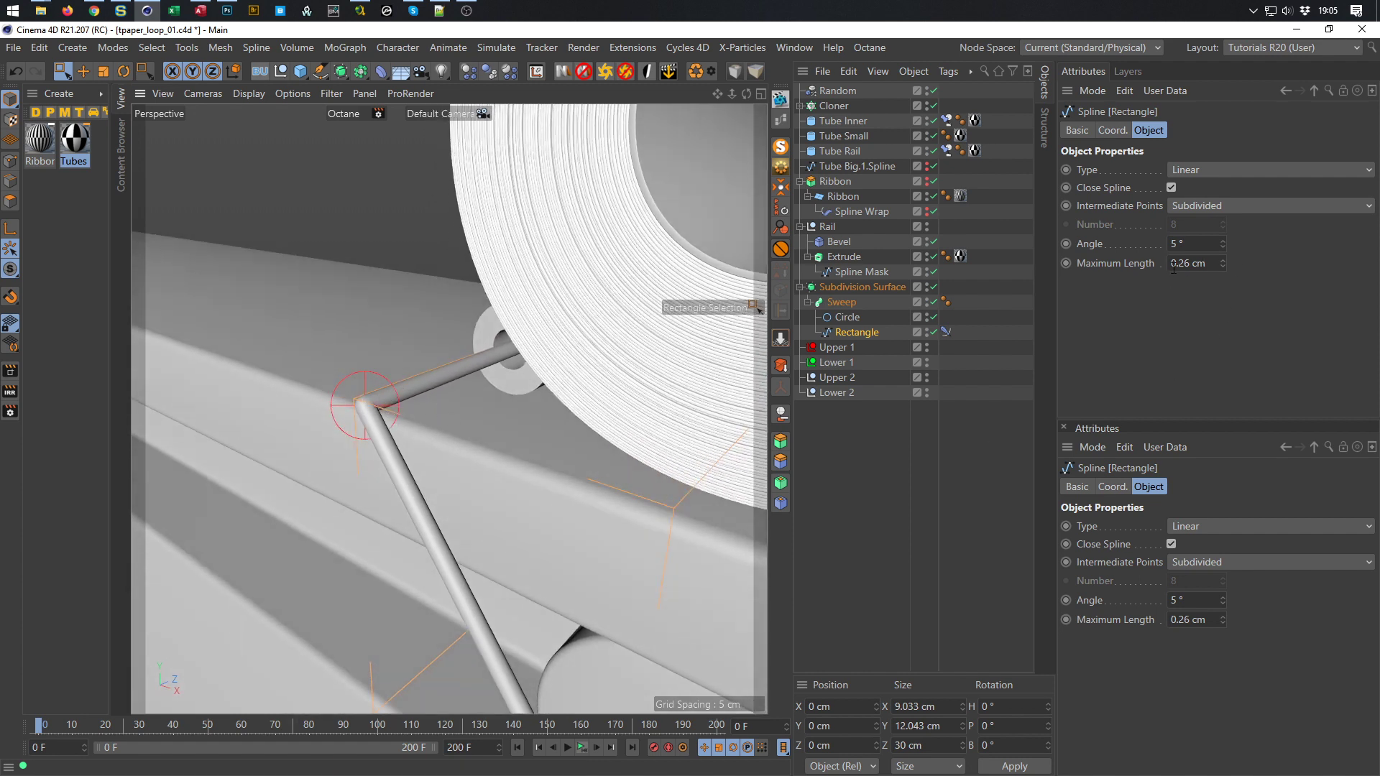
drag(1180, 263, 1195, 263)
text(01)
key(Return)
text(1)
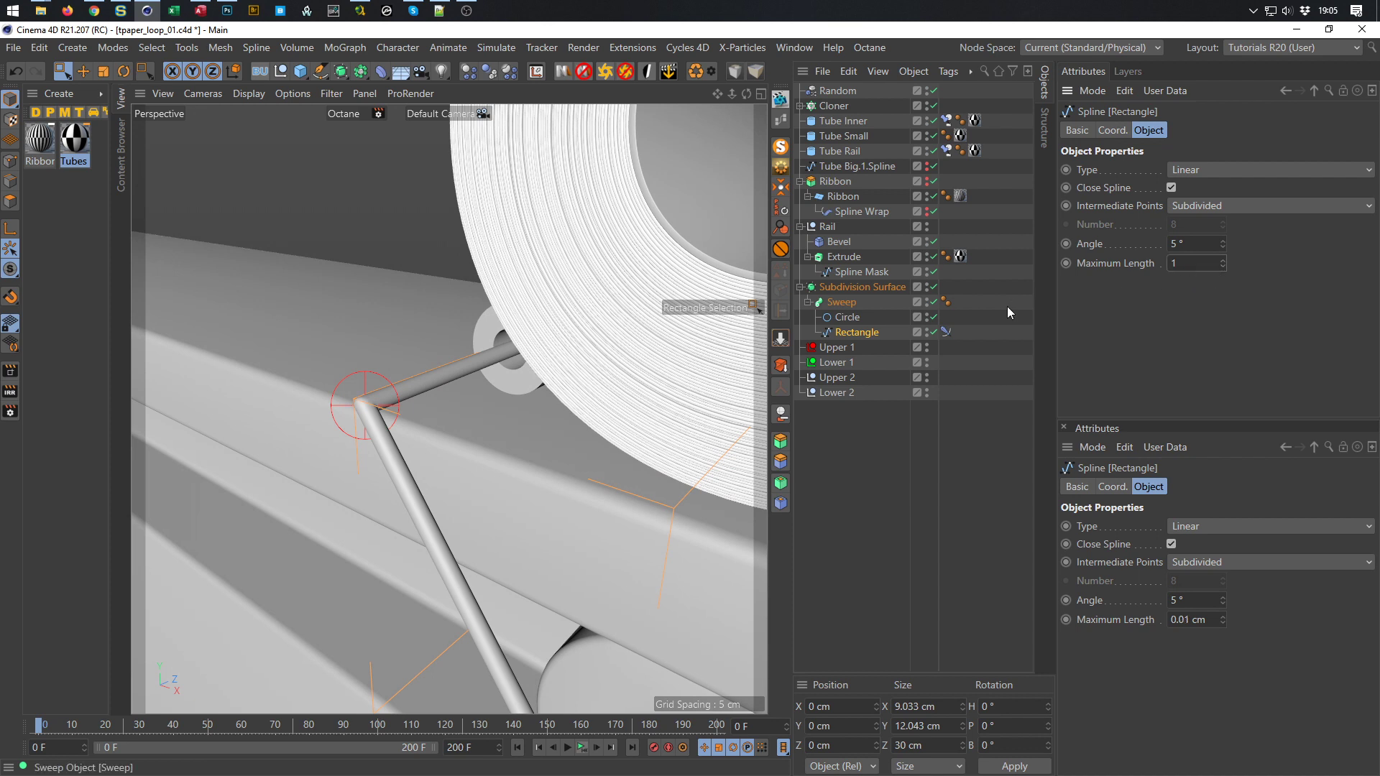
key(Return)
mouse_move(470, 421)
alt+mouse_down()
mouse_move(424, 399)
mouse_move(382, 425)
mouse_move(303, 376)
mouse_move(568, 464)
mouse_move(510, 494)
mouse_move(587, 459)
mouse_move(549, 469)
mouse_move(536, 526)
mouse_move(554, 503)
mouse_move(490, 442)
mouse_move(611, 421)
mouse_move(481, 430)
mouse_move(495, 429)
alt+mouse_up()
key(ctrl+s)
key(ctrl+s)
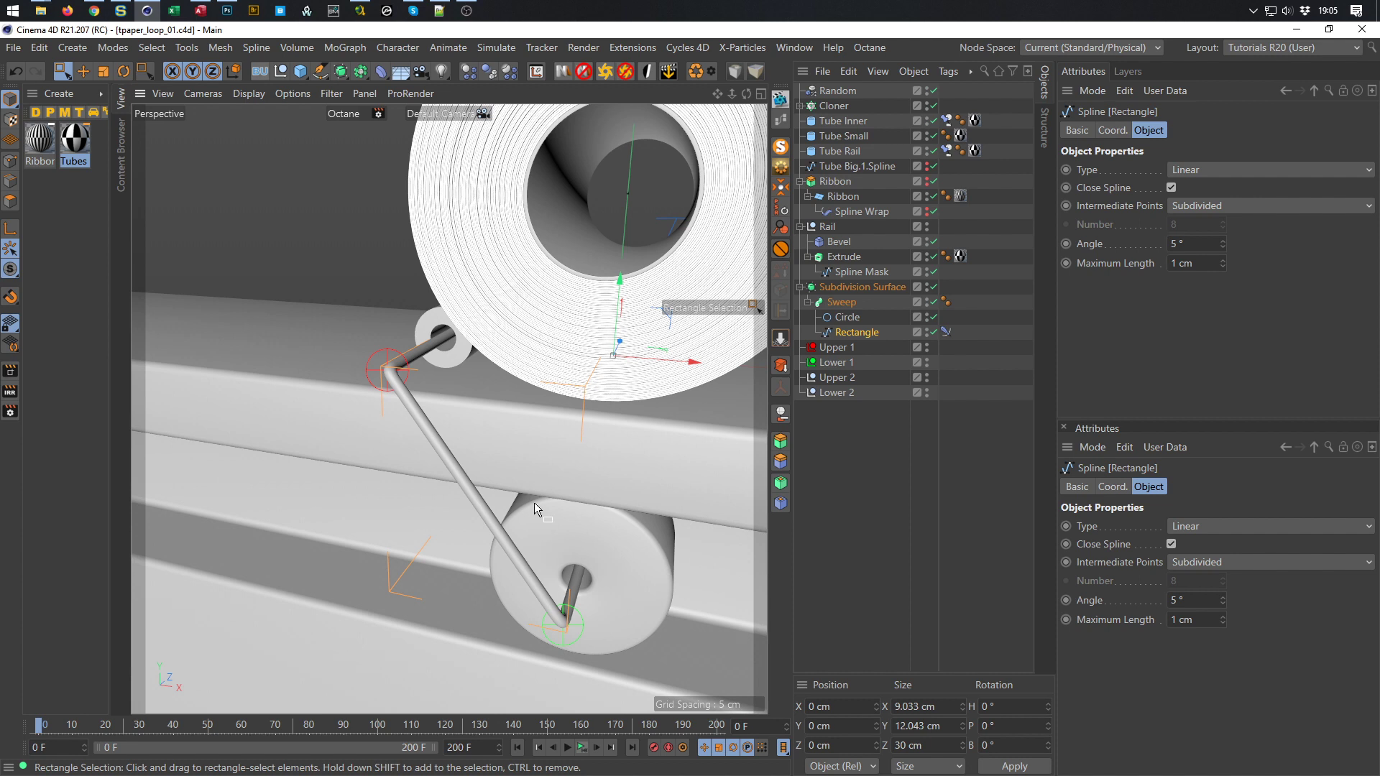
Add a null at the end of the object hierarchy, rename it Spring Cover, and save the project
click(281, 71)
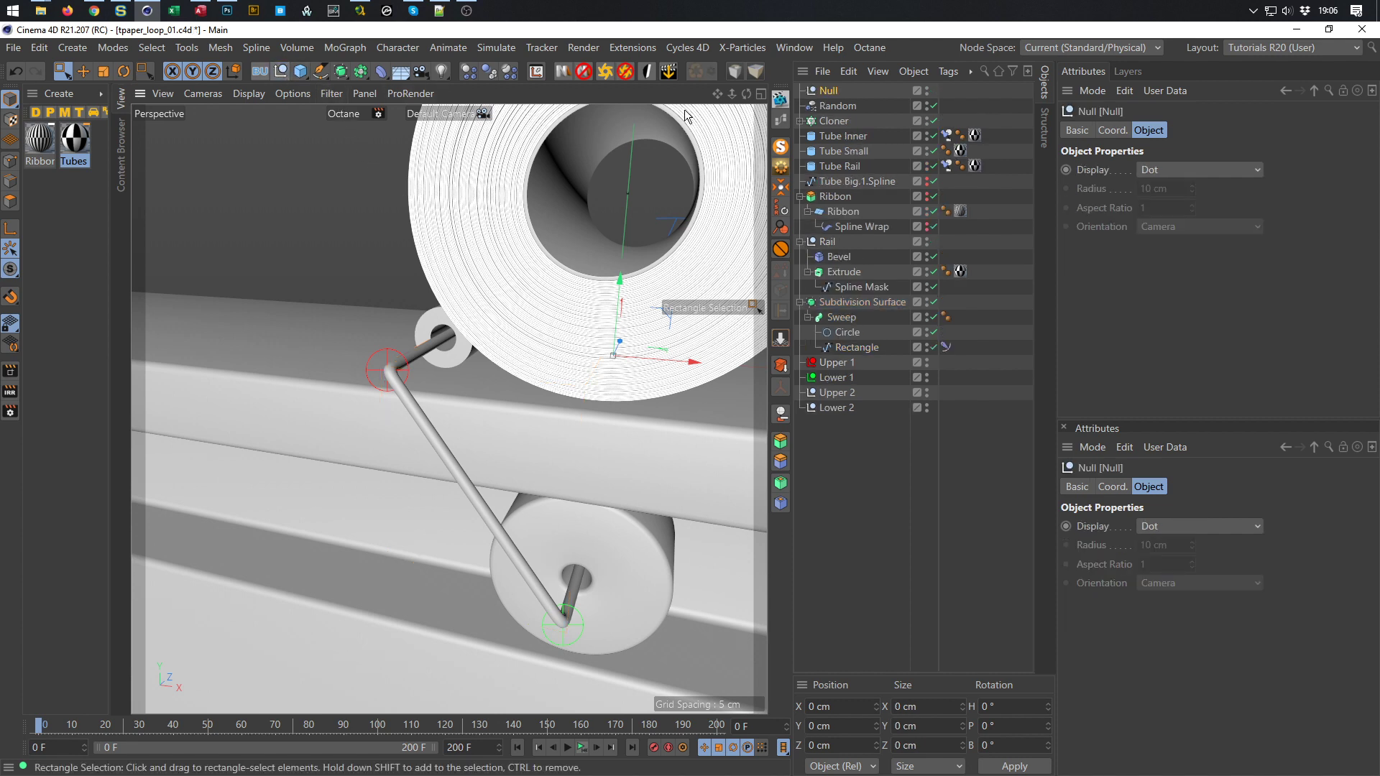
drag(829, 92, 839, 440)
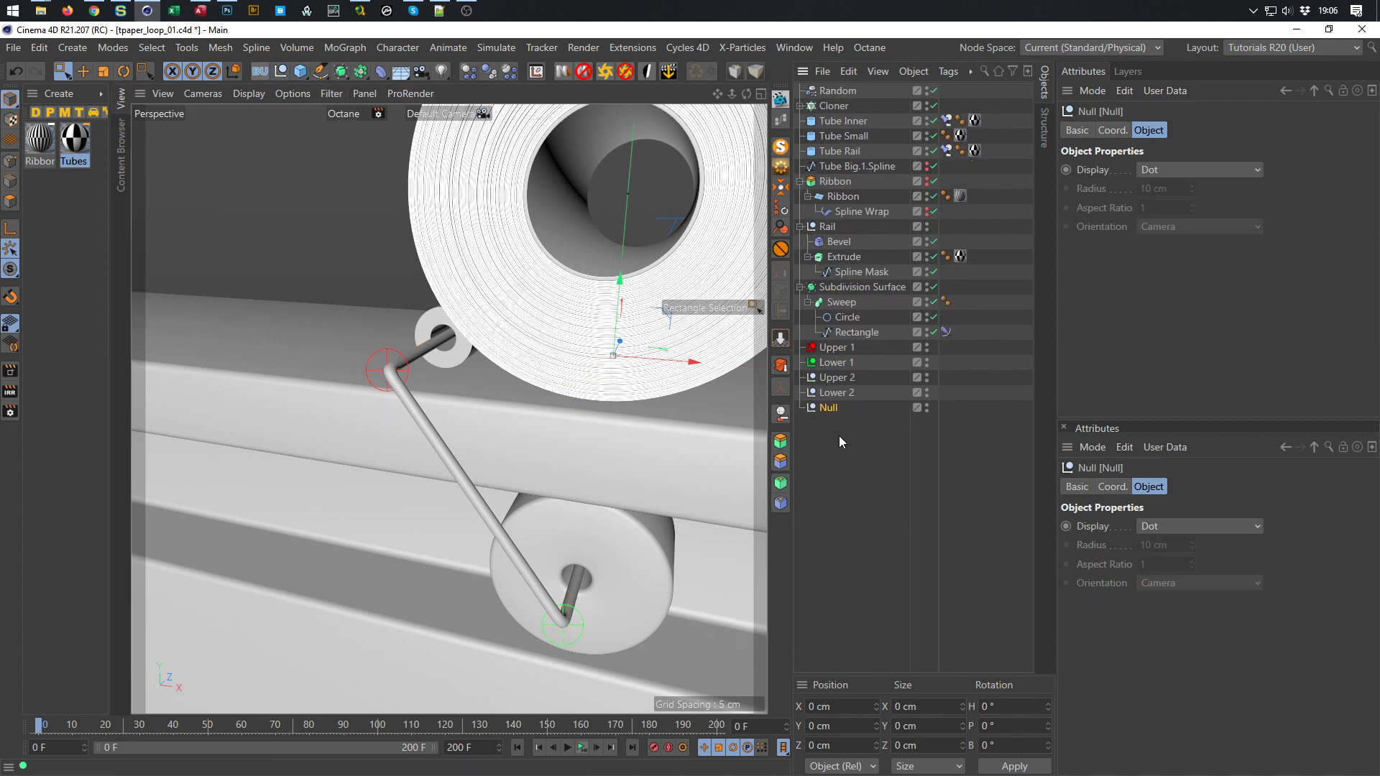
double_click(829, 408)
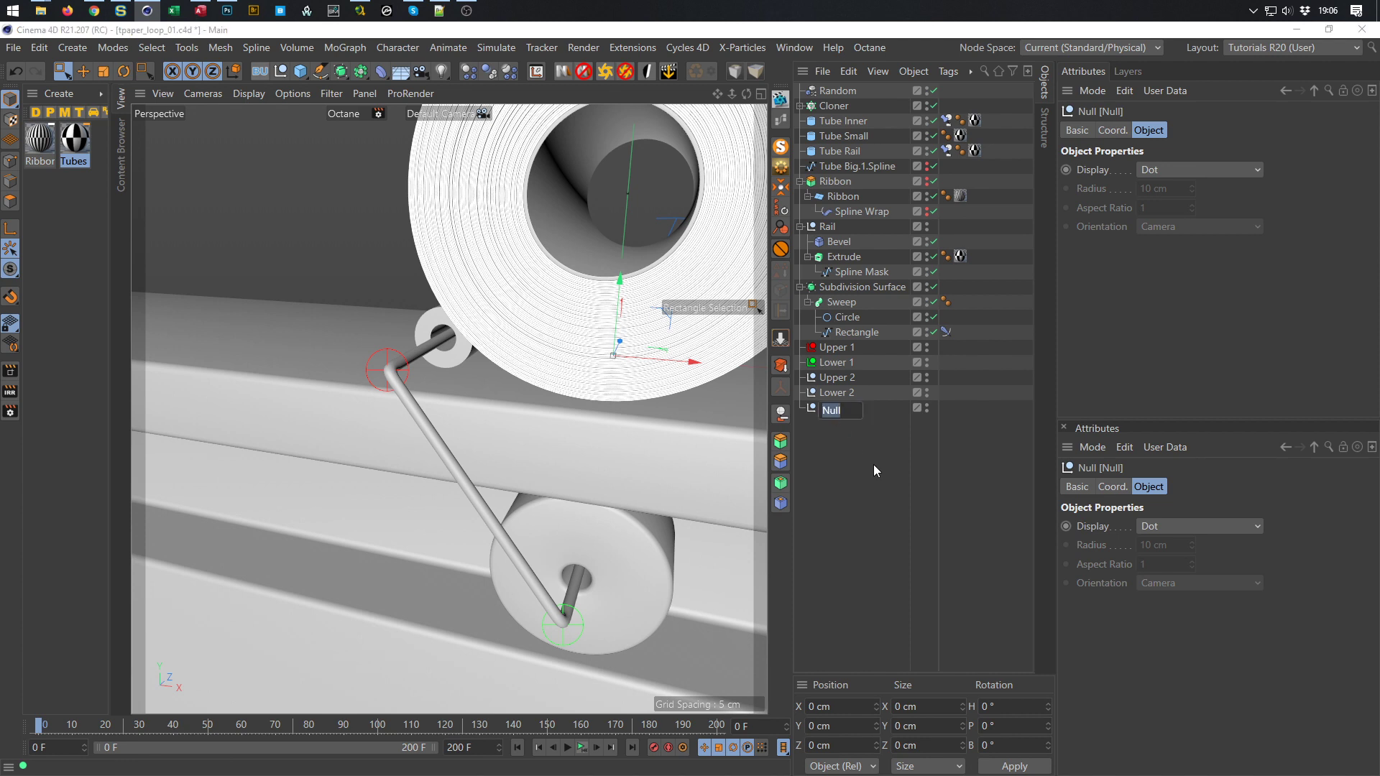
text(S)
text(pring)
text( Cover)
key(Return)
key(ctrl+s)
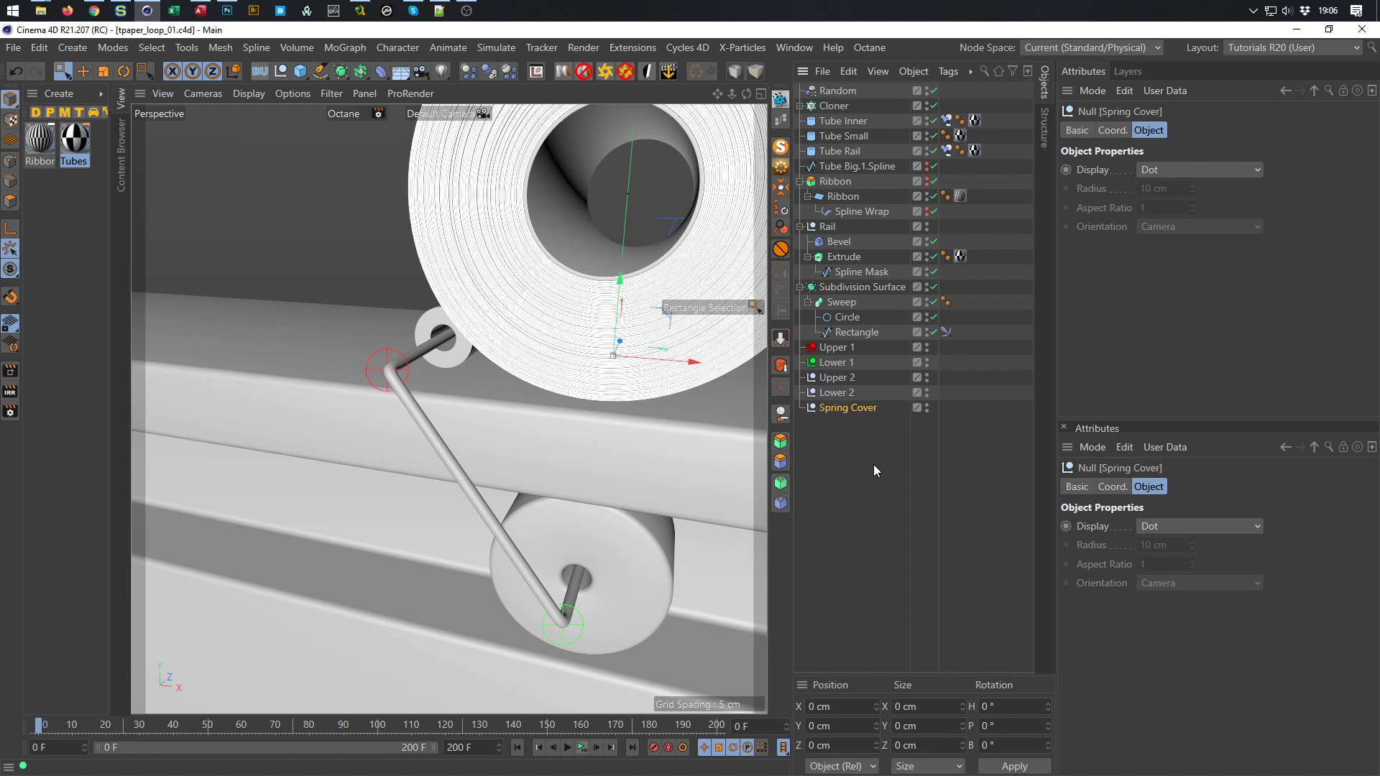
Match the Spring Cover null to Lower 1 by nesting it there, resetting its PSR, and returning it to the hierarchy's top level
click(829, 409)
drag(855, 408, 839, 368)
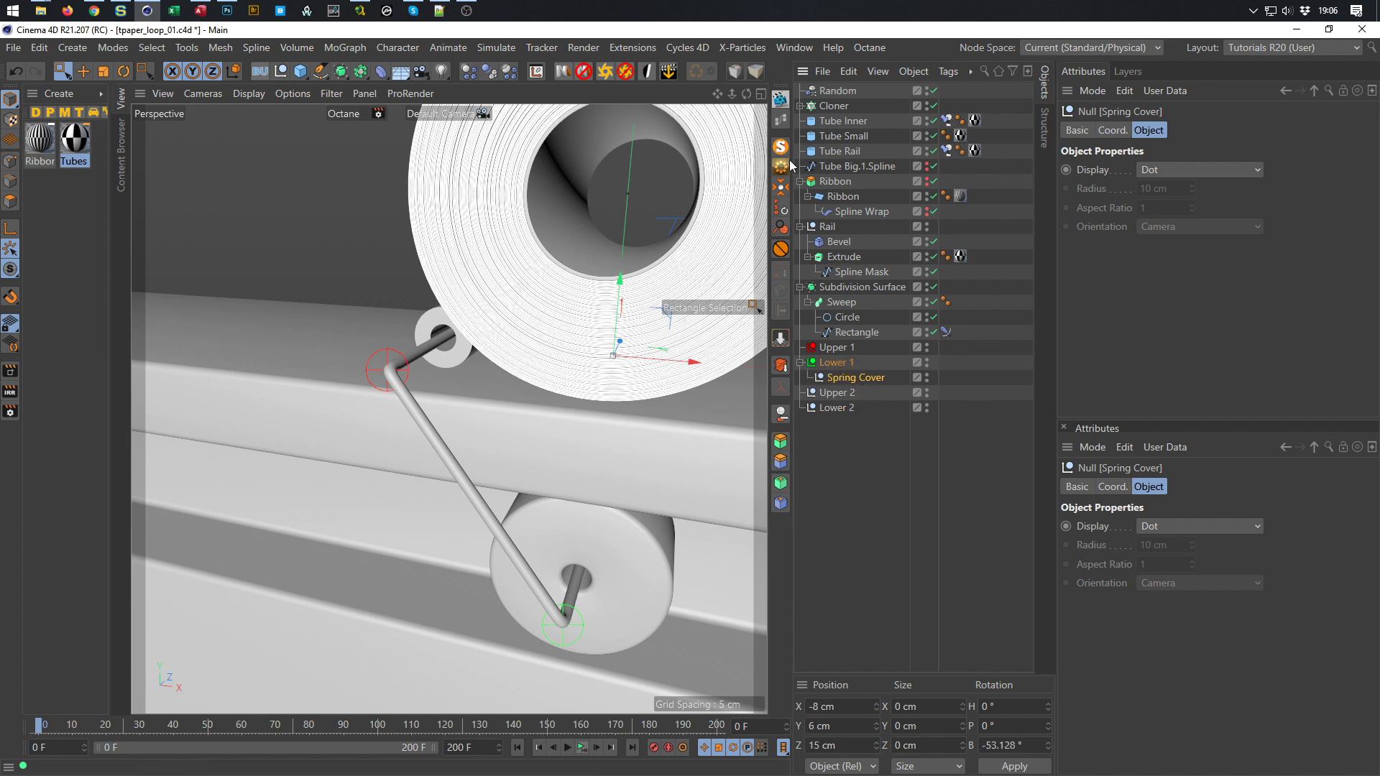
click(781, 208)
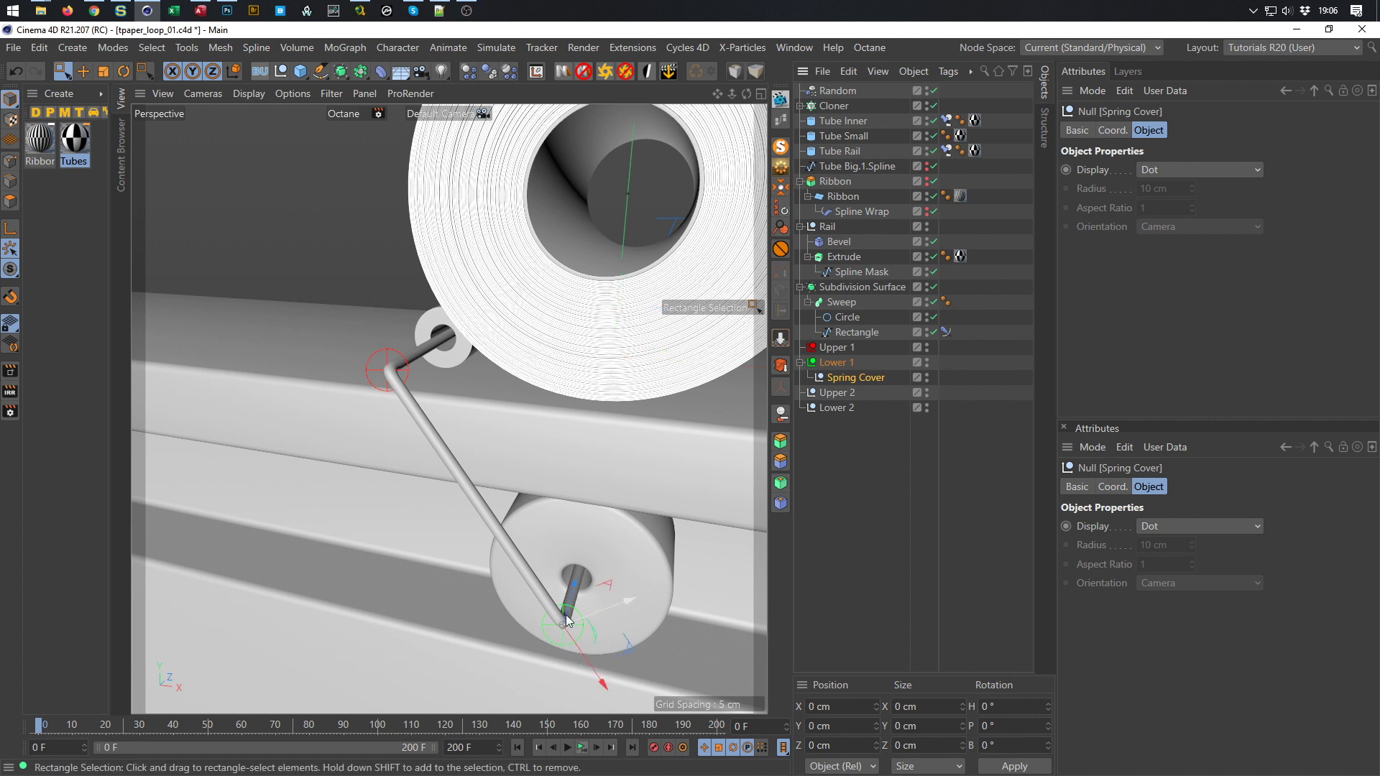
drag(859, 380, 869, 495)
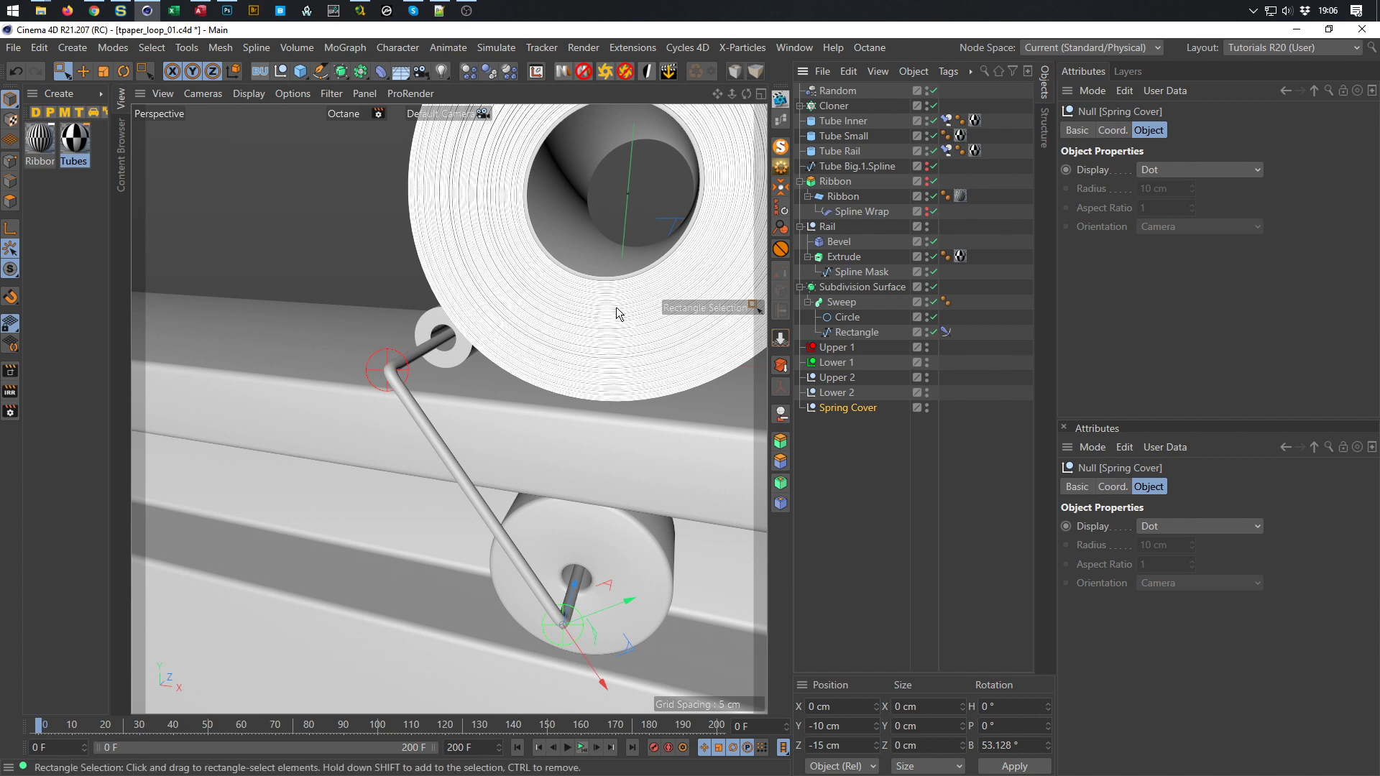
Add a Cylinder primitive and set its radius to 0.5 cm
scroll(537, 355, down, 5)
middle_drag(559, 370, 543, 387)
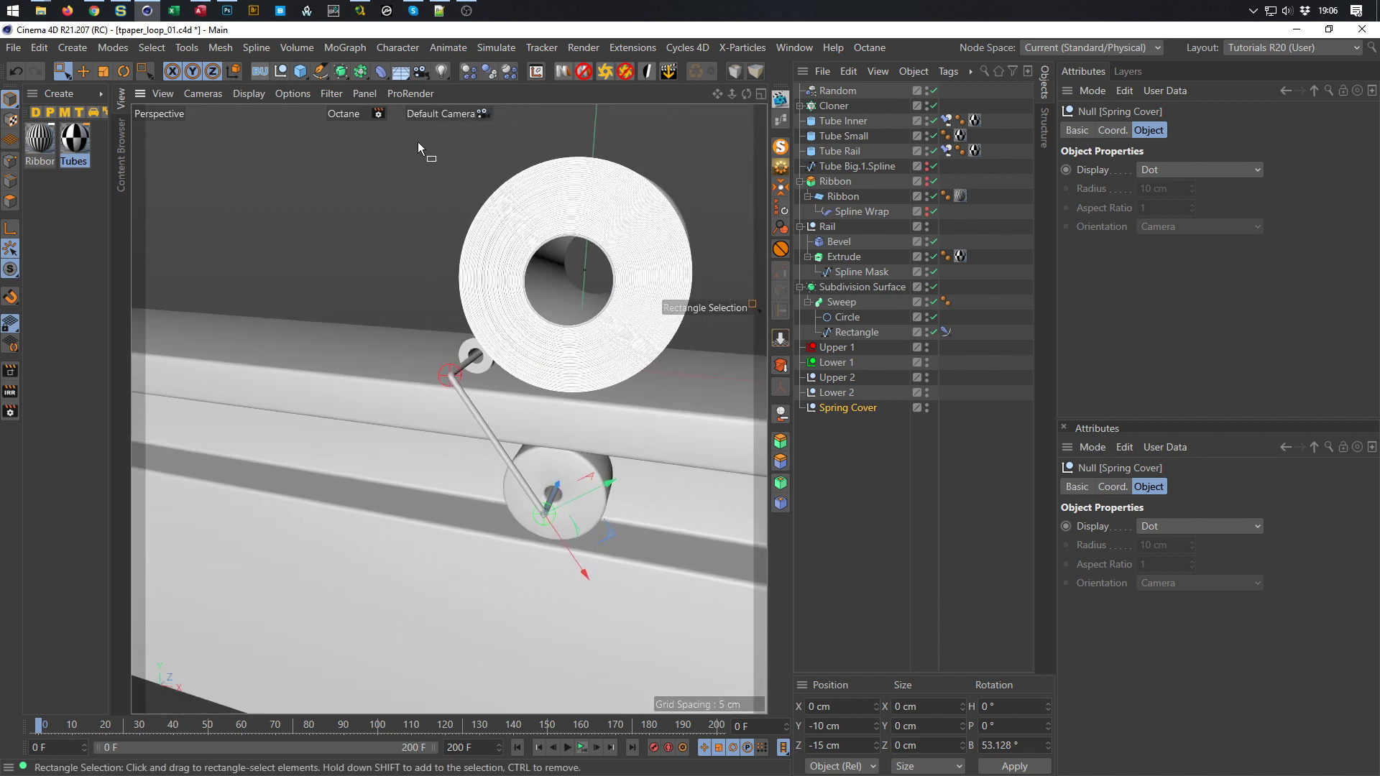
click(300, 72)
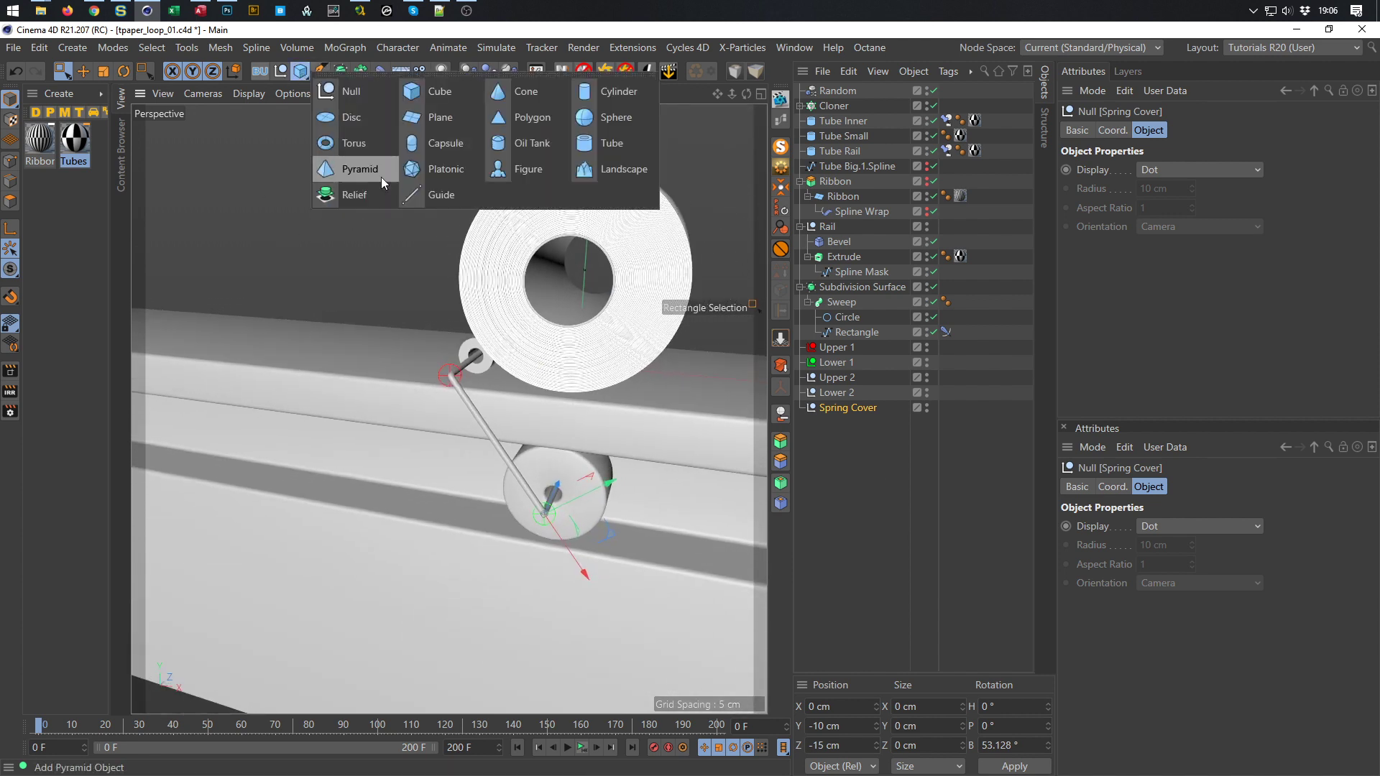
click(593, 89)
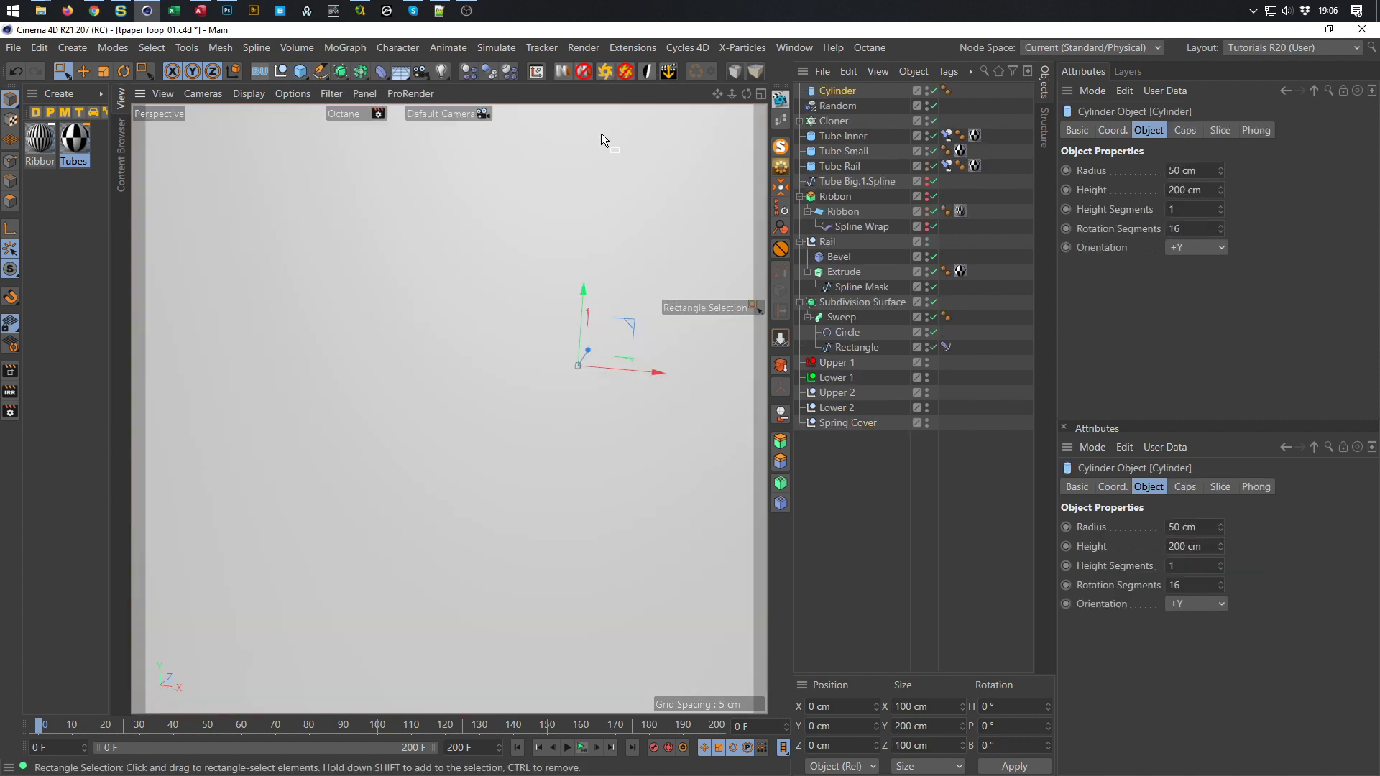
click(1210, 169)
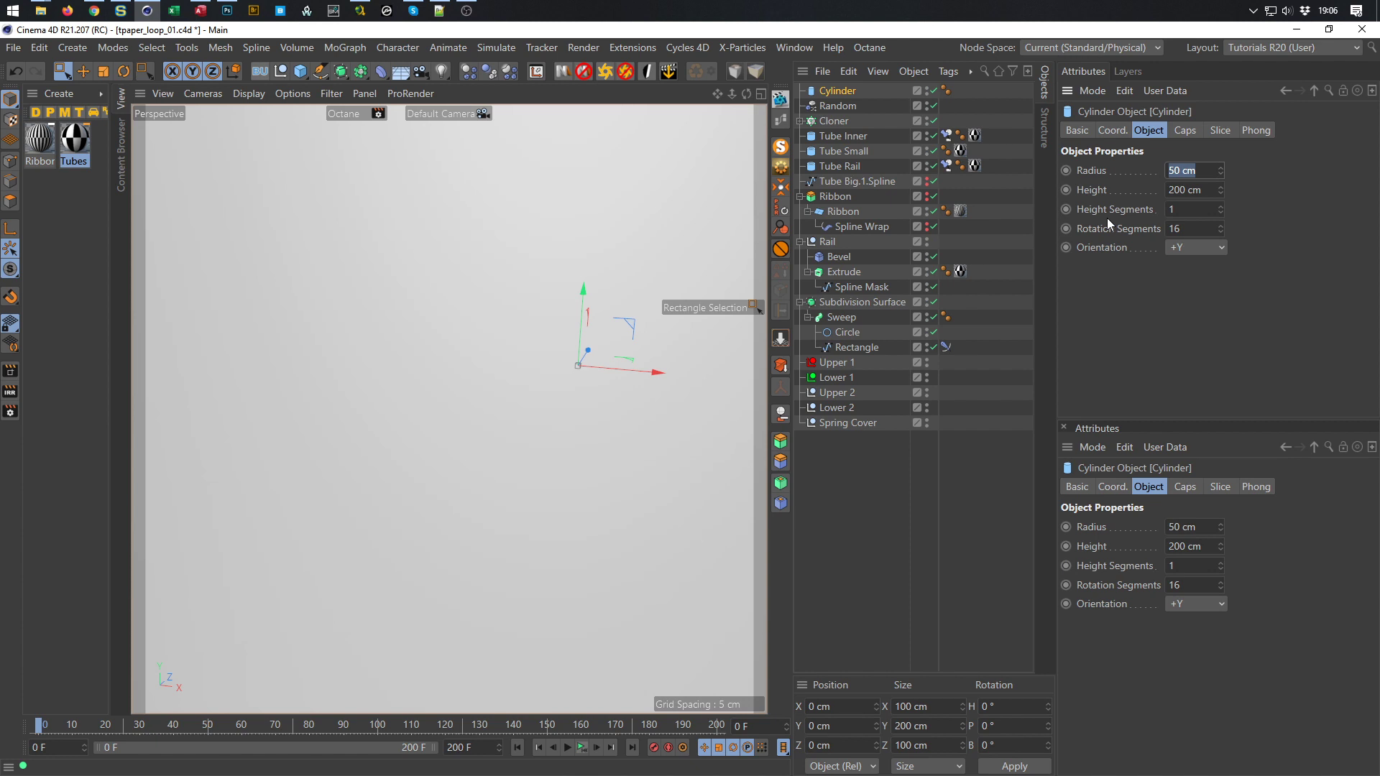
text(2)
key(Return)
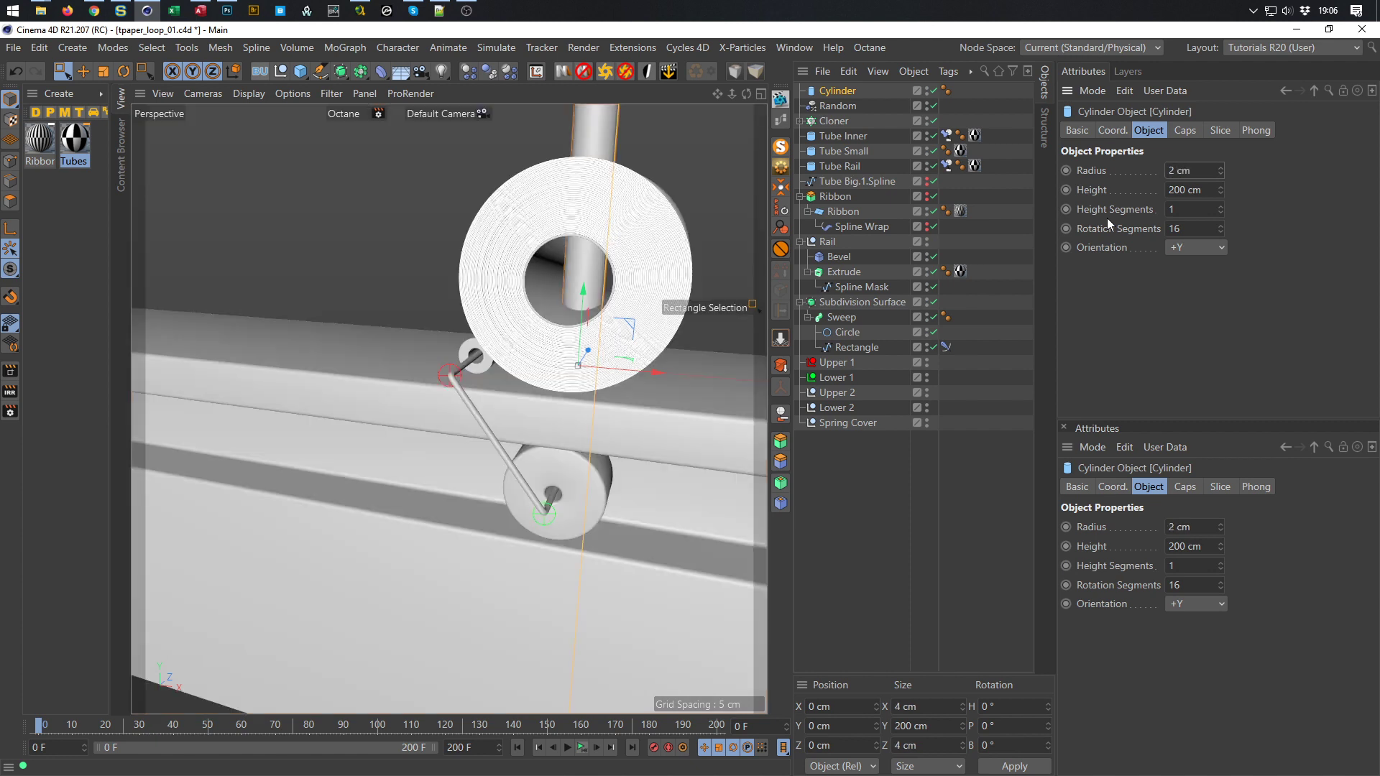
click(1190, 171)
text(0.5)
key(Return)
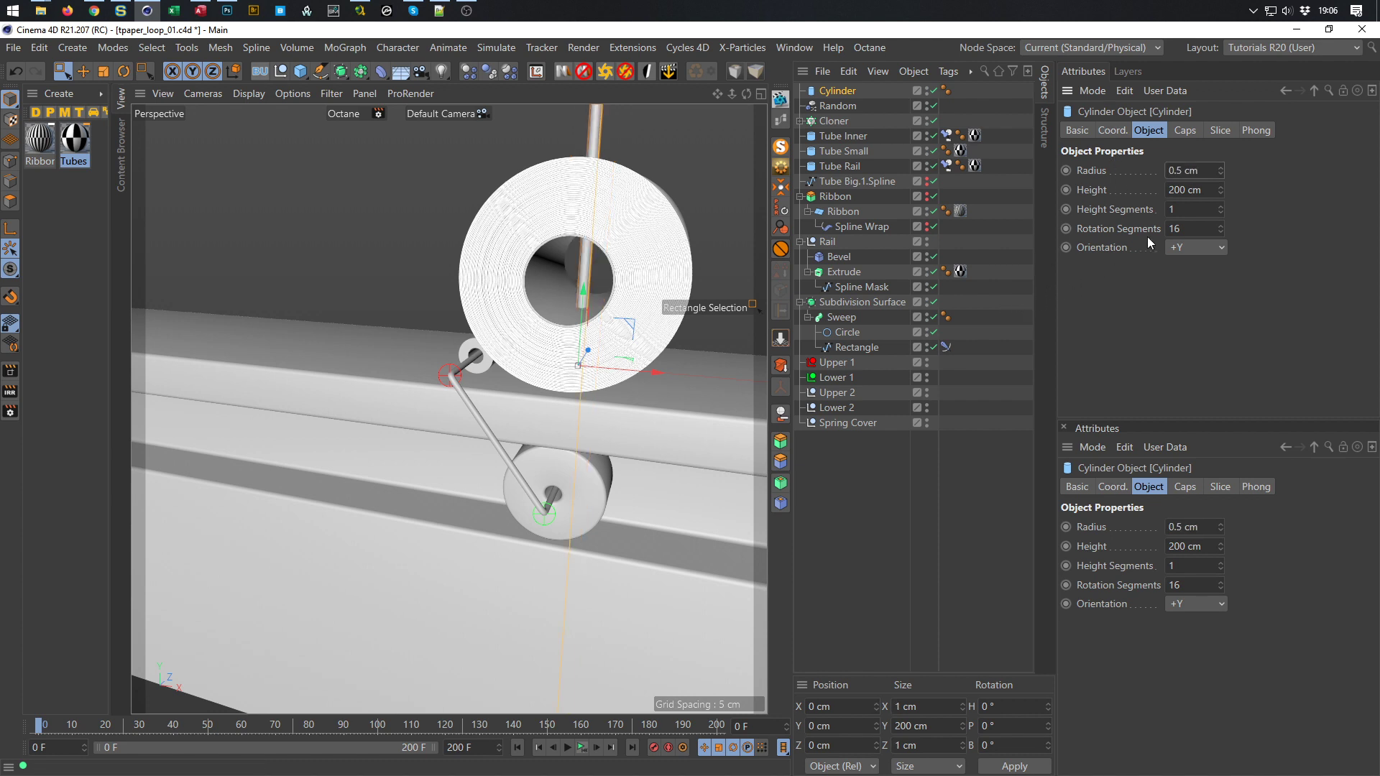
Set the Cylinder's height to 5 cm and its rotation segments to 50
click(1193, 190)
text(5)
key(Return)
click(1193, 229)
text(50)
key(Return)
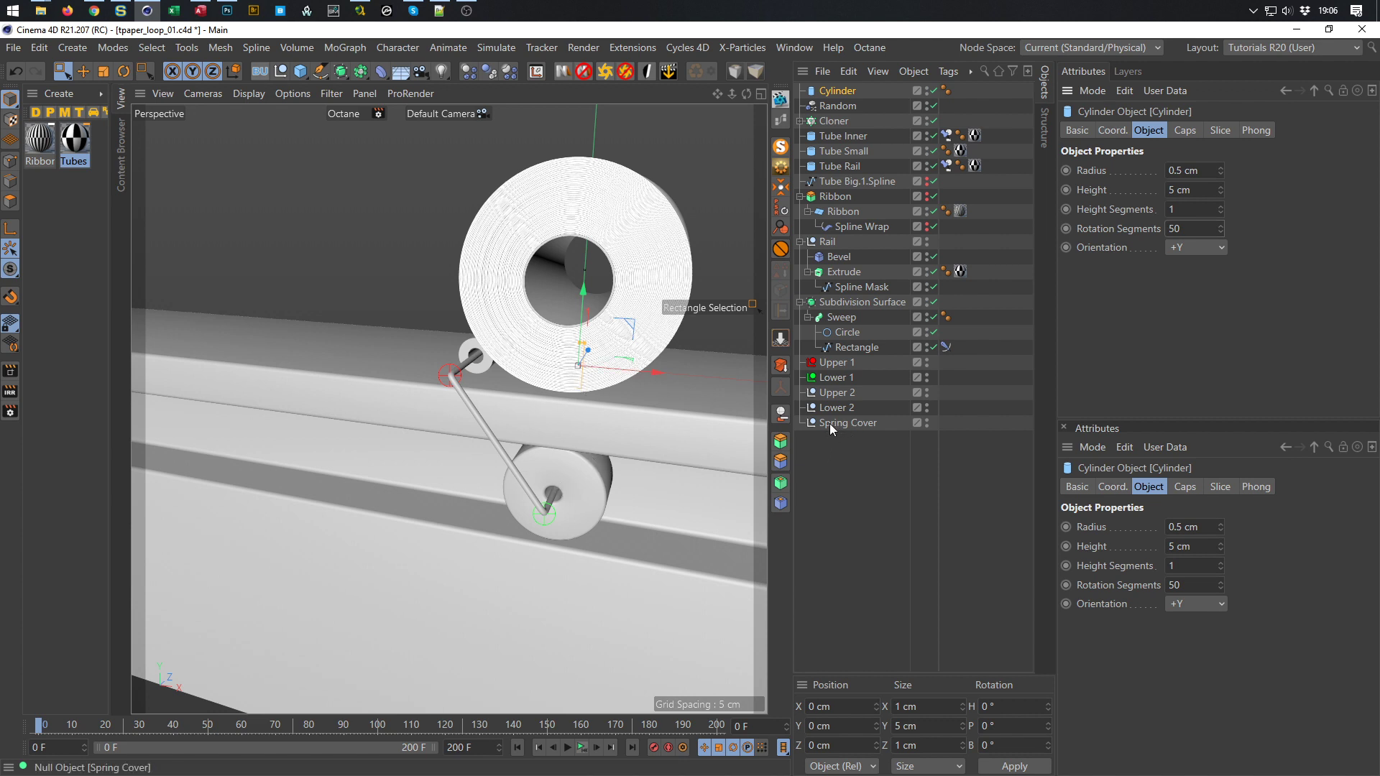
Nest the Cylinder under the Spring Cover null and reset its PSR to align it with the parent
drag(845, 93, 852, 425)
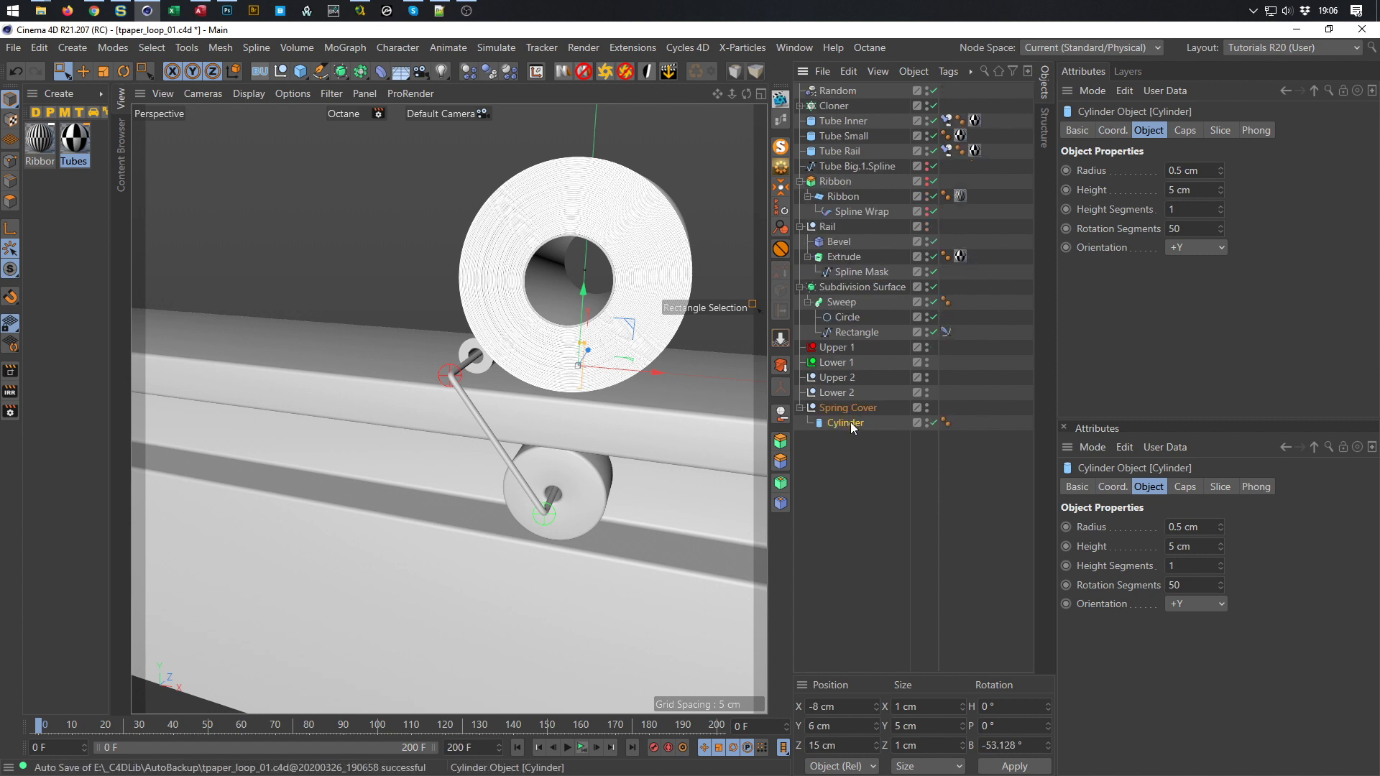
click(777, 210)
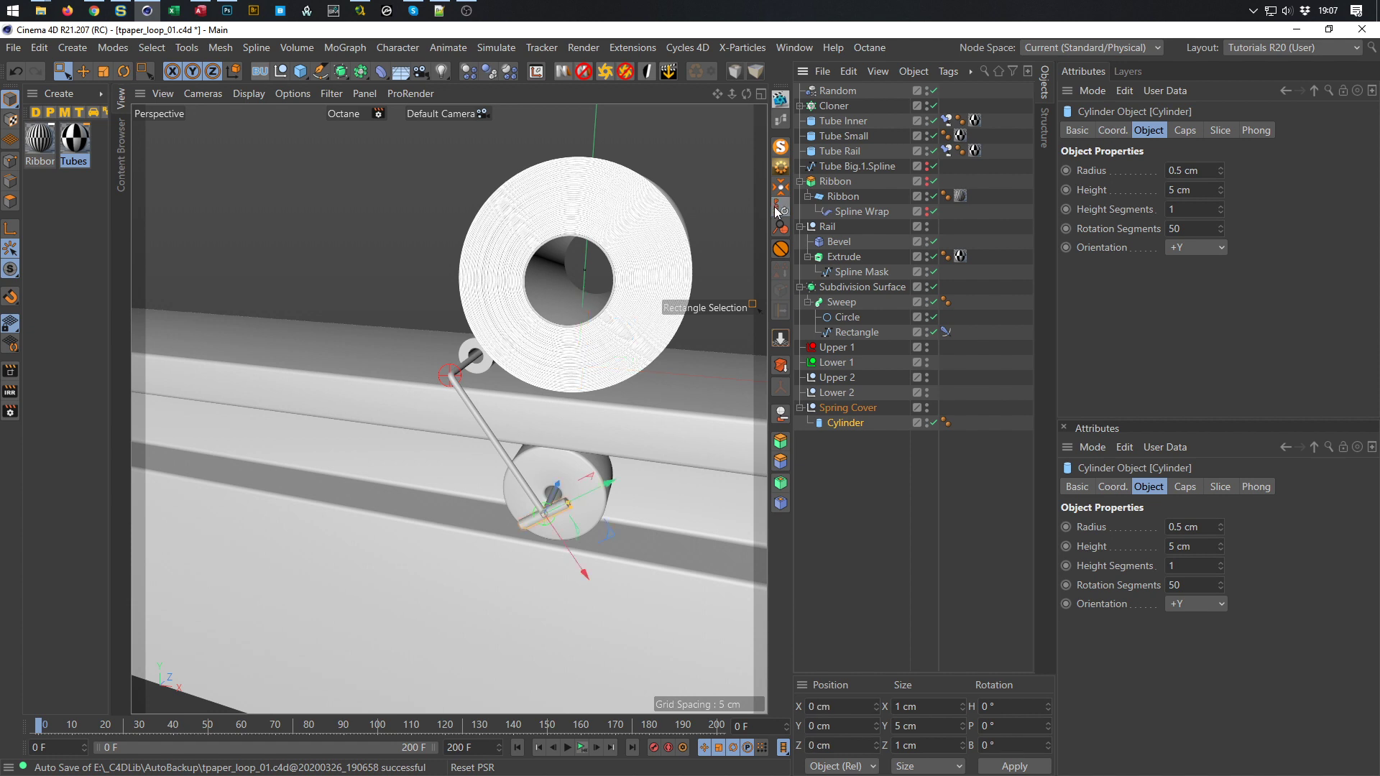
Move the Cylinder along its Y axis to about 3.5 cm from the Spring Cover null
scroll(610, 497, up, 6)
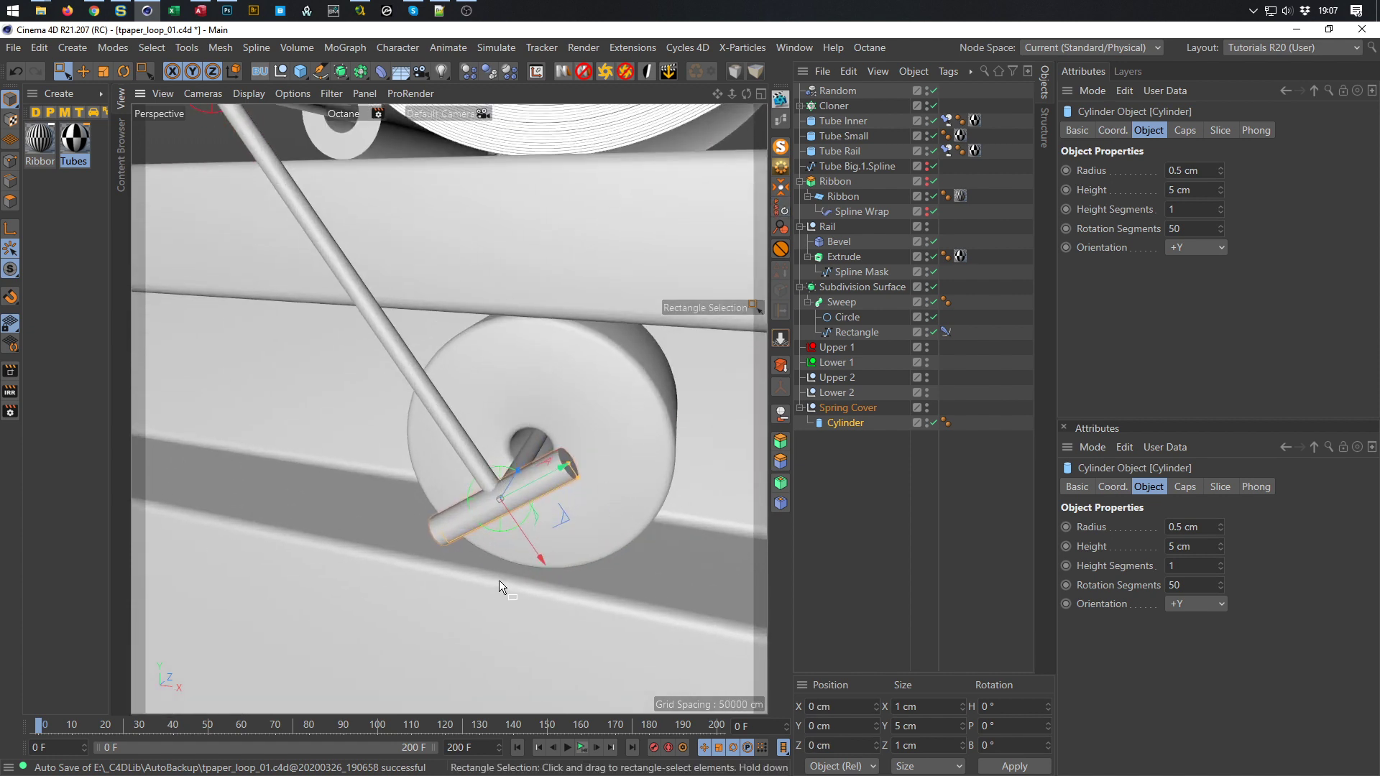
key(e)
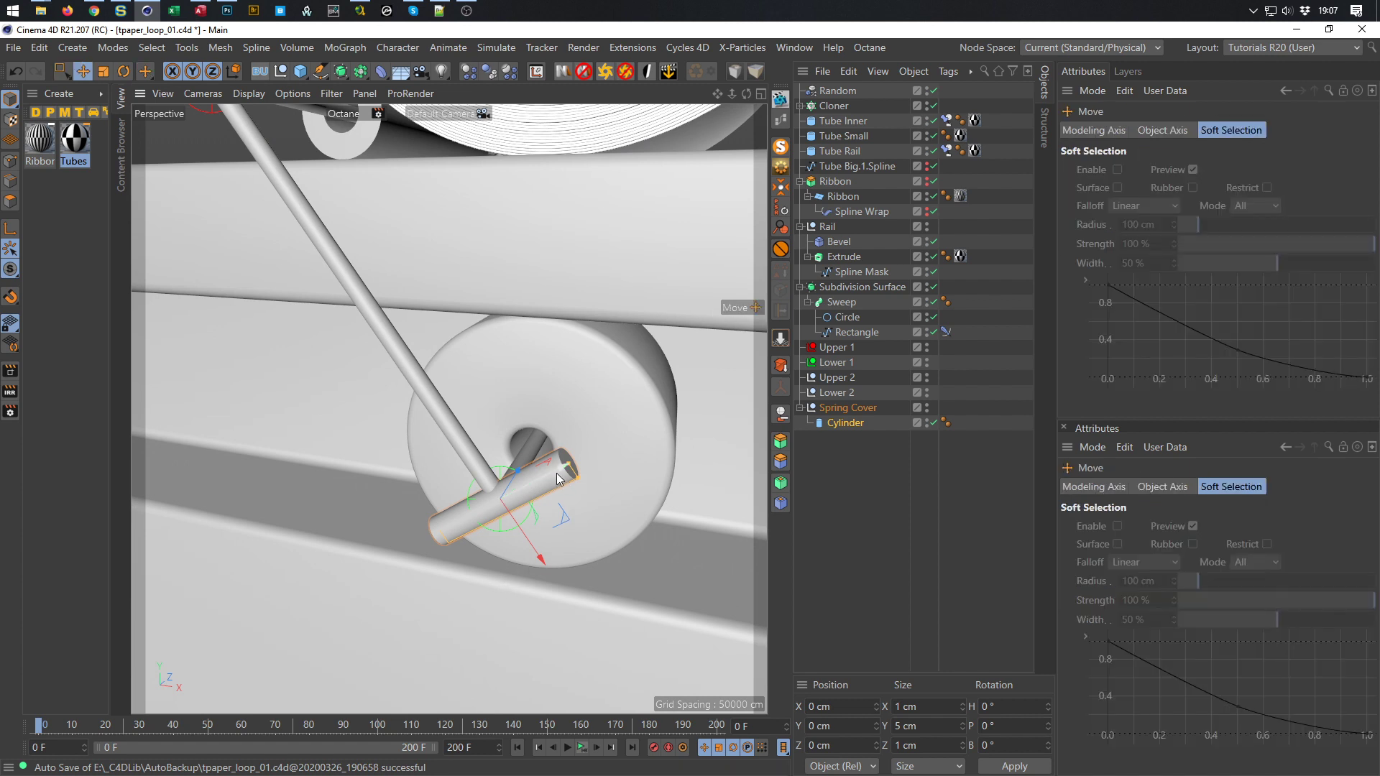
drag(557, 475, 669, 430)
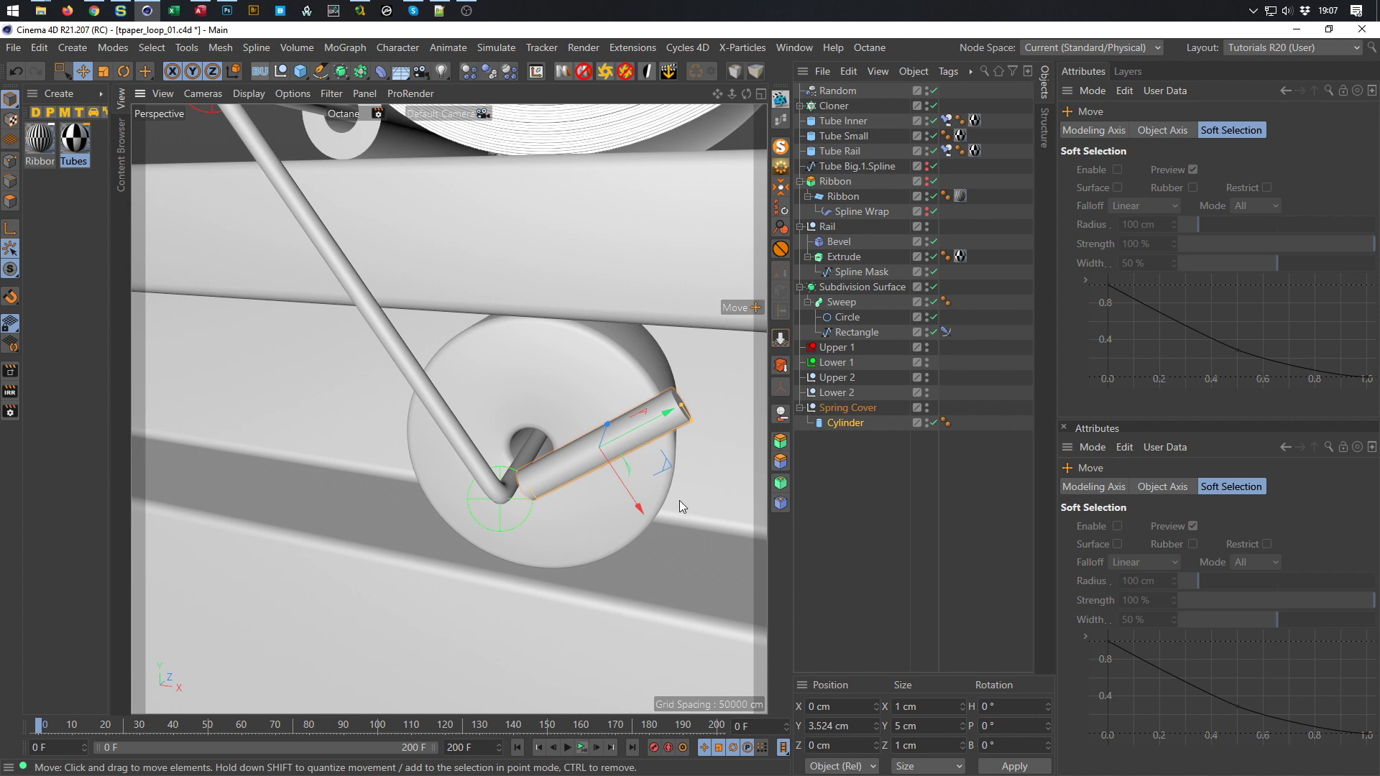
Turn off the Cylinder's caps so that it becomes an open tube
click(845, 423)
click(1186, 129)
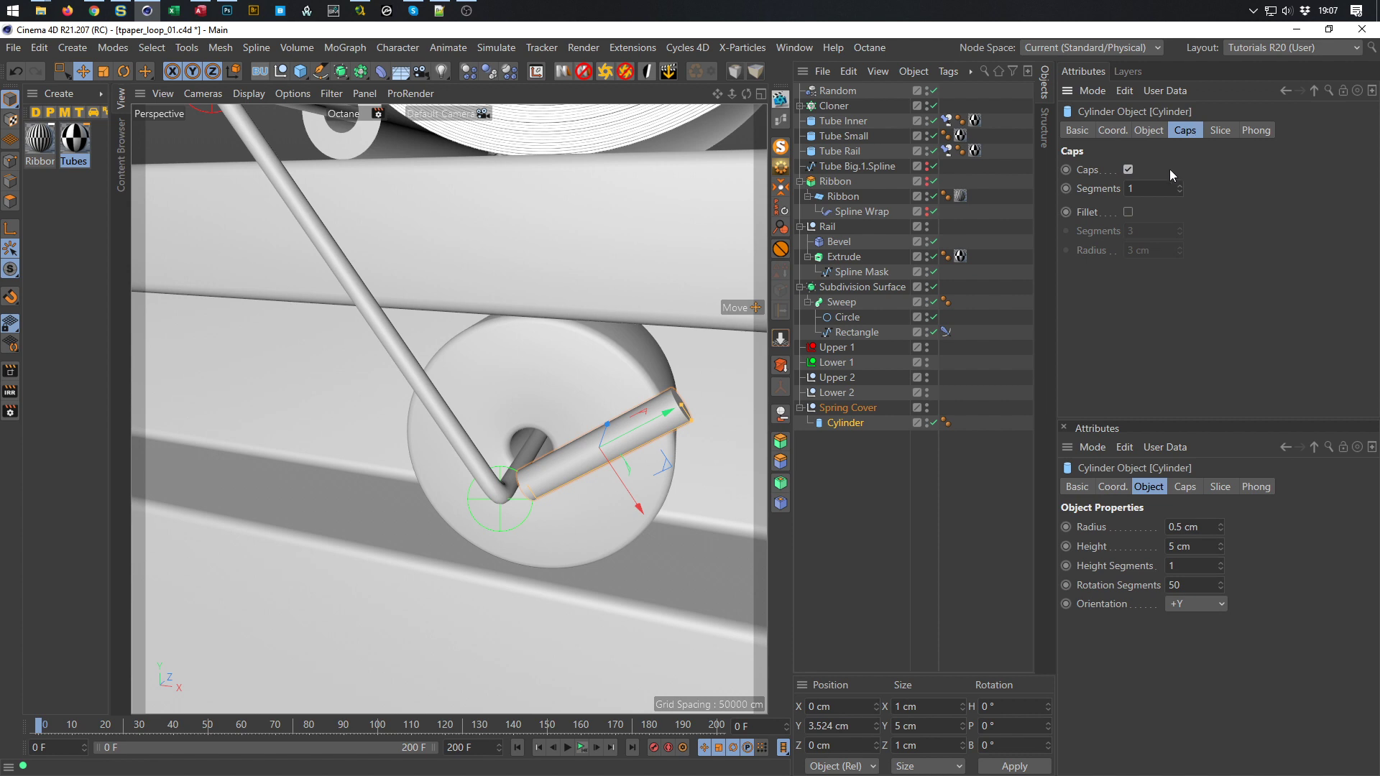
key(ctrl+s)
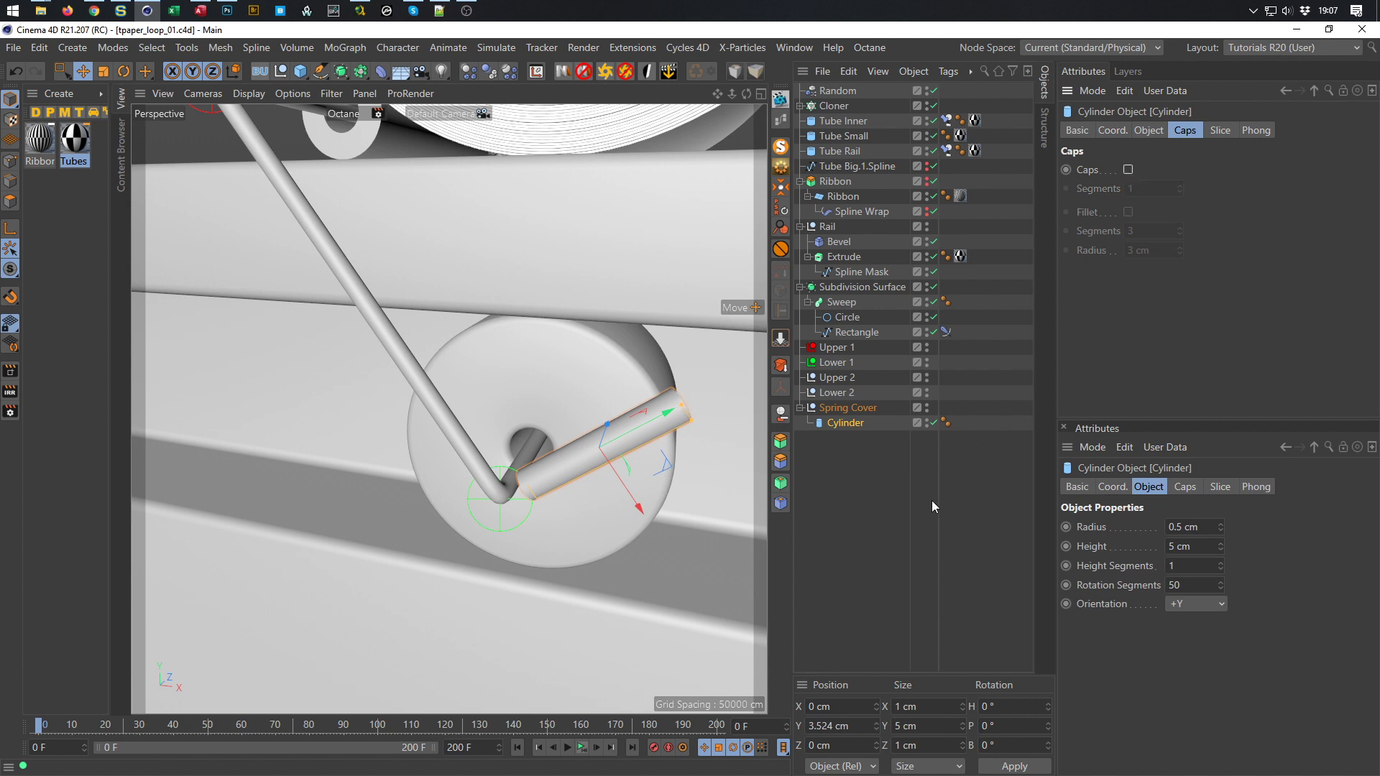
click(855, 424)
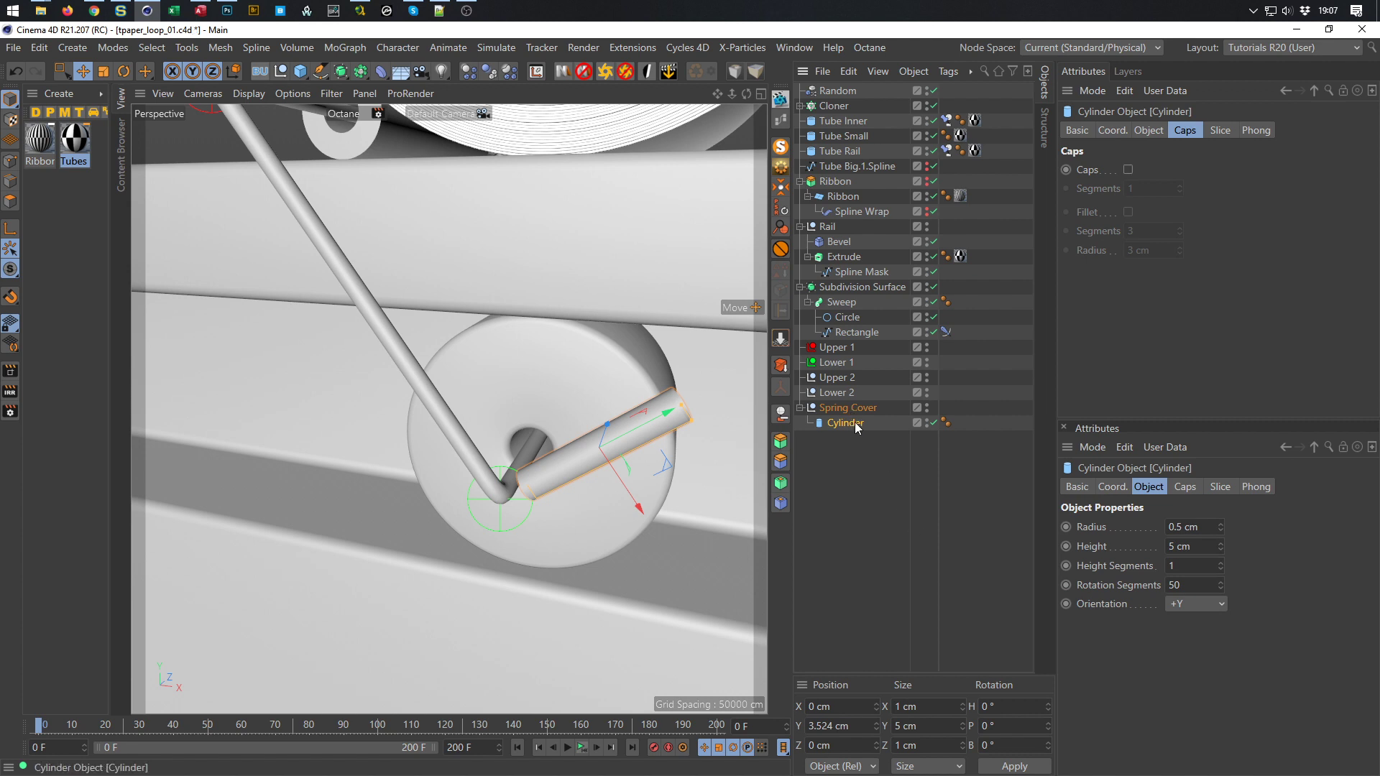
Add a Constraint rigging tag to the Spring Cover null
click(848, 406)
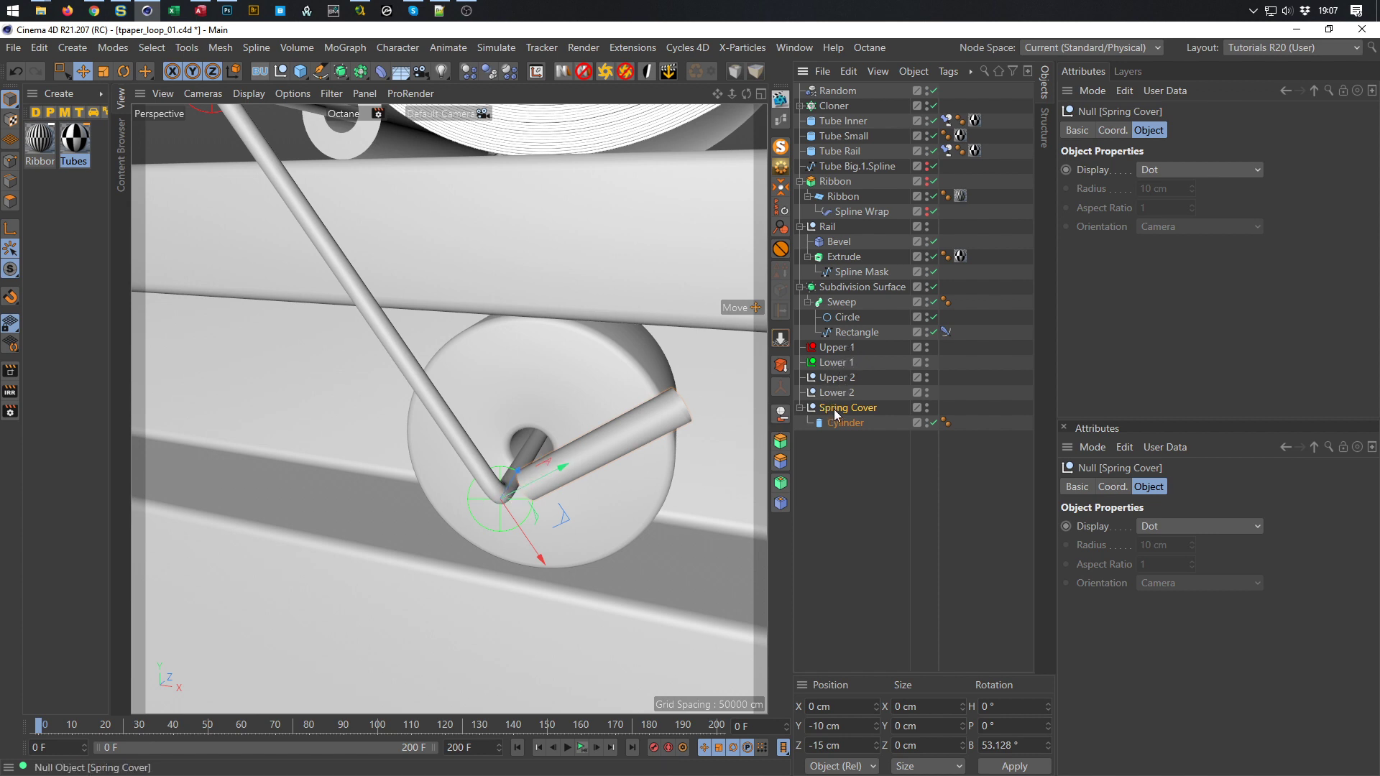
alt+right_drag(481, 471, 450, 481)
alt+middle_drag(449, 481, 459, 510)
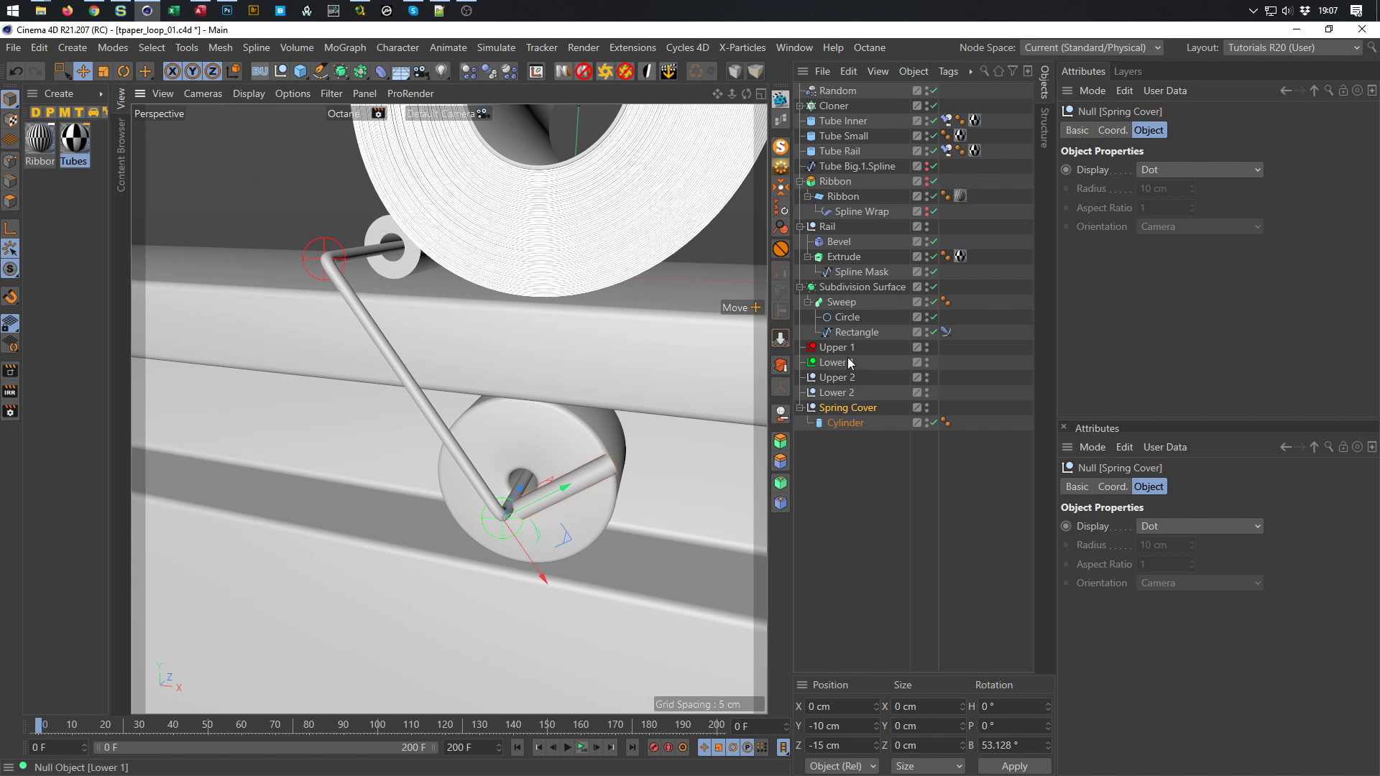
right_click(845, 408)
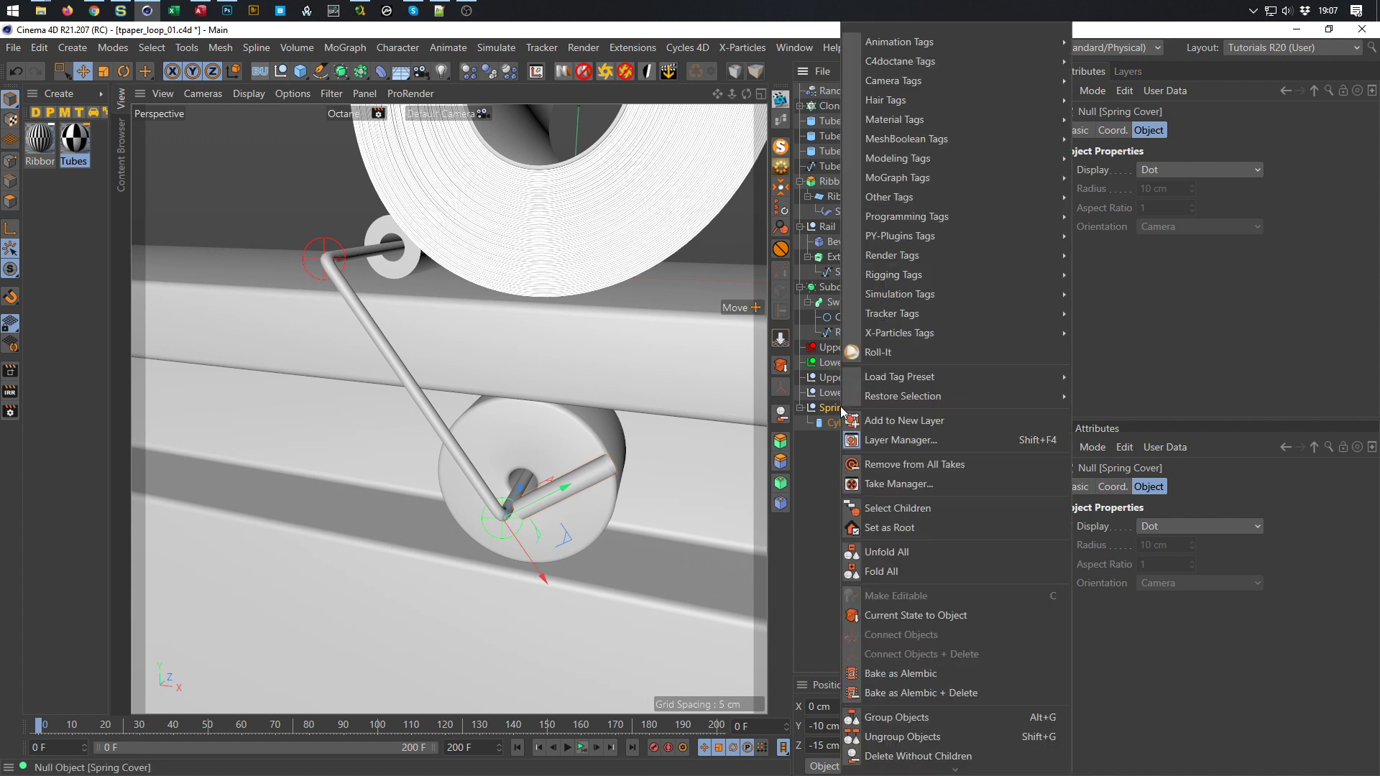
mouse_move(1056, 276)
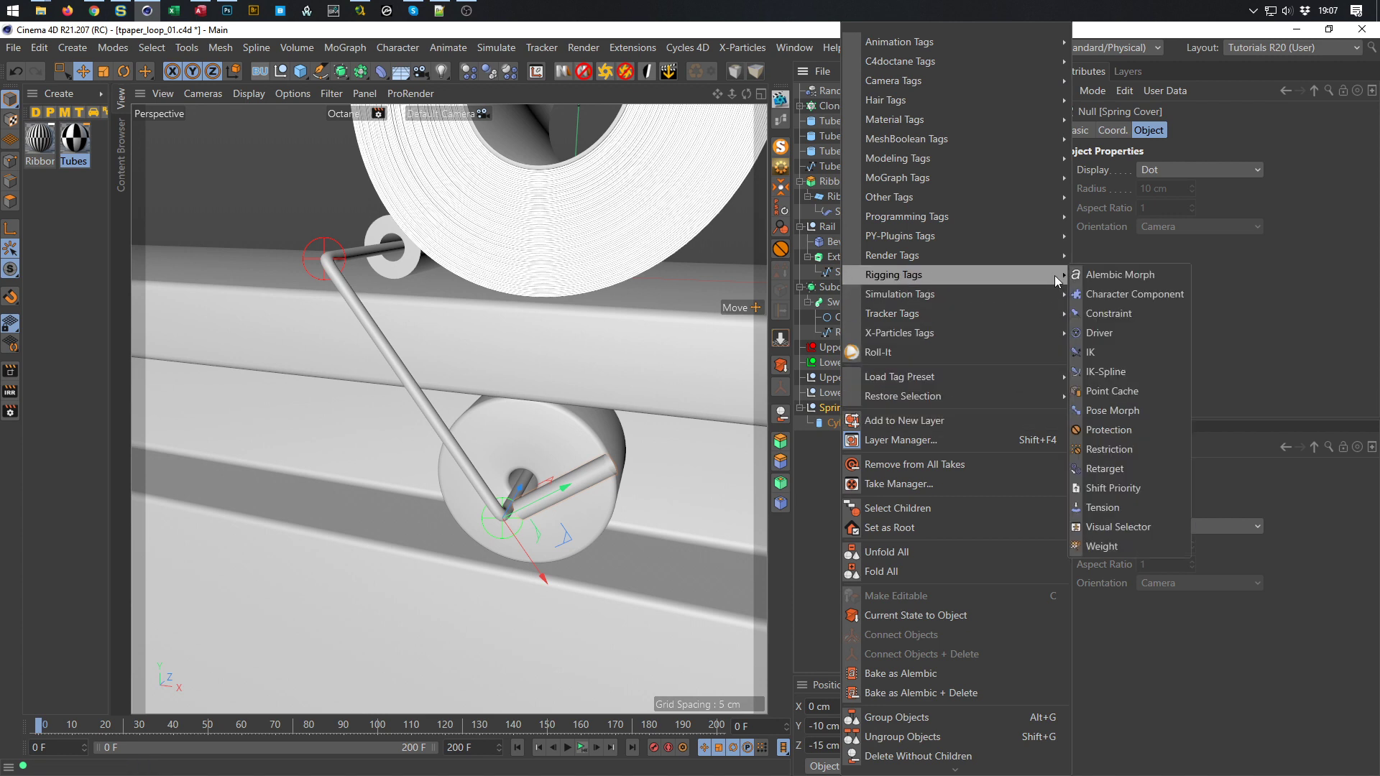
click(1106, 313)
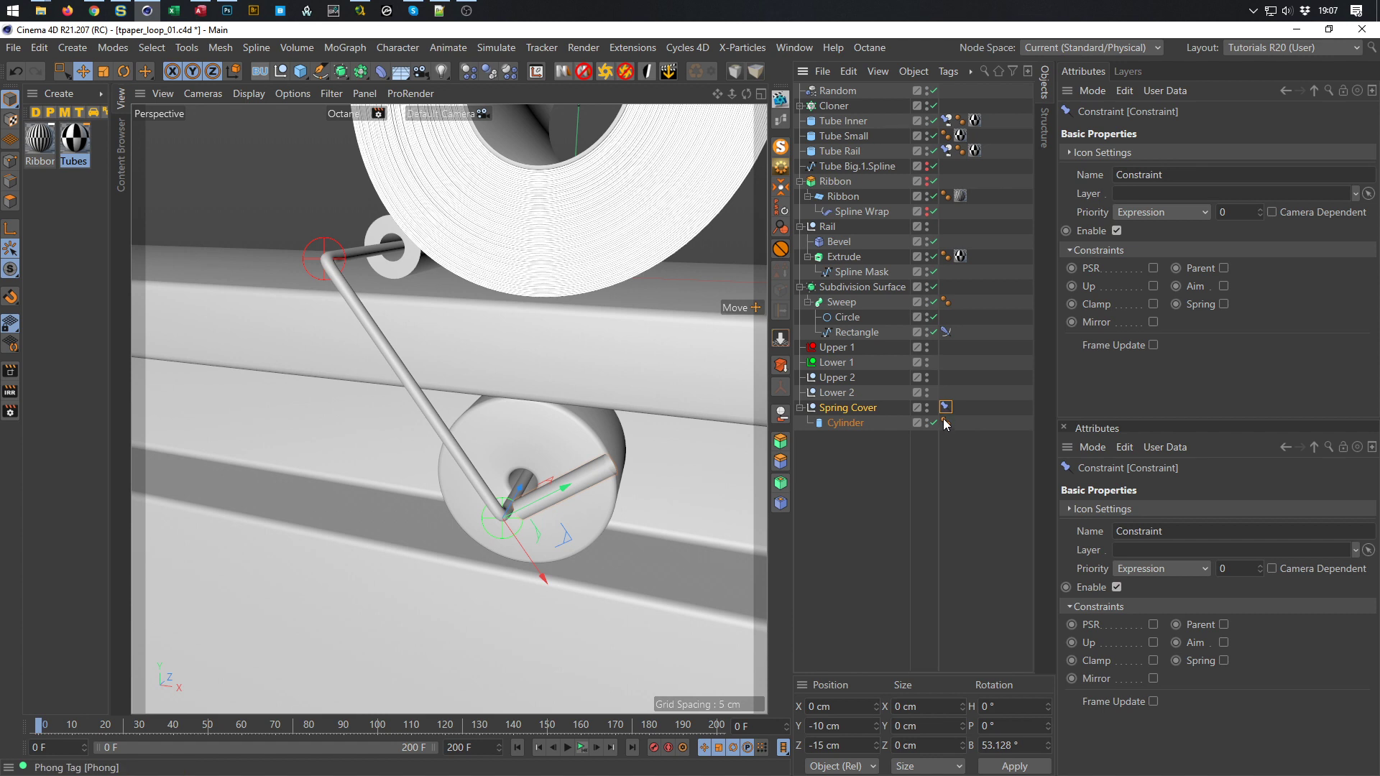
Enable the Parent constraint on Spring Cover with Lower 1 as its target, and exclude rotation
click(1223, 268)
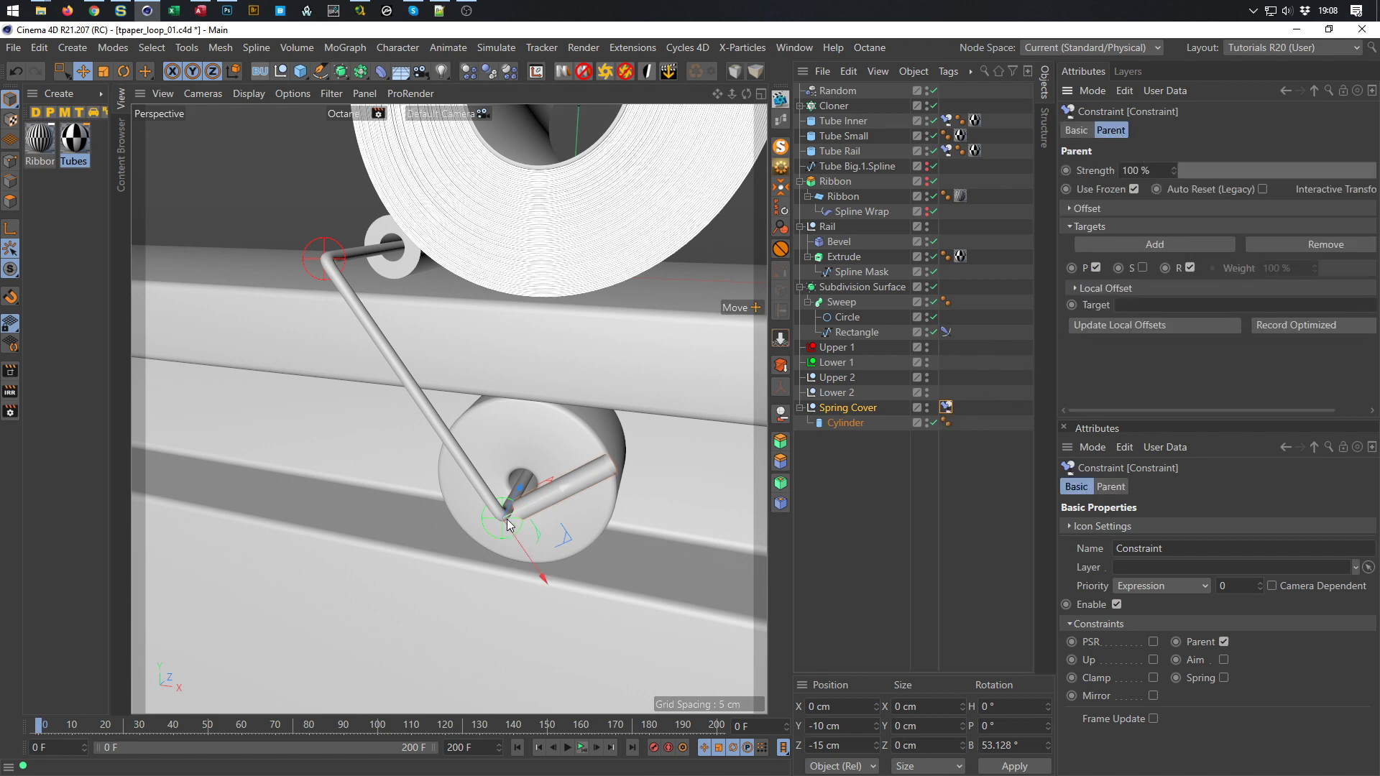
drag(833, 364, 1147, 306)
click(1189, 267)
Enable the Aim constraint on Spring Cover with Upper 1 as its target and Y+ as the aiming axis
click(1084, 131)
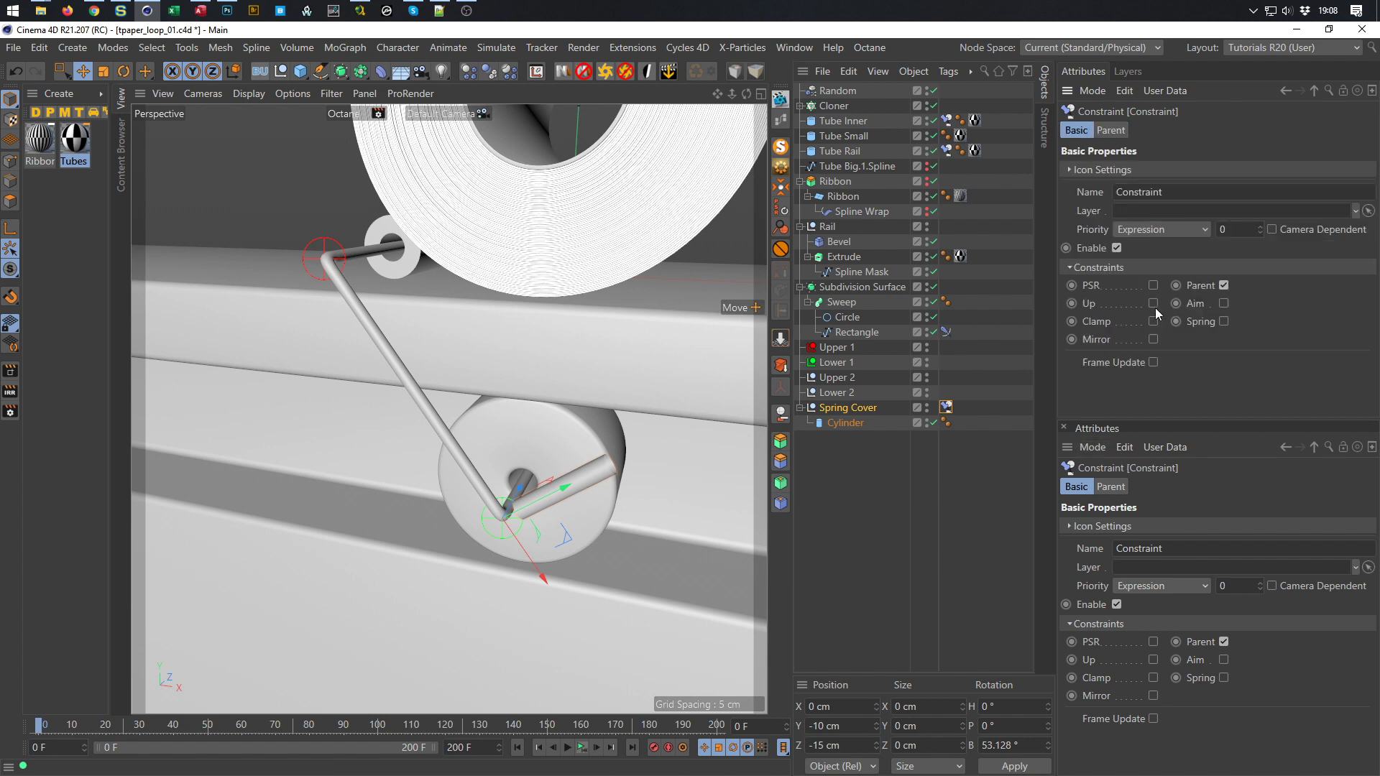
click(1223, 302)
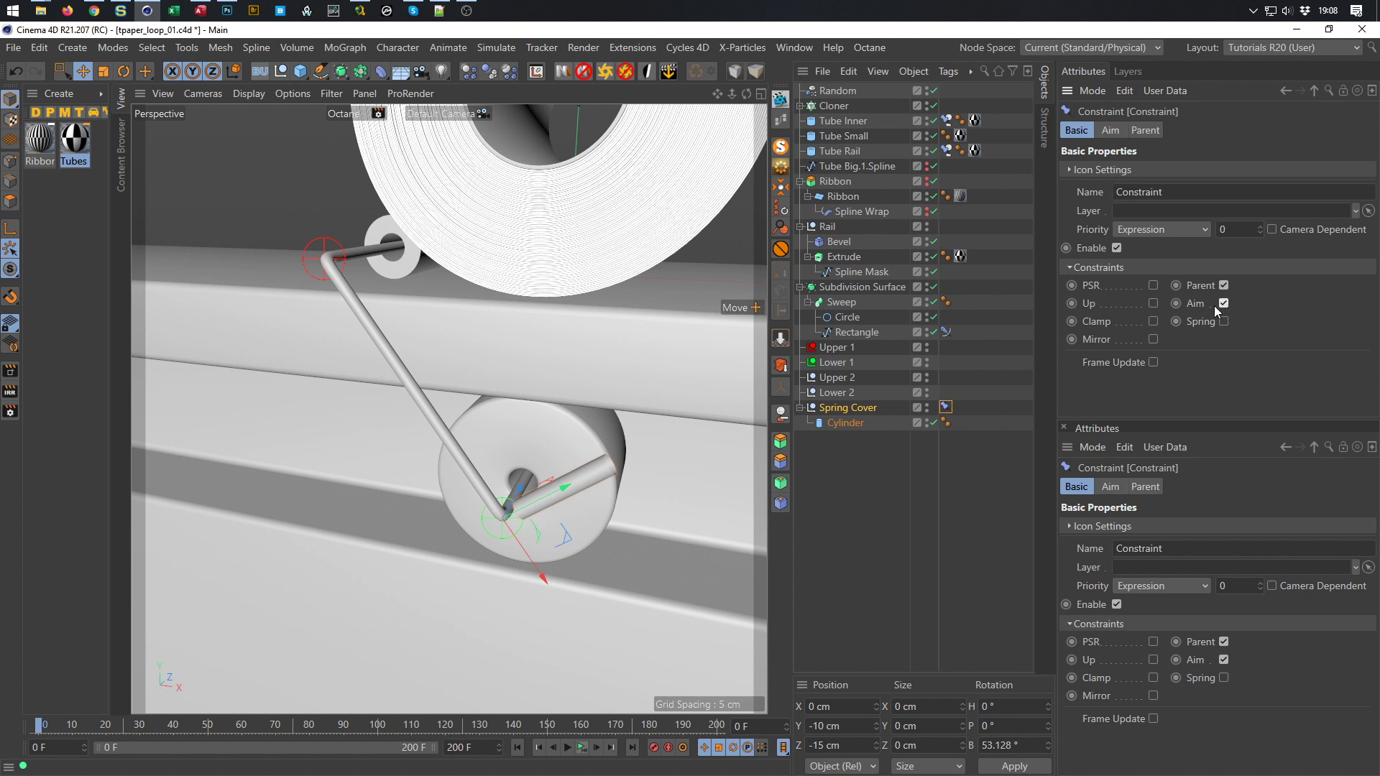
click(1120, 134)
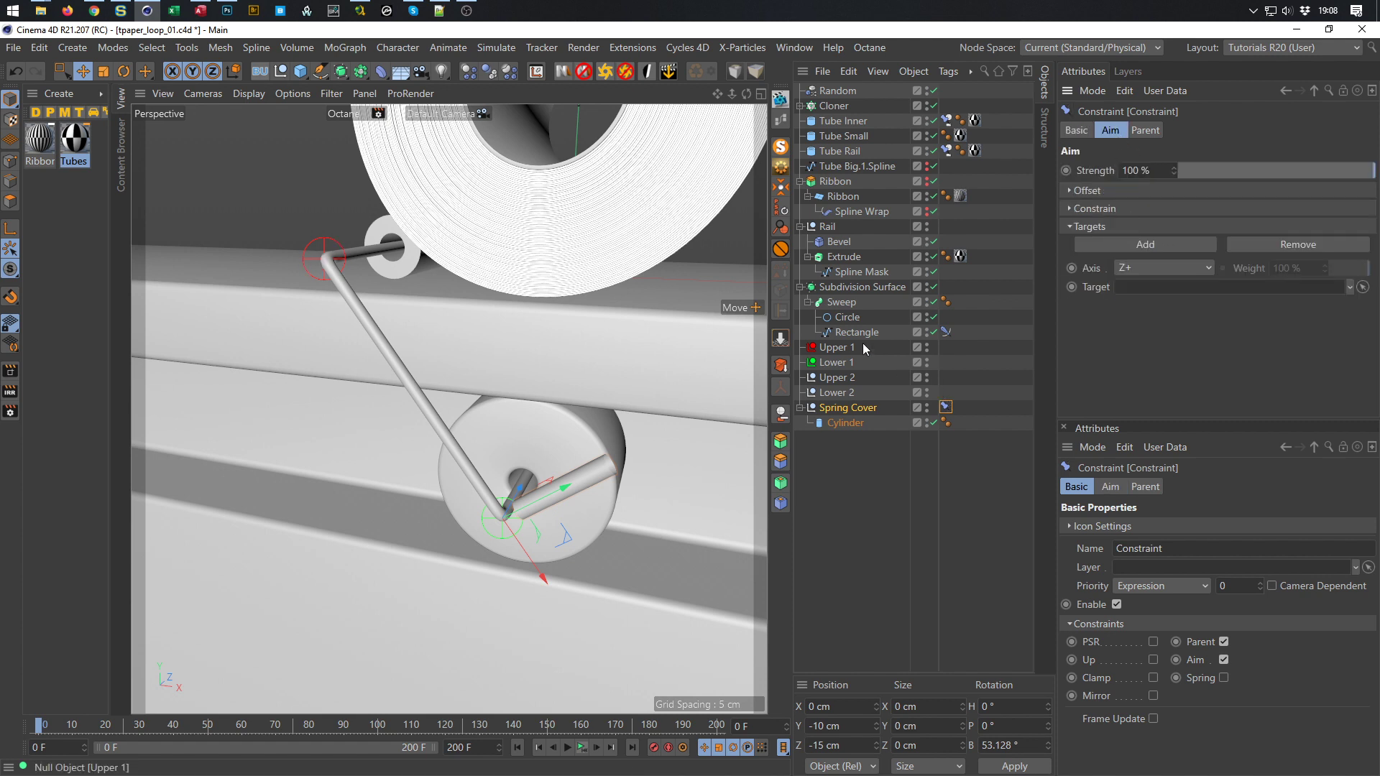
drag(845, 351, 1128, 289)
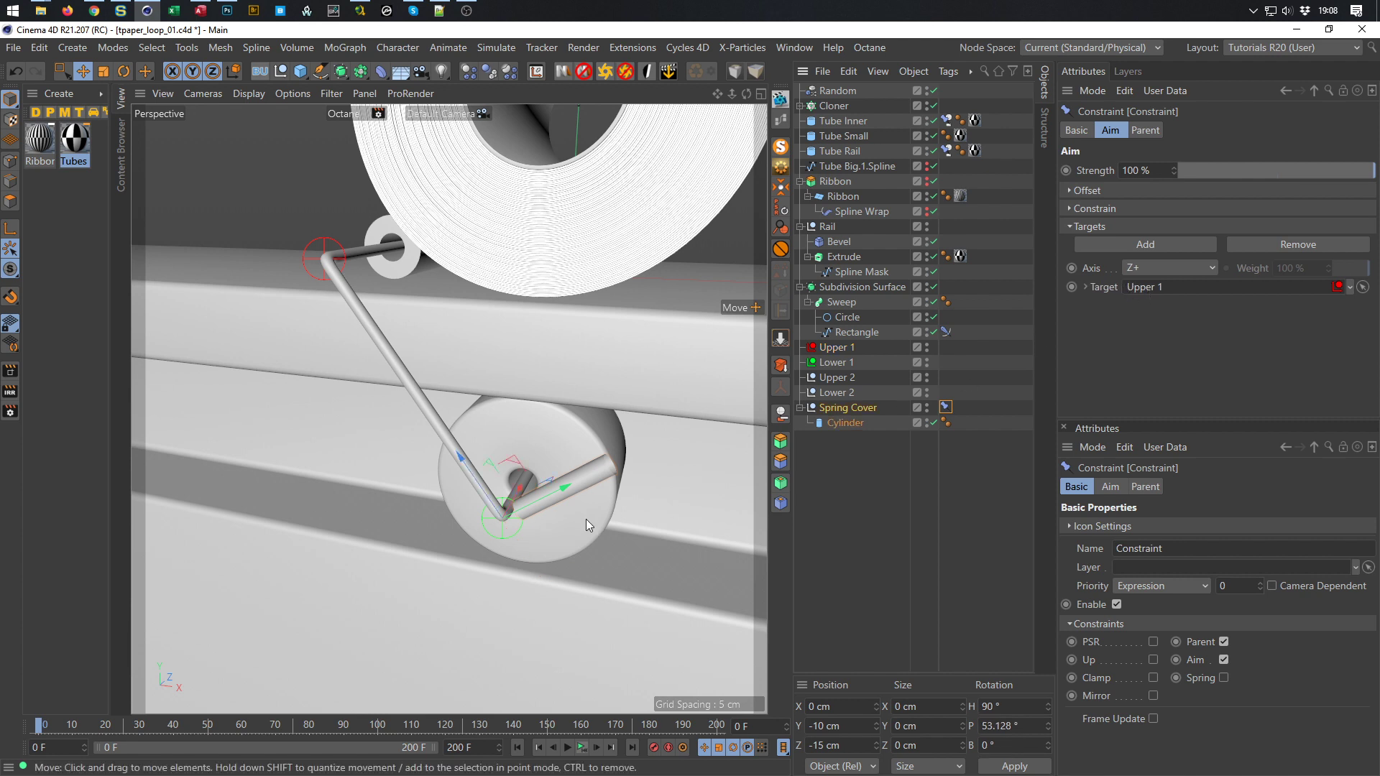
scroll(607, 487, up, 5)
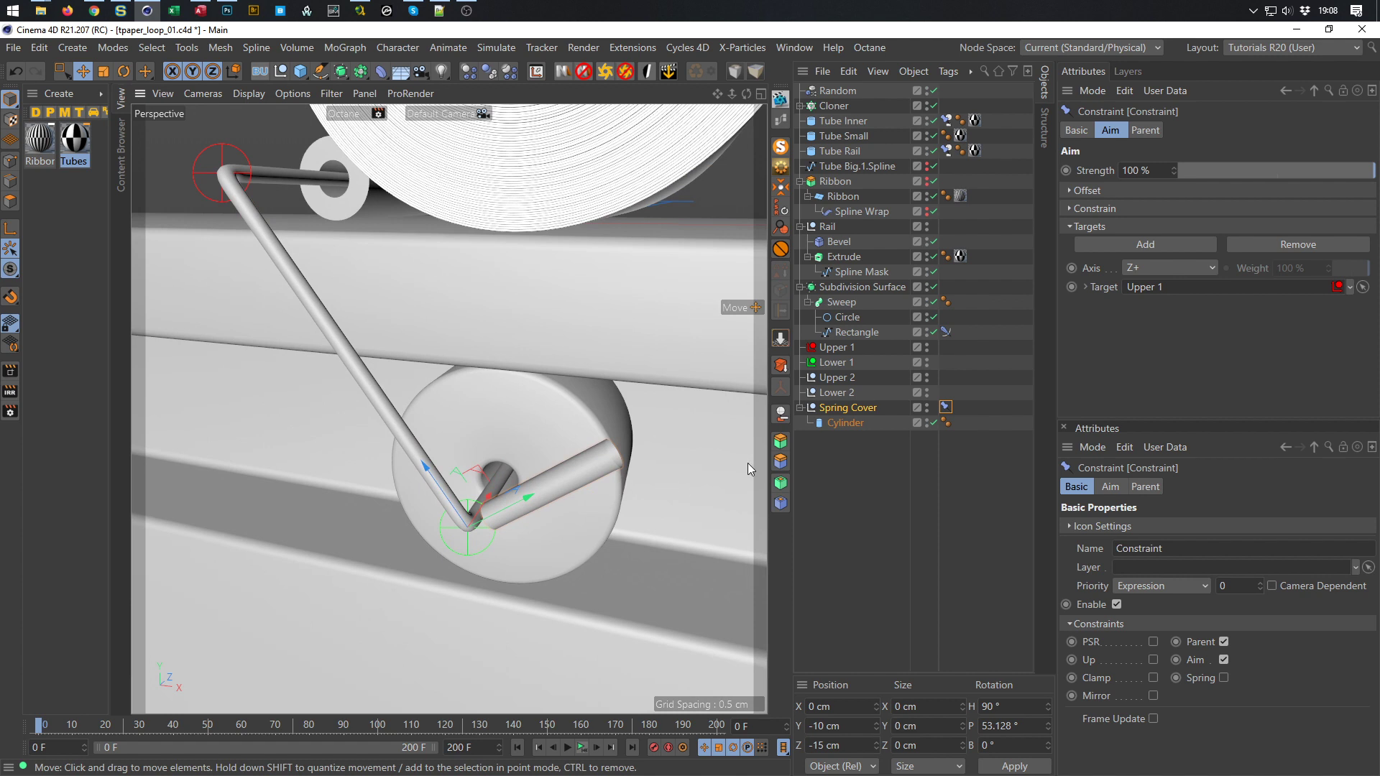
click(1148, 265)
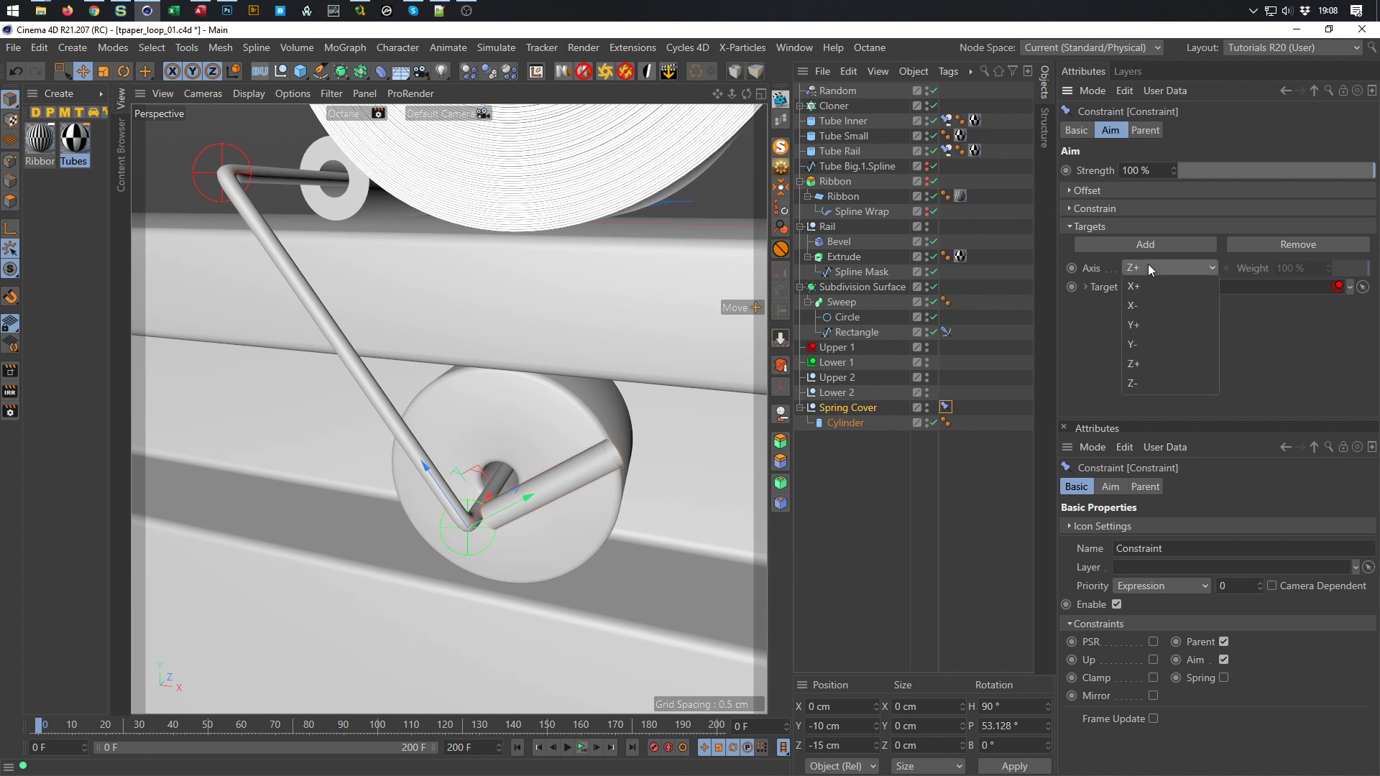
click(1151, 325)
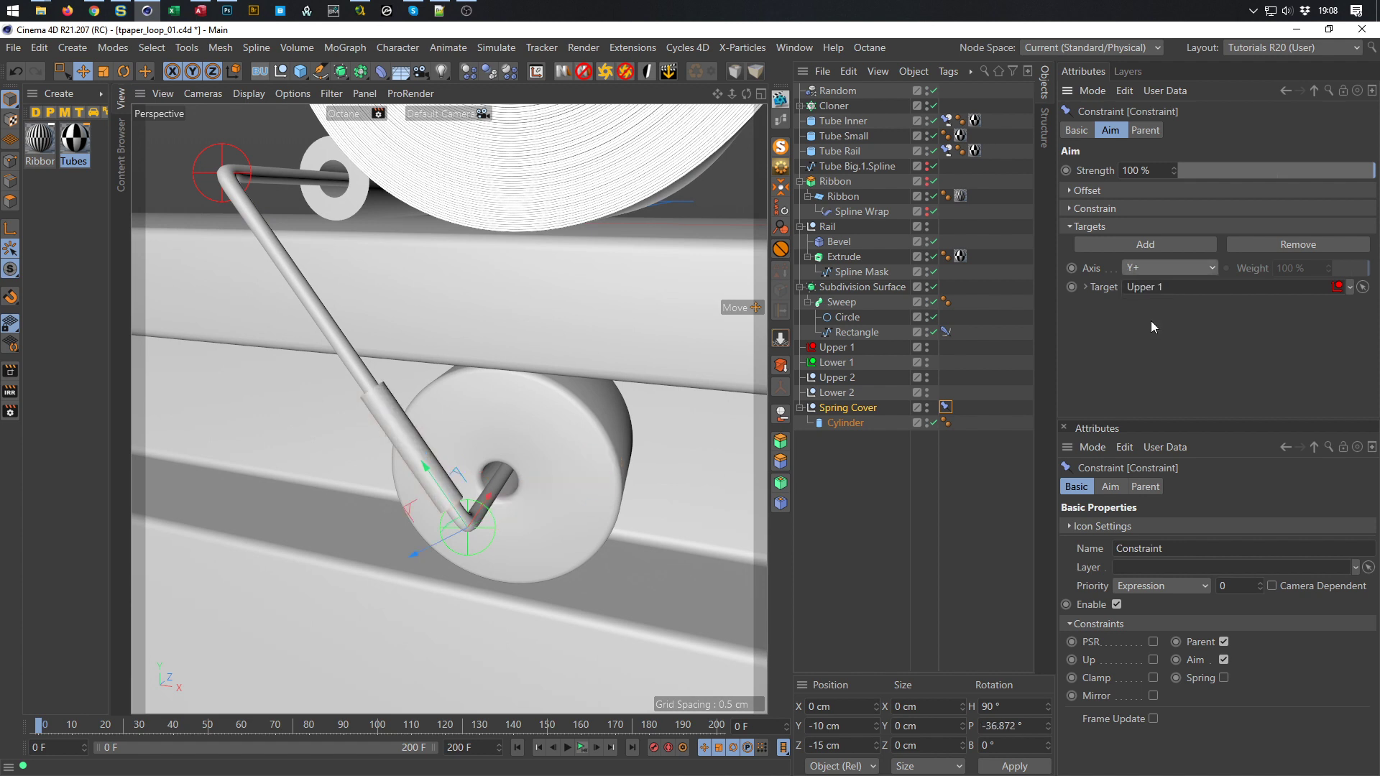
Add a null object and name it Lower Nulls
scroll(428, 460, down, 2)
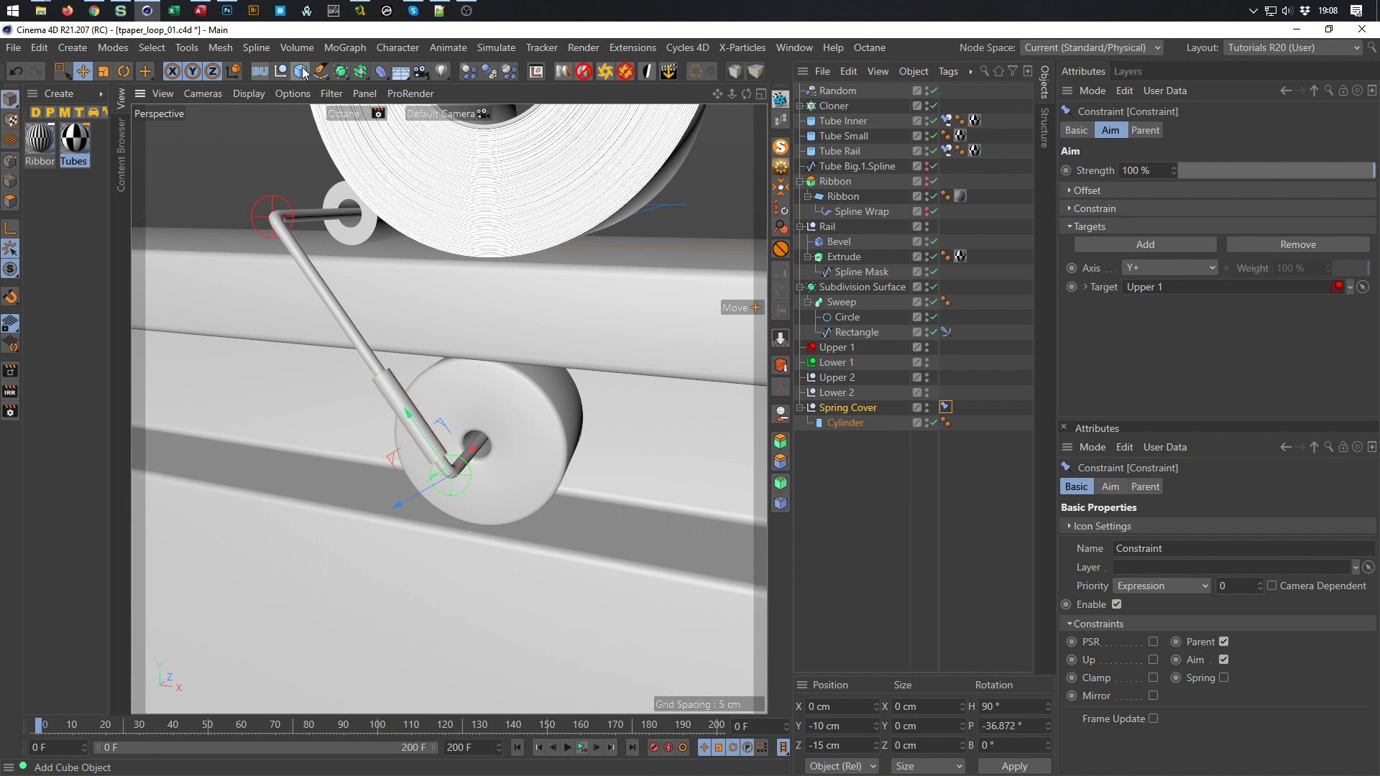
click(281, 70)
double_click(830, 91)
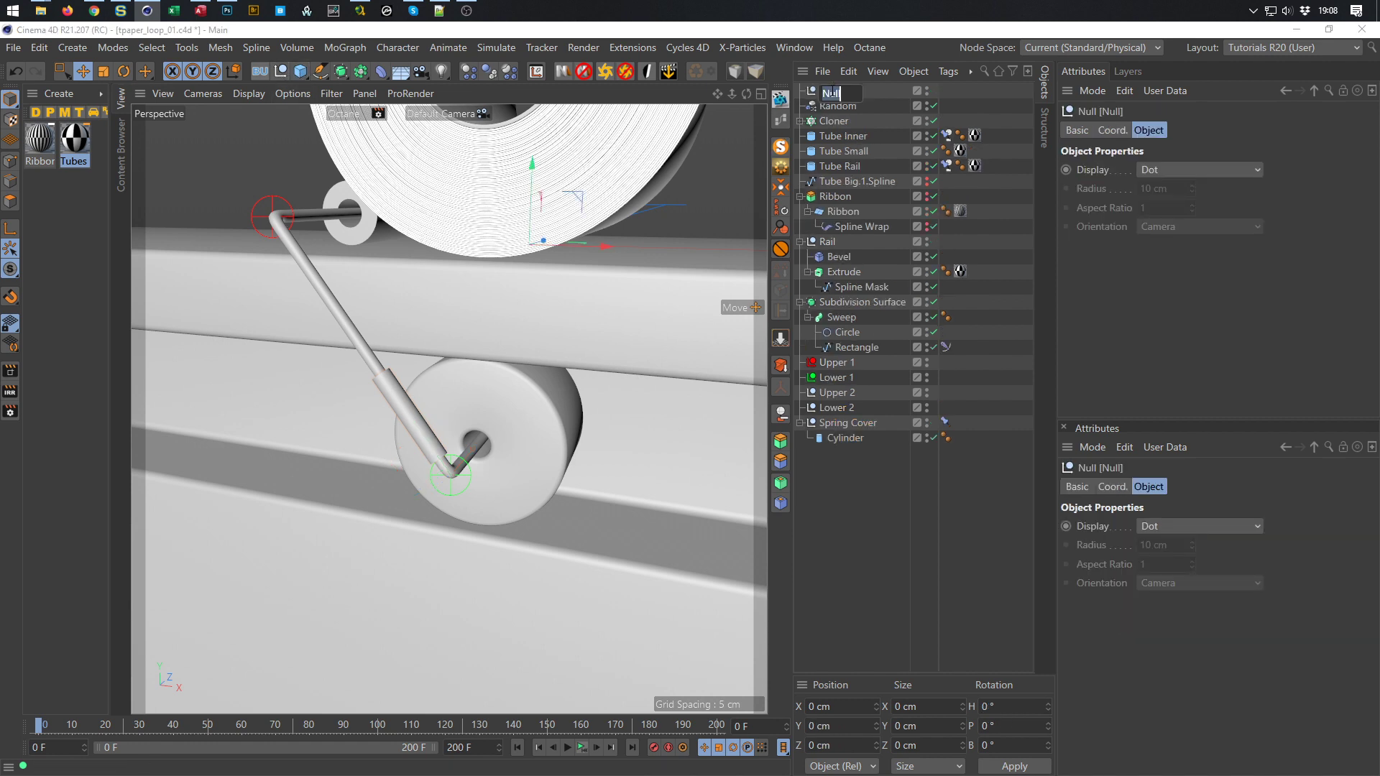
text(Lower Nulls)
key(Return)
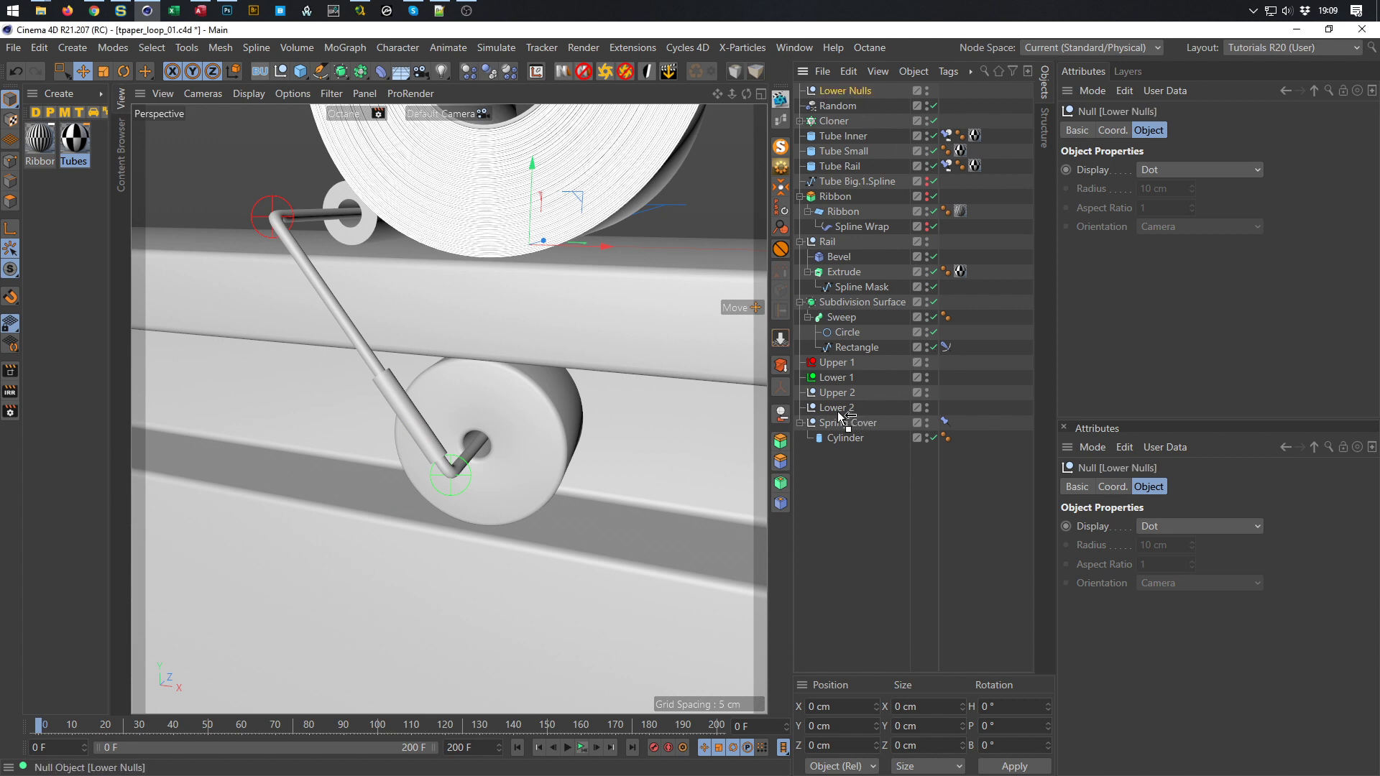
Match Lower Nulls to Lower 1 by nesting it there with zeroed PSR, and return it to the top level above Spring Cover
drag(839, 411, 844, 379)
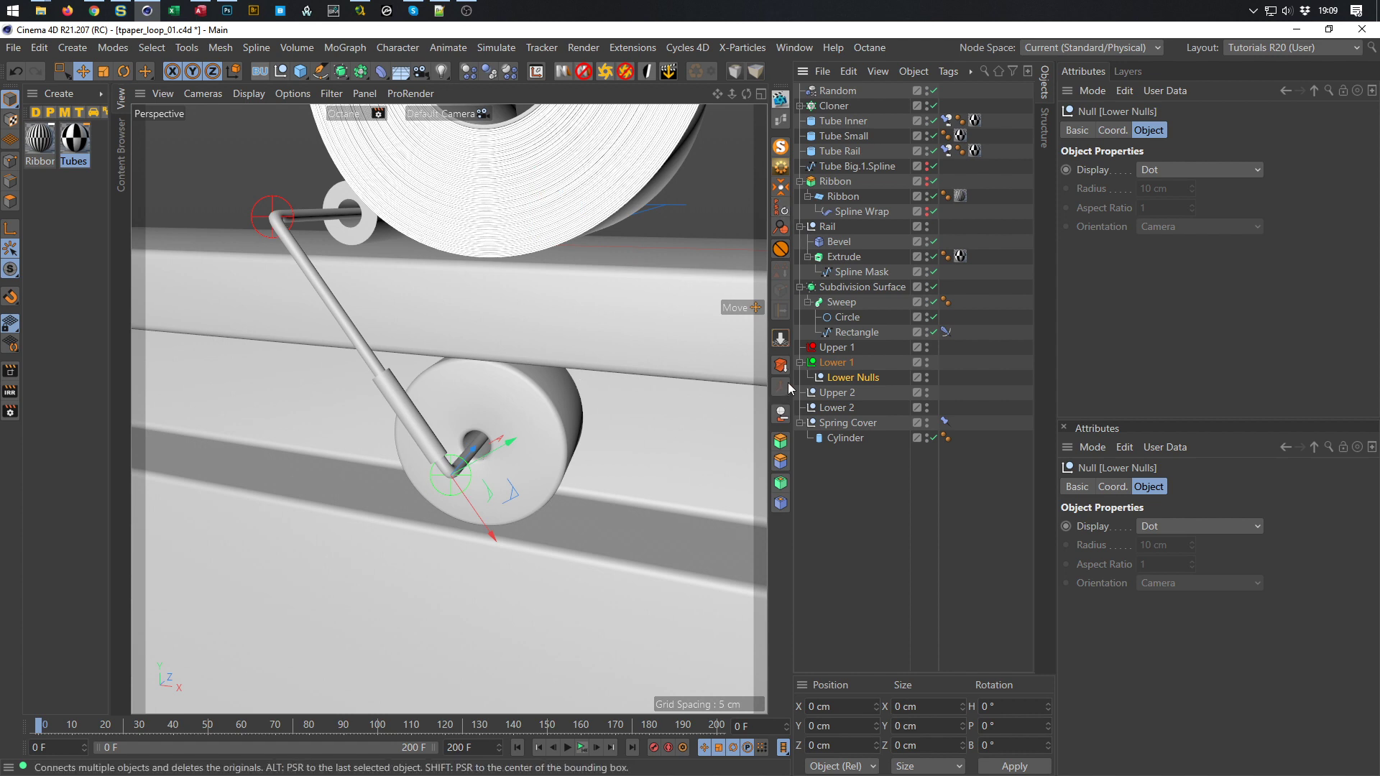
drag(850, 378, 837, 413)
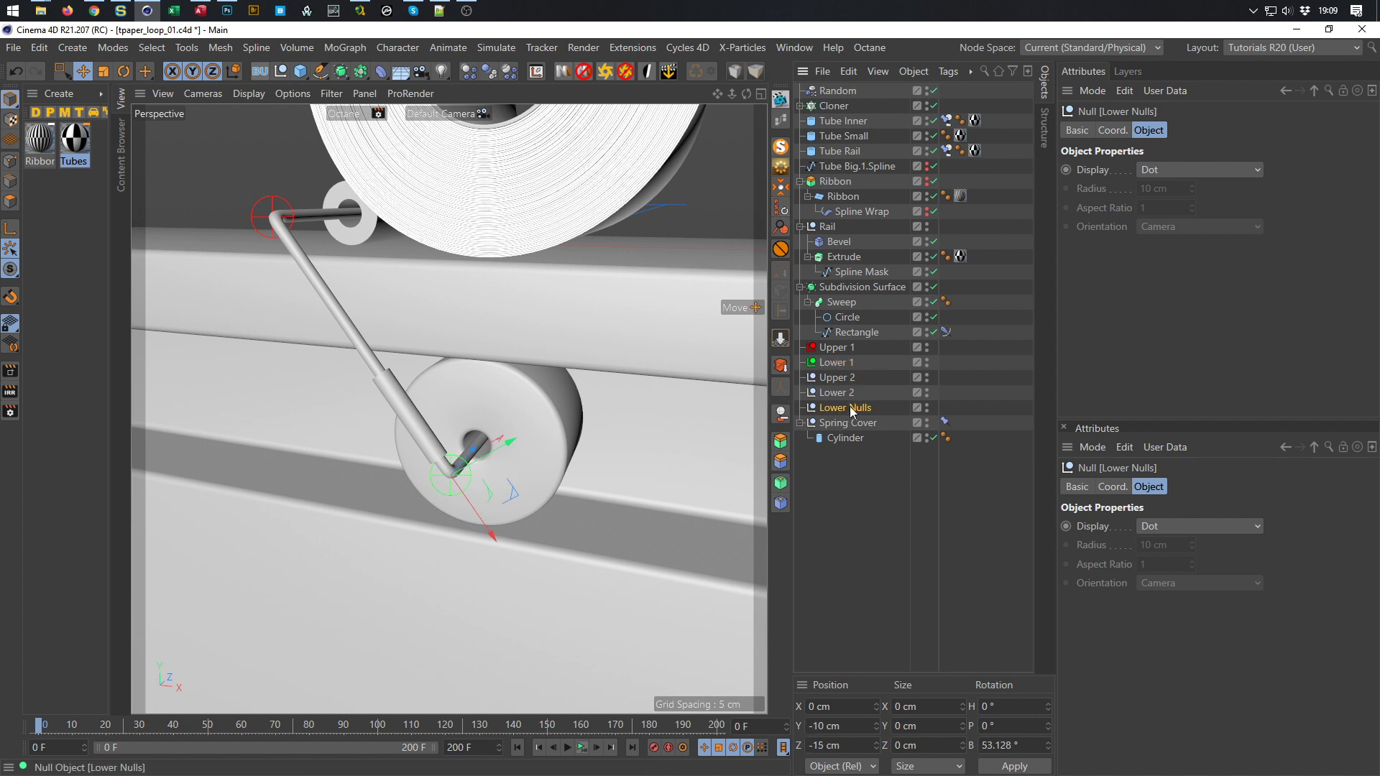
Set the Lower Nulls object's Z position to 0 cm and its bank rotation to 0°
click(832, 749)
key(ctrl+a)
text(0)
key(Return)
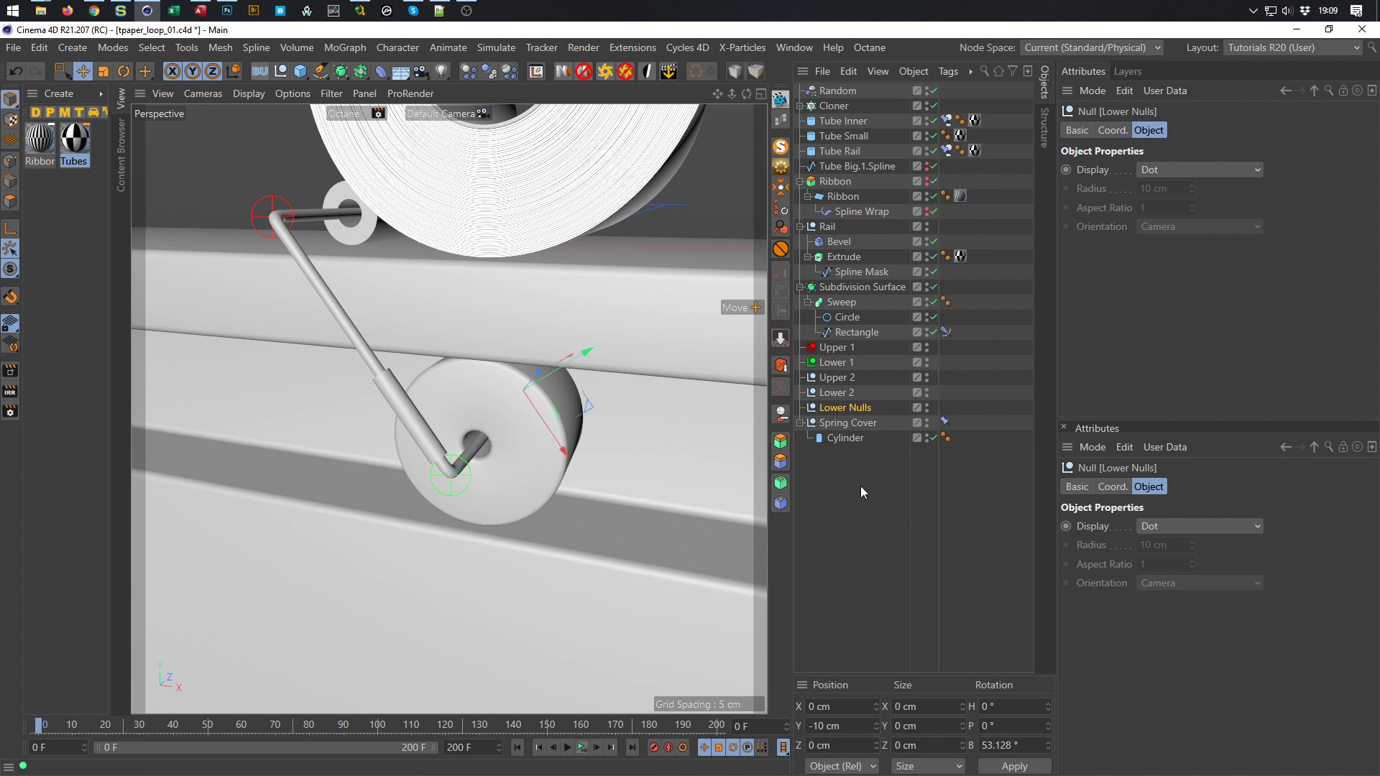
double_click(997, 745)
text(0)
key(Return)
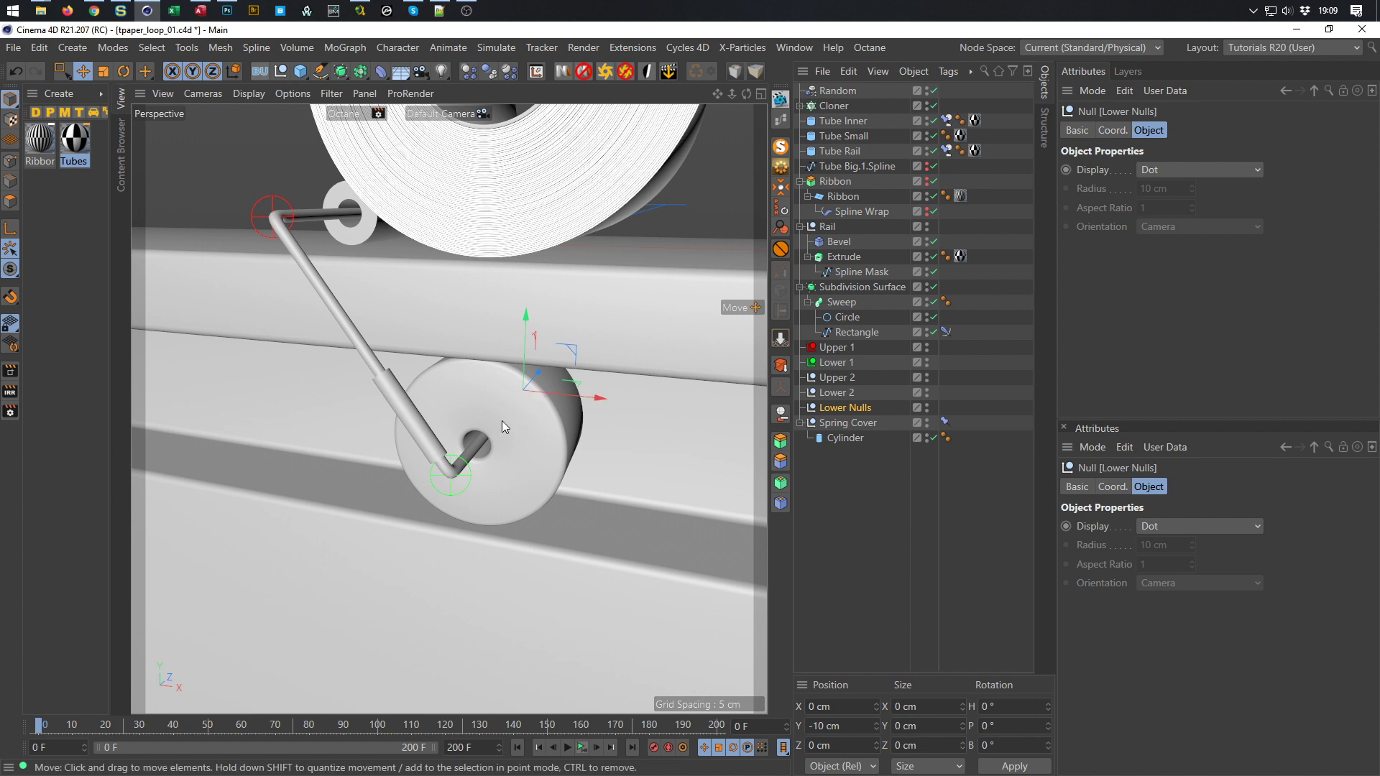
Nest the Lower 1 and Lower 2 nulls under Lower Nulls
click(836, 362)
ctrl+click(833, 391)
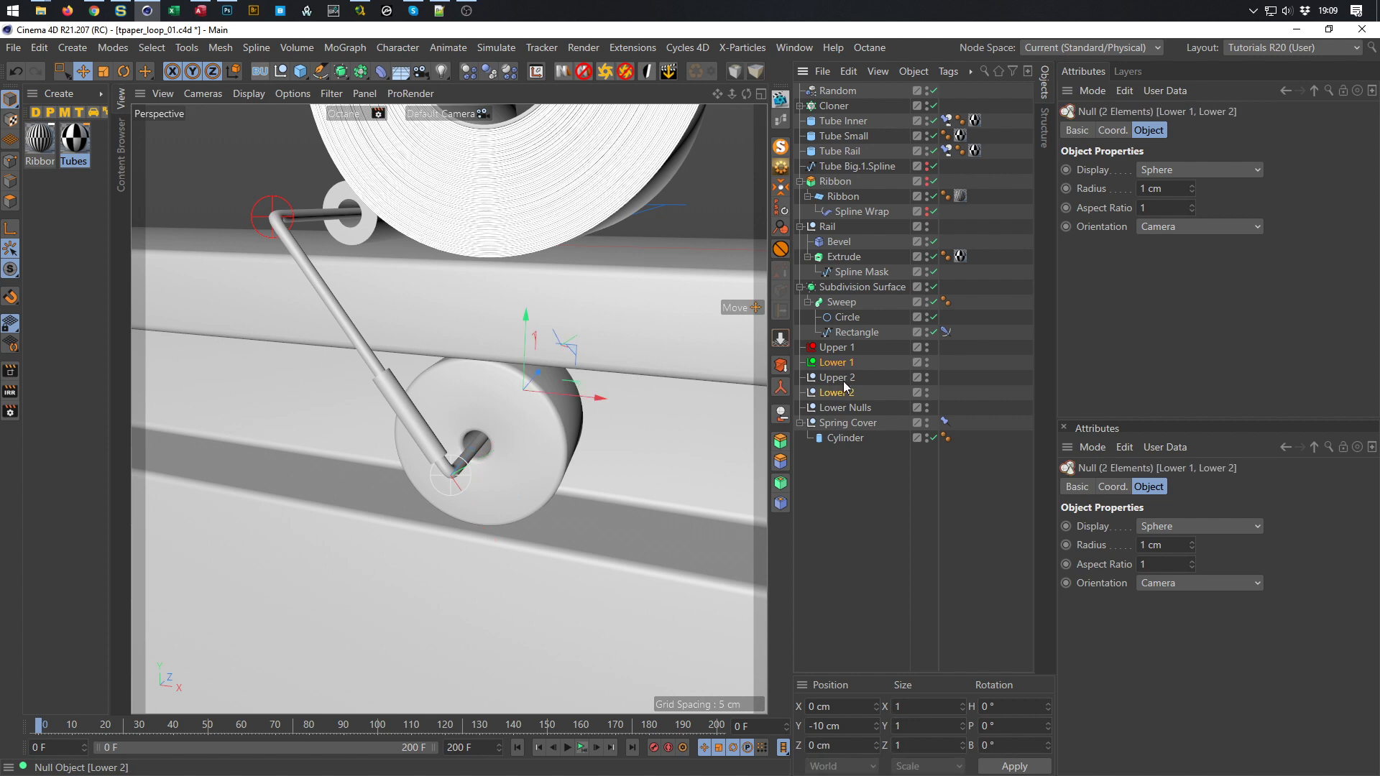
drag(843, 411, 843, 409)
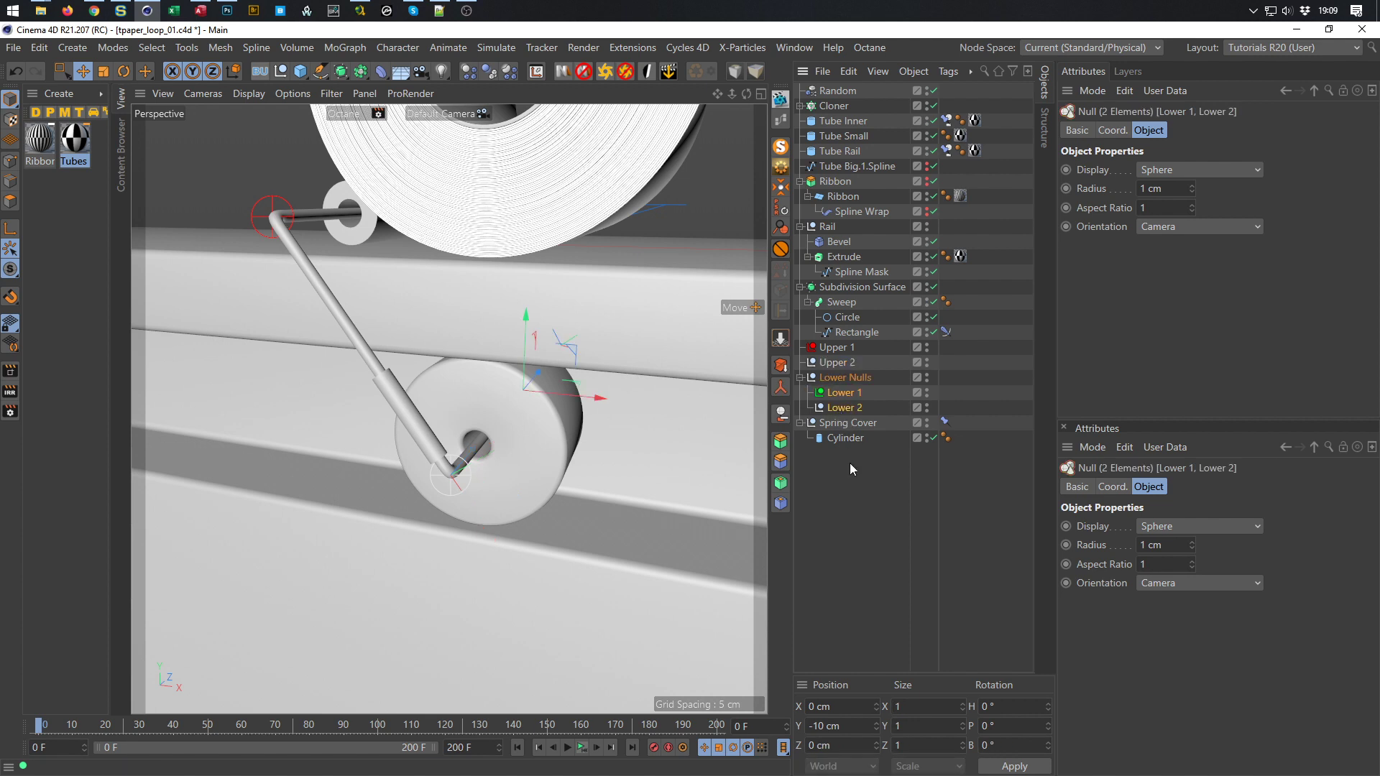
Test the rig by moving Lower Nulls about 1.1 cm along X, and undo the move
click(841, 378)
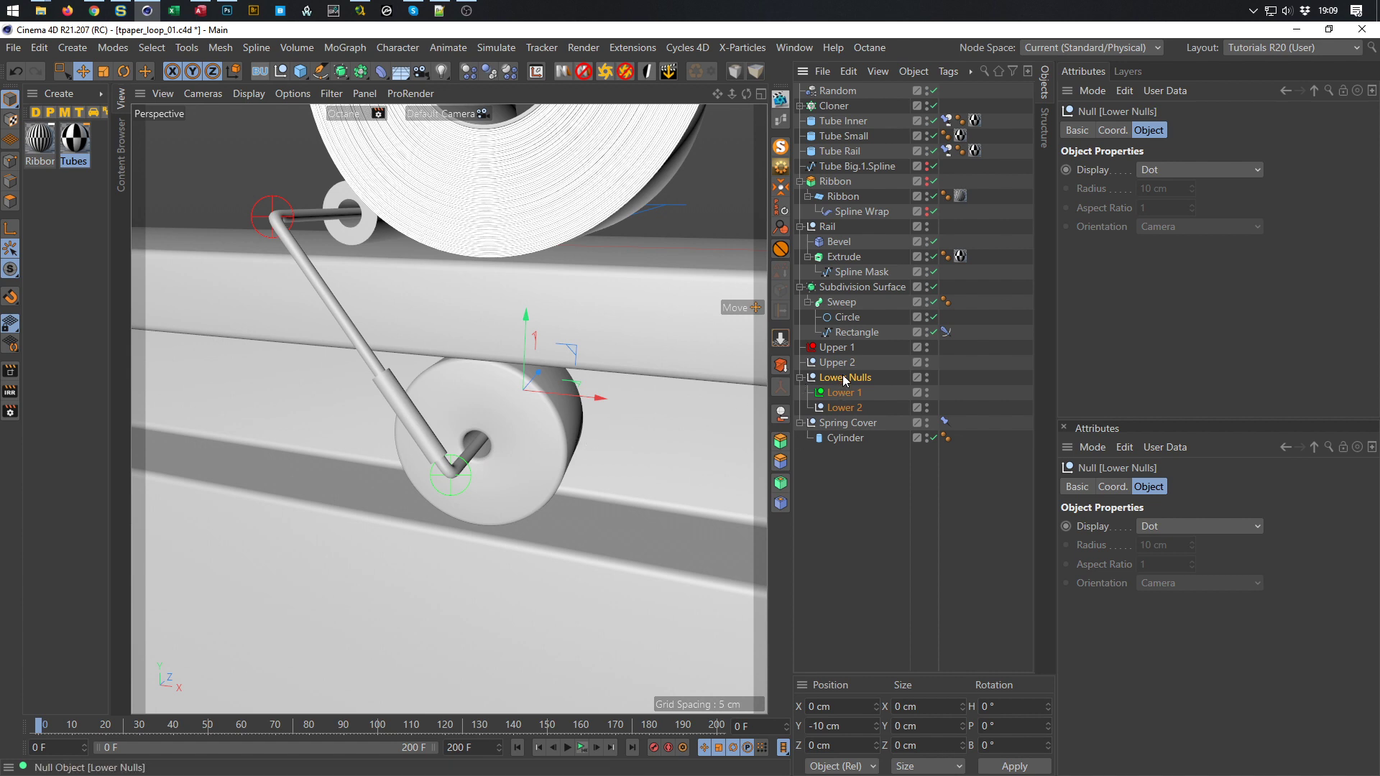
mouse_move(601, 398)
mouse_down()
mouse_move(762, 418)
mouse_move(475, 381)
mouse_move(787, 425)
mouse_move(503, 382)
mouse_move(478, 382)
mouse_move(693, 407)
mouse_move(482, 401)
mouse_move(747, 425)
mouse_move(464, 412)
mouse_move(693, 421)
mouse_move(577, 421)
mouse_move(605, 424)
mouse_up()
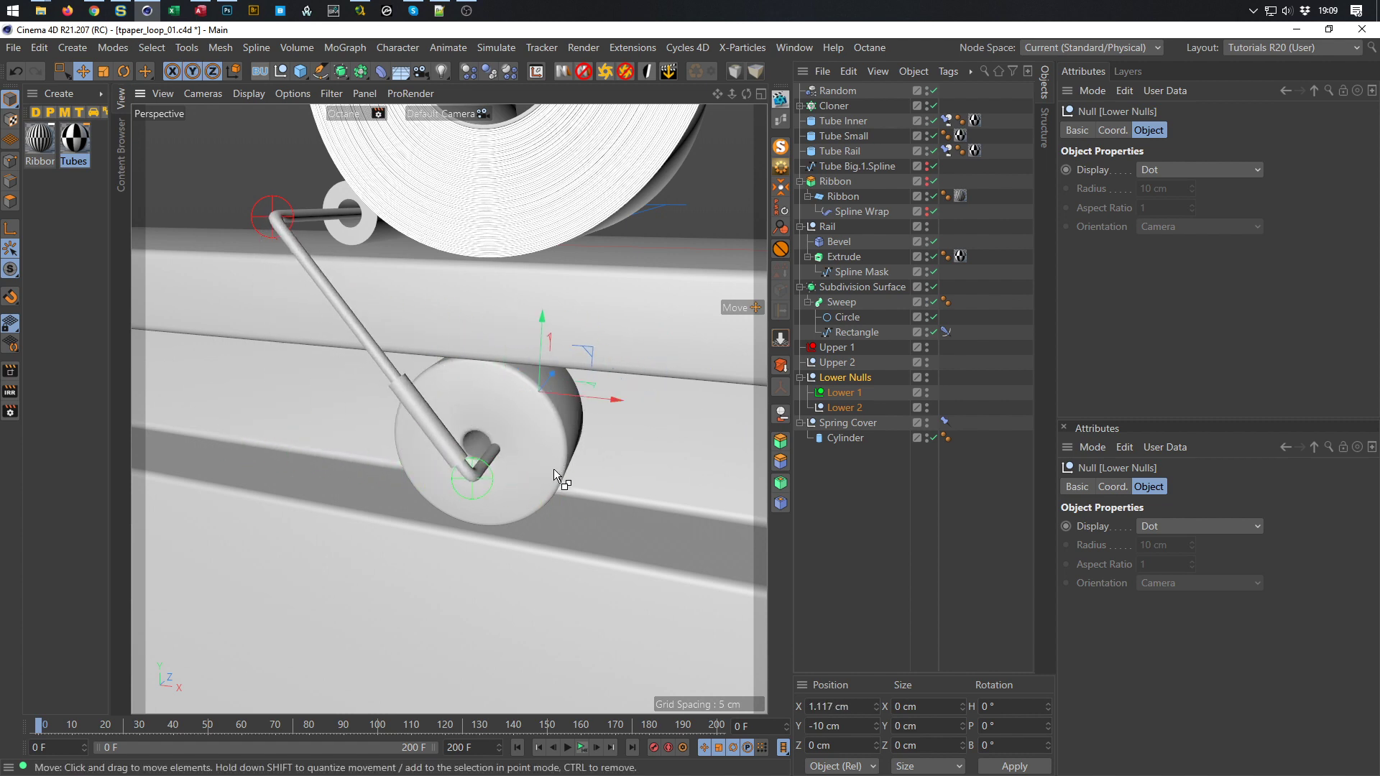
key(ctrl+z)
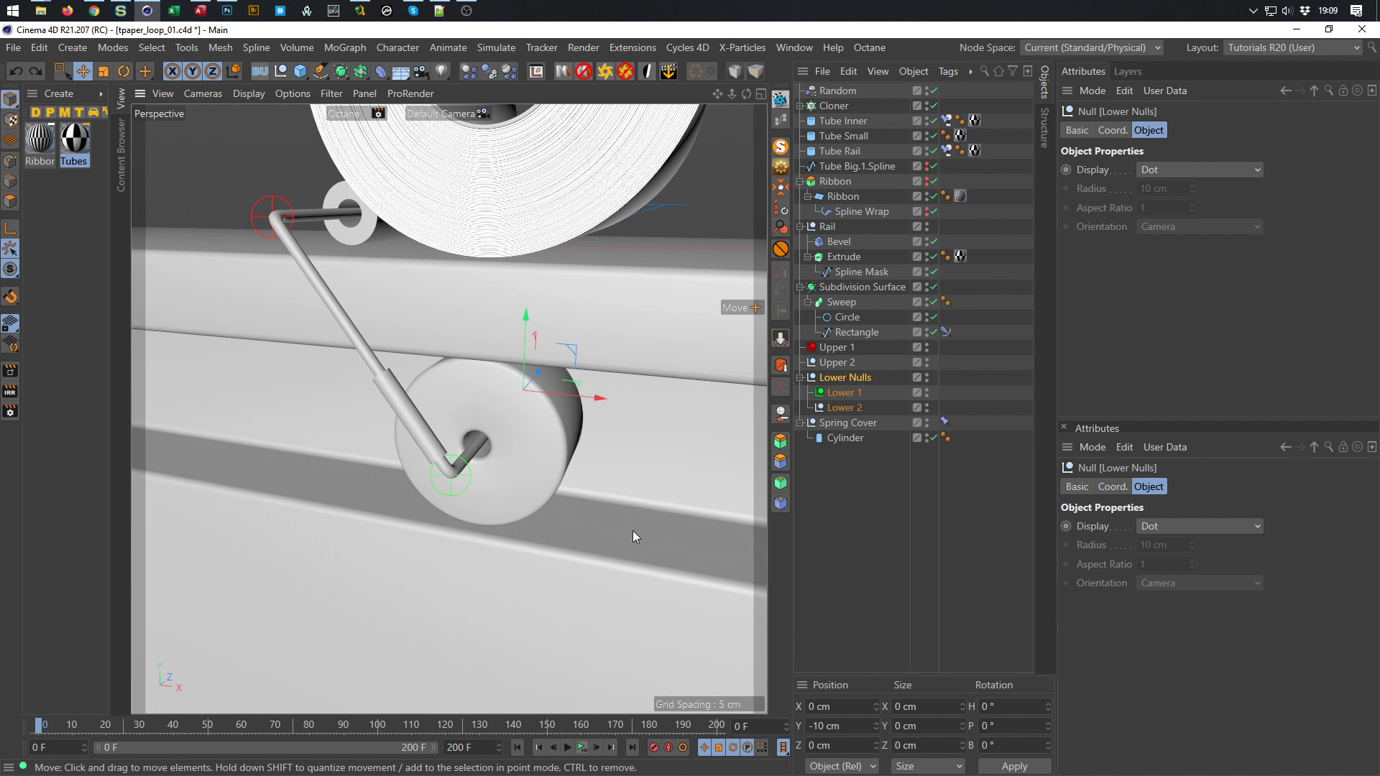
Set the Spring Cover cylinder's height to 6 cm and shift it along the arm to a Y position of about 3.86 cm
click(844, 436)
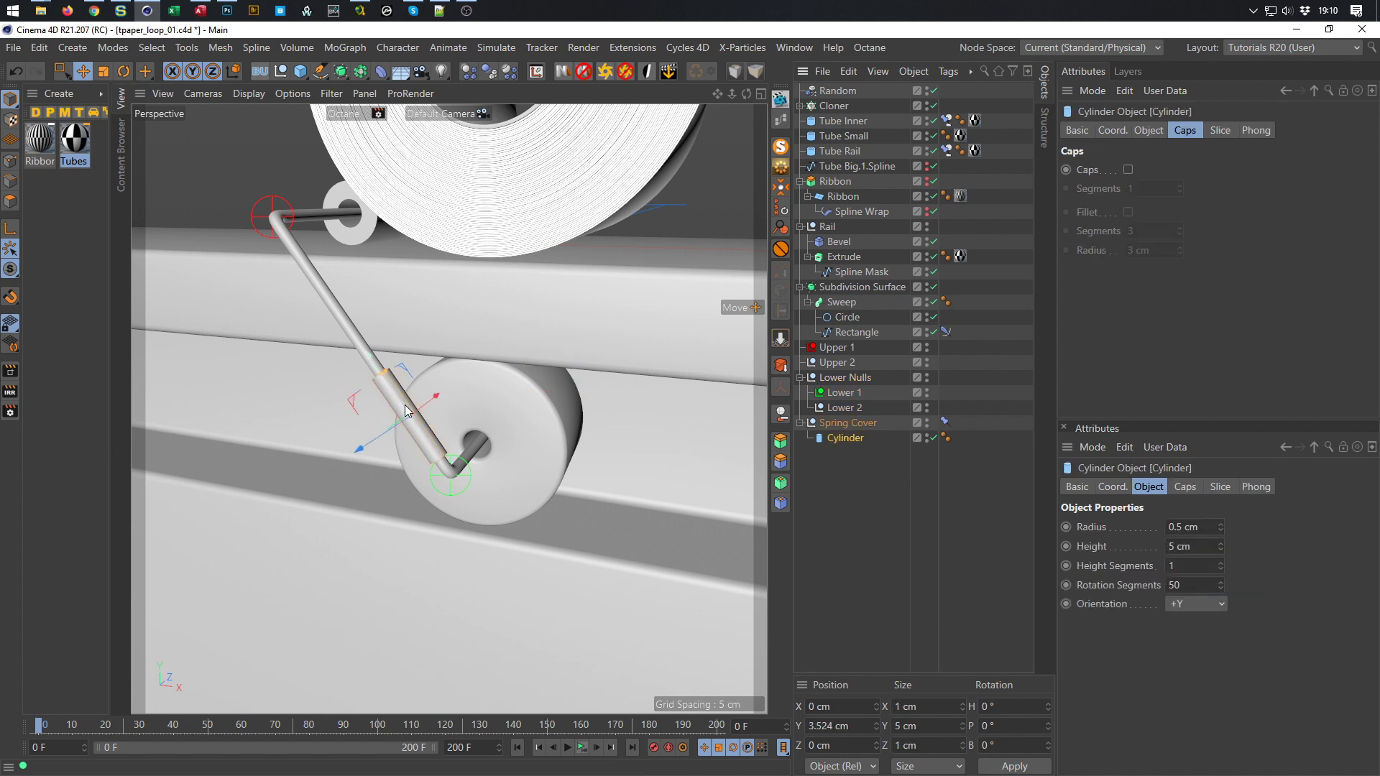
drag(370, 361, 363, 367)
click(1149, 130)
click(1197, 194)
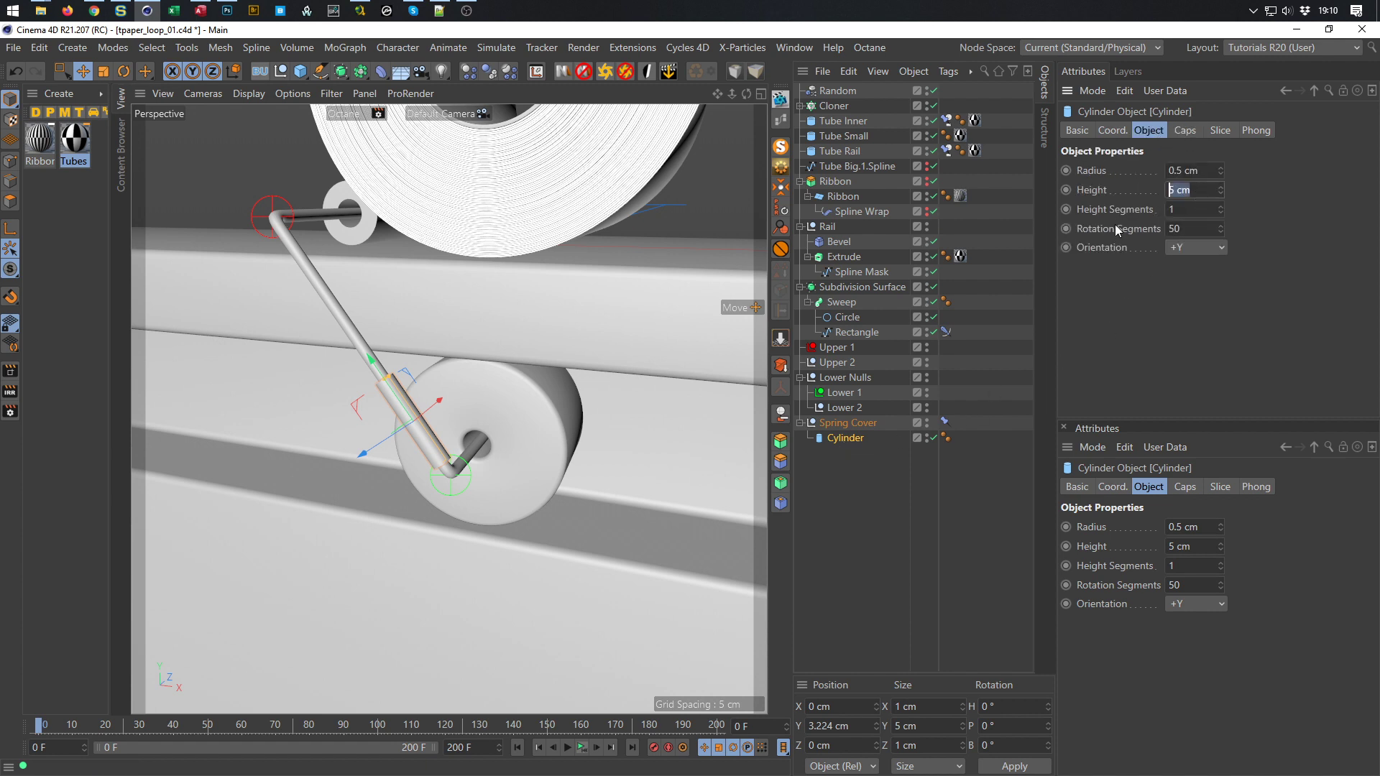
text(6)
key(Return)
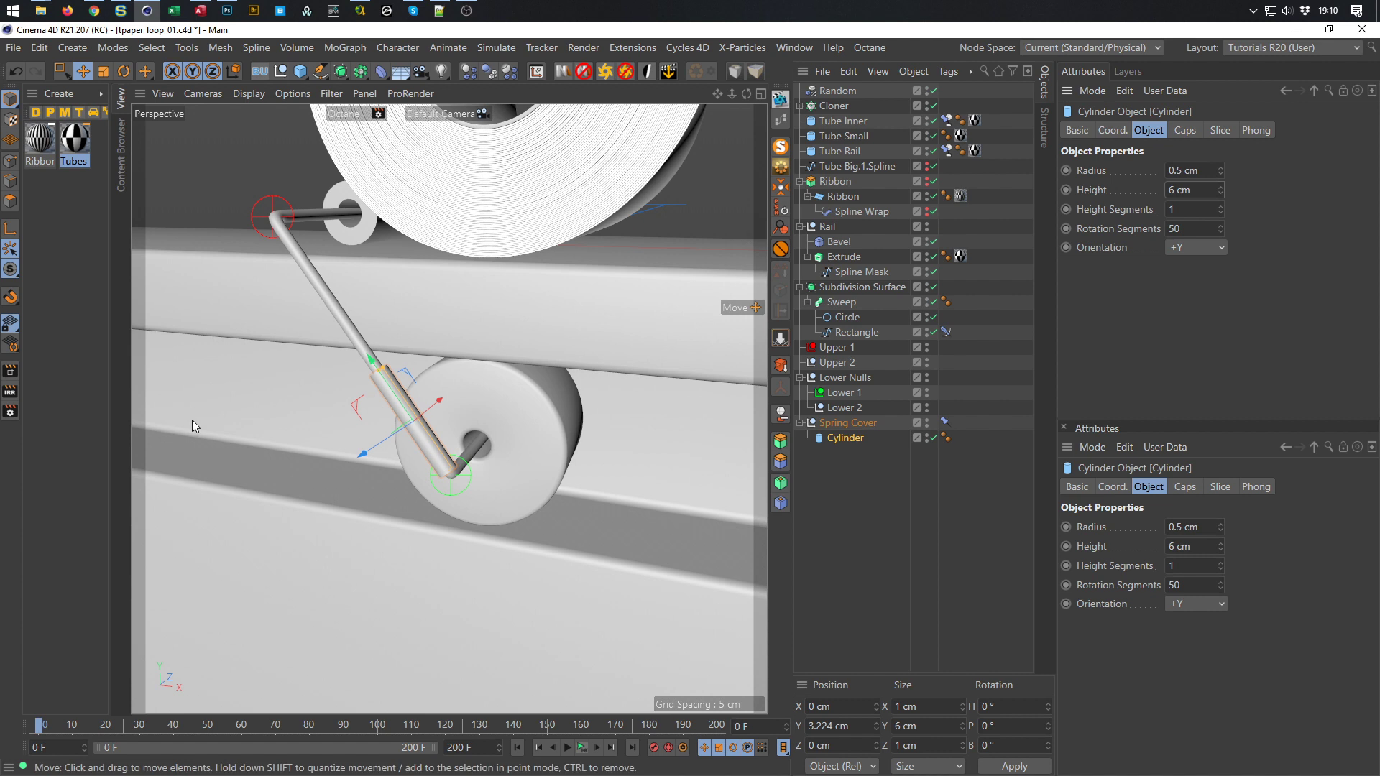
drag(369, 364, 364, 352)
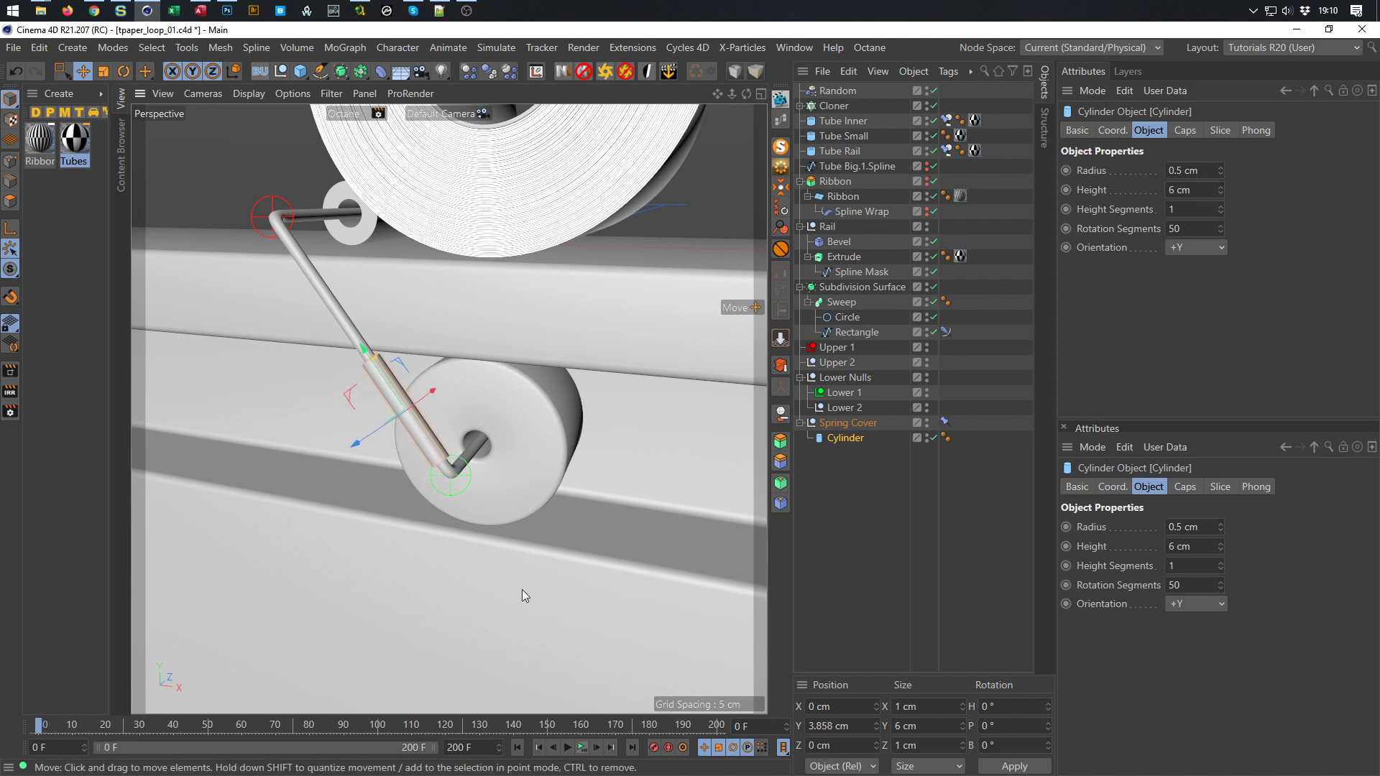
Save the project and rename the Lower Nulls object to Lower Nulls Move
key(ctrl+s)
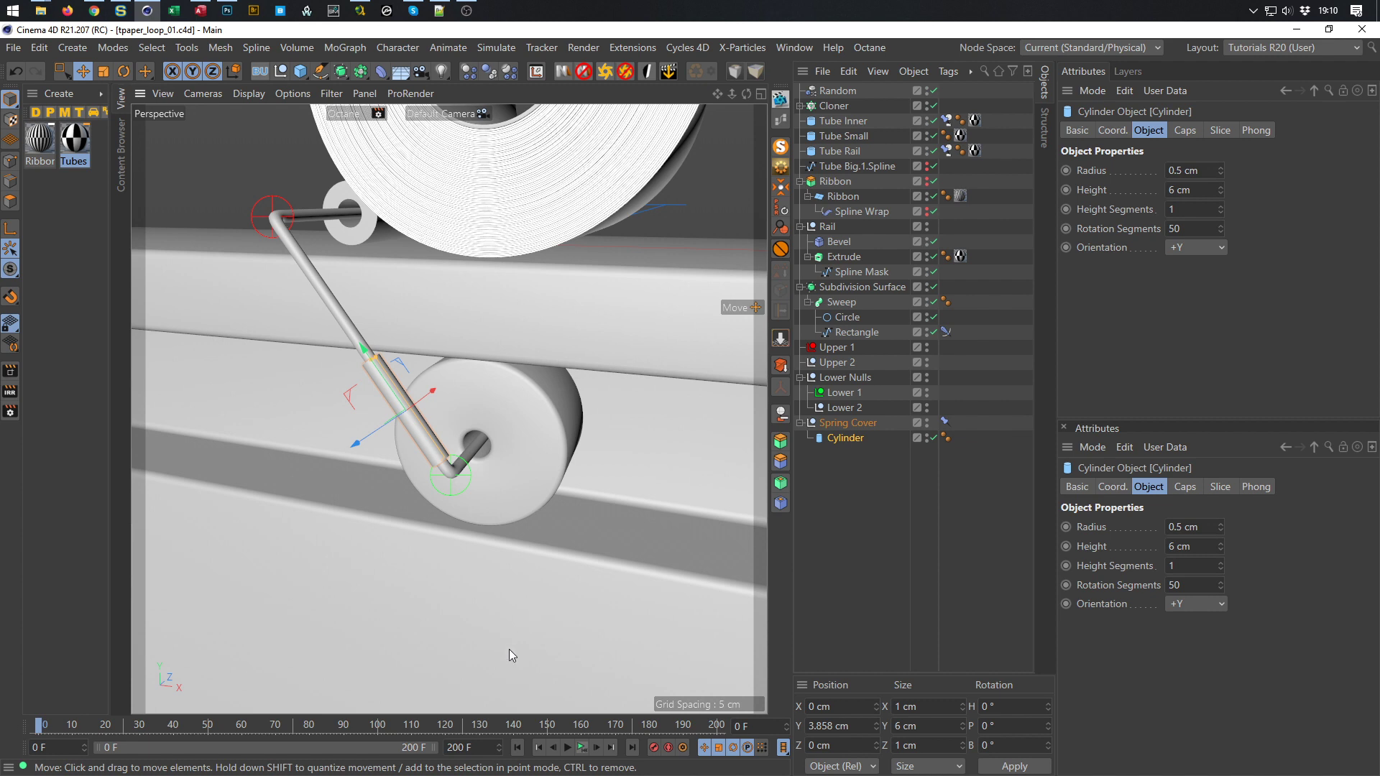
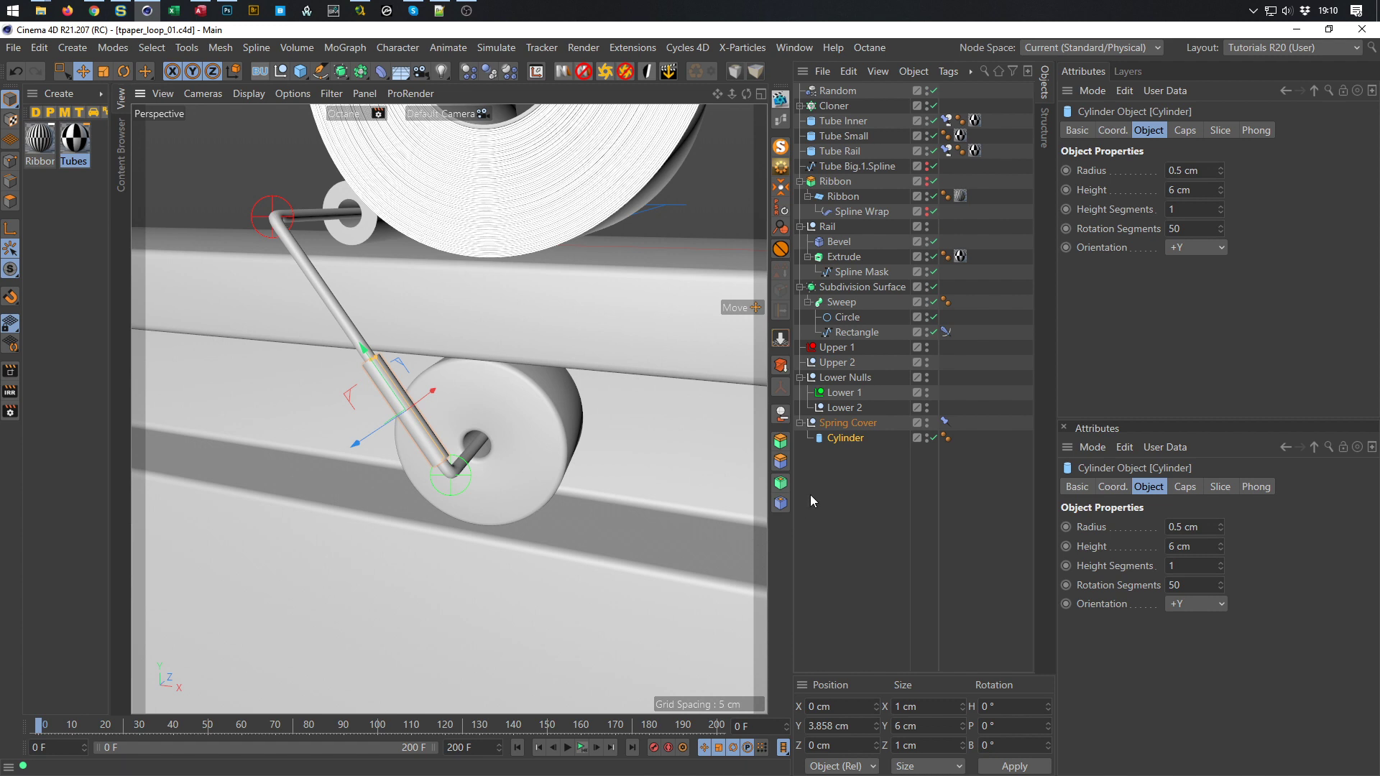
double_click(858, 377)
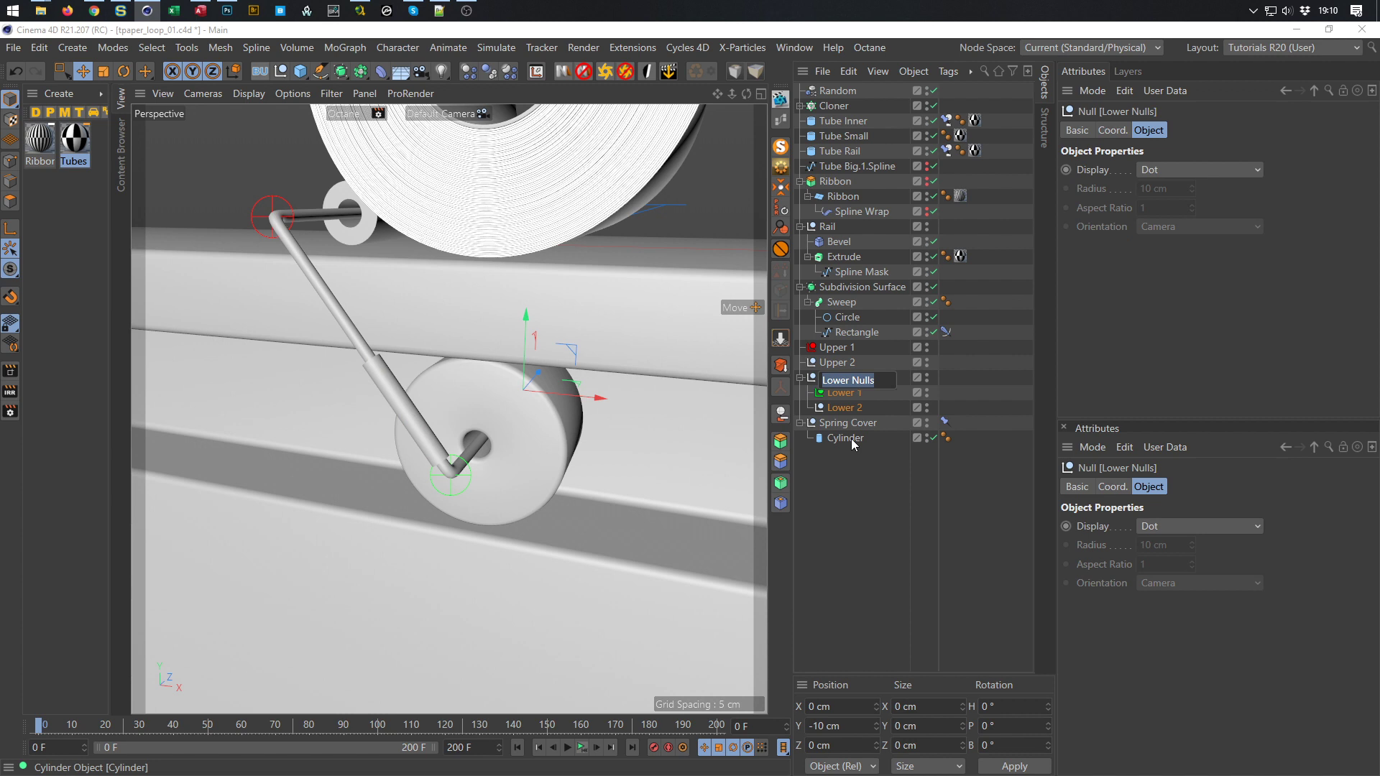
key(Right)
text(Move)
key(Return)
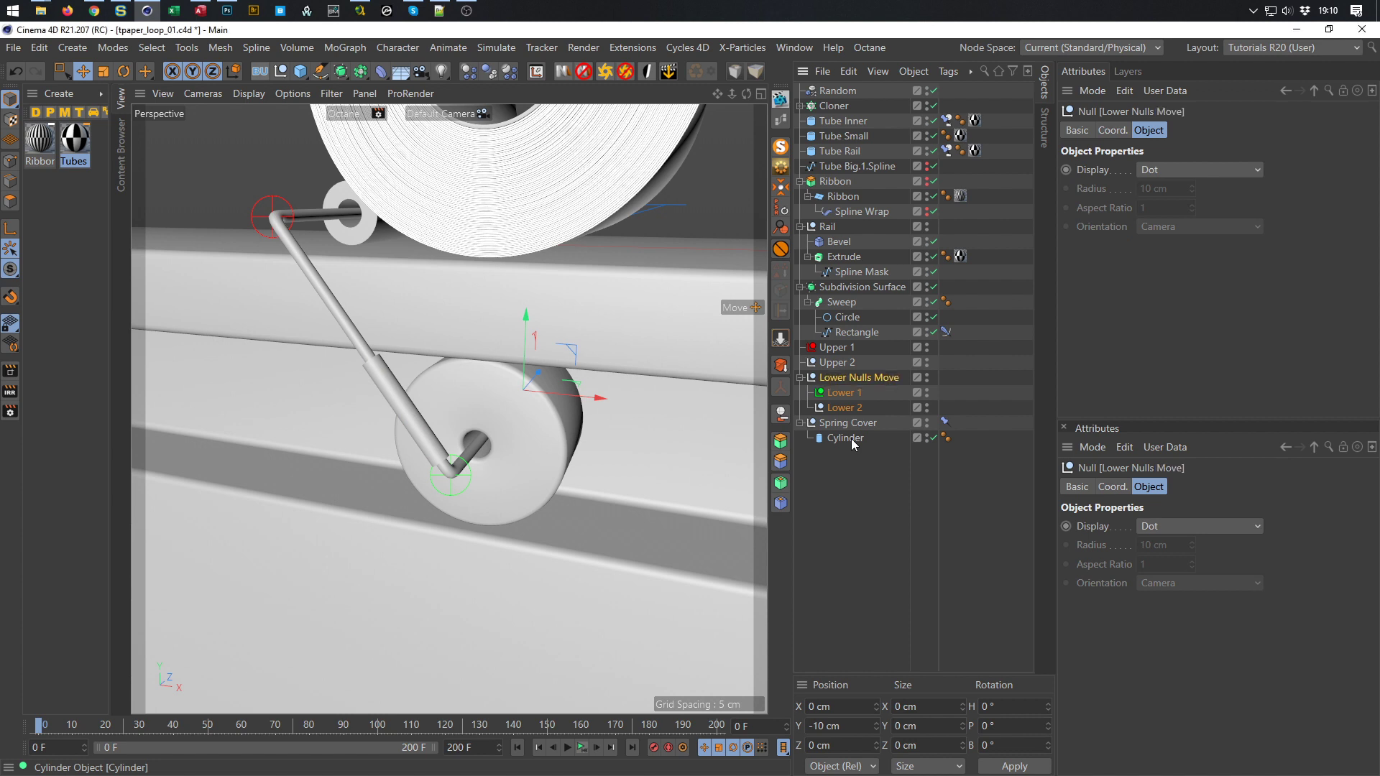
Assign Lower Nulls Move to a new layer and change the layer's color to bright green
click(916, 377)
click(992, 386)
click(918, 377)
click(910, 378)
click(1127, 72)
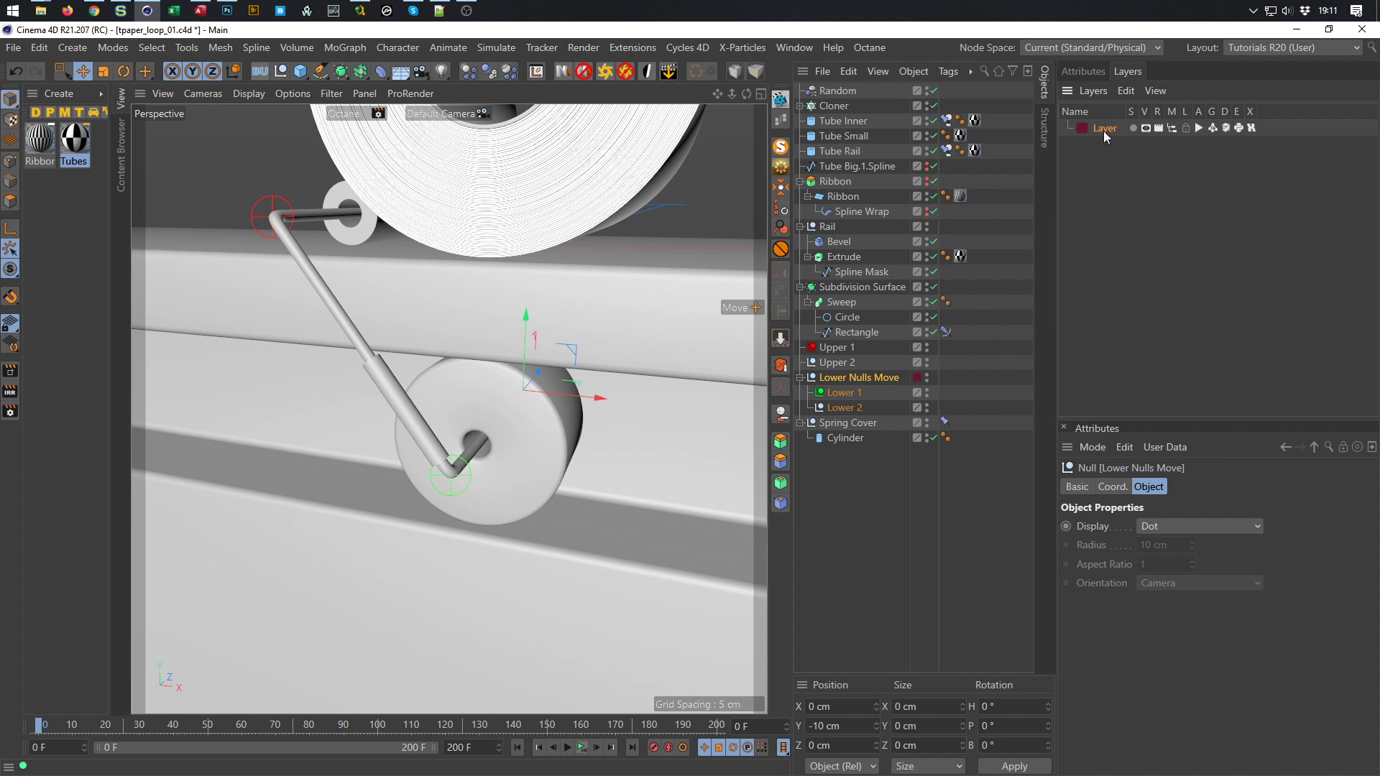
click(1085, 129)
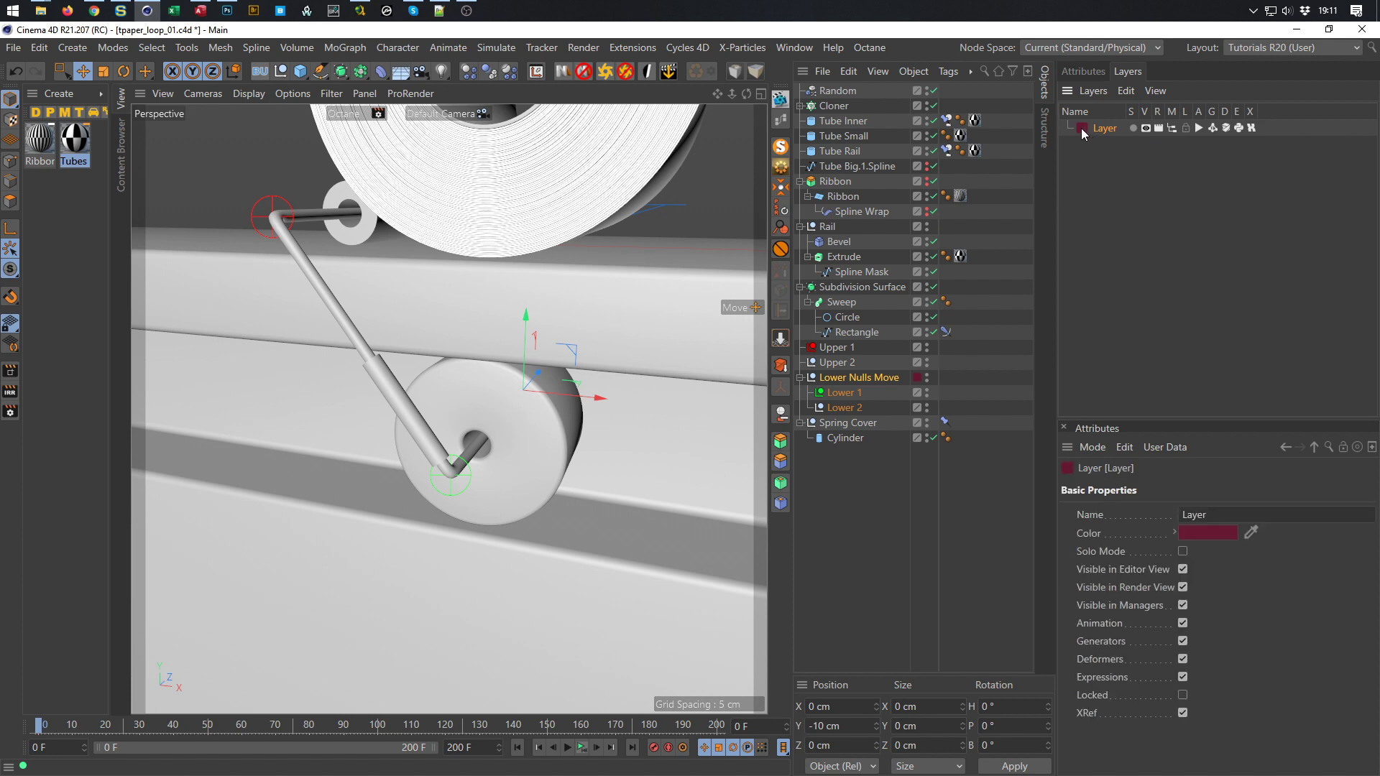
click(1081, 127)
click(1079, 122)
drag(1191, 140, 1228, 160)
click(1063, 188)
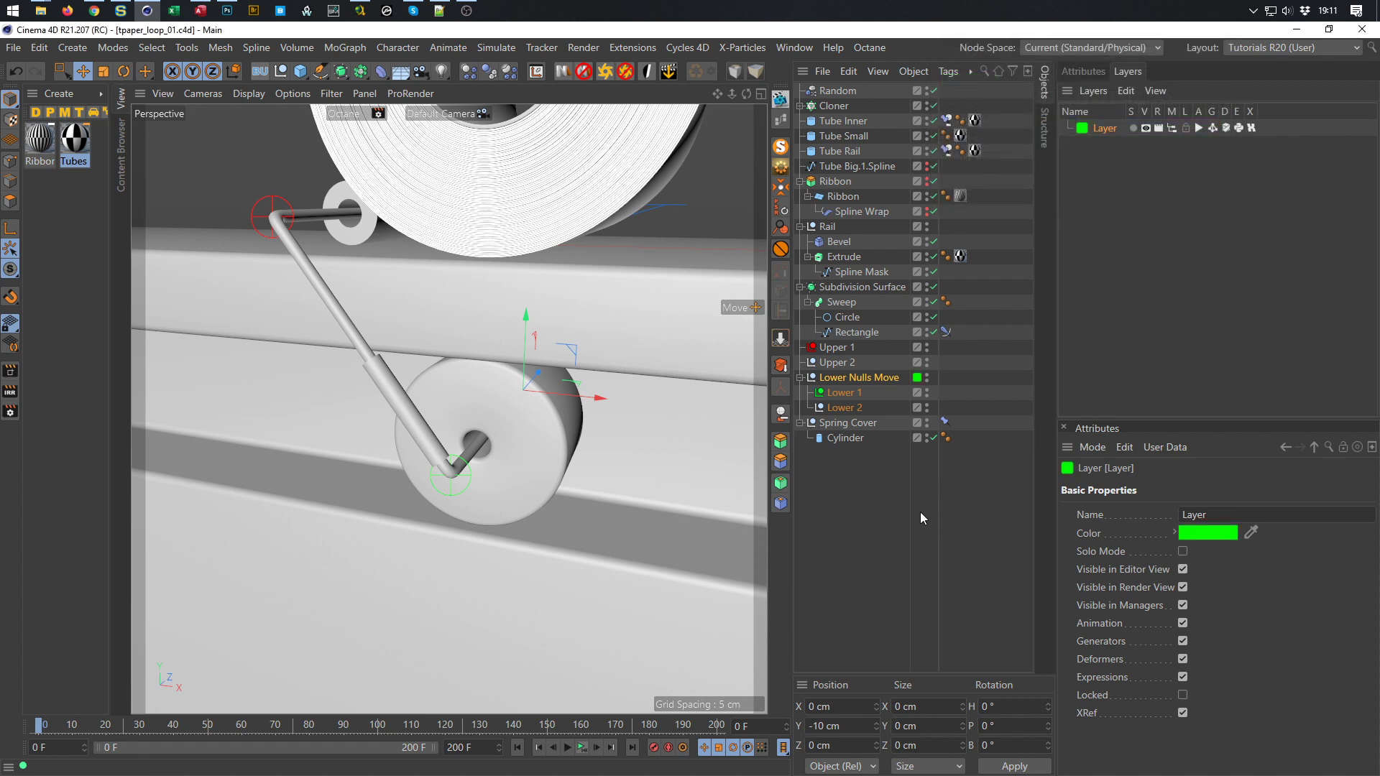
Try nesting Tube Rail under Lower Nulls Move, and take it back out to the top level of the hierarchy
click(858, 377)
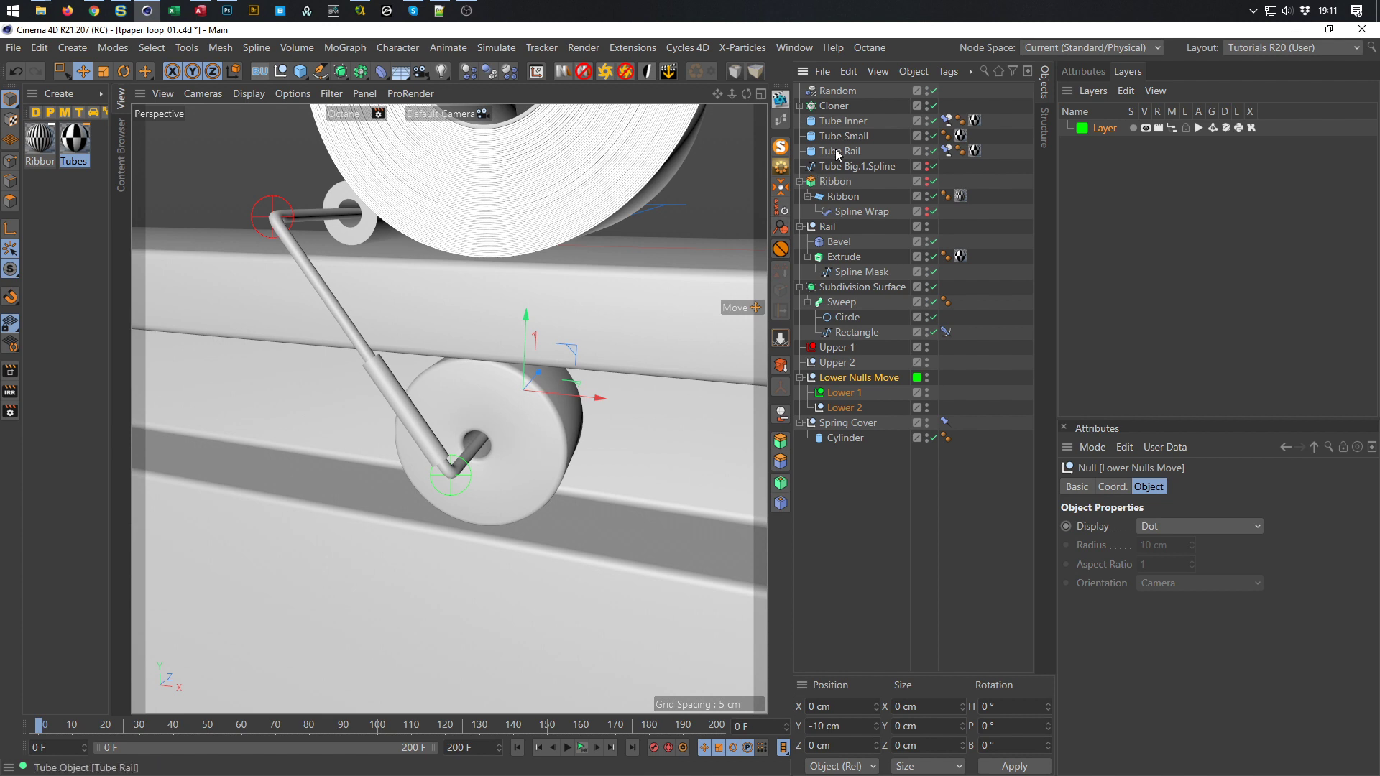
drag(849, 482, 838, 378)
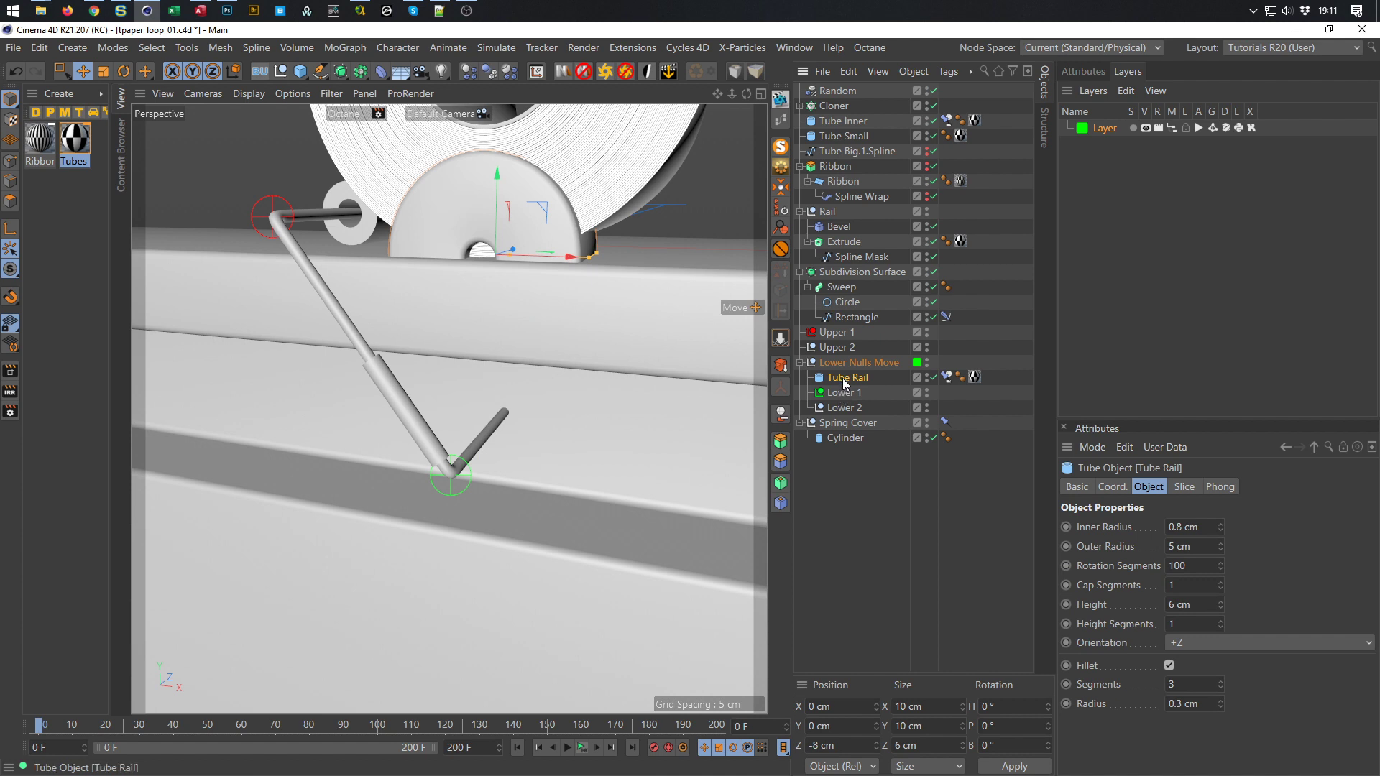
drag(844, 383, 838, 486)
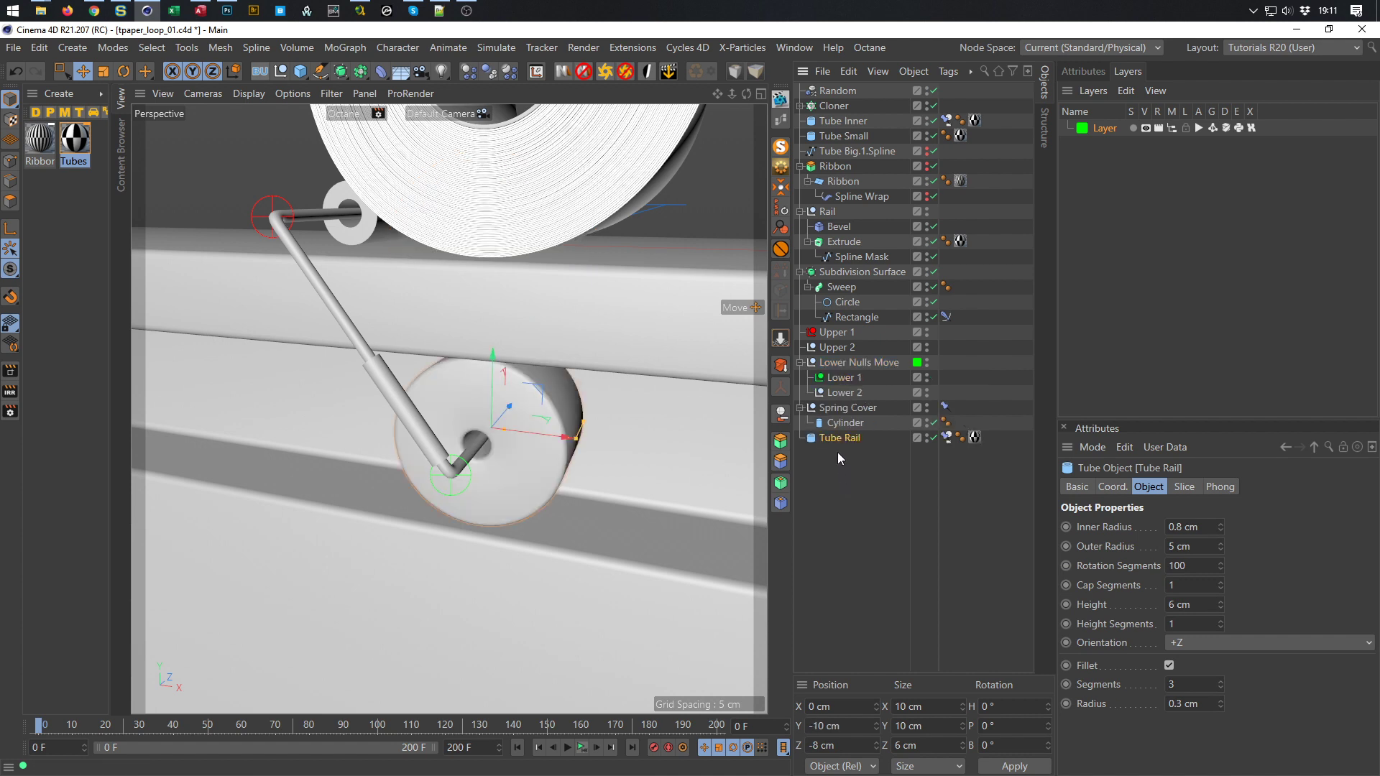
Check and delete the Parent constraint tag on Tube Rail, and nest Tube Rail under Lower Nulls Move
click(947, 437)
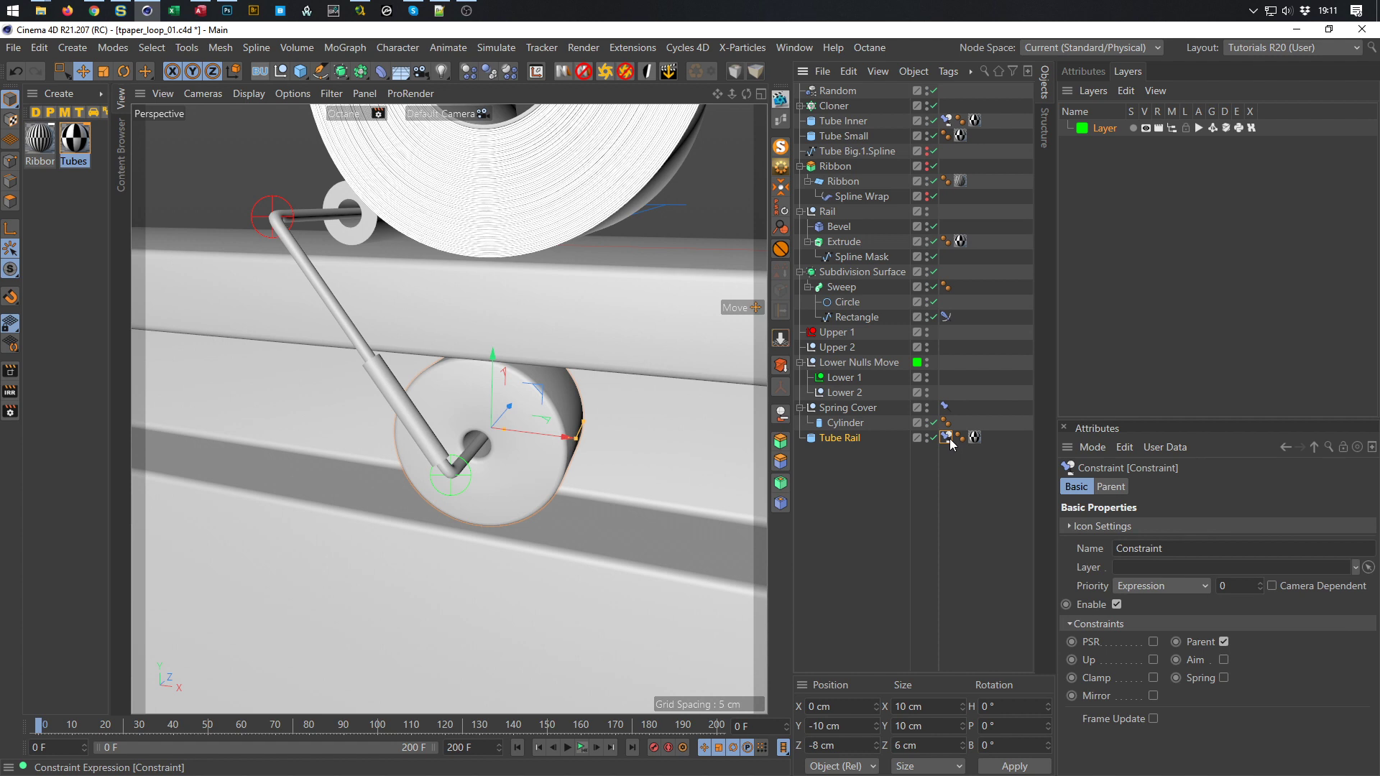
click(1085, 73)
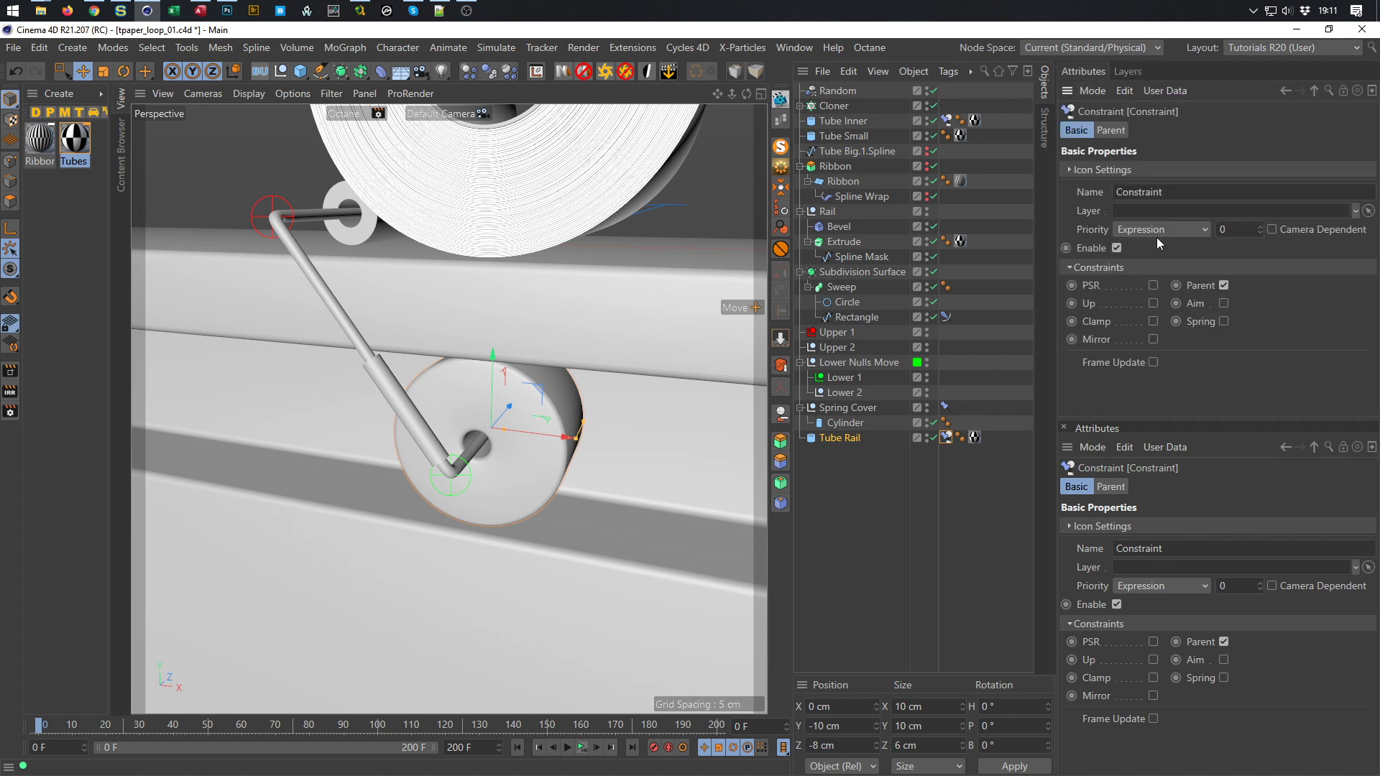
click(1113, 131)
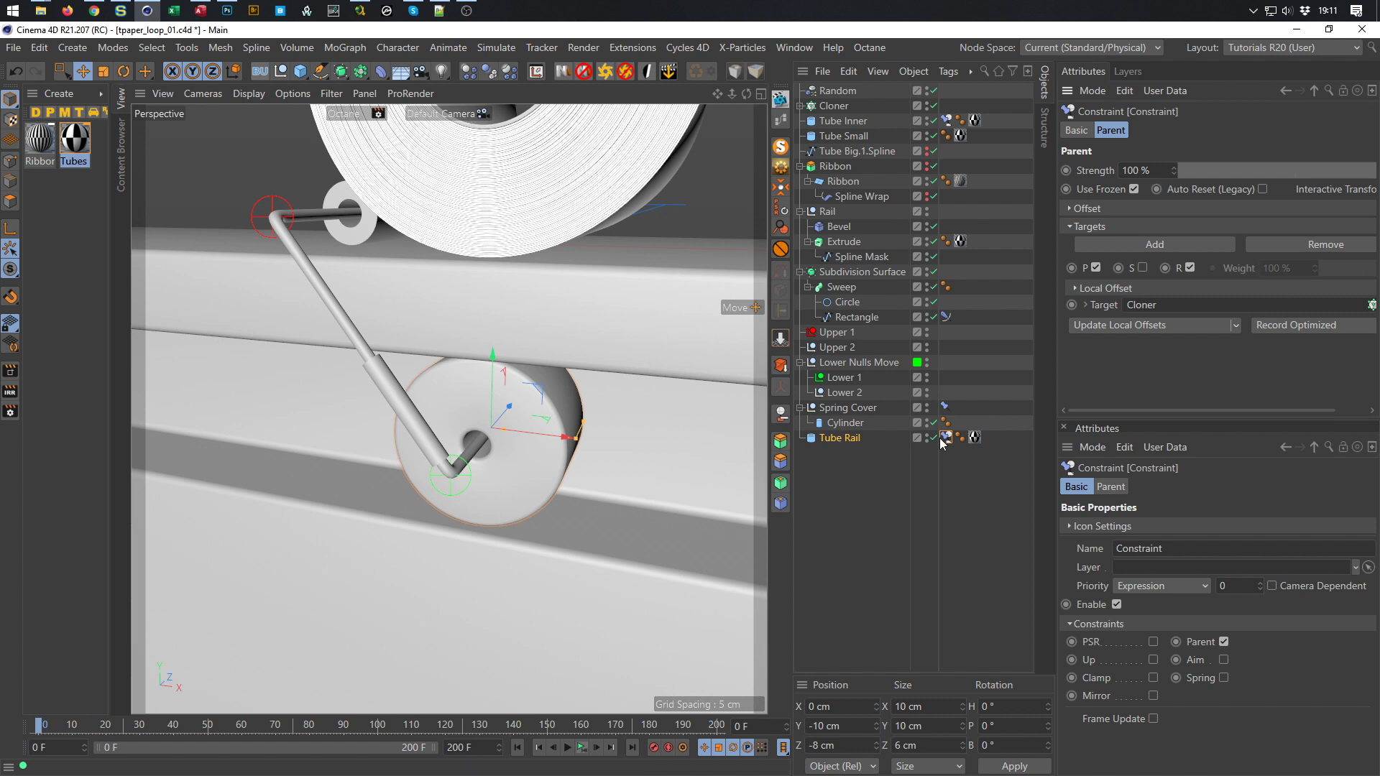
click(976, 553)
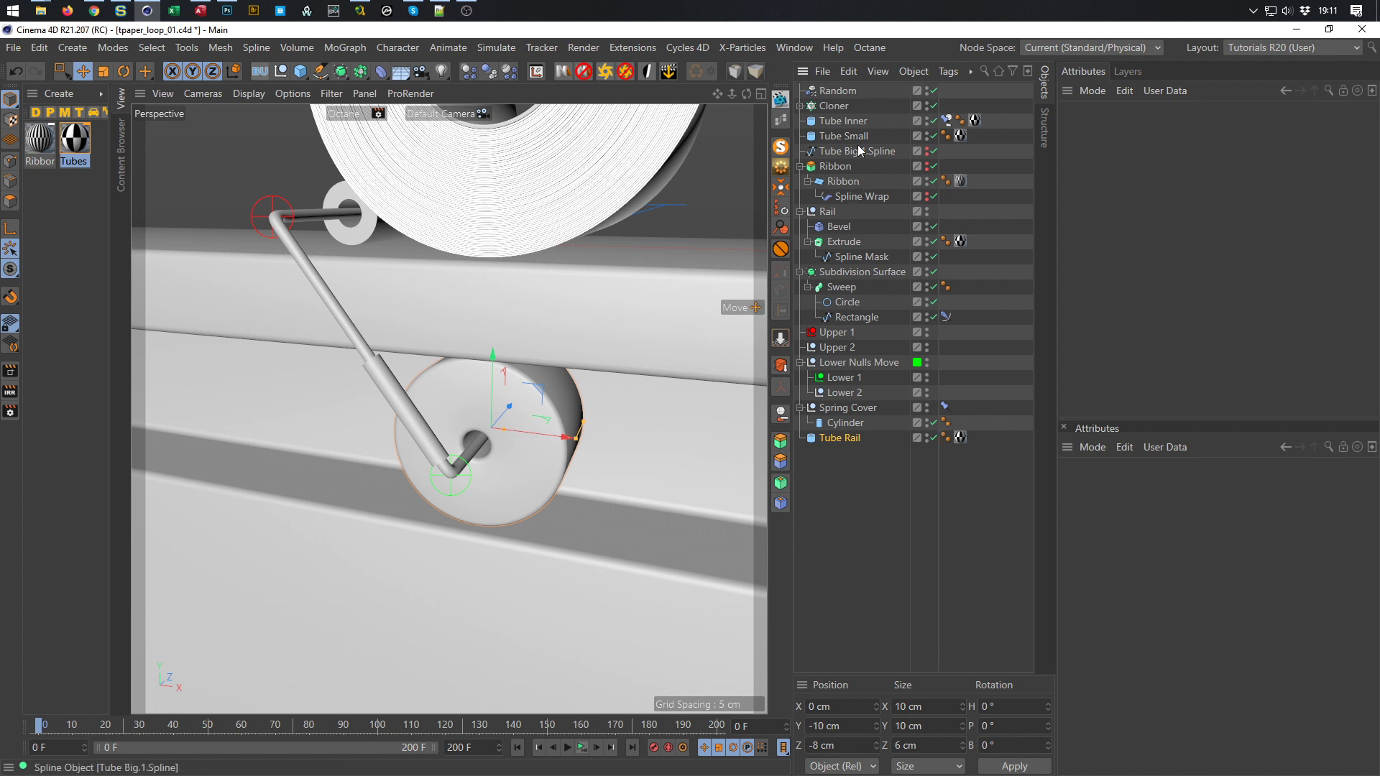
click(839, 440)
drag(835, 438, 847, 361)
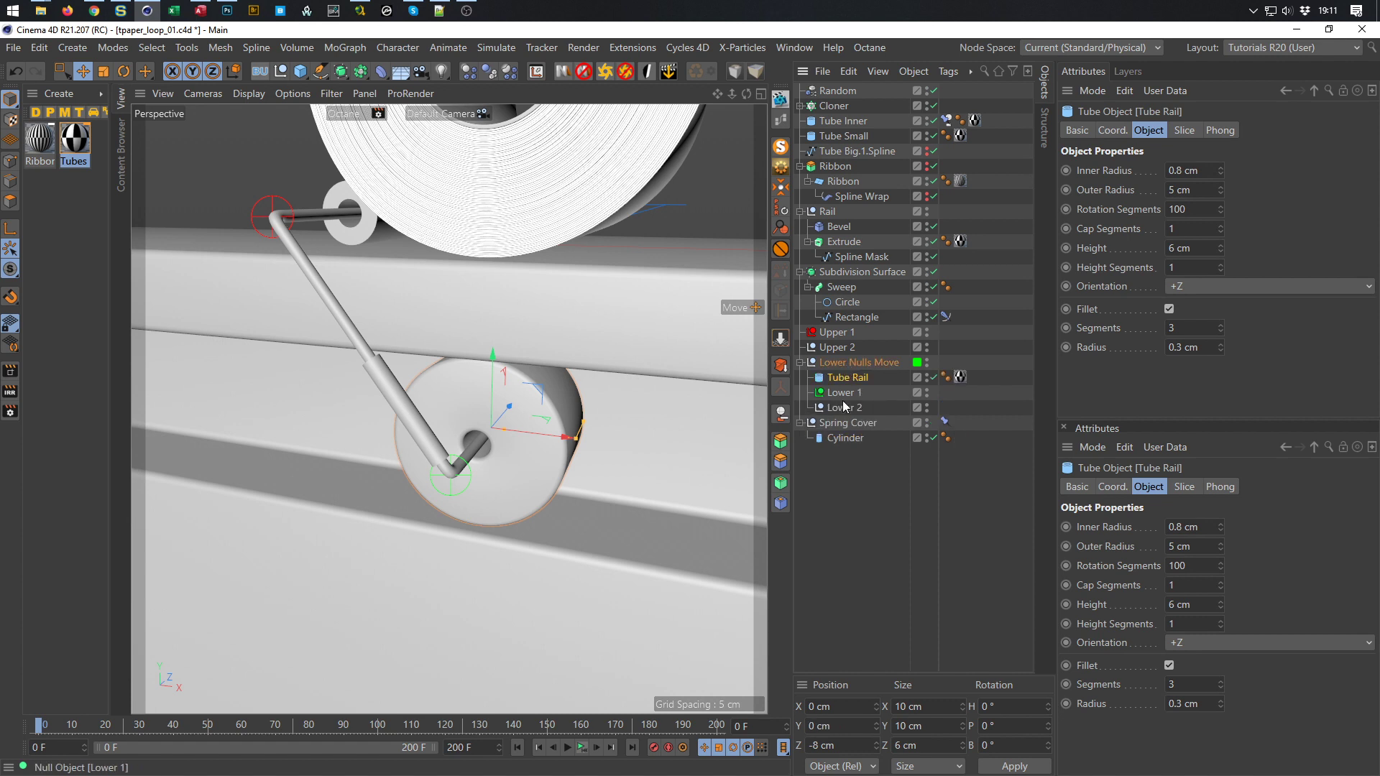
Test the rig by moving Lower Nulls Move with Tube Rail attached, and undo the move
click(865, 365)
drag(612, 409, 635, 393)
key(ctrl+z)
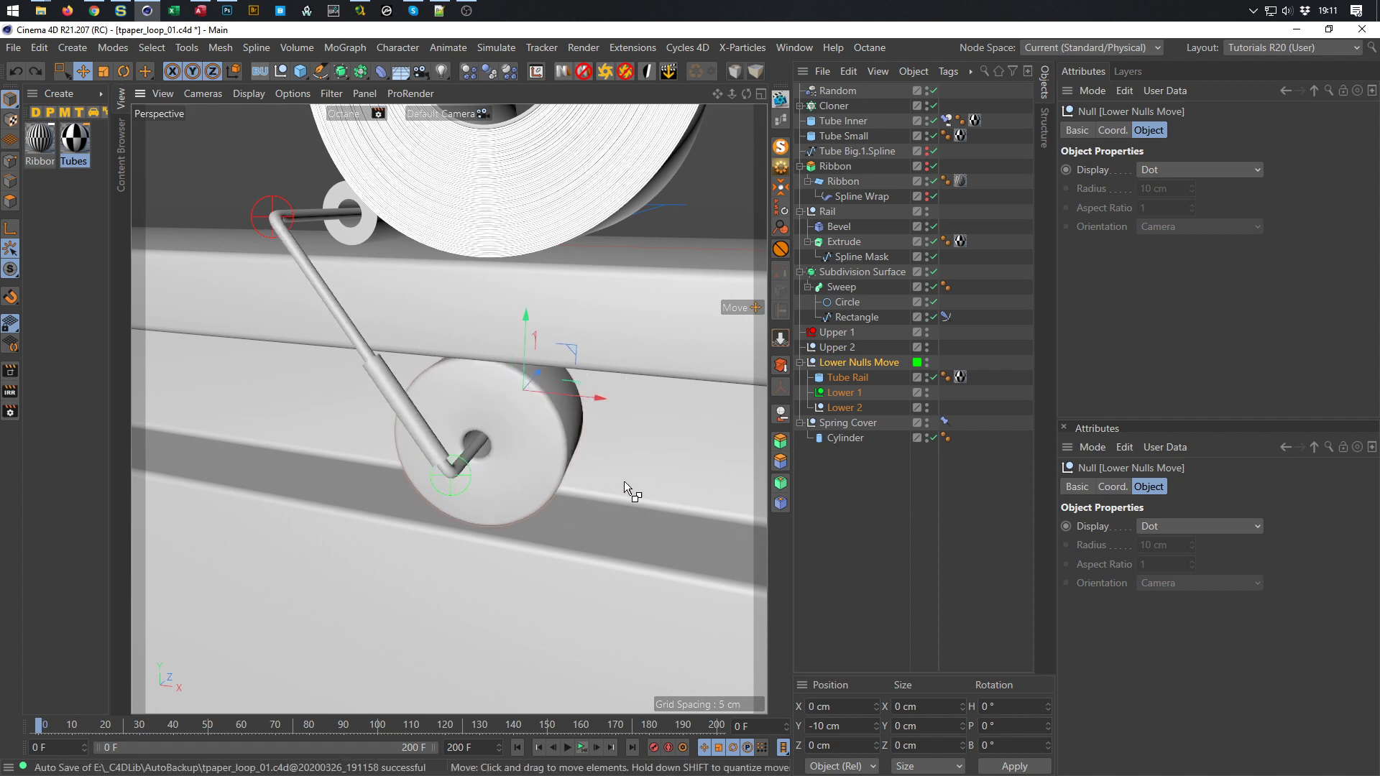
Save the project and add a Helix spline oriented to the XZ plane
key(ctrl+s)
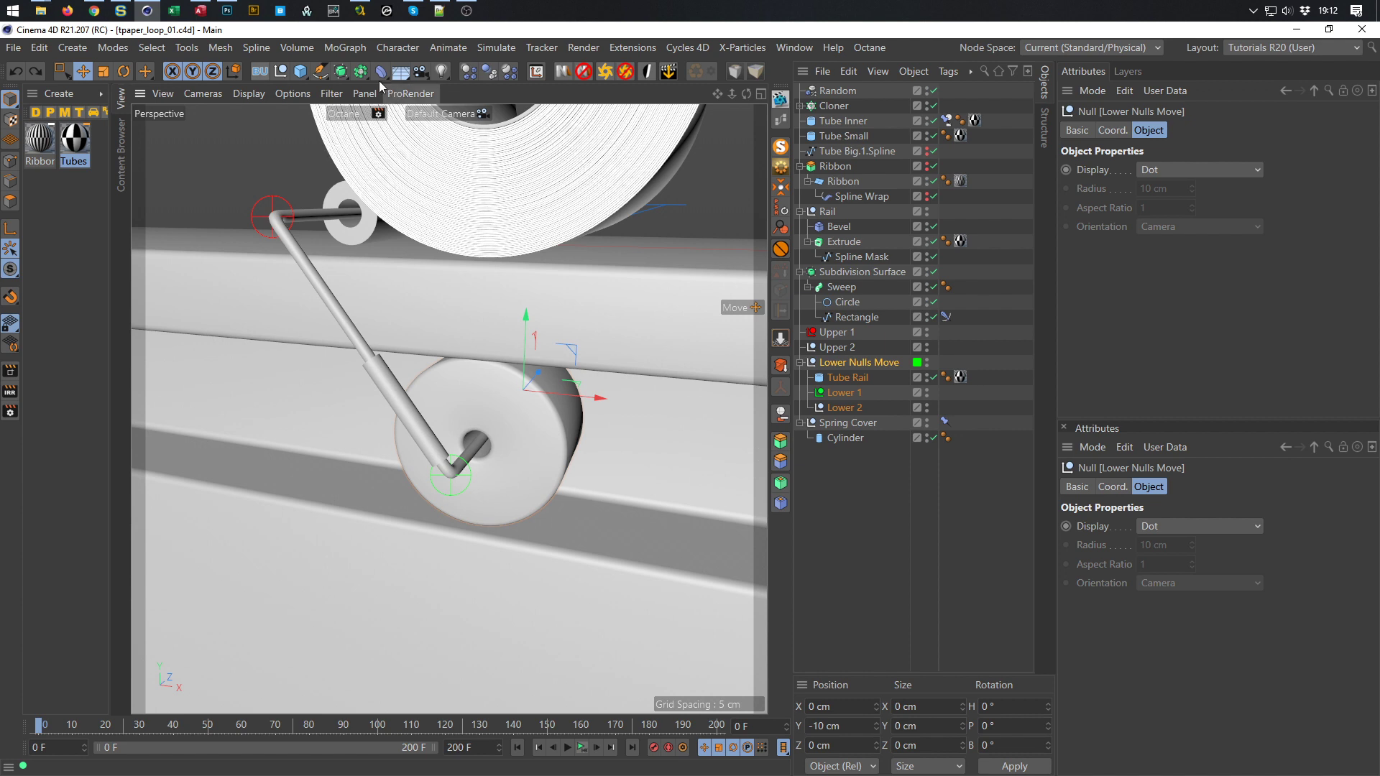
click(320, 71)
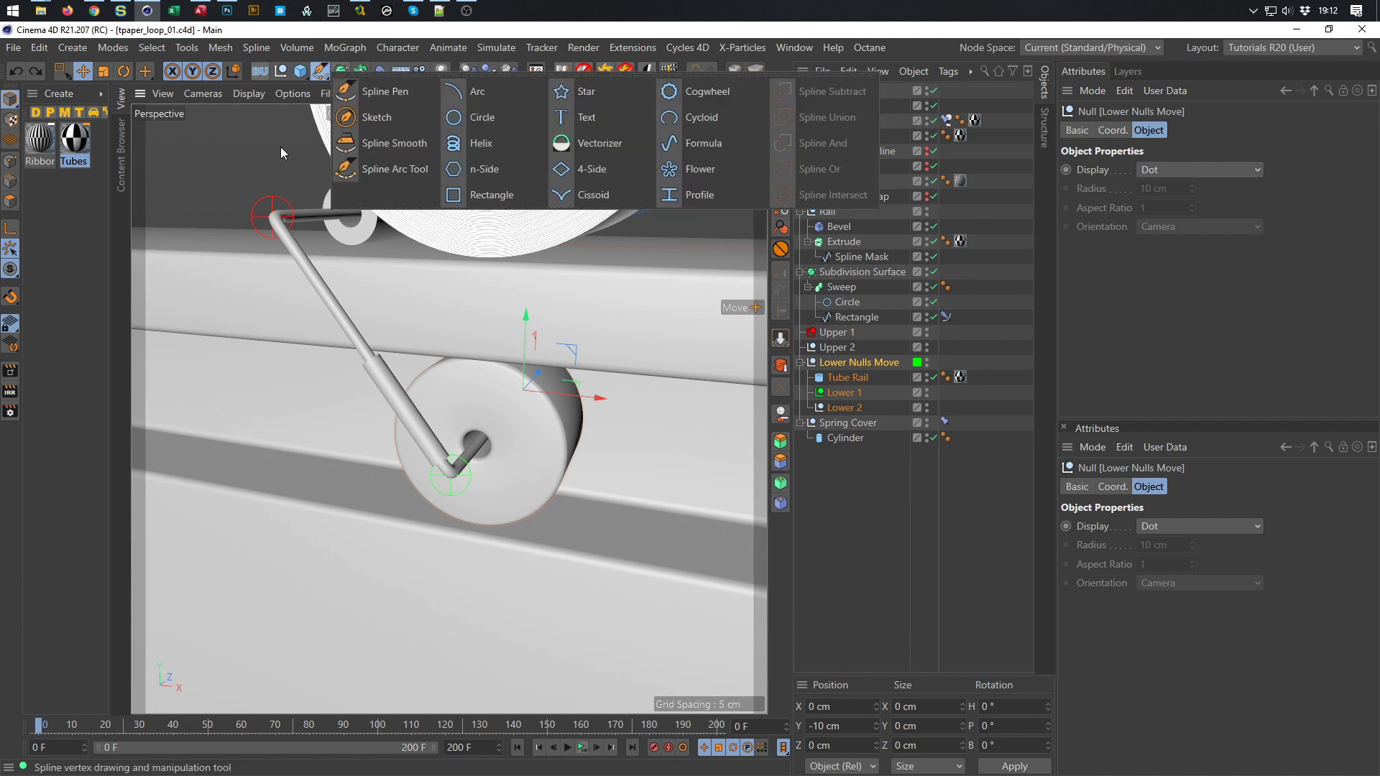
click(497, 148)
scroll(503, 360, down, 3)
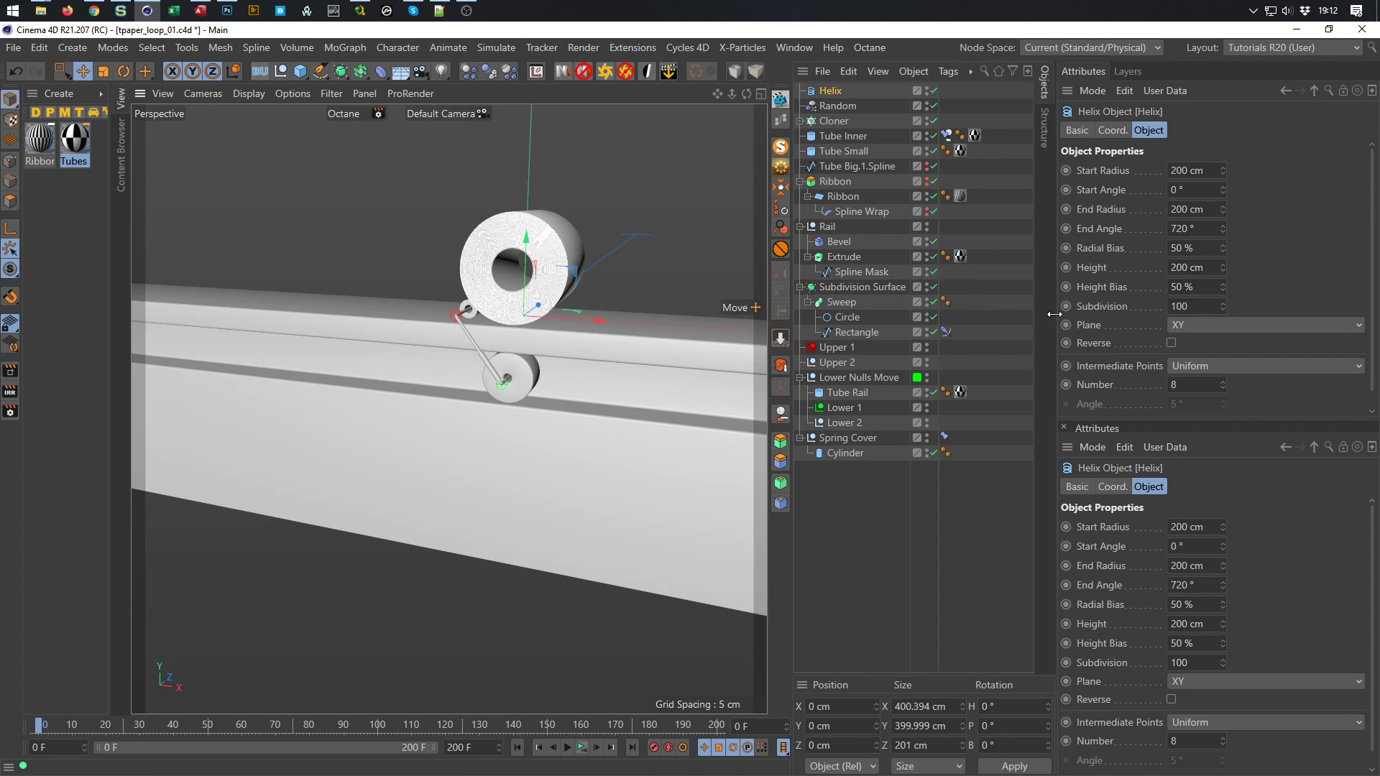
click(1209, 326)
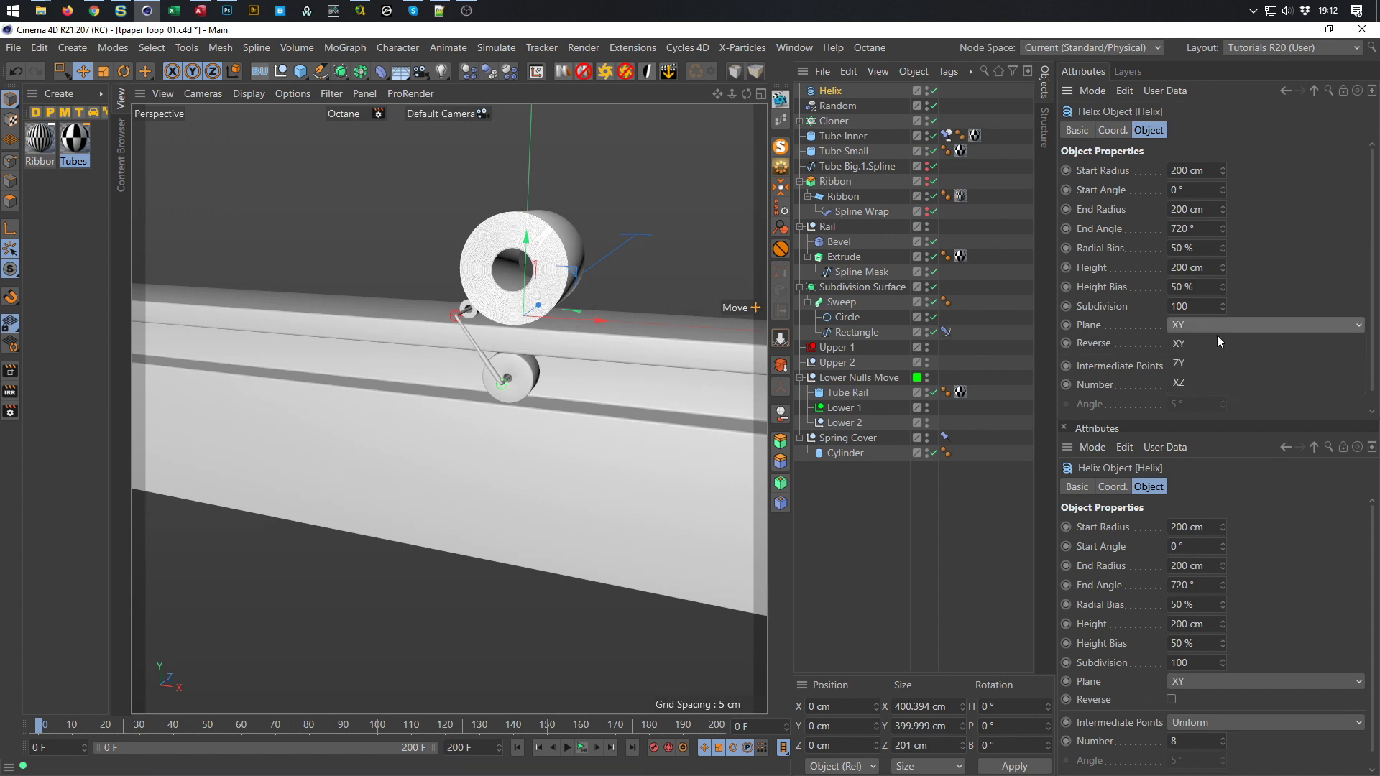
click(1213, 381)
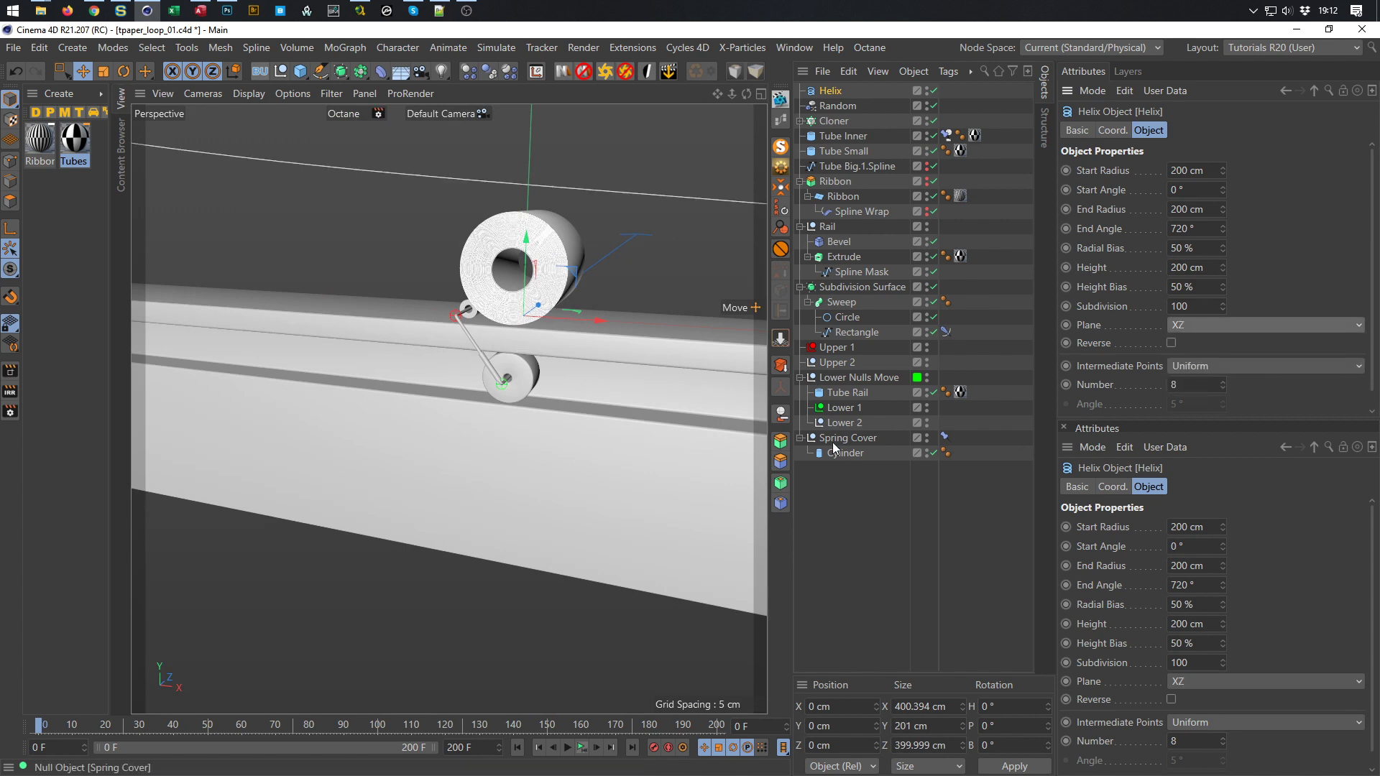
Set the Helix's start radius and end radius to 2 cm
double_click(1192, 170)
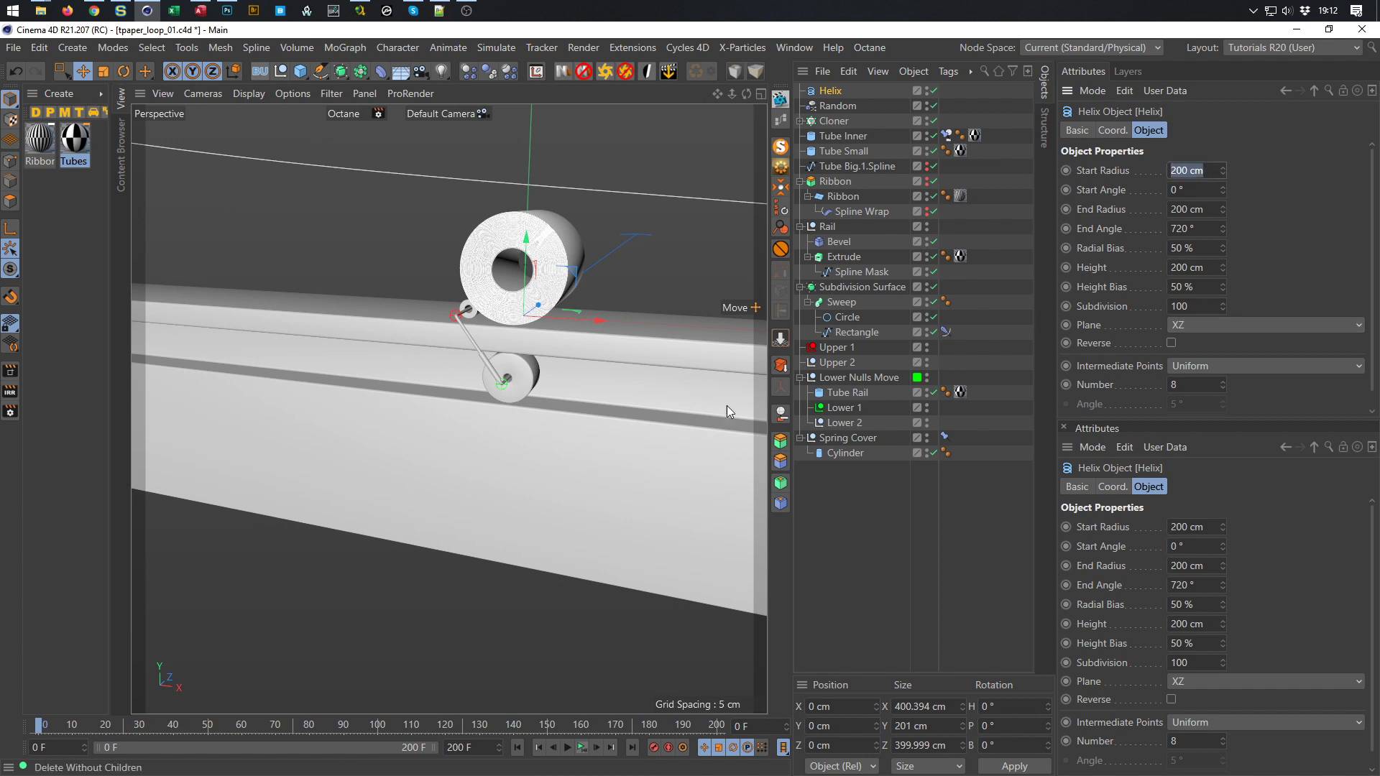
text(2)
key(Tab)
key(Tab)
text(2)
key(Return)
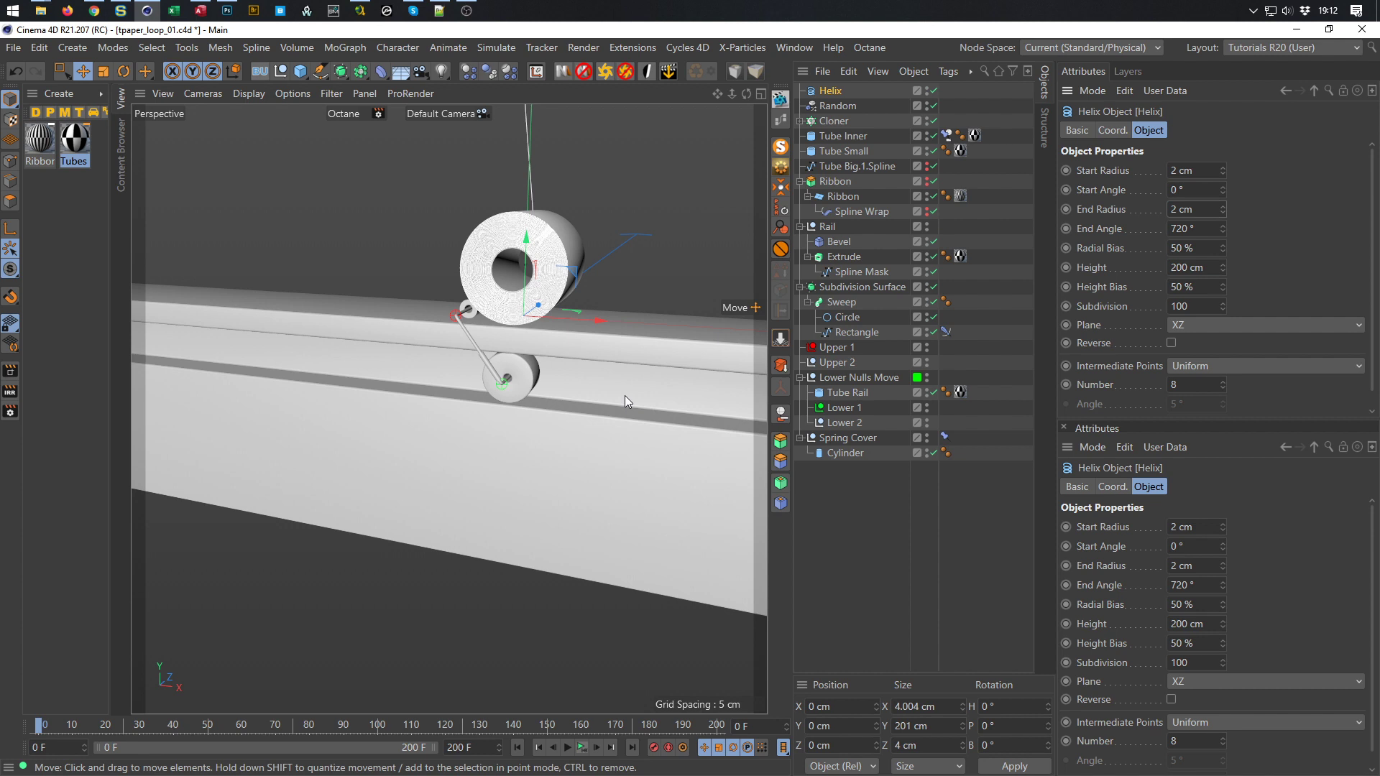
Set the Helix's height to 7 cm and move it in front of the arm to a Z position of about -28.8 cm
double_click(1204, 268)
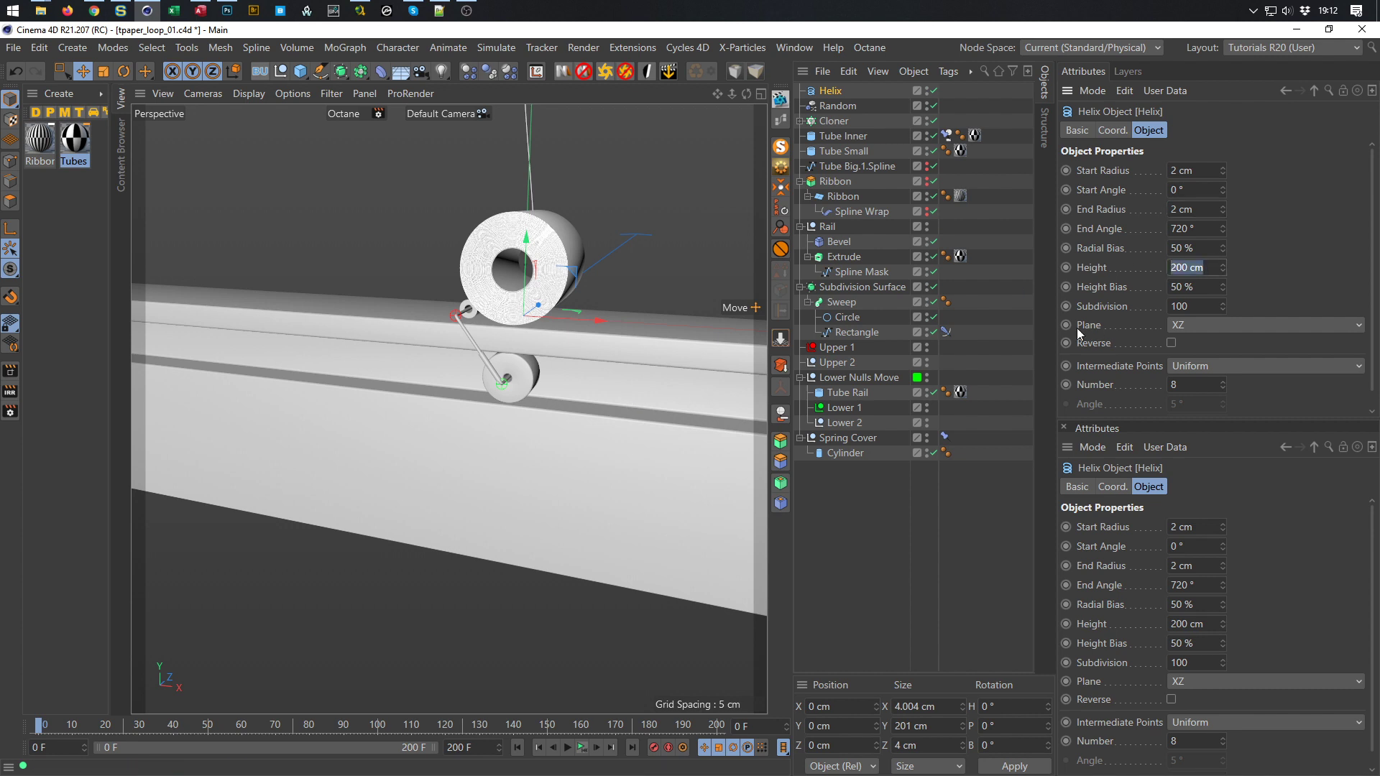
text(7)
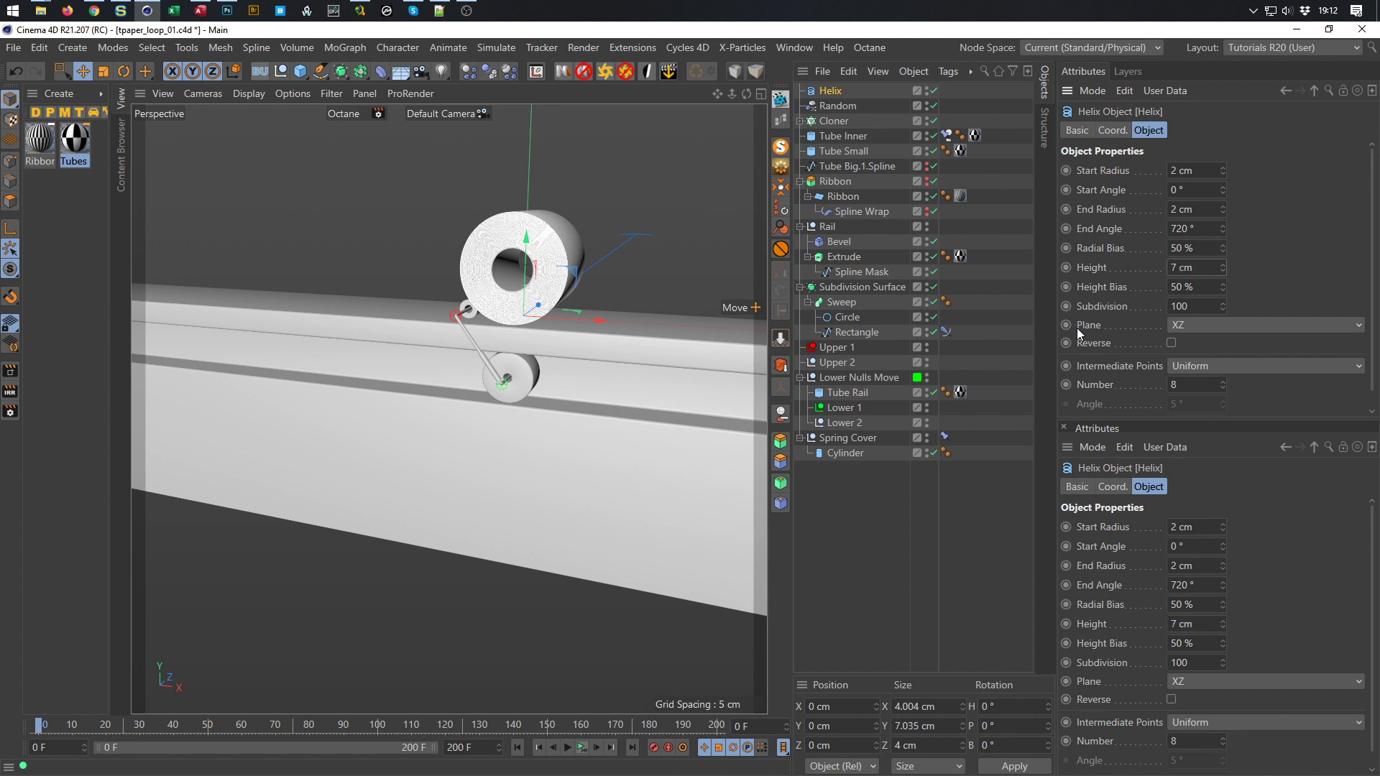
scroll(609, 340, up, 3)
alt+drag(609, 341, 501, 325)
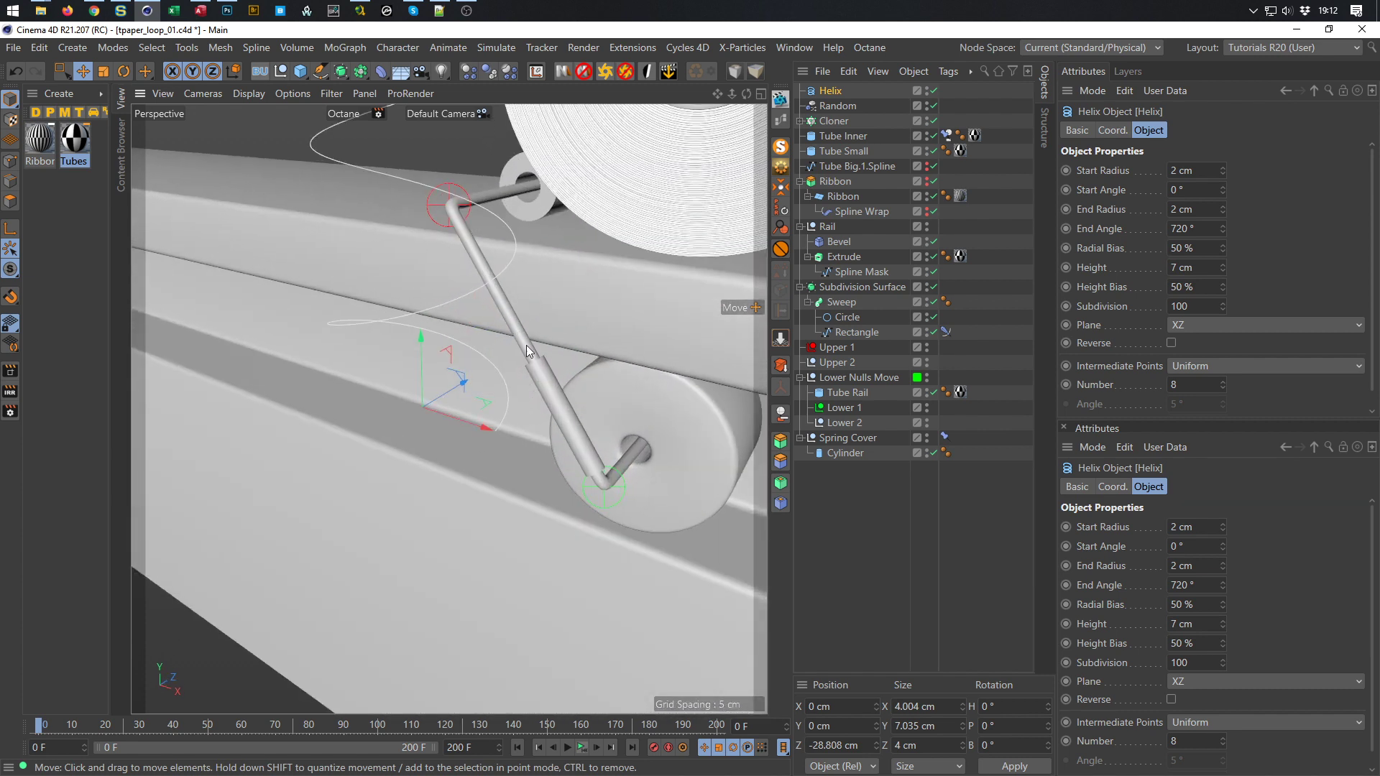
Set the Helix's start and end radius to 0.5 cm and its end angle to 7200°
double_click(1174, 170)
text(0.5)
key(Tab)
key(Tab)
text(0.5)
key(Return)
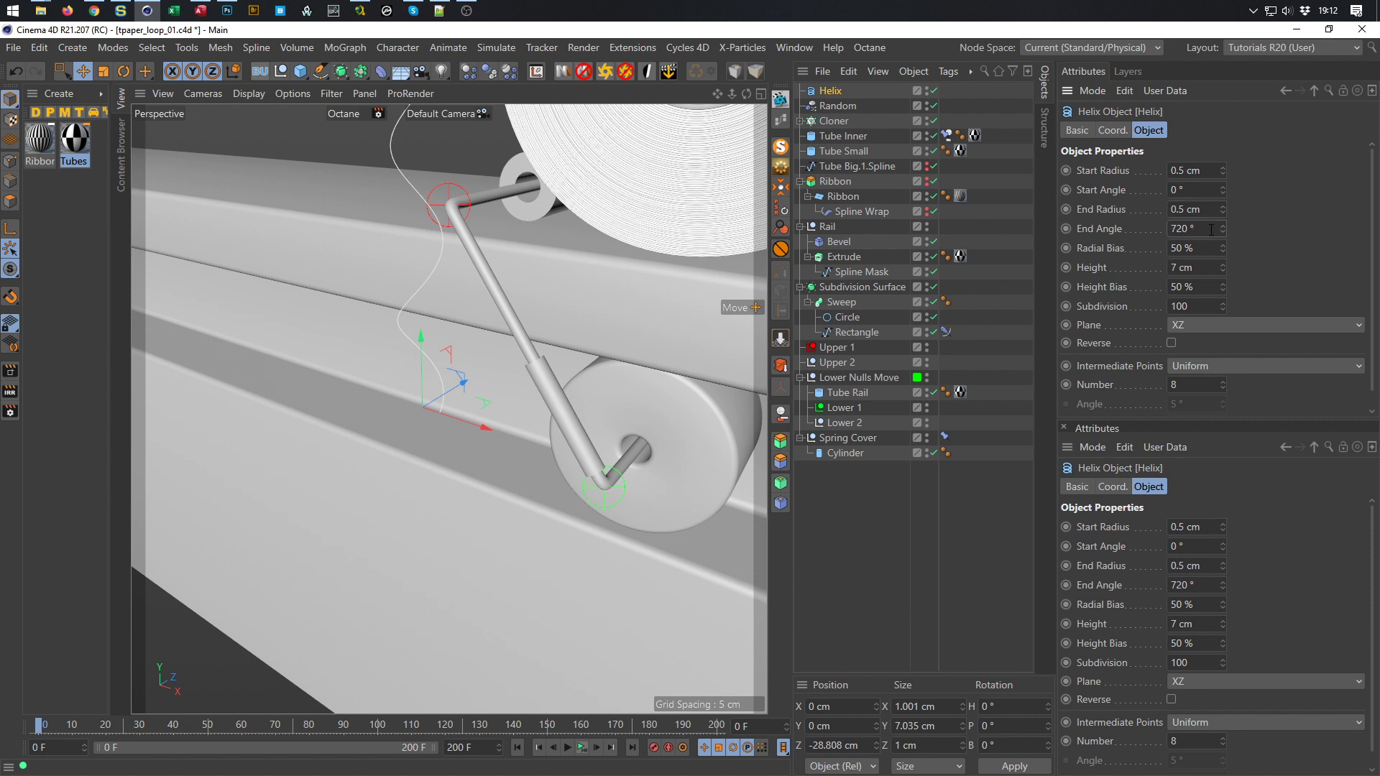
text(10)
key(Return)
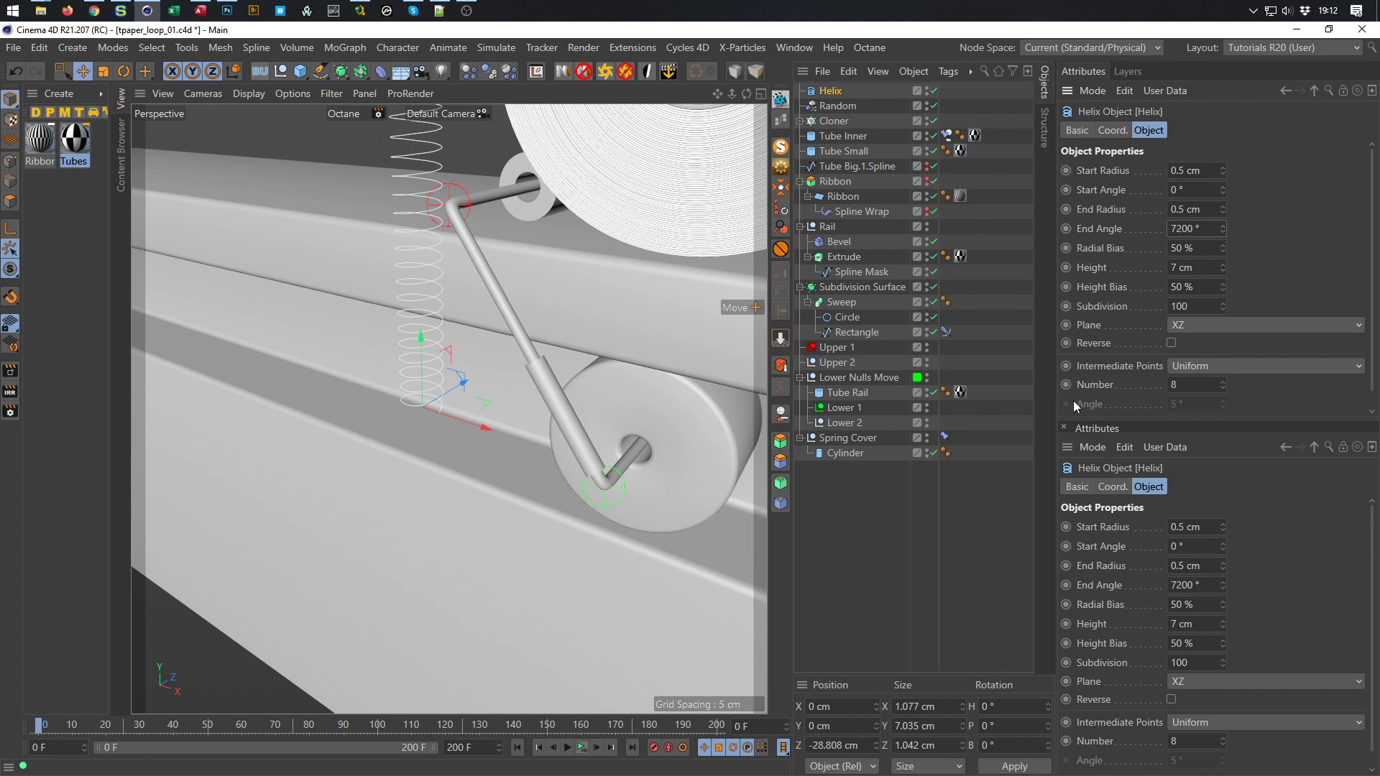
Reduce the Helix's start radius and end radius to 0.2 cm
drag(1181, 174, 1220, 169)
text(2)
key(Tab)
key(Tab)
text(0.2)
key(Return)
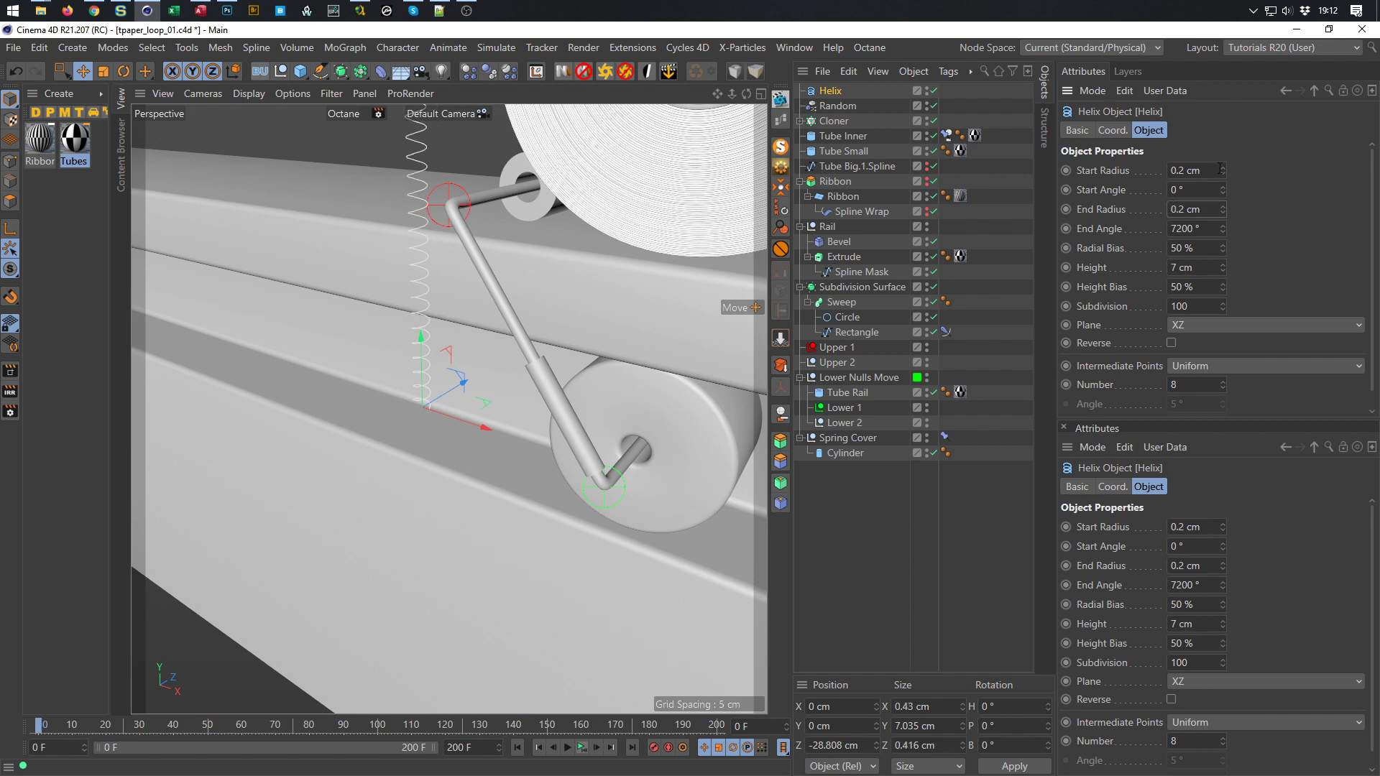
Set the Helix's height to 6 cm and save the project
alt+drag(419, 359, 424, 401)
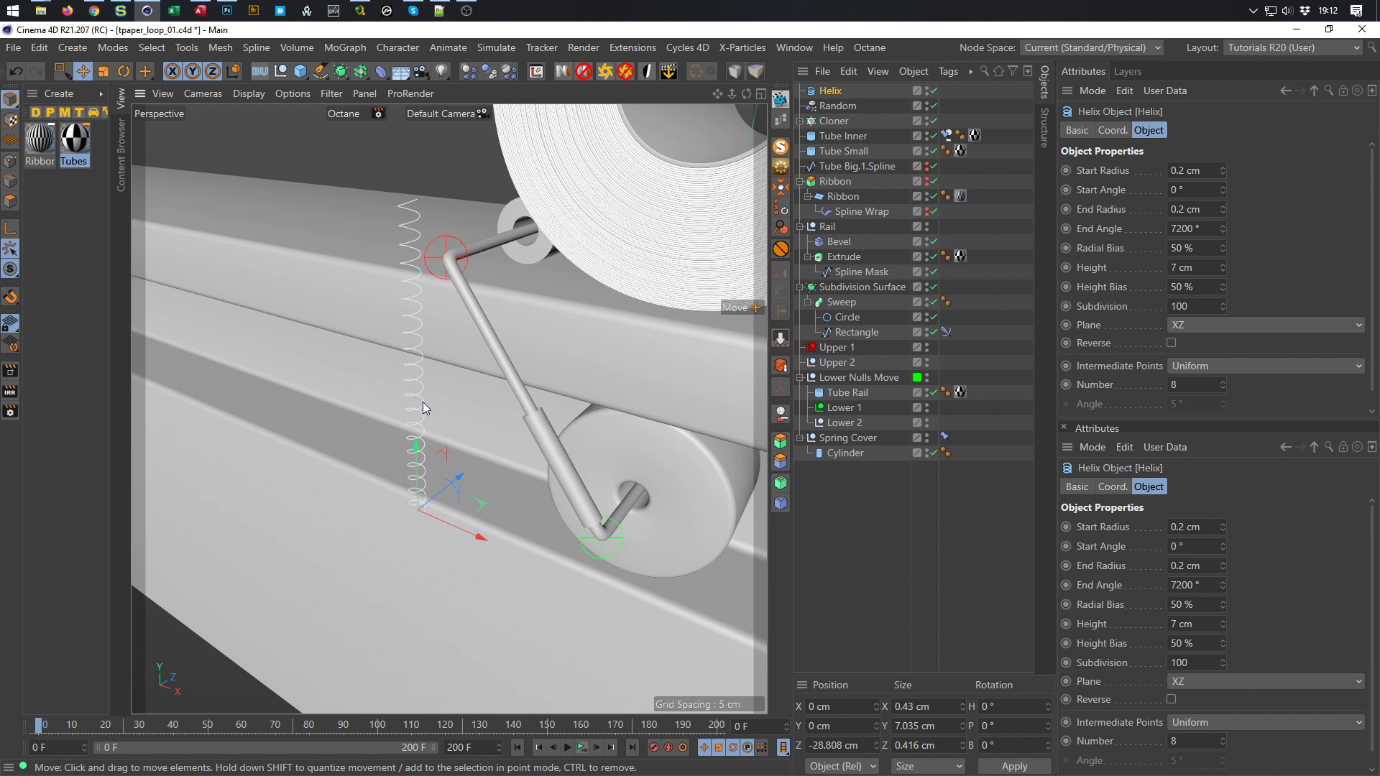
click(1216, 263)
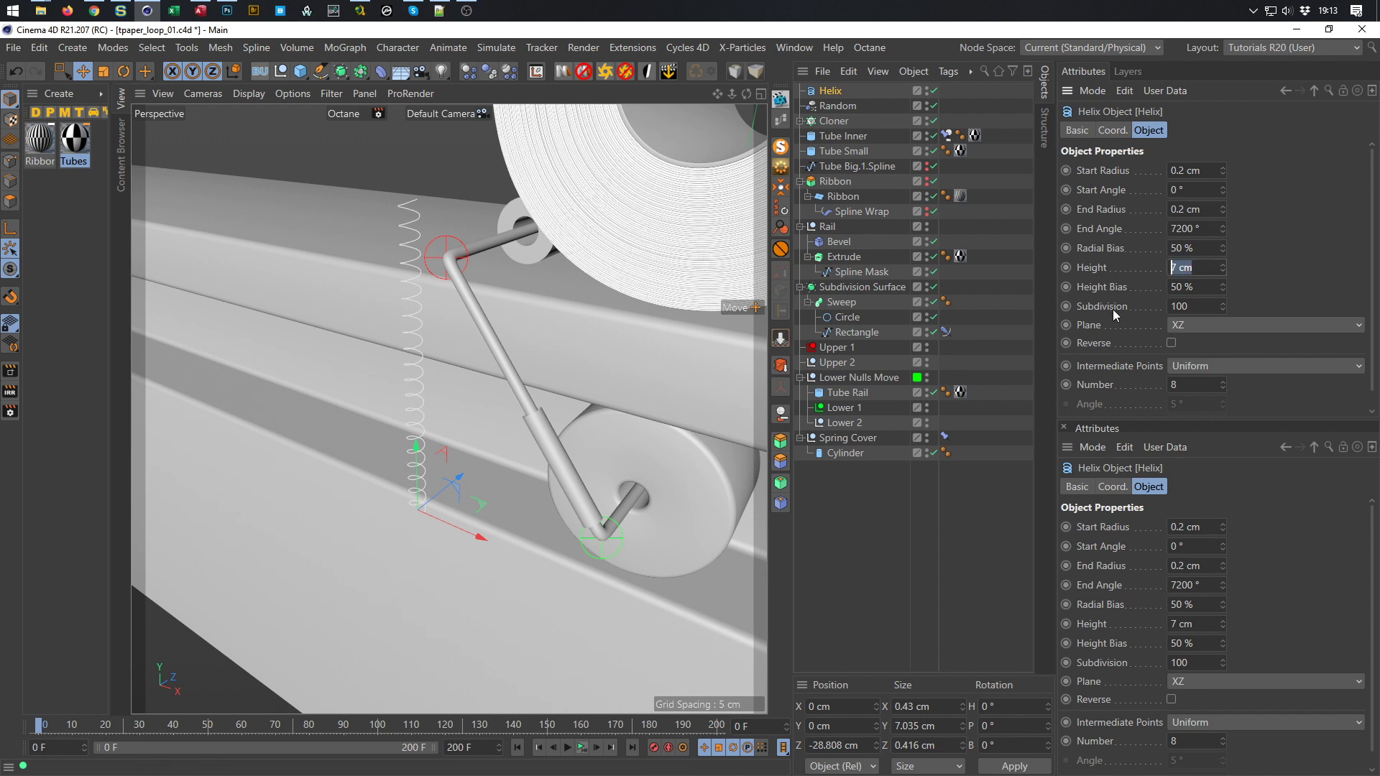
text(6)
key(Return)
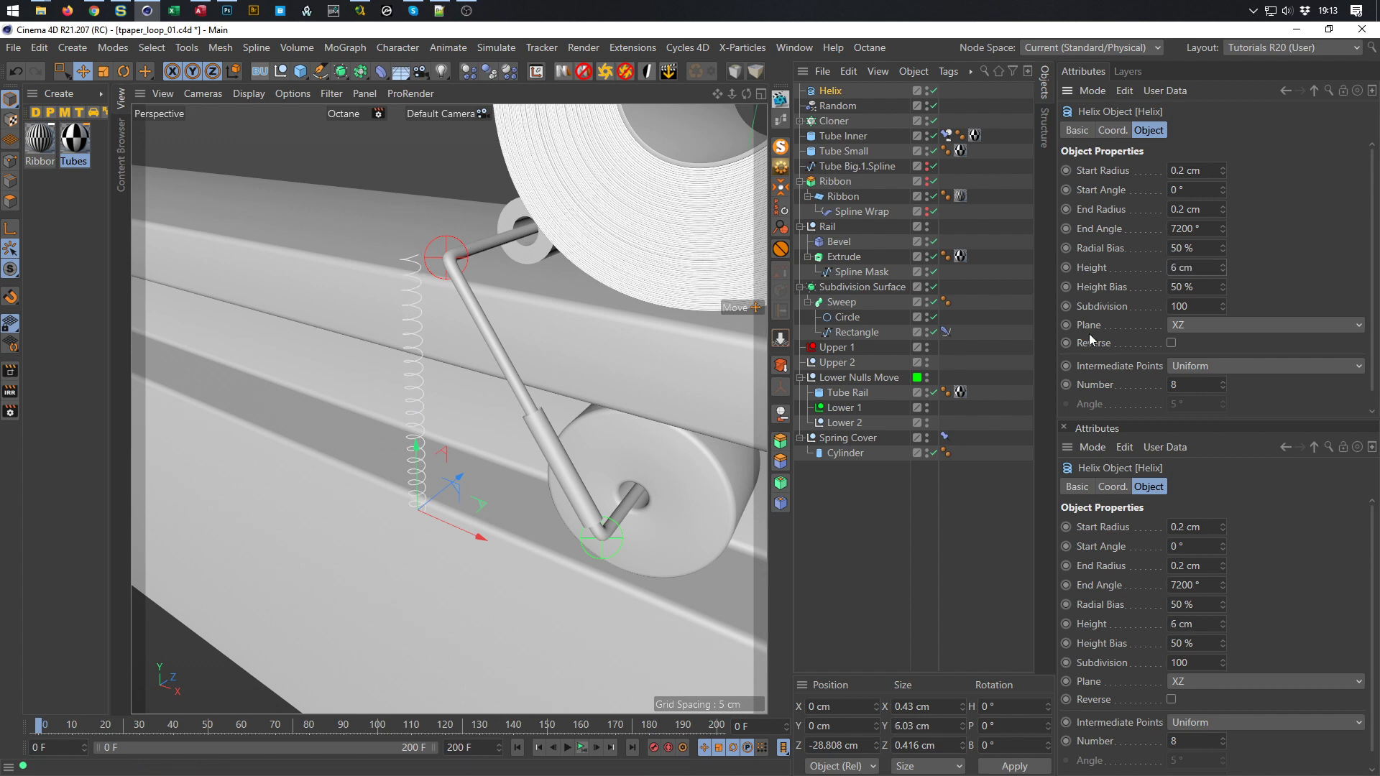
key(ctrl+s)
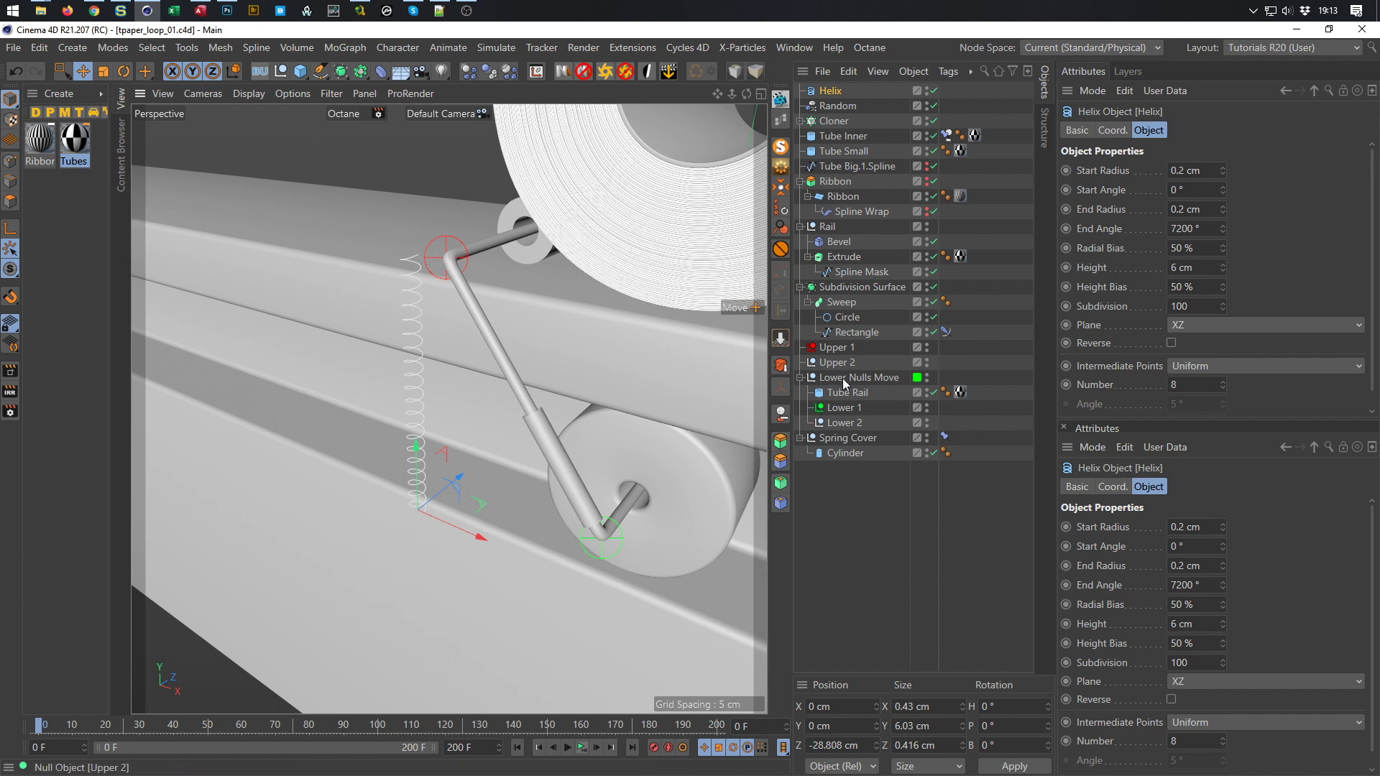
Move the Helix to the end of the object hierarchy below Spring Cover, and add a new Null object
mouse_move(832, 92)
mouse_down()
mouse_move(878, 580)
mouse_move(866, 572)
mouse_up()
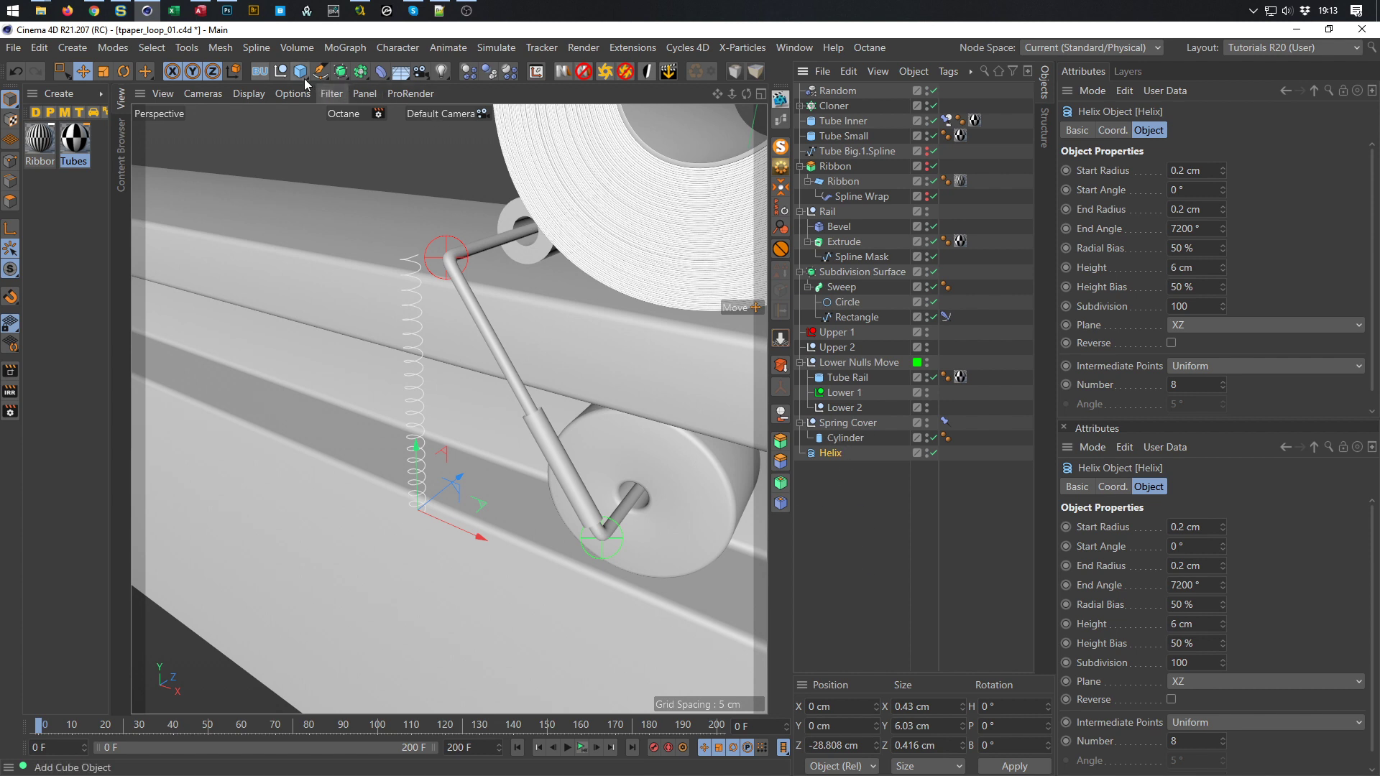
click(283, 76)
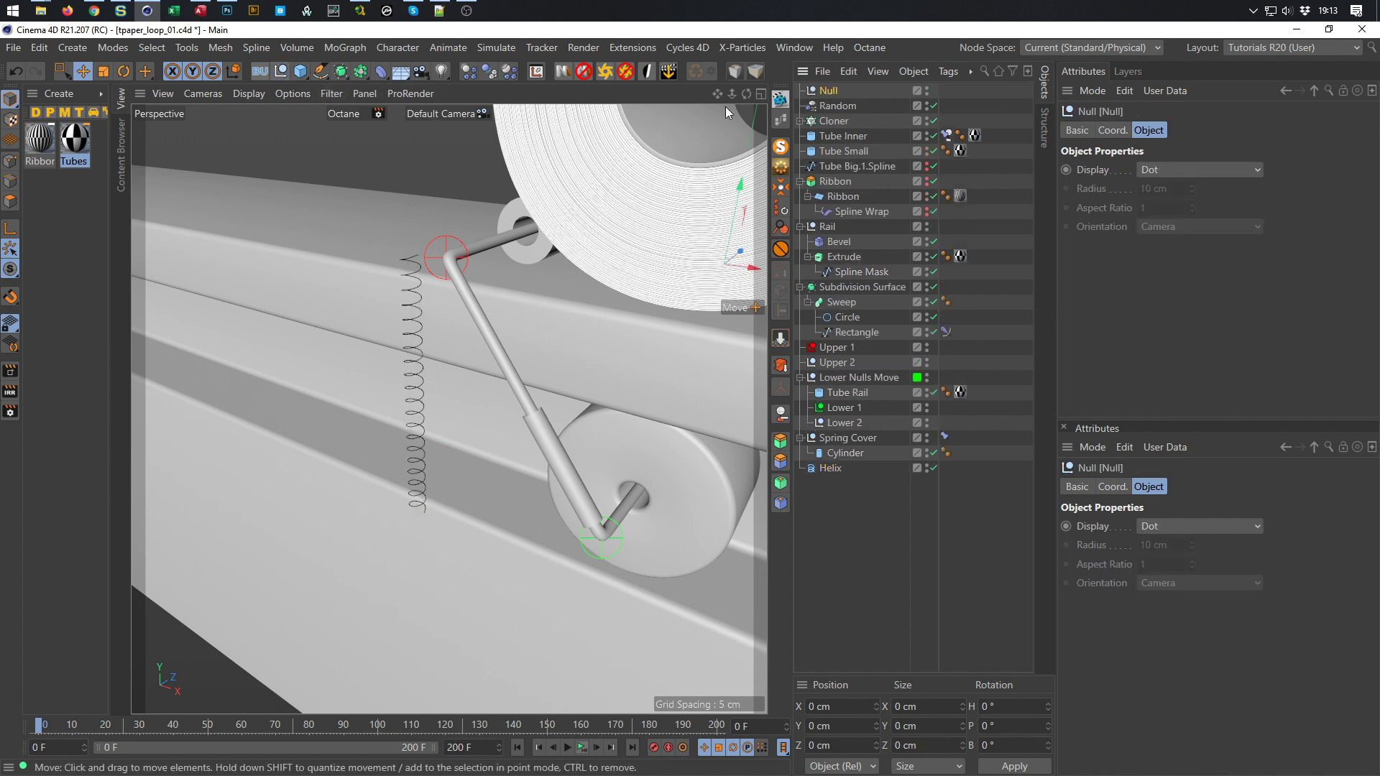
Rename the new Null to "Spring" and move it below Helix at the end of the object hierarchy
double_click(832, 92)
text(Spring#)
key(Return)
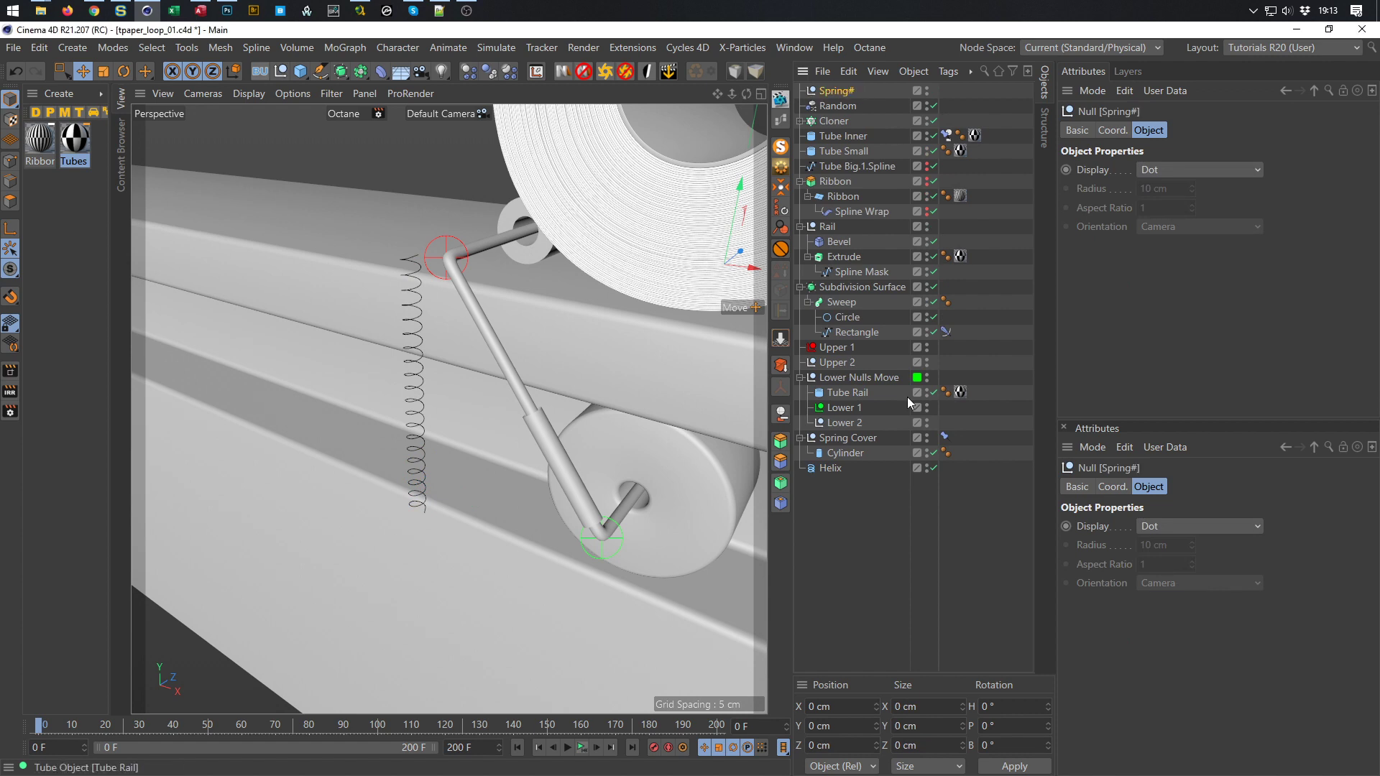
key(Return)
key(Right)
key(BackSpace)
key(Return)
drag(817, 498, 817, 498)
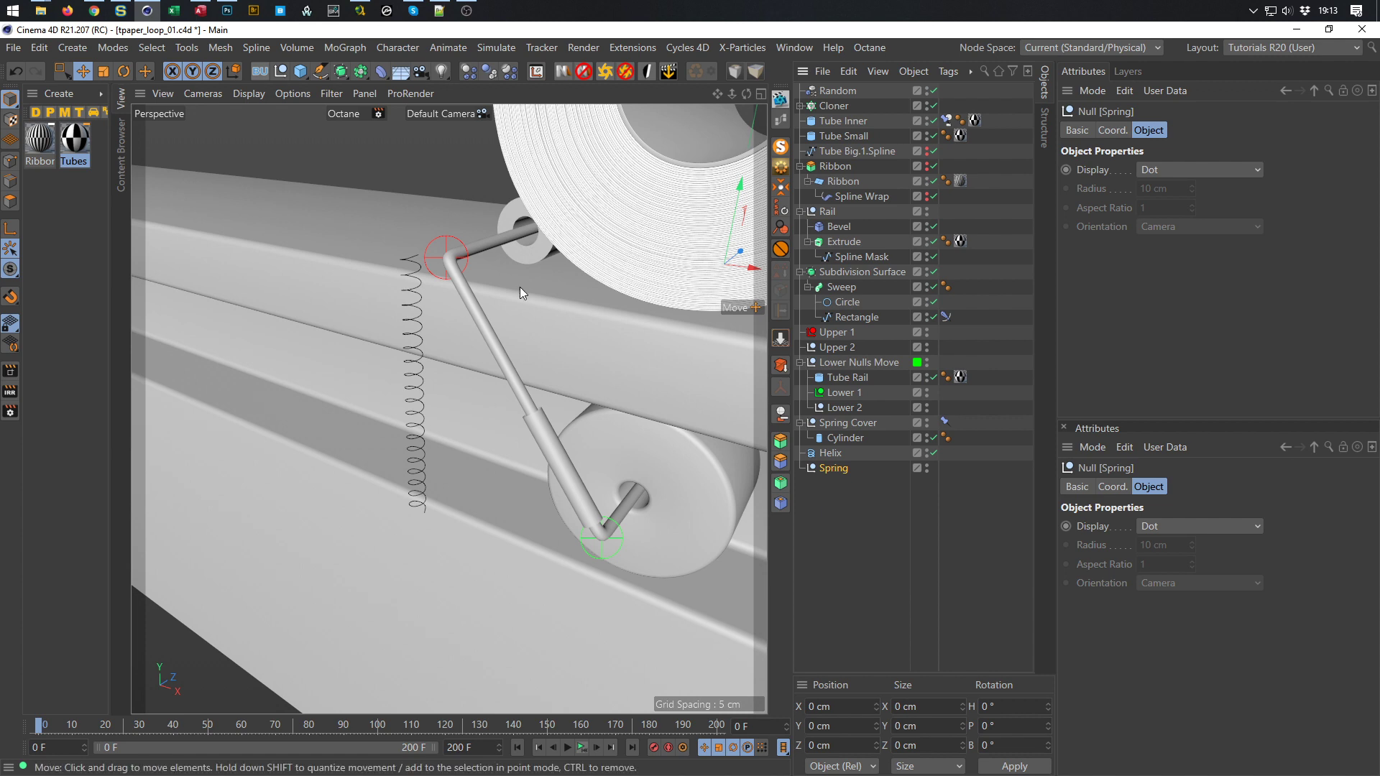
Align the Spring null to Upper 1 by temporarily parenting it there with a zeroed transform, and return it to the hierarchy's end
drag(835, 467, 831, 332)
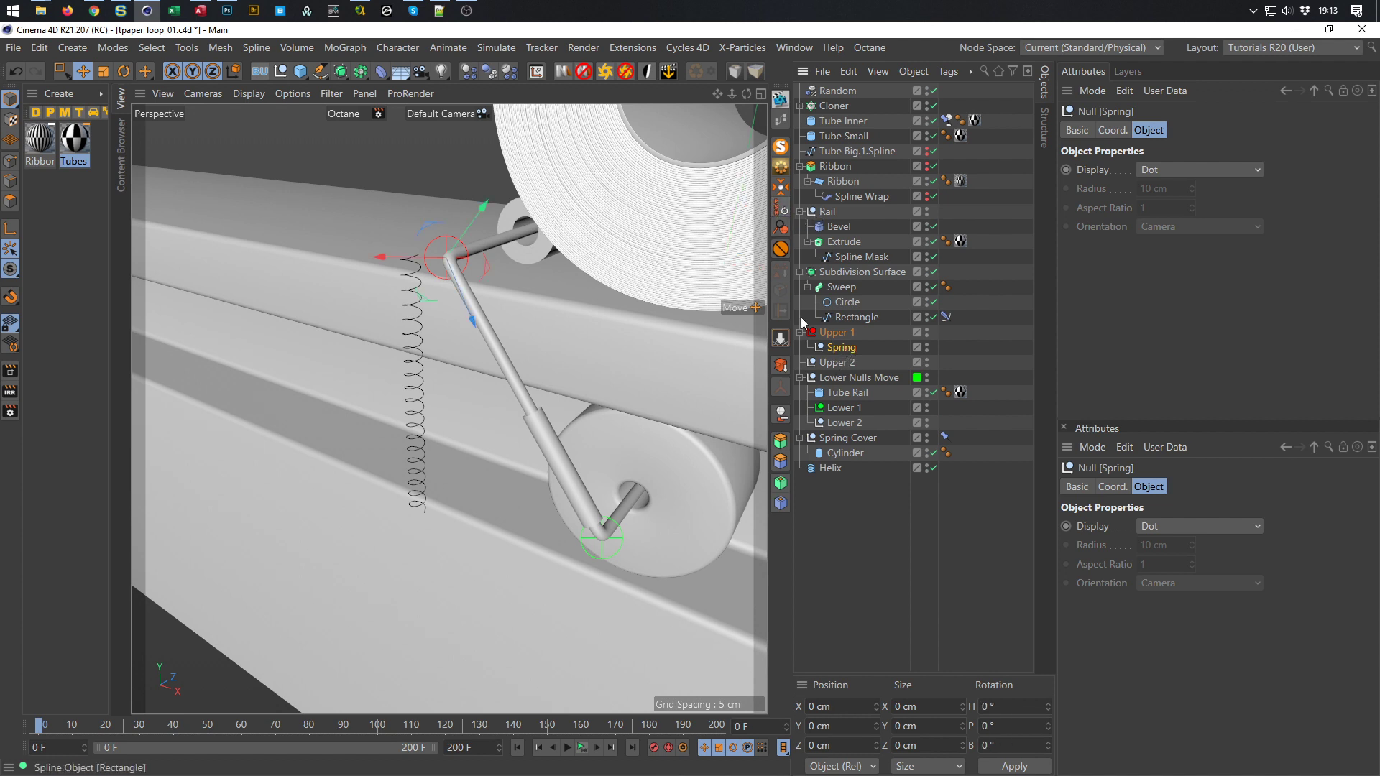
drag(842, 352, 854, 523)
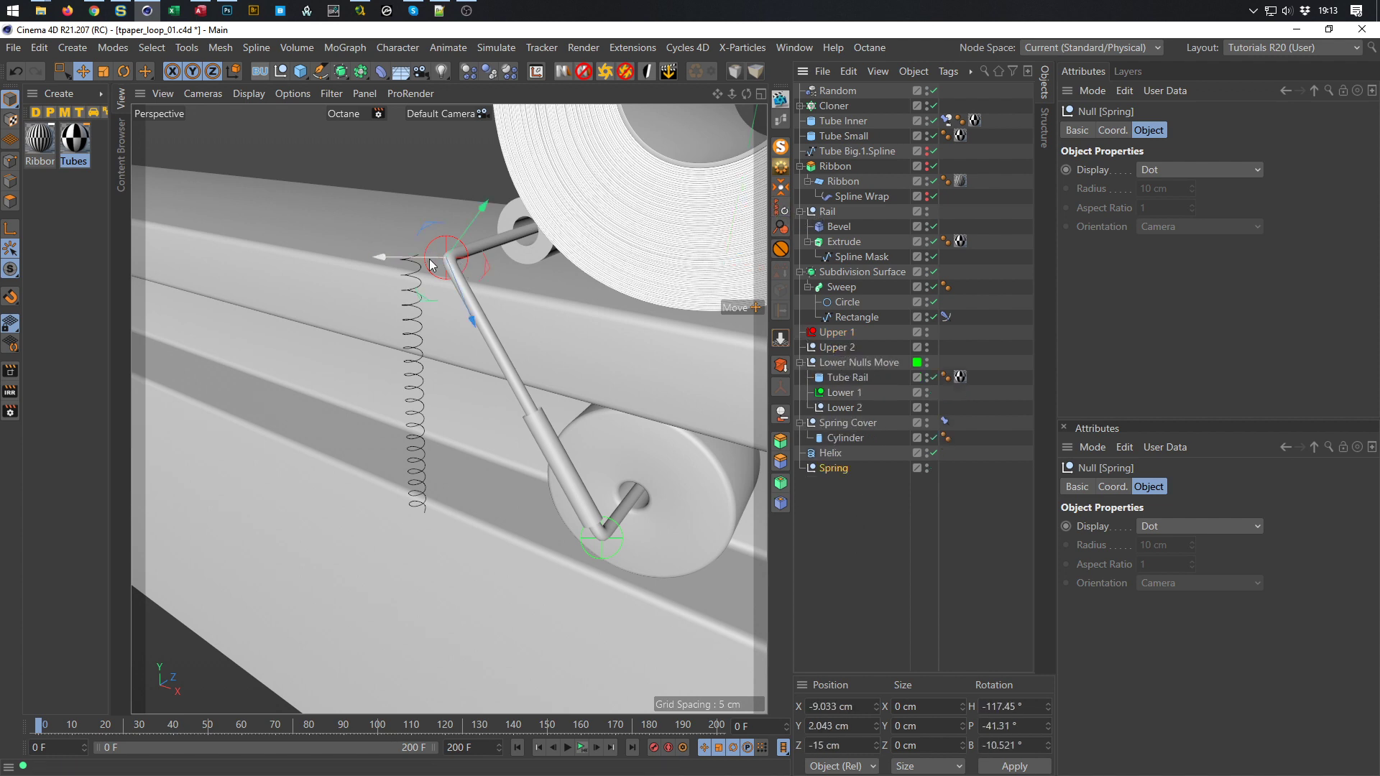
Make the Helix a child of the Spring null with its transform reset to zero, and save the project
mouse_move(832, 469)
mouse_down()
mouse_move(826, 457)
mouse_move(843, 471)
mouse_up()
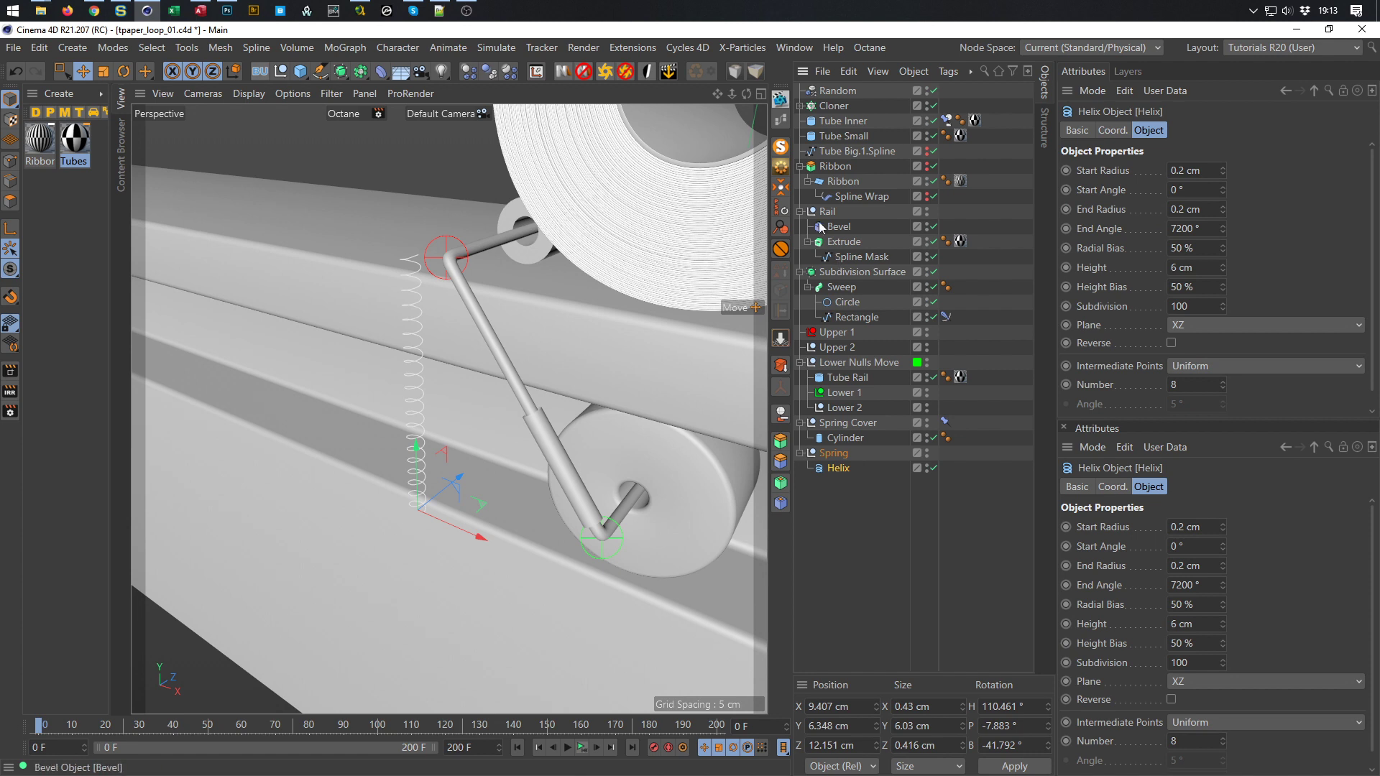
click(780, 208)
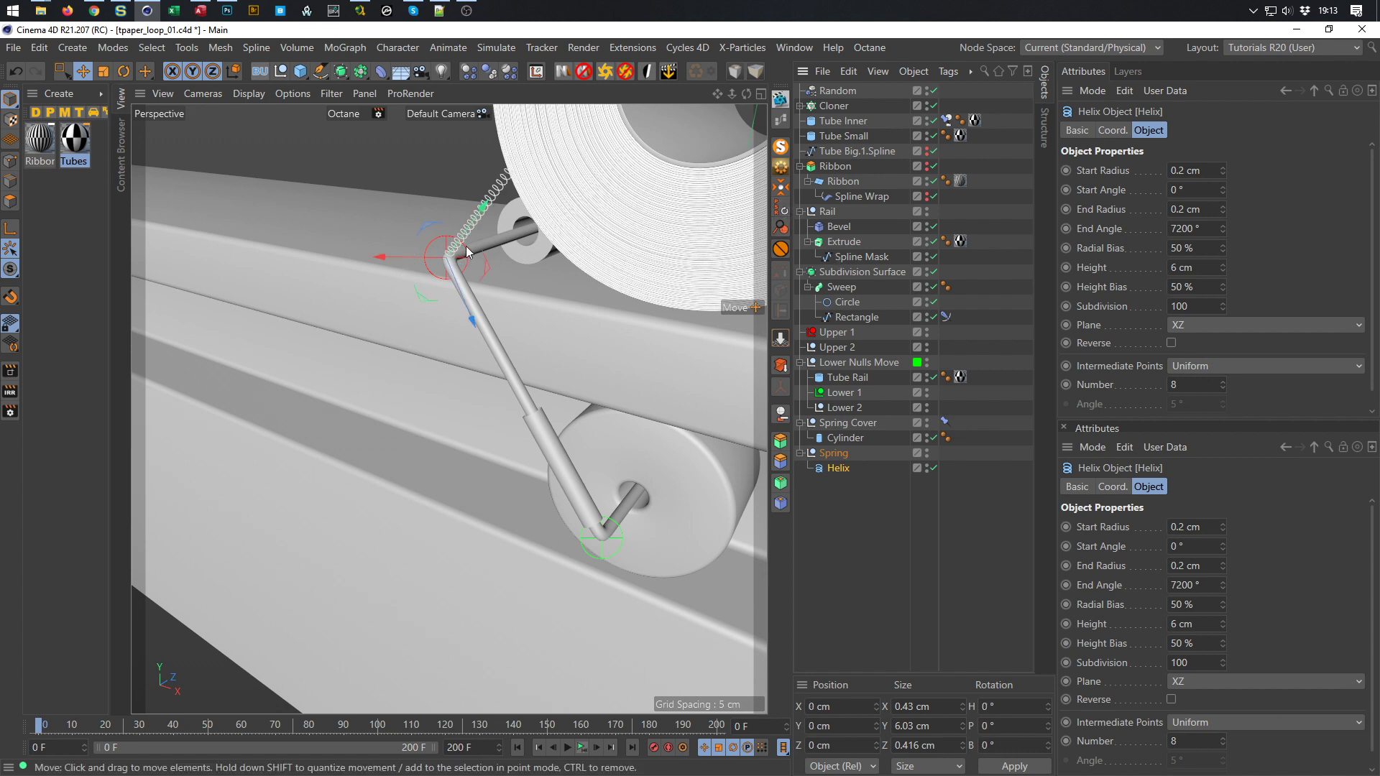
alt+middle_drag(465, 245, 444, 362)
scroll(445, 362, up, 2)
key(ctrl+s)
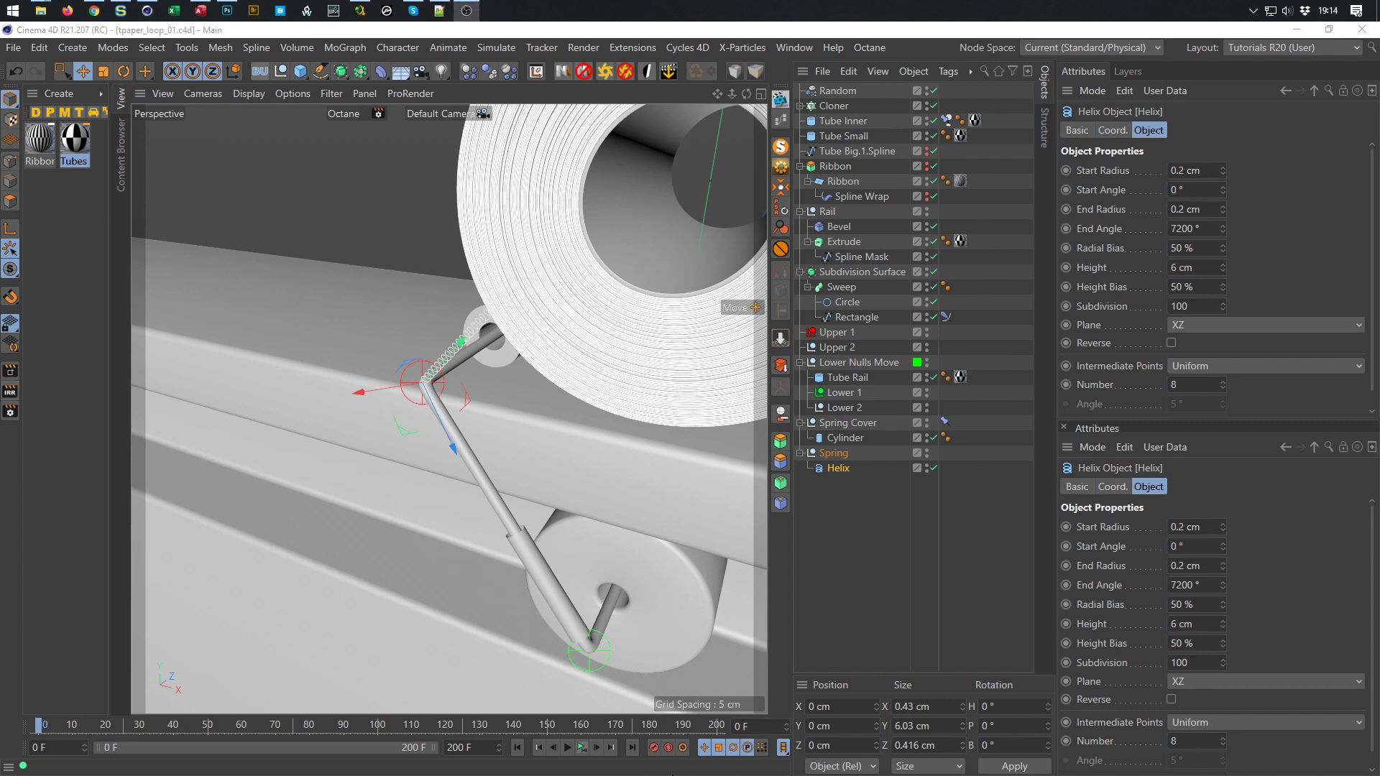
Add a Constraint tag to the Spring null with a Parent constraint targeting Upper 1, with rotation disabled
click(835, 453)
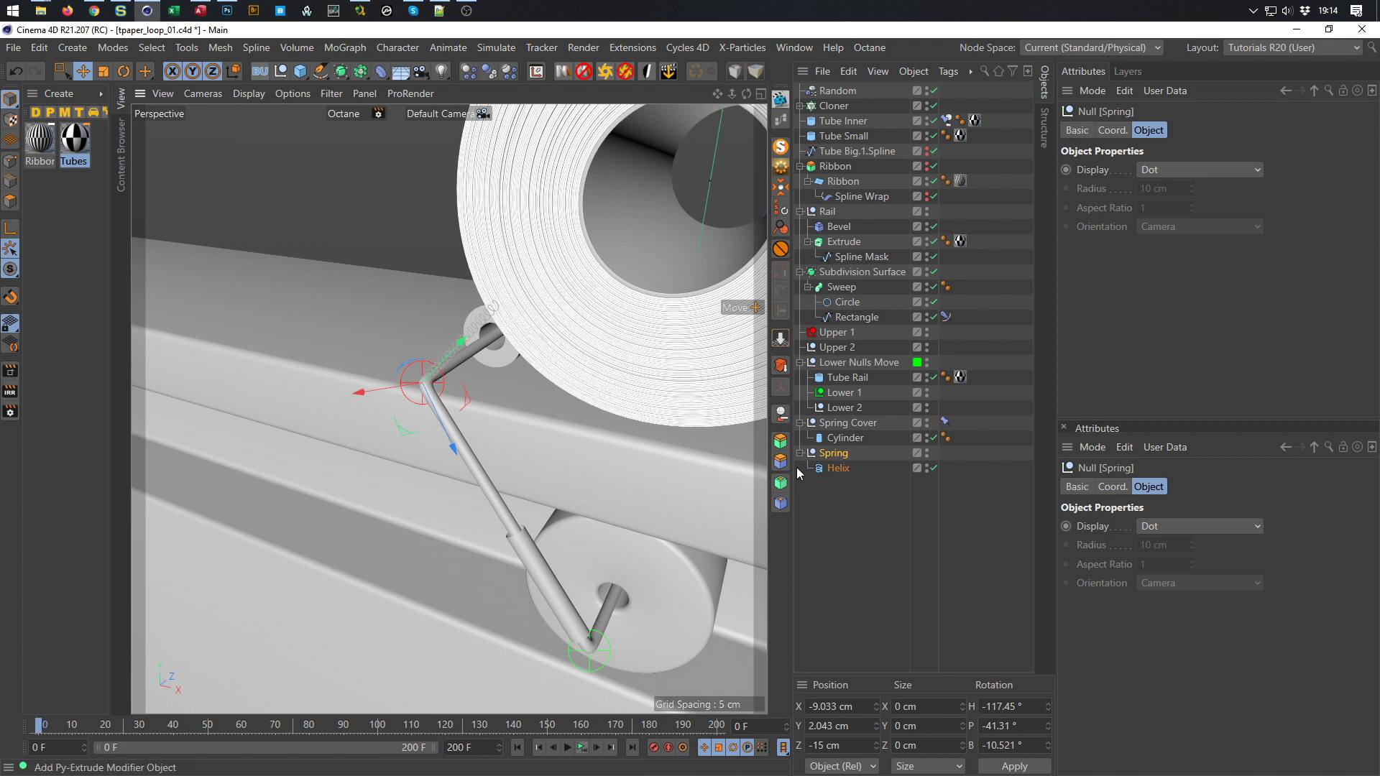
right_click(845, 459)
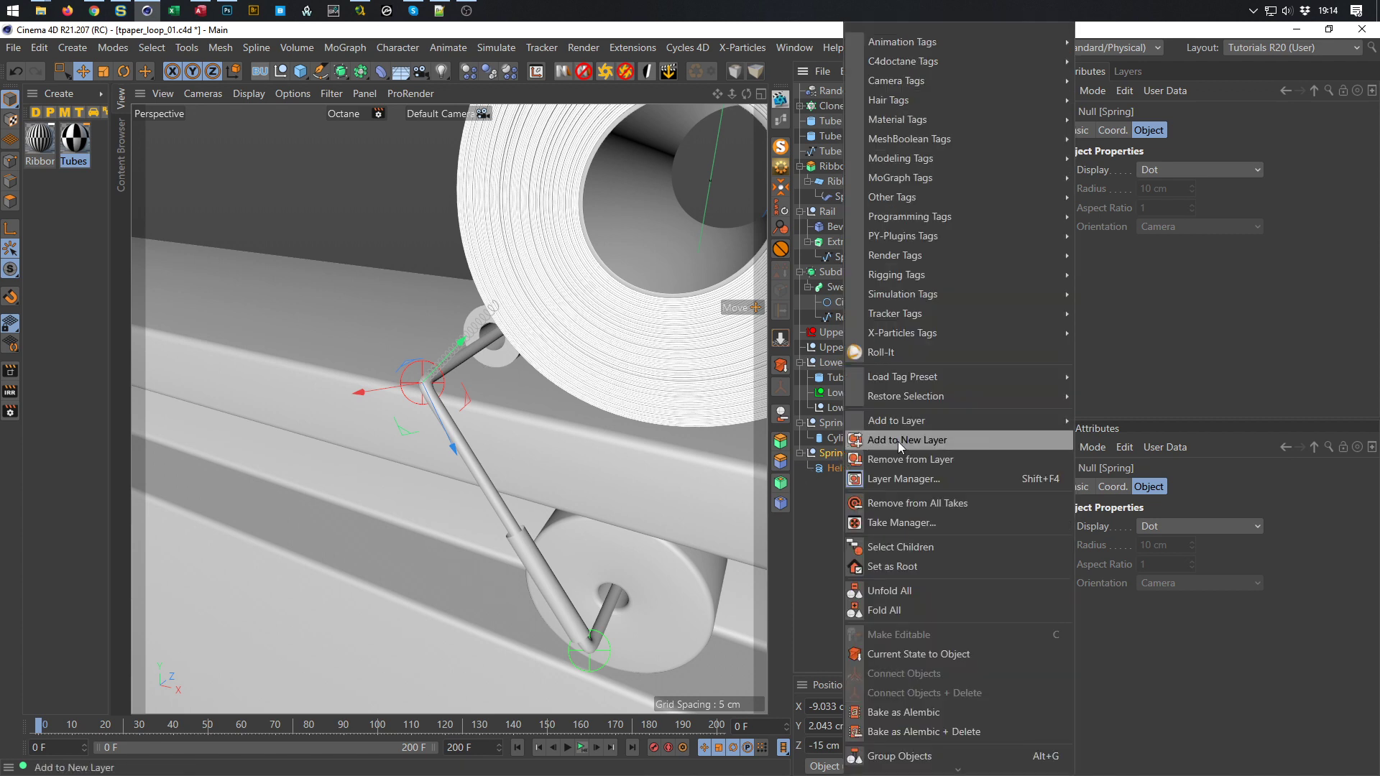
mouse_move(1024, 273)
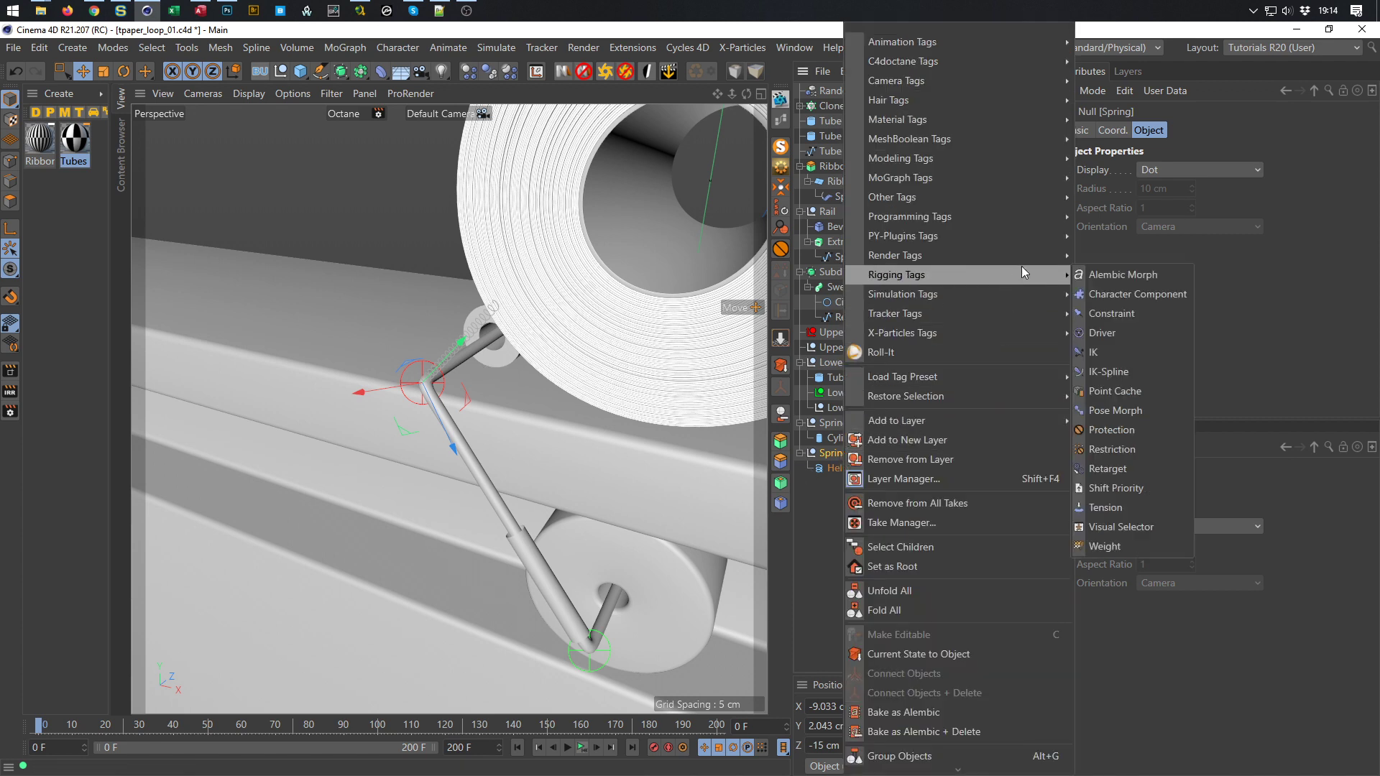
click(1113, 314)
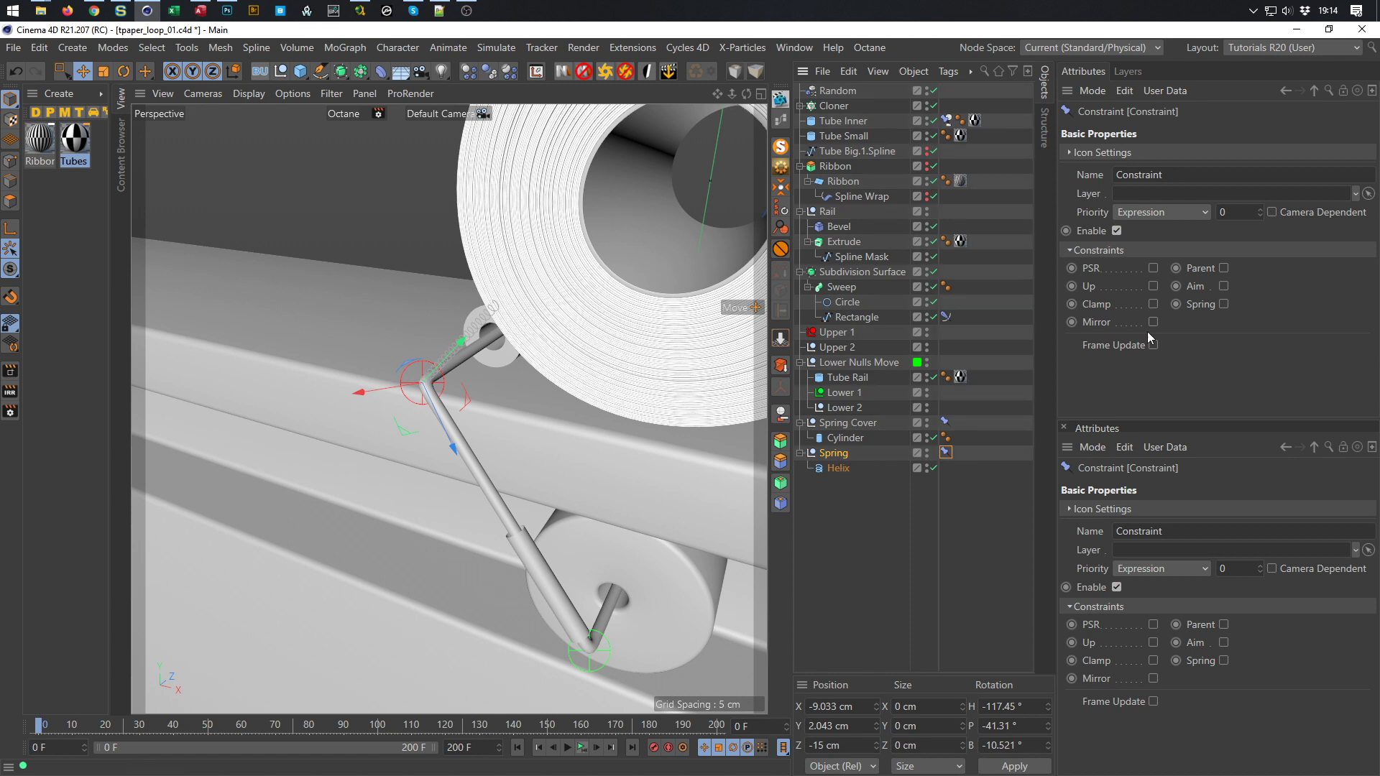
click(1222, 268)
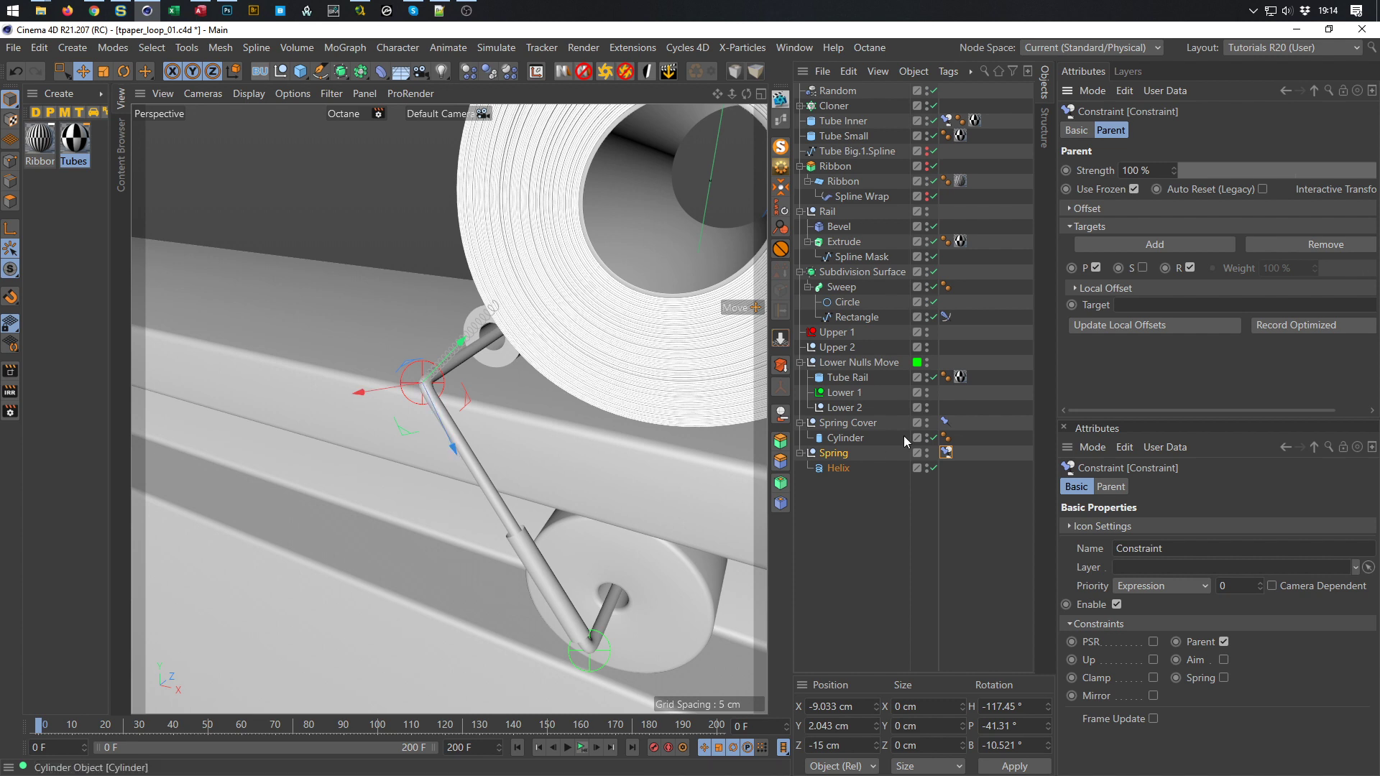
drag(844, 335, 1135, 309)
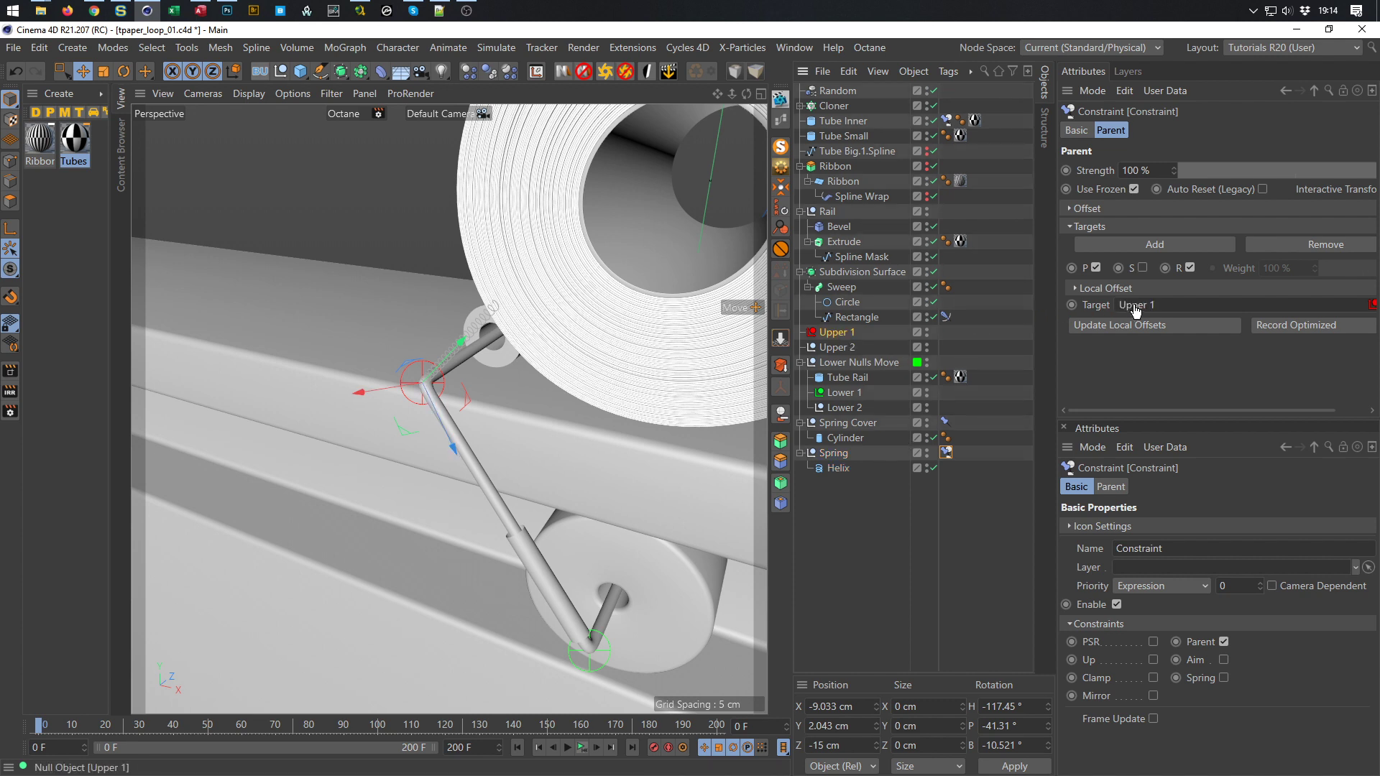
click(1189, 267)
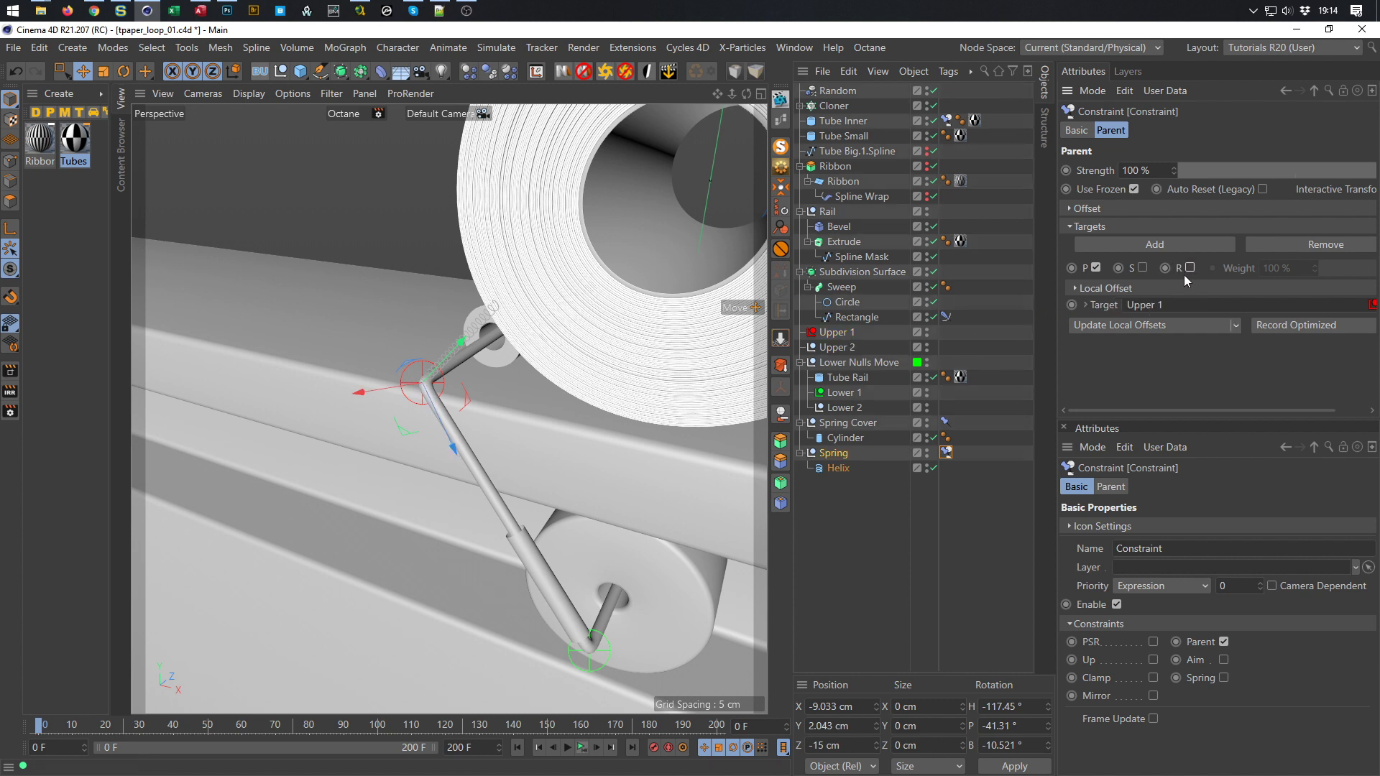
Enable an Aim constraint on the Spring null's tag, targeting Lower 1 with the axis set to Y+
click(1078, 131)
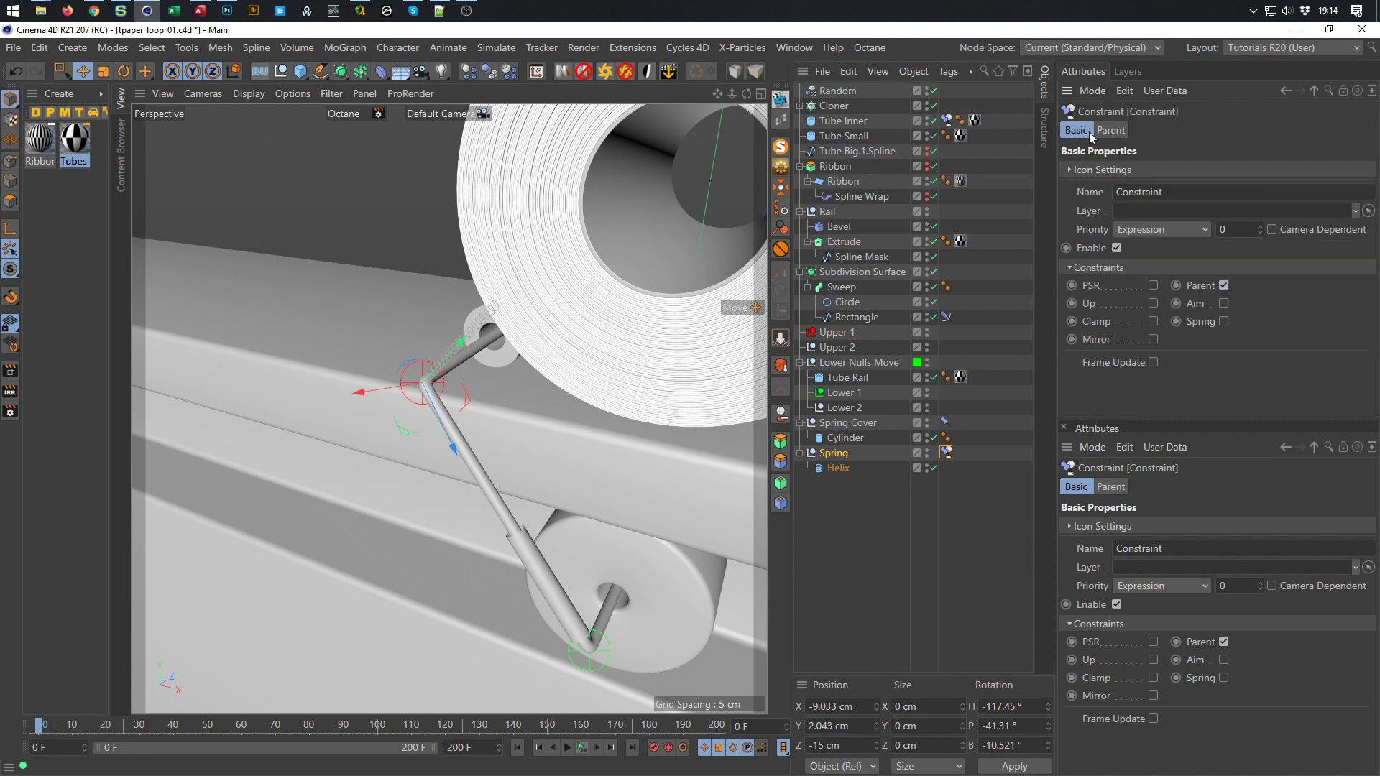
click(1222, 303)
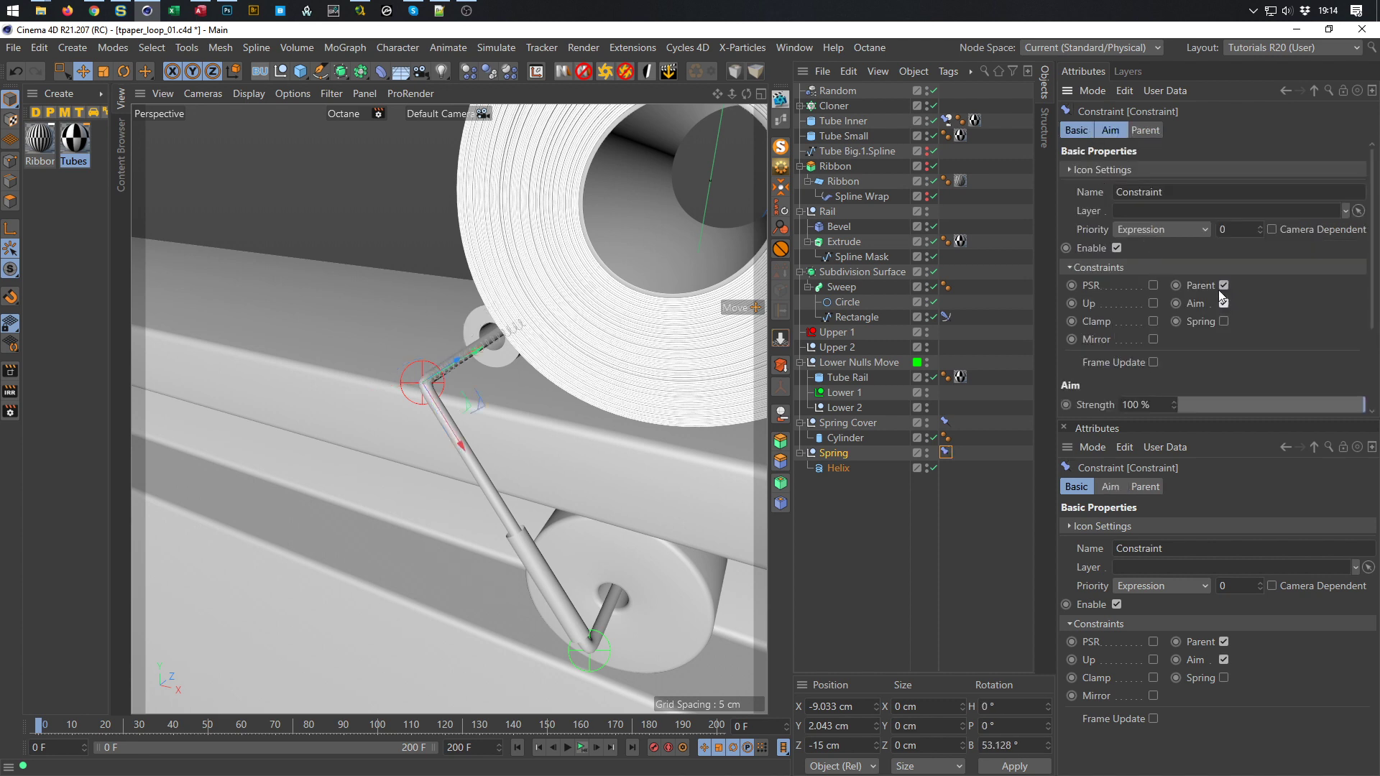
click(1113, 130)
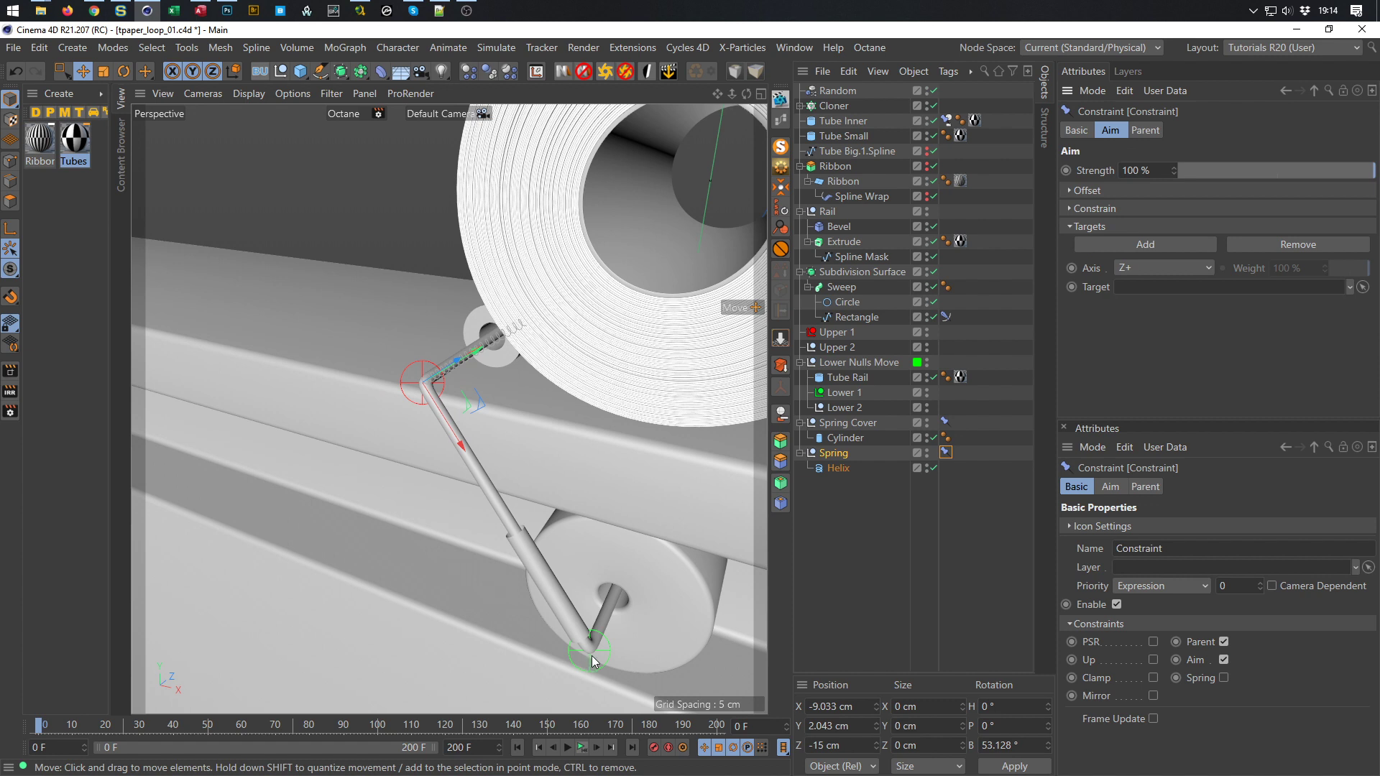
drag(839, 393, 1131, 287)
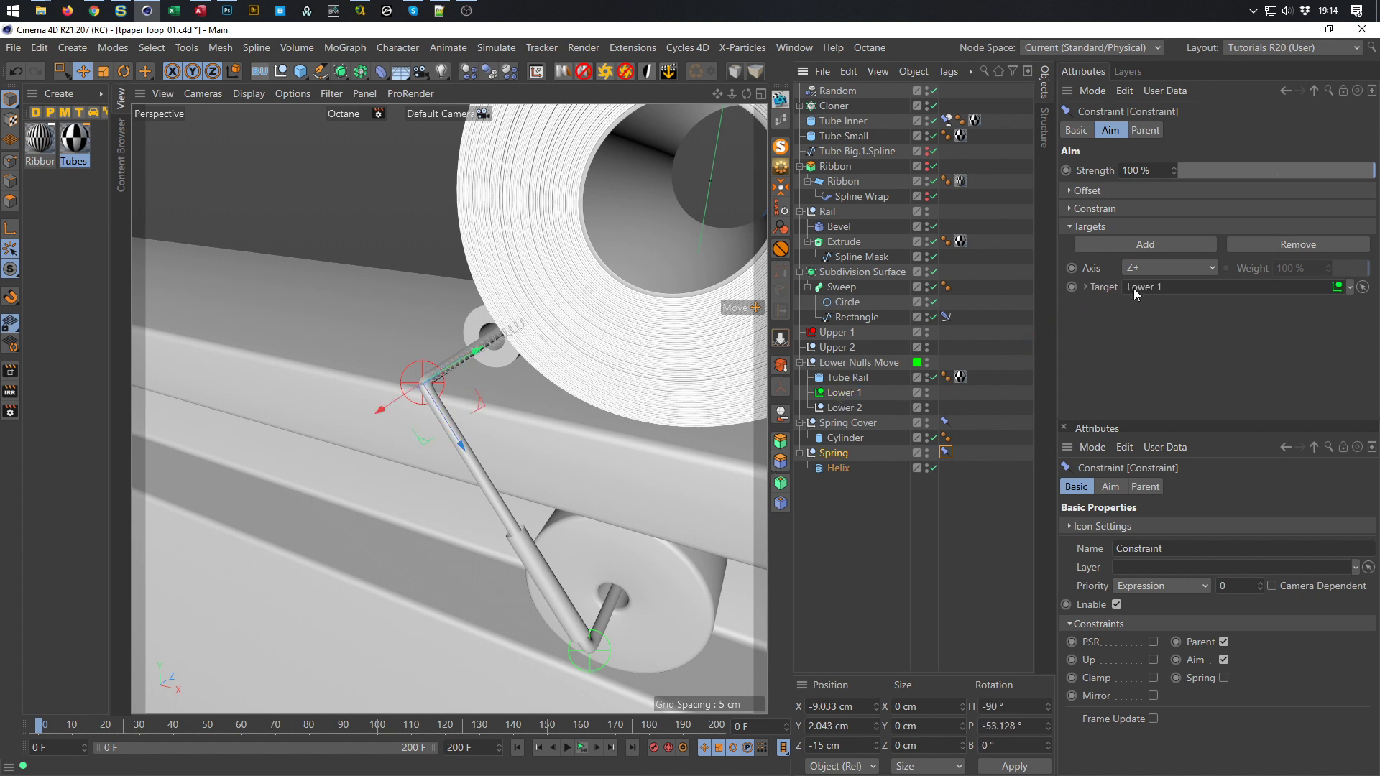
click(1154, 269)
click(1162, 327)
Set the Helix's start radius and end radius to 0.4 cm
scroll(489, 489, up, 3)
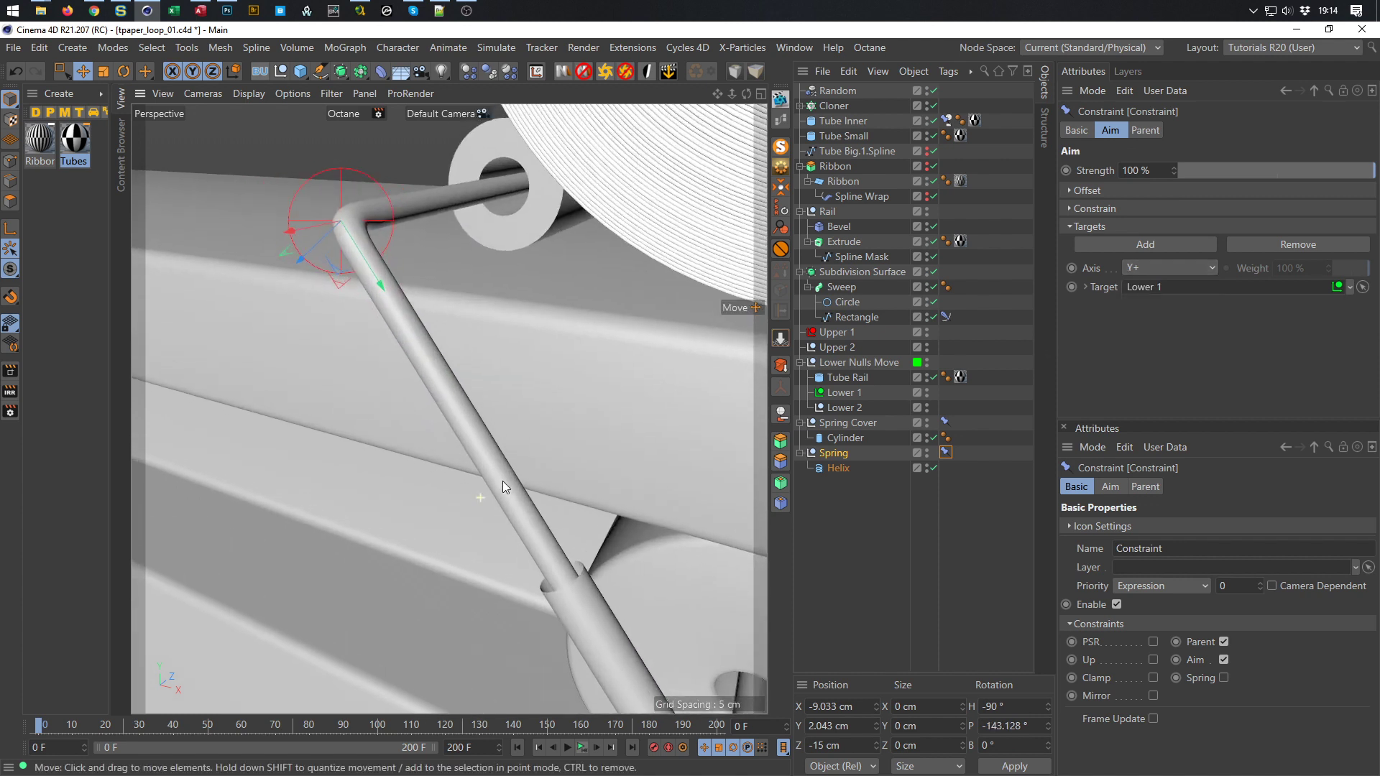
click(839, 467)
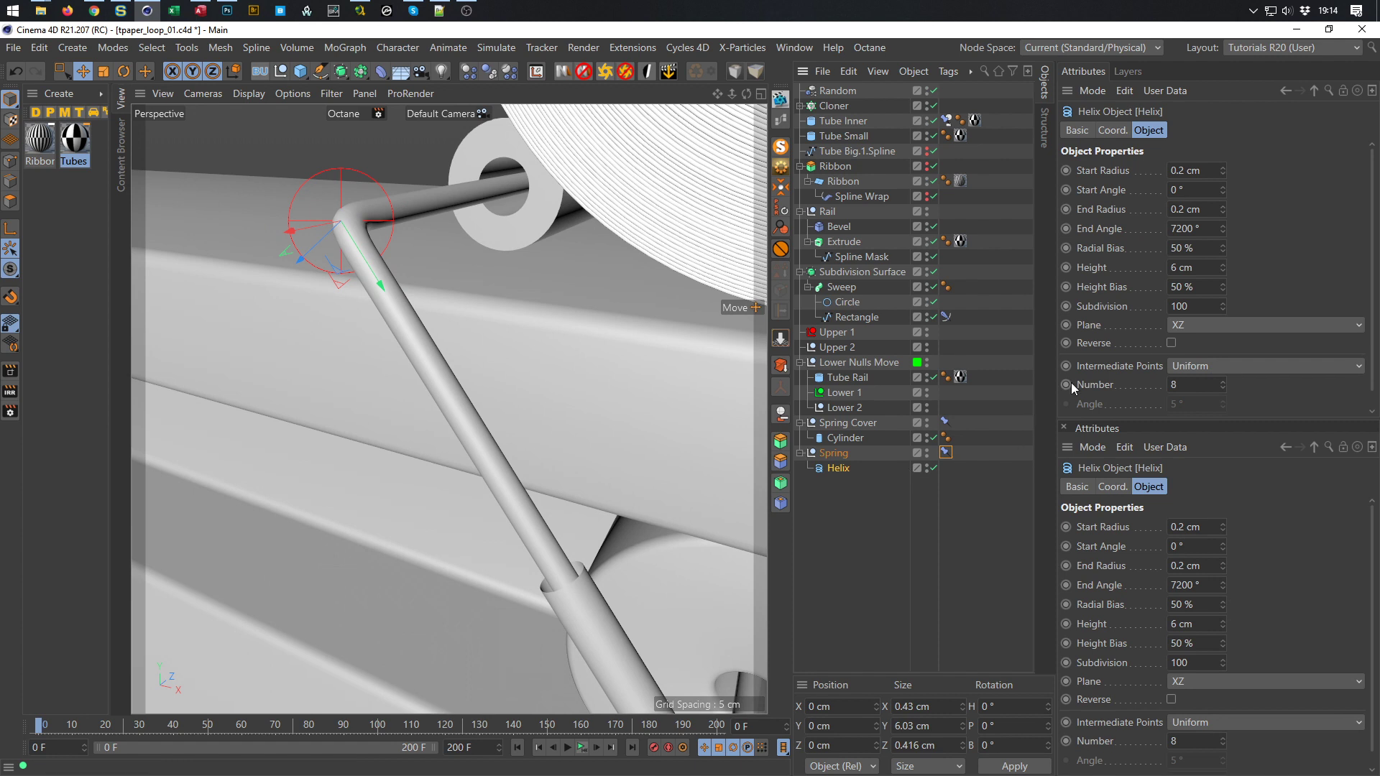
drag(1181, 176, 1223, 197)
text(3)
key(Tab)
key(Tab)
text(.3)
drag(1178, 171, 1216, 179)
text(.4)
key(Tab)
key(Tab)
text(,)
key(Return)
Shift the Helix about 0.56 cm along its Y axis, down the wire arm
scroll(514, 326, down, 4)
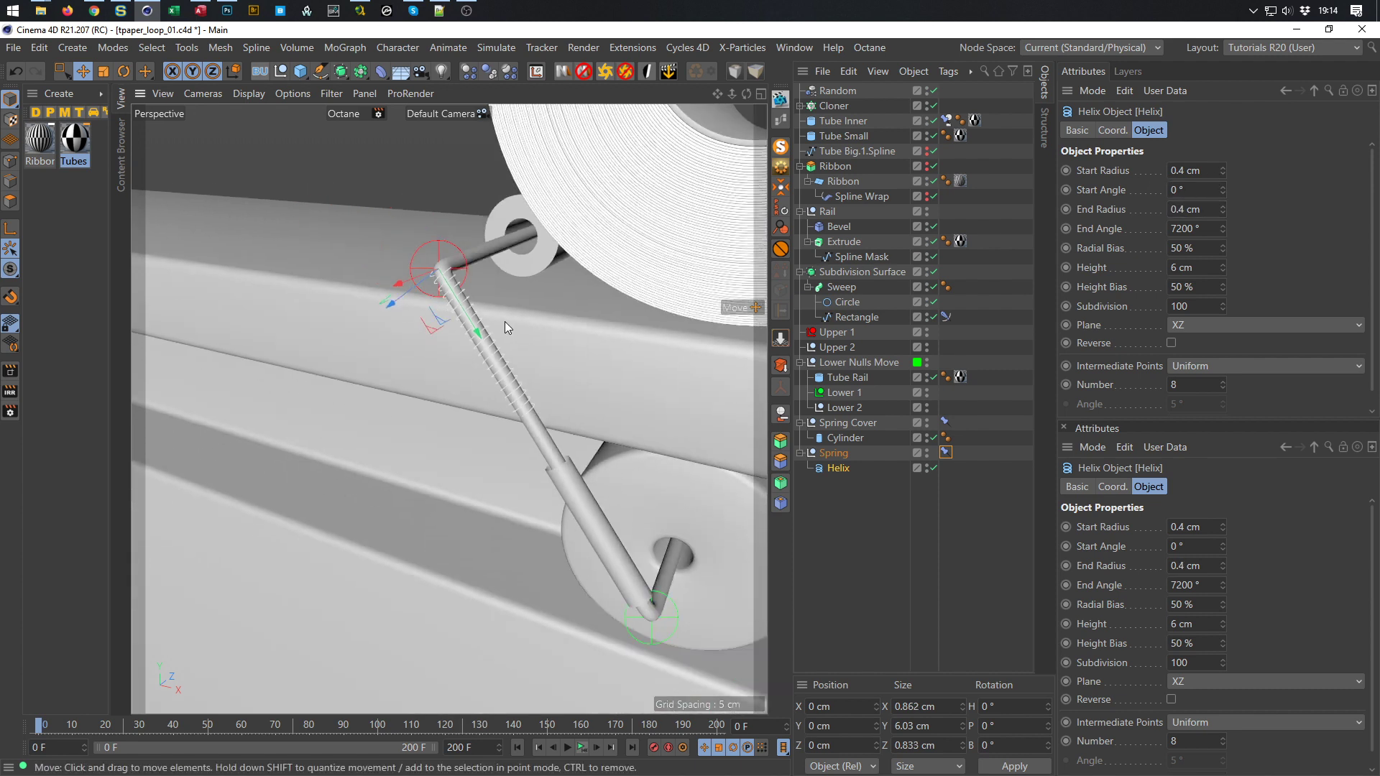
drag(477, 332, 476, 352)
alt+drag(736, 496, 454, 404)
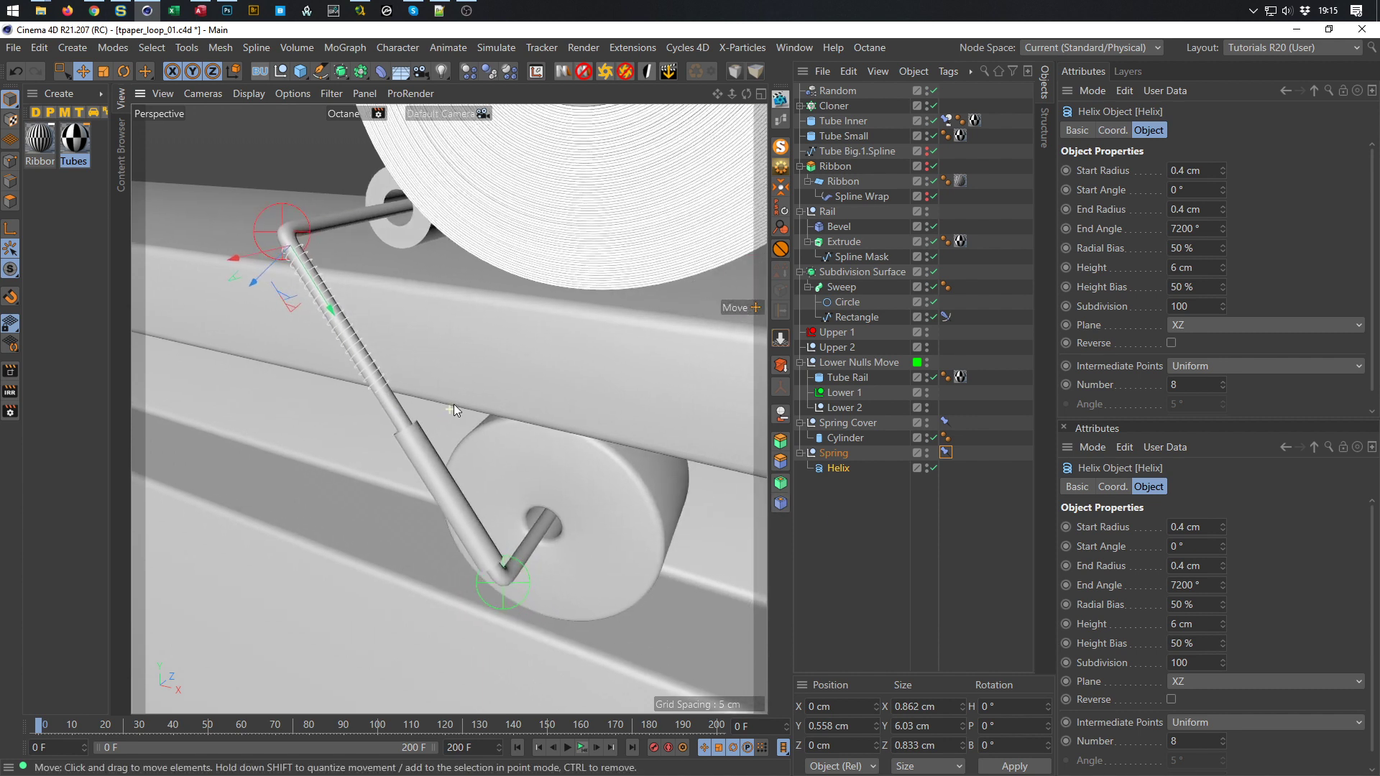
Test the spring rig by moving Lower Nulls Move about 4 cm along X, undo the move, and save the project
click(877, 361)
alt+drag(657, 488, 356, 400)
drag(586, 408, 625, 494)
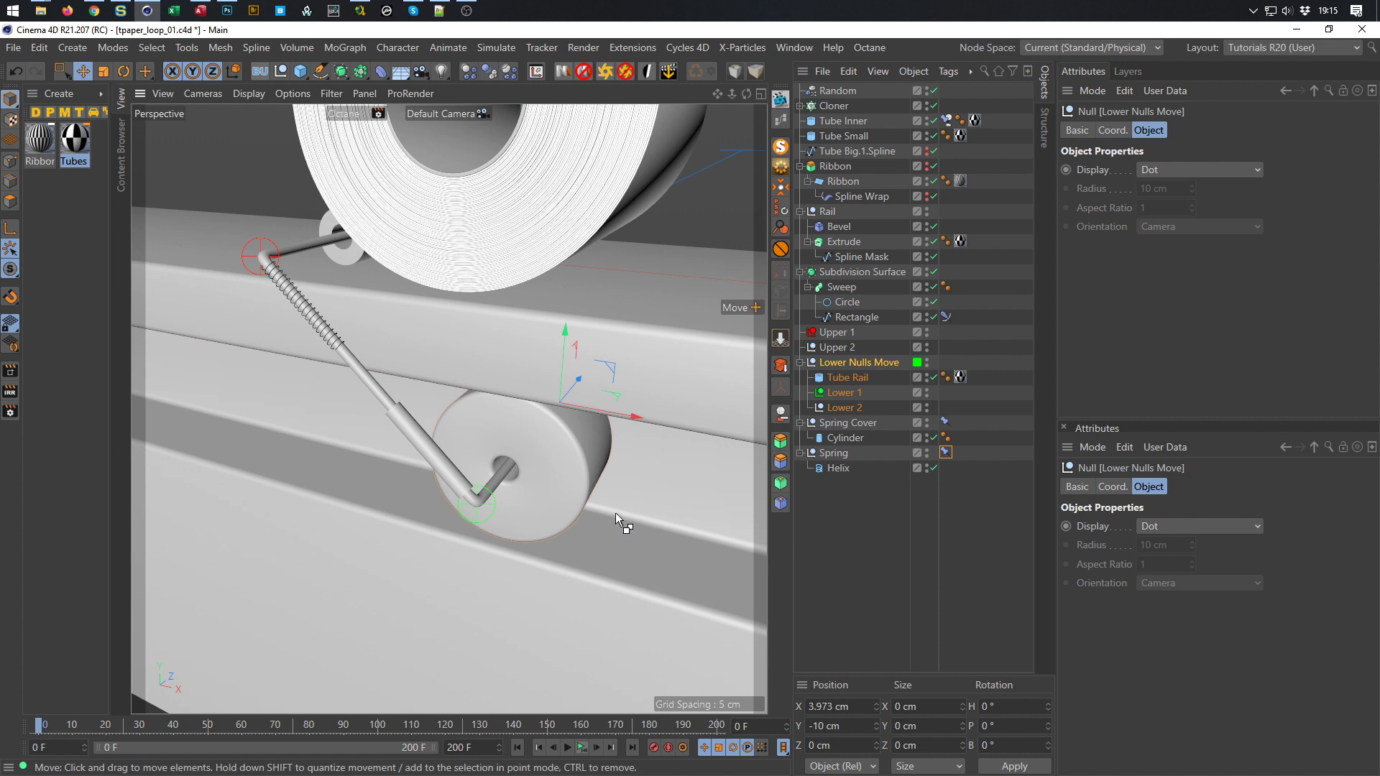
key(ctrl+z)
key(ctrl+s)
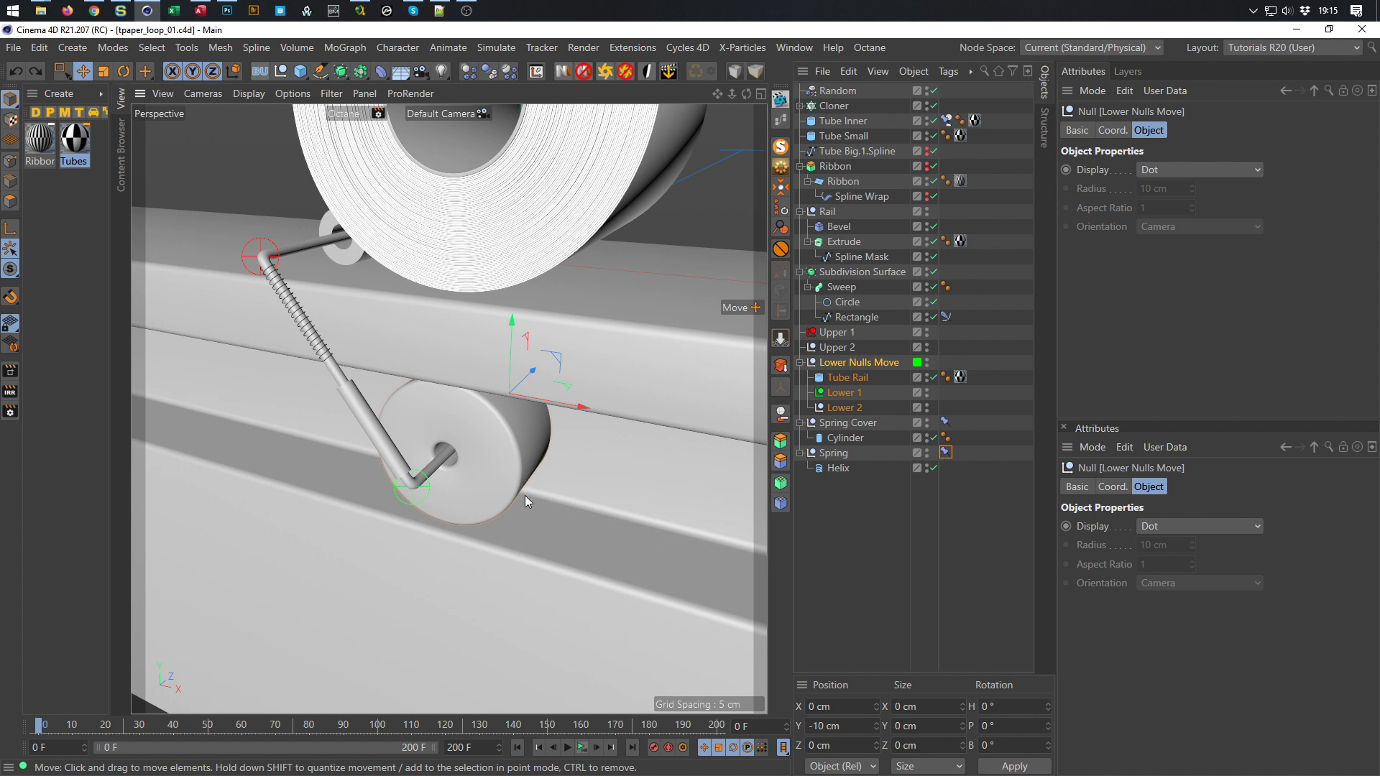
Set the Helix's height to 9 cm and save the project
alt+middle_drag(334, 315, 413, 348)
scroll(415, 348, up, 4)
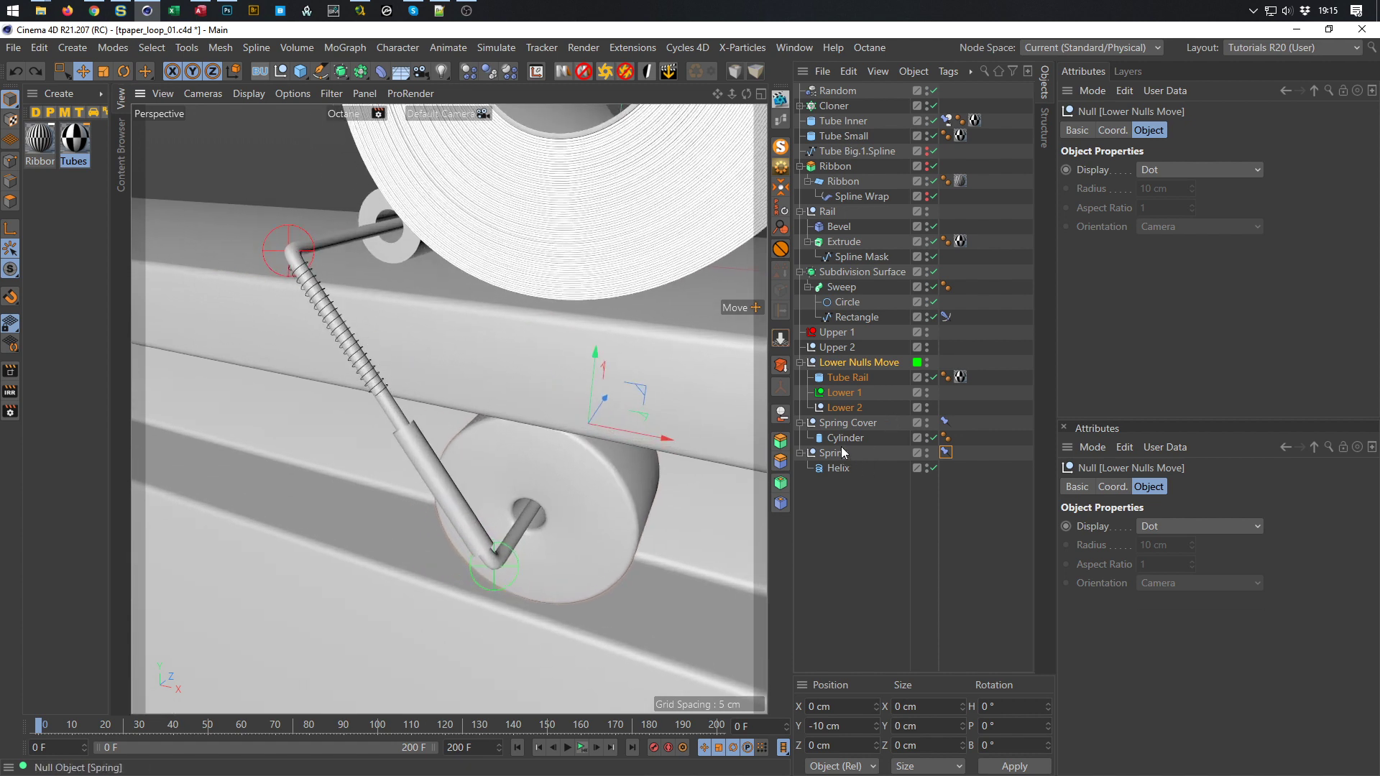
click(839, 469)
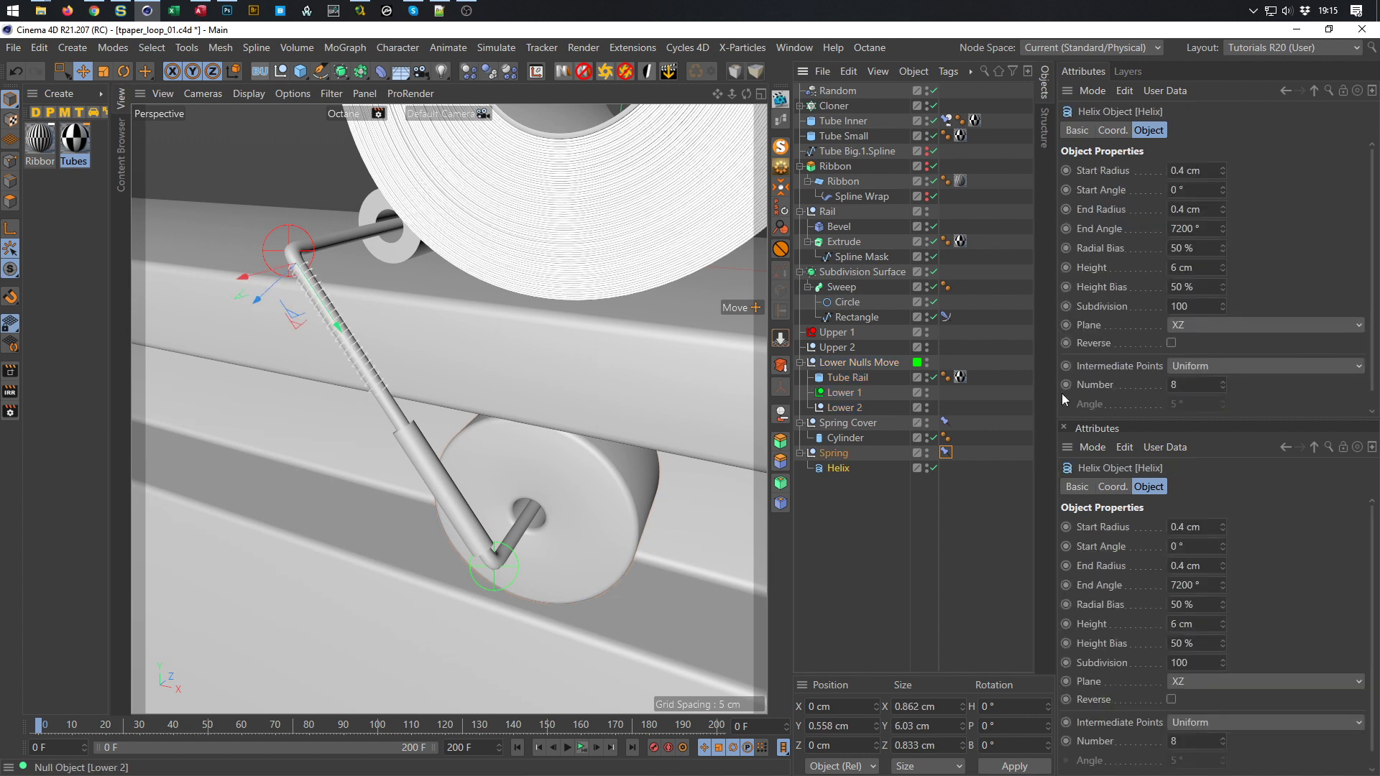
click(1221, 264)
click(1221, 265)
click(1222, 265)
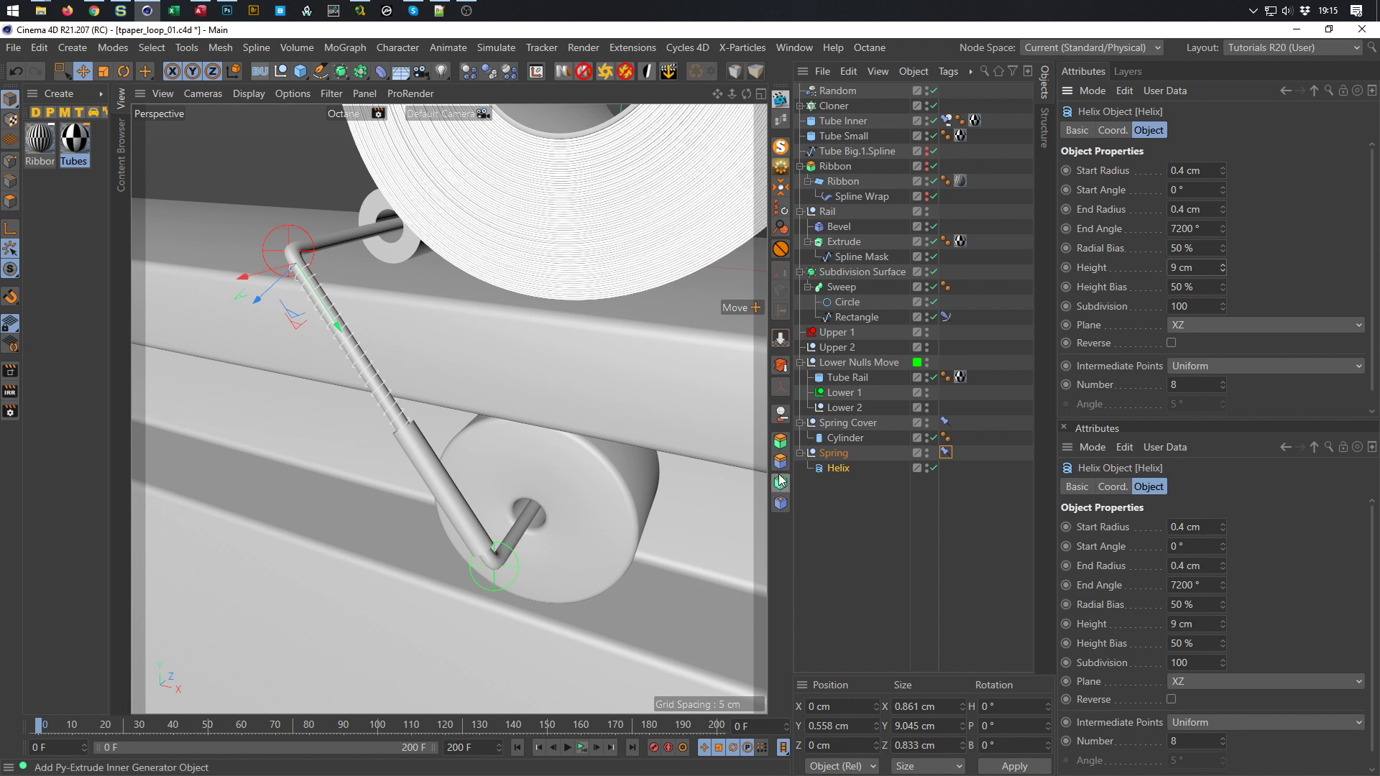
key(ctrl+s)
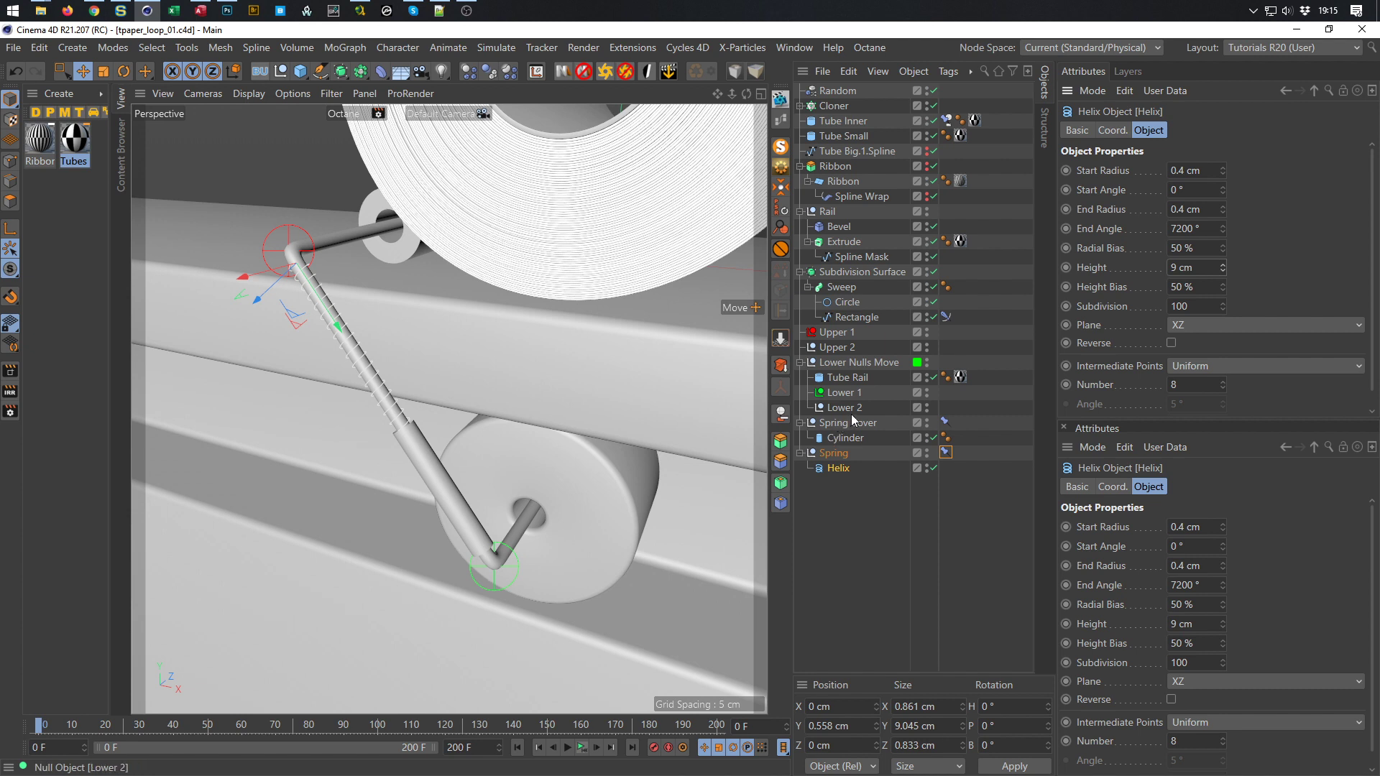
Add a Circle spline with a 0.1 cm radius and place it inside the Spring null above the Helix
click(319, 74)
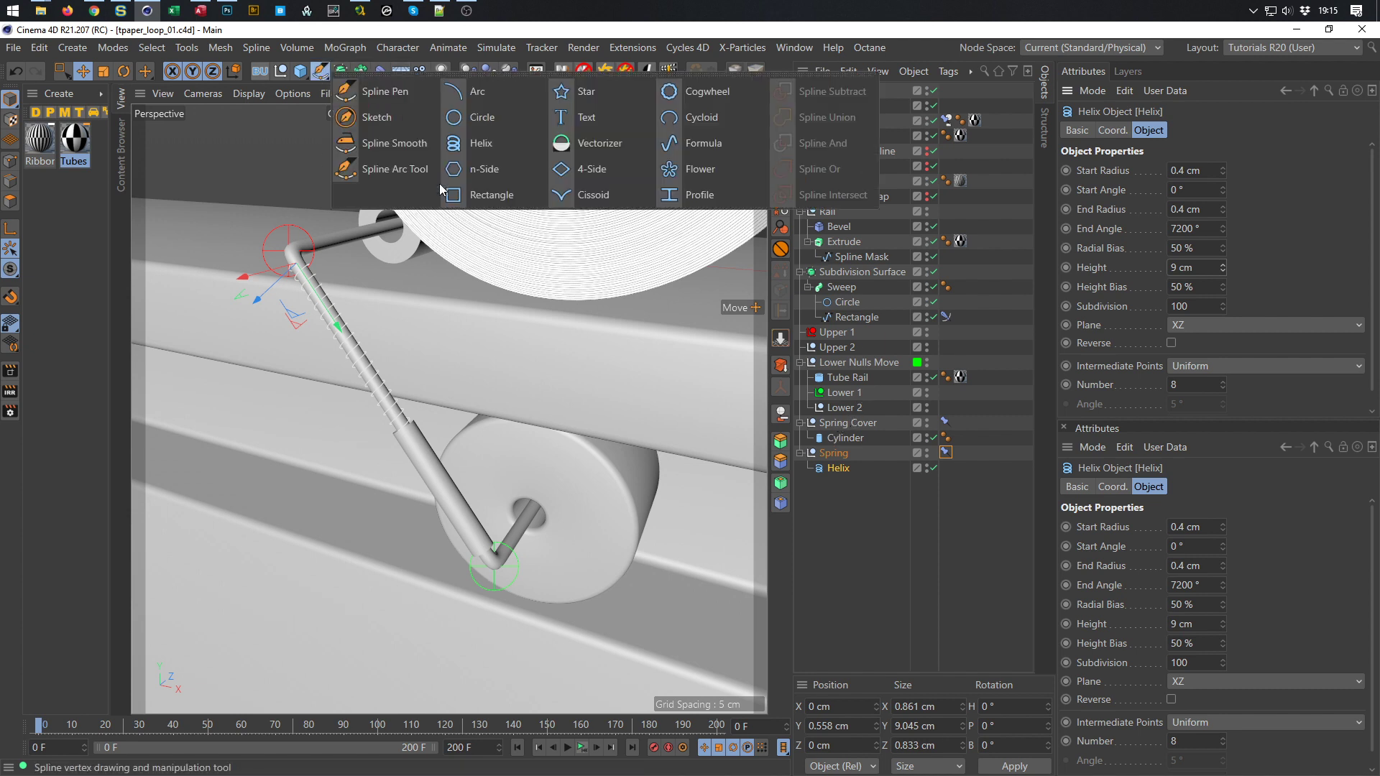
click(438, 183)
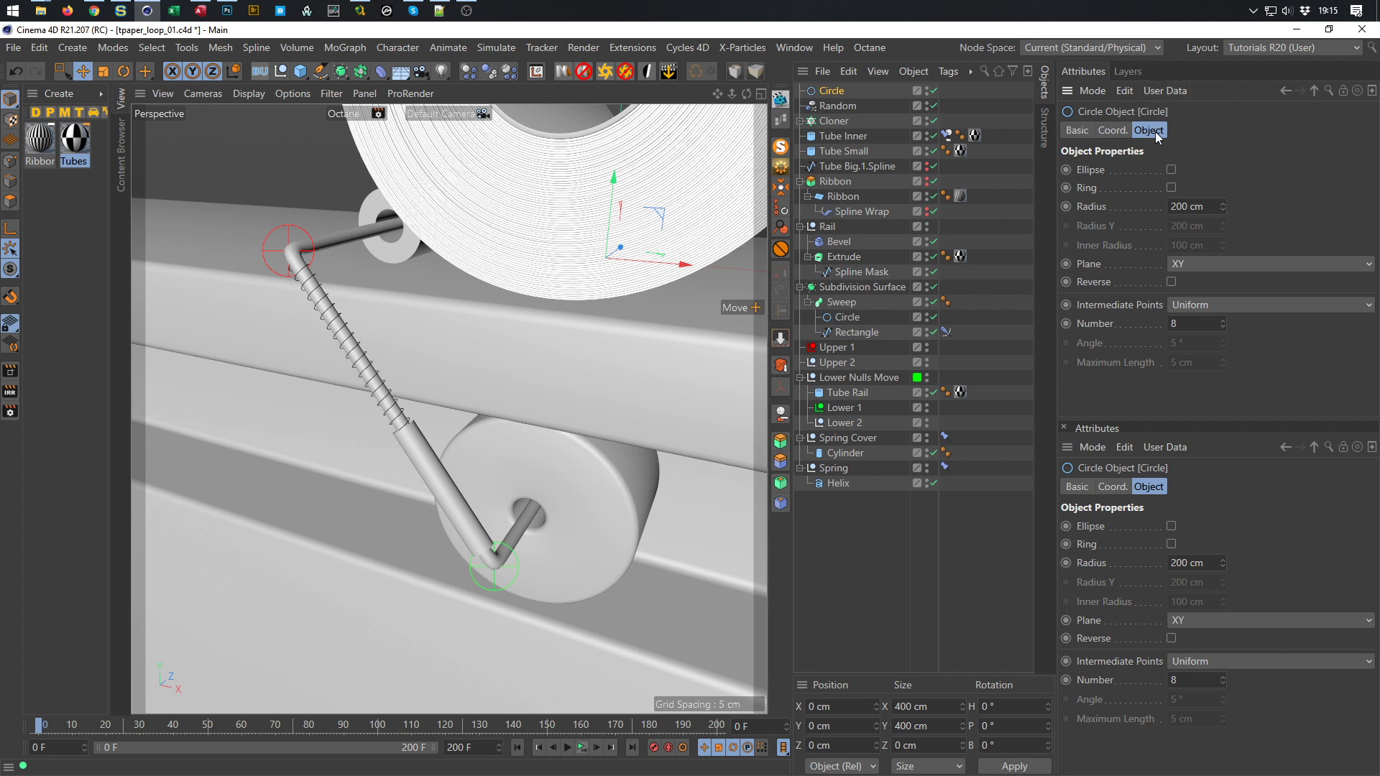
click(1205, 207)
text(0.1)
key(Return)
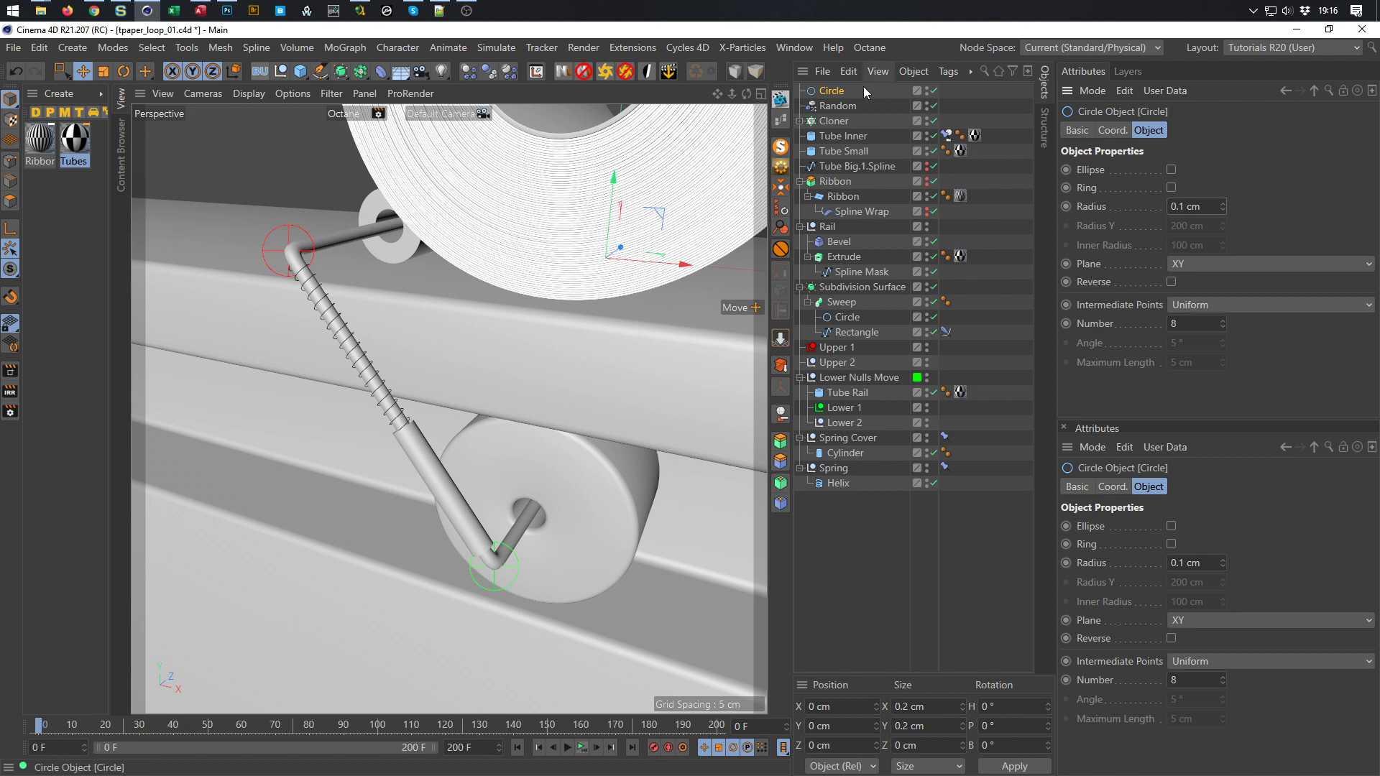
drag(842, 467, 844, 477)
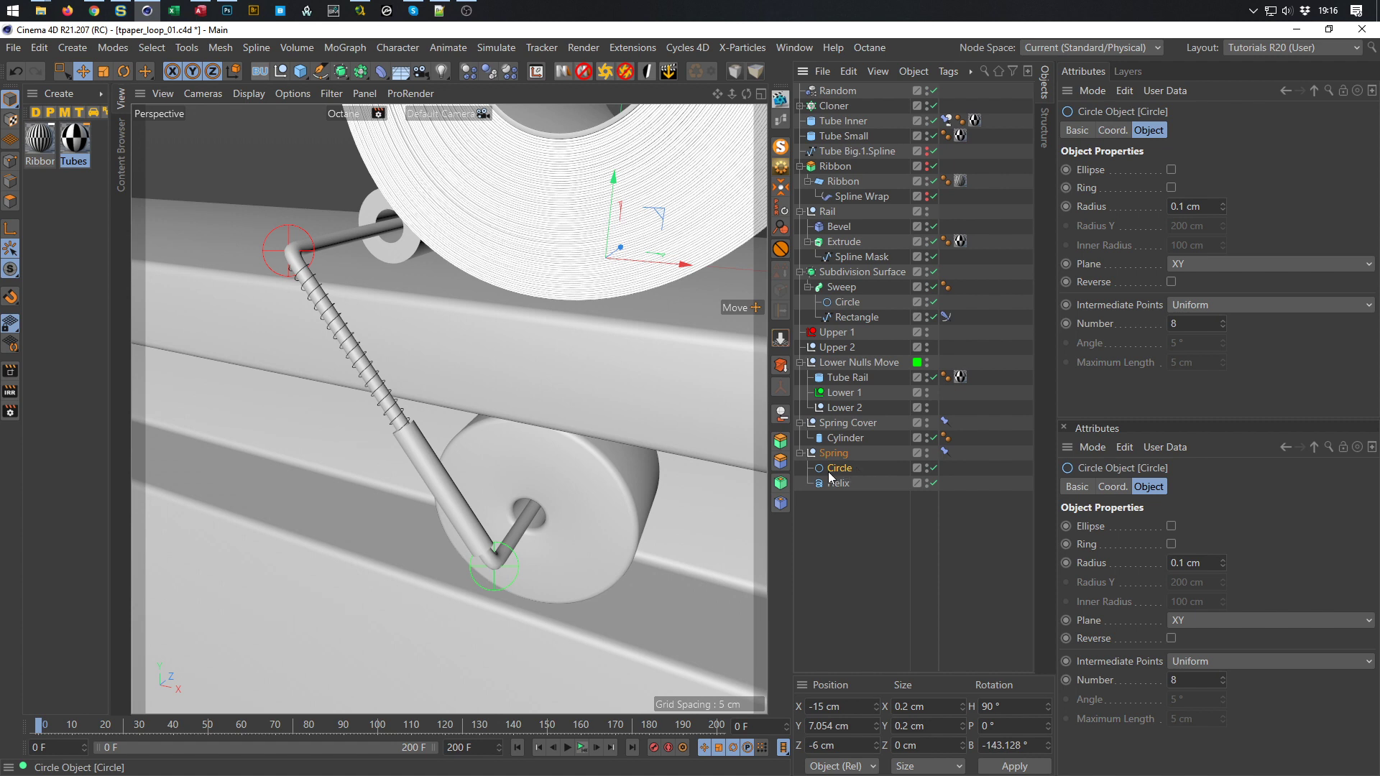
Add a Sweep inside the Spring null using the Circle as profile and the Helix as path
click(347, 76)
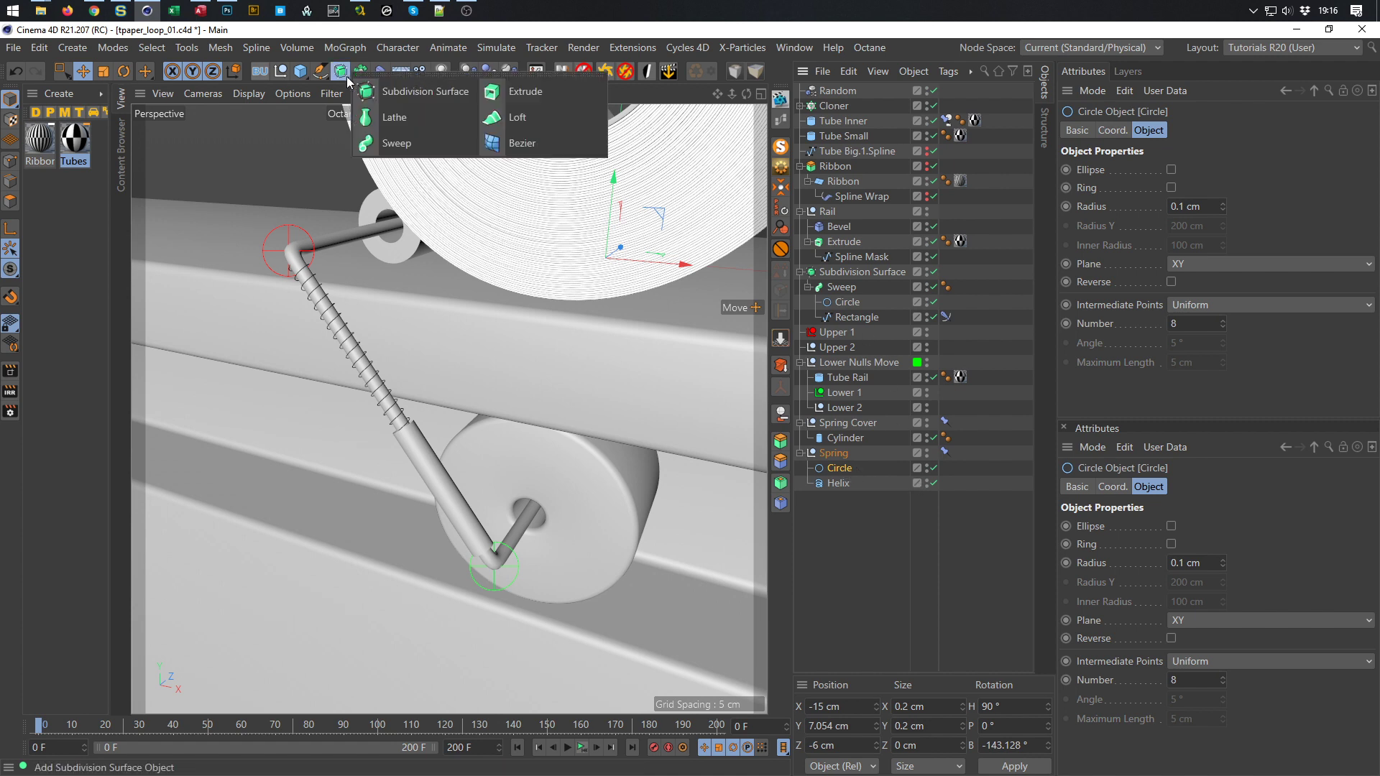
alt+click(366, 143)
mouse_move(834, 504)
mouse_down()
mouse_move(840, 489)
mouse_move(842, 504)
mouse_up()
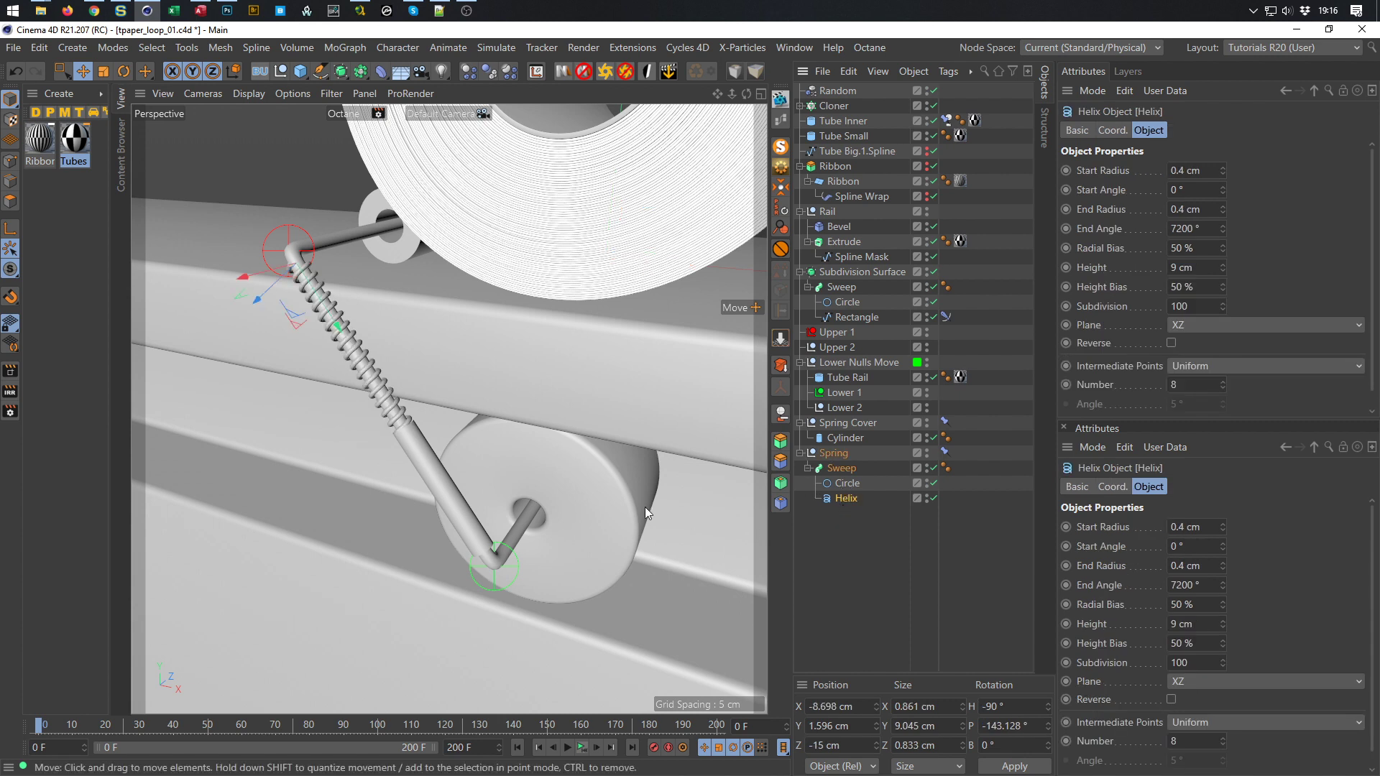
scroll(363, 365, up, 8)
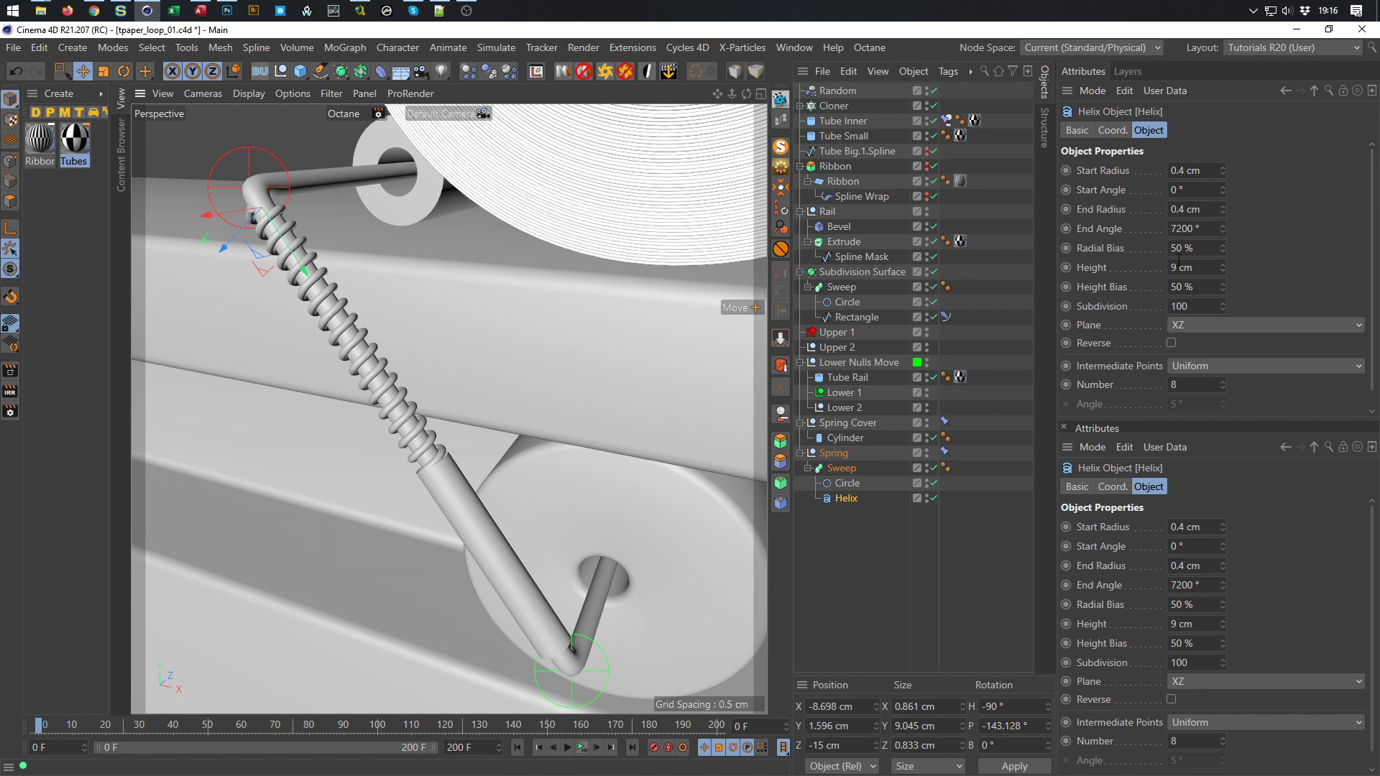
Double the Helix's end angle to 14400°, set its subdivision to 200, and save the project
click(1198, 228)
text(*2)
key(Return)
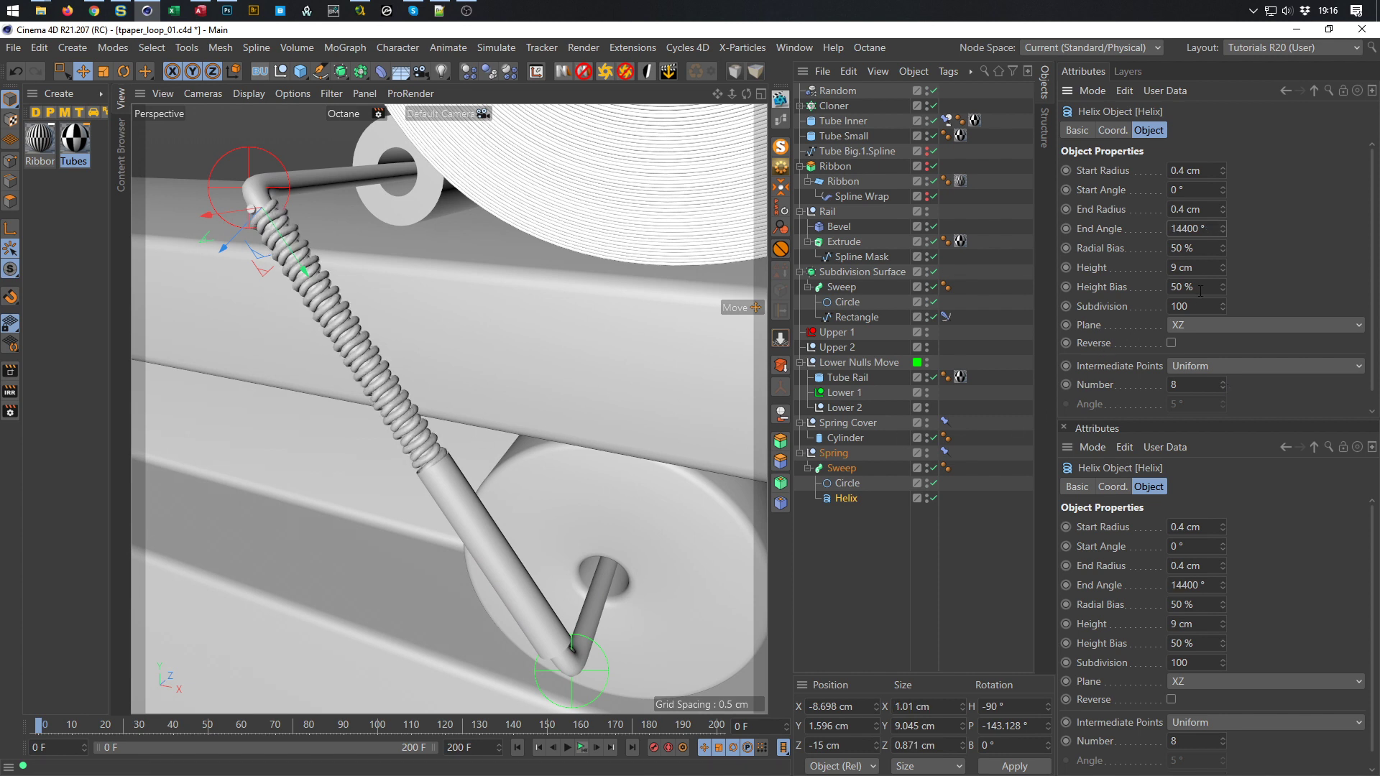
drag(1199, 310, 1092, 392)
text(200)
key(Return)
key(ctrl+s)
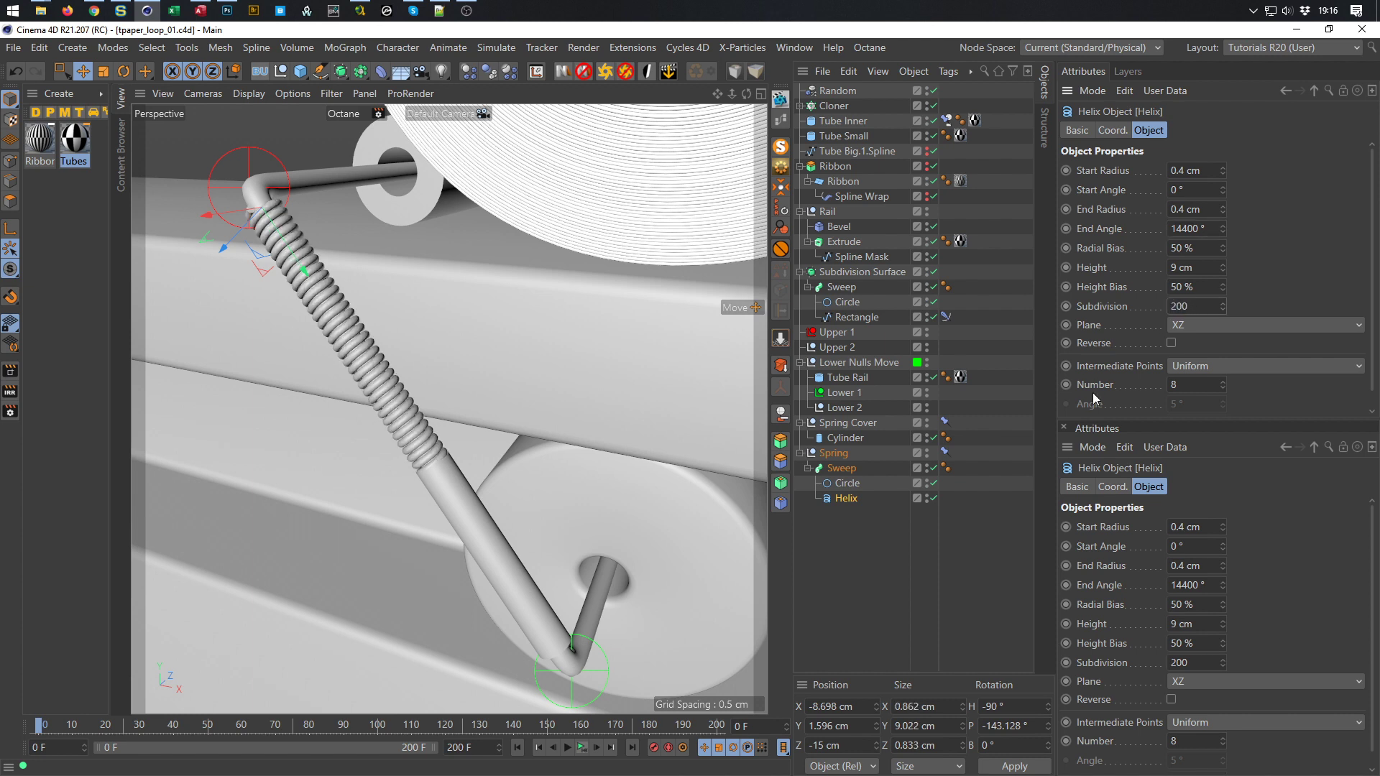
Try a 0.05 cm radius on the spring's Circle profile and settle on 0.08 cm
alt+drag(473, 408, 290, 425)
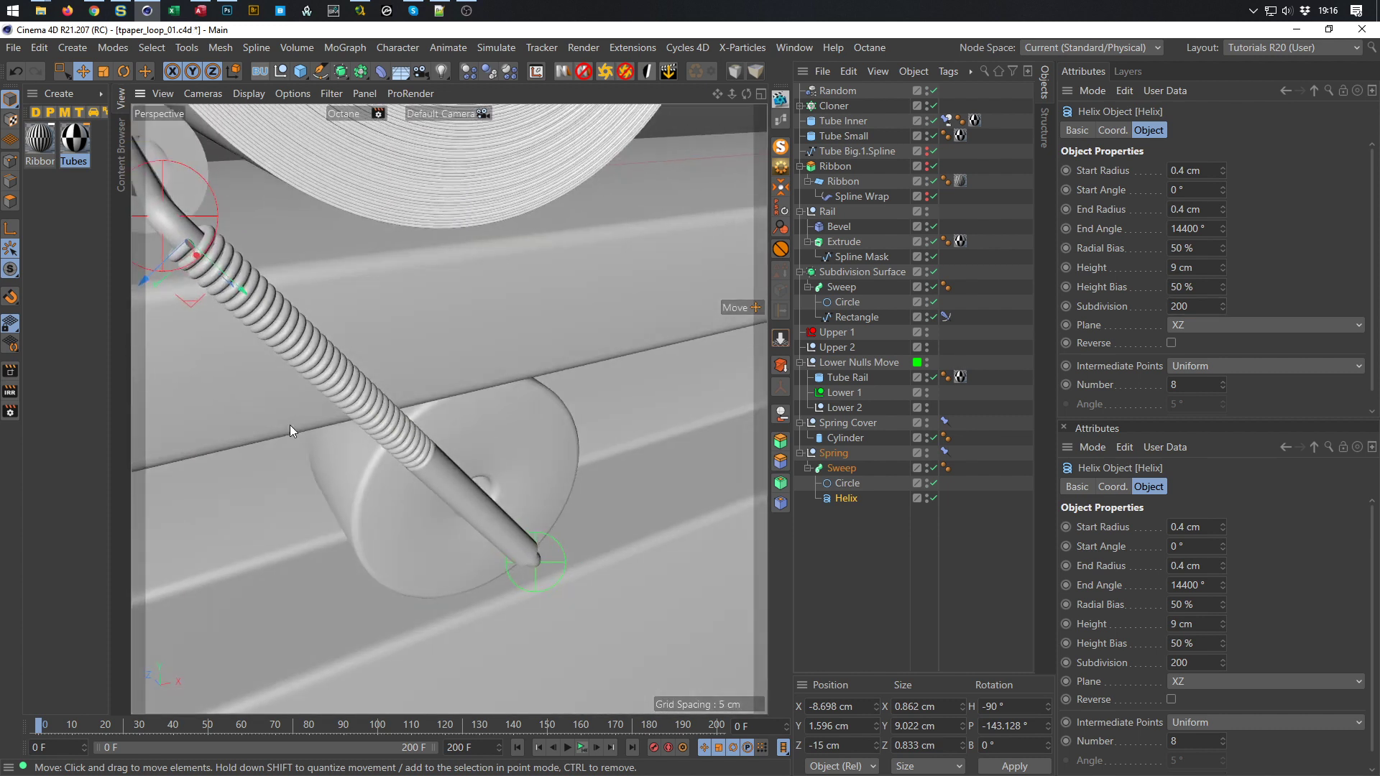
alt+drag(347, 356, 467, 421)
scroll(469, 395, up, 6)
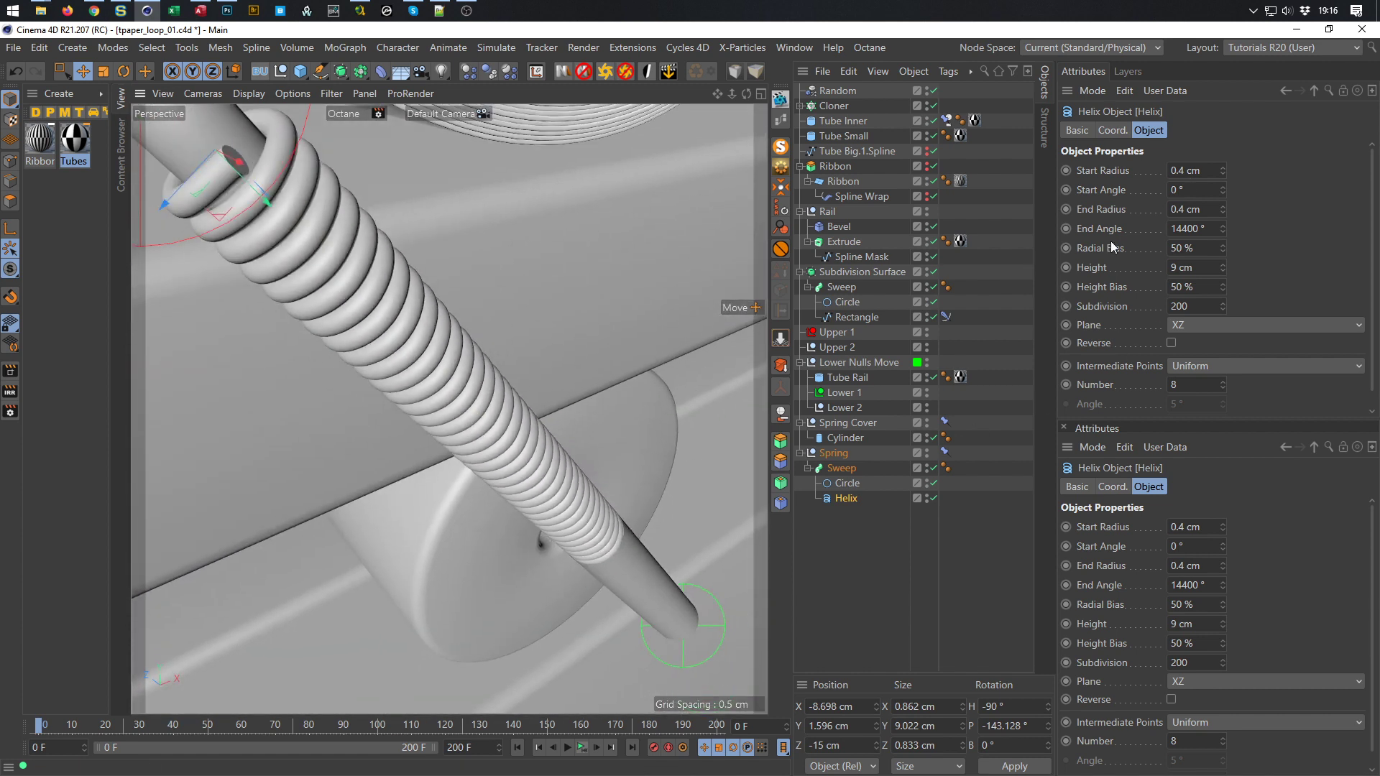
click(848, 483)
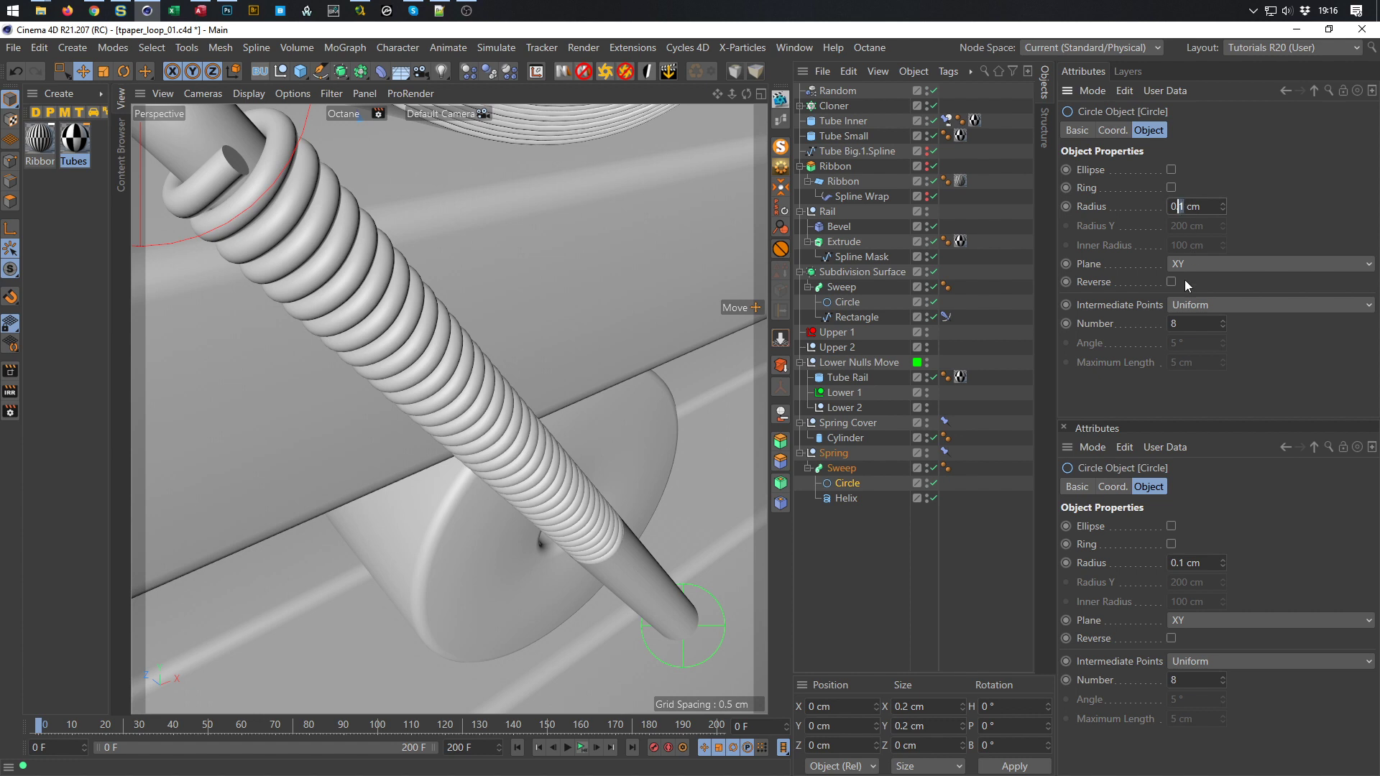
text(05)
key(Return)
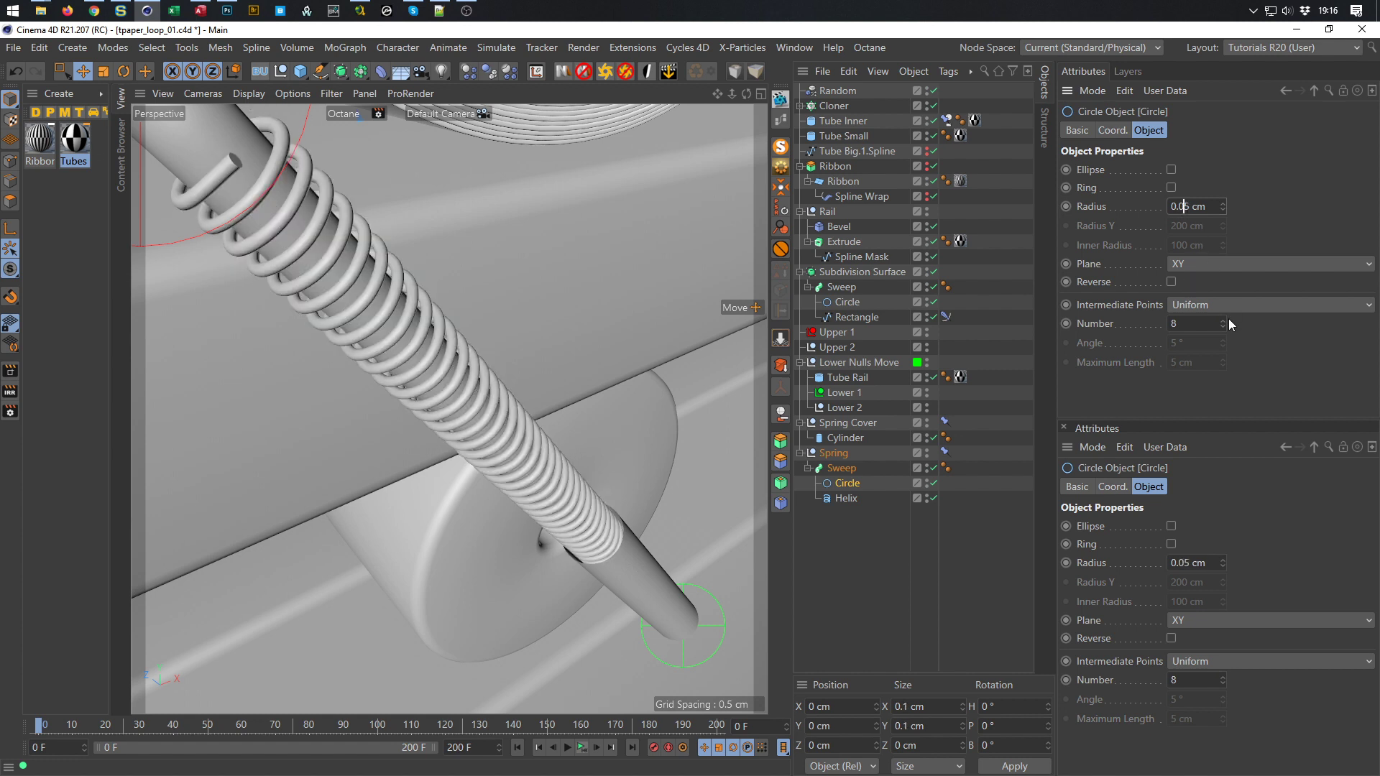
key(Left)
key(shift+Right)
text(8)
key(Return)
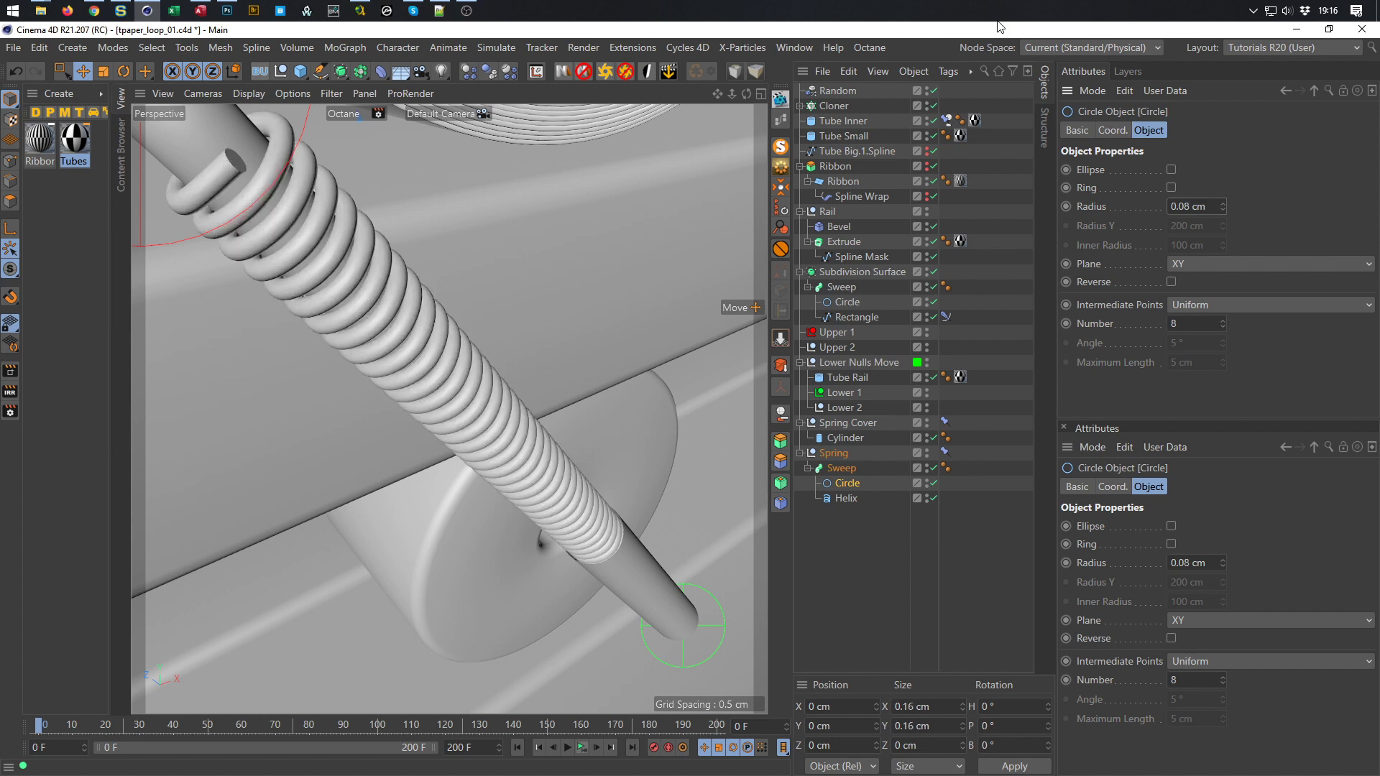
Set both the start radius and the end radius of the Helix to 0.3 cm
scroll(532, 521, up, 5)
scroll(476, 450, up, 5)
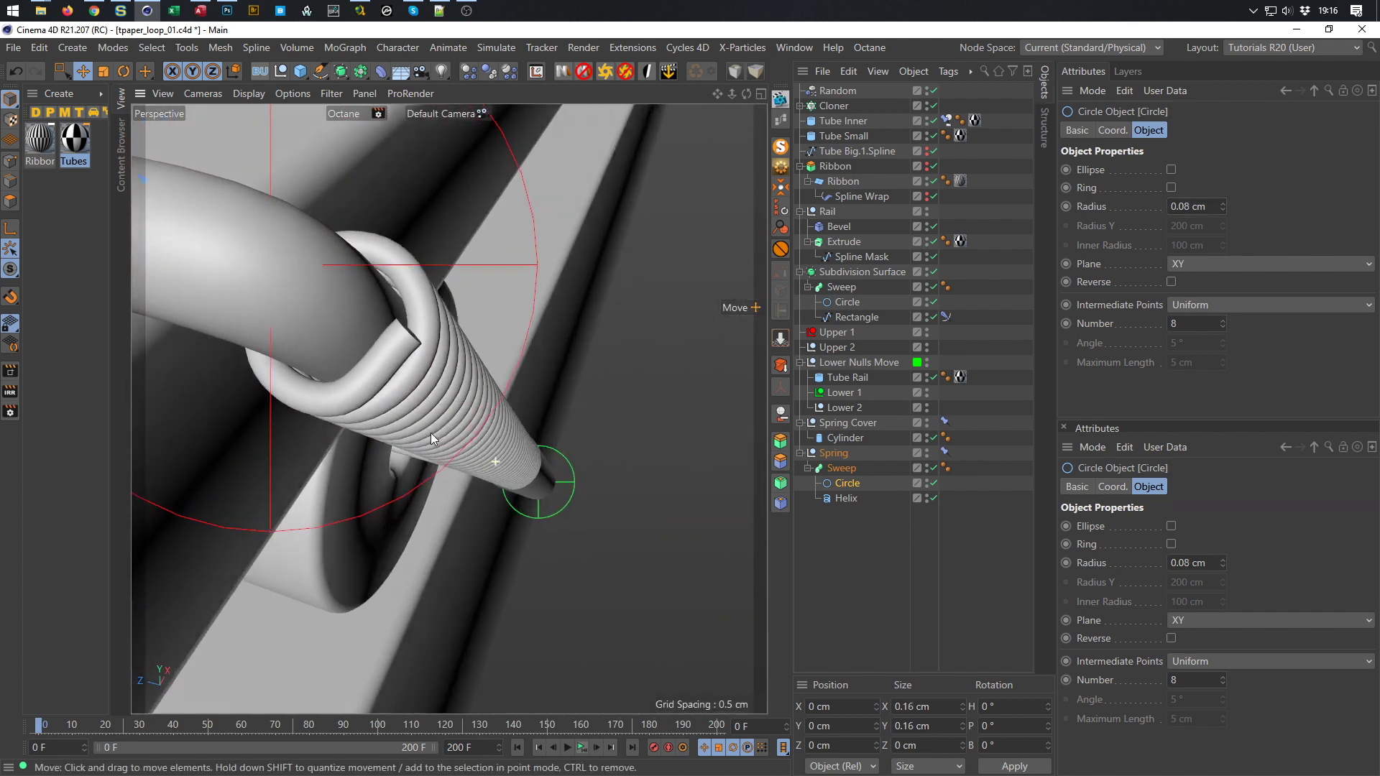
click(846, 498)
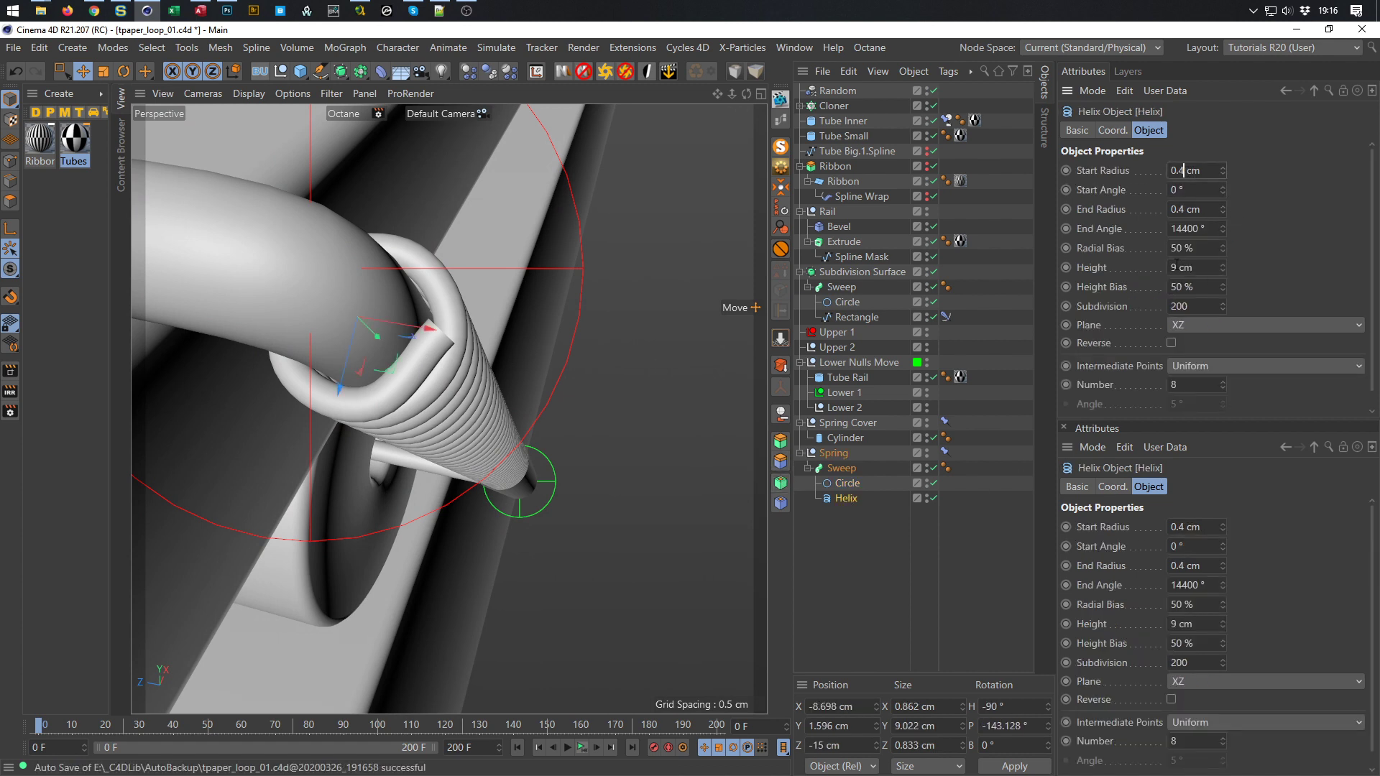
text(3)
drag(1203, 211, 1177, 220)
text(3)
key(Return)
Set the radius of the wire arm's Circle profile, inside the Subdivision Surface's Sweep, to 0.2 cm
alt+drag(444, 407, 546, 533)
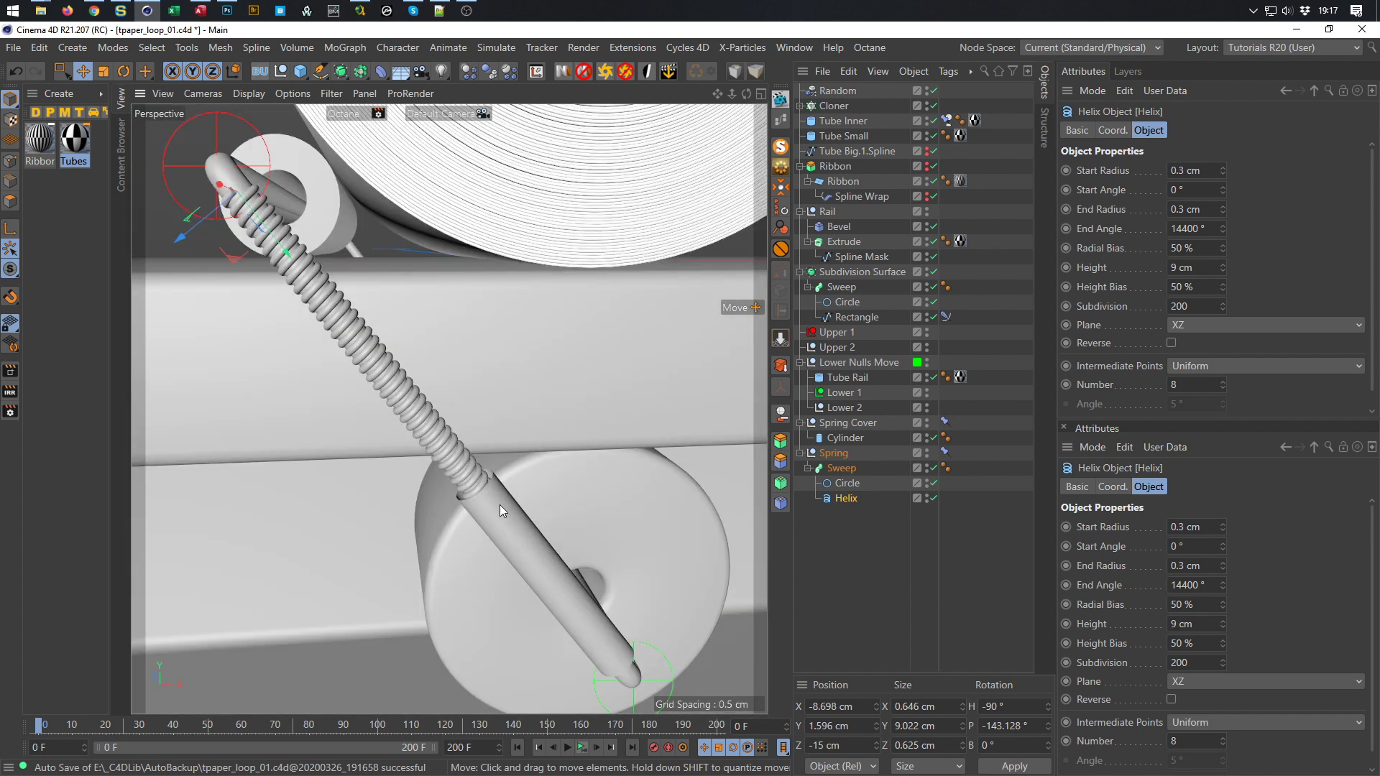
scroll(471, 467, up, 10)
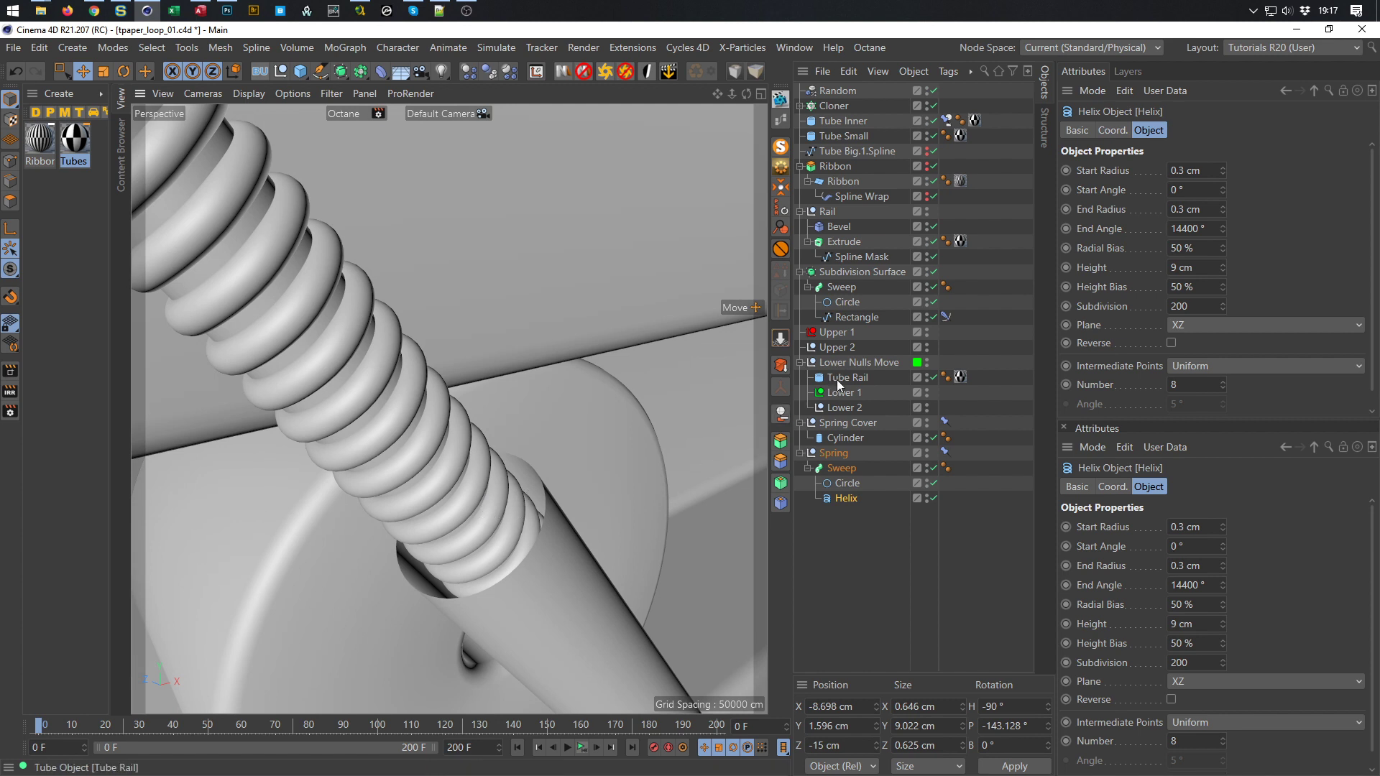
click(845, 302)
click(1176, 206)
key(shift+Right)
text(2)
key(Return)
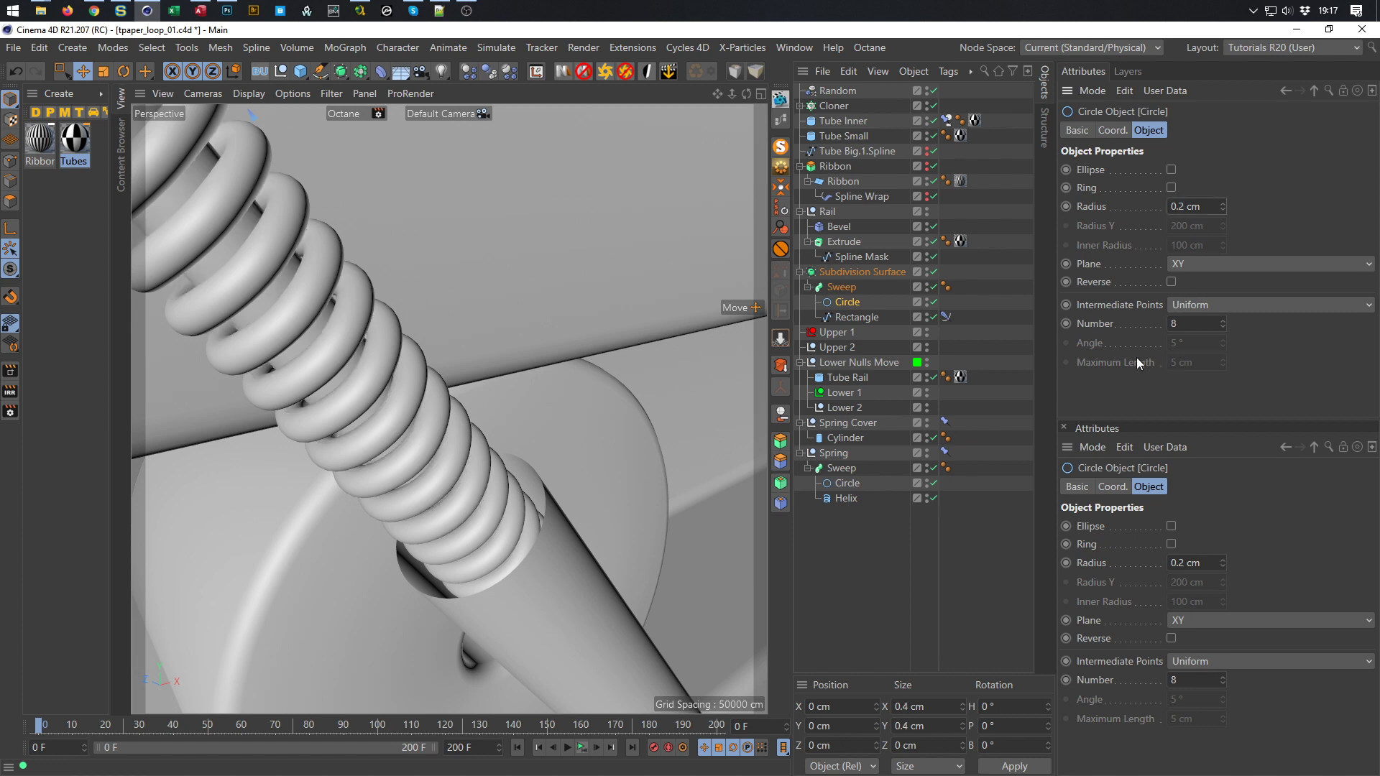
Place the Spring Cover's Cylinder inside a Py-Extrude Generator with a -0.1 cm offset and save the project
alt+drag(645, 519, 490, 511)
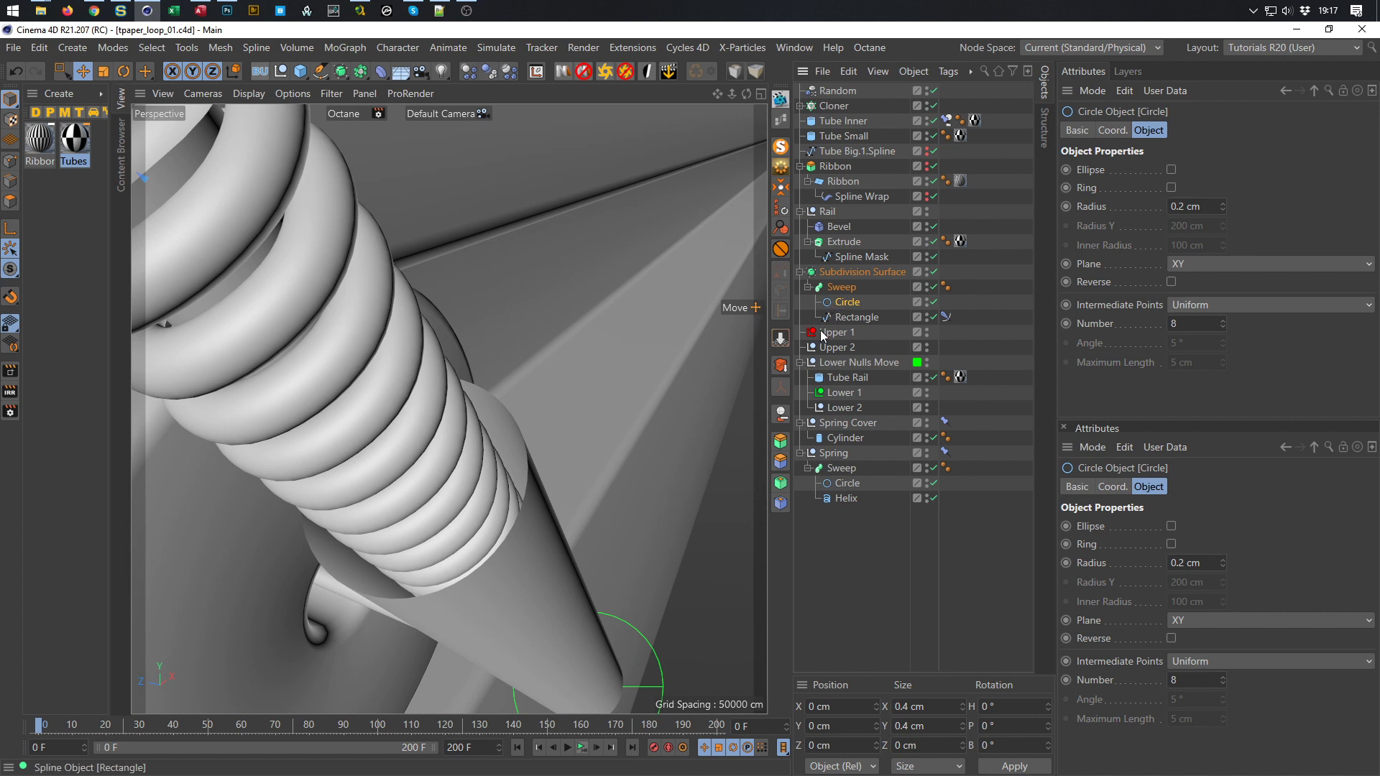
click(859, 438)
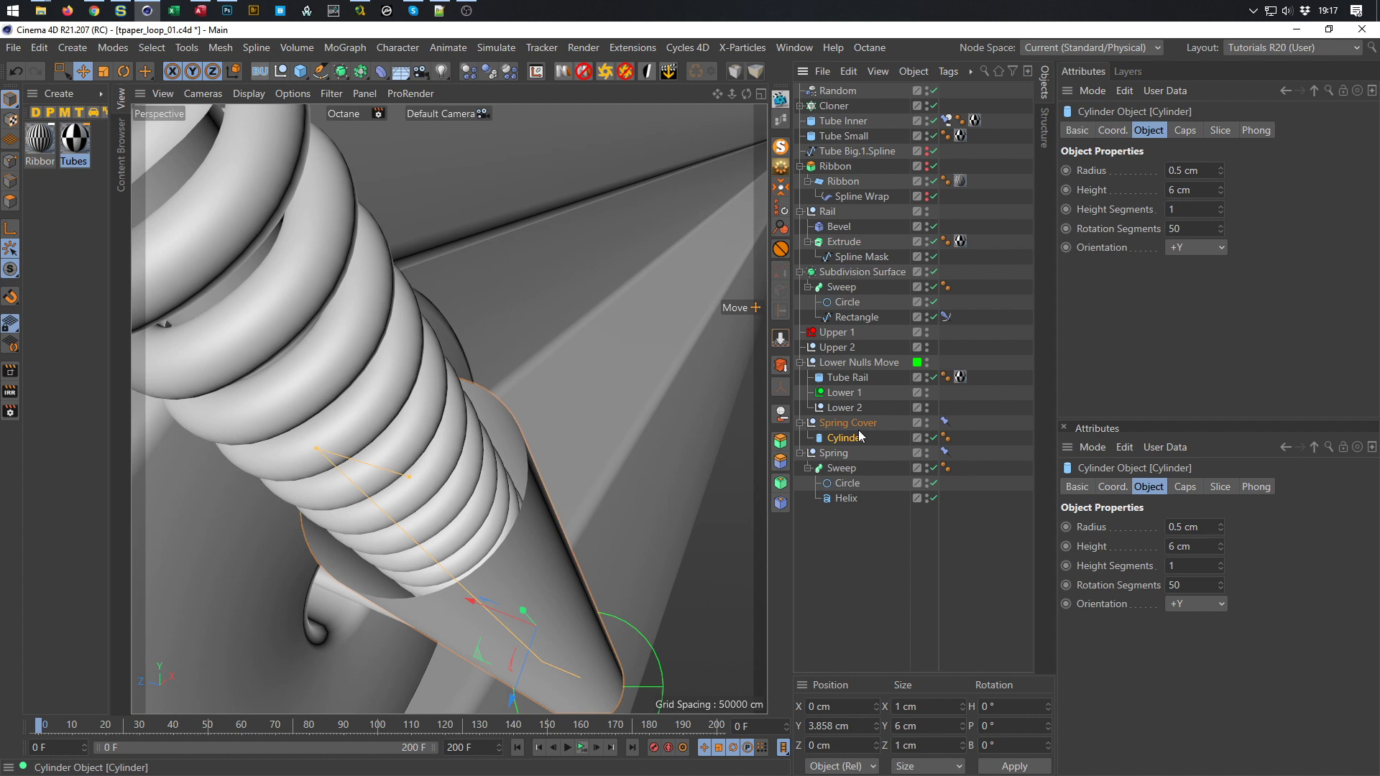
alt+click(781, 445)
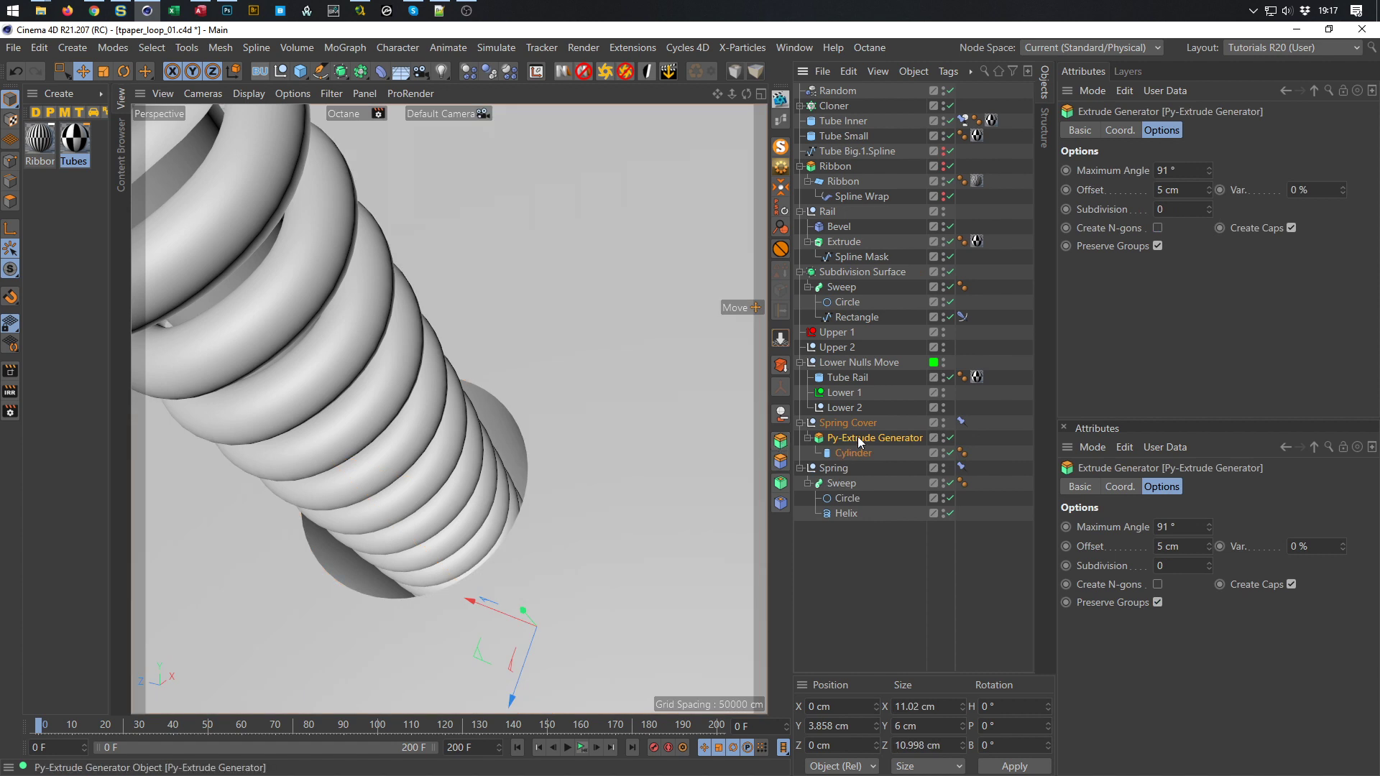
drag(1187, 187, 1041, 268)
text(-0.1)
key(Return)
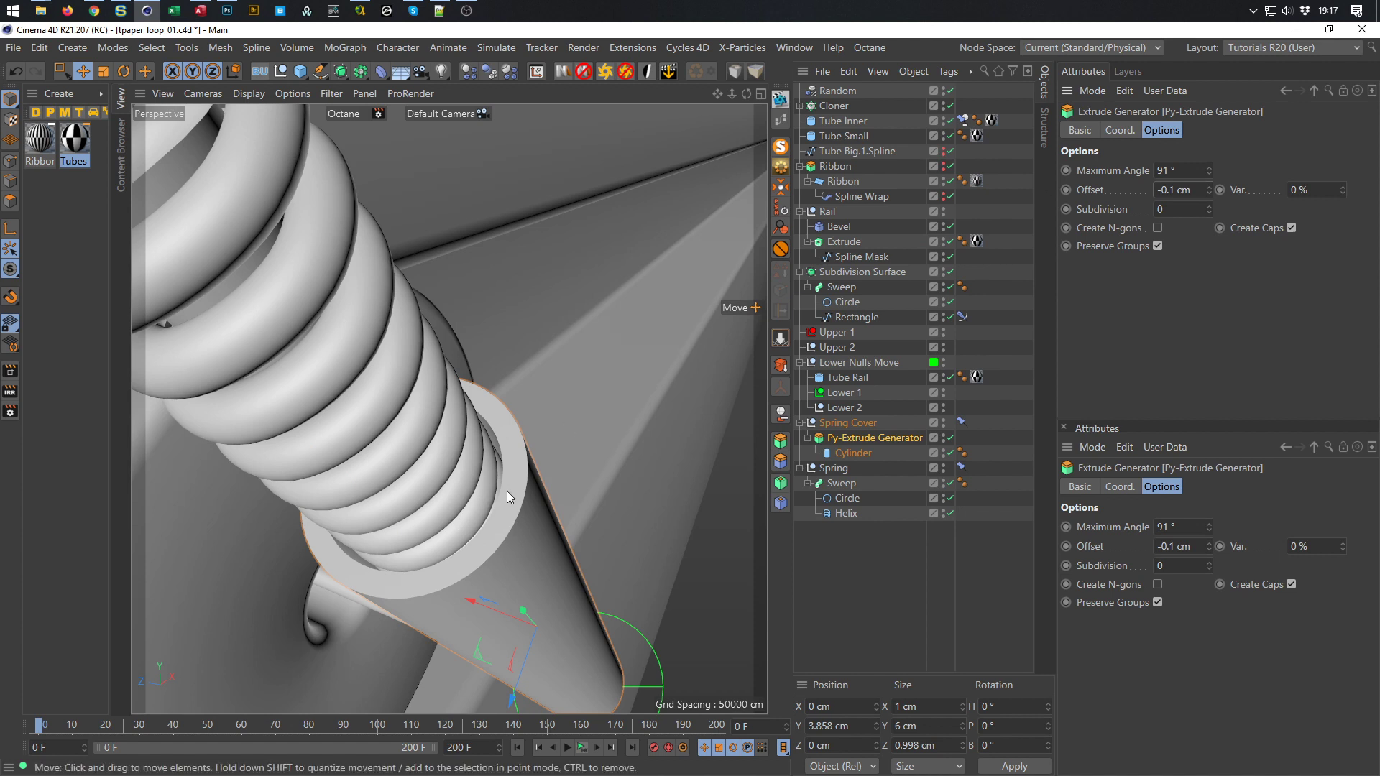
scroll(514, 486, up, 2)
key(ctrl+s)
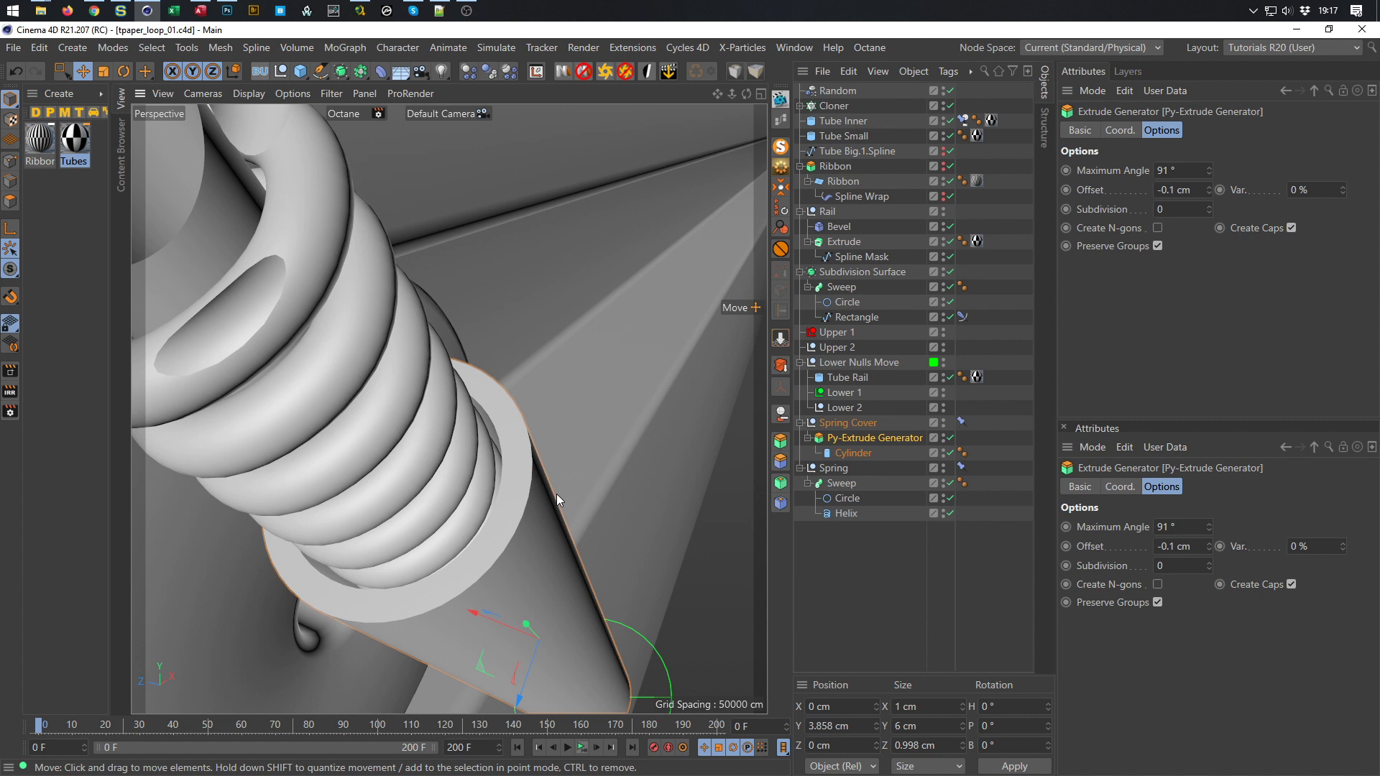
Add a Bevel deformer inside the Spring Cover null with a 0.05 cm offset and a subdivision of 3
click(835, 424)
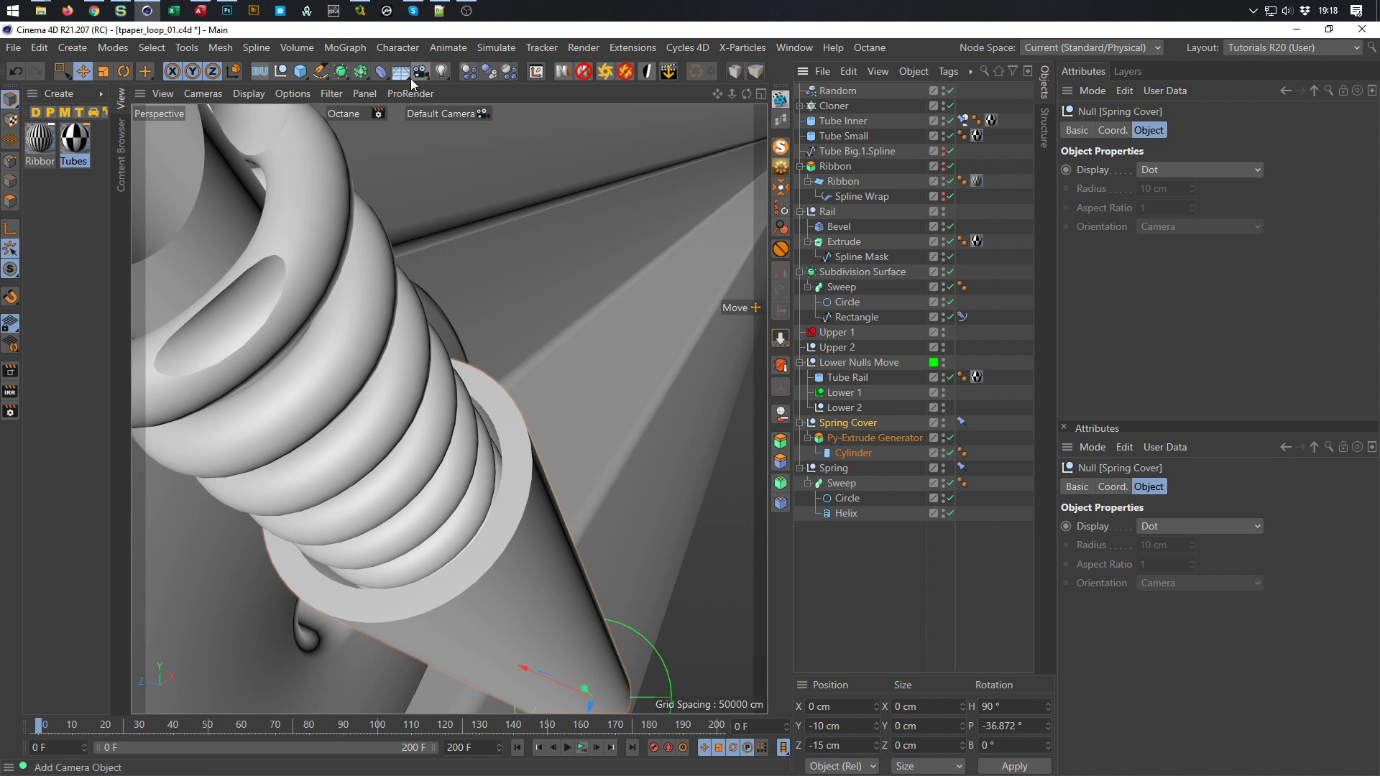
click(383, 75)
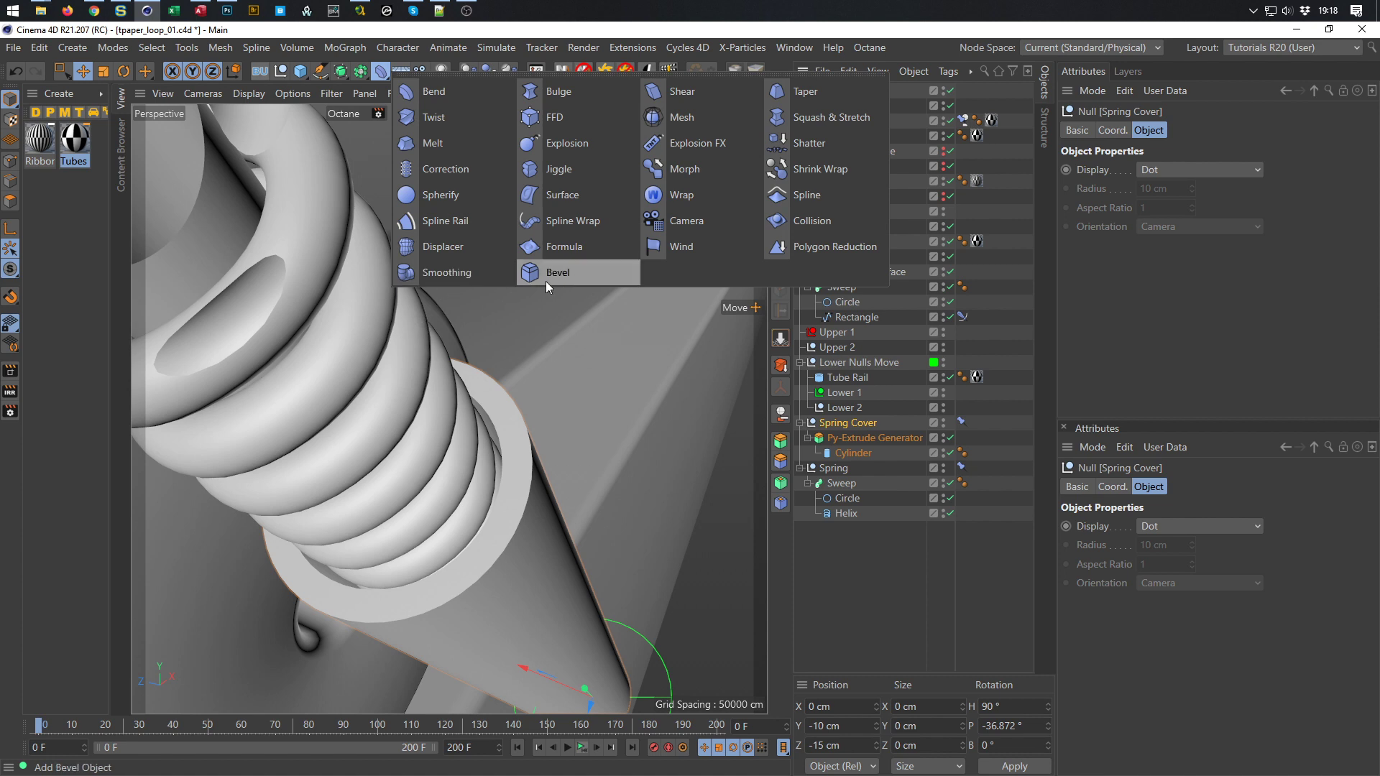
click(584, 270)
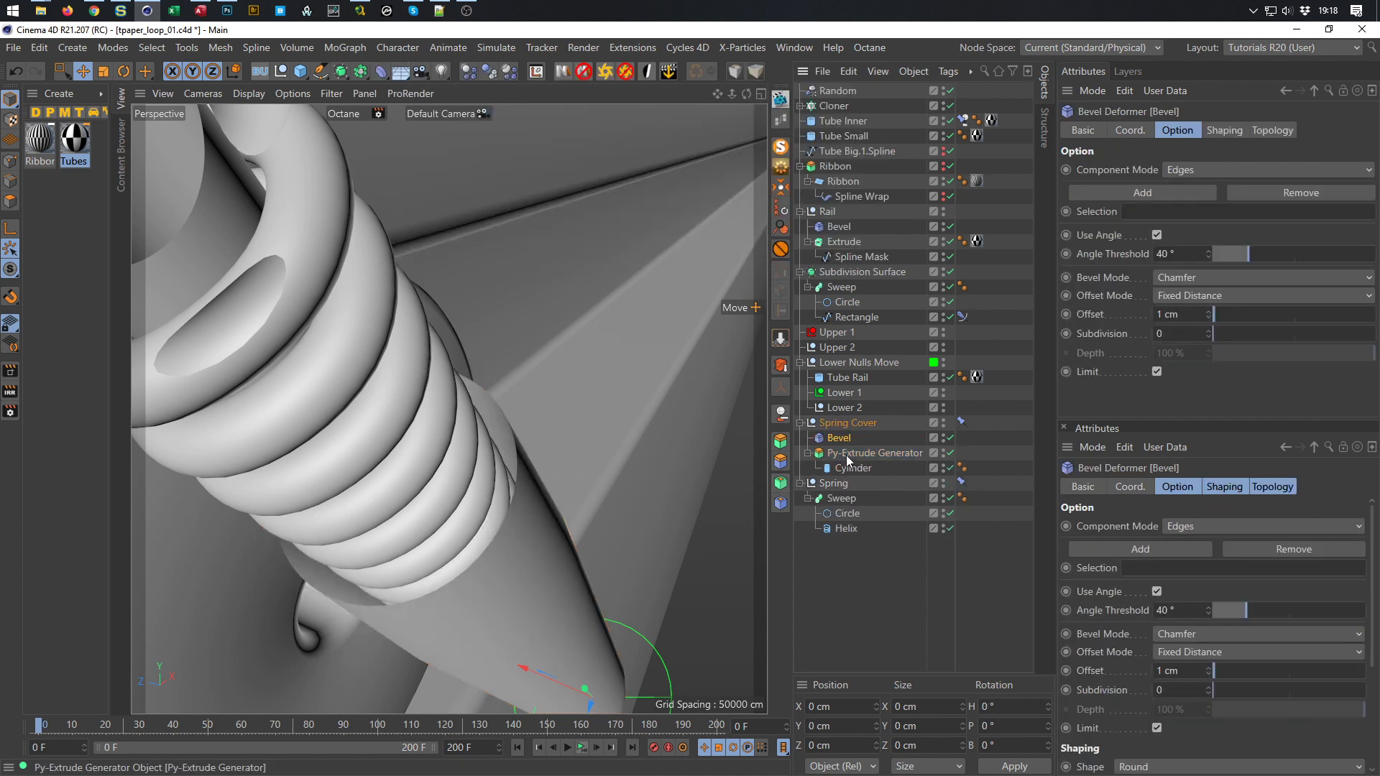
double_click(1179, 311)
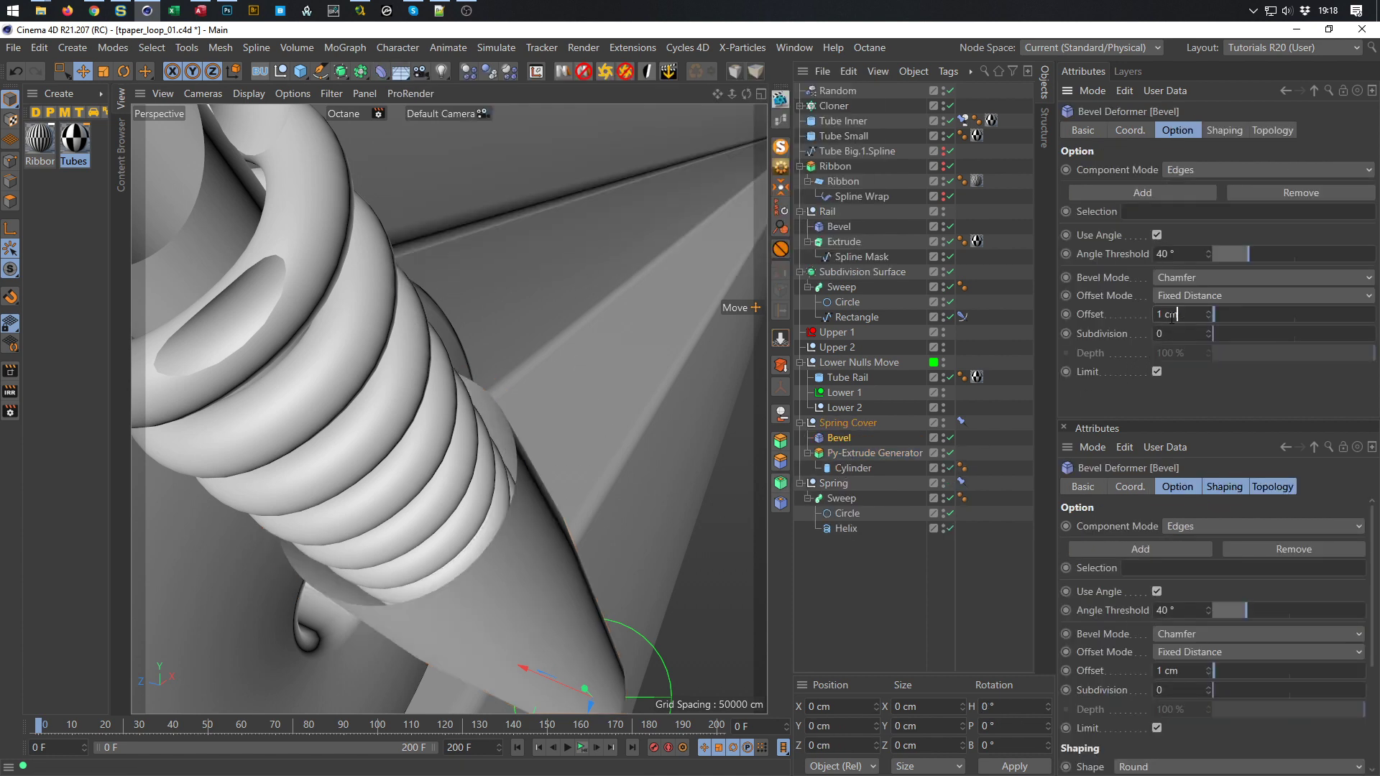
text(,05)
key(Tab)
text(3)
key(Return)
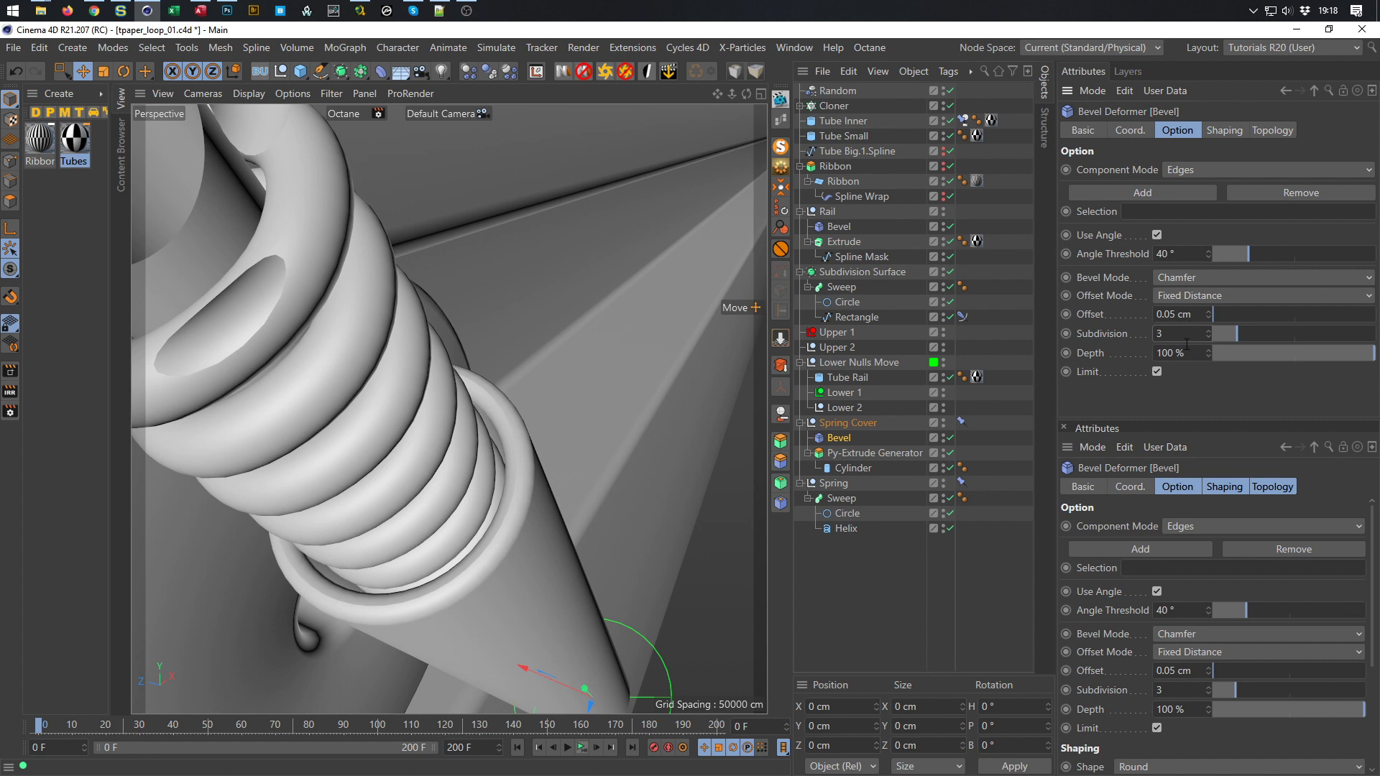
Try a 0.02 cm offset on the Spring Cover's Bevel, settle on 0.03 cm, and save the project
click(1182, 319)
key(BackSpace)
text(2)
key(Return)
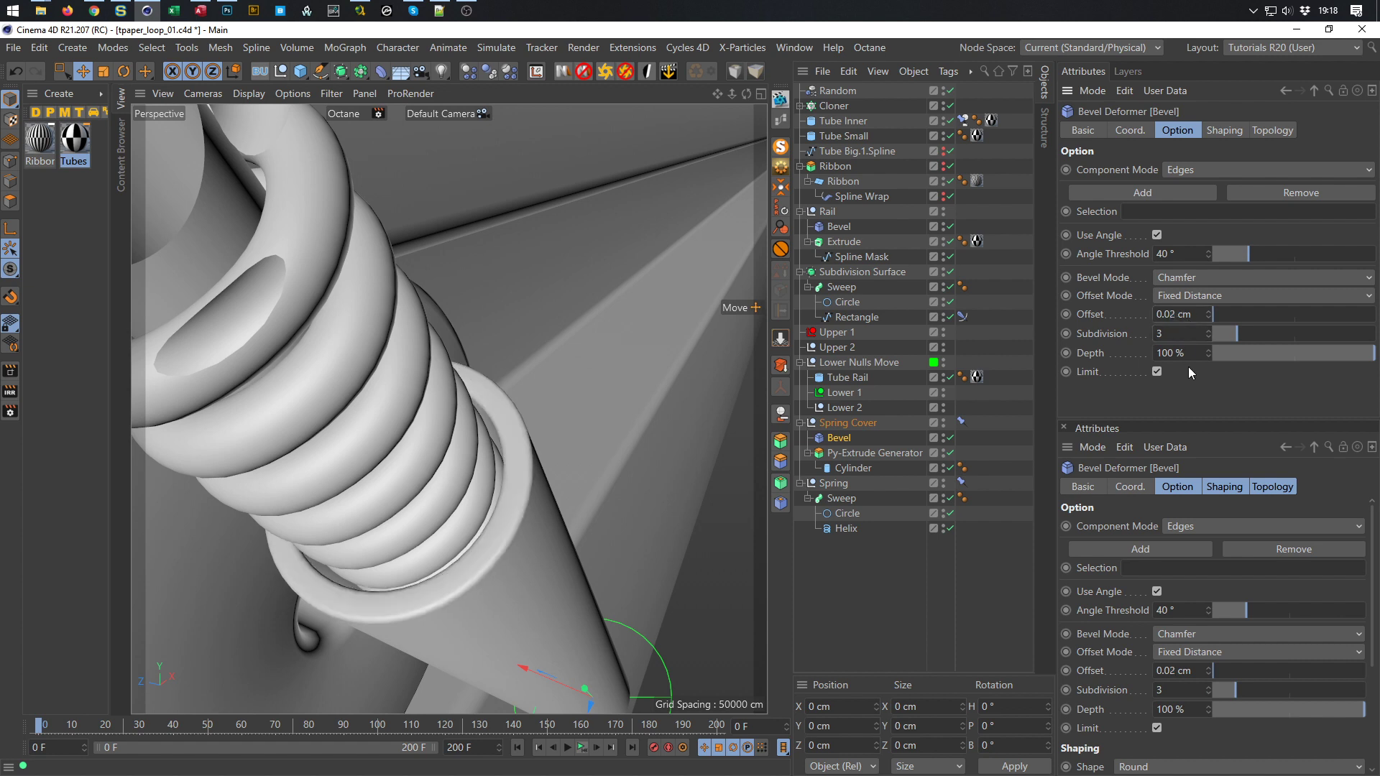
click(1180, 322)
text(3)
key(Return)
key(ctrl+s)
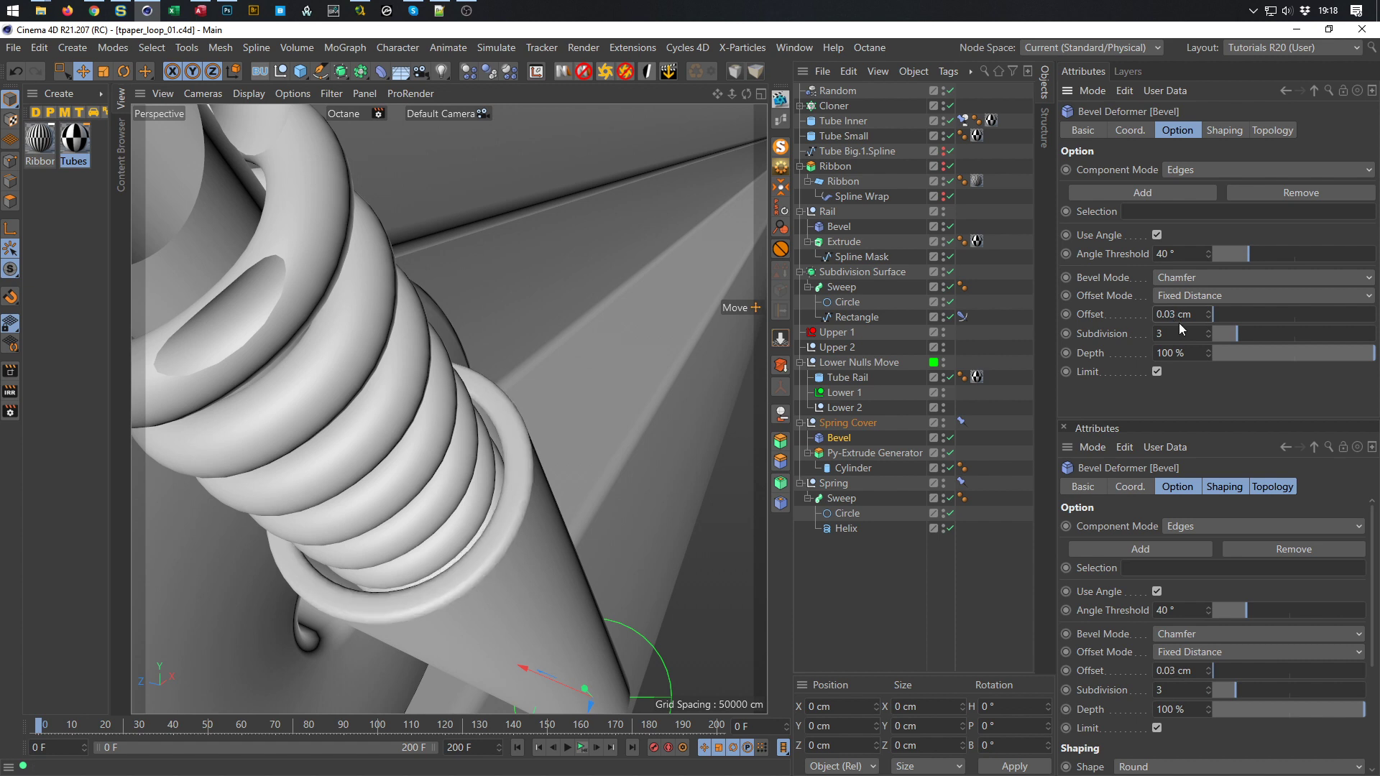
Test the finished spring and cover by moving Lower Nulls Move about 6.9 cm along X, undo the move, and save the project
scroll(460, 513, down, 5)
scroll(461, 514, down, 5)
alt+drag(510, 507, 618, 500)
alt+middle_drag(343, 450, 555, 556)
scroll(457, 483, up, 2)
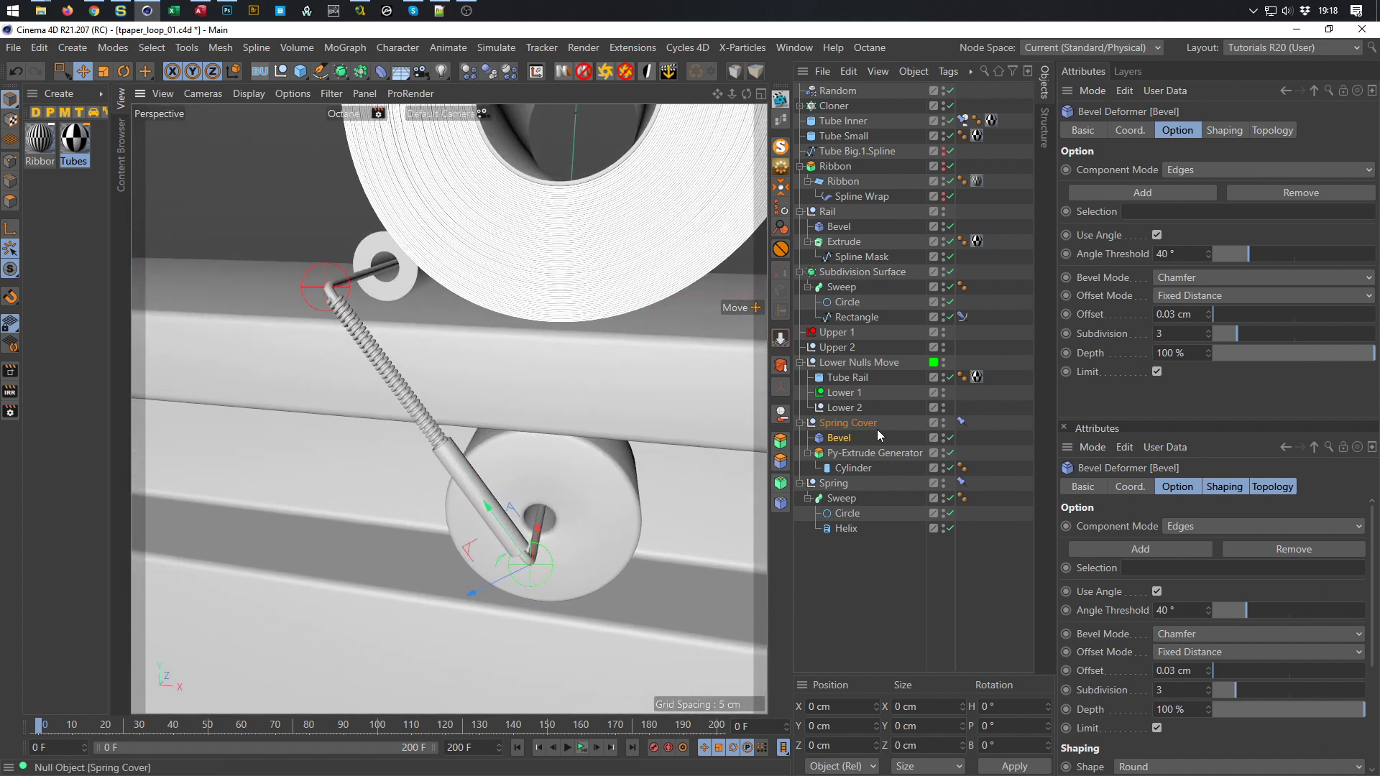
click(869, 363)
mouse_move(635, 453)
mouse_down()
mouse_move(744, 454)
mouse_move(579, 433)
mouse_move(687, 439)
mouse_move(641, 455)
mouse_up()
key(ctrl+s)
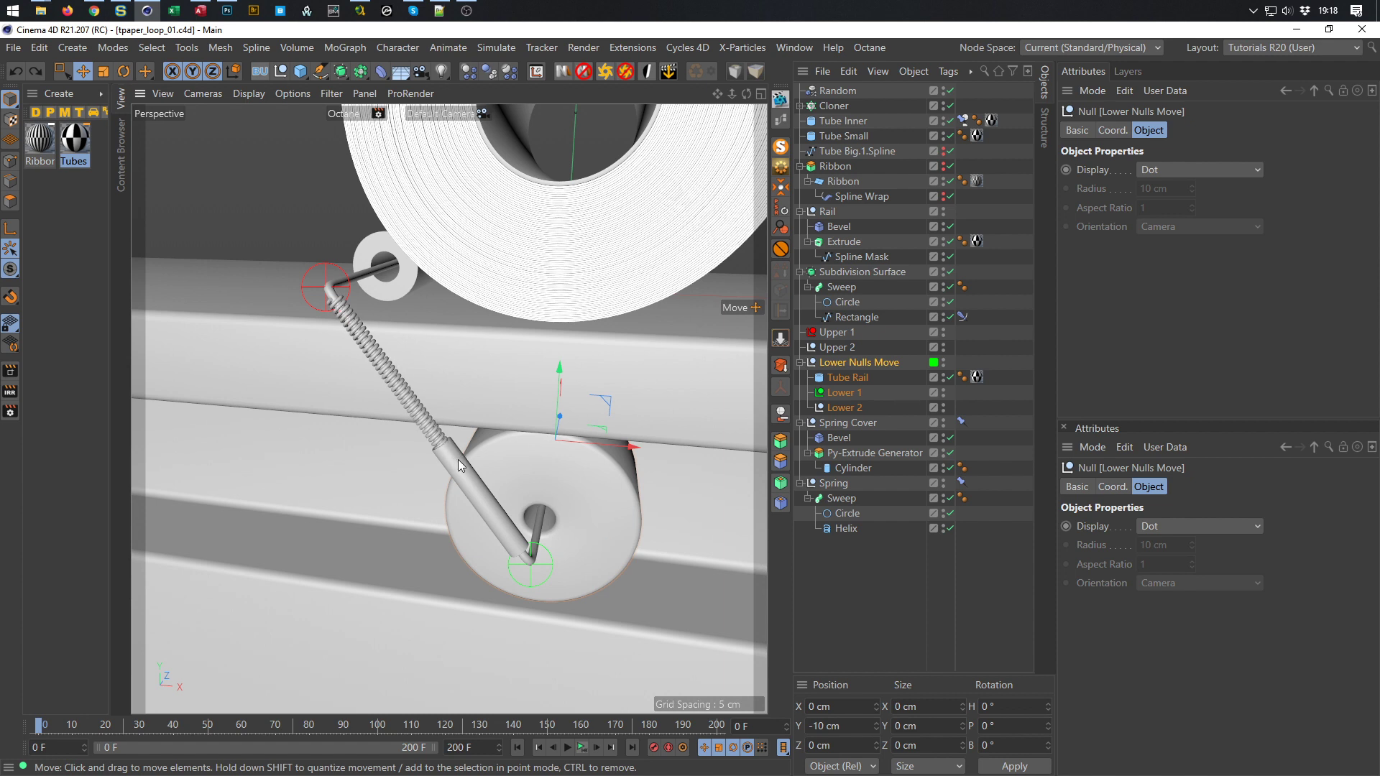
drag(639, 446, 687, 458)
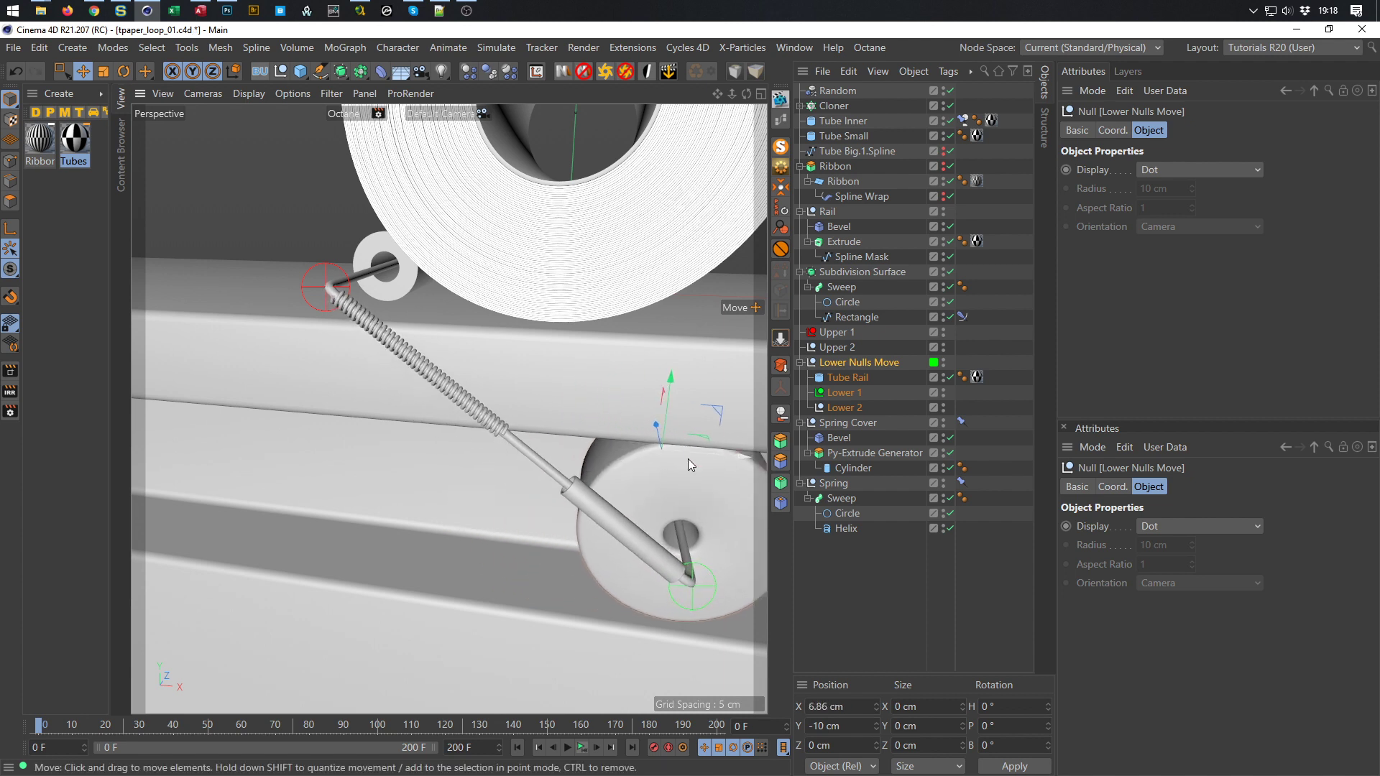
click(609, 532)
click(674, 534)
alt+middle_drag(618, 480, 584, 490)
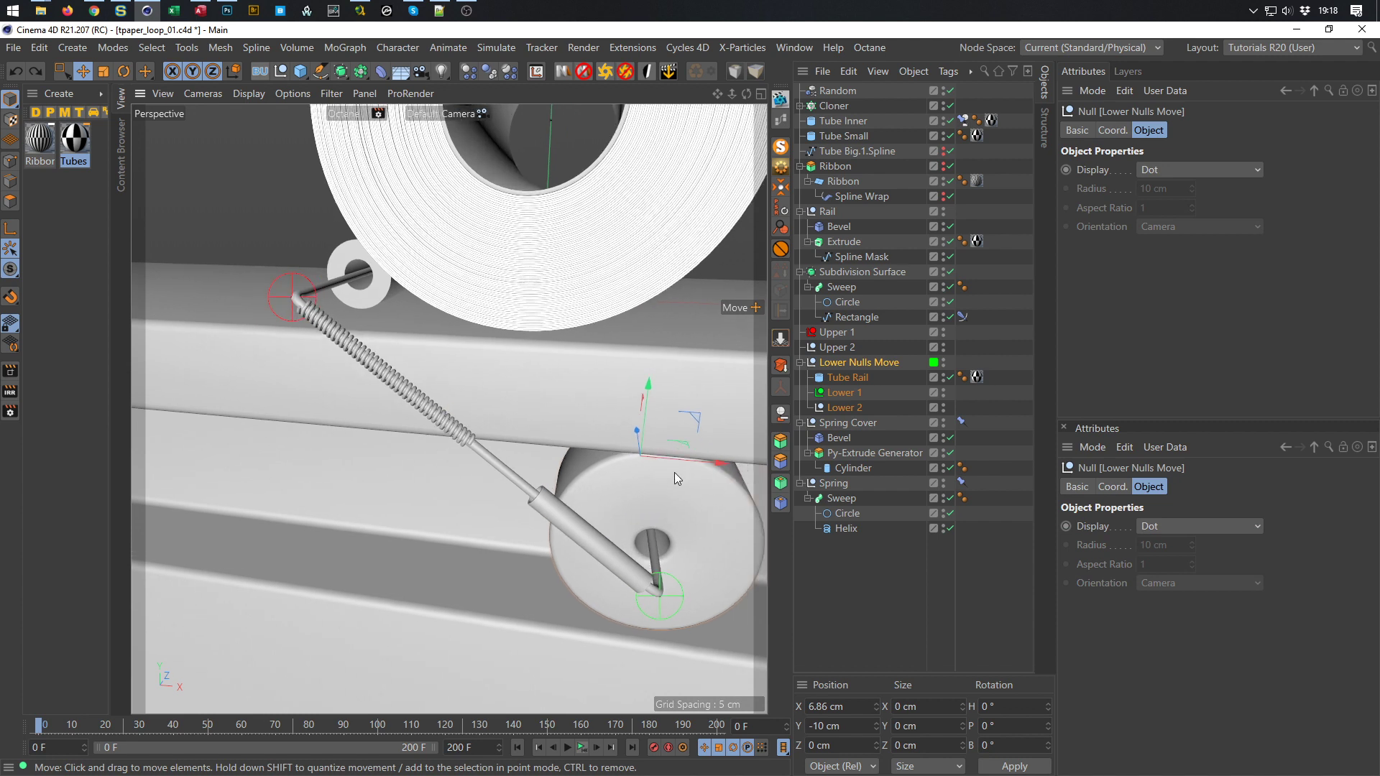
key(ctrl+z)
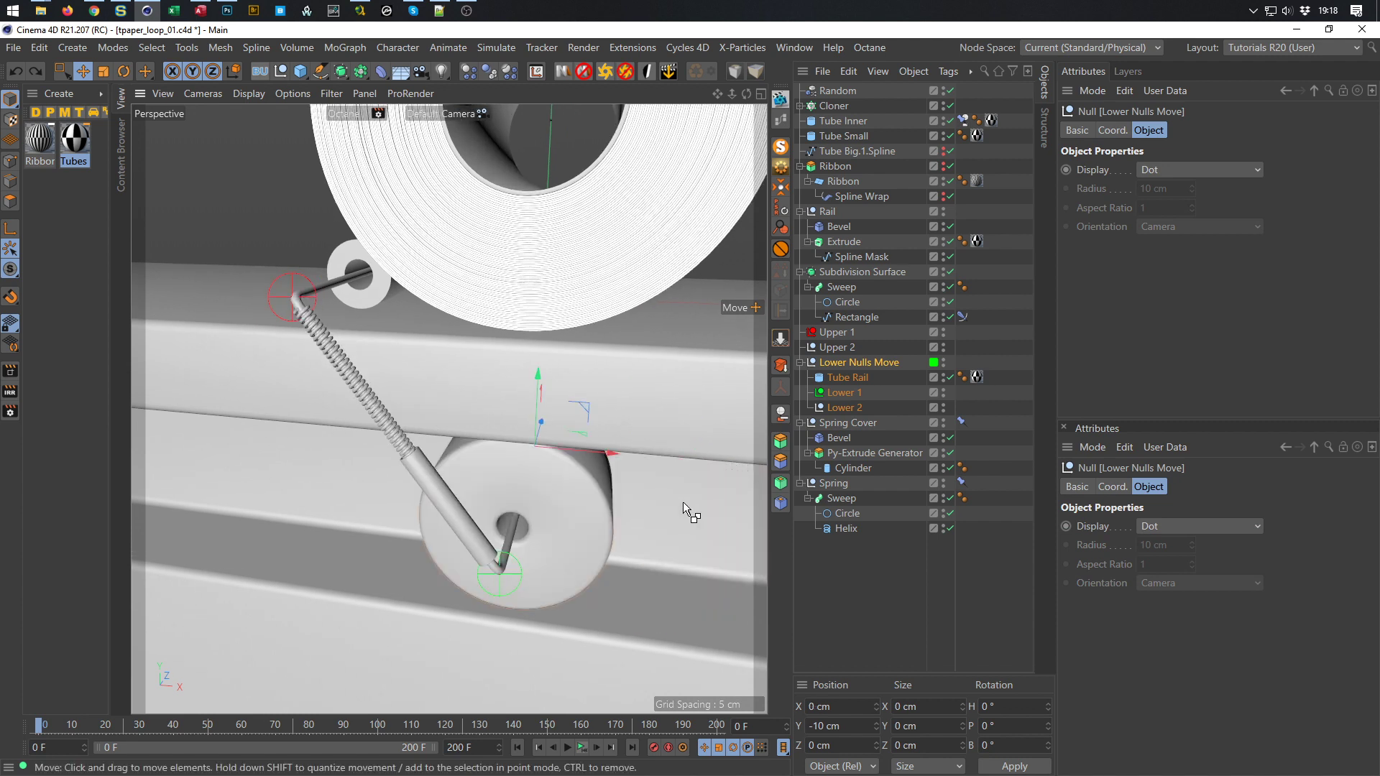
key(ctrl+s)
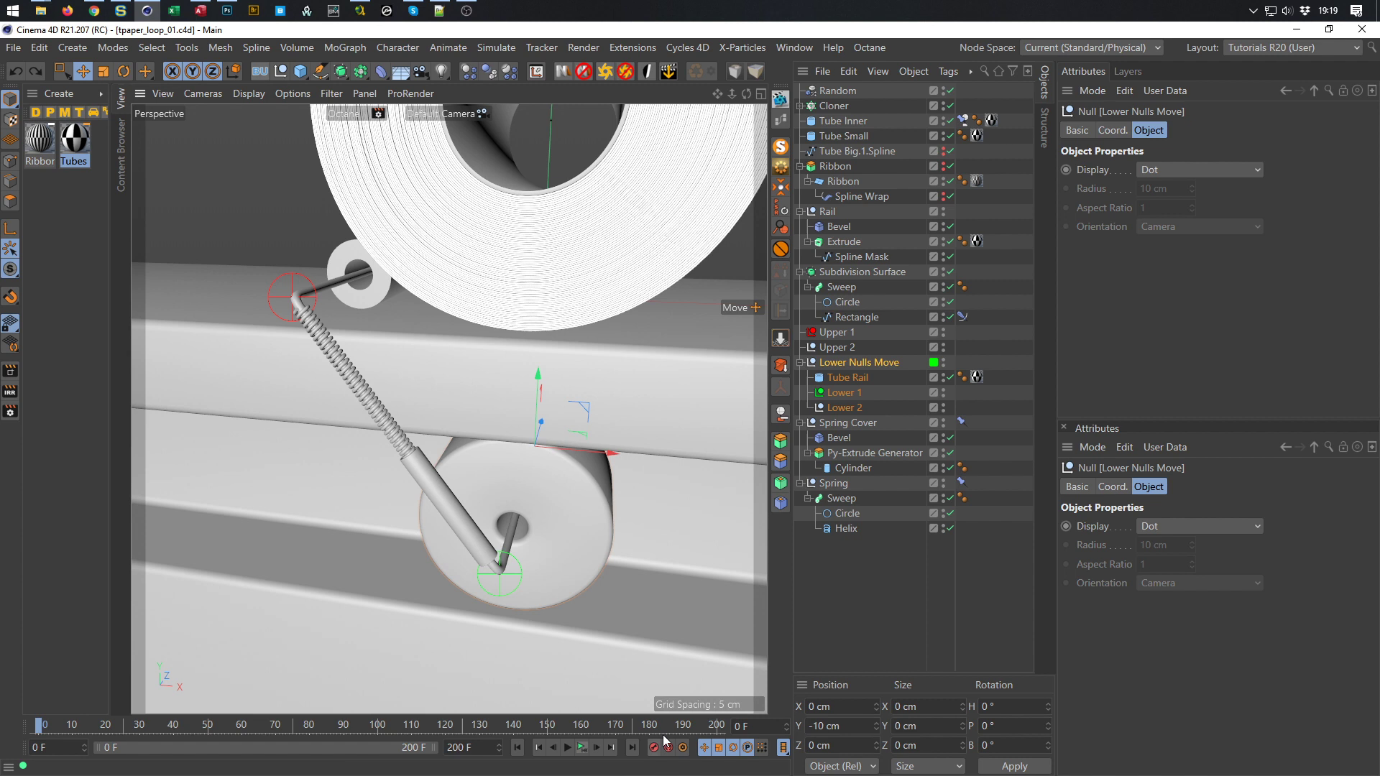
Add an XPresso tag to the Helix inside the Spring null's Sweep
alt+drag(633, 460, 653, 449)
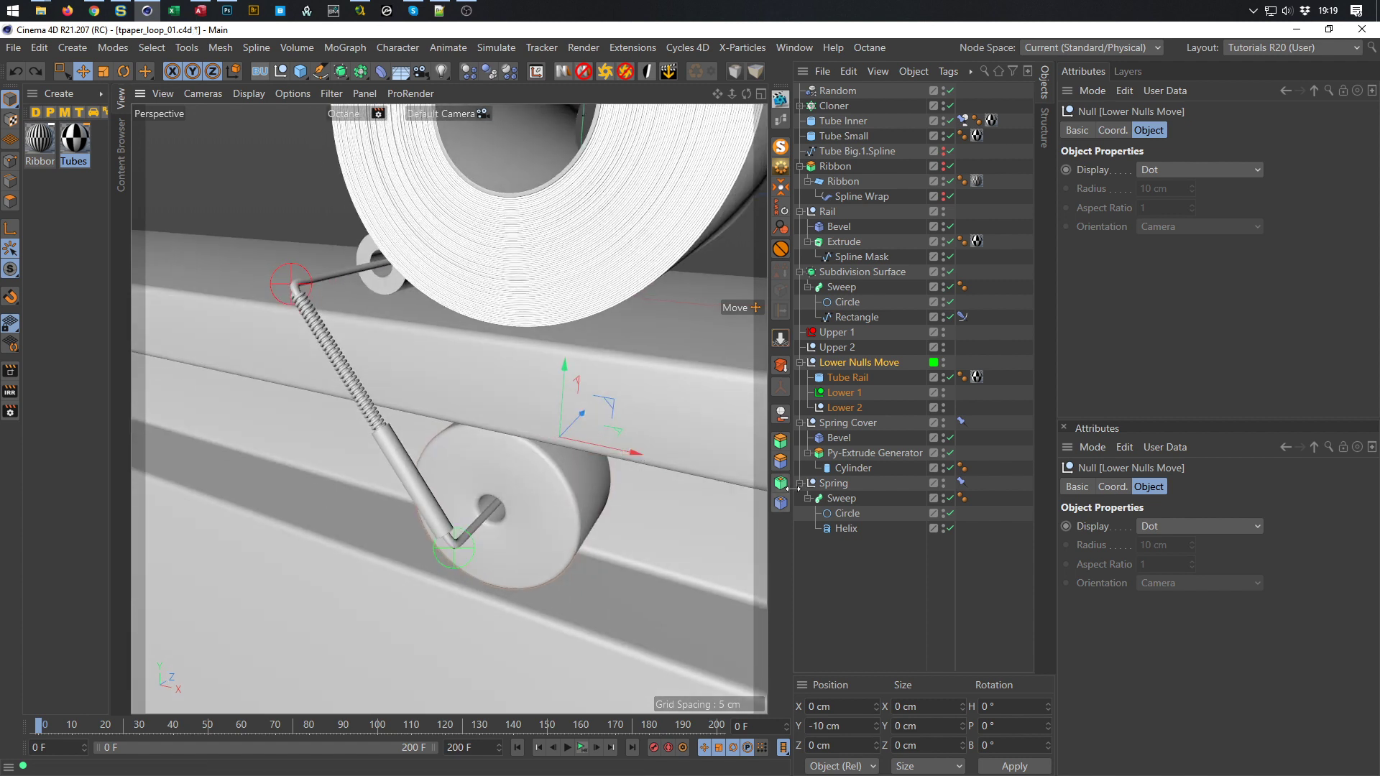
click(846, 529)
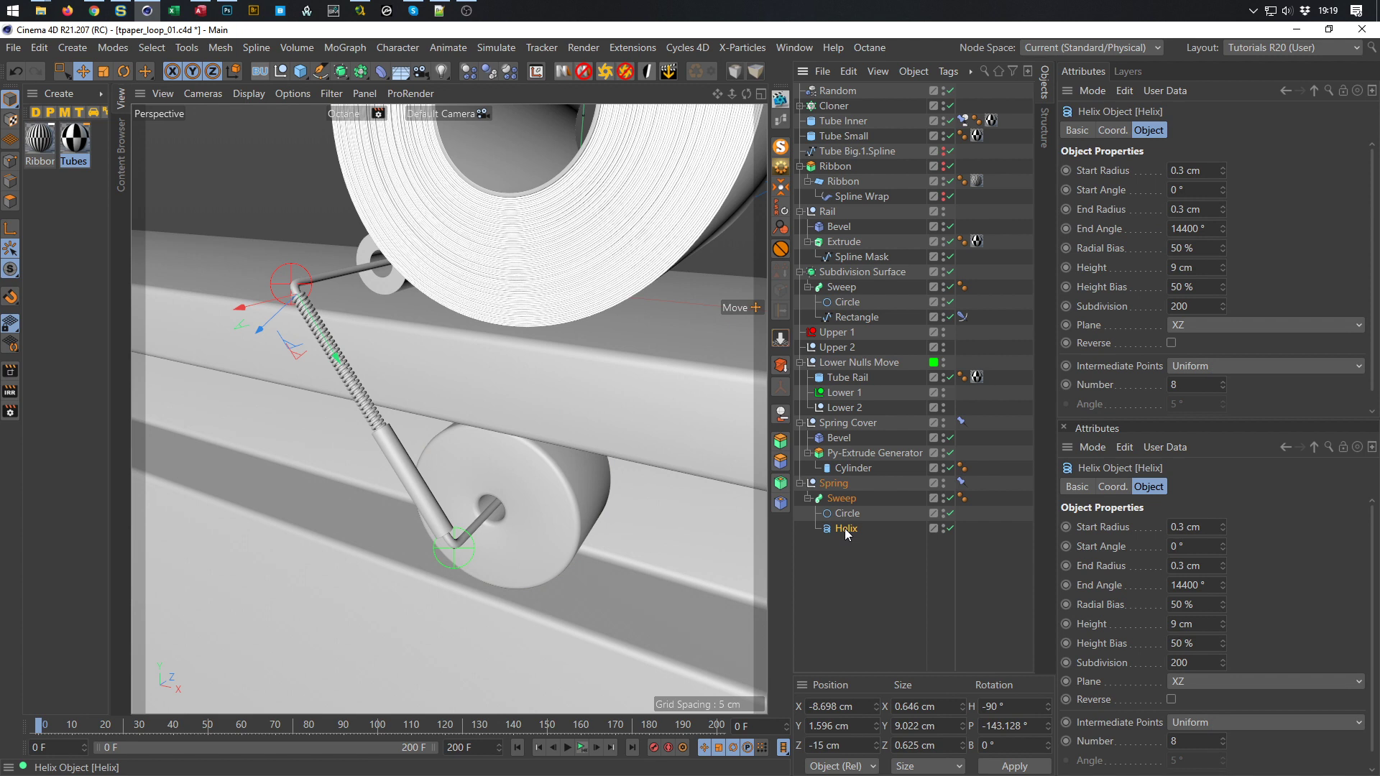
right_click(844, 532)
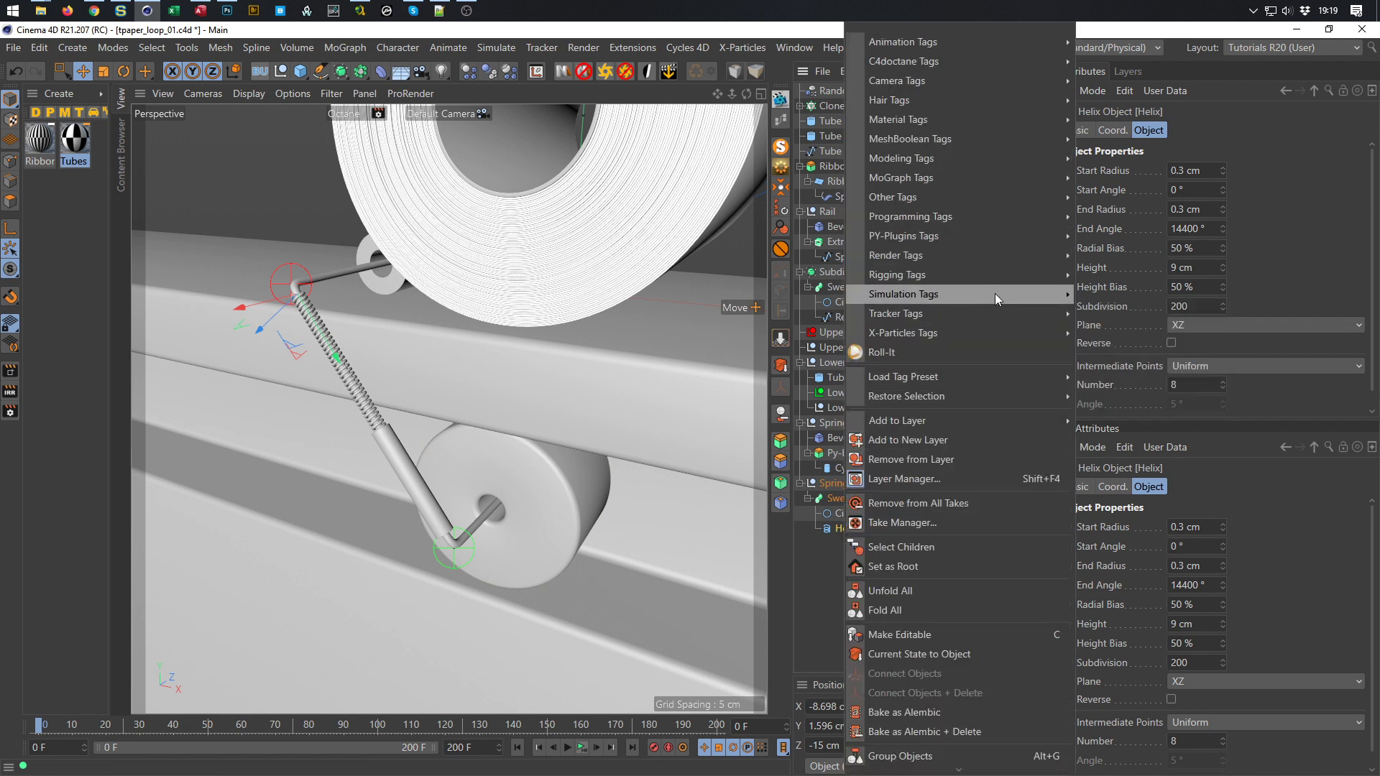
mouse_move(1016, 222)
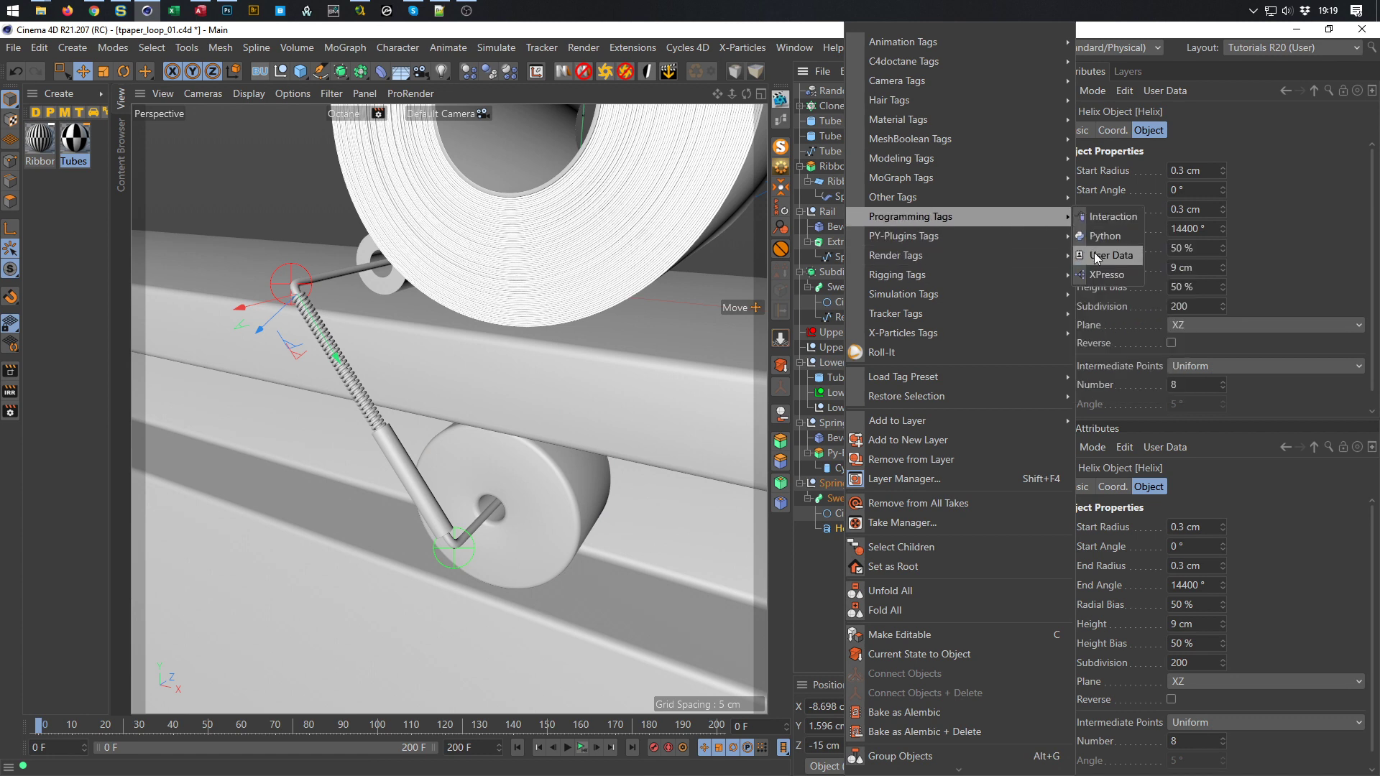
click(1095, 279)
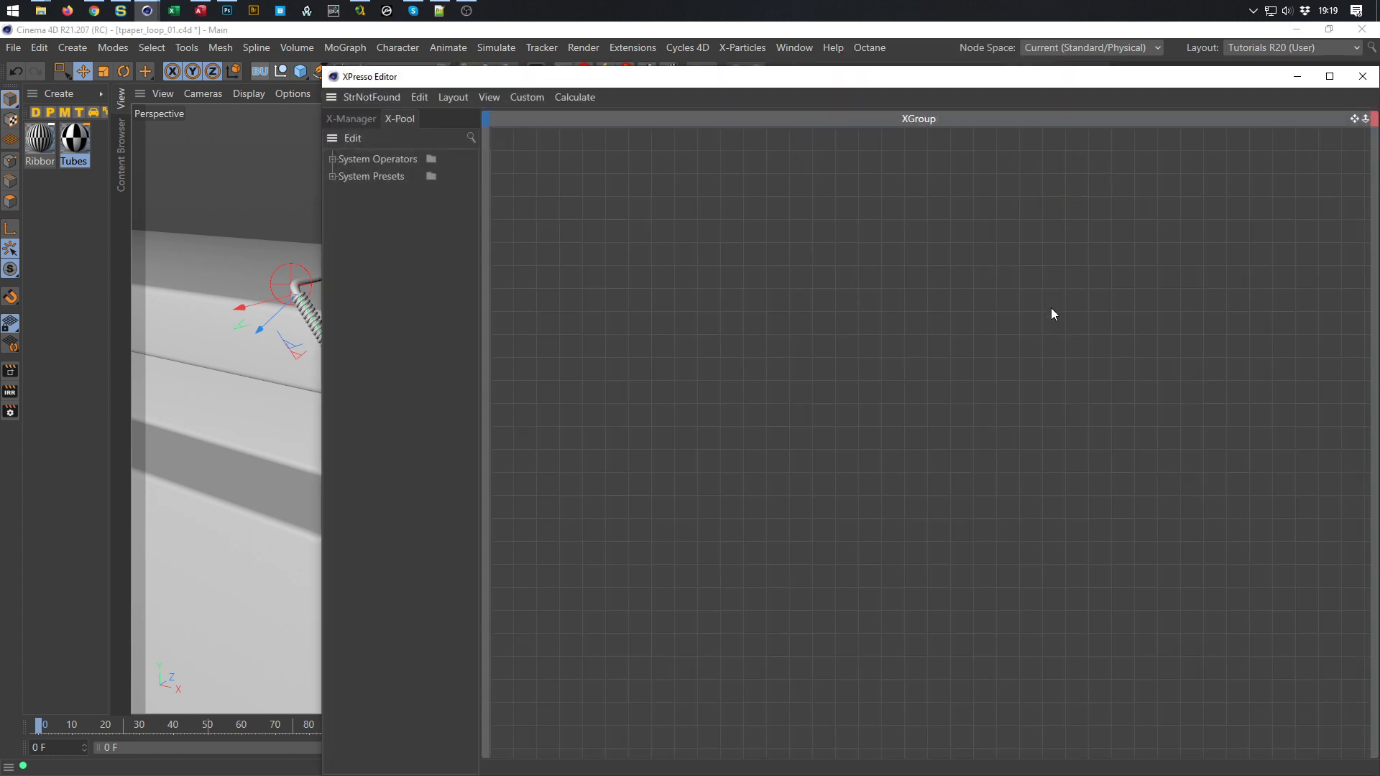
Add the Helix to the XPresso graph as a node and give it a Height input port
drag(321, 69, 531, 431)
drag(752, 445, 717, 382)
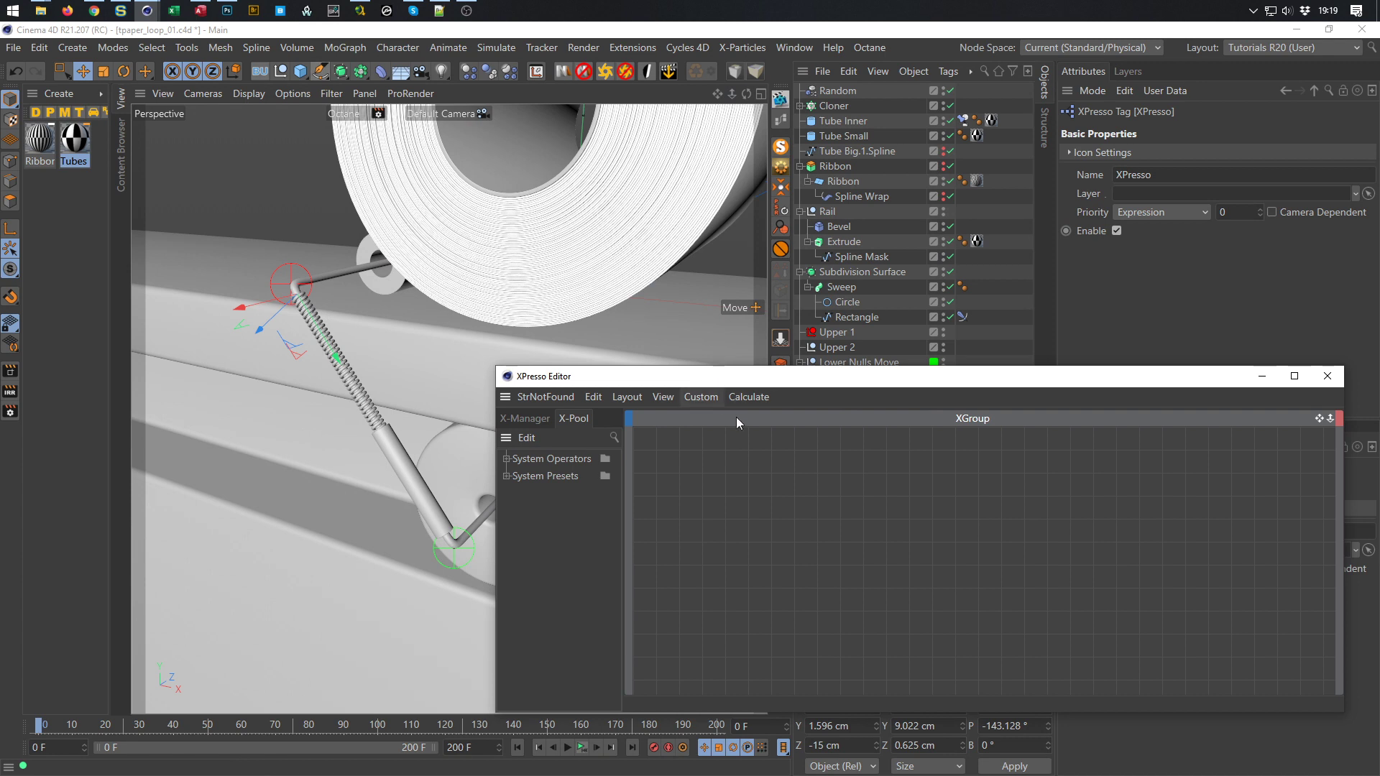
drag(1159, 385, 953, 127)
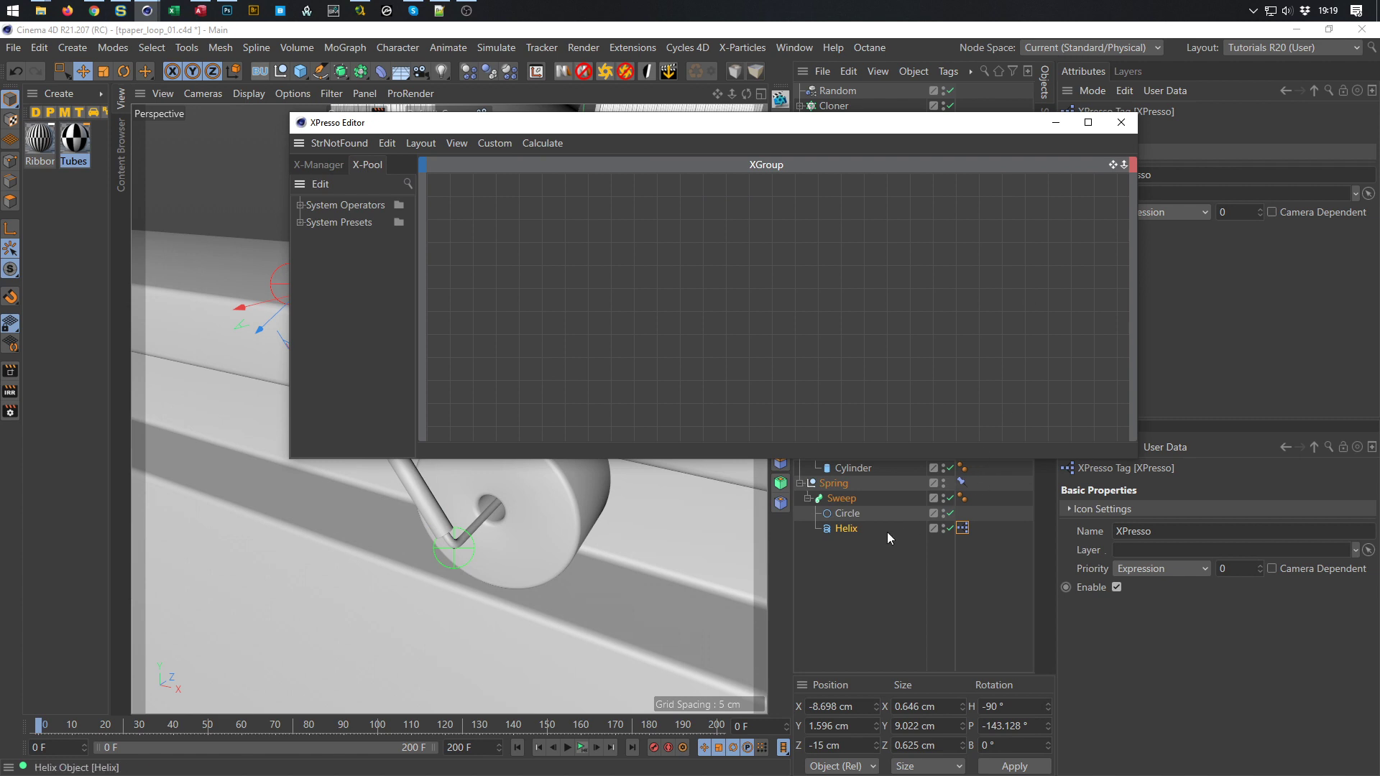
drag(845, 527, 907, 266)
drag(864, 130, 771, 171)
click(845, 514)
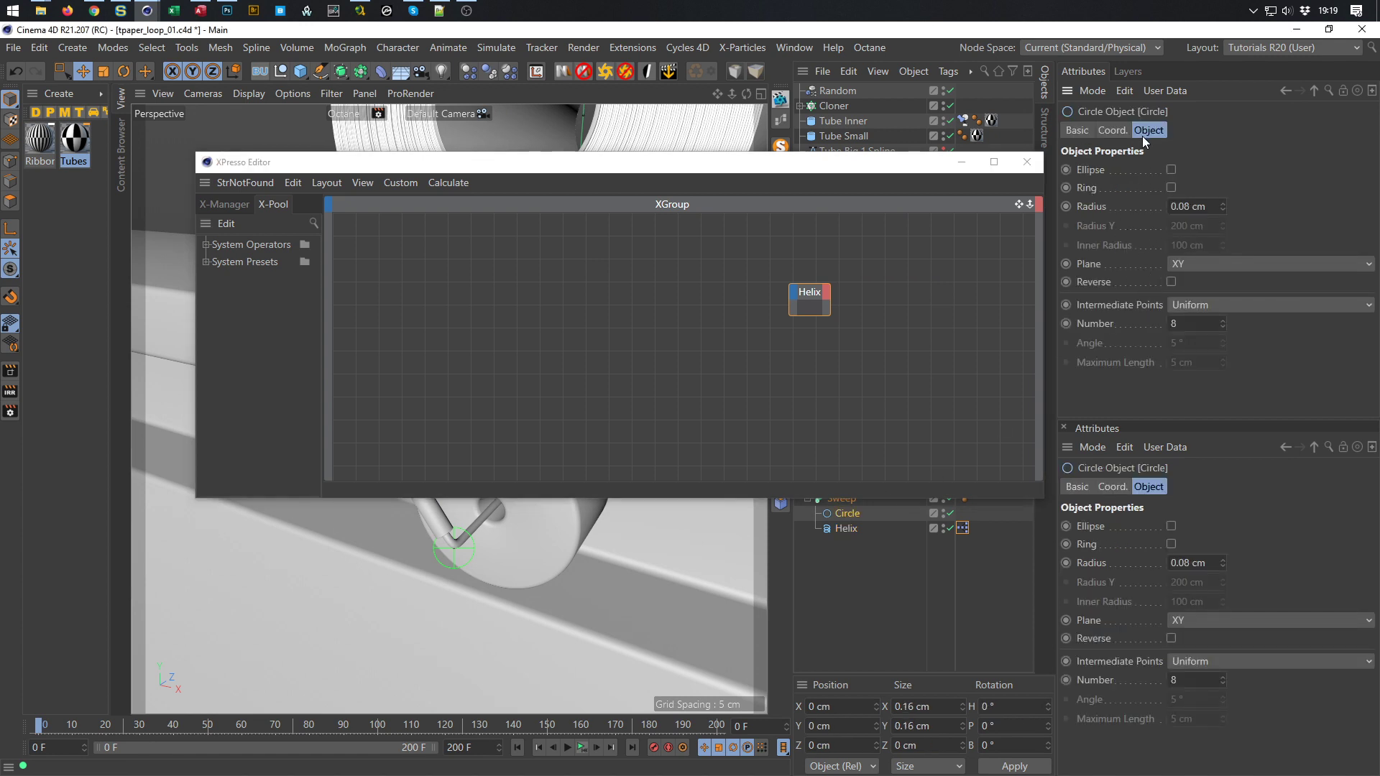
click(843, 528)
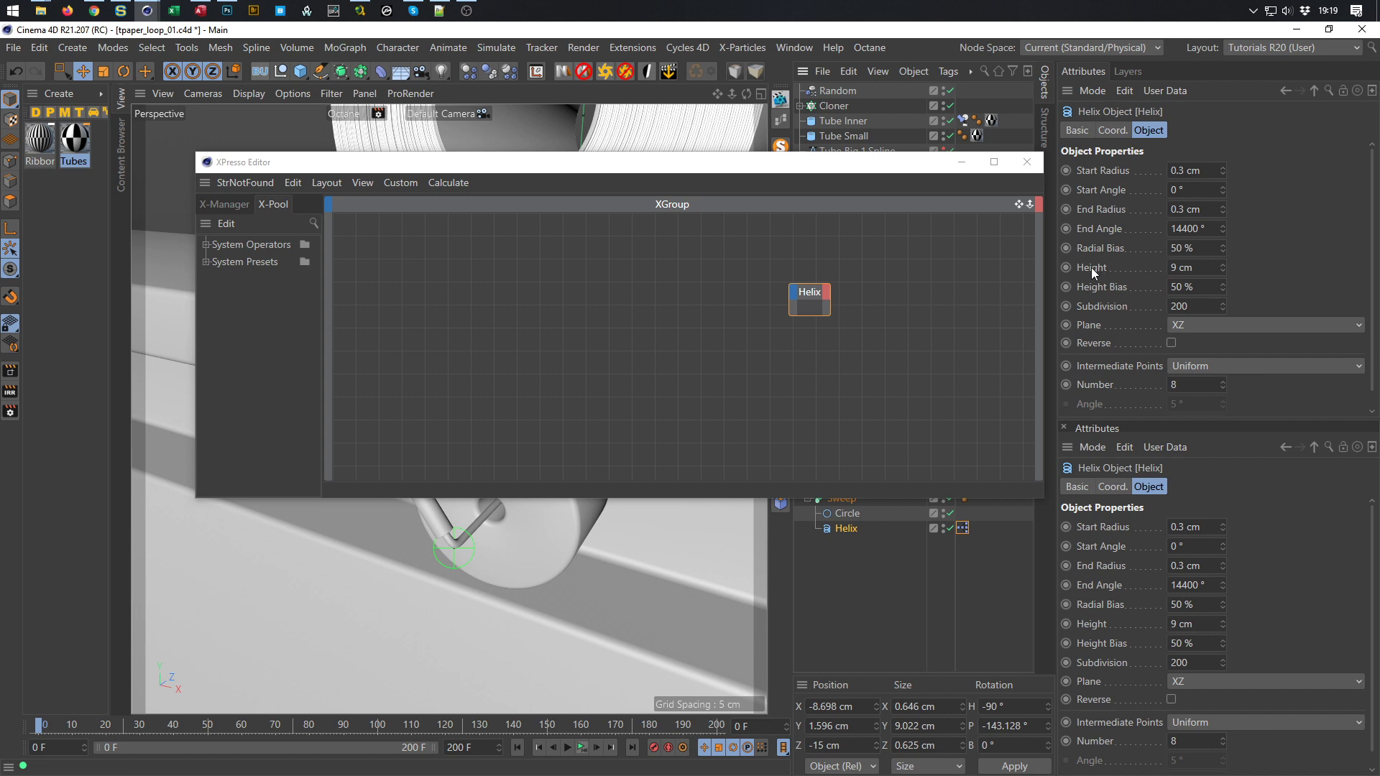
drag(1091, 267, 889, 285)
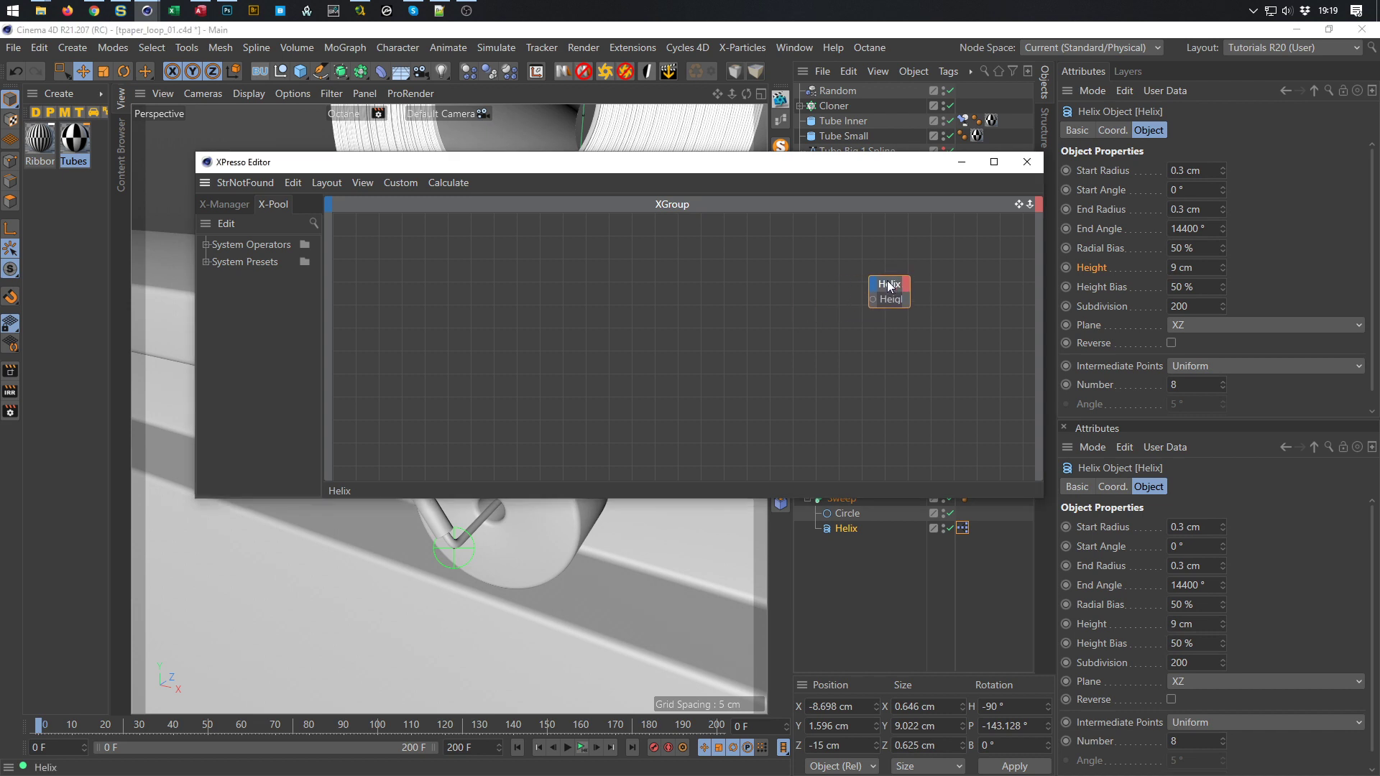
click(880, 237)
Find the Distance operator in the X-Pool and add it to the graph before the Helix node
drag(866, 168, 1185, 363)
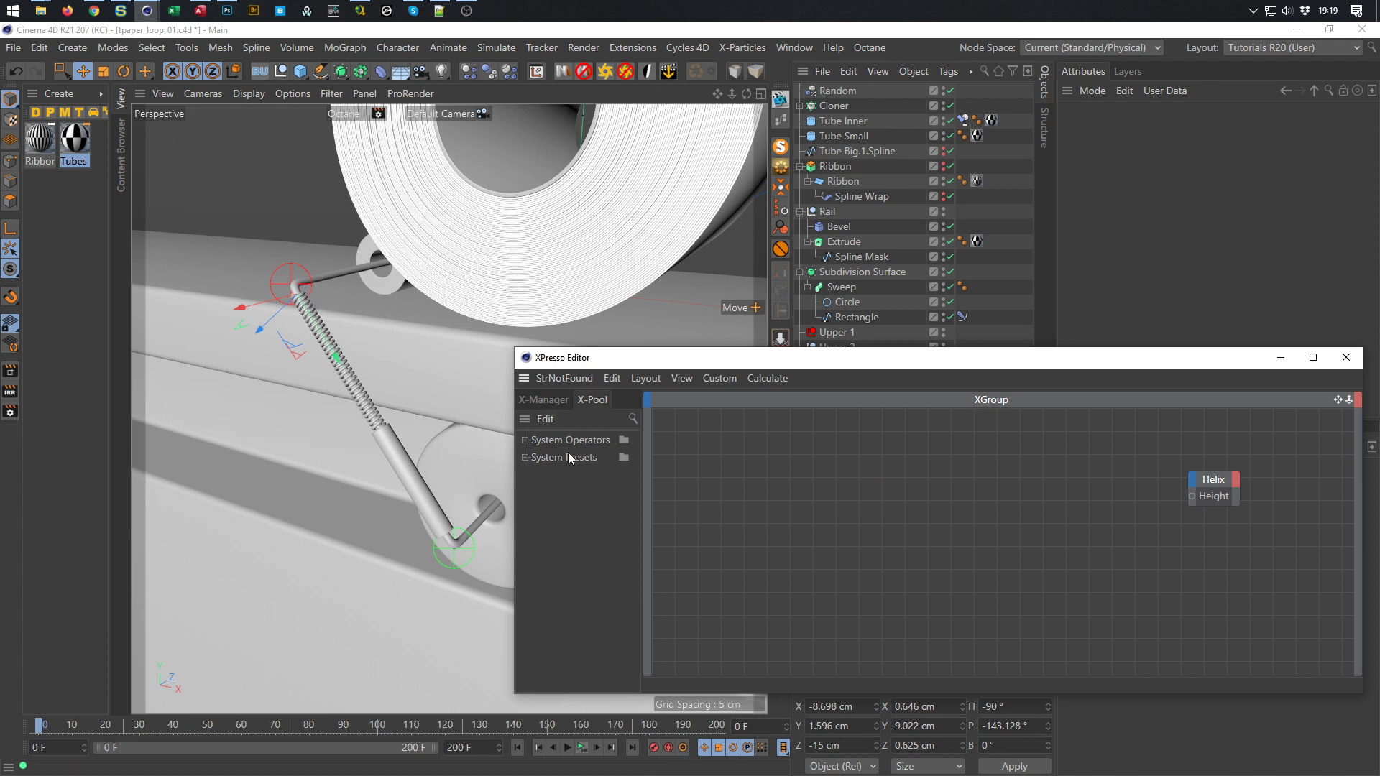
click(633, 420)
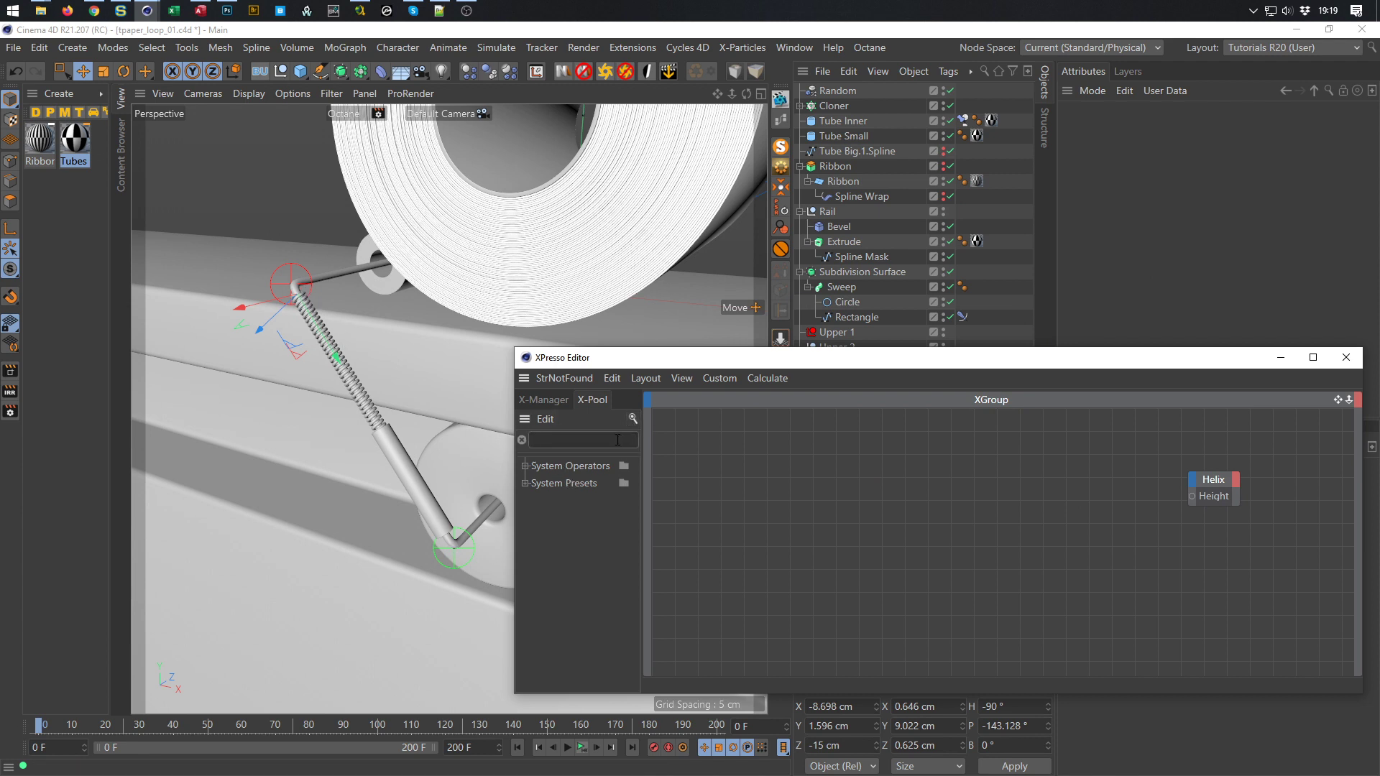
text(distan)
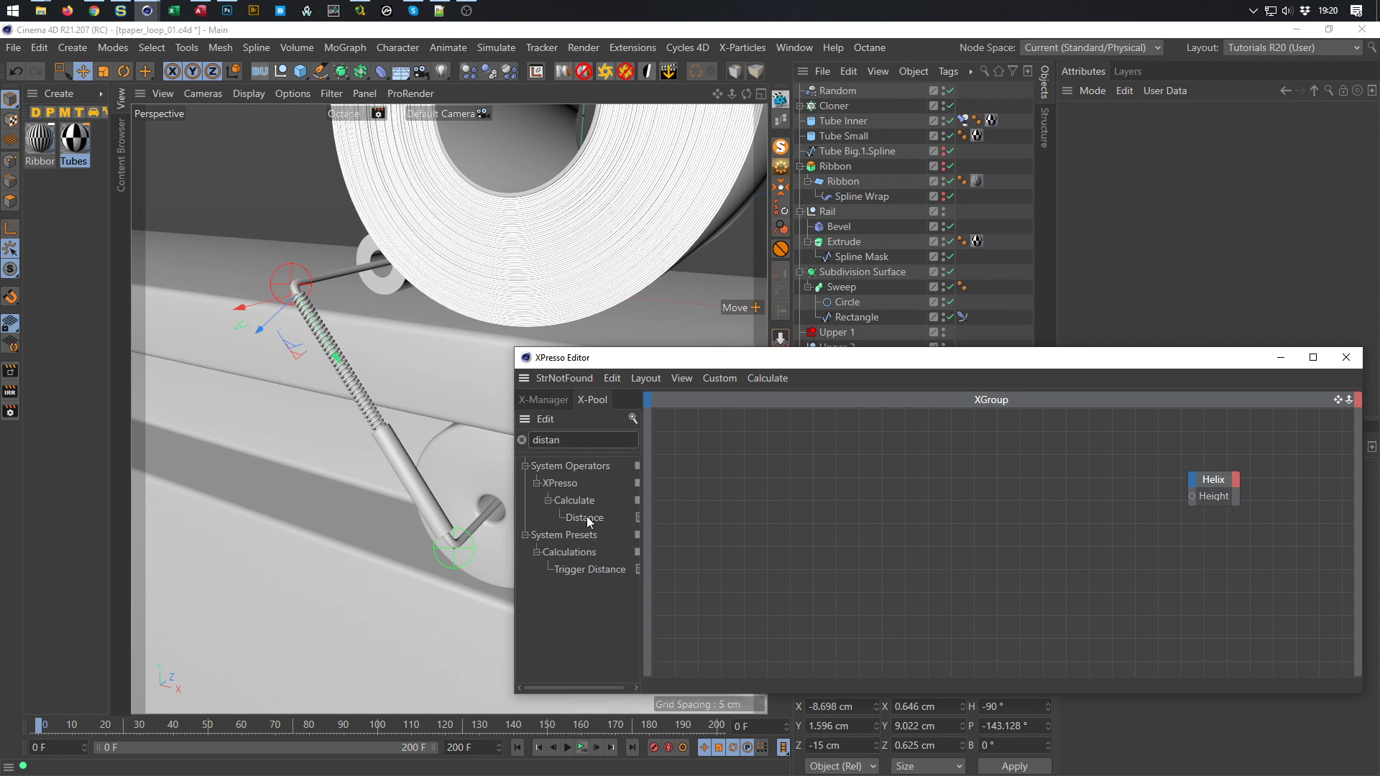
drag(889, 520, 943, 503)
drag(962, 358, 947, 457)
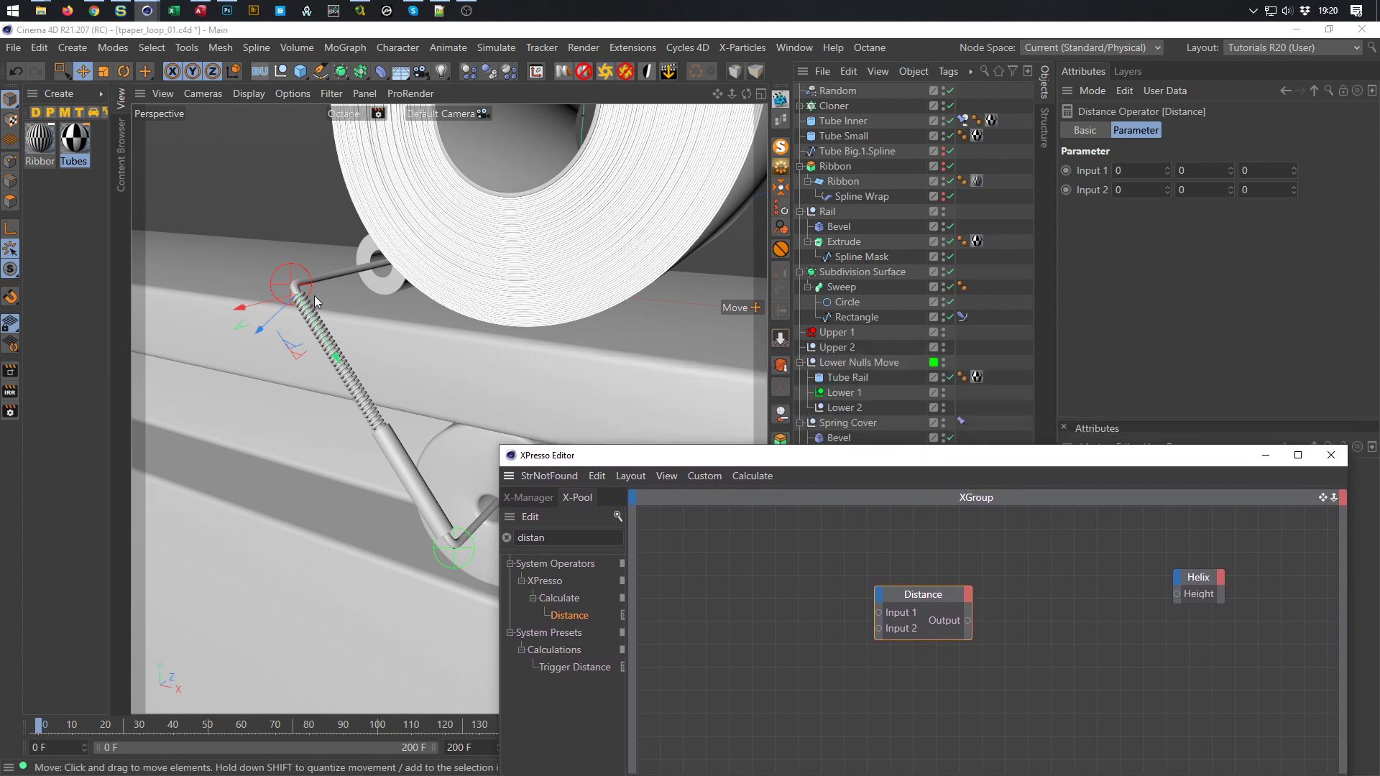
Add the Upper 1 and Lower 1 nulls as nodes and arrange them beside the Distance node's inputs
click(832, 332)
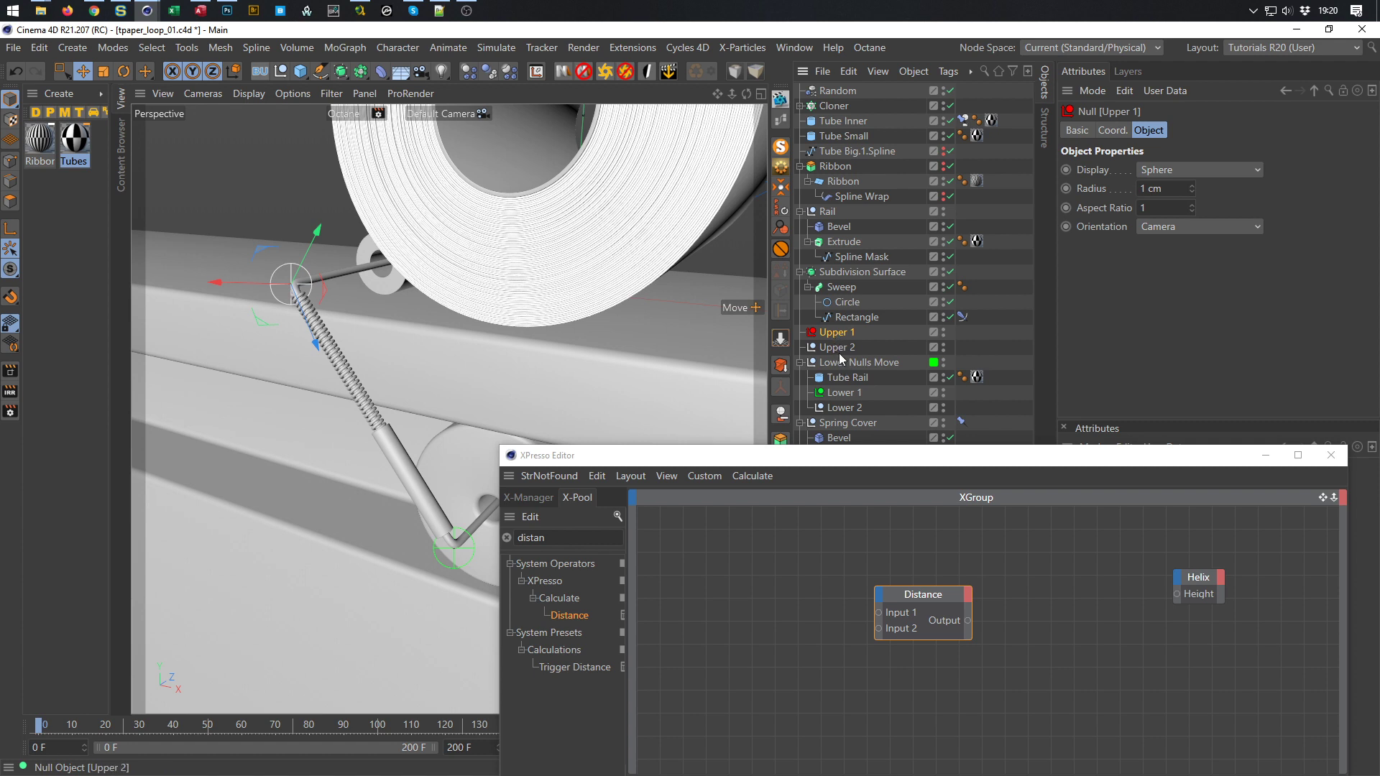
drag(842, 334, 727, 548)
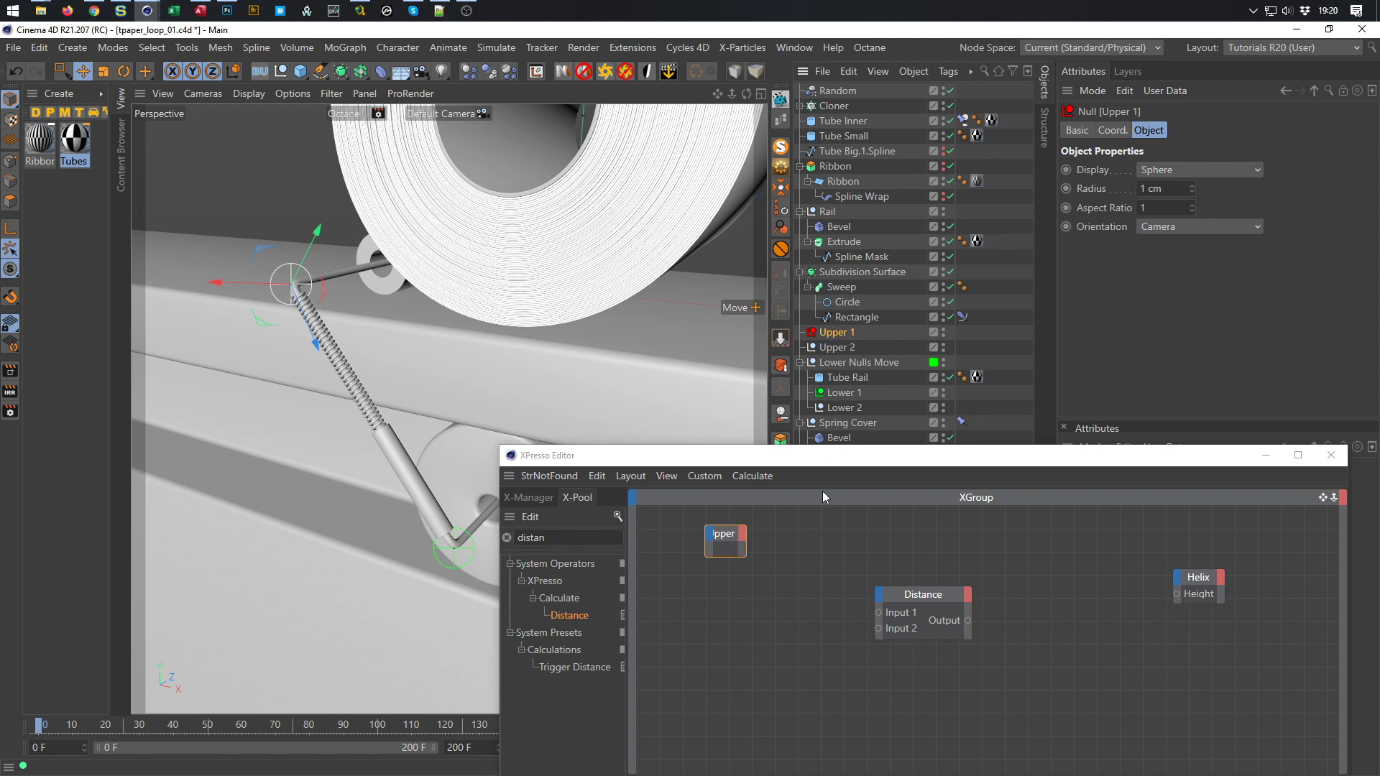
drag(838, 392, 719, 616)
drag(739, 537, 804, 572)
drag(728, 613, 805, 646)
click(809, 570)
click(810, 572)
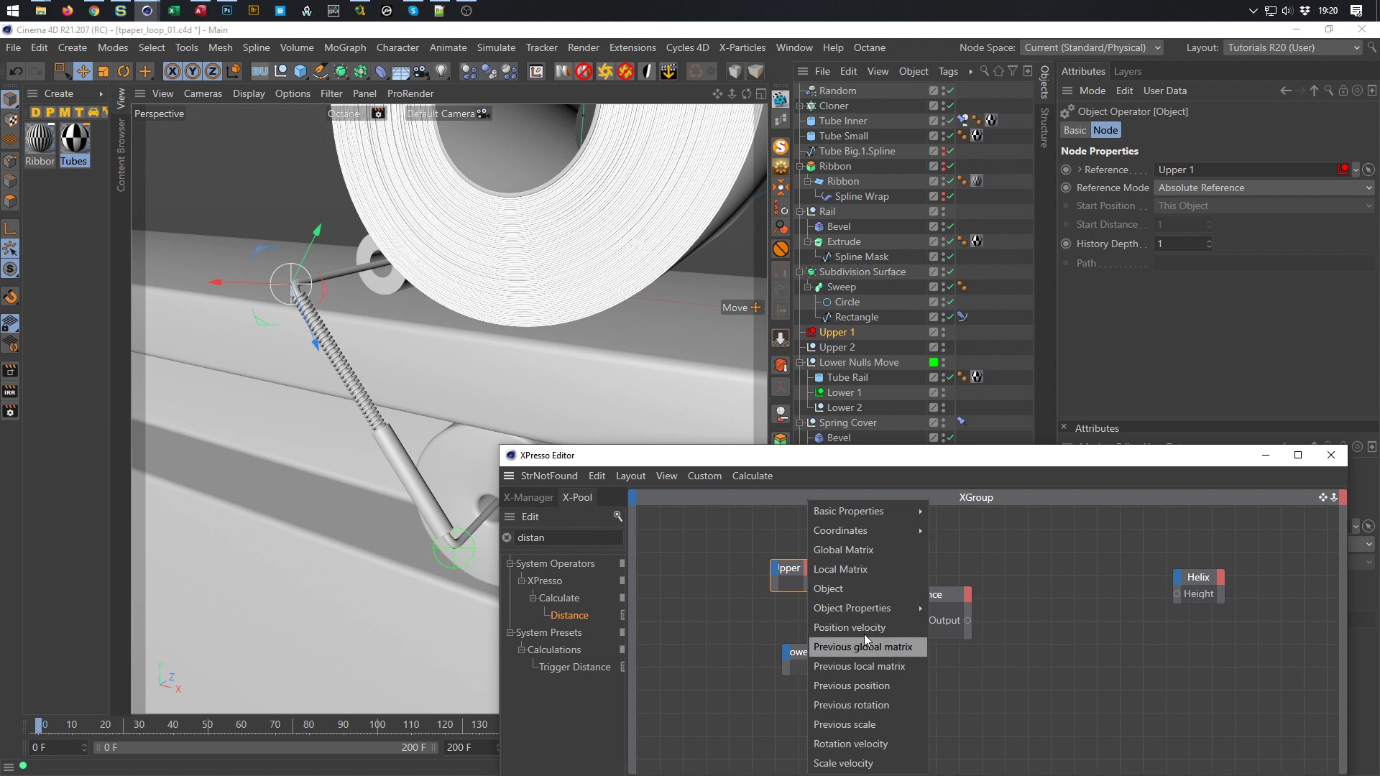
mouse_move(862, 530)
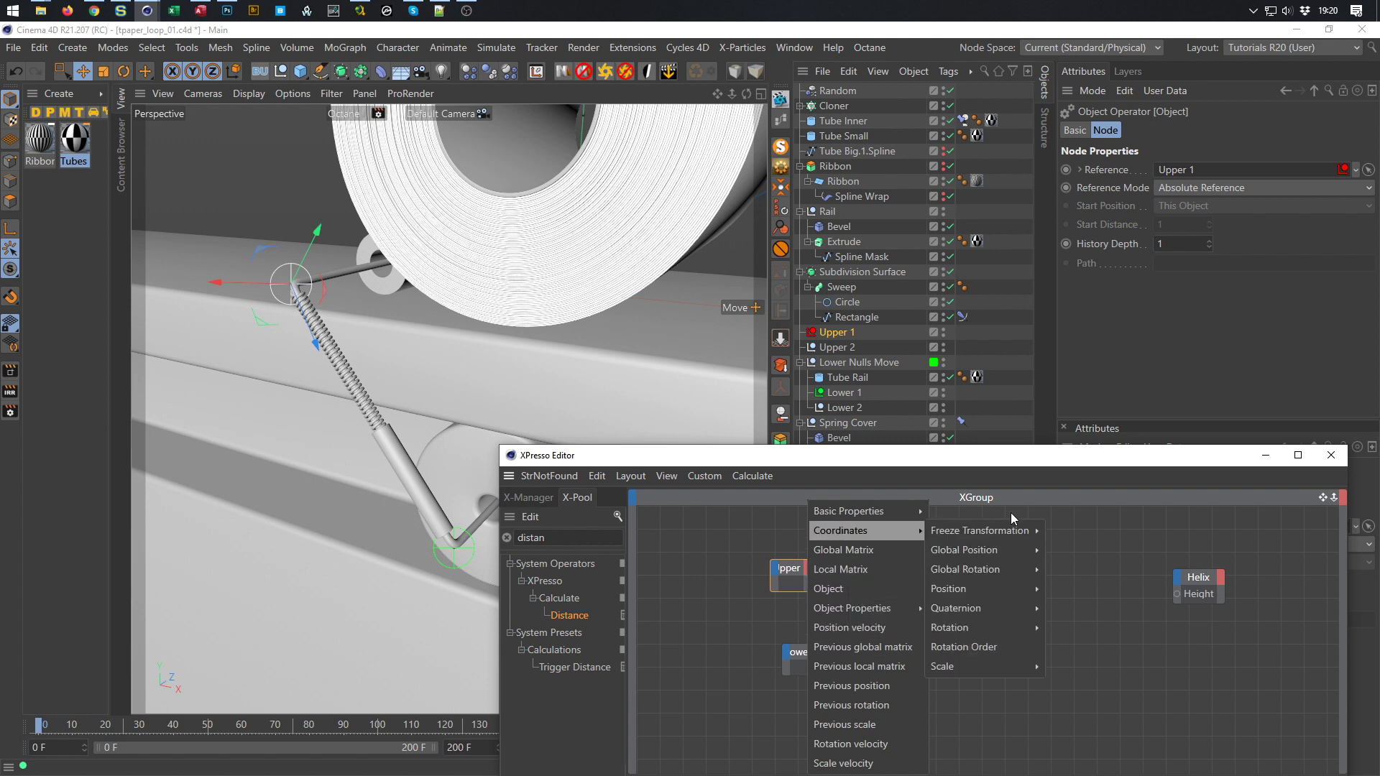
click(1090, 531)
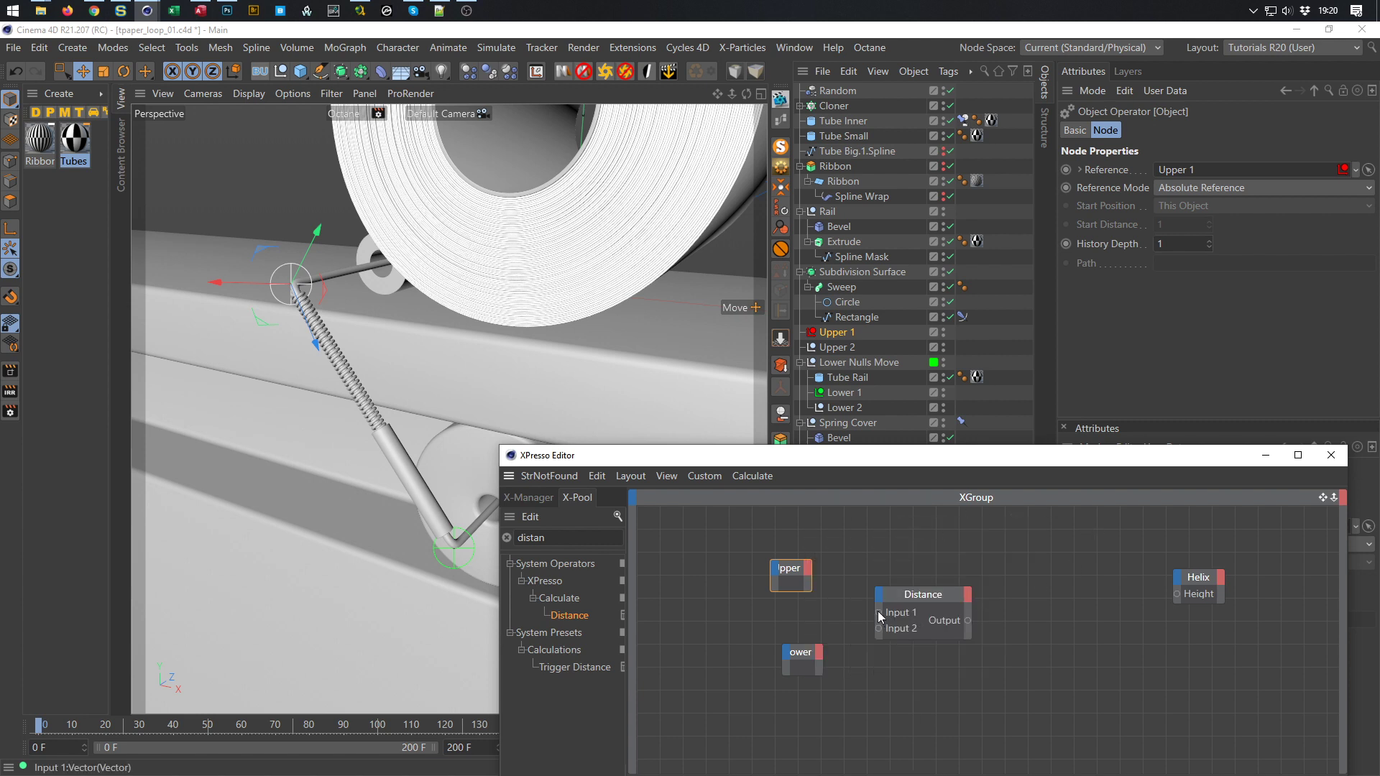
Connect a Global Position output of the Upper 1 node to Input 1 of the Distance node and expand the Upper 1 node
drag(878, 611, 809, 572)
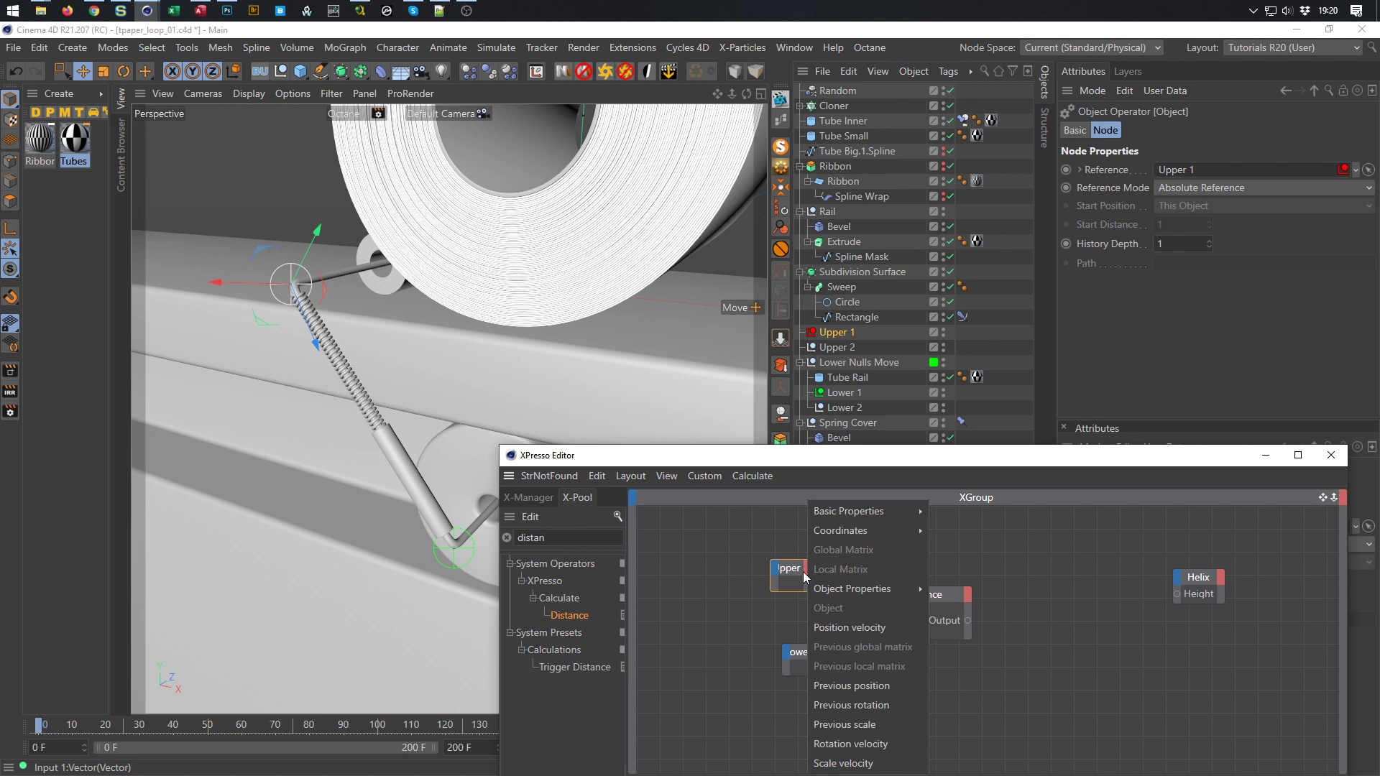
mouse_move(878, 589)
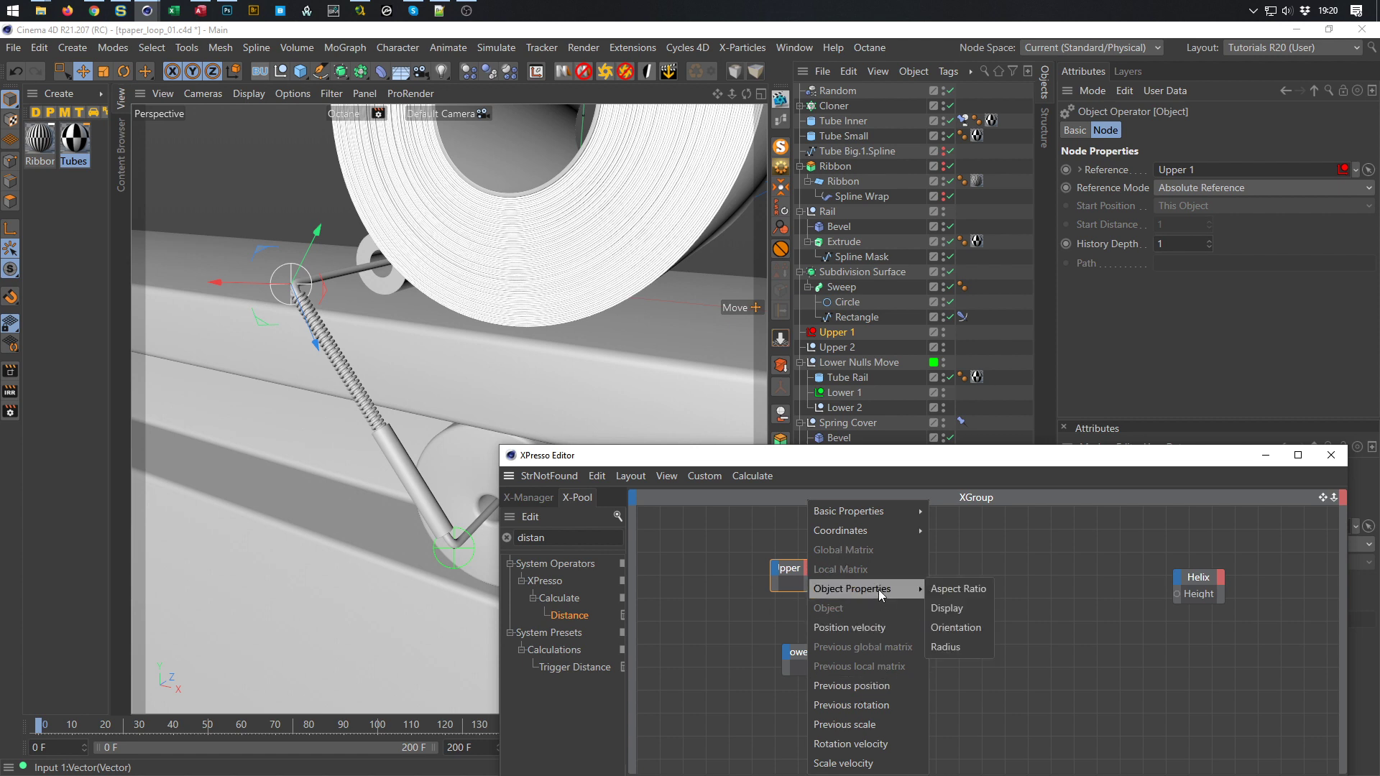
mouse_move(869, 530)
mouse_move(972, 550)
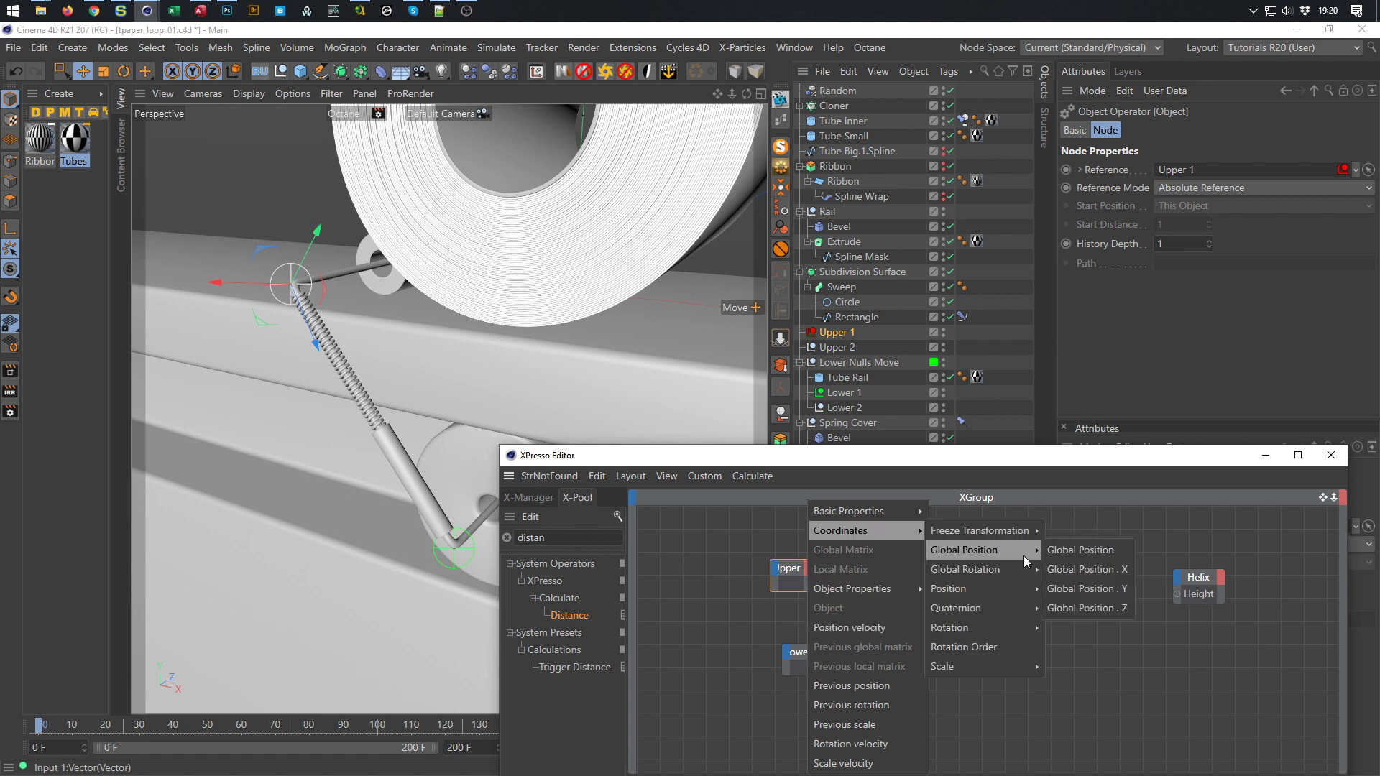
click(1068, 551)
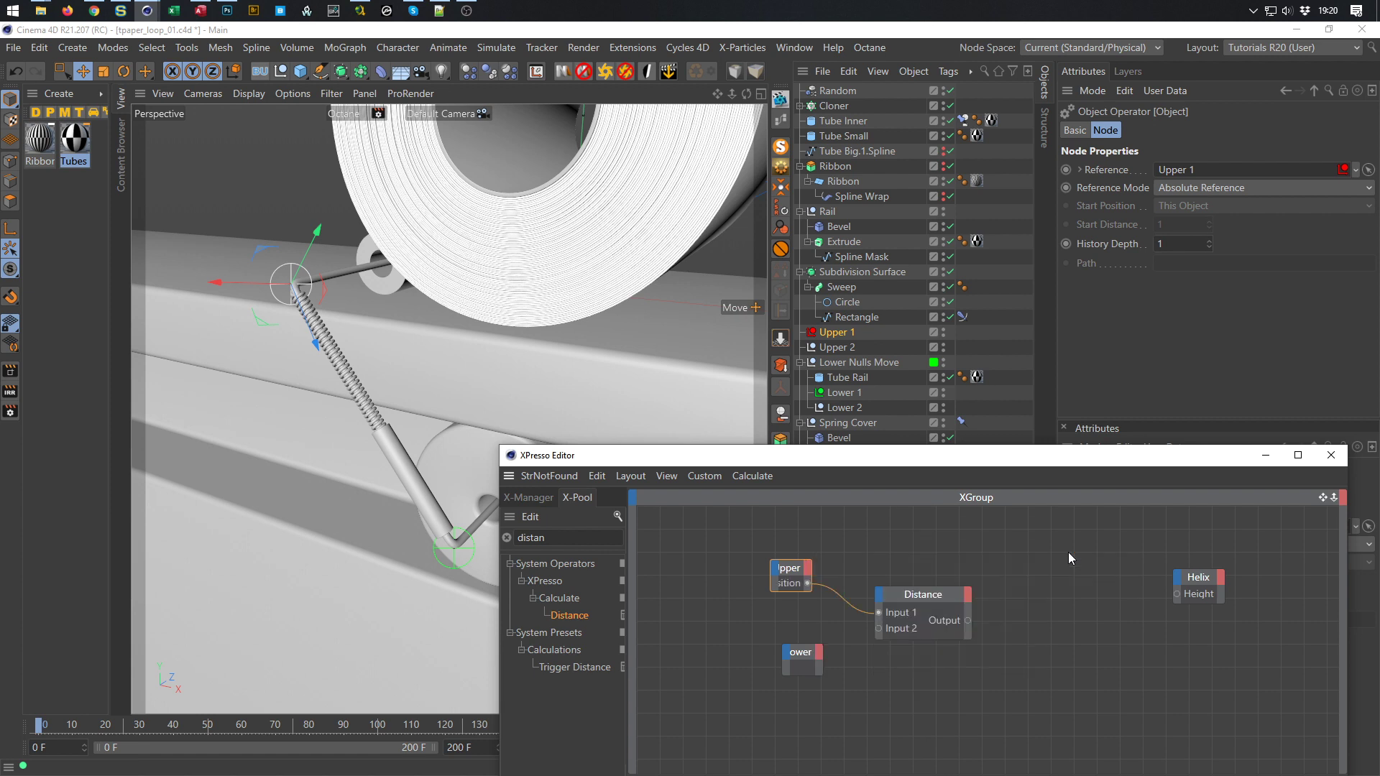
click(784, 572)
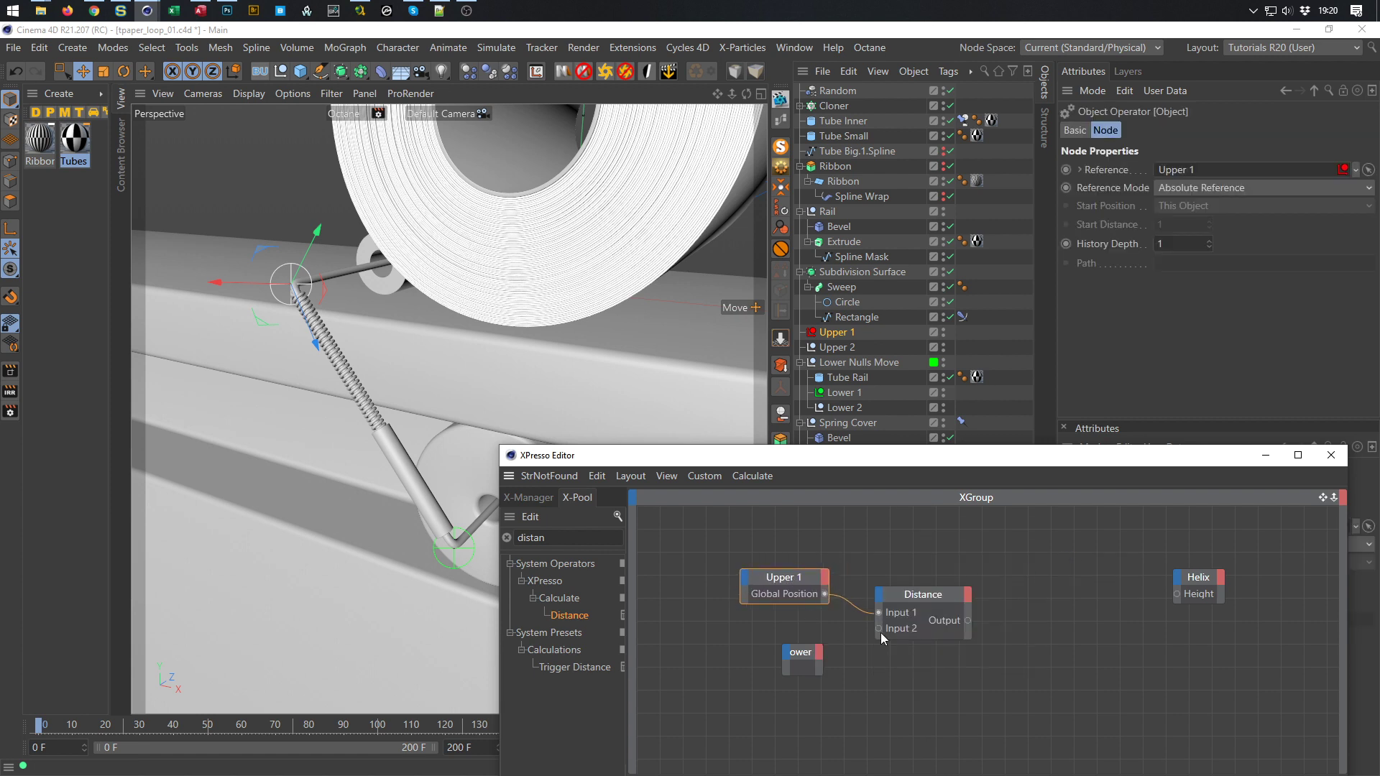
Connect a Global Position output of the expanded Lower 1 node to Input 2 of the Distance node, and save the project
drag(833, 649, 821, 653)
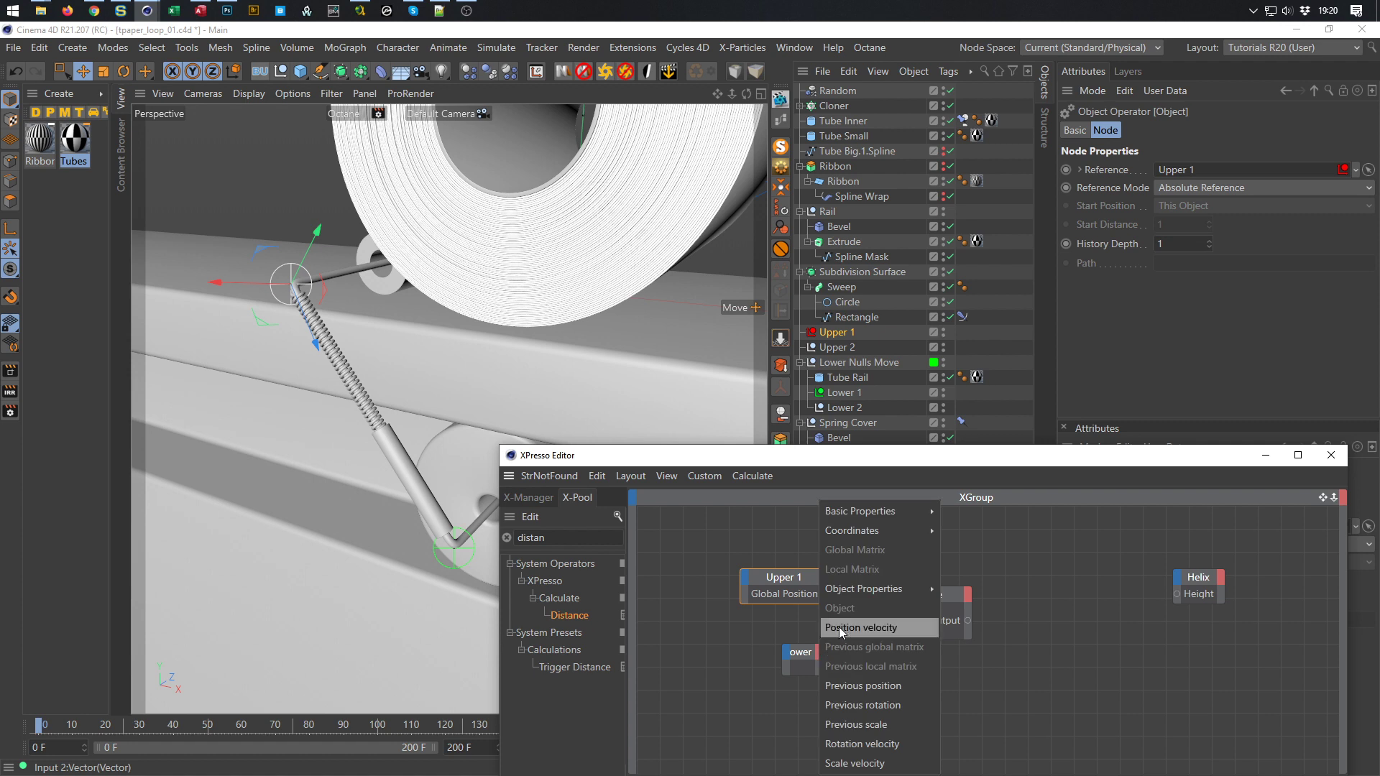
mouse_move(898, 533)
mouse_move(991, 552)
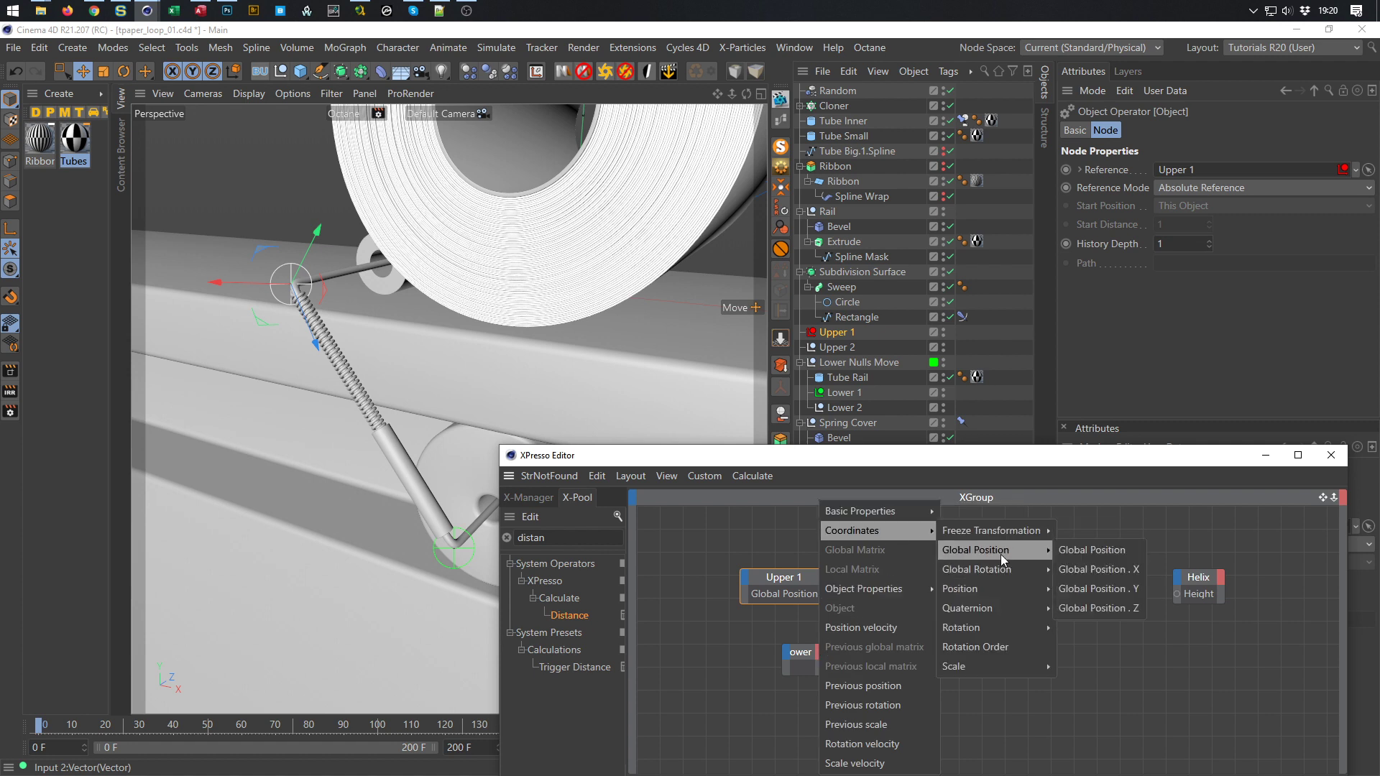
click(1087, 551)
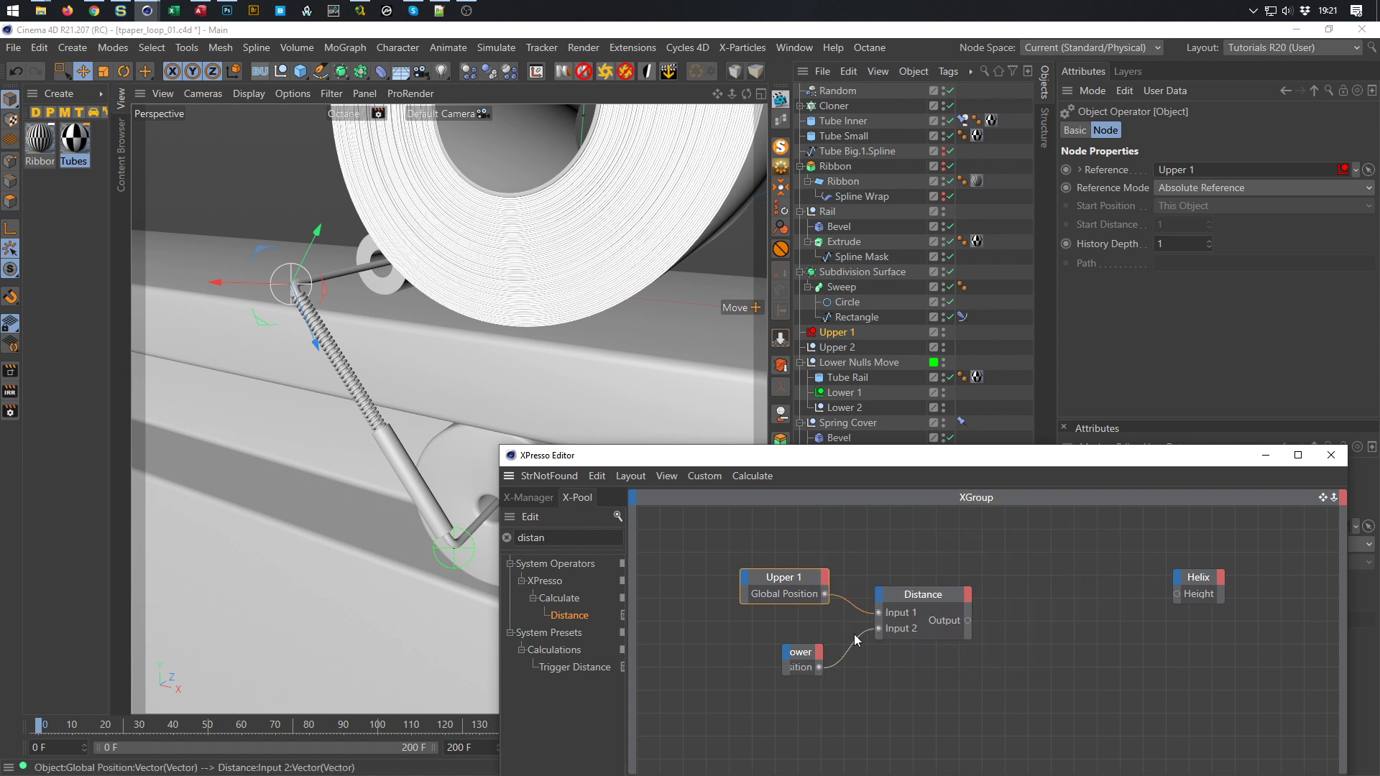
click(812, 652)
drag(812, 652, 776, 652)
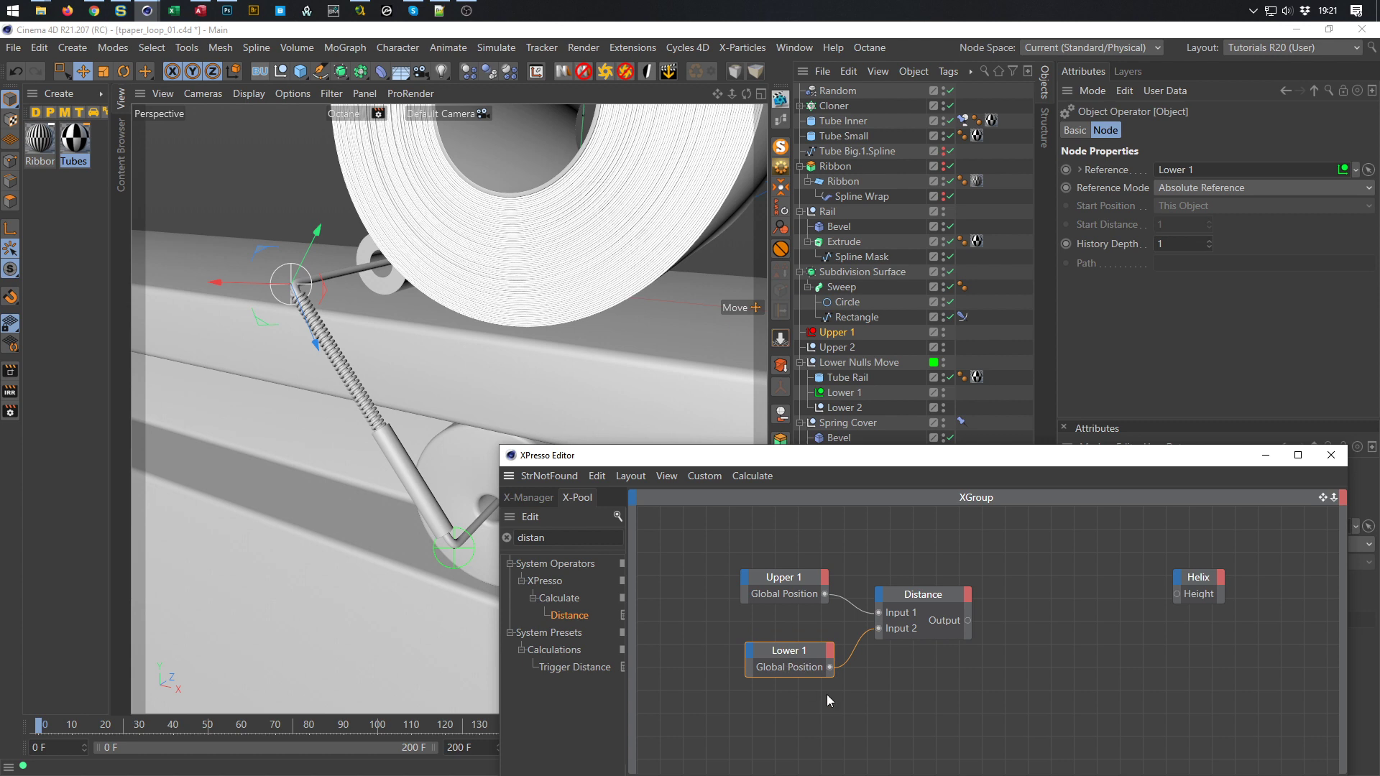
key(ctrl+s)
Add a Result node and connect the Distance output to both it and the Helix node's Height input
drag(573, 537, 398, 625)
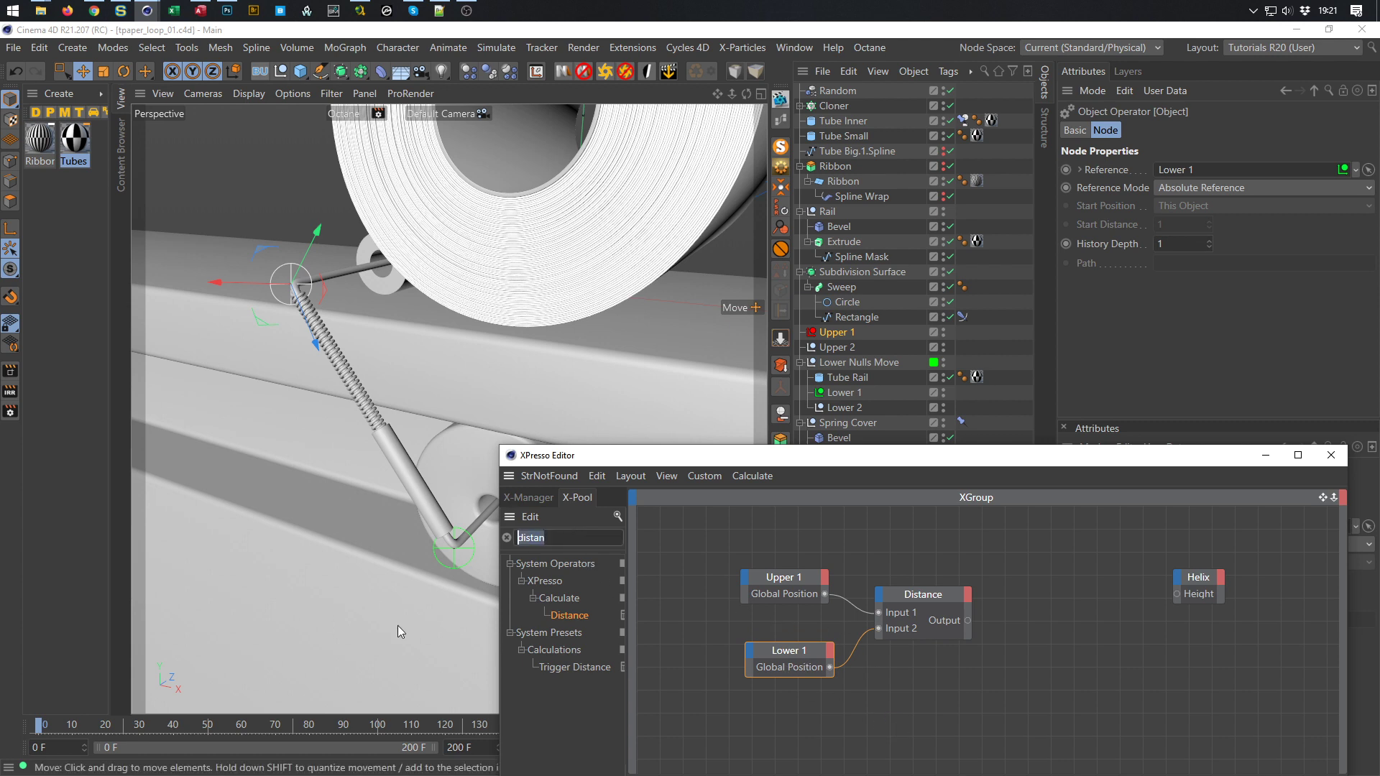
text(resul)
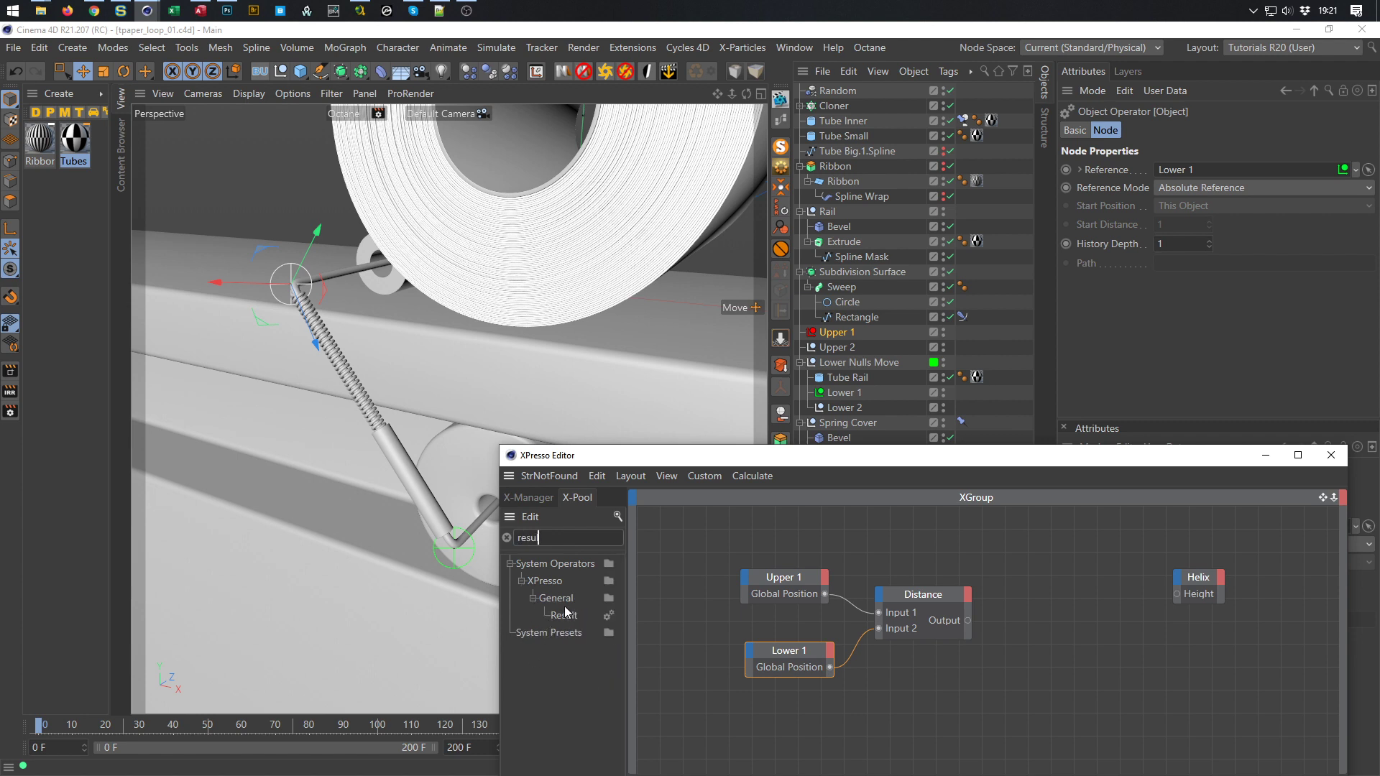
drag(564, 615, 1027, 650)
click(1072, 673)
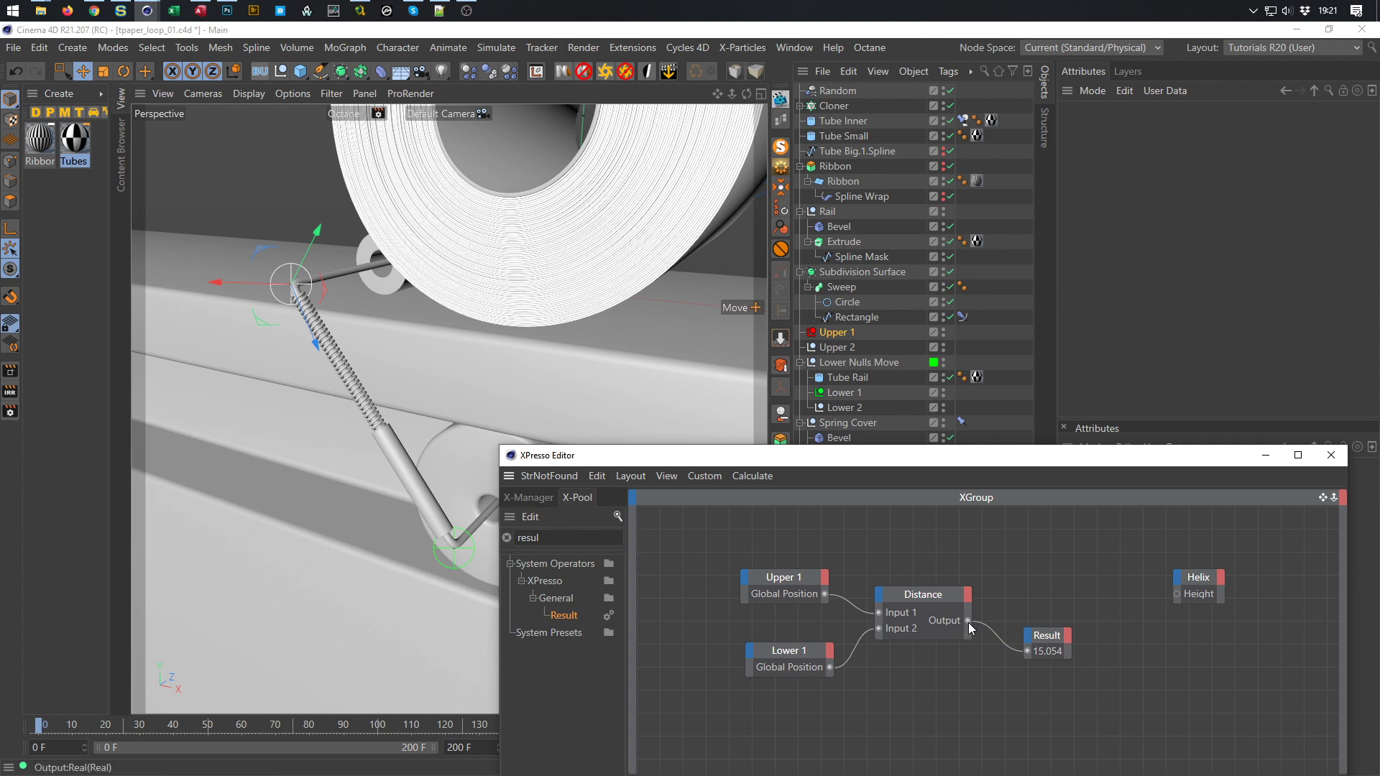
drag(1005, 606, 1179, 595)
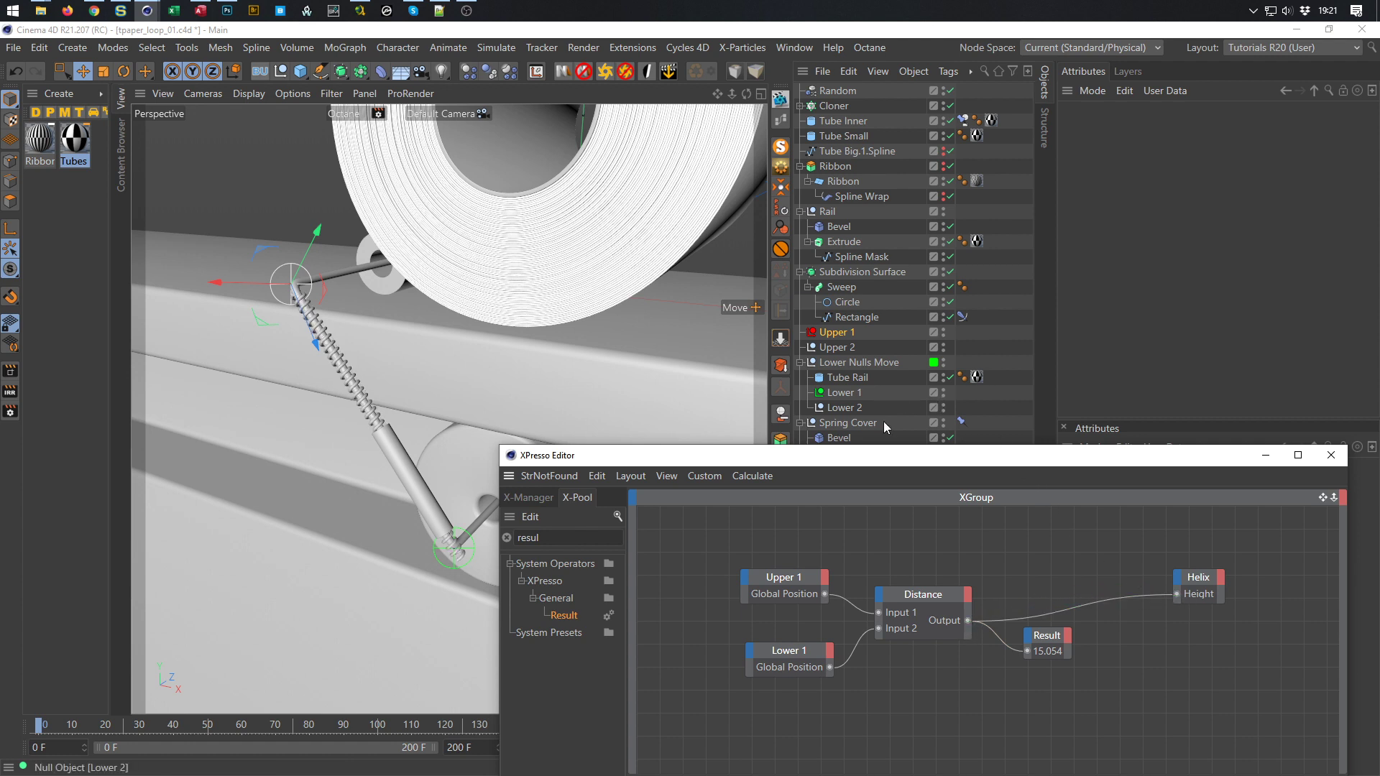
Hide the Spring Cover null in the viewport to expose the full length of the spring
drag(895, 457, 872, 639)
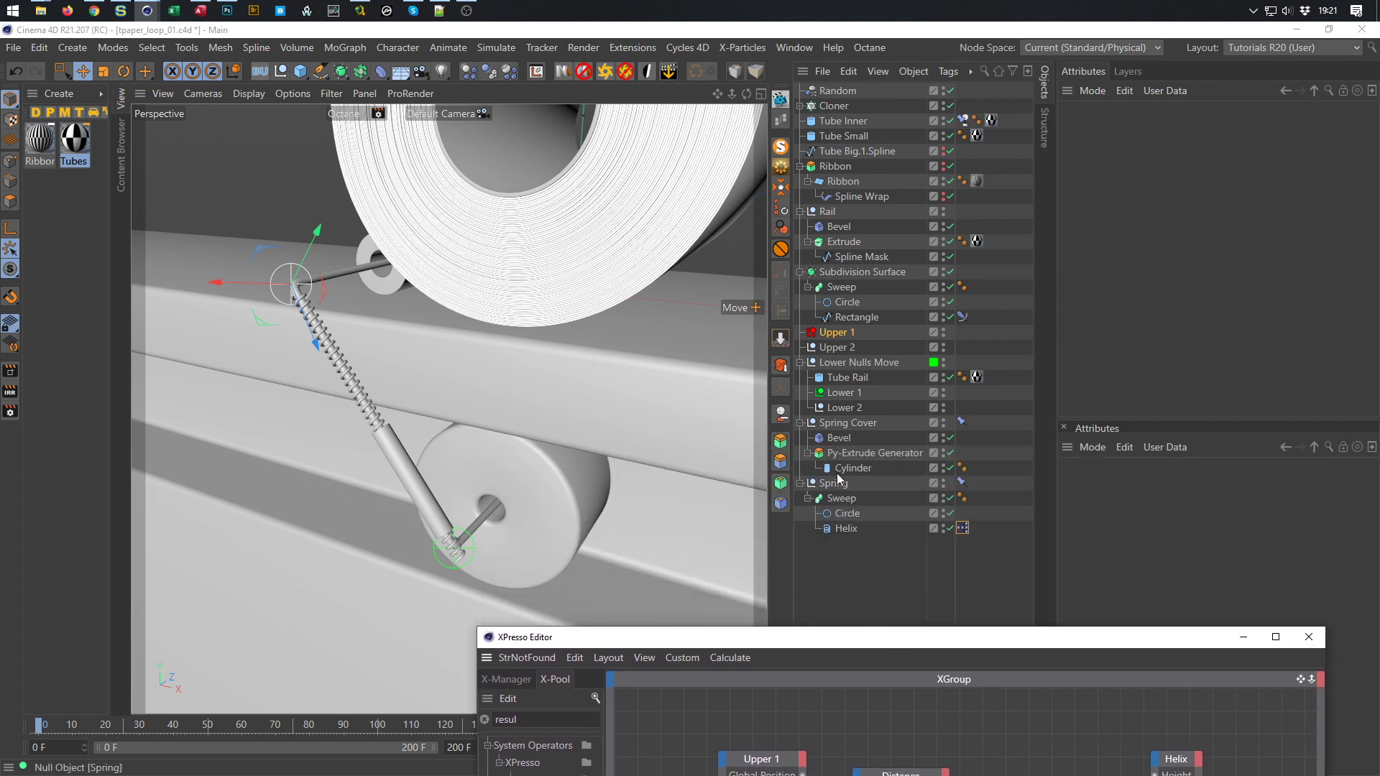
click(943, 423)
click(943, 423)
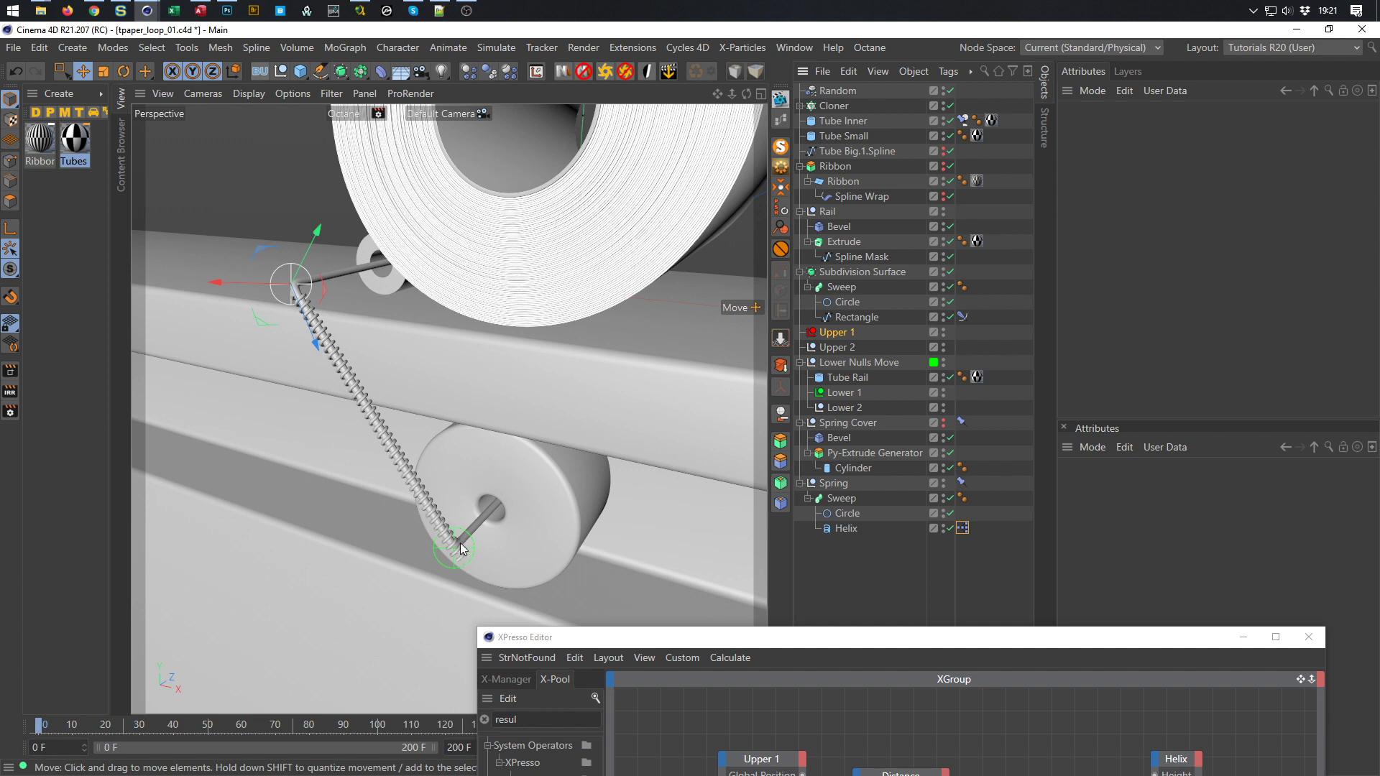
drag(783, 646, 814, 389)
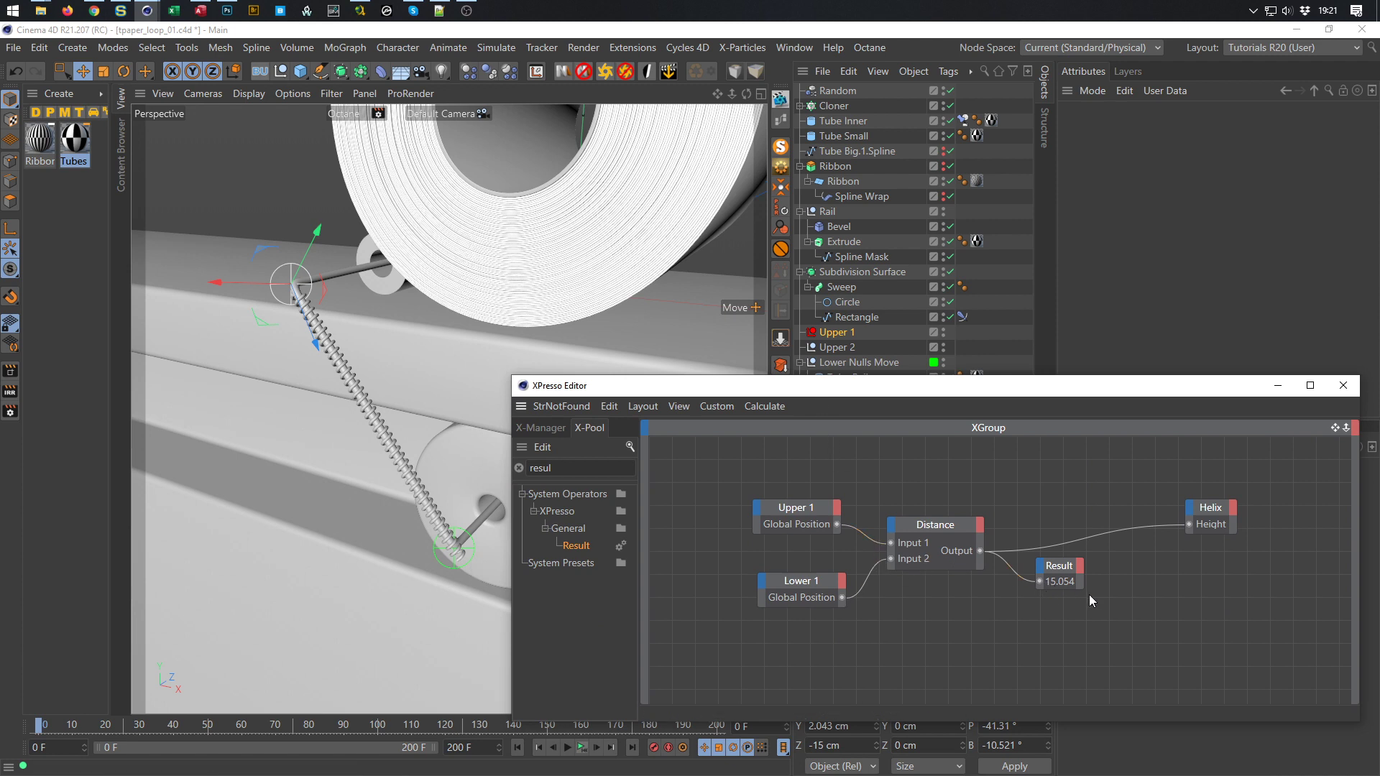
Delete the Result node and the connection between the Distance output and the Helix Height input
click(1055, 575)
key(Delete)
click(1110, 531)
key(Delete)
Add a Math operator between the Distance and Helix nodes and connect the Distance output to its first input
click(582, 466)
text(math)
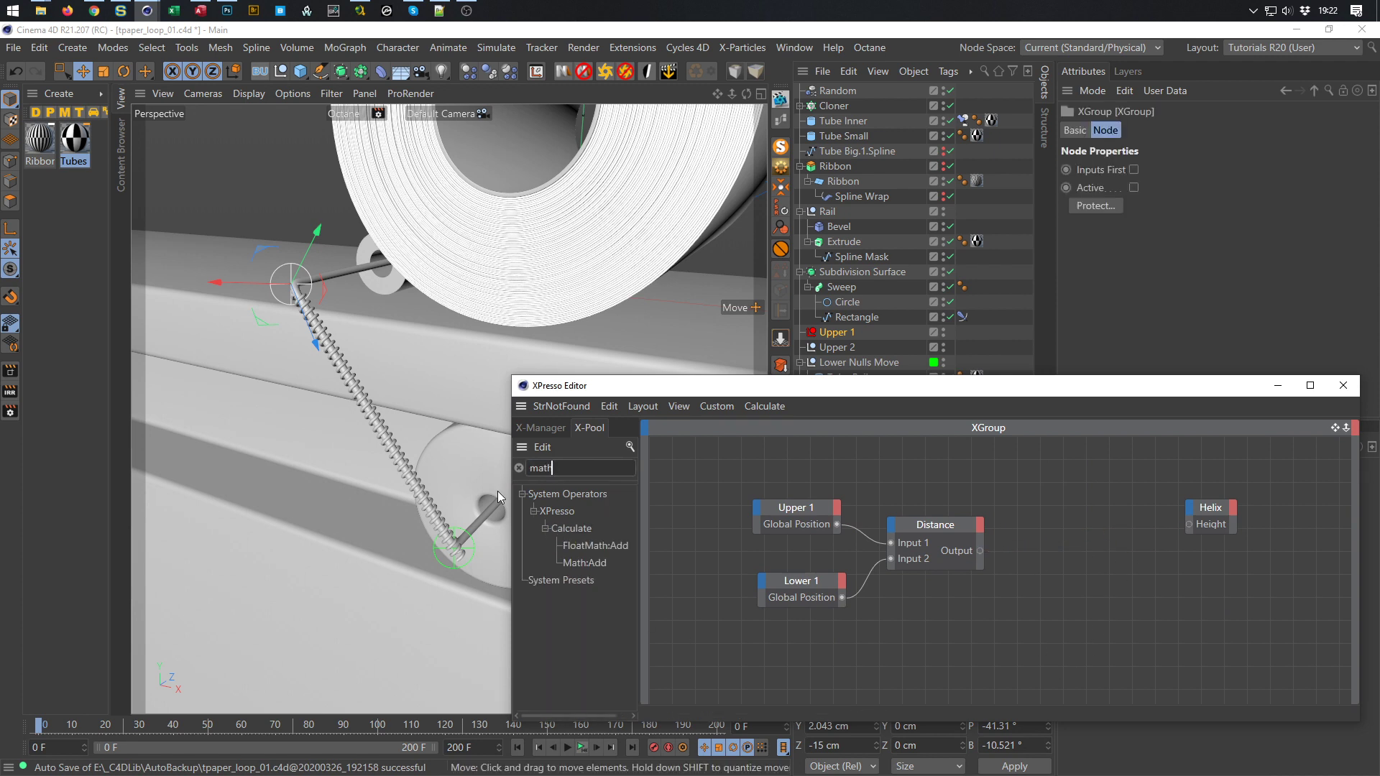
drag(596, 559, 1073, 520)
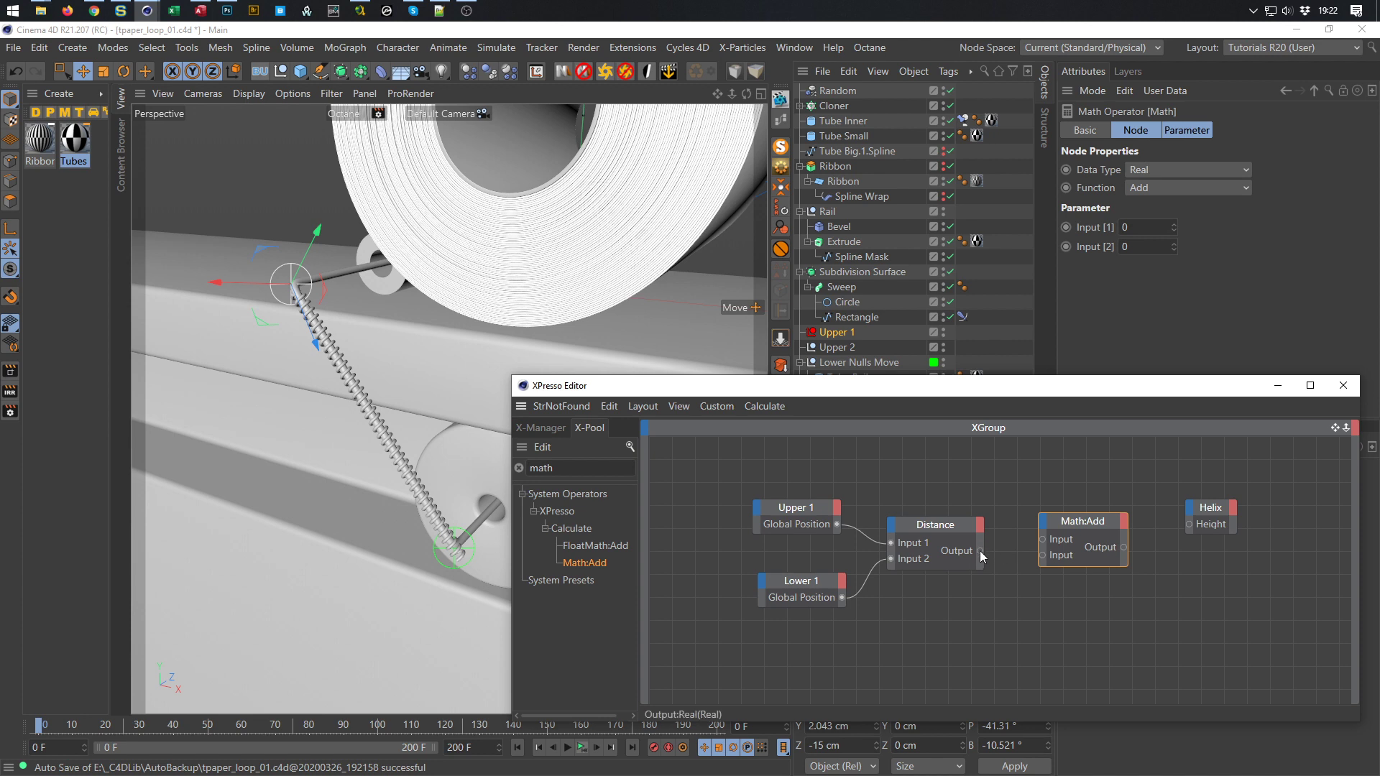
drag(1037, 536, 1041, 539)
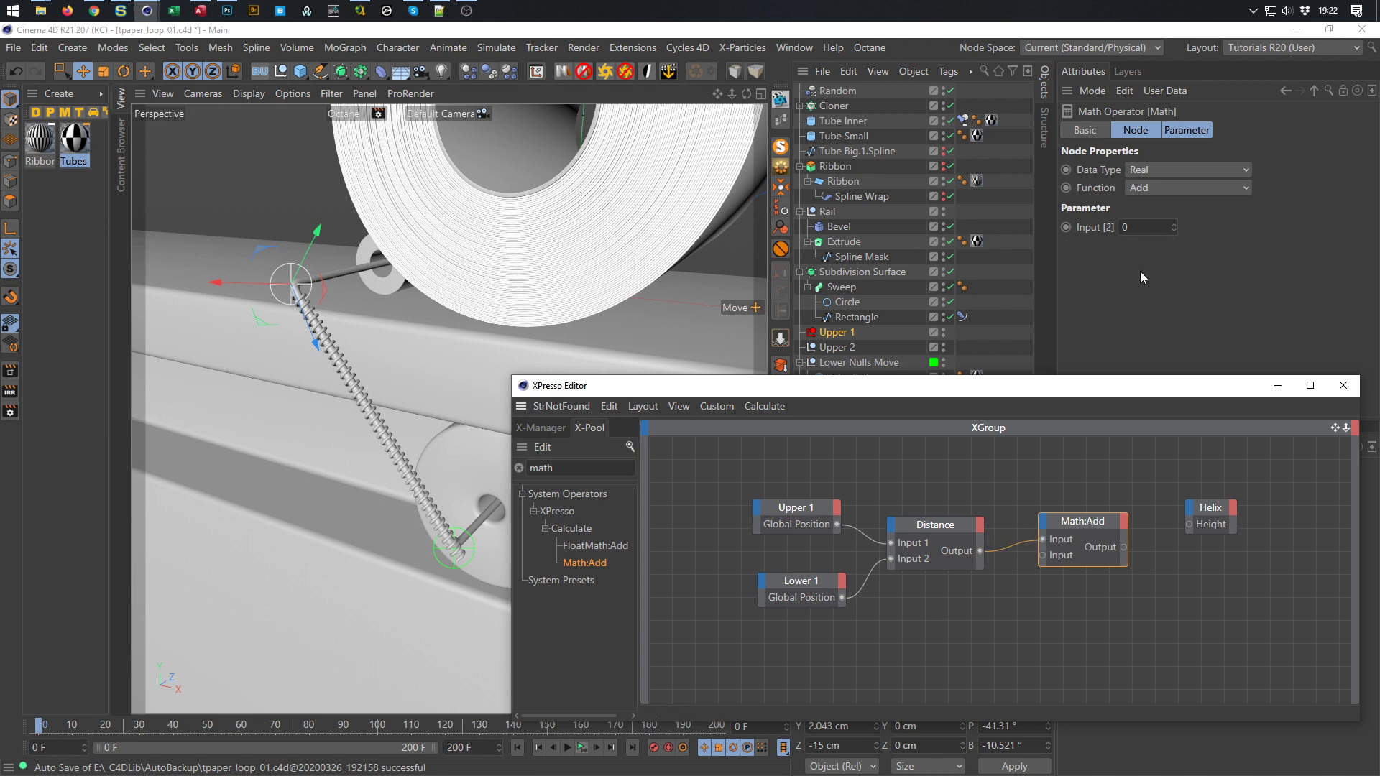
Set the Math node's function to Subtract and shift the node slightly towards the Helix node
click(1149, 186)
click(1178, 205)
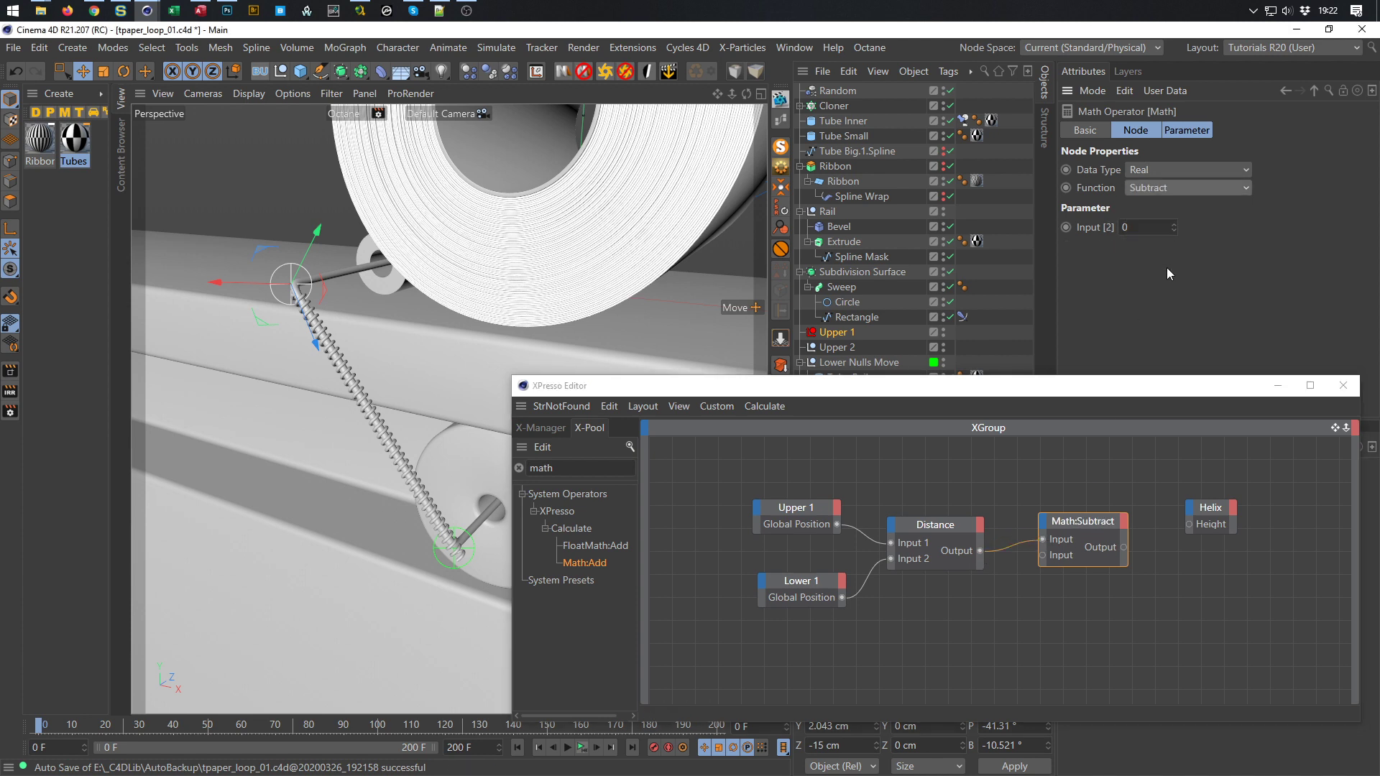
drag(1088, 522, 1097, 521)
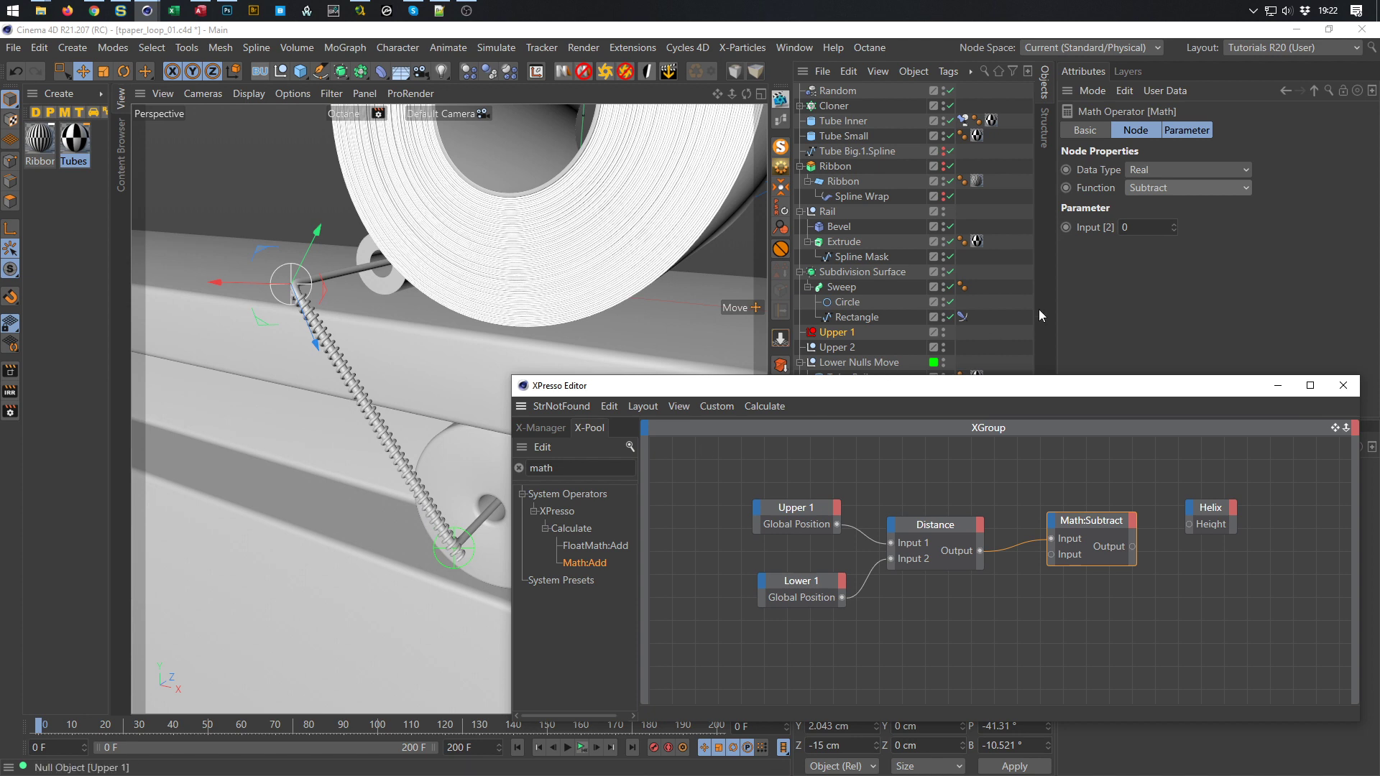
Set the Math node's second input to 3, connect its output to the Helix Height input and save the project
double_click(1142, 228)
text(3)
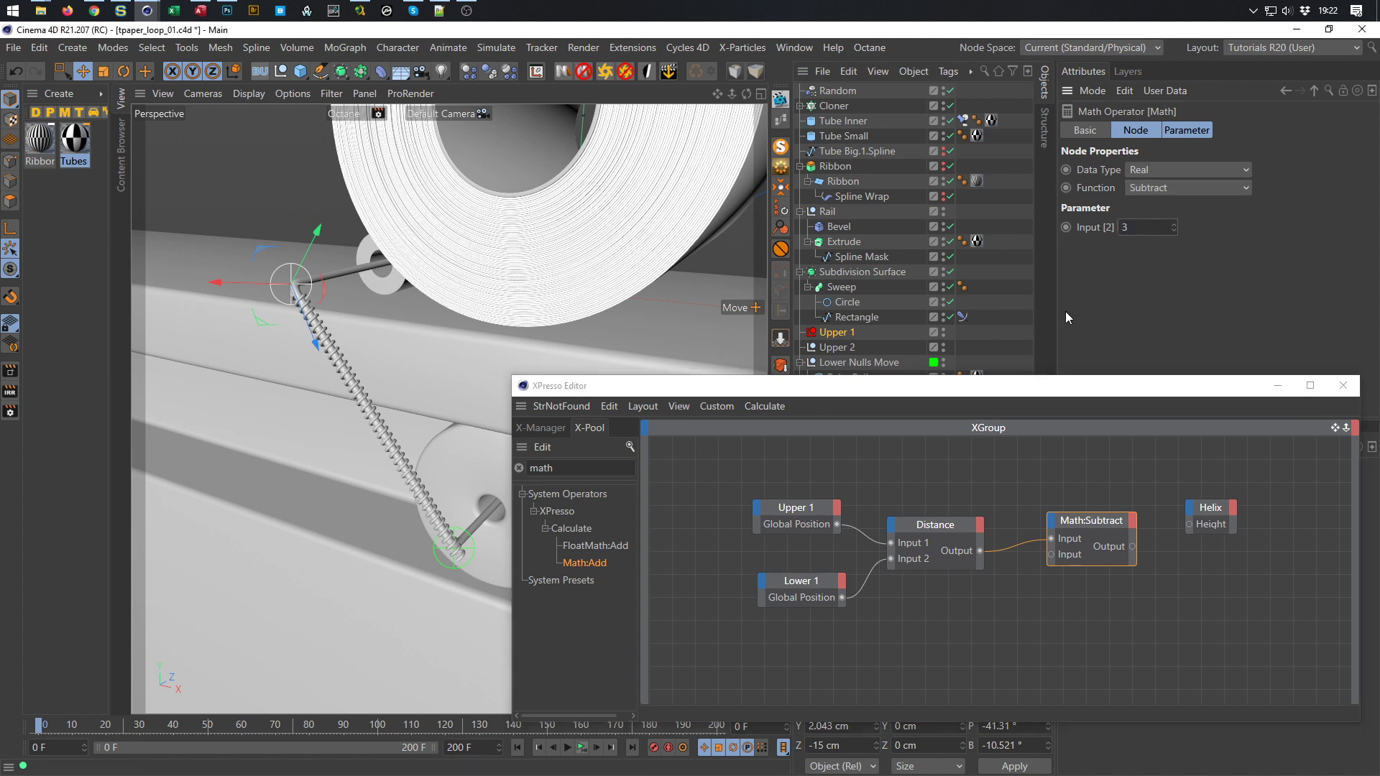
click(1144, 551)
drag(1187, 523, 1187, 523)
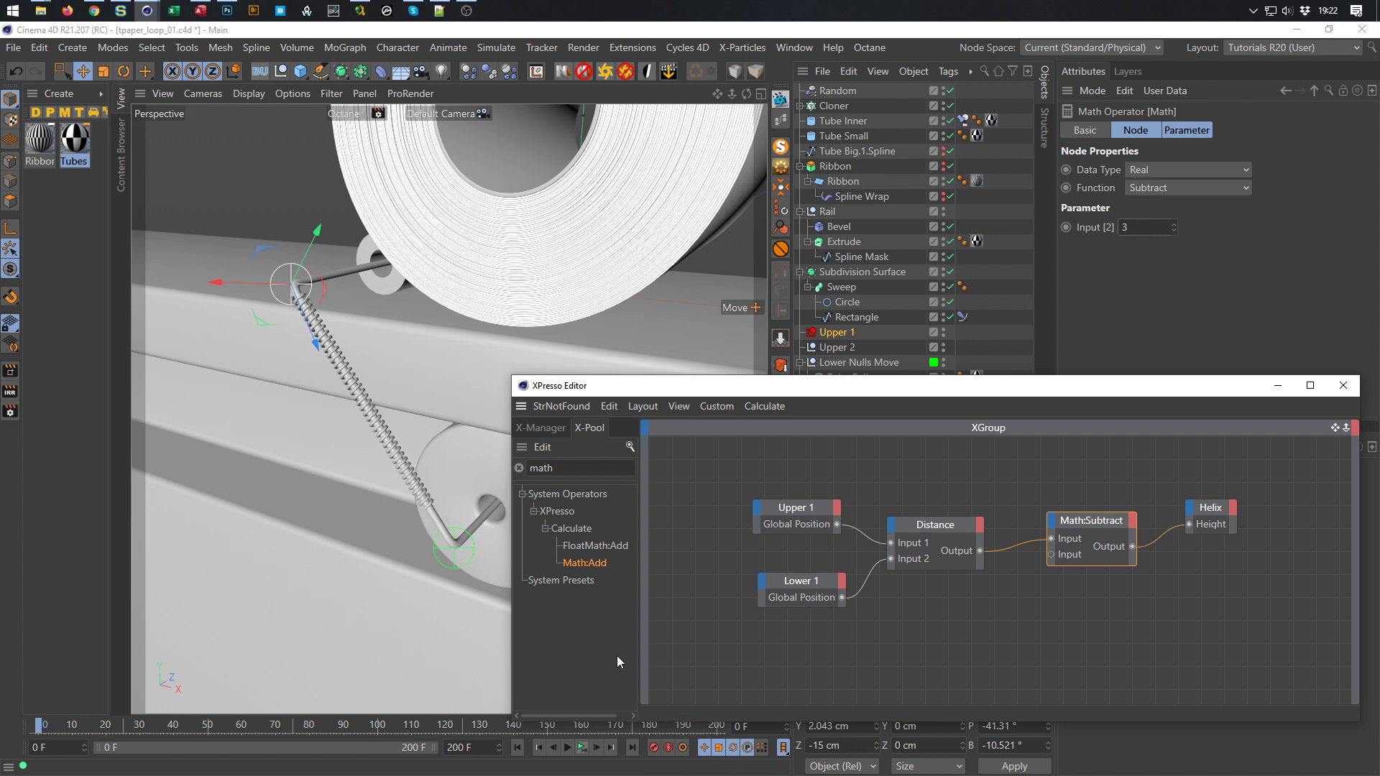
key(ctrl+s)
Set the Math node's second input to 4 and make the Spring Cover null visible in the viewport again
click(1092, 522)
click(1158, 223)
text(4)
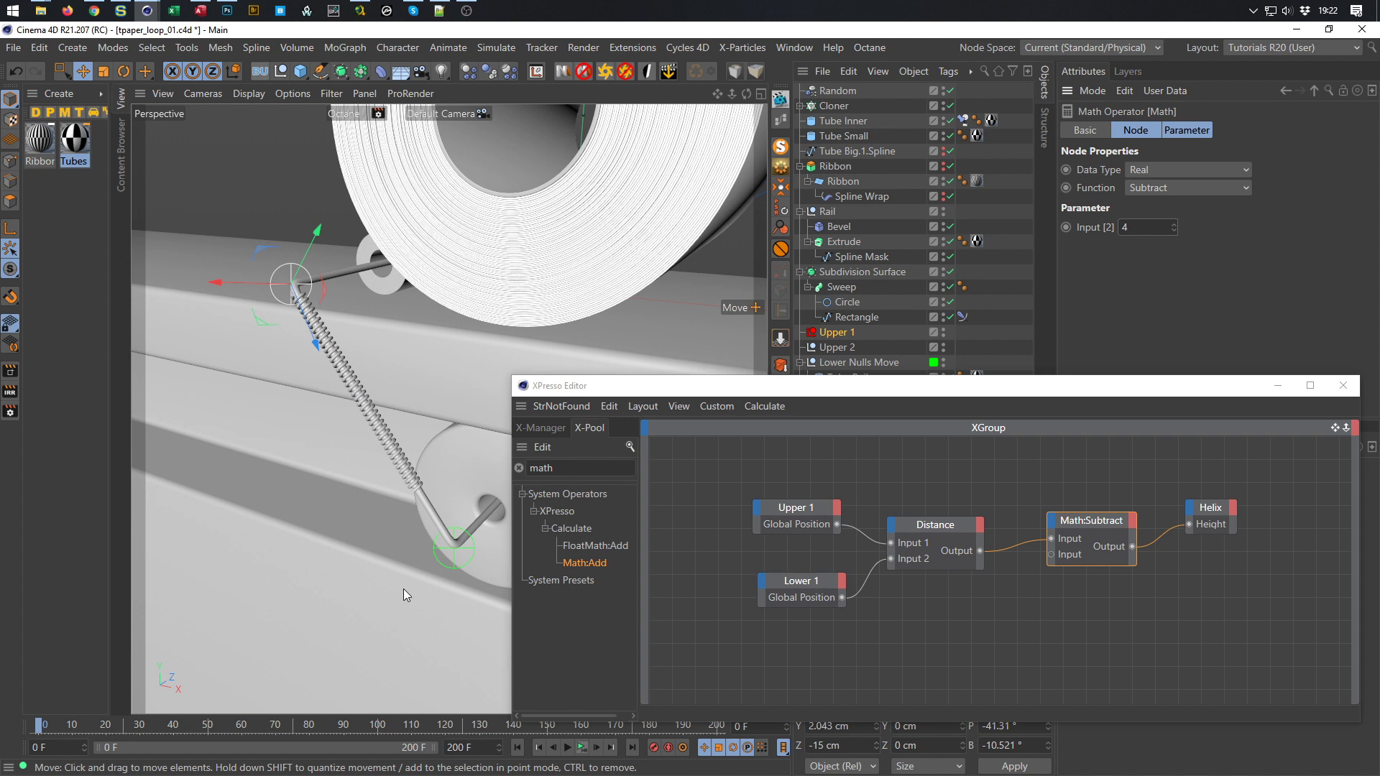
drag(945, 388, 936, 462)
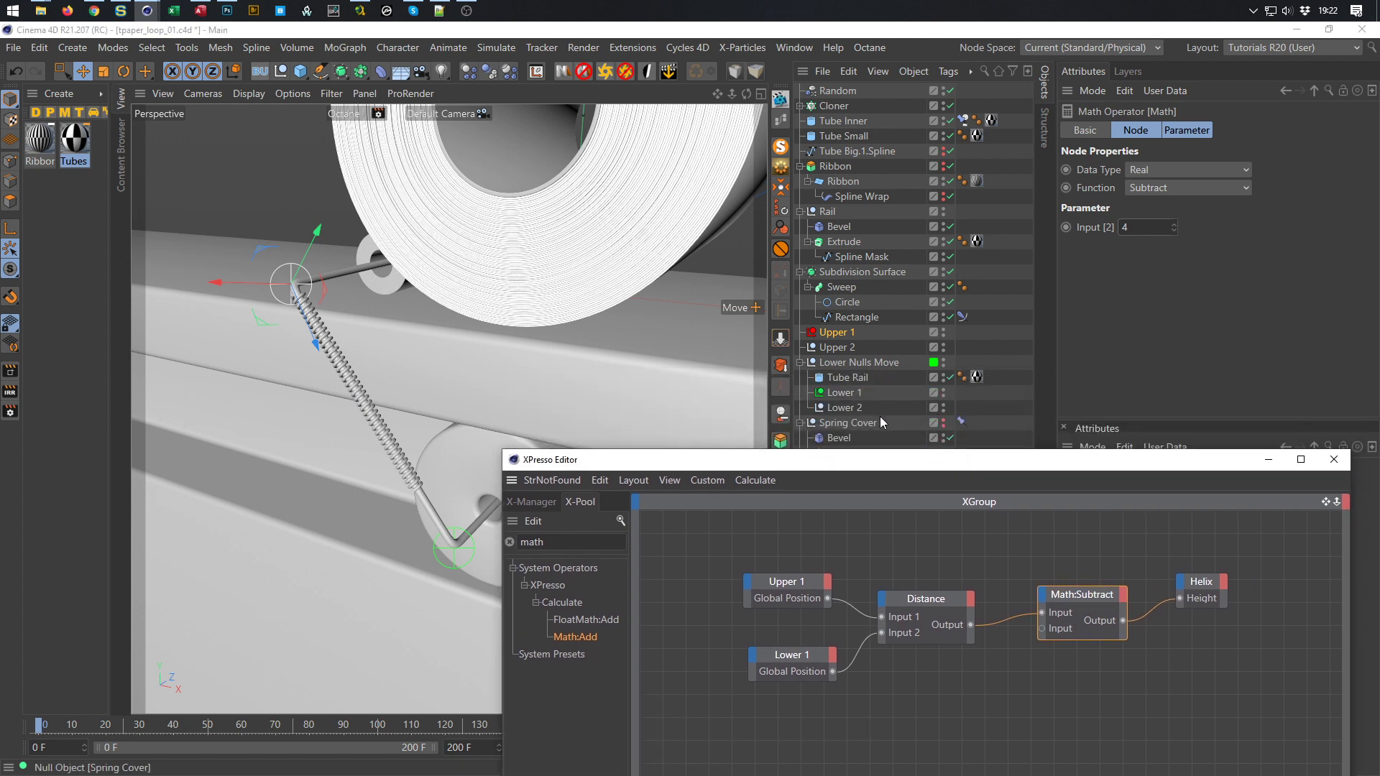
click(943, 423)
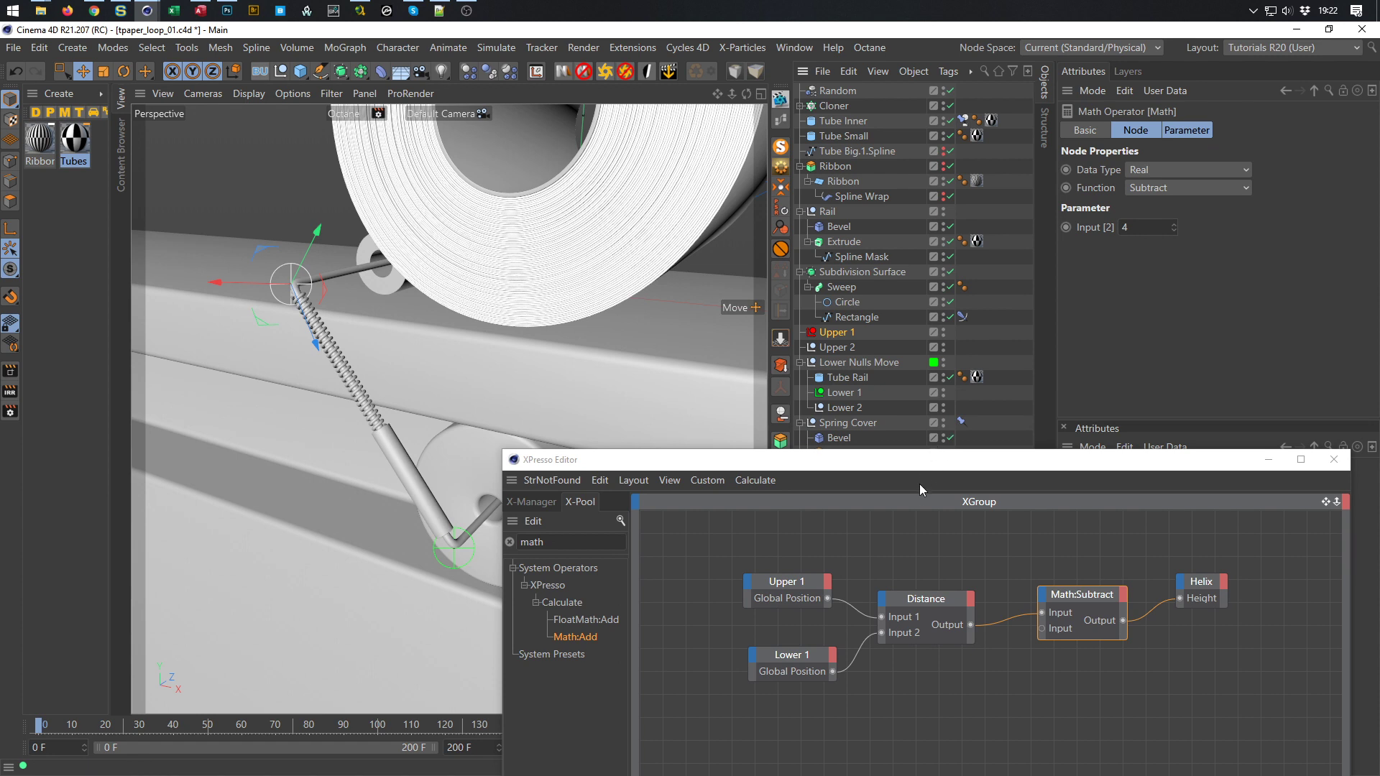
Set the Math node's second input to 5 and move the XPresso Editor clear of the object list
drag(927, 465, 916, 286)
click(1142, 226)
text(5)
key(Return)
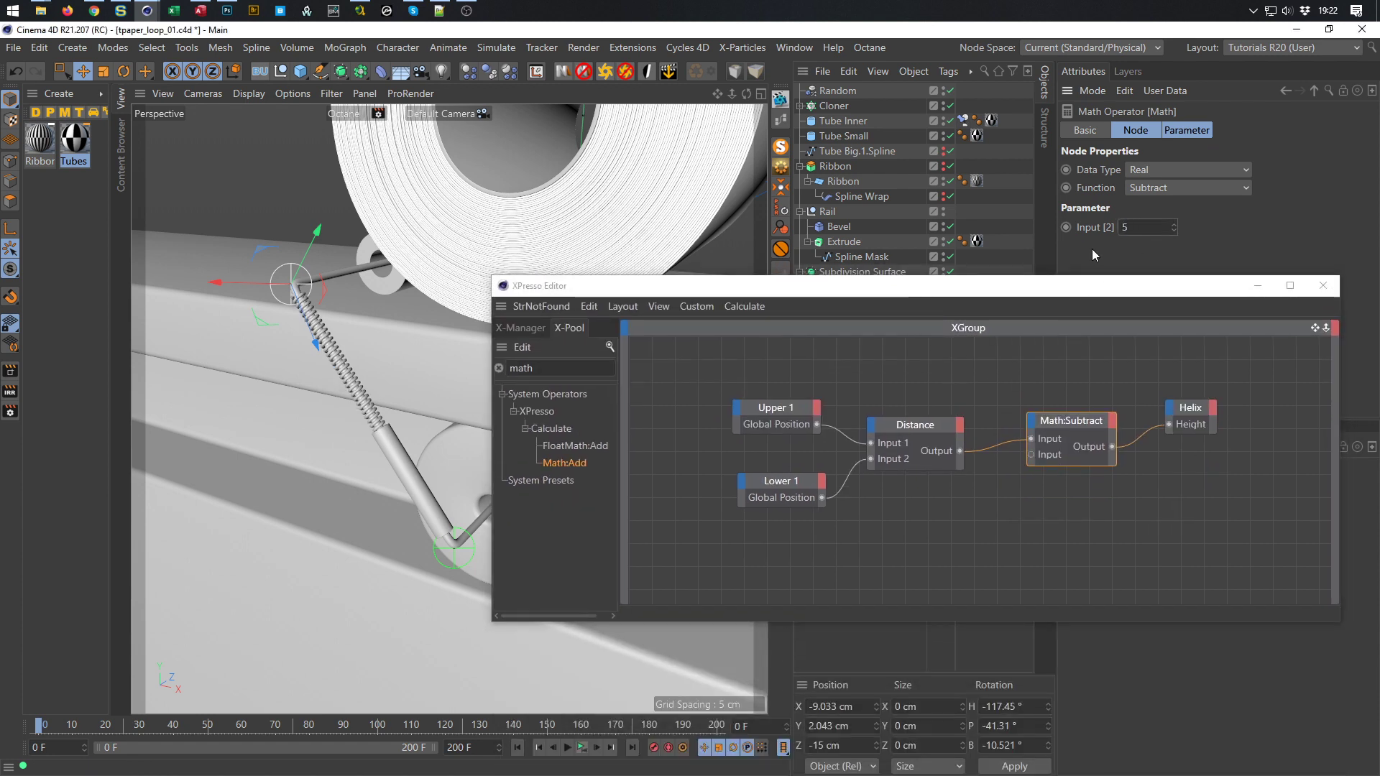
drag(1046, 289, 872, 697)
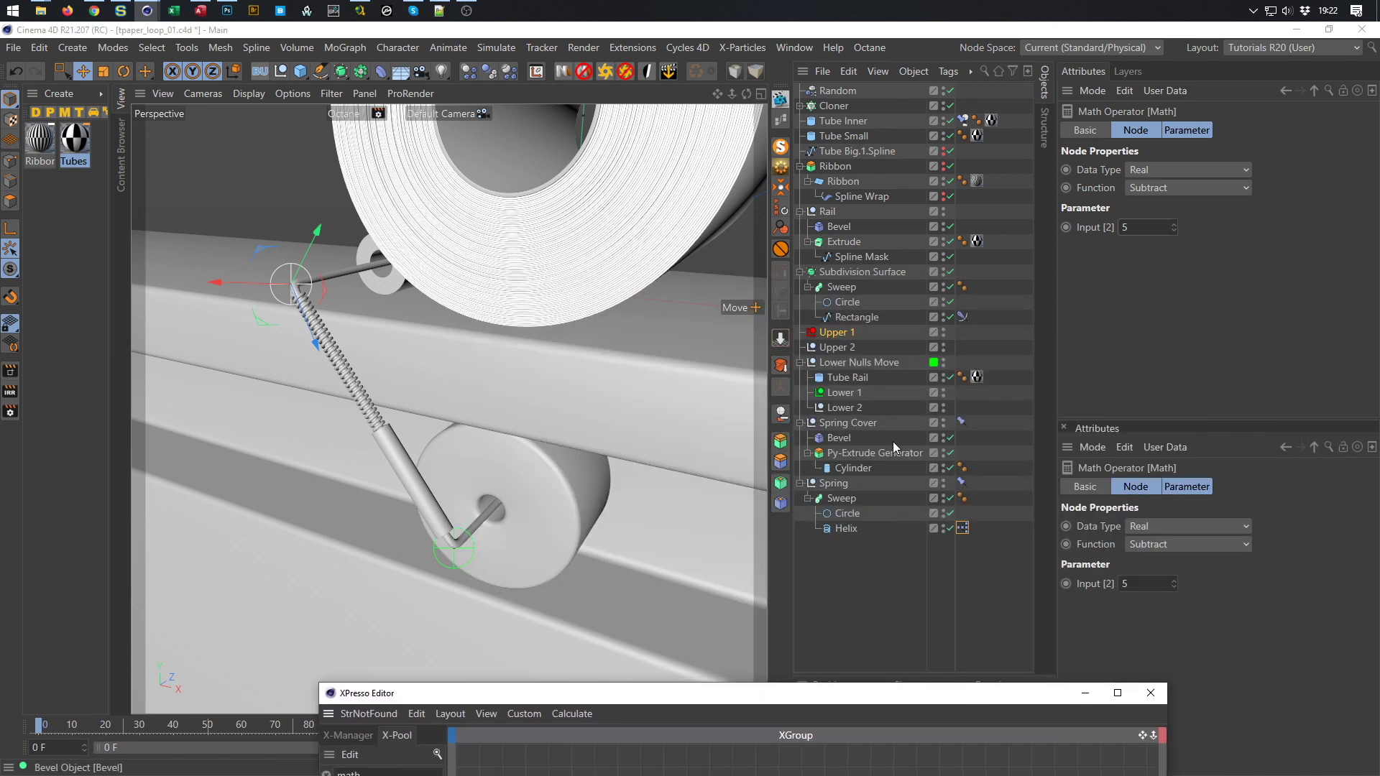
Try moving the Lower Nulls Move null along X to test how the spring stretches, and undo the move
click(872, 362)
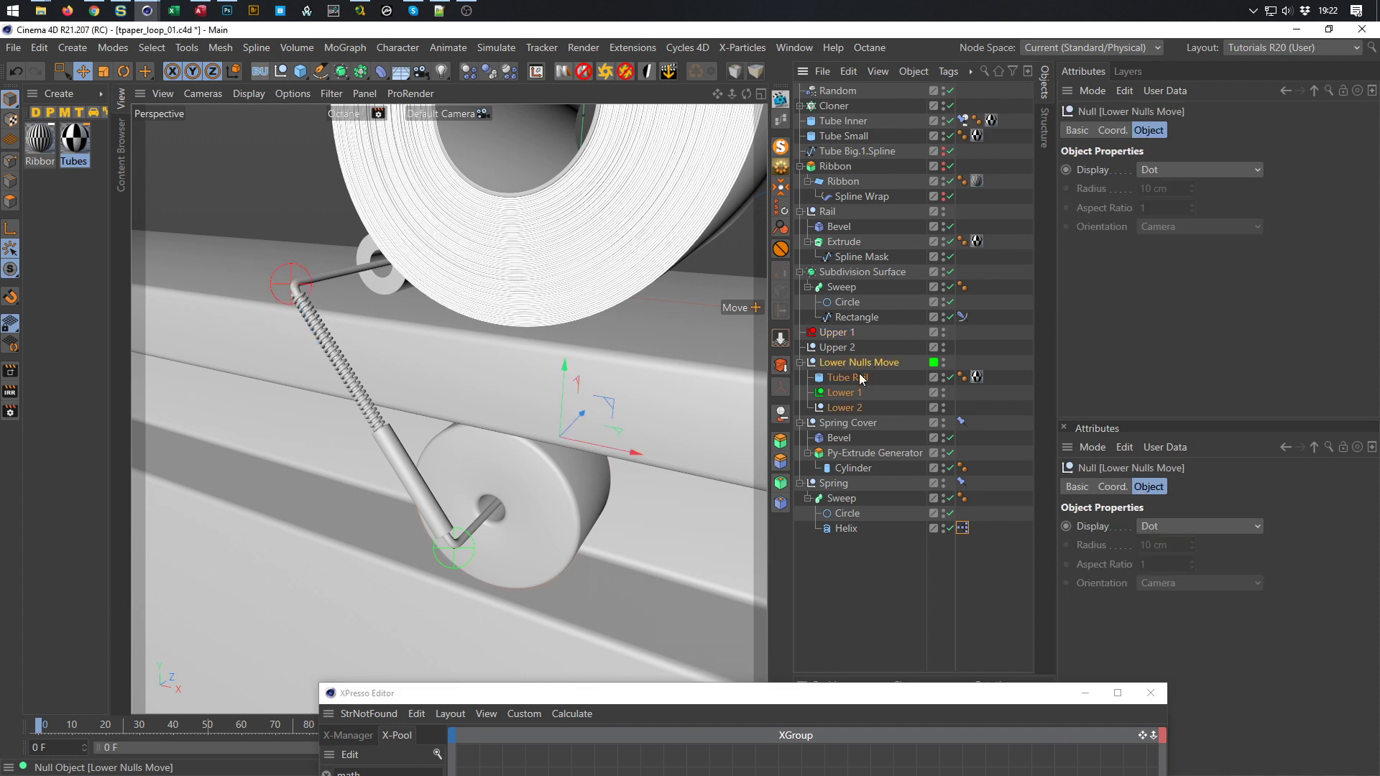
alt+middle_drag(438, 411, 321, 373)
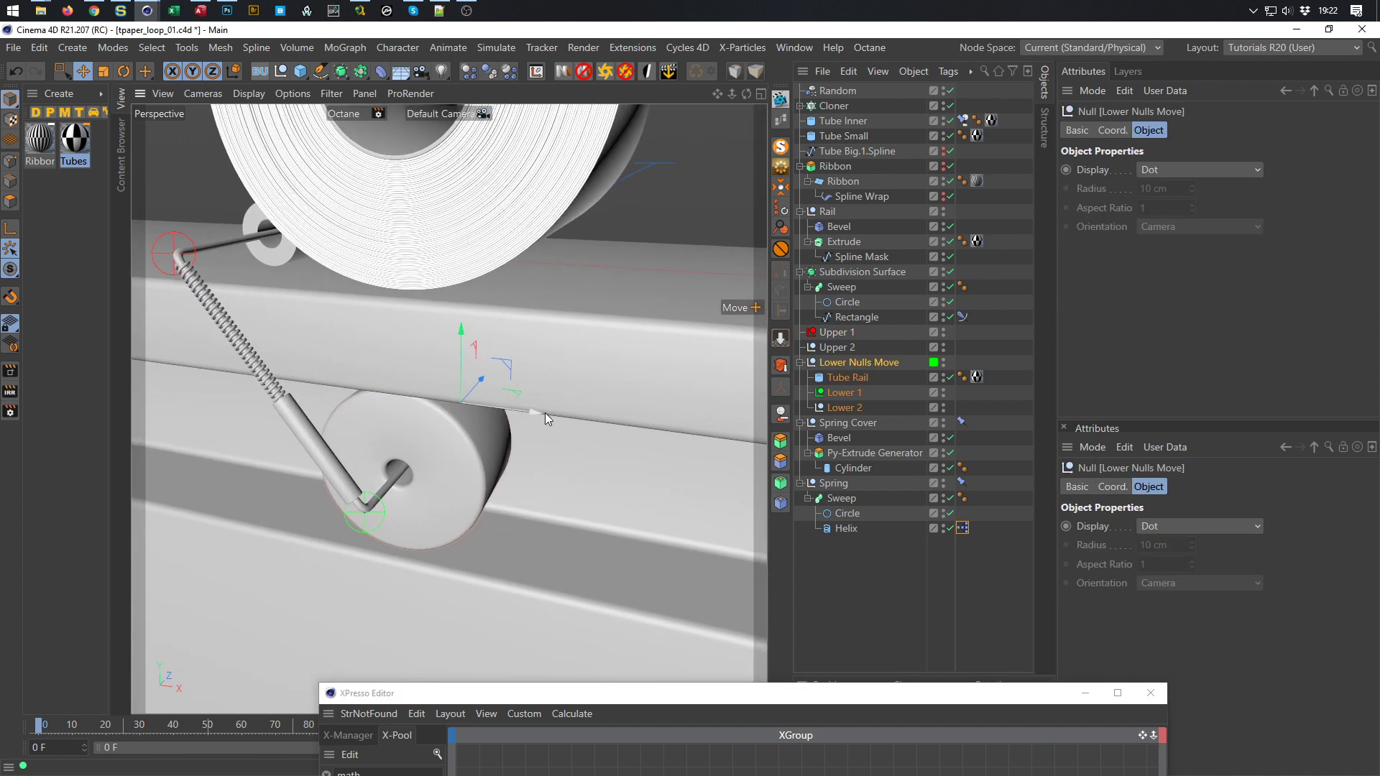
drag(537, 412, 583, 502)
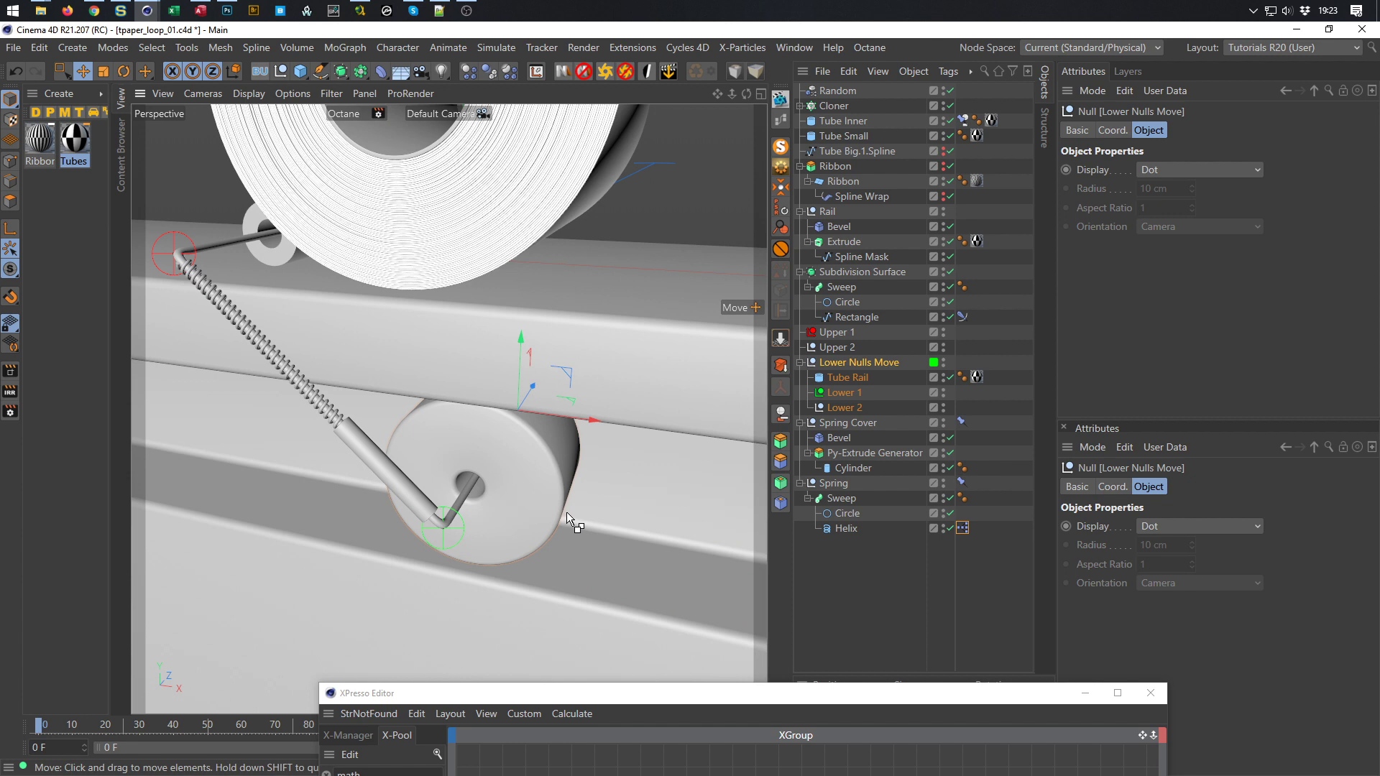
key(ctrl+z)
Save the project and close the XPresso Editor
key(ctrl+s)
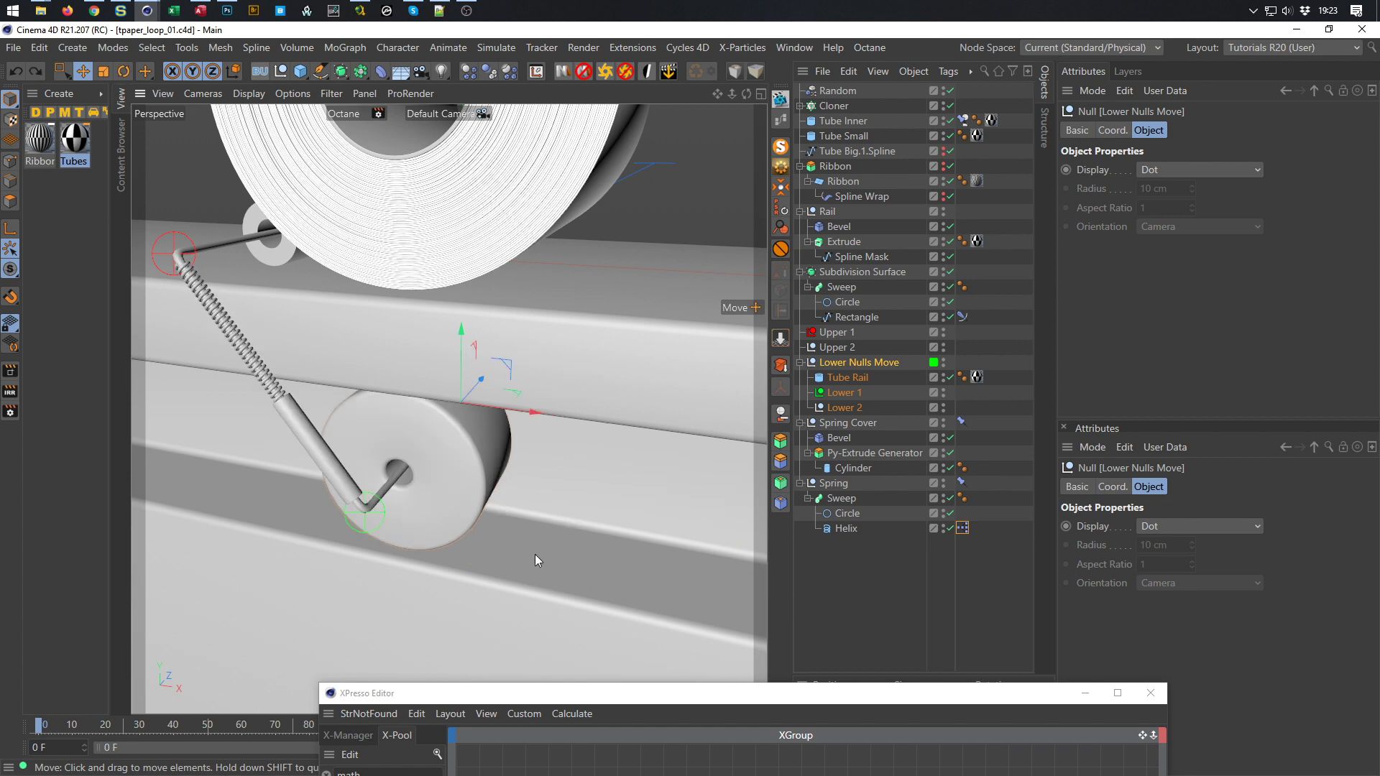
drag(826, 694, 770, 274)
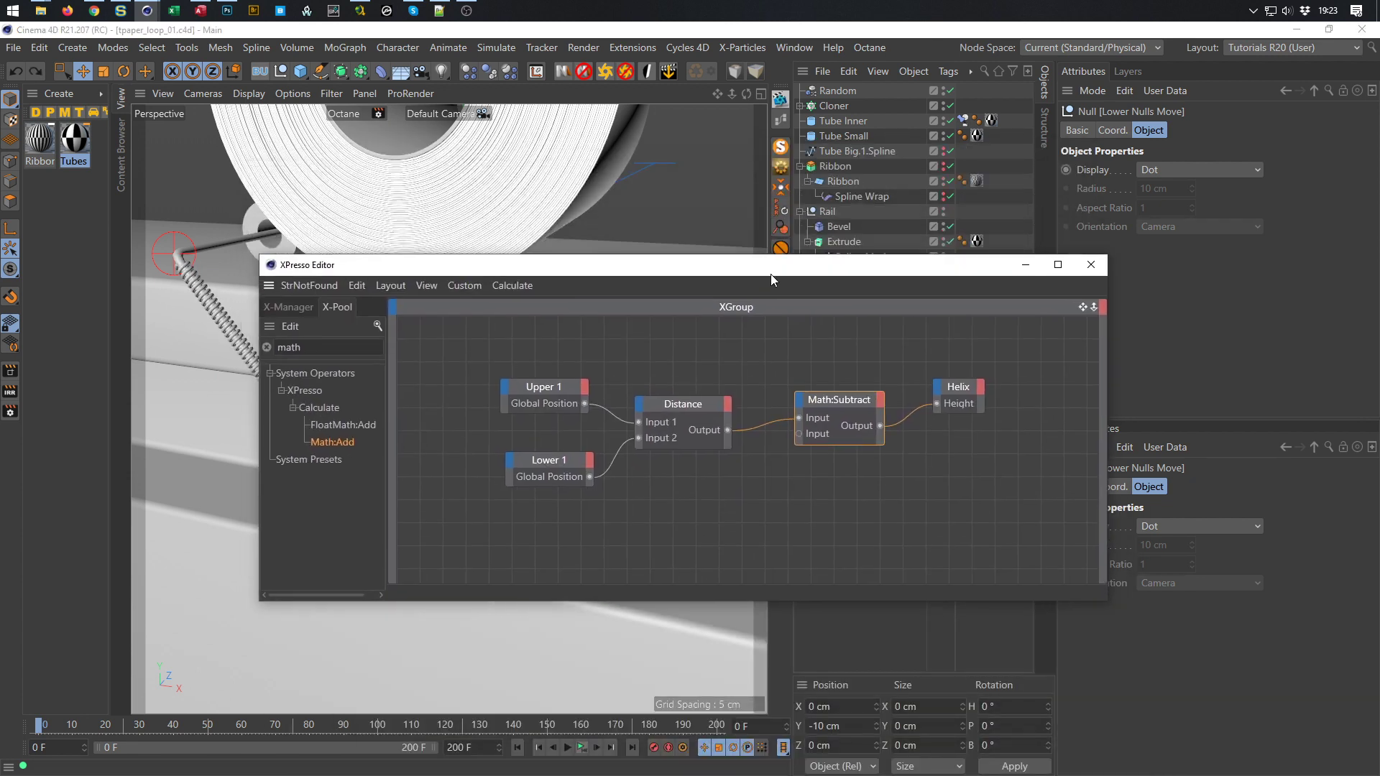
click(1090, 265)
Test the spring rig again by shifting the Lower Nulls Move null along X, and undo the shift
alt+drag(352, 437, 415, 471)
alt+middle_drag(413, 471, 476, 508)
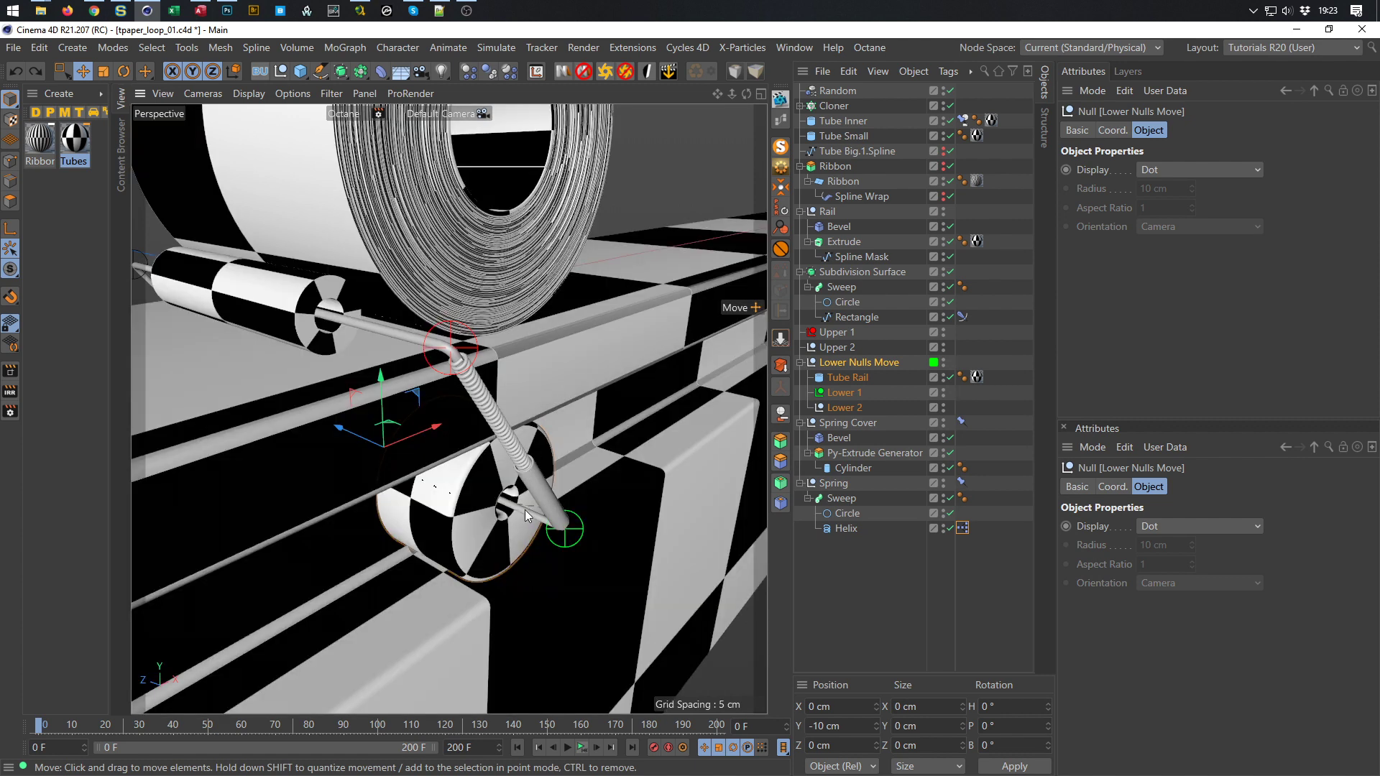
alt+drag(525, 510, 632, 453)
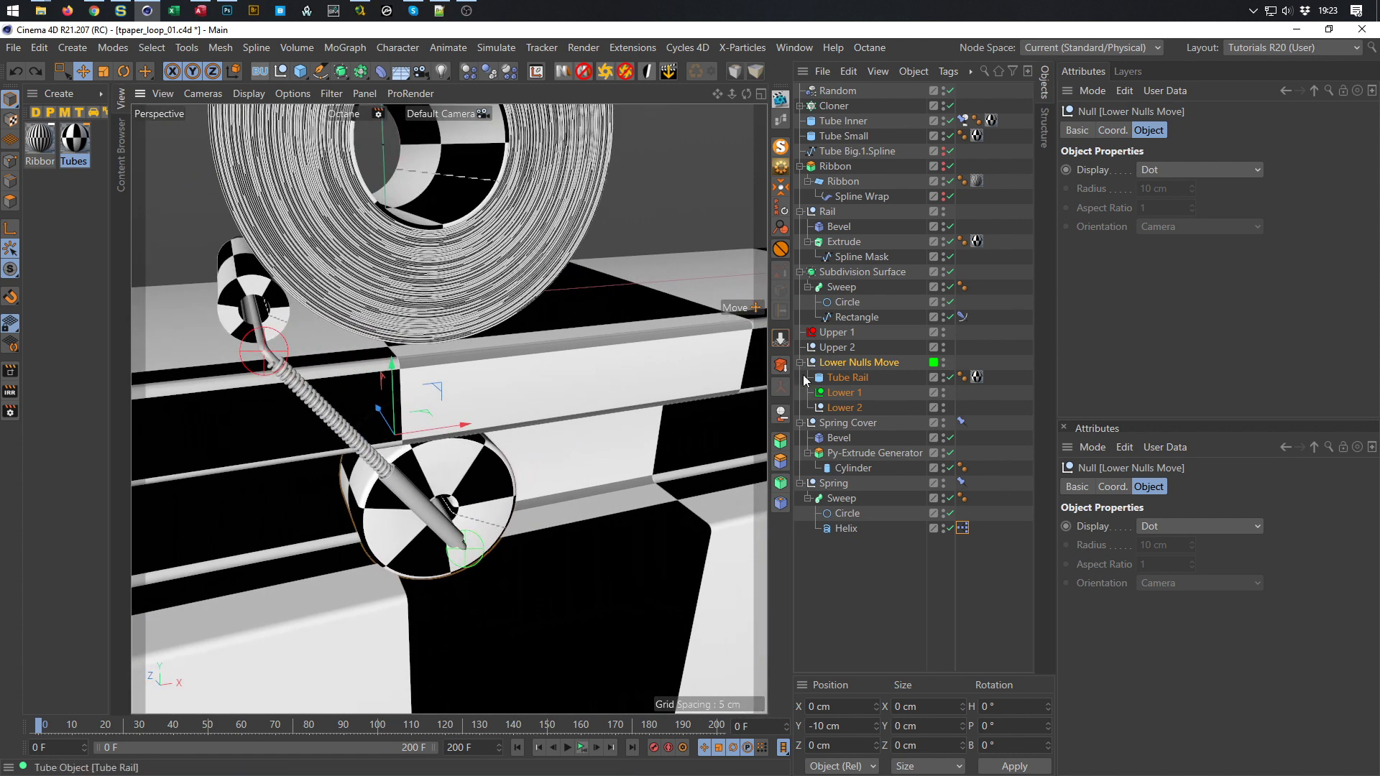
drag(461, 424, 506, 451)
key(ctrl+z)
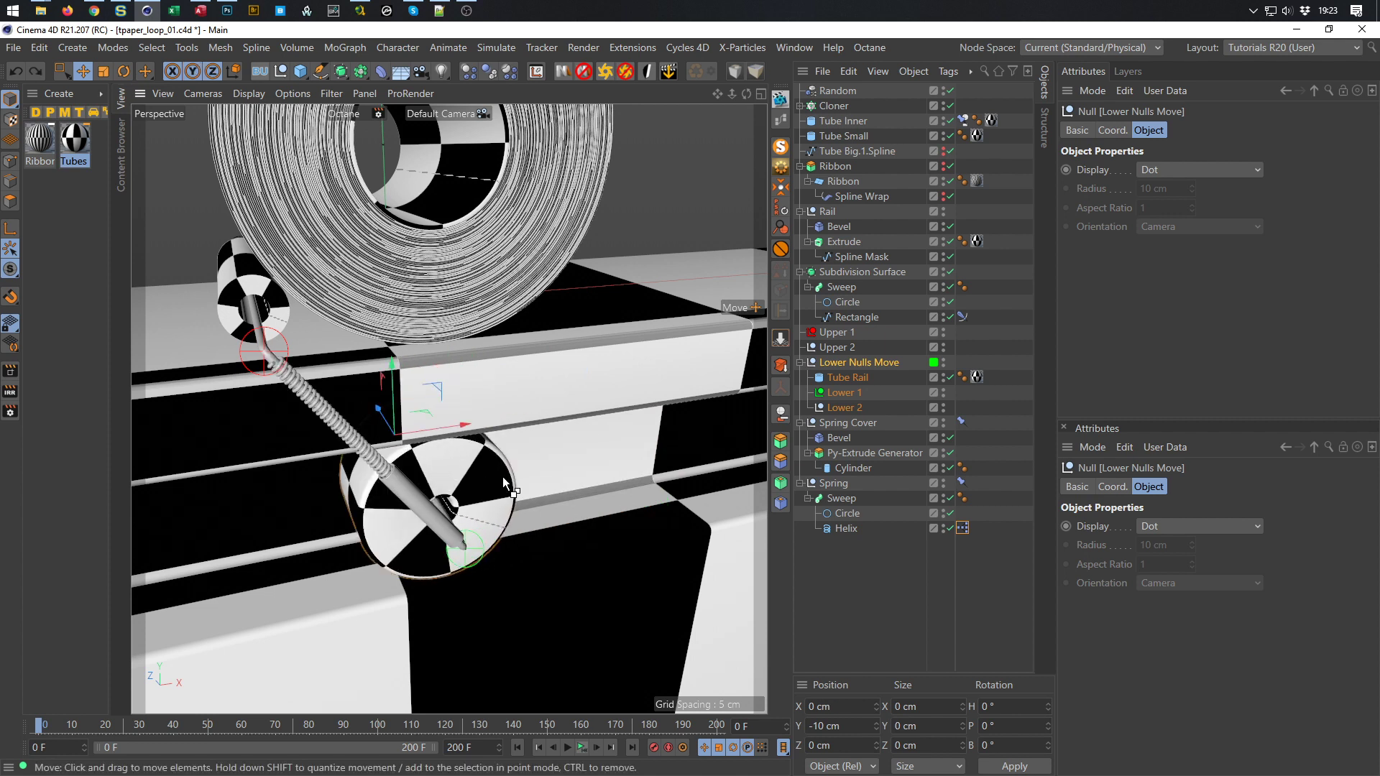
Reduce the inner radius of Tube Small to 0.3 cm so its hole fits the wire arm
scroll(299, 343, up, 10)
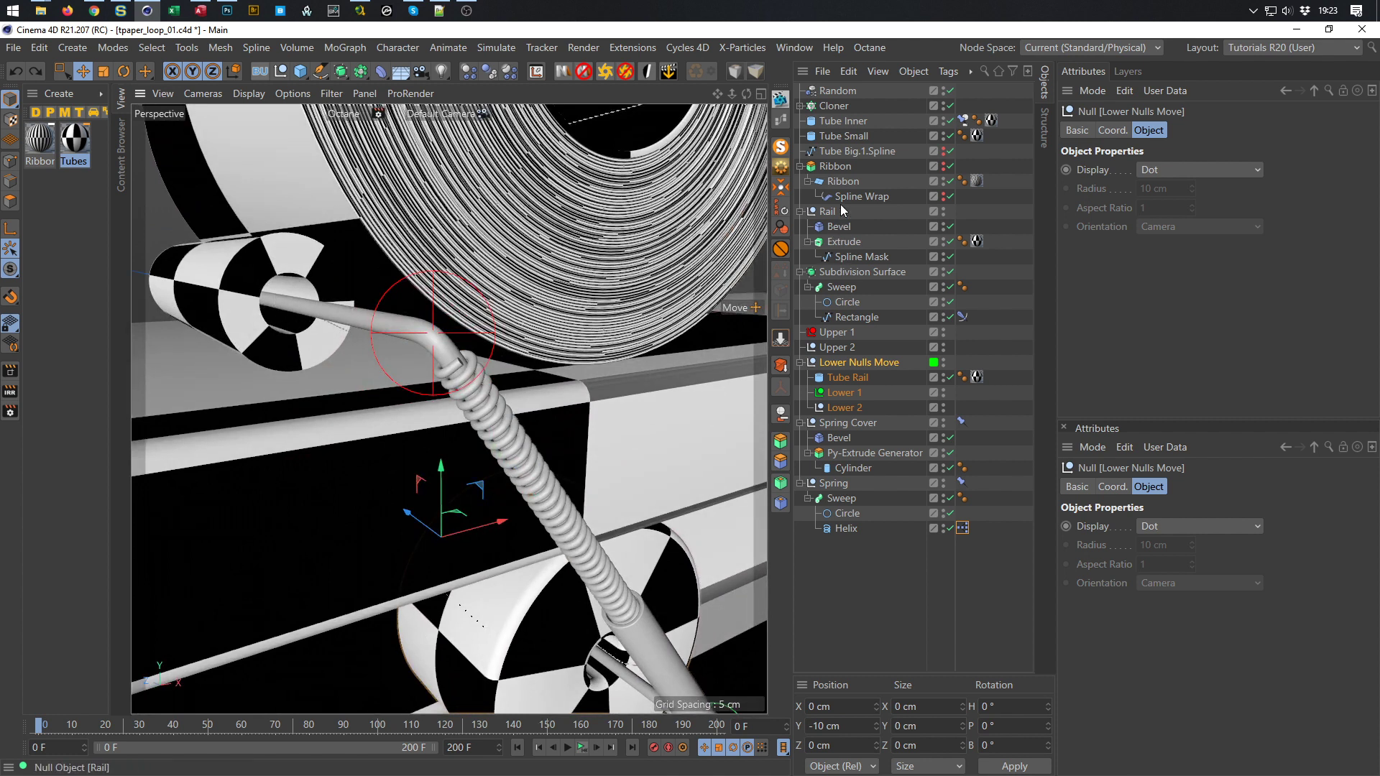
click(836, 135)
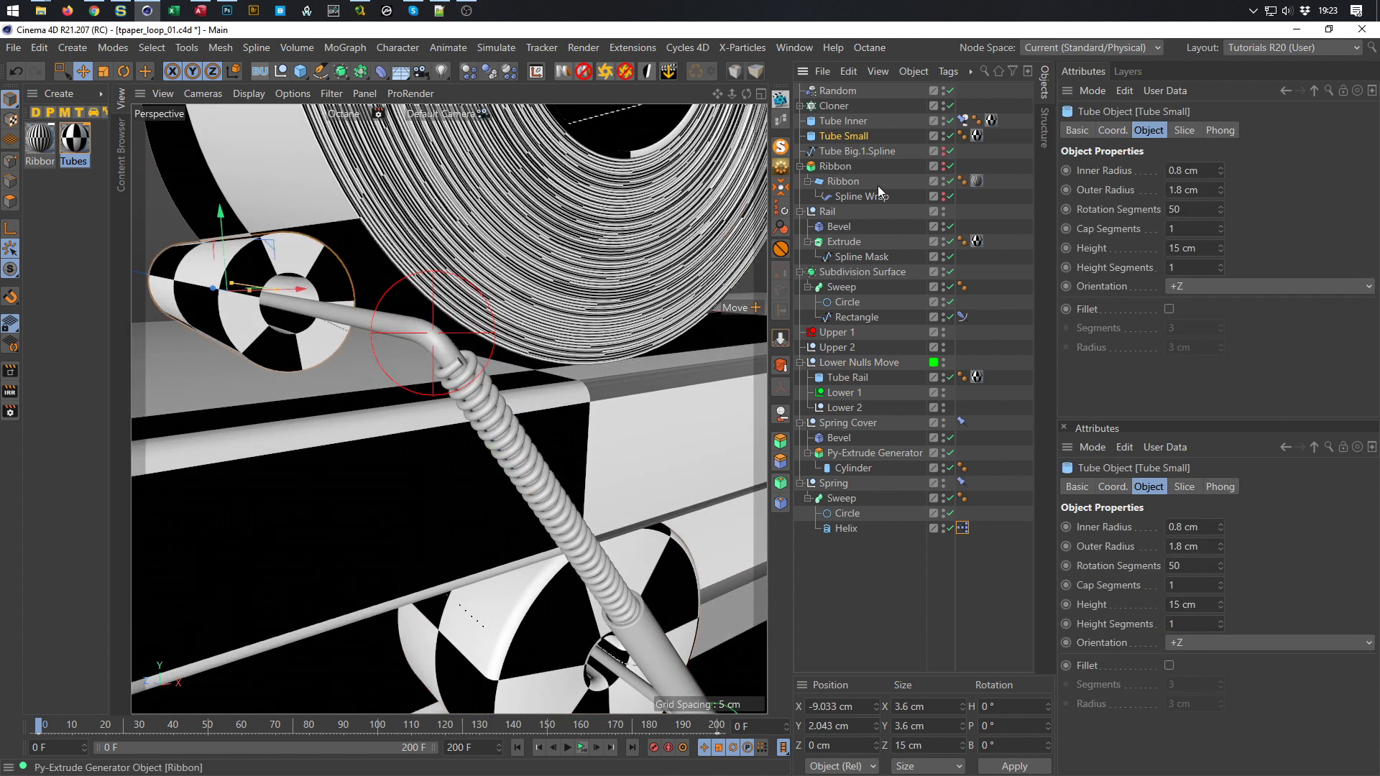
click(1220, 174)
click(1220, 174)
click(1220, 174)
click(1220, 174)
click(1220, 174)
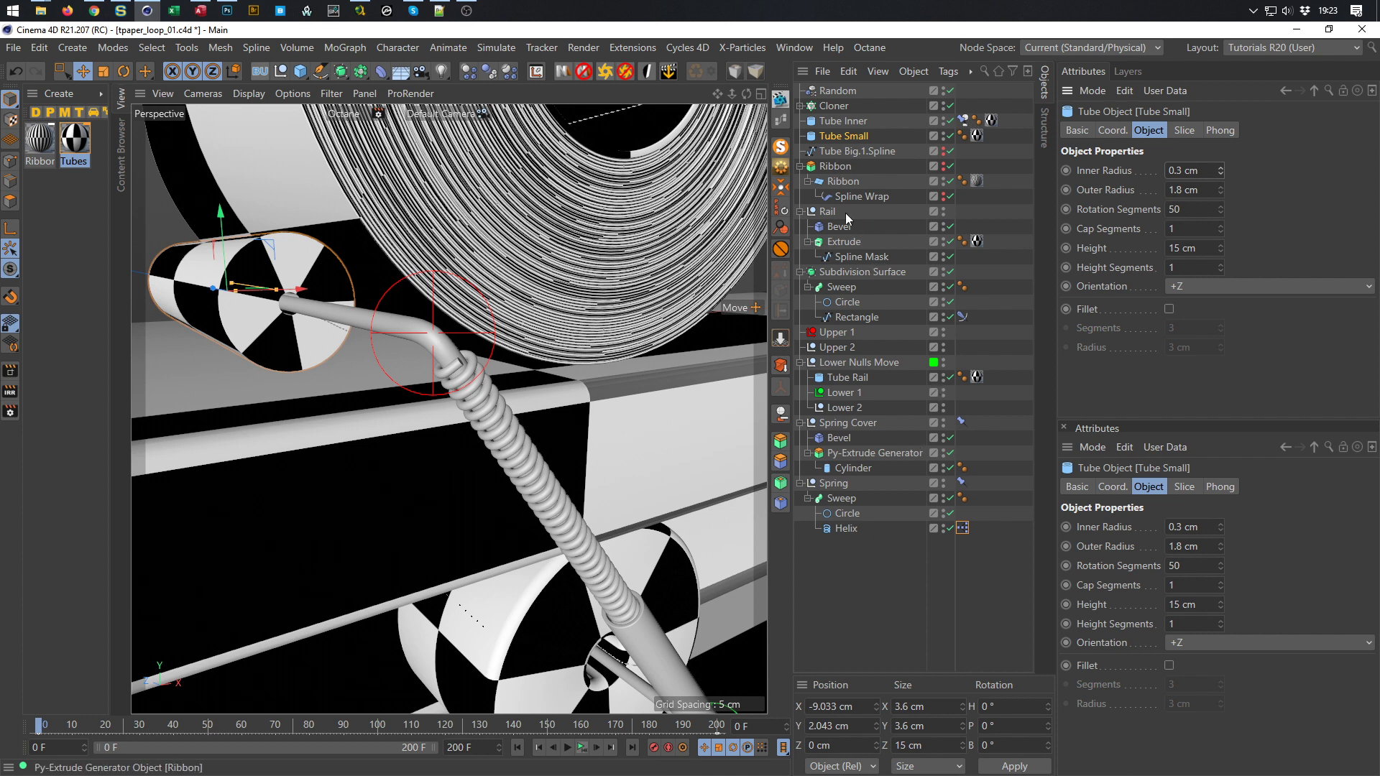
Set the inner radius of Tube Rail to 0.3 cm
click(855, 377)
click(1206, 177)
text(0.3)
key(Return)
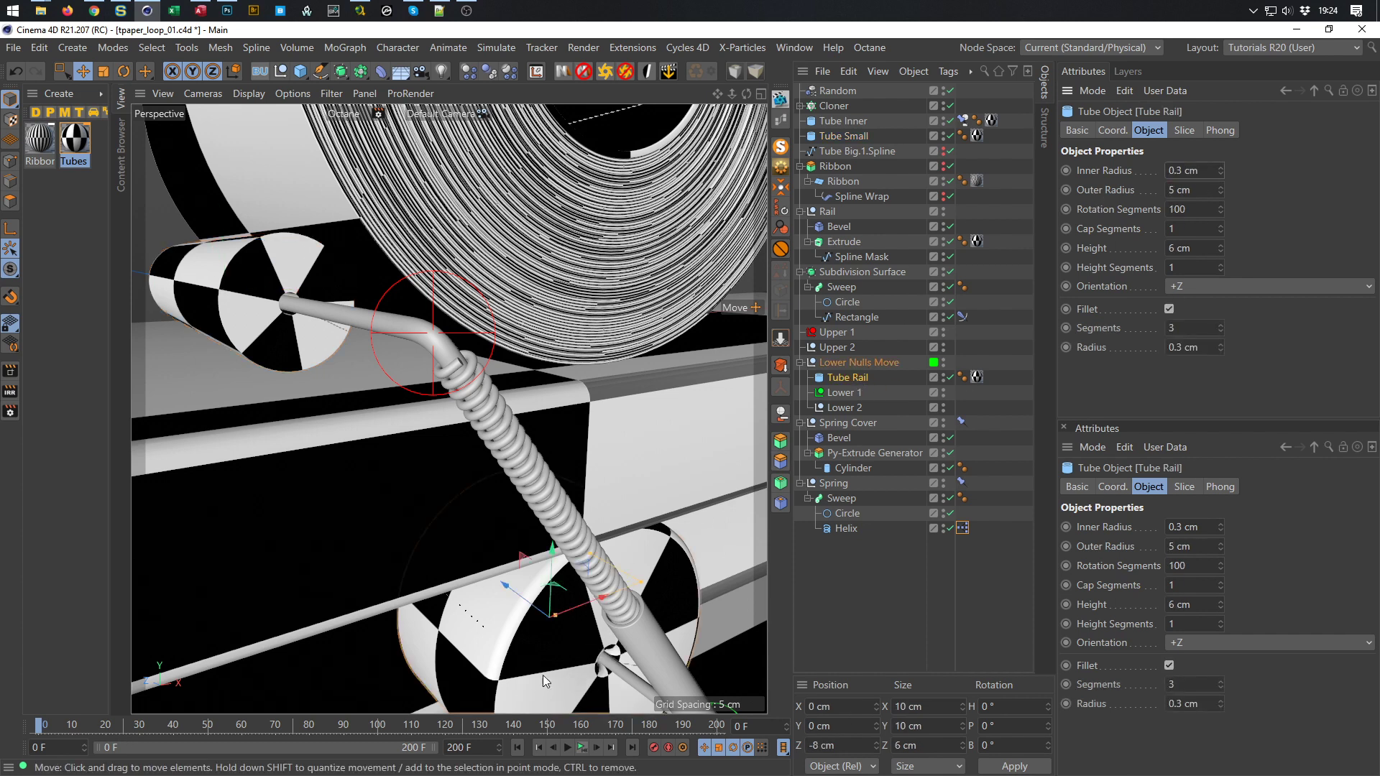
Check the lower wheel and spring arm, select the Lower Nulls Move null and save the project
key(o)
mouse_move(582, 484)
alt+mouse_down()
mouse_move(610, 503)
mouse_move(584, 493)
alt+mouse_up()
alt+right_drag(584, 493, 493, 522)
alt+drag(493, 521, 391, 496)
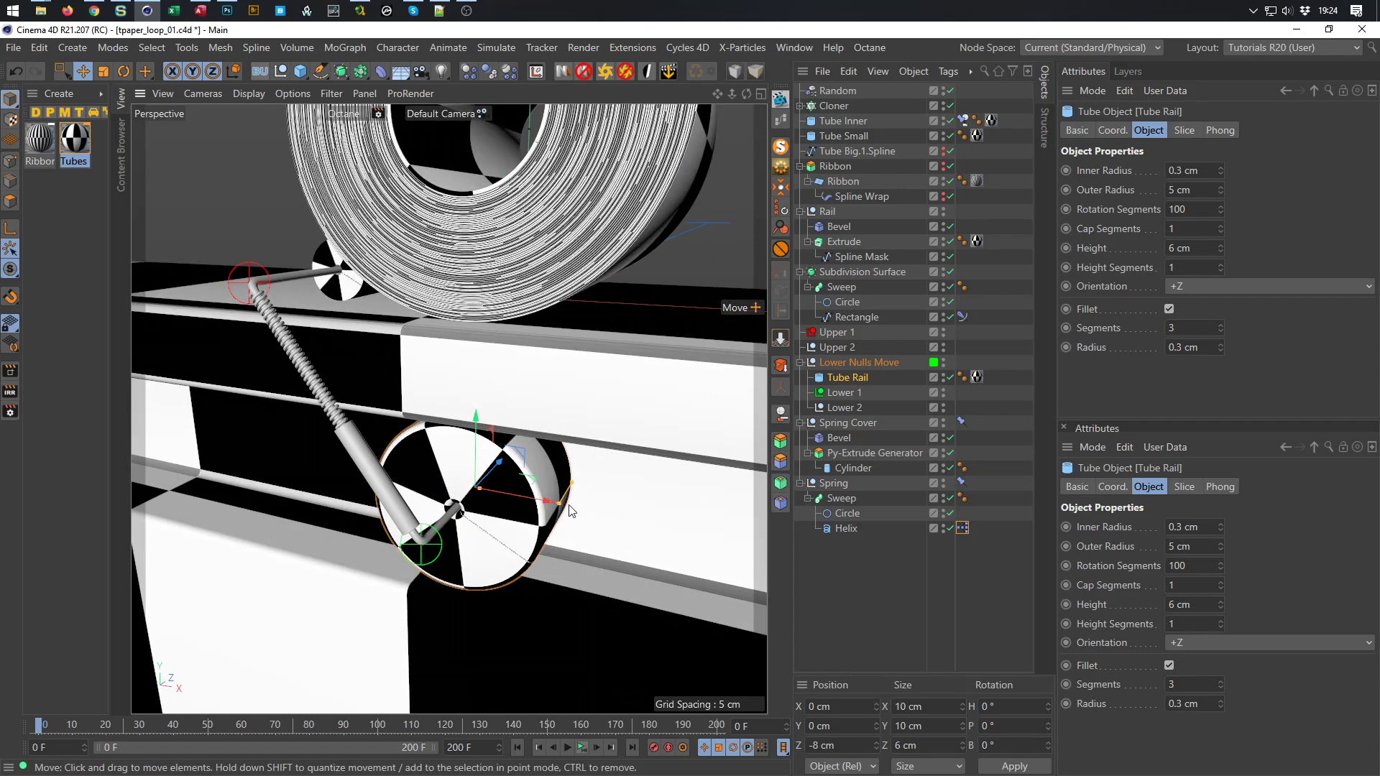
click(860, 364)
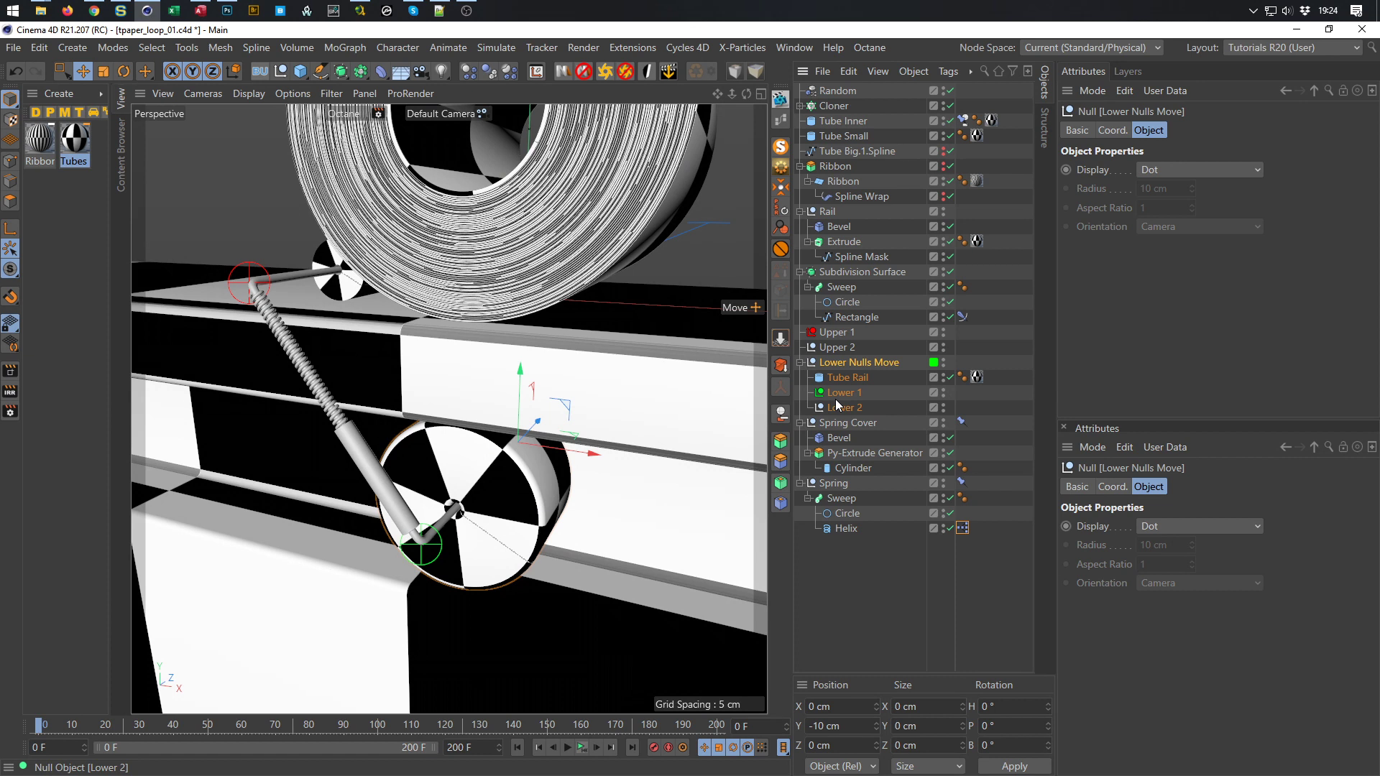
key(ctrl+s)
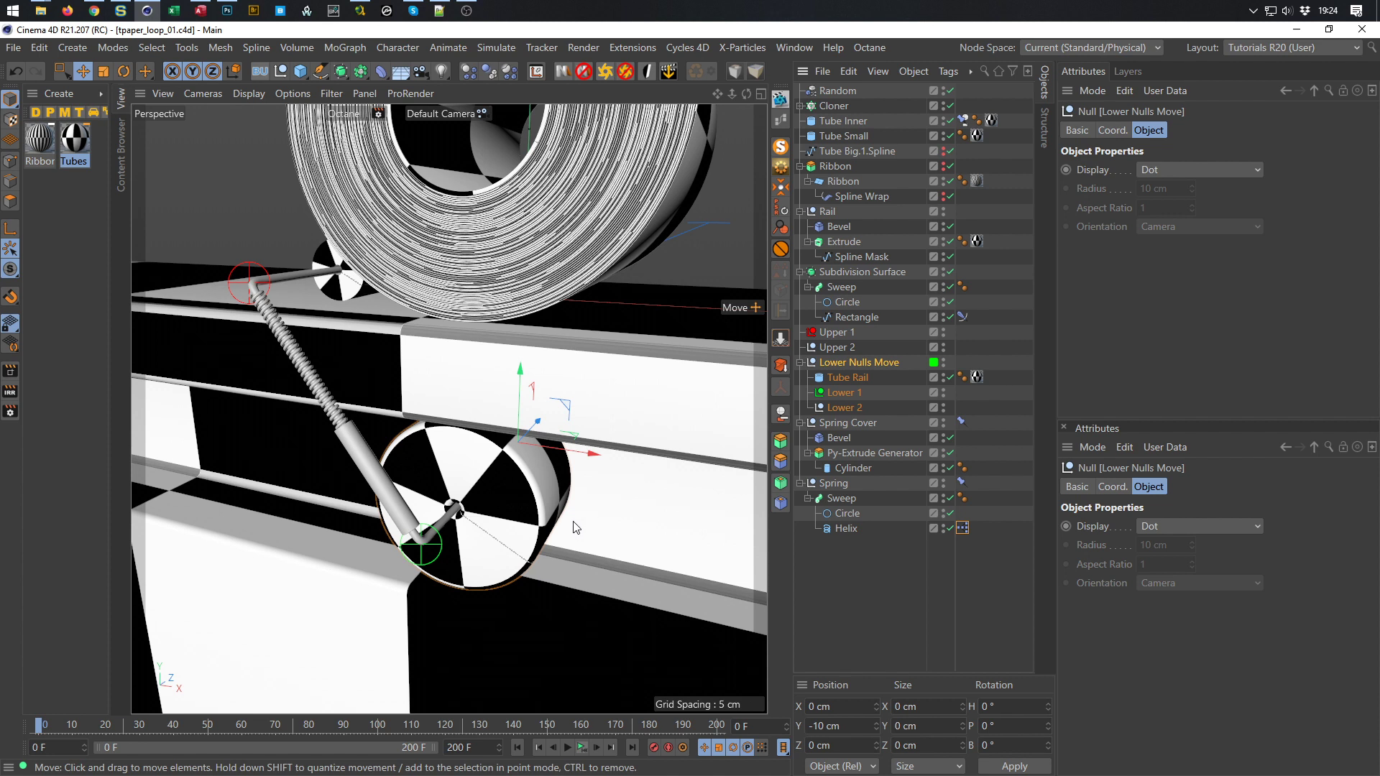
alt+middle_drag(536, 484, 428, 400)
alt+drag(428, 400, 402, 424)
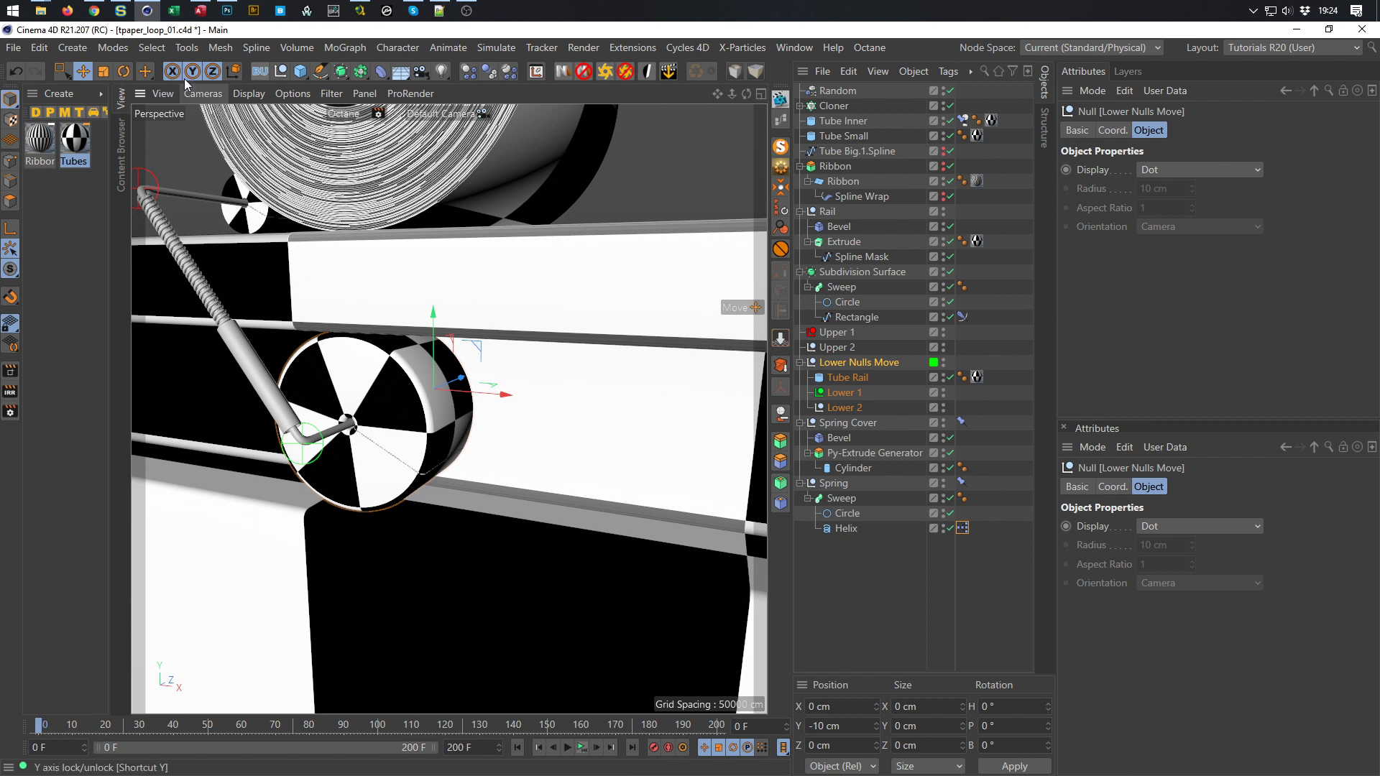
Switch to Chrome, open the tutorial author's YouTube channel in a new tab and search its videos for "puppy"
mouse_move(94, 11)
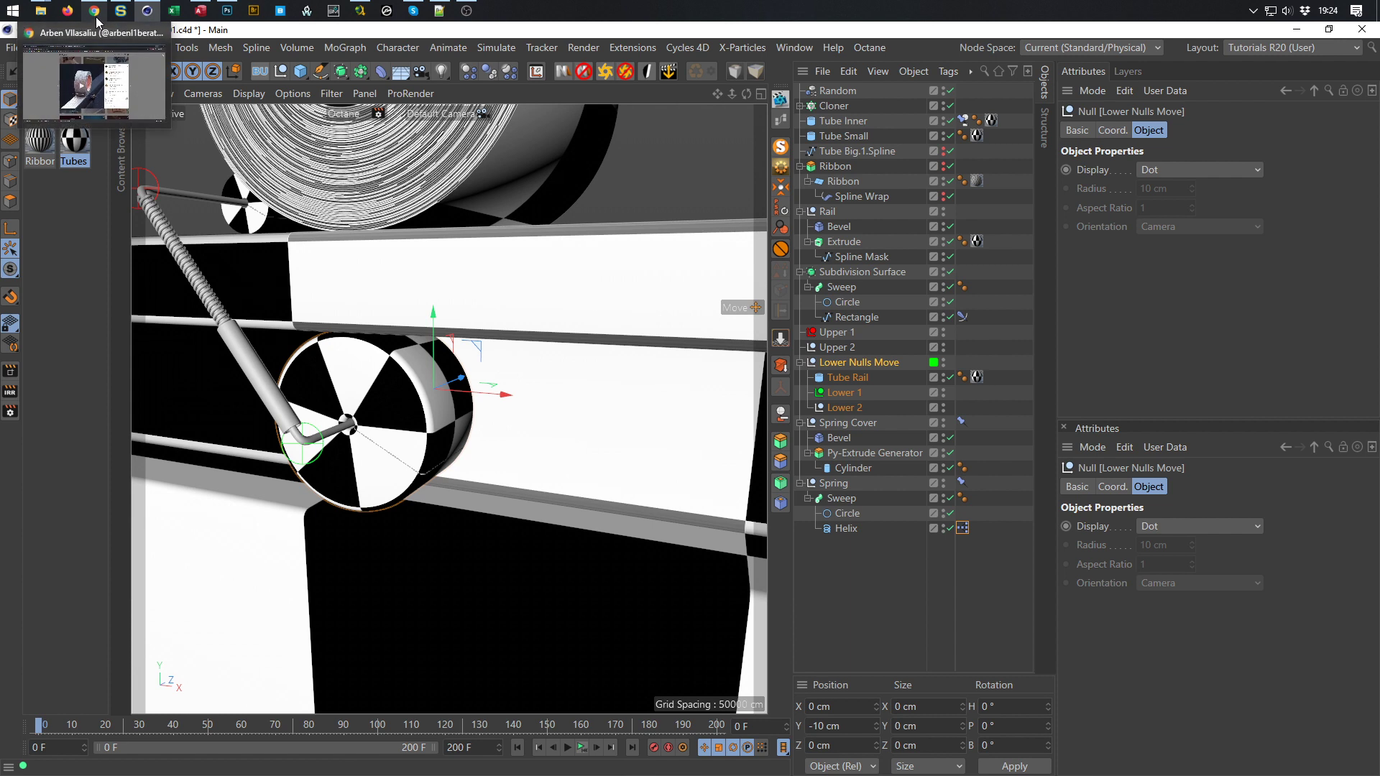
click(117, 81)
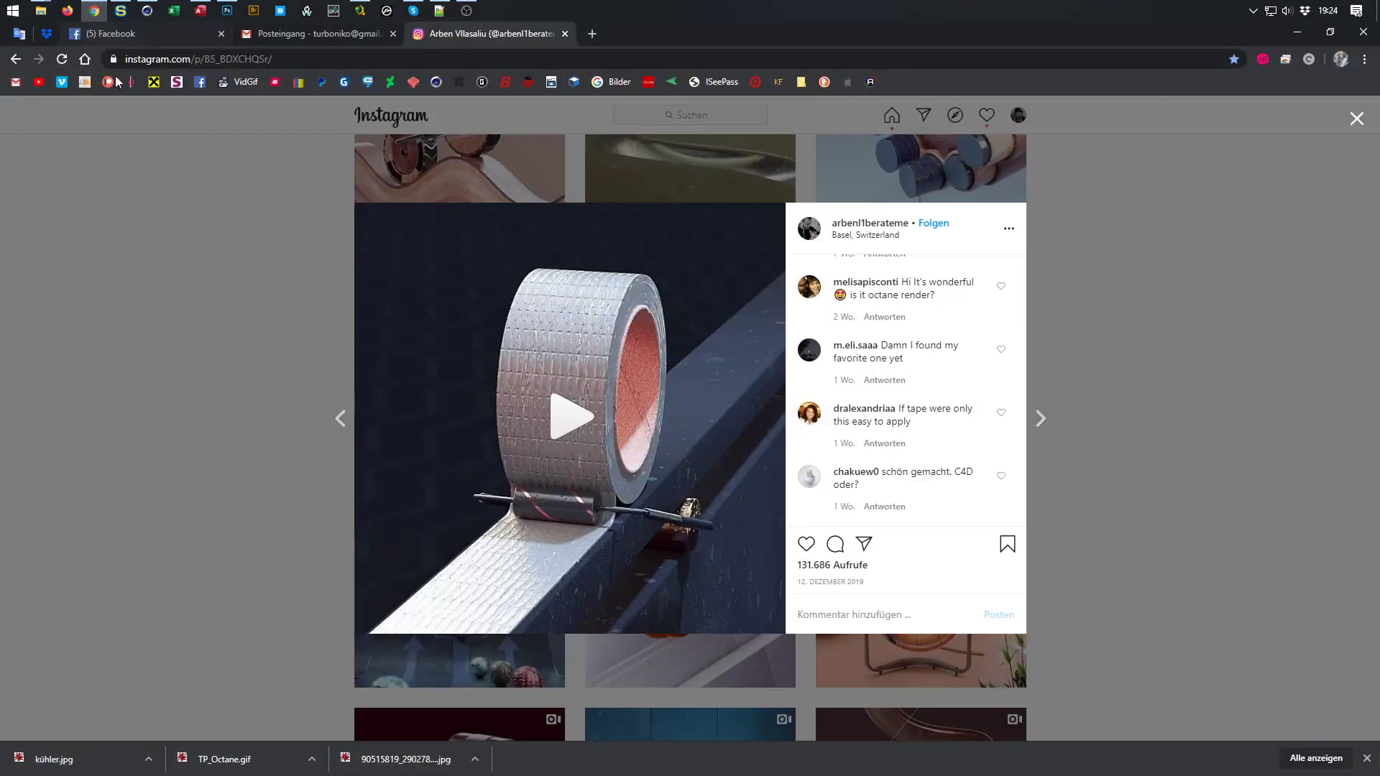
middle_click(39, 83)
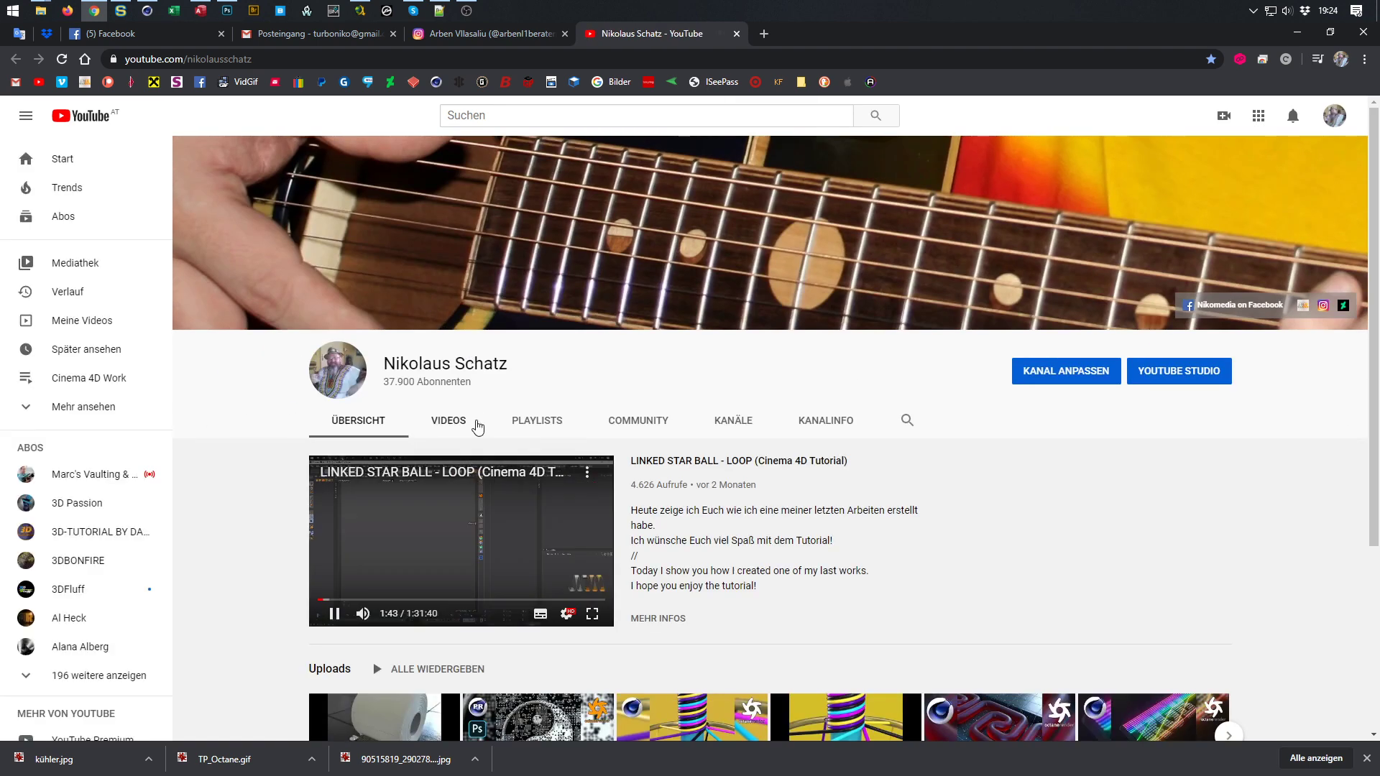
click(455, 421)
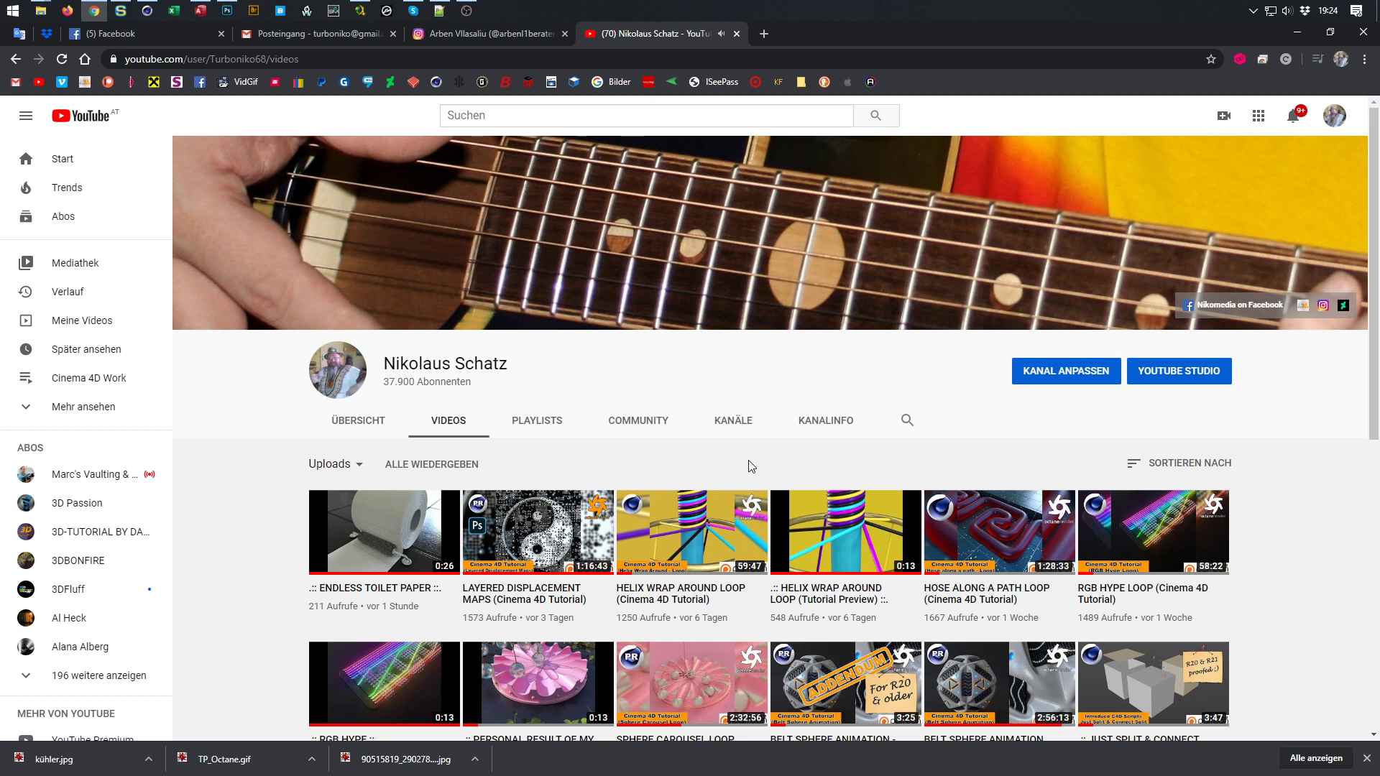
click(907, 424)
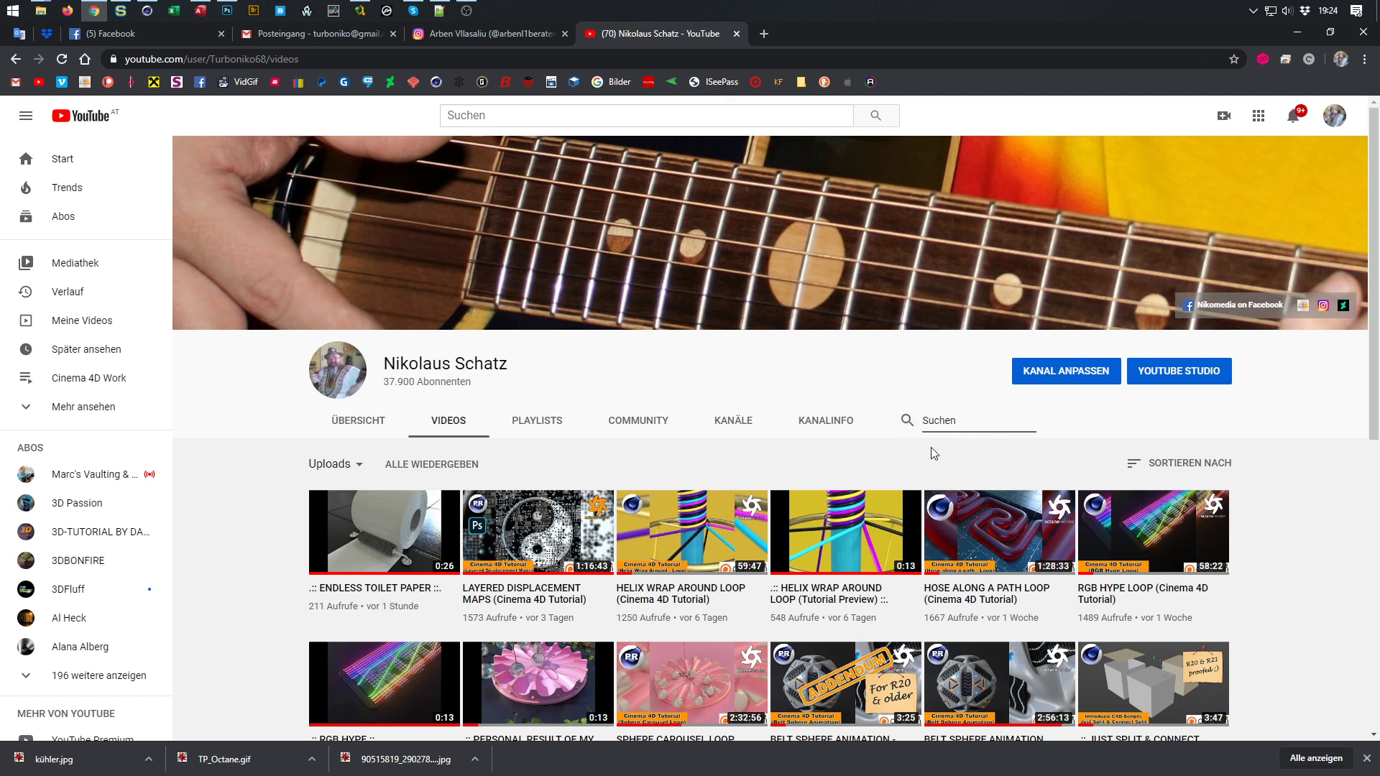
text(puppy)
key(Return)
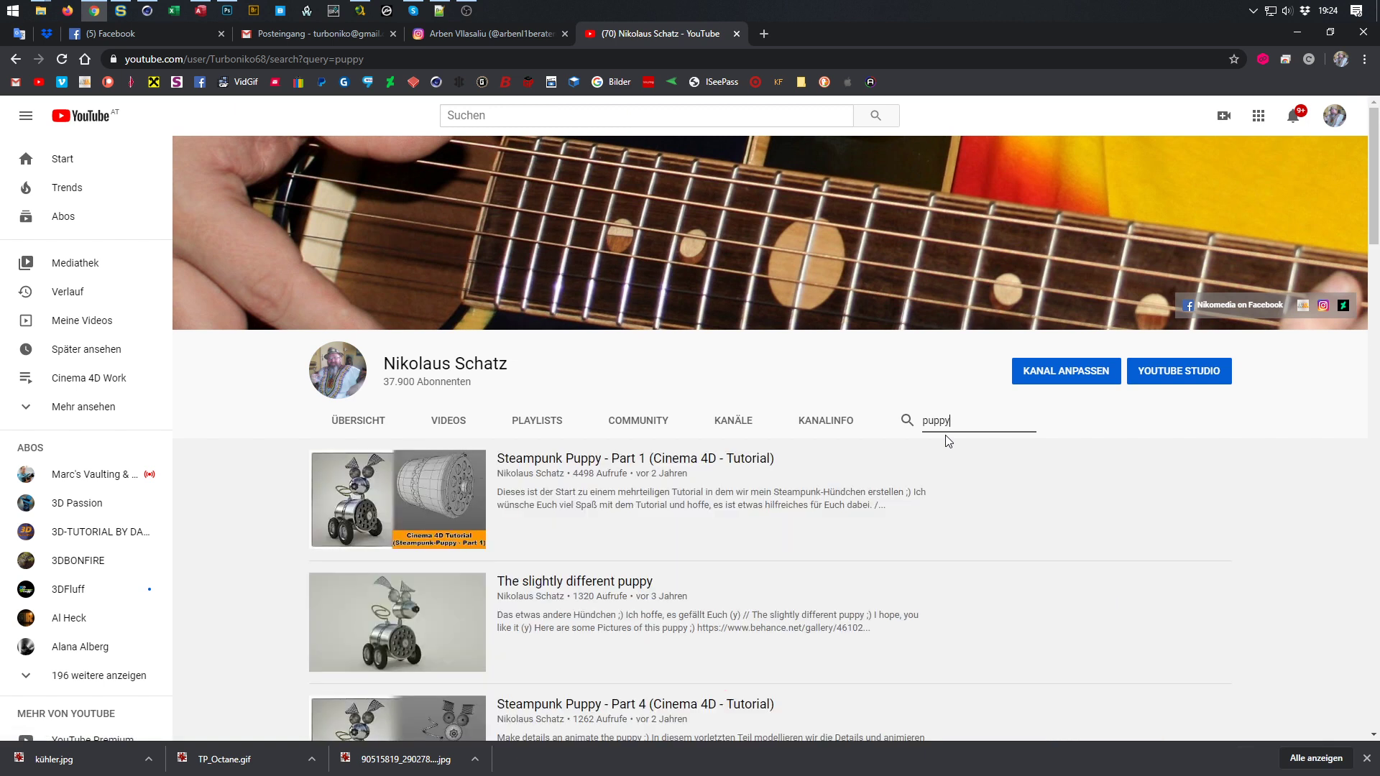
View the "Steampunk Puppy - Part 3" tutorial page, close its tab and return to Cinema 4D
scroll(775, 452, down, 5)
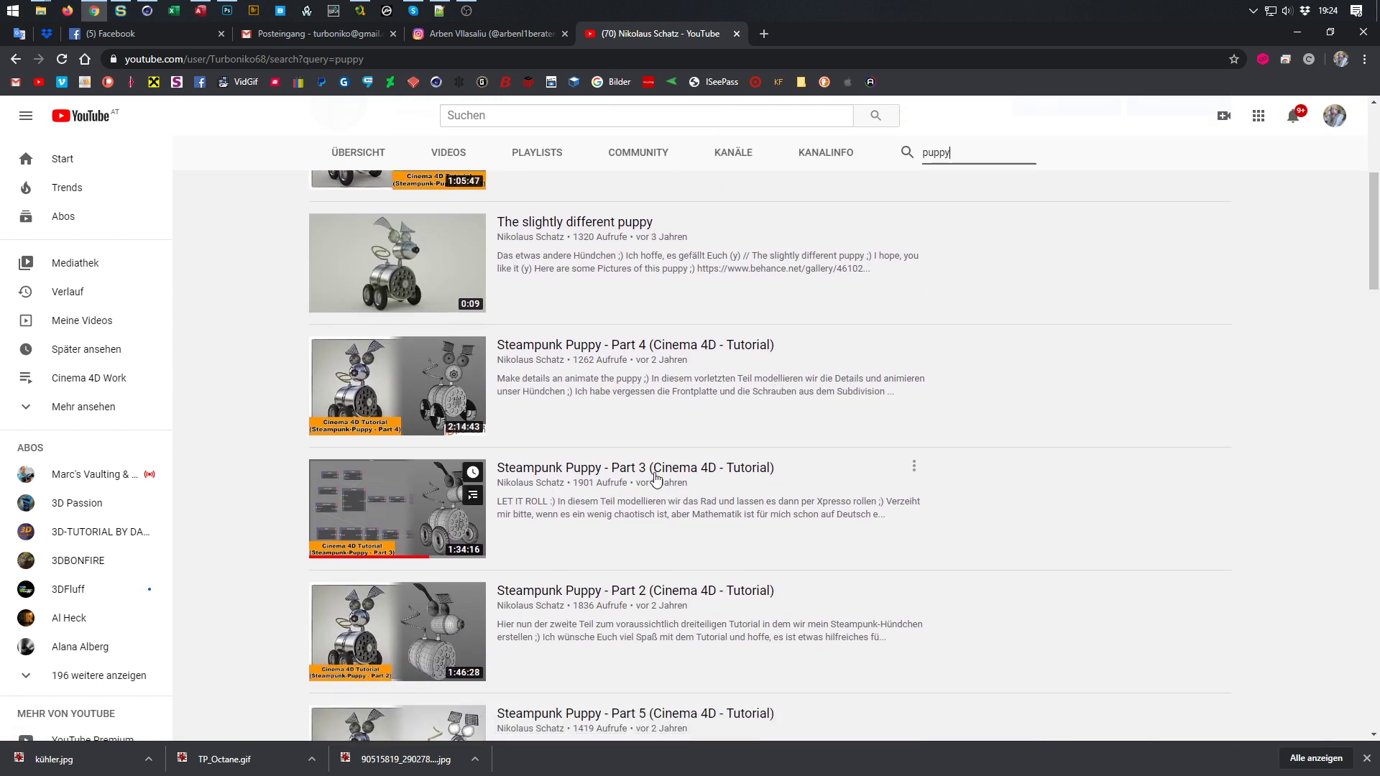
click(623, 480)
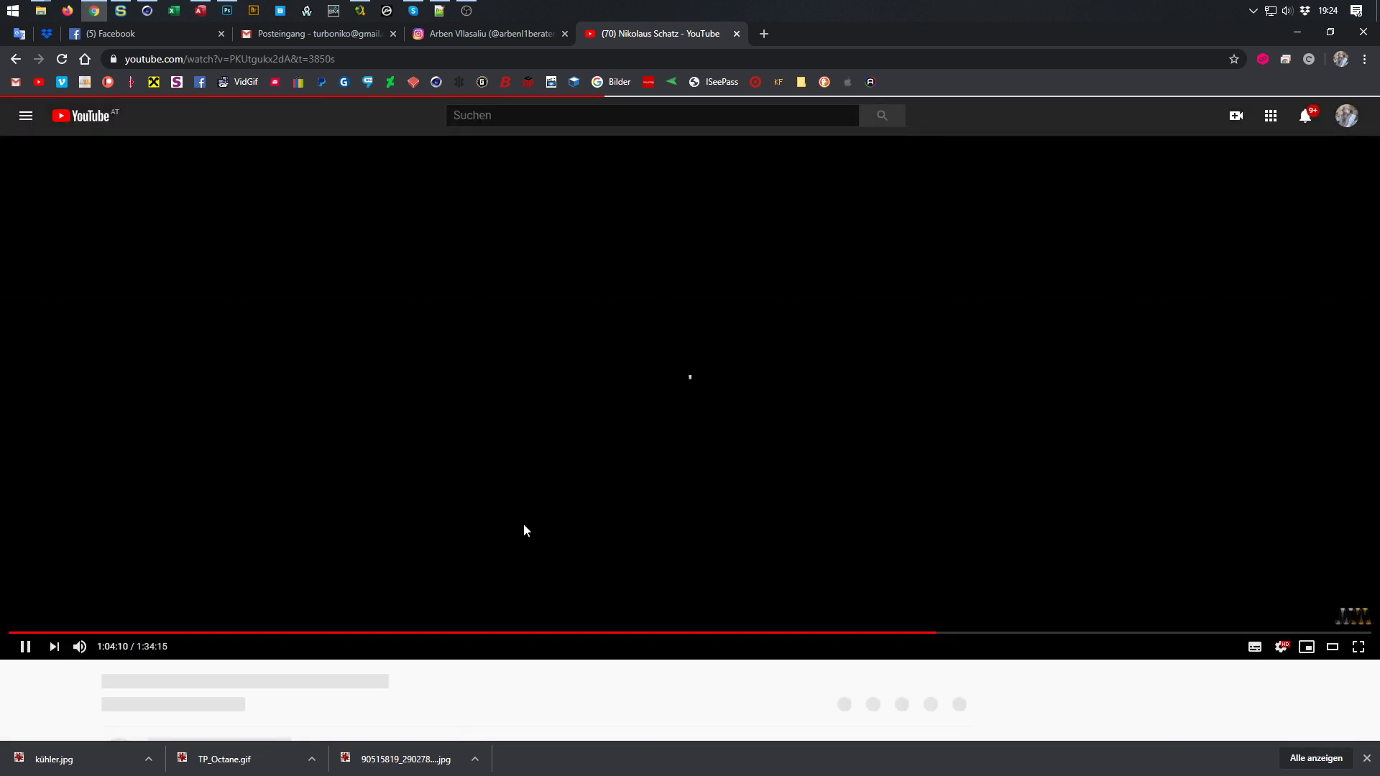
scroll(499, 517, down, 2)
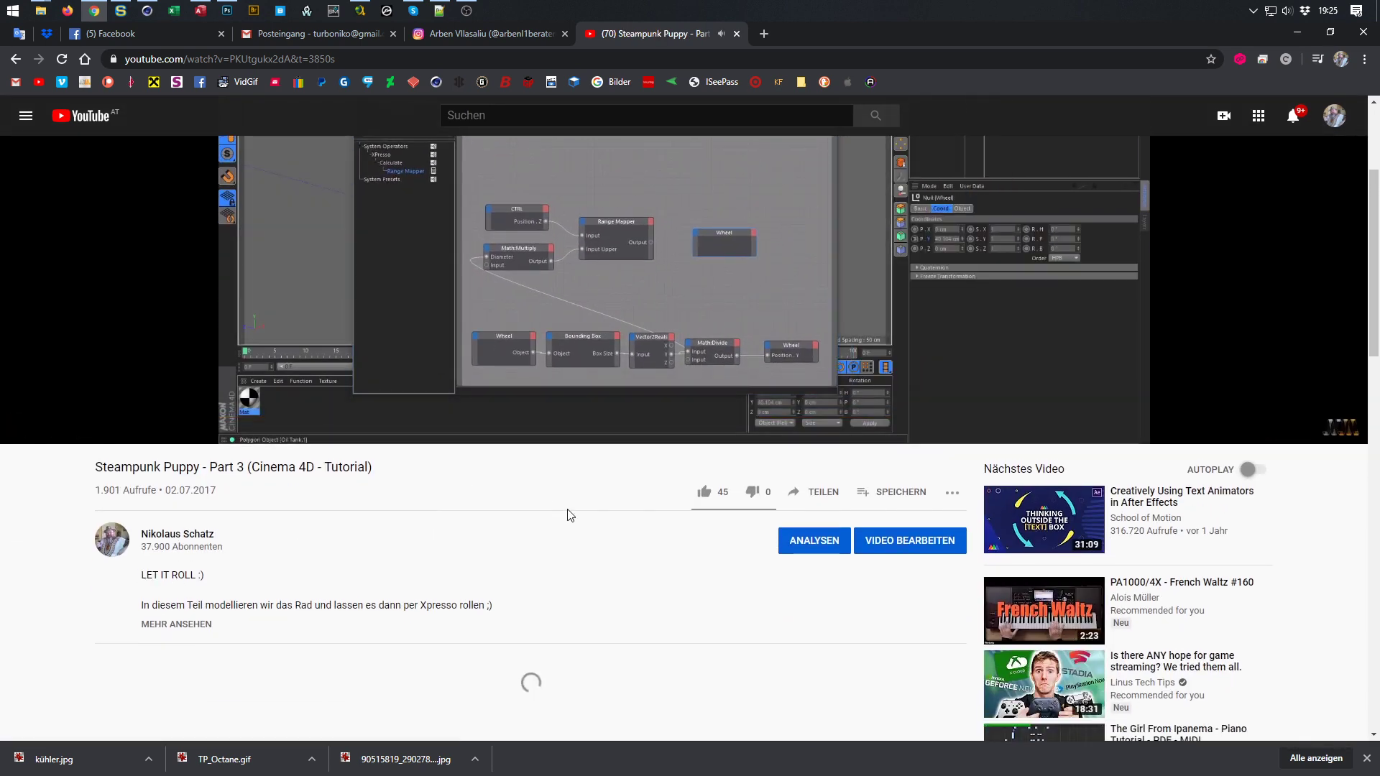
key(ctrl+w)
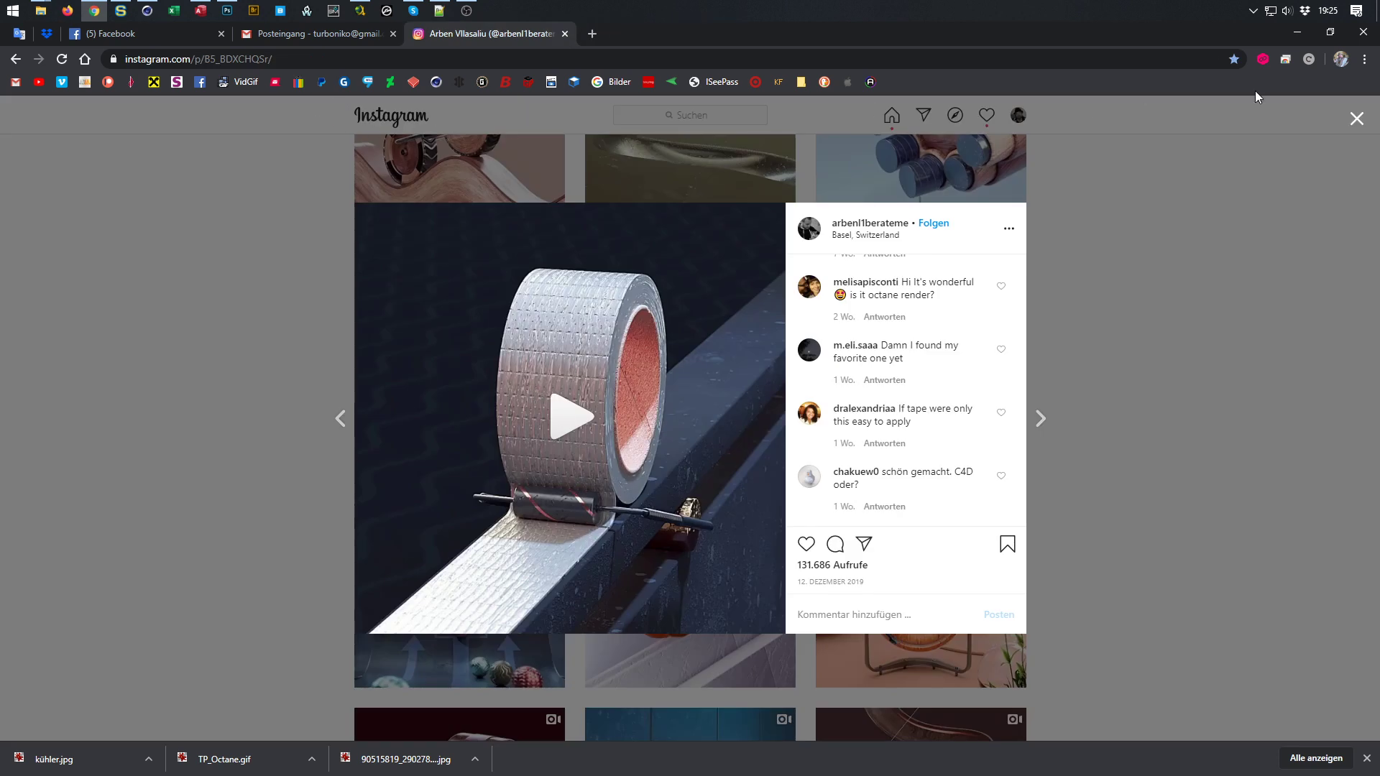
click(1289, 33)
Add an XPresso tag to the Lower Nulls Move null and arrange its editor window so the object list stays reachable
alt+middle_drag(359, 426, 430, 449)
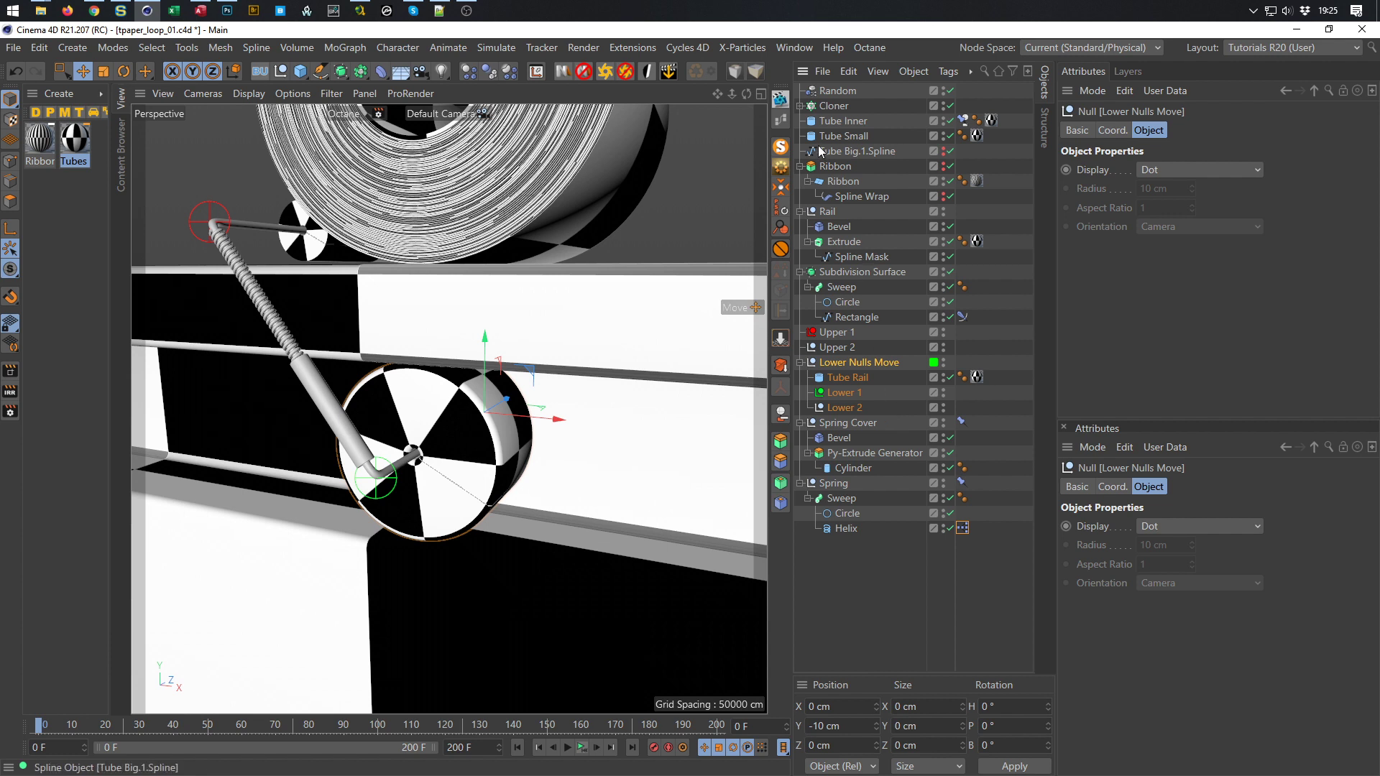
right_click(855, 365)
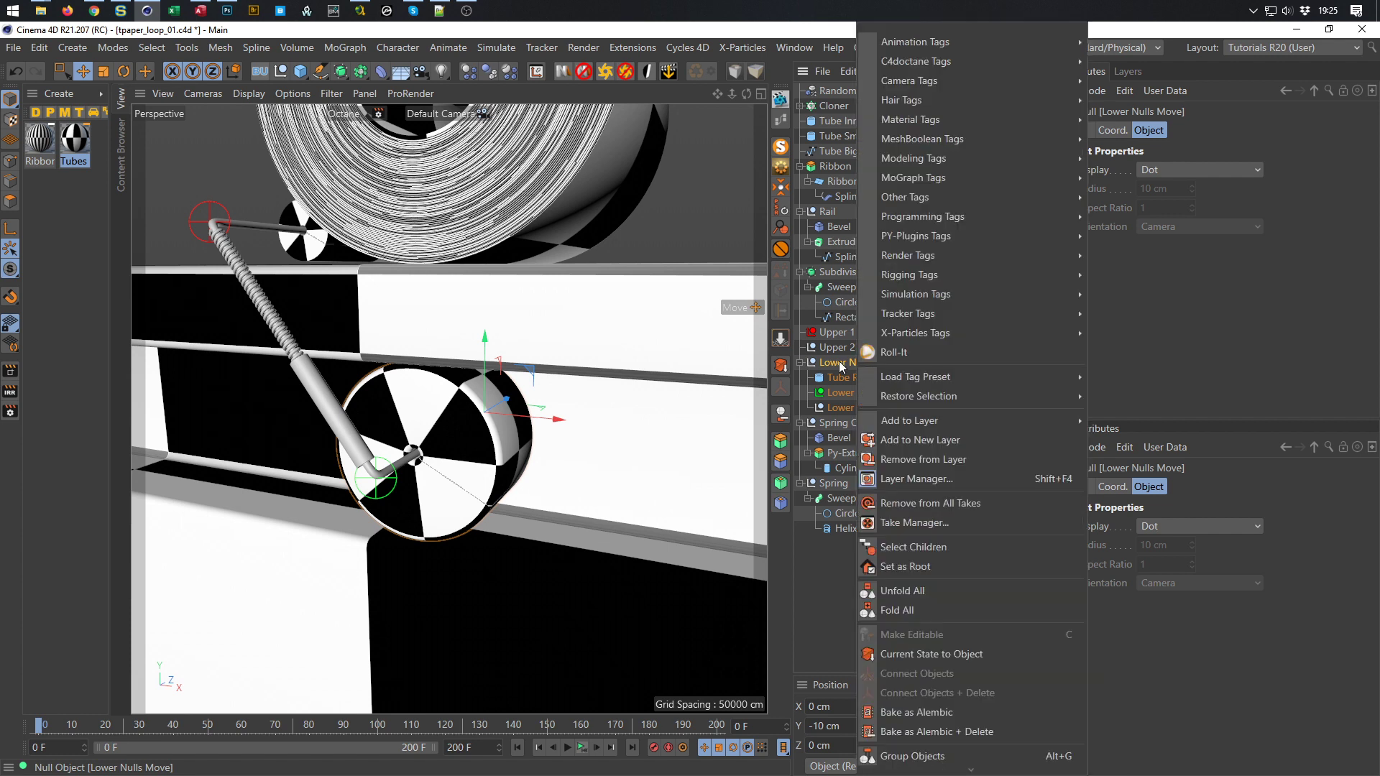
click(840, 361)
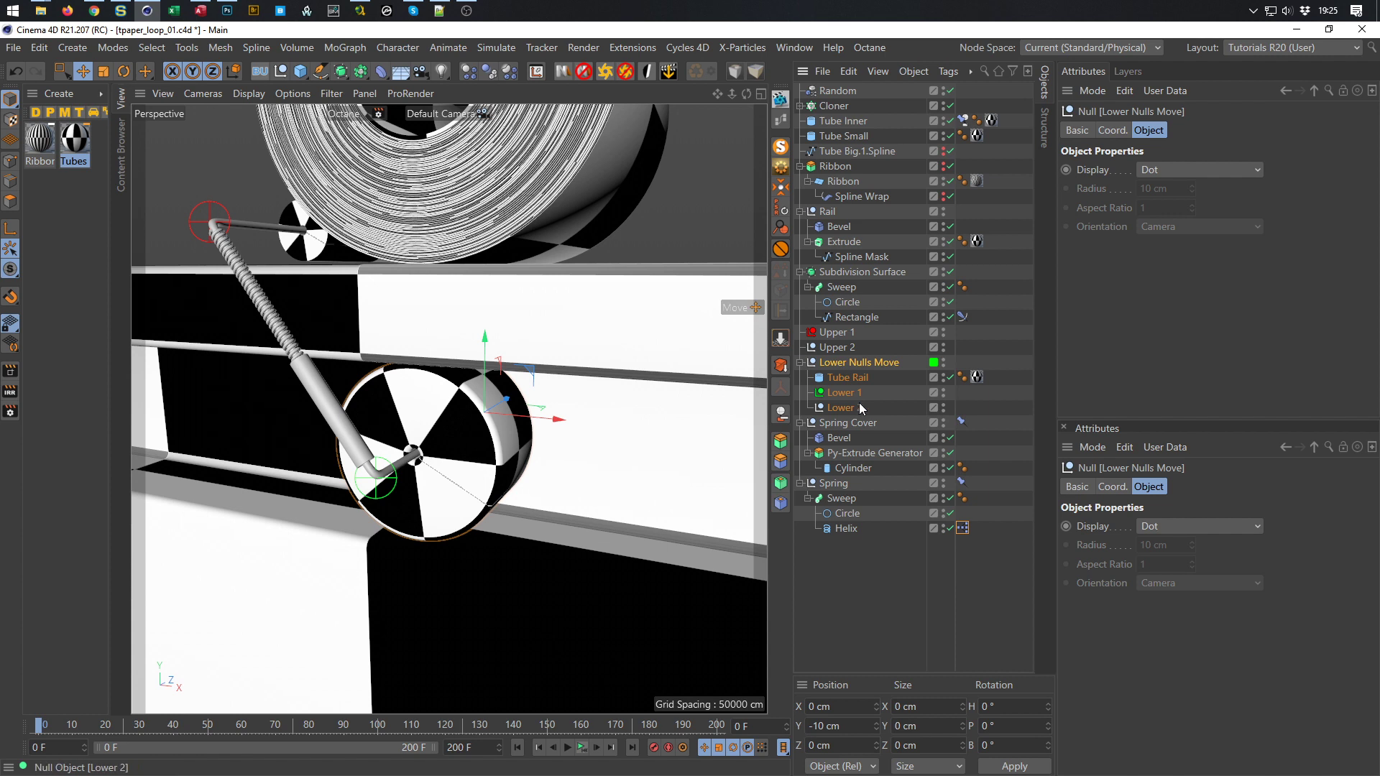
key(shift+c)
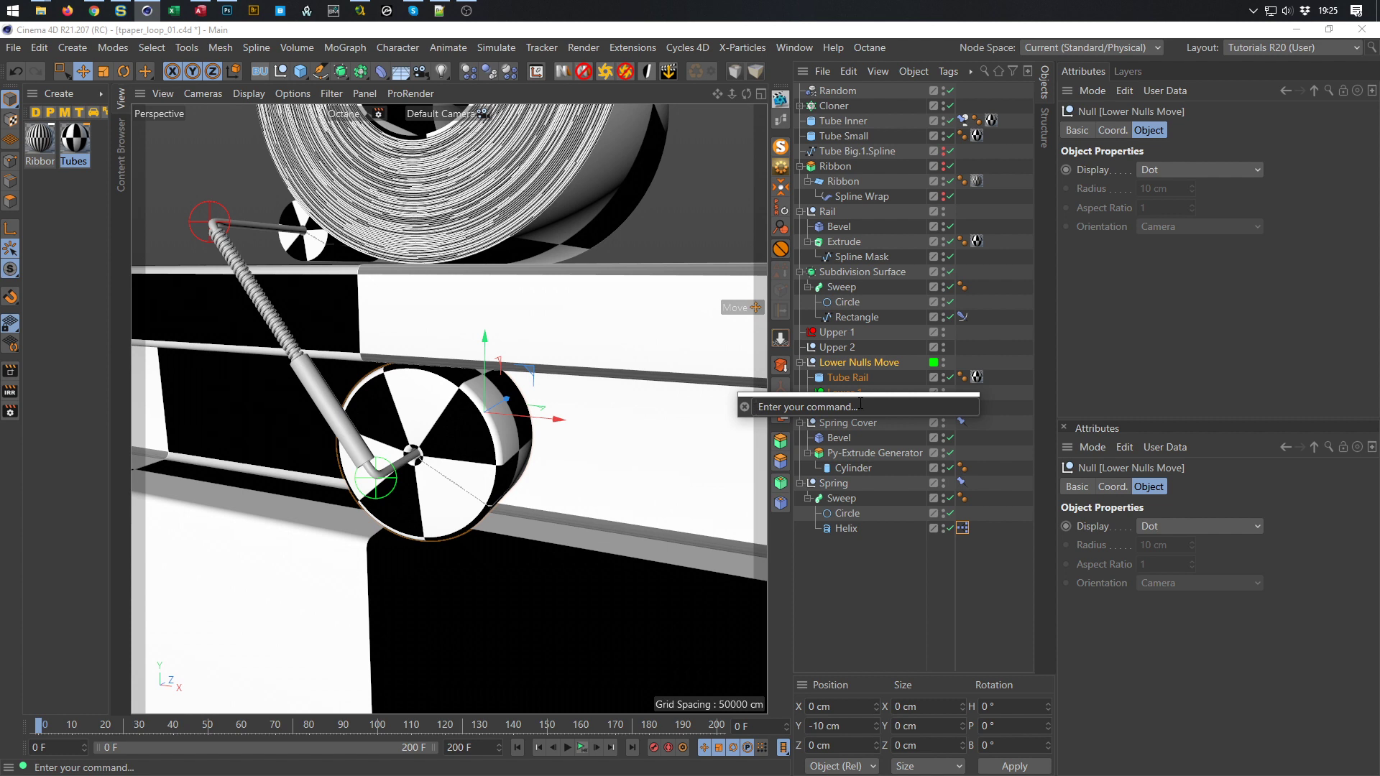
text(xpres)
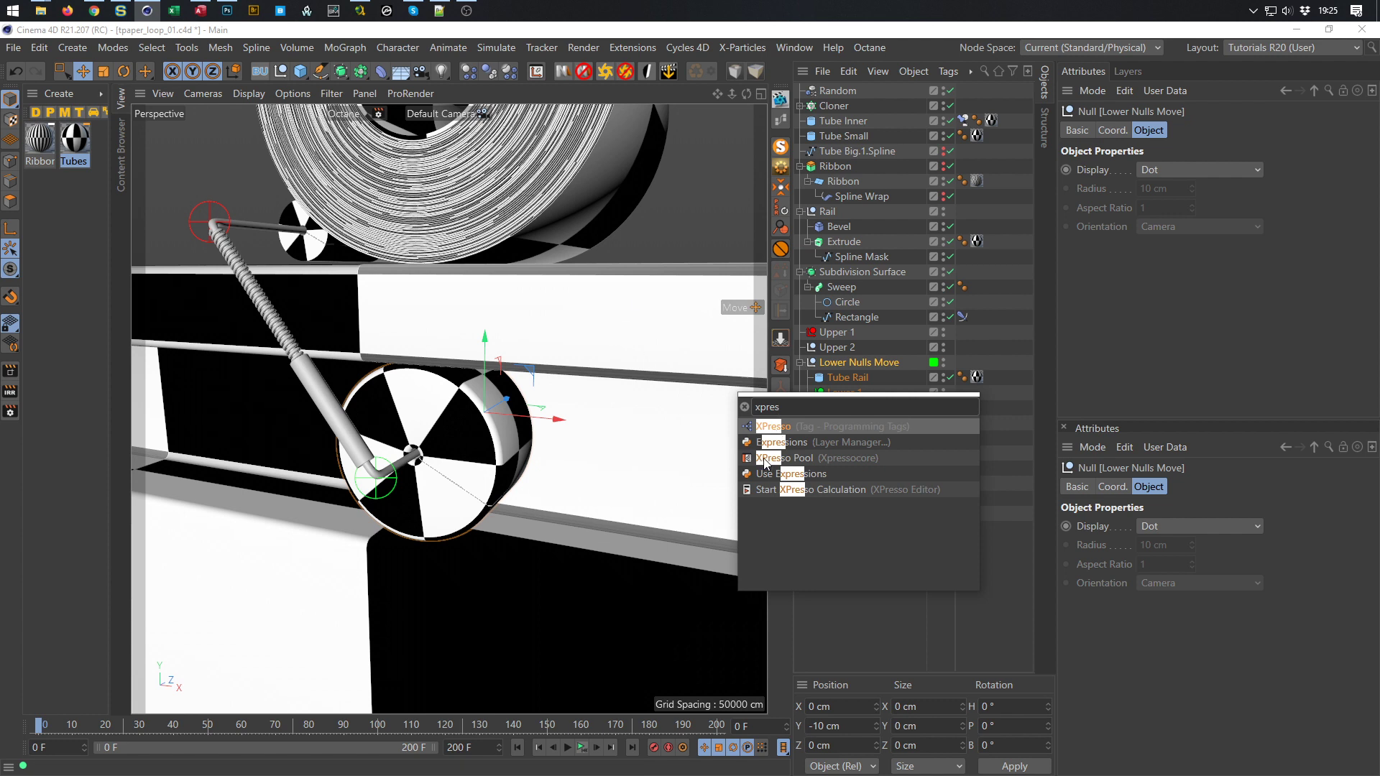
key(Return)
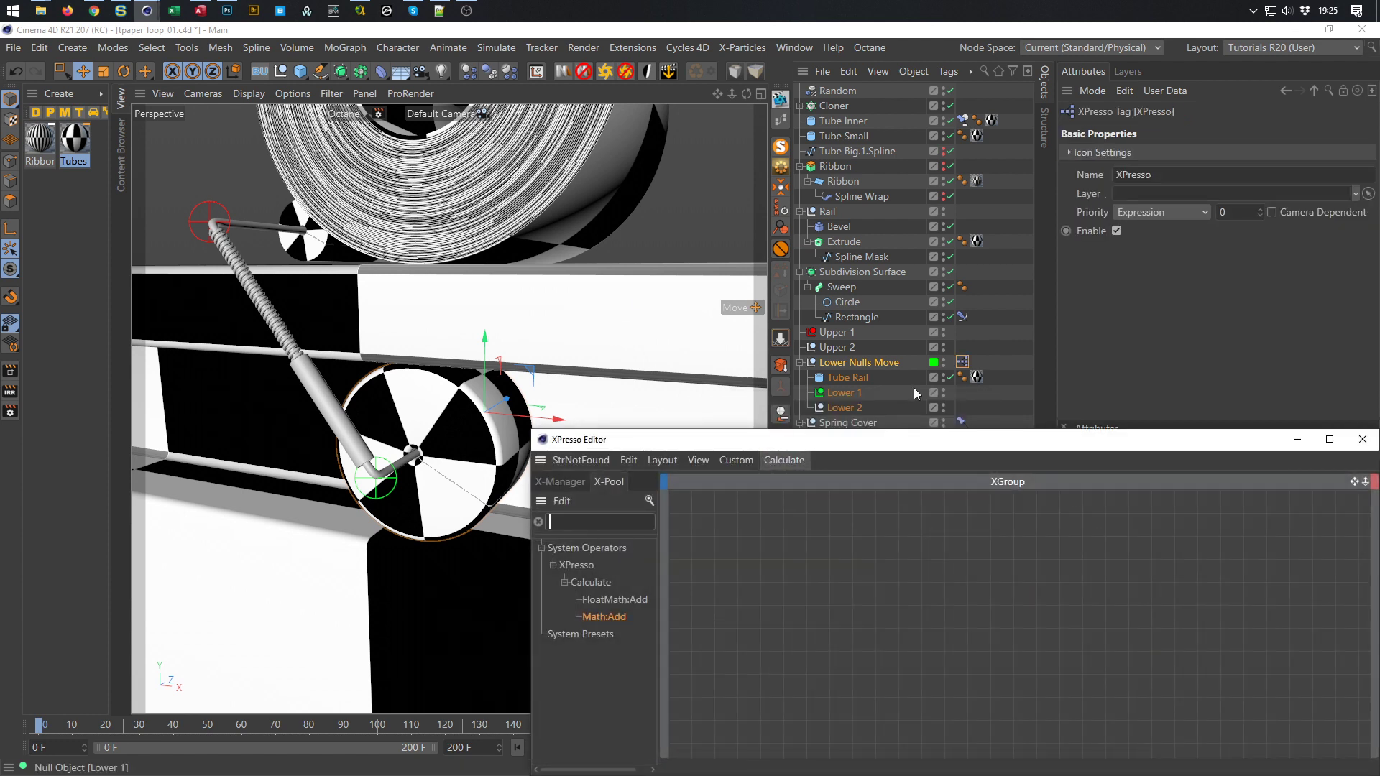
drag(934, 443, 817, 421)
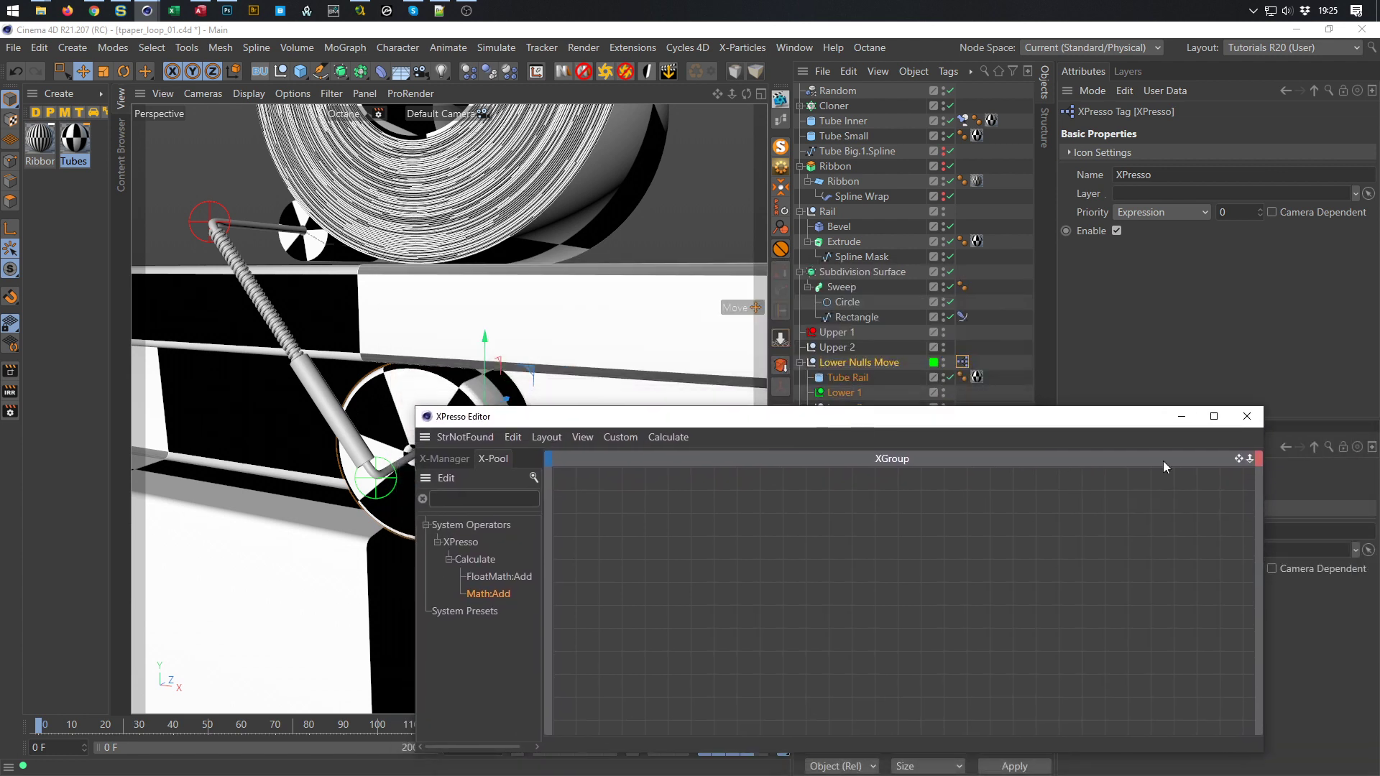
drag(1263, 527, 1005, 536)
drag(832, 431, 983, 440)
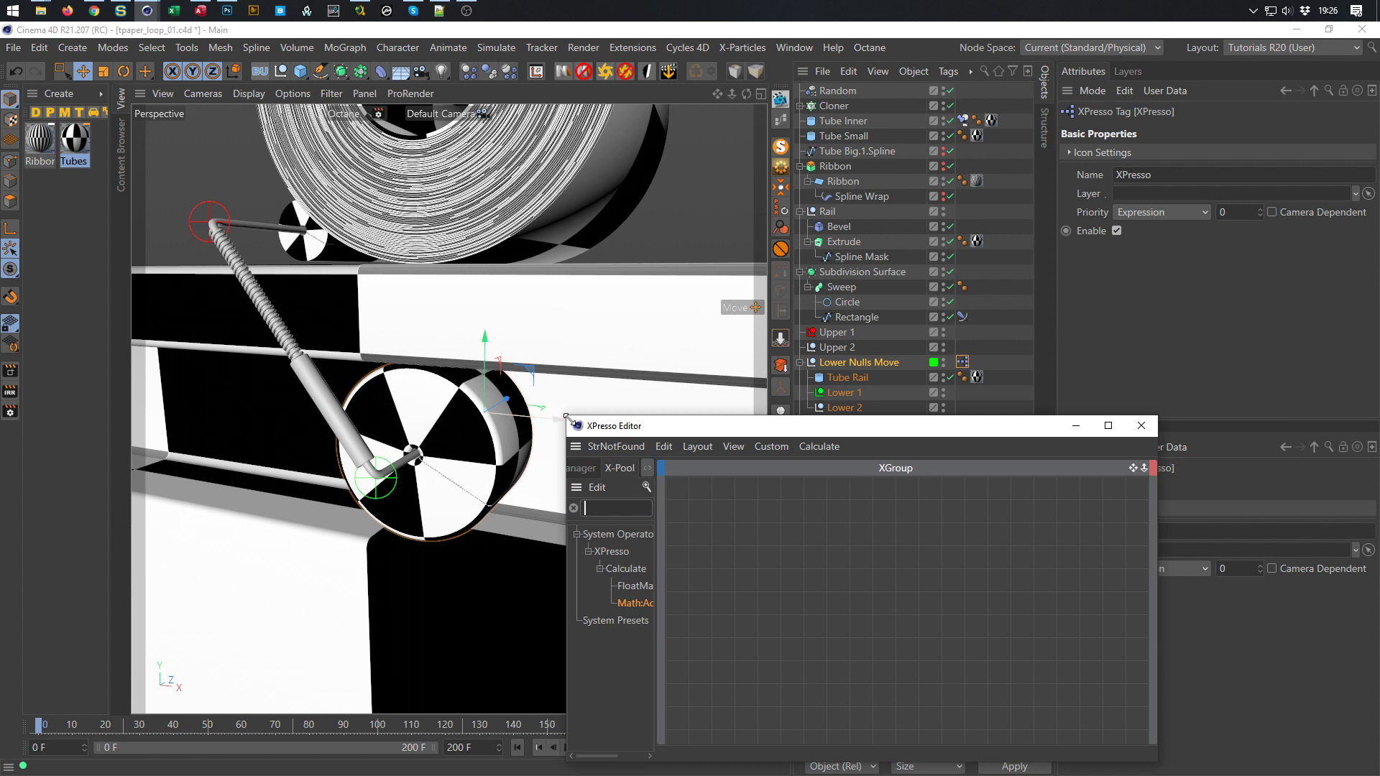
Widen the XPresso Editor and its node pool, search for "math" and add a Math:Add node to the graph
click(847, 378)
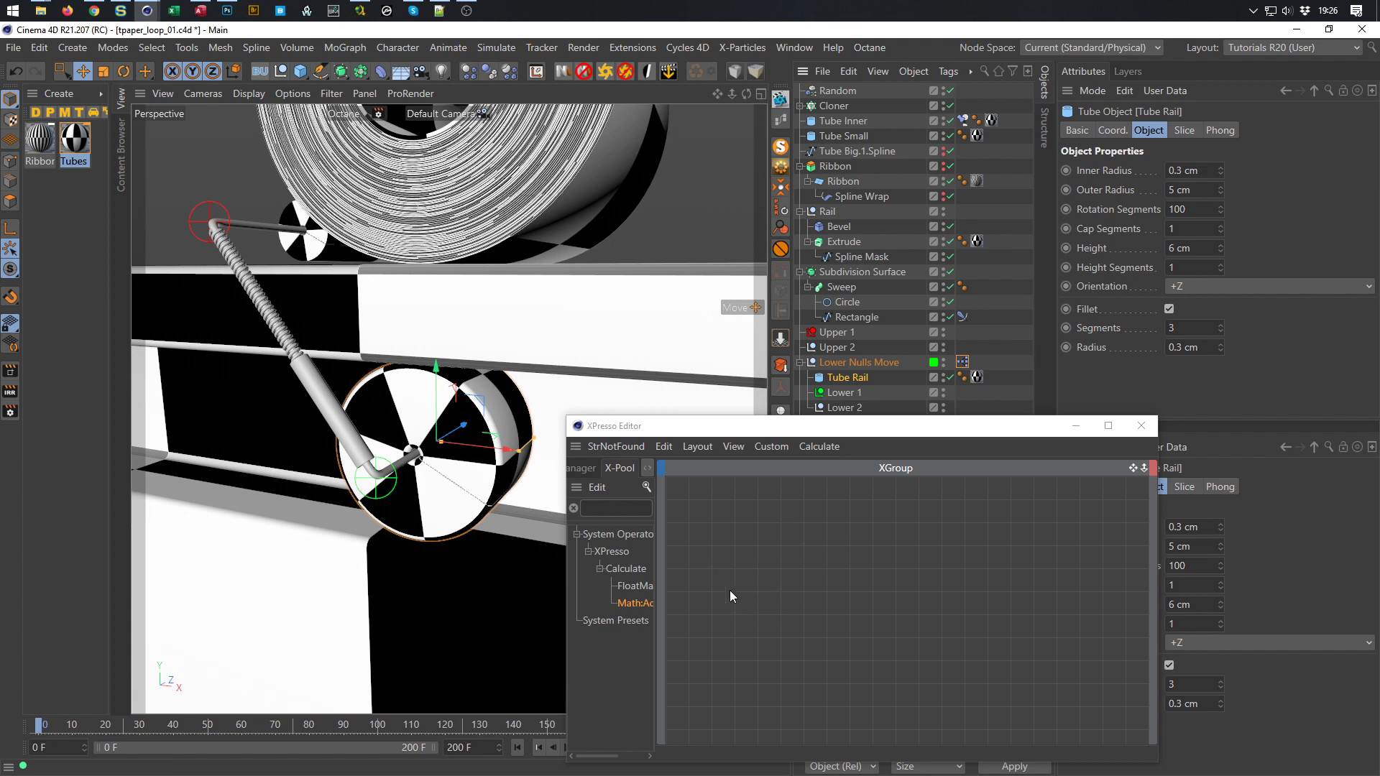
click(627, 508)
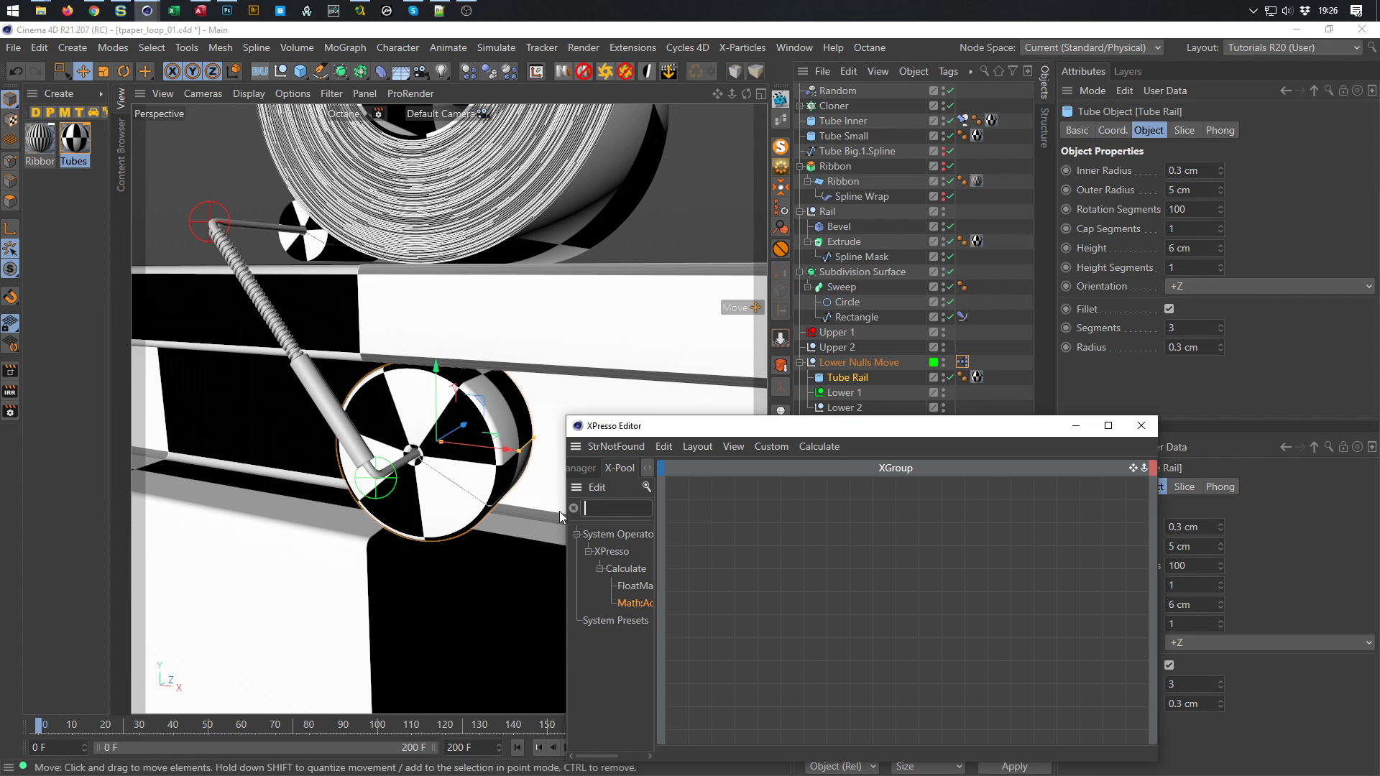
drag(567, 511, 437, 511)
drag(547, 534, 615, 539)
click(526, 513)
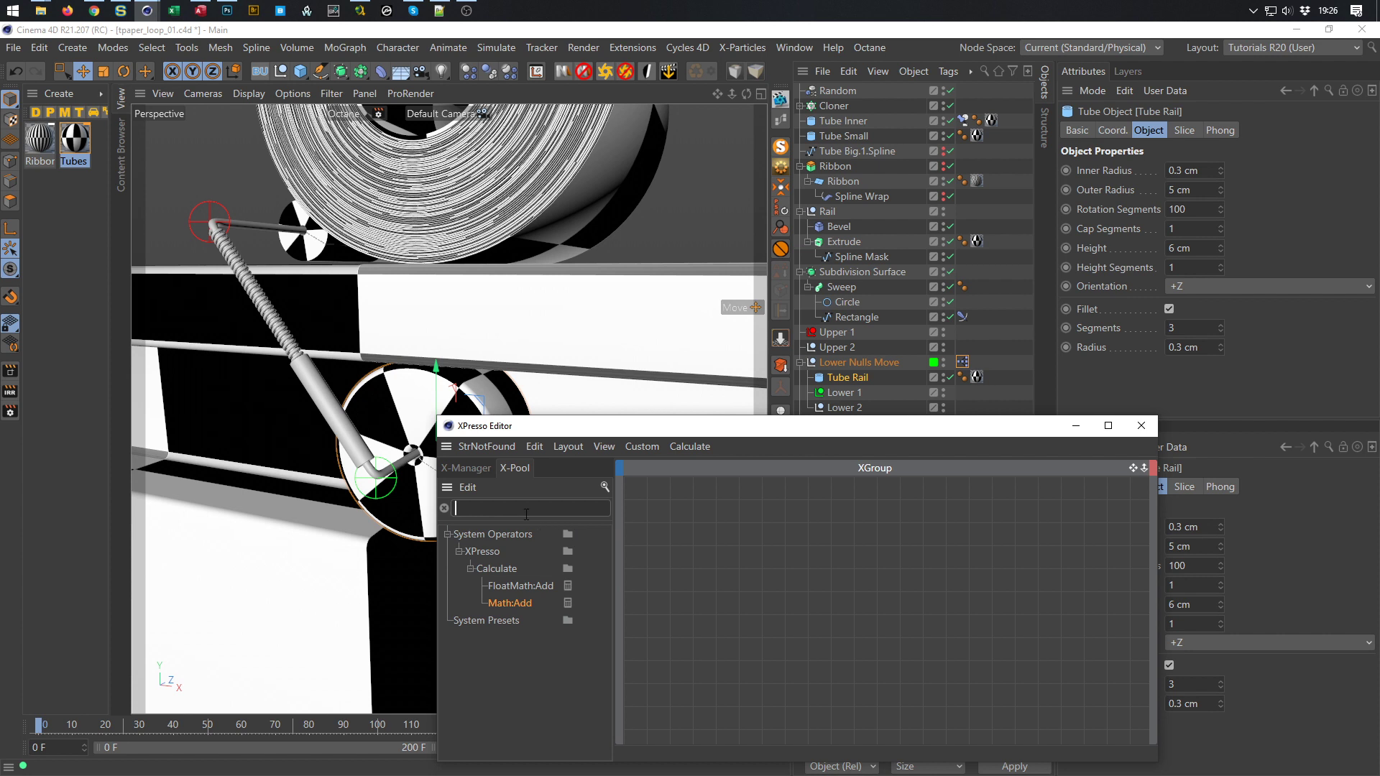
text(math)
drag(512, 606, 827, 566)
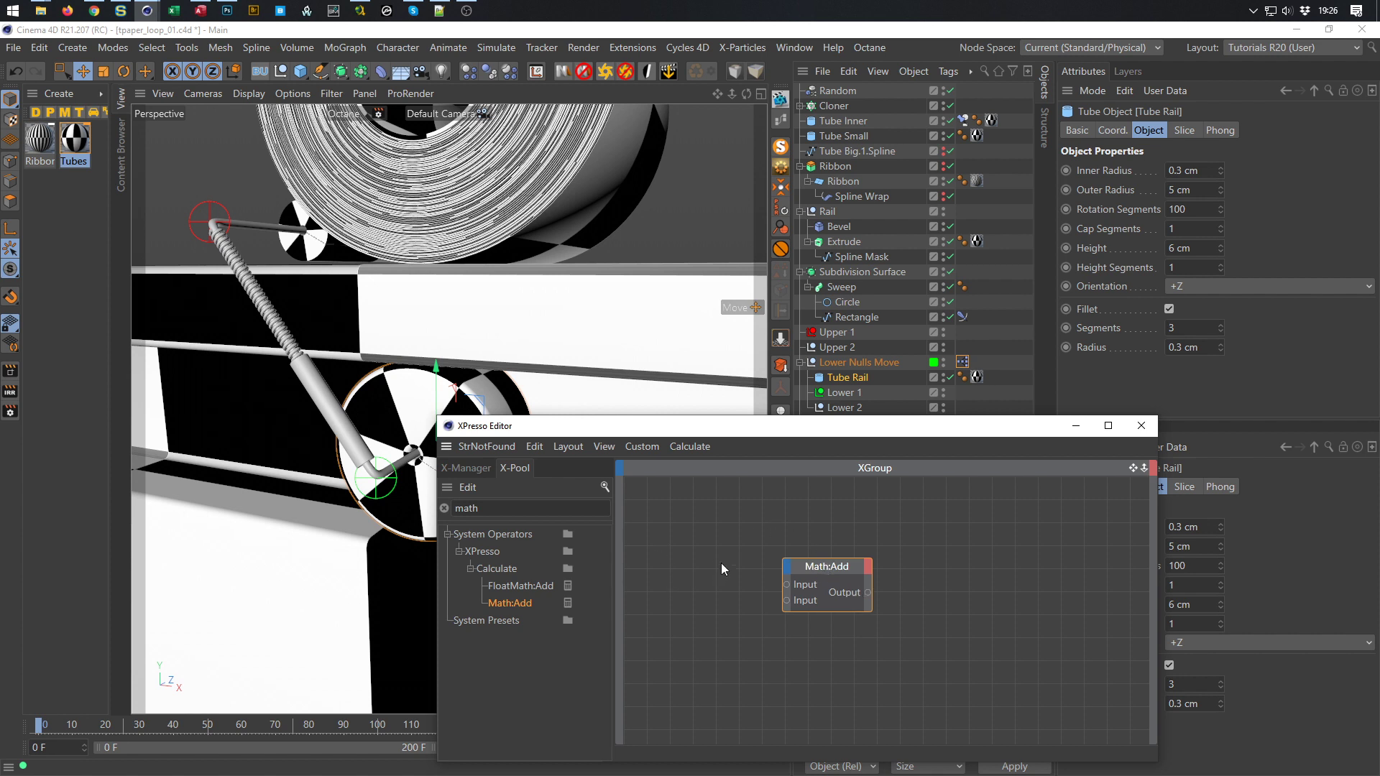
drag(714, 426, 728, 422)
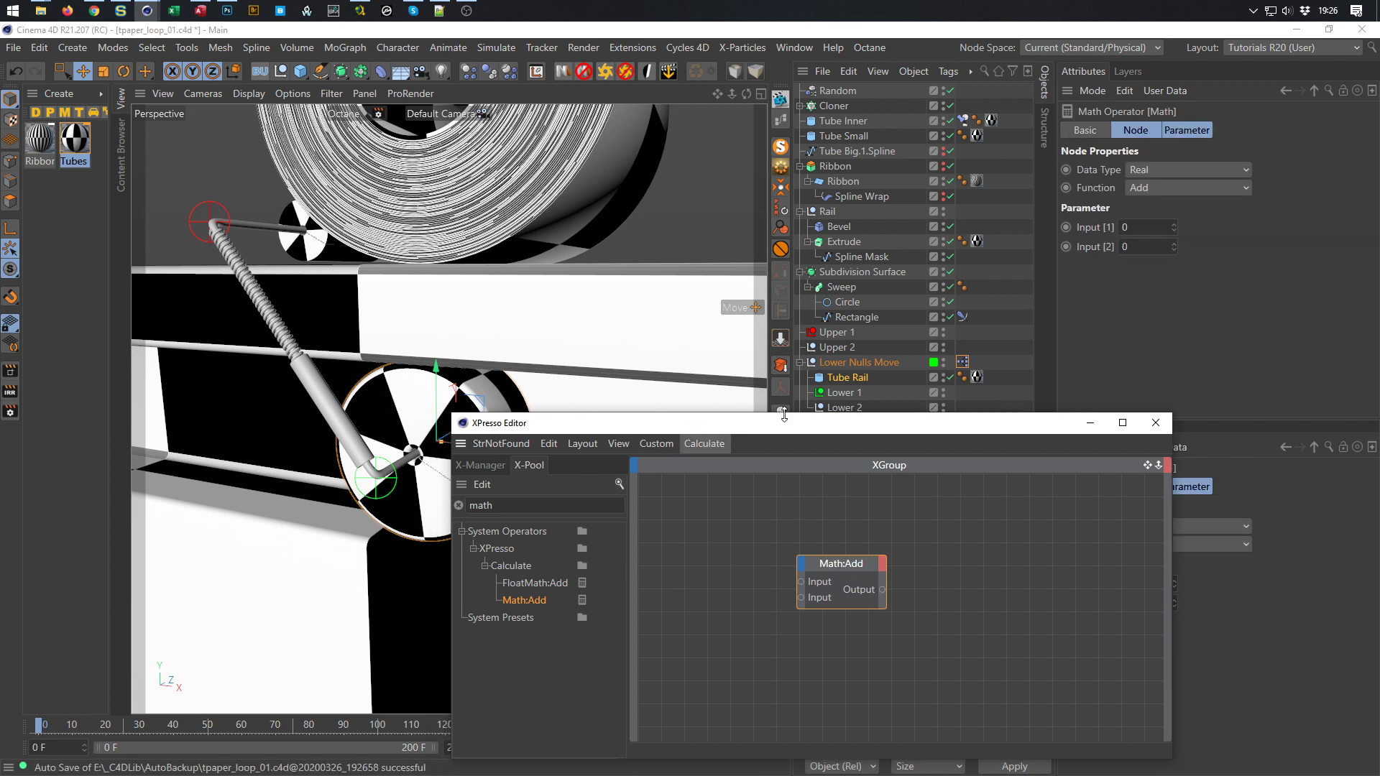
Add Tube Rail to the graph with an Outer Radius output and connect it to the first input of the math node
drag(847, 376, 708, 540)
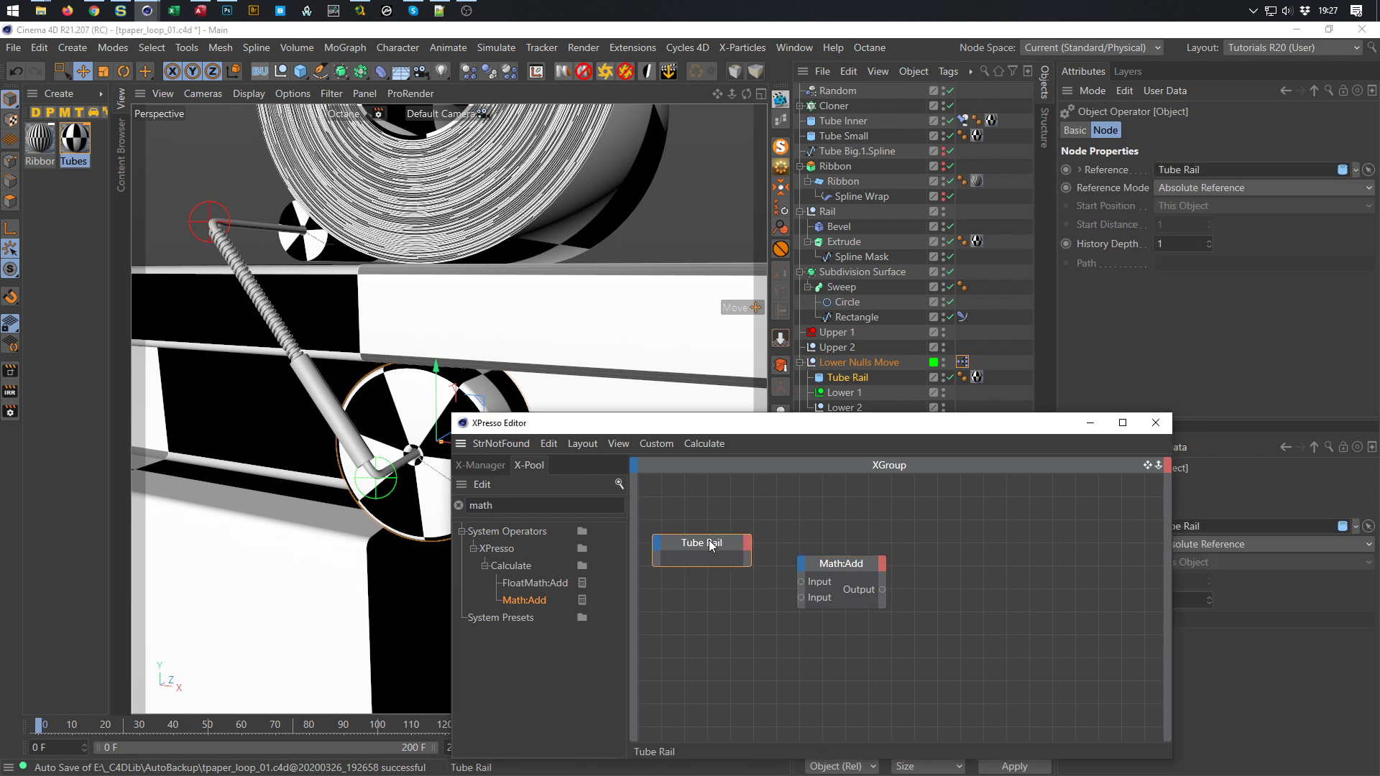
click(850, 378)
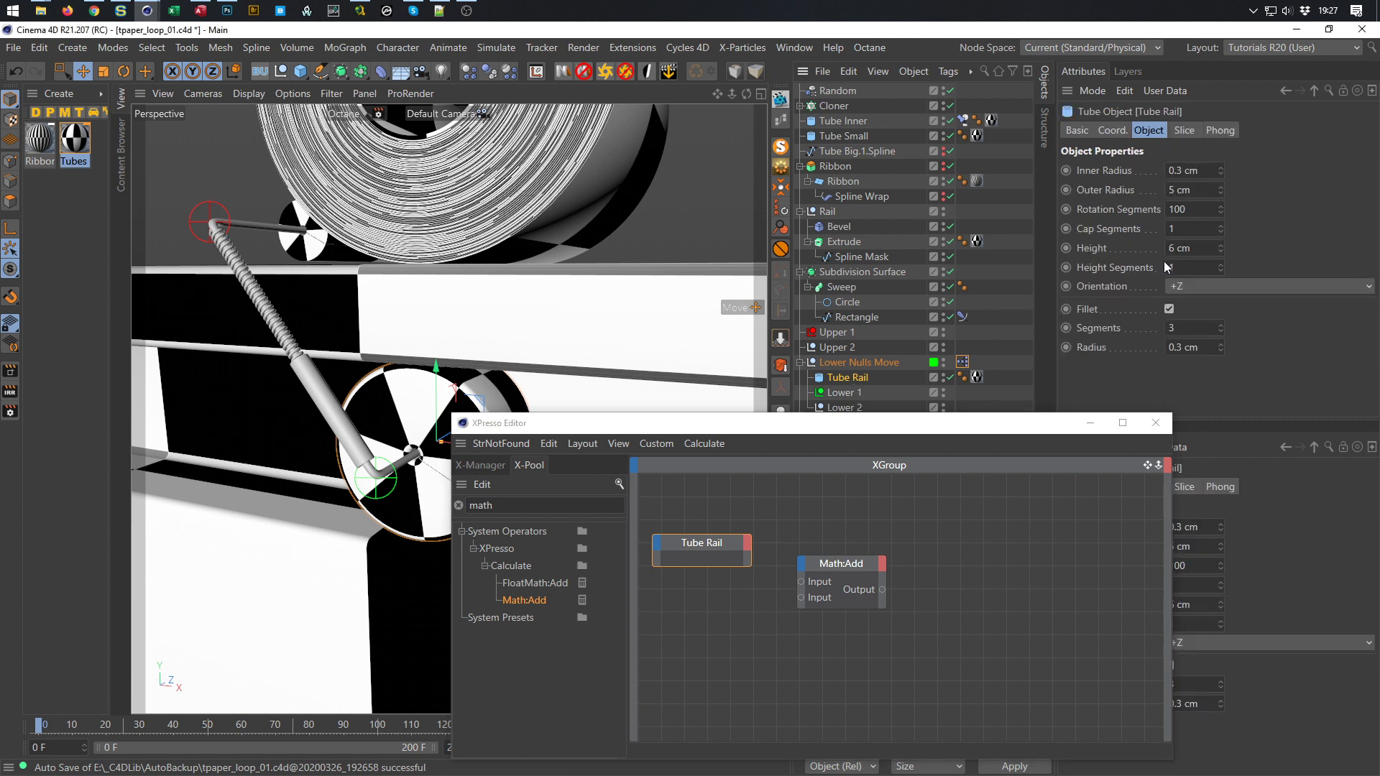
click(1114, 190)
drag(748, 544, 852, 561)
Set the math node's function to Multiply and its second input to 2
click(842, 564)
click(1153, 191)
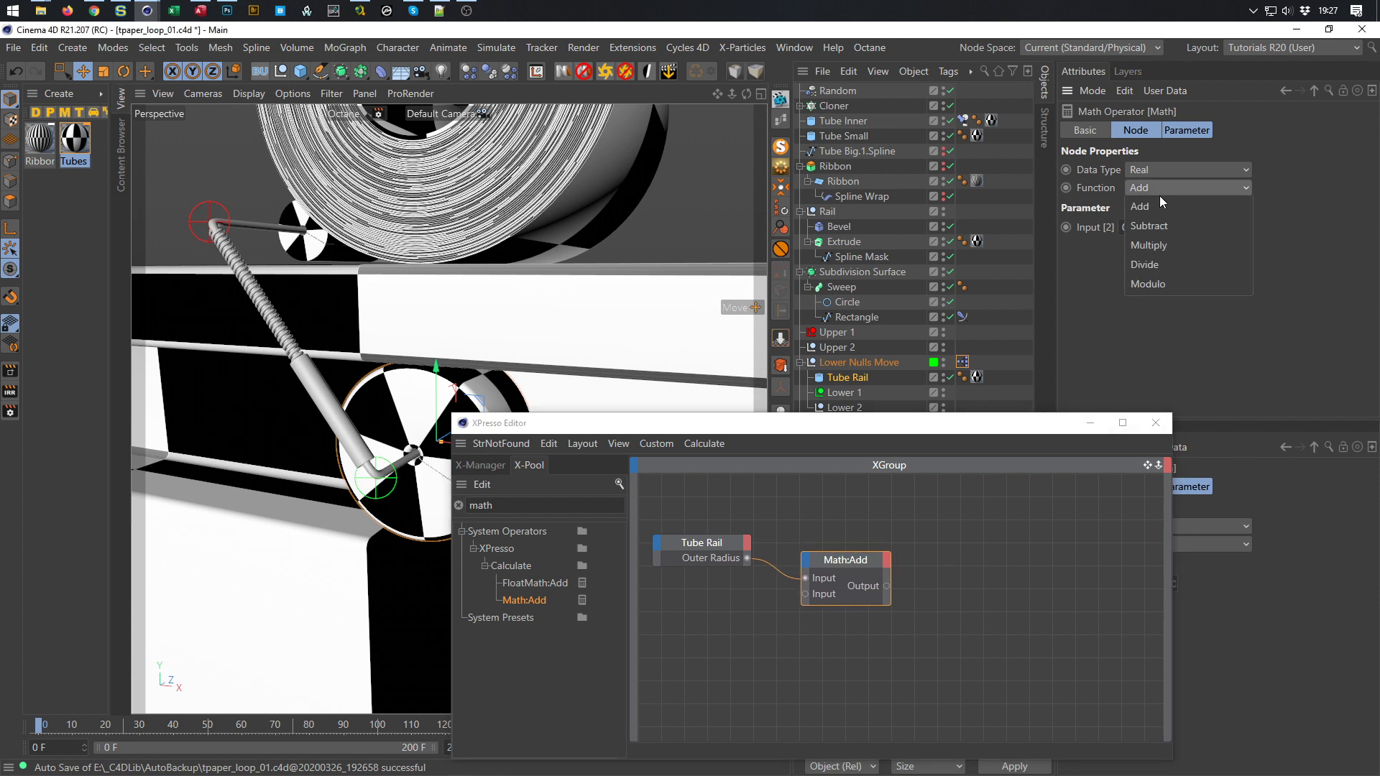
click(1186, 240)
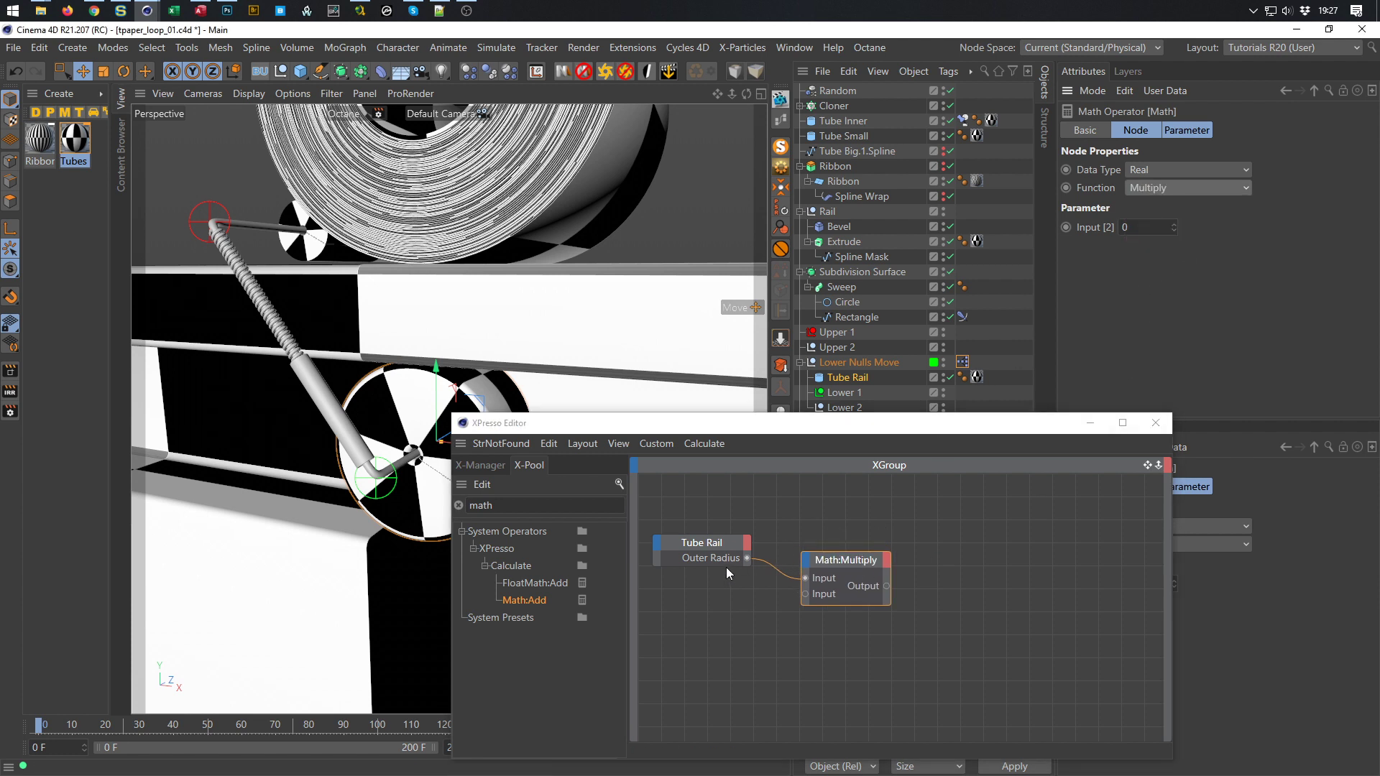
drag(1146, 229, 1062, 290)
text(2)
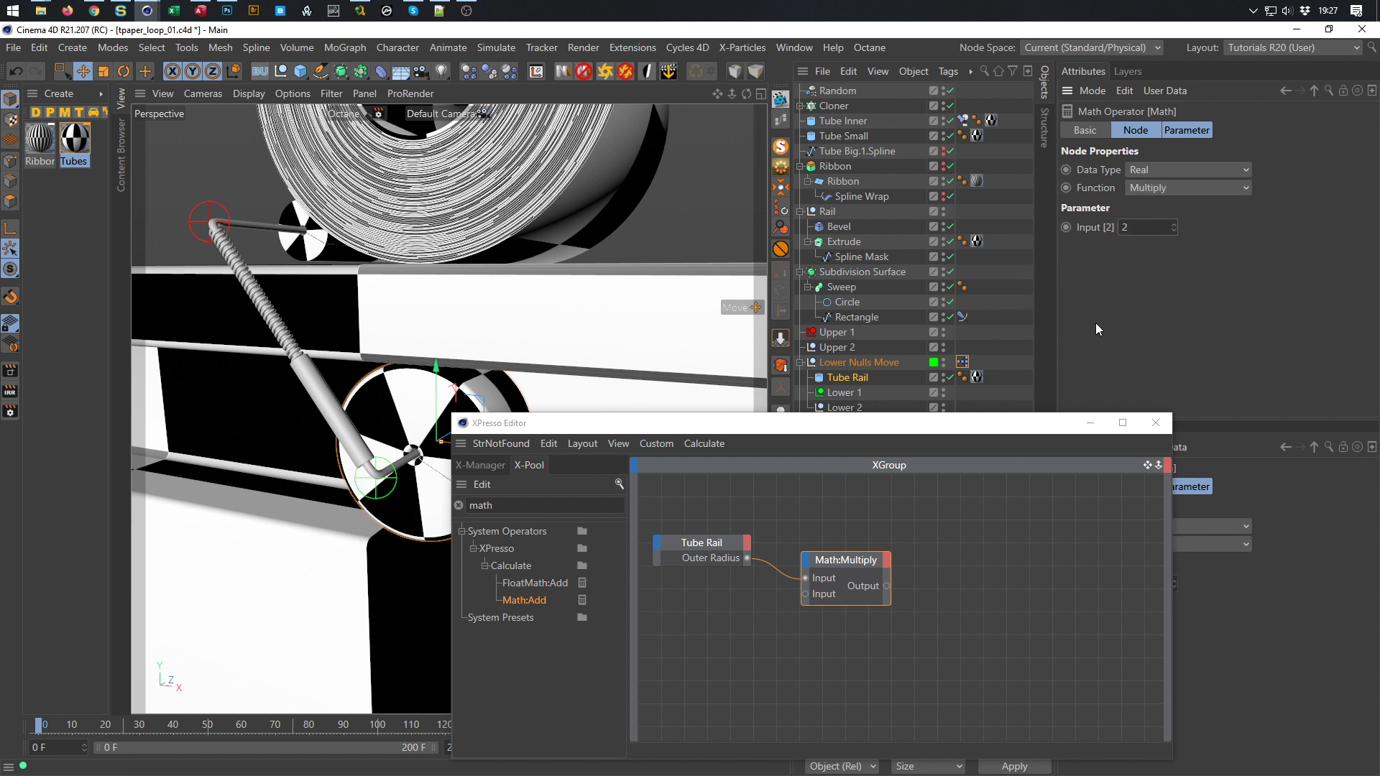
Enlarge the Math:Multiply node, add a third input port and set that input to pi
drag(840, 605, 839, 644)
click(808, 562)
click(822, 577)
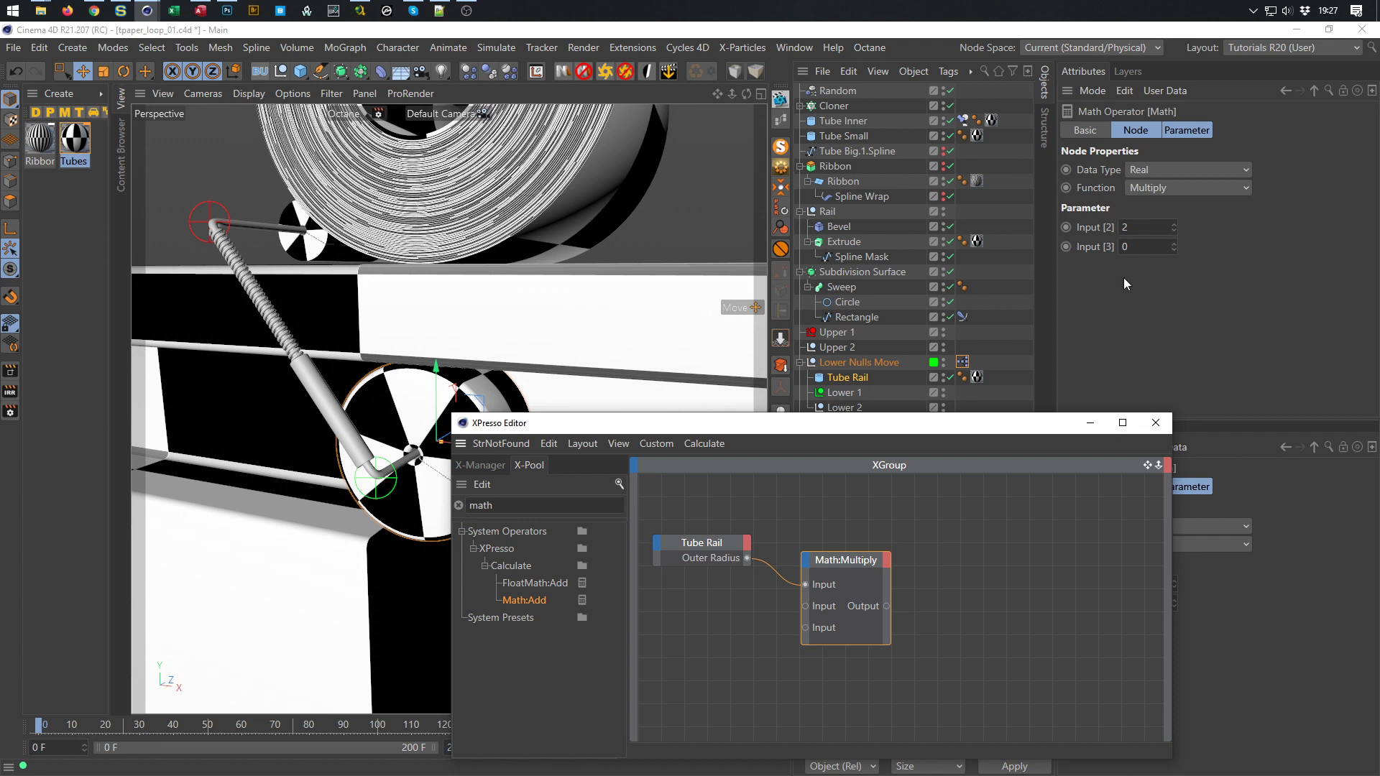
click(1162, 246)
text(pi)
key(Return)
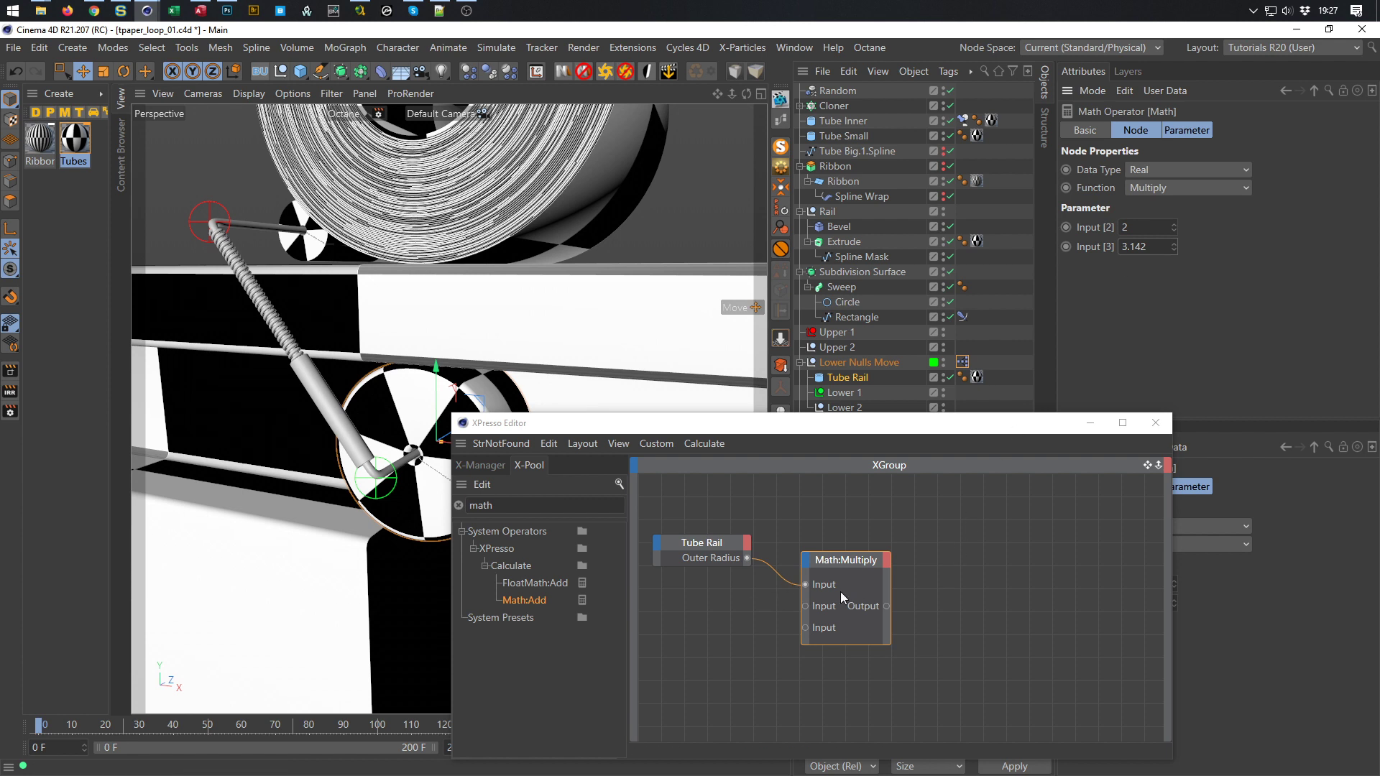
Rearrange the existing nodes and add a second Tube Rail node with a Rotation . B input at the end of the graph
drag(717, 543, 727, 595)
mouse_move(840, 565)
mouse_down()
mouse_move(818, 572)
mouse_move(829, 572)
mouse_up()
mouse_move(914, 563)
alt+right_down()
mouse_move(895, 563)
mouse_move(918, 555)
alt+right_up()
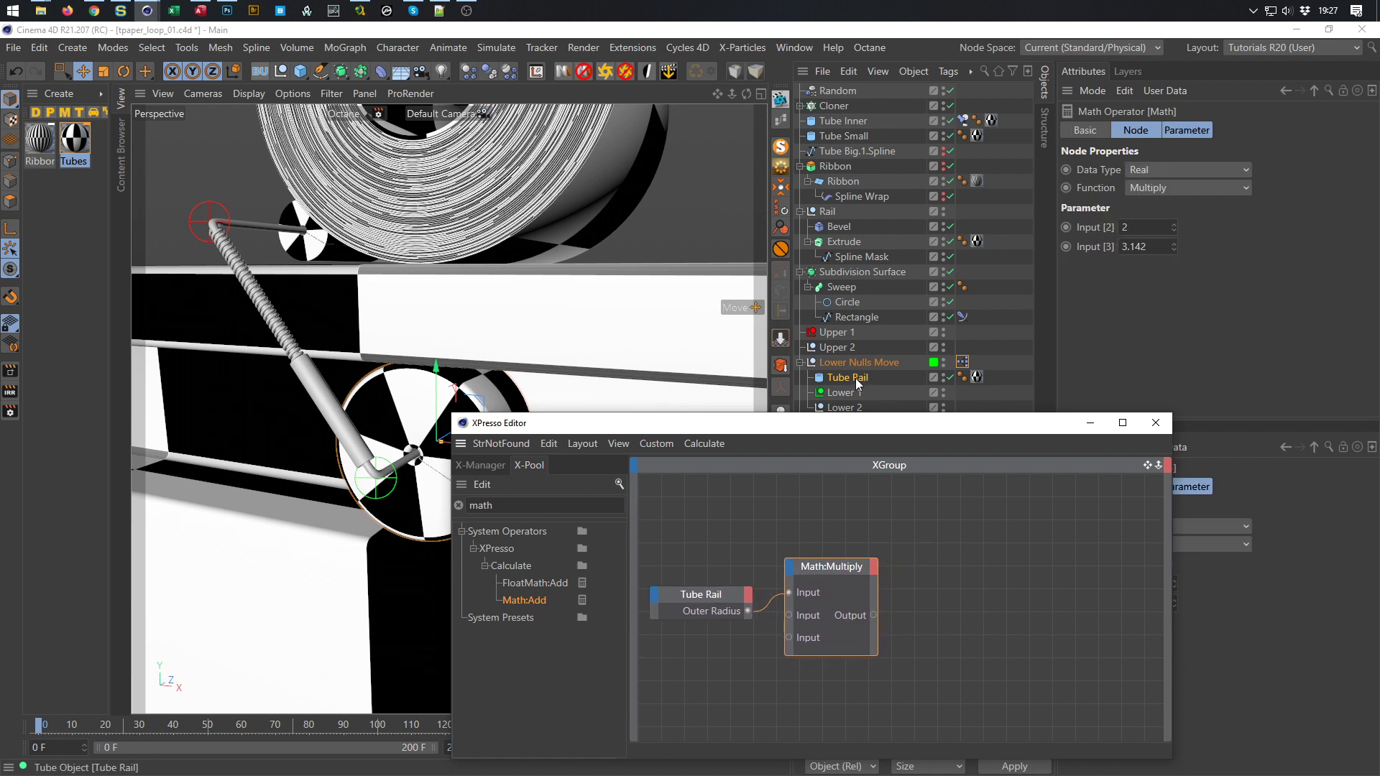
drag(850, 376, 1080, 576)
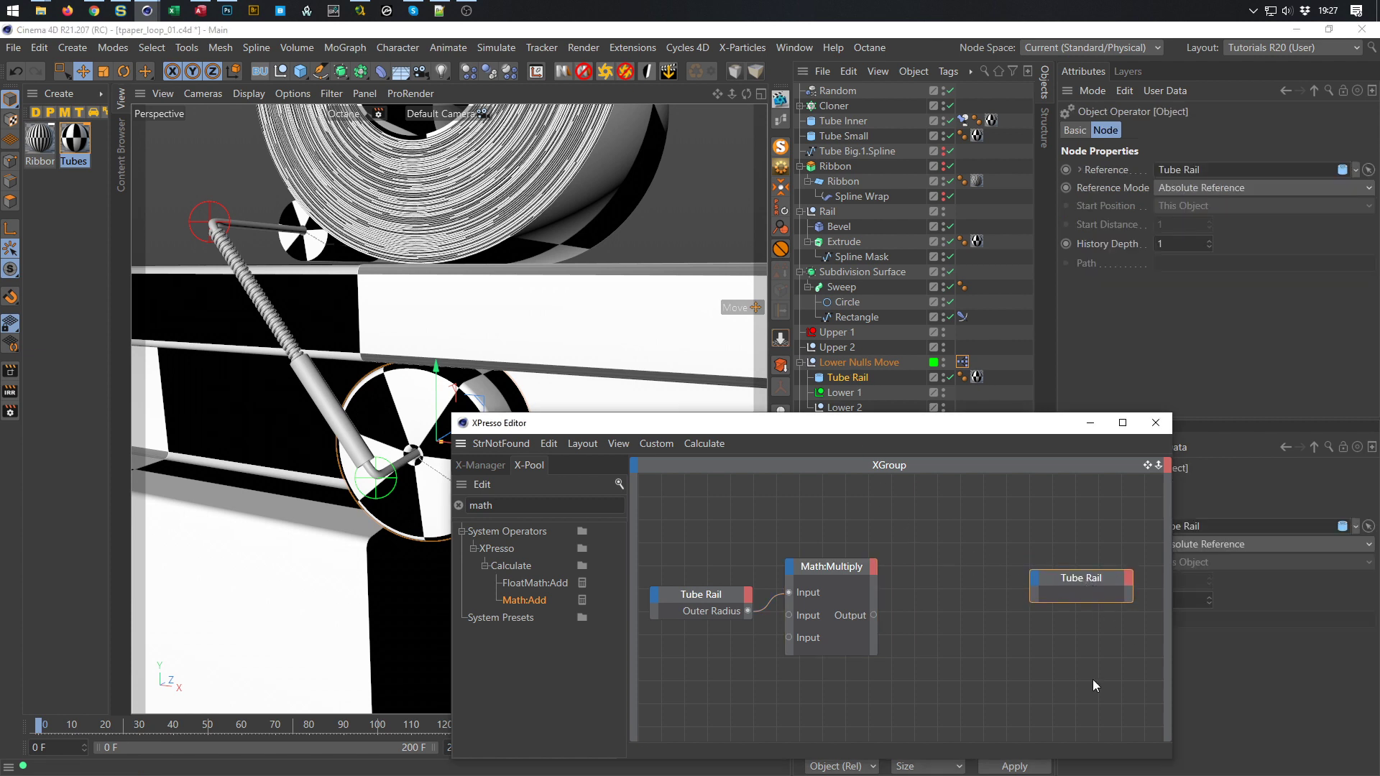
click(859, 377)
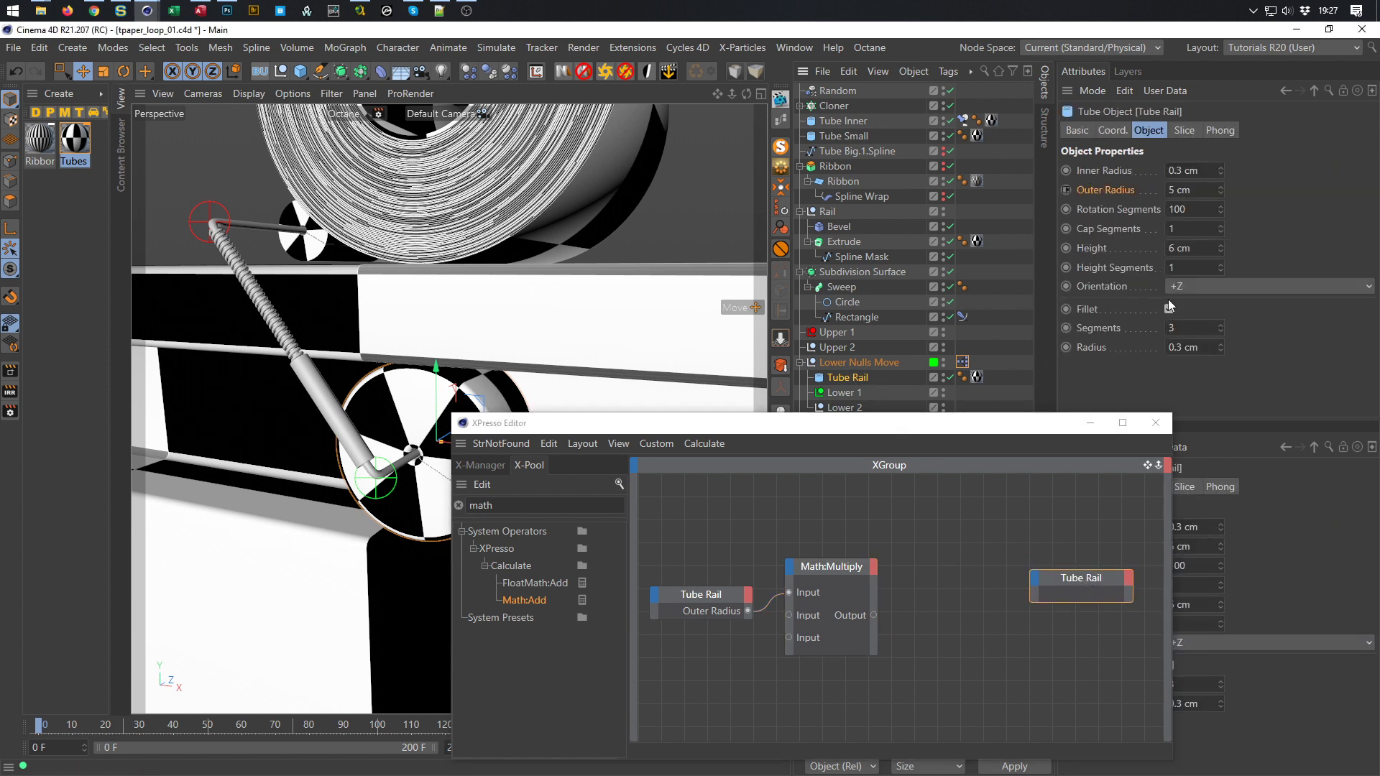
click(1112, 130)
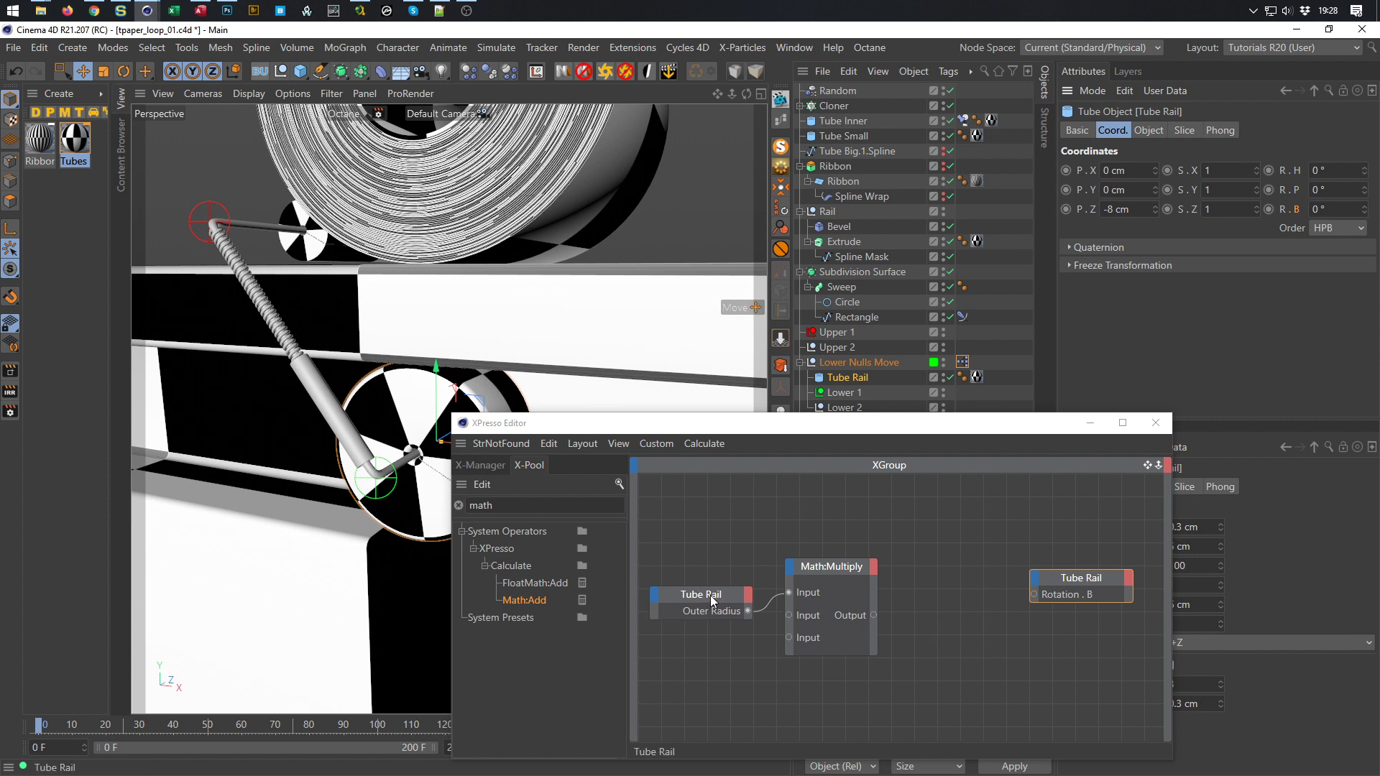
Add a Range Mapper node fed by the Math:Multiply output and set its output range to Degree
drag(554, 509, 461, 516)
text(range)
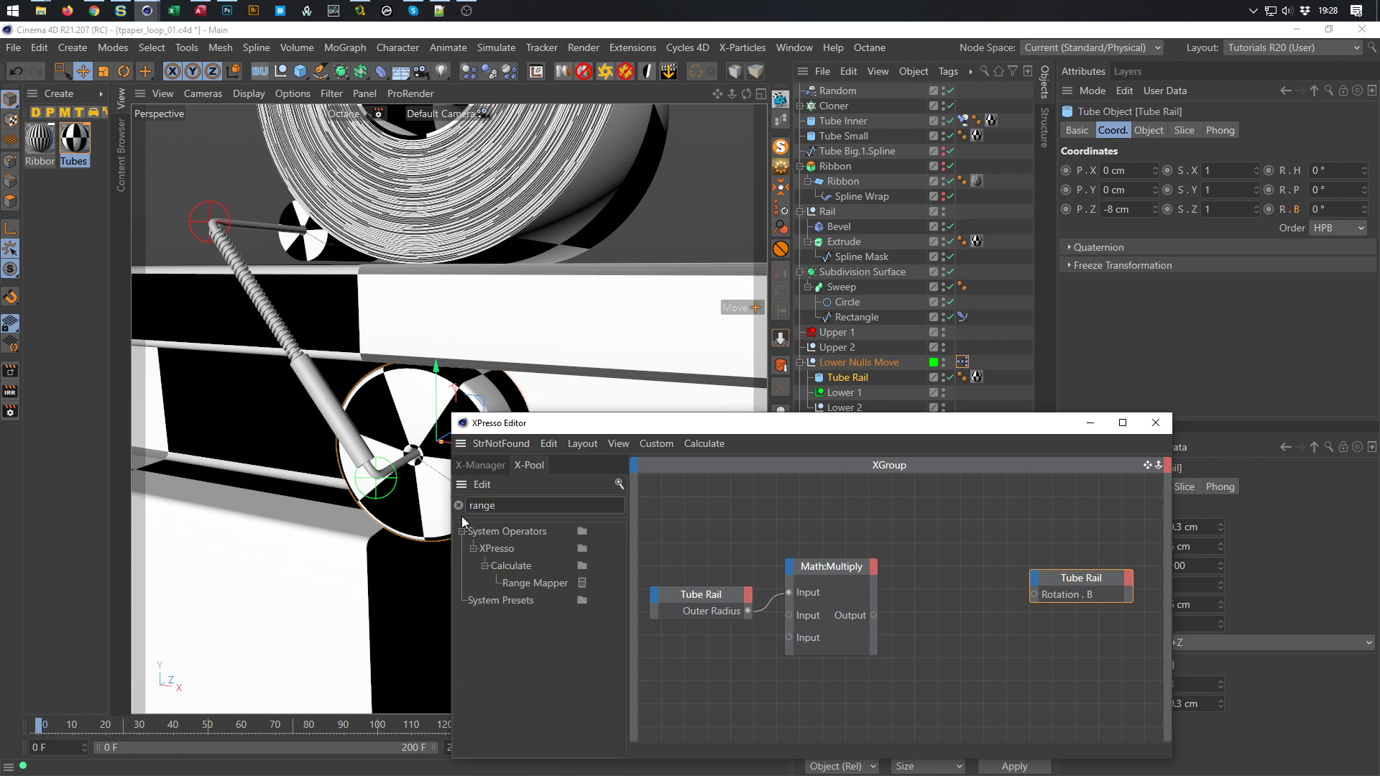
drag(554, 588, 916, 594)
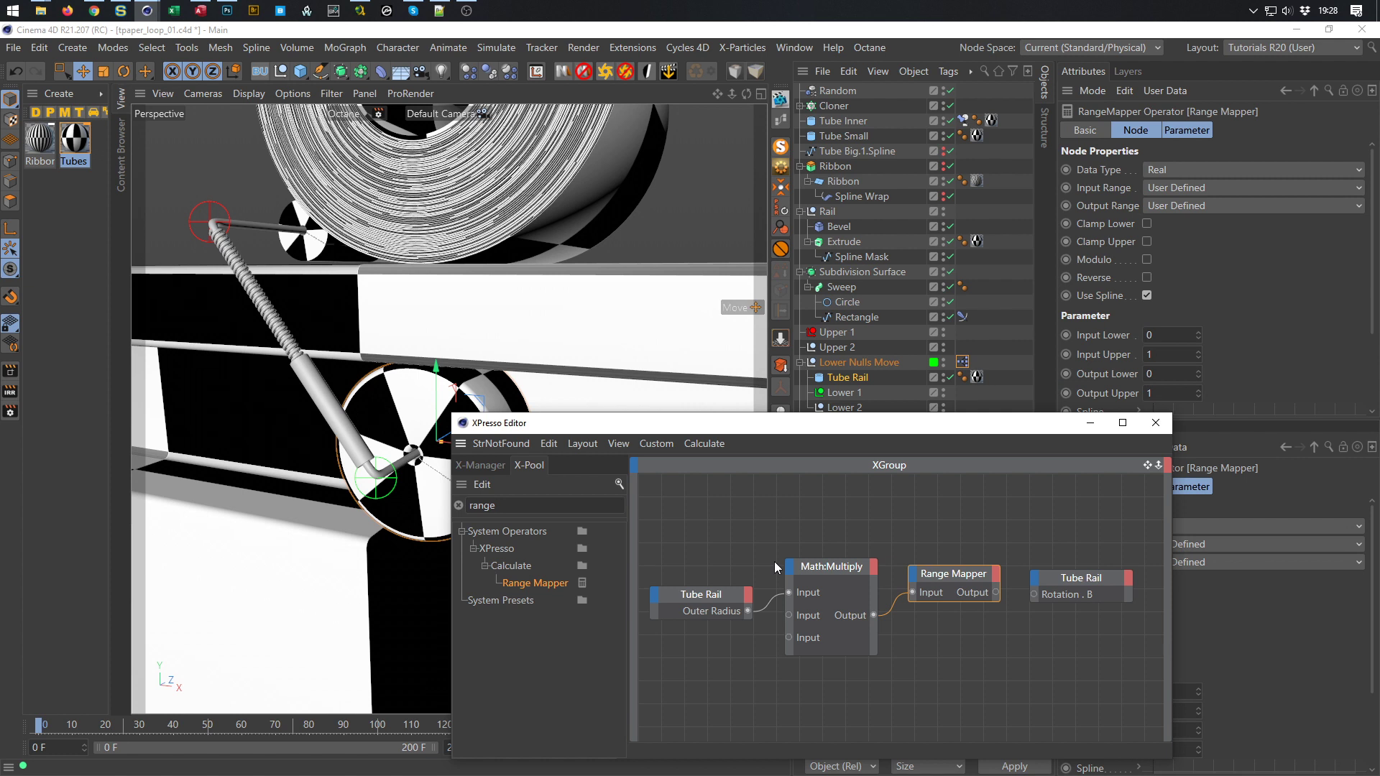
click(1193, 208)
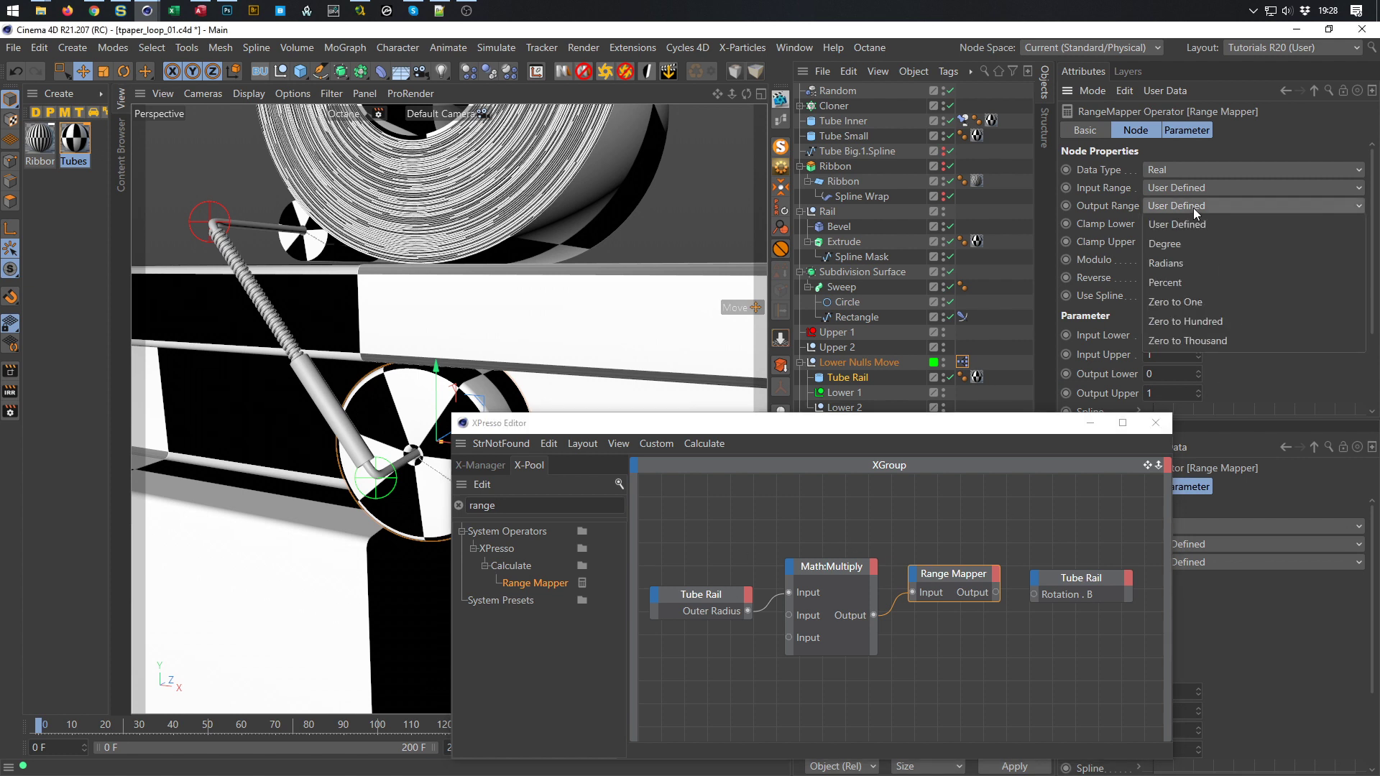
click(1209, 253)
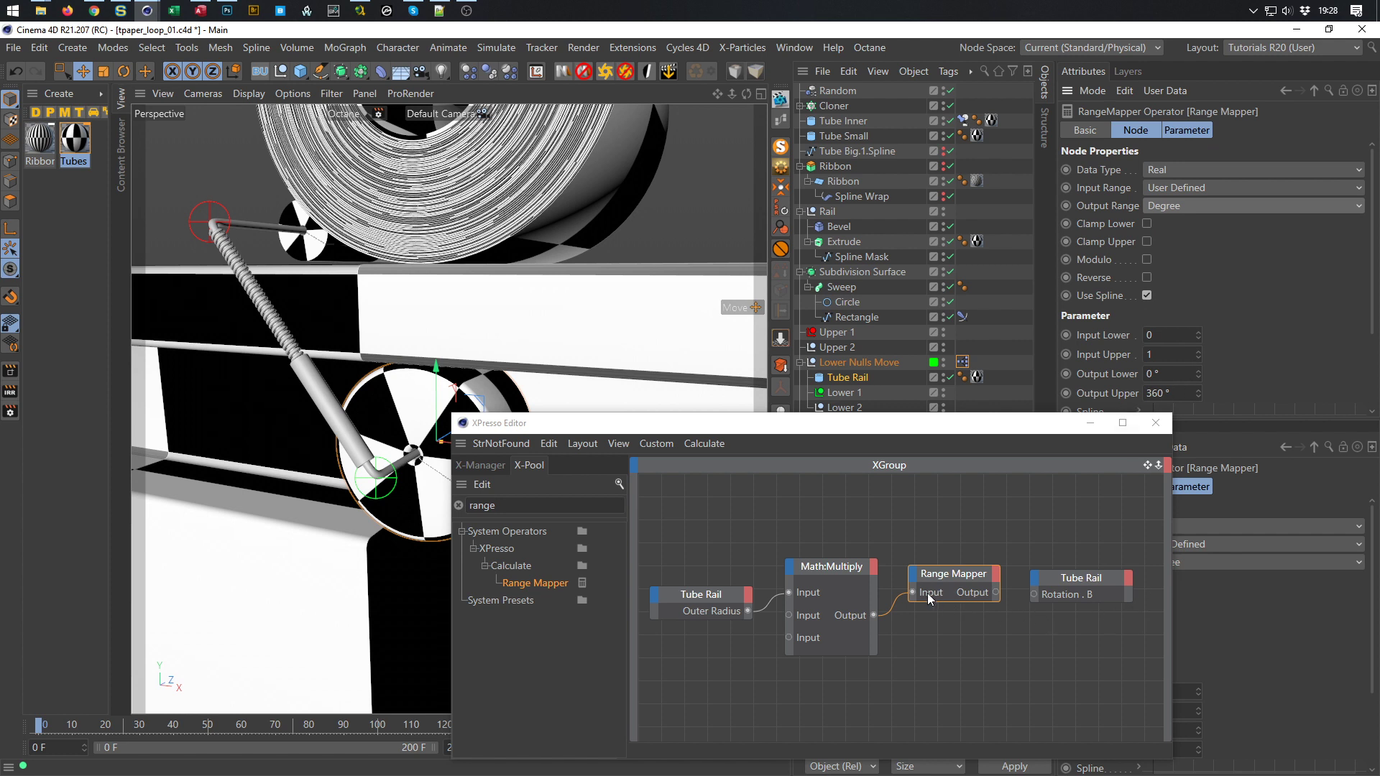
Add an Input Upper port to the Range Mapper and reroute the Math:Multiply output into it
drag(833, 568, 823, 563)
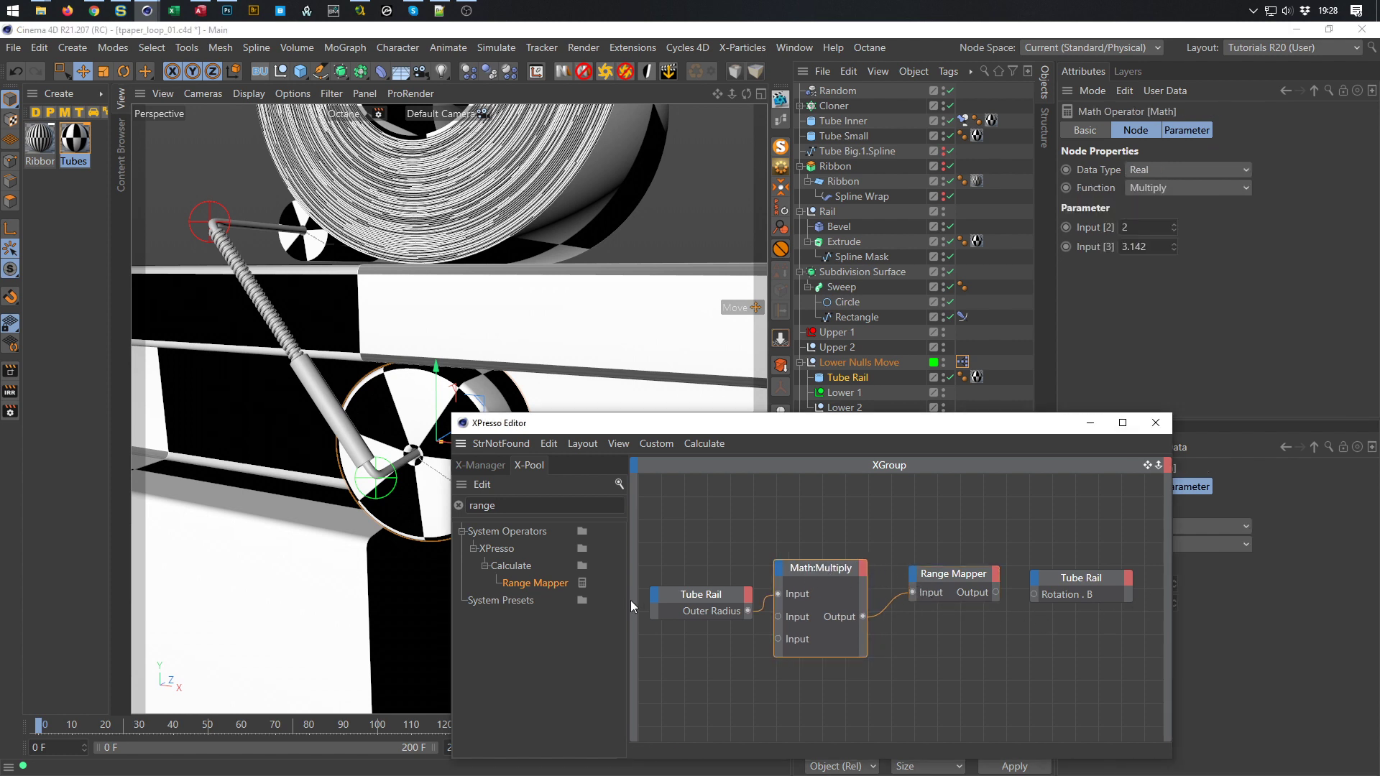
drag(713, 590, 681, 589)
mouse_move(826, 567)
mouse_down()
mouse_move(782, 567)
mouse_move(805, 567)
mouse_up()
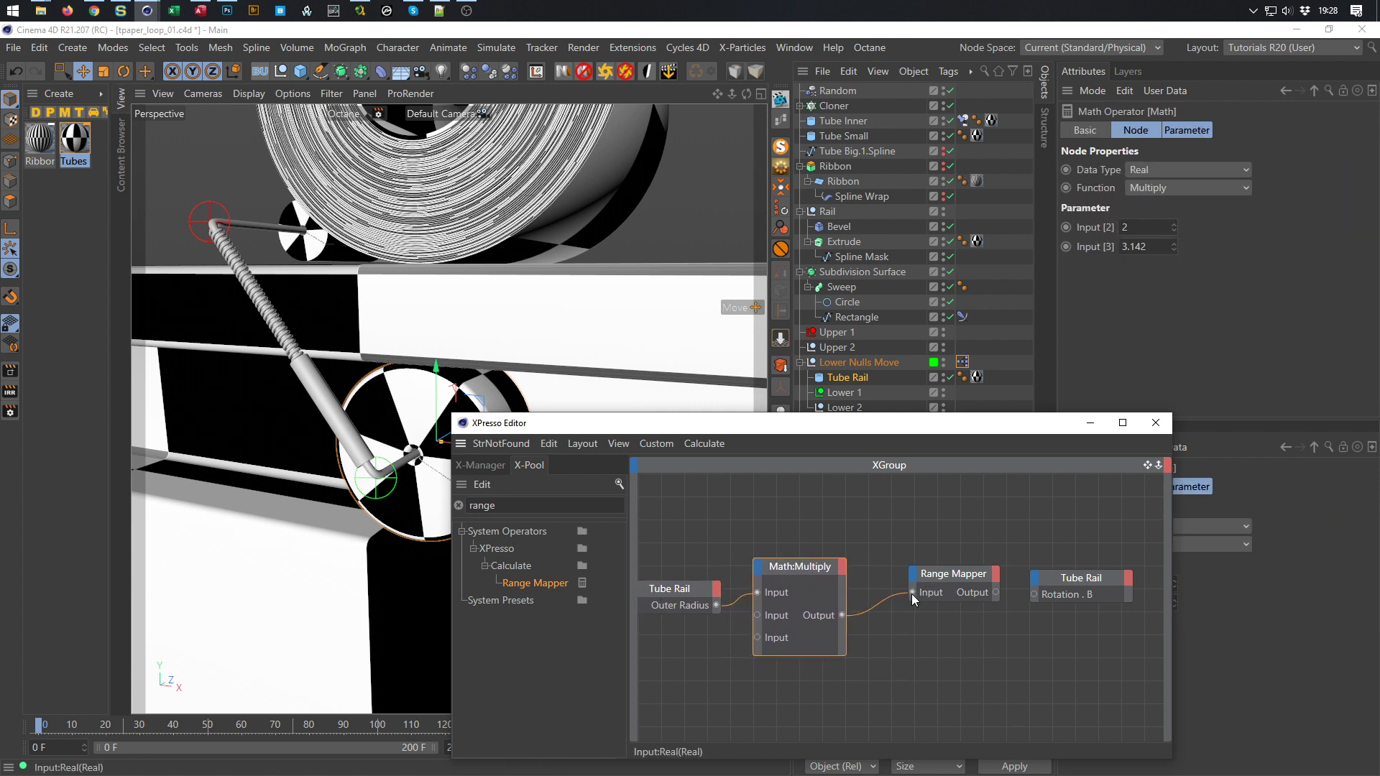
click(913, 575)
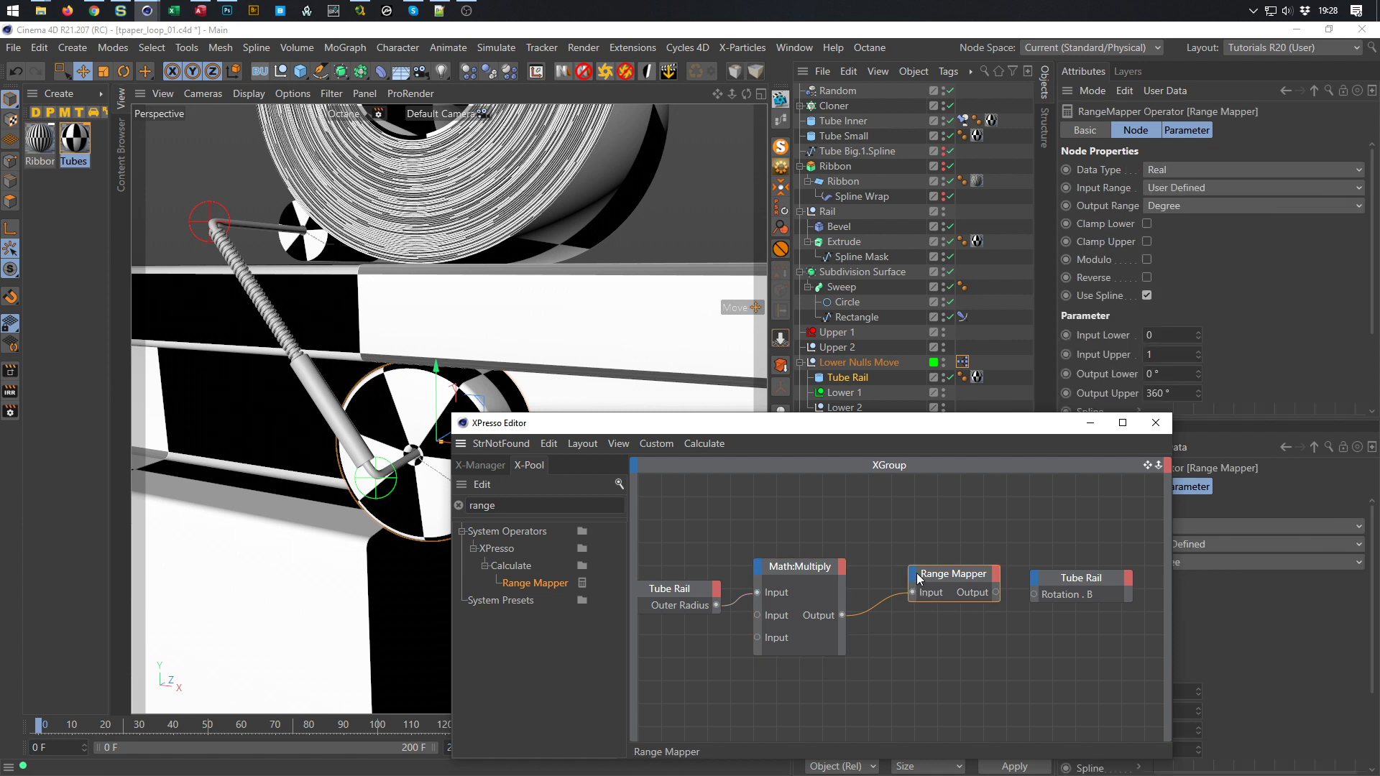
click(955, 603)
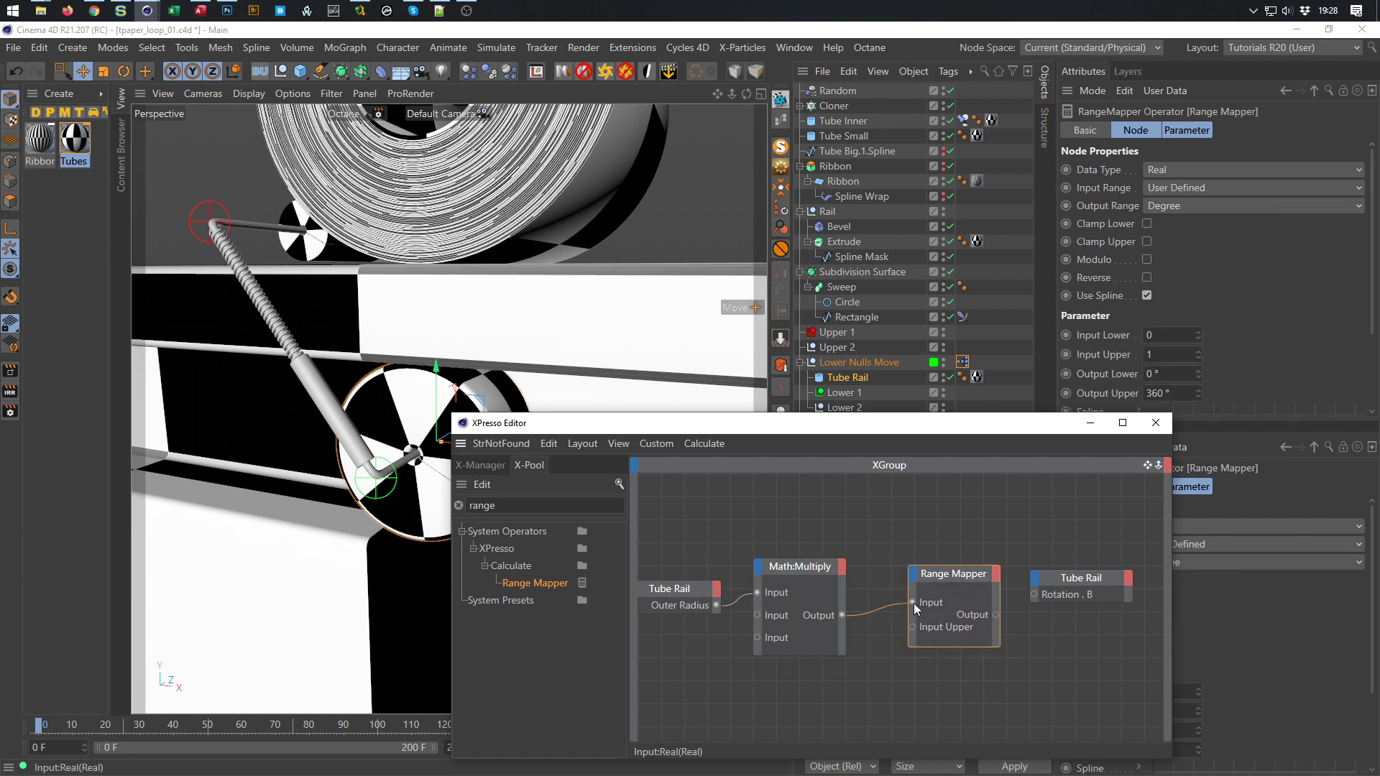
mouse_move(911, 602)
mouse_down()
mouse_move(898, 605)
mouse_move(912, 627)
mouse_up()
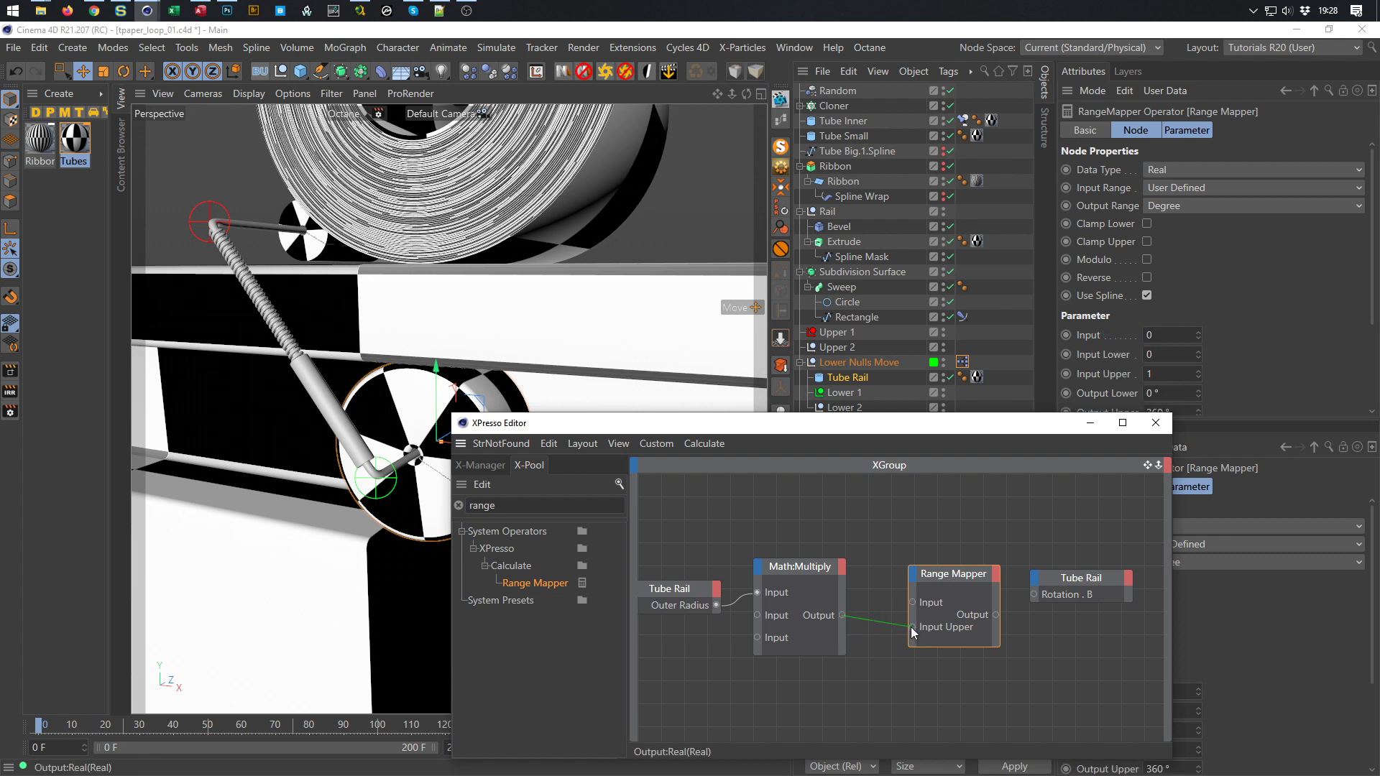
Shift the Math:Multiply and first Tube Rail nodes closer to the Range Mapper and add a Lower Nulls Move node to the graph
drag(809, 568, 830, 593)
drag(690, 591, 706, 612)
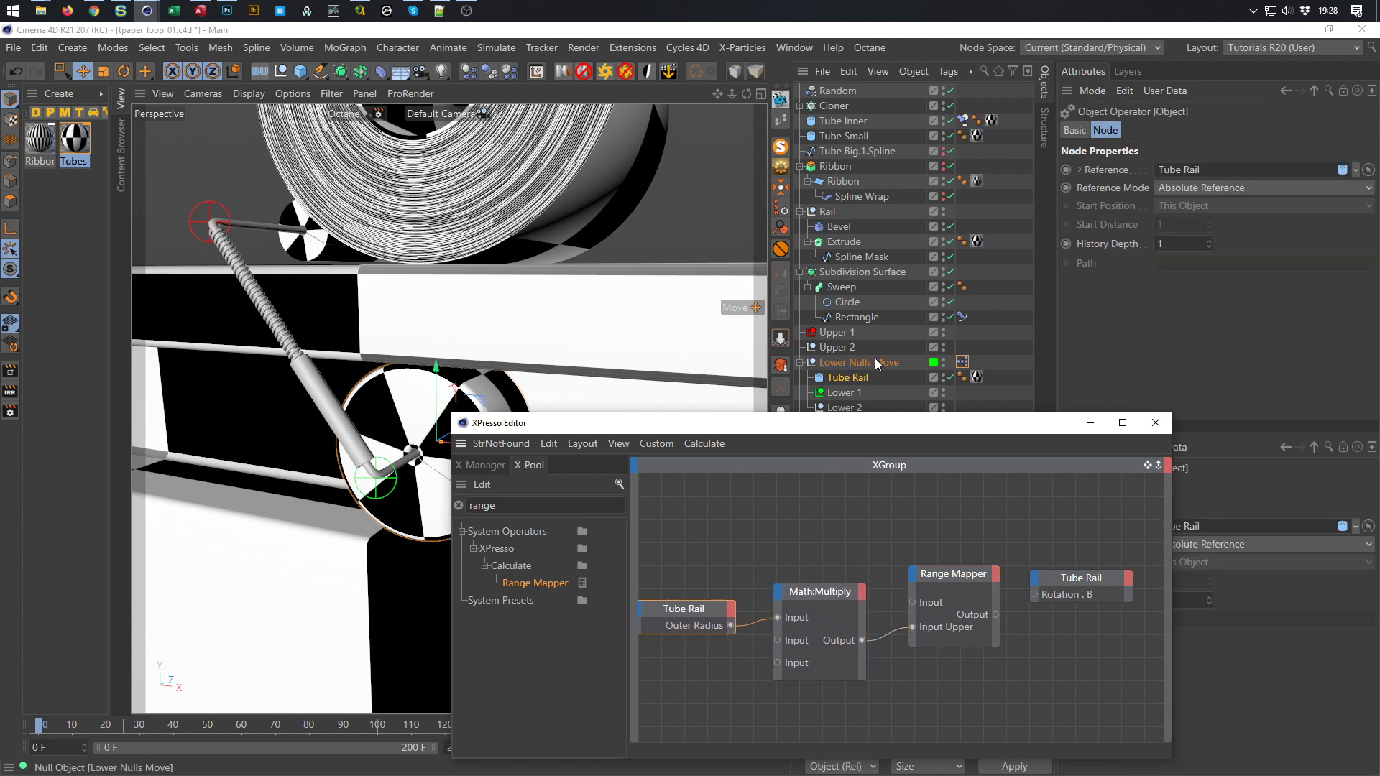
drag(864, 362, 806, 528)
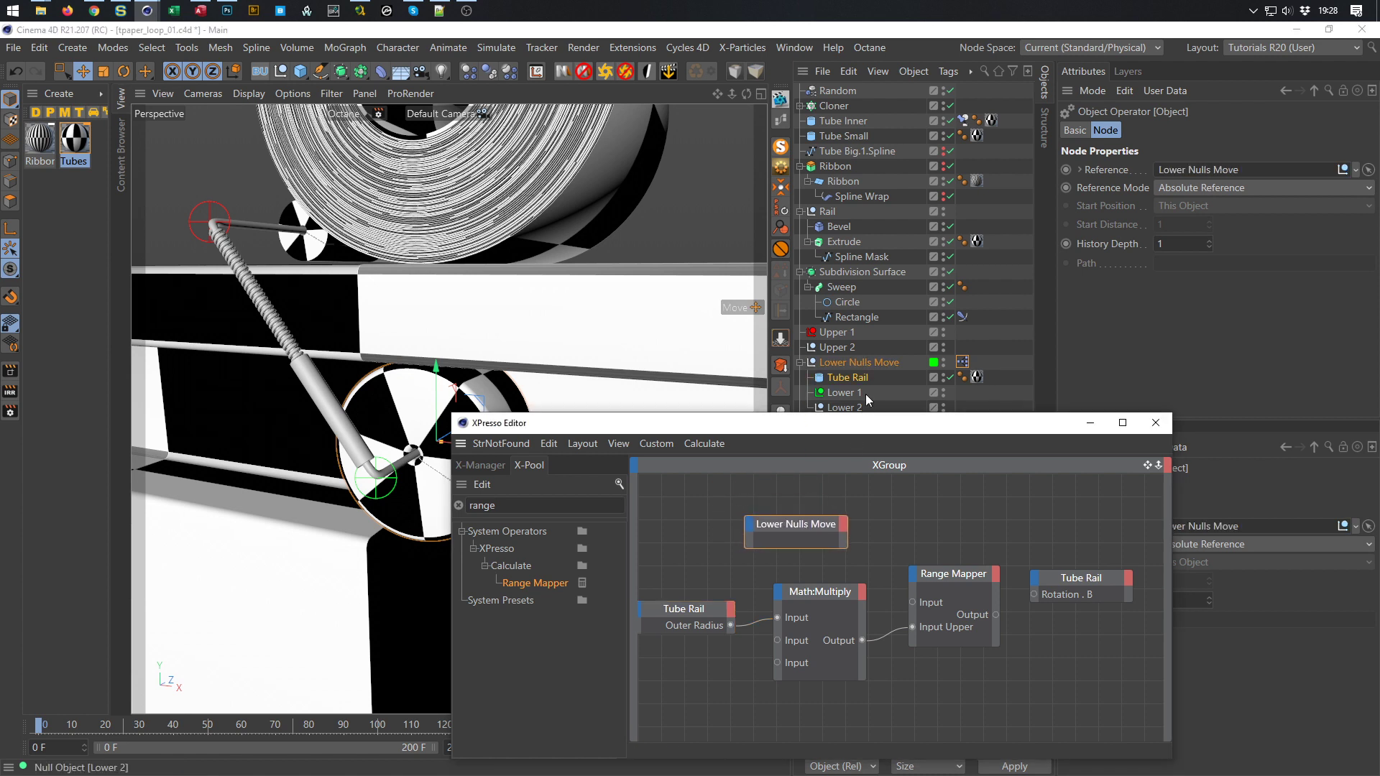
Feed the Position . X of Lower Nulls Move into the Range Mapper's Input and connect its Output to the Tube Rail's Rotation . B
click(908, 360)
drag(1093, 170, 913, 603)
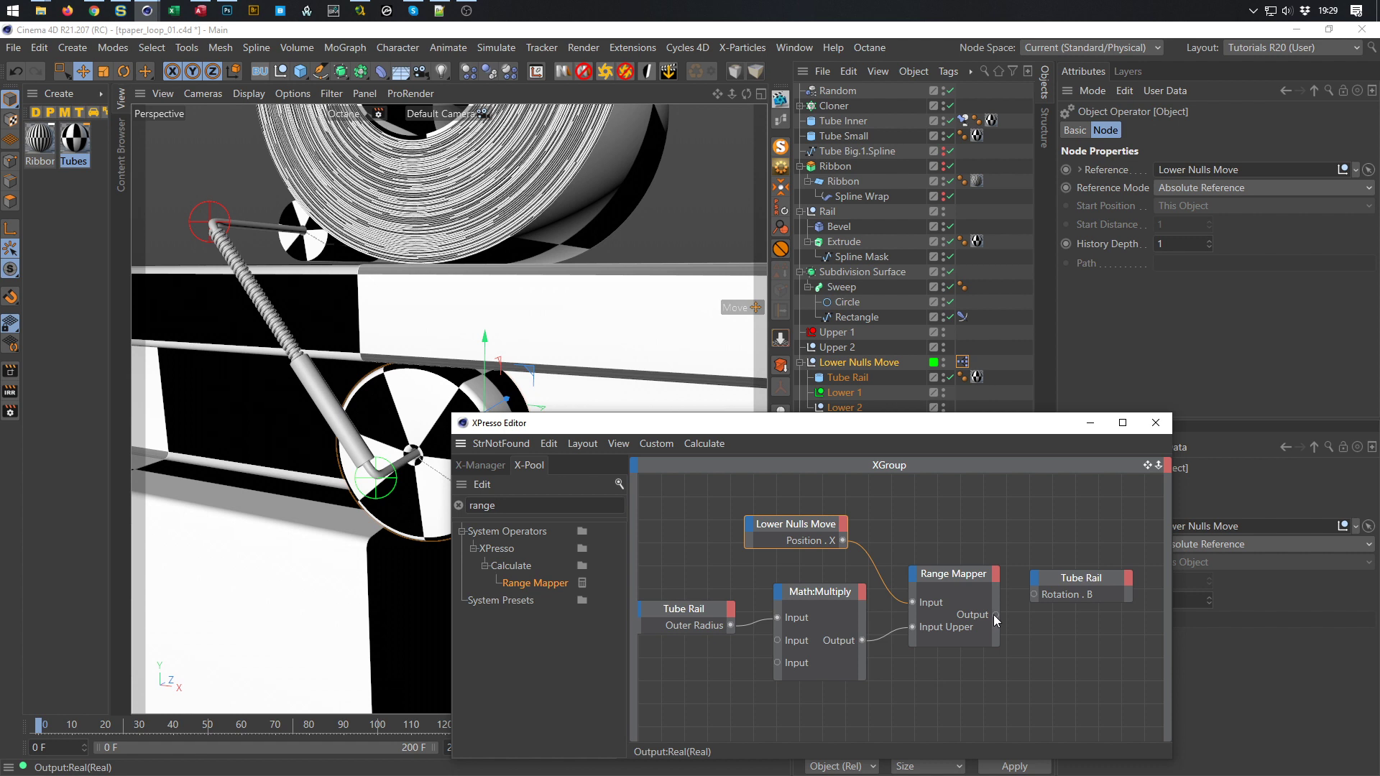
drag(1036, 592, 1034, 594)
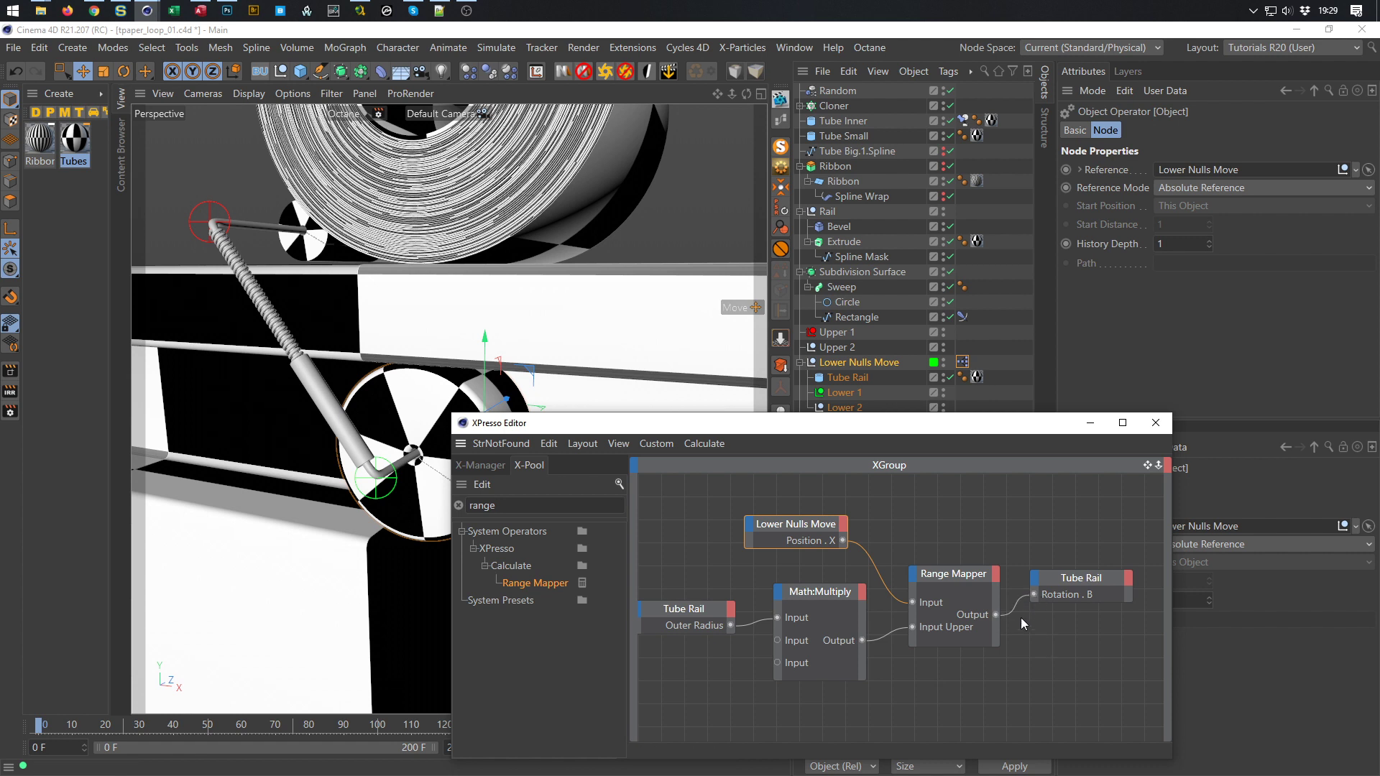
Test the wheel's rotation by moving Lower Nulls Move along the X axis, and undo the move
drag(899, 424, 865, 599)
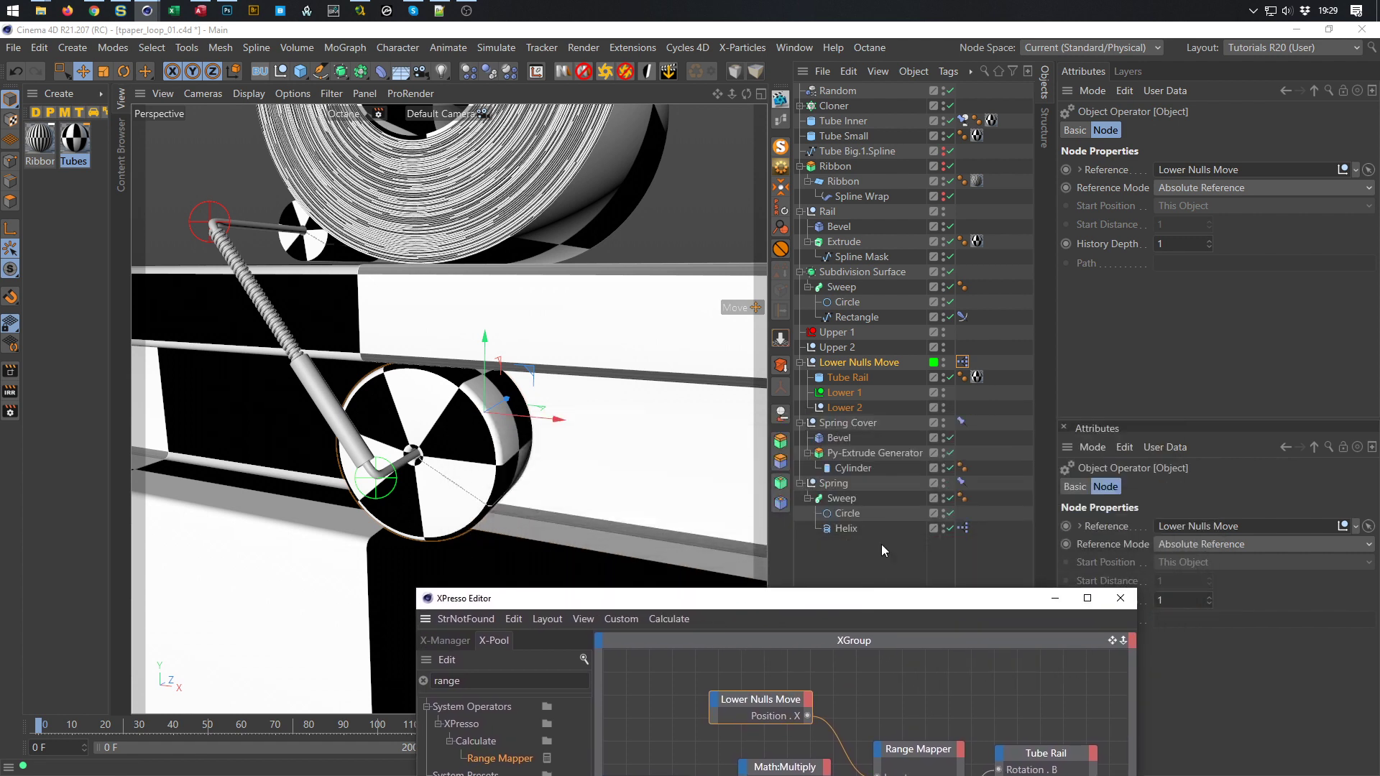
click(886, 362)
drag(563, 423, 459, 528)
drag(545, 541, 602, 559)
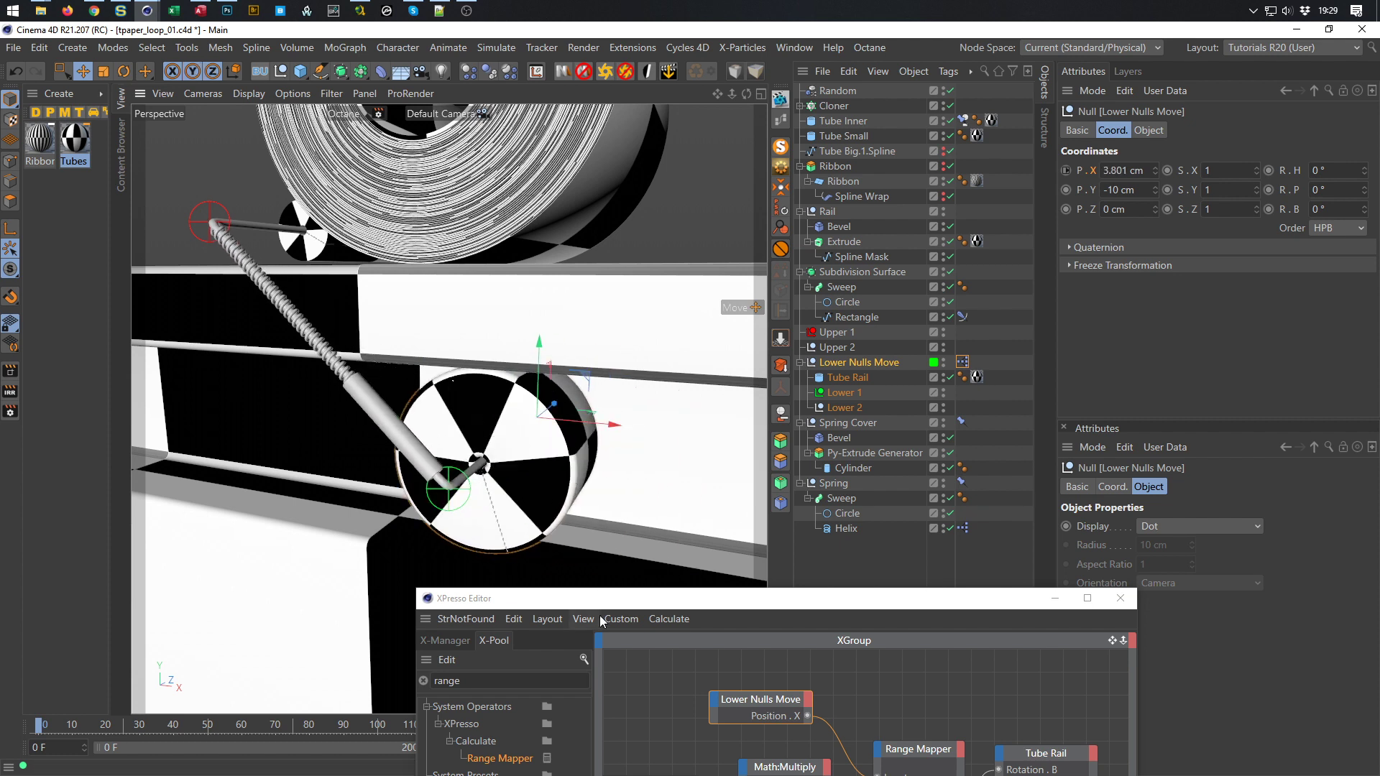
key(ctrl+z)
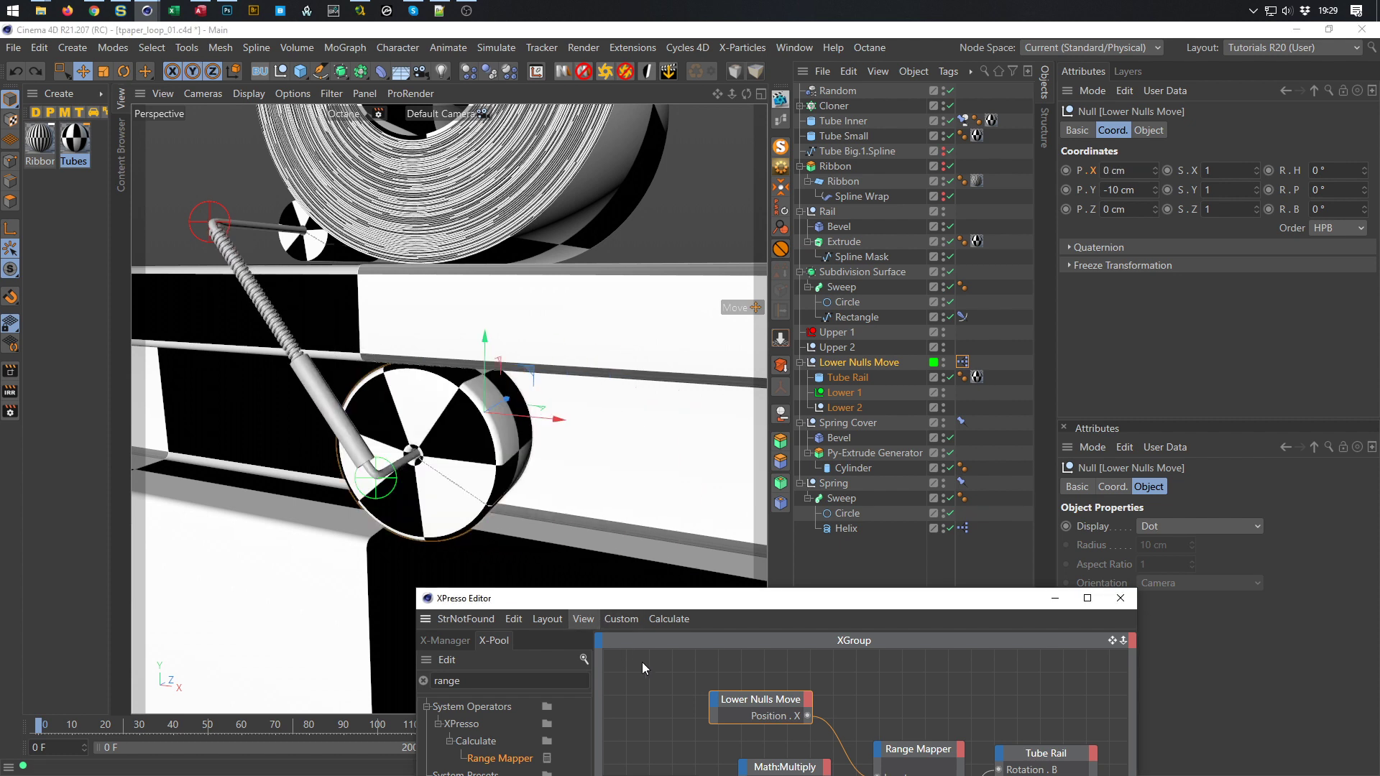
Close the XPresso editor and examine the paper roll, spring arm and rail wheel from several angles
click(1123, 595)
alt+drag(593, 471, 506, 473)
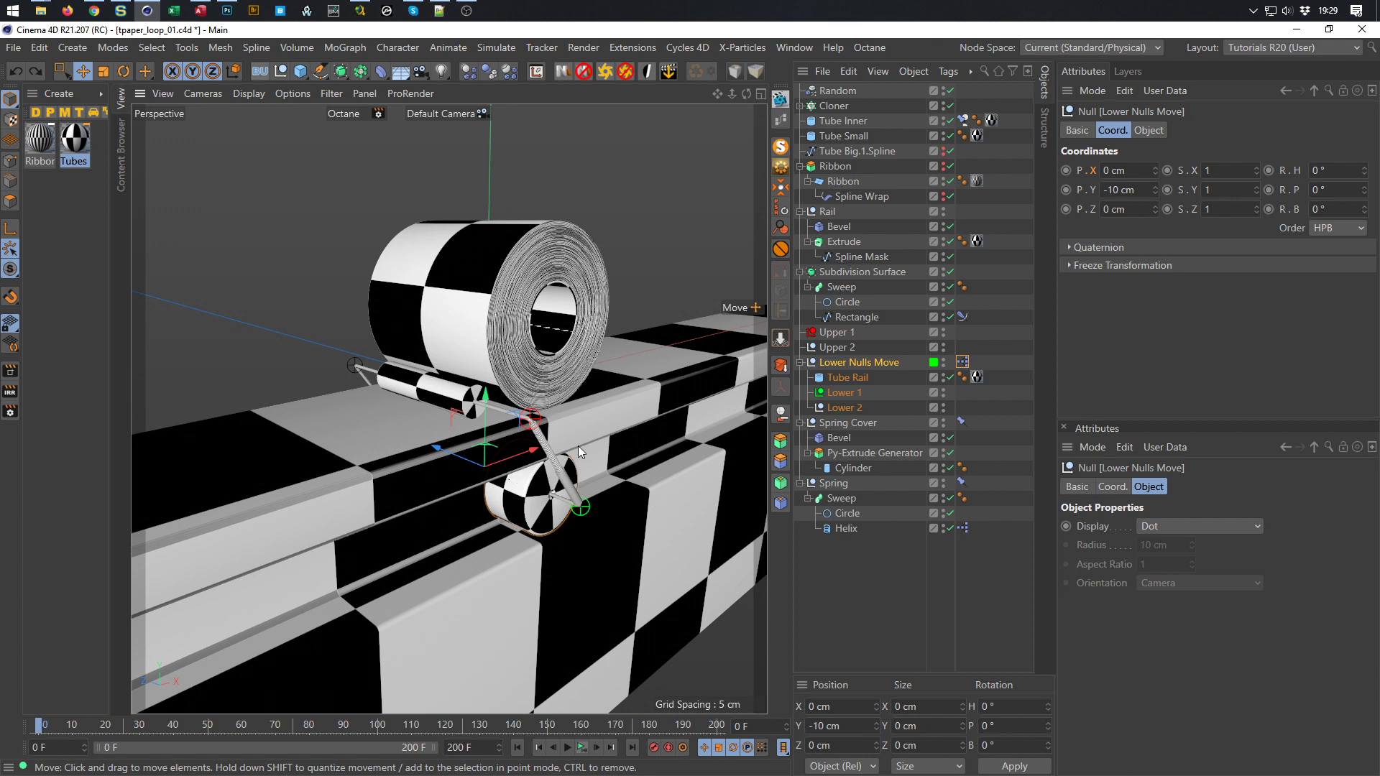
alt+drag(537, 434, 593, 429)
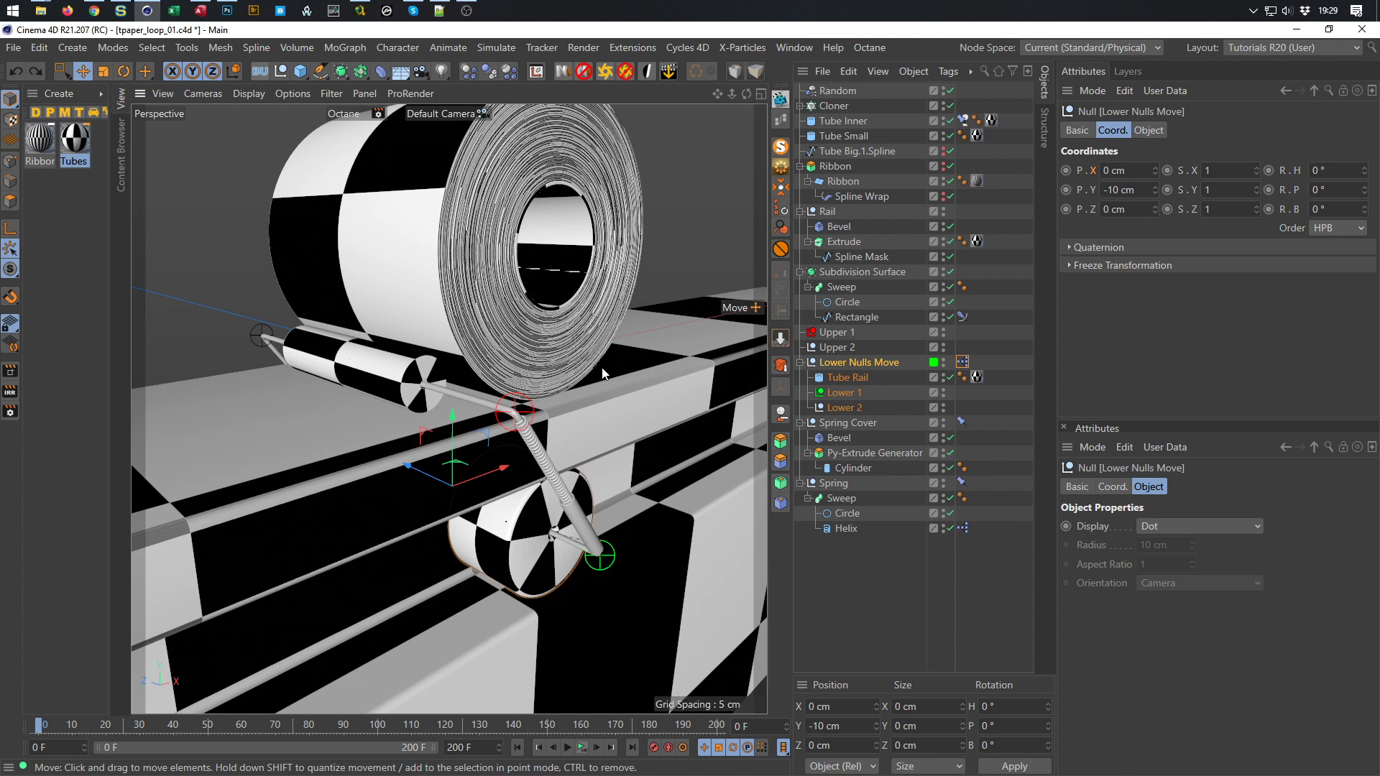
alt+right_drag(606, 387, 562, 421)
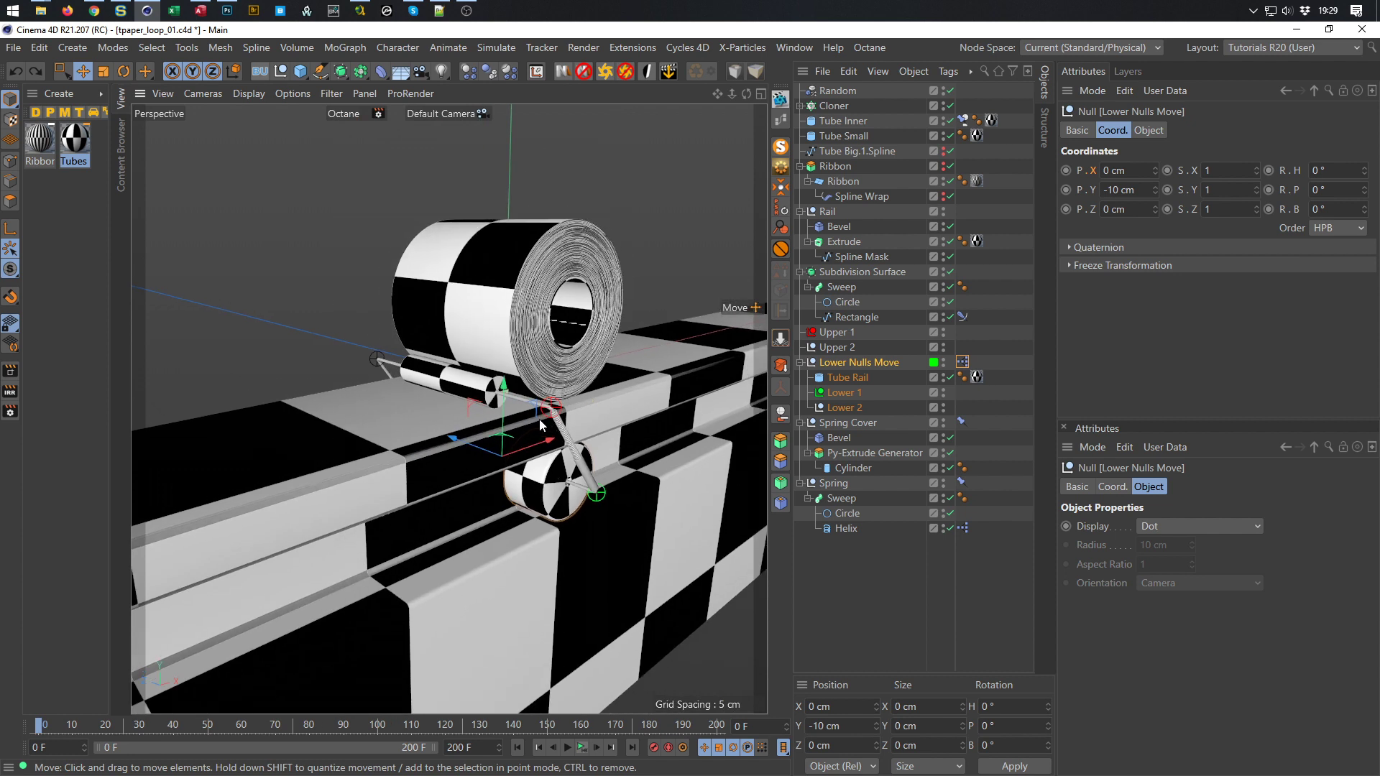
alt+middle_drag(539, 419, 516, 405)
alt+drag(656, 409, 657, 392)
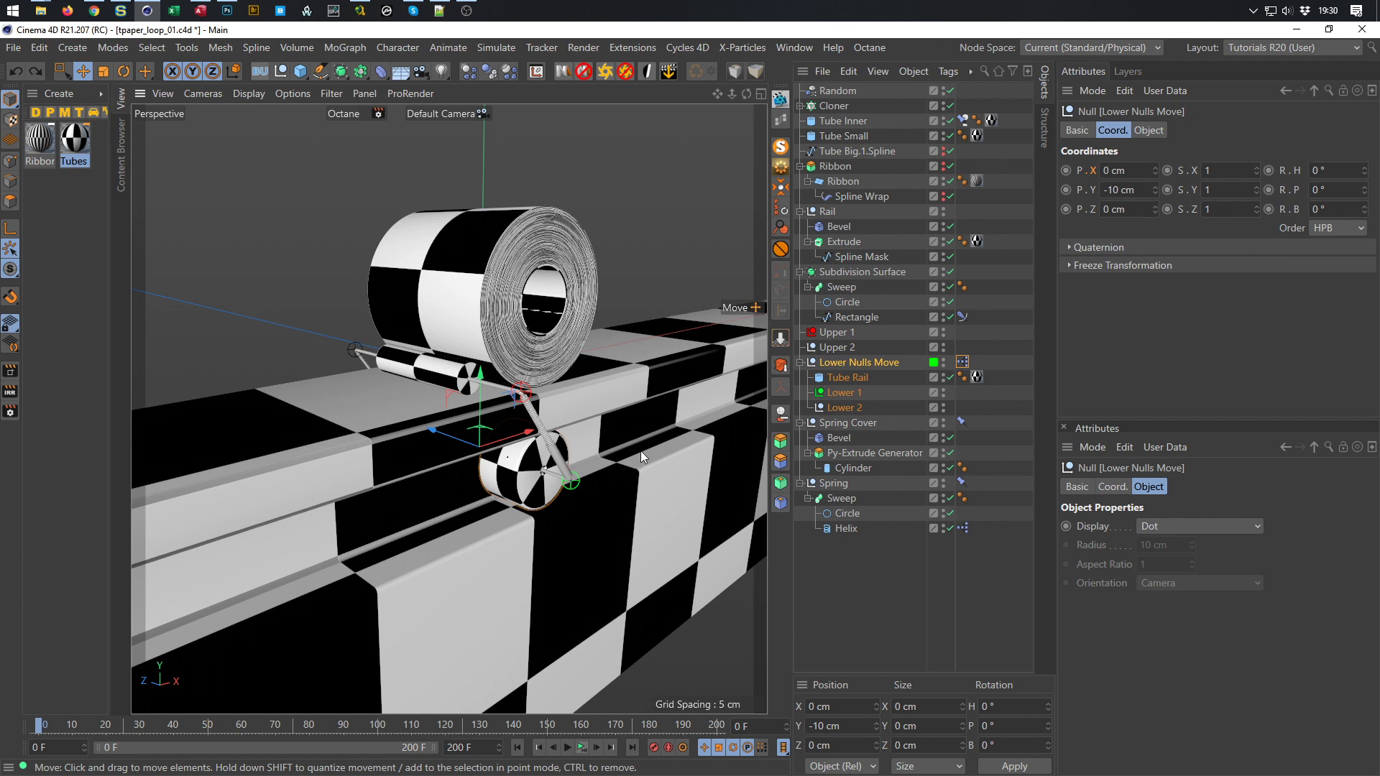
alt+drag(557, 408, 503, 420)
alt+middle_drag(481, 459, 465, 480)
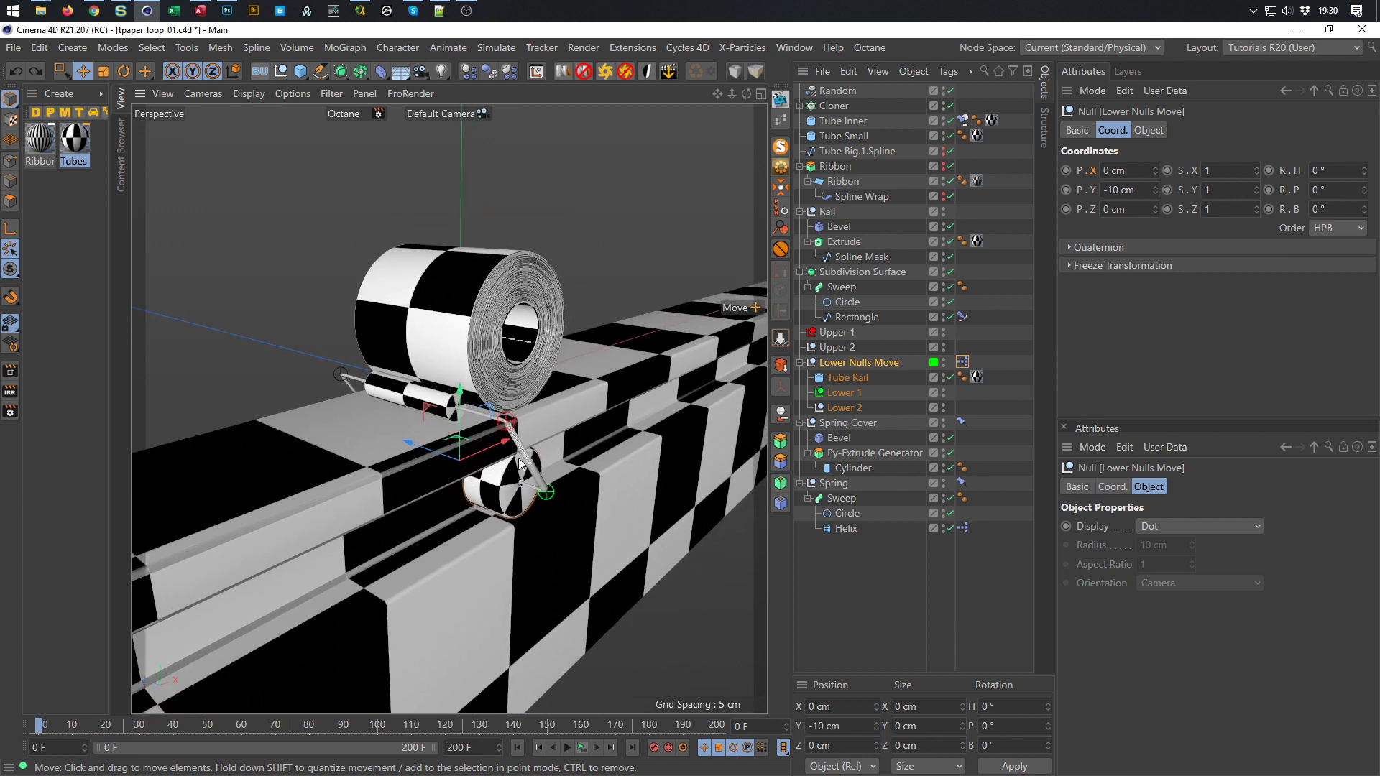
alt+right_drag(535, 455, 549, 451)
alt+drag(547, 450, 547, 455)
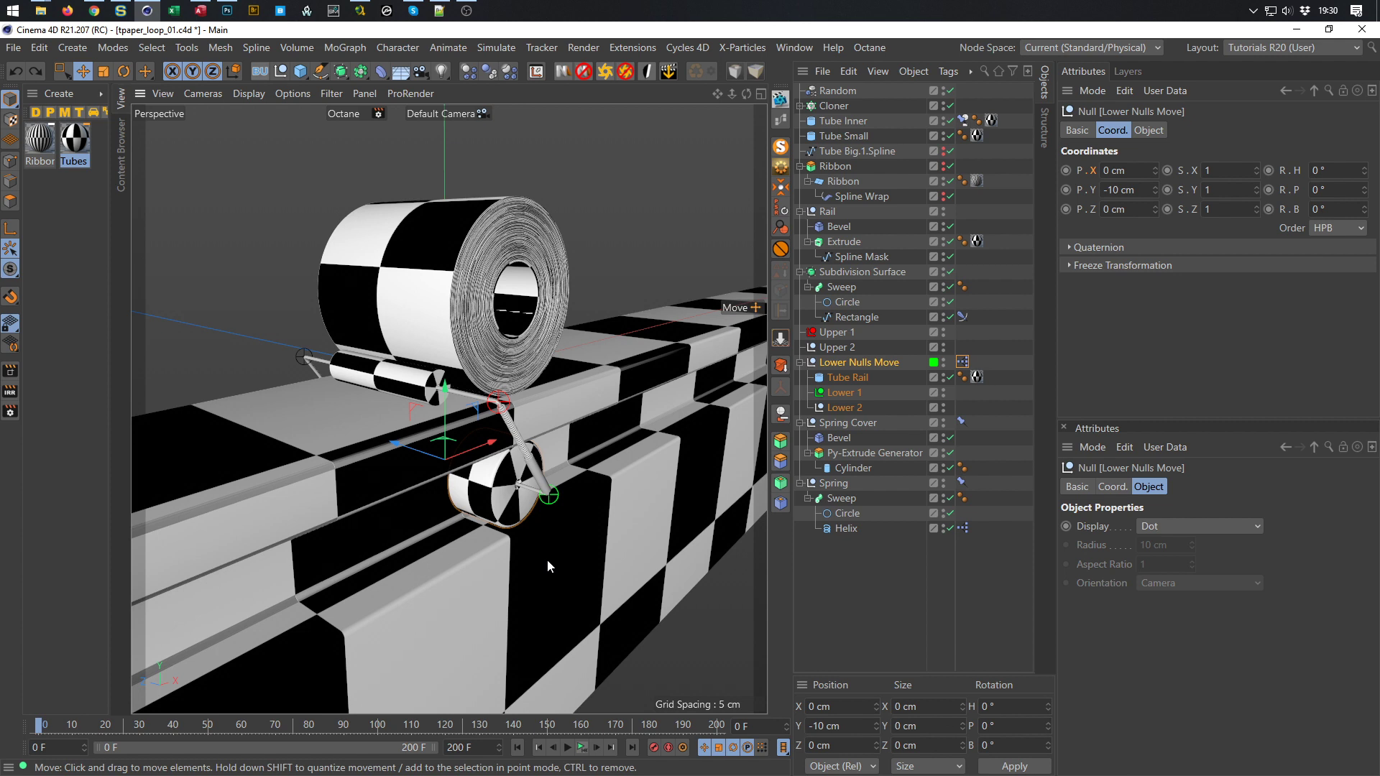
alt+right_drag(496, 471, 535, 481)
alt+middle_drag(536, 481, 563, 498)
alt+drag(562, 498, 578, 508)
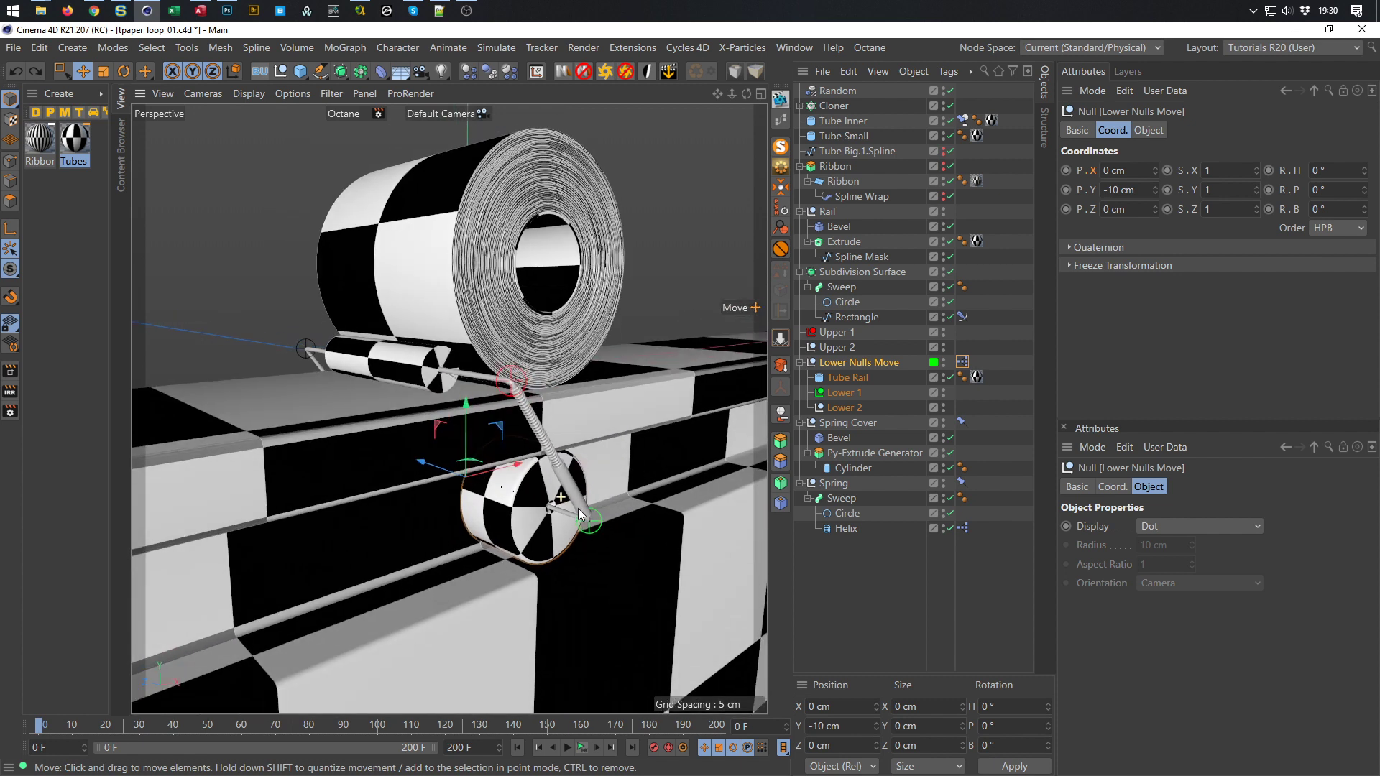
alt+right_drag(578, 507, 551, 512)
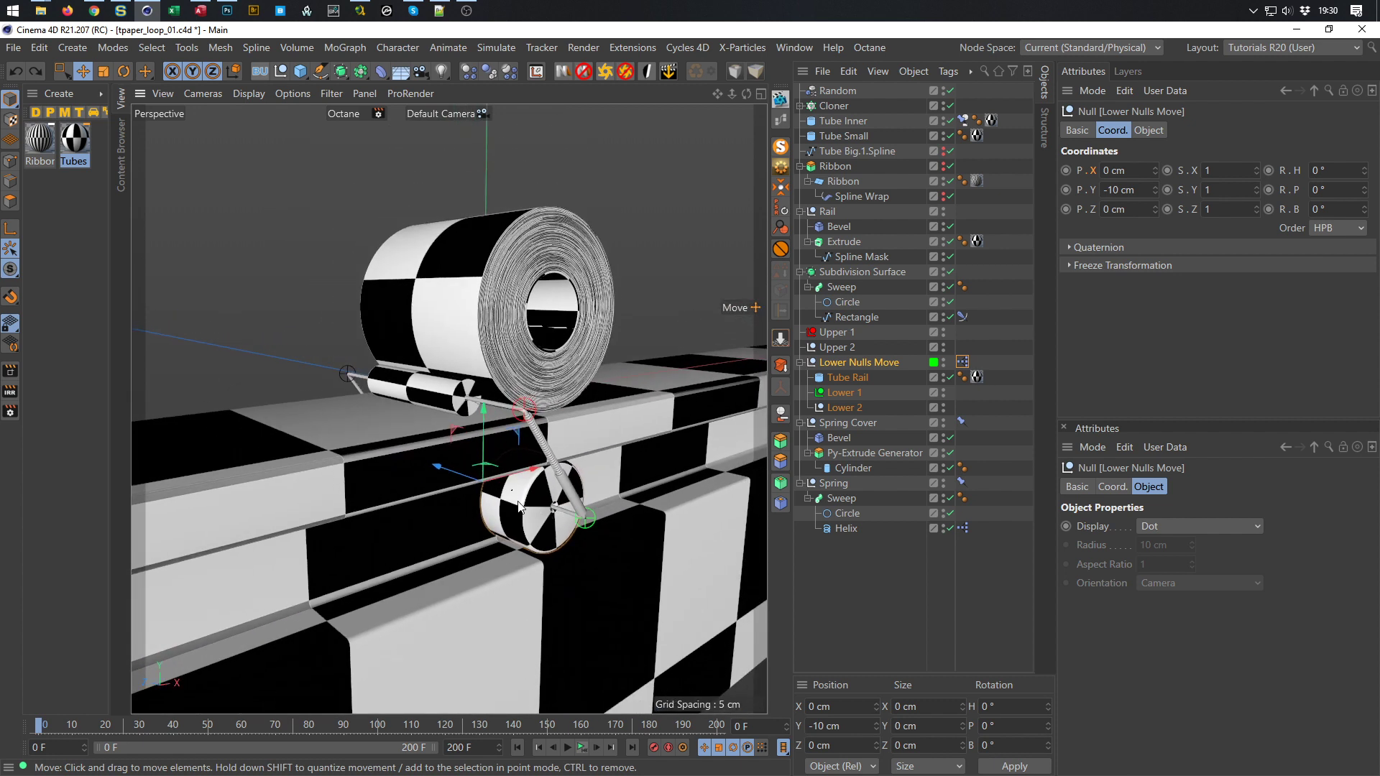
alt+drag(519, 501, 473, 502)
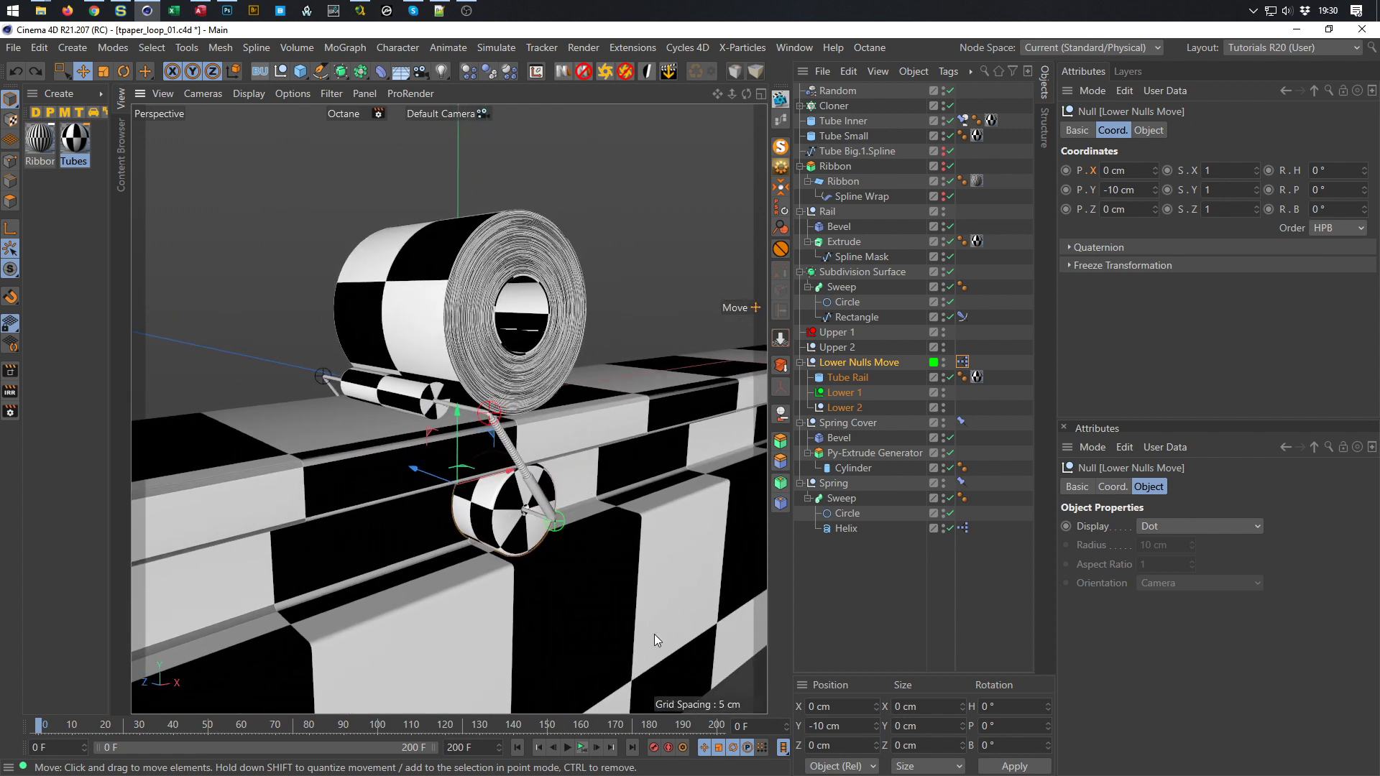
Play the animation to check how the wheel and rollers turn against the rail, and stop playback
click(581, 745)
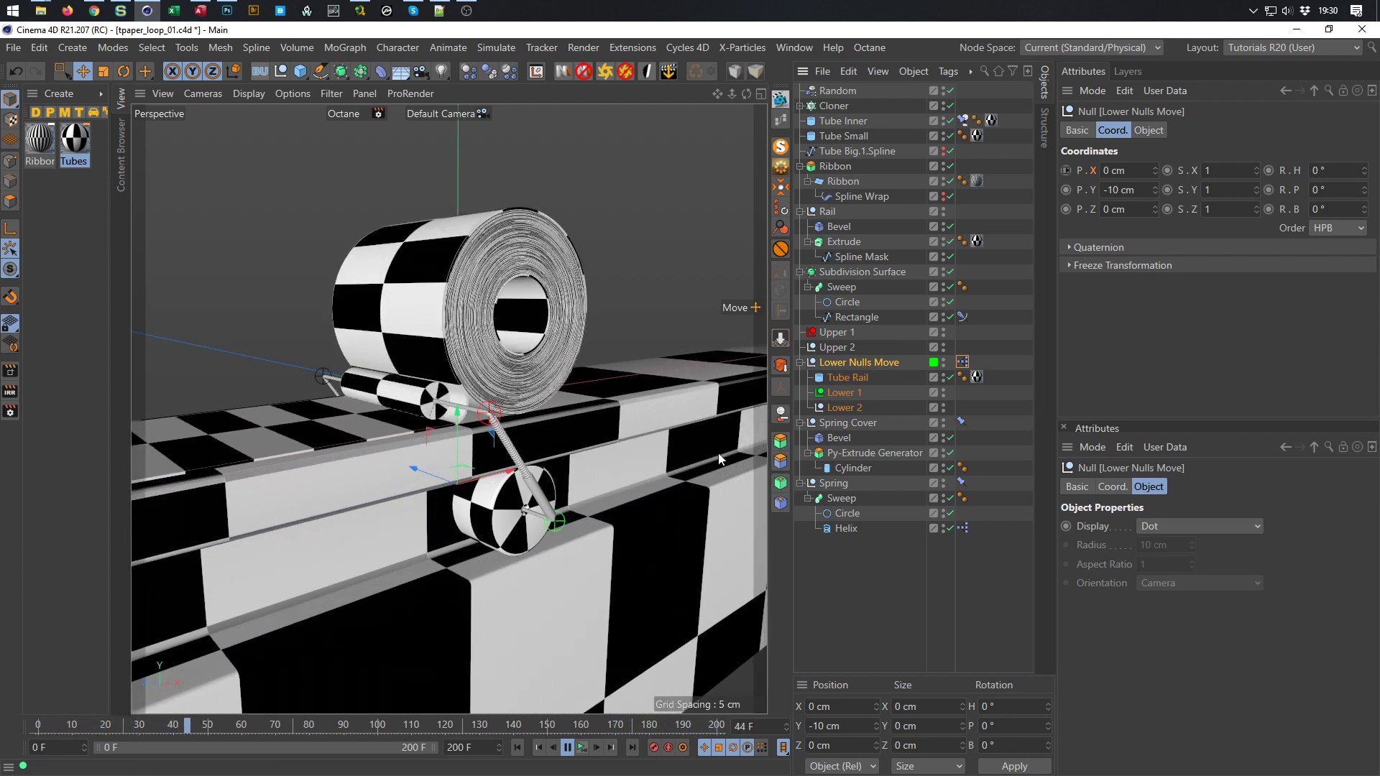
drag(523, 465, 542, 571)
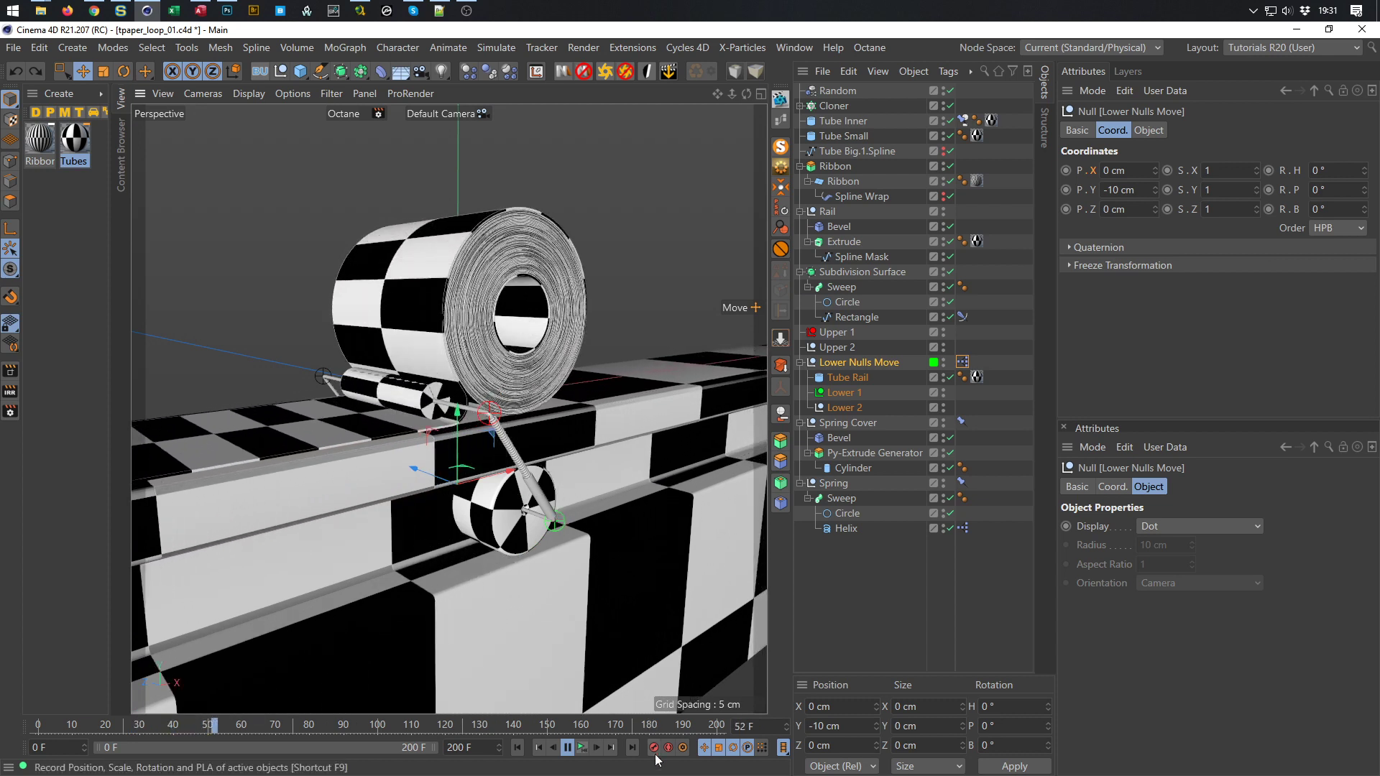
click(582, 748)
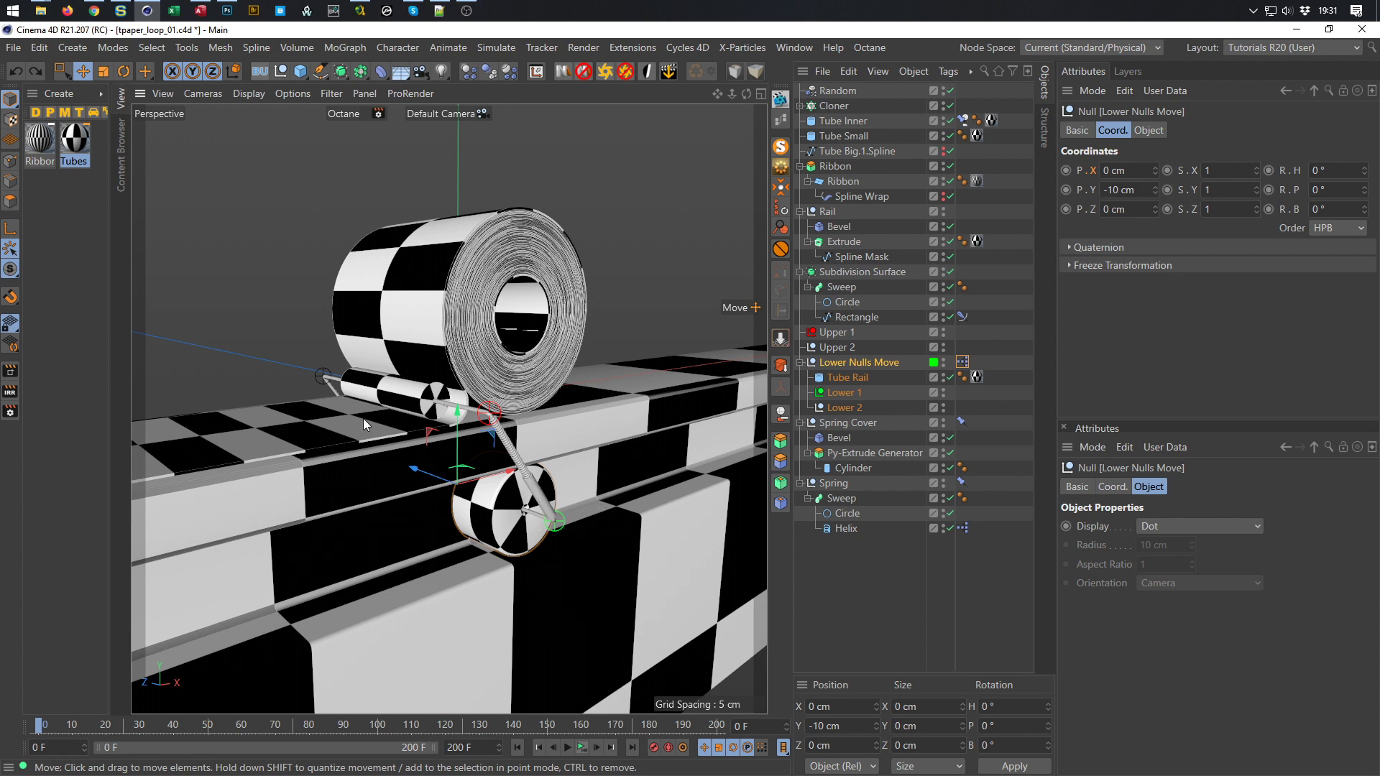
Set Color 1 of the Ribbon material's checkerboard to green with H 121°, S 100% and V 100%
double_click(40, 138)
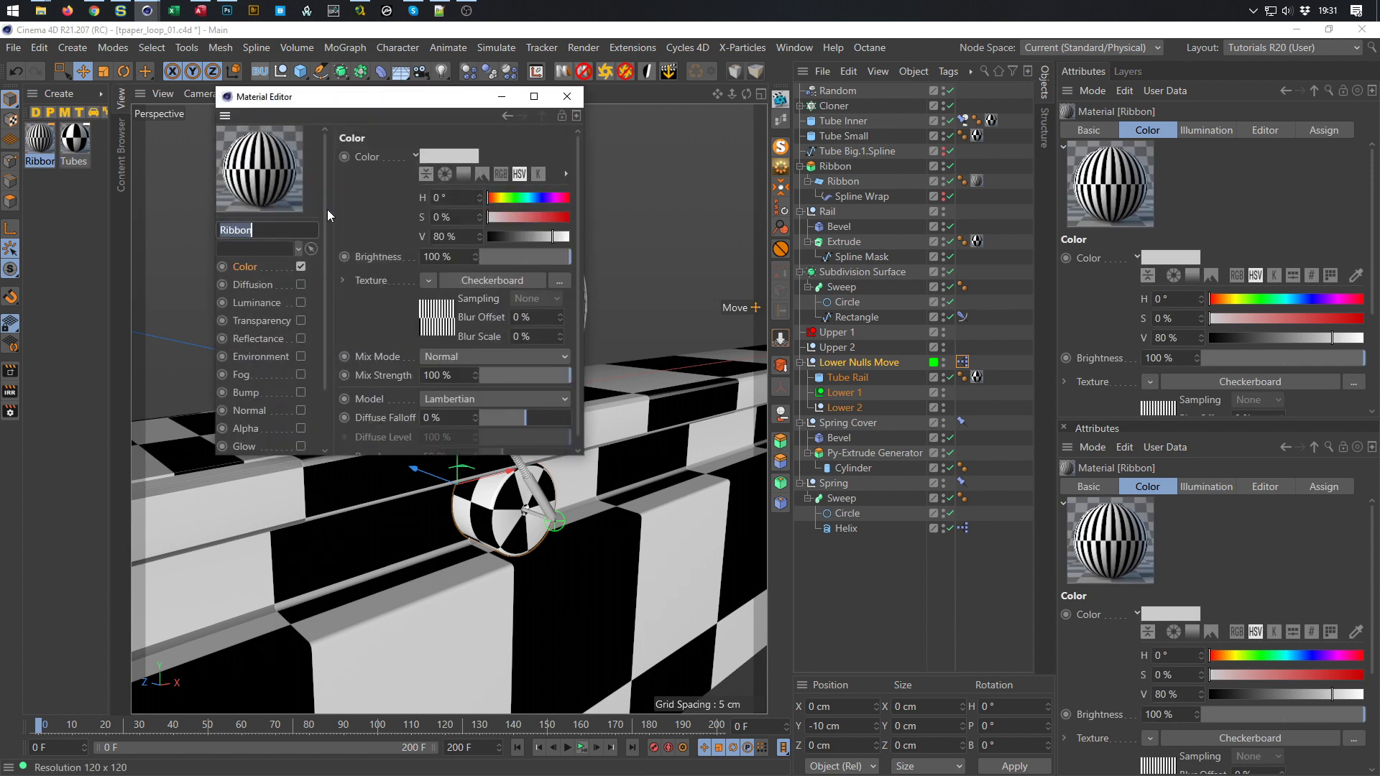
click(434, 321)
click(424, 263)
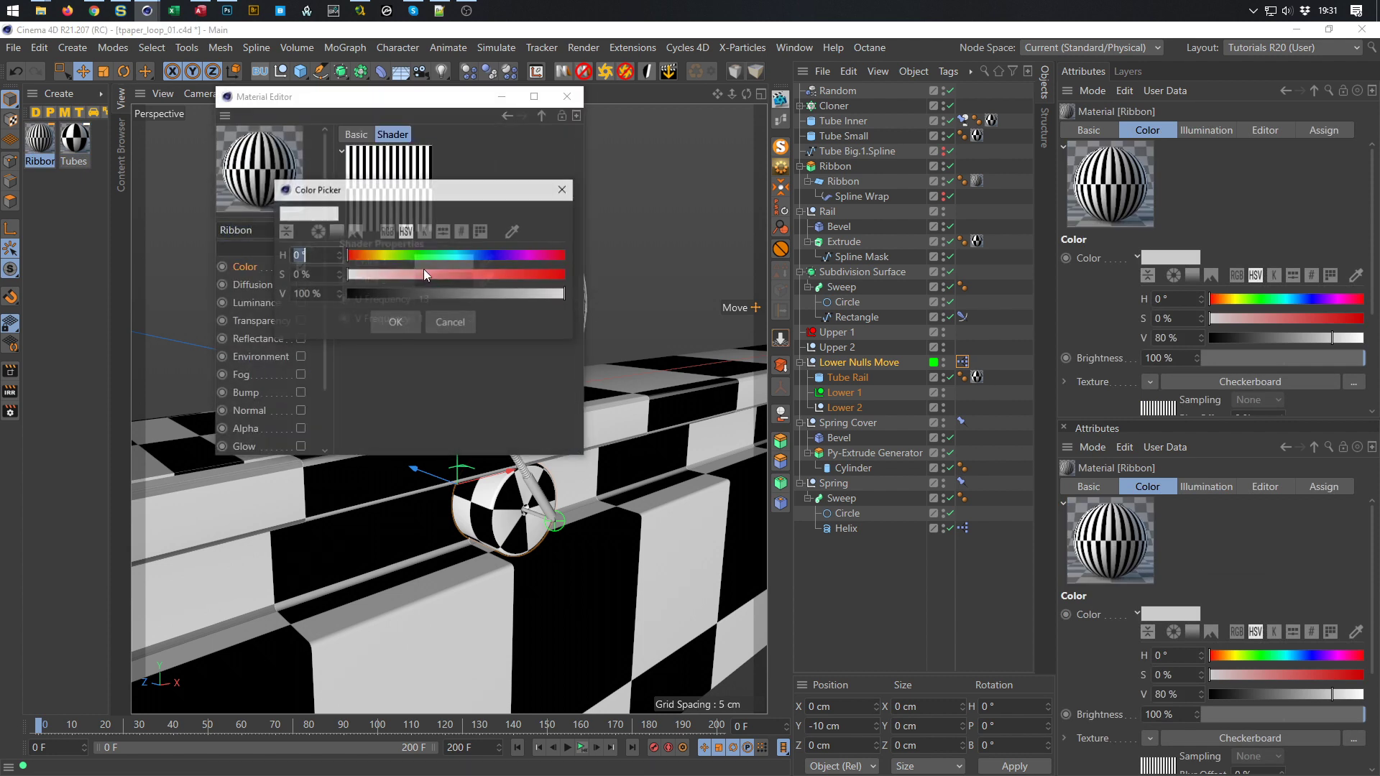
click(420, 257)
drag(431, 275, 663, 289)
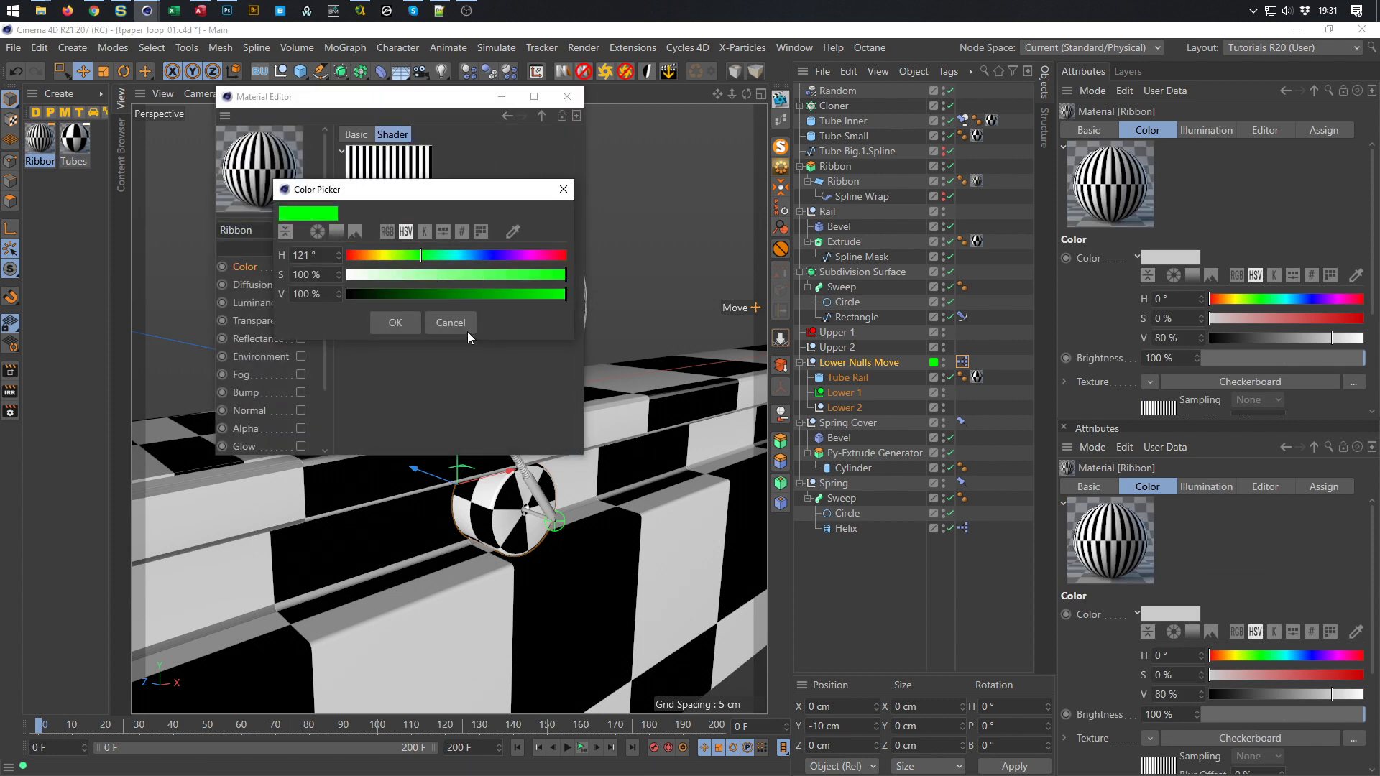
click(391, 330)
Darken the green of the Ribbon checkerboard's Color 1 and close the Material Editor
click(431, 263)
drag(463, 290, 473, 291)
click(406, 318)
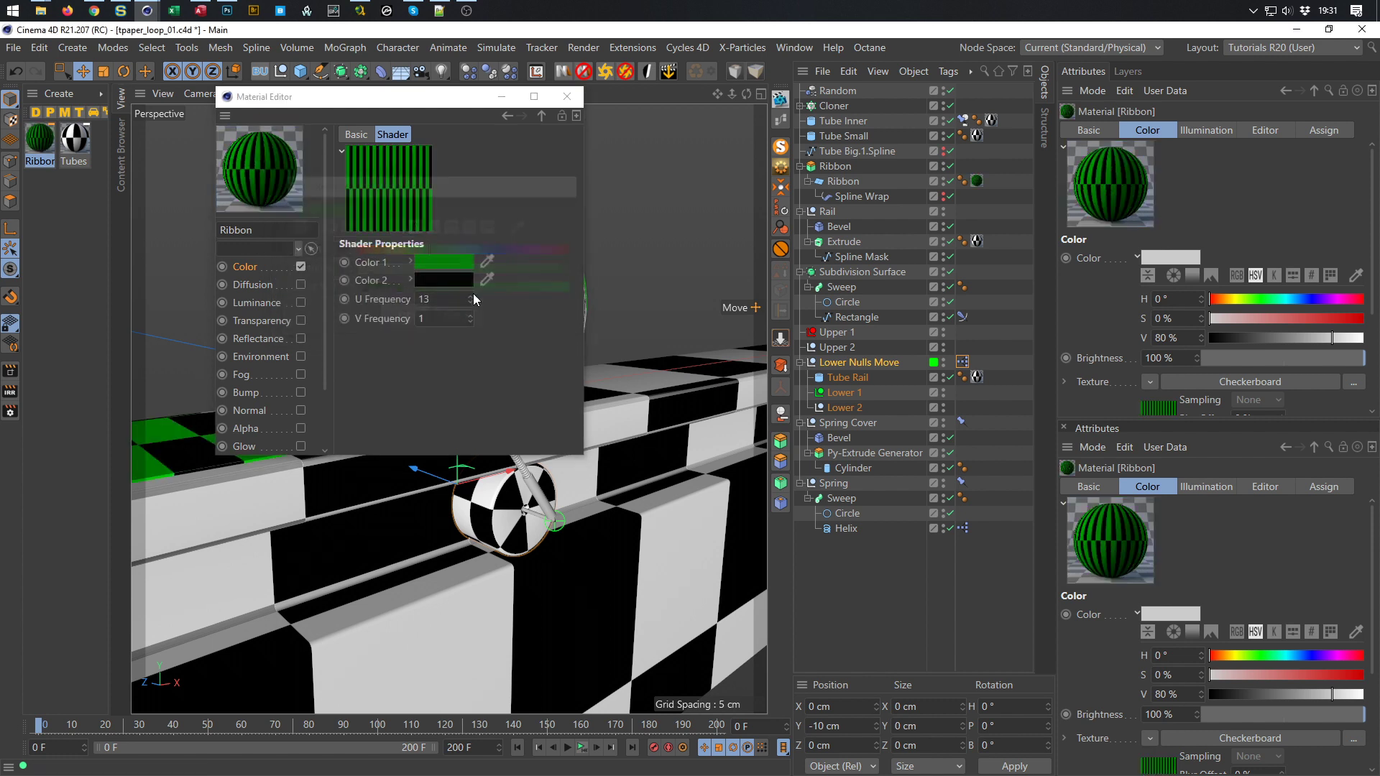
click(575, 104)
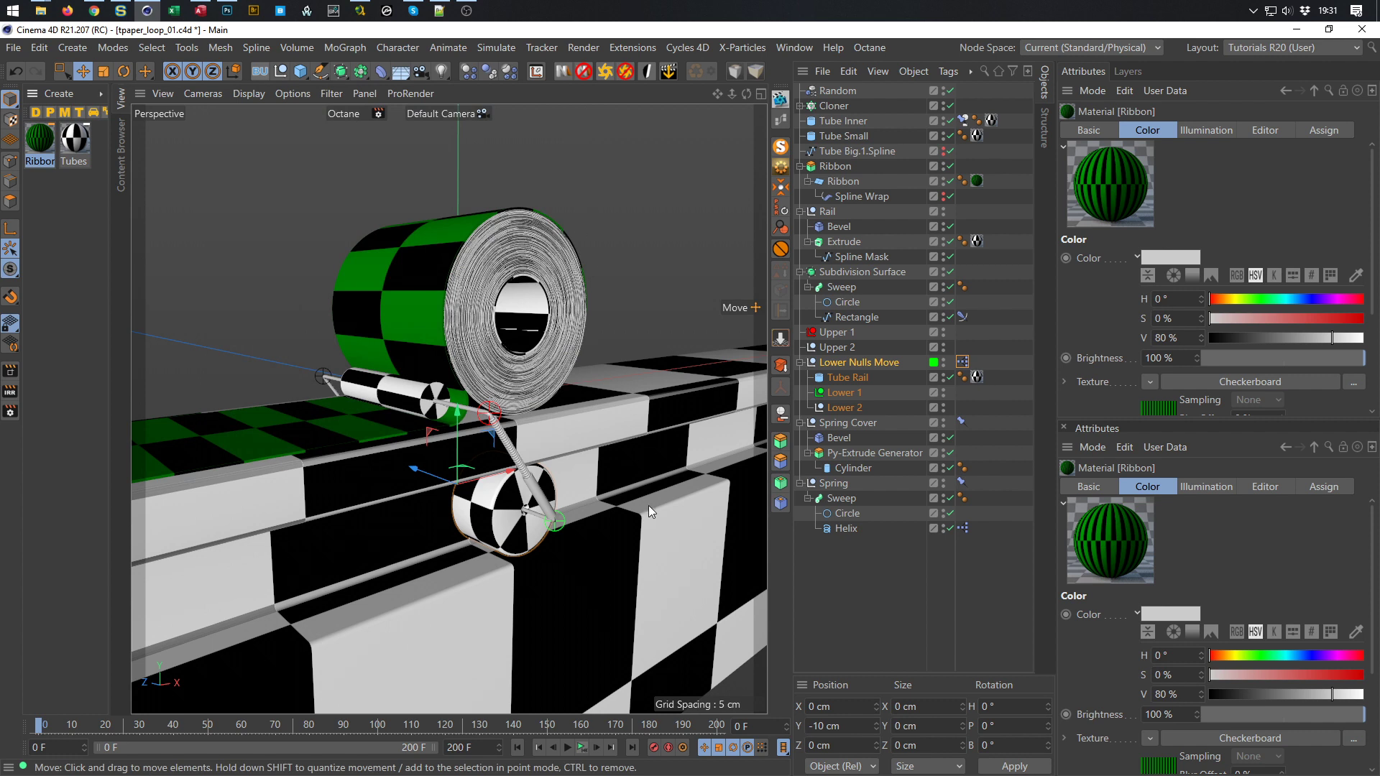
Play back the animation to check the green ribbon, stop it and look at the Tubes material's settings
click(582, 747)
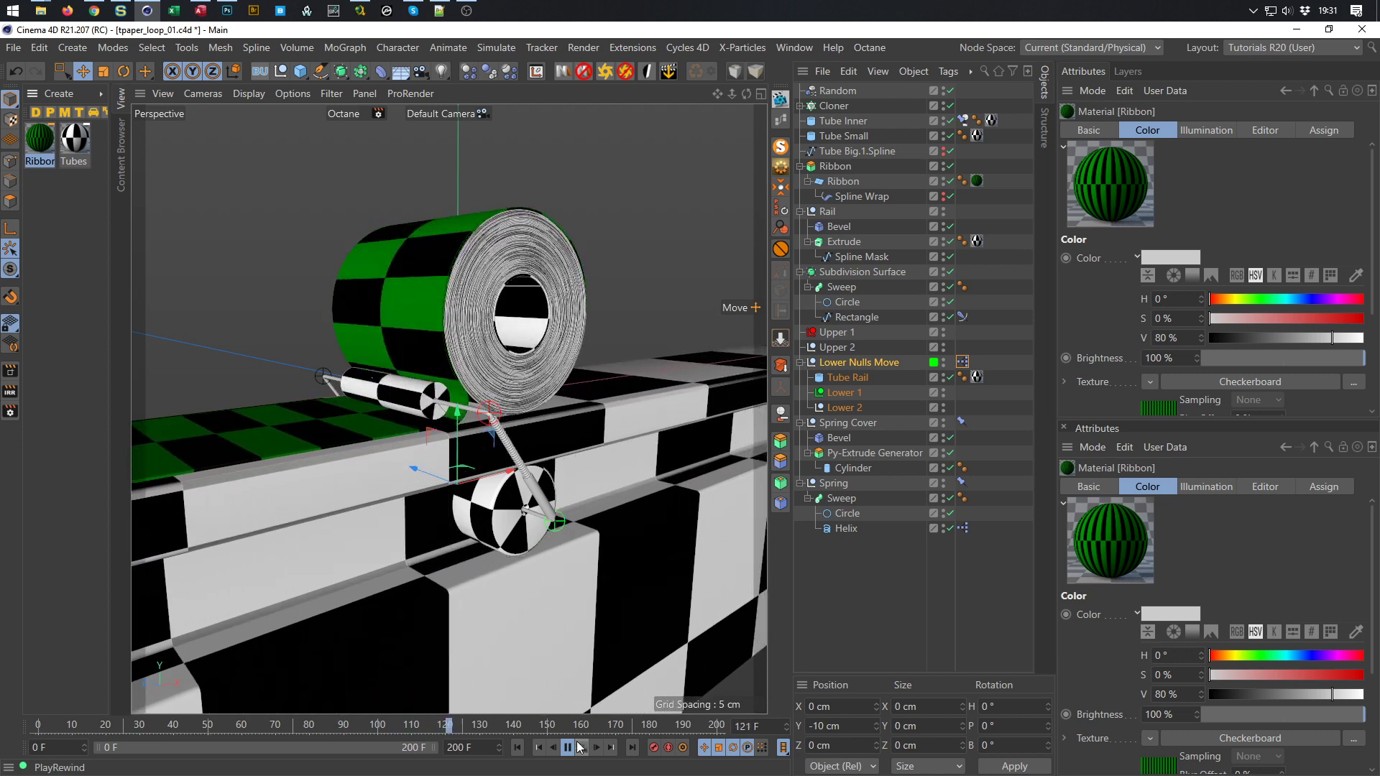
click(579, 747)
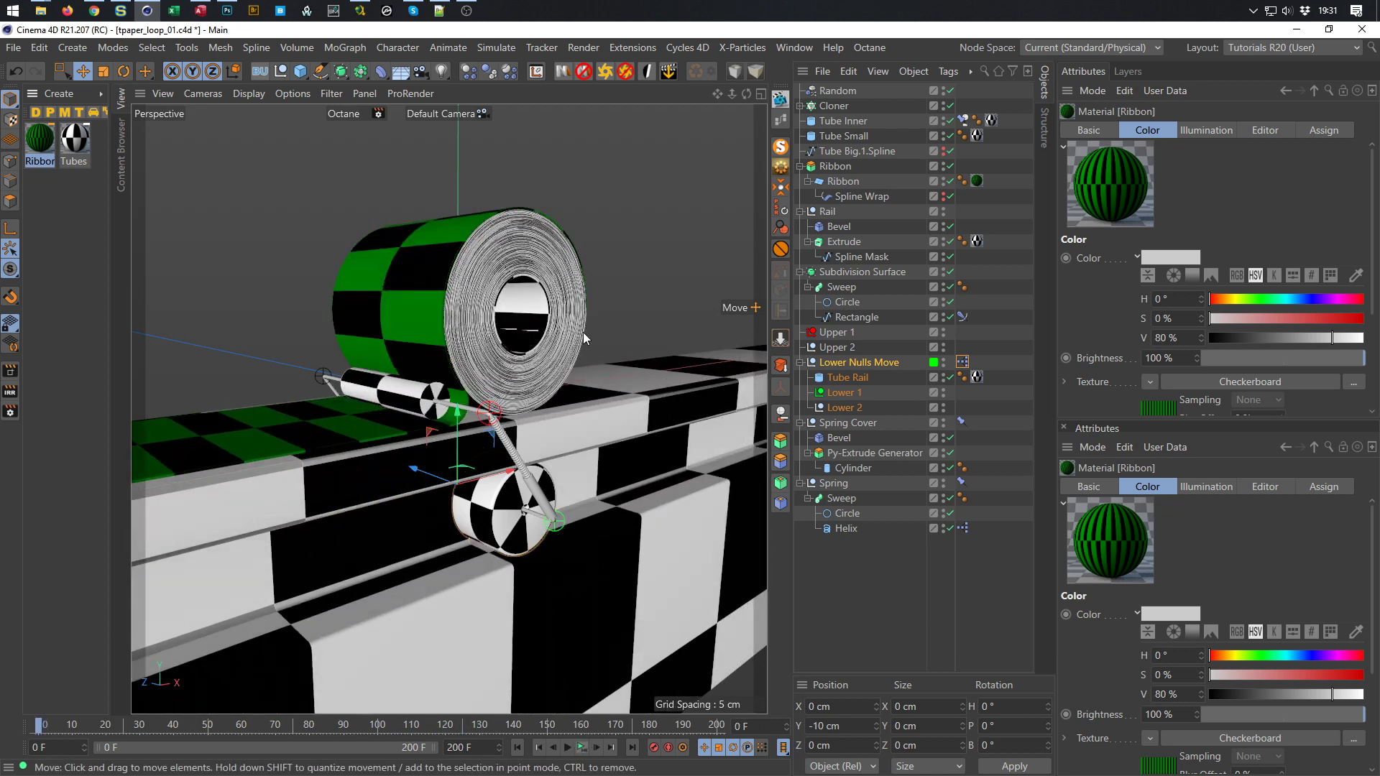
double_click(70, 139)
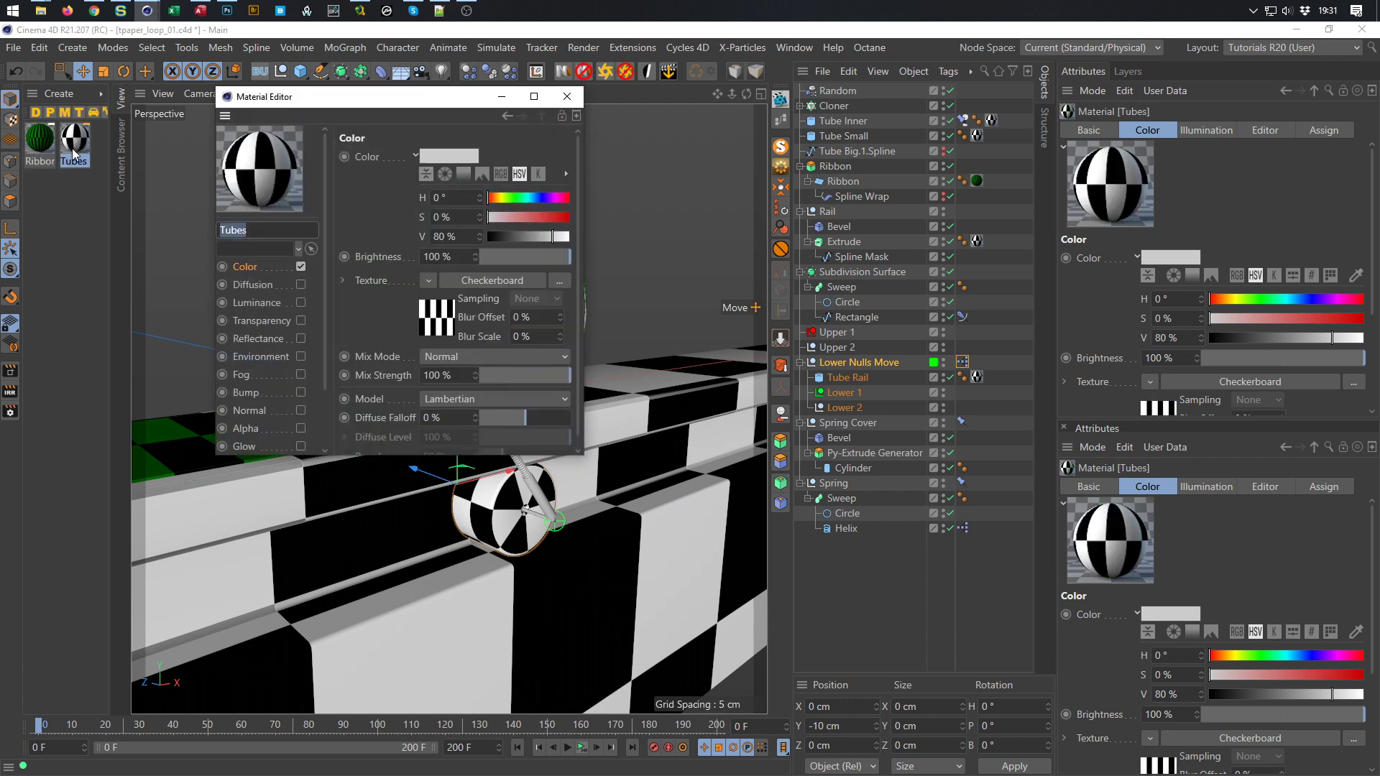
click(567, 96)
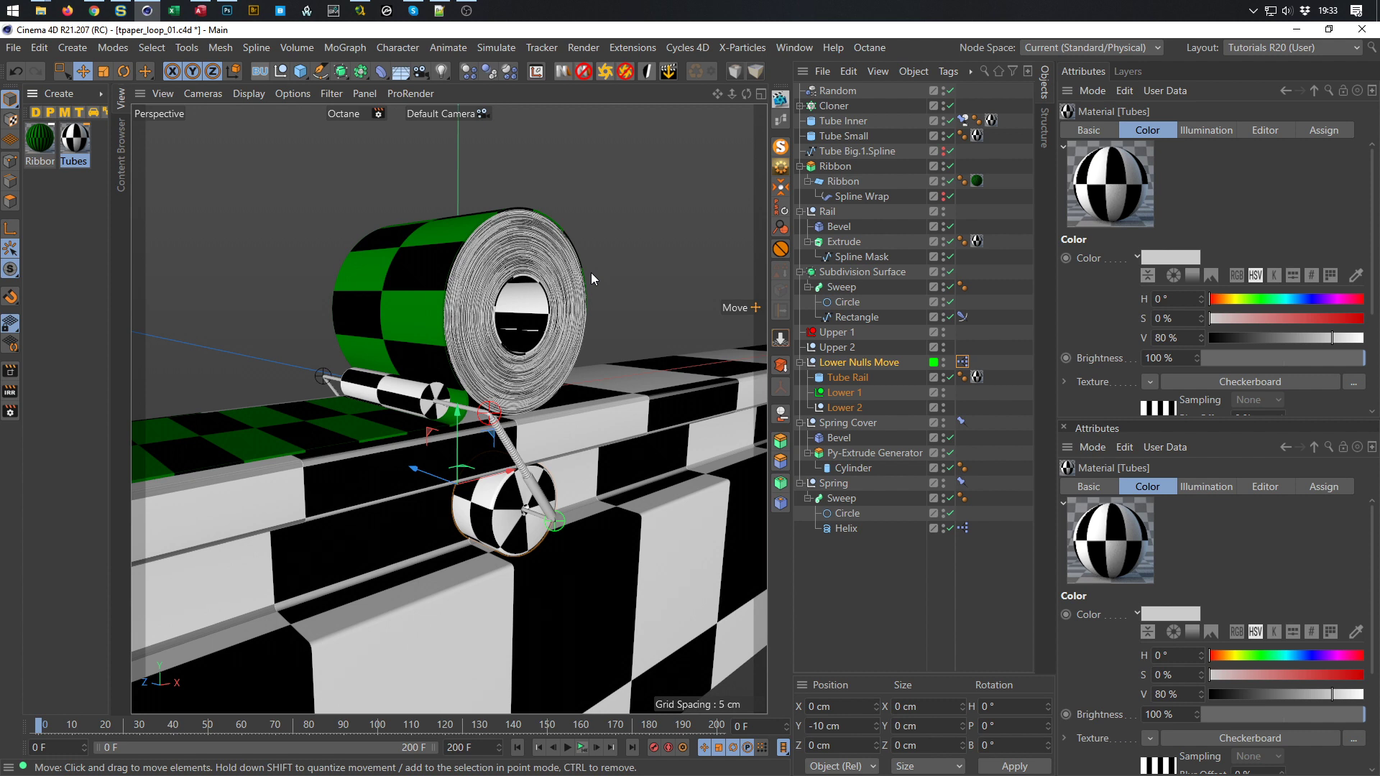
Switch to Facebook in Chrome and open the Nikomedia page from the favourites
click(94, 11)
click(115, 32)
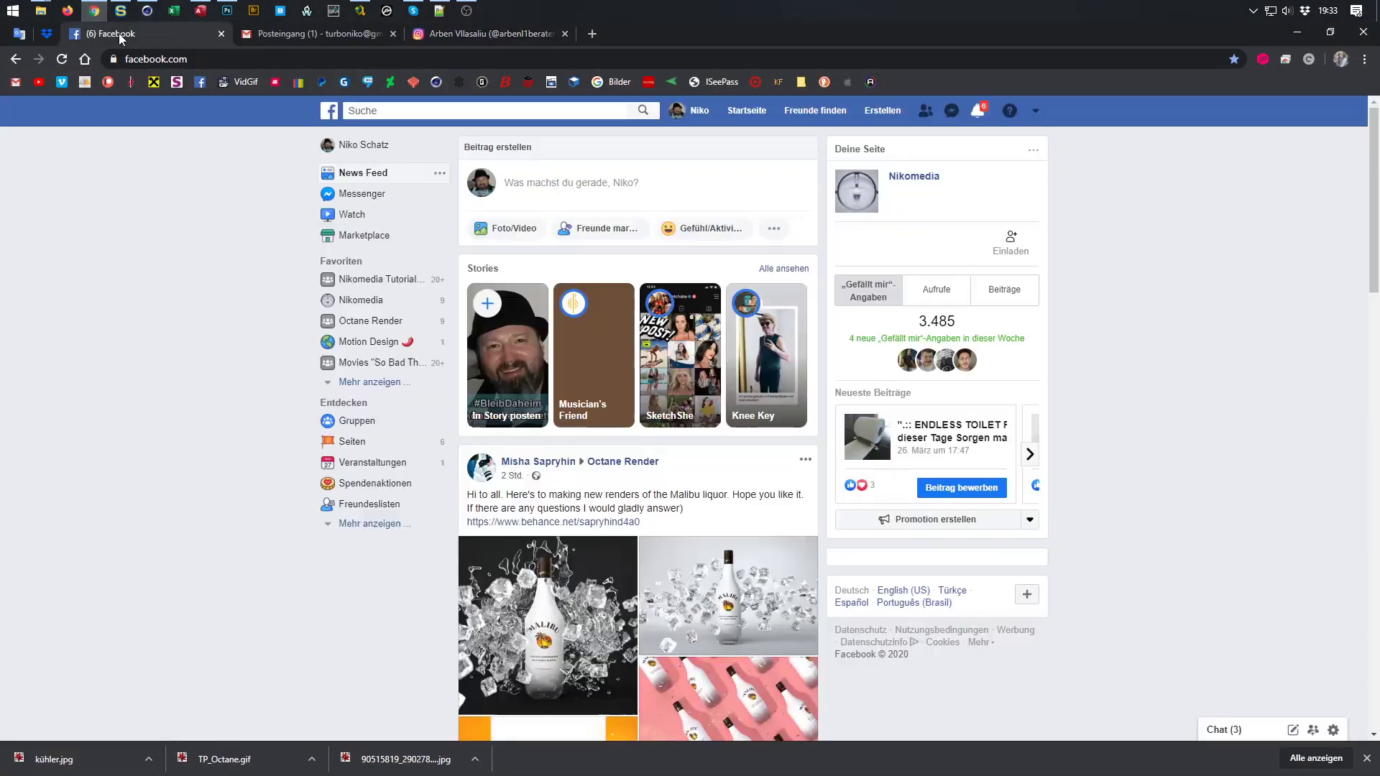
scroll(434, 348, down, 10)
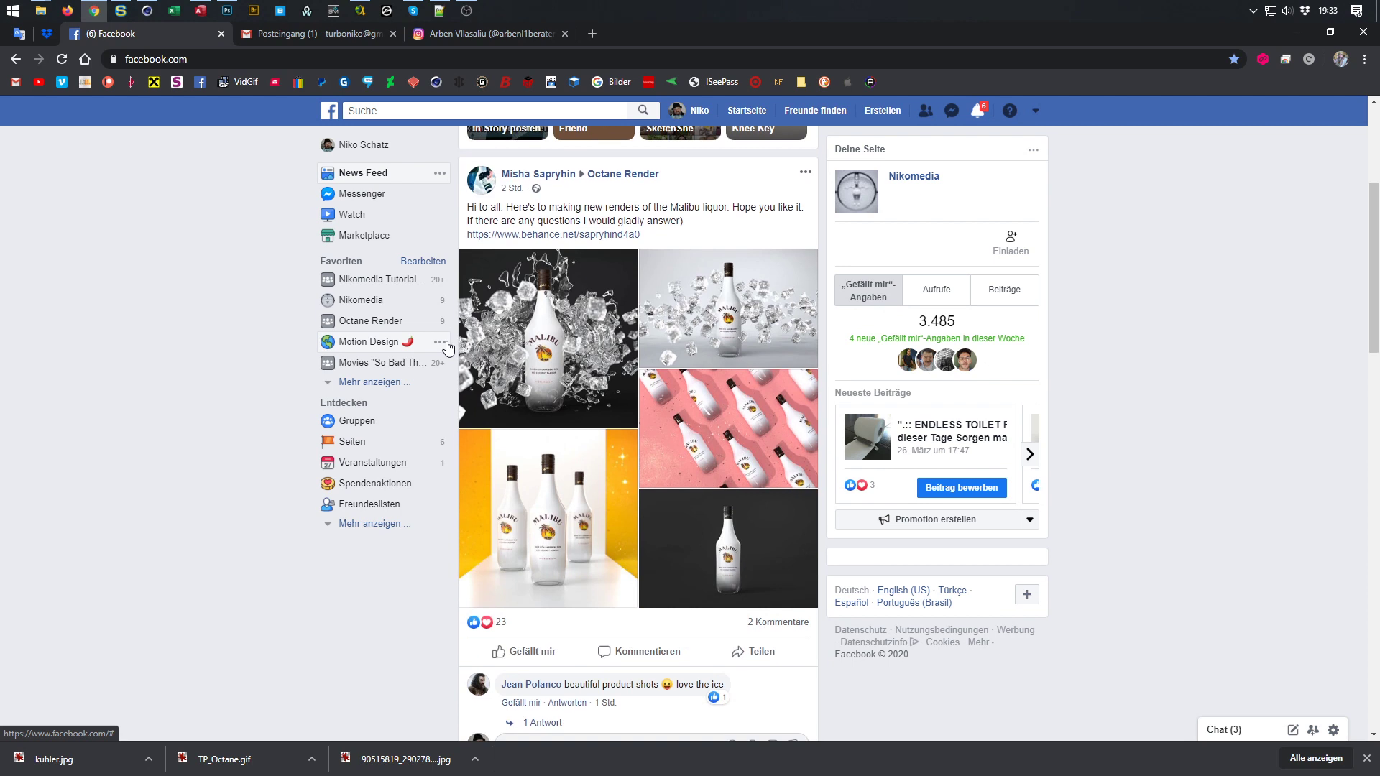
scroll(442, 338, up, 9)
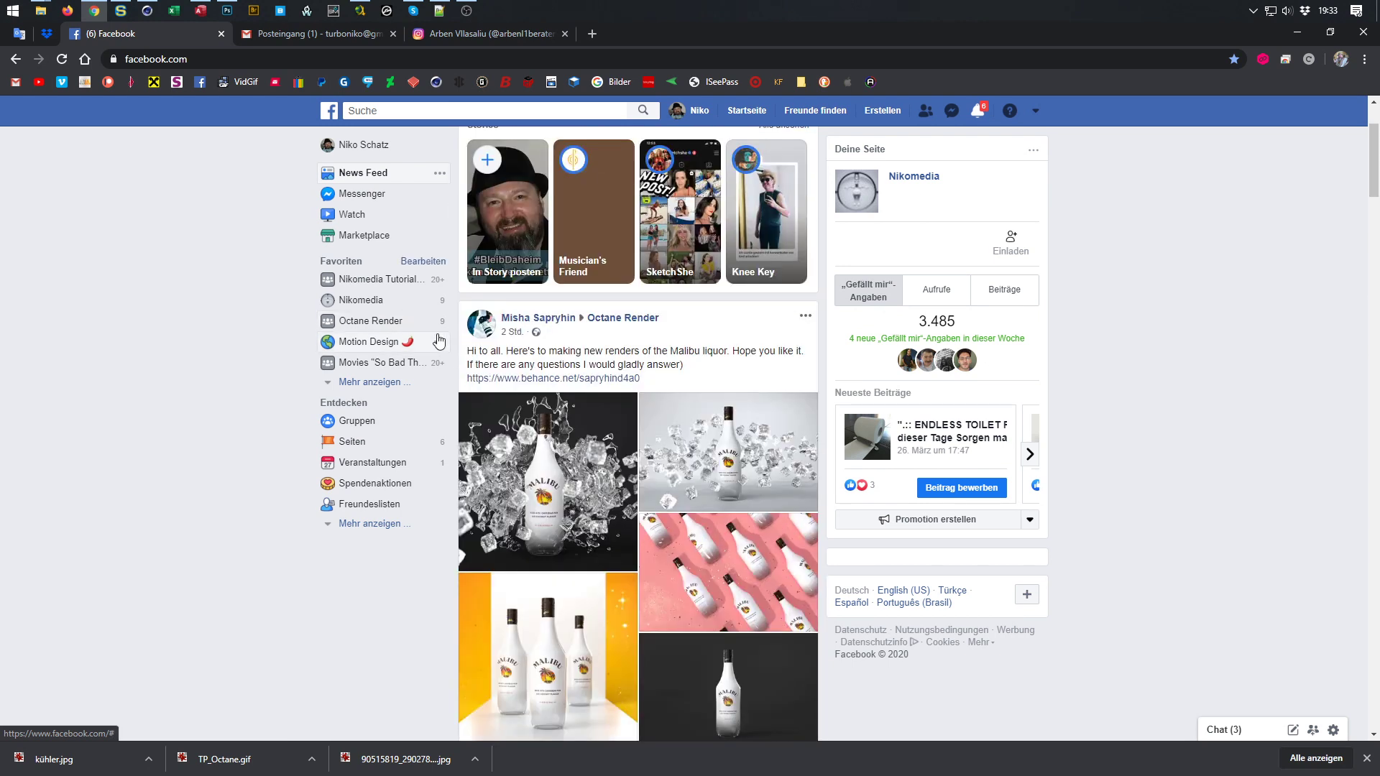
click(431, 300)
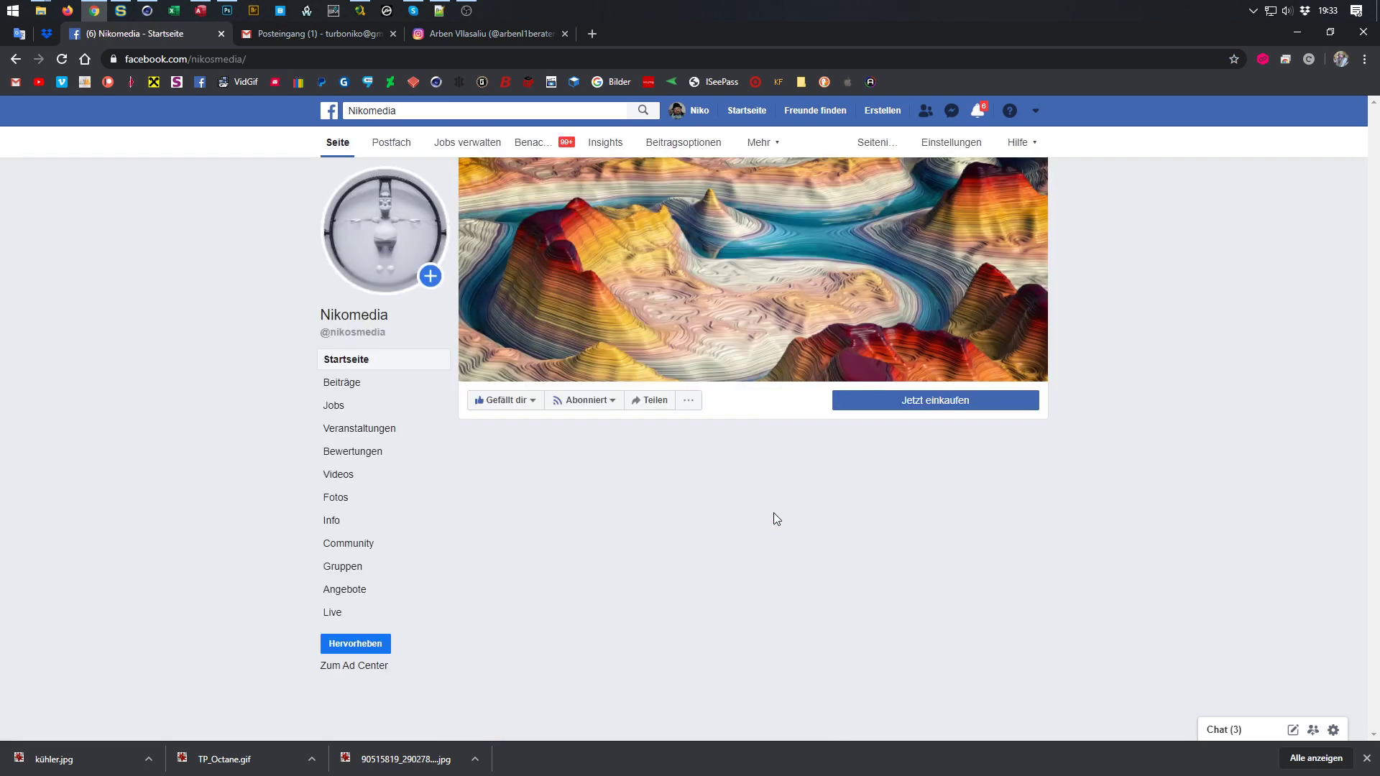
Find the ENDLESS TOILET PAPER post on the Nikomedia page and expand its full text
scroll(1031, 431, down, 5)
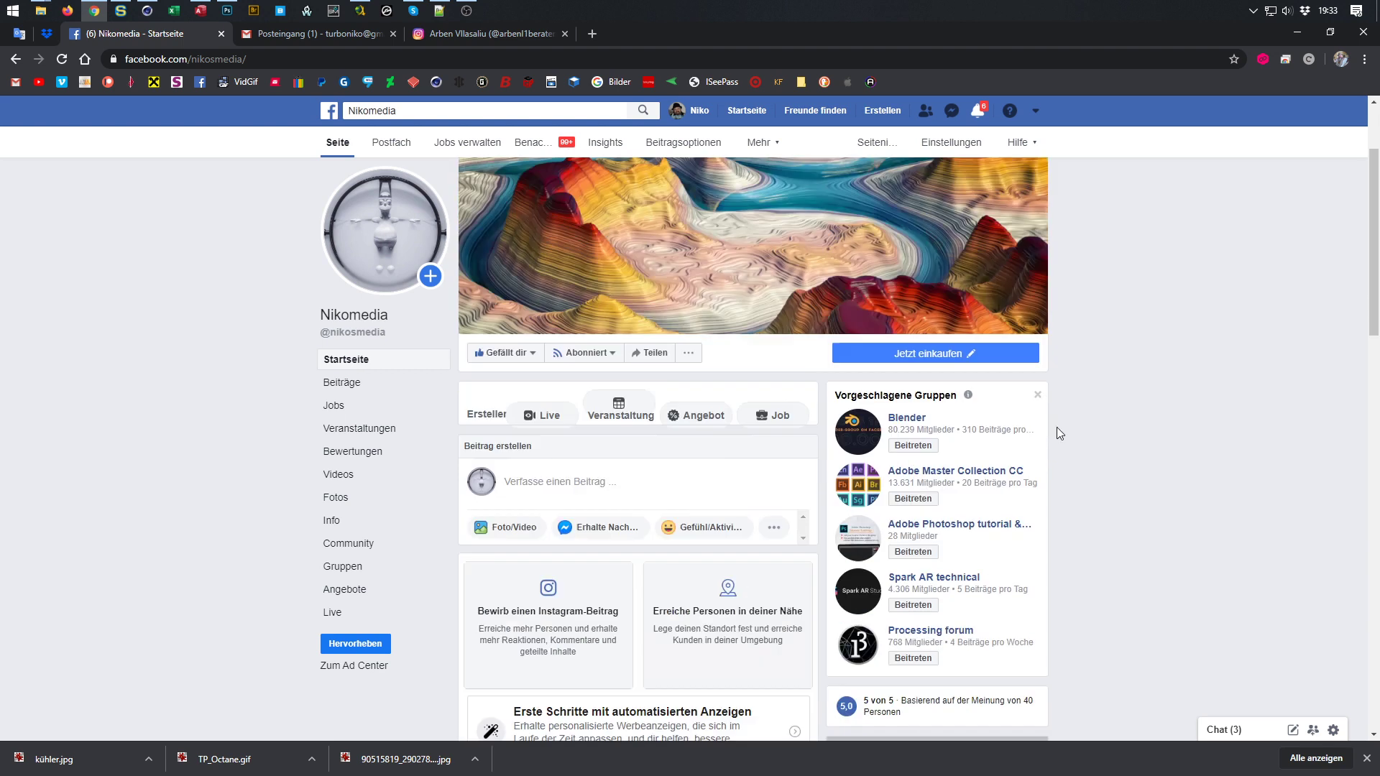
scroll(1053, 428, down, 5)
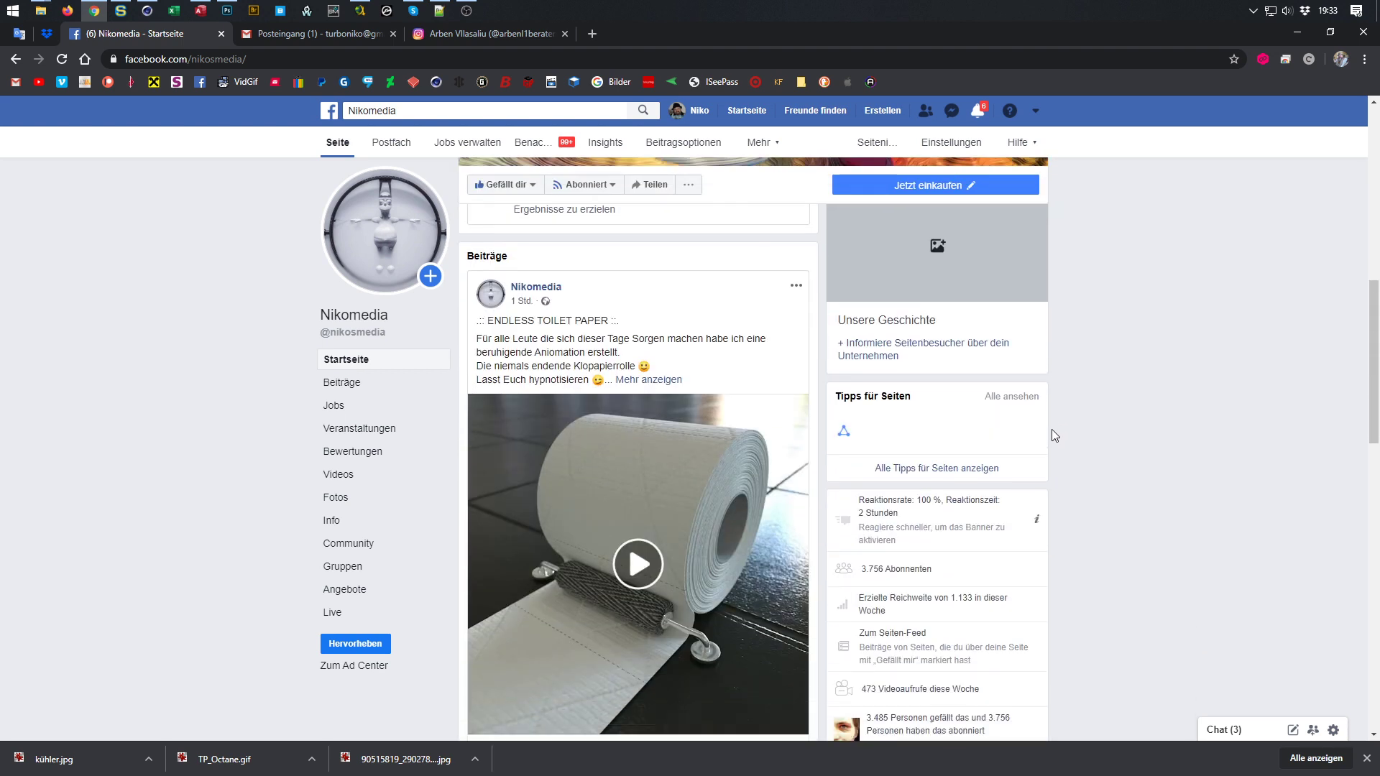
click(648, 274)
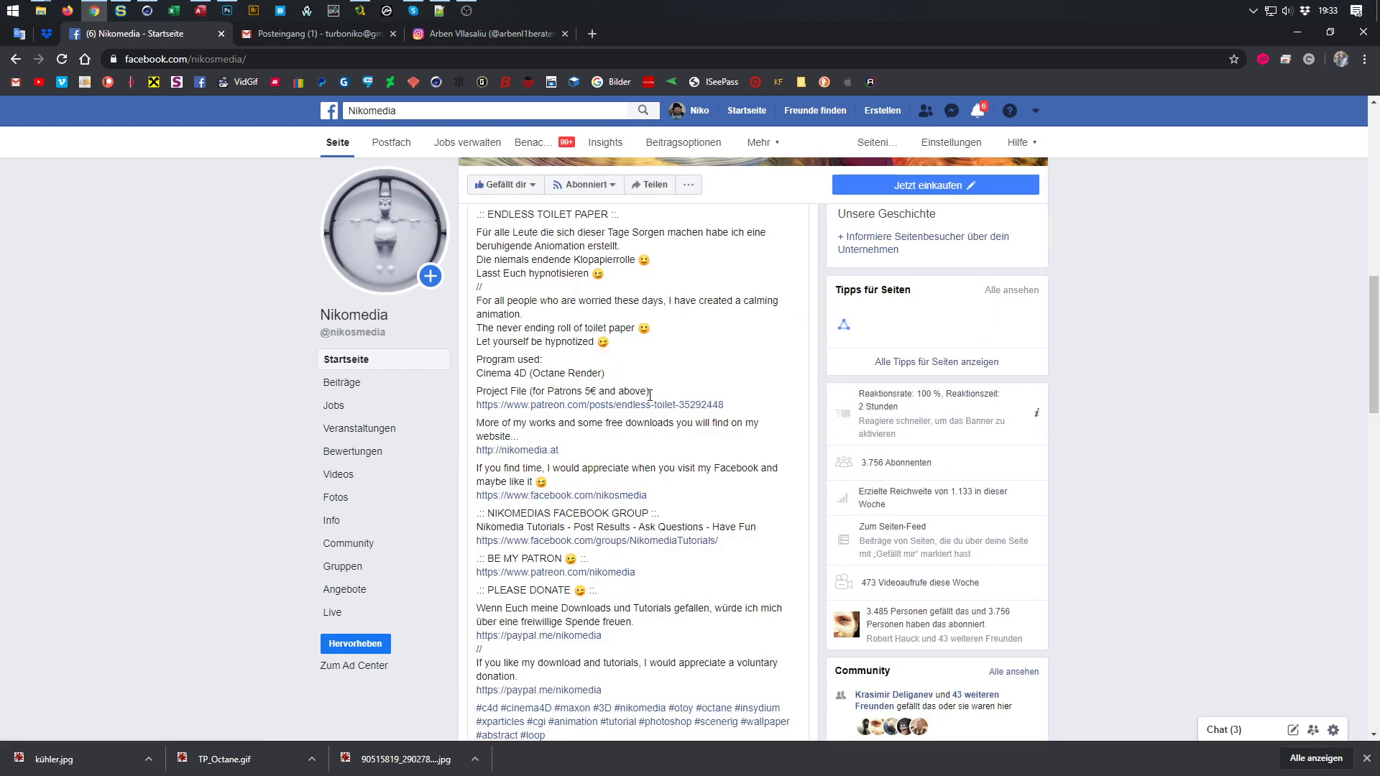
View the Endless Toilet Paper project file post on Patreon from the post's link, close it and return to the start of the Facebook post
click(632, 405)
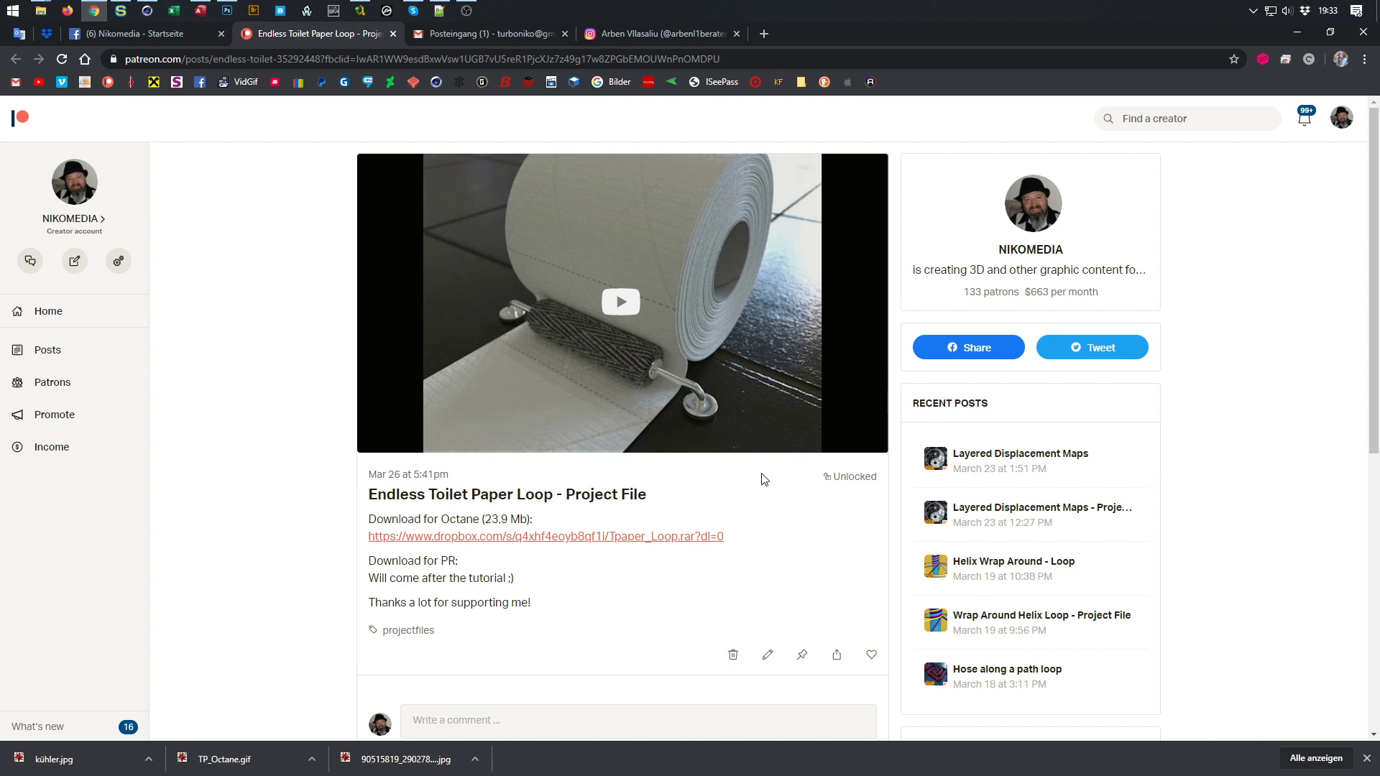
key(ctrl+w)
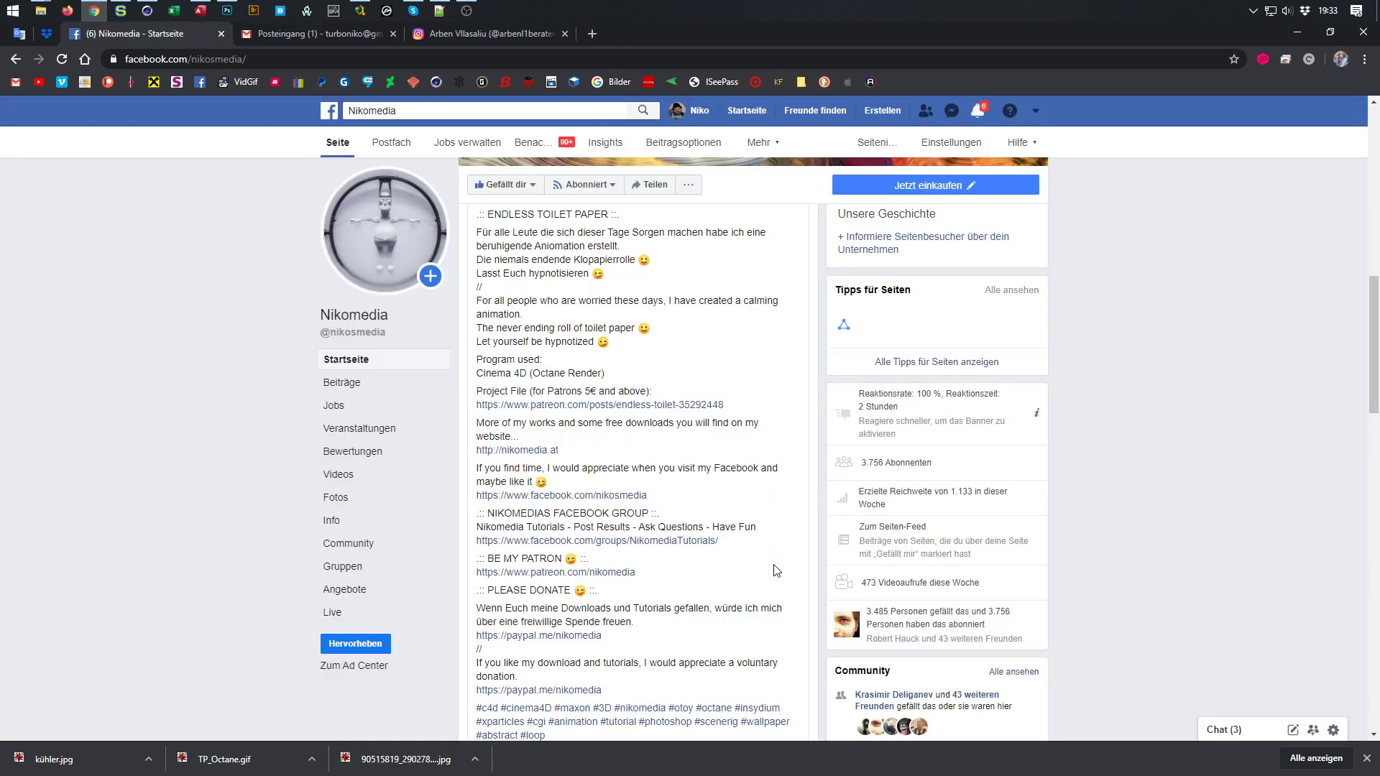
scroll(612, 373, up, 4)
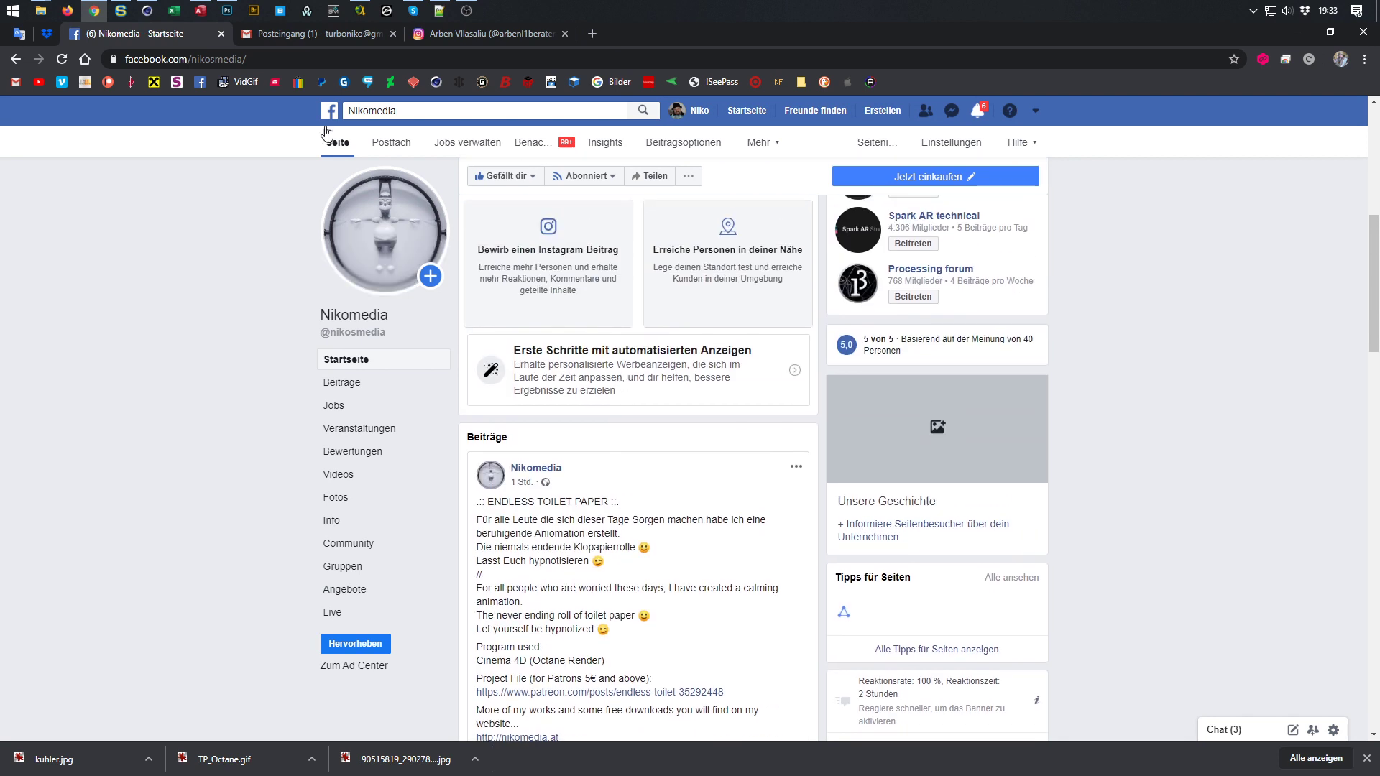
Look at the open Instagram post of the rolling tape animation, and switch back to the tpaper_loop_01 scene in Cinema 4D
click(454, 36)
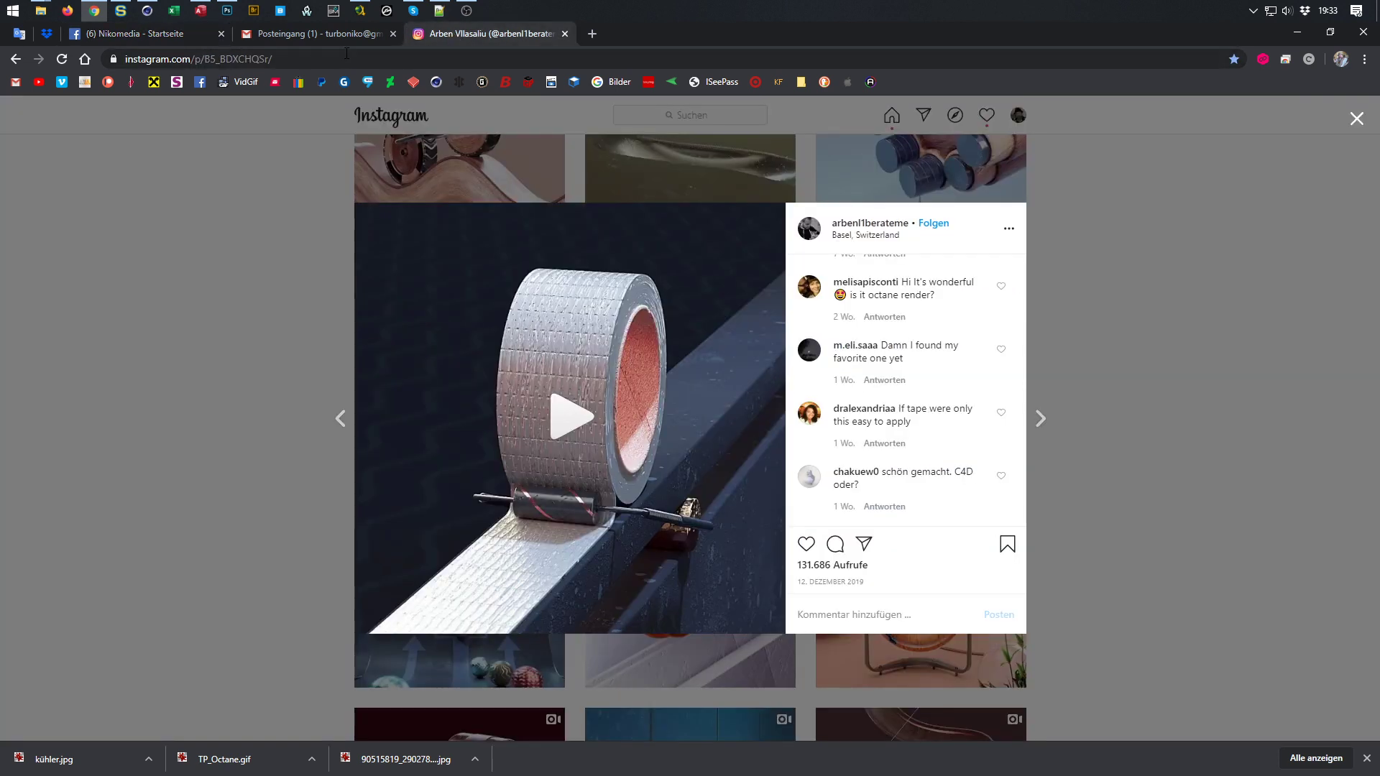
click(293, 36)
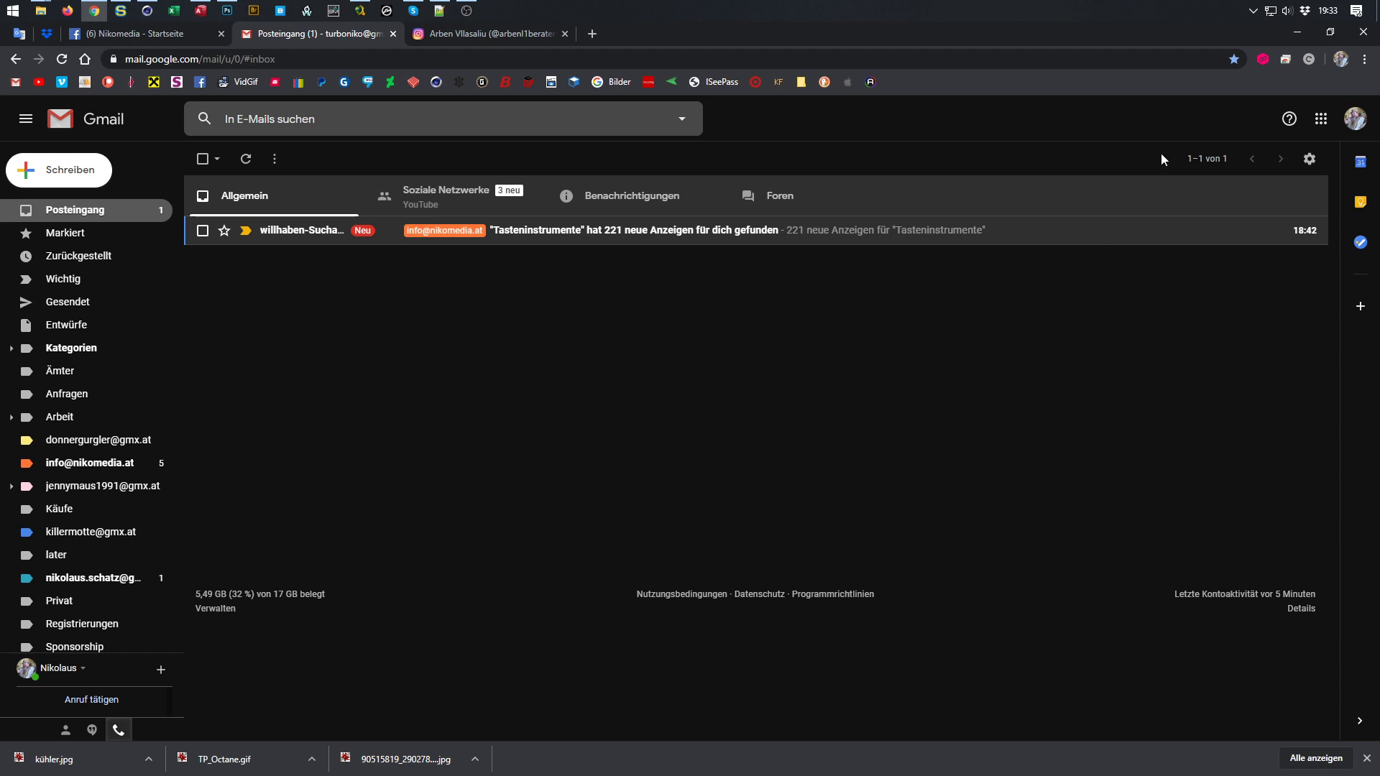
click(117, 33)
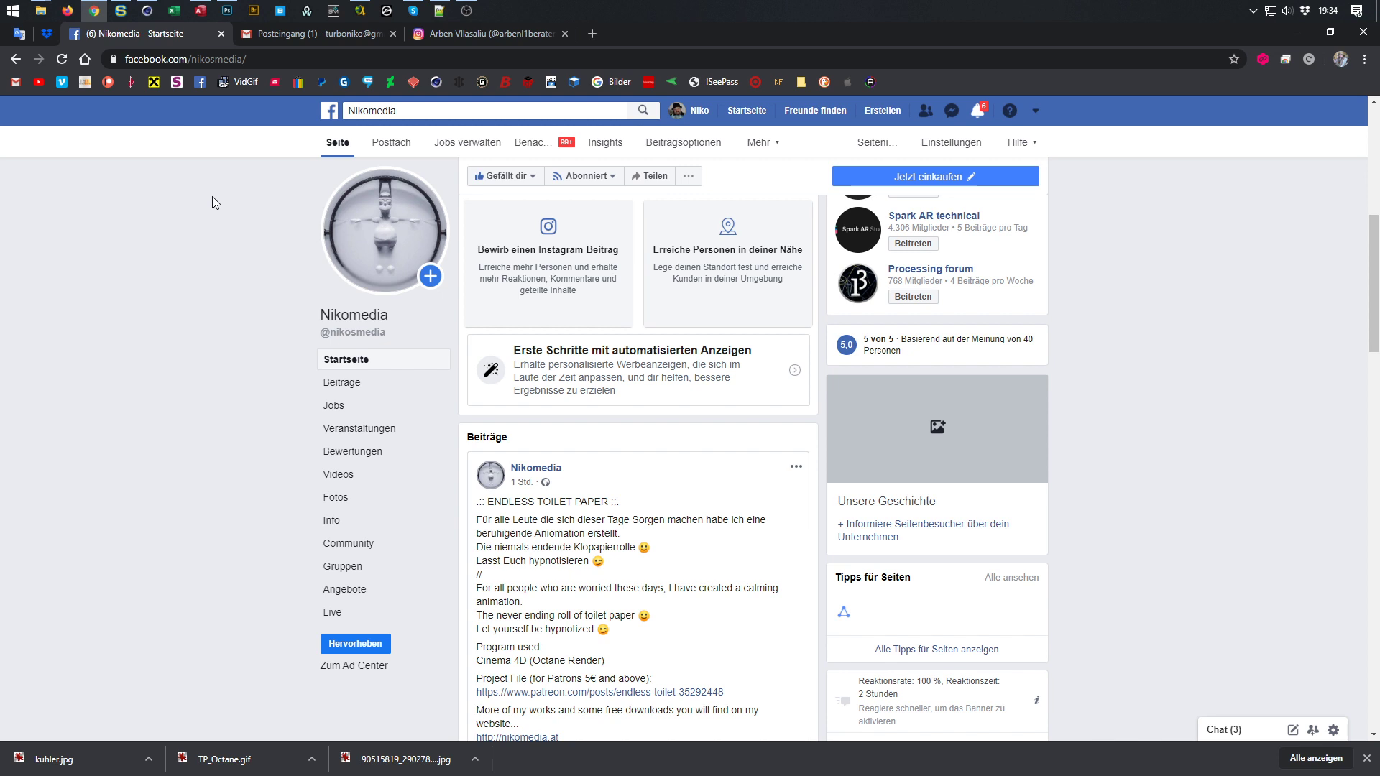
click(147, 11)
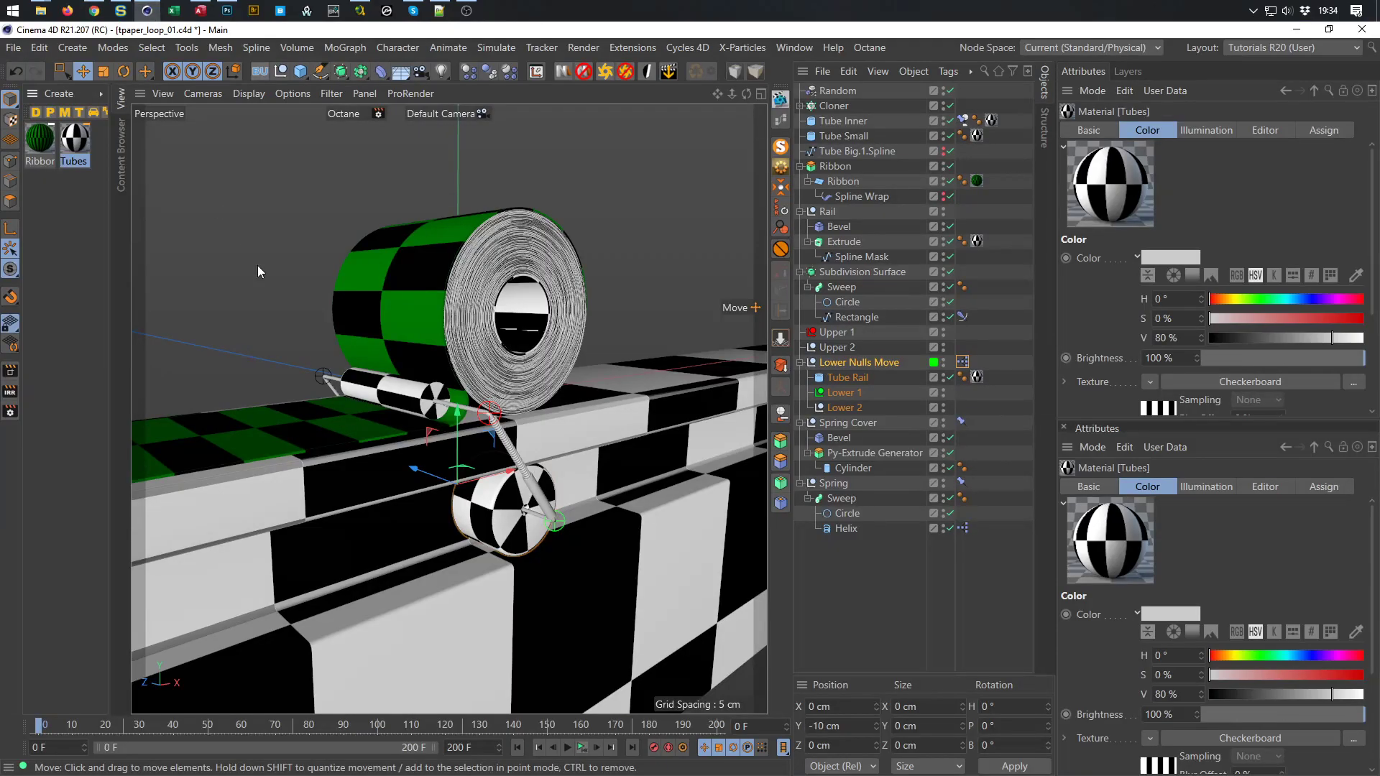